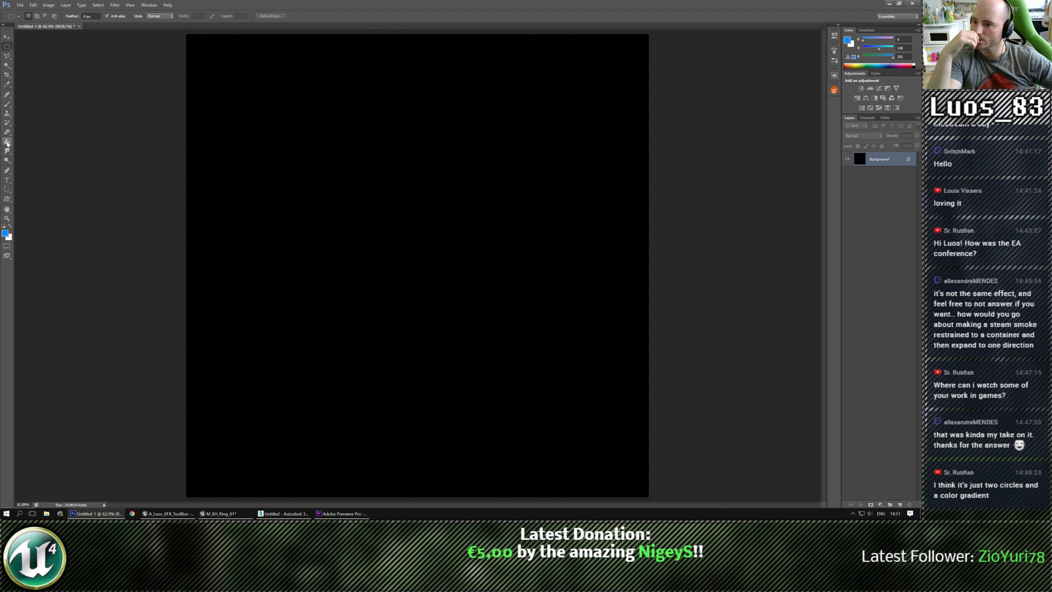
Step: Activate the Gradient tool and set the foreground color to black
{"action": "left_click", "coordinate": [7, 141]}
{"action": "left_click", "coordinate": [27, 150]}
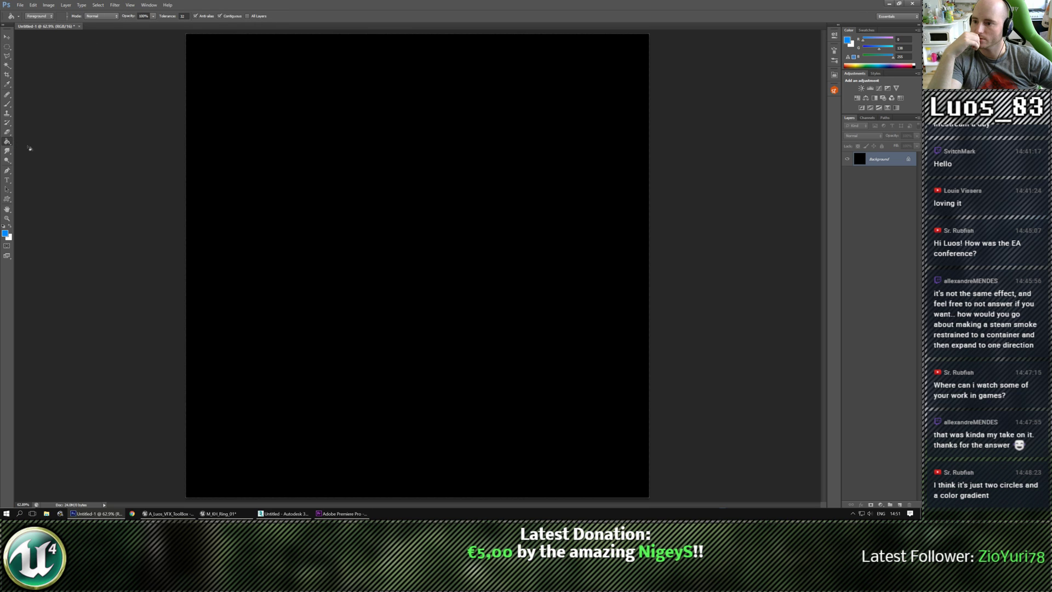
{"action": "left_click", "coordinate": [7, 141]}
{"action": "left_click", "coordinate": [24, 141]}
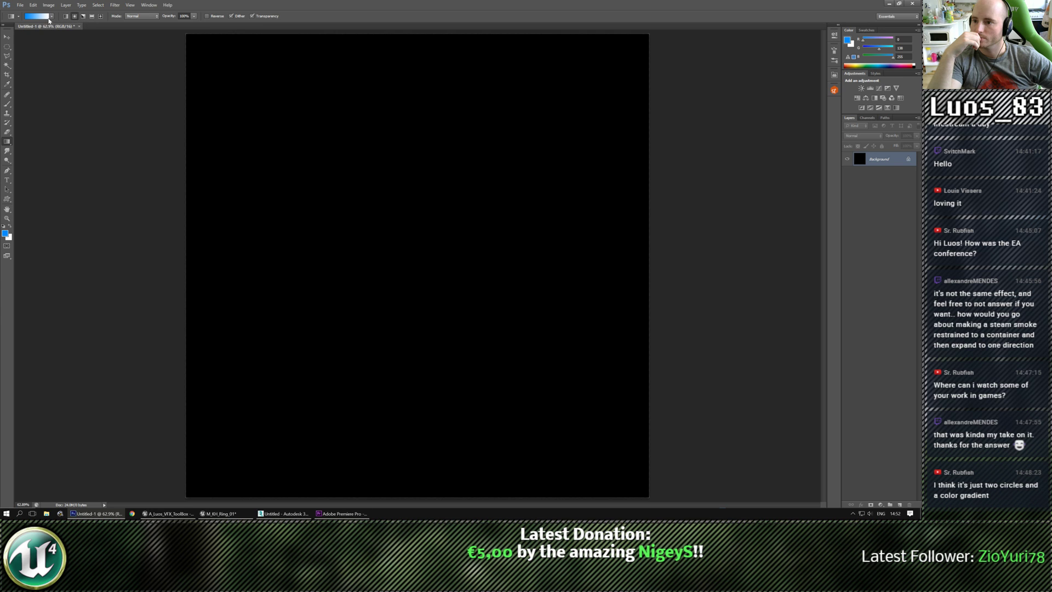
{"action": "left_click", "coordinate": [5, 235]}
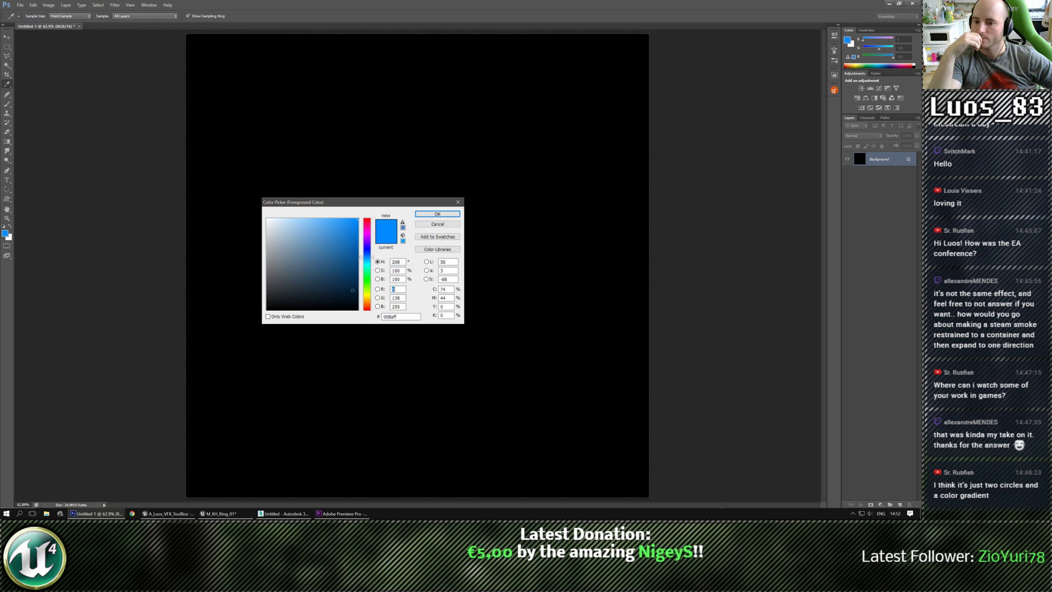
{"action": "left_click_drag", "start_coordinate": [352, 291], "coordinate": [378, 350]}
{"action": "left_click", "coordinate": [433, 216]}
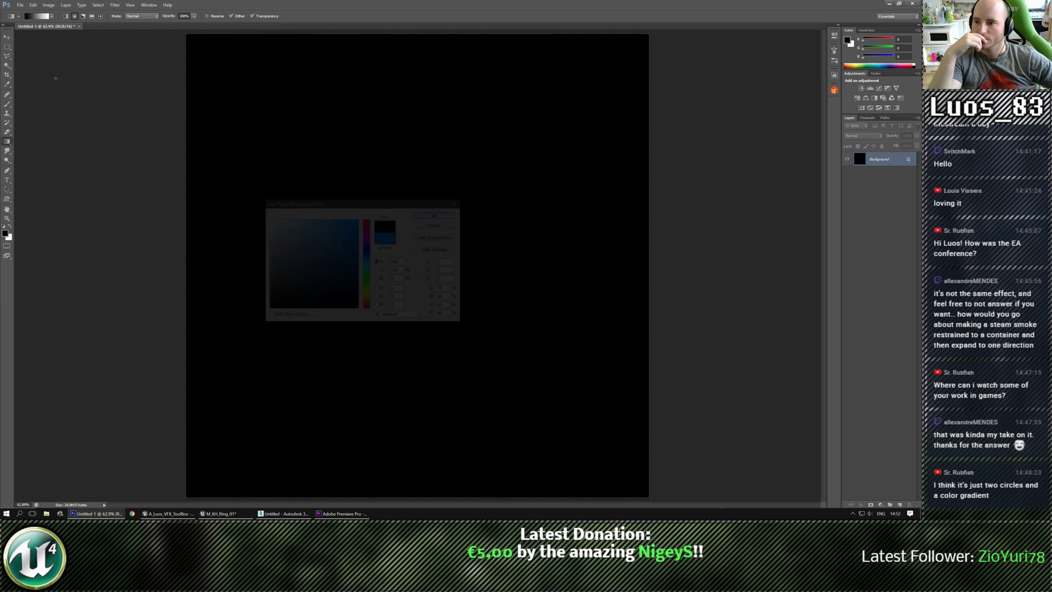
Step: Add a color stop near the dark end of the foreground-to-background gradient and delete the extra opacity stop beside it
{"action": "left_click", "coordinate": [37, 16]}
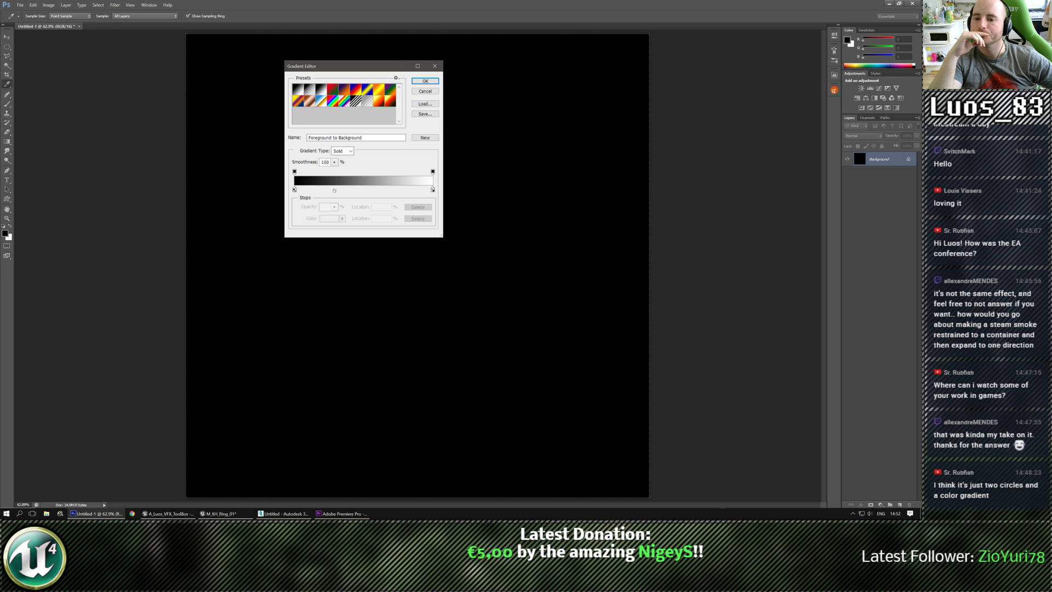
{"action": "left_click", "coordinate": [304, 172]}
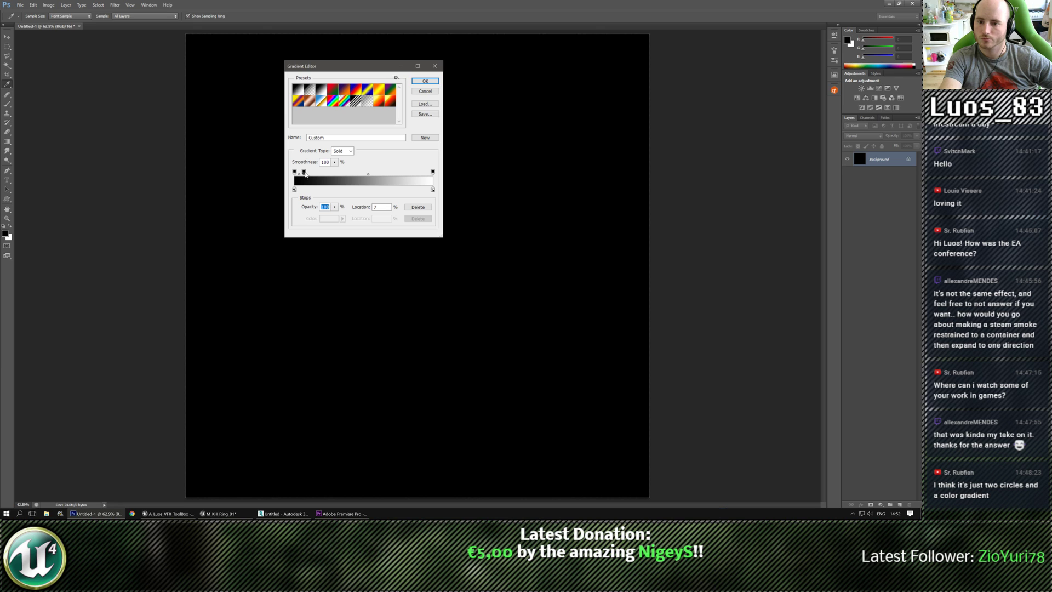
{"action": "mouse_move", "coordinate": [306, 174]}
{"action": "left_mouse_down"}
{"action": "mouse_move", "coordinate": [329, 174]}
{"action": "mouse_move", "coordinate": [310, 177]}
{"action": "left_mouse_up"}
{"action": "left_click", "coordinate": [309, 189]}
{"action": "left_click", "coordinate": [311, 173]}
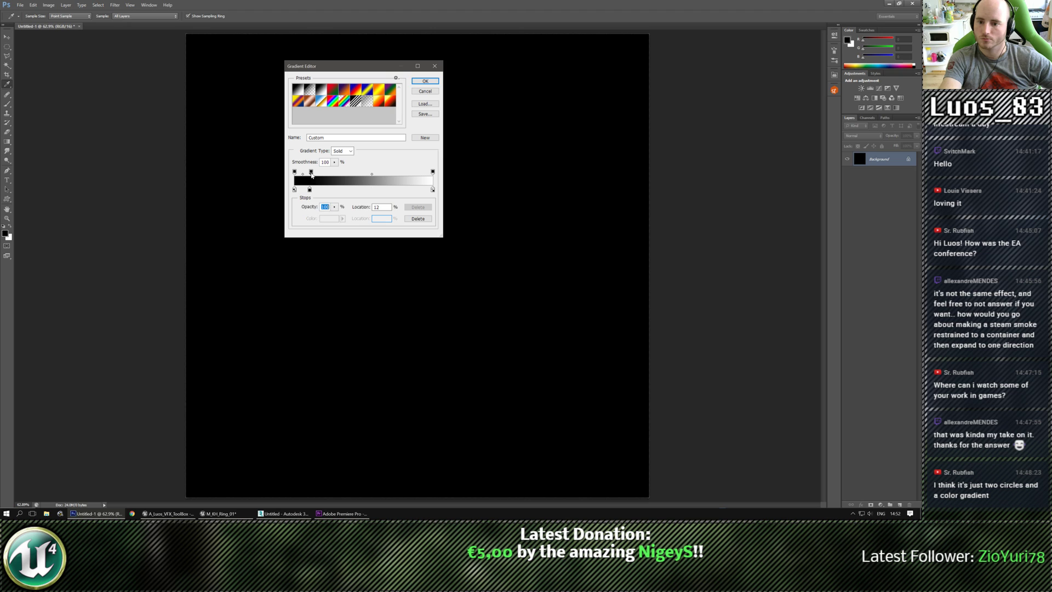
{"action": "left_click", "coordinate": [421, 208]}
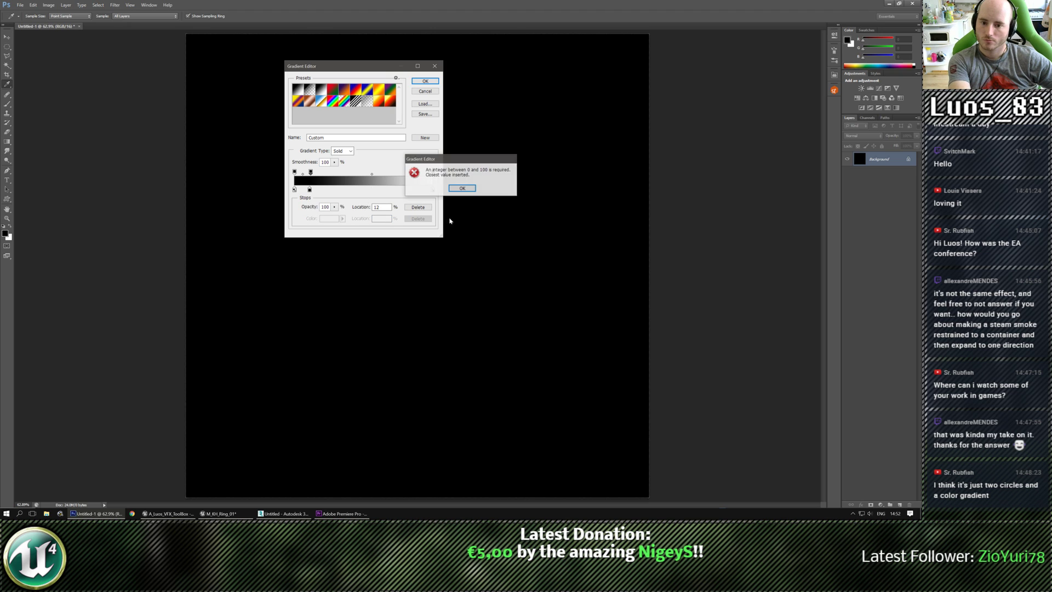
{"action": "left_click", "coordinate": [463, 189]}
{"action": "left_click", "coordinate": [426, 206]}
{"action": "left_click", "coordinate": [428, 208]}
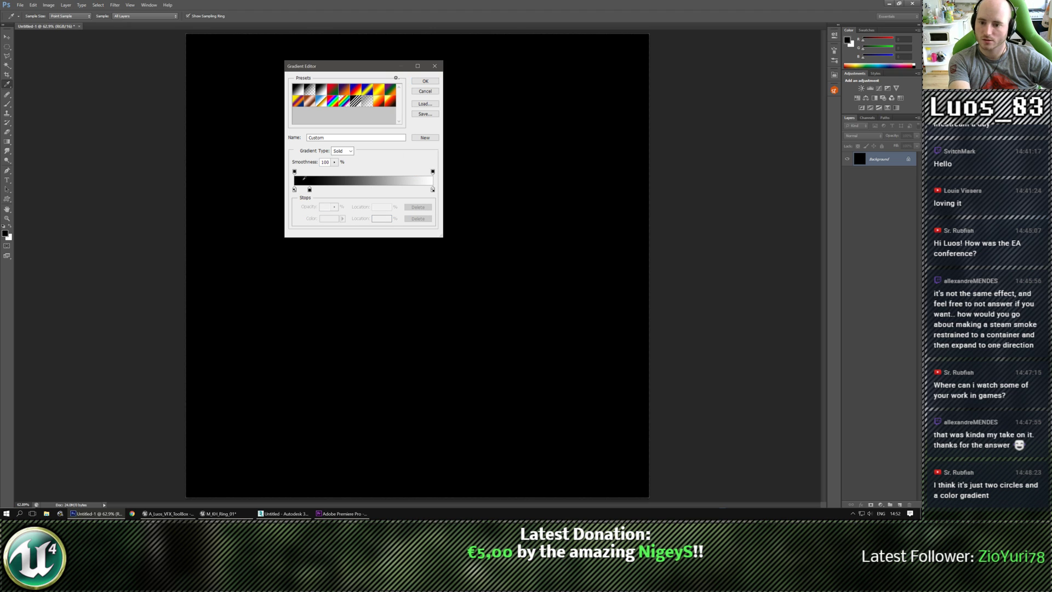
Step: Move the added color stop to about 6% and make it white
{"action": "left_click_drag", "start_coordinate": [309, 190], "coordinate": [302, 190]}
{"action": "left_click", "coordinate": [332, 219]}
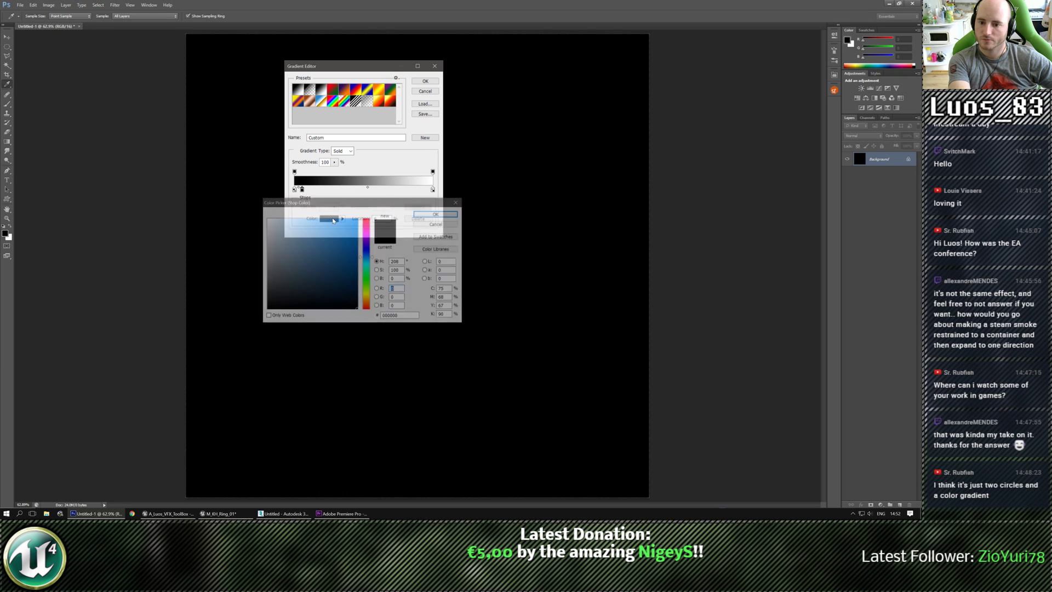
{"action": "left_click", "coordinate": [267, 219]}
{"action": "left_click", "coordinate": [427, 216]}
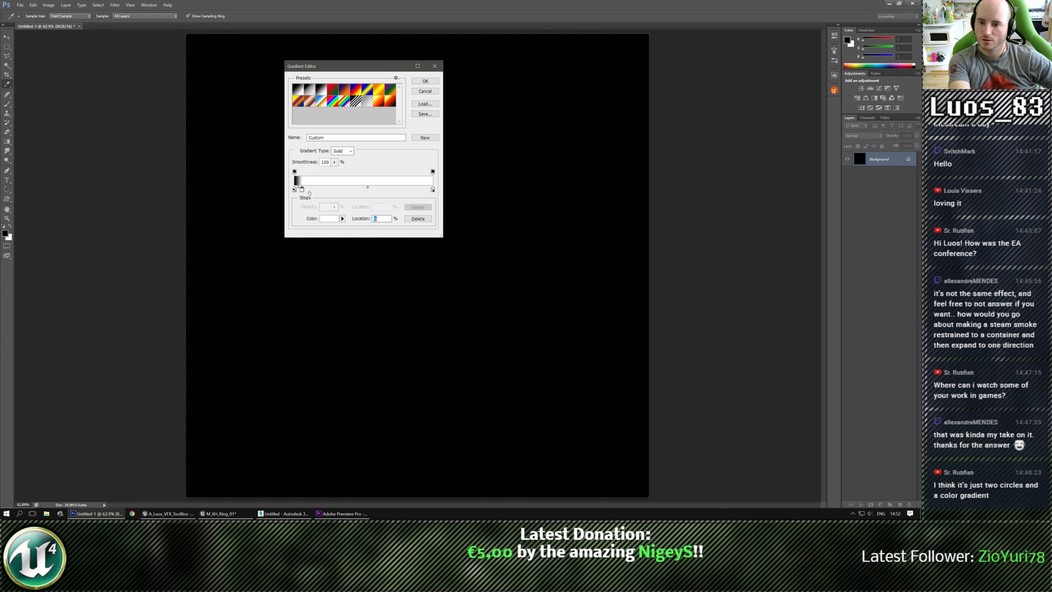
Step: Add another color stop just after the white one and color it black (000000)
{"action": "left_click_drag", "start_coordinate": [303, 189], "coordinate": [309, 190]}
{"action": "left_click", "coordinate": [335, 221]}
{"action": "type", "text": "000000"}
{"action": "left_click", "coordinate": [431, 217]}
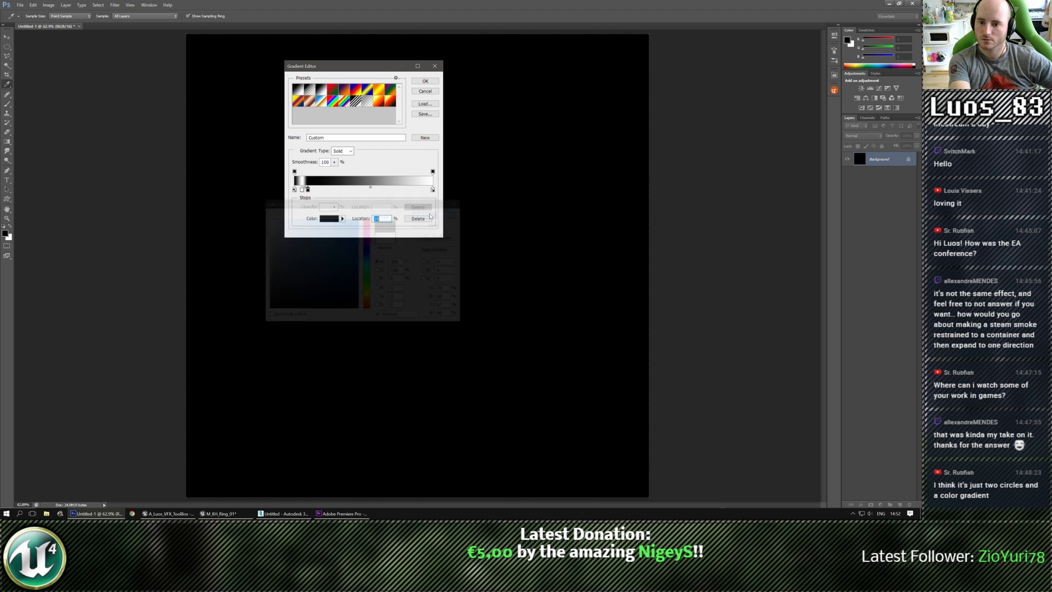
Step: Relocate the white color stop almost to the gradient's start and apply the edited gradient
{"action": "left_click", "coordinate": [302, 190]}
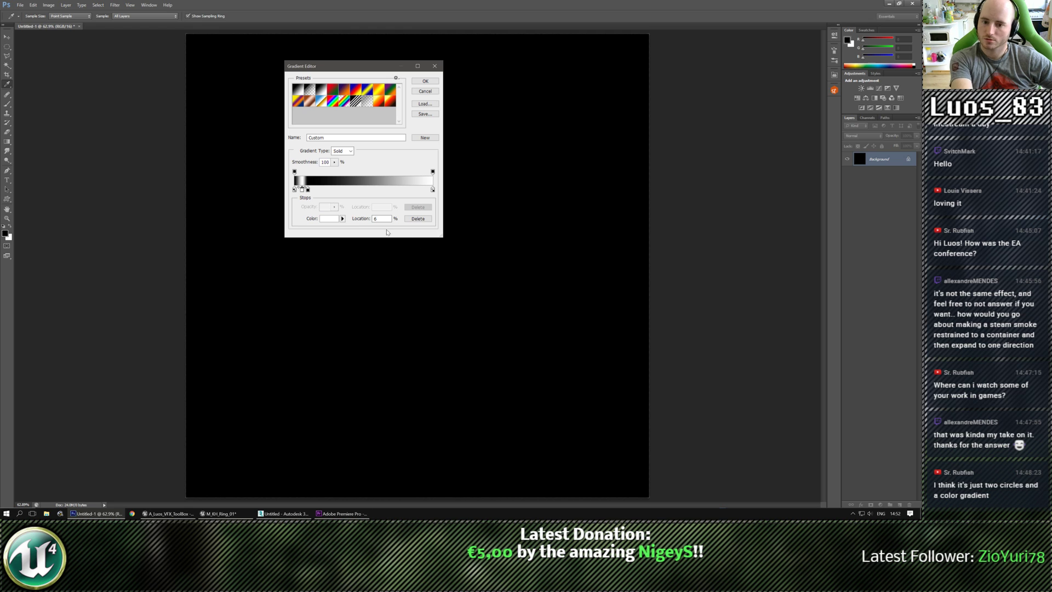
{"action": "left_click", "coordinate": [365, 220]}
{"action": "key", "text": "Return"}
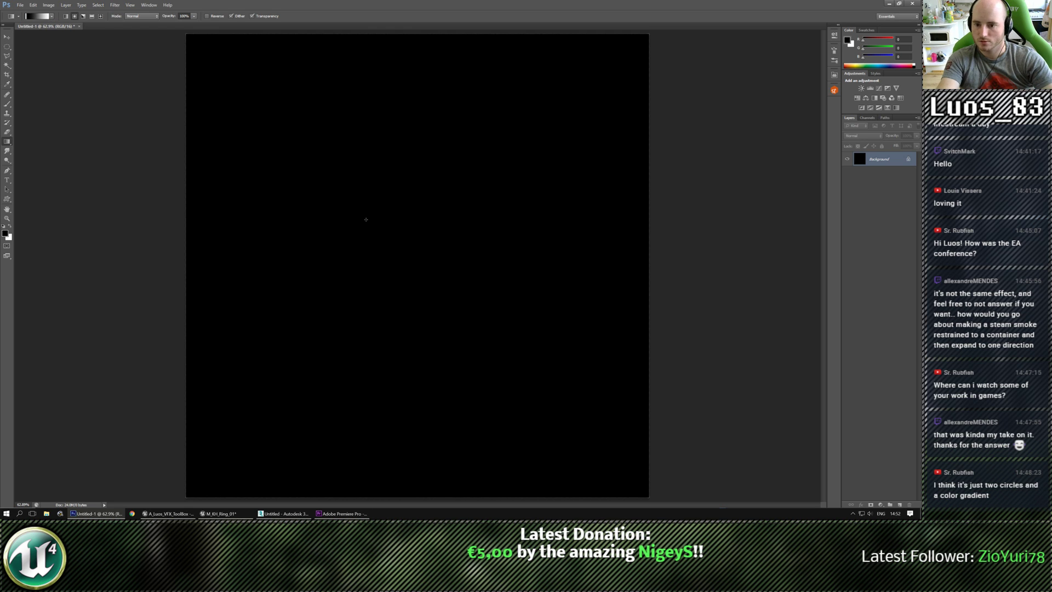
Step: Reopen the gradient for editing, move the second black stop to the far end, and delete the white end stop
{"action": "left_click", "coordinate": [32, 18]}
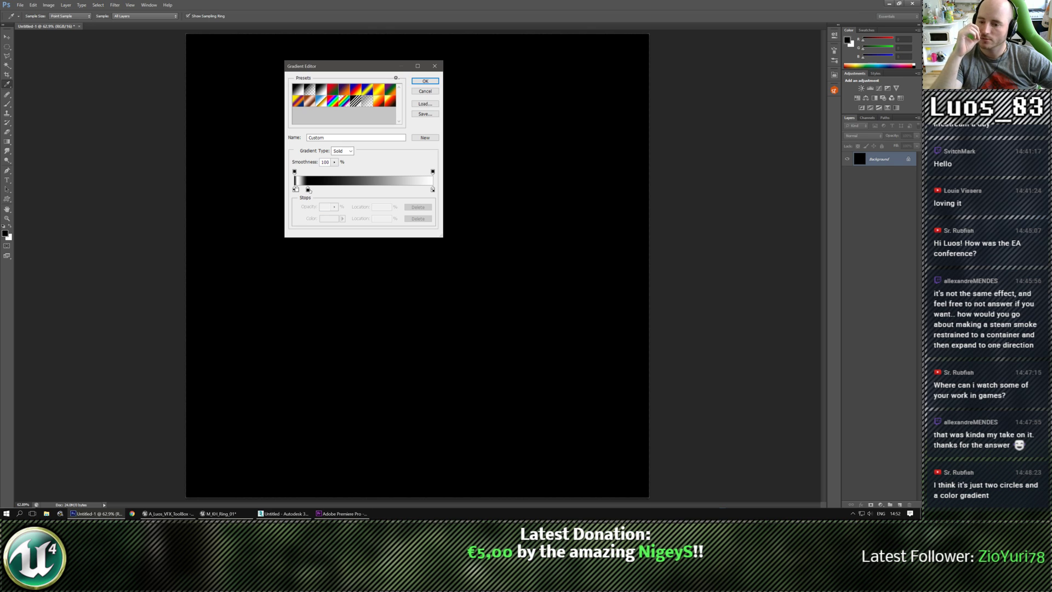
{"action": "left_click_drag", "start_coordinate": [307, 190], "coordinate": [444, 190]}
{"action": "left_click", "coordinate": [433, 189]}
{"action": "left_click", "coordinate": [422, 220]}
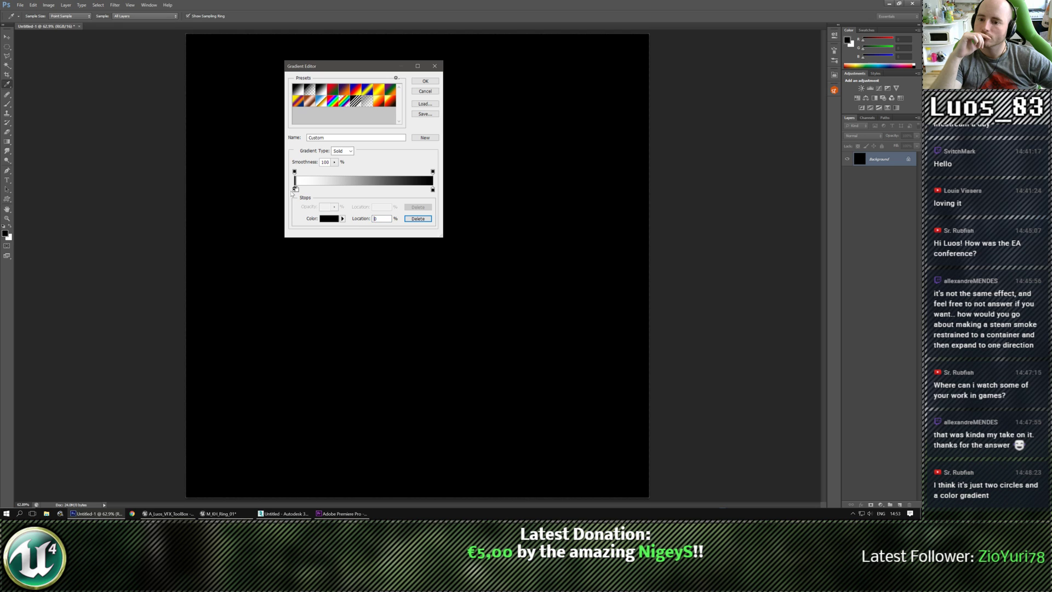
Step: Try the gradient without its black start stop and with the white stop shifted inward, and bring a black stop back to the start
{"action": "left_click_drag", "start_coordinate": [297, 190], "coordinate": [442, 186]}
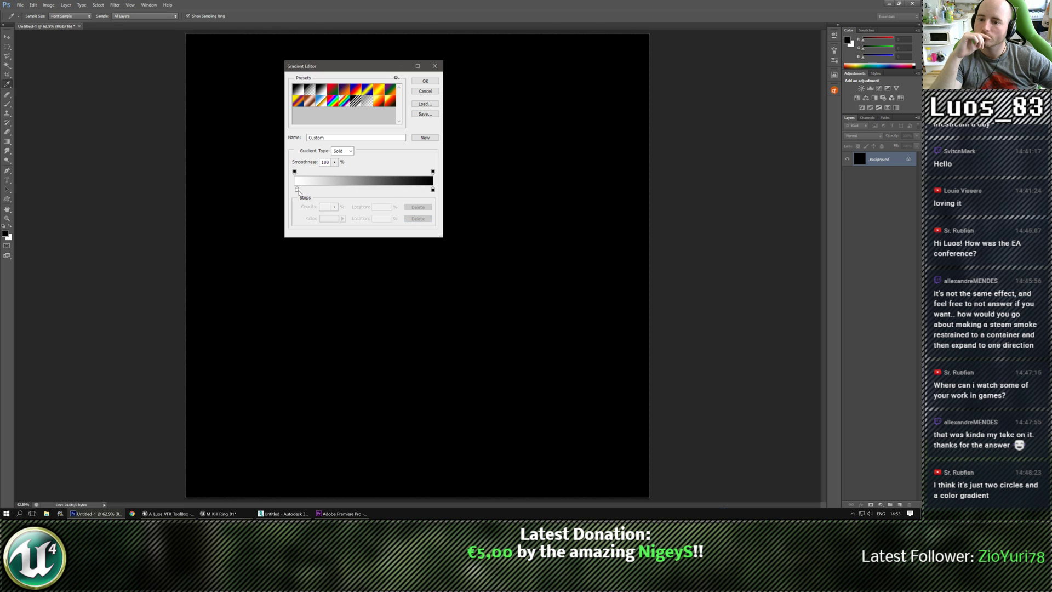
{"action": "left_click_drag", "start_coordinate": [297, 190], "coordinate": [308, 191]}
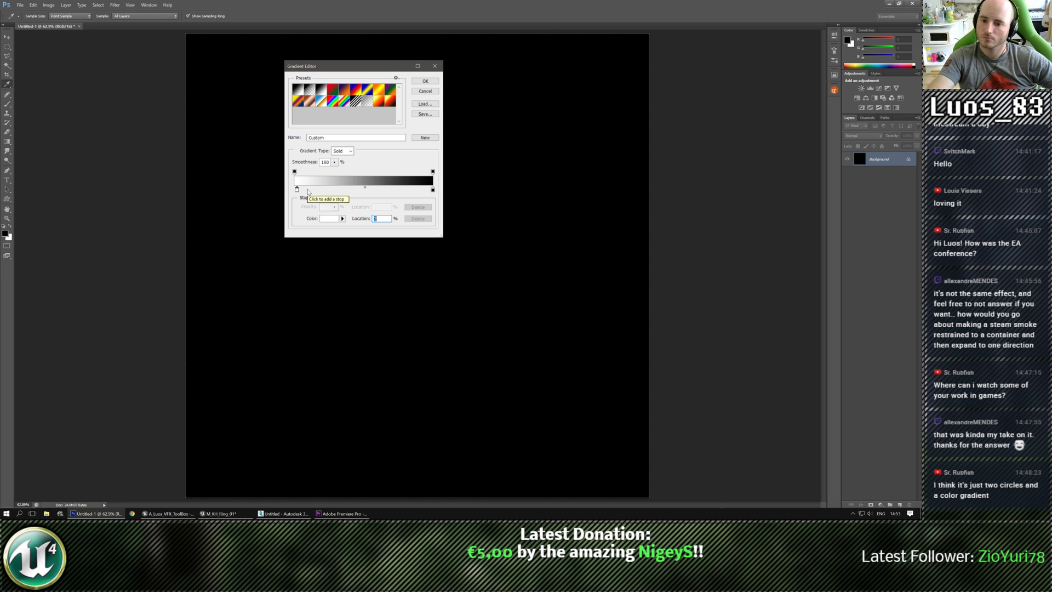
{"action": "key", "text": "alt"}
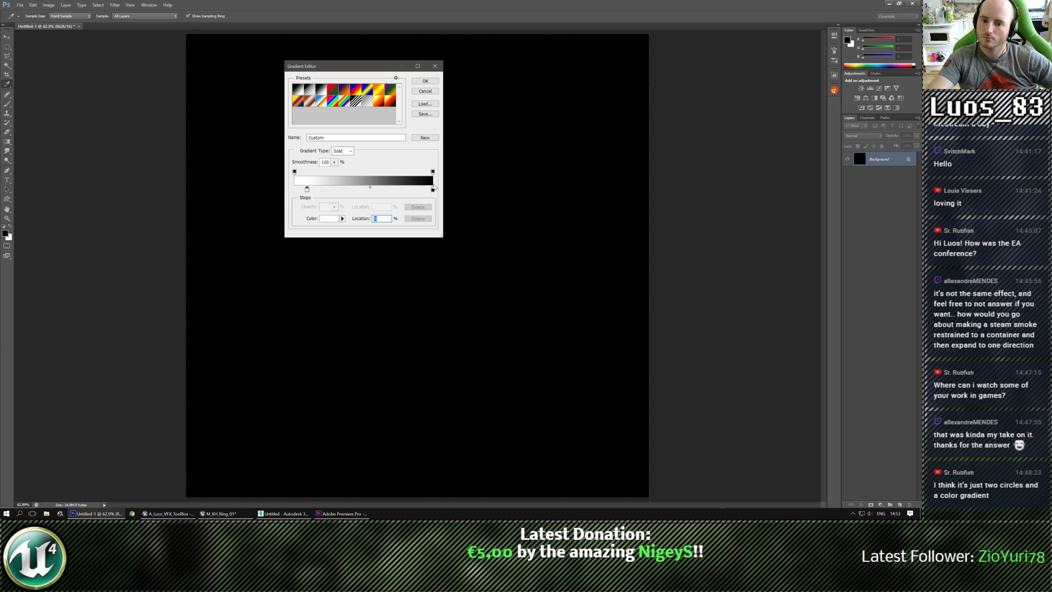
{"action": "left_click_drag", "start_coordinate": [432, 190], "coordinate": [296, 191]}
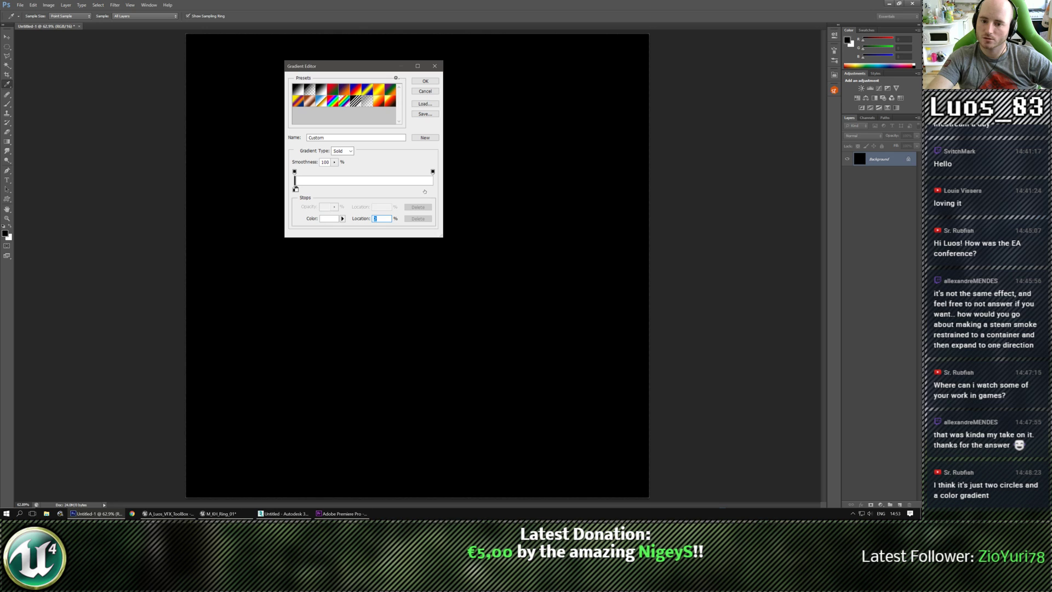
Step: Add a black color stop at 99% at the gradient's far end and apply the gradient
{"action": "left_click", "coordinate": [425, 191]}
{"action": "double_click", "coordinate": [424, 189]}
{"action": "left_click", "coordinate": [407, 367]}
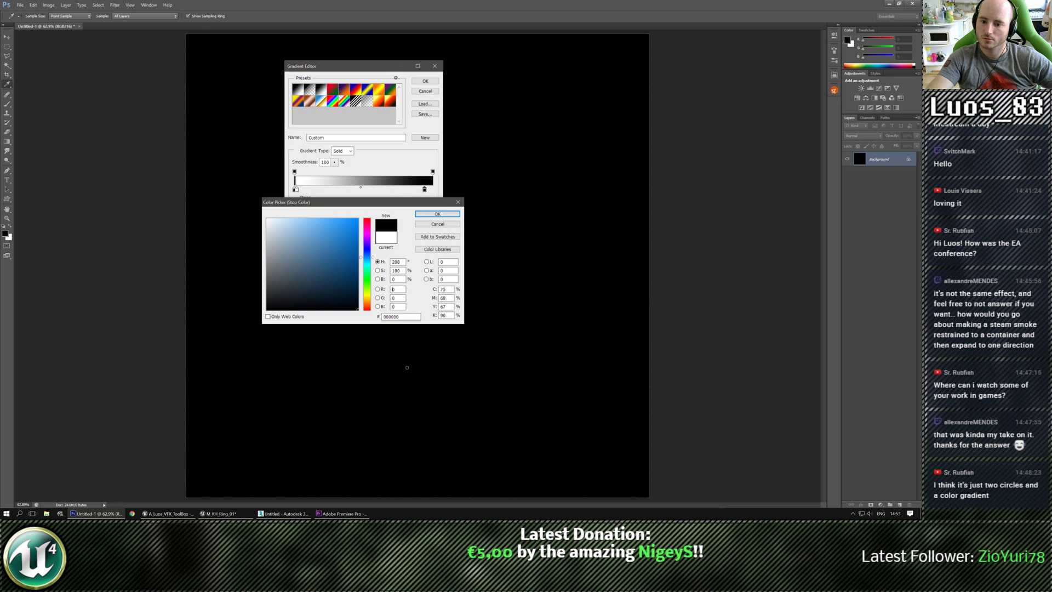
{"action": "left_click", "coordinate": [437, 213]}
{"action": "left_click_drag", "start_coordinate": [425, 190], "coordinate": [432, 190]}
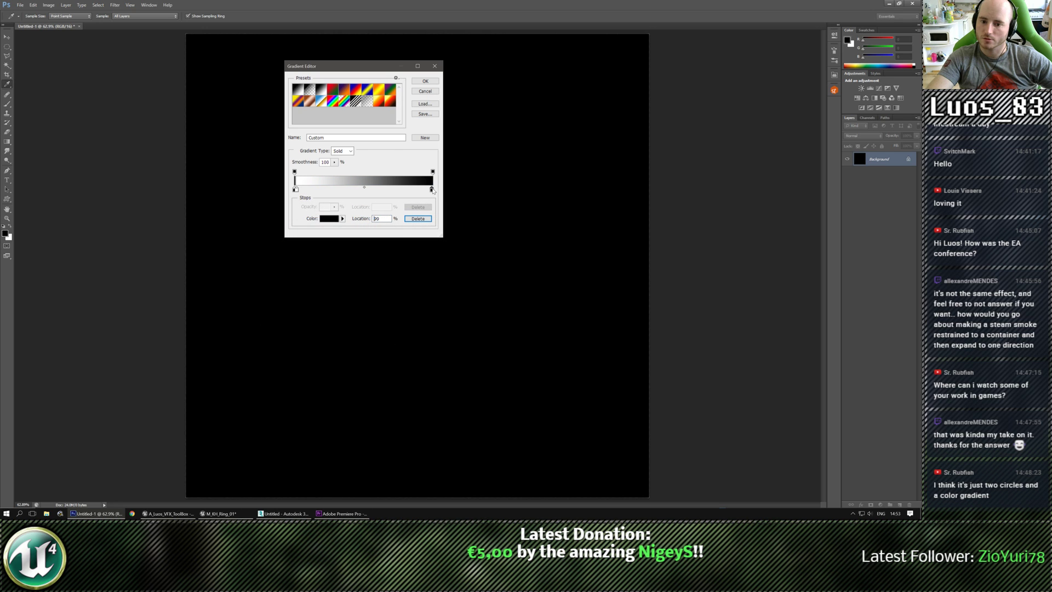
{"action": "left_click", "coordinate": [425, 81]}
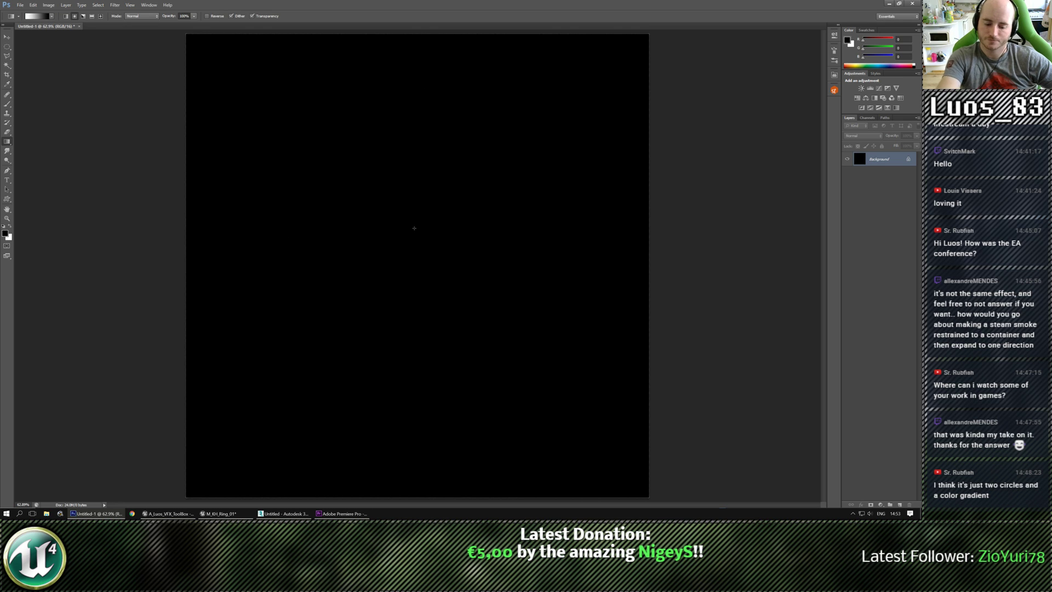
Step: Show the grid, try a radial gradient from the canvas center toward the lower edge, and undo it
{"action": "key", "text": "ctrl+apostrophe"}
{"action": "left_click_drag", "start_coordinate": [417, 266], "coordinate": [414, 485]}
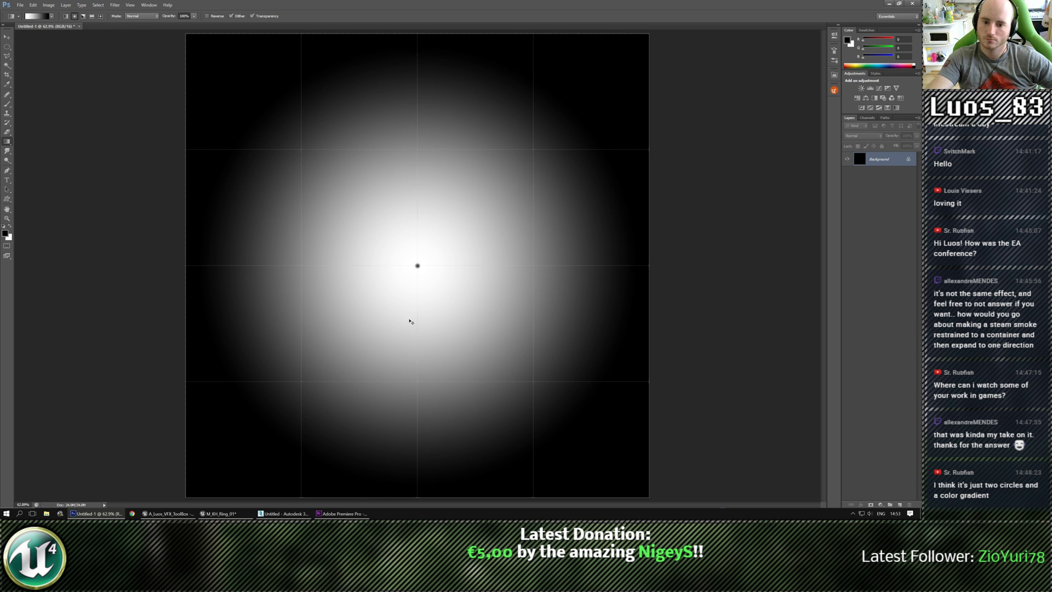
{"action": "key", "text": "ctrl+z"}
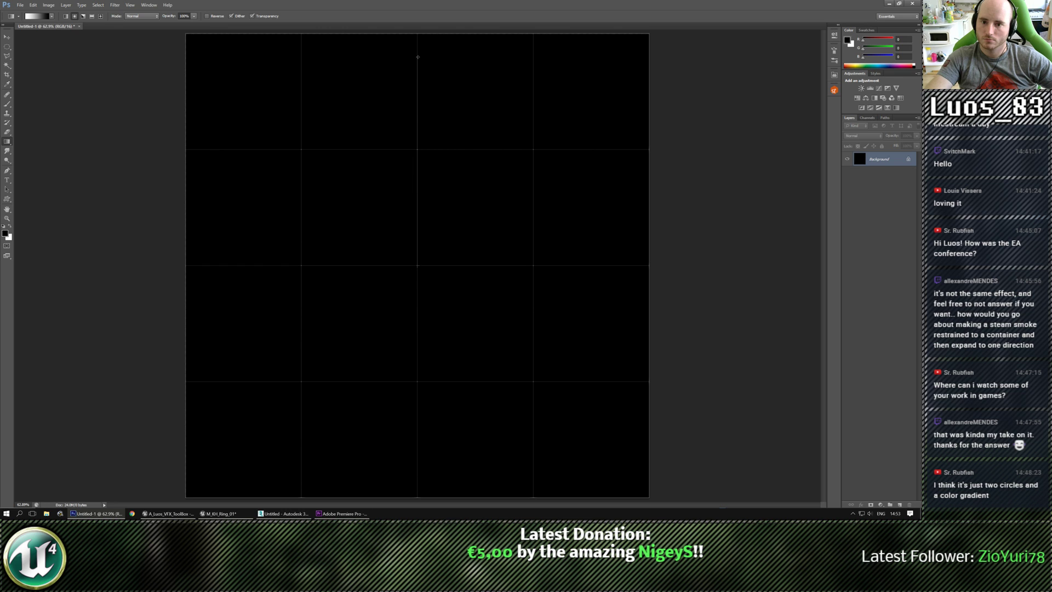
Step: Try a radial gradient from the canvas center almost to the upper edge, and invert its colors
{"action": "left_click_drag", "start_coordinate": [418, 57], "coordinate": [418, 58]}
{"action": "key", "text": "ctrl+i"}
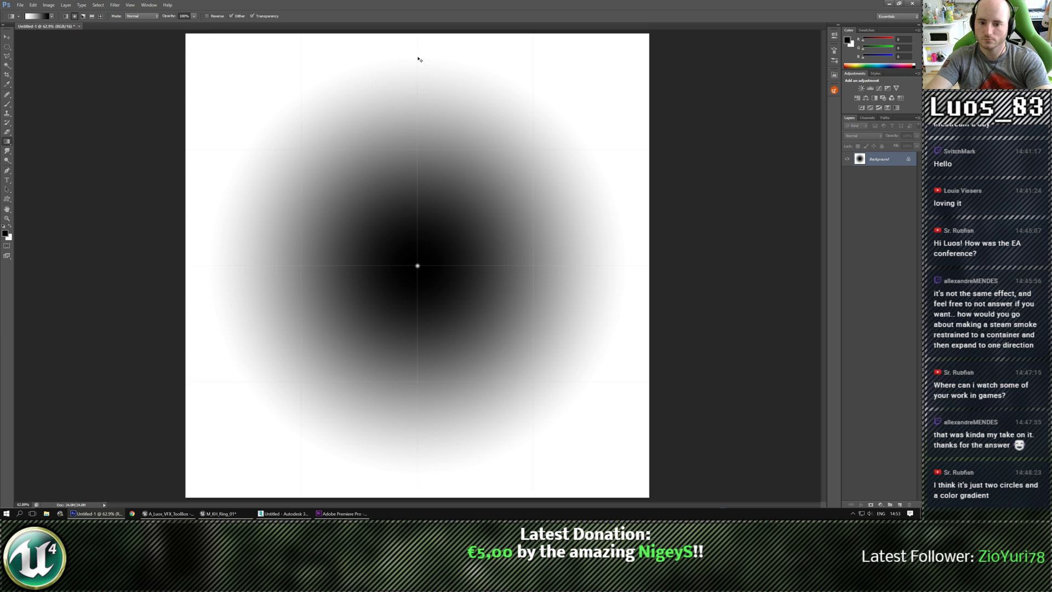
{"action": "key", "text": "ctrl+i"}
{"action": "key", "text": "i"}
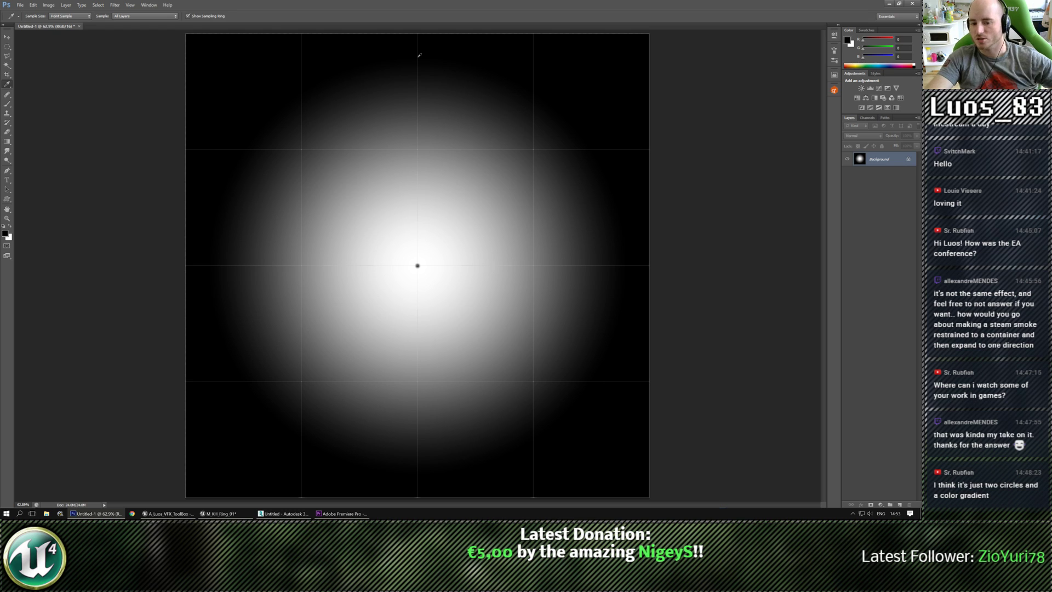
{"action": "key", "text": "ctrl+i"}
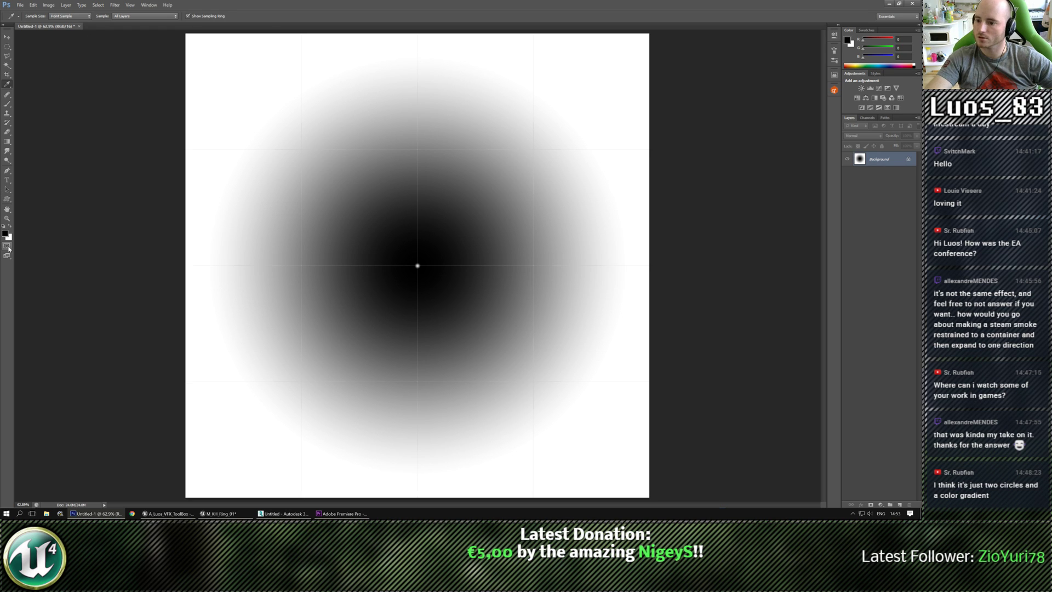
Step: Turn on Reverse for the Gradient tool and test a radial gradient reaching about three quarters of the way to the canvas's upper edge
{"action": "left_click", "coordinate": [7, 141]}
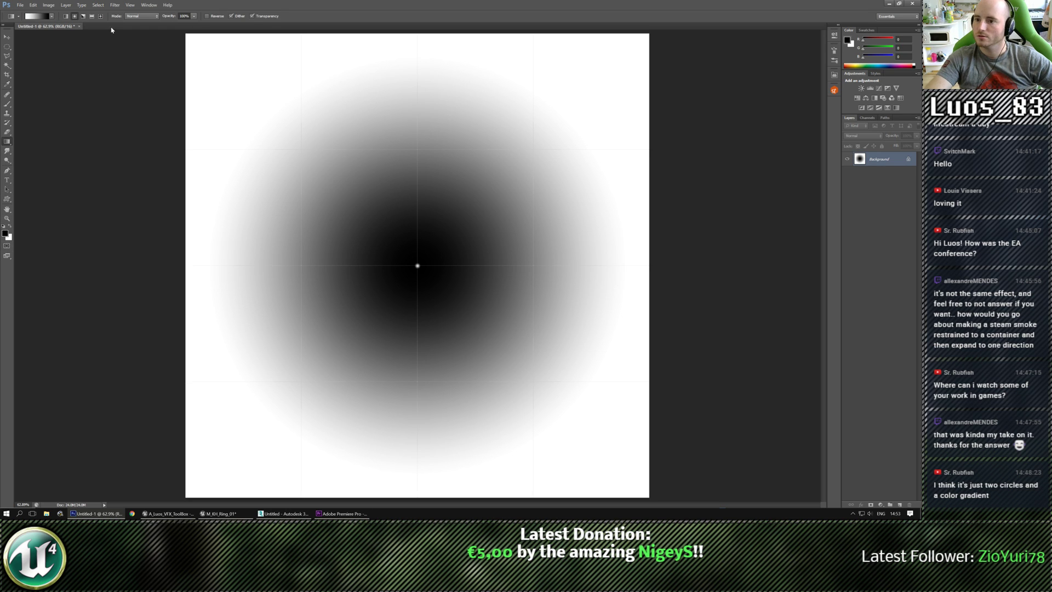
{"action": "left_click", "coordinate": [207, 17]}
{"action": "left_click_drag", "start_coordinate": [416, 265], "coordinate": [418, 86]}
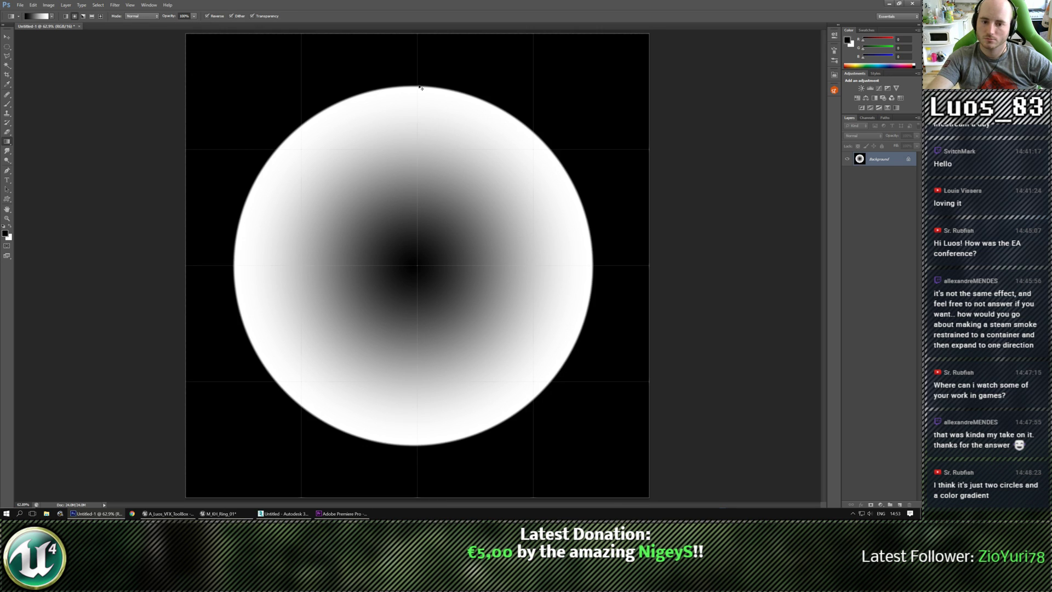
Step: Undo the test gradients and color inversion back to the plain black canvas
{"action": "key", "text": "ctrl+z"}
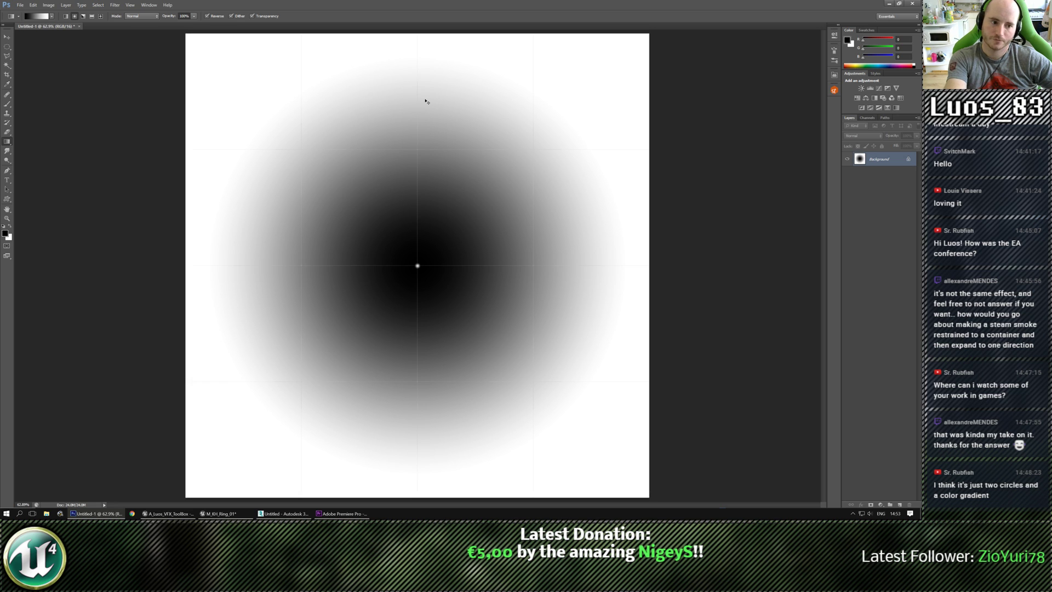
{"action": "key", "text": "ctrl+alt+z"}
{"action": "key", "text": "ctrl+alt+z"}
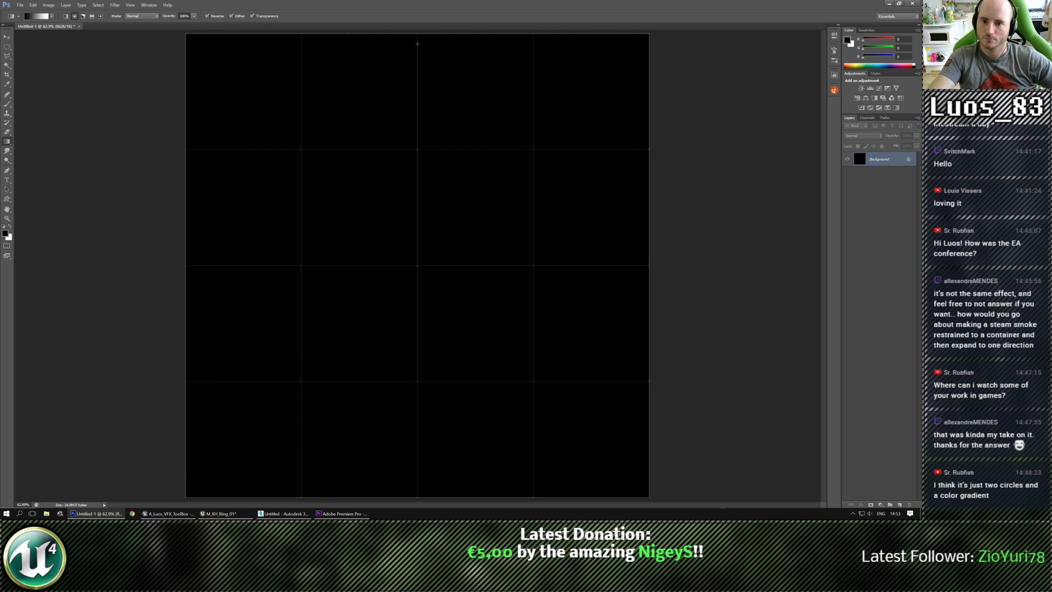
Step: Draw the reversed radial gradient from the canvas center, redrawing it until the circle reaches the canvas's upper edge
{"action": "left_click_drag", "start_coordinate": [417, 265], "coordinate": [417, 40]}
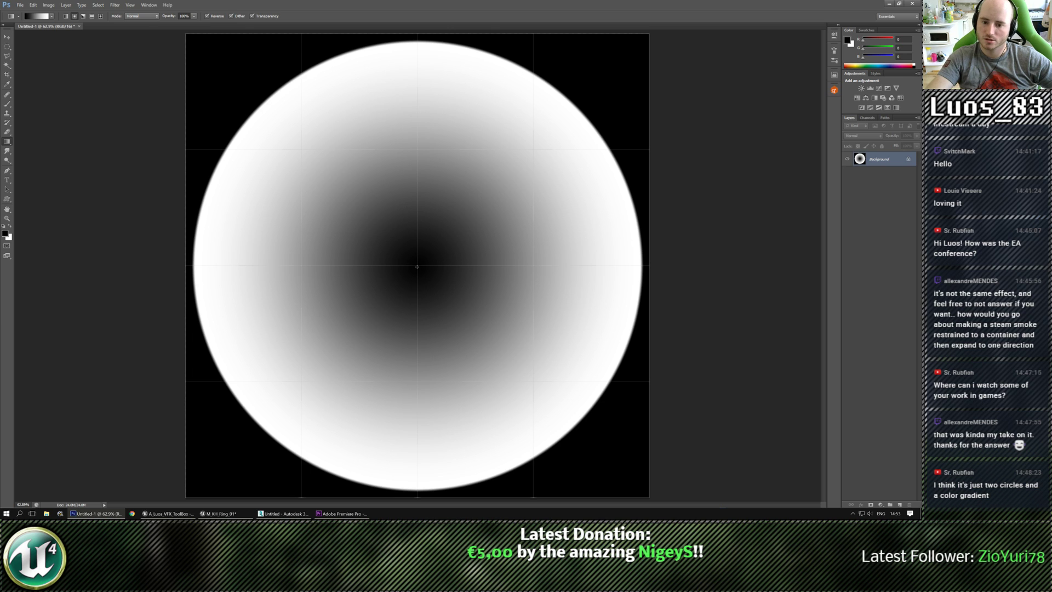
{"action": "left_click_drag", "start_coordinate": [416, 265], "coordinate": [418, 37]}
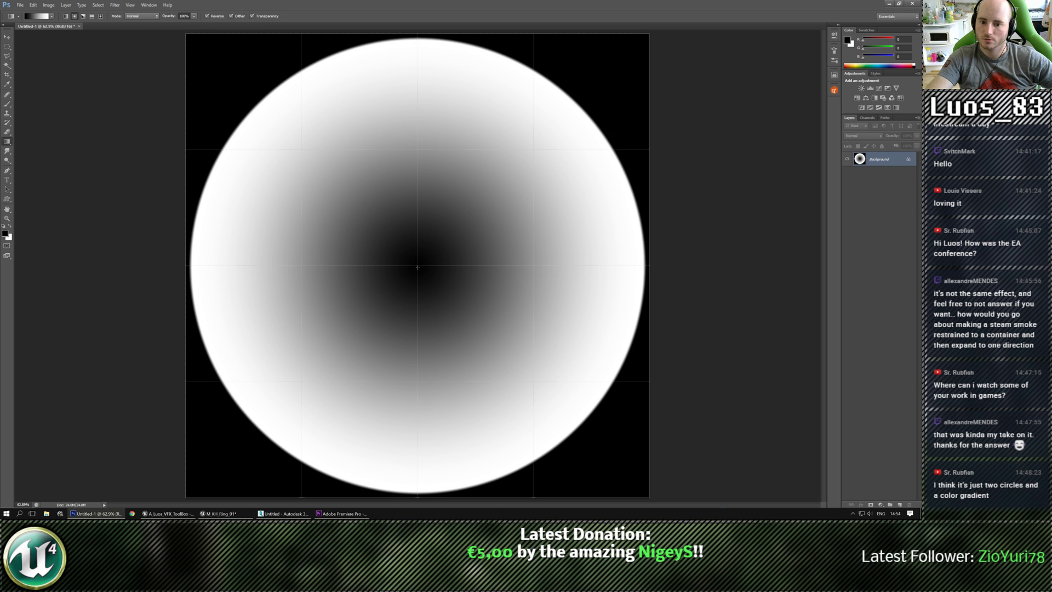
{"action": "left_click_drag", "start_coordinate": [417, 265], "coordinate": [418, 34]}
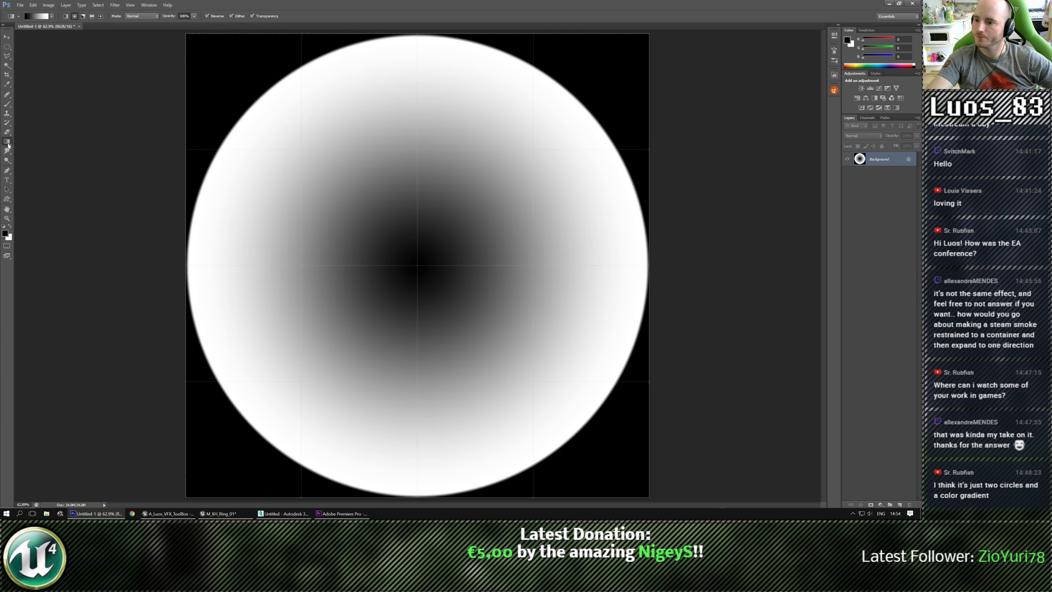
Step: Edit the custom gradient into a narrow white band by adding a black color stop just past the white stop, shifted slightly inward
{"action": "left_click", "coordinate": [40, 18]}
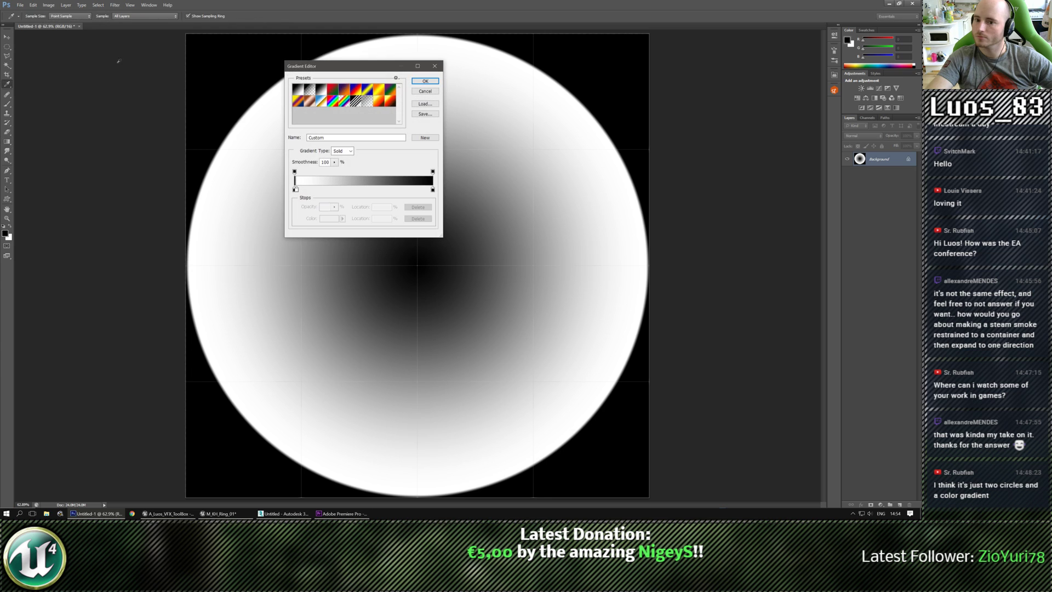
{"action": "left_click", "coordinate": [304, 189]}
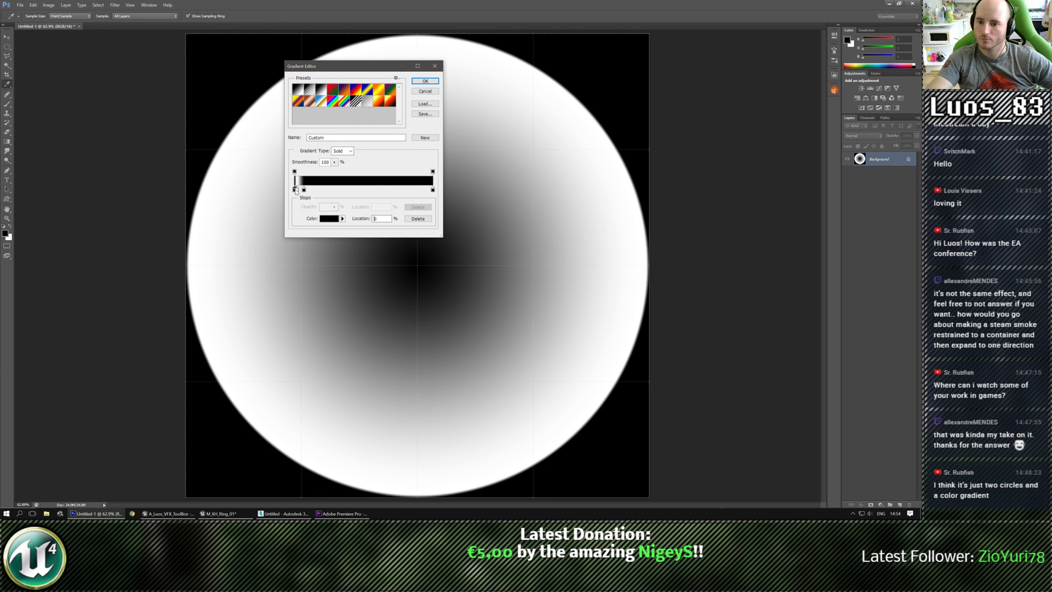
{"action": "left_click_drag", "start_coordinate": [295, 190], "coordinate": [296, 190]}
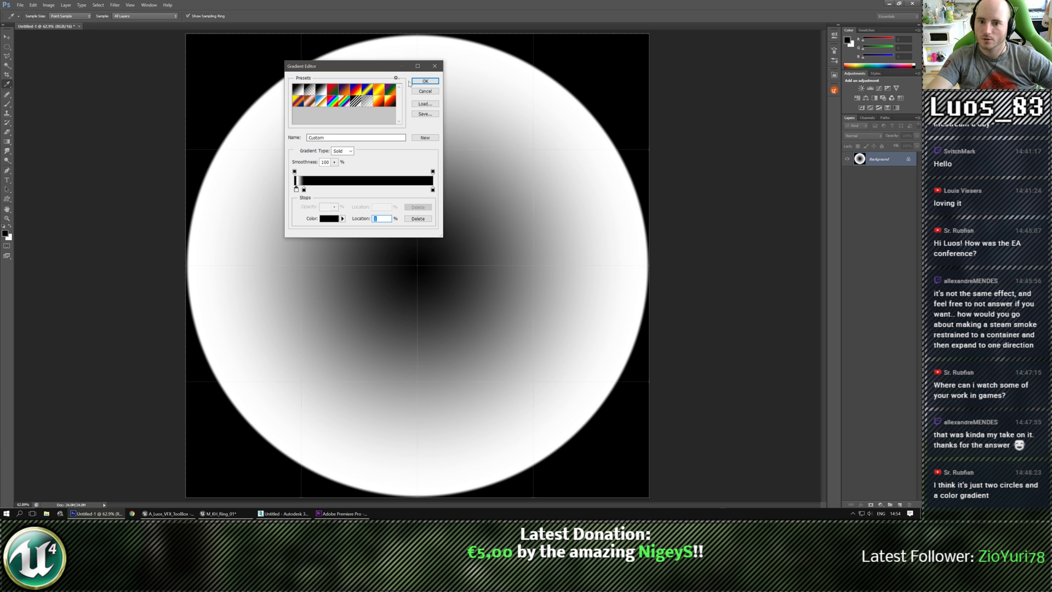
{"action": "left_click", "coordinate": [424, 81]}
Step: Add a new layer and draw the narrow-band radial gradient on it from the canvas center to the upper edge
{"action": "left_click", "coordinate": [899, 505]}
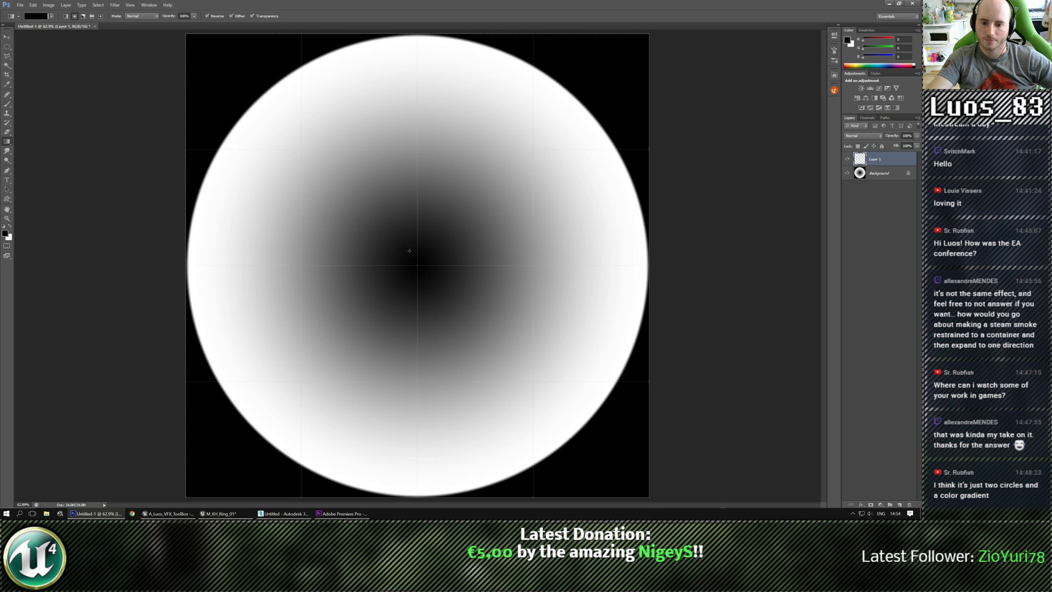
{"action": "left_click_drag", "start_coordinate": [418, 186], "coordinate": [417, 36]}
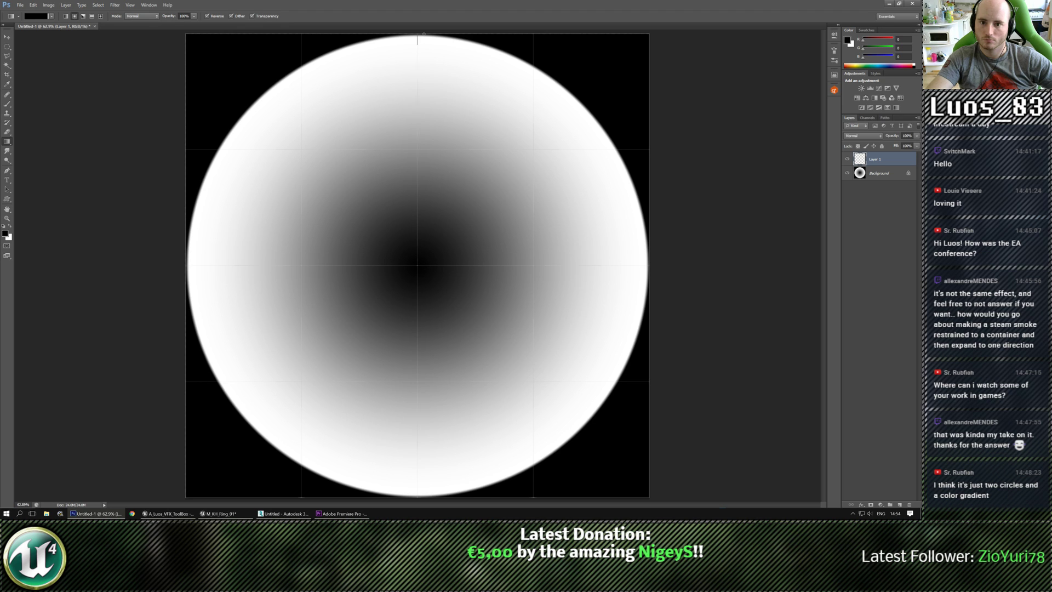
Step: Try different blend modes, including Subtract, Luminosity and Color Dodge, on the new ring layer and set it to Lighten
{"action": "scroll", "coordinate": [851, 137], "scroll_direction": "down", "scroll_amount": 1}
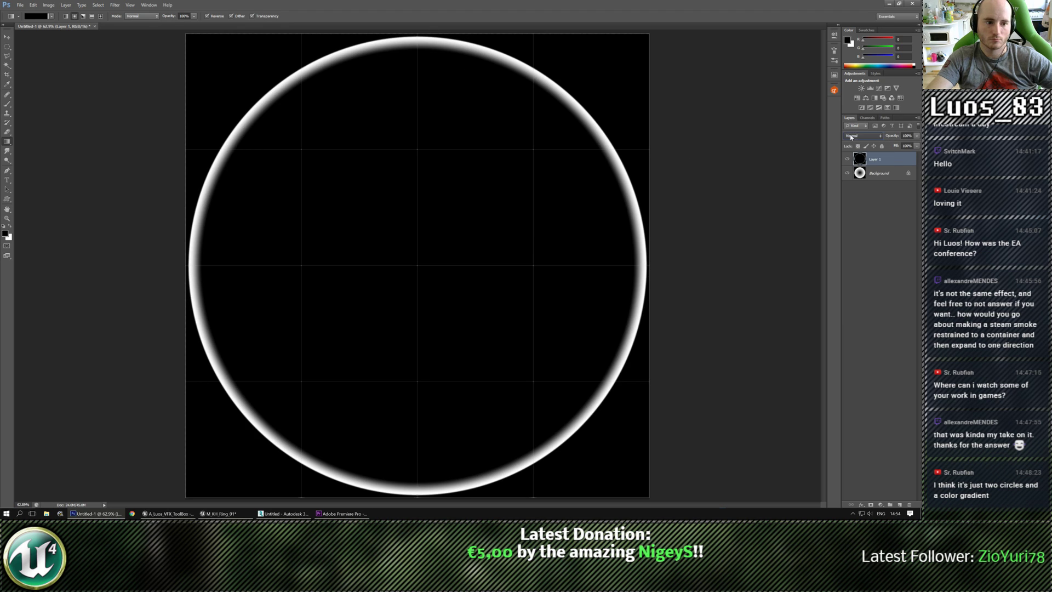
{"action": "scroll", "coordinate": [868, 137], "scroll_direction": "down", "scroll_amount": 4}
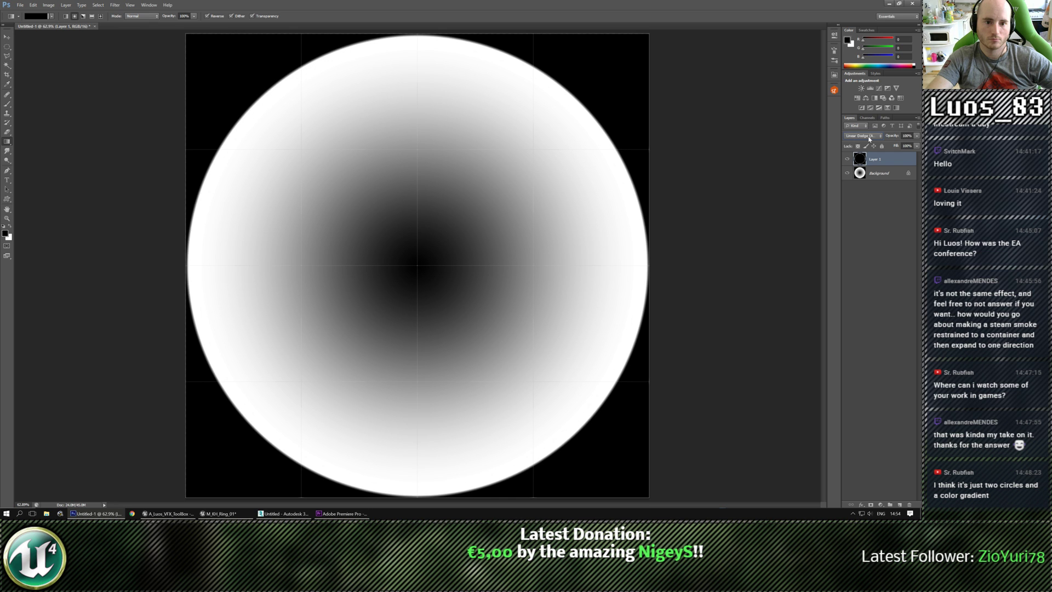
{"action": "scroll", "coordinate": [868, 137], "scroll_direction": "down", "scroll_amount": 5}
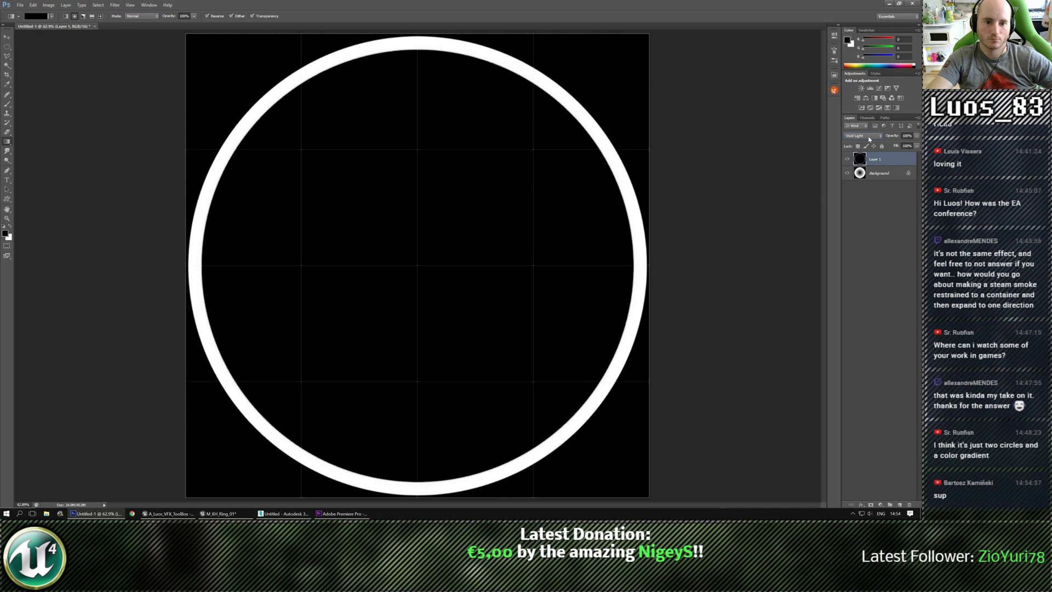
{"action": "scroll", "coordinate": [869, 138], "scroll_direction": "down", "scroll_amount": 6}
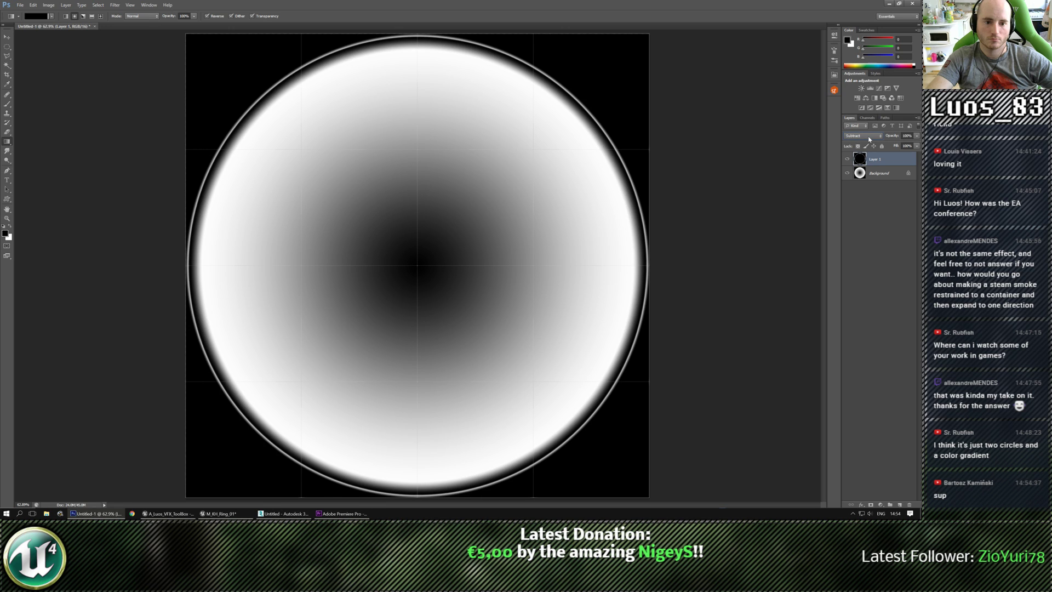
{"action": "scroll", "coordinate": [868, 138], "scroll_direction": "down", "scroll_amount": 5}
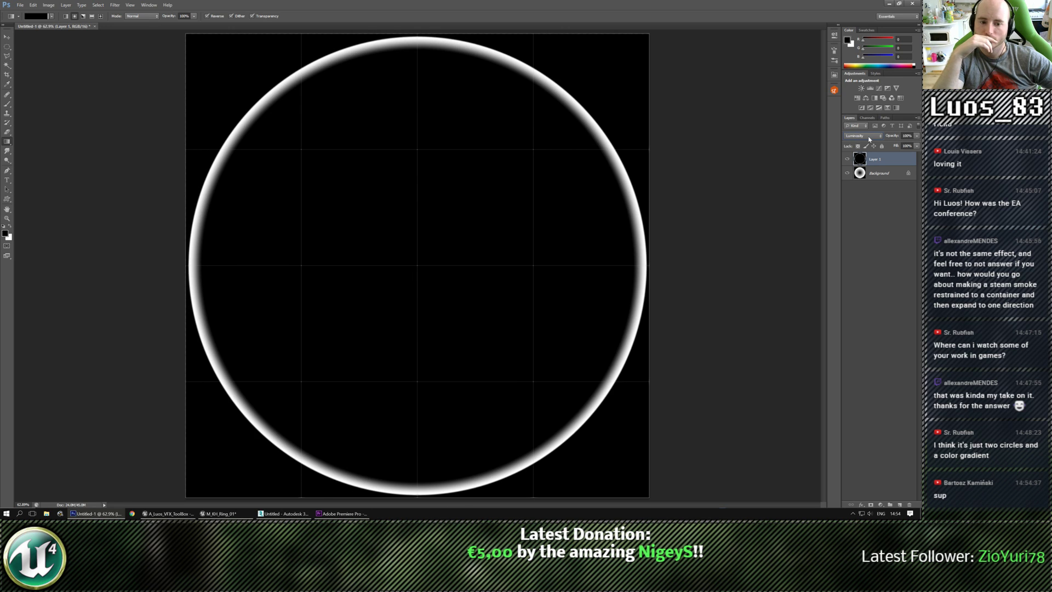
{"action": "scroll", "coordinate": [869, 138], "scroll_direction": "up", "scroll_amount": 5}
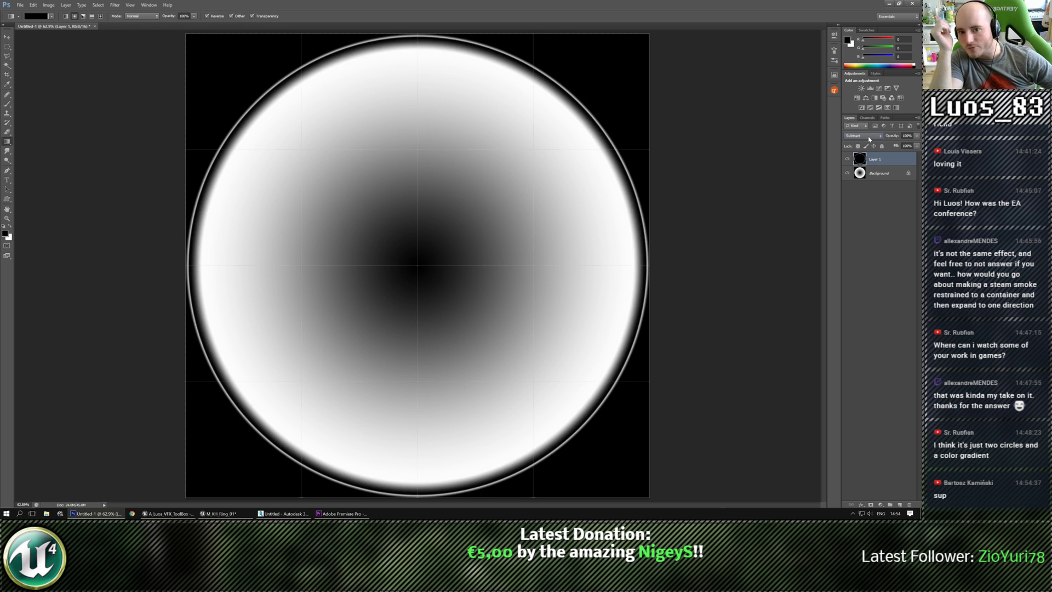
{"action": "scroll", "coordinate": [869, 138], "scroll_direction": "up", "scroll_amount": 20}
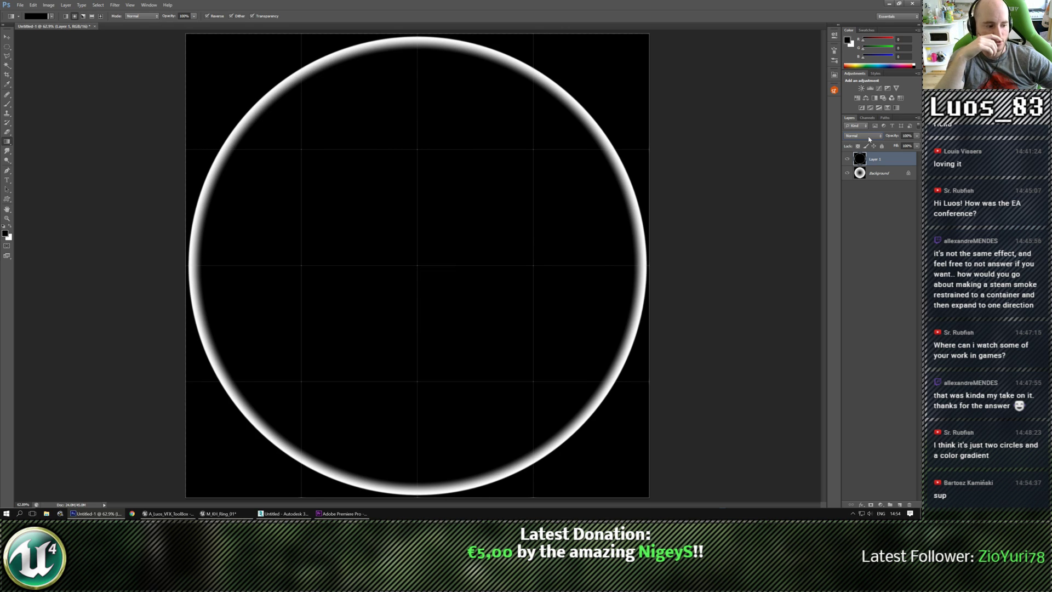
{"action": "scroll", "coordinate": [869, 139], "scroll_direction": "down", "scroll_amount": 5}
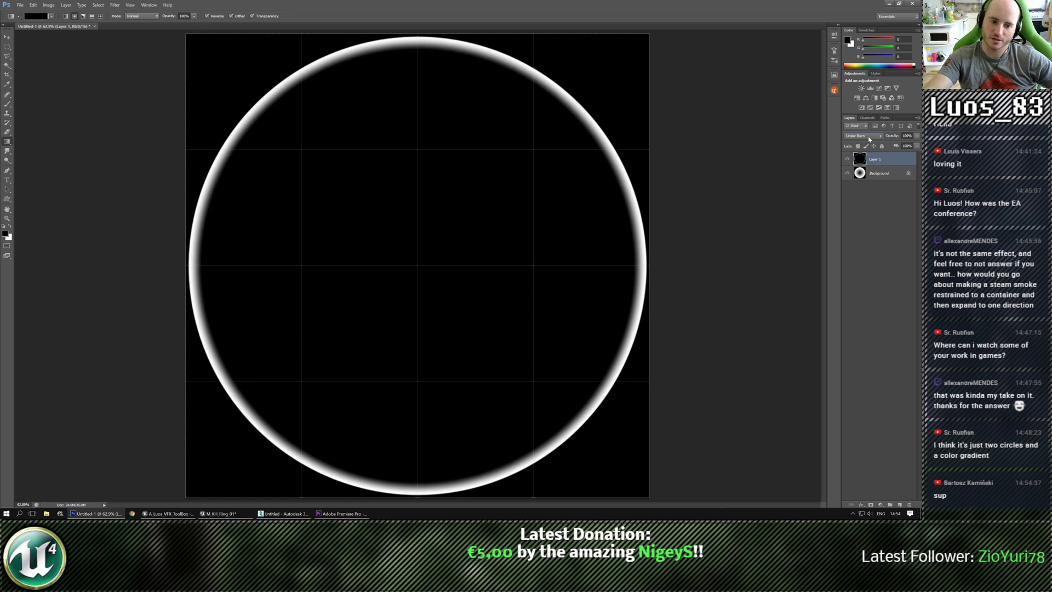
{"action": "scroll", "coordinate": [869, 138], "scroll_direction": "down", "scroll_amount": 2}
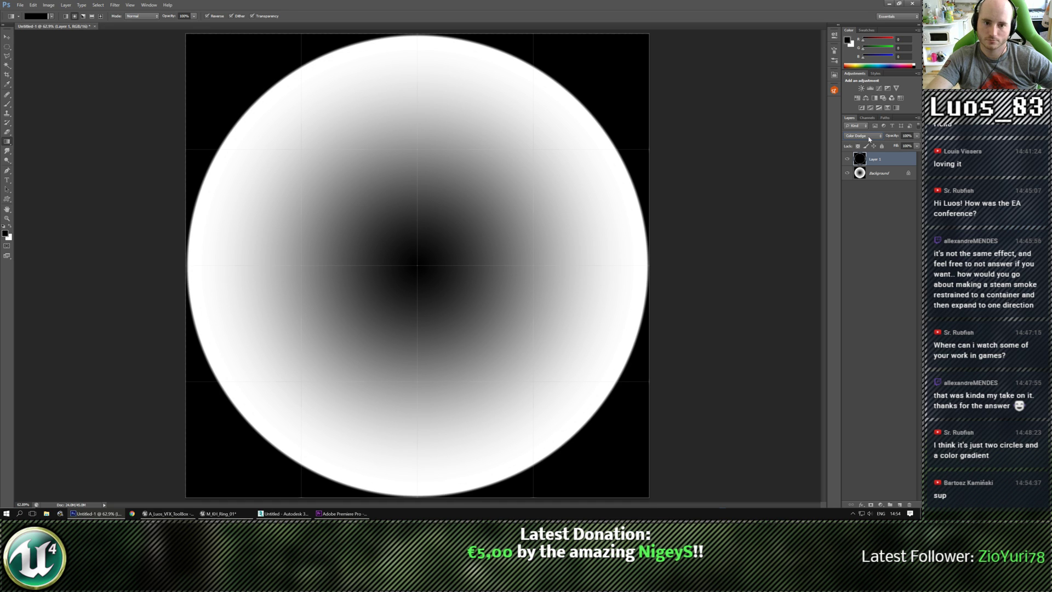
{"action": "scroll", "coordinate": [869, 140], "scroll_direction": "up", "scroll_amount": 2}
{"action": "scroll", "coordinate": [869, 140], "scroll_direction": "down", "scroll_amount": 1}
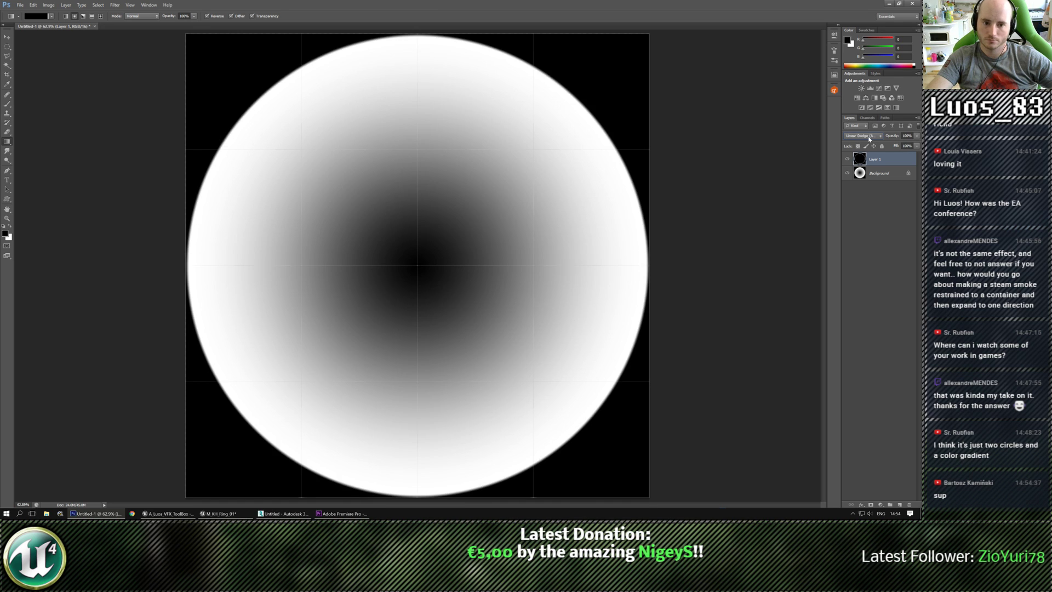
{"action": "scroll", "coordinate": [869, 139], "scroll_direction": "up", "scroll_amount": 2}
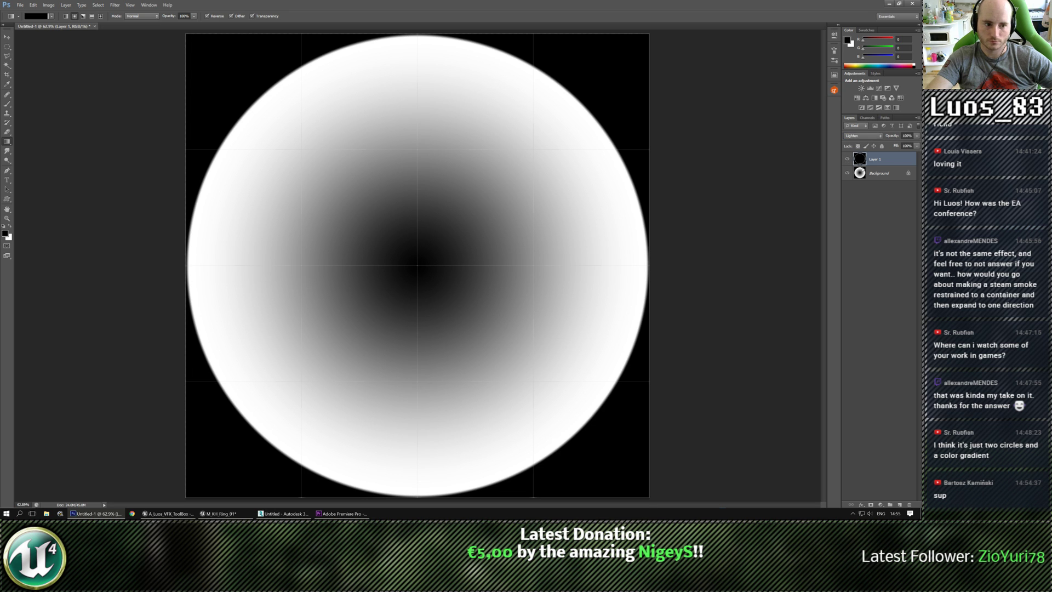
Step: Hide the Background layer so only the ring layer shows, and select the ring layer for editing
{"action": "left_click", "coordinate": [859, 173]}
{"action": "left_click", "coordinate": [847, 173]}
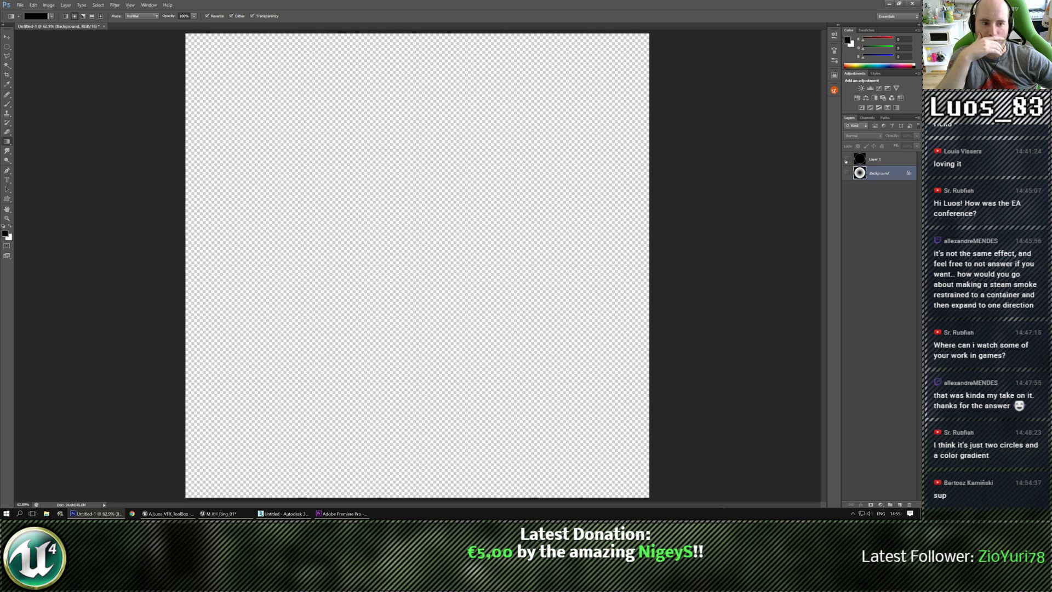
{"action": "left_click", "coordinate": [847, 159]}
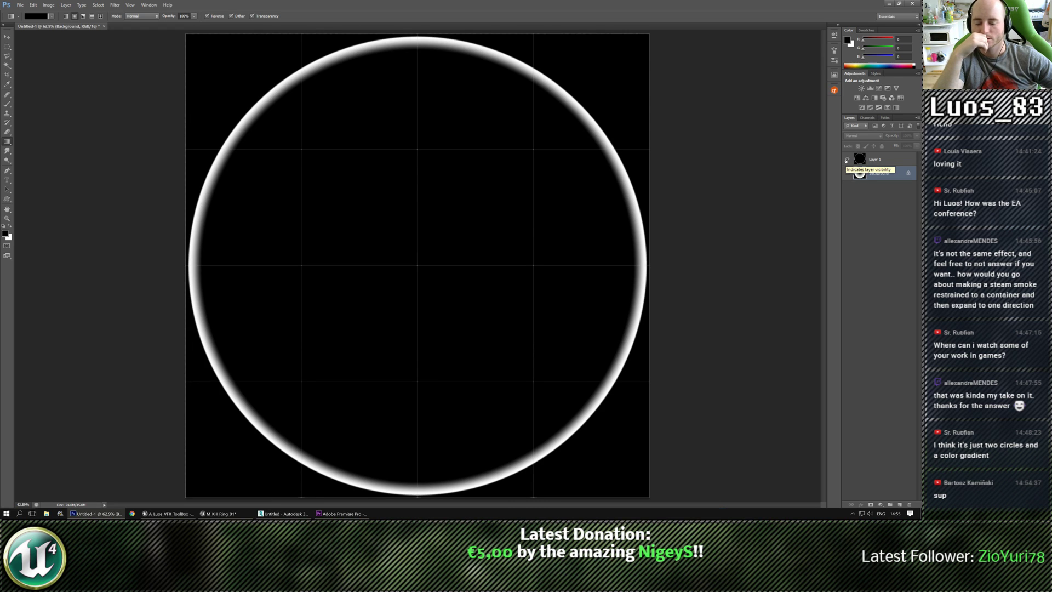
{"action": "left_click", "coordinate": [863, 160]}
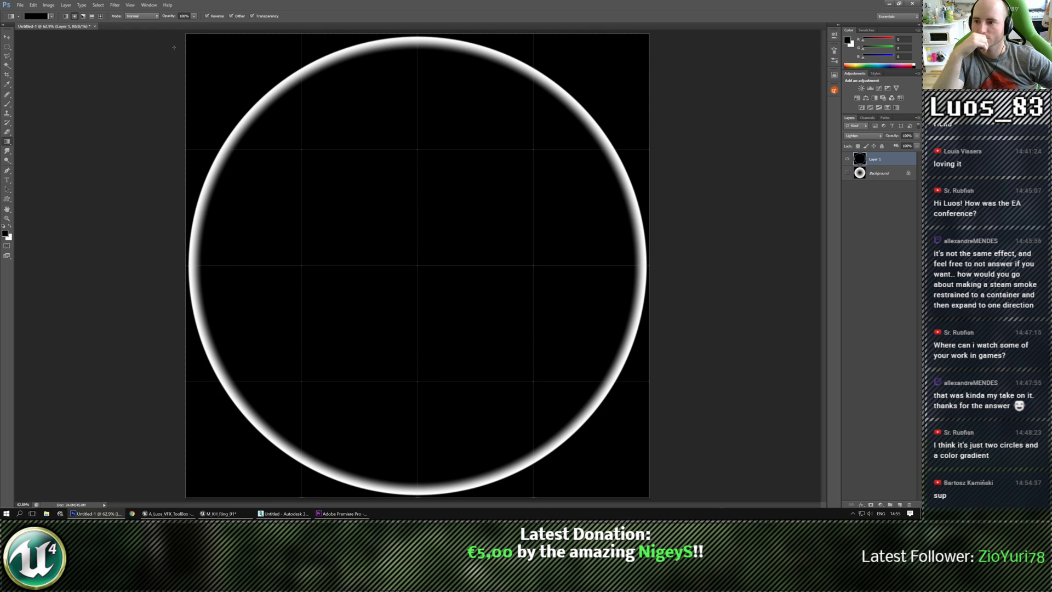
Step: Move the gradient's inner black stop closer to the white stop and redraw the radial gradient from the center as a thinner ring
{"action": "left_click", "coordinate": [50, 16]}
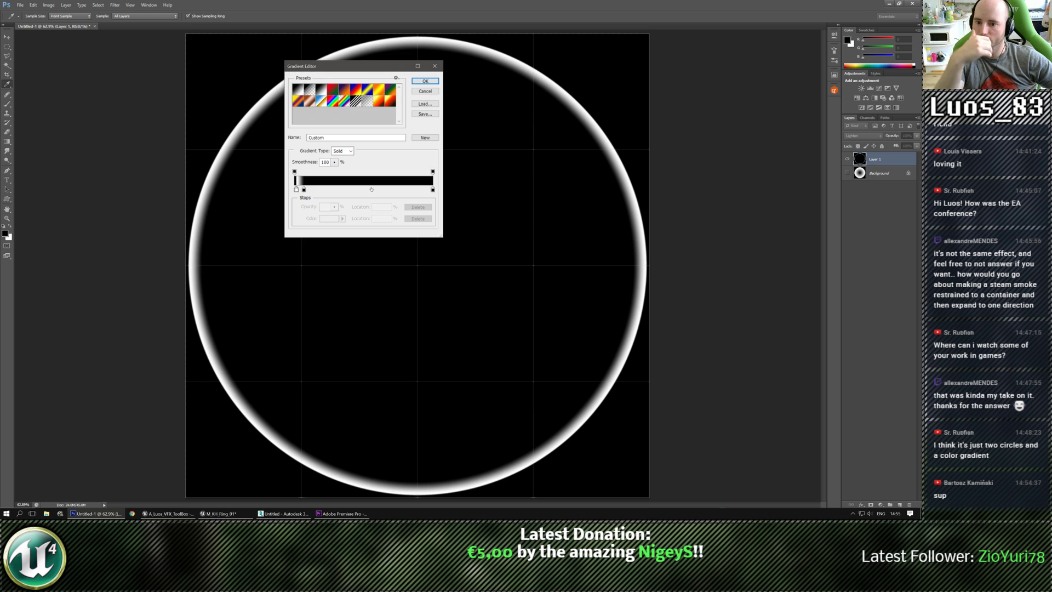
{"action": "left_click", "coordinate": [303, 190]}
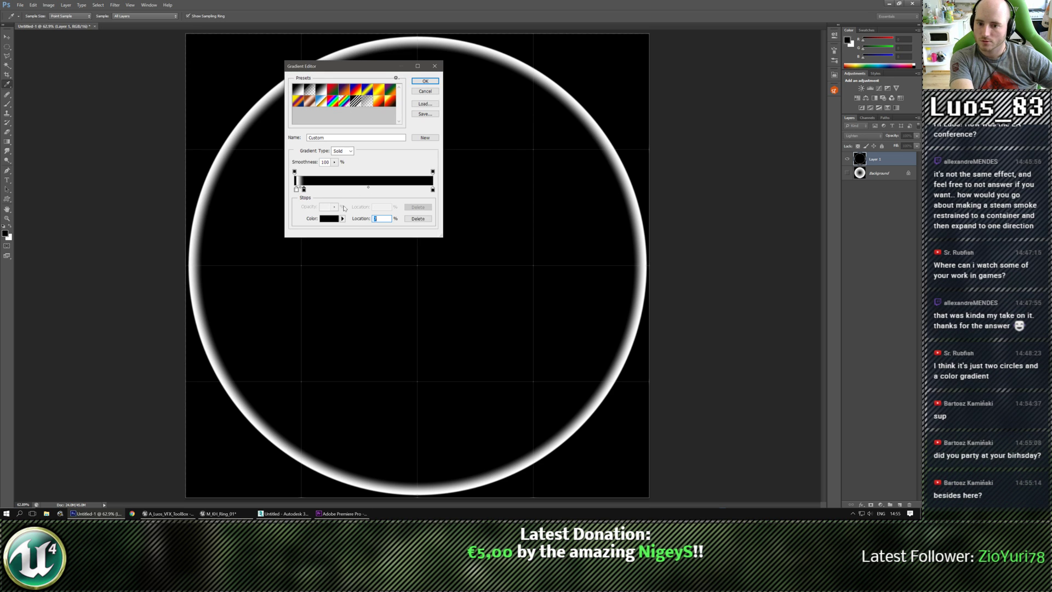
{"action": "key", "text": "Return"}
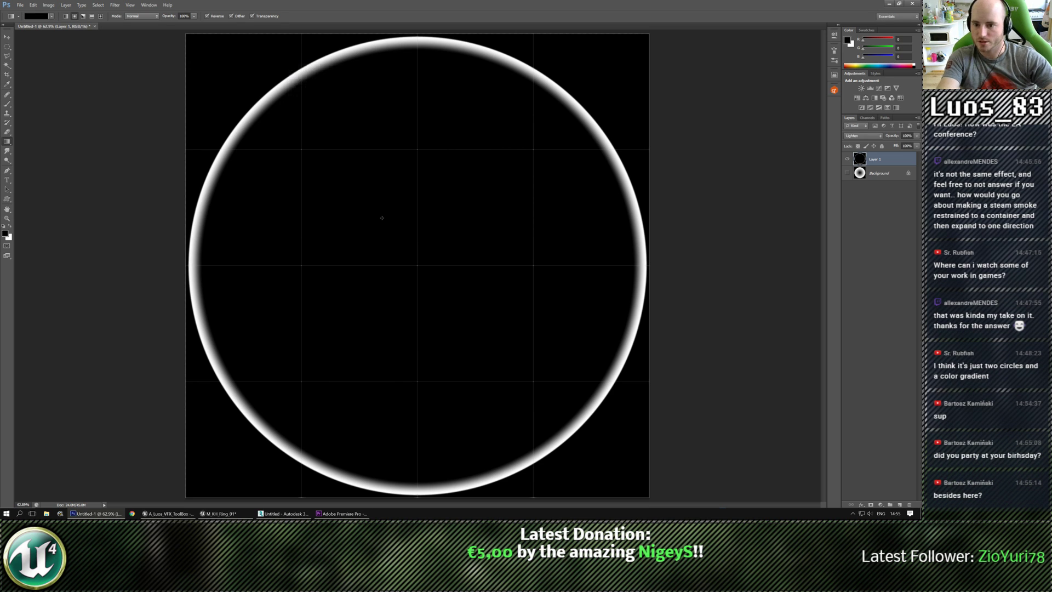
{"action": "left_click_drag", "start_coordinate": [417, 265], "coordinate": [432, 63]}
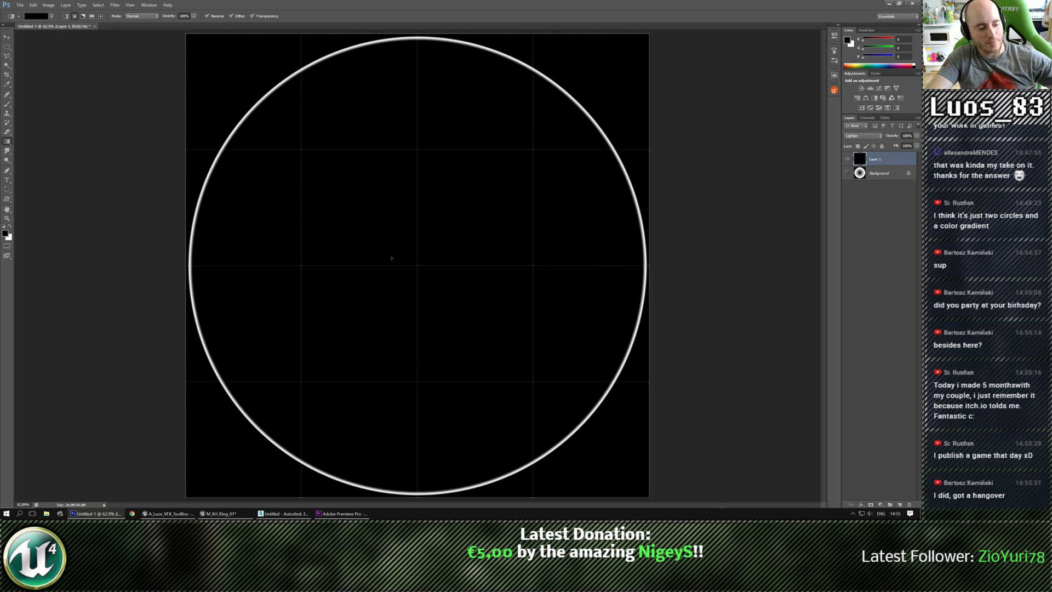
Step: Show the Background layer again and toggle the ring layer's visibility to compare it with the wide gradient
{"action": "left_click", "coordinate": [6, 37]}
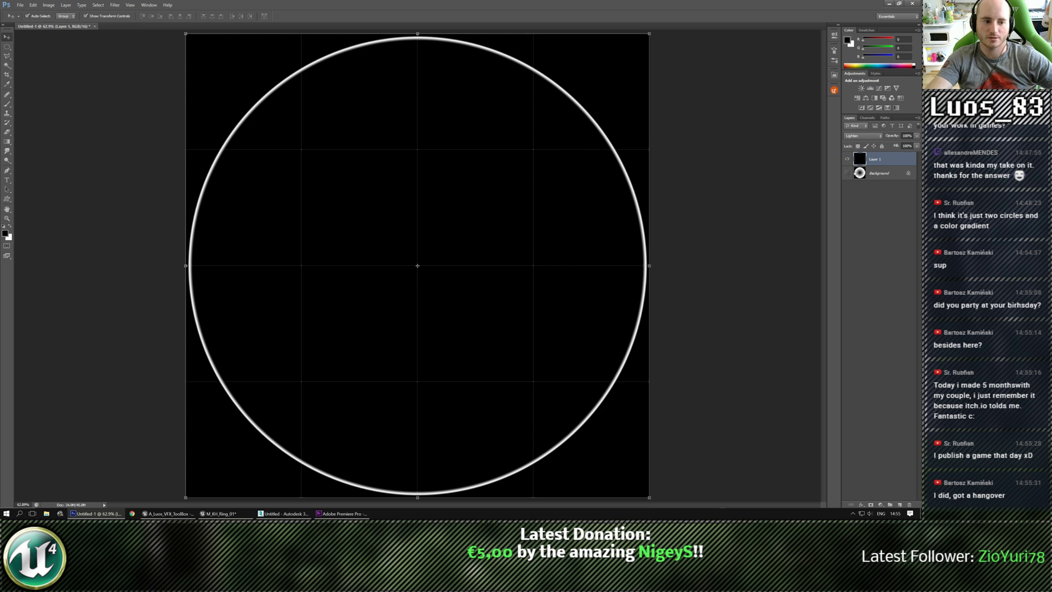
{"action": "left_click", "coordinate": [847, 173]}
{"action": "left_click", "coordinate": [846, 159]}
{"action": "left_click", "coordinate": [847, 159]}
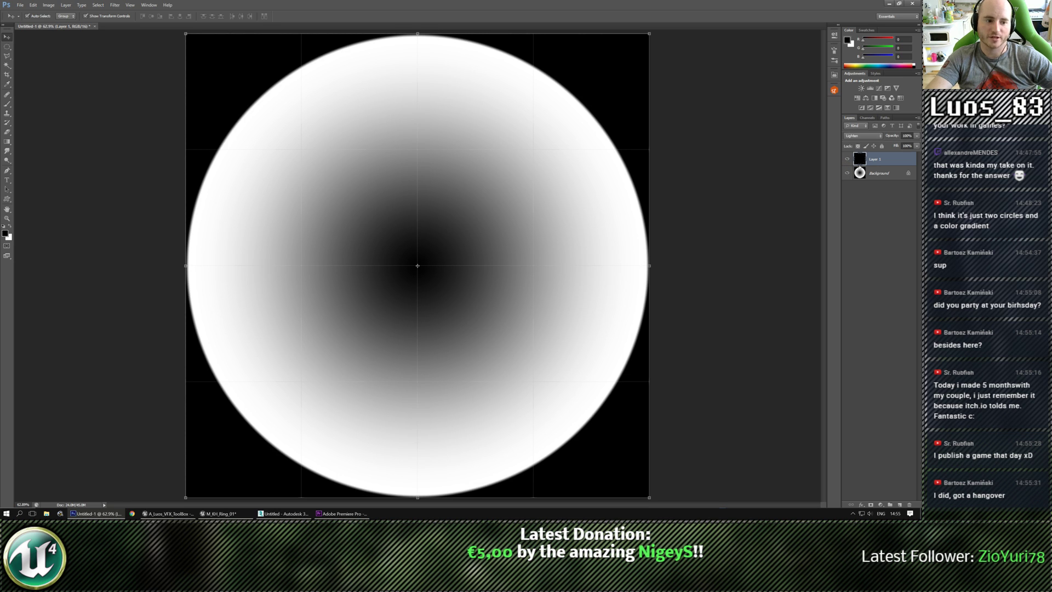
{"action": "left_click", "coordinate": [7, 46]}
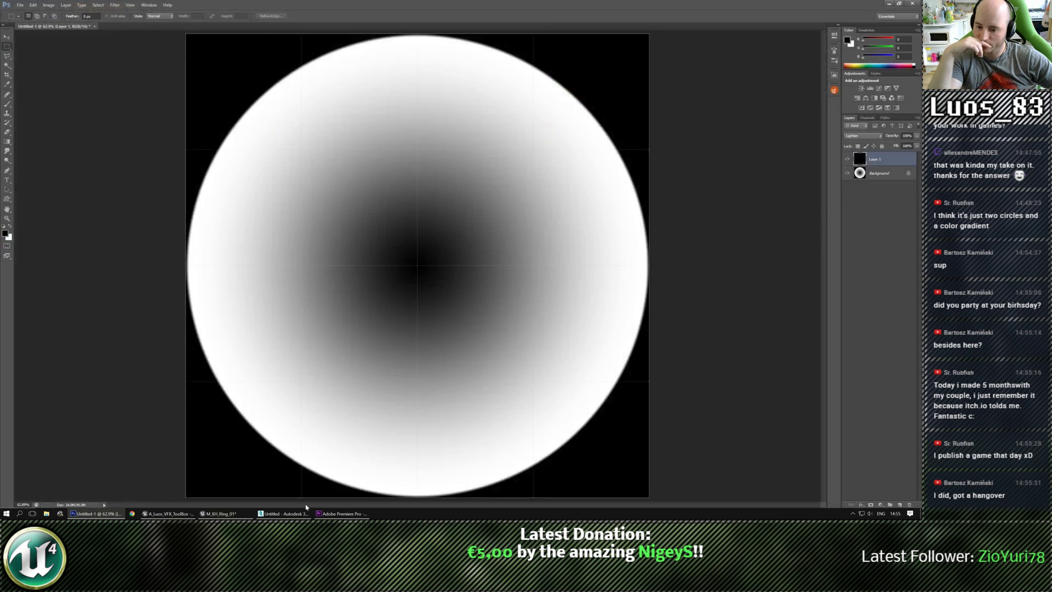
Step: Switch to Premiere Pro to examine the golden ring in the reference footage, and return to Photoshop
{"action": "left_click", "coordinate": [341, 513]}
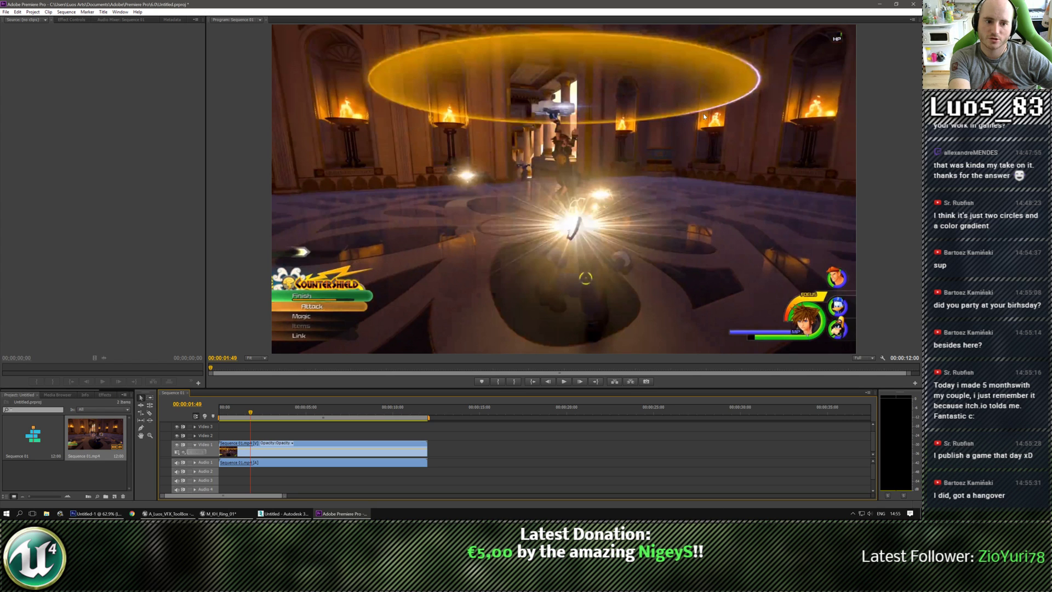
{"action": "left_click", "coordinate": [884, 7]}
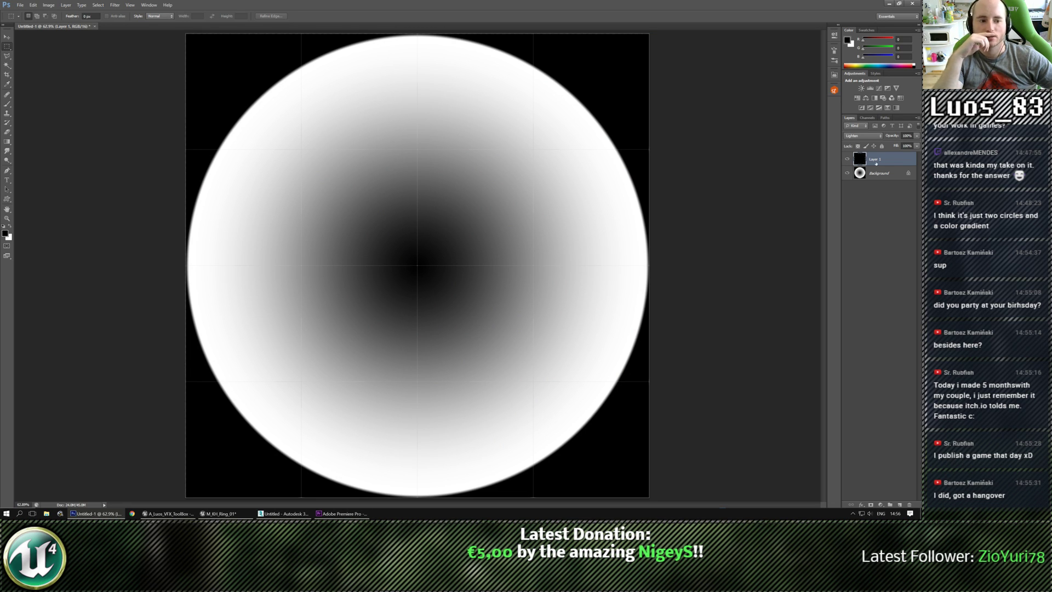
Step: Duplicate the thin ring layer and hide the original ring layer and the Background
{"action": "key", "text": "ctrl+j"}
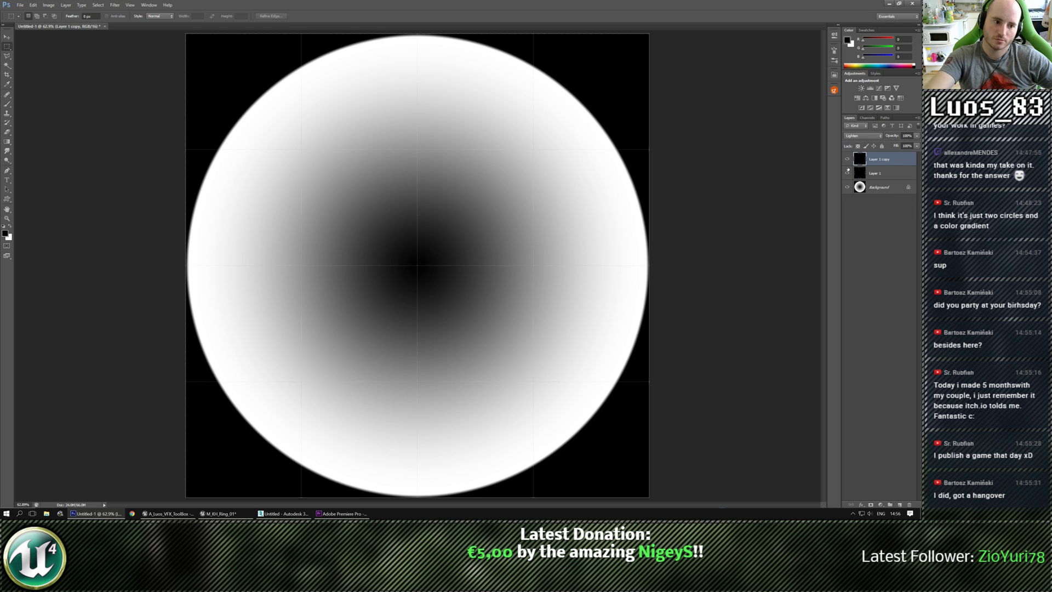
{"action": "left_click", "coordinate": [846, 173]}
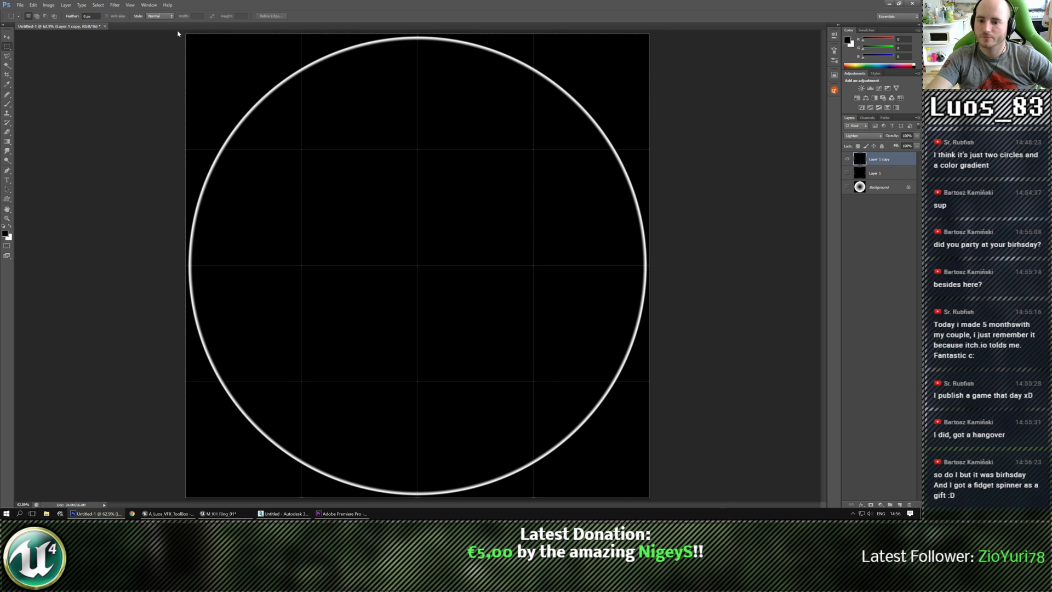
{"action": "left_click_drag", "start_coordinate": [179, 30], "coordinate": [230, 98]}
{"action": "double_click", "coordinate": [230, 98]}
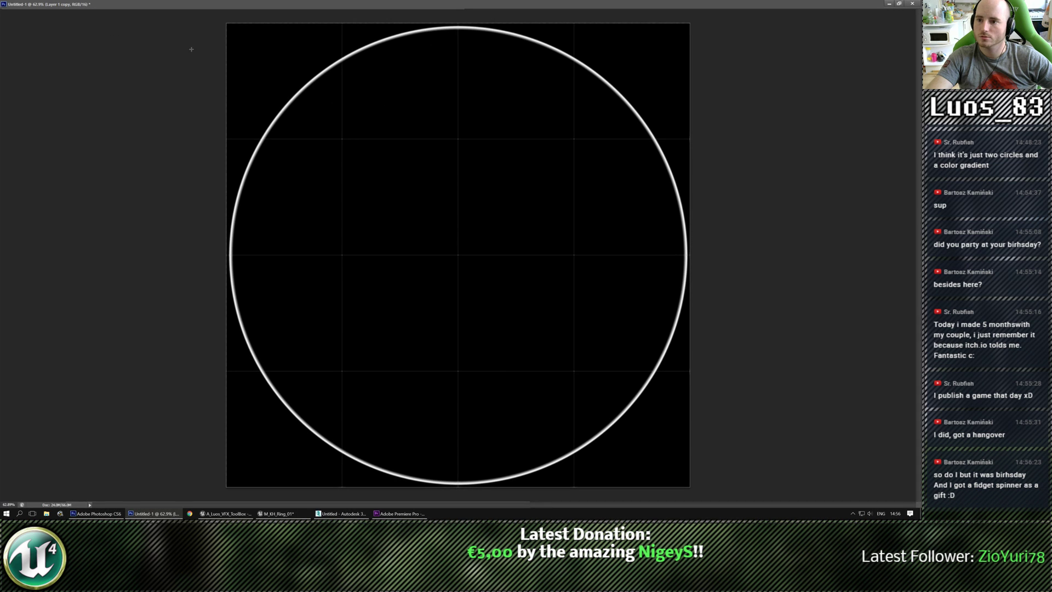
{"action": "double_click", "coordinate": [147, 4]}
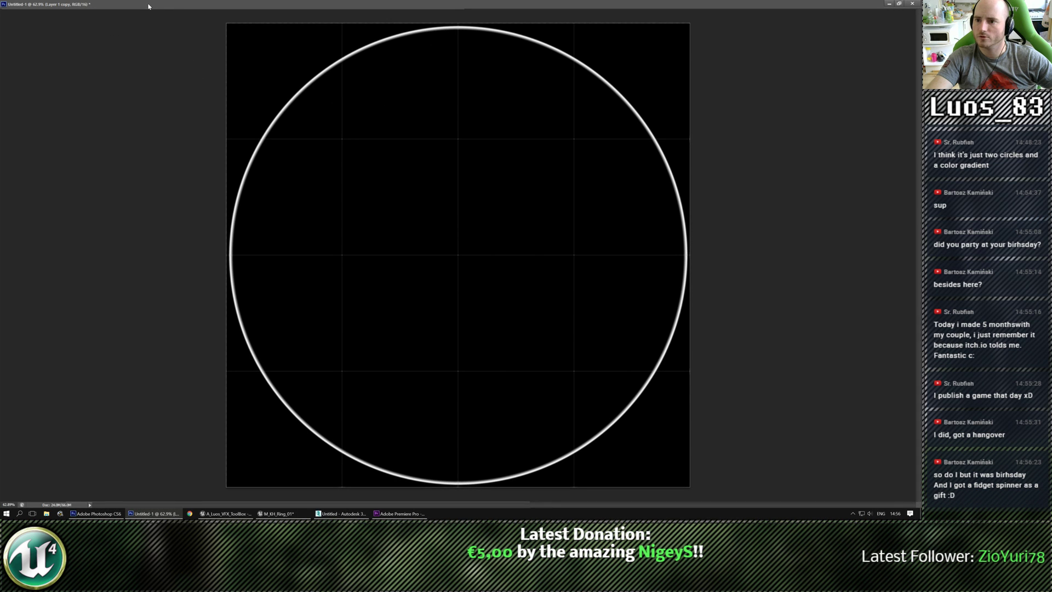
{"action": "left_click_drag", "start_coordinate": [159, 94], "coordinate": [169, 25]}
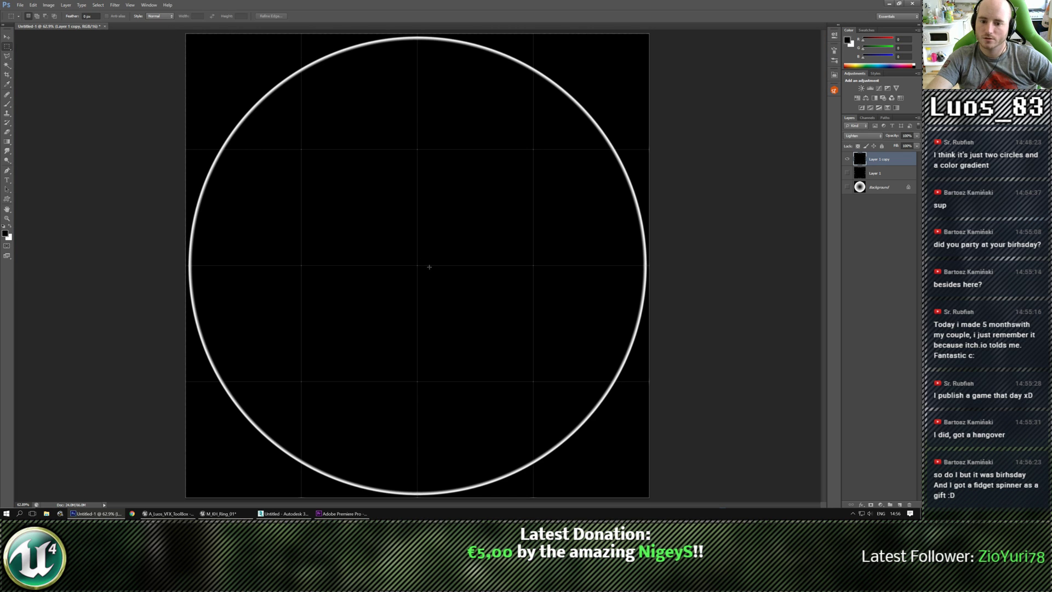
Step: Crop the canvas to its upper-left quarter, so that only that quarter of the thin ring is kept
{"action": "left_click_drag", "start_coordinate": [416, 265], "coordinate": [104, 19]}
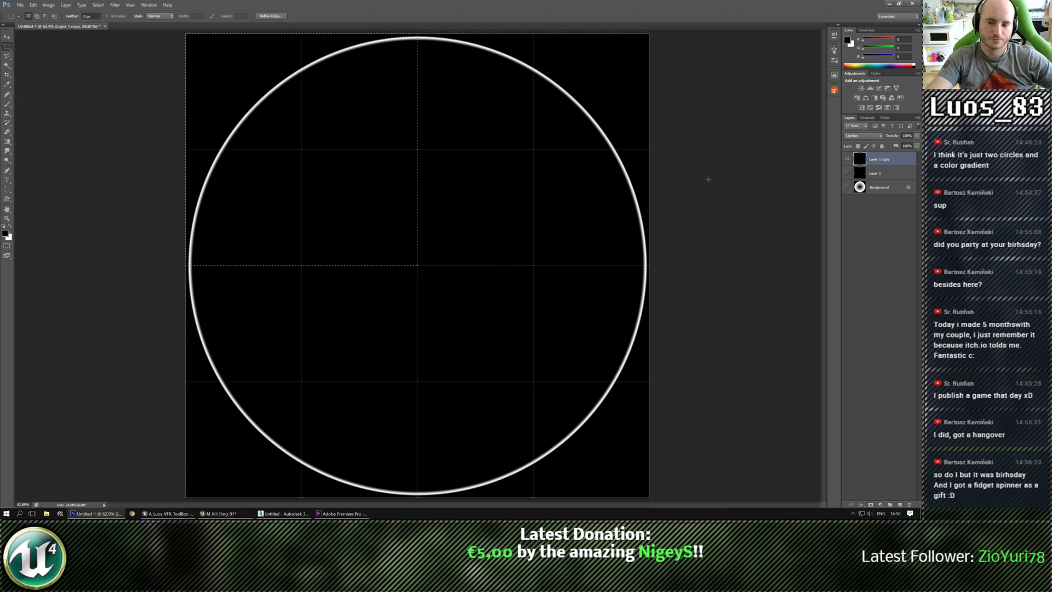
{"action": "key", "text": "ctrl+d"}
{"action": "left_click", "coordinate": [7, 75]}
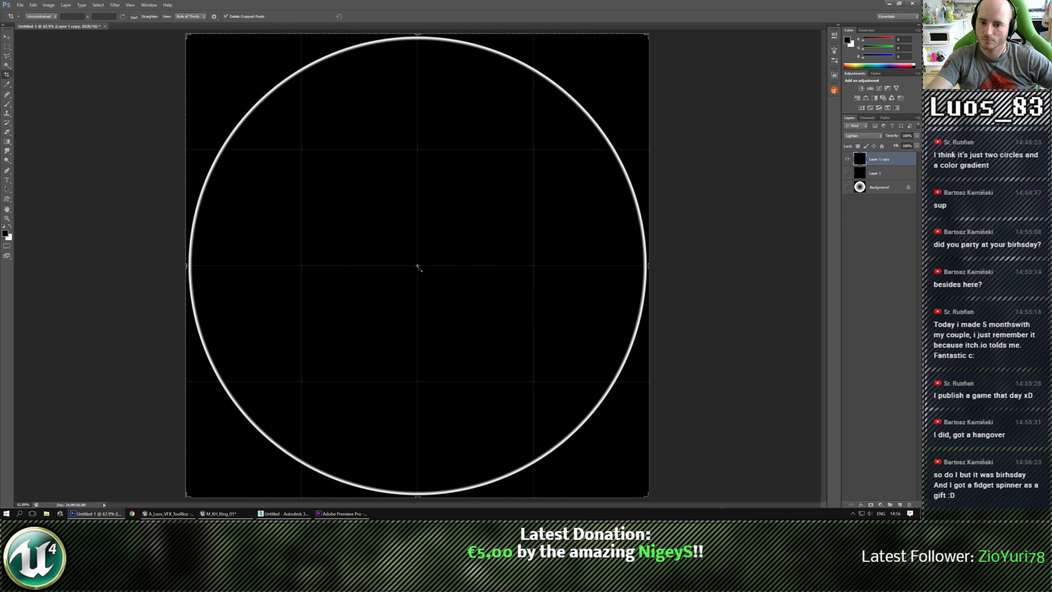
{"action": "left_click", "coordinate": [417, 267]}
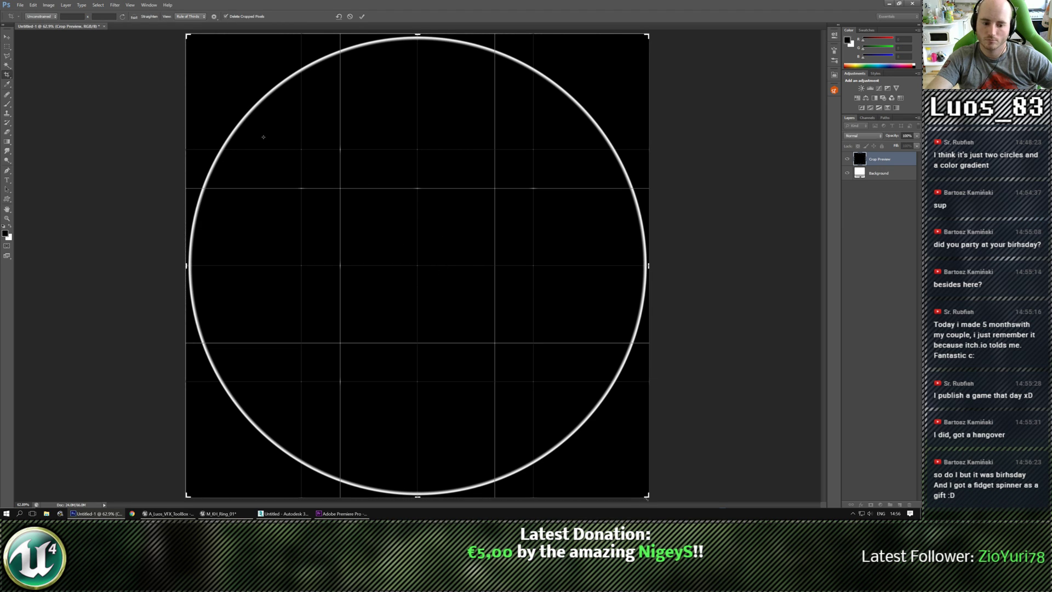
{"action": "left_click_drag", "start_coordinate": [646, 496], "coordinate": [531, 382]}
{"action": "key", "text": "Return"}
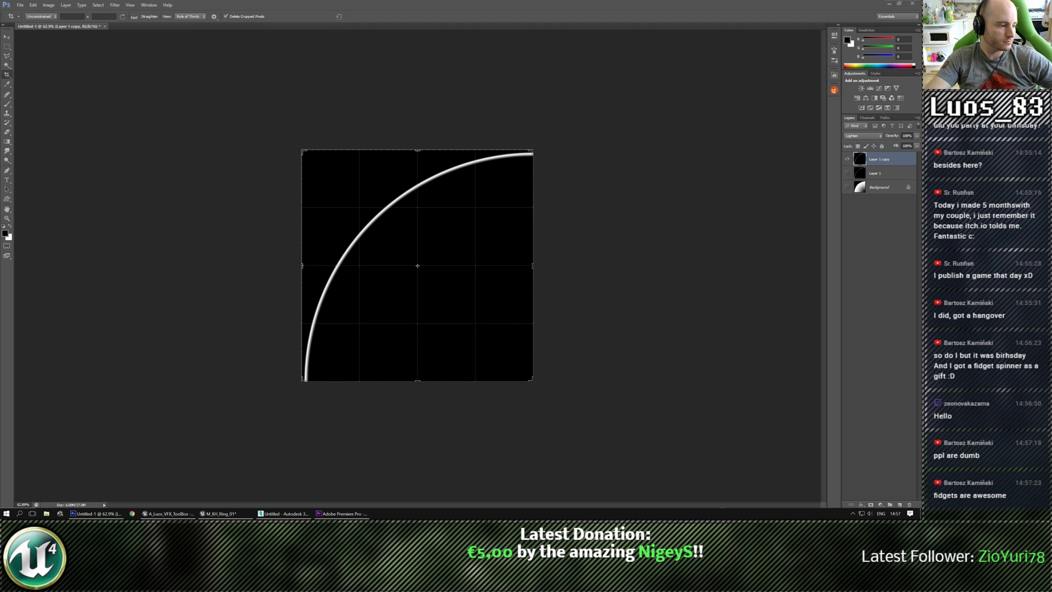
Step: Start saving the quarter ring under a new name and choose the new KHFX folder inside _Work_ as the location
{"action": "left_click", "coordinate": [7, 38]}
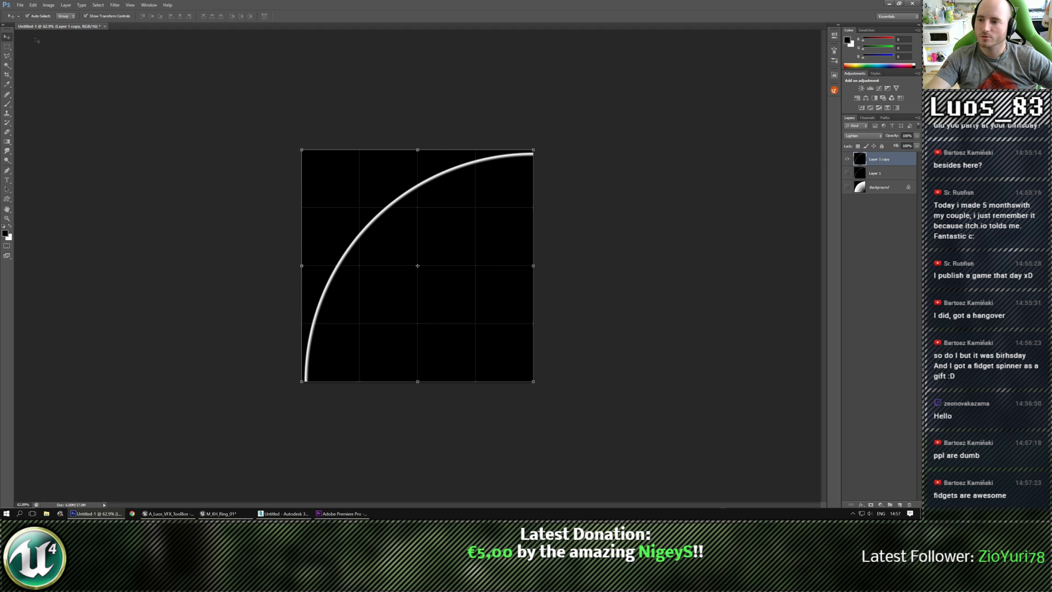
{"action": "left_click", "coordinate": [20, 5]}
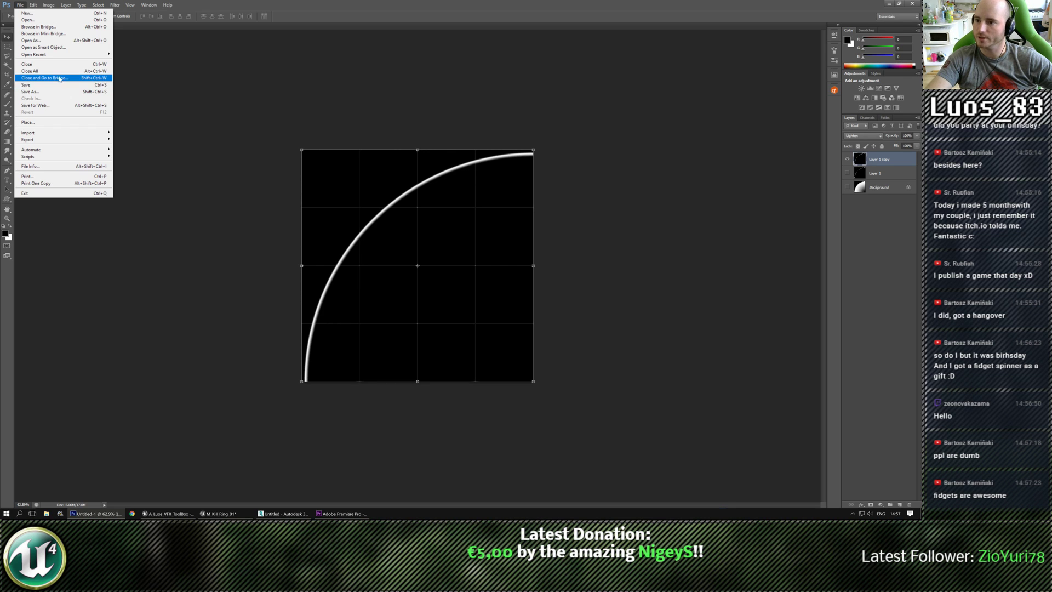
{"action": "left_click", "coordinate": [63, 91]}
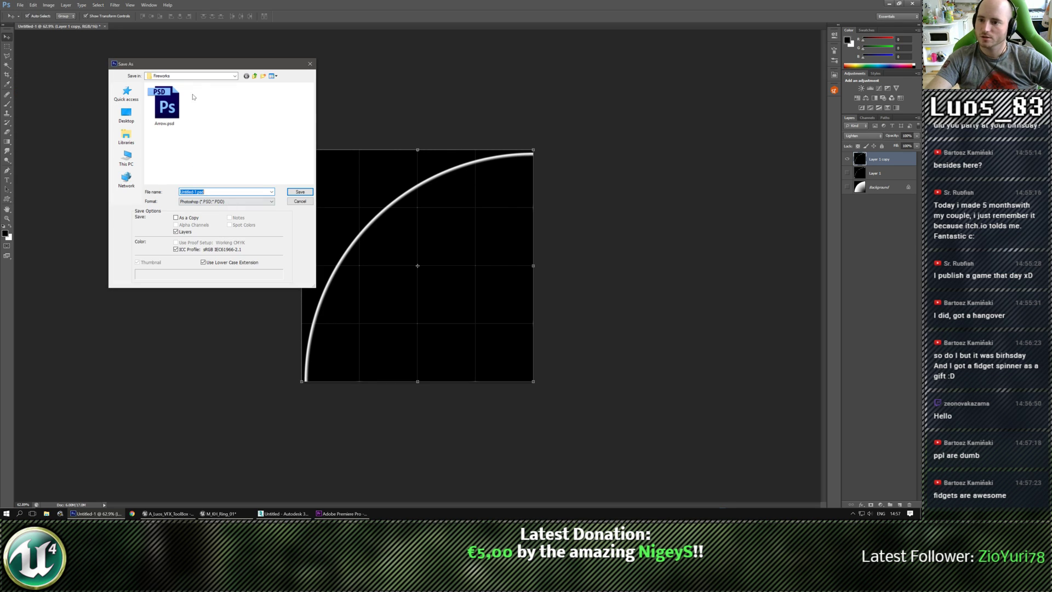
{"action": "left_click", "coordinate": [189, 76]}
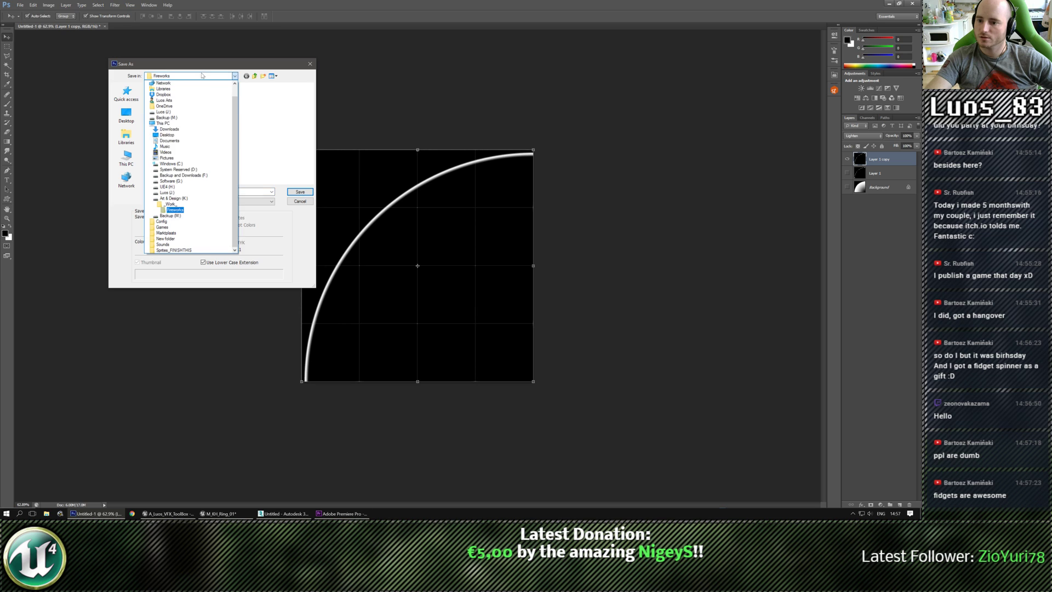
{"action": "left_click", "coordinate": [170, 203]}
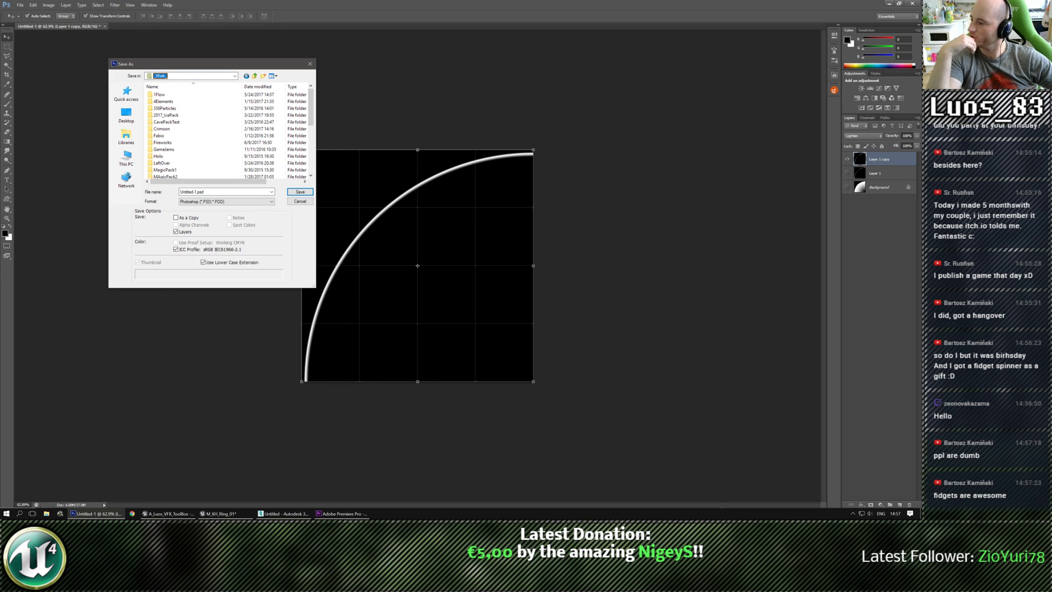
{"action": "key", "text": "alt+Tab"}
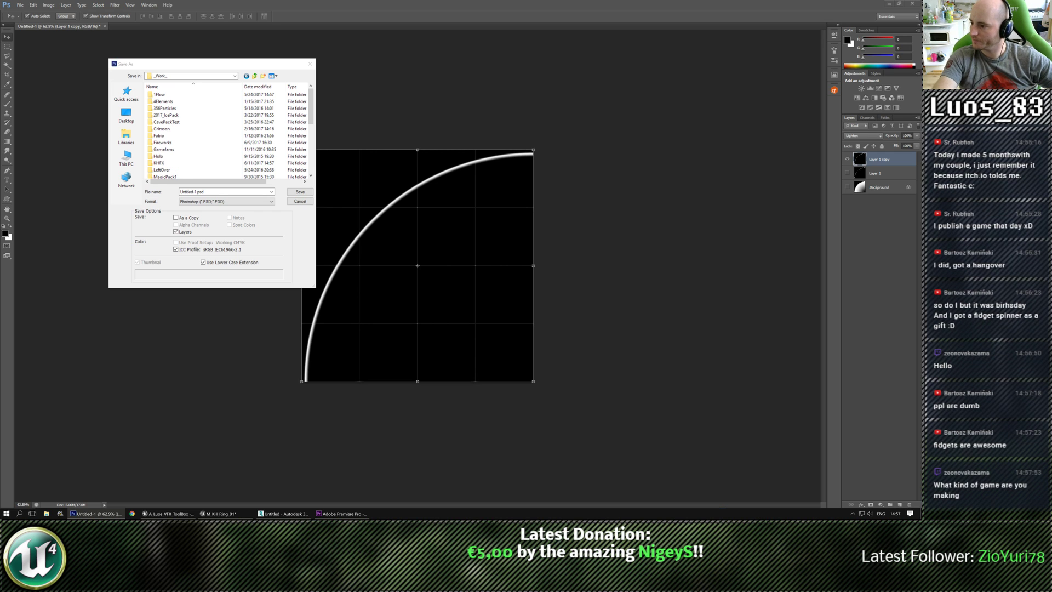
{"action": "left_click", "coordinate": [159, 163]}
{"action": "double_click", "coordinate": [159, 163]}
Step: Save the quarter ring in PNG format with the file name T_KH_ThinRing_01, keeping the default PNG options
{"action": "left_click", "coordinate": [211, 201]}
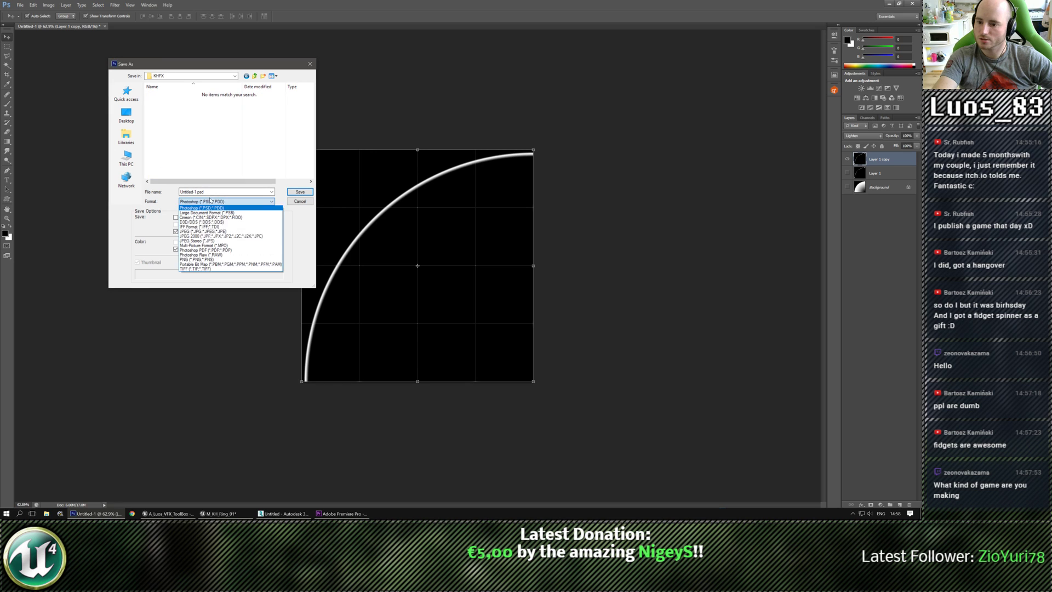
{"action": "left_click", "coordinate": [208, 263]}
{"action": "left_click", "coordinate": [224, 192]}
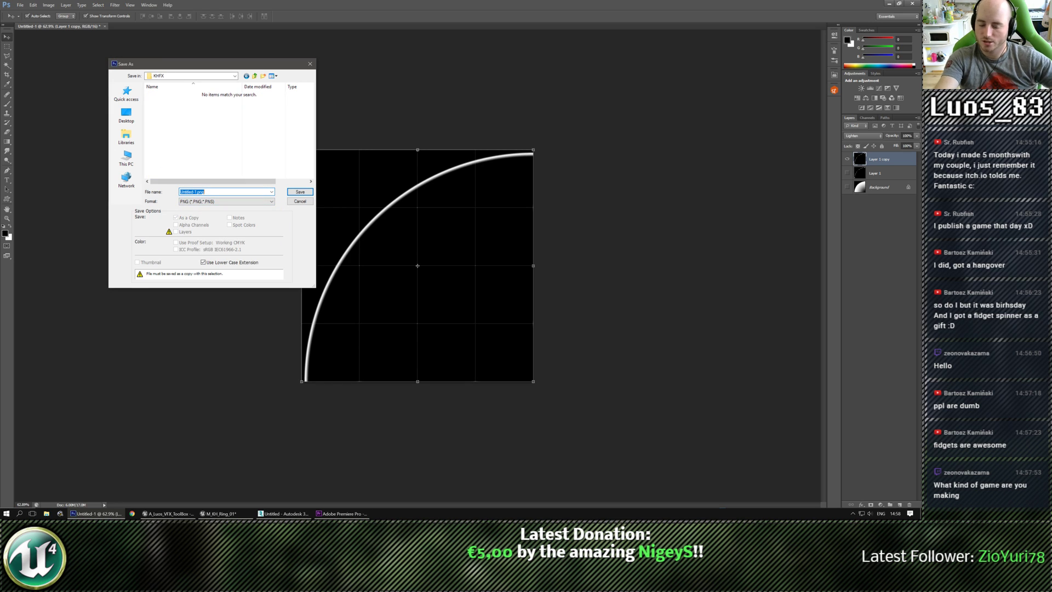
{"action": "type", "text": "ThinRing"}
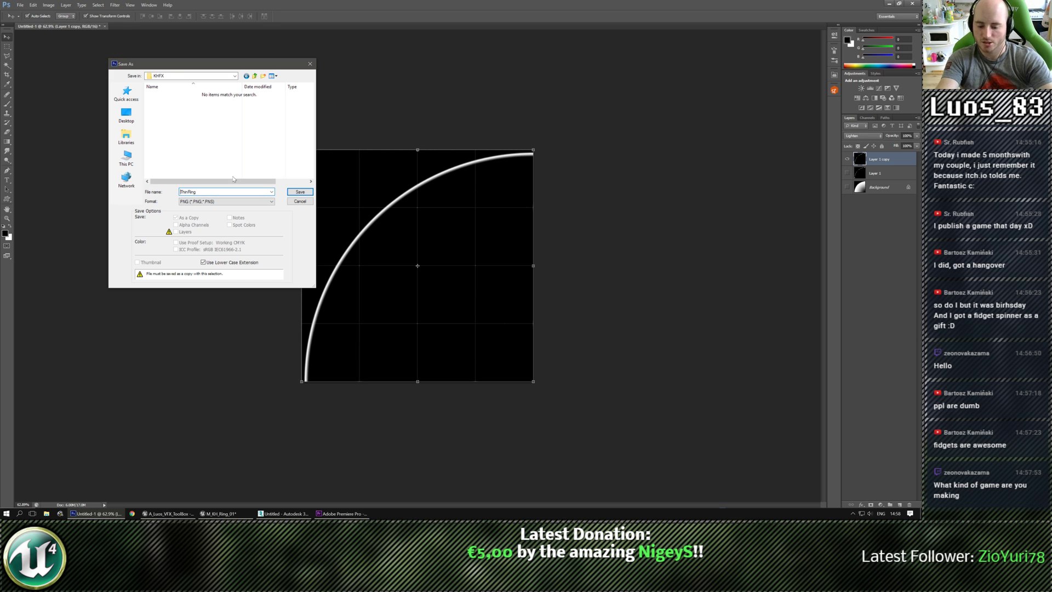
{"action": "type", "text": "T_"}
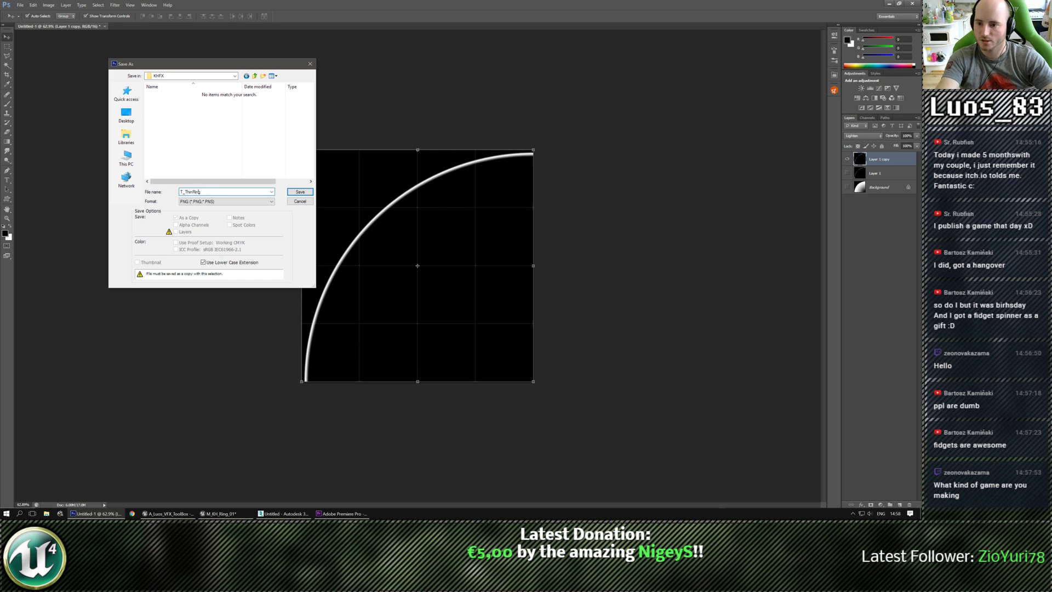
{"action": "type", "text": "KH_"}
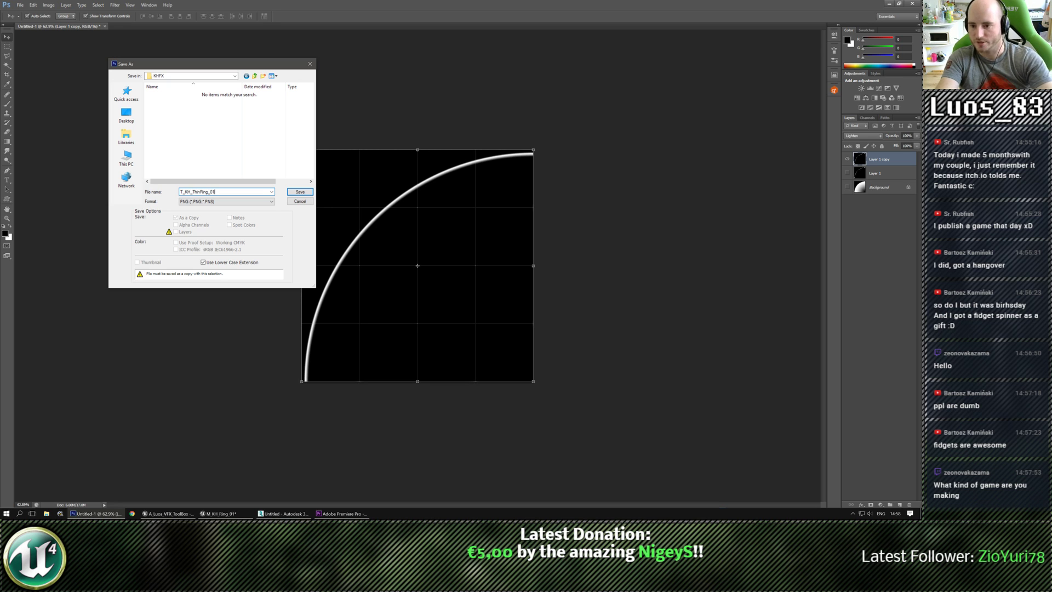
{"action": "left_click", "coordinate": [299, 191]}
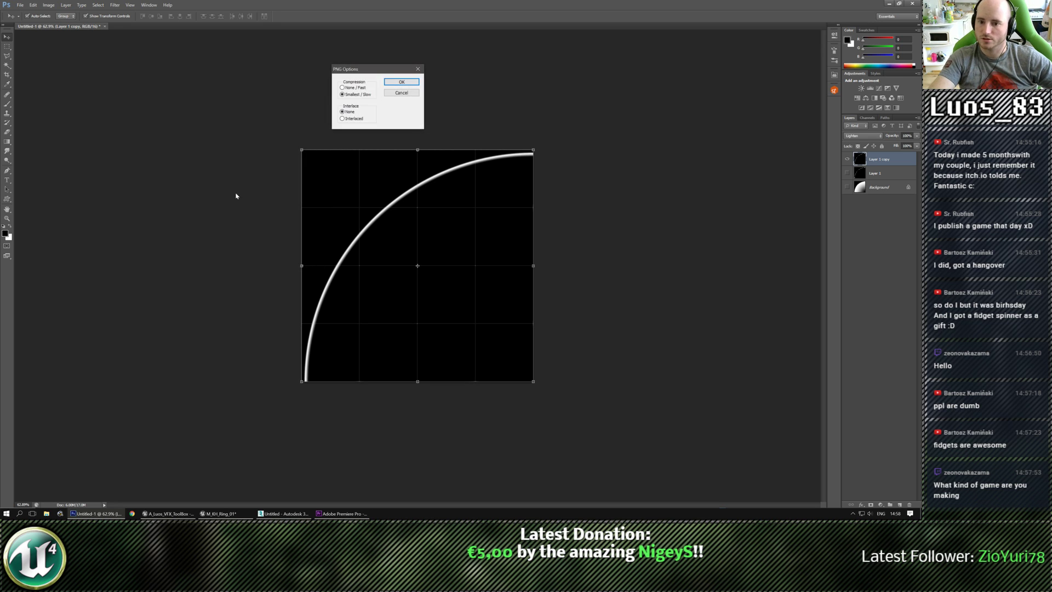
{"action": "left_click", "coordinate": [401, 82]}
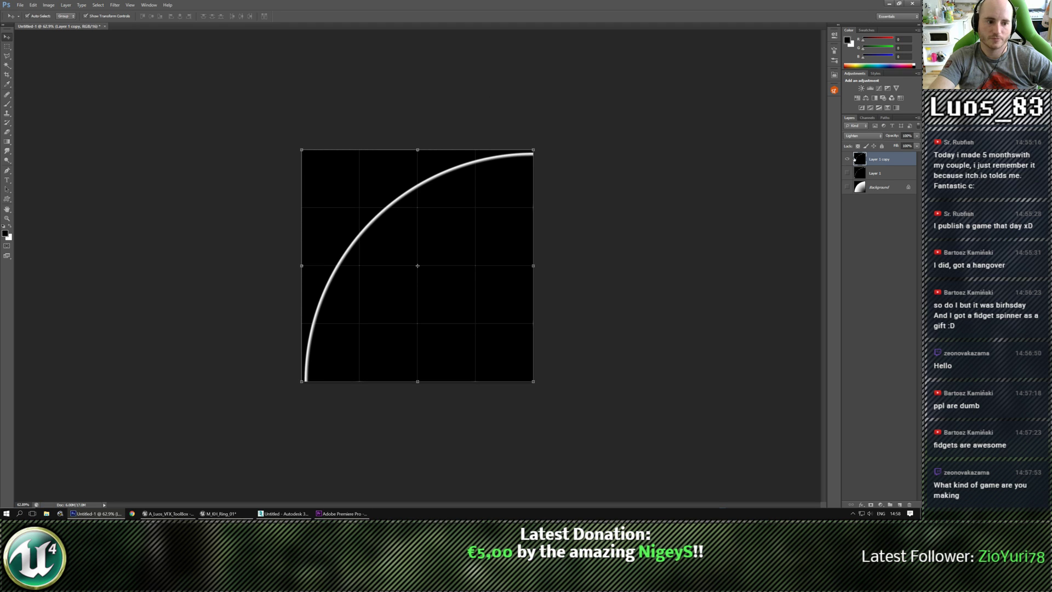
Step: Hide the thin ring copy layer and show only the Background layer with the wide gradient
{"action": "left_click", "coordinate": [847, 173]}
{"action": "left_click", "coordinate": [847, 187]}
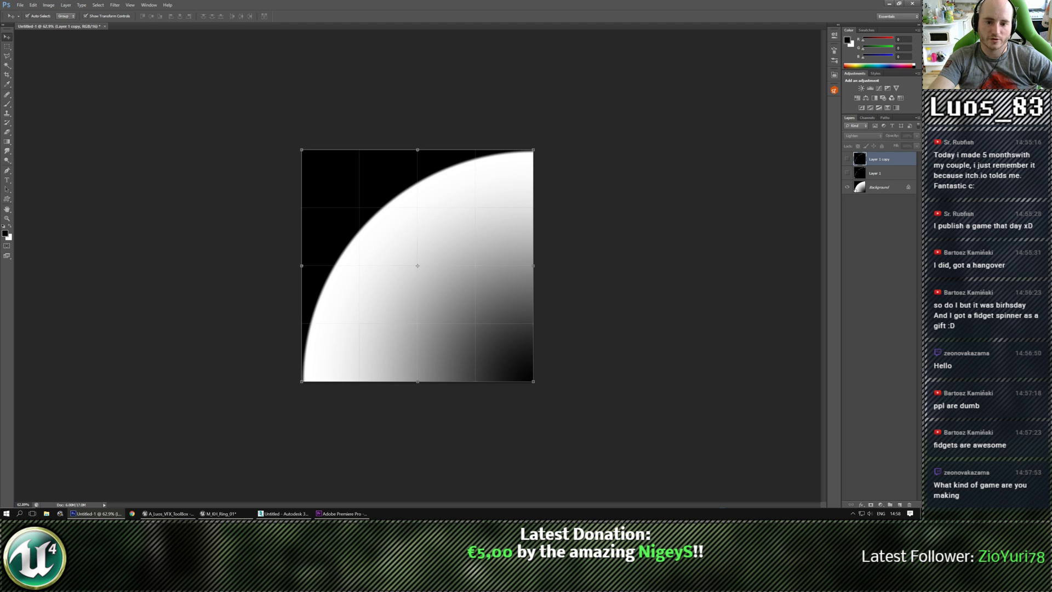
{"action": "left_click", "coordinate": [7, 46]}
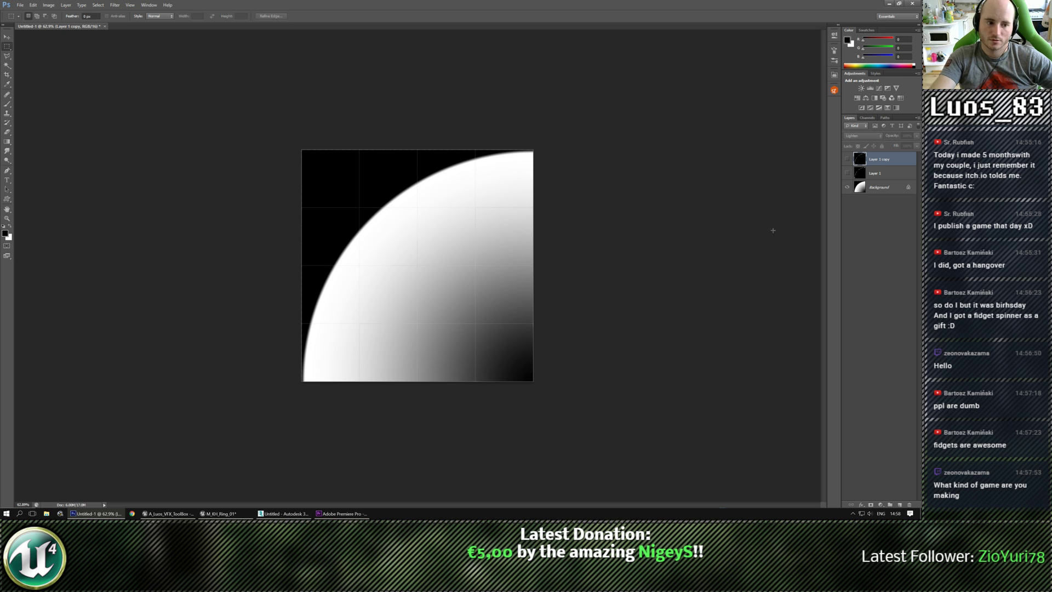
{"action": "left_click", "coordinate": [873, 188]}
{"action": "key", "text": "ctrl+j"}
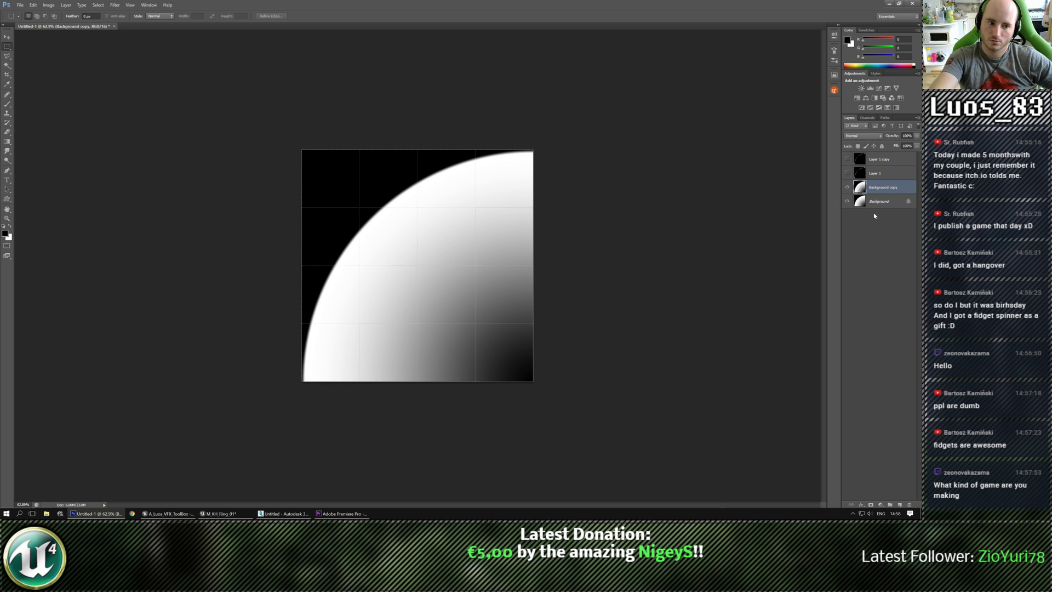
{"action": "key", "text": "ctrl+z"}
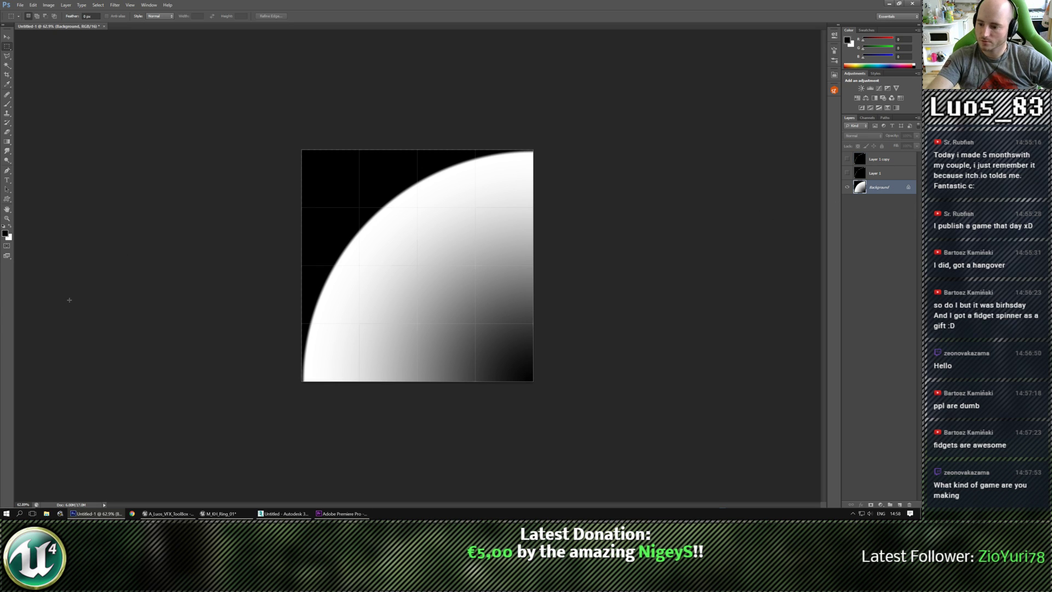
{"action": "double_click", "coordinate": [7, 218]}
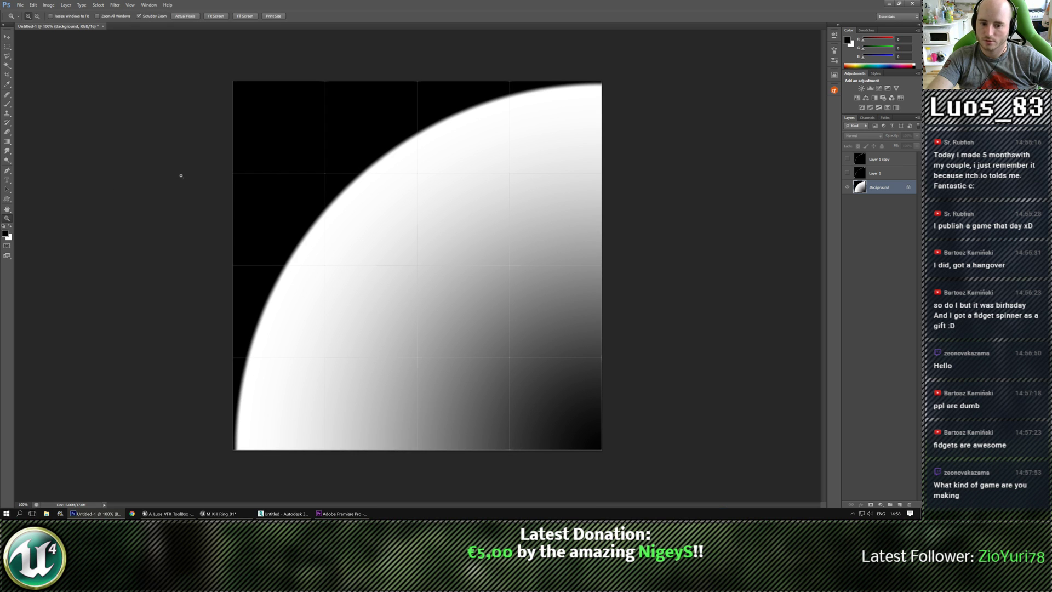
{"action": "left_click", "coordinate": [20, 5]}
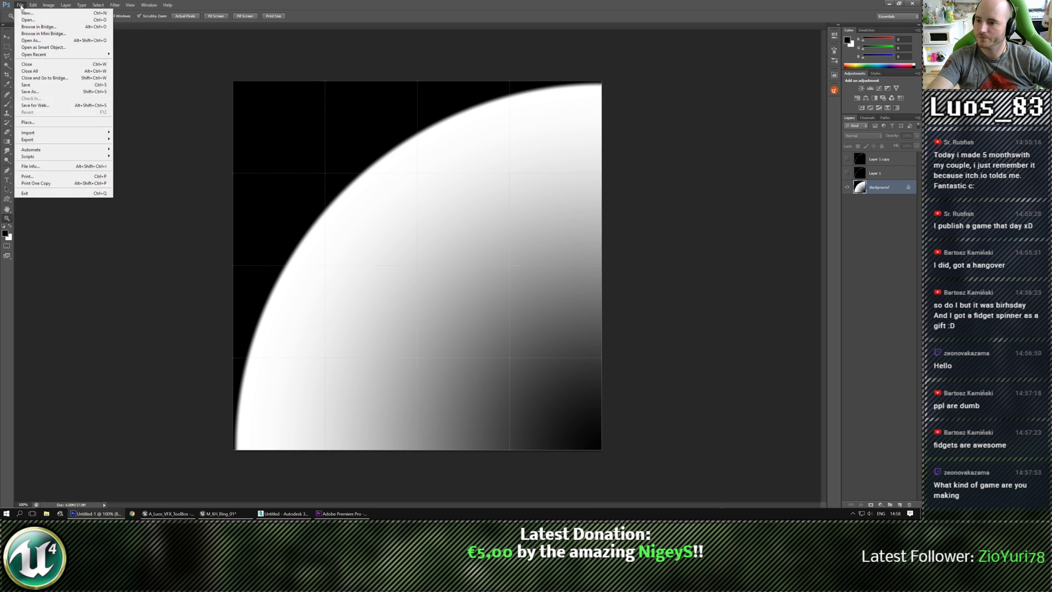
{"action": "left_click", "coordinate": [30, 92]}
{"action": "left_click", "coordinate": [247, 201]}
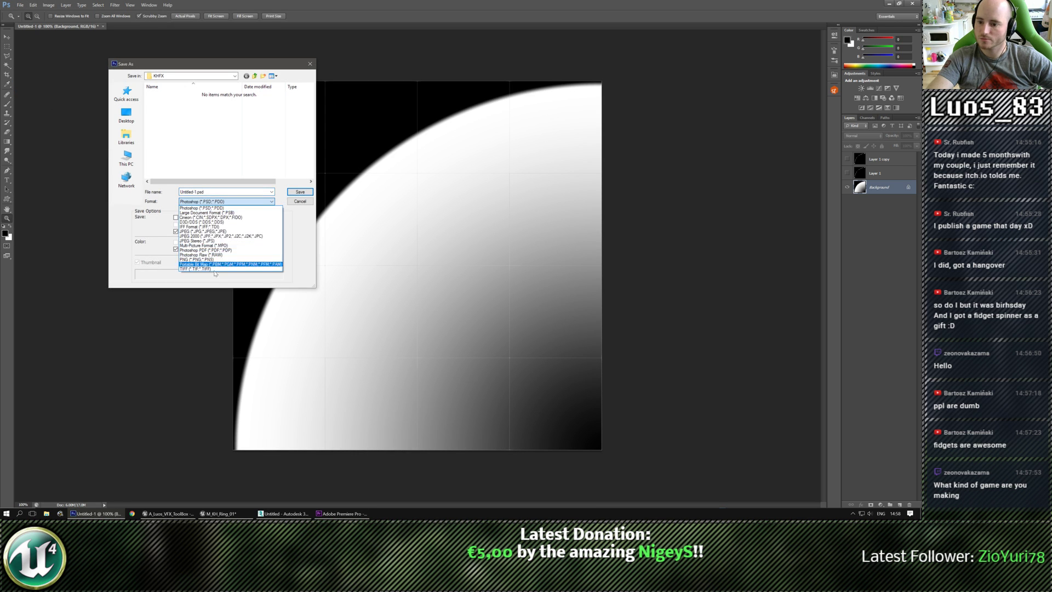
{"action": "left_click", "coordinate": [196, 259]}
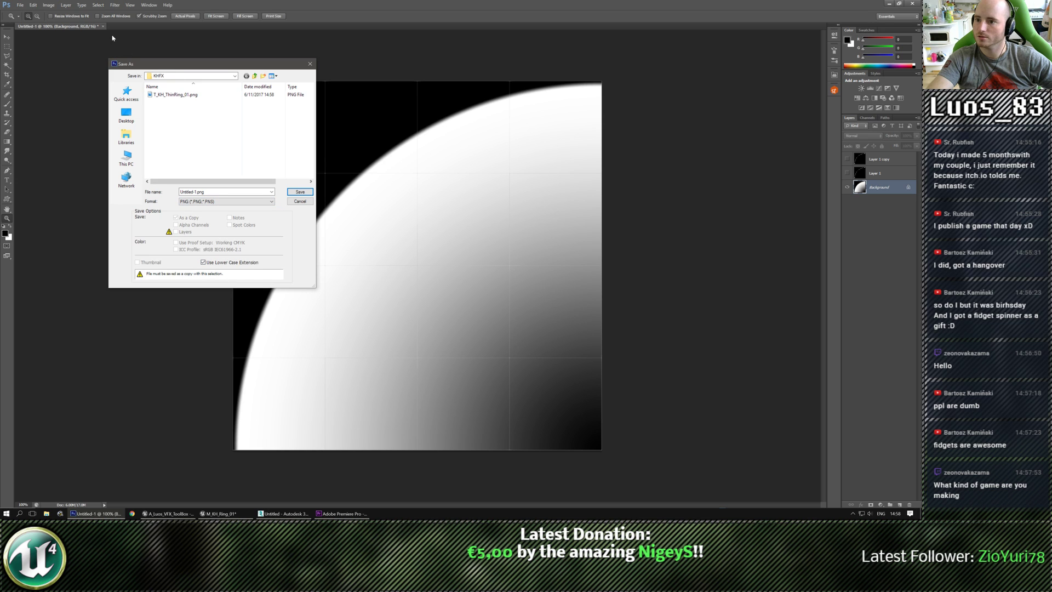
{"action": "left_click", "coordinate": [305, 202]}
Step: Convert the image to 8 Bits/Channel and start saving the wide gradient as a PNG in the KHFX folder
{"action": "mouse_move", "coordinate": [55, 13]}
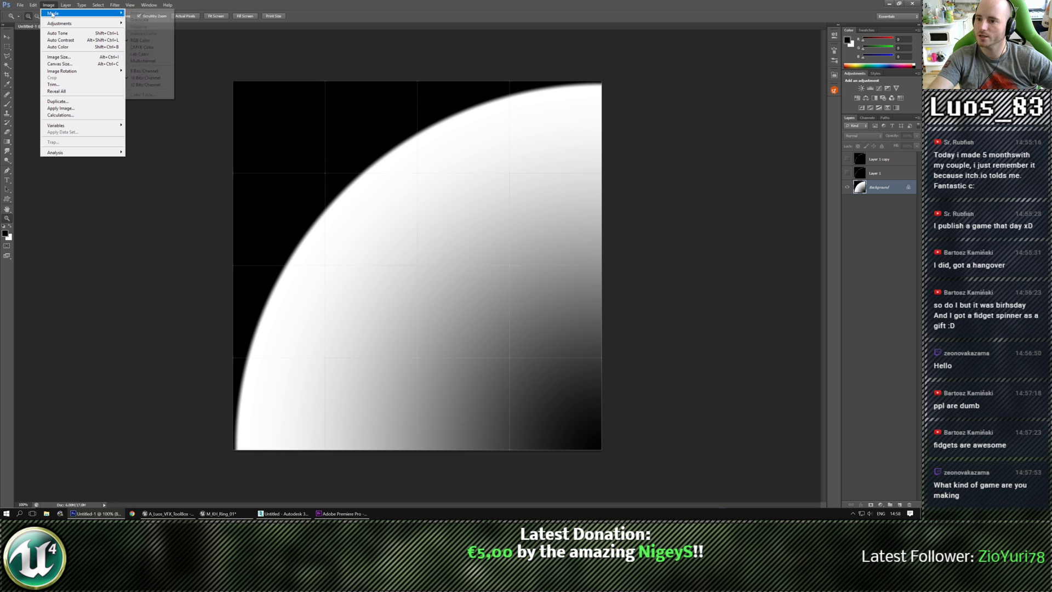
{"action": "left_click", "coordinate": [139, 71]}
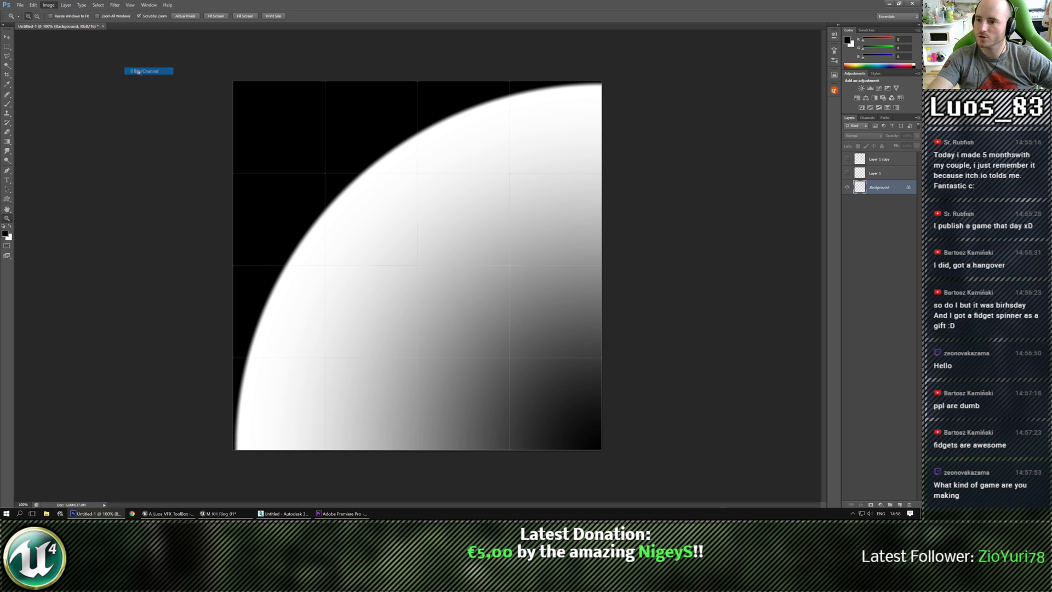
{"action": "left_click", "coordinate": [20, 5]}
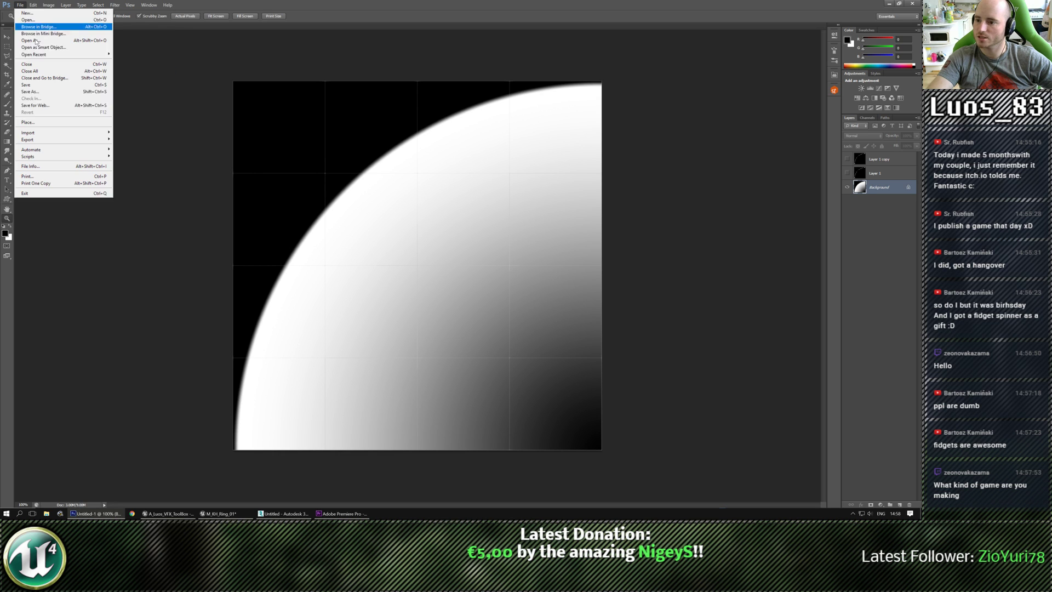
{"action": "left_click", "coordinate": [45, 92]}
{"action": "left_click", "coordinate": [198, 201]}
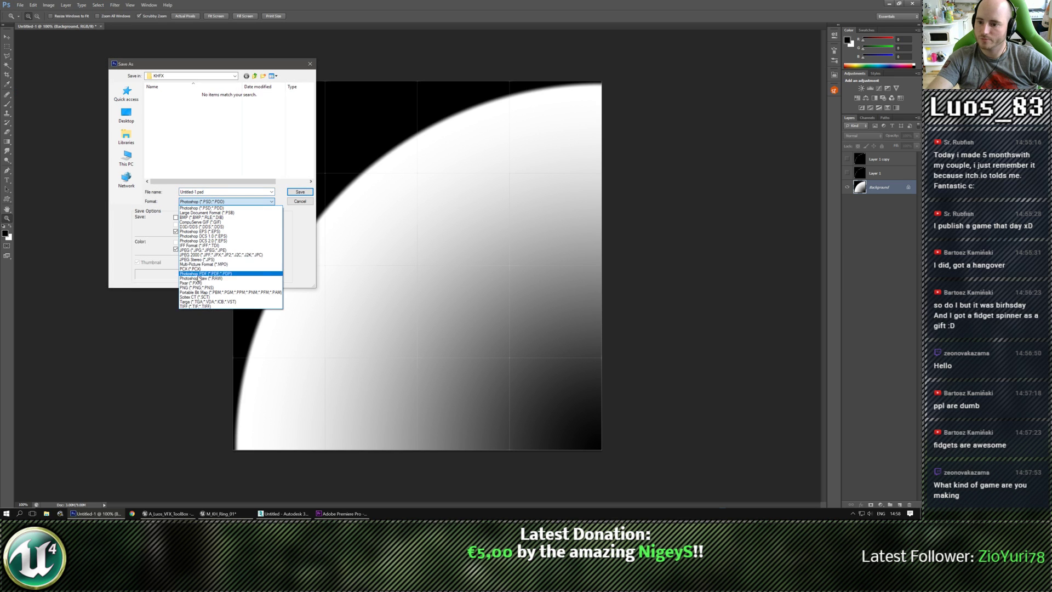
{"action": "left_click", "coordinate": [196, 287]}
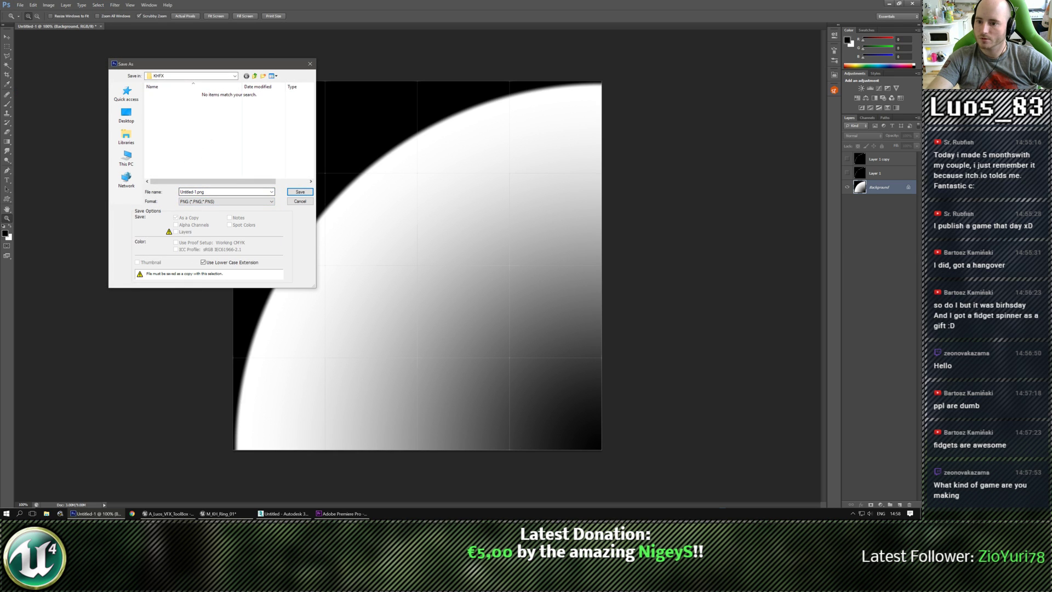
{"action": "left_click", "coordinate": [206, 204]}
{"action": "left_click", "coordinate": [204, 287]}
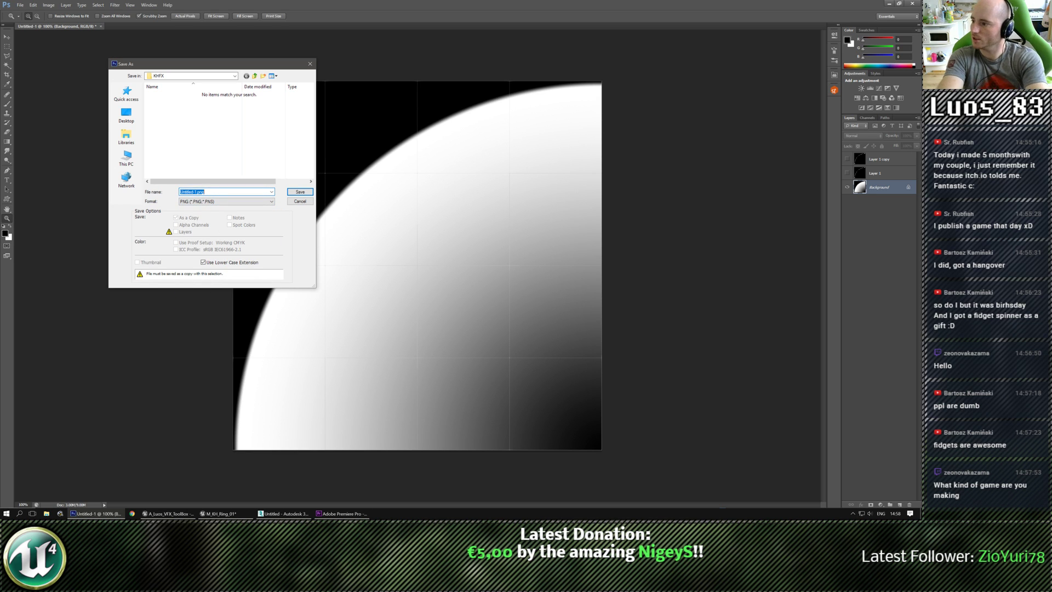
Step: Save the wide gradient as a PNG named T_KH_ThickRing_01 in the KHFX folder, keeping the default PNG options
{"action": "type", "text": "T_"}
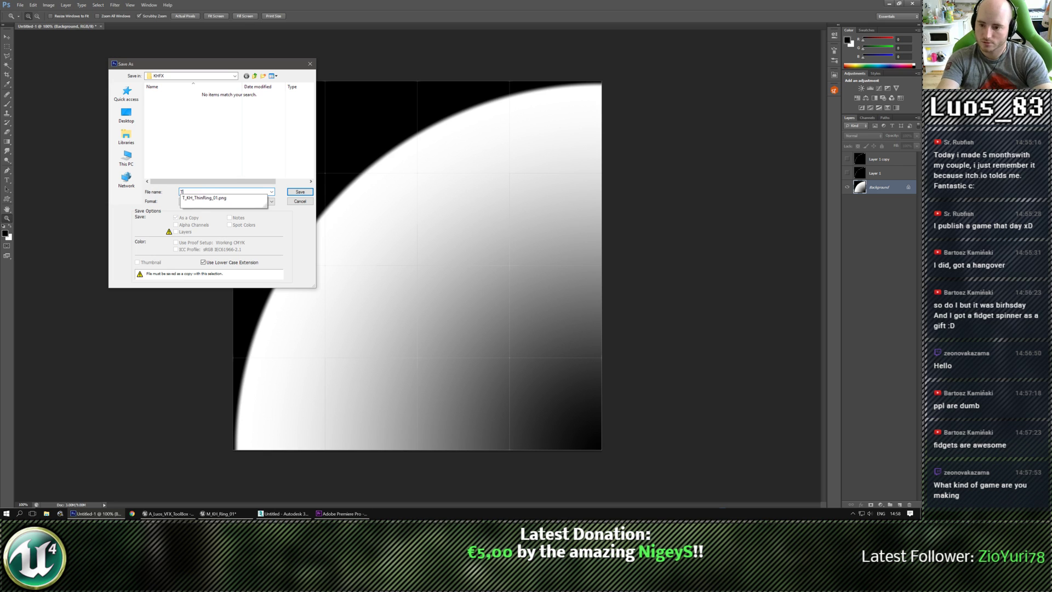
{"action": "type", "text": "KH_"}
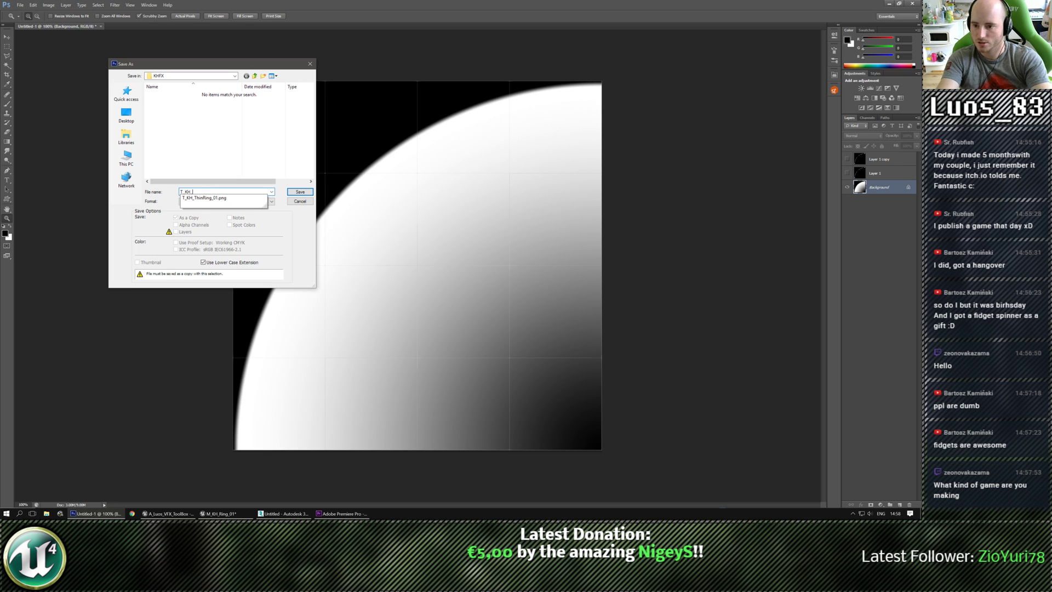
{"action": "type", "text": "ThickR"}
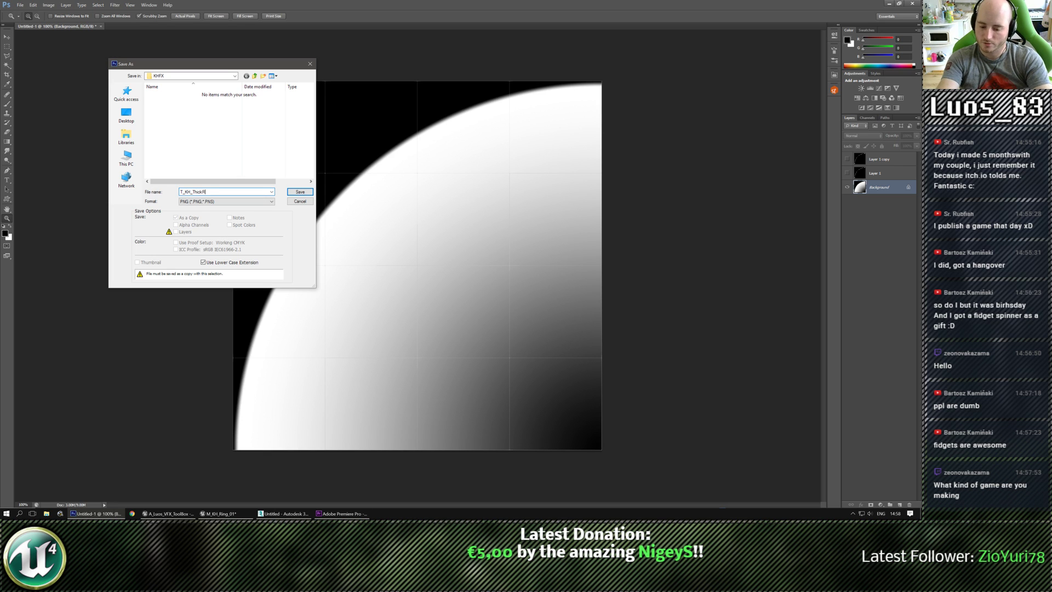
{"action": "type", "text": "ing_0"}
{"action": "key", "text": "Return"}
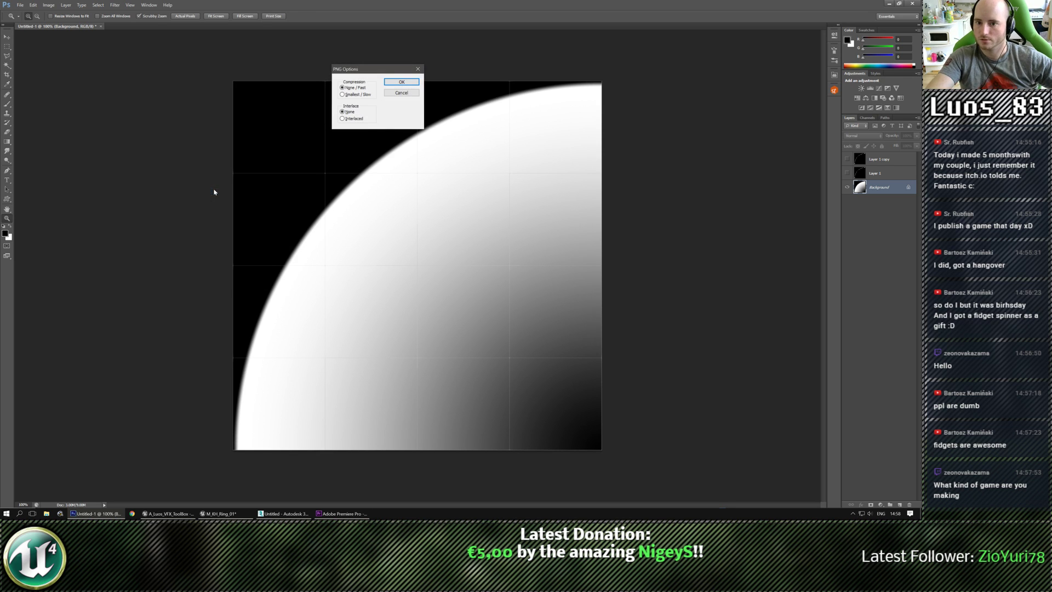
{"action": "left_click", "coordinate": [401, 82]}
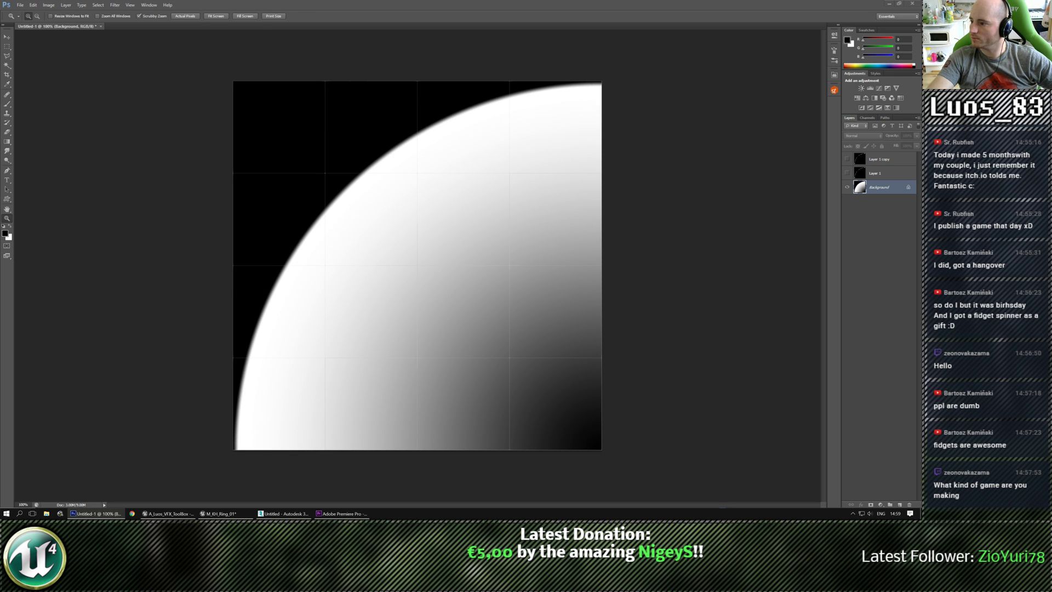
Step: Open T_KH_ThinRing_01.png, convert it to 8 Bits/Channel and save it
{"action": "left_click_drag", "start_coordinate": [177, 119], "coordinate": [199, 30]}
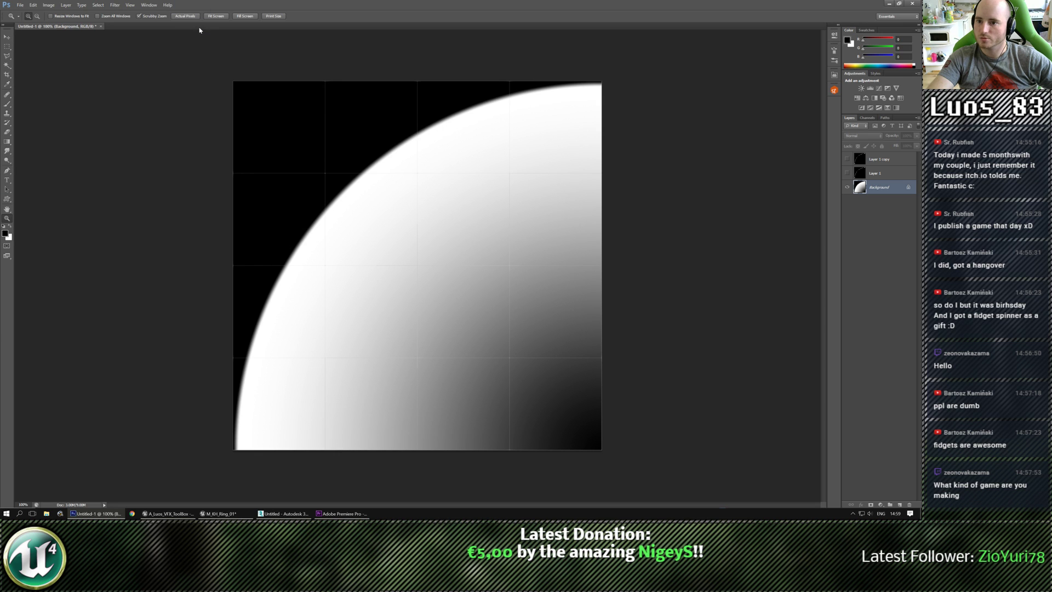
{"action": "left_click", "coordinate": [49, 5]}
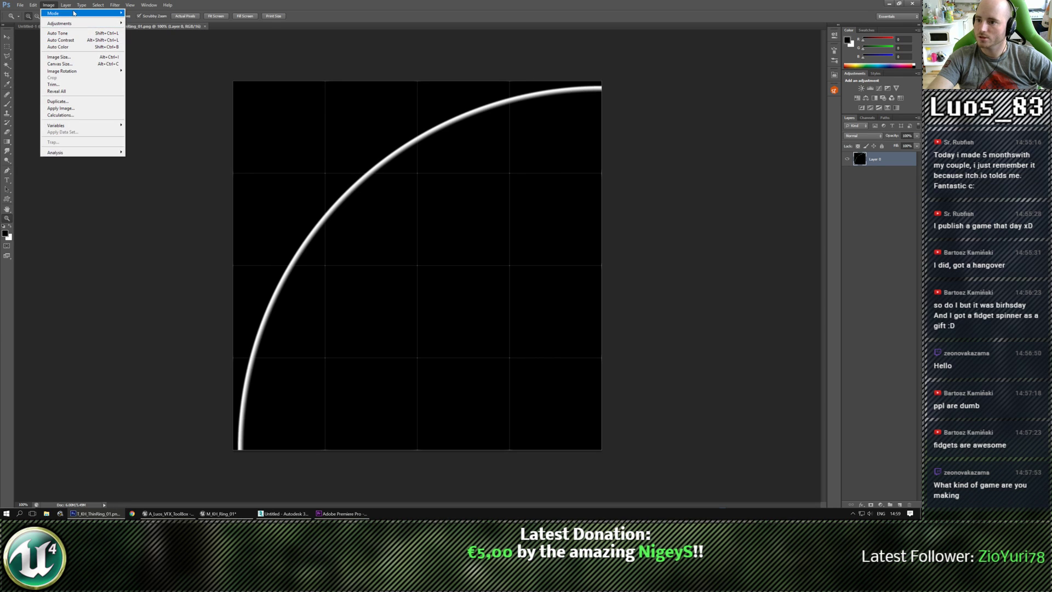
{"action": "mouse_move", "coordinate": [66, 12]}
{"action": "left_click", "coordinate": [147, 71]}
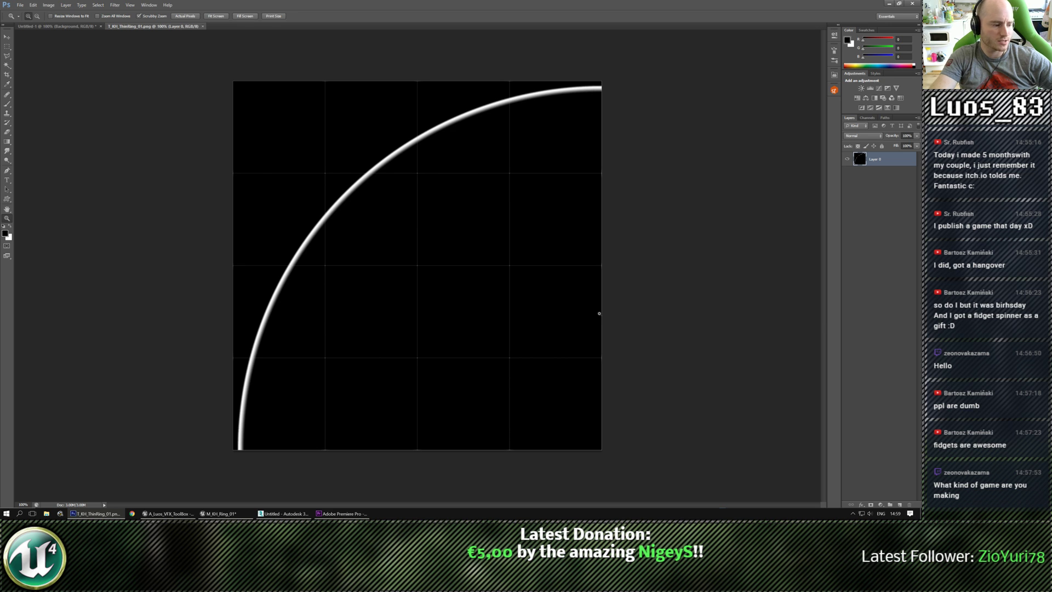
Step: Switch to Premiere Pro, review the ring effect at the start of the reference clip, and return to the Unreal material editor
{"action": "left_click", "coordinate": [224, 515]}
{"action": "left_click", "coordinate": [340, 513]}
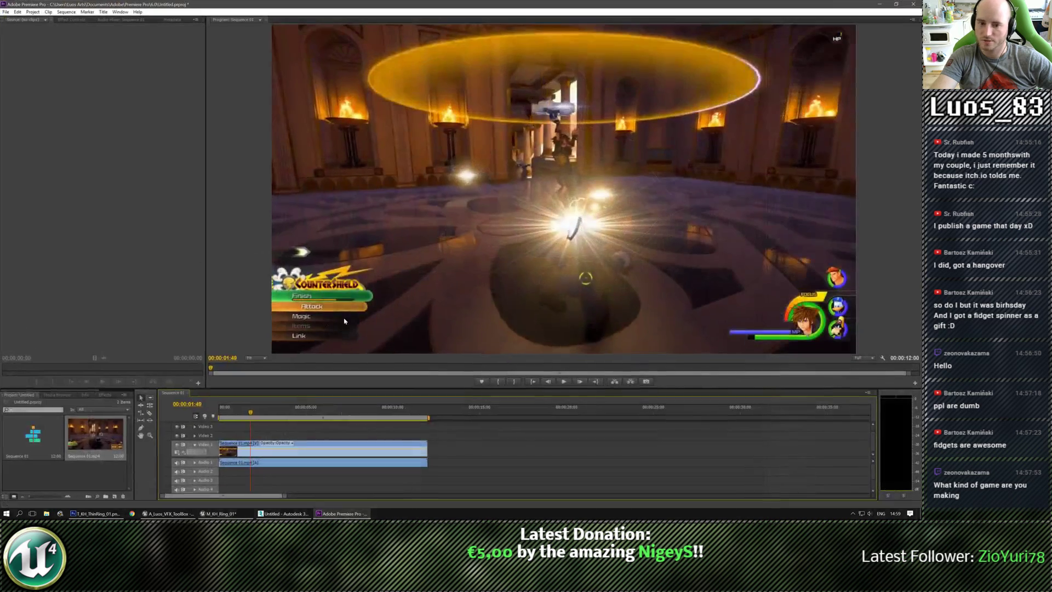
{"action": "left_click_drag", "start_coordinate": [251, 412], "coordinate": [221, 412]}
{"action": "left_click", "coordinate": [880, 4]}
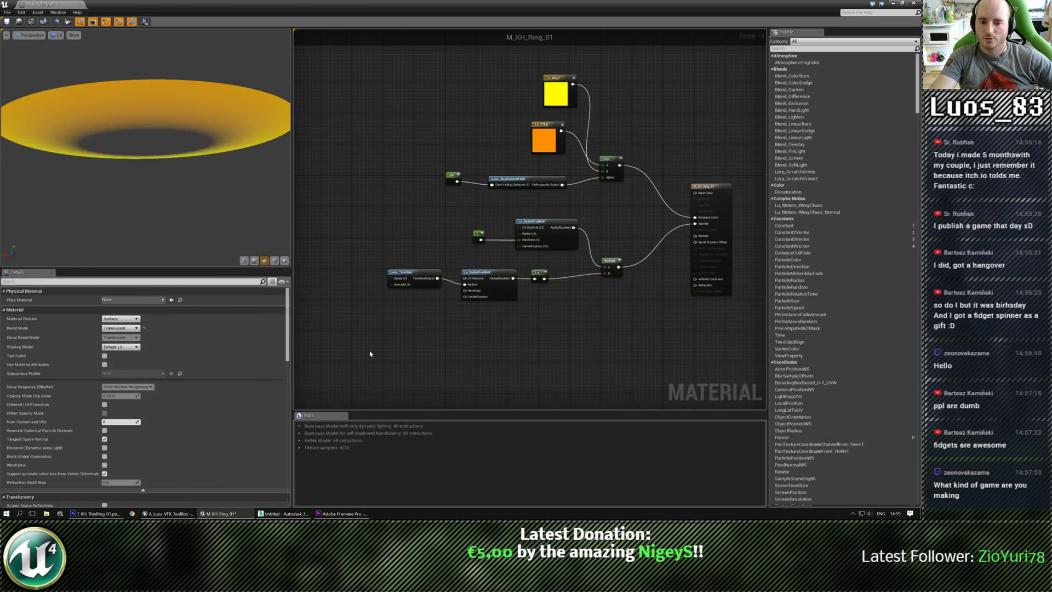
Step: Create a new folder named KingHearts inside the Textures folder of the Unreal project content
{"action": "key", "text": "ctrl+b"}
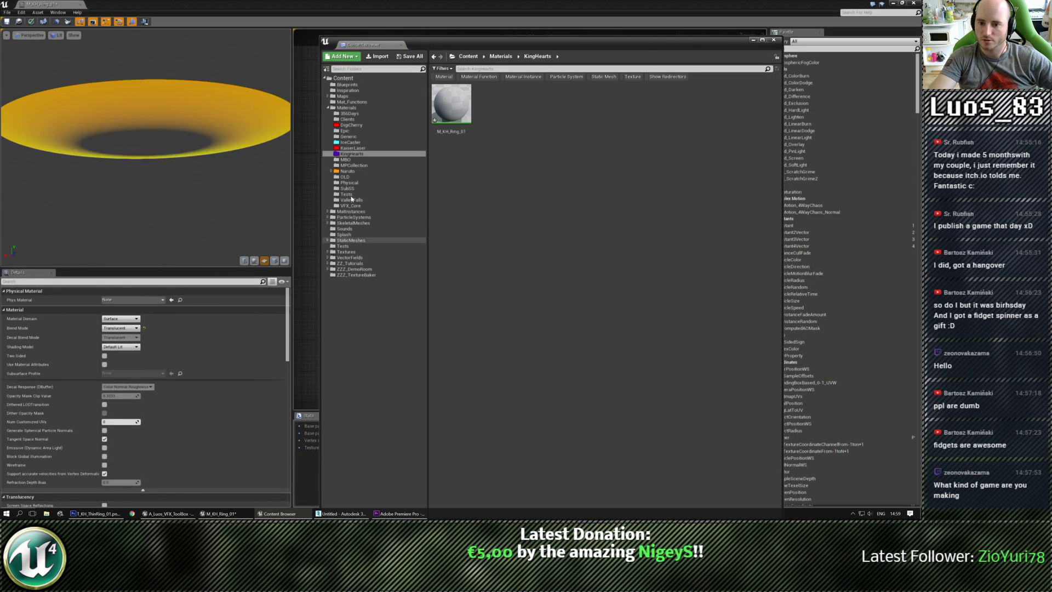
{"action": "left_click", "coordinate": [327, 253]}
{"action": "left_click", "coordinate": [346, 251]}
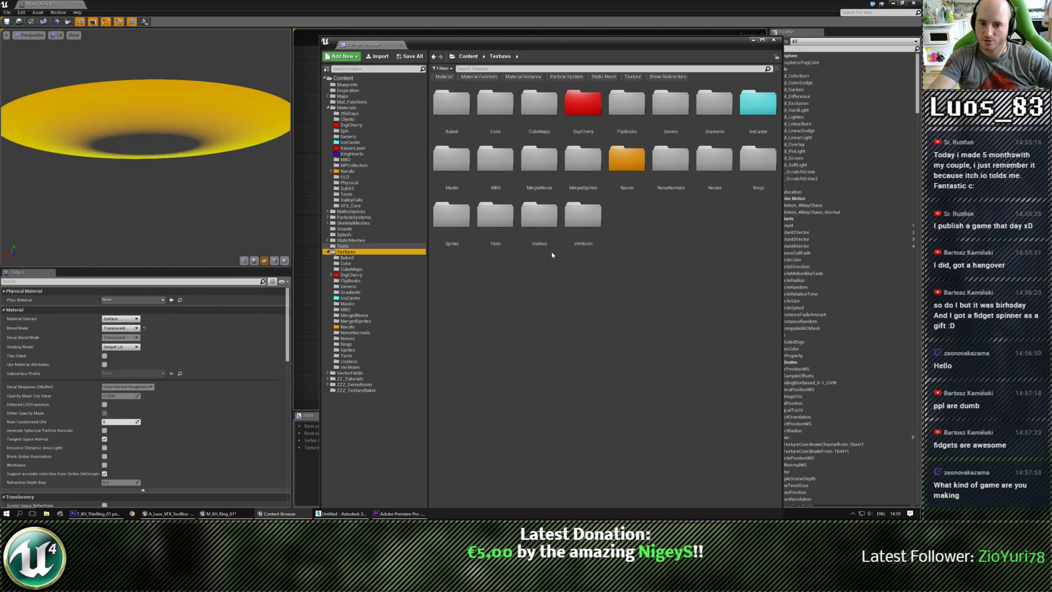
{"action": "right_click", "coordinate": [551, 279]}
{"action": "left_click", "coordinate": [572, 286]}
{"action": "type", "text": "K"}
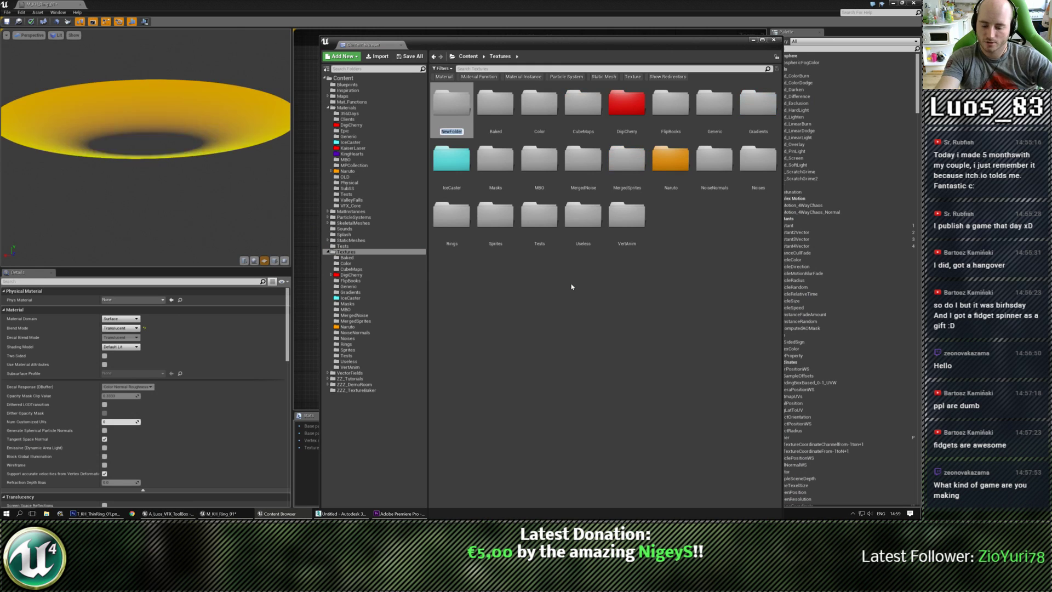
{"action": "type", "text": "ingHe"}
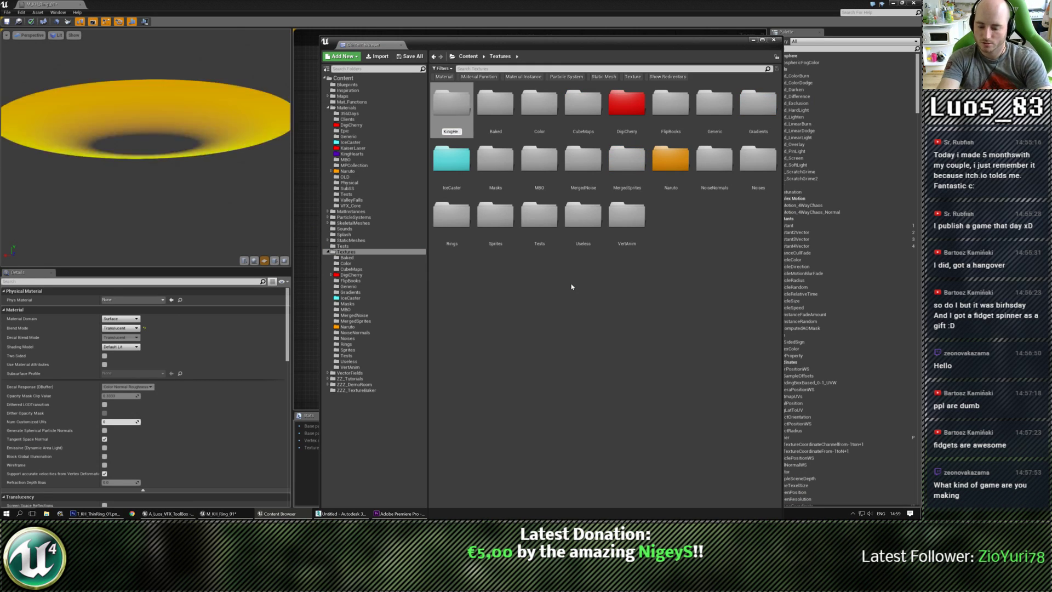
{"action": "type", "text": "arts"}
{"action": "key", "text": "Return"}
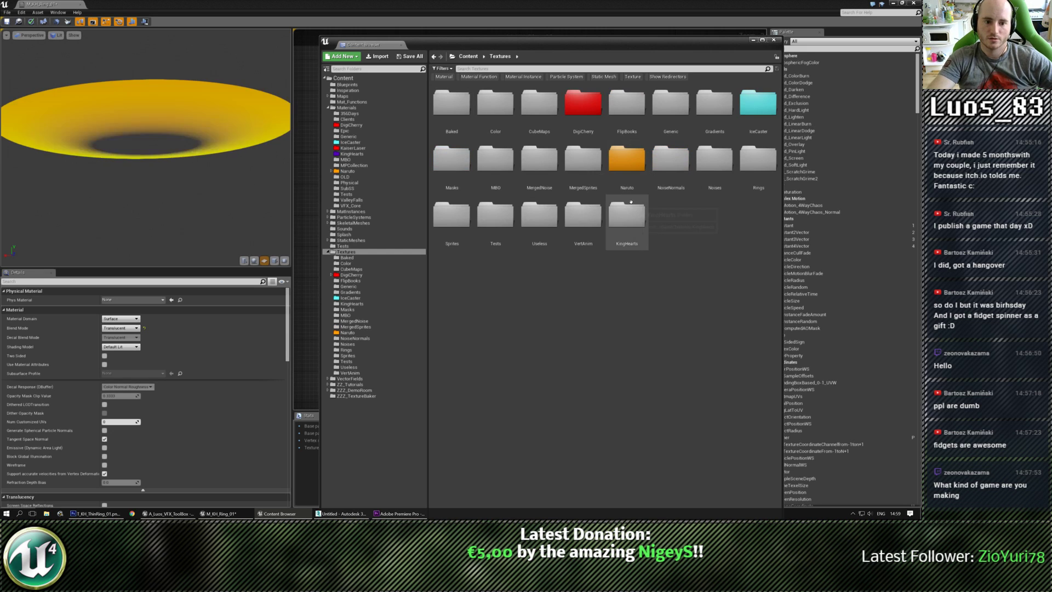
Step: Colour the KingHearts texture folder purple and import the T_KH_ThickRing_01 and T_KH_ThinRing_01 PNG files into it
{"action": "right_click", "coordinate": [638, 225]}
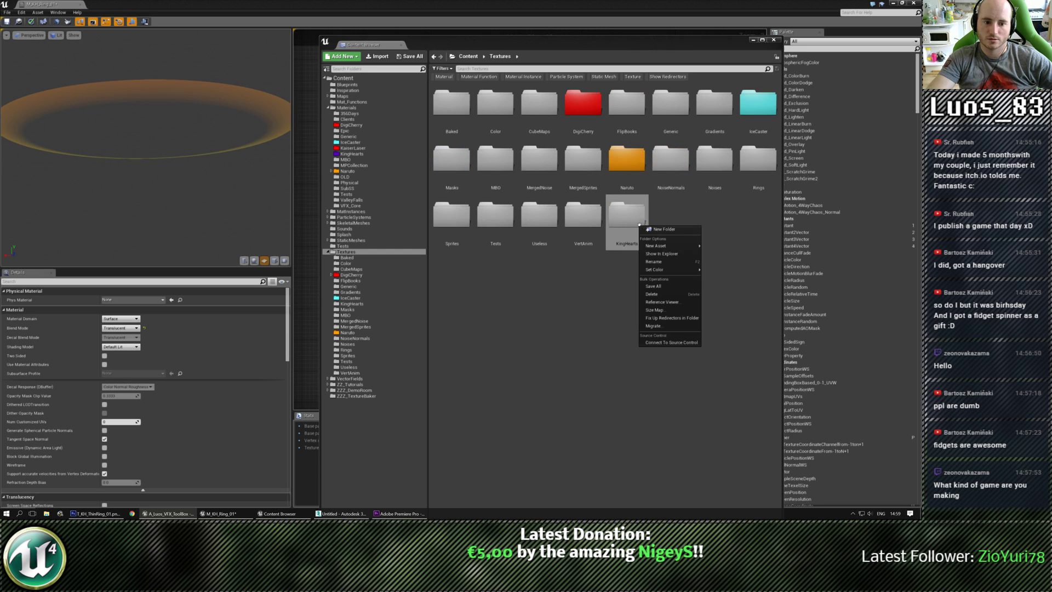
{"action": "mouse_move", "coordinate": [665, 269]}
{"action": "left_click", "coordinate": [718, 317]}
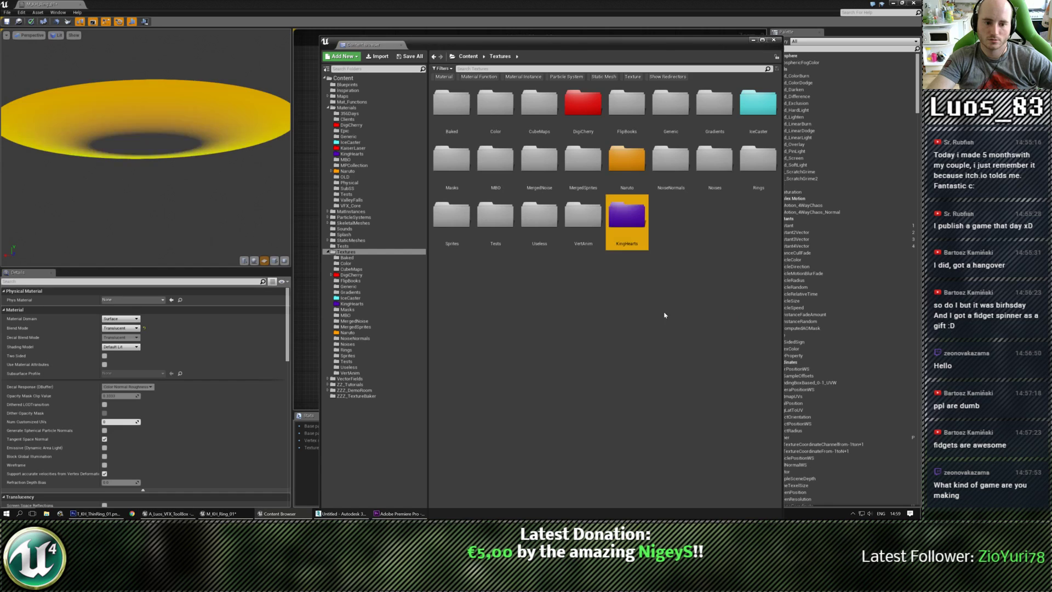
{"action": "double_click", "coordinate": [626, 216]}
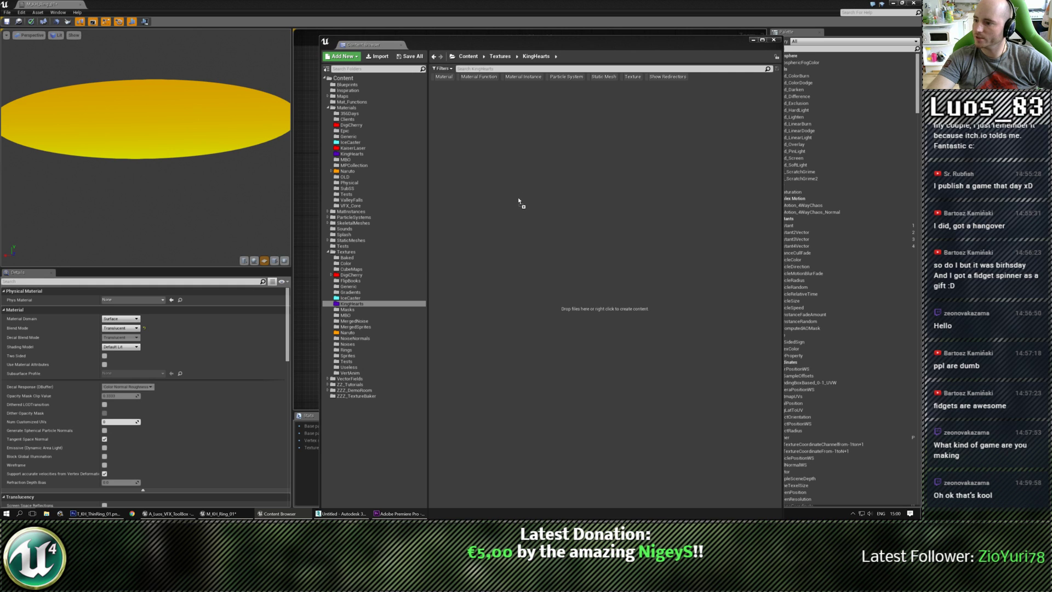
{"action": "left_click_drag", "start_coordinate": [520, 201], "coordinate": [521, 203]}
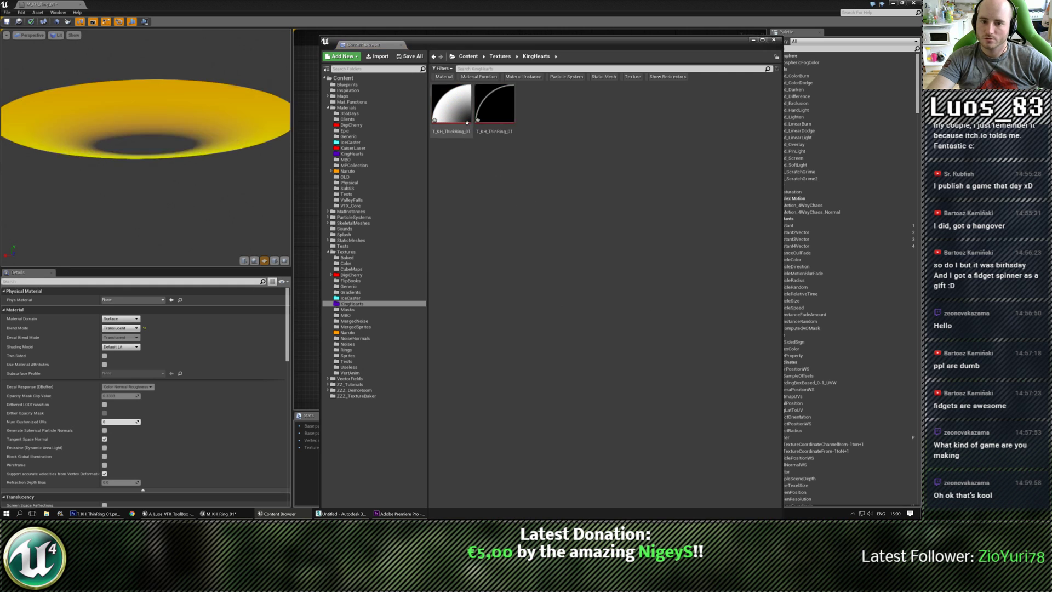
Step: Examine the details of both imported ring textures and compare the sizes of their PNG files in the KHFX folder
{"action": "mouse_move", "coordinate": [466, 122]}
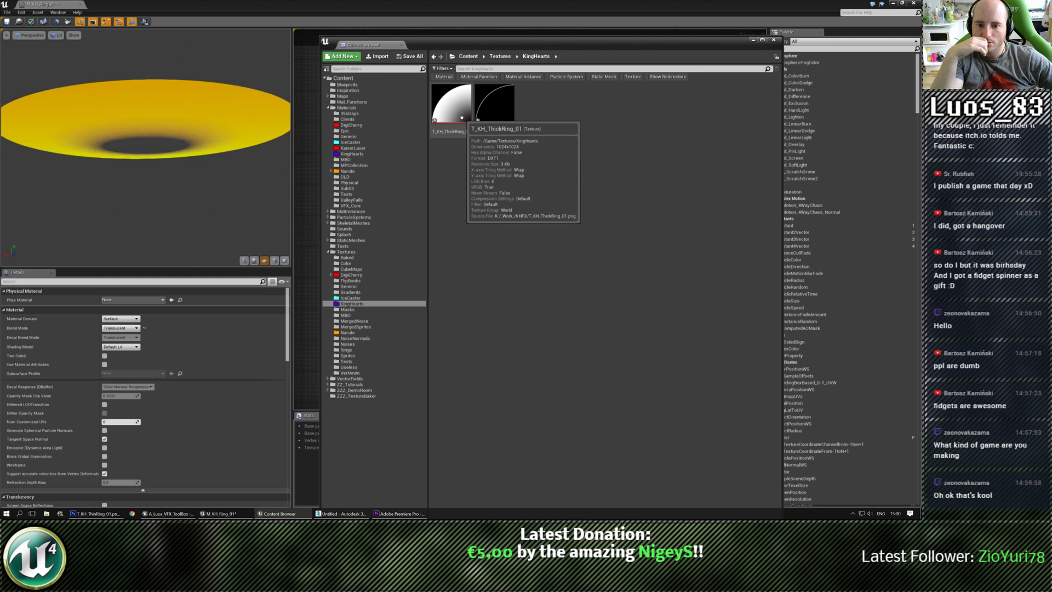
{"action": "mouse_move", "coordinate": [493, 110]}
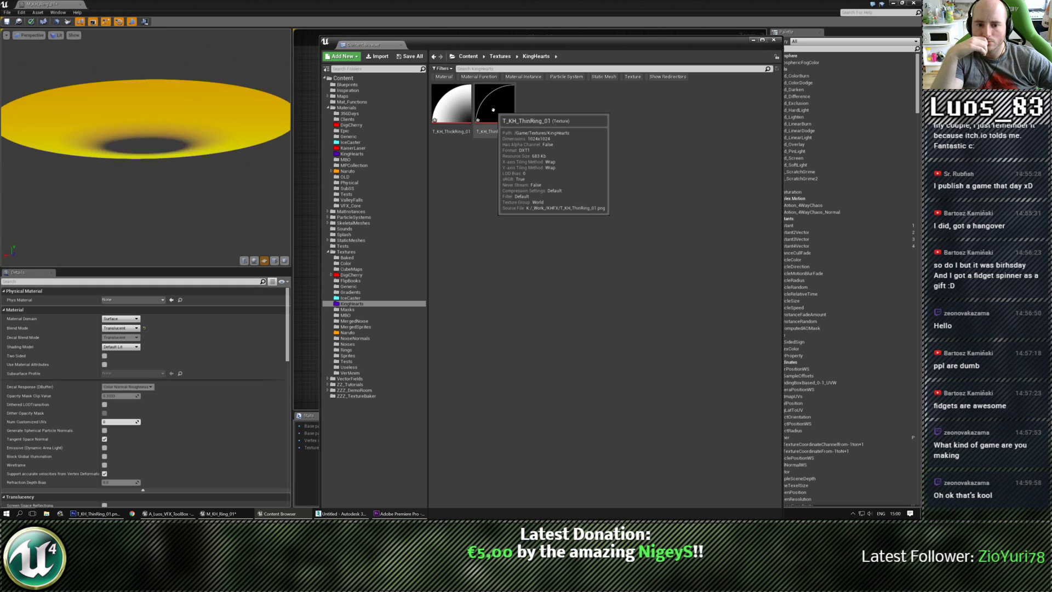
{"action": "left_click_drag", "start_coordinate": [393, 185], "coordinate": [527, 129]}
{"action": "left_click", "coordinate": [485, 218]}
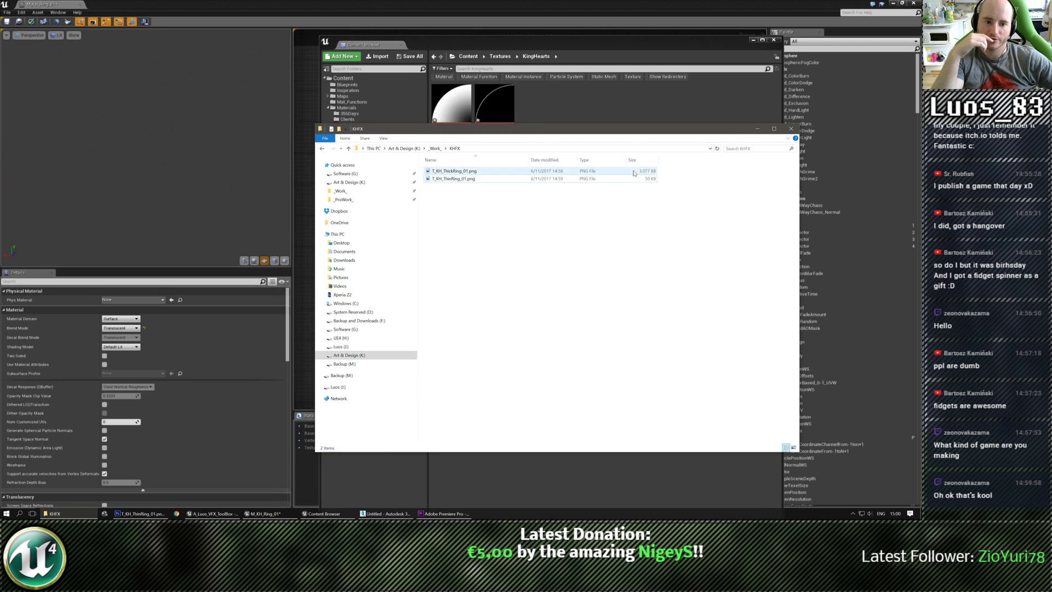
{"action": "left_click", "coordinate": [484, 172]}
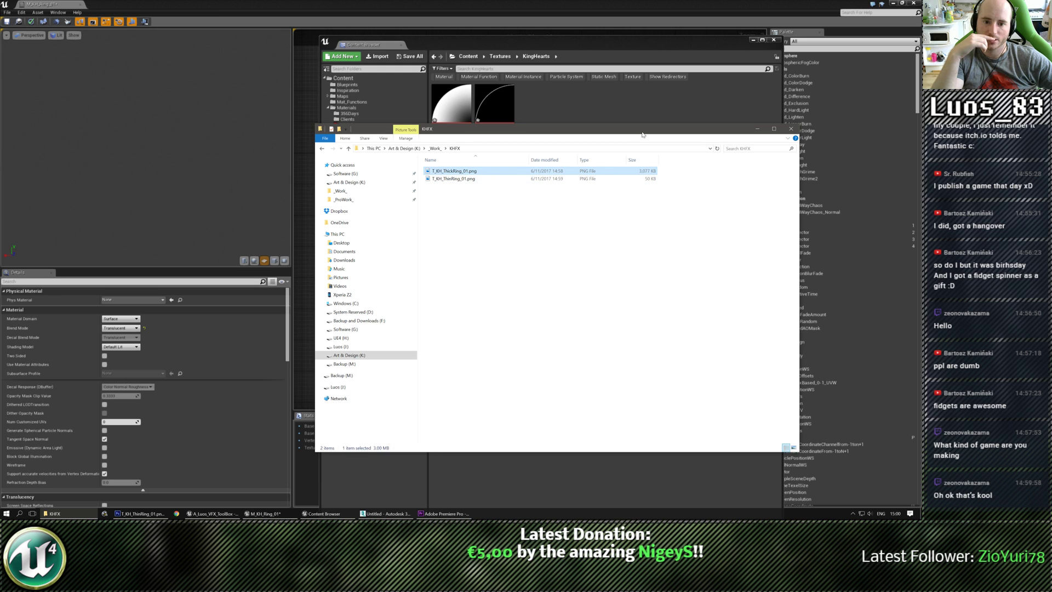
{"action": "left_click_drag", "start_coordinate": [642, 134], "coordinate": [0, 140]}
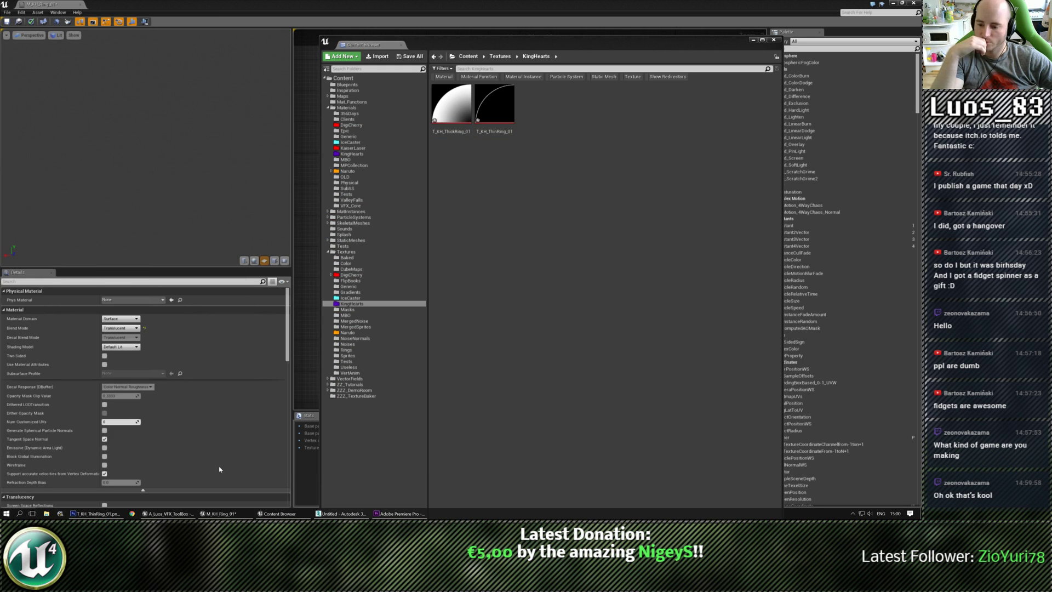
Step: Switch to Photoshop and delete Layer 1 copy and Layer 1 from the wide gradient document, keeping only the Background
{"action": "left_click", "coordinate": [96, 513]}
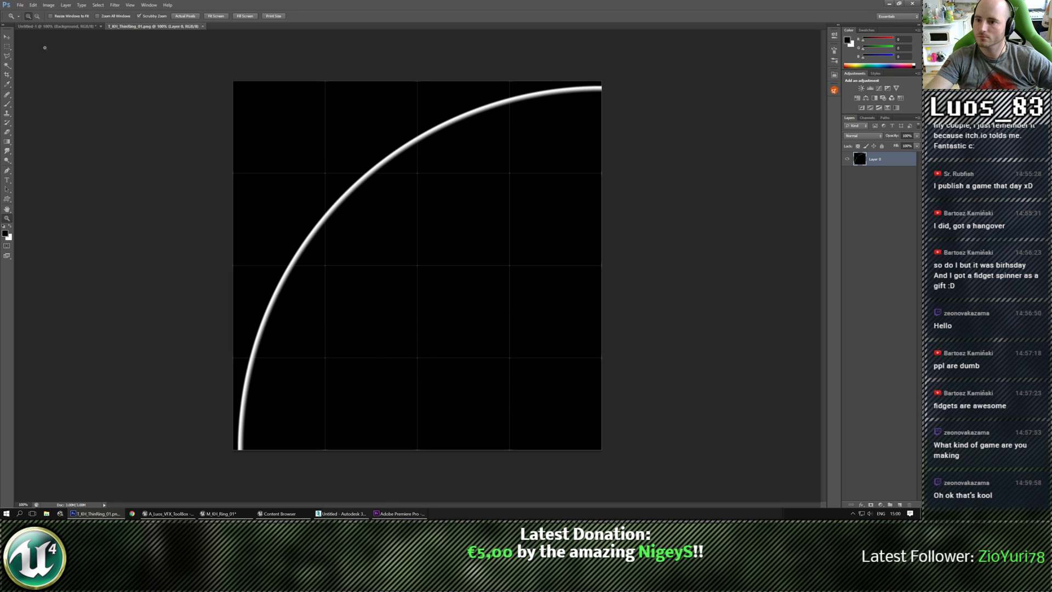
{"action": "left_click", "coordinate": [41, 26]}
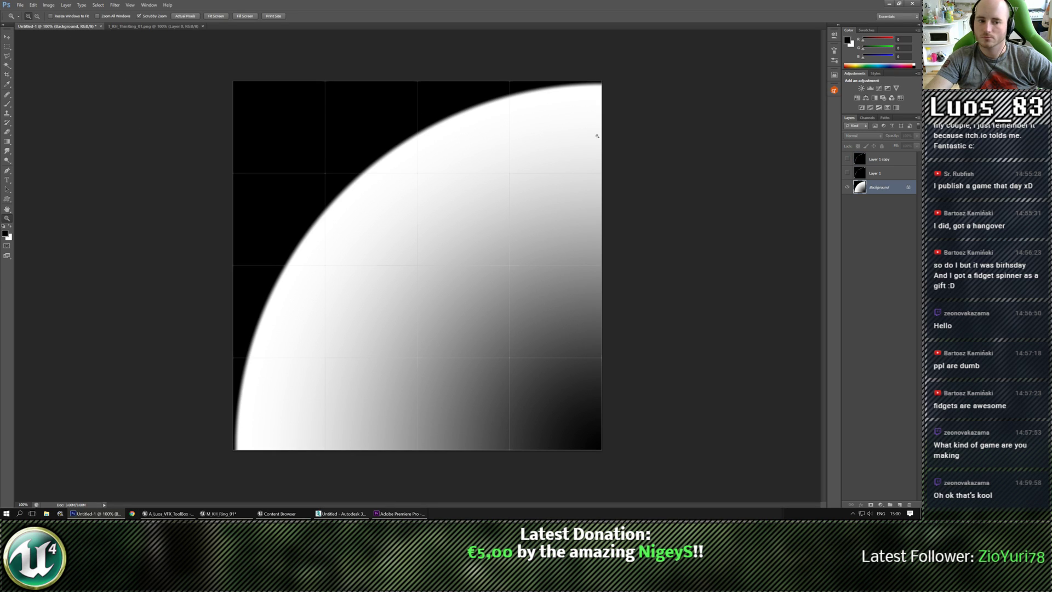
{"action": "left_click", "coordinate": [878, 160]}
{"action": "left_click", "coordinate": [875, 173], "text": "shift"}
{"action": "key", "text": "Delete"}
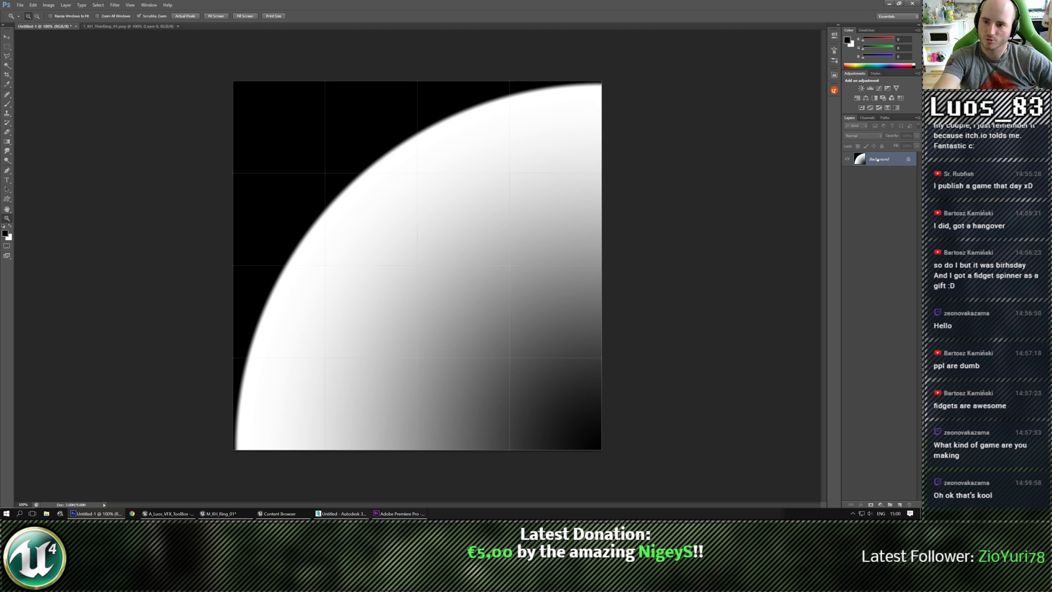
Step: Save the flattened gradient as a PNG over T_KH_ThickRing_01.png with default options, and bring up the thin ring document
{"action": "left_click", "coordinate": [20, 5]}
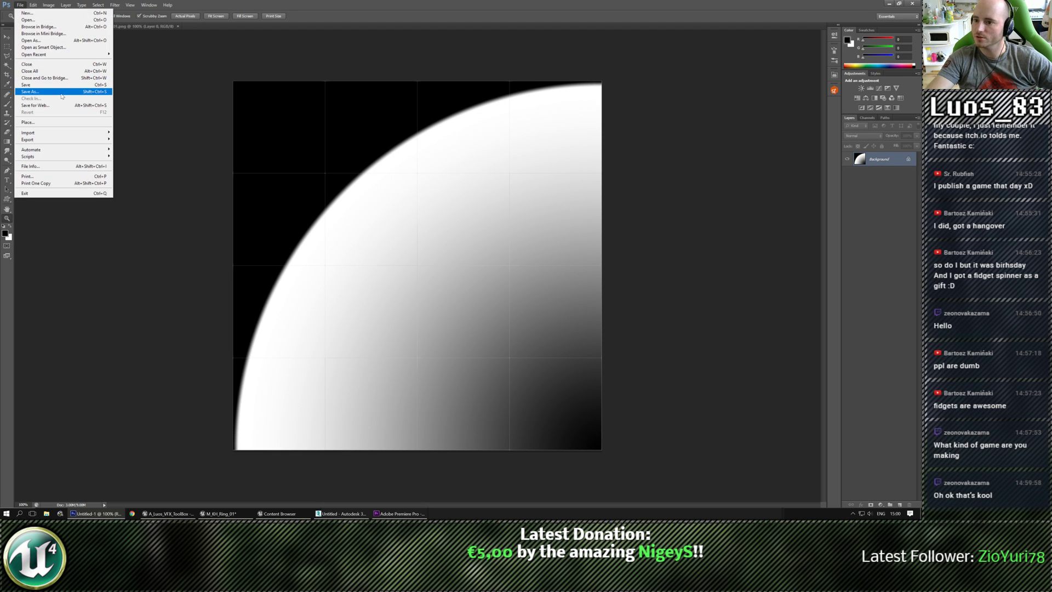
{"action": "left_click", "coordinate": [43, 94]}
{"action": "left_click", "coordinate": [229, 201]}
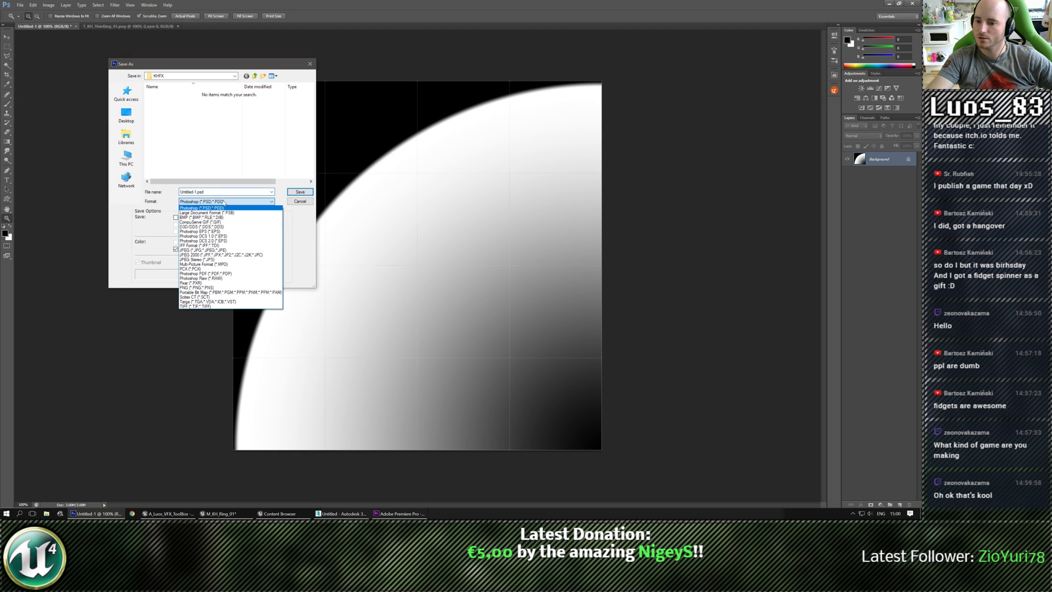
{"action": "left_click", "coordinate": [212, 288]}
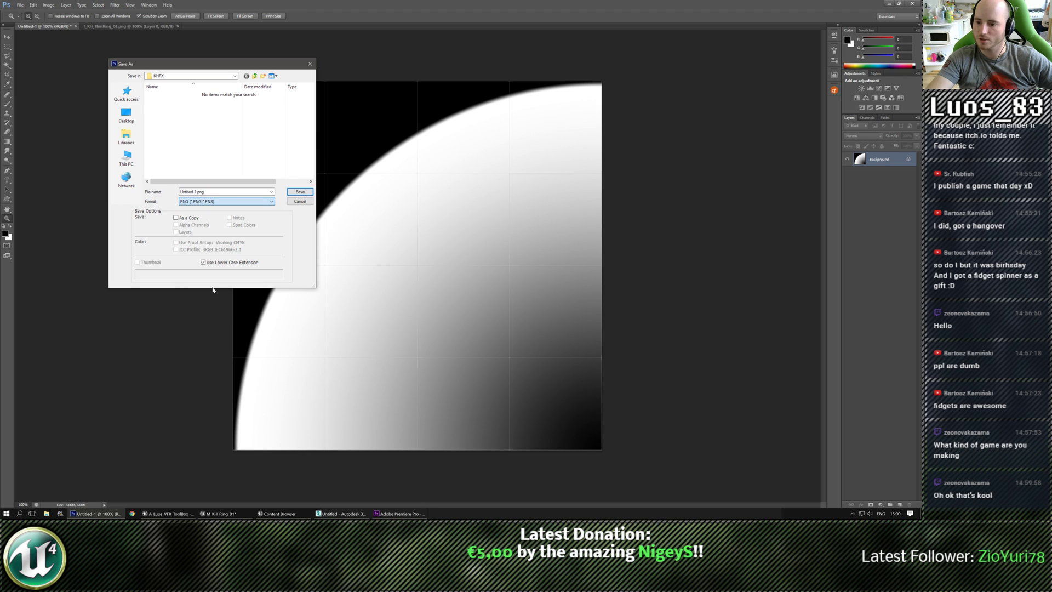
{"action": "left_click", "coordinate": [180, 96]}
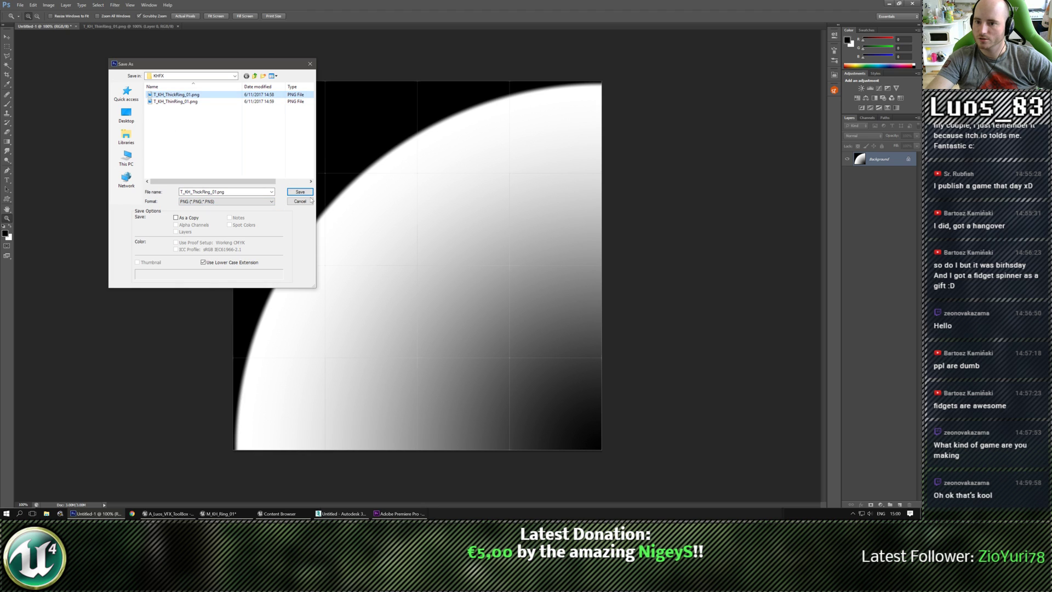
{"action": "left_click", "coordinate": [300, 192]}
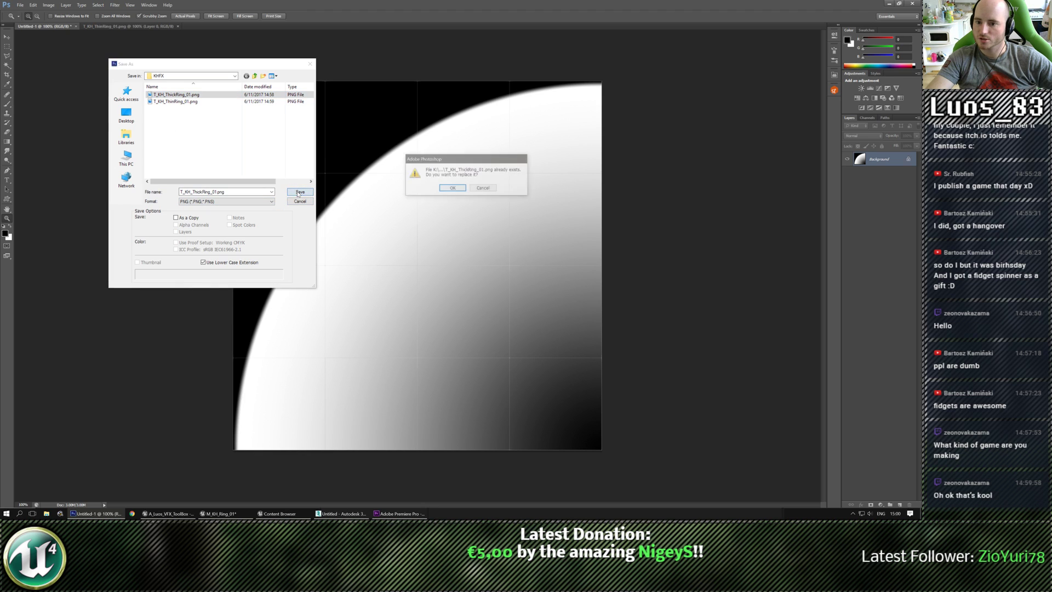
{"action": "left_click", "coordinate": [452, 188]}
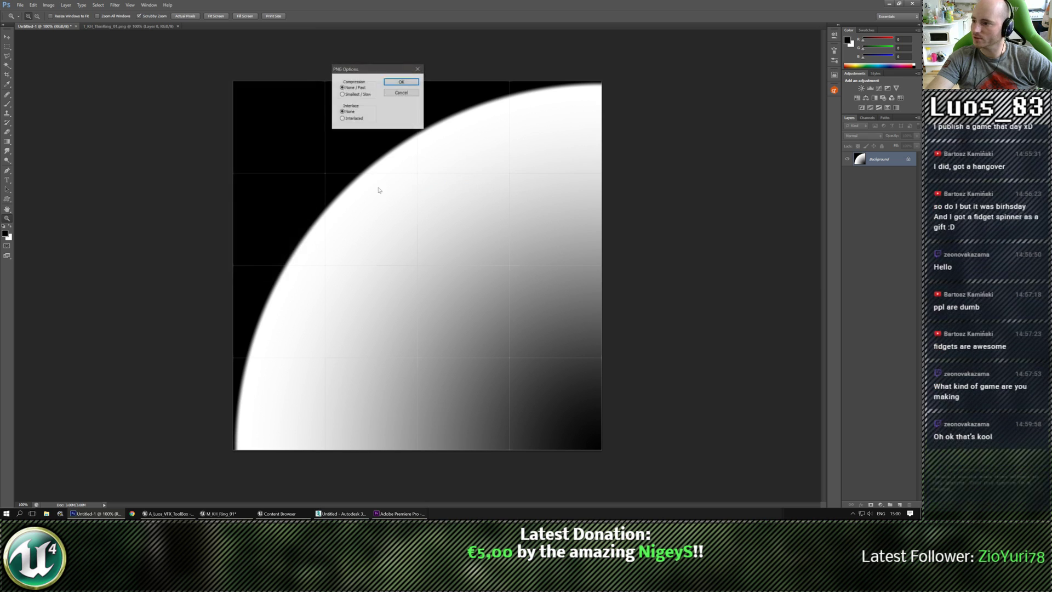
{"action": "left_click", "coordinate": [401, 82]}
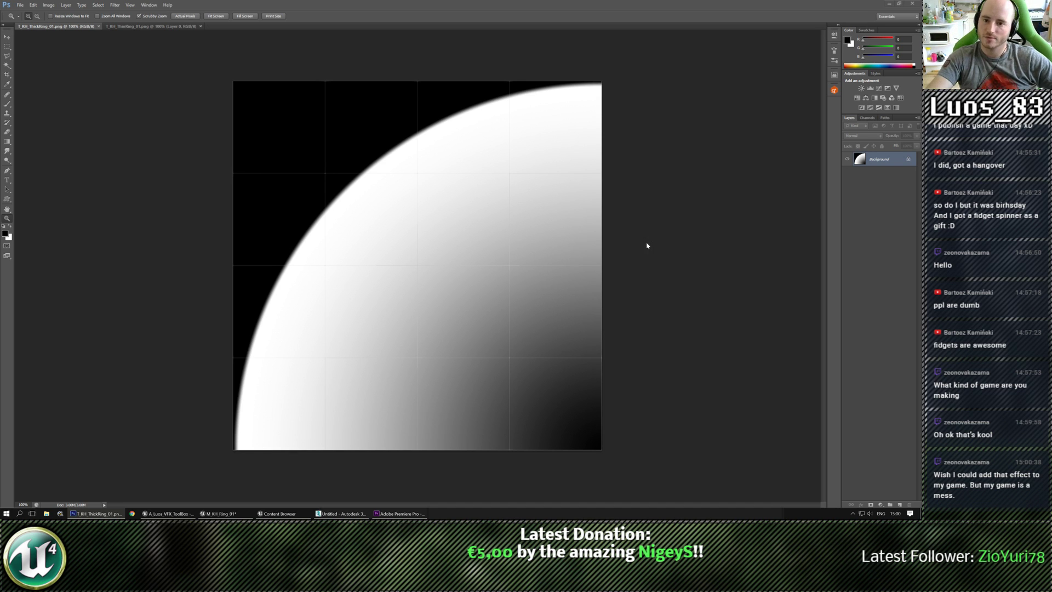
{"action": "left_click", "coordinate": [166, 27]}
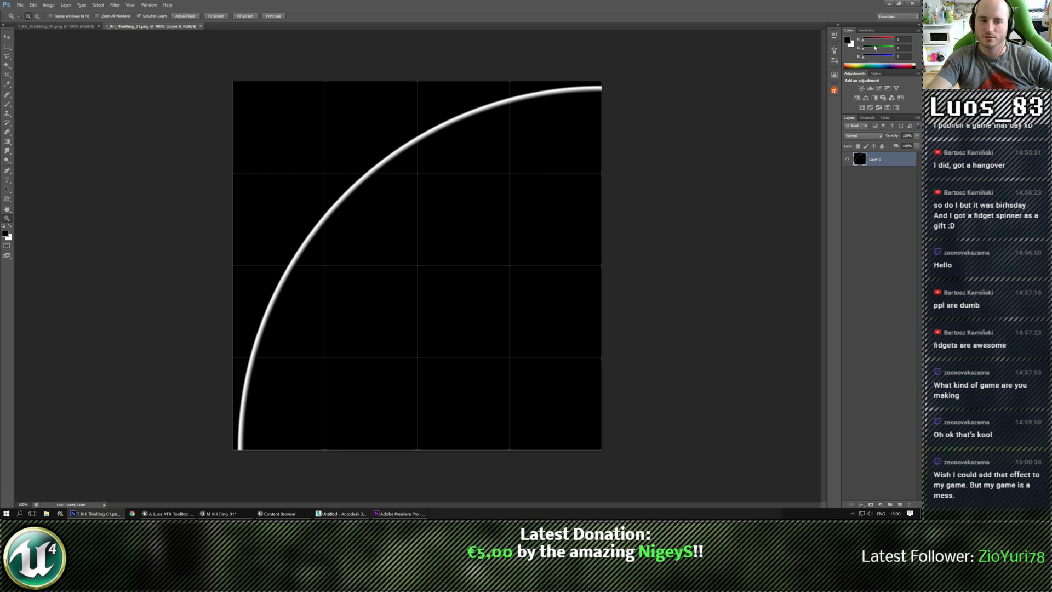
Step: Switch to Unreal and disable sRGB for both KingHearts ring textures through bulk editing in the property matrix
{"action": "left_click", "coordinate": [890, 3]}
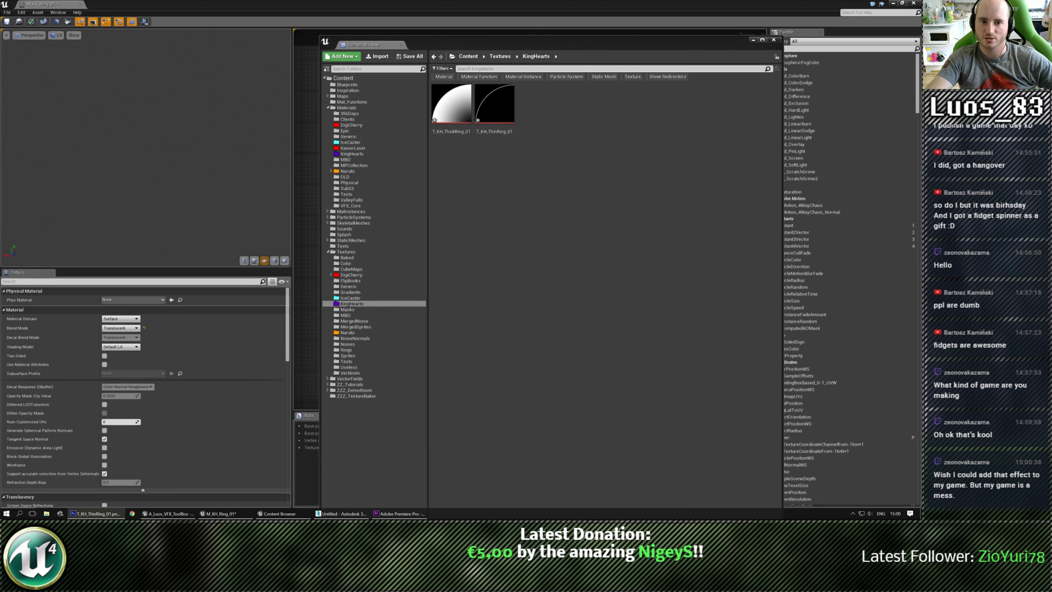
{"action": "left_click_drag", "start_coordinate": [528, 41], "coordinate": [537, 117]}
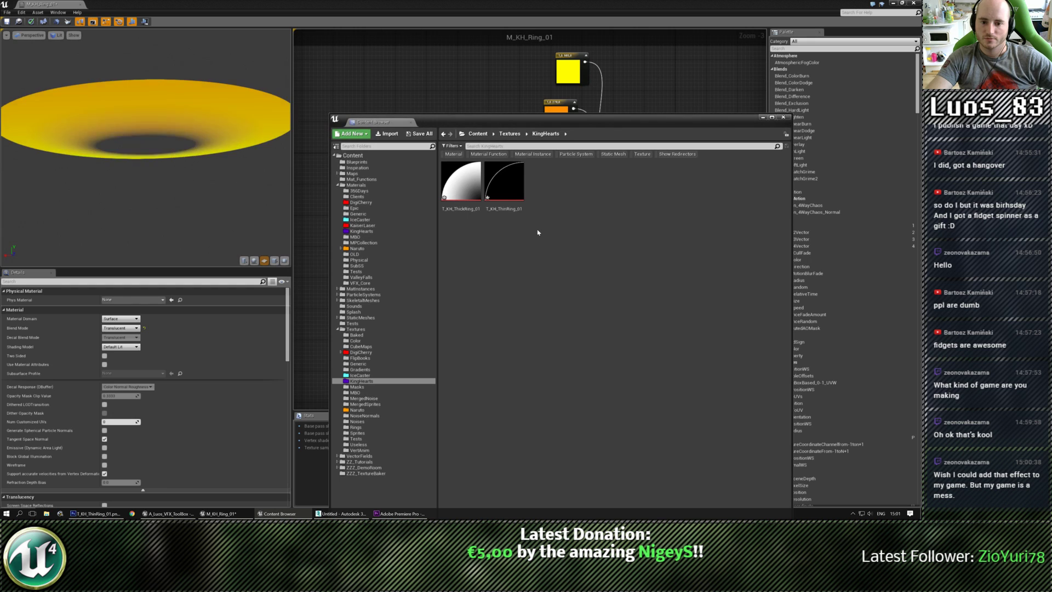
{"action": "right_click", "coordinate": [502, 179]}
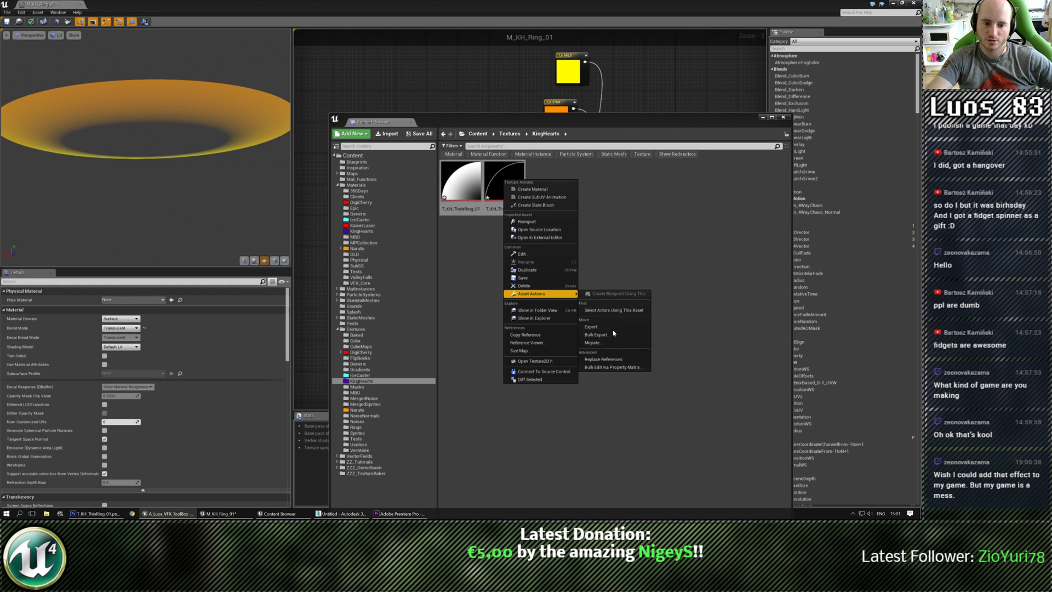
{"action": "left_click", "coordinate": [612, 367]}
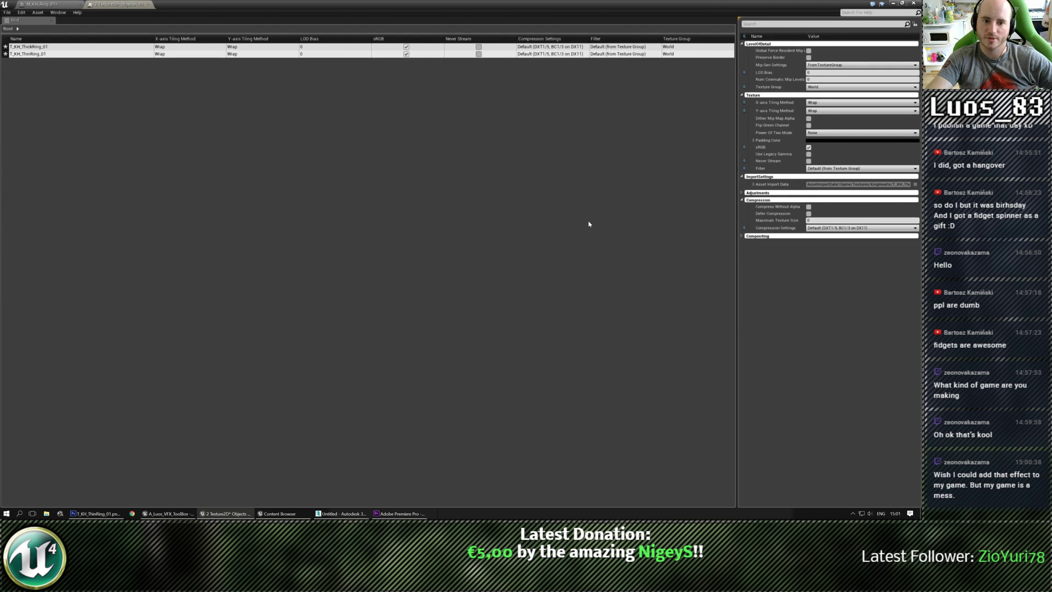
{"action": "left_click", "coordinate": [406, 47]}
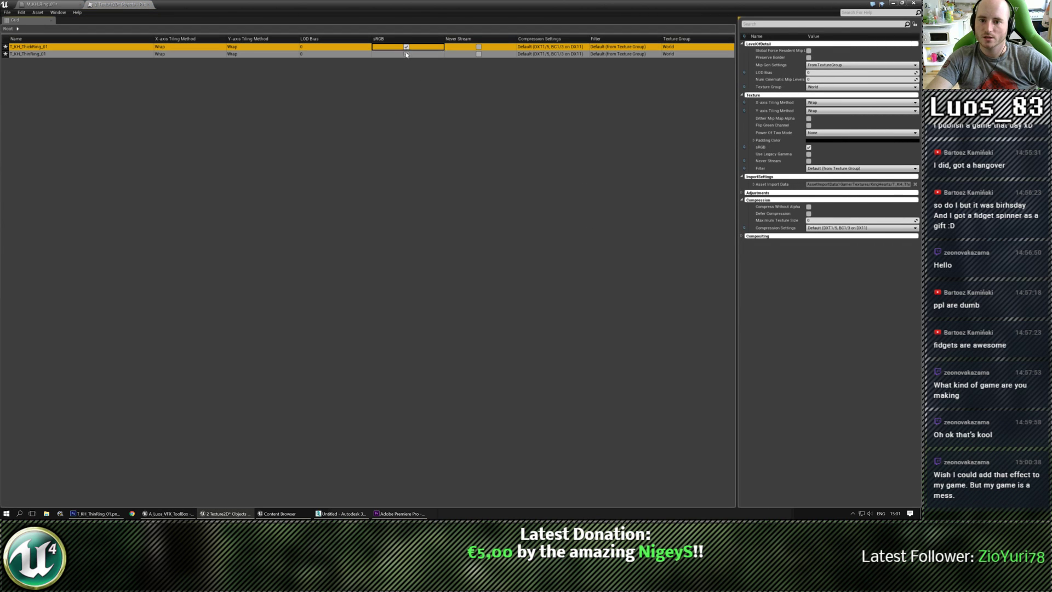
{"action": "left_click", "coordinate": [407, 54]}
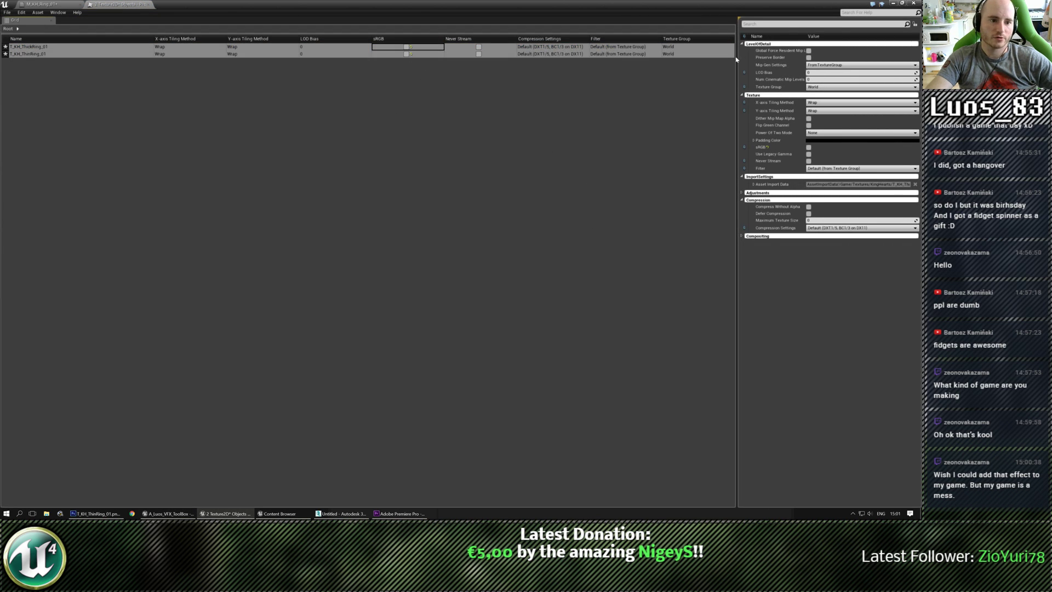
Step: Set the ring texture's Mip Gen Settings to NoMipmaps, Texture Group to Effects and X-axis tiling to Mirror, and open the Y-axis tiling choices
{"action": "left_click", "coordinate": [835, 64]}
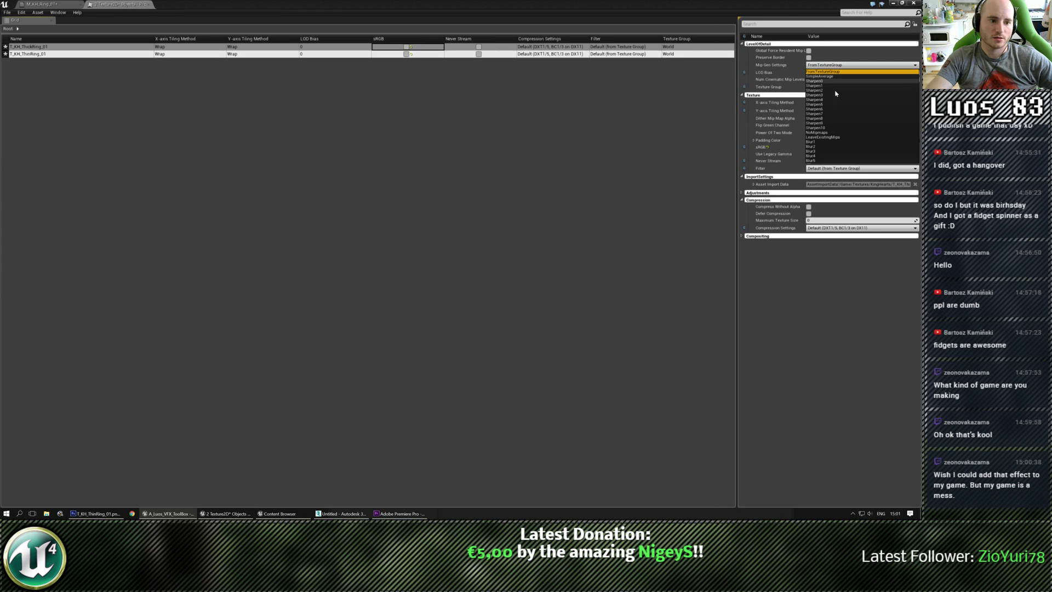
{"action": "left_click", "coordinate": [829, 133]}
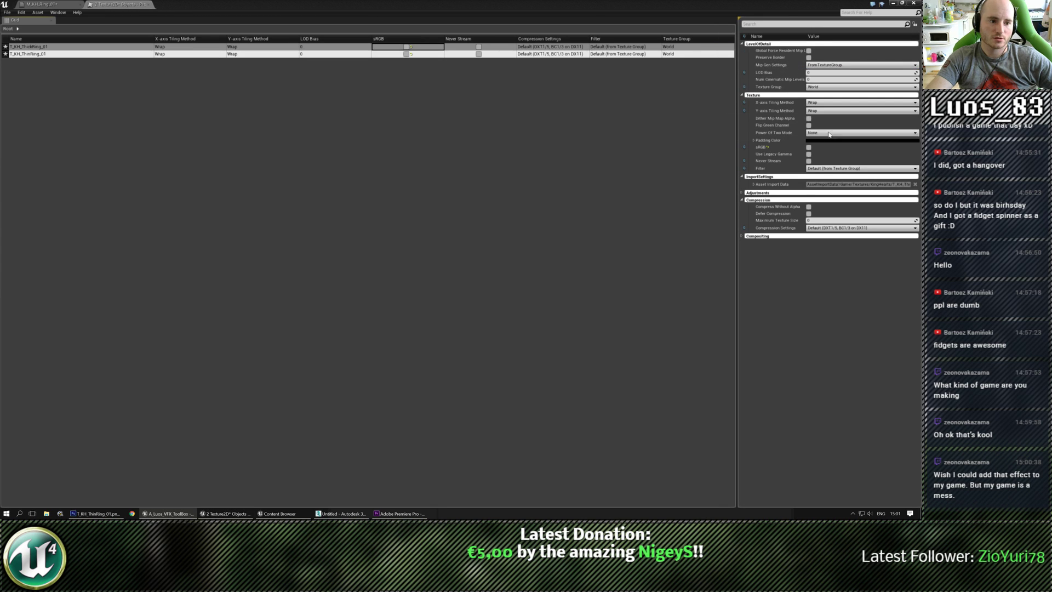
{"action": "left_click", "coordinate": [832, 87]}
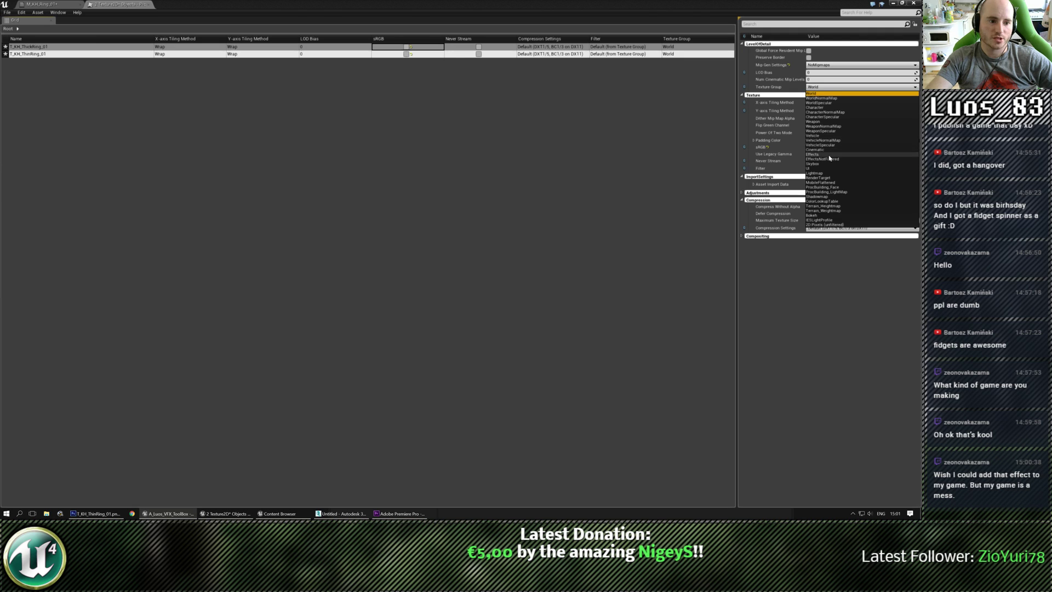
{"action": "left_click", "coordinate": [830, 154]}
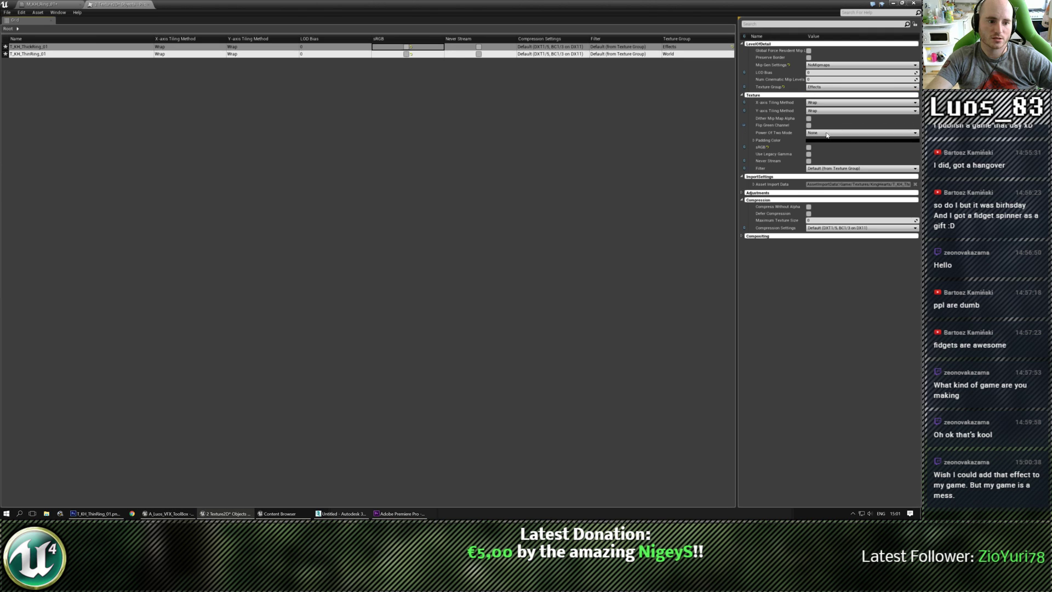
{"action": "left_click", "coordinate": [823, 112]}
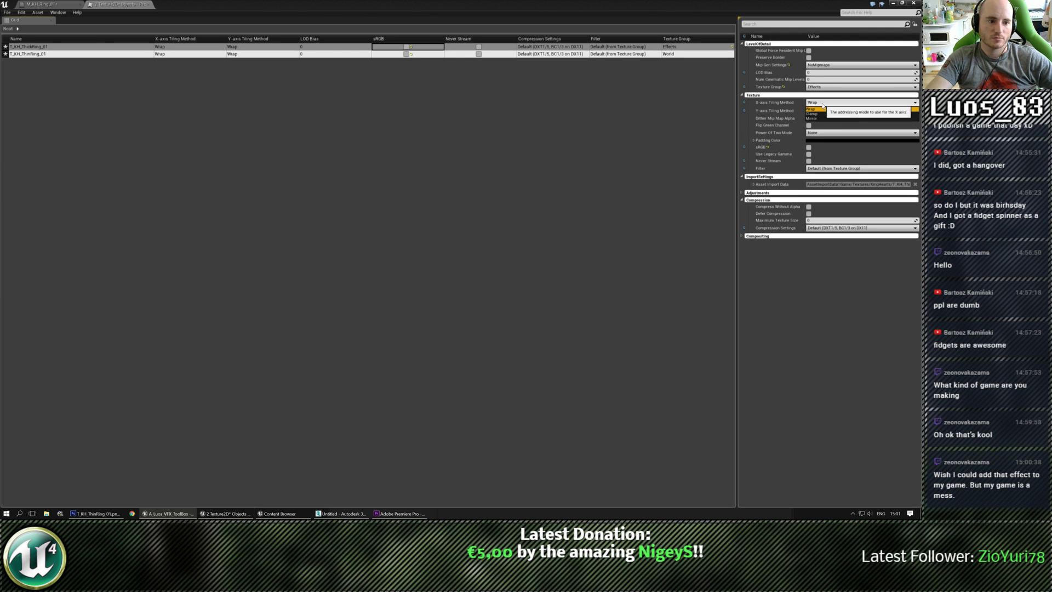
{"action": "left_click", "coordinate": [816, 119]}
{"action": "left_click", "coordinate": [819, 110]}
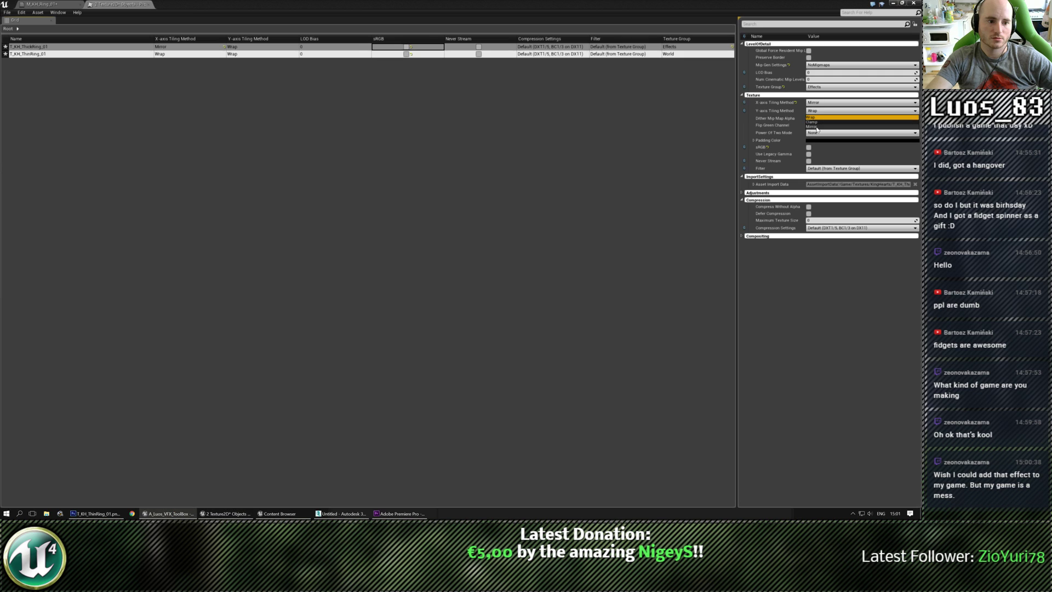
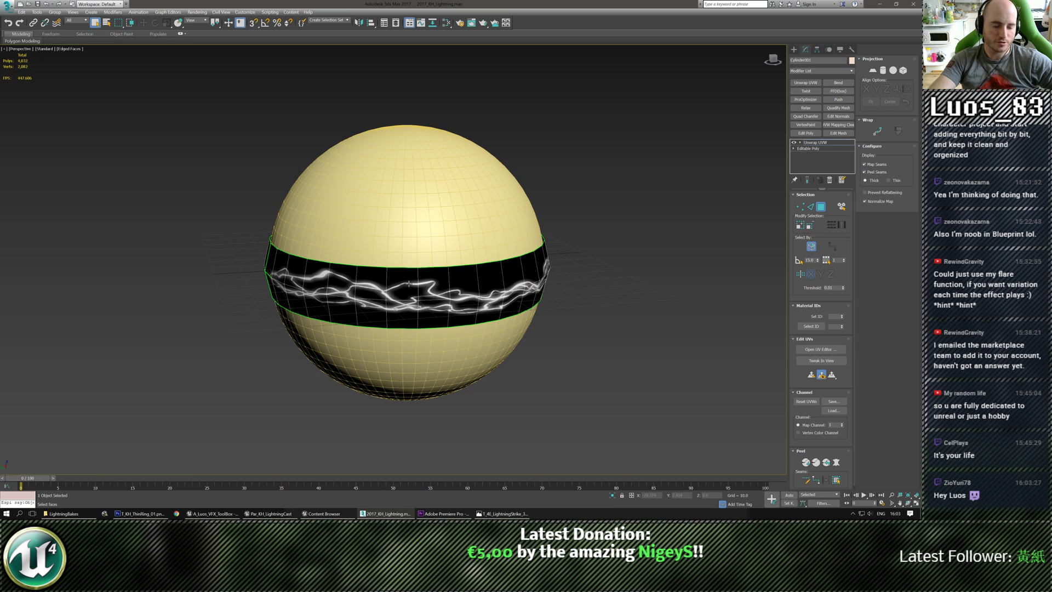
Step: In 3ds Max, clone the lightning band as a single copy about 69 units above the original
{"action": "middle_click_drag", "start_coordinate": [407, 291], "coordinate": [400, 290], "text": "alt"}
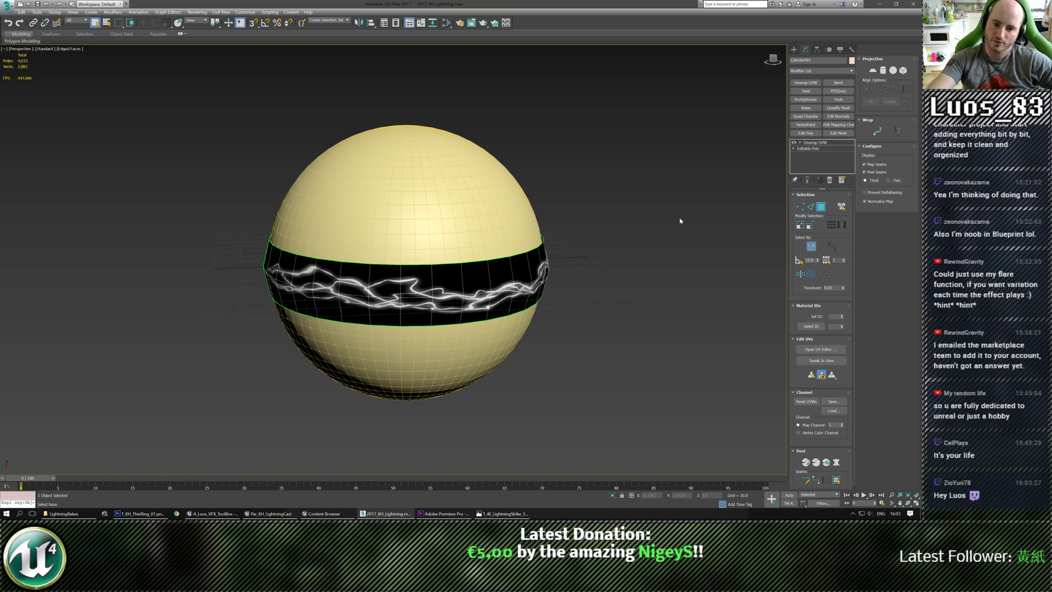
{"action": "left_click", "coordinate": [794, 50]}
{"action": "middle_click_drag", "start_coordinate": [455, 271], "coordinate": [416, 249], "text": "alt"}
{"action": "key", "text": "e"}
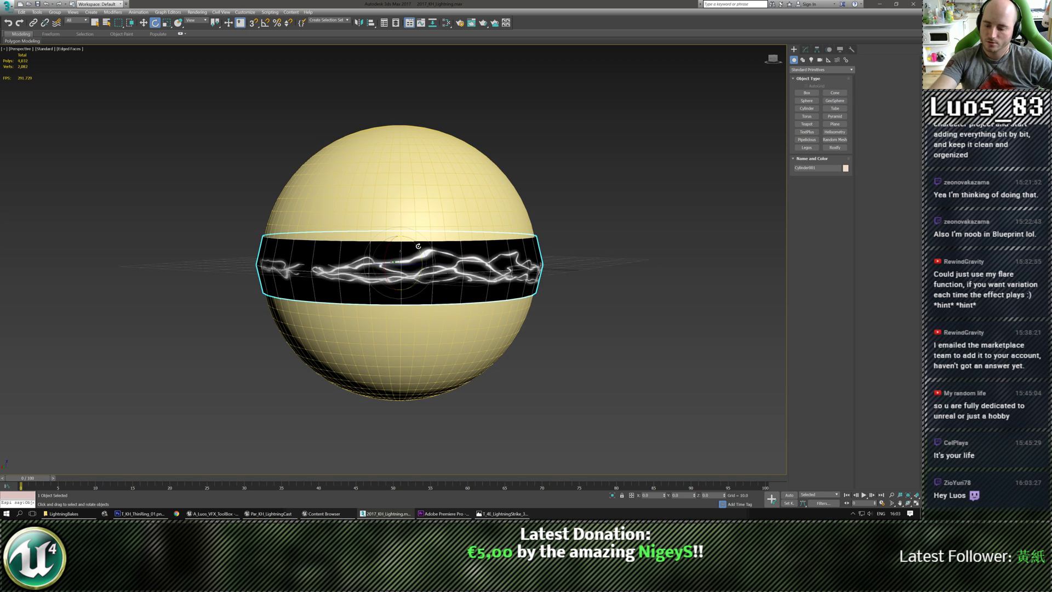
{"action": "key", "text": "p"}
{"action": "left_click", "coordinate": [497, 285]}
{"action": "key", "text": "w"}
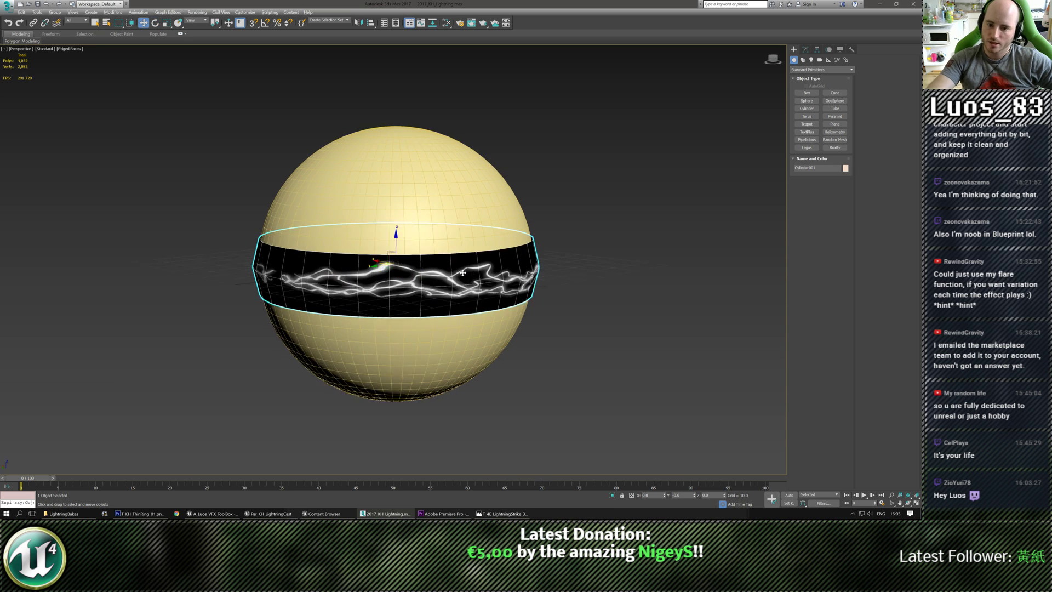
{"action": "left_click_drag", "start_coordinate": [396, 218], "coordinate": [394, 51], "text": "shift"}
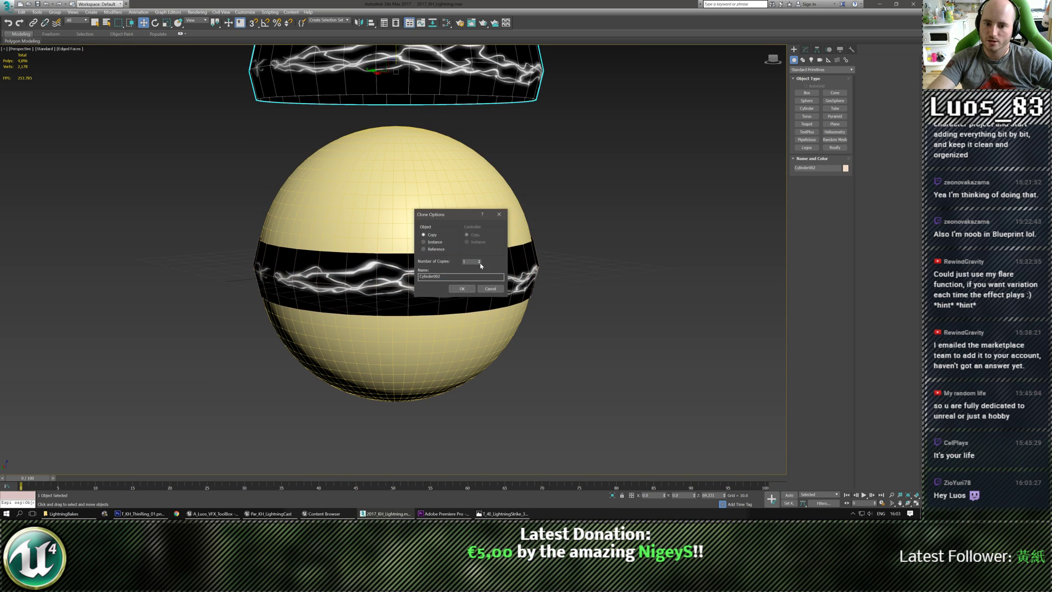
{"action": "left_click", "coordinate": [462, 289]}
{"action": "mouse_move", "coordinate": [447, 212]}
{"action": "middle_mouse_down"}
{"action": "mouse_move", "coordinate": [465, 237]}
{"action": "mouse_move", "coordinate": [473, 293]}
{"action": "middle_mouse_up"}
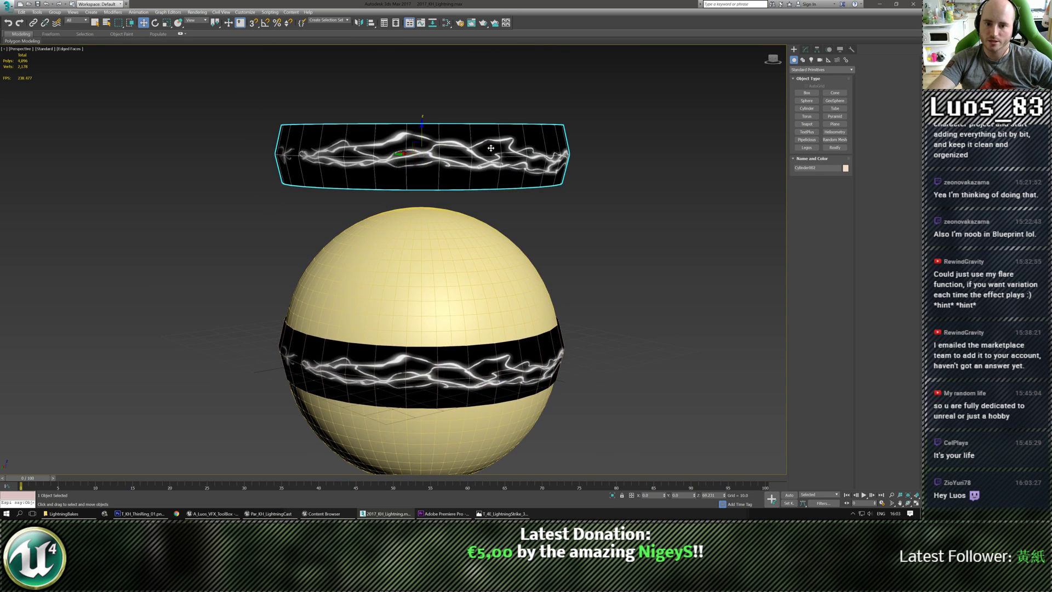
Step: Select the original lightning band around the sphere and collapse its Unwrap UVW modifier into an Editable Poly
{"action": "left_click", "coordinate": [804, 50]}
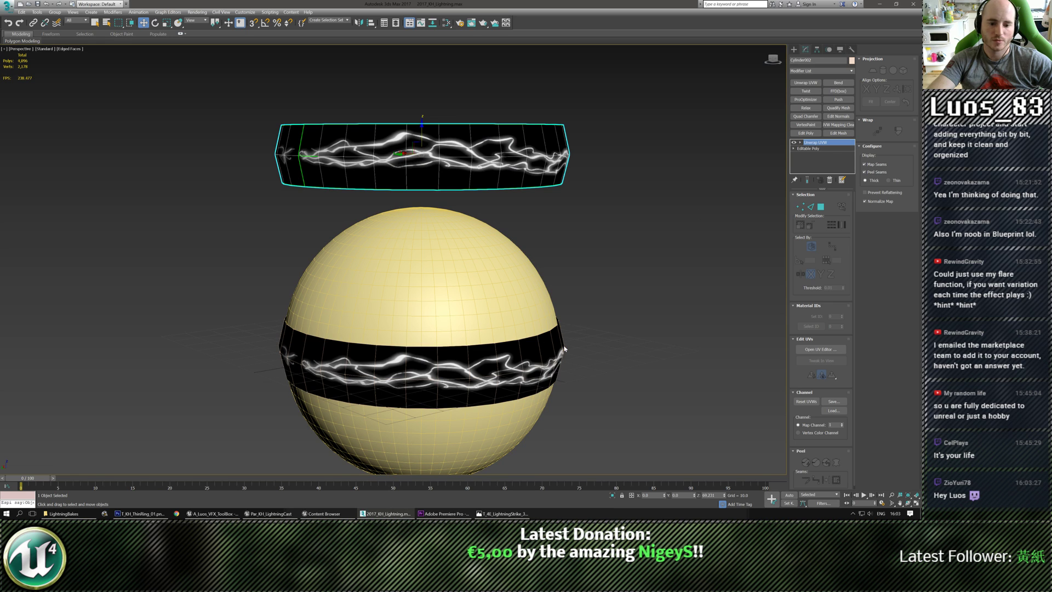
{"action": "left_click", "coordinate": [537, 348]}
{"action": "middle_click_drag", "start_coordinate": [697, 258], "coordinate": [676, 211]}
{"action": "key", "text": "ctrl+e"}
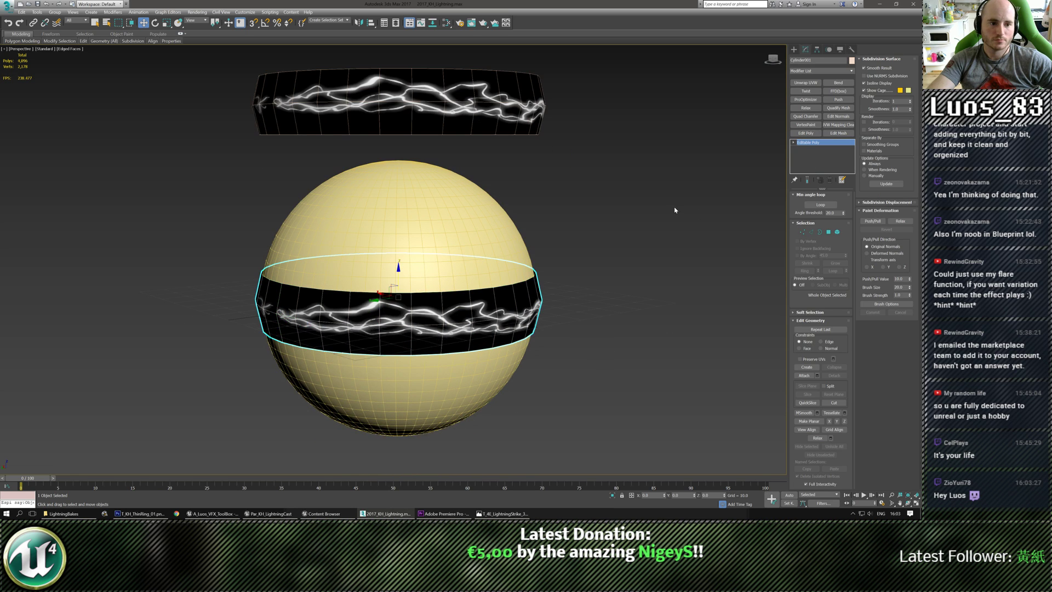
Step: Deform the band around the sphere into a wave with two stacked Twist modifiers, the second twisting about the Y axis
{"action": "left_click", "coordinate": [805, 91]}
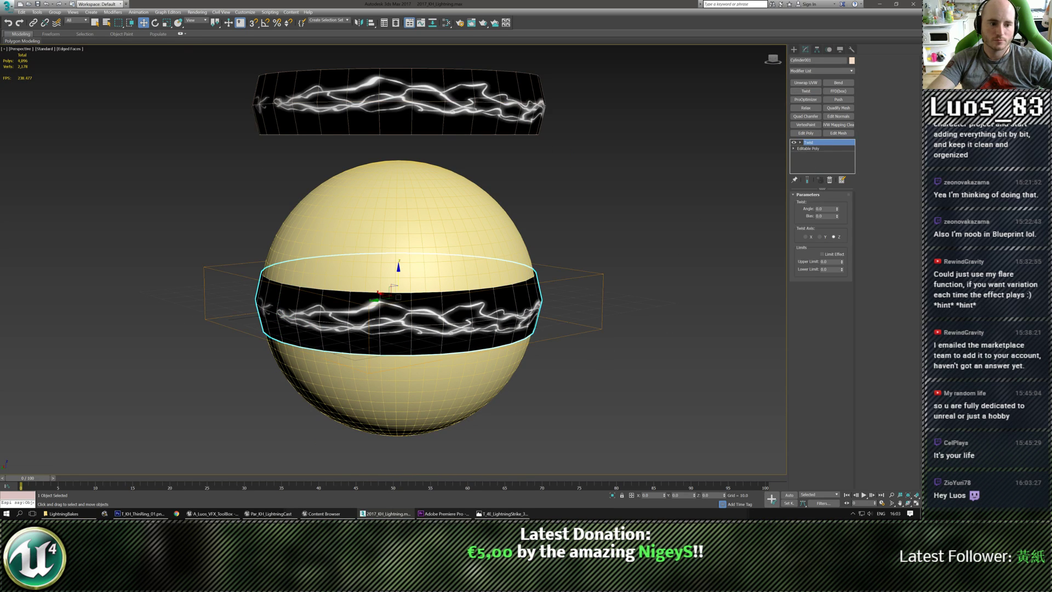
{"action": "mouse_move", "coordinate": [837, 208]}
{"action": "left_mouse_down"}
{"action": "mouse_move", "coordinate": [833, 188]}
{"action": "mouse_move", "coordinate": [836, 198]}
{"action": "left_mouse_up"}
{"action": "key", "text": "ctrl+z"}
{"action": "left_click", "coordinate": [804, 237]}
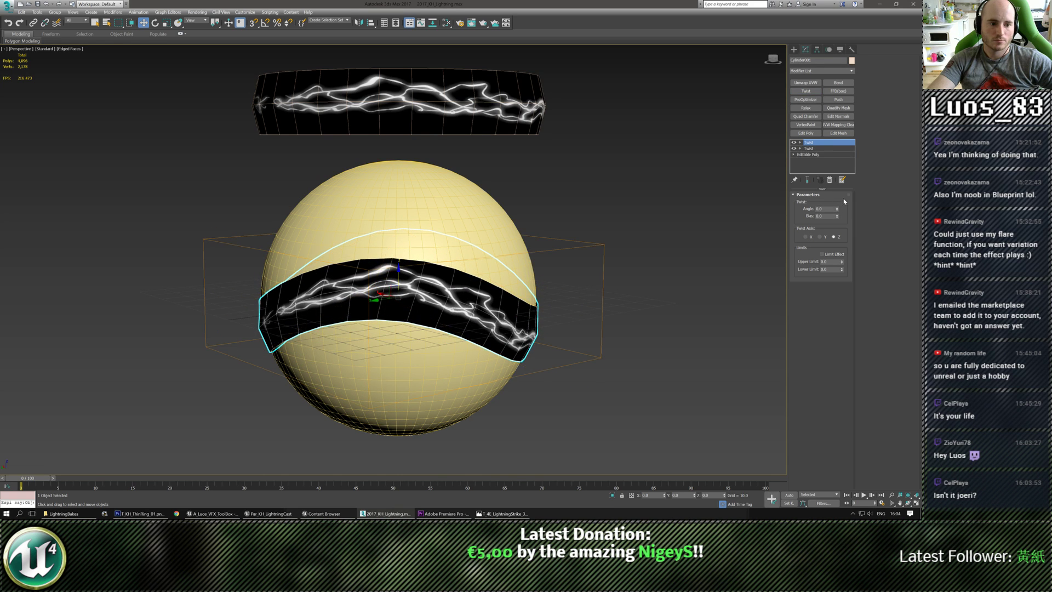
{"action": "left_click_drag", "start_coordinate": [837, 213], "coordinate": [837, 210]}
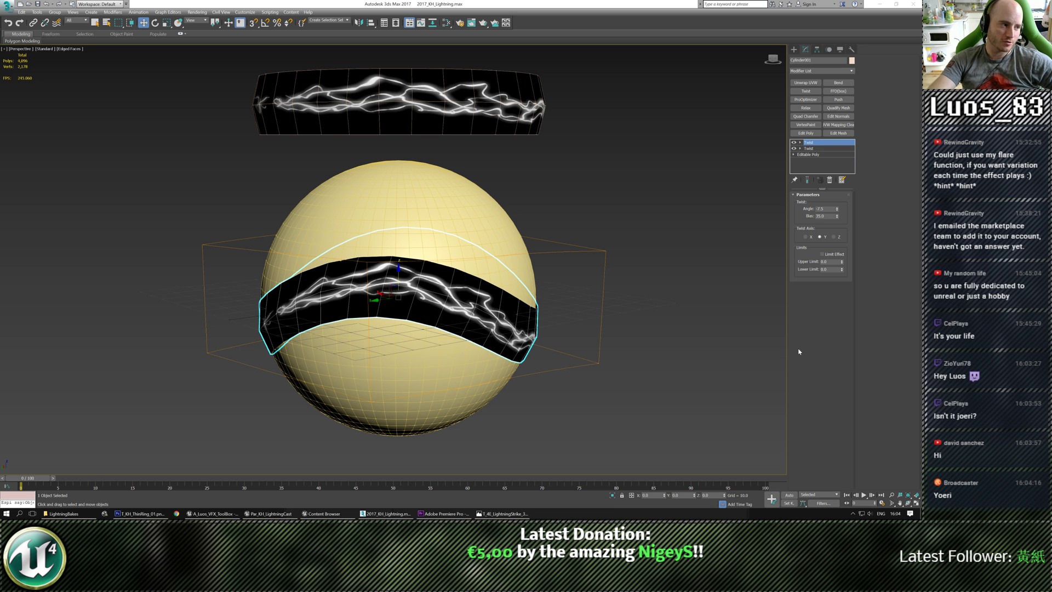
Step: Add a Bend modifier to the twisted band with an angle of 5.0 about the Z axis
{"action": "middle_click_drag", "start_coordinate": [584, 285], "coordinate": [567, 250], "text": "alt"}
{"action": "left_click", "coordinate": [838, 83]}
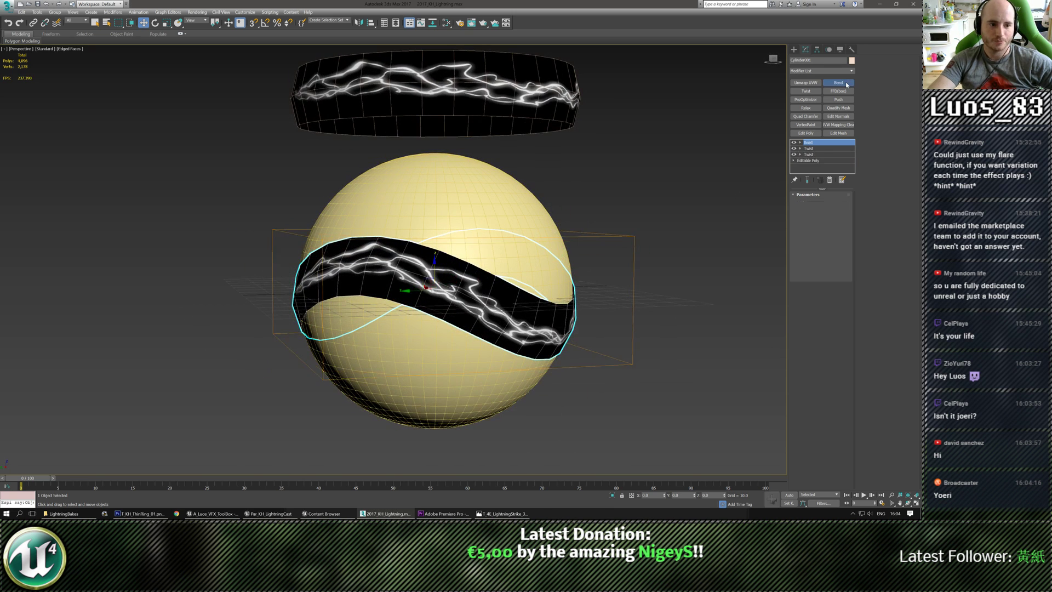
{"action": "mouse_move", "coordinate": [840, 210]}
{"action": "left_mouse_down"}
{"action": "mouse_move", "coordinate": [845, 218]}
{"action": "mouse_move", "coordinate": [841, 197]}
{"action": "mouse_move", "coordinate": [841, 216]}
{"action": "left_mouse_up"}
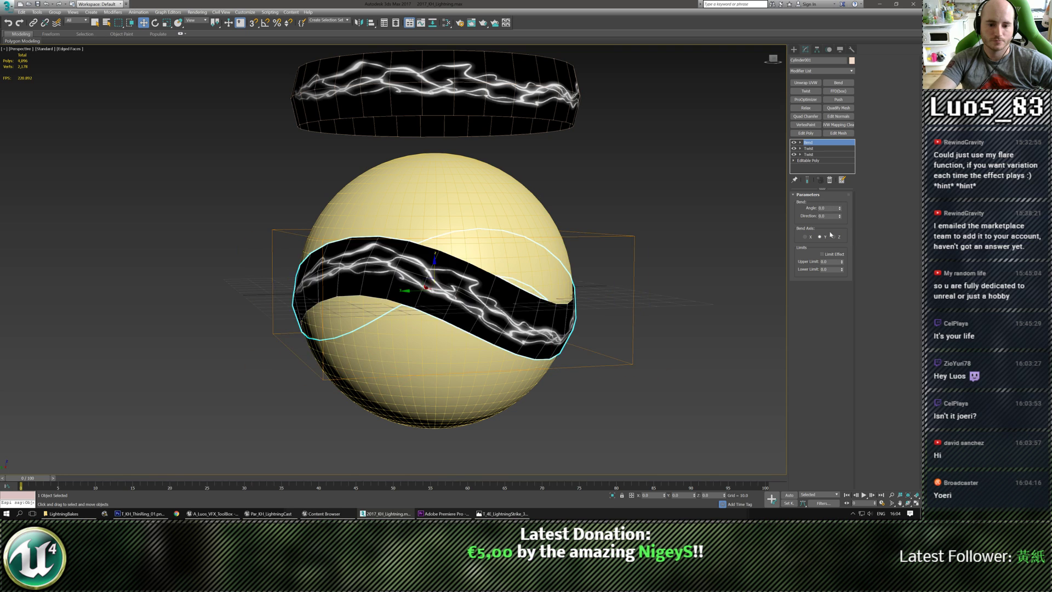
{"action": "left_click", "coordinate": [842, 210]}
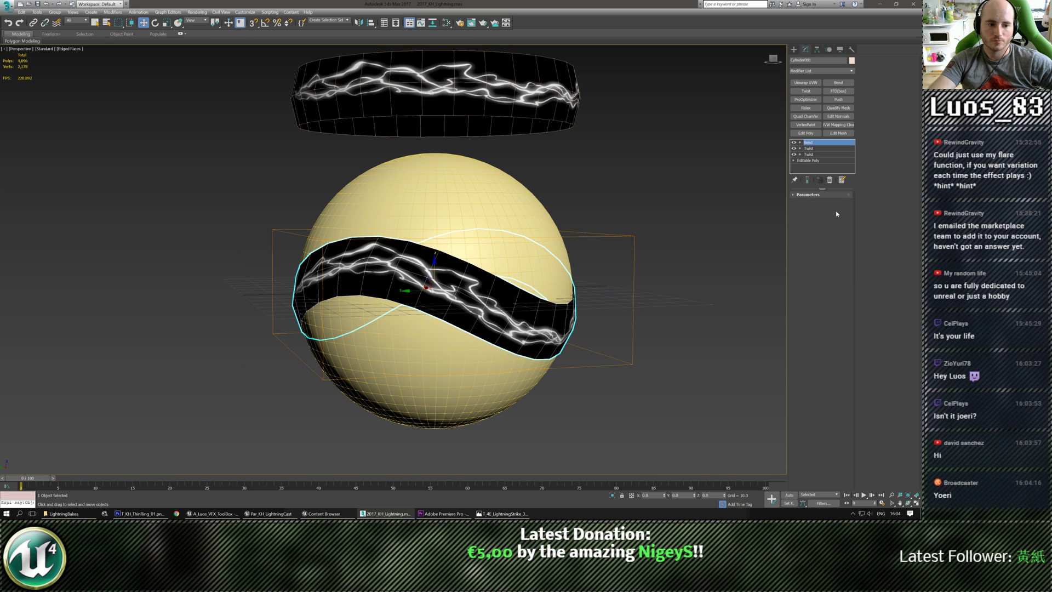
{"action": "left_click", "coordinate": [846, 196]}
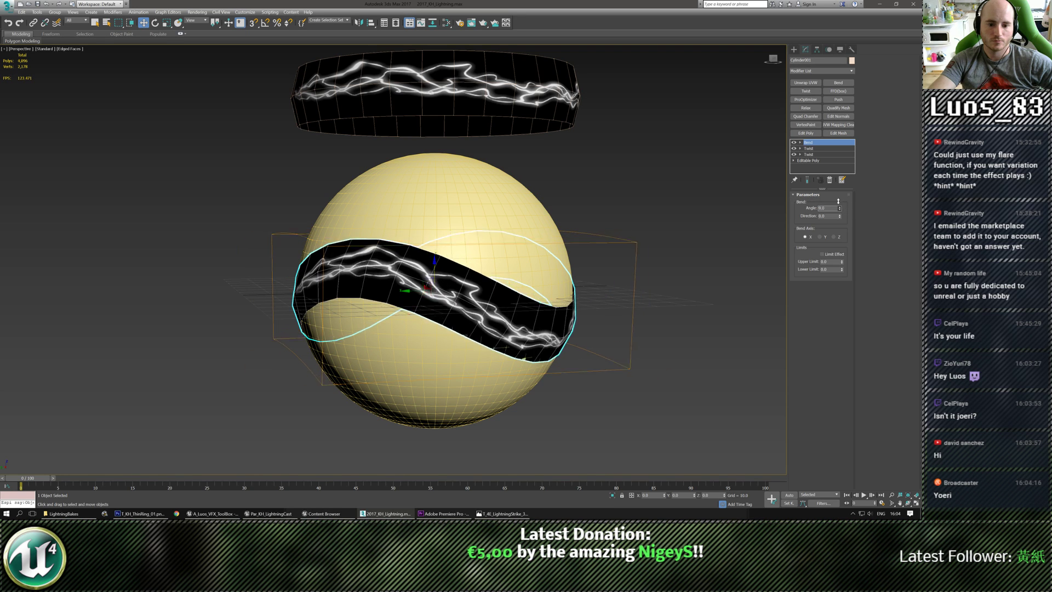
{"action": "left_click_drag", "start_coordinate": [842, 211], "coordinate": [609, 236]}
Step: Make a rotated copy of the wavy band and turn it steeply so that it crosses the original around the sphere
{"action": "middle_click_drag", "start_coordinate": [610, 232], "coordinate": [631, 231], "text": "alt"}
{"action": "key", "text": "e"}
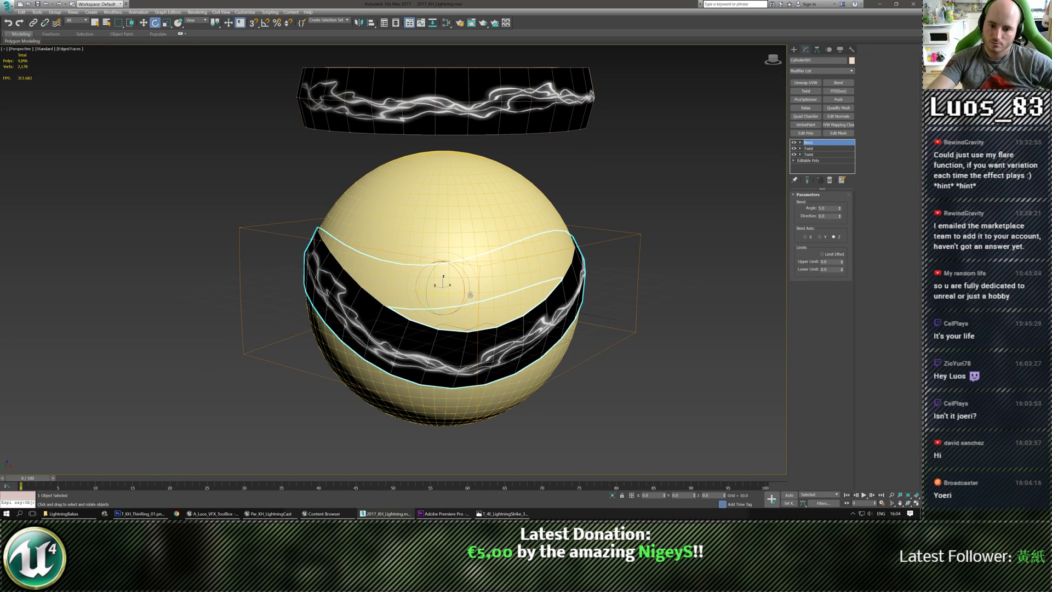
{"action": "left_click_drag", "start_coordinate": [462, 280], "coordinate": [467, 251], "text": "shift"}
{"action": "left_click", "coordinate": [462, 288]}
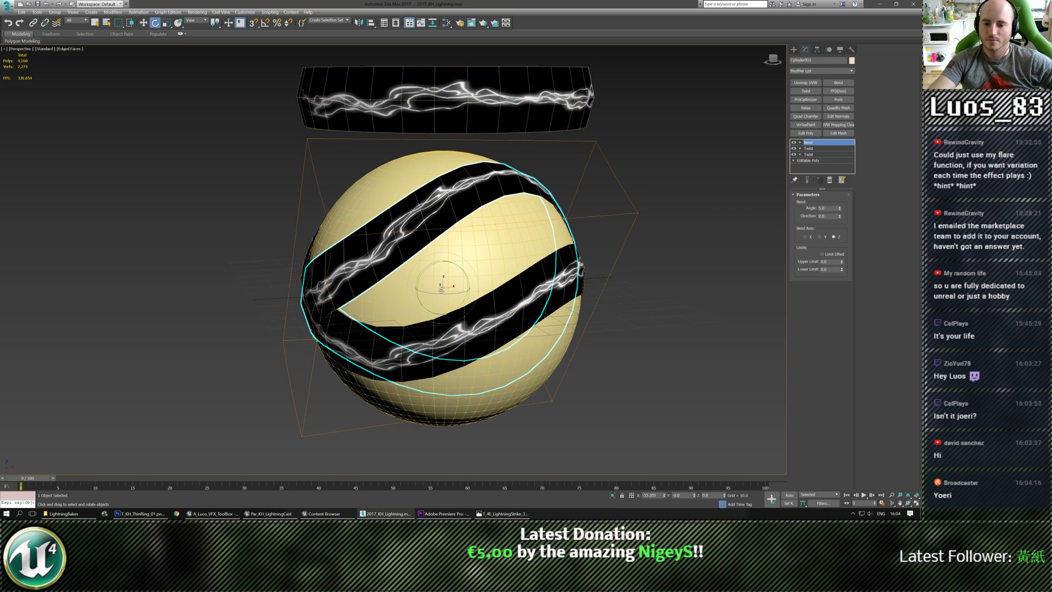
{"action": "left_click_drag", "start_coordinate": [435, 293], "coordinate": [562, 292]}
{"action": "middle_click_drag", "start_coordinate": [547, 294], "coordinate": [395, 298], "text": "alt"}
{"action": "left_click_drag", "start_coordinate": [396, 298], "coordinate": [549, 269]}
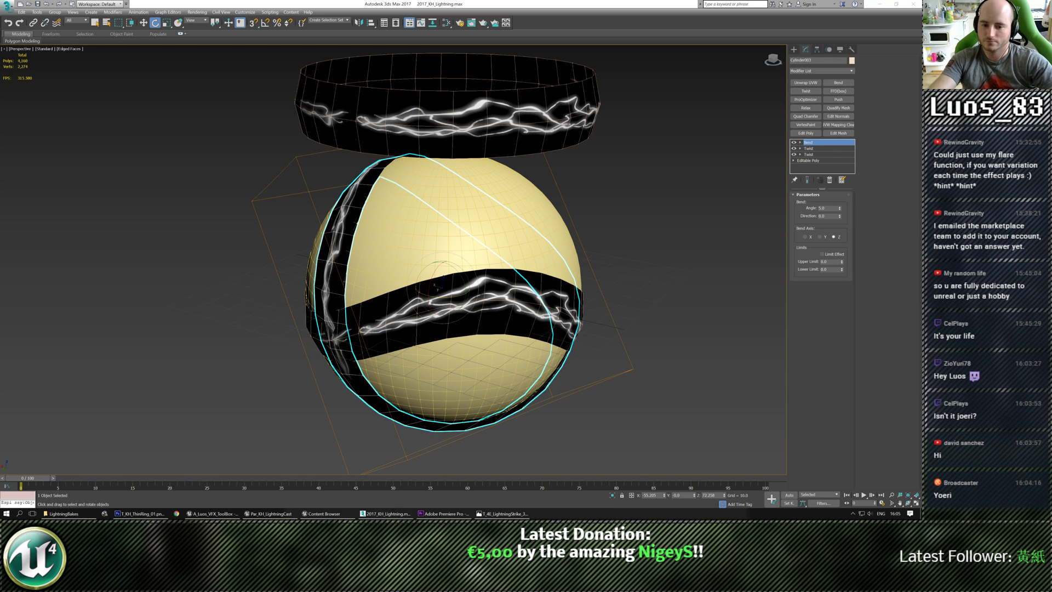
Step: Collapse the spare straight band above the sphere to an Editable Poly and reset its Z position to 0
{"action": "middle_click_drag", "start_coordinate": [667, 383], "coordinate": [686, 381]}
{"action": "left_click", "coordinate": [545, 114]}
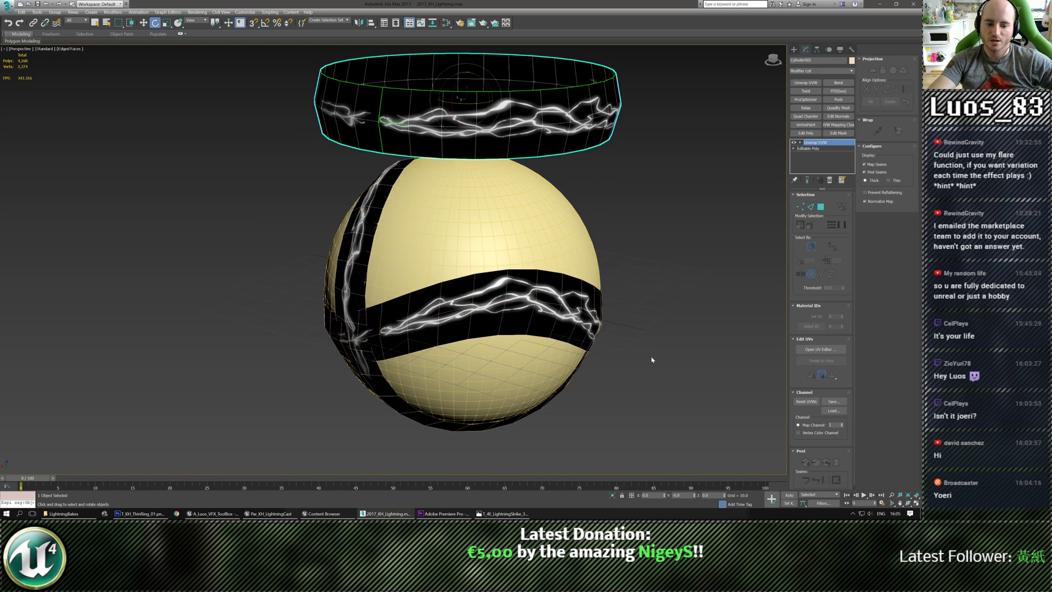
{"action": "key", "text": "Delete"}
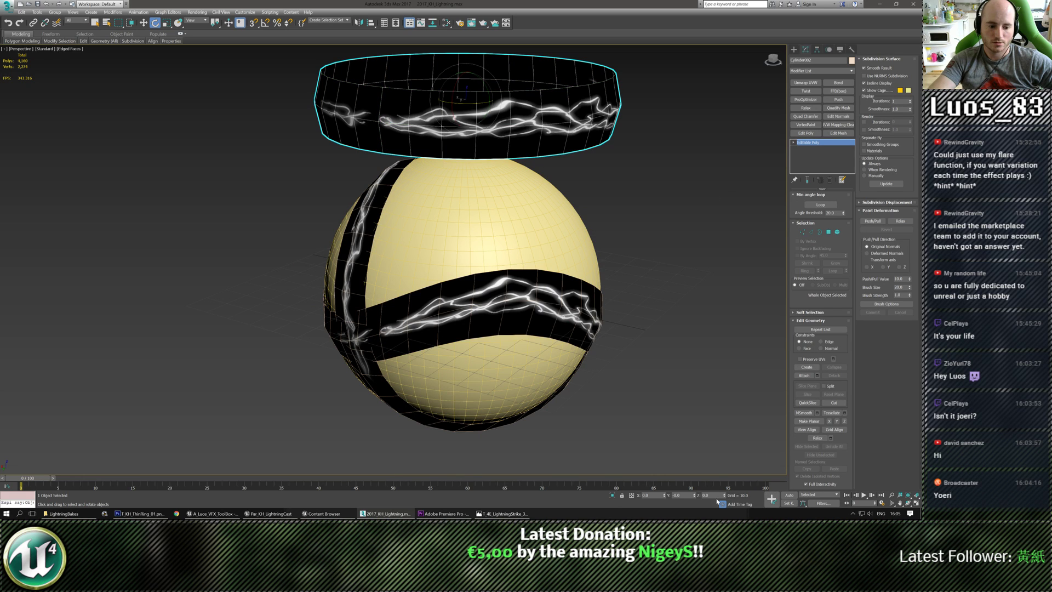
{"action": "middle_click_drag", "start_coordinate": [657, 400], "coordinate": [666, 407]}
{"action": "key", "text": "w"}
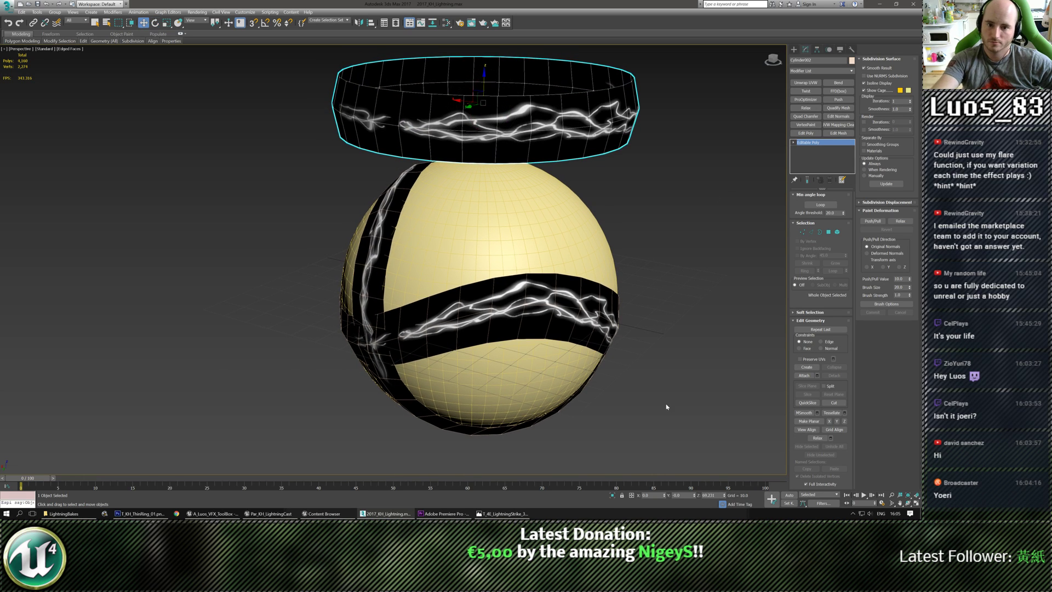
{"action": "right_click", "coordinate": [725, 495]}
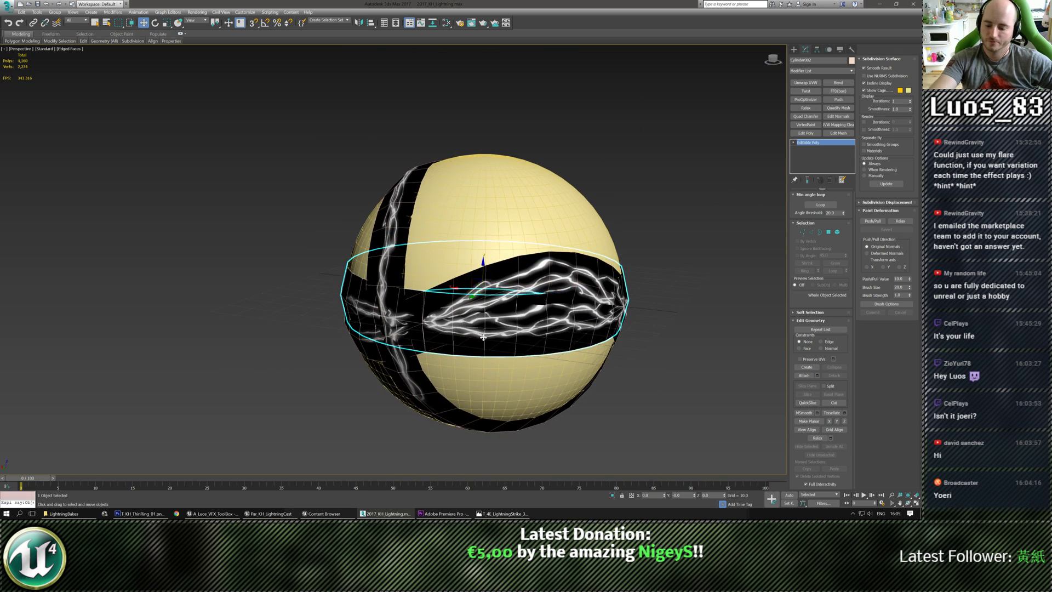
Step: Rotate the straight band around the sphere to cross the other lightning bands, and select the steeply turned wavy copy
{"action": "key", "text": "e"}
{"action": "left_click_drag", "start_coordinate": [500, 275], "coordinate": [510, 297]}
{"action": "scroll", "coordinate": [510, 297], "scroll_direction": "down", "scroll_amount": 3}
{"action": "middle_click_drag", "start_coordinate": [510, 297], "coordinate": [504, 269], "text": "alt"}
{"action": "scroll", "coordinate": [458, 290], "scroll_direction": "up", "scroll_amount": 3}
{"action": "left_click", "coordinate": [505, 267]}
{"action": "scroll", "coordinate": [506, 267], "scroll_direction": "down", "scroll_amount": 3}
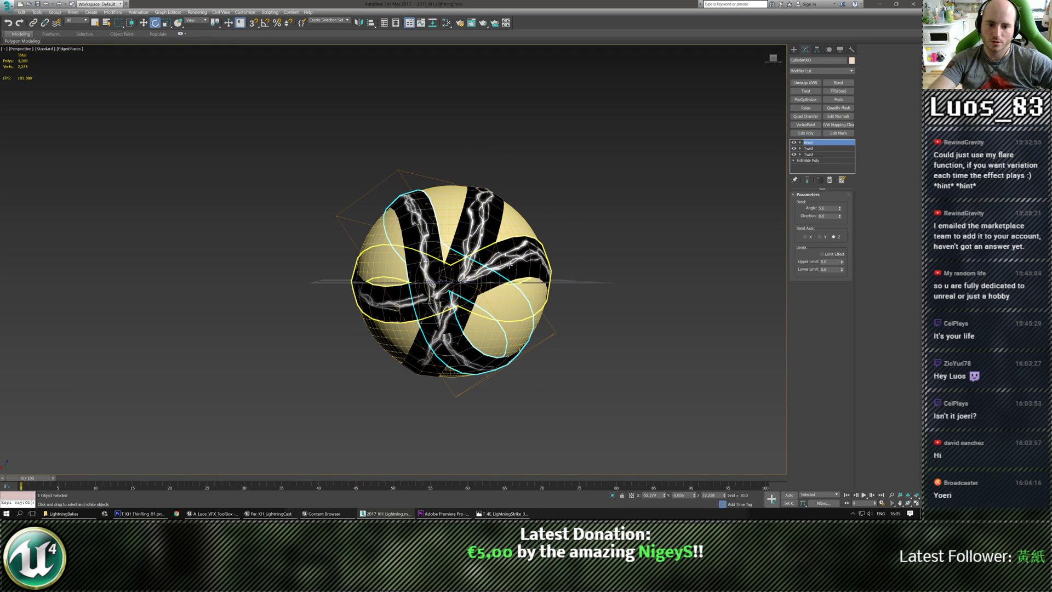
Step: Delete the wavy lightning bands around the sphere, then select both remaining straight bands
{"action": "key", "text": "Delete"}
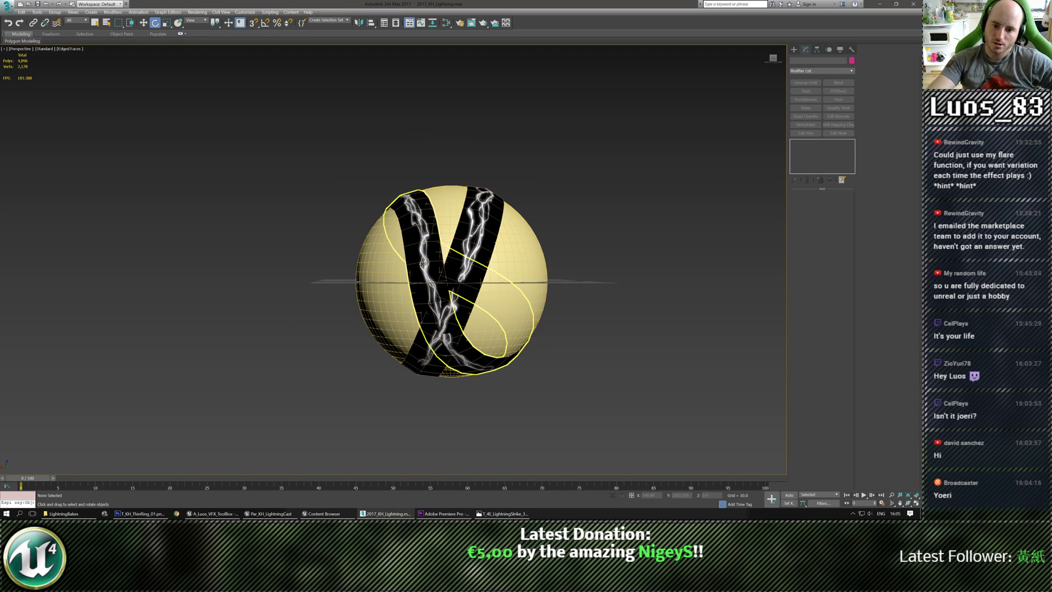
{"action": "left_click", "coordinate": [429, 245]}
{"action": "left_click", "coordinate": [479, 241], "text": "ctrl"}
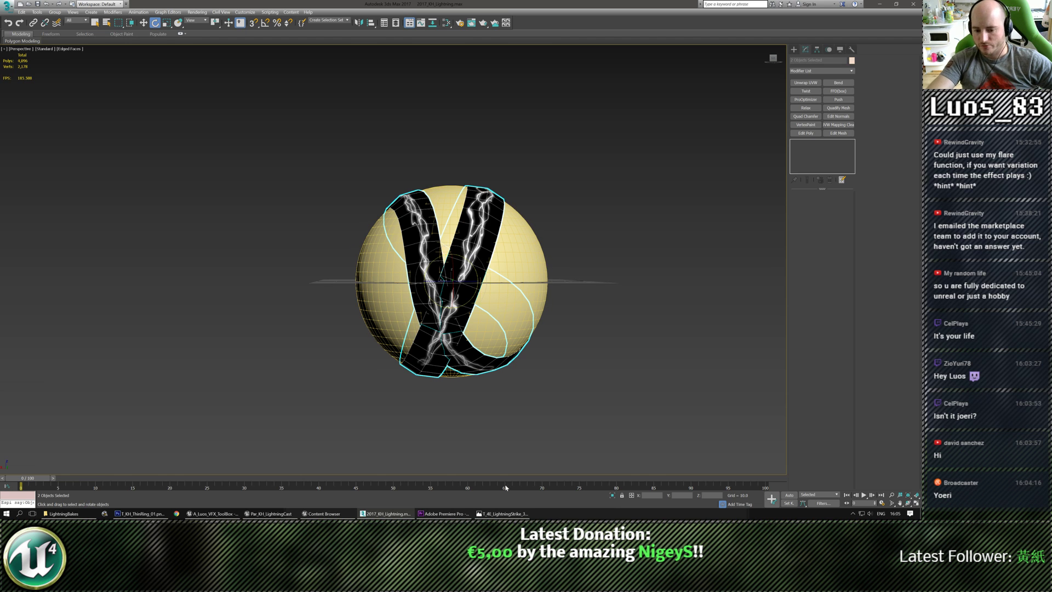
Step: Check the lightning texture sheet in Photos and the reference footage in Adobe Premiere Pro, then return to 3ds Max
{"action": "left_click", "coordinate": [493, 515]}
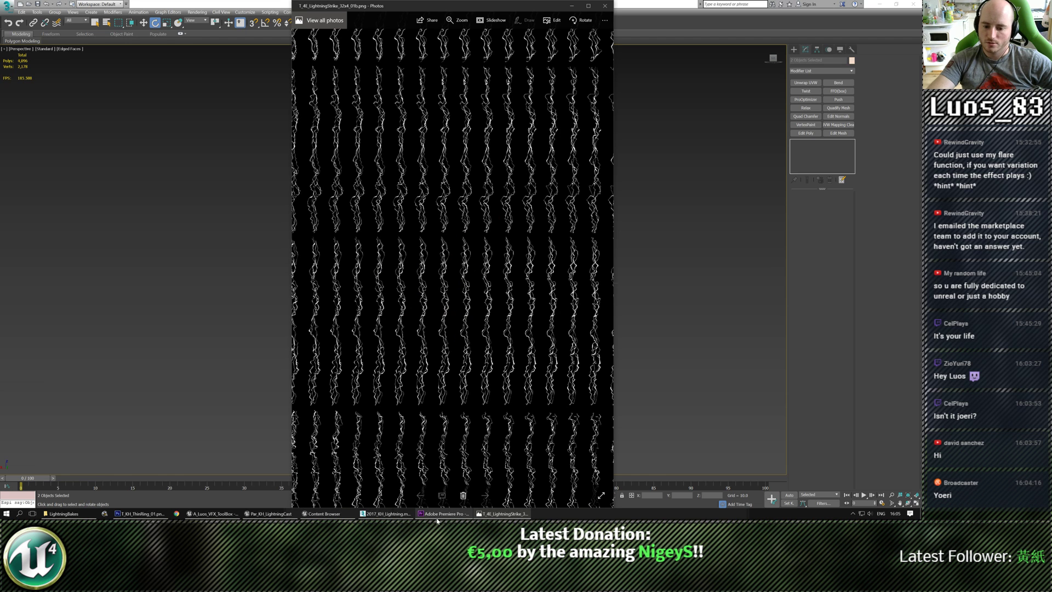
{"action": "left_click", "coordinate": [482, 514]}
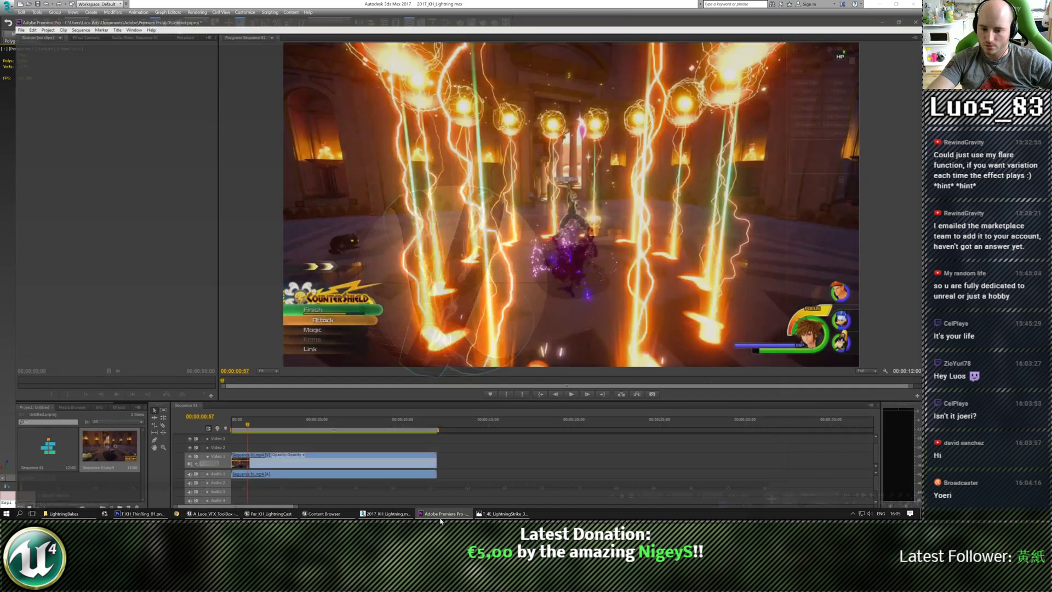
{"action": "left_click", "coordinate": [442, 514]}
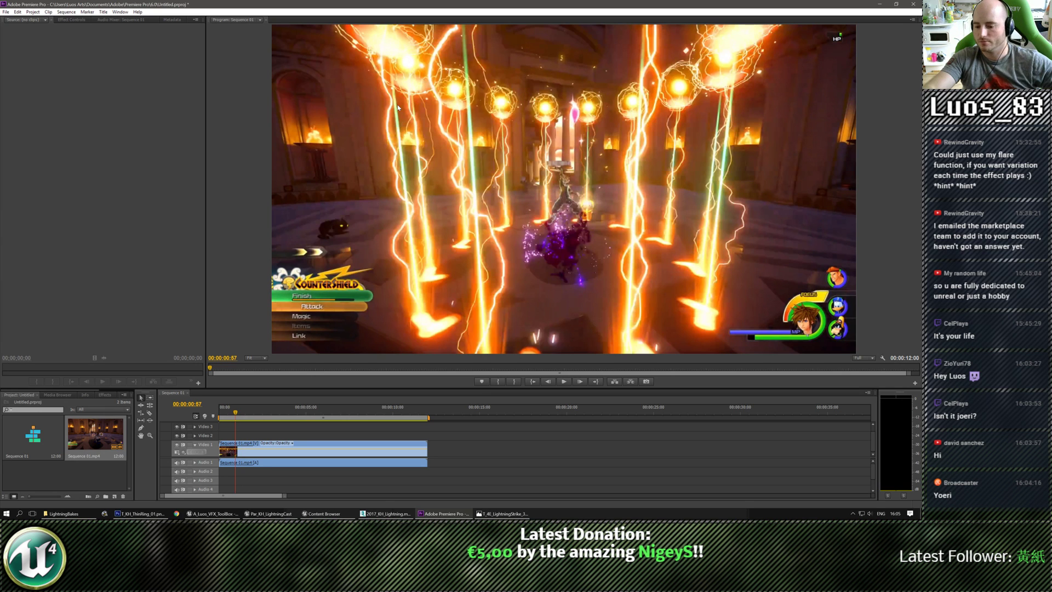
{"action": "left_click", "coordinate": [878, 4]}
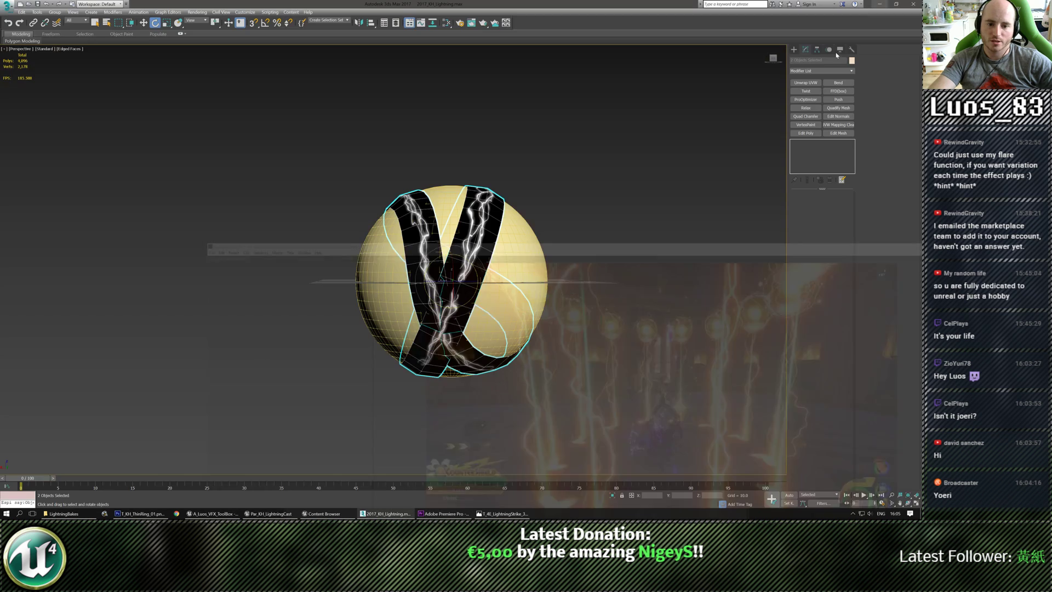
Step: Add an Unwrap UVW modifier to the tilted straight band and show the lightning texture as the UV editor's background
{"action": "middle_click_drag", "start_coordinate": [520, 207], "coordinate": [488, 231], "text": "alt"}
{"action": "left_click", "coordinate": [500, 230]}
{"action": "key", "text": "w"}
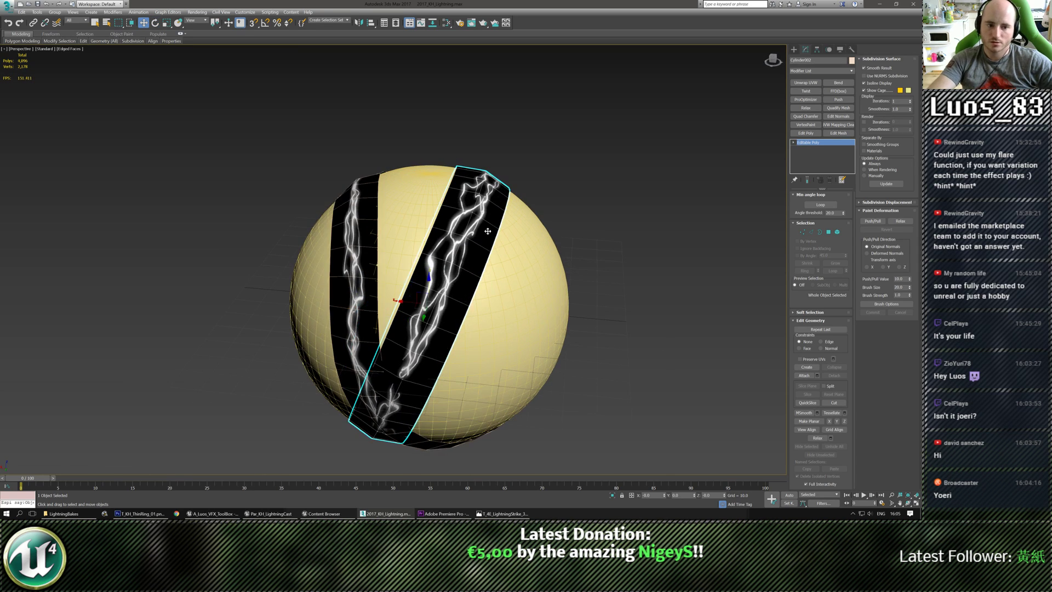
{"action": "left_click", "coordinate": [803, 83]}
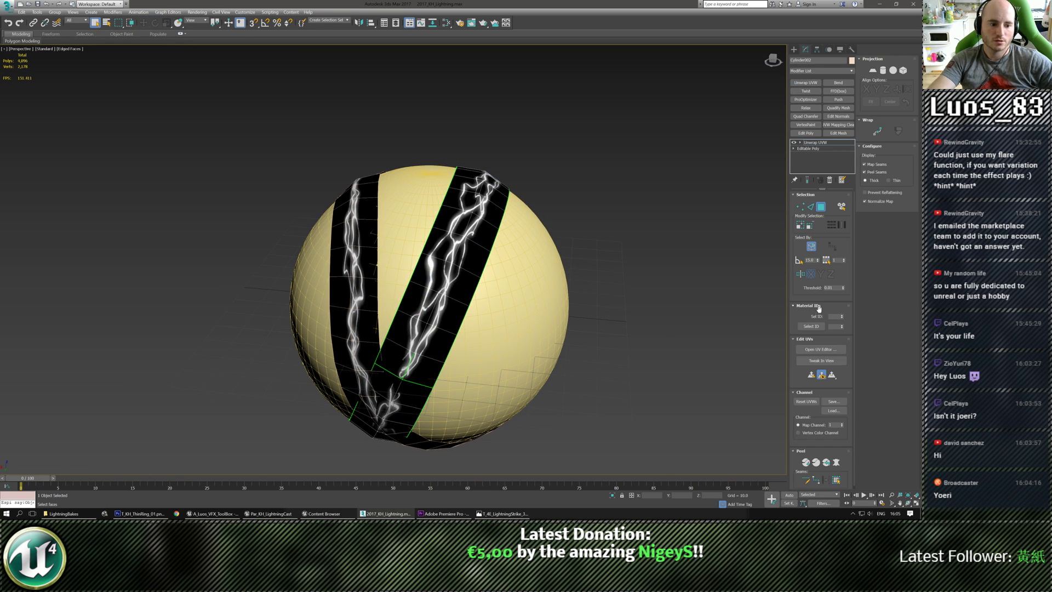
{"action": "left_click", "coordinate": [823, 351]}
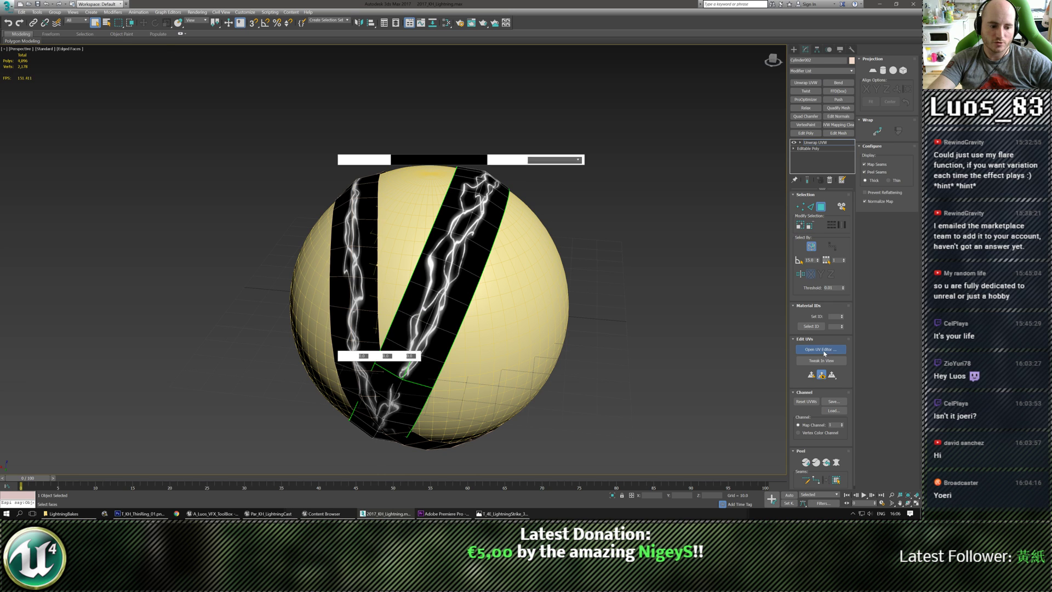
{"action": "left_click_drag", "start_coordinate": [164, 188], "coordinate": [509, 400]}
{"action": "left_click", "coordinate": [465, 43]}
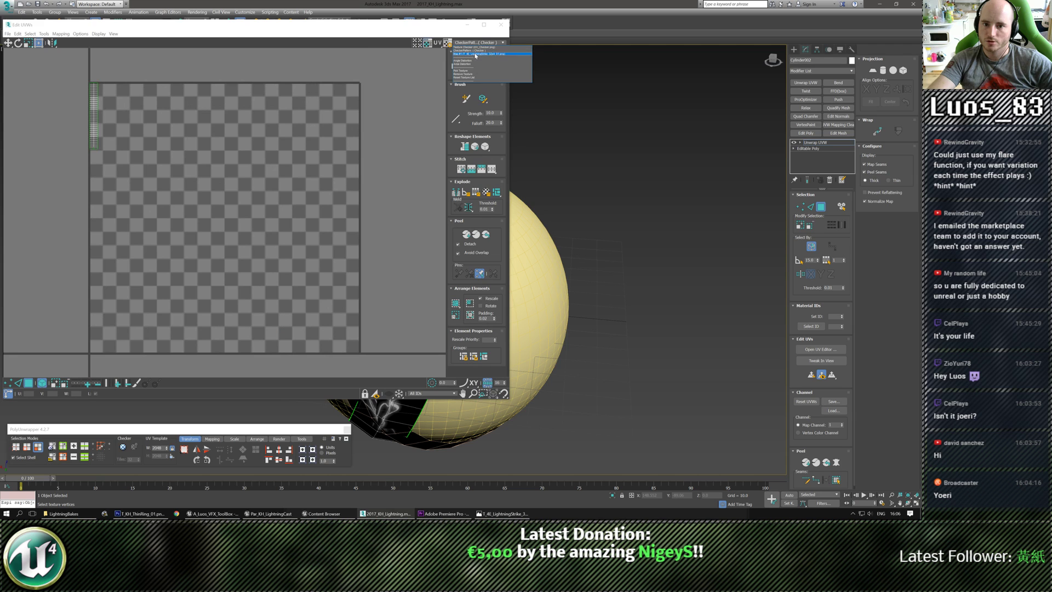
{"action": "left_click", "coordinate": [475, 55]}
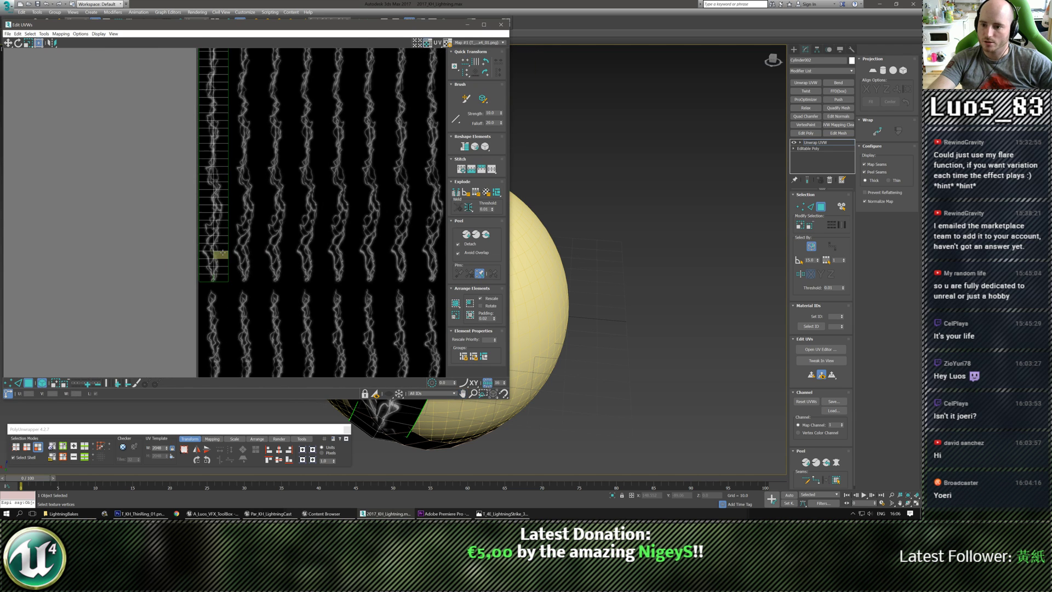
Step: Move the band's whole UV strip onto a different lightning strand near the middle of the texture sheet, then close the UV editor
{"action": "middle_click_drag", "start_coordinate": [154, 123], "coordinate": [187, 187]}
{"action": "left_click", "coordinate": [250, 211]}
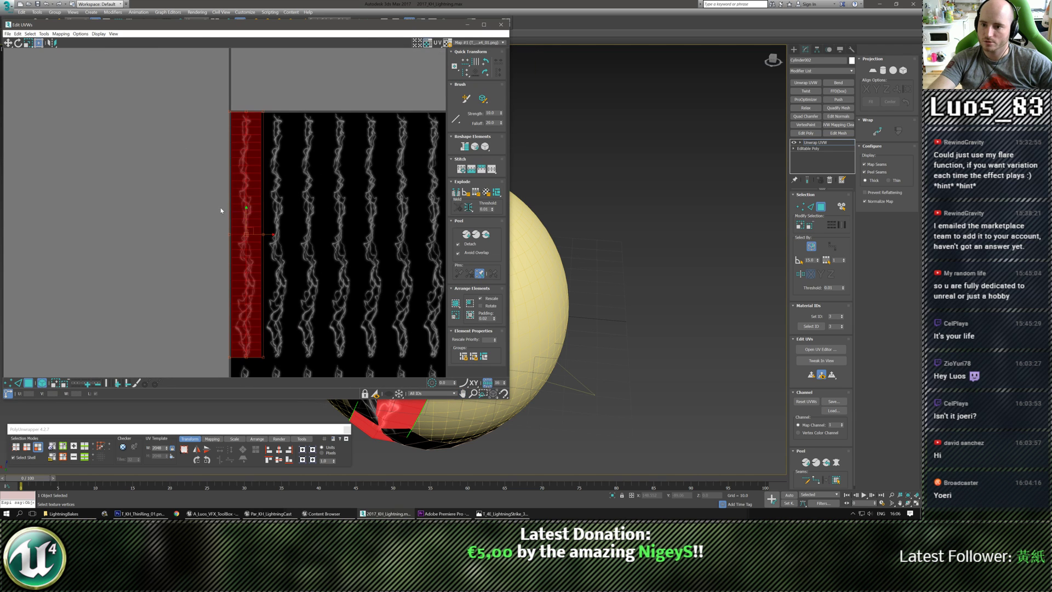
{"action": "scroll", "coordinate": [222, 214], "scroll_direction": "down", "scroll_amount": 6}
{"action": "middle_click_drag", "start_coordinate": [222, 222], "coordinate": [179, 215]}
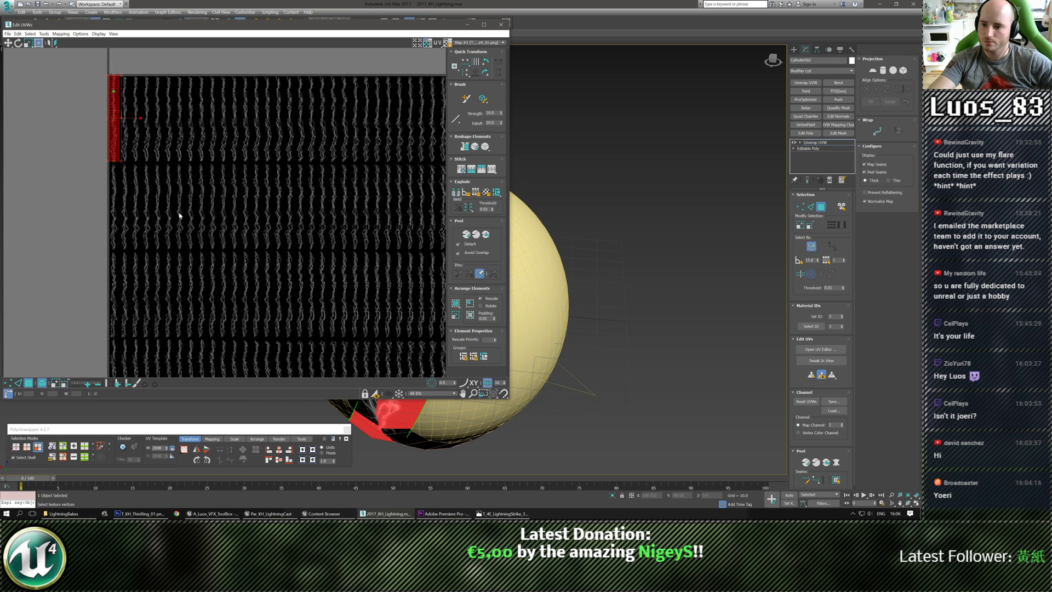
{"action": "left_click_drag", "start_coordinate": [112, 141], "coordinate": [280, 309]}
{"action": "scroll", "coordinate": [281, 274], "scroll_direction": "up", "scroll_amount": 4}
{"action": "scroll", "coordinate": [281, 274], "scroll_direction": "up", "scroll_amount": 5}
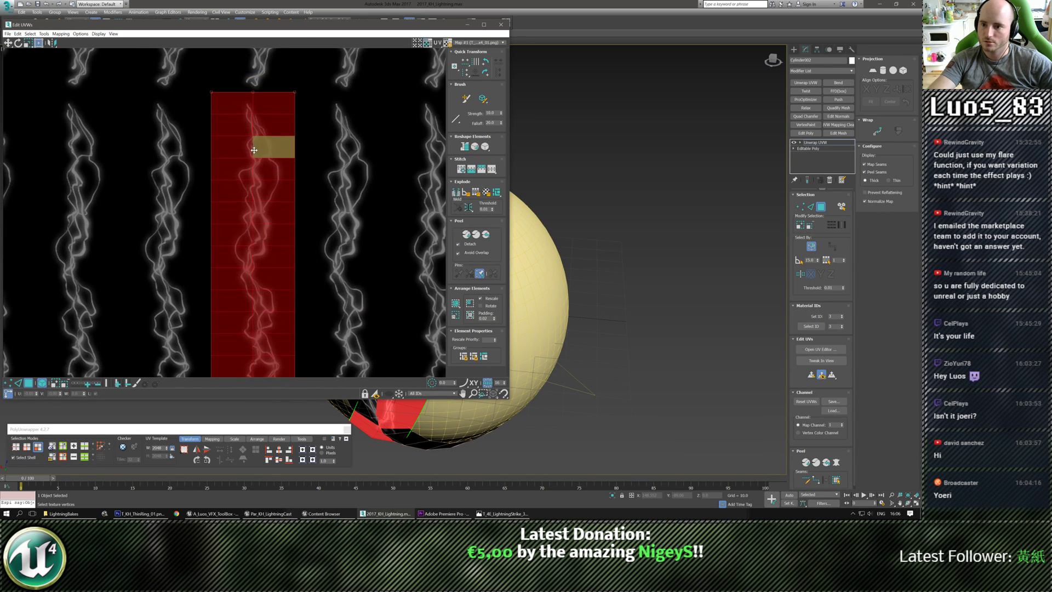
{"action": "scroll", "coordinate": [258, 241], "scroll_direction": "down", "scroll_amount": 4}
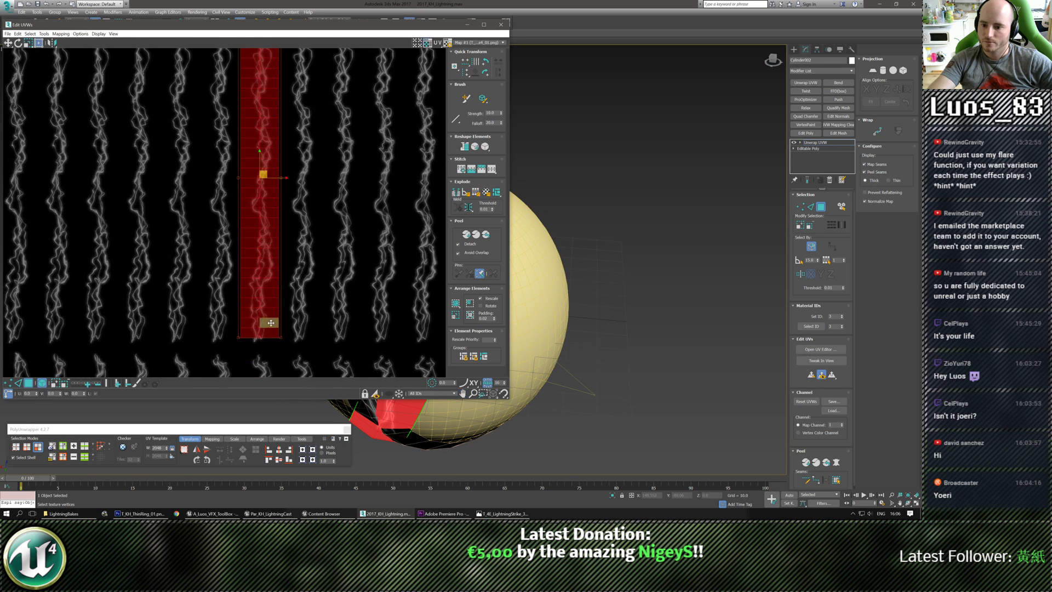
{"action": "scroll", "coordinate": [273, 334], "scroll_direction": "up", "scroll_amount": 3}
{"action": "left_click_drag", "start_coordinate": [286, 338], "coordinate": [289, 355]}
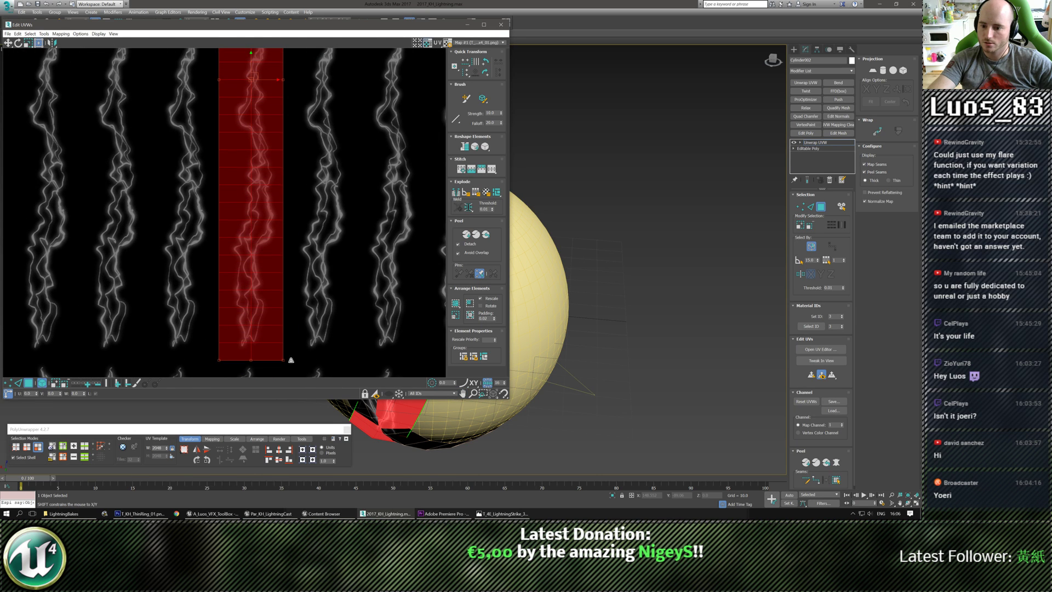
{"action": "scroll", "coordinate": [281, 263], "scroll_direction": "down", "scroll_amount": 5}
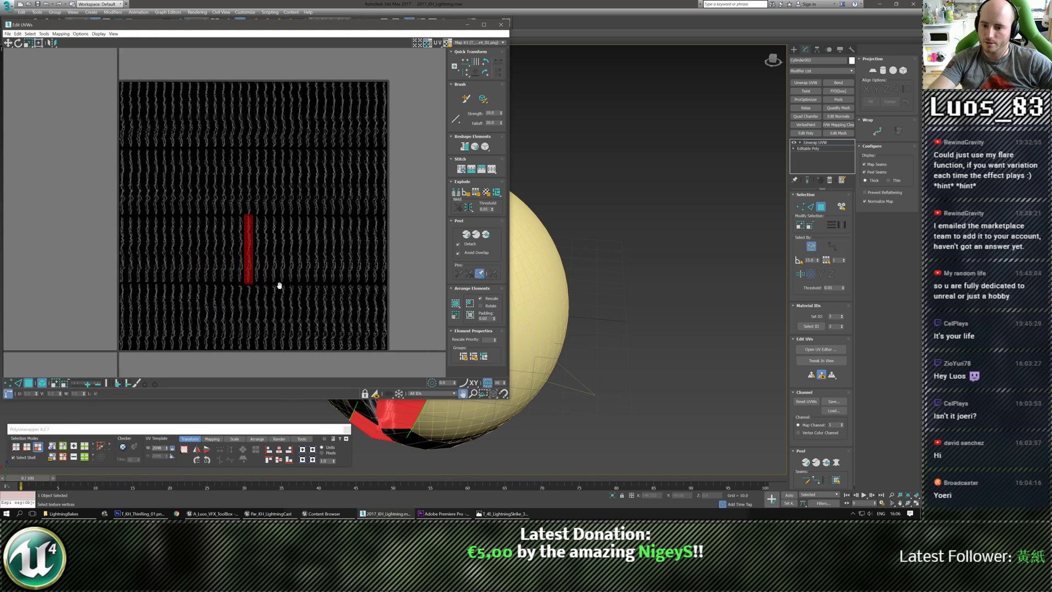
{"action": "left_click", "coordinate": [384, 224]}
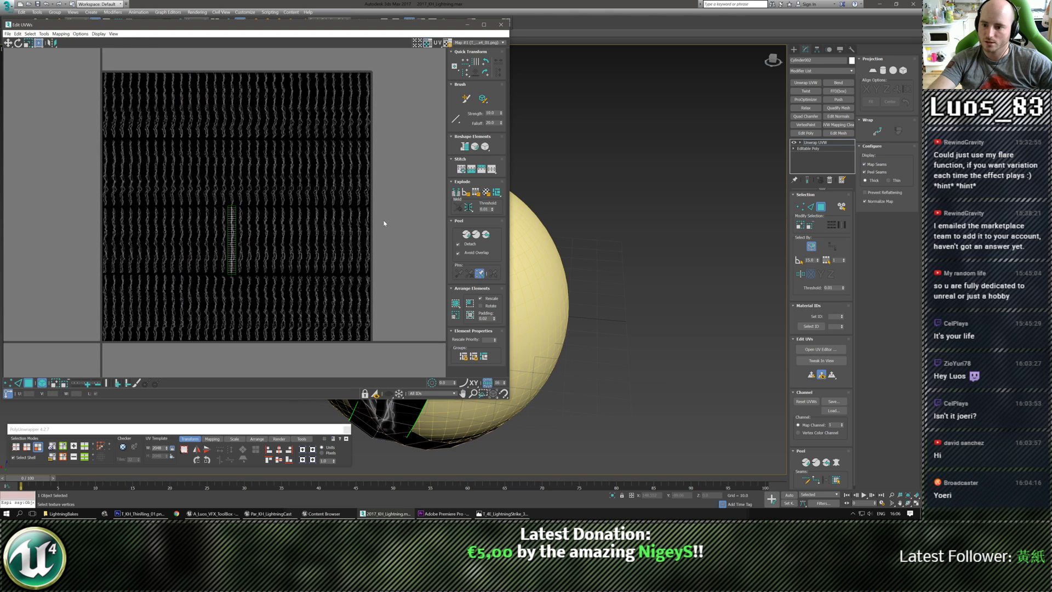
{"action": "left_click", "coordinate": [501, 24]}
Step: Place one spare copy of the tilted band beside the sphere and reselect the original band
{"action": "middle_click_drag", "start_coordinate": [378, 230], "coordinate": [398, 256], "text": "alt"}
{"action": "key", "text": "ctrl+z"}
{"action": "scroll", "coordinate": [471, 236], "scroll_direction": "down", "scroll_amount": 3}
{"action": "key", "text": "e"}
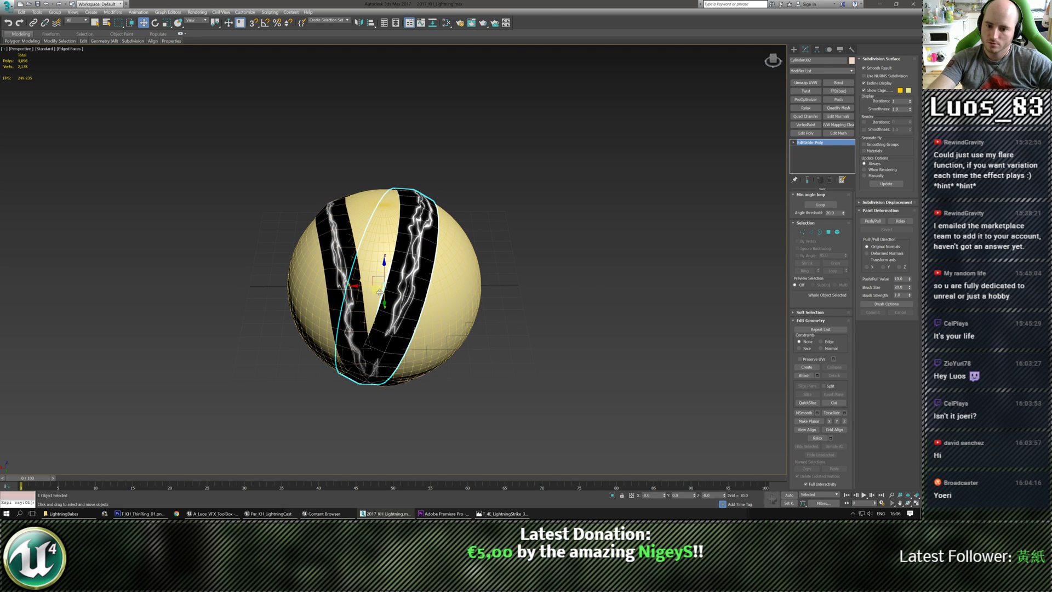
{"action": "left_click_drag", "start_coordinate": [379, 292], "coordinate": [568, 290], "text": "shift"}
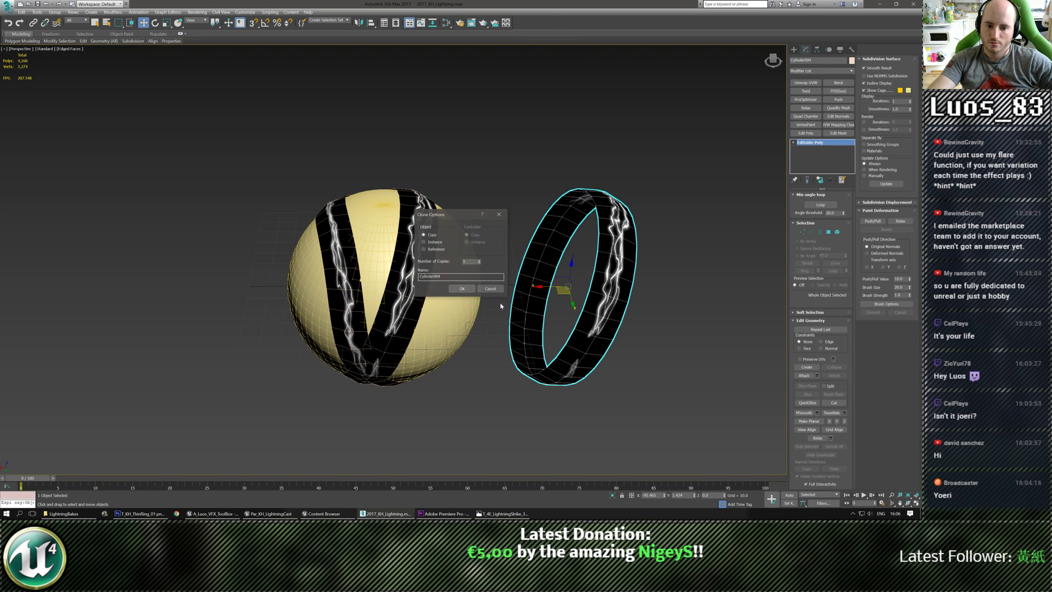
{"action": "left_click", "coordinate": [461, 289]}
{"action": "left_click", "coordinate": [420, 276]}
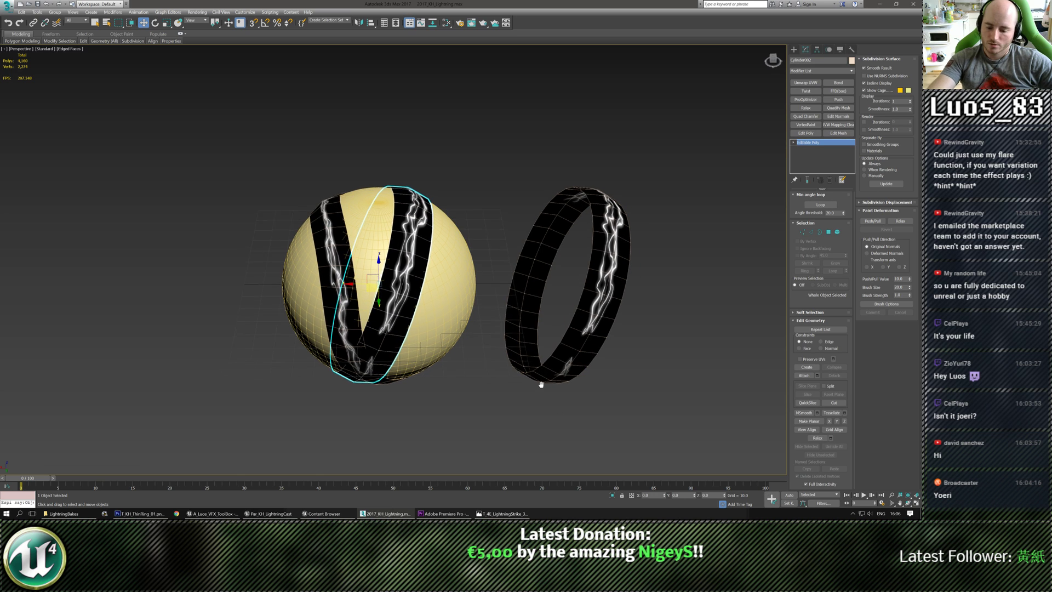
Step: Reset the original band's Y rotation to 0 so that it lies horizontally around the sphere
{"action": "middle_click_drag", "start_coordinate": [540, 383], "coordinate": [532, 382]}
{"action": "key", "text": "r"}
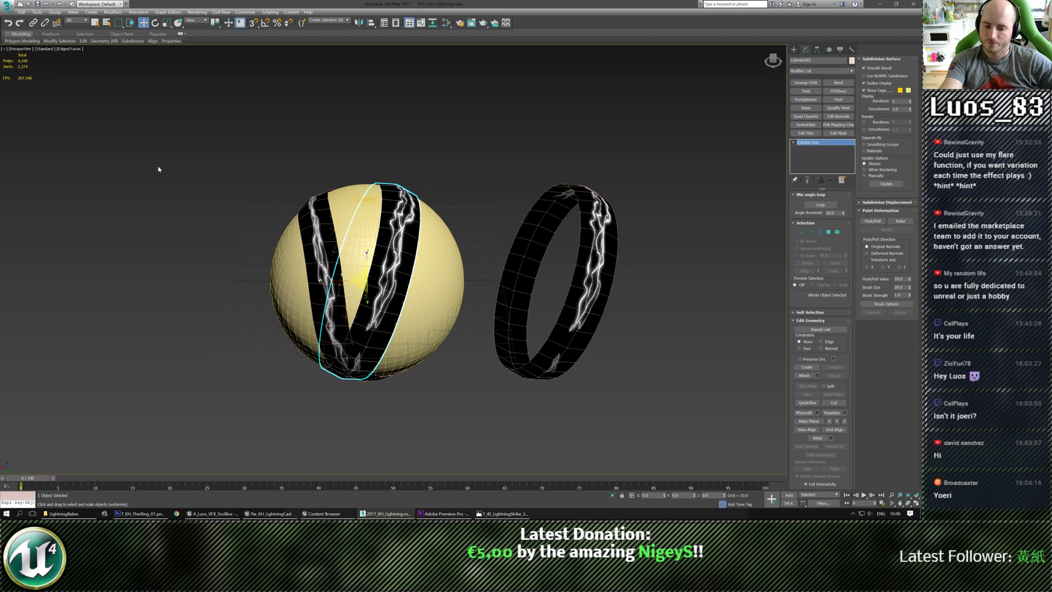
{"action": "middle_click_drag", "start_coordinate": [645, 463], "coordinate": [637, 463]}
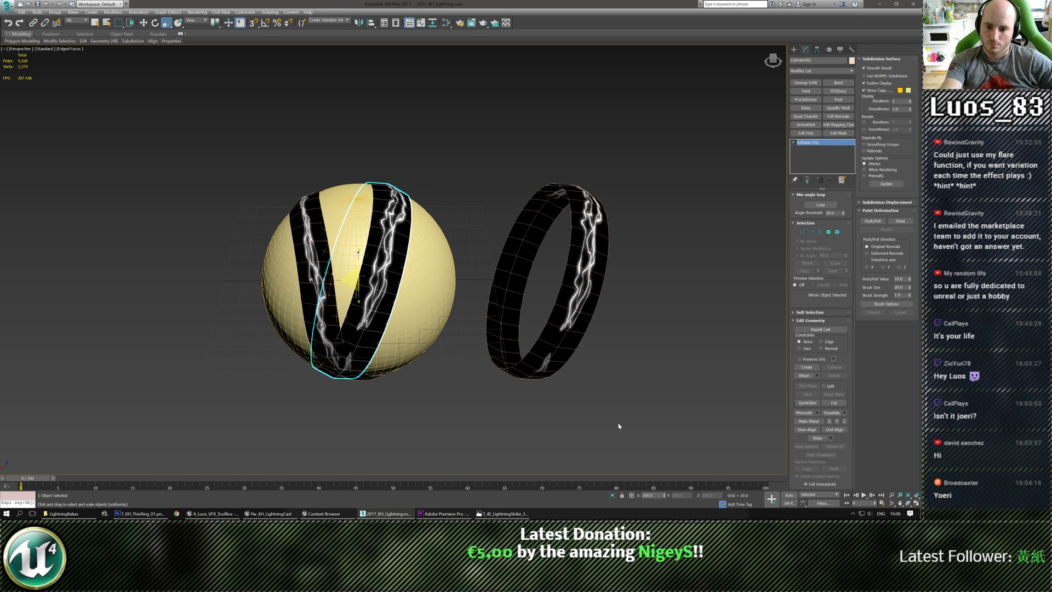
{"action": "key", "text": "t"}
{"action": "middle_click_drag", "start_coordinate": [493, 360], "coordinate": [501, 354]}
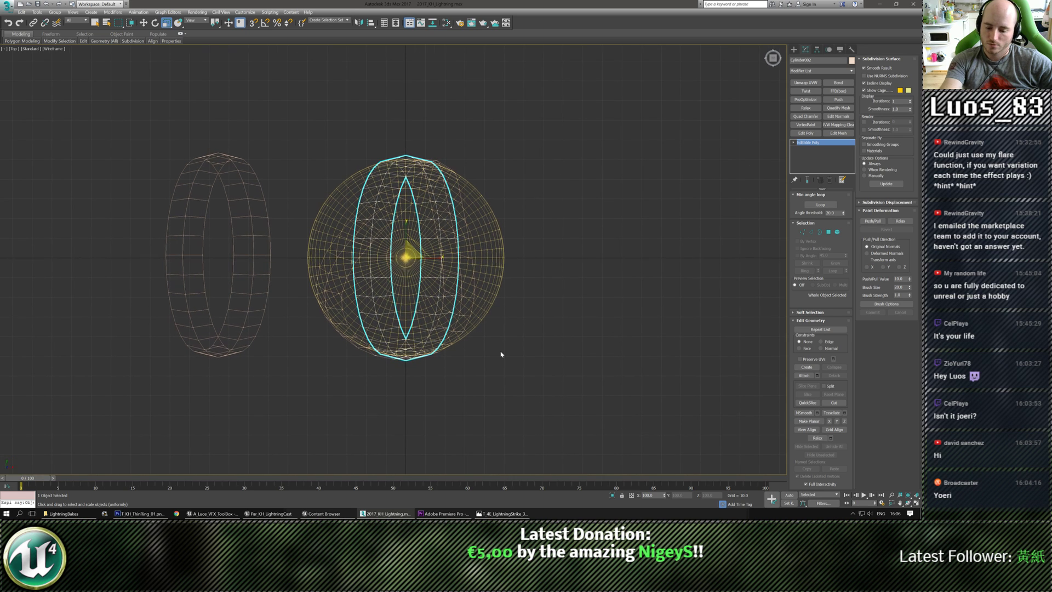
{"action": "key", "text": "p"}
{"action": "middle_click_drag", "start_coordinate": [252, 247], "coordinate": [283, 258], "text": "alt"}
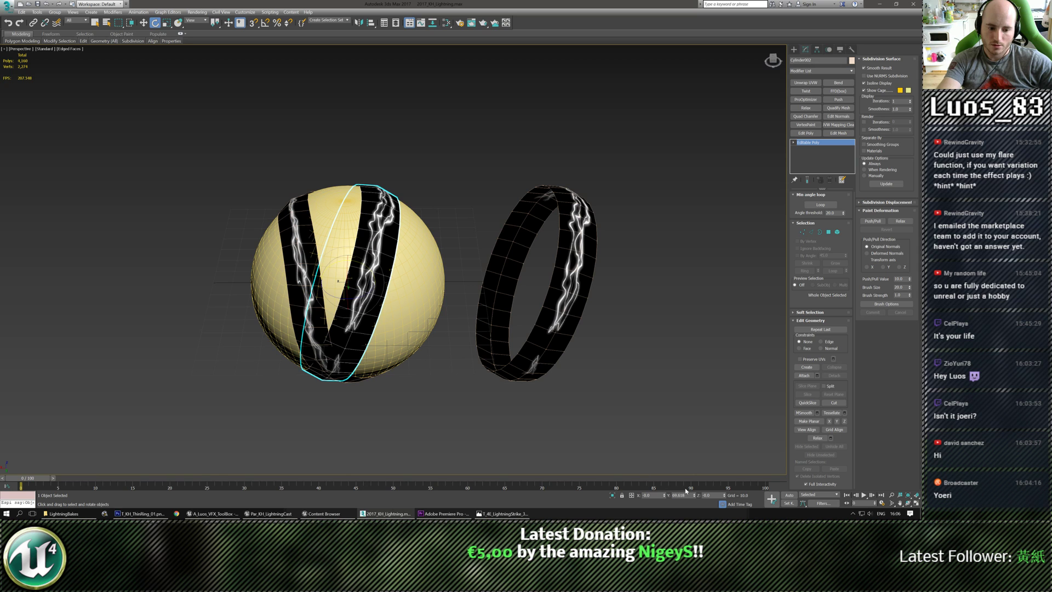
{"action": "right_click", "coordinate": [694, 497]}
{"action": "middle_click_drag", "start_coordinate": [476, 438], "coordinate": [476, 368], "text": "alt"}
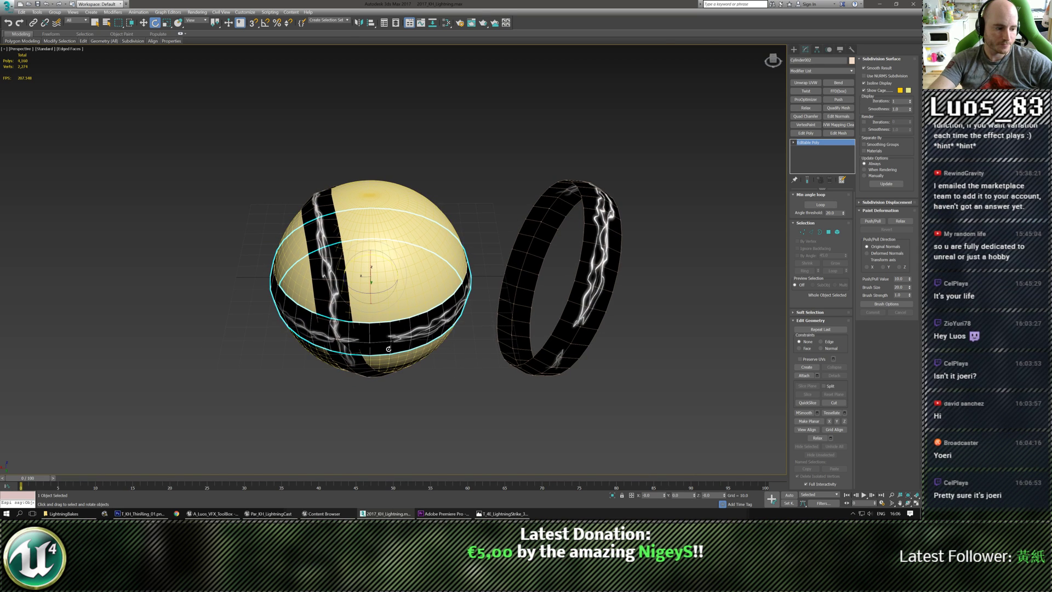
{"action": "scroll", "coordinate": [388, 348], "scroll_direction": "up", "scroll_amount": 3}
{"action": "middle_click_drag", "start_coordinate": [389, 349], "coordinate": [323, 306], "text": "alt"}
{"action": "key", "text": "w"}
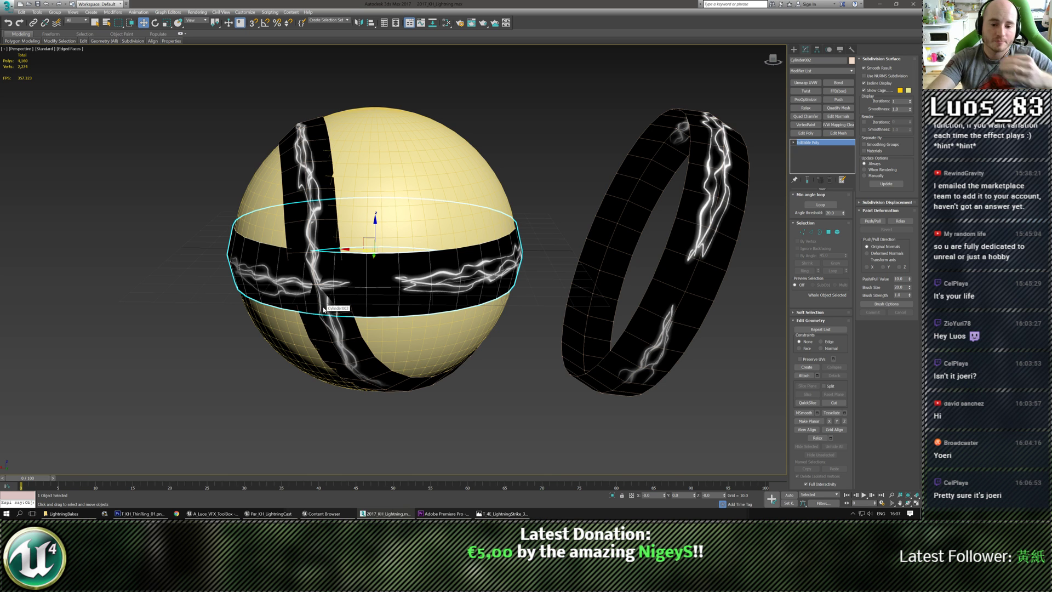
Step: Make a copy of the horizontal band rotated about 90 degrees so that it crosses the original around the sphere
{"action": "middle_click_drag", "start_coordinate": [324, 309], "coordinate": [389, 298], "text": "alt"}
{"action": "key", "text": "e"}
{"action": "left_click_drag", "start_coordinate": [385, 258], "coordinate": [393, 206], "text": "shift"}
{"action": "left_click", "coordinate": [465, 289]}
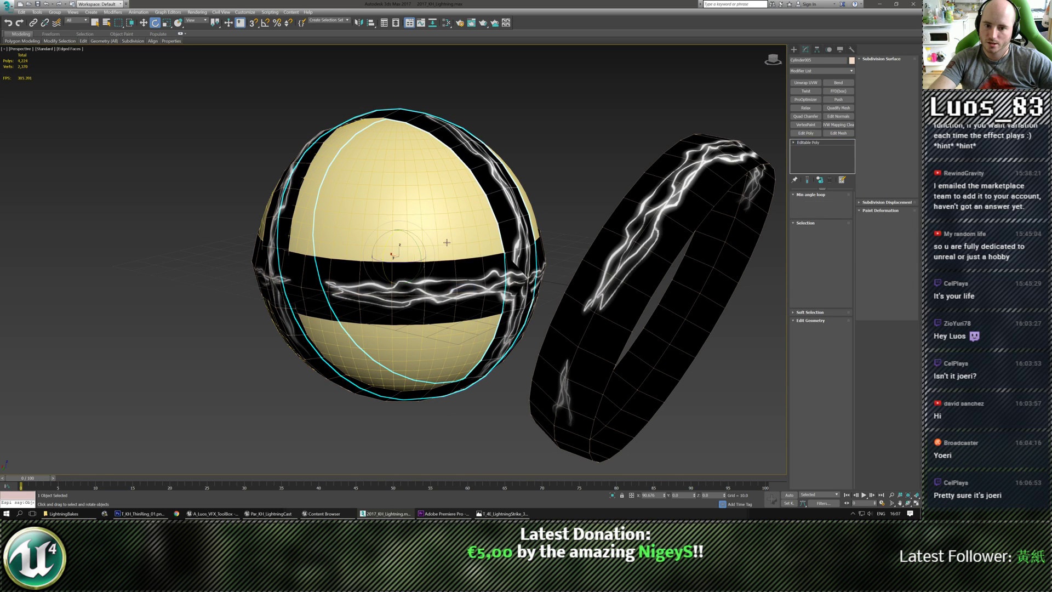
{"action": "mouse_move", "coordinate": [438, 241]}
{"action": "middle_mouse_down", "text": "alt"}
{"action": "mouse_move", "coordinate": [424, 209]}
{"action": "mouse_move", "coordinate": [460, 237]}
{"action": "middle_mouse_up", "text": "alt"}
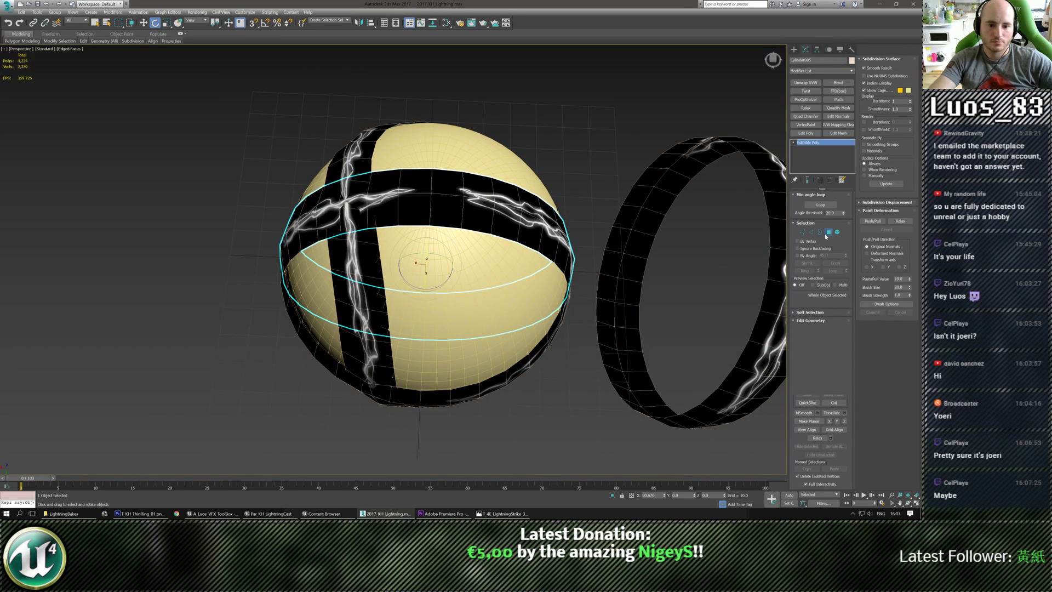
Step: Select the polygons along one half of the new rotated band and delete them
{"action": "left_click", "coordinate": [828, 232]}
{"action": "scroll", "coordinate": [431, 218], "scroll_direction": "down", "scroll_amount": 5}
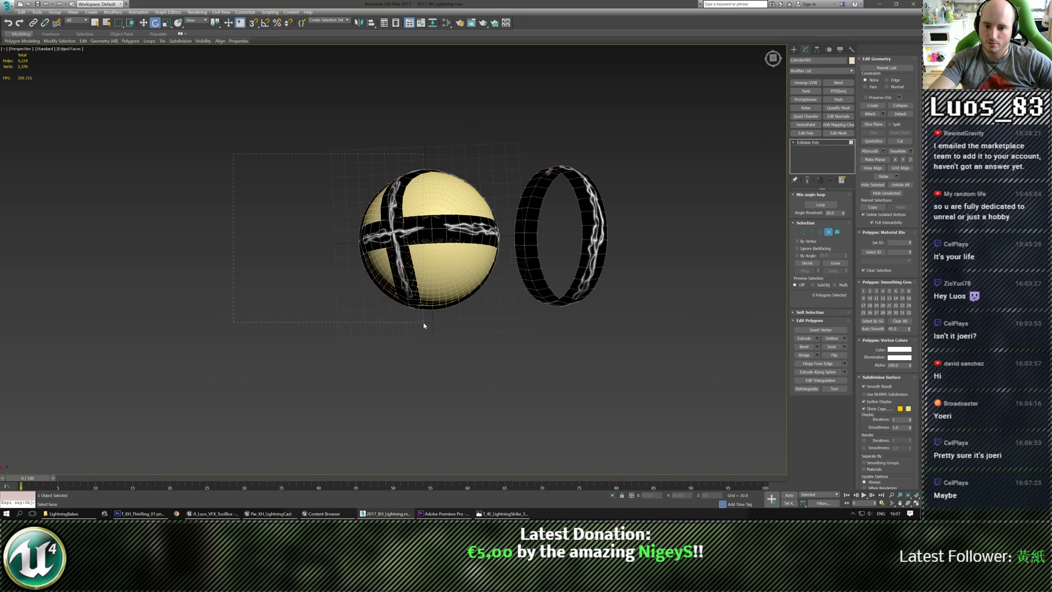
{"action": "left_click_drag", "start_coordinate": [424, 325], "coordinate": [423, 325]}
{"action": "middle_click_drag", "start_coordinate": [423, 325], "coordinate": [413, 369], "text": "alt"}
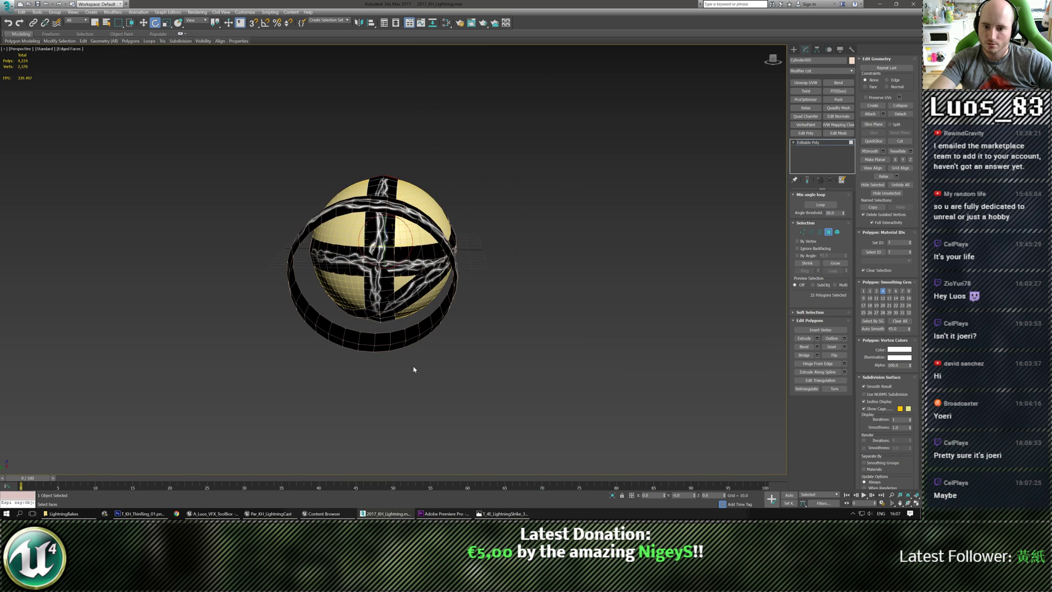
{"action": "middle_click_drag", "start_coordinate": [365, 276], "coordinate": [446, 275], "text": "alt"}
{"action": "key", "text": "Delete"}
Step: Nudge the two vertices at the lower end of the half band along X so that its end sits clear of the sphere
{"action": "scroll", "coordinate": [436, 263], "scroll_direction": "up", "scroll_amount": 3}
{"action": "middle_click_drag", "start_coordinate": [526, 248], "coordinate": [518, 399], "text": "alt"}
{"action": "scroll", "coordinate": [449, 347], "scroll_direction": "up", "scroll_amount": 2}
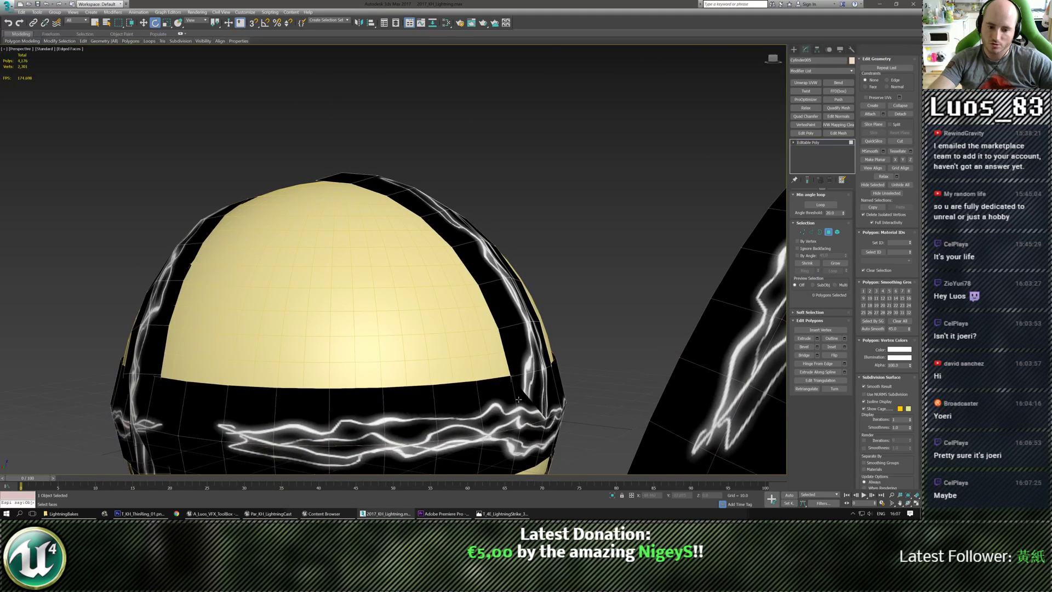
{"action": "scroll", "coordinate": [553, 399], "scroll_direction": "down", "scroll_amount": 2}
{"action": "scroll", "coordinate": [526, 392], "scroll_direction": "up", "scroll_amount": 2}
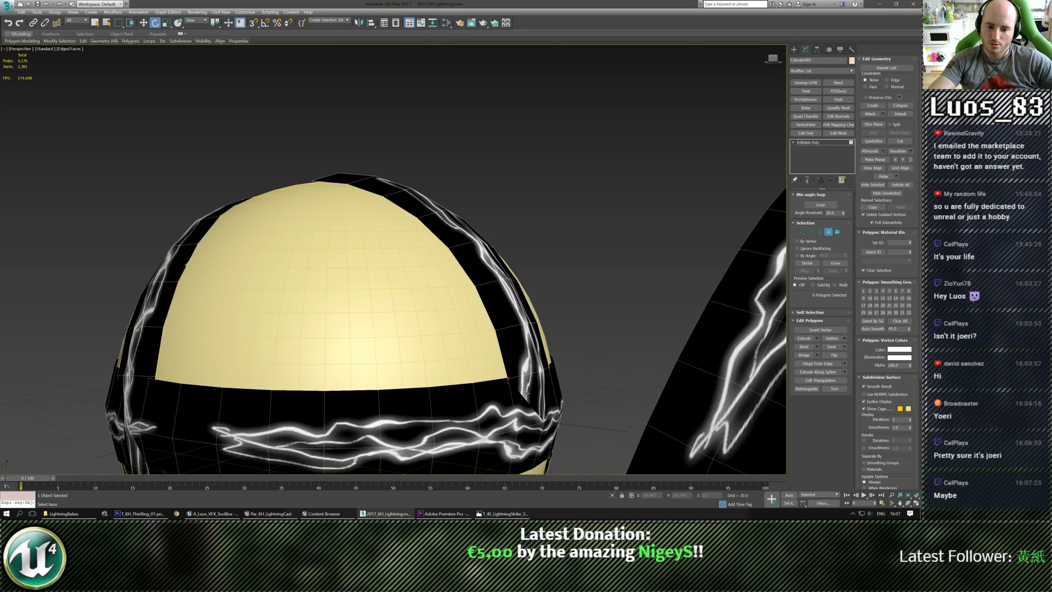
{"action": "middle_click_drag", "start_coordinate": [542, 389], "coordinate": [502, 392], "text": "alt"}
{"action": "key", "text": "p"}
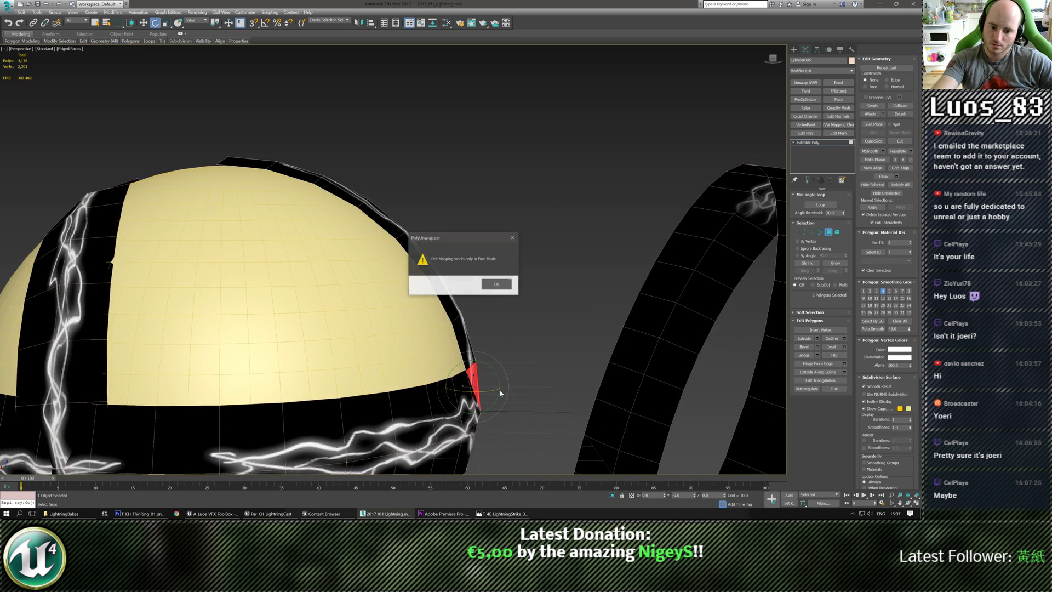
{"action": "key", "text": "Return"}
{"action": "middle_click_drag", "start_coordinate": [500, 309], "coordinate": [481, 374], "text": "alt"}
{"action": "key", "text": "w"}
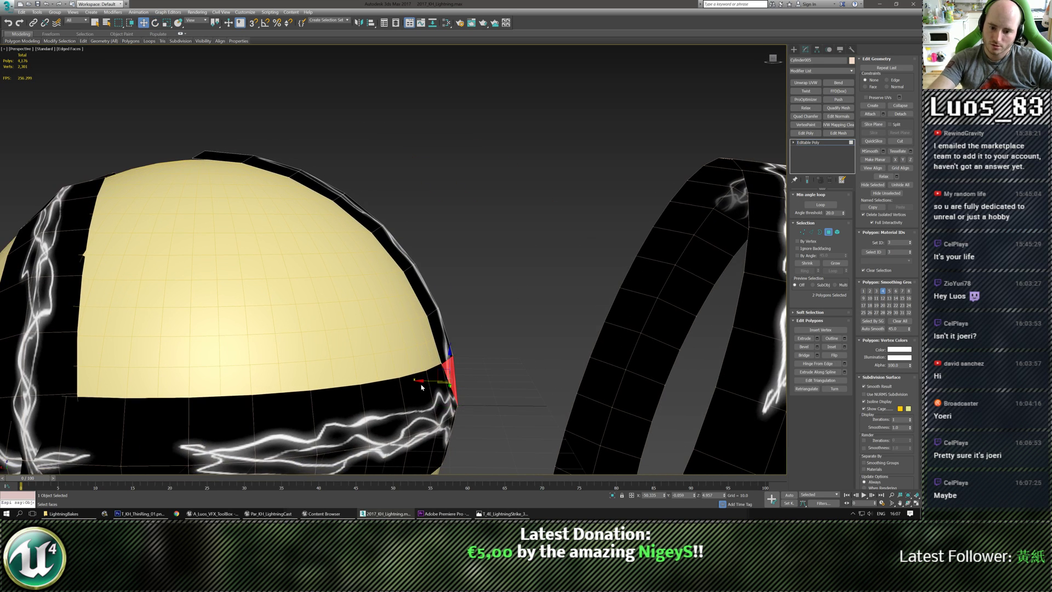
{"action": "key", "text": "1"}
{"action": "left_click_drag", "start_coordinate": [491, 337], "coordinate": [461, 361]}
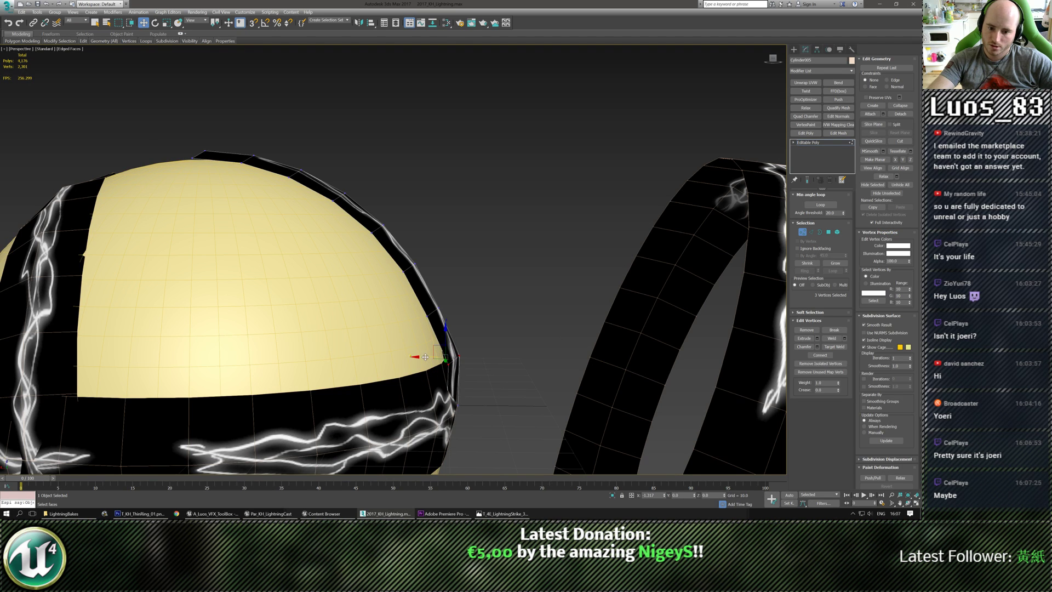
{"action": "middle_click_drag", "start_coordinate": [422, 357], "coordinate": [404, 360], "text": "alt"}
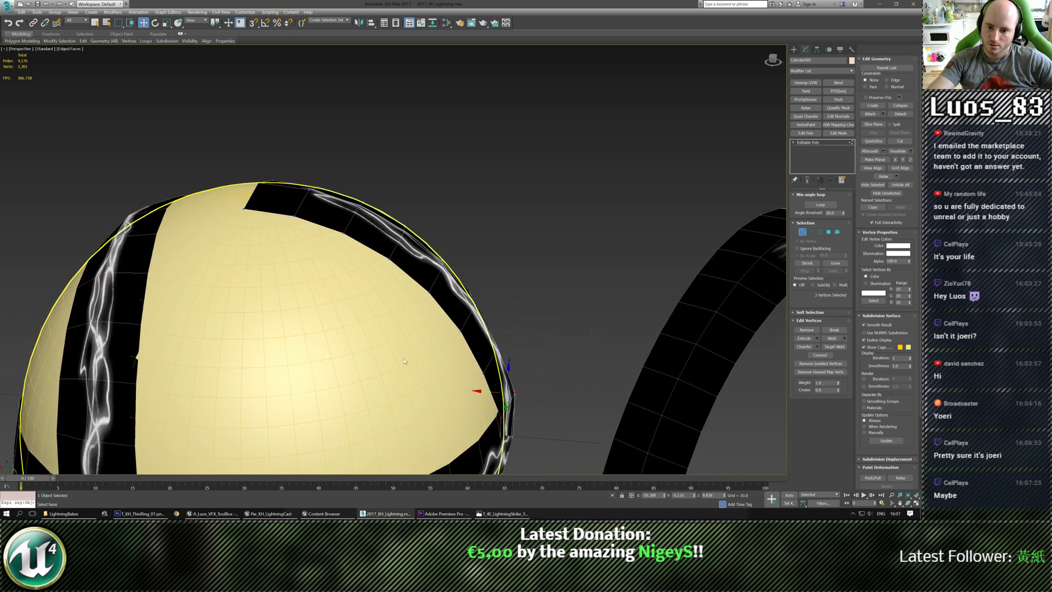
{"action": "middle_click_drag", "start_coordinate": [382, 280], "coordinate": [486, 294], "text": "alt"}
{"action": "scroll", "coordinate": [439, 328], "scroll_direction": "down", "scroll_amount": 5}
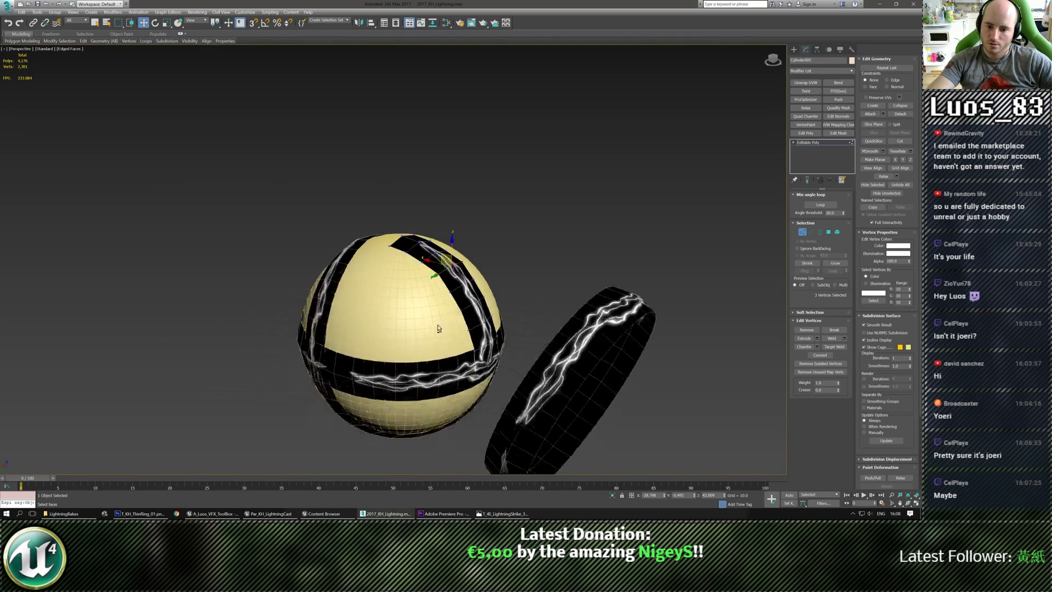
{"action": "middle_click_drag", "start_coordinate": [438, 328], "coordinate": [425, 342], "text": "alt"}
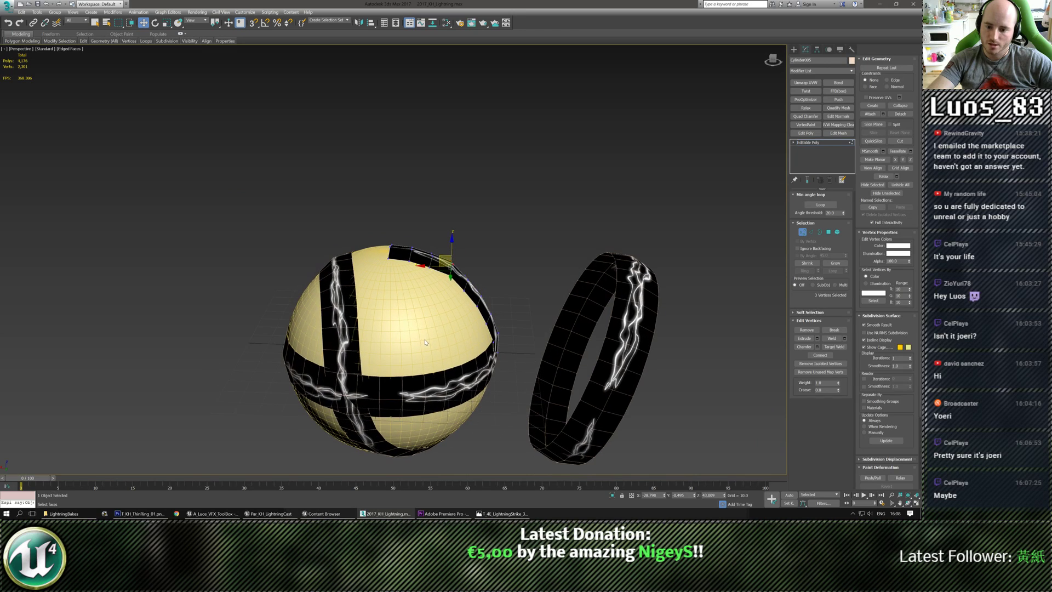
Step: Leave vertex editing and rotate the whole half band so that it runs diagonally across the upper part of the sphere
{"action": "left_click", "coordinate": [821, 142]}
{"action": "scroll", "coordinate": [383, 304], "scroll_direction": "up", "scroll_amount": 3}
{"action": "middle_click_drag", "start_coordinate": [384, 304], "coordinate": [495, 276]}
{"action": "scroll", "coordinate": [425, 251], "scroll_direction": "down", "scroll_amount": 5}
{"action": "scroll", "coordinate": [510, 262], "scroll_direction": "up", "scroll_amount": 3}
{"action": "key", "text": "e"}
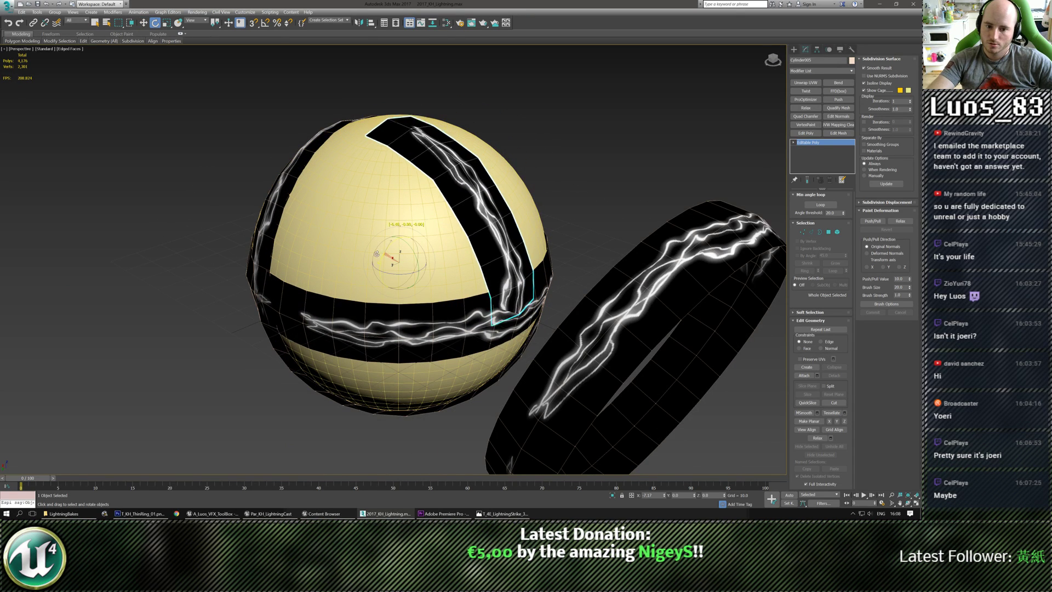
{"action": "left_click_drag", "start_coordinate": [377, 254], "coordinate": [387, 293]}
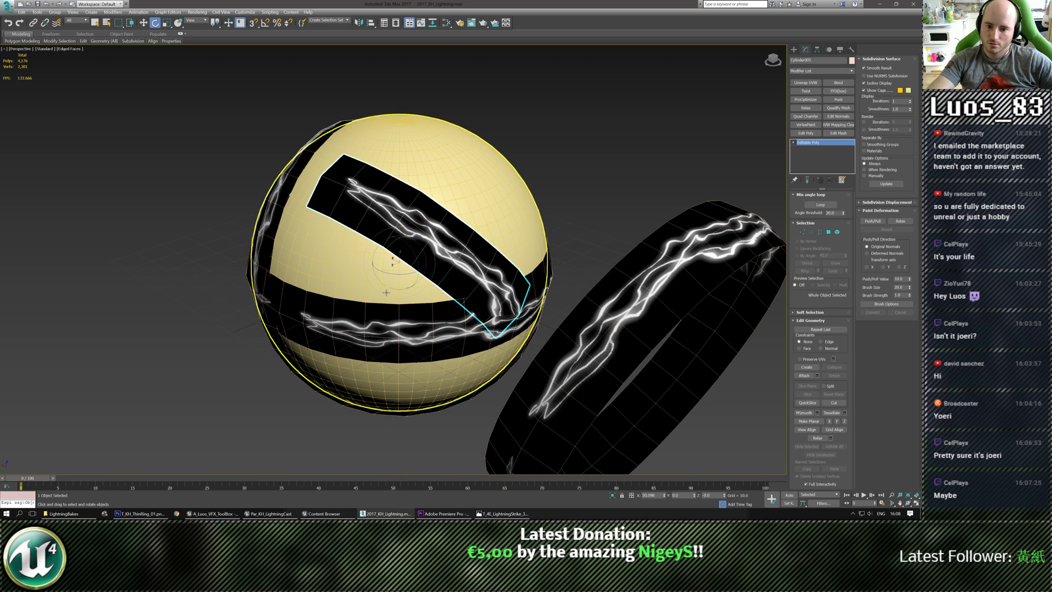
{"action": "middle_click_drag", "start_coordinate": [386, 293], "coordinate": [389, 279], "text": "alt"}
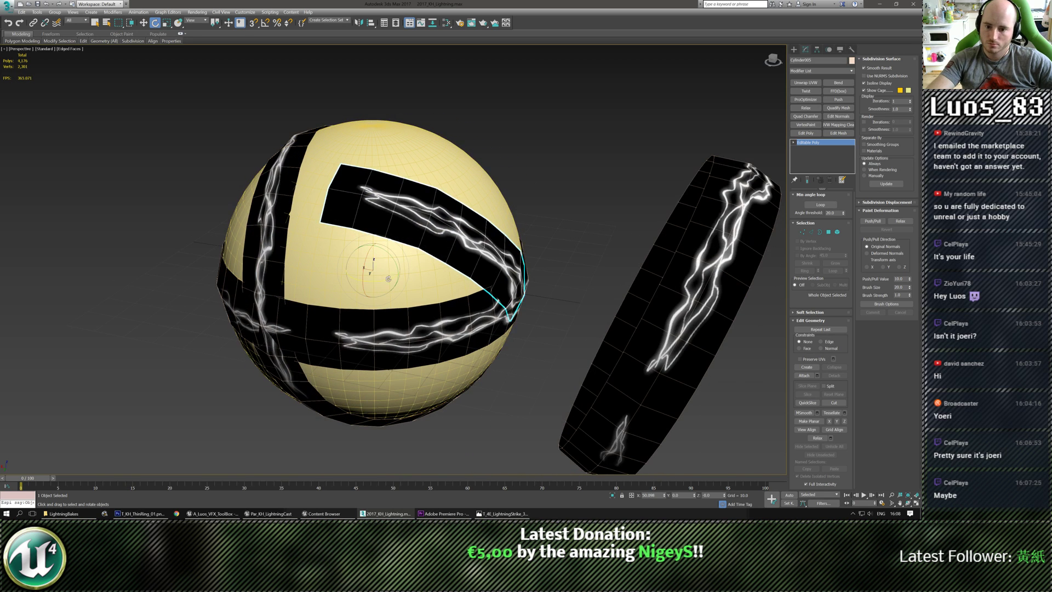
Step: Make a rotated copy of the diagonal half band on another side of the sphere and adjust the copy's tilt
{"action": "left_click_drag", "start_coordinate": [389, 278], "coordinate": [316, 295], "text": "shift"}
{"action": "key", "text": "Return"}
{"action": "middle_click_drag", "start_coordinate": [316, 294], "coordinate": [313, 224], "text": "alt"}
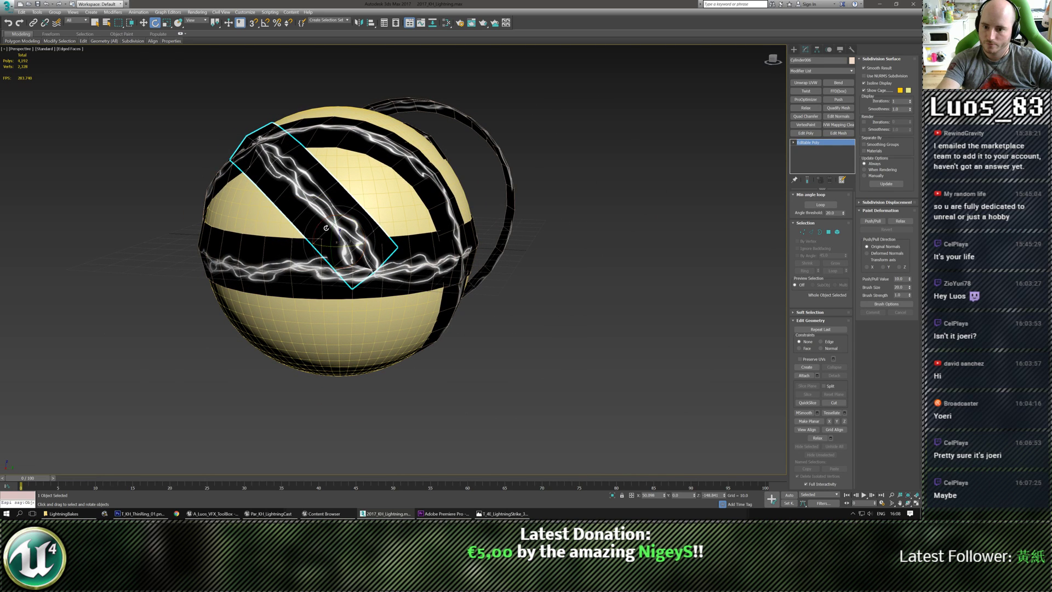
{"action": "mouse_move", "coordinate": [351, 219]}
{"action": "left_mouse_down"}
{"action": "mouse_move", "coordinate": [344, 236]}
{"action": "mouse_move", "coordinate": [351, 220]}
{"action": "left_mouse_up"}
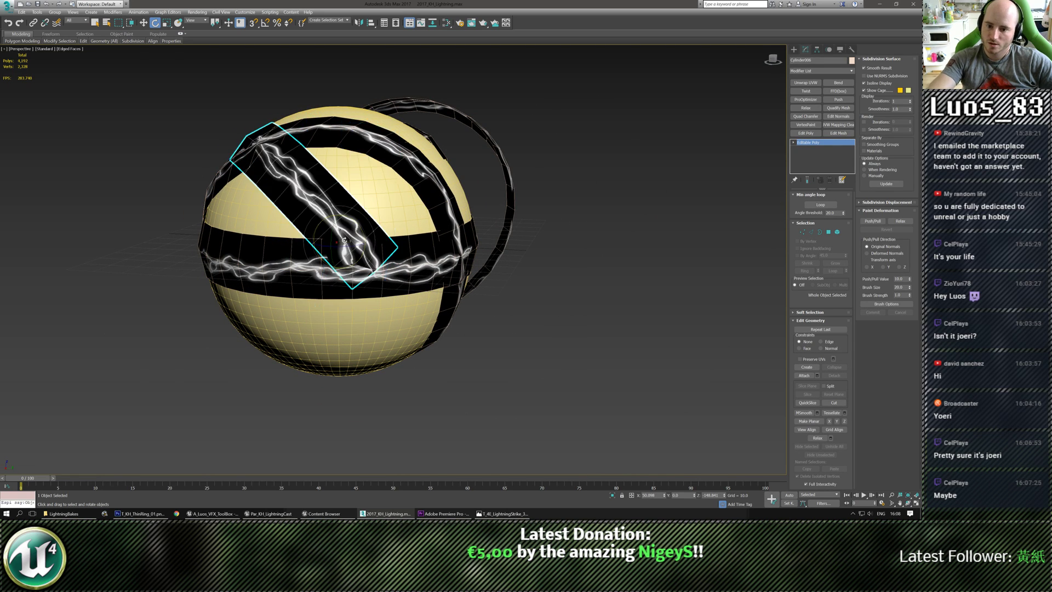
{"action": "middle_click_drag", "start_coordinate": [351, 220], "coordinate": [356, 242], "text": "alt"}
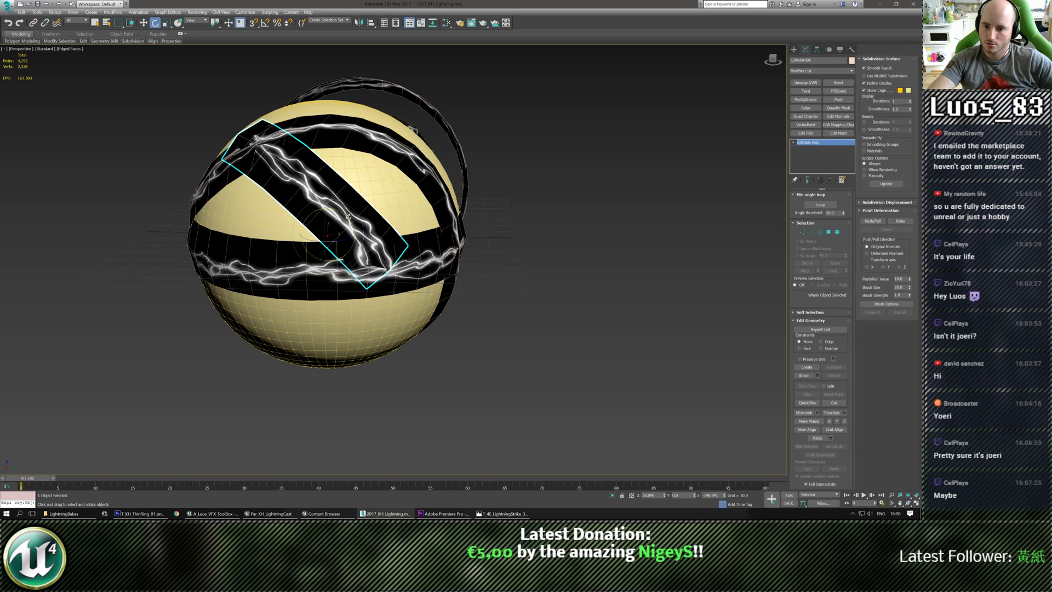
{"action": "left_click_drag", "start_coordinate": [325, 232], "coordinate": [332, 291]}
{"action": "right_click", "coordinate": [332, 291]}
{"action": "middle_click_drag", "start_coordinate": [331, 291], "coordinate": [335, 260], "text": "alt"}
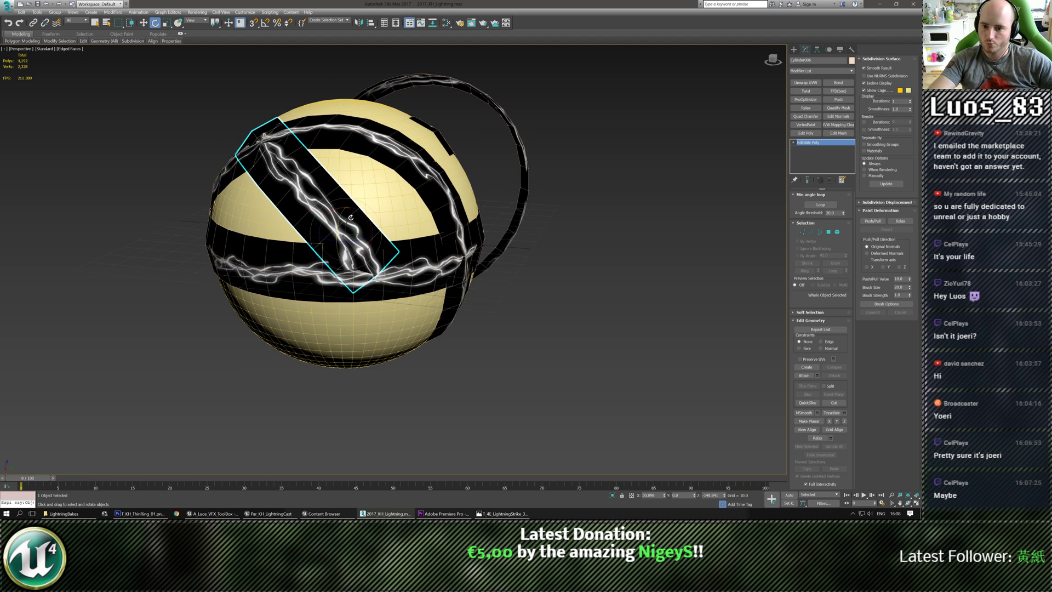
{"action": "mouse_move", "coordinate": [351, 218]}
{"action": "left_mouse_down"}
{"action": "mouse_move", "coordinate": [372, 219]}
{"action": "mouse_move", "coordinate": [354, 223]}
{"action": "left_mouse_up"}
{"action": "middle_click_drag", "start_coordinate": [354, 223], "coordinate": [391, 263], "text": "alt"}
Step: Make another rotated copy of the half band and turn it so that it runs from the horizontal band down the sphere's underside
{"action": "left_click_drag", "start_coordinate": [371, 255], "coordinate": [329, 259], "text": "shift"}
{"action": "left_click", "coordinate": [462, 289]}
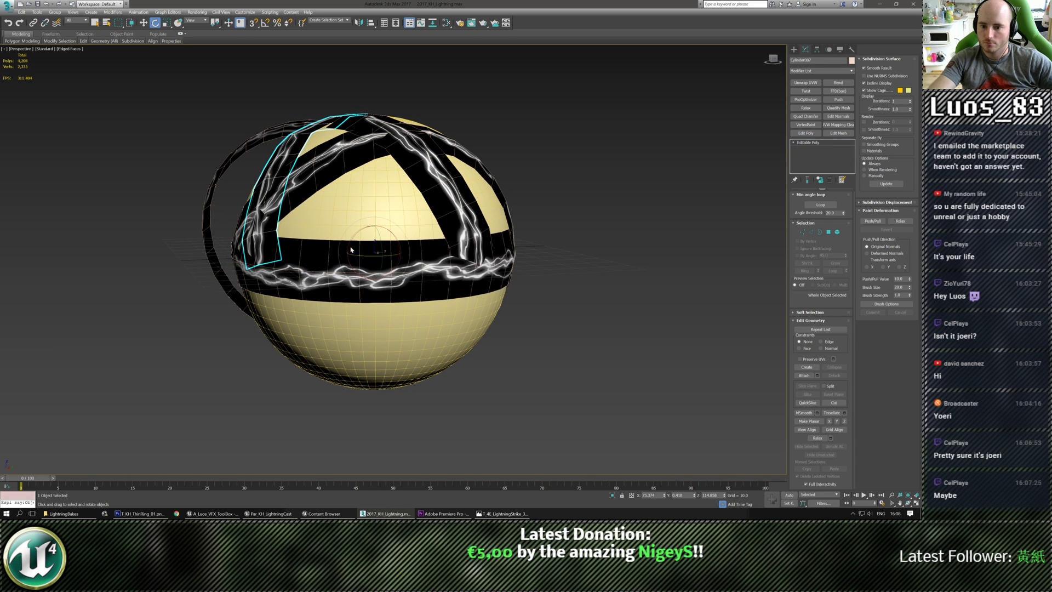
{"action": "middle_click_drag", "start_coordinate": [383, 252], "coordinate": [329, 236], "text": "alt"}
{"action": "left_click_drag", "start_coordinate": [310, 229], "coordinate": [387, 274]}
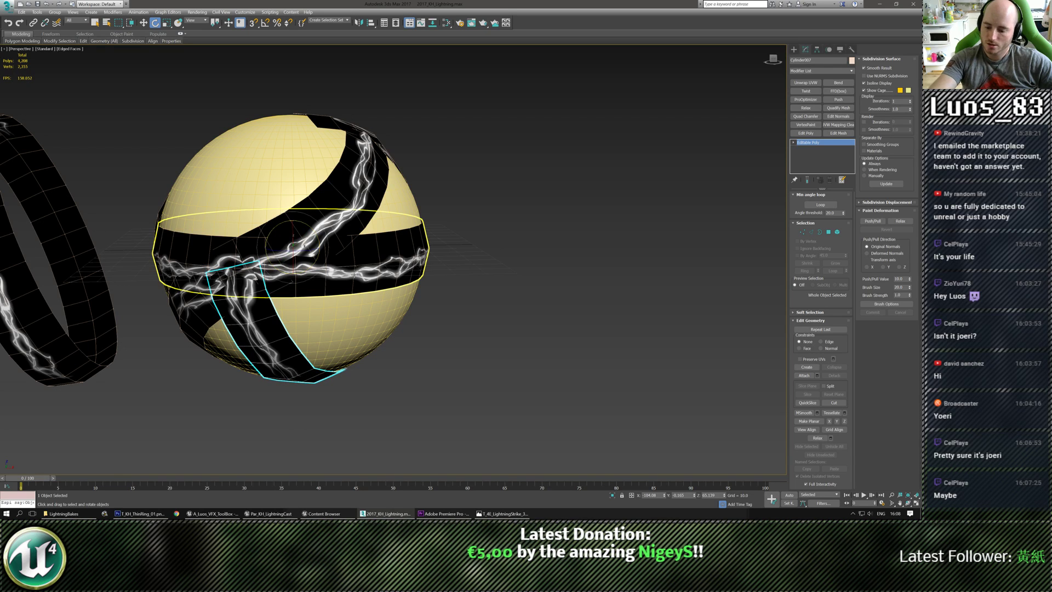
{"action": "left_click", "coordinate": [387, 272]}
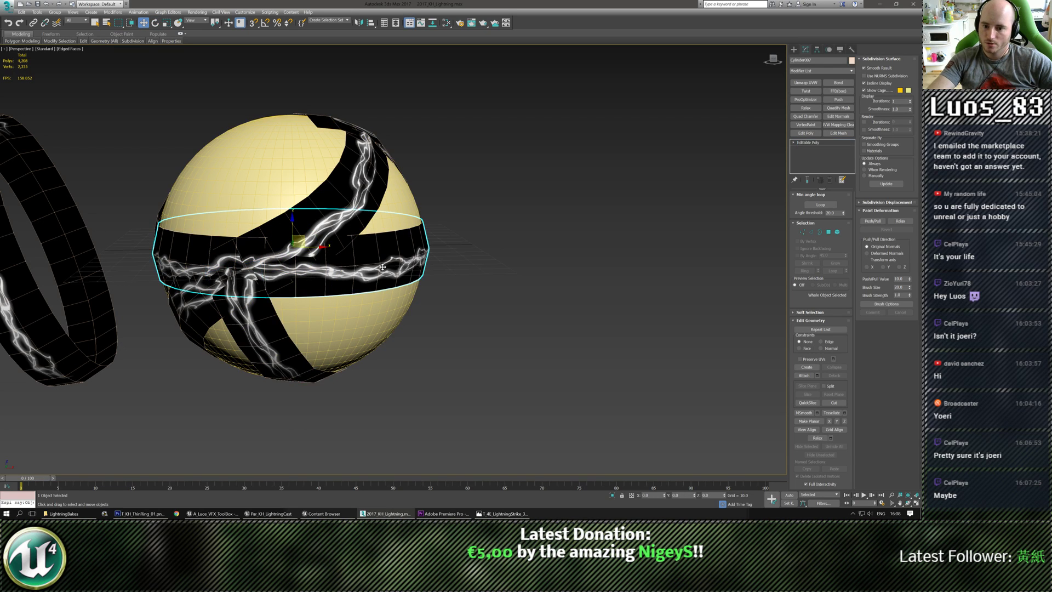
{"action": "middle_click_drag", "start_coordinate": [387, 272], "coordinate": [577, 230], "text": "alt"}
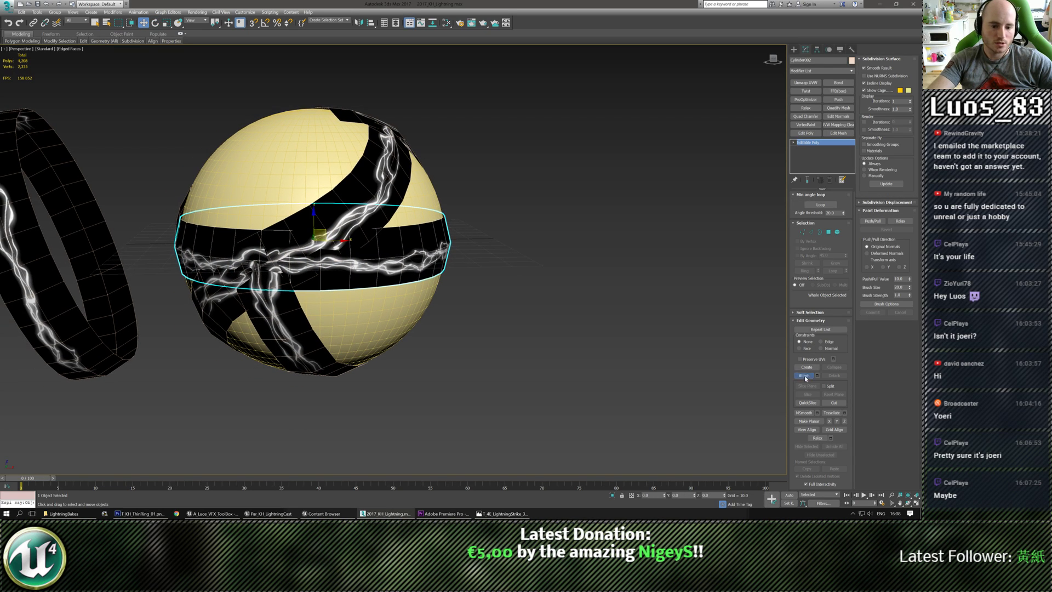
{"action": "key", "text": "w"}
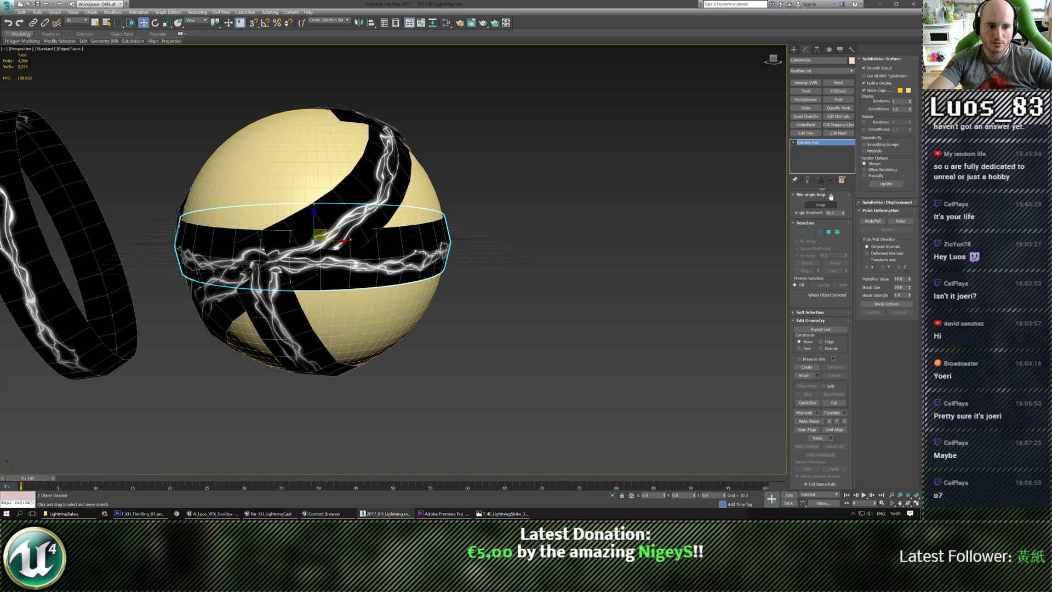
{"action": "key", "text": "ctrl+z"}
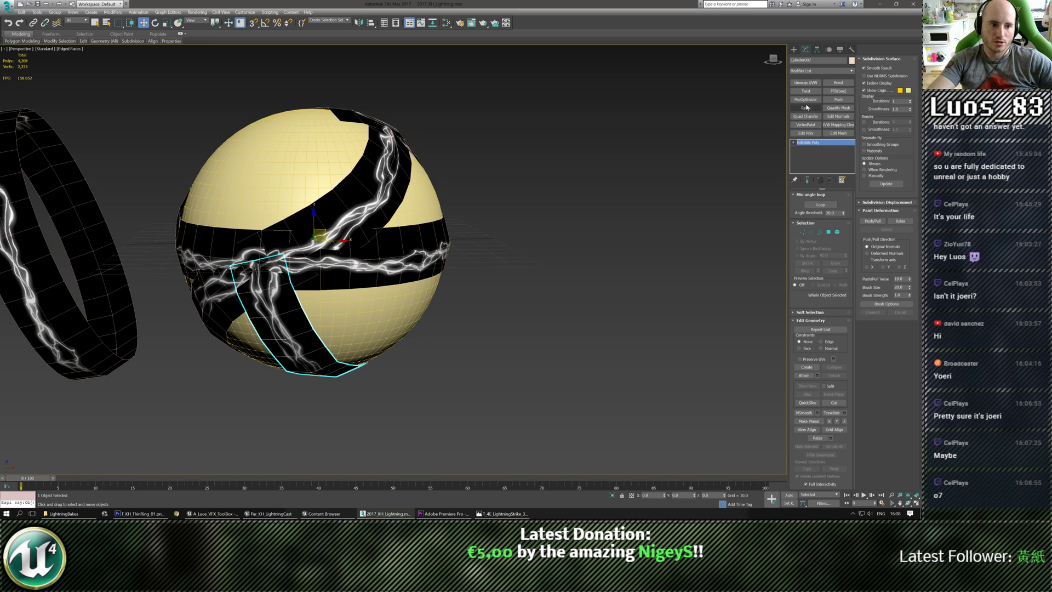
Step: Apply Unwrap UVW to the underside band, show the lightning texture in the UV editor and select the band's whole UV shell
{"action": "left_click", "coordinate": [805, 83]}
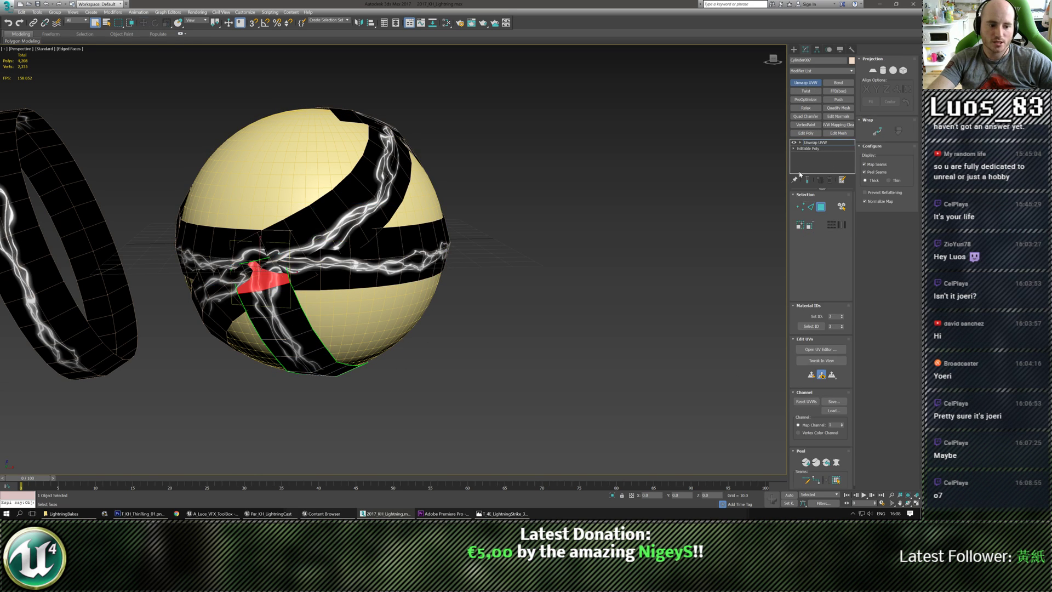
{"action": "left_click", "coordinate": [811, 349]}
{"action": "left_click", "coordinate": [493, 294]}
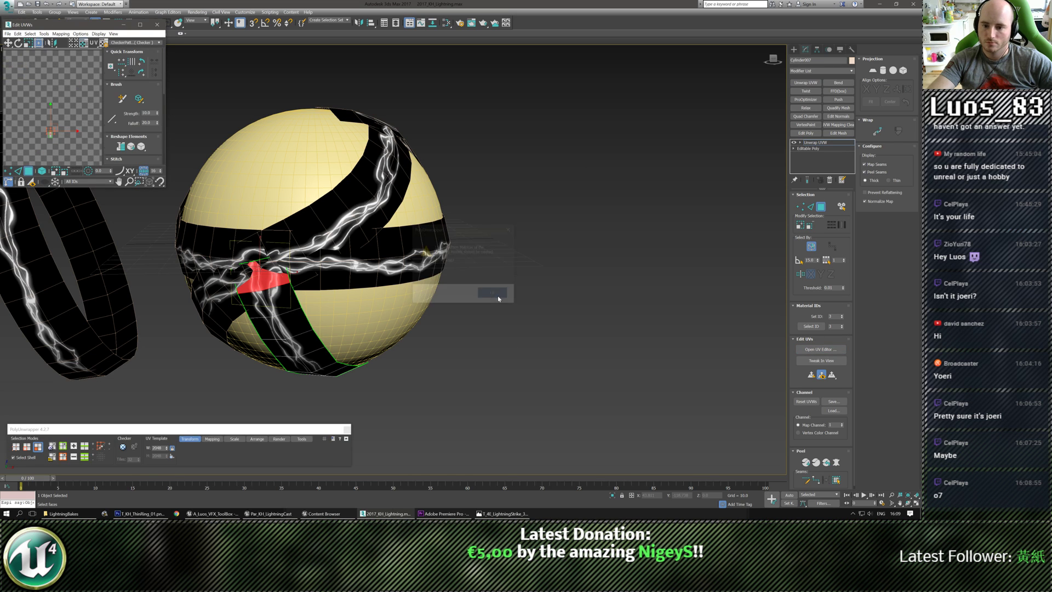
{"action": "left_click", "coordinate": [134, 42]}
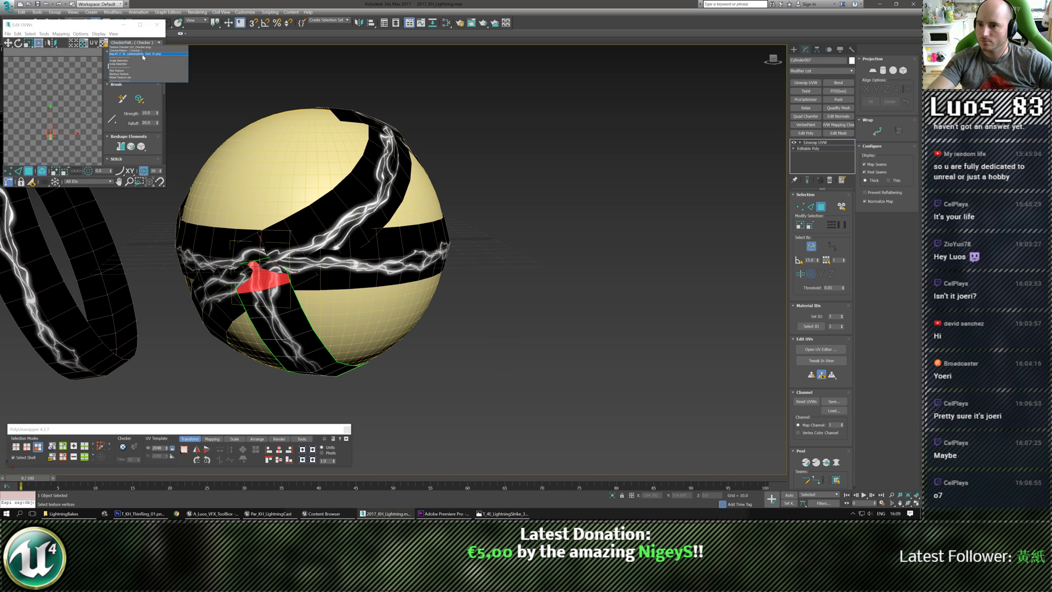
{"action": "left_click", "coordinate": [143, 54]}
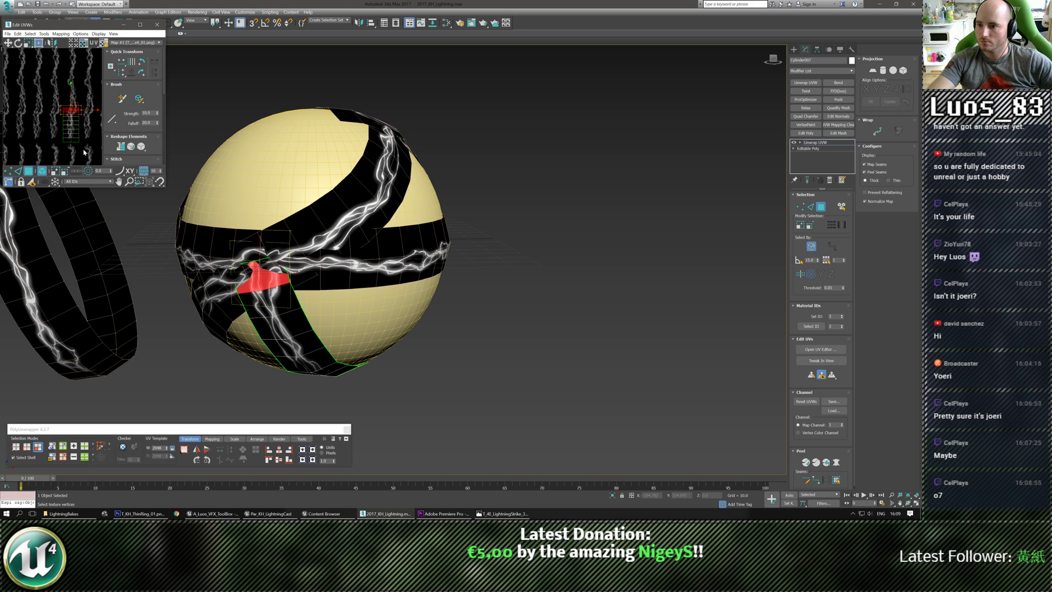
{"action": "left_click", "coordinate": [74, 135]}
Step: Move the underside band's UV shell onto a different lightning strand of the texture and collapse the band back to Editable Poly
{"action": "scroll", "coordinate": [74, 134], "scroll_direction": "up", "scroll_amount": 2}
{"action": "scroll", "coordinate": [50, 105], "scroll_direction": "down", "scroll_amount": 2}
{"action": "middle_click_drag", "start_coordinate": [54, 109], "coordinate": [55, 65]}
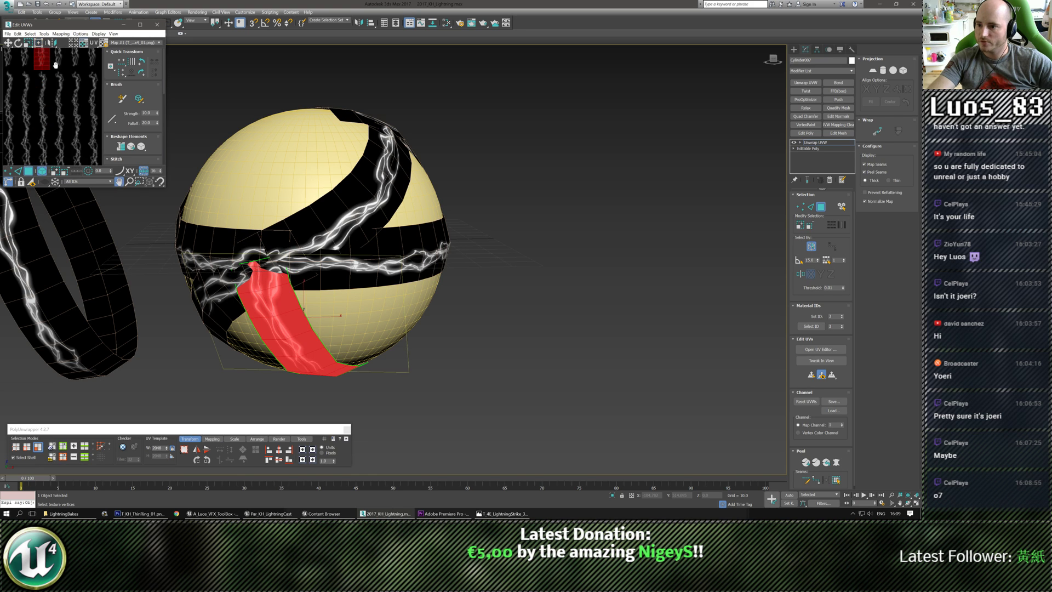
{"action": "scroll", "coordinate": [57, 68], "scroll_direction": "down", "scroll_amount": 2}
{"action": "key", "text": "w"}
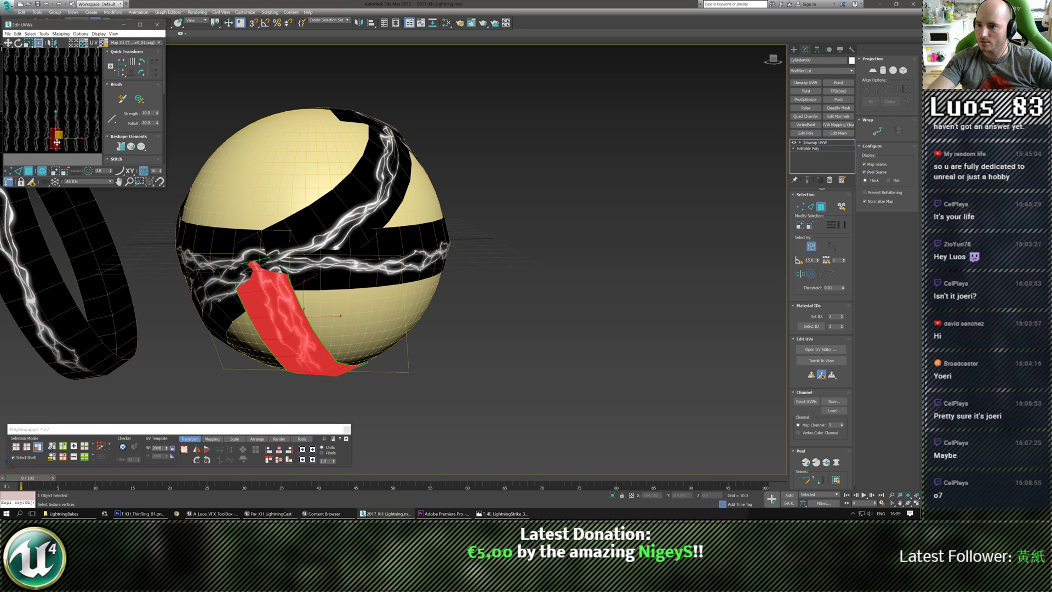
{"action": "scroll", "coordinate": [58, 67], "scroll_direction": "up", "scroll_amount": 3}
{"action": "left_click_drag", "start_coordinate": [55, 122], "coordinate": [52, 126]}
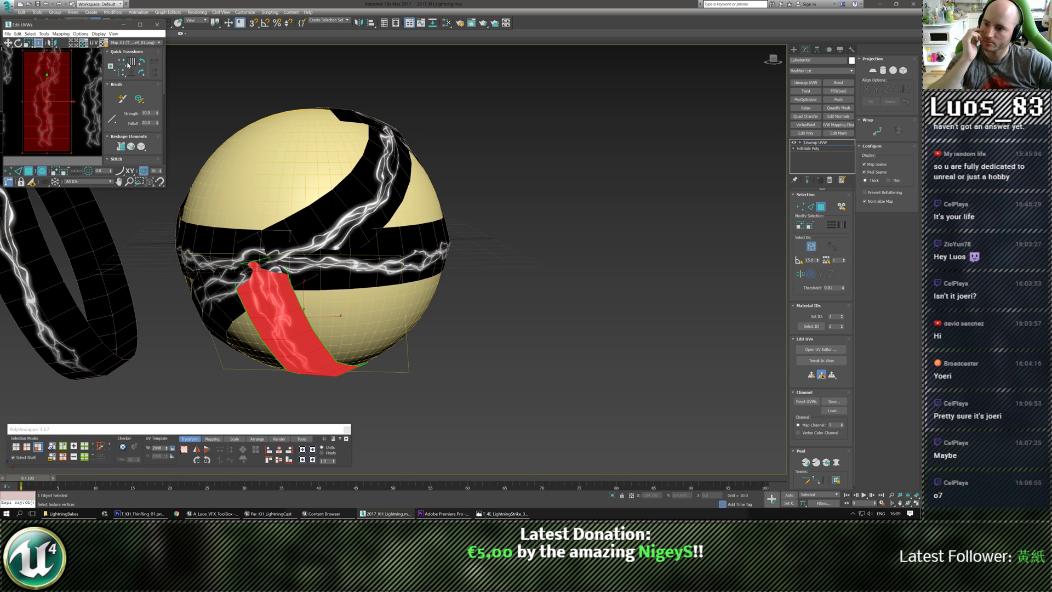
{"action": "left_click", "coordinate": [158, 25]}
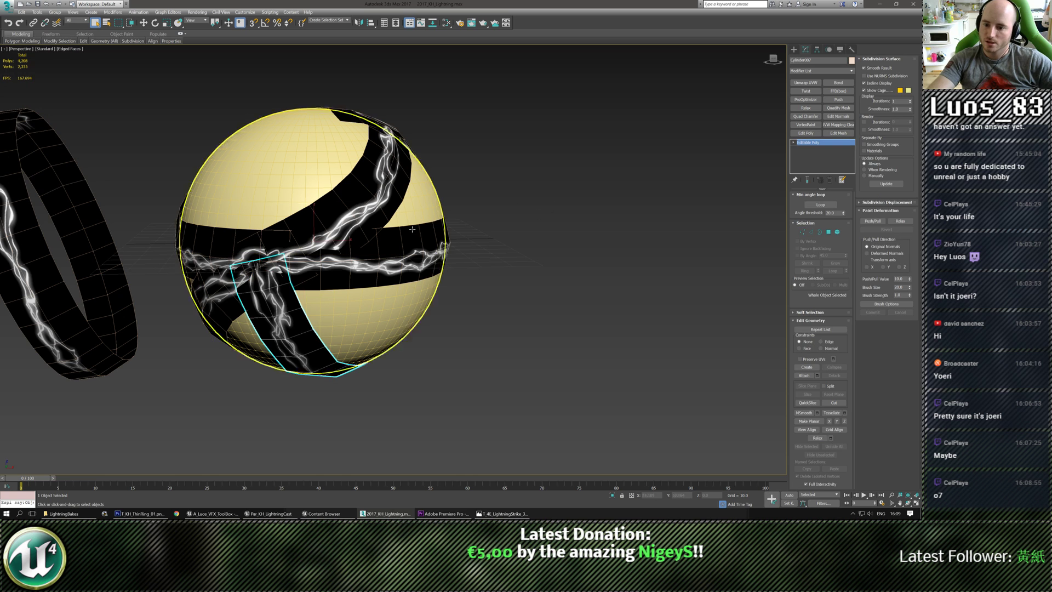
Step: Select the sphere, the horizontal band and the upper band copy together and open them in the UV editor with a shared Unwrap UVW
{"action": "middle_click_drag", "start_coordinate": [359, 200], "coordinate": [329, 237], "text": "alt"}
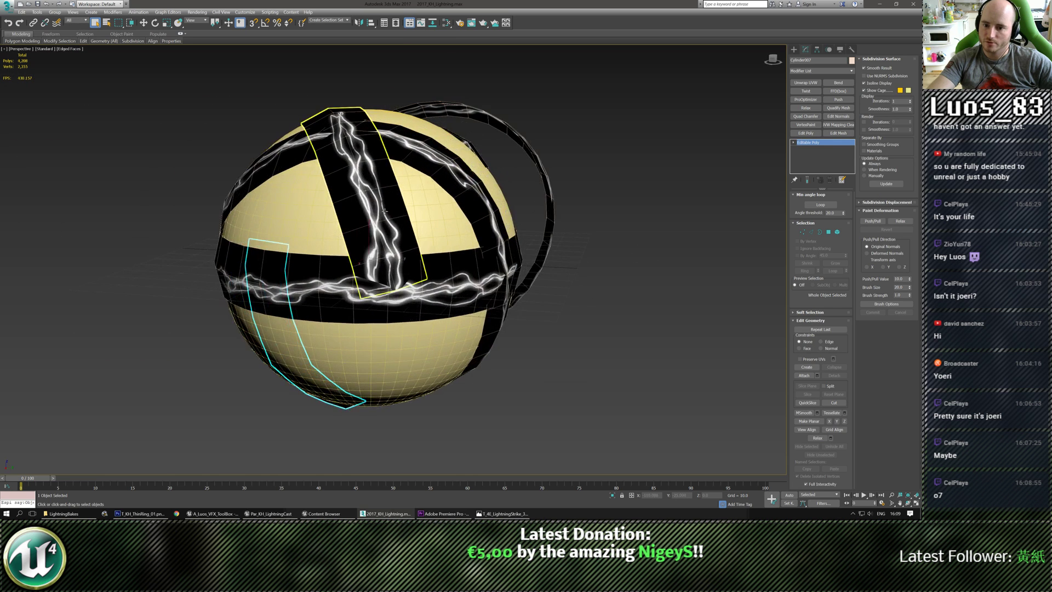
{"action": "left_click_drag", "start_coordinate": [381, 232], "coordinate": [412, 261]}
{"action": "middle_click_drag", "start_coordinate": [410, 249], "coordinate": [383, 248], "text": "alt"}
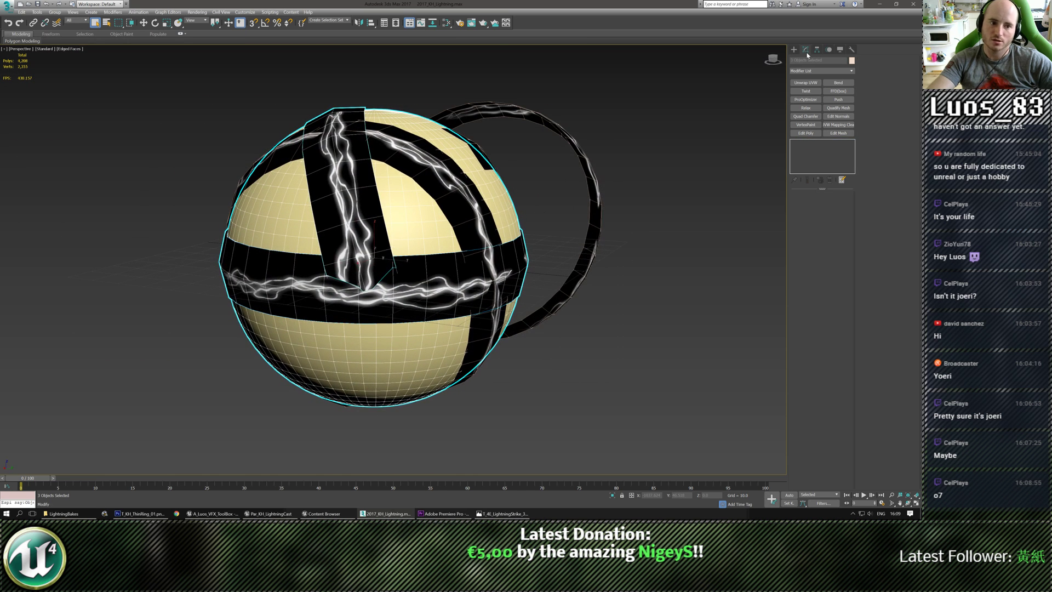
{"action": "middle_click_drag", "start_coordinate": [551, 220], "coordinate": [575, 219], "text": "alt"}
{"action": "left_click", "coordinate": [805, 83]}
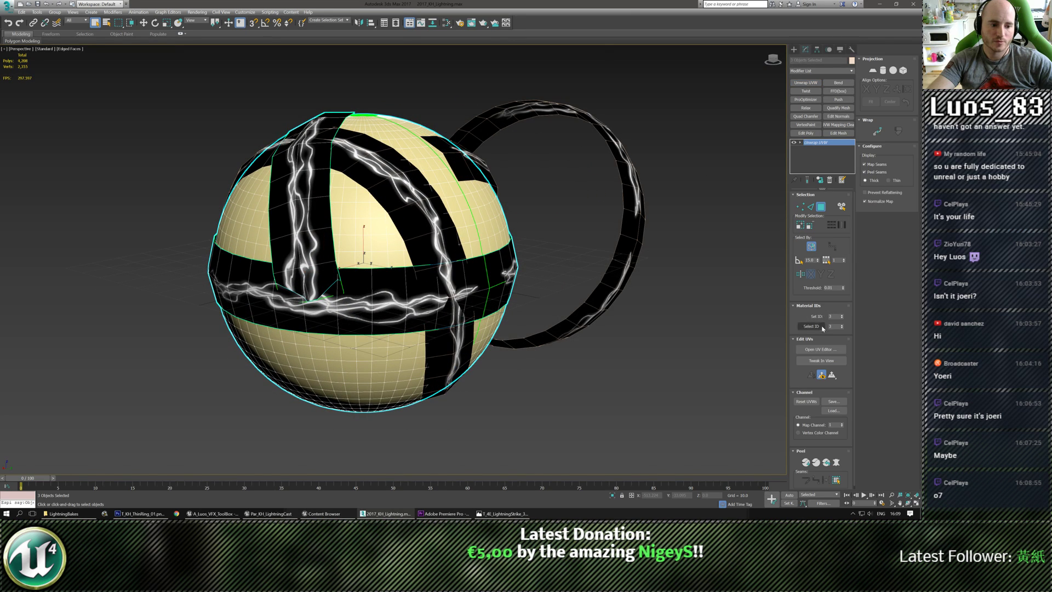
{"action": "left_click", "coordinate": [820, 350]}
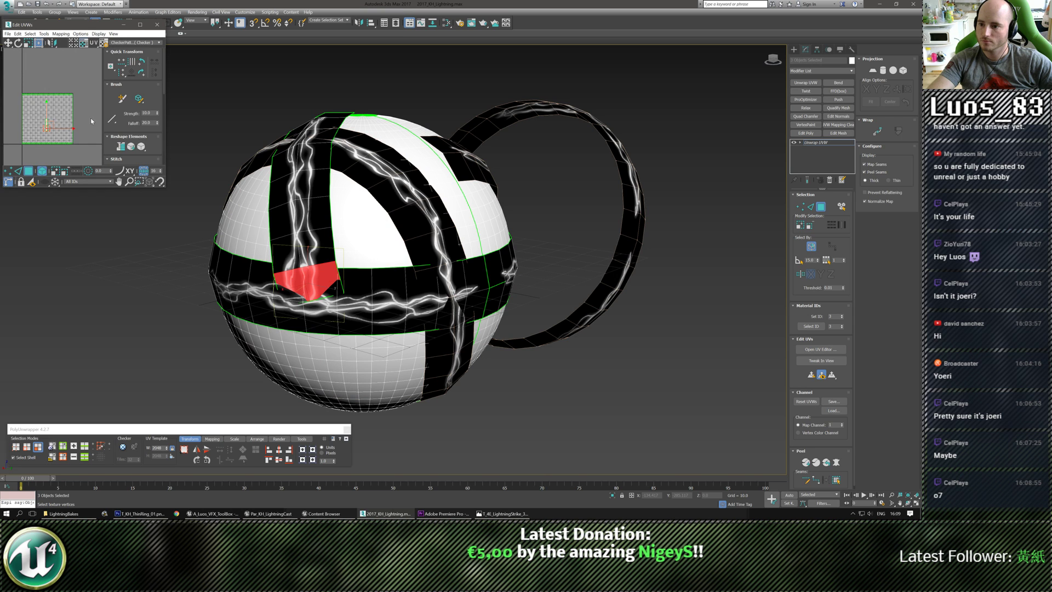
Step: Narrow the selection in the shared unwrap to the upper band copy's entire UV shell
{"action": "key", "text": "ctrl+a"}
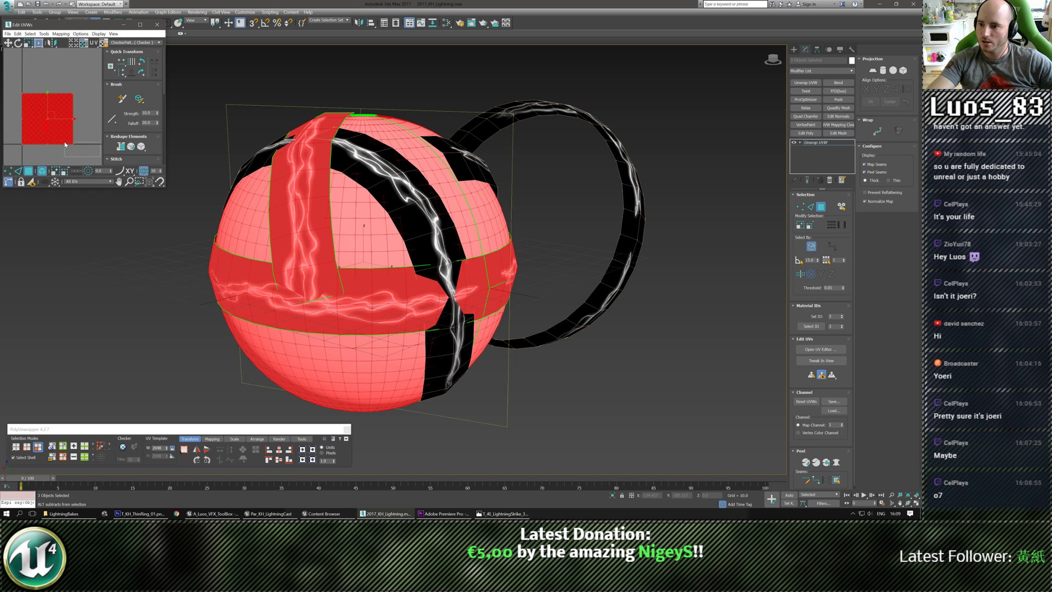
{"action": "left_click_drag", "start_coordinate": [64, 142], "coordinate": [63, 140], "text": "alt"}
{"action": "middle_click_drag", "start_coordinate": [341, 214], "coordinate": [283, 214], "text": "alt"}
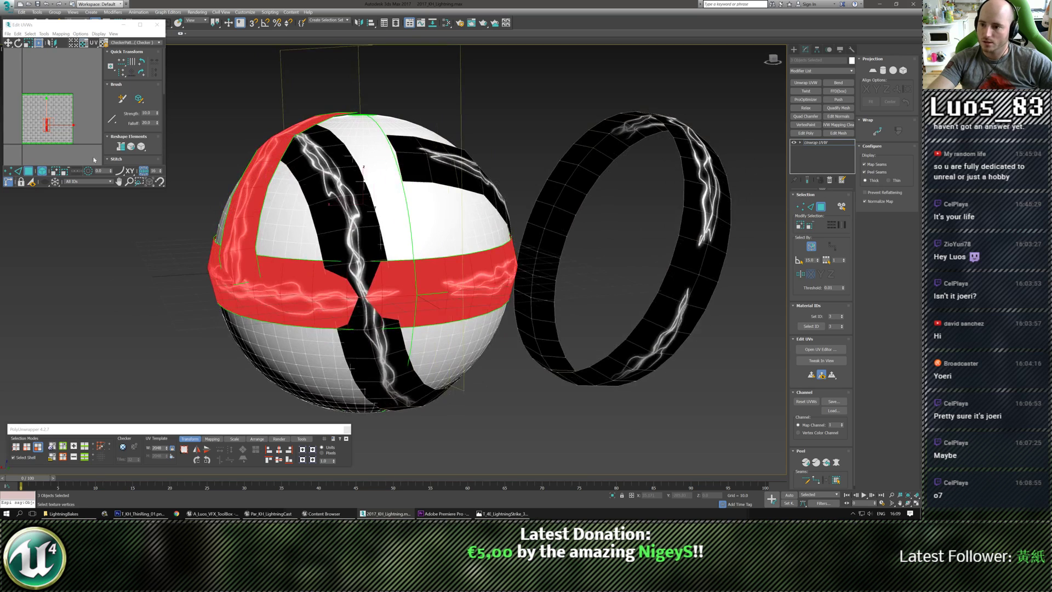
{"action": "left_click", "coordinate": [445, 283], "text": "alt"}
{"action": "scroll", "coordinate": [64, 146], "scroll_direction": "up", "scroll_amount": 3}
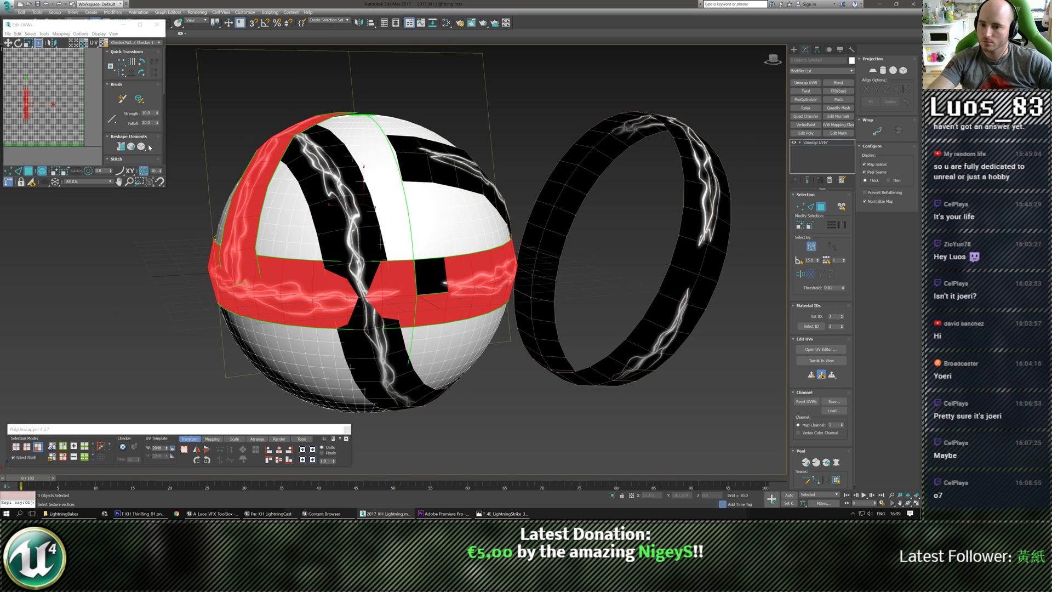
{"action": "scroll", "coordinate": [319, 189], "scroll_direction": "down", "scroll_amount": 3}
{"action": "left_click", "coordinate": [270, 209]}
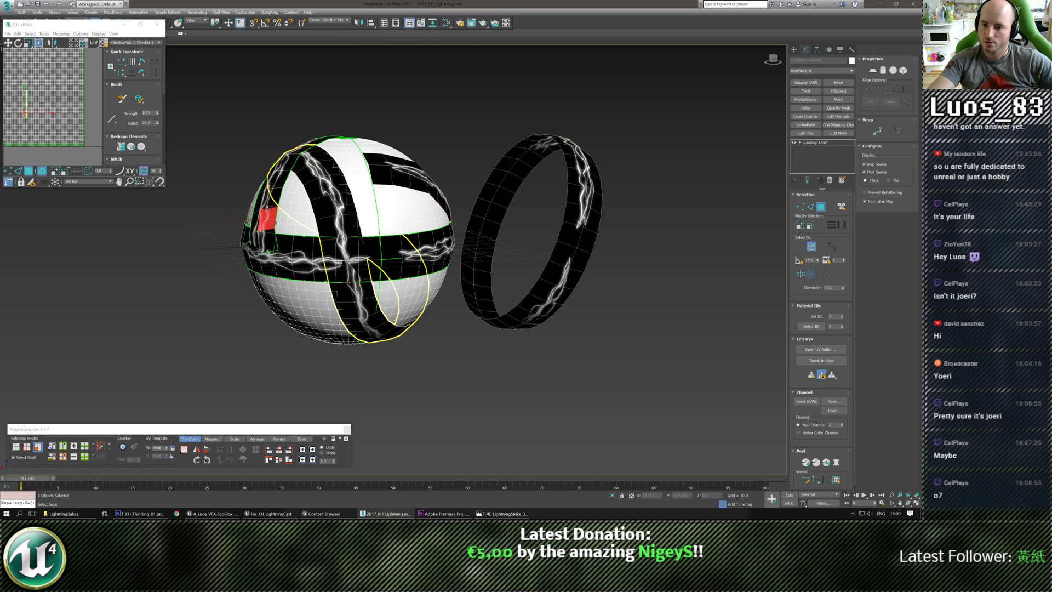
{"action": "middle_click_drag", "start_coordinate": [270, 208], "coordinate": [258, 197], "text": "alt"}
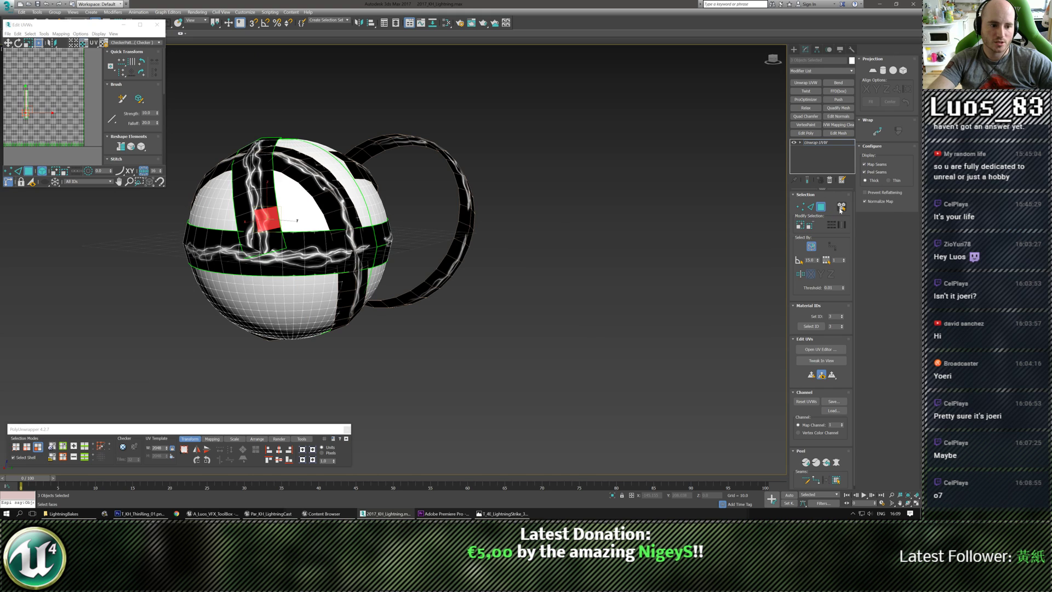
{"action": "left_click", "coordinate": [263, 195]}
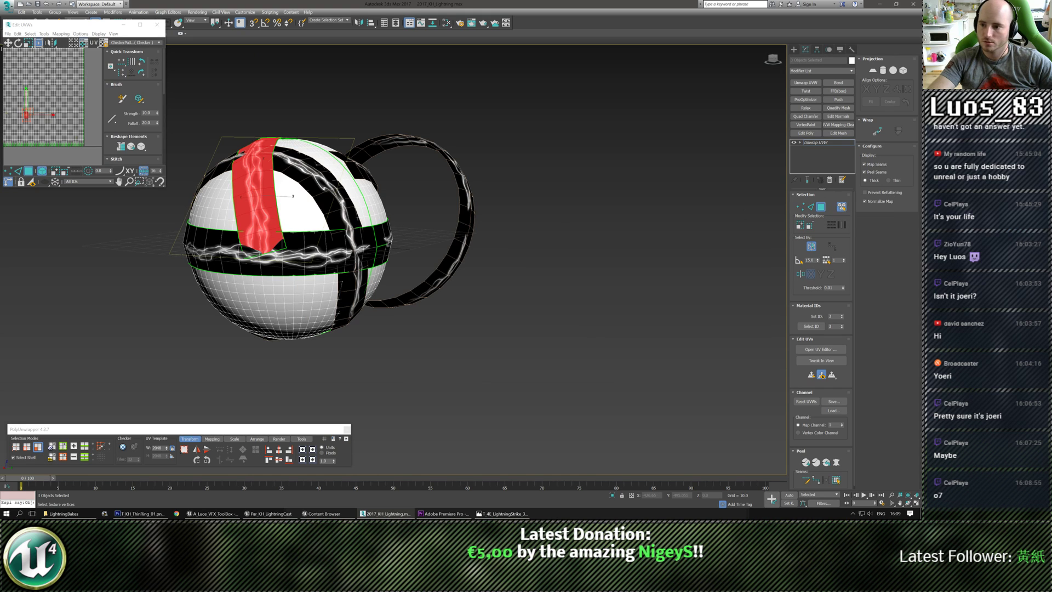
Step: Show the lightning texture in the UV editor, fit the upper band's shell to its lightning strand, and collapse the unwrap
{"action": "left_click", "coordinate": [145, 42]}
{"action": "left_click", "coordinate": [147, 54]}
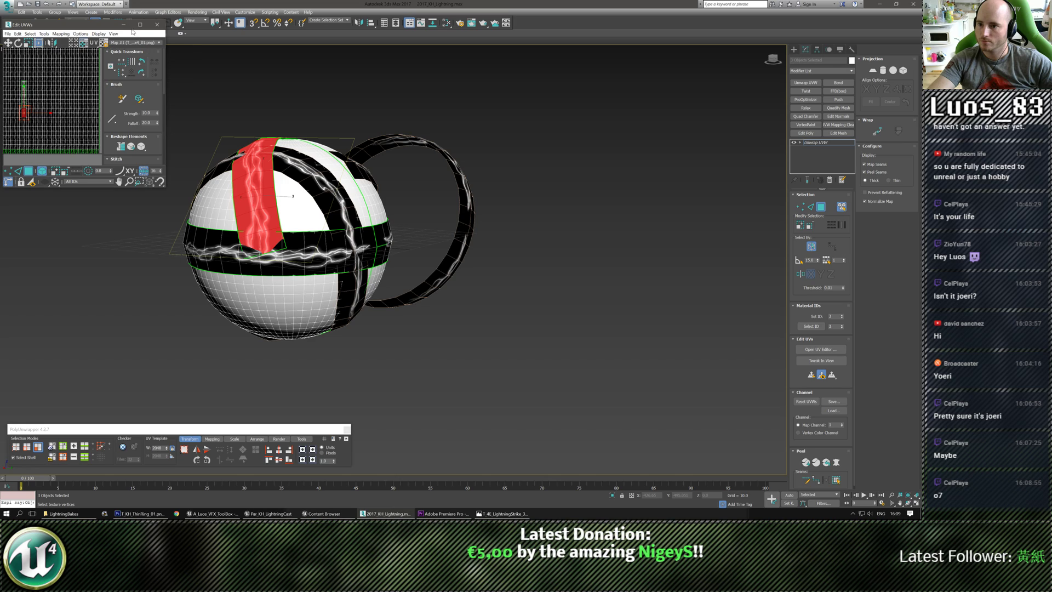
{"action": "double_click", "coordinate": [101, 25]}
{"action": "scroll", "coordinate": [410, 344], "scroll_direction": "up", "scroll_amount": 3}
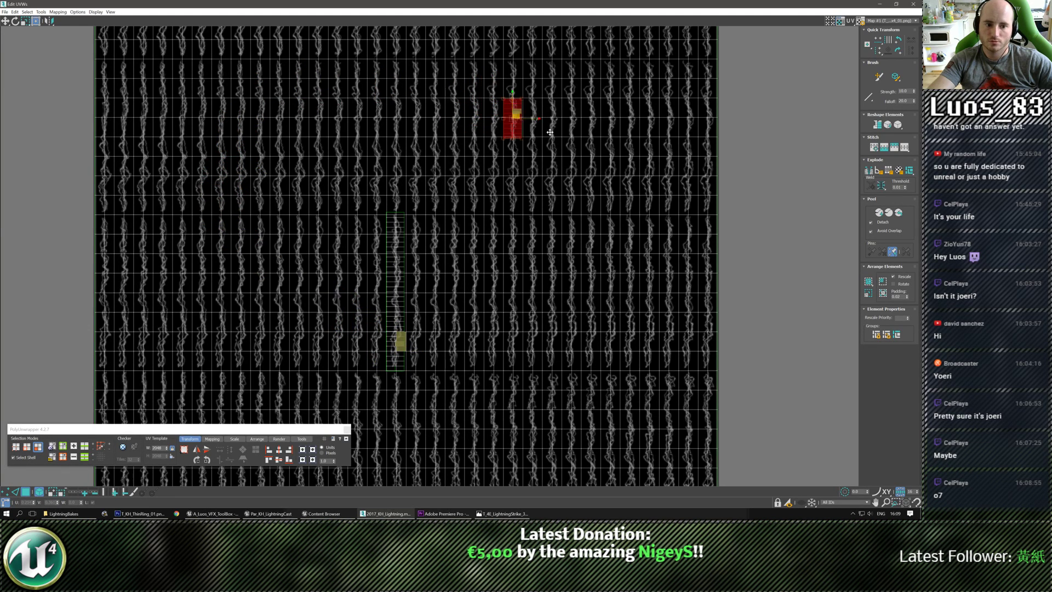
{"action": "scroll", "coordinate": [616, 191], "scroll_direction": "up", "scroll_amount": 6}
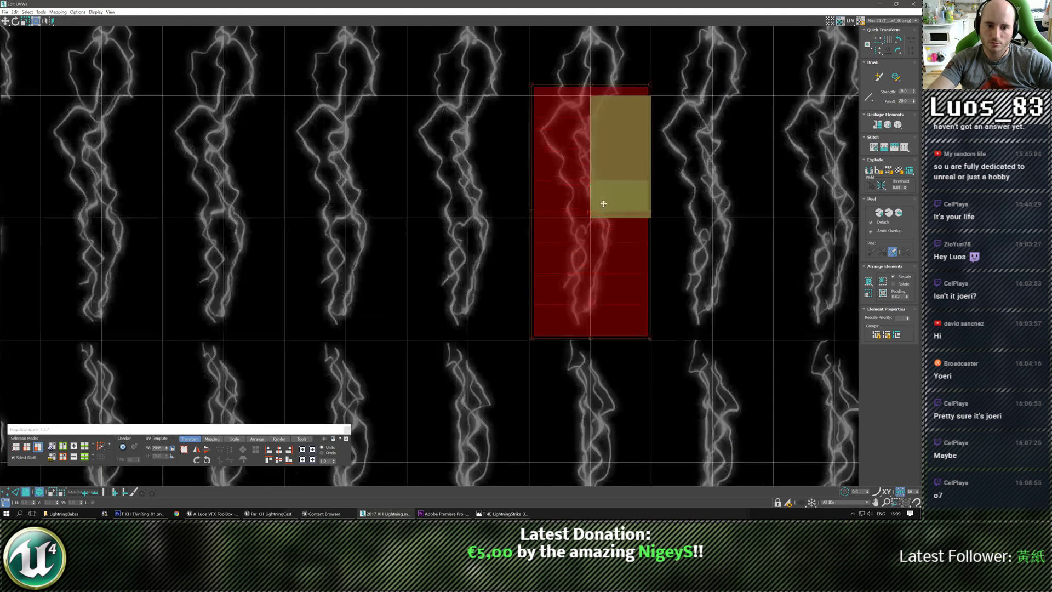
{"action": "left_click_drag", "start_coordinate": [594, 207], "coordinate": [590, 207]}
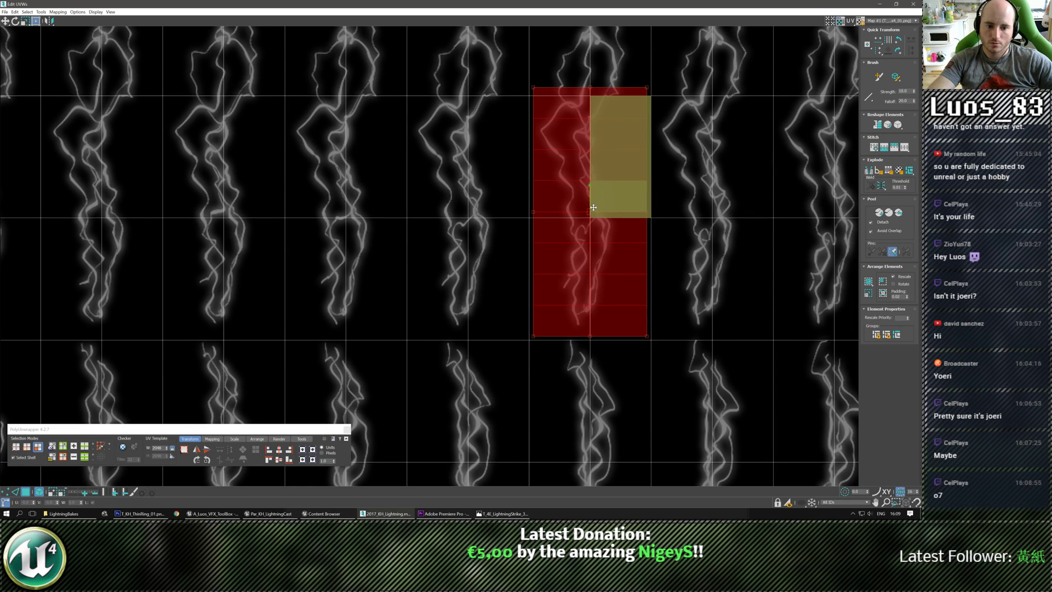
{"action": "scroll", "coordinate": [593, 207], "scroll_direction": "down", "scroll_amount": 5}
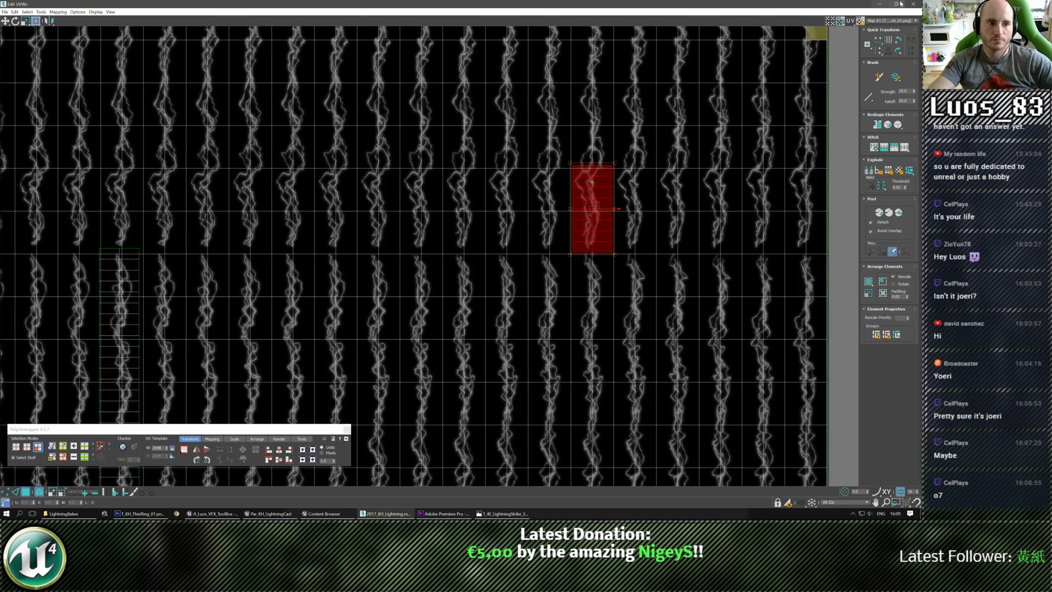
{"action": "left_click", "coordinate": [913, 4]}
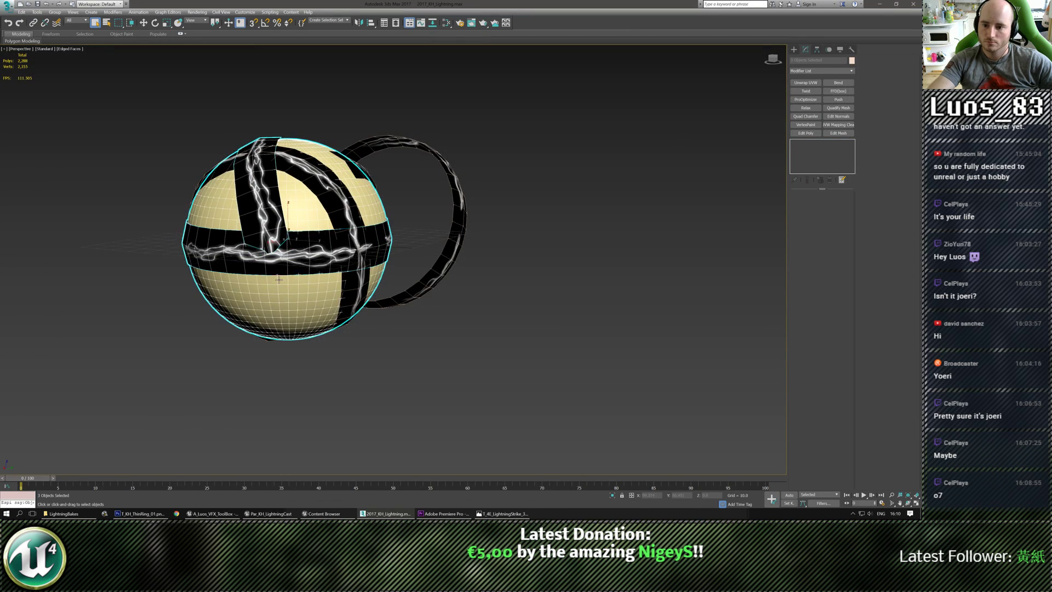
Step: Rename the twisted lightning band around the sphere to SM_KH_OrbLightning_01 and copy that name
{"action": "middle_click_drag", "start_coordinate": [329, 246], "coordinate": [258, 279], "text": "alt"}
{"action": "left_click", "coordinate": [343, 169]}
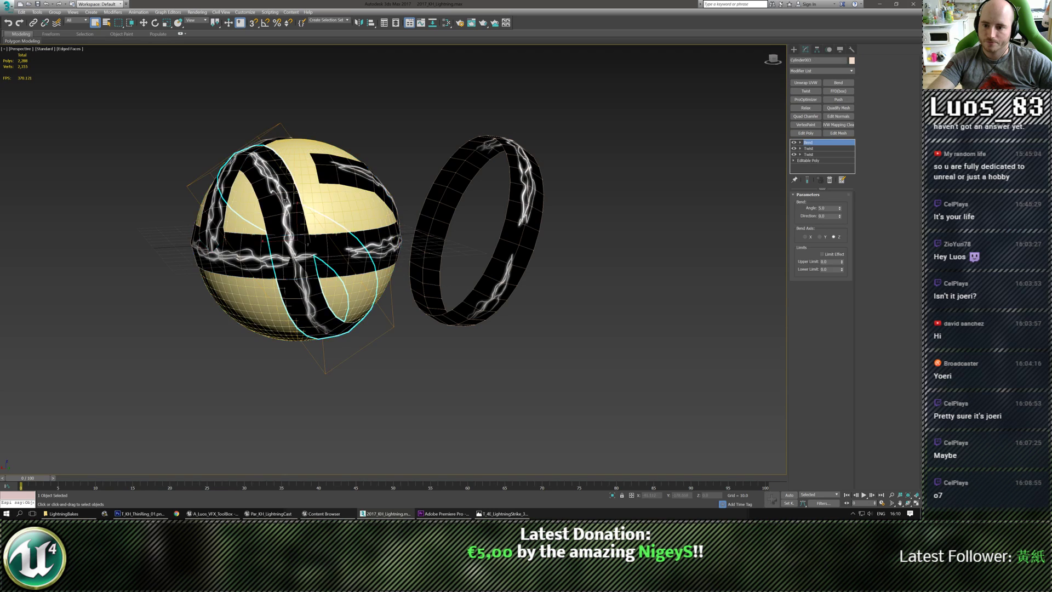
{"action": "middle_click_drag", "start_coordinate": [343, 170], "coordinate": [383, 181], "text": "alt"}
{"action": "key", "text": "w"}
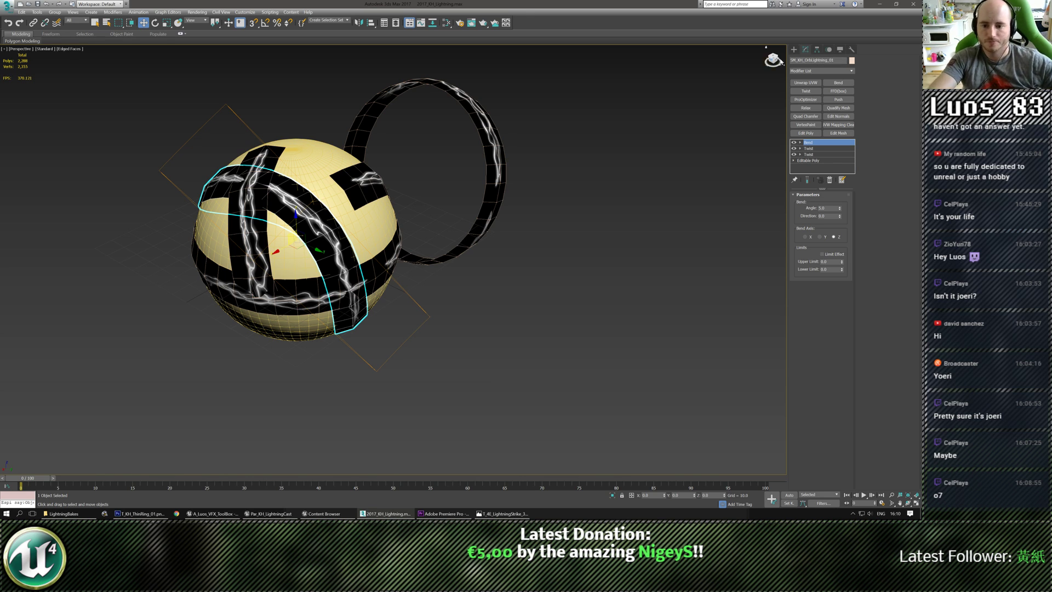
{"action": "middle_click_drag", "start_coordinate": [307, 197], "coordinate": [346, 190], "text": "alt"}
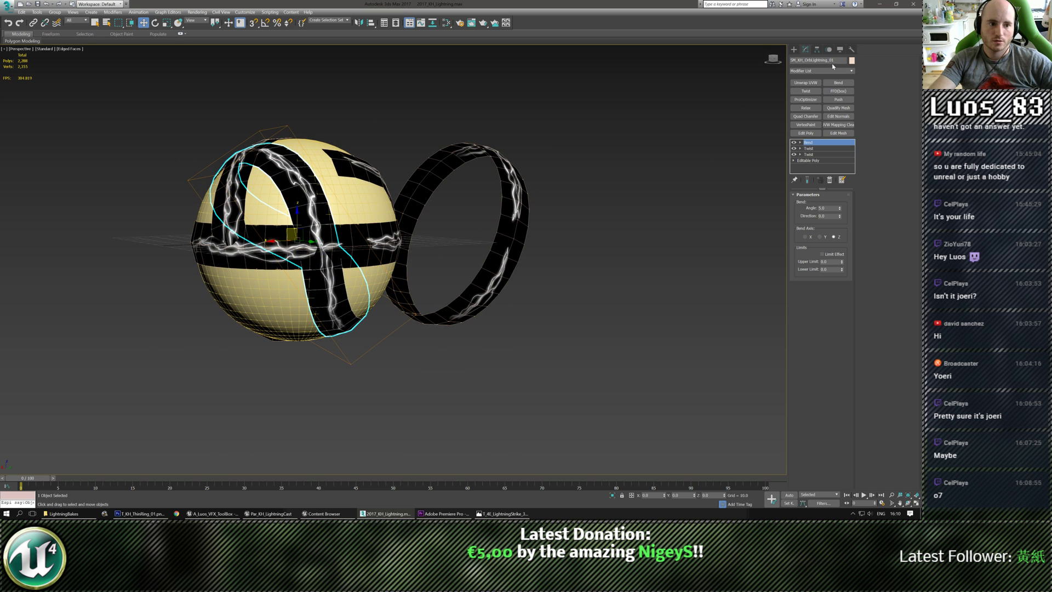
{"action": "left_click", "coordinate": [831, 60]}
{"action": "key", "text": "ctrl+c"}
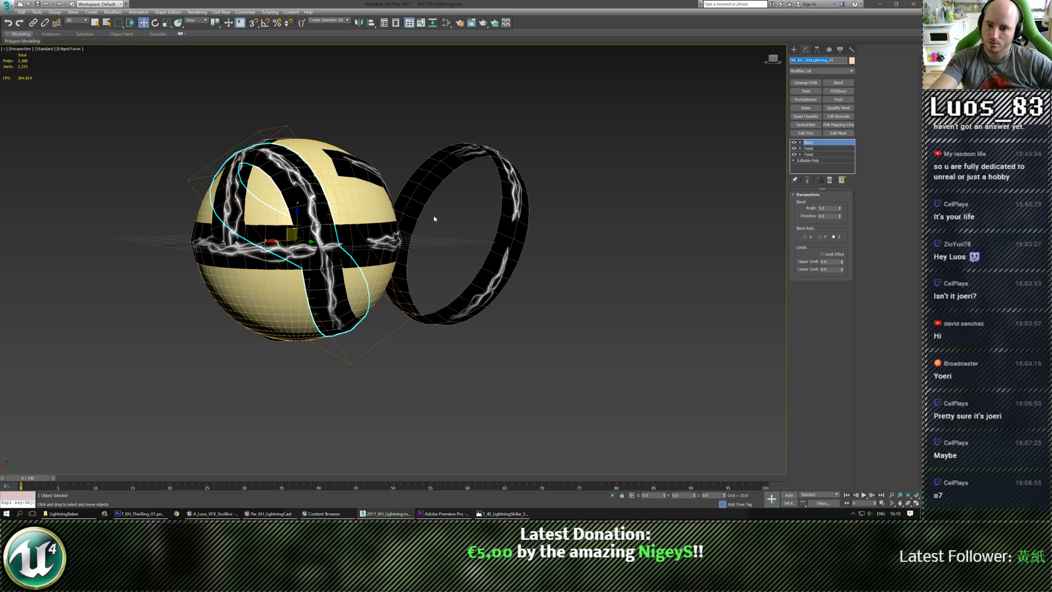
Step: Attach the half bands on the sphere to the horizontal band so they form one mesh
{"action": "left_click", "coordinate": [366, 241]}
{"action": "mouse_move", "coordinate": [366, 241]}
{"action": "middle_mouse_down", "text": "alt"}
{"action": "mouse_move", "coordinate": [379, 238]}
{"action": "mouse_move", "coordinate": [359, 241]}
{"action": "middle_mouse_up", "text": "alt"}
{"action": "middle_click_drag", "start_coordinate": [358, 241], "coordinate": [430, 240]}
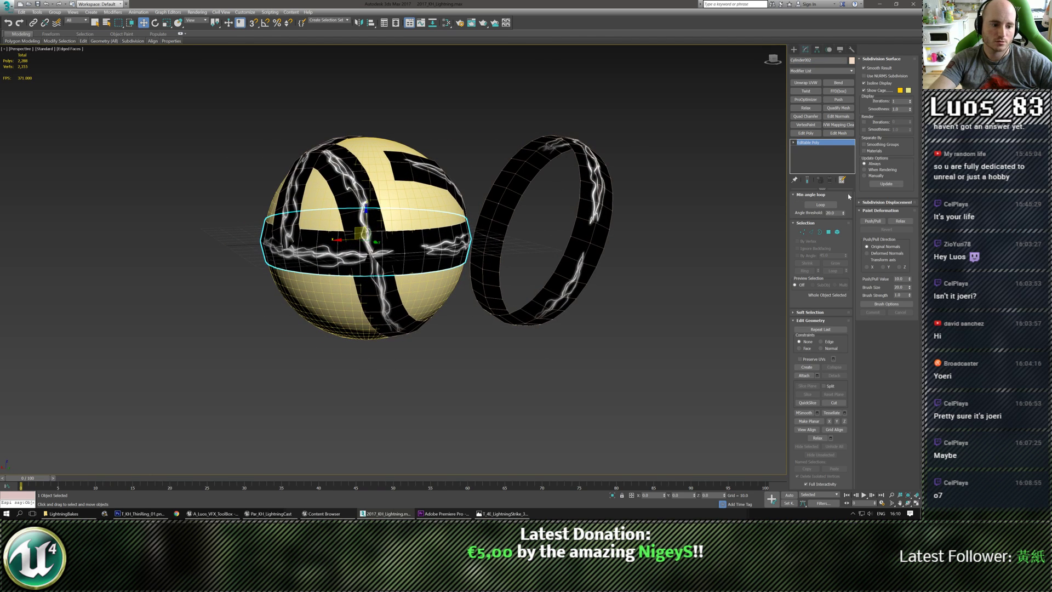
{"action": "left_click", "coordinate": [804, 375]}
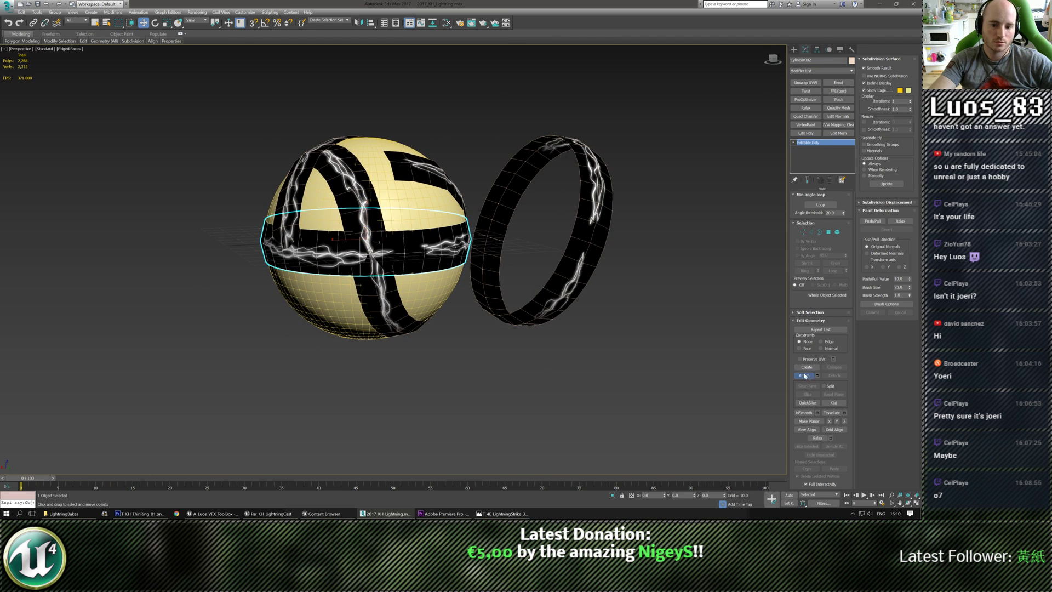
{"action": "left_click", "coordinate": [292, 188]}
{"action": "mouse_move", "coordinate": [292, 188]}
{"action": "middle_mouse_down", "text": "alt"}
{"action": "mouse_move", "coordinate": [337, 172]}
{"action": "mouse_move", "coordinate": [398, 217]}
{"action": "middle_mouse_up", "text": "alt"}
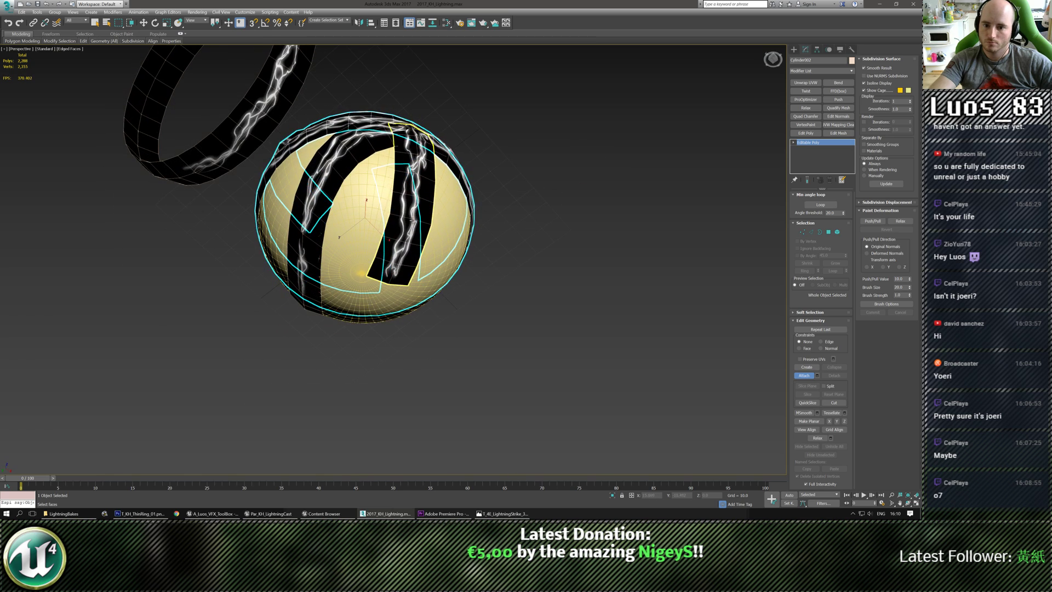
{"action": "middle_click_drag", "start_coordinate": [447, 175], "coordinate": [383, 282], "text": "alt"}
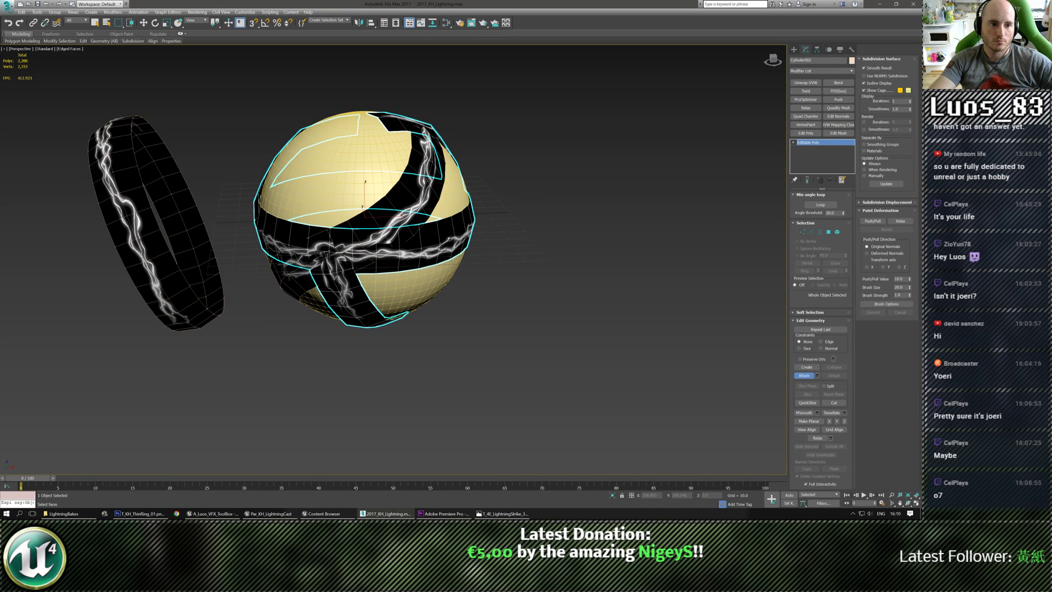
Step: Name the combined band mesh SM_KH_OrbLightning_02 and finish attaching
{"action": "left_click_drag", "start_coordinate": [834, 61], "coordinate": [765, 67]}
{"action": "key", "text": "ctrl+v"}
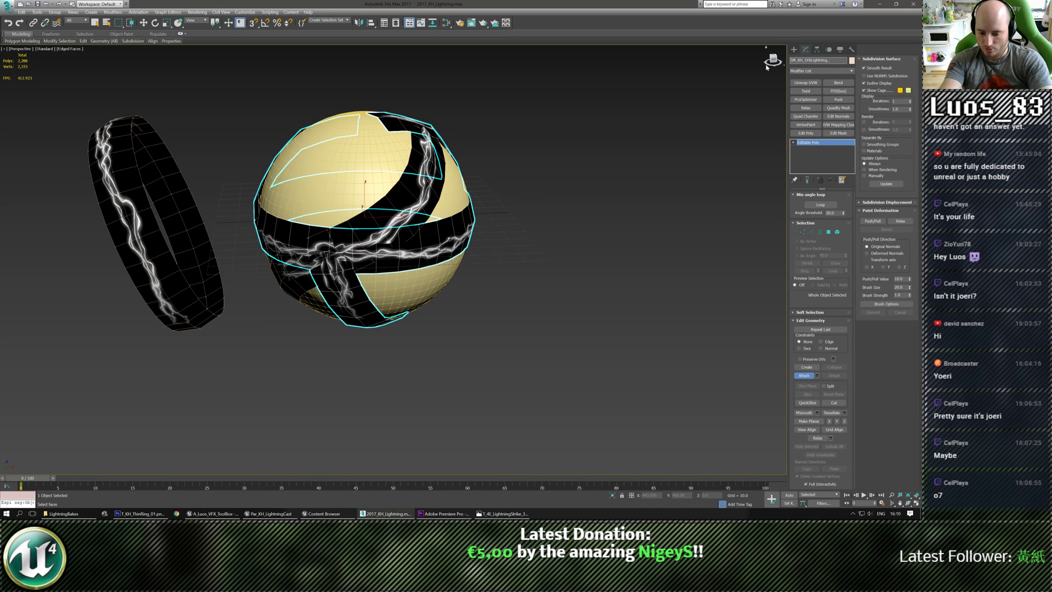
{"action": "type", "text": "02"}
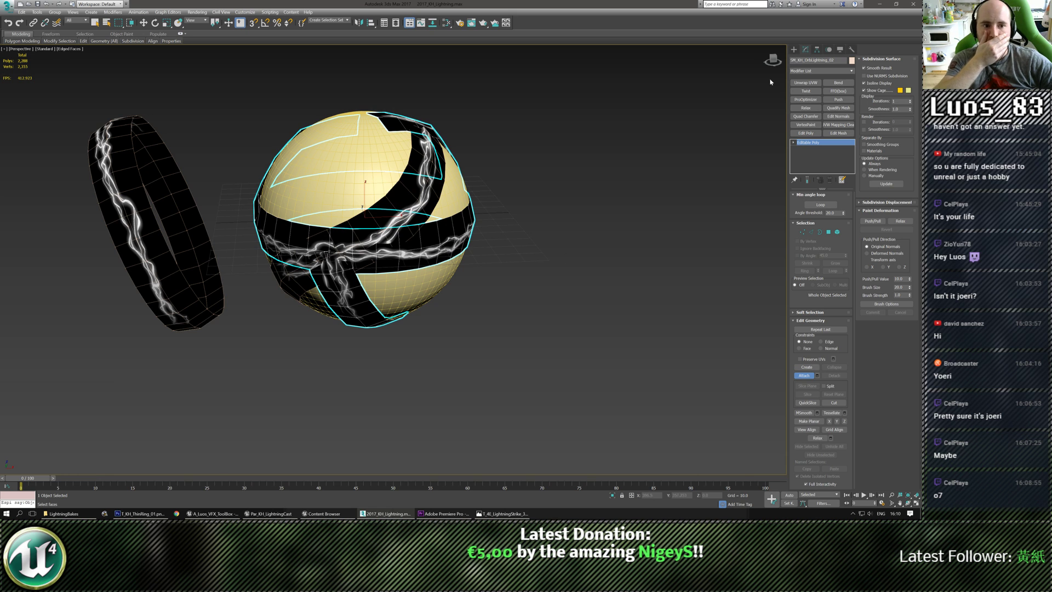
{"action": "left_click", "coordinate": [142, 24]}
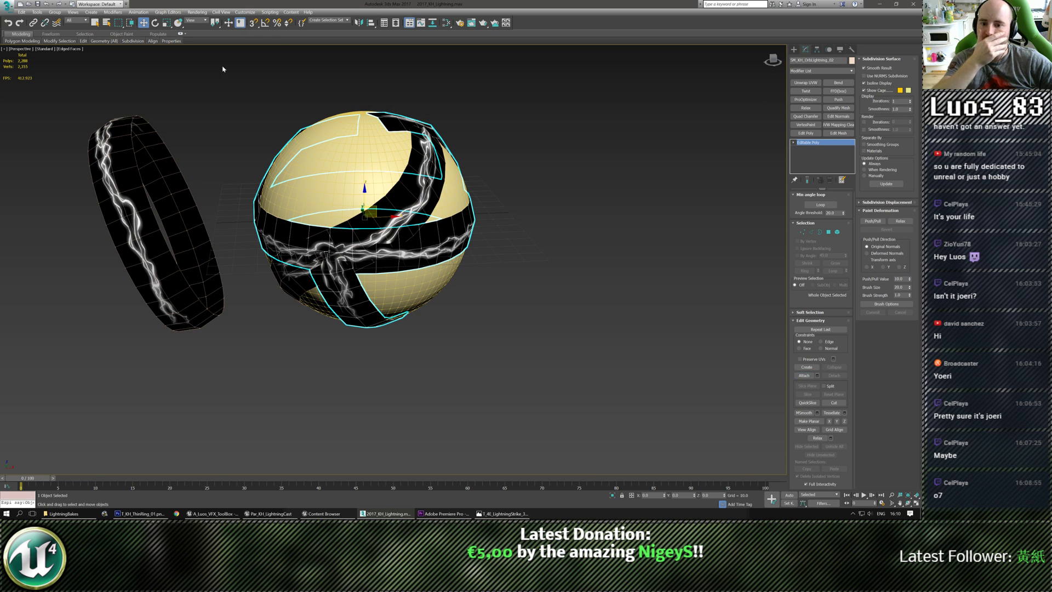
Step: Examine the combined bands, then compare them with the lightning orbs in the Premiere Pro reference footage
{"action": "scroll", "coordinate": [504, 221], "scroll_direction": "up", "scroll_amount": 3}
{"action": "middle_click_drag", "start_coordinate": [504, 221], "coordinate": [425, 274], "text": "alt"}
{"action": "scroll", "coordinate": [393, 246], "scroll_direction": "down", "scroll_amount": 5}
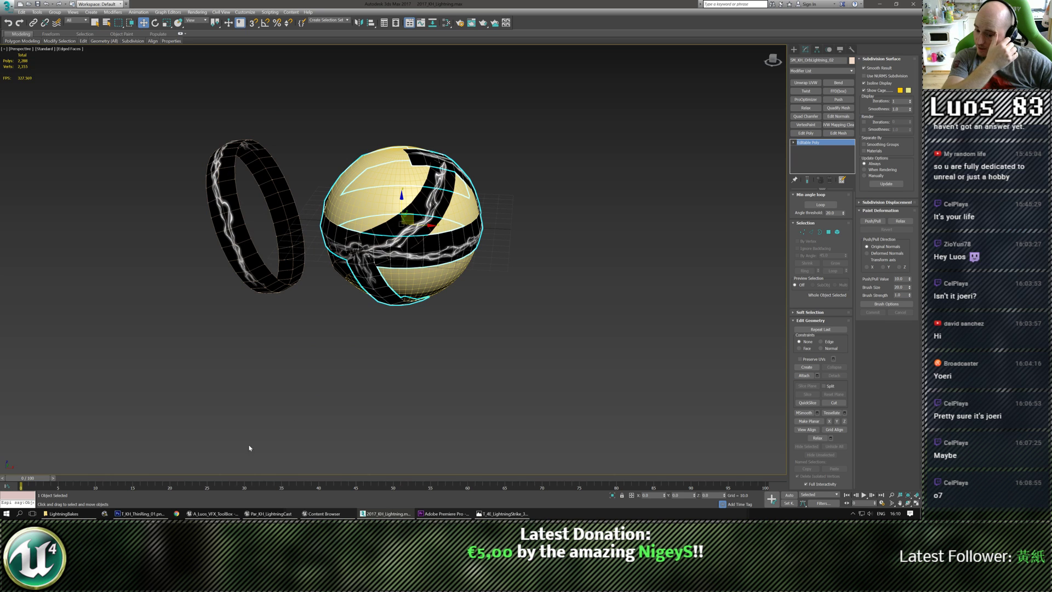
{"action": "left_click", "coordinate": [443, 513]}
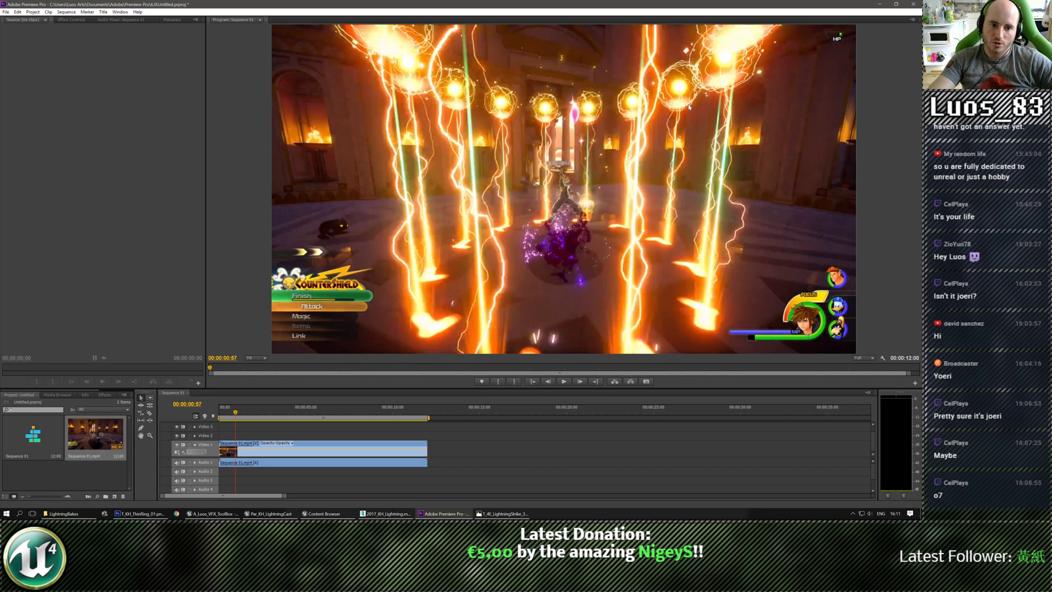
{"action": "left_click", "coordinate": [882, 4]}
Step: Select the combined band mesh and the twisted band together and apply a shared Noise modifier
{"action": "middle_click_drag", "start_coordinate": [438, 230], "coordinate": [482, 212], "text": "alt"}
{"action": "scroll", "coordinate": [454, 210], "scroll_direction": "up", "scroll_amount": 3}
{"action": "left_click", "coordinate": [454, 210], "text": "ctrl"}
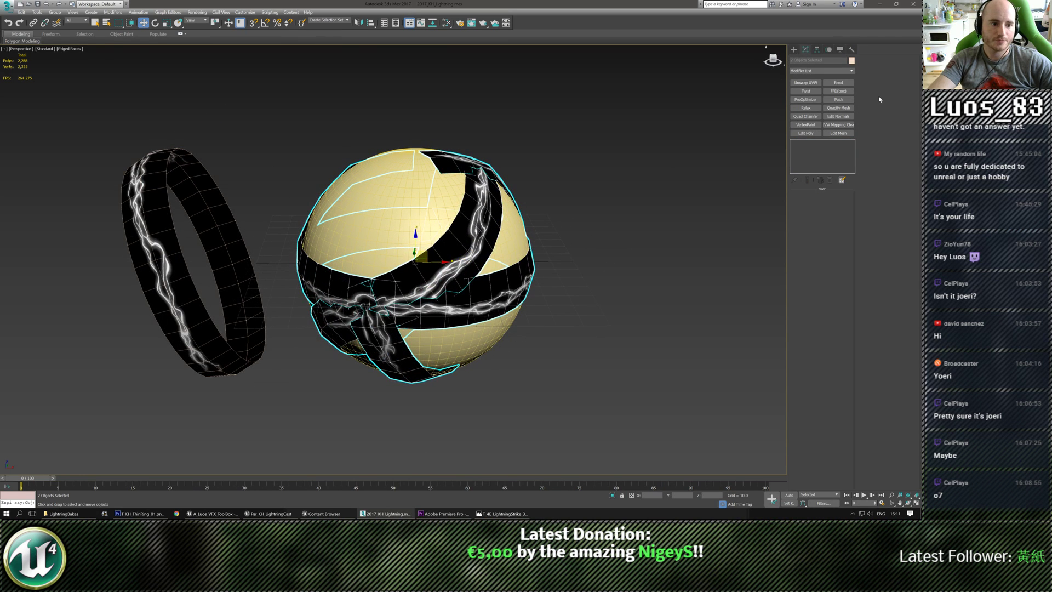
{"action": "middle_click_drag", "start_coordinate": [554, 235], "coordinate": [539, 231]}
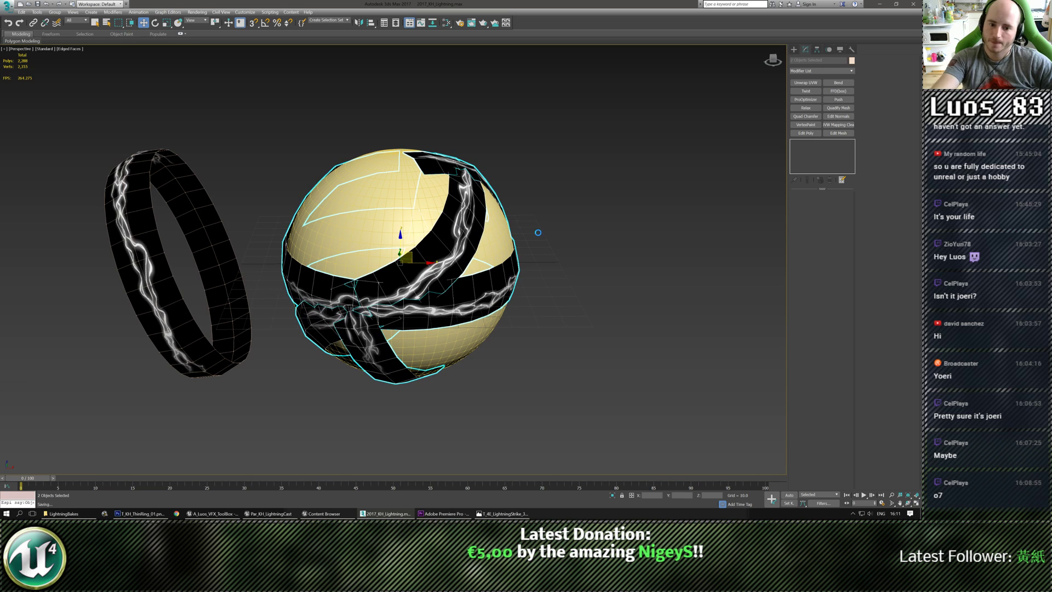
{"action": "left_click", "coordinate": [852, 71]}
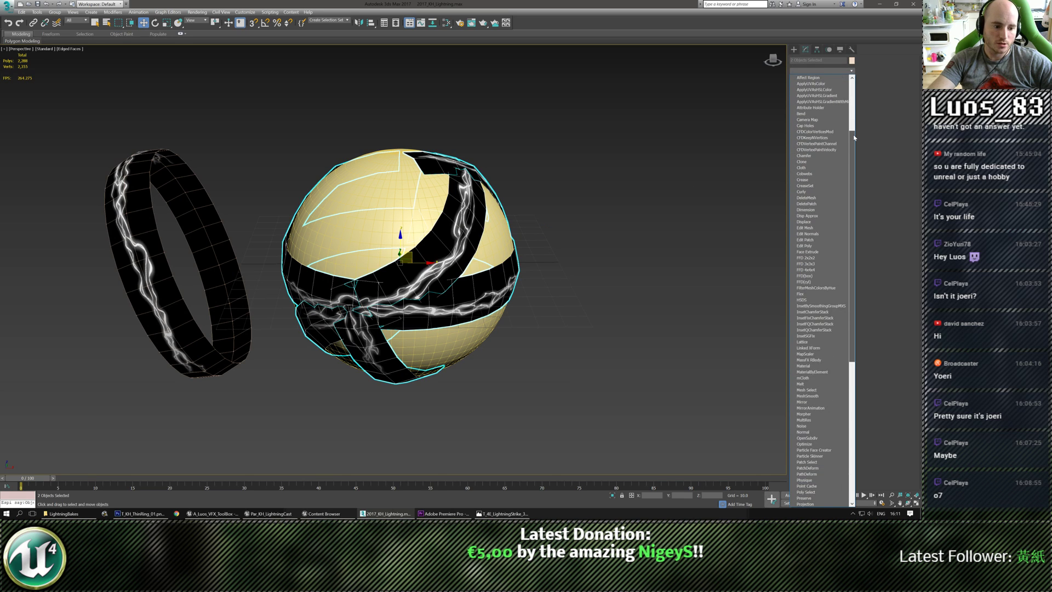
{"action": "left_click_drag", "start_coordinate": [854, 138], "coordinate": [853, 177]}
{"action": "left_click", "coordinate": [806, 387]}
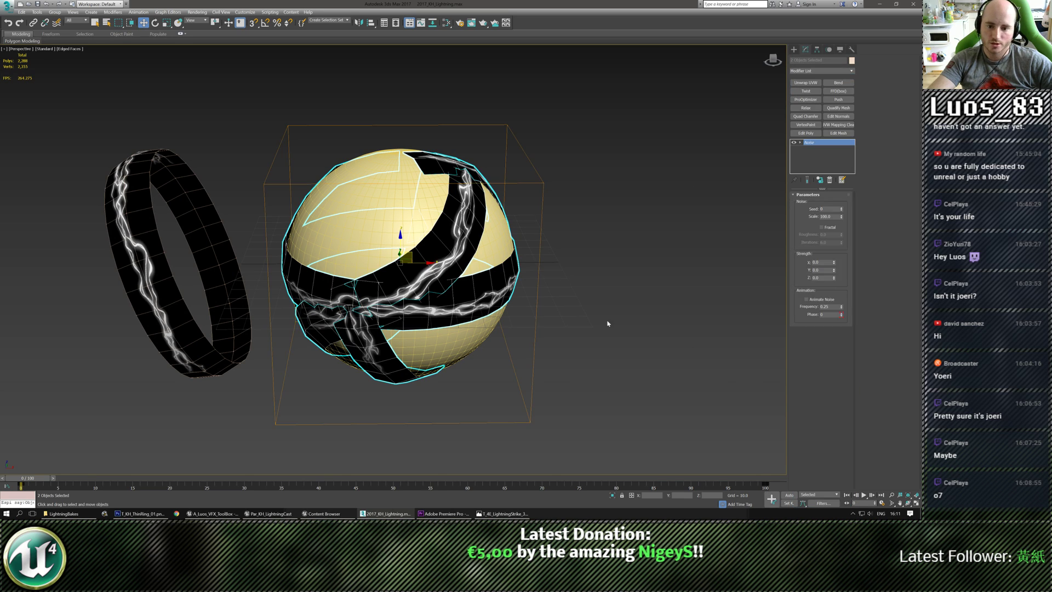
Step: Set the Noise strength to 20 on X, Y and Z
{"action": "middle_click_drag", "start_coordinate": [607, 324], "coordinate": [651, 315]}
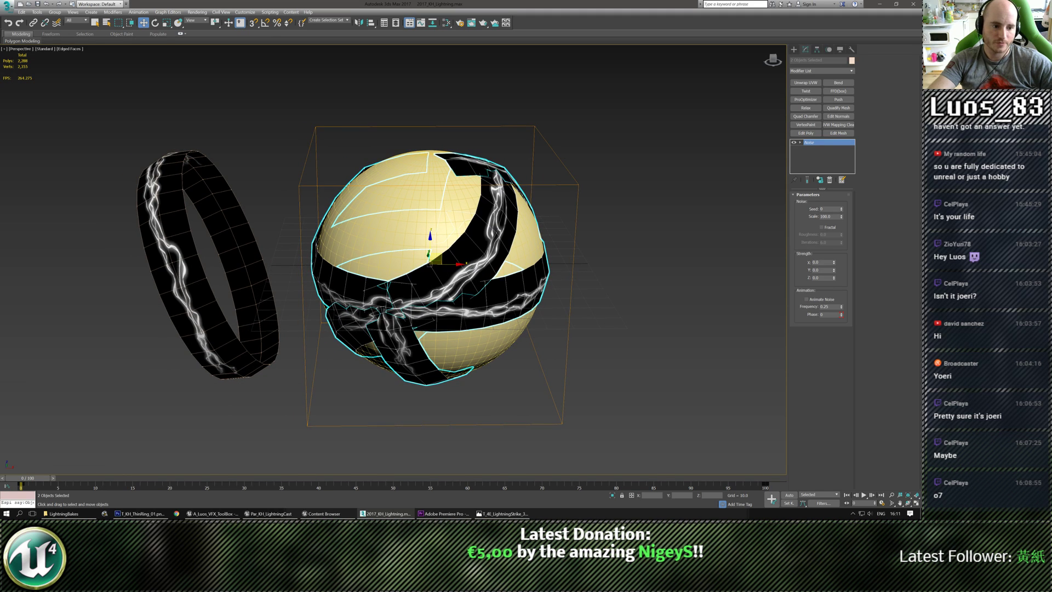
{"action": "double_click", "coordinate": [821, 262]}
{"action": "type", "text": "20"}
{"action": "key", "text": "Tab"}
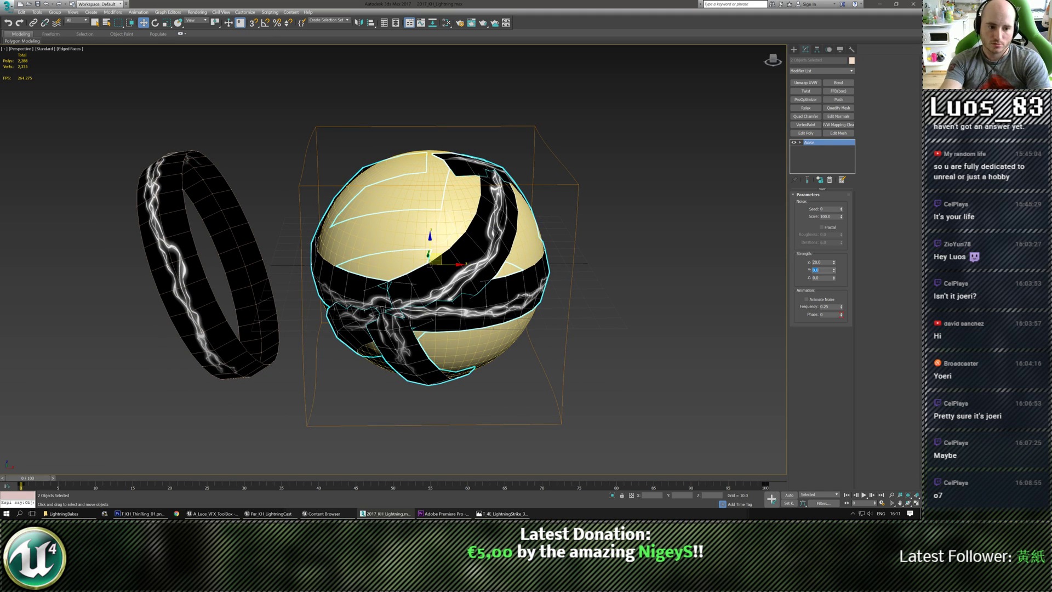
{"action": "type", "text": "20"}
{"action": "key", "text": "Tab"}
{"action": "type", "text": "20"}
{"action": "key", "text": "Return"}
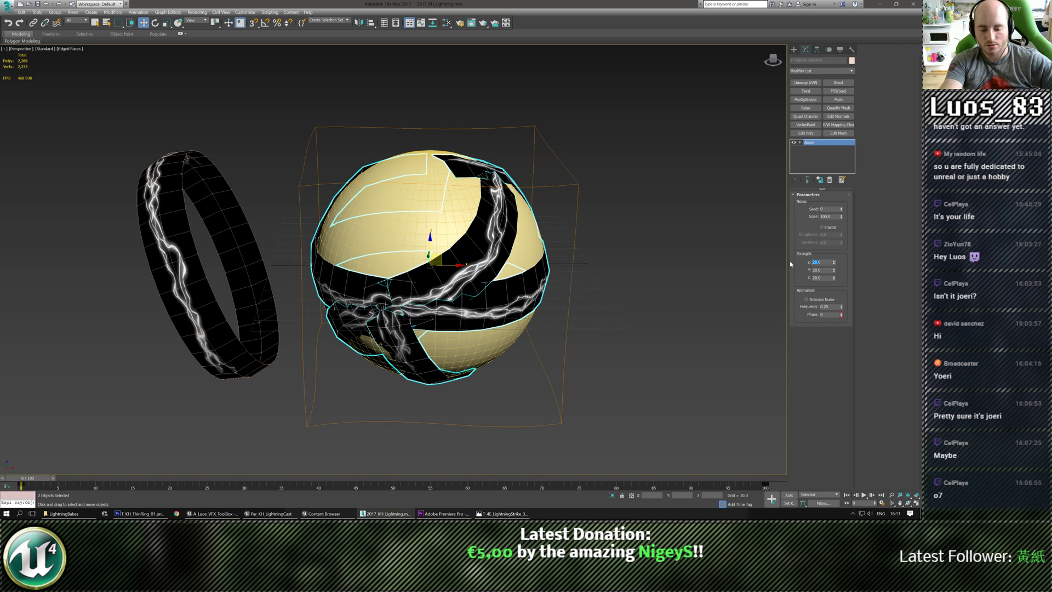
Step: Set the Noise strength to 100 on X, Y and Z
{"action": "type", "text": "100"}
{"action": "key", "text": "Tab"}
{"action": "type", "text": "100"}
{"action": "key", "text": "Tab"}
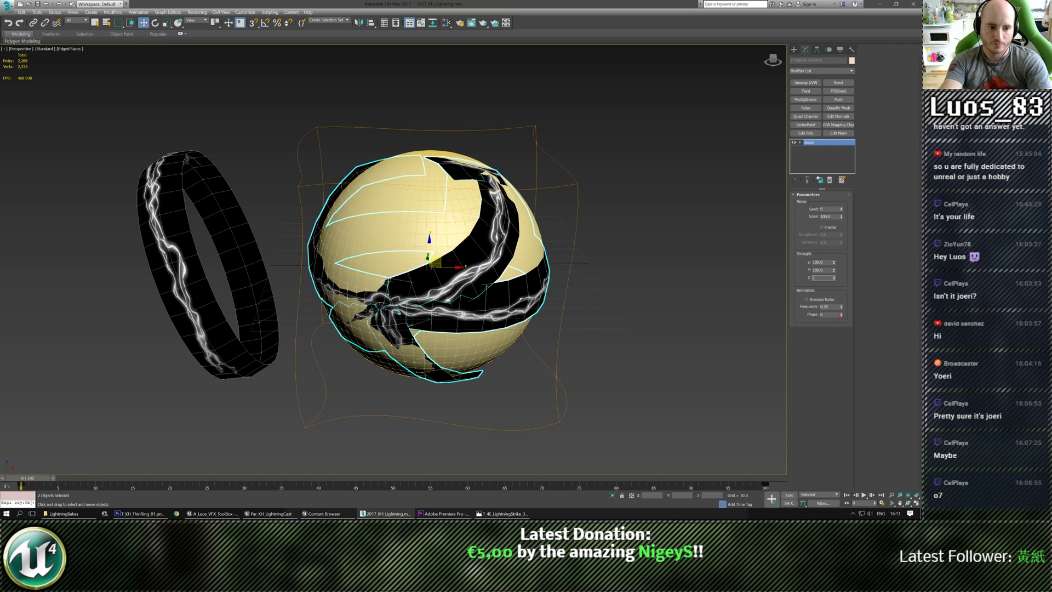
{"action": "type", "text": "100"}
{"action": "key", "text": "Return"}
Step: Reduce the Noise scale to distort the lightning bands more tightly, and inspect them around the sphere
{"action": "middle_click_drag", "start_coordinate": [487, 314], "coordinate": [442, 297], "text": "alt"}
{"action": "left_click_drag", "start_coordinate": [841, 208], "coordinate": [832, 188]}
{"action": "middle_click_drag", "start_coordinate": [416, 246], "coordinate": [592, 253], "text": "alt"}
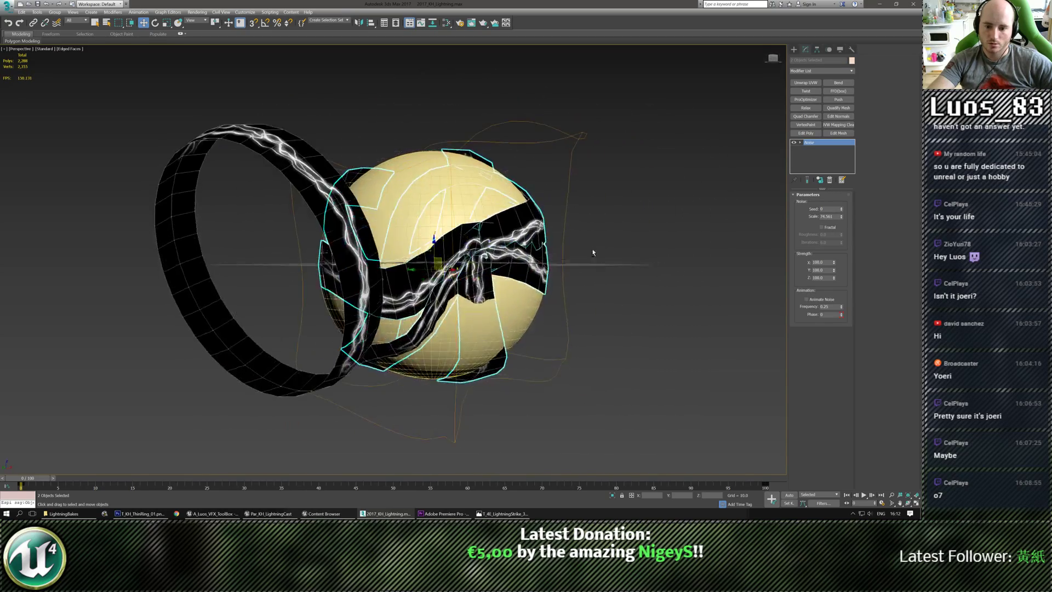
{"action": "middle_click_drag", "start_coordinate": [711, 300], "coordinate": [653, 312], "text": "alt"}
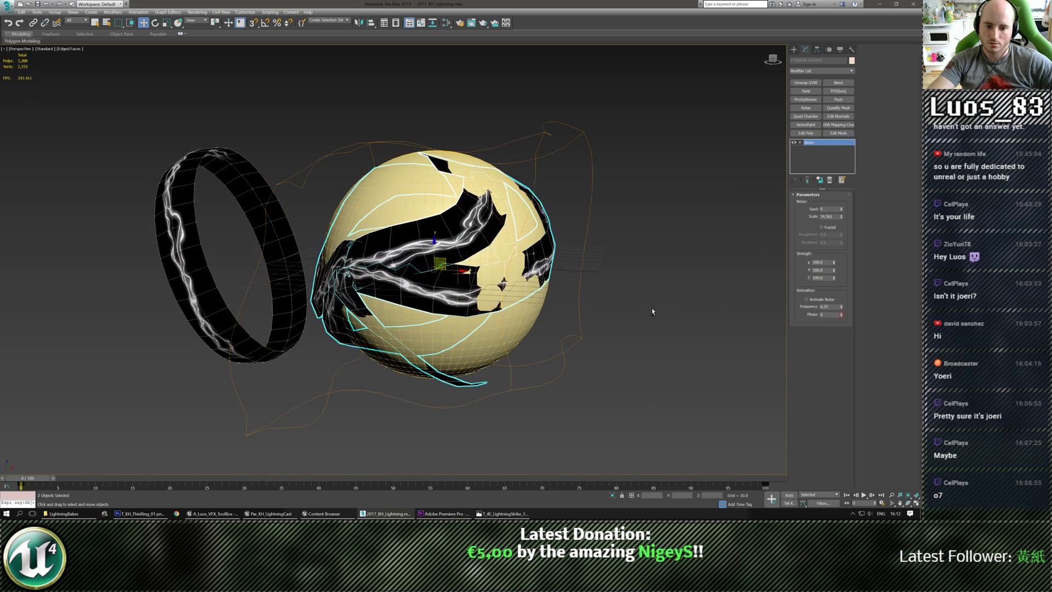
Step: Remove the shared Noise modifier from the twisted band and the combined band mesh, dismissing the script error
{"action": "left_click", "coordinate": [463, 233]}
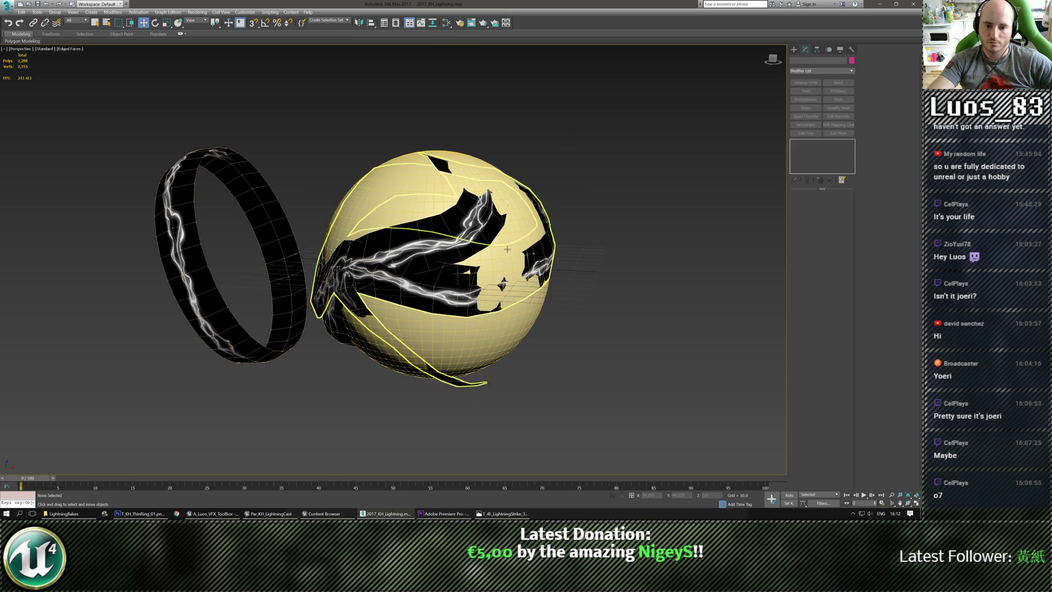
{"action": "middle_click_drag", "start_coordinate": [464, 233], "coordinate": [517, 247], "text": "alt"}
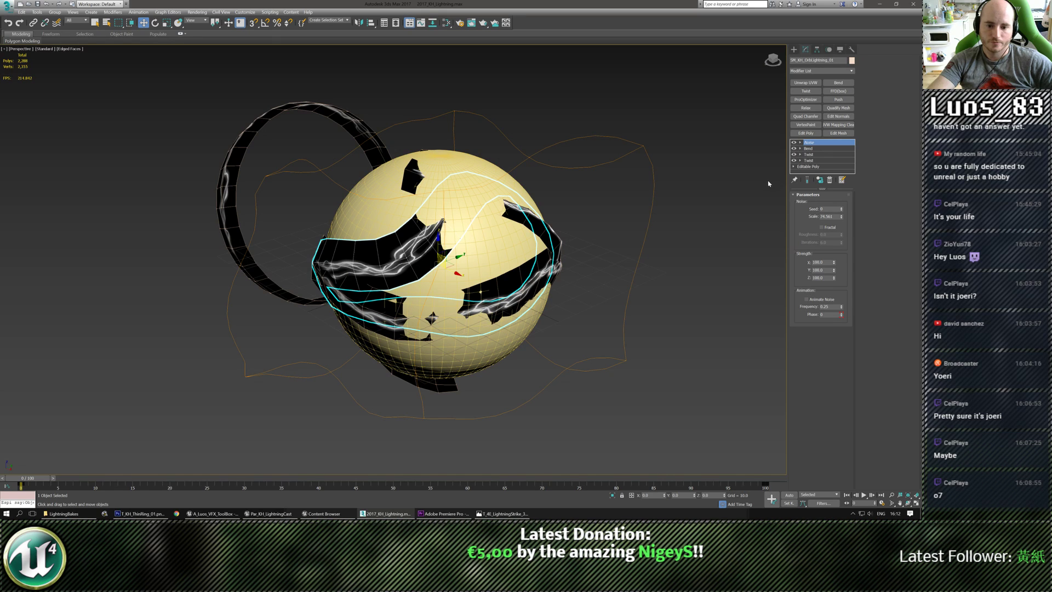
{"action": "left_click", "coordinate": [830, 181]}
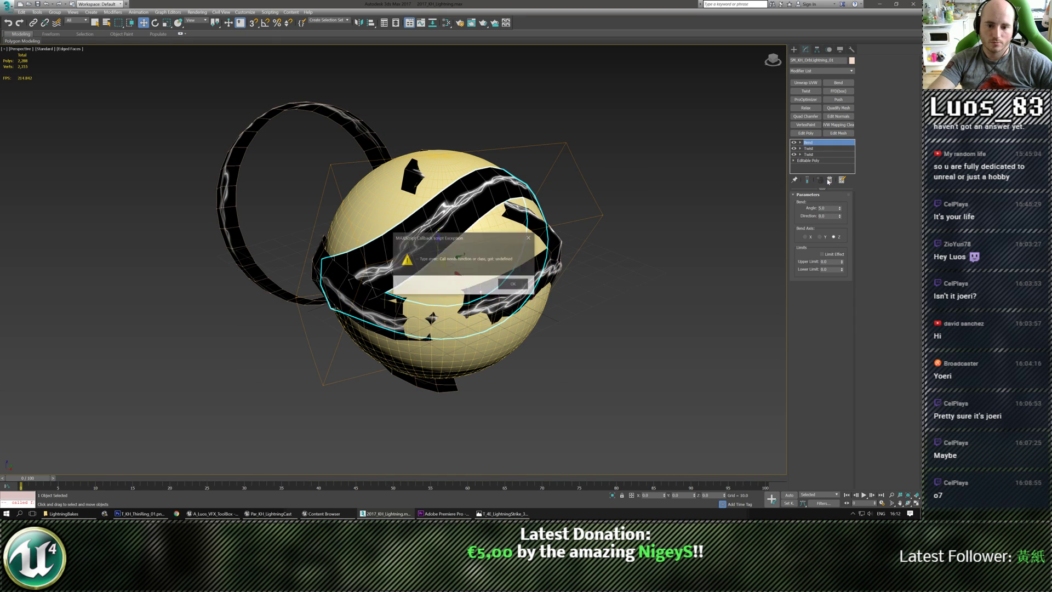
{"action": "left_click", "coordinate": [514, 285]}
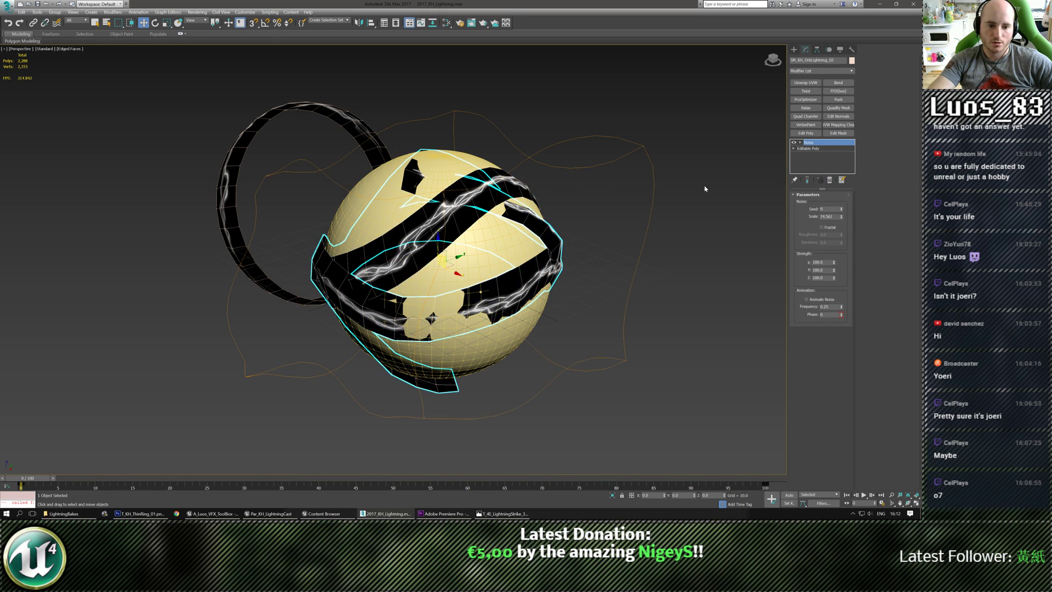
Step: Apply a separate Noise modifier to the twisted lightning band alone
{"action": "left_click", "coordinate": [436, 209]}
{"action": "middle_click_drag", "start_coordinate": [436, 209], "coordinate": [471, 215], "text": "alt"}
{"action": "left_click", "coordinate": [851, 70]}
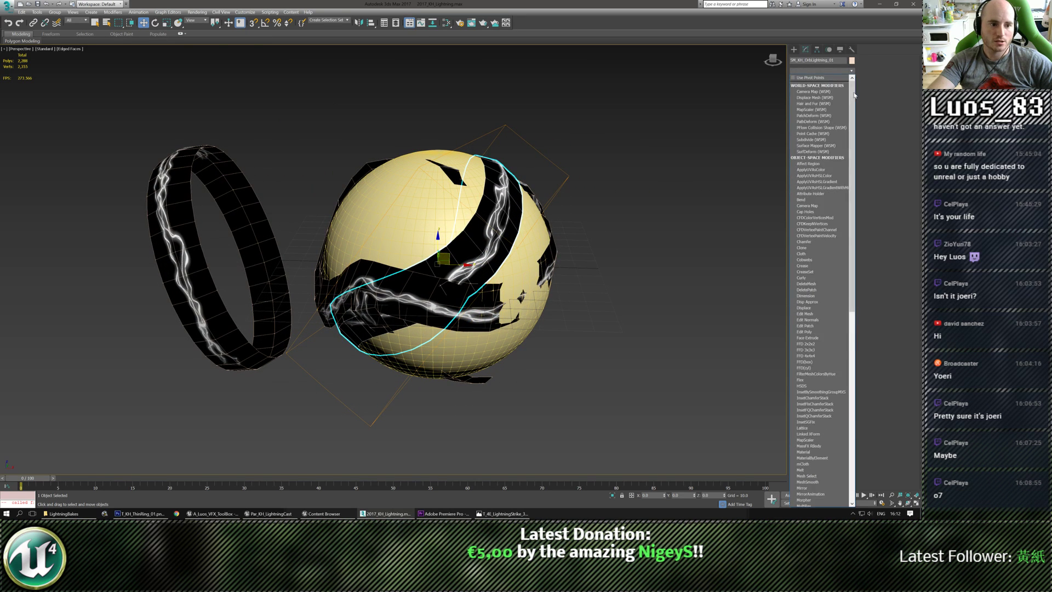
{"action": "left_click_drag", "start_coordinate": [852, 94], "coordinate": [853, 282]}
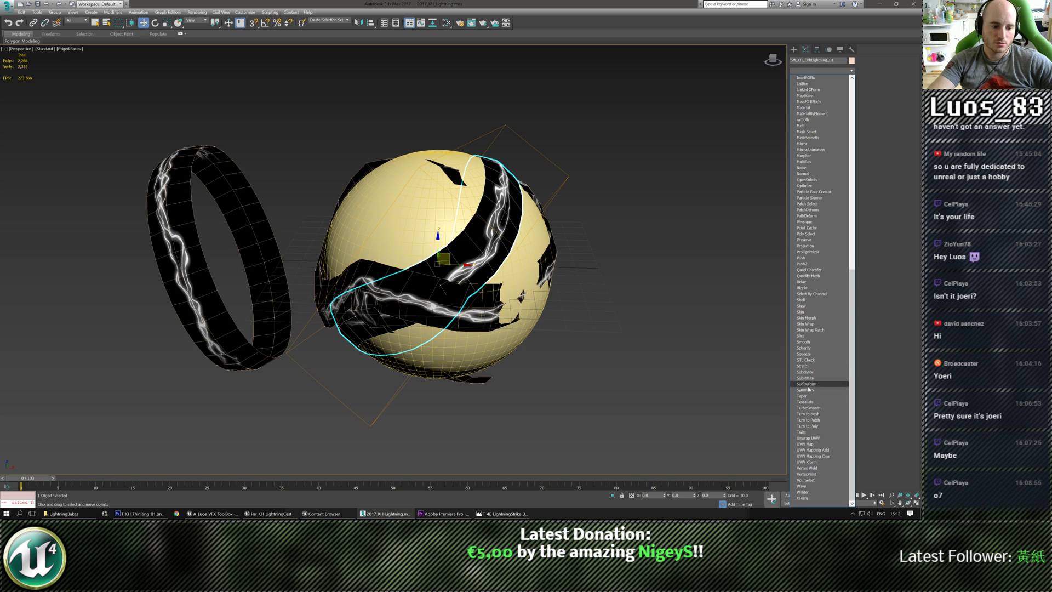
{"action": "scroll", "coordinate": [807, 247], "scroll_direction": "up", "scroll_amount": 5}
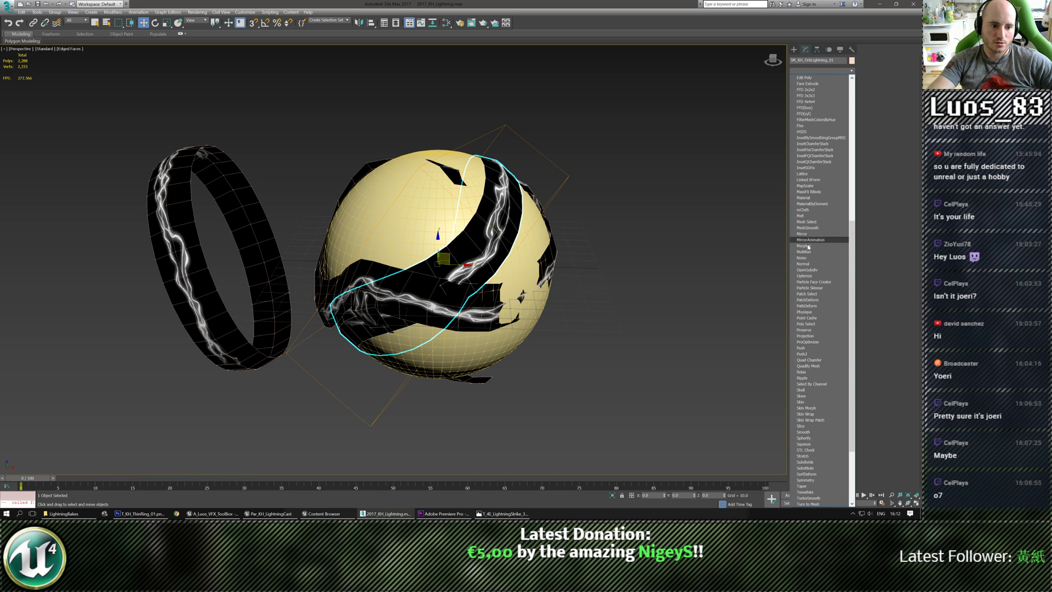
{"action": "left_click", "coordinate": [808, 257]}
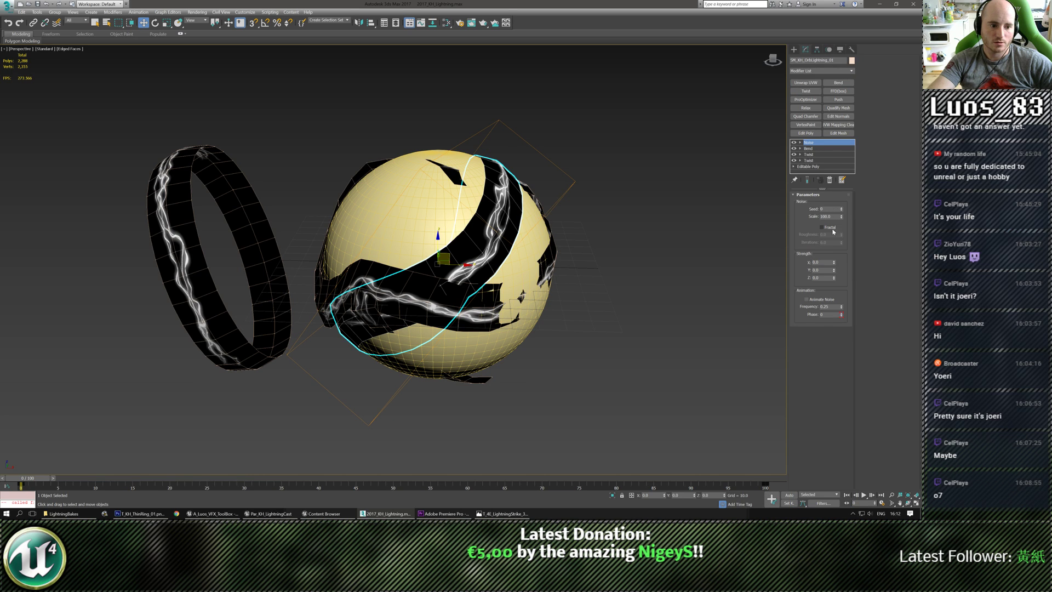
Step: Set the twisted band's Noise strength to 30 on X, Y and Z
{"action": "double_click", "coordinate": [822, 262]}
{"action": "type", "text": "30"}
{"action": "key", "text": "Tab"}
{"action": "type", "text": "3"}
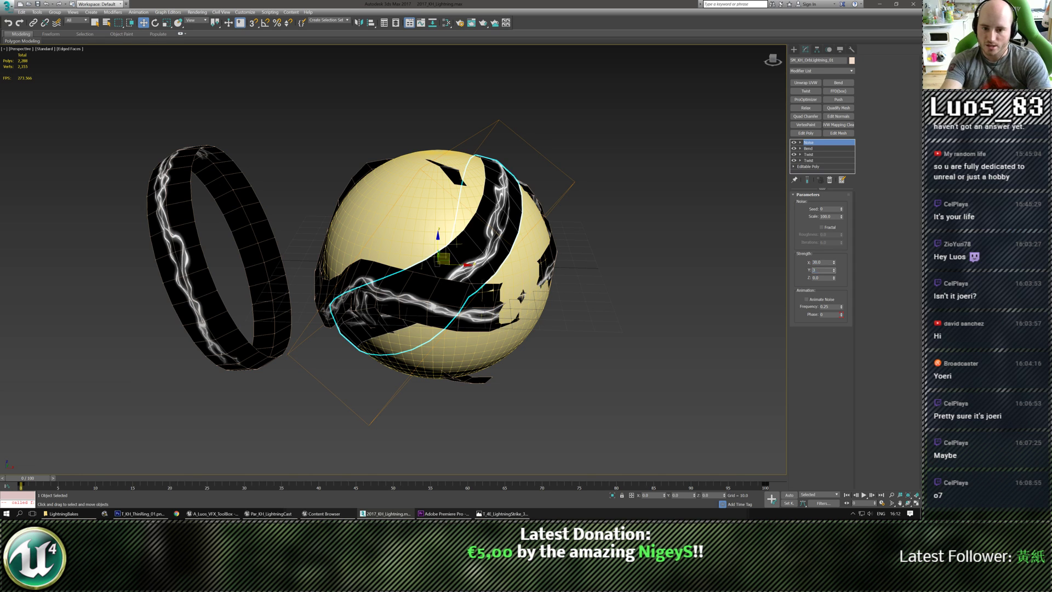
{"action": "type", "text": "0"}
{"action": "key", "text": "Tab"}
{"action": "type", "text": "30"}
{"action": "key", "text": "Return"}
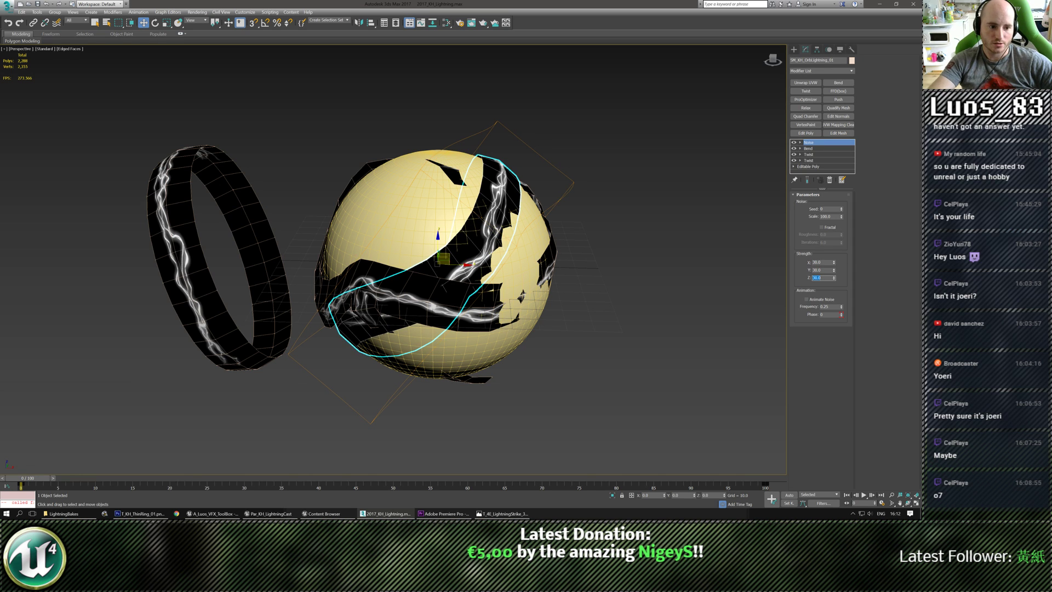
Step: Reduce the twisted band's Noise scale and collapse the band to an editable poly
{"action": "left_click_drag", "start_coordinate": [842, 218], "coordinate": [639, 269]}
{"action": "middle_click_drag", "start_coordinate": [639, 269], "coordinate": [547, 263], "text": "alt"}
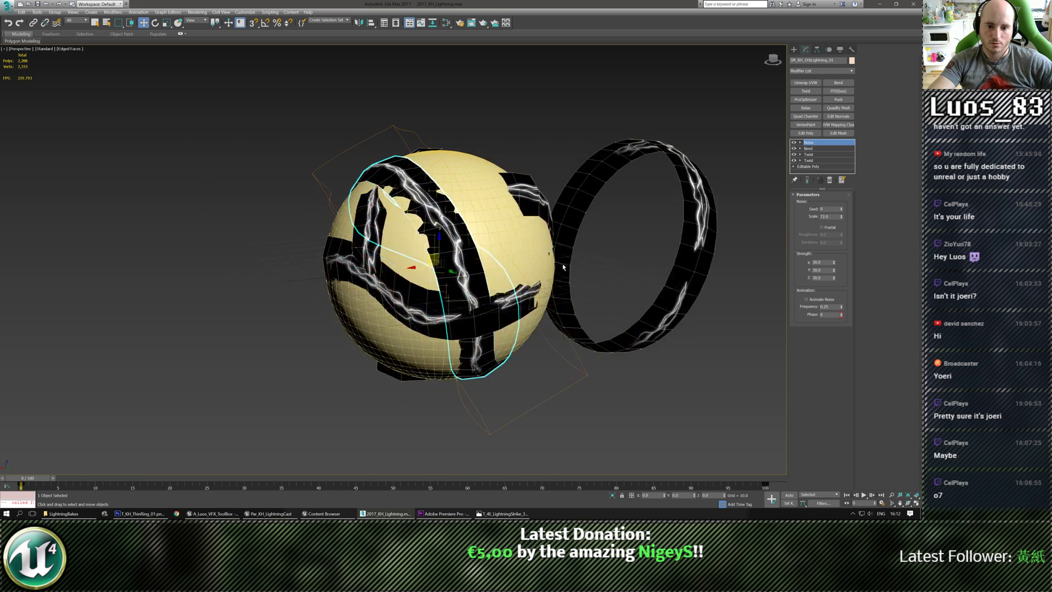
{"action": "middle_click_drag", "start_coordinate": [620, 392], "coordinate": [540, 381]}
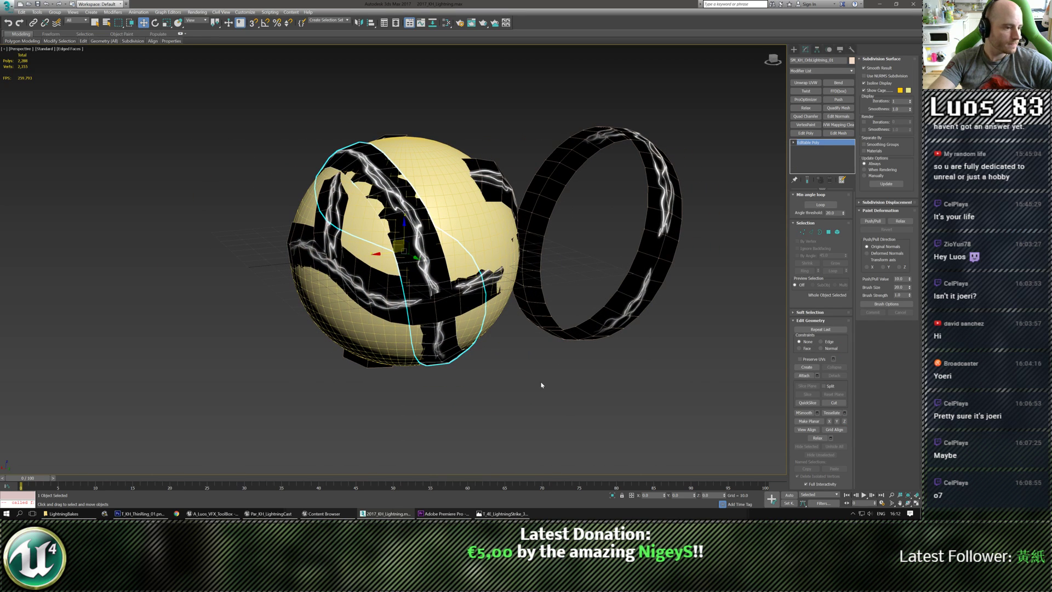
Step: Select the sphere and switch to Adobe Premiere Pro to examine the orb lightning in the reference footage
{"action": "scroll", "coordinate": [540, 383], "scroll_direction": "down", "scroll_amount": 3}
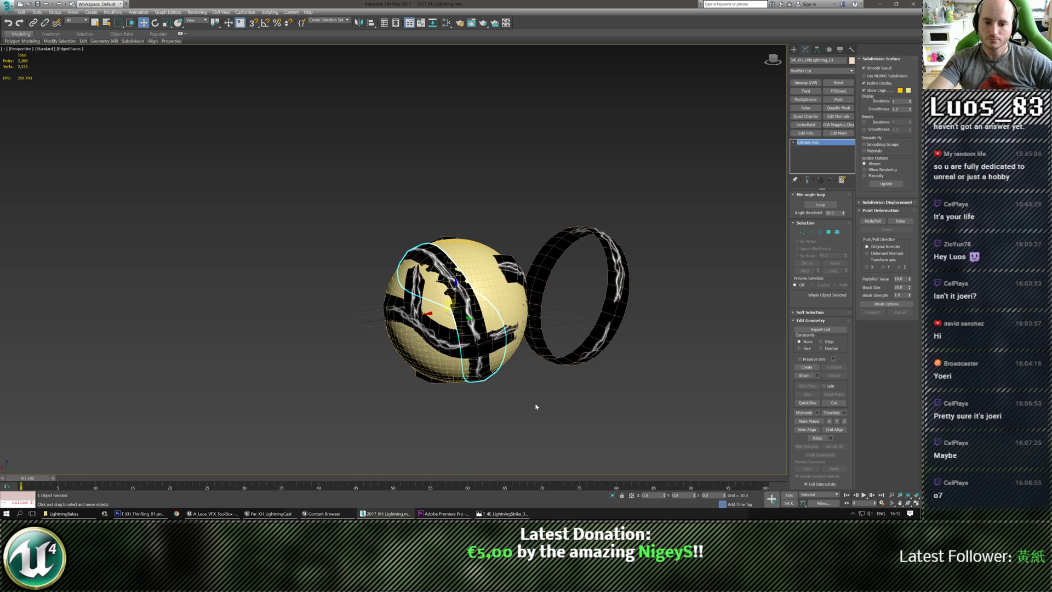
{"action": "scroll", "coordinate": [536, 406], "scroll_direction": "up", "scroll_amount": 3}
{"action": "left_click", "coordinate": [473, 246]}
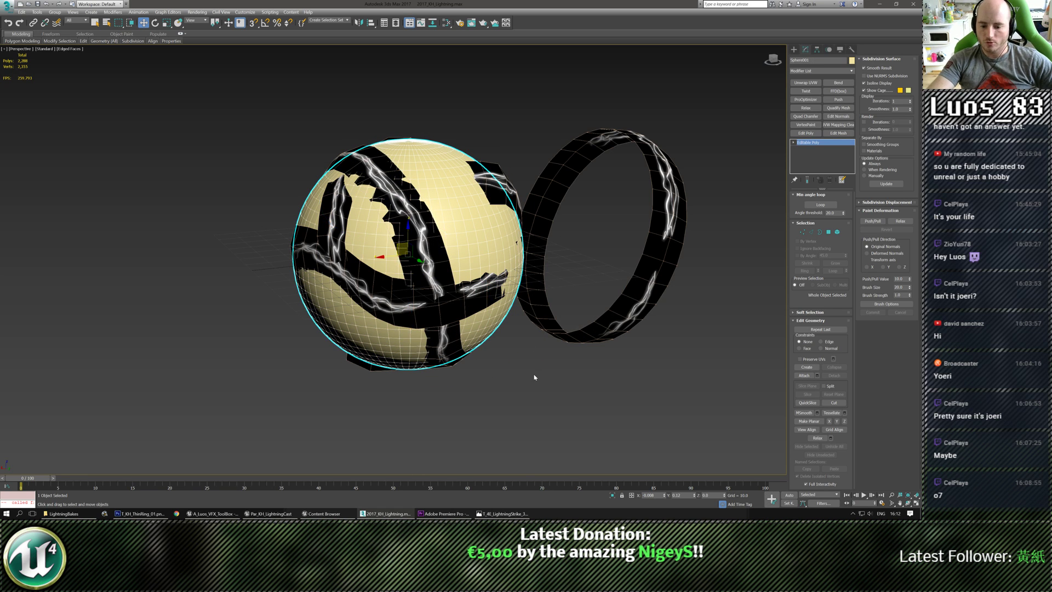
{"action": "left_click", "coordinate": [442, 513]}
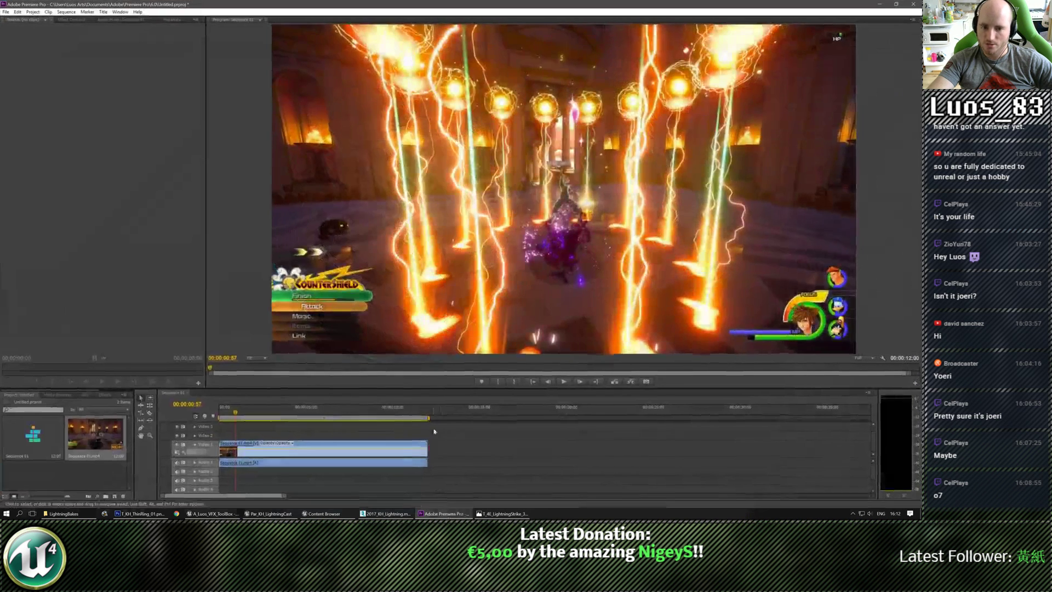
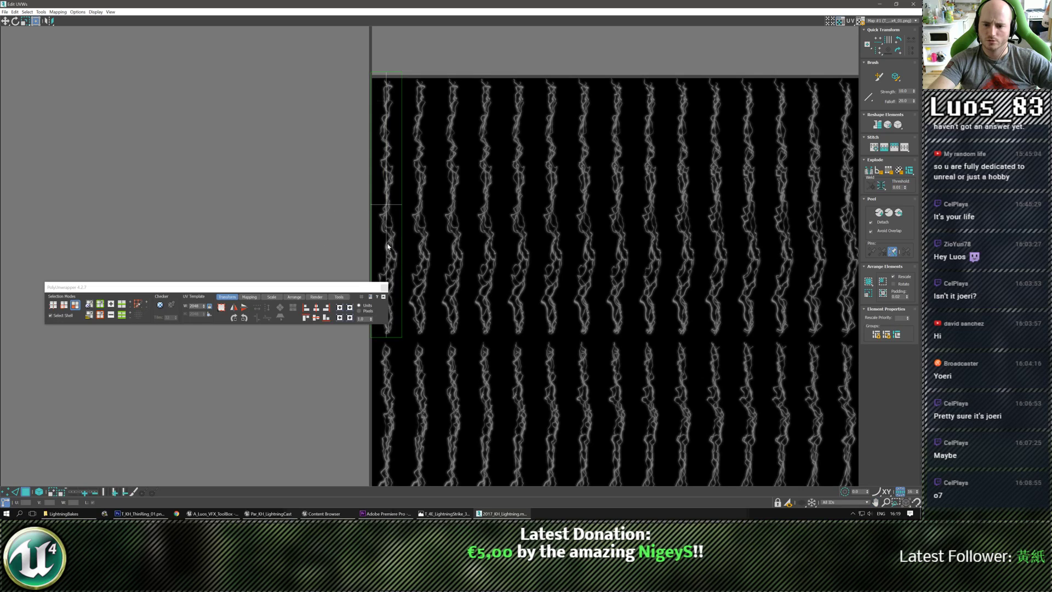
Step: Rotate the lightning plane's UV shell by 180 degrees in two quarter turns over the first lightning strip
{"action": "left_click", "coordinate": [387, 246]}
{"action": "left_click", "coordinate": [897, 49]}
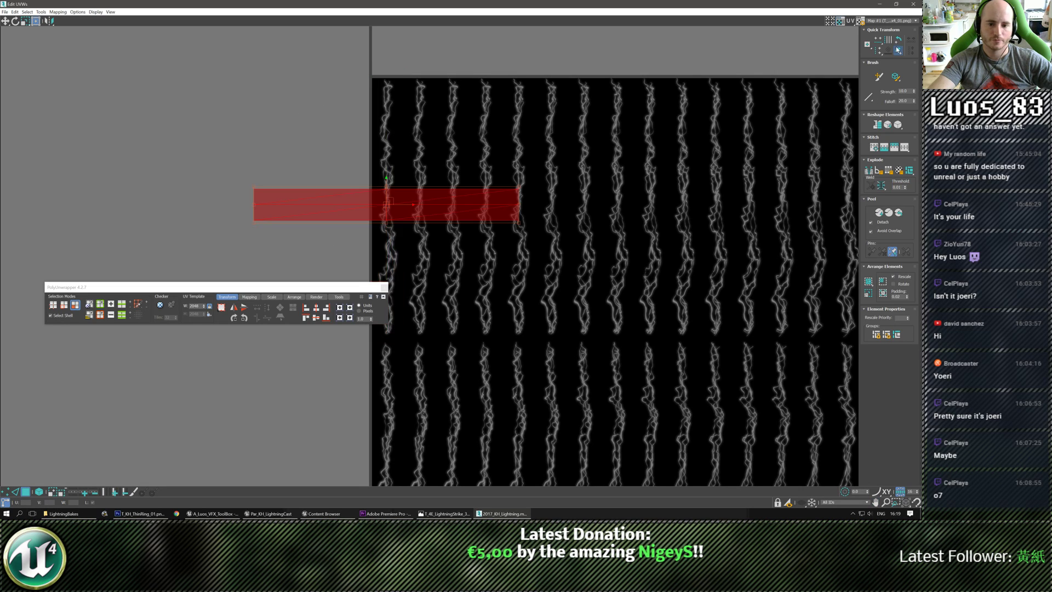
{"action": "left_click", "coordinate": [896, 50]}
{"action": "scroll", "coordinate": [399, 70], "scroll_direction": "up", "scroll_amount": 3}
{"action": "scroll", "coordinate": [398, 70], "scroll_direction": "up", "scroll_amount": 3}
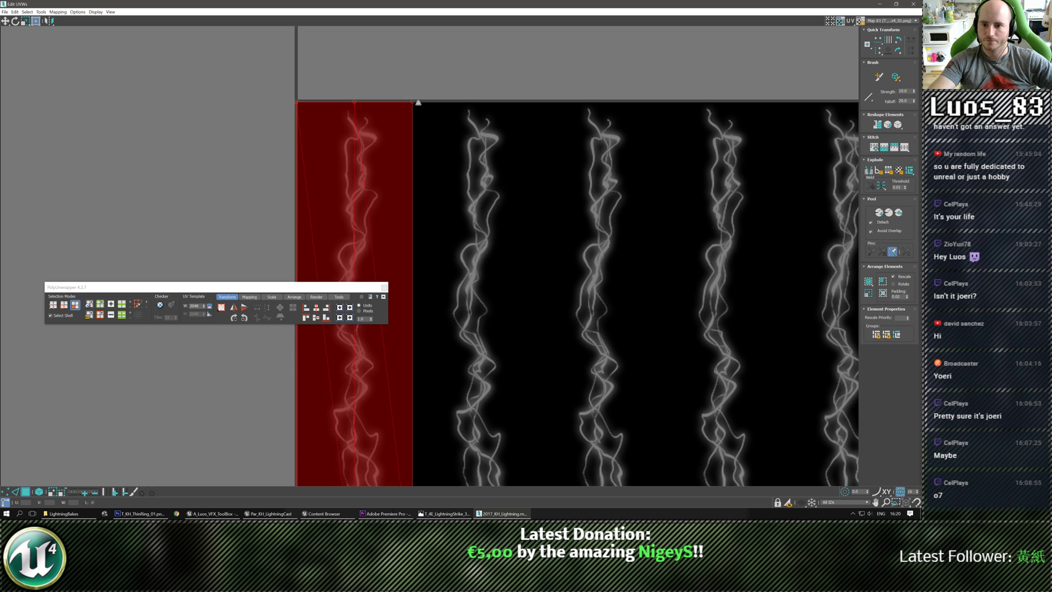
Step: Scale the UV shell slightly from its lower corner to fit the first lightning strip, and close the UV editor
{"action": "scroll", "coordinate": [444, 258], "scroll_direction": "down", "scroll_amount": 4}
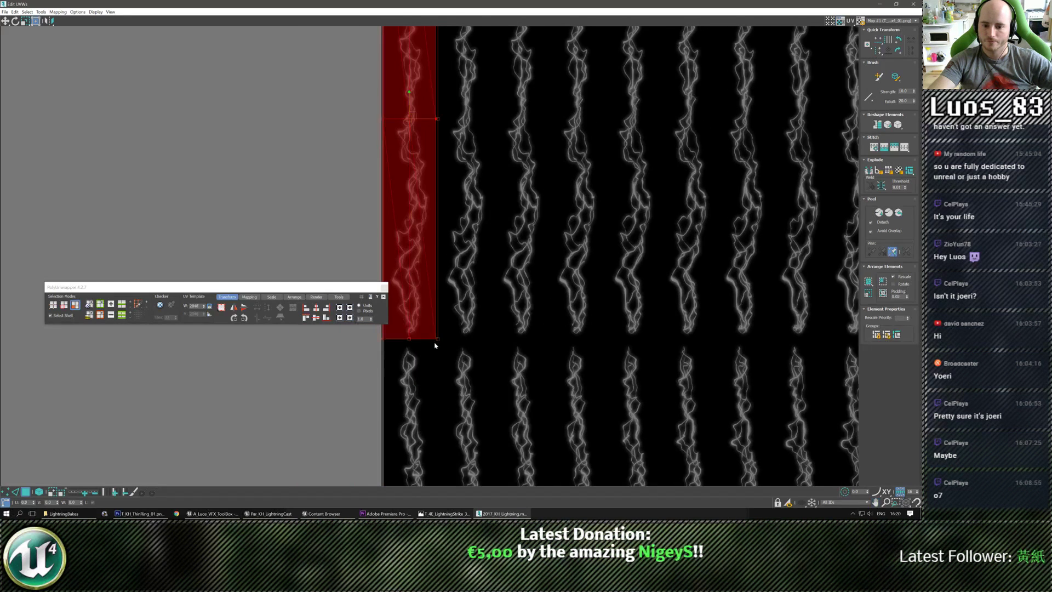
{"action": "left_click_drag", "start_coordinate": [438, 339], "coordinate": [439, 337]}
{"action": "left_click", "coordinate": [524, 137]}
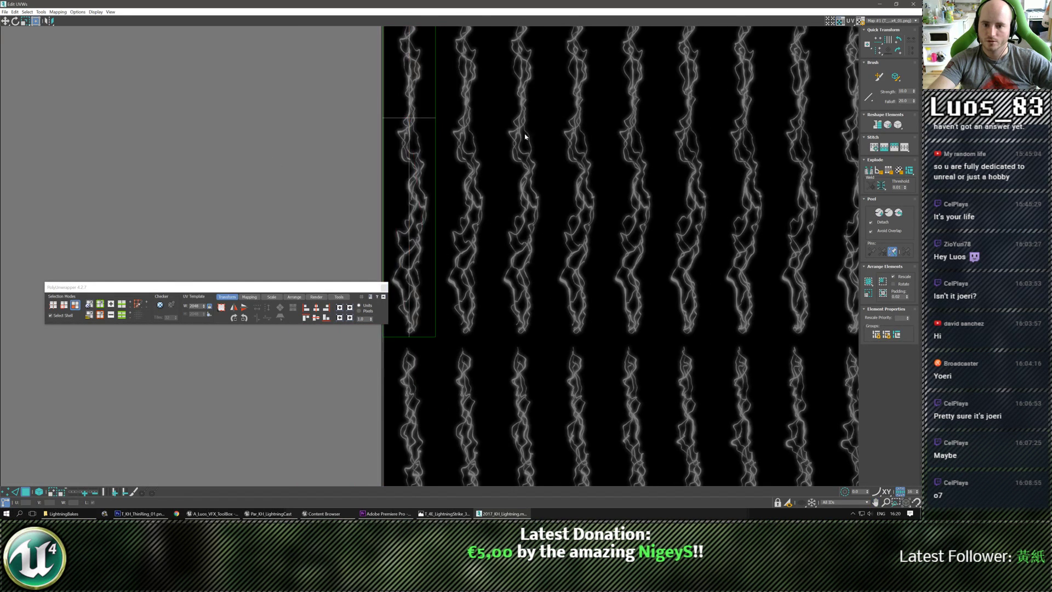
{"action": "left_click", "coordinate": [913, 4]}
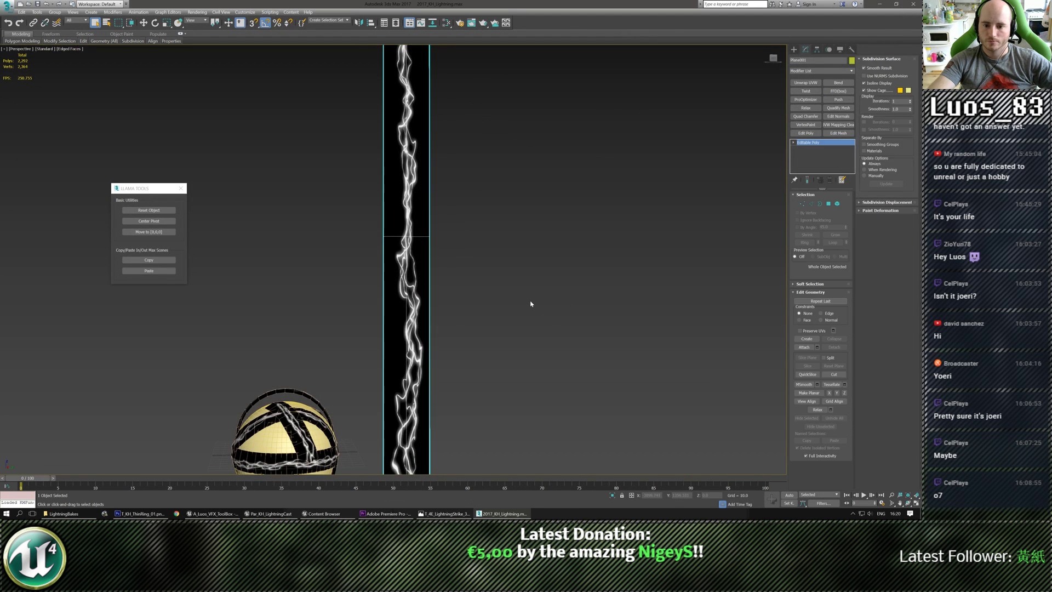
{"action": "middle_click_drag", "start_coordinate": [472, 285], "coordinate": [450, 306], "text": "alt"}
{"action": "scroll", "coordinate": [449, 305], "scroll_direction": "up", "scroll_amount": 3}
{"action": "key", "text": "e"}
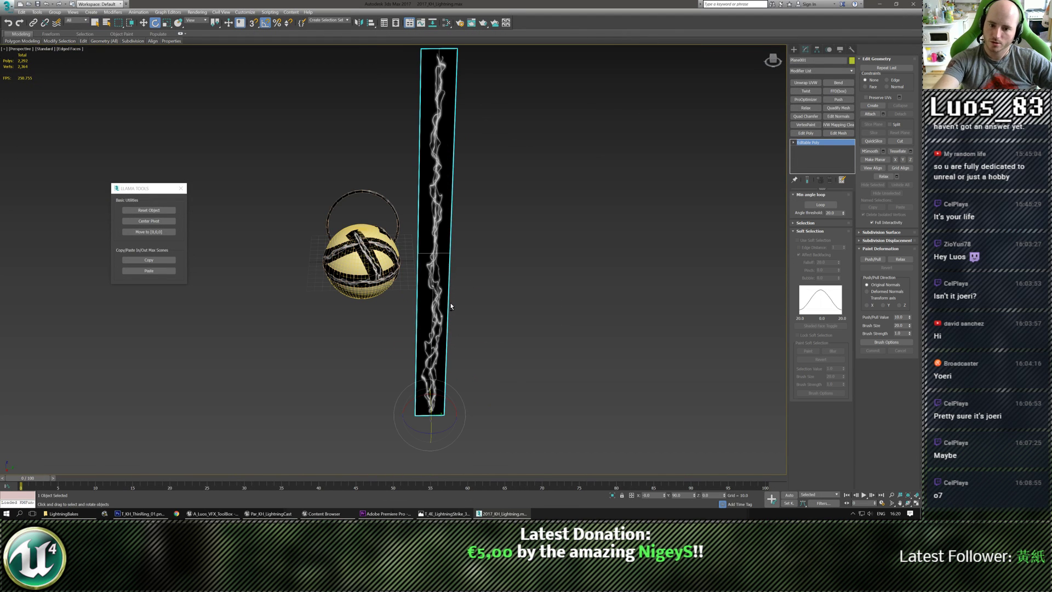
{"action": "left_click_drag", "start_coordinate": [445, 430], "coordinate": [463, 426], "text": "shift"}
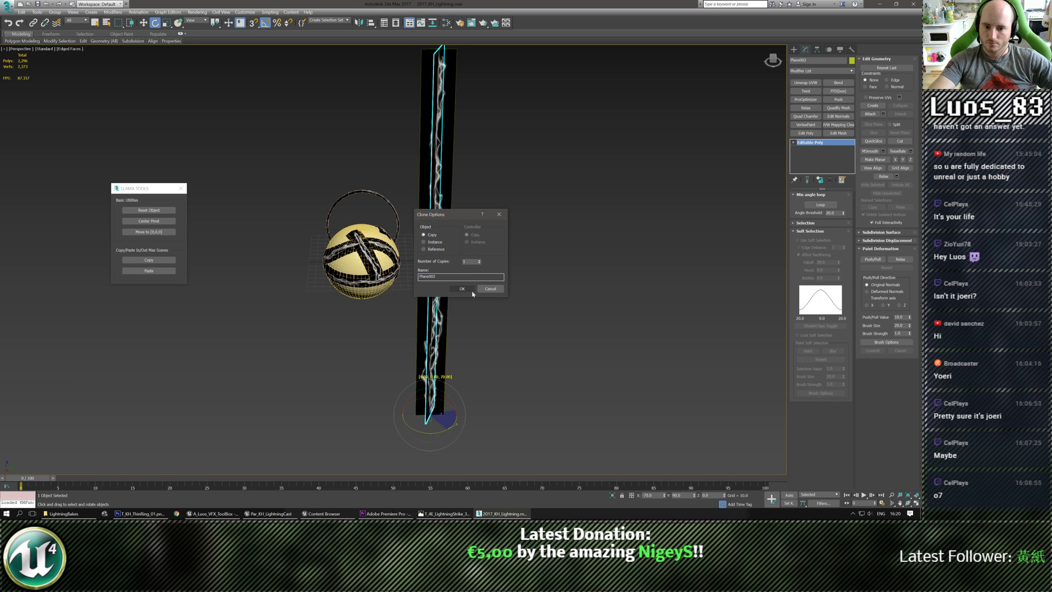
{"action": "left_click", "coordinate": [490, 288]}
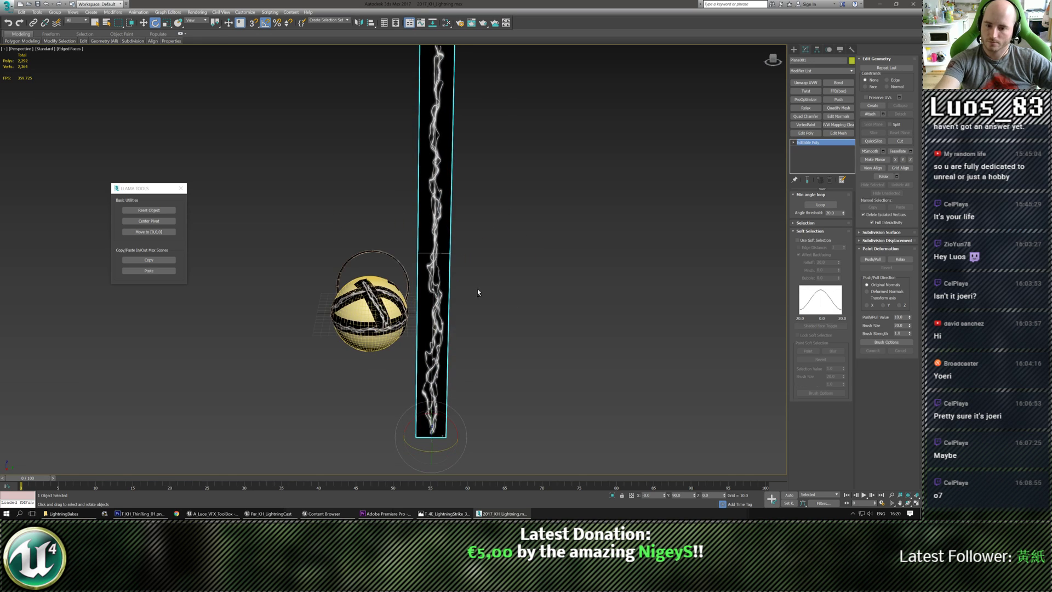
Step: Connect the long side edges of the lightning plane's upper and lower halves with a crosswise edge in each
{"action": "key", "text": "2"}
{"action": "left_click_drag", "start_coordinate": [523, 146], "coordinate": [361, 166]}
{"action": "scroll", "coordinate": [489, 264], "scroll_direction": "up", "scroll_amount": 3}
{"action": "key", "text": "ctrl+shift+e"}
{"action": "middle_click_drag", "start_coordinate": [501, 249], "coordinate": [523, 259]}
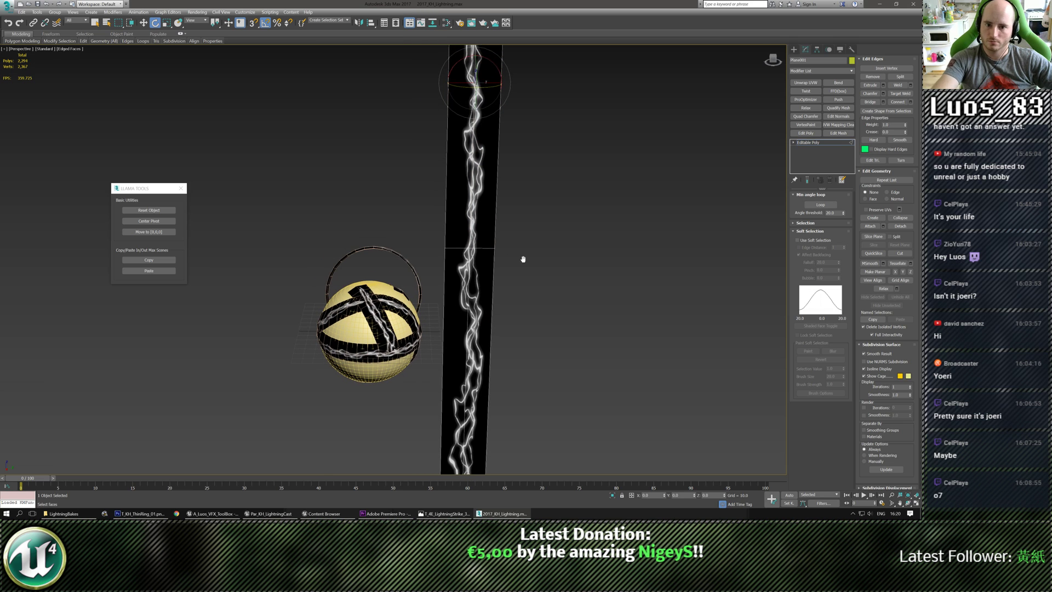
{"action": "left_click_drag", "start_coordinate": [376, 353], "coordinate": [376, 353]}
{"action": "key", "text": "ctrl+shift+e"}
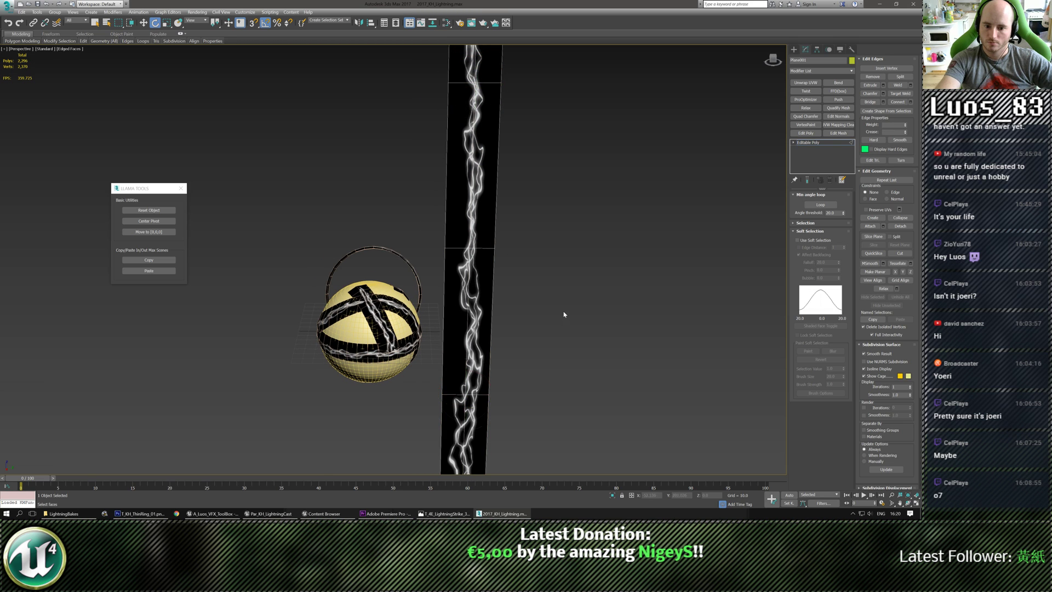
Step: Connect the side edges of the remaining sections to subdivide the lightning plane evenly along its length
{"action": "middle_click_drag", "start_coordinate": [385, 347], "coordinate": [434, 366]}
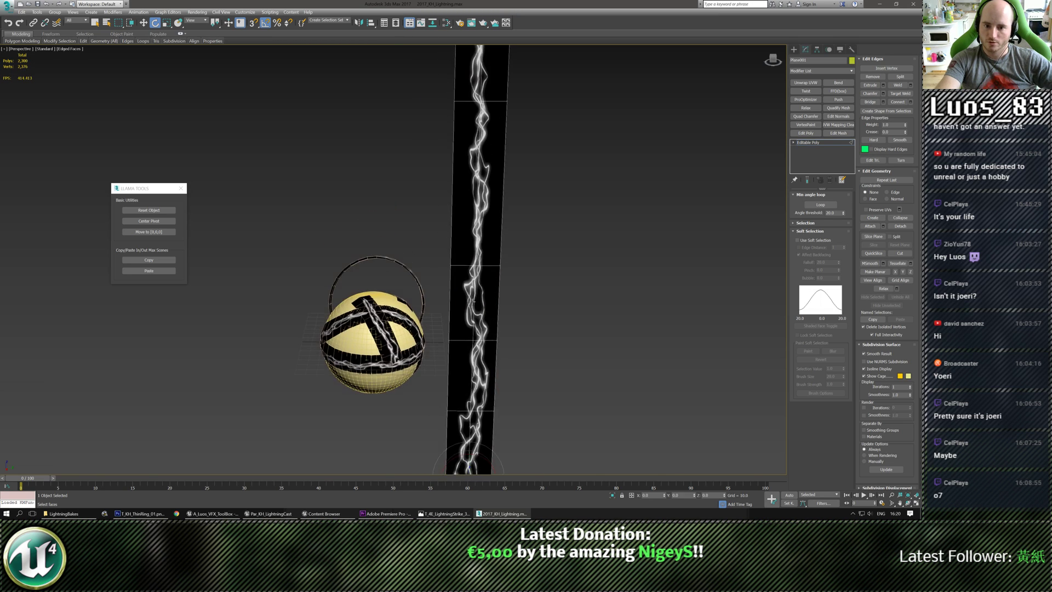
{"action": "middle_click_drag", "start_coordinate": [564, 187], "coordinate": [563, 252]}
{"action": "left_click_drag", "start_coordinate": [401, 169], "coordinate": [542, 138]}
{"action": "key", "text": "ctrl+shift+e"}
{"action": "scroll", "coordinate": [542, 139], "scroll_direction": "down", "scroll_amount": 2}
{"action": "middle_click_drag", "start_coordinate": [543, 138], "coordinate": [547, 205]}
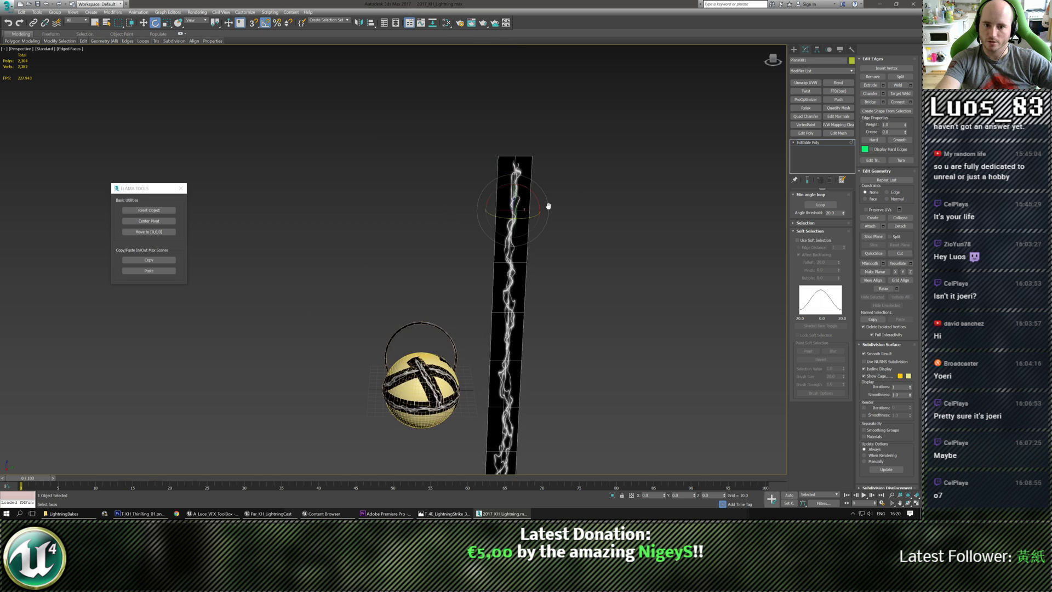
{"action": "scroll", "coordinate": [536, 316], "scroll_direction": "up", "scroll_amount": 2}
{"action": "mouse_move", "coordinate": [537, 317]}
{"action": "middle_mouse_down", "text": "alt"}
{"action": "mouse_move", "coordinate": [530, 284]}
{"action": "mouse_move", "coordinate": [561, 299]}
{"action": "mouse_move", "coordinate": [544, 312]}
{"action": "middle_mouse_up", "text": "alt"}
Step: Create a rotated copy of the subdivided lightning plane from its base, tilted about 15 degrees away from the upright one
{"action": "left_click", "coordinate": [793, 50]}
{"action": "middle_click_drag", "start_coordinate": [538, 366], "coordinate": [500, 354]}
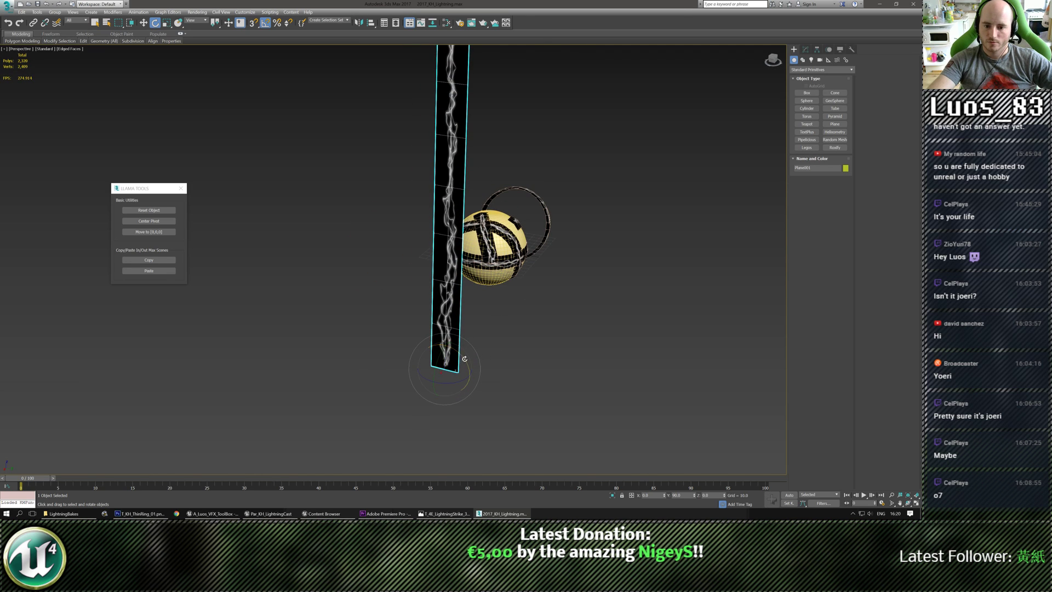
{"action": "mouse_move", "coordinate": [465, 359]}
{"action": "left_mouse_down", "text": "shift"}
{"action": "mouse_move", "coordinate": [450, 379]}
{"action": "mouse_move", "coordinate": [469, 379]}
{"action": "left_mouse_up", "text": "shift"}
{"action": "left_click", "coordinate": [470, 288]}
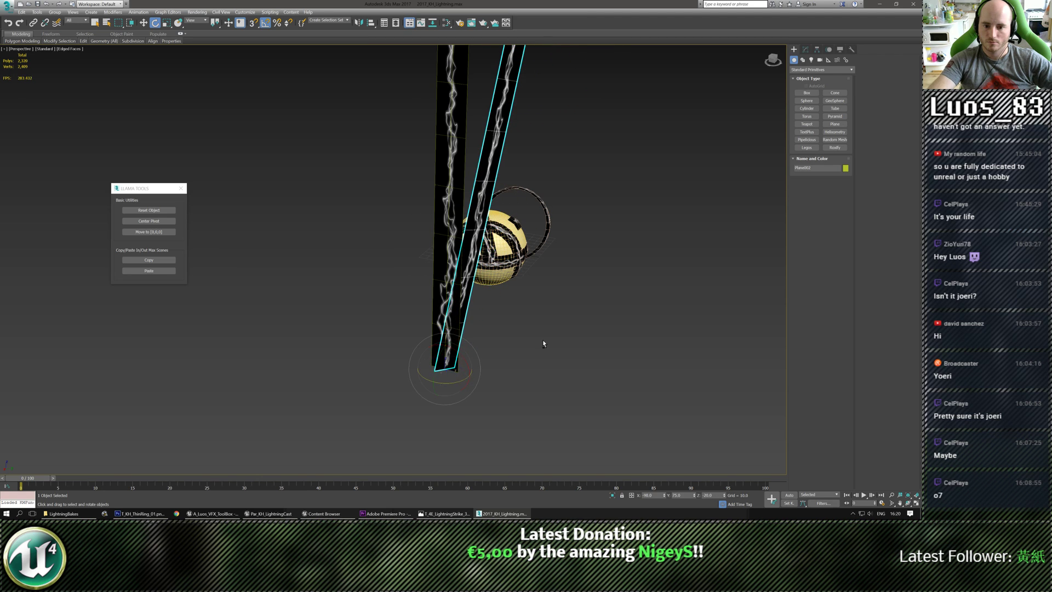
{"action": "middle_click_drag", "start_coordinate": [542, 344], "coordinate": [613, 255], "text": "alt"}
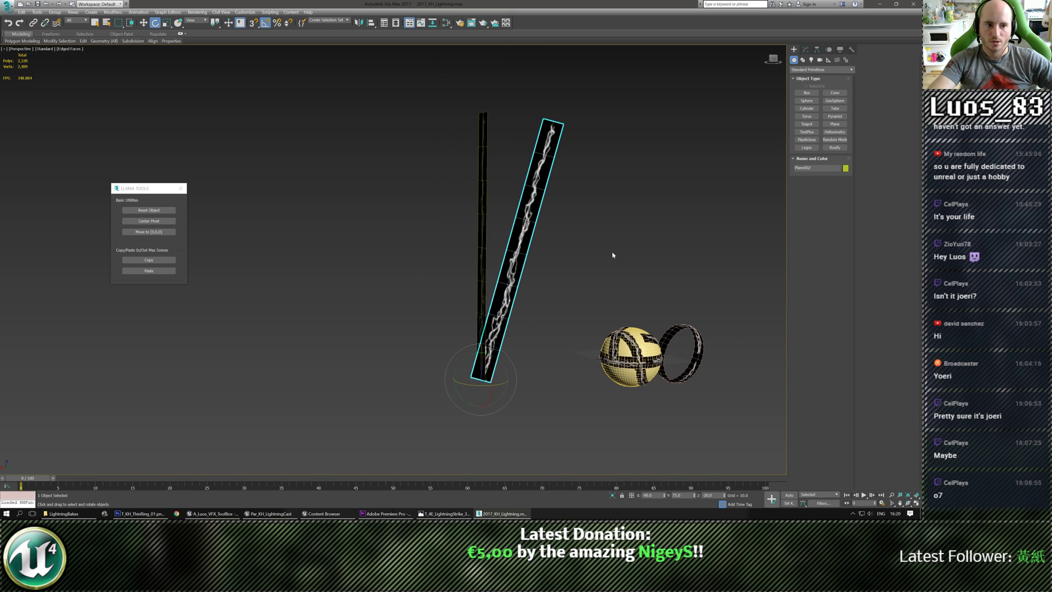
Step: Try a Bend modifier about the Y axis on the tilted lightning copy, and remove it
{"action": "left_click", "coordinate": [805, 49]}
{"action": "left_click", "coordinate": [836, 82]}
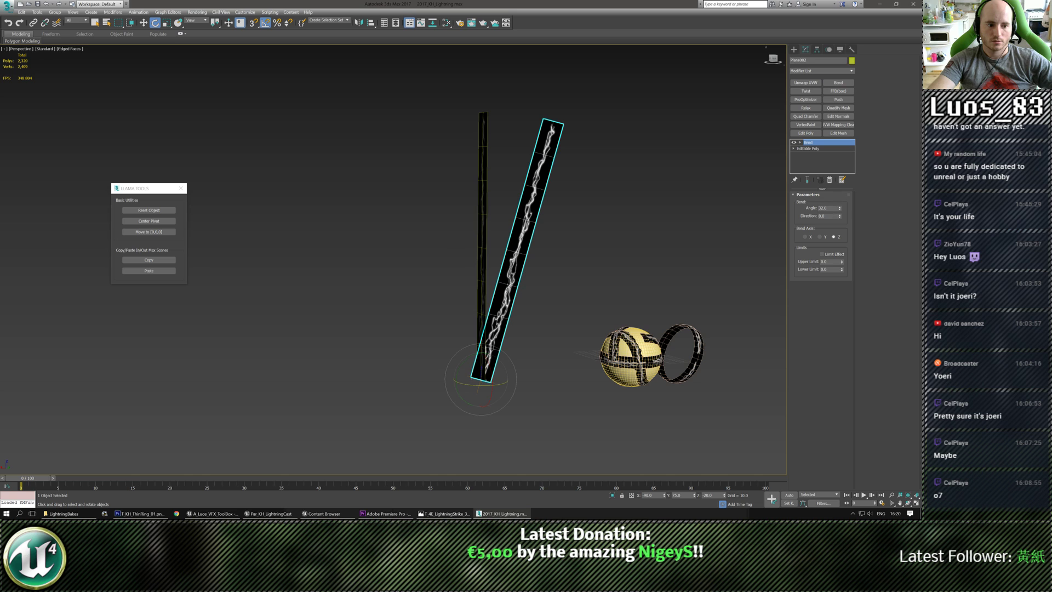
{"action": "left_click", "coordinate": [817, 144]}
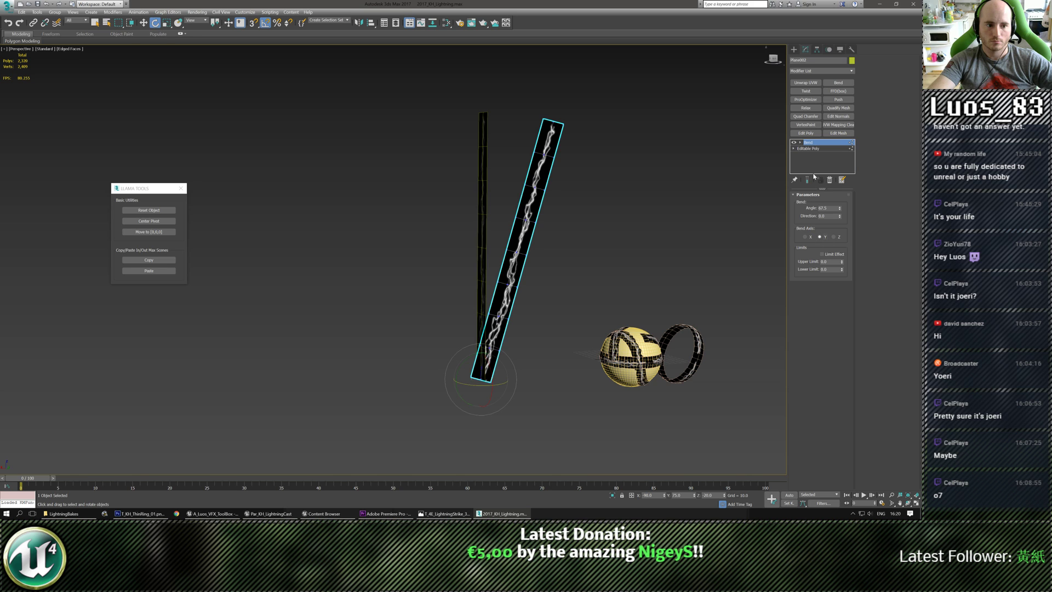
{"action": "left_click", "coordinate": [830, 180]}
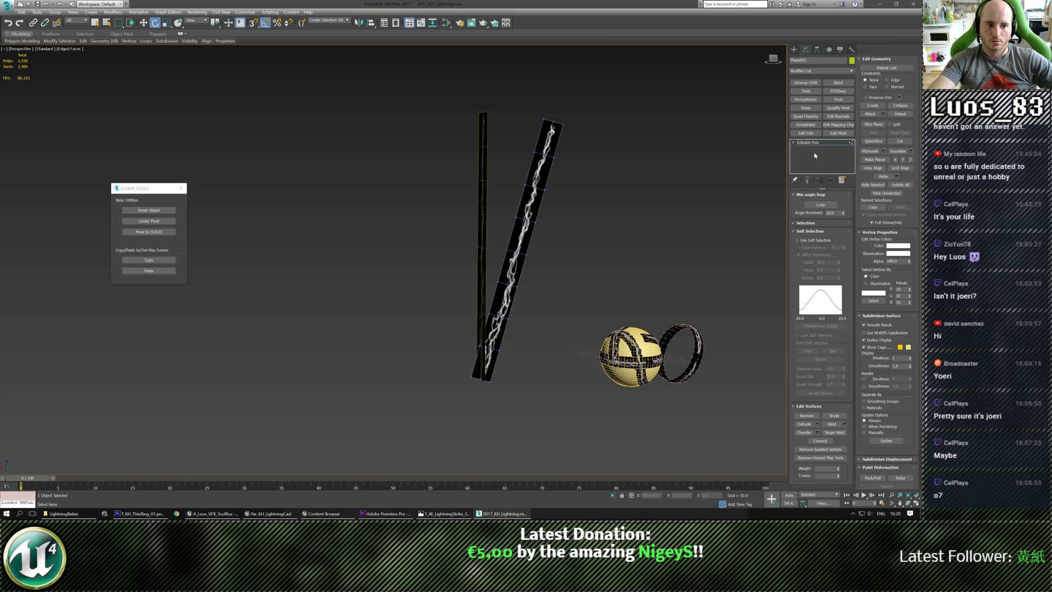
{"action": "left_click", "coordinate": [562, 235]}
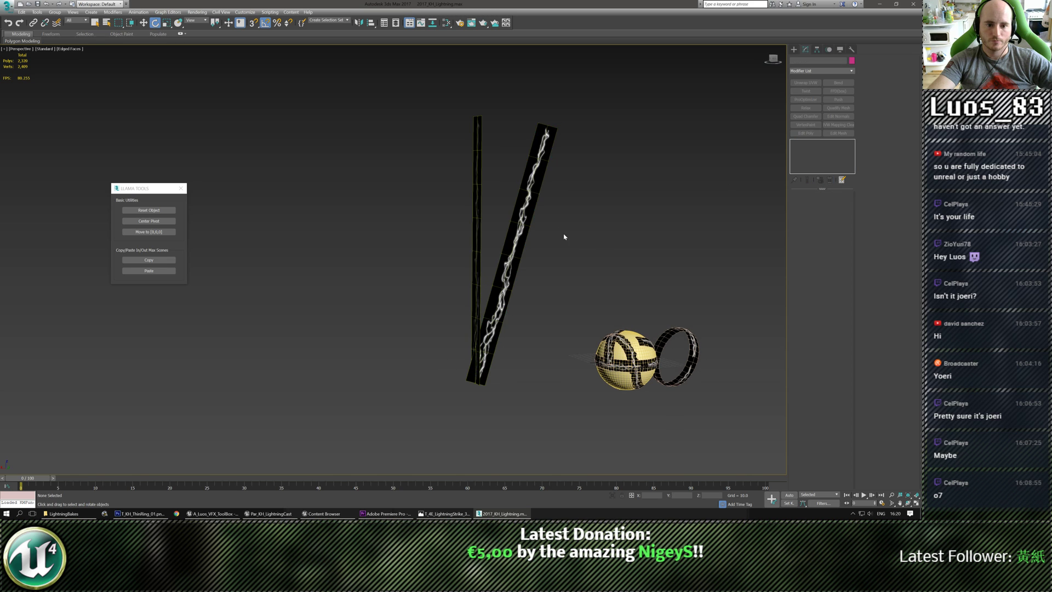
{"action": "left_click", "coordinate": [533, 193]}
{"action": "left_click", "coordinate": [834, 84]}
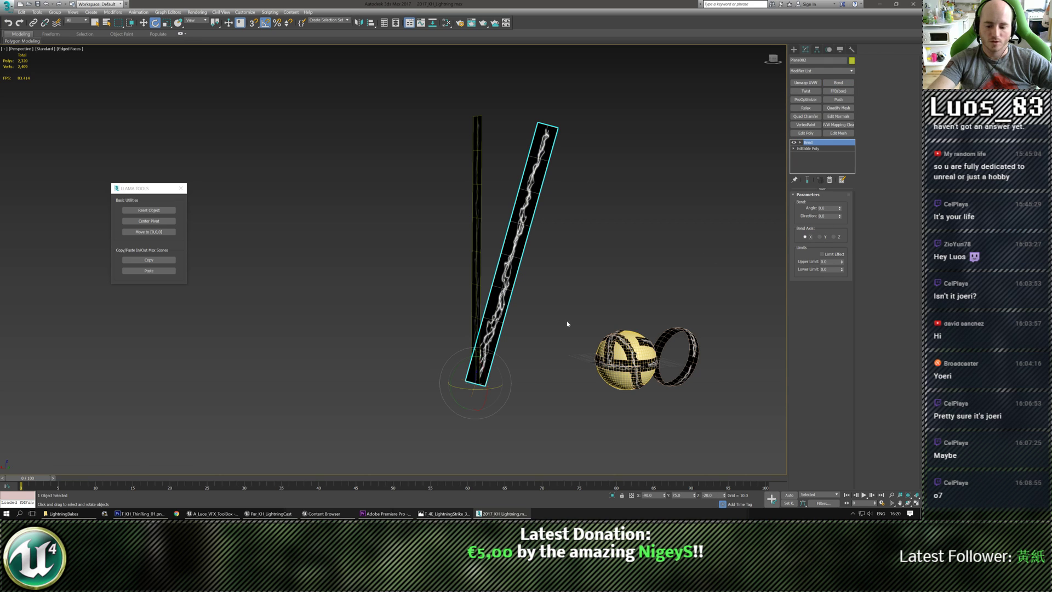
{"action": "key", "text": "w"}
{"action": "scroll", "coordinate": [567, 320], "scroll_direction": "up", "scroll_amount": 5}
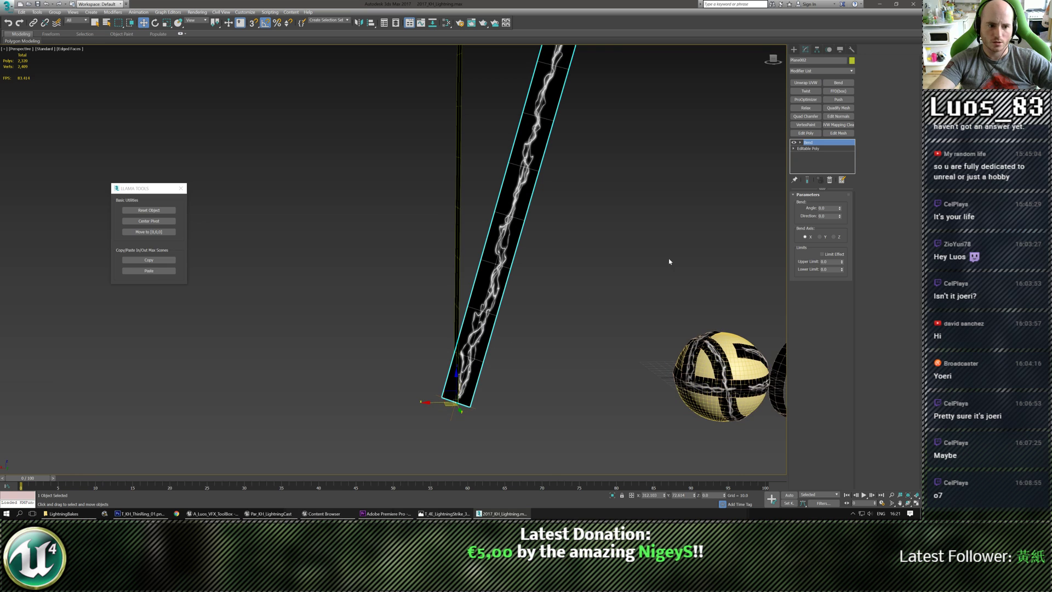
{"action": "left_click", "coordinate": [652, 243]}
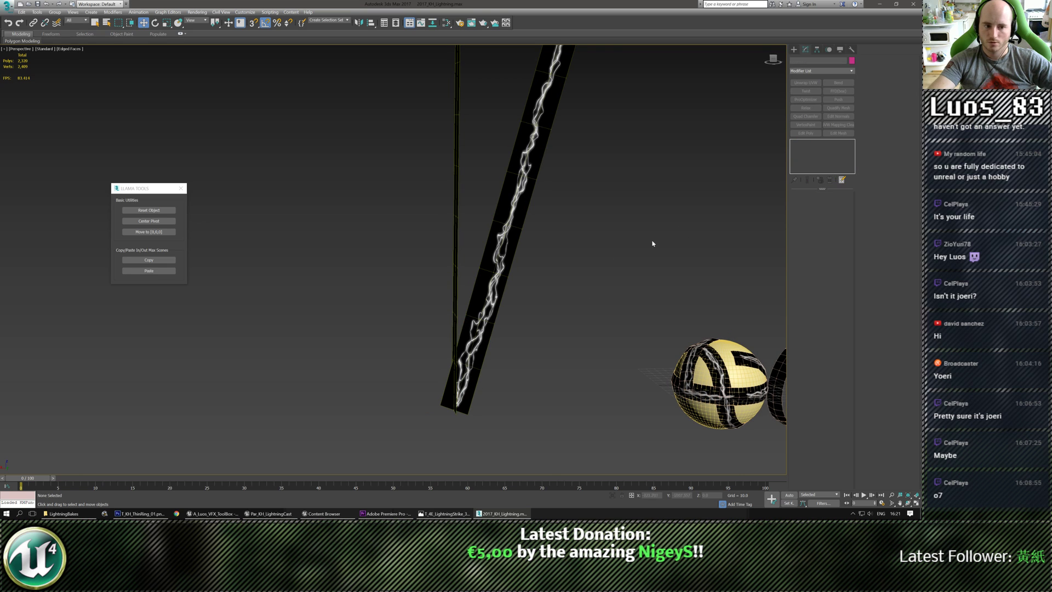
Step: Bend the tilted lightning plane about the Z axis by about 28 degrees with a Bend modifier
{"action": "left_click", "coordinate": [505, 258]}
{"action": "middle_click_drag", "start_coordinate": [557, 266], "coordinate": [571, 301]}
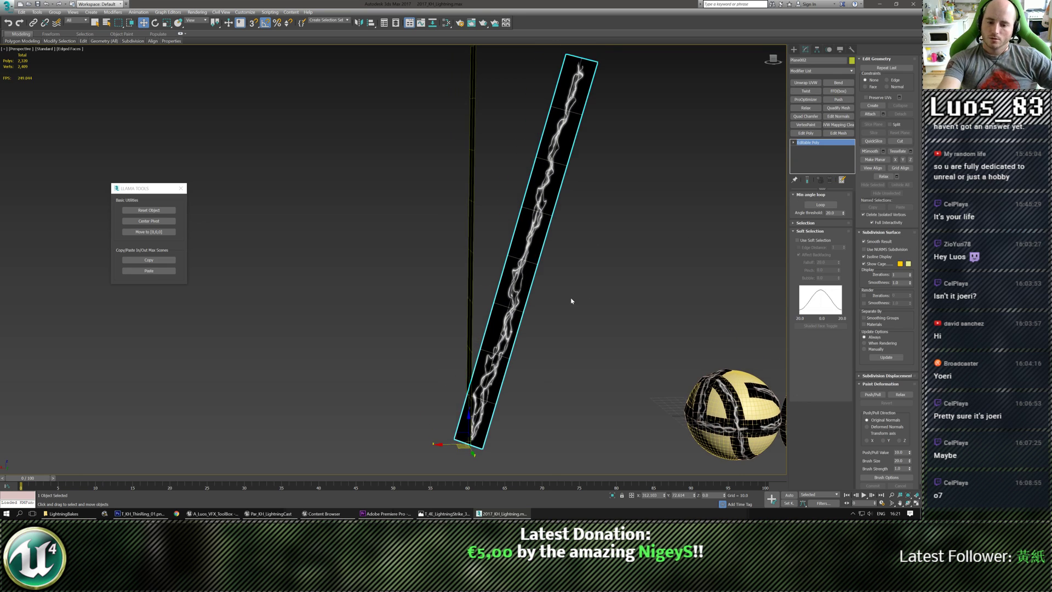
{"action": "key", "text": "4"}
{"action": "key", "text": "ctrl+a"}
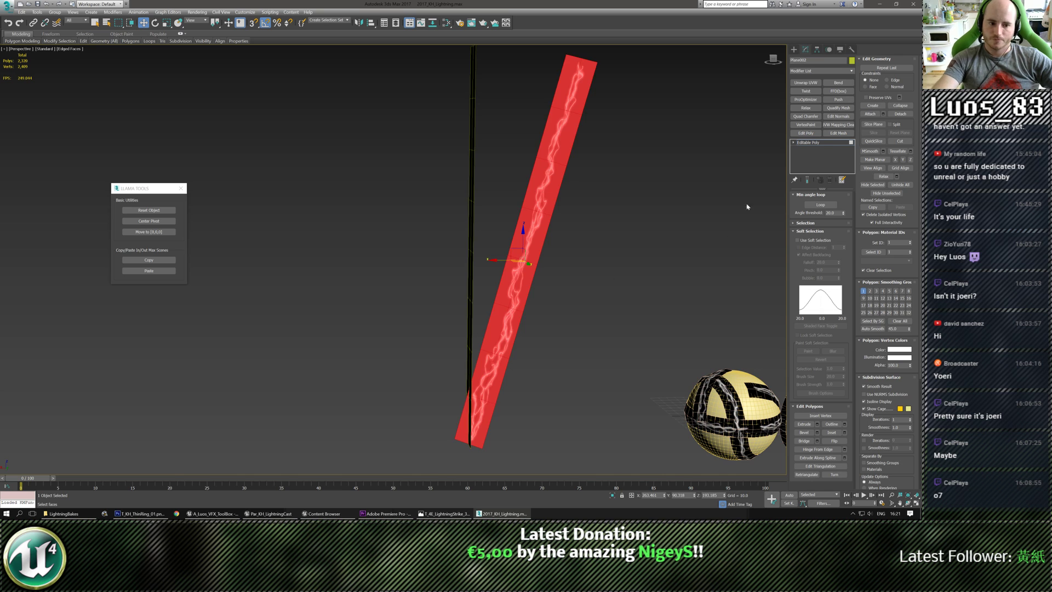
{"action": "left_click", "coordinate": [820, 143]}
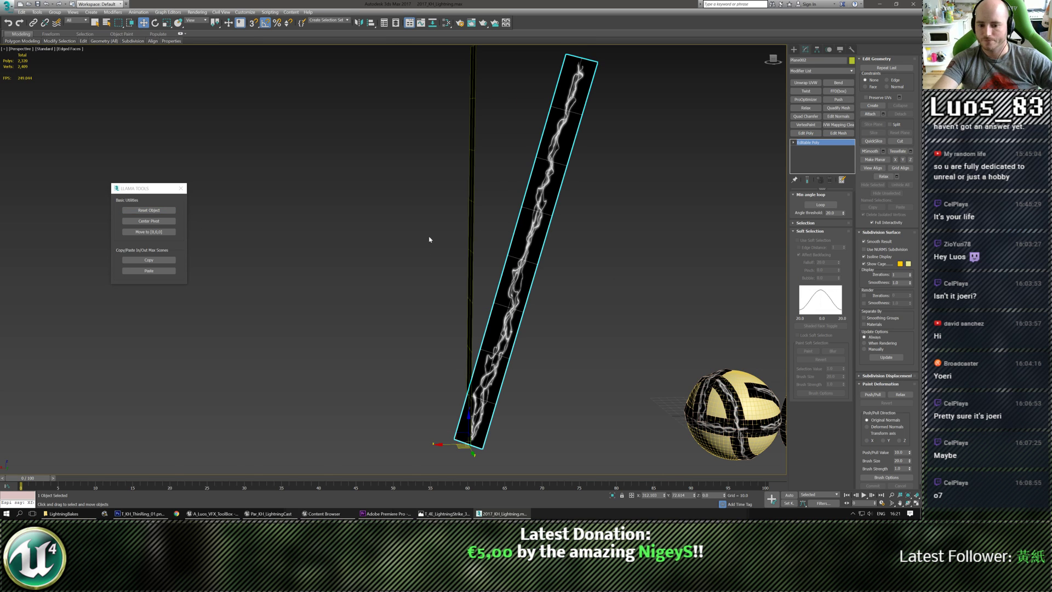
{"action": "middle_click_drag", "start_coordinate": [556, 371], "coordinate": [546, 375]}
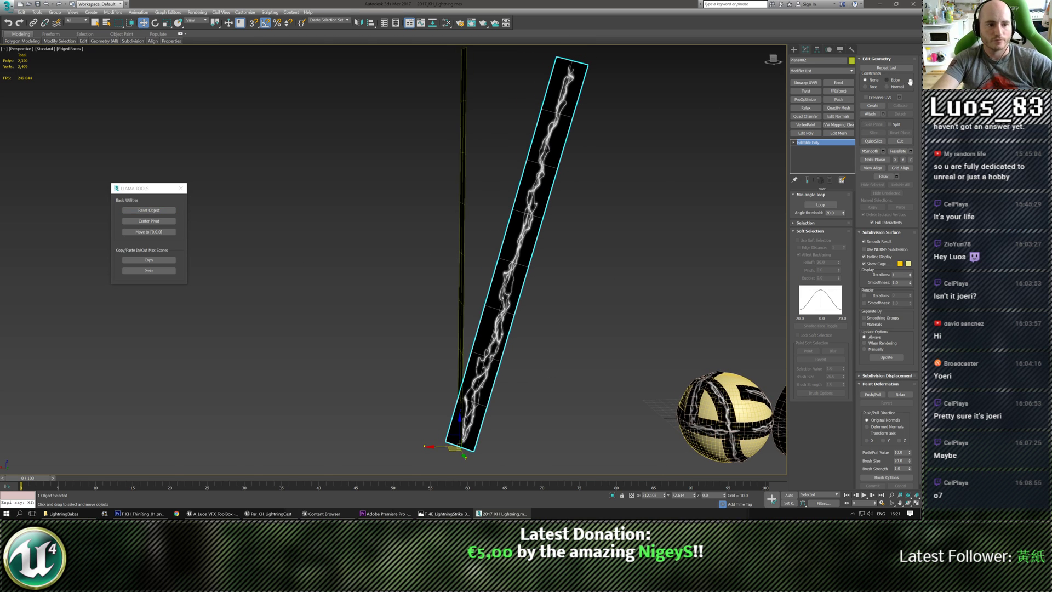
{"action": "left_click", "coordinate": [844, 84]}
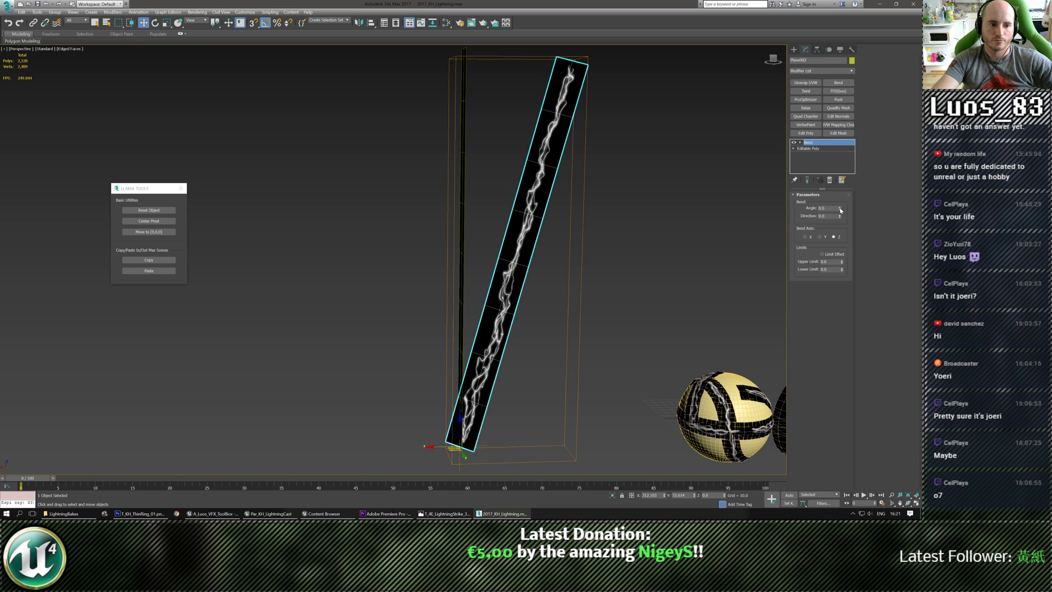
{"action": "left_click_drag", "start_coordinate": [840, 210], "coordinate": [840, 197]}
{"action": "scroll", "coordinate": [636, 241], "scroll_direction": "down", "scroll_amount": 2}
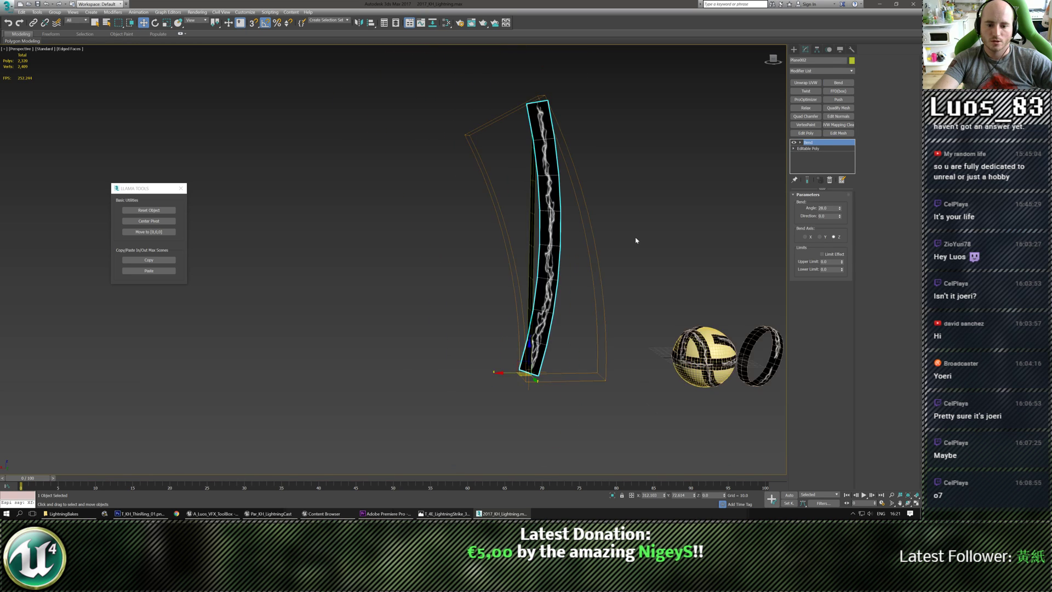
Step: Adjust the Bend to a direction of about 19.5 and an angle of 30, and collapse the lightning plane to Editable Poly
{"action": "middle_click_drag", "start_coordinate": [636, 241], "coordinate": [599, 248], "text": "alt"}
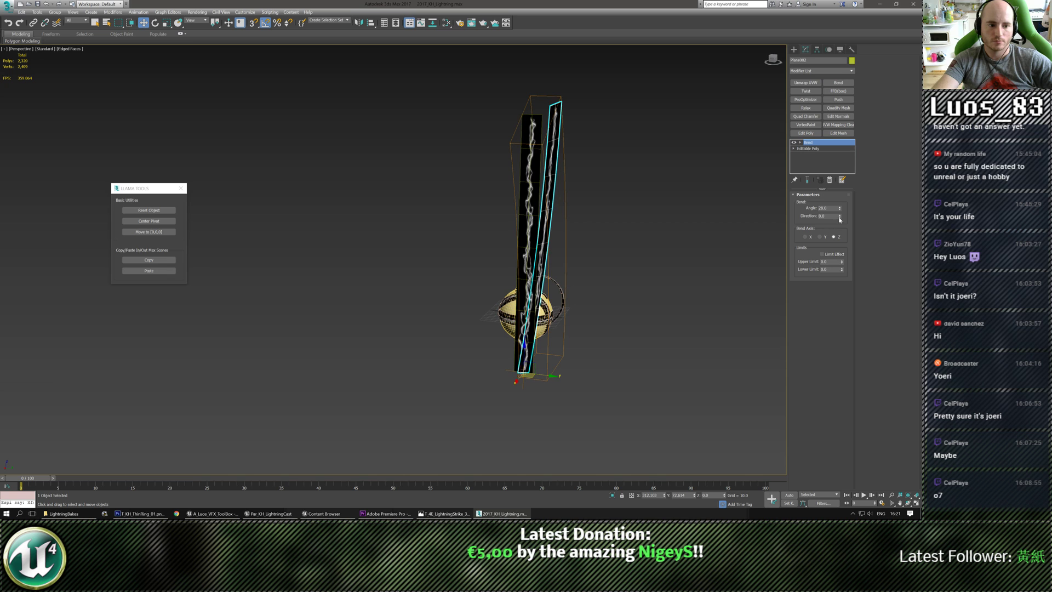
{"action": "left_click_drag", "start_coordinate": [839, 218], "coordinate": [837, 207]}
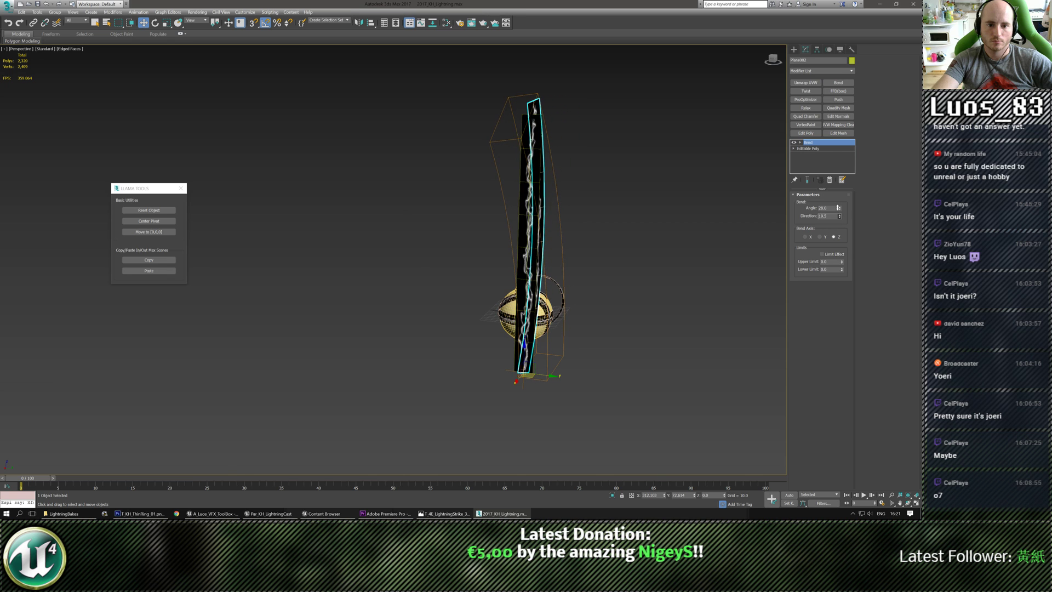
{"action": "middle_click_drag", "start_coordinate": [712, 212], "coordinate": [629, 213], "text": "alt"}
{"action": "scroll", "coordinate": [570, 166], "scroll_direction": "up", "scroll_amount": 3}
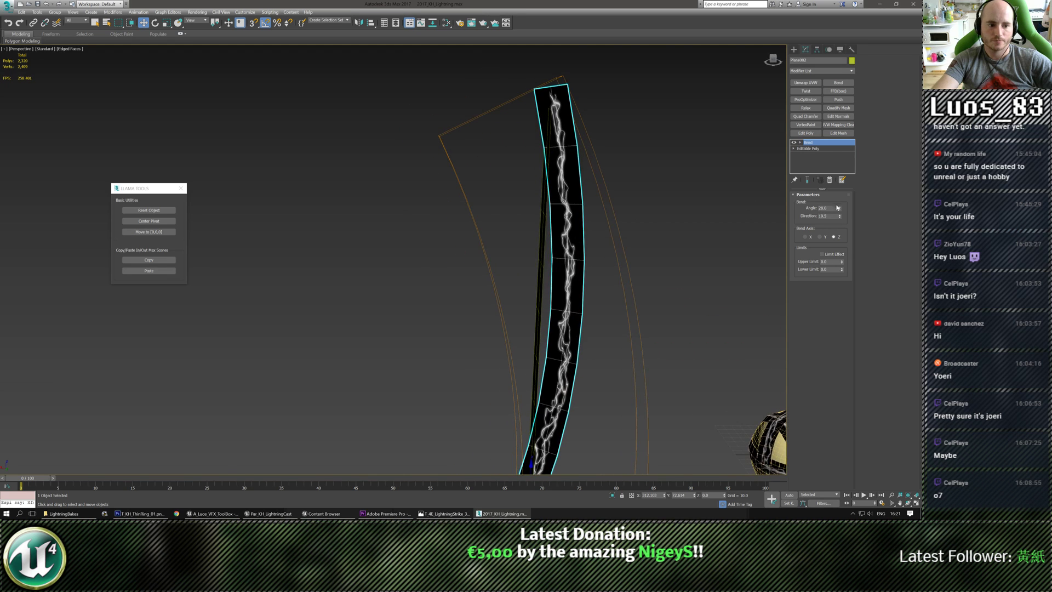
{"action": "left_click_drag", "start_coordinate": [839, 208], "coordinate": [846, 208]}
{"action": "scroll", "coordinate": [673, 268], "scroll_direction": "down", "scroll_amount": 3}
{"action": "middle_click_drag", "start_coordinate": [674, 268], "coordinate": [665, 262]}
{"action": "scroll", "coordinate": [588, 357], "scroll_direction": "up", "scroll_amount": 3}
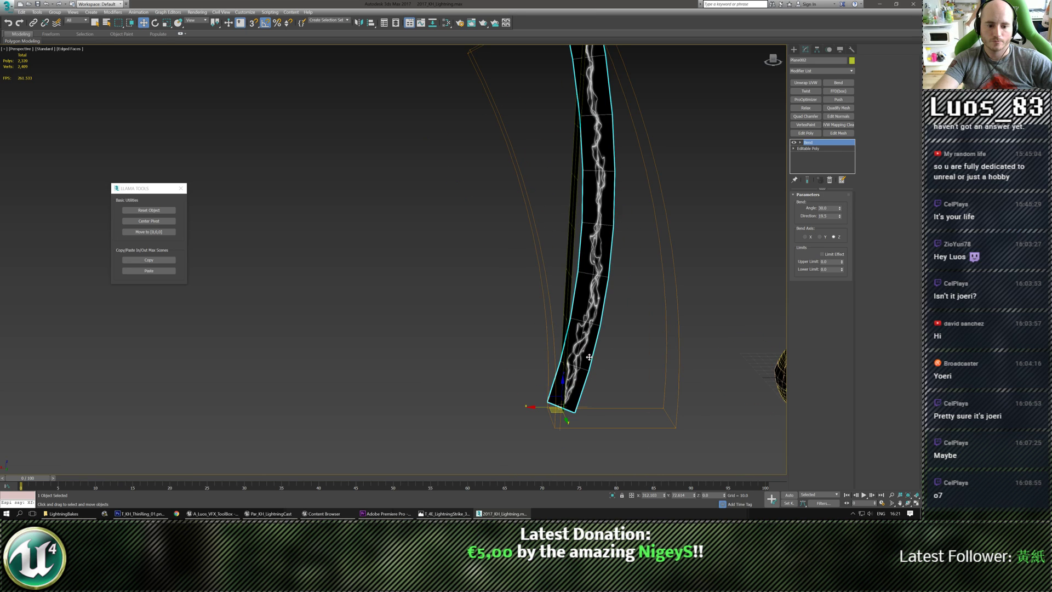
{"action": "scroll", "coordinate": [593, 313], "scroll_direction": "down", "scroll_amount": 2}
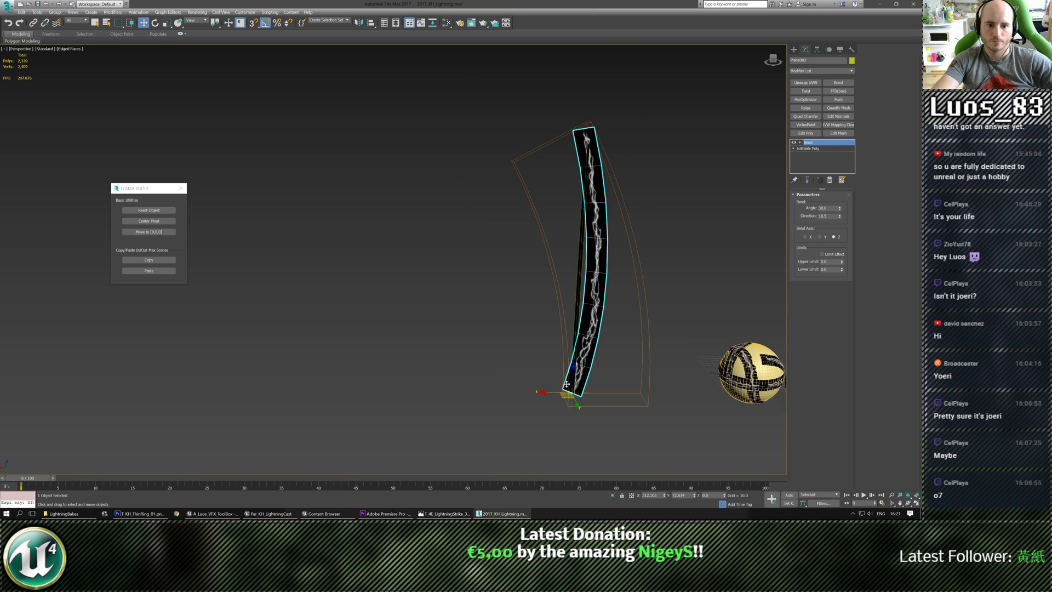
{"action": "key", "text": "alt+c"}
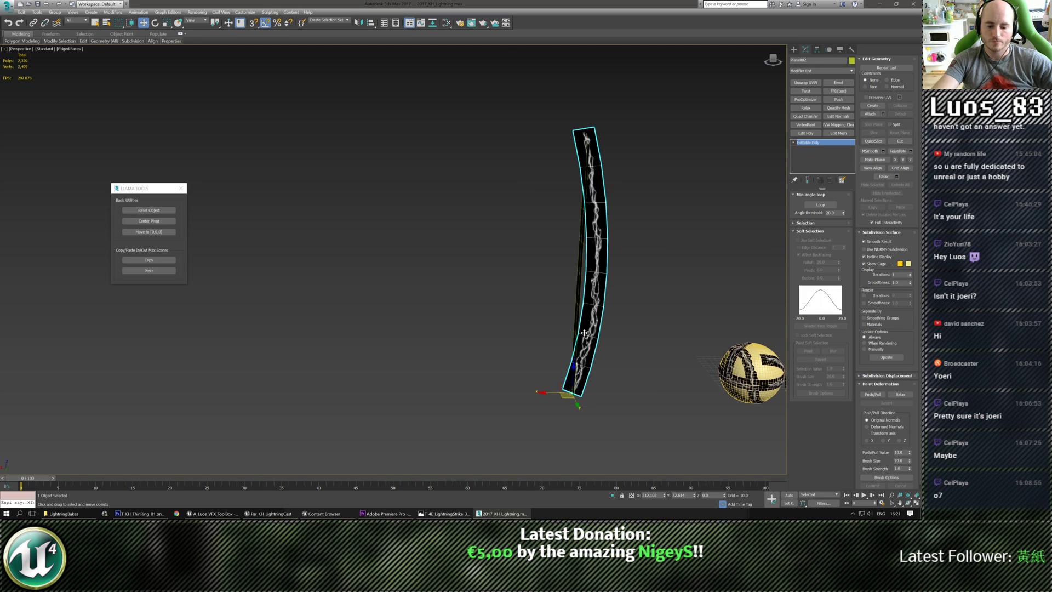
Step: Rotate the bent lightning plane slightly about its base, adjusting its tilt and turning it around the vertical axis
{"action": "key", "text": "r"}
{"action": "left_click_drag", "start_coordinate": [572, 364], "coordinate": [577, 364]}
{"action": "scroll", "coordinate": [586, 254], "scroll_direction": "up", "scroll_amount": 2}
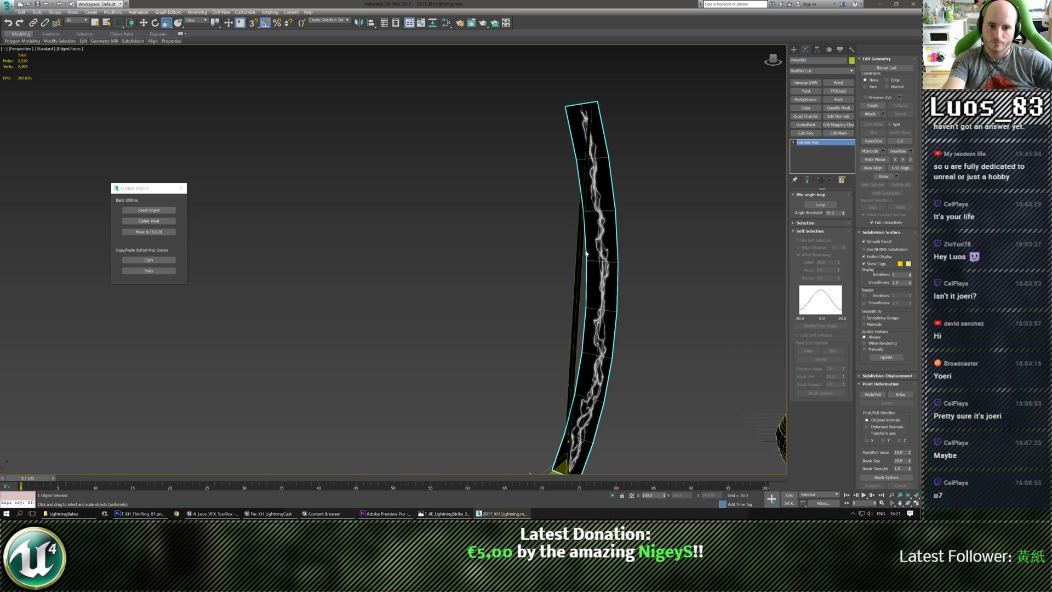
{"action": "key", "text": "e"}
{"action": "middle_click_drag", "start_coordinate": [597, 353], "coordinate": [572, 390], "text": "alt"}
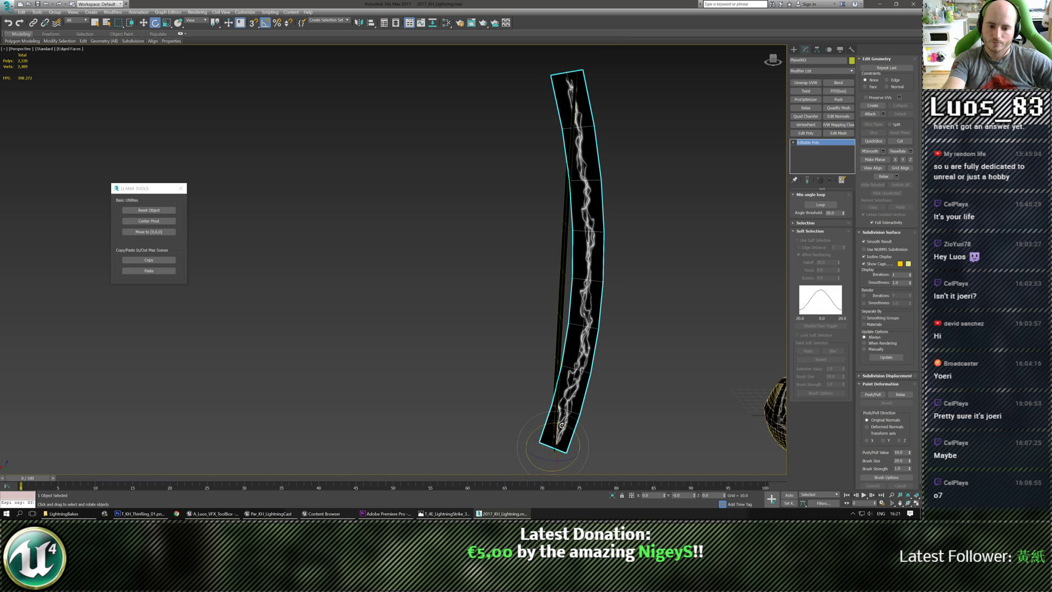
{"action": "mouse_move", "coordinate": [563, 425]}
{"action": "left_mouse_down"}
{"action": "mouse_move", "coordinate": [554, 421]}
{"action": "mouse_move", "coordinate": [566, 423]}
{"action": "left_mouse_up"}
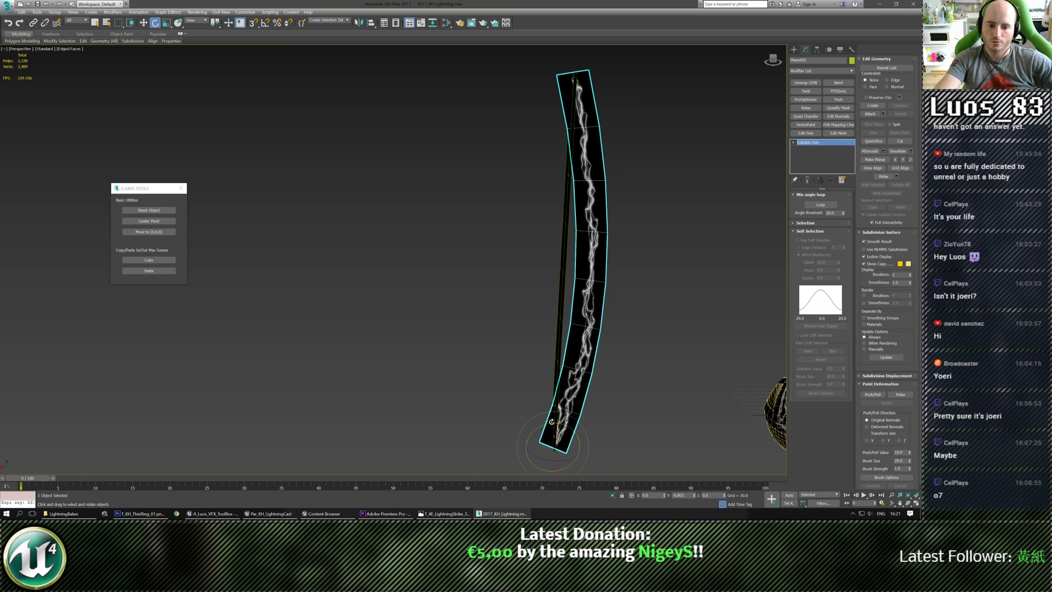
{"action": "middle_click_drag", "start_coordinate": [551, 421], "coordinate": [575, 457], "text": "alt"}
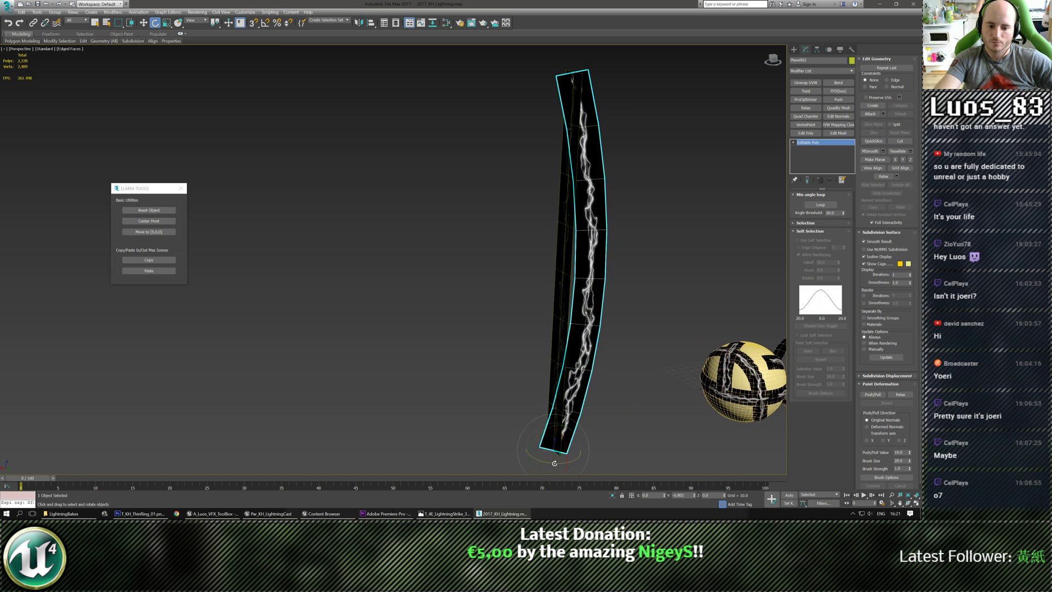
{"action": "left_click_drag", "start_coordinate": [555, 463], "coordinate": [545, 456]}
{"action": "middle_click_drag", "start_coordinate": [493, 427], "coordinate": [429, 378]}
Step: Copy the straight upright lightning plane and place the copy beside the original
{"action": "key", "text": "w"}
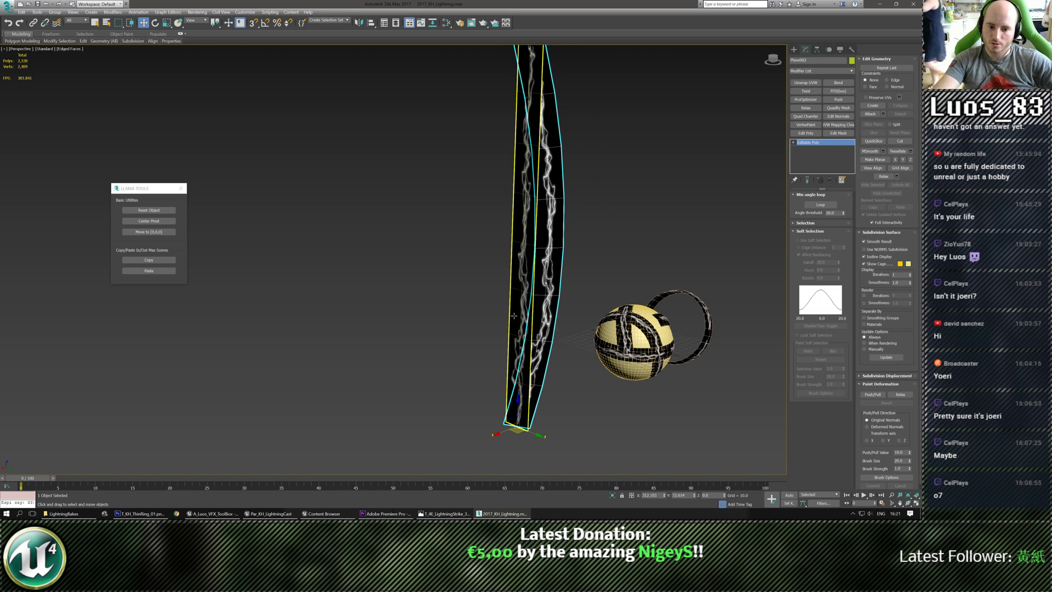
{"action": "left_click", "coordinate": [514, 316]}
{"action": "middle_click_drag", "start_coordinate": [513, 316], "coordinate": [499, 374], "text": "alt"}
{"action": "mouse_move", "coordinate": [504, 366]}
{"action": "left_mouse_down", "text": "shift"}
{"action": "mouse_move", "coordinate": [463, 370]}
{"action": "mouse_move", "coordinate": [441, 327]}
{"action": "left_mouse_up", "text": "shift"}
{"action": "left_click", "coordinate": [469, 290]}
{"action": "key", "text": "e"}
{"action": "key", "text": "w"}
{"action": "middle_click_drag", "start_coordinate": [441, 327], "coordinate": [451, 261], "text": "alt"}
Step: Shift the copy's lower-middle vertex rows to one side and its upper-middle rows to the opposite side, forming a zigzag
{"action": "key", "text": "1"}
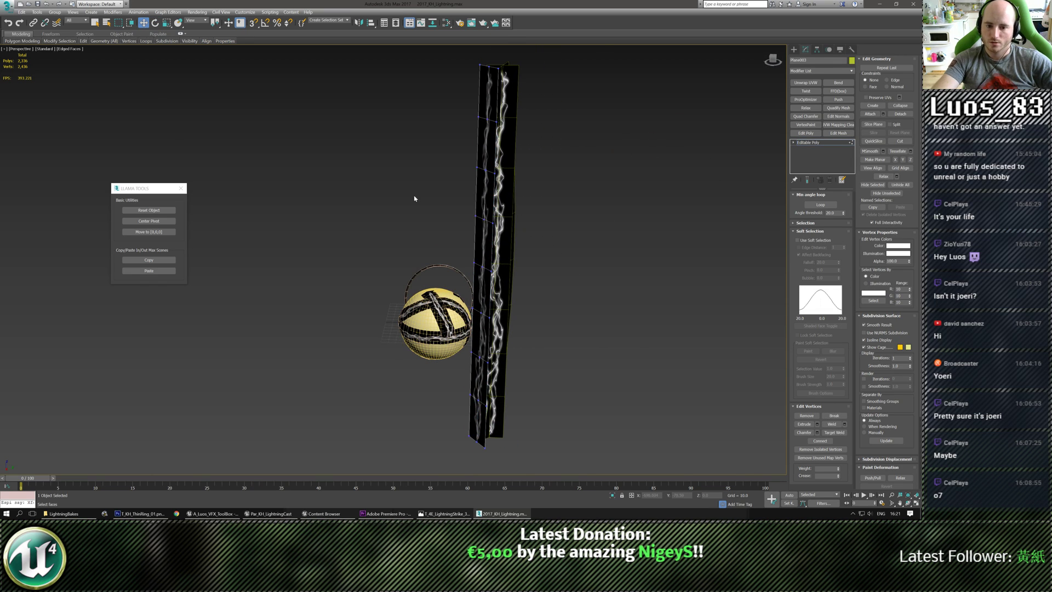
{"action": "middle_click_drag", "start_coordinate": [416, 211], "coordinate": [436, 318], "text": "alt"}
{"action": "middle_click_drag", "start_coordinate": [532, 389], "coordinate": [495, 341], "text": "alt"}
{"action": "left_click_drag", "start_coordinate": [495, 341], "coordinate": [490, 342]}
{"action": "middle_click_drag", "start_coordinate": [490, 342], "coordinate": [450, 252], "text": "alt"}
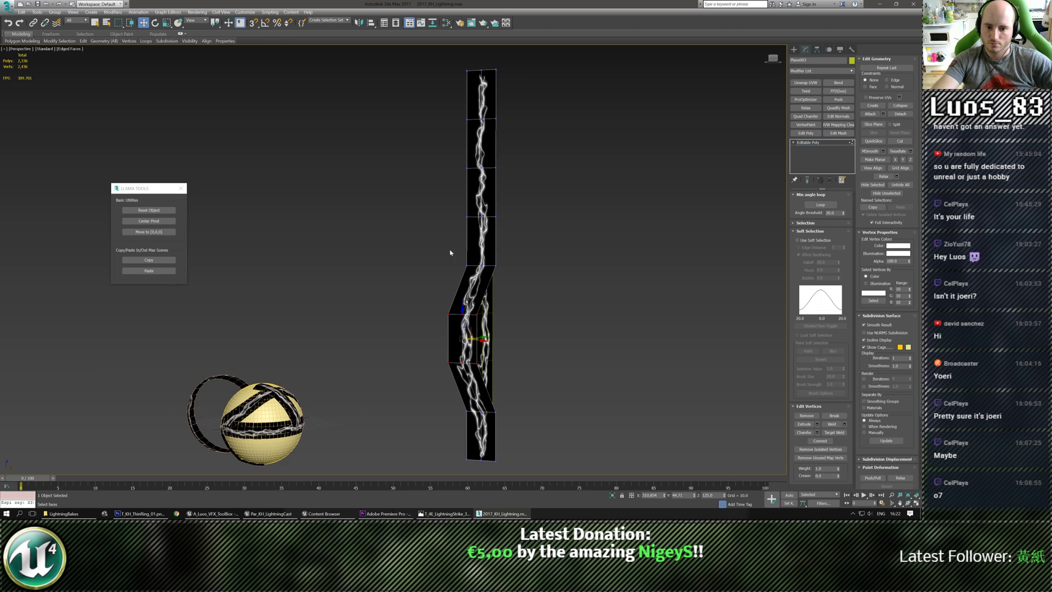
{"action": "middle_click_drag", "start_coordinate": [514, 233], "coordinate": [474, 245], "text": "alt"}
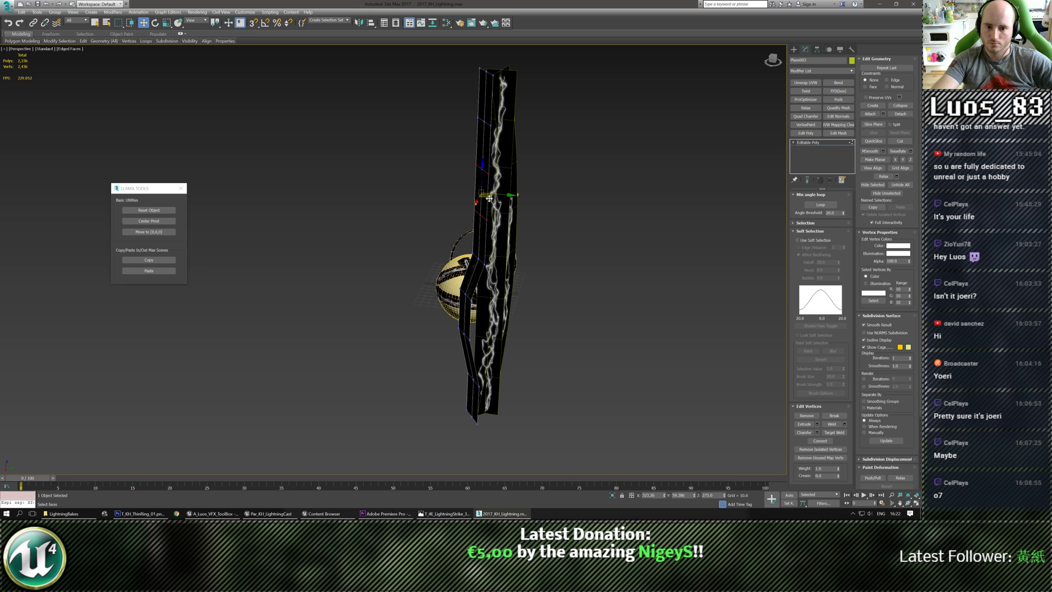
{"action": "left_click_drag", "start_coordinate": [489, 198], "coordinate": [499, 202]}
{"action": "middle_click_drag", "start_coordinate": [402, 219], "coordinate": [439, 207], "text": "alt"}
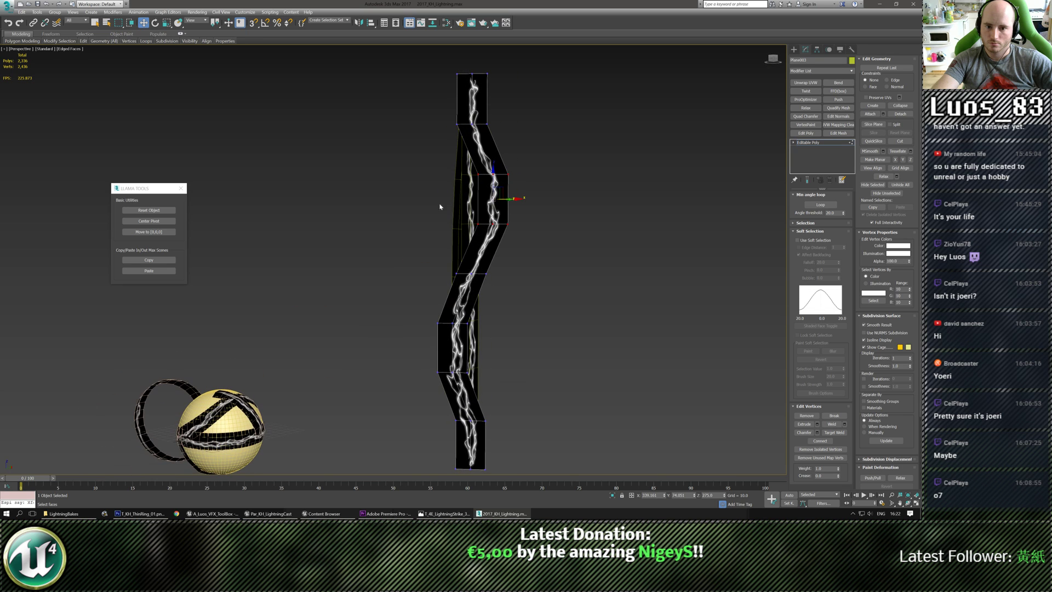
Step: Nudge the zigzag plane's vertex rows near its upper end, lower end and middle sideways to make the shape more irregular
{"action": "left_click_drag", "start_coordinate": [519, 150], "coordinate": [519, 149]}
{"action": "middle_click_drag", "start_coordinate": [518, 149], "coordinate": [475, 165], "text": "alt"}
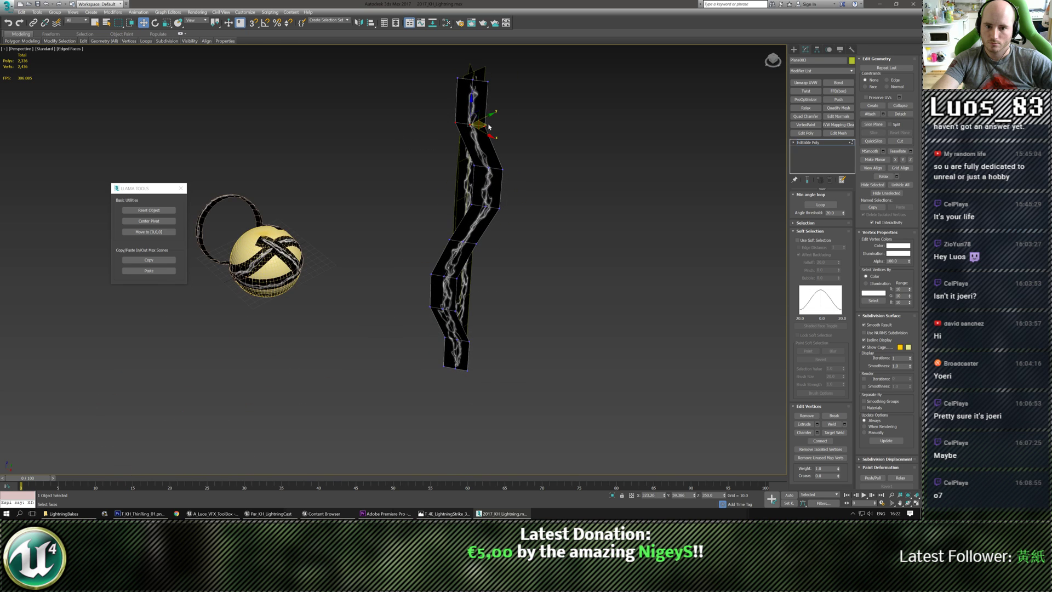
{"action": "left_click_drag", "start_coordinate": [489, 126], "coordinate": [490, 121]}
{"action": "middle_click_drag", "start_coordinate": [500, 277], "coordinate": [407, 344]}
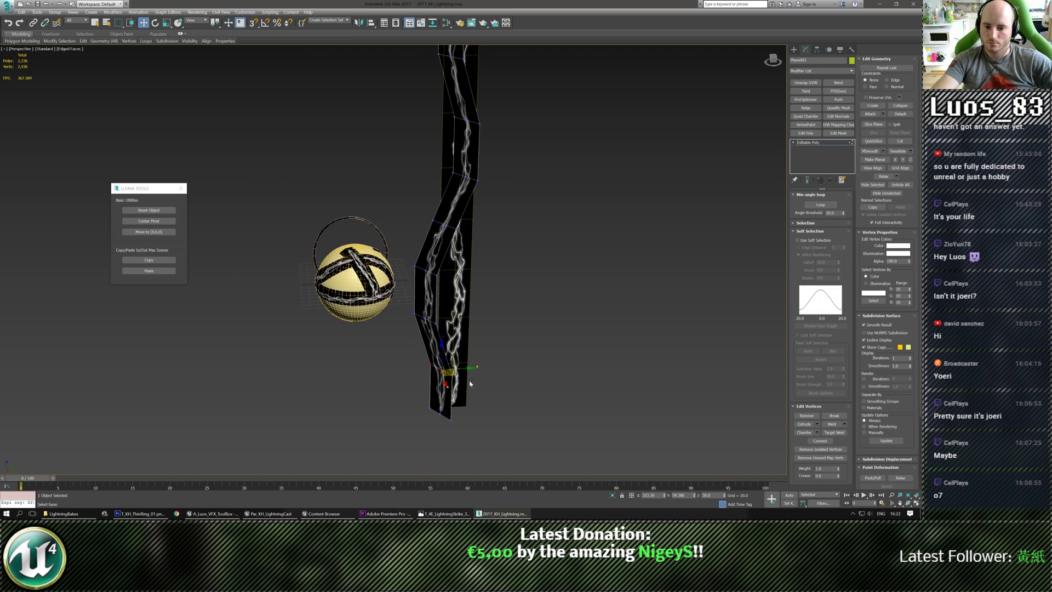
{"action": "middle_click_drag", "start_coordinate": [470, 383], "coordinate": [411, 281], "text": "alt"}
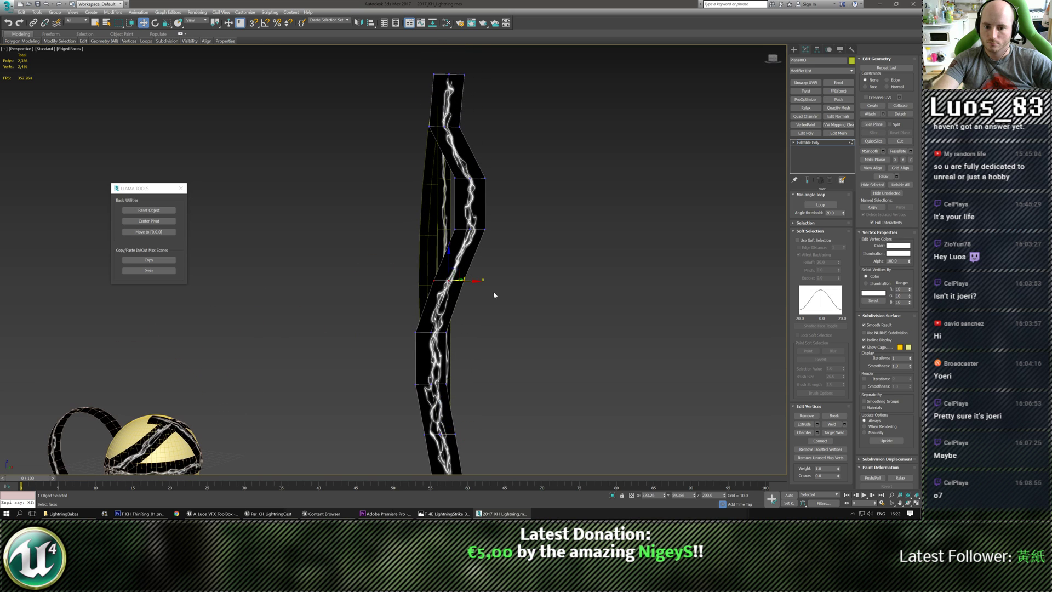
{"action": "middle_click_drag", "start_coordinate": [475, 282], "coordinate": [495, 314], "text": "alt"}
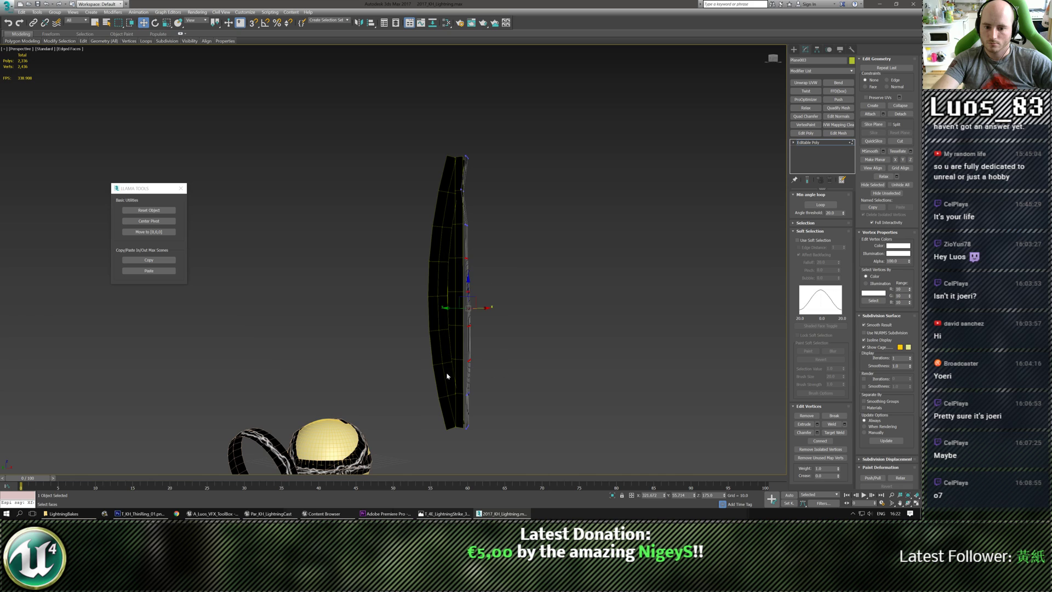
Step: Offset several vertex rows of the zigzag plane in depth, including those near its upper end, and leave vertex editing
{"action": "left_click_drag", "start_coordinate": [458, 309], "coordinate": [458, 308]}
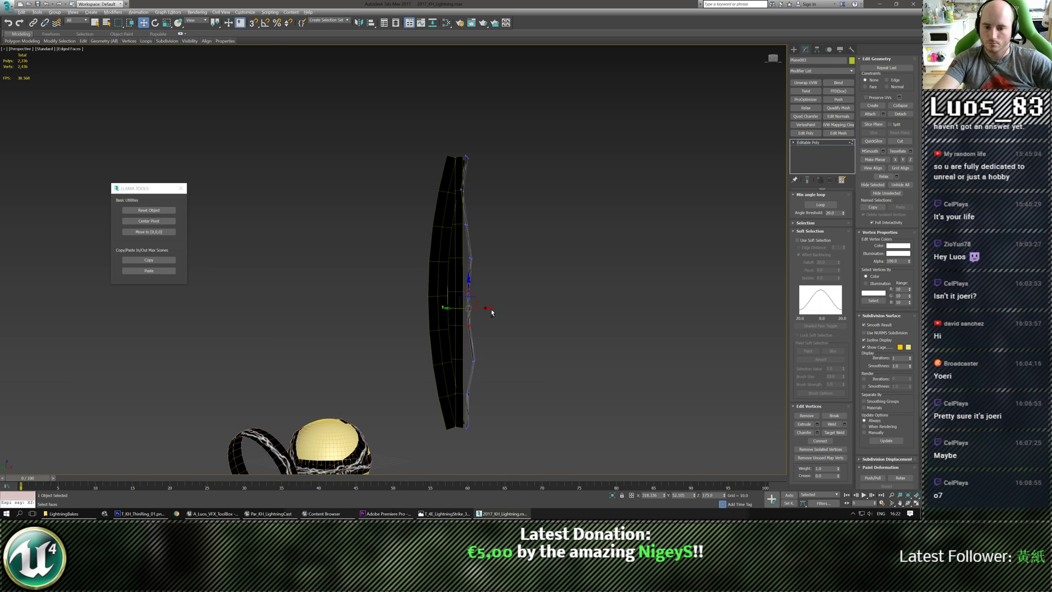
{"action": "middle_click_drag", "start_coordinate": [492, 312], "coordinate": [471, 241], "text": "alt"}
{"action": "left_click", "coordinate": [477, 233]}
{"action": "left_click_drag", "start_coordinate": [521, 232], "coordinate": [502, 230]}
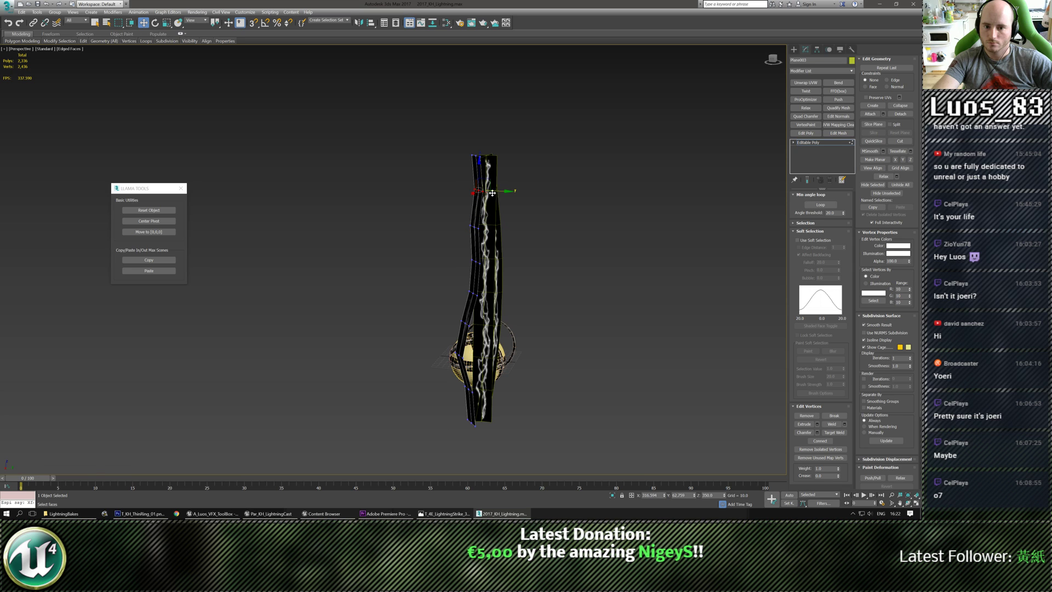
{"action": "left_click_drag", "start_coordinate": [492, 192], "coordinate": [487, 191]}
{"action": "left_click", "coordinate": [471, 155]}
{"action": "scroll", "coordinate": [474, 156], "scroll_direction": "up", "scroll_amount": 3}
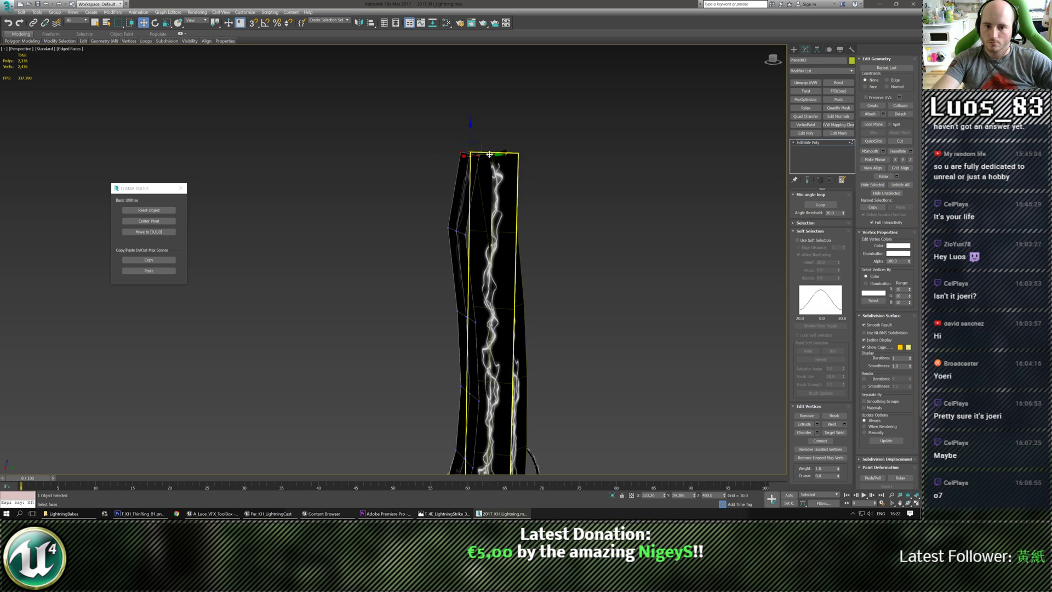
{"action": "middle_click_drag", "start_coordinate": [489, 155], "coordinate": [510, 171], "text": "alt"}
{"action": "scroll", "coordinate": [511, 170], "scroll_direction": "down", "scroll_amount": 4}
{"action": "left_click", "coordinate": [627, 268]}
{"action": "middle_click_drag", "start_coordinate": [577, 289], "coordinate": [560, 271]}
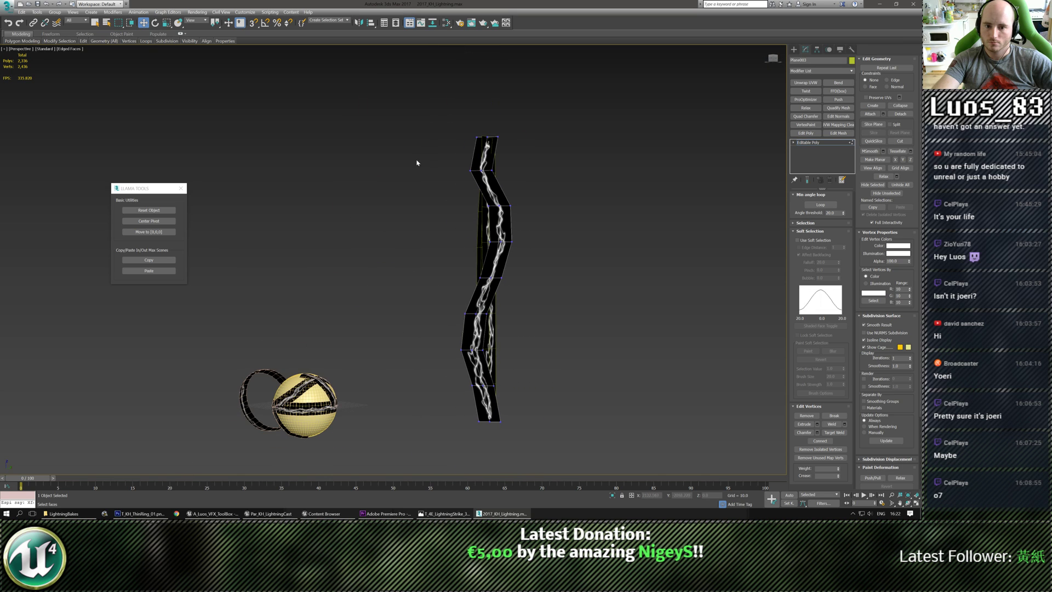
{"action": "left_click", "coordinate": [818, 142]}
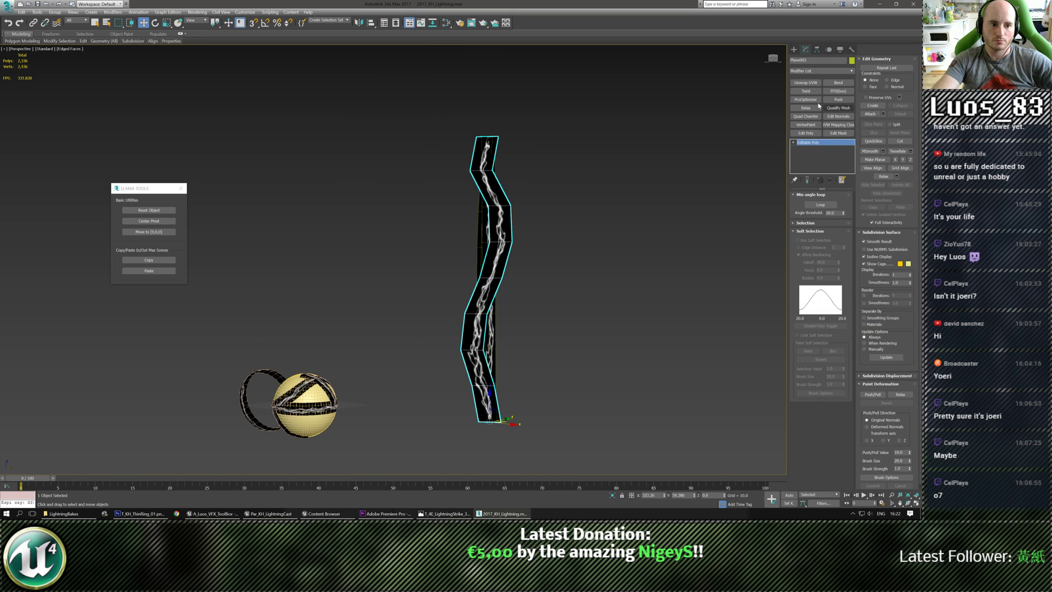
Step: Create a copy of the bent lightning plane rotated about 90 degrees around the vertical axis at its base
{"action": "middle_click_drag", "start_coordinate": [619, 306], "coordinate": [493, 307], "text": "alt"}
{"action": "scroll", "coordinate": [418, 361], "scroll_direction": "up", "scroll_amount": 3}
{"action": "left_click", "coordinate": [546, 310]}
{"action": "key", "text": "e"}
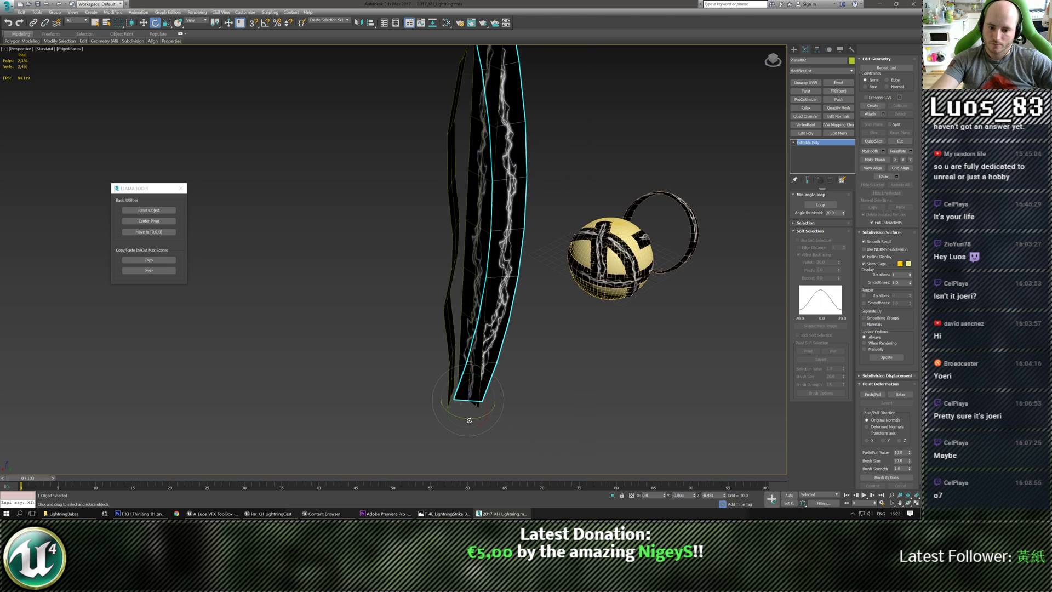
{"action": "mouse_move", "coordinate": [465, 418]}
{"action": "left_mouse_down", "text": "shift"}
{"action": "mouse_move", "coordinate": [441, 418]}
{"action": "mouse_move", "coordinate": [494, 417]}
{"action": "left_mouse_up", "text": "shift"}
{"action": "left_click", "coordinate": [461, 289]}
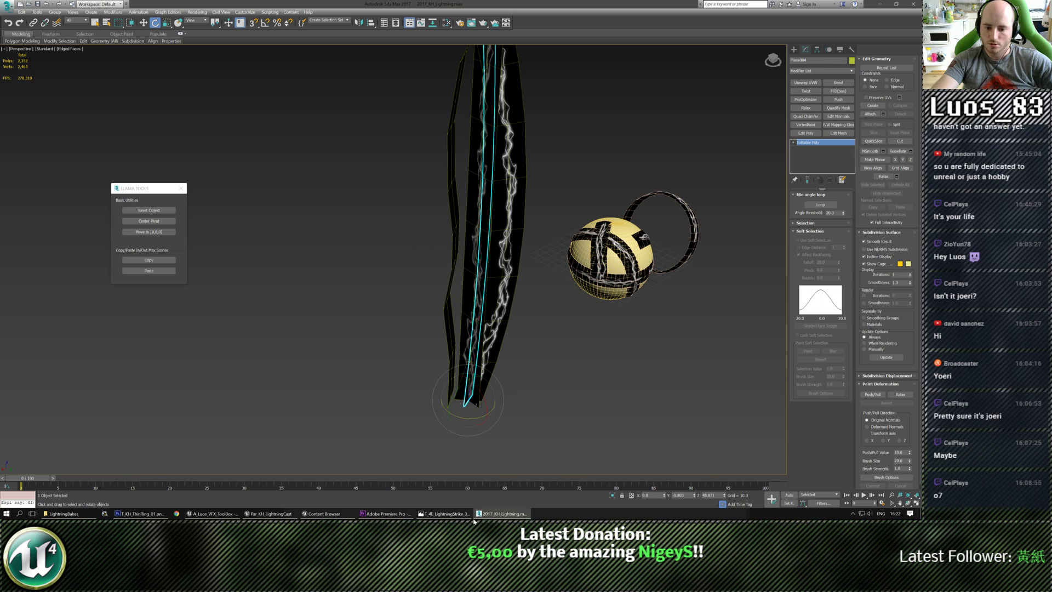
Step: Check the lightning reference footage in Premiere Pro, and attach the other lightning strips to the selected strip in 3ds Max
{"action": "left_click", "coordinate": [385, 513]}
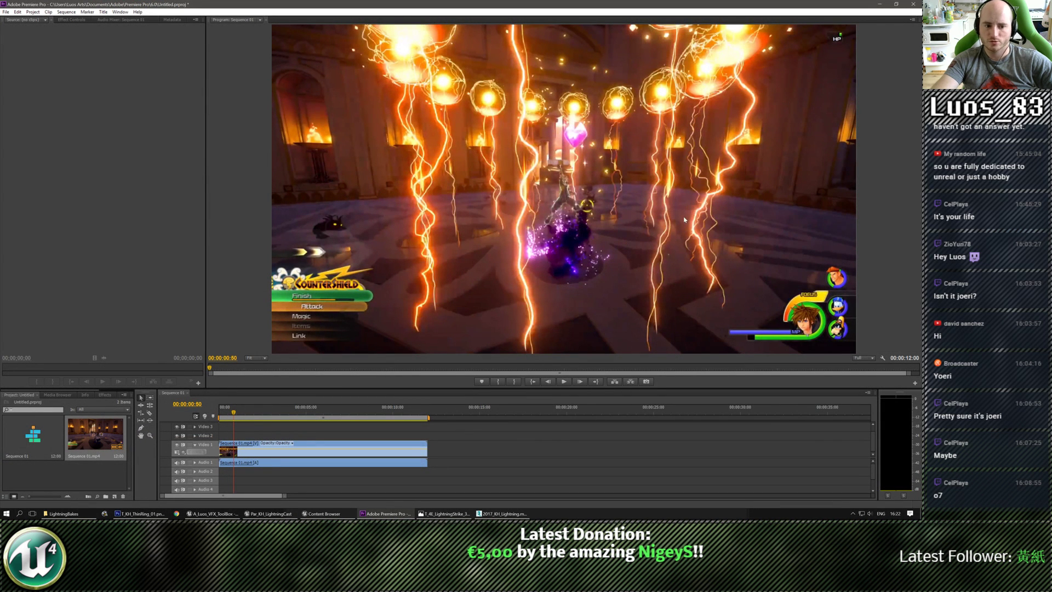
{"action": "left_click", "coordinate": [878, 4]}
{"action": "middle_click_drag", "start_coordinate": [680, 169], "coordinate": [509, 250], "text": "alt"}
{"action": "left_click", "coordinate": [530, 235], "text": "alt"}
{"action": "left_click", "coordinate": [524, 266]}
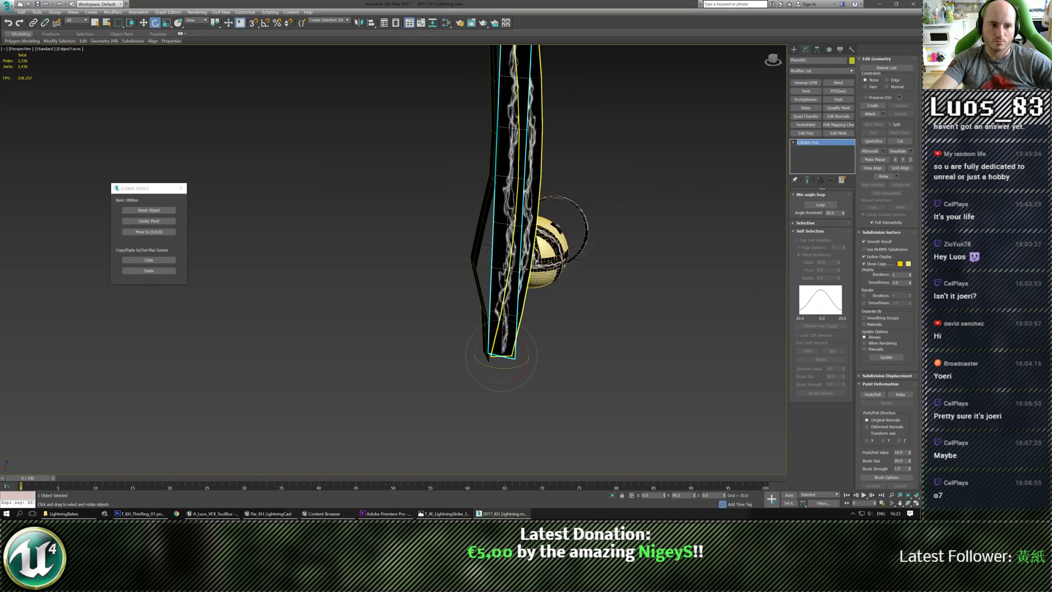
{"action": "left_click", "coordinate": [869, 114]}
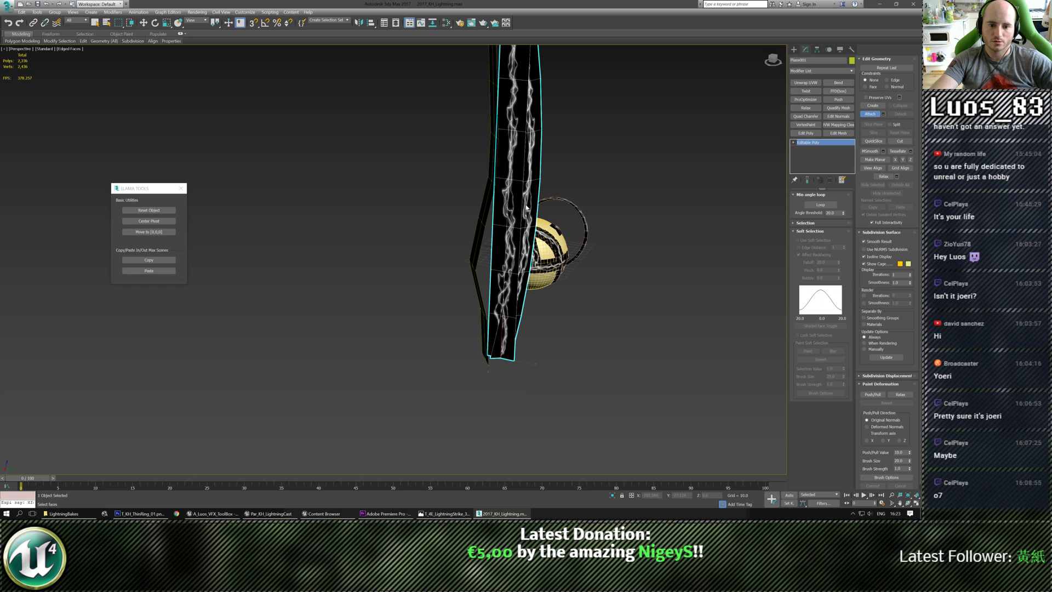
{"action": "left_click", "coordinate": [478, 258]}
{"action": "key", "text": "w"}
{"action": "middle_click_drag", "start_coordinate": [534, 276], "coordinate": [542, 287], "text": "alt"}
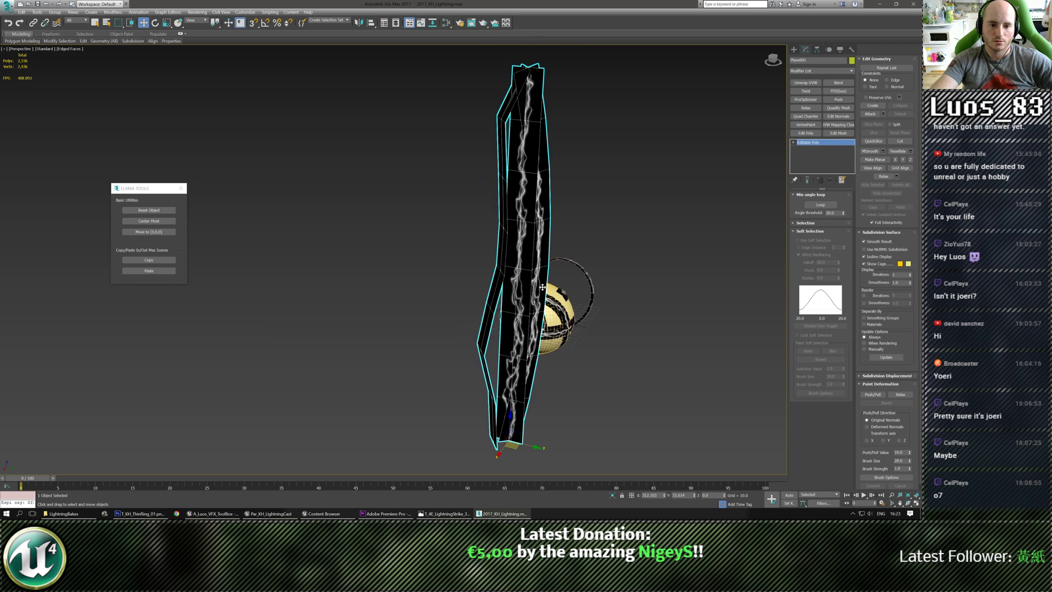
Step: Apply a Twist modifier to the bolt mesh with an angle of 88.5 about the X axis, and collapse it to Editable Poly
{"action": "left_click", "coordinate": [806, 92]}
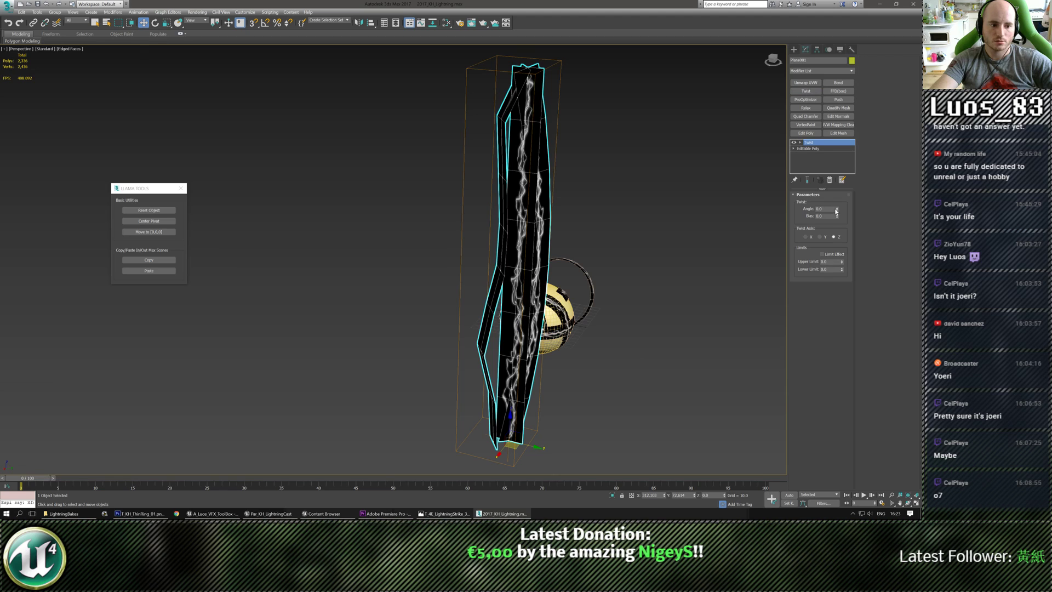
{"action": "left_click_drag", "start_coordinate": [836, 211], "coordinate": [836, 196]}
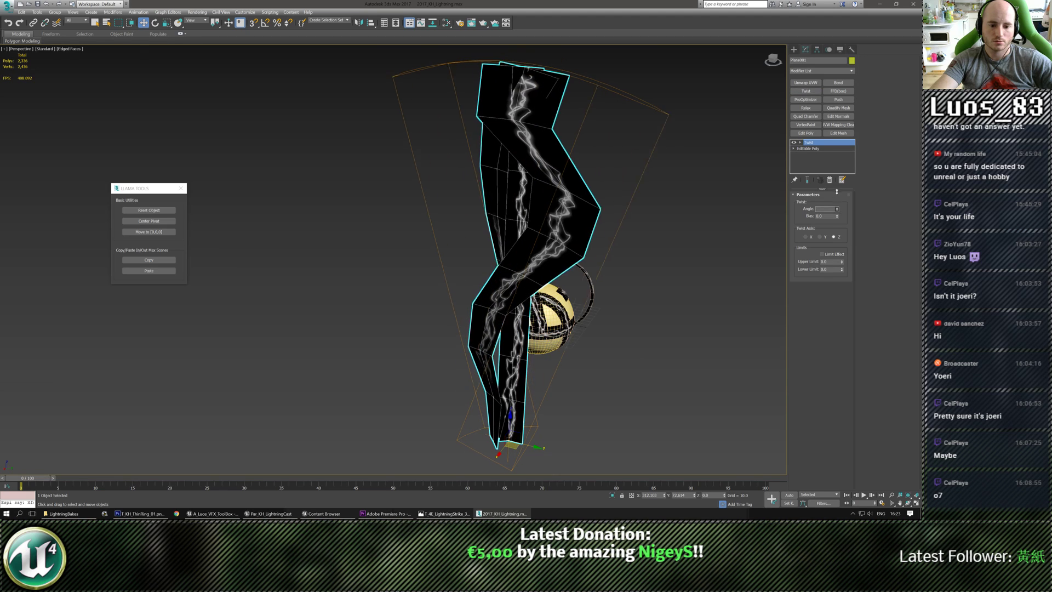
{"action": "left_click", "coordinate": [819, 237]}
{"action": "left_click", "coordinate": [807, 238]}
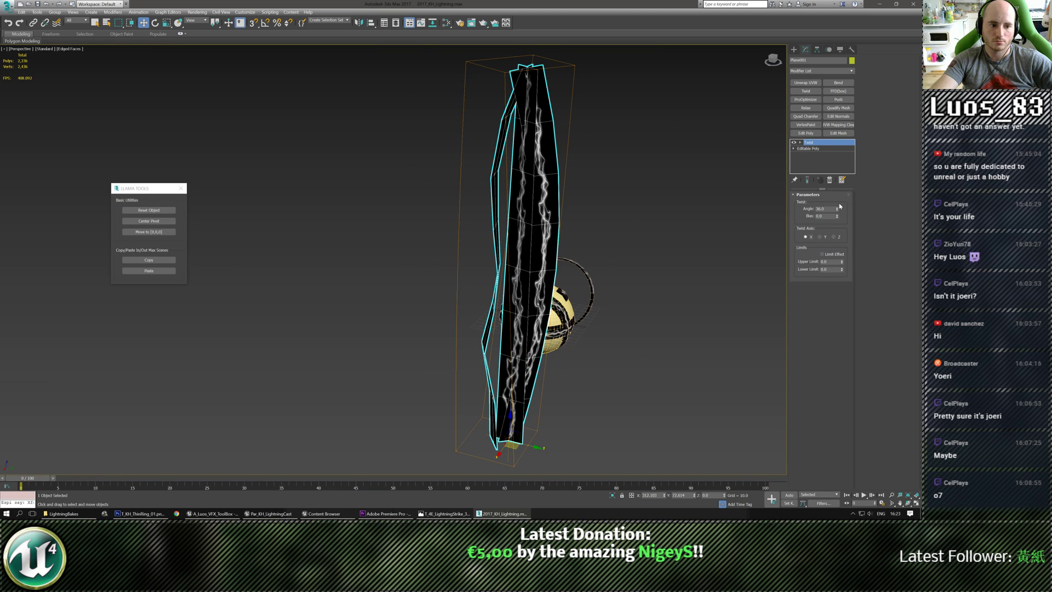
{"action": "left_click_drag", "start_coordinate": [837, 209], "coordinate": [843, 188]}
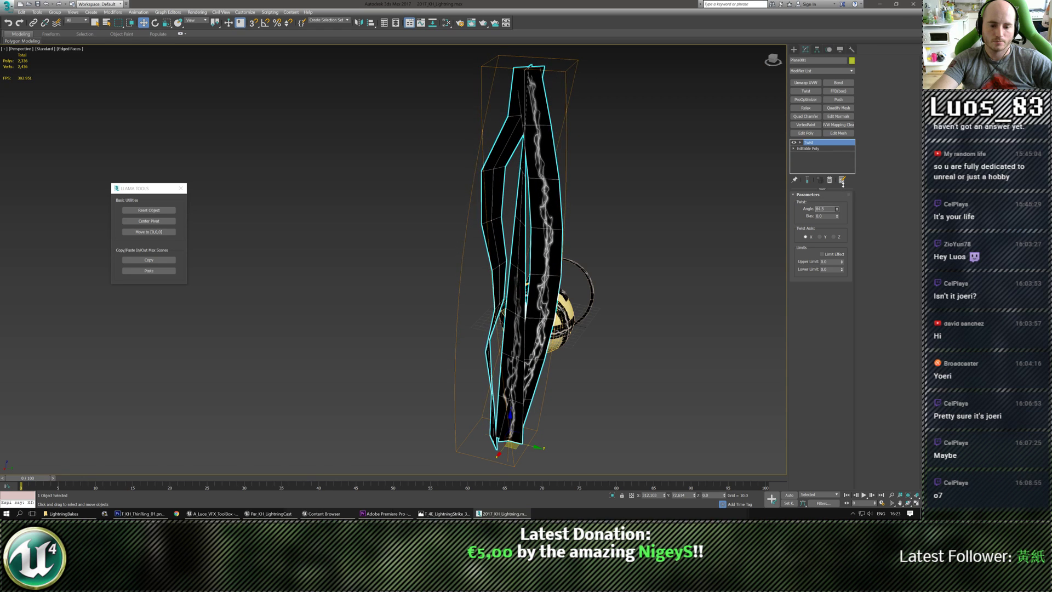
{"action": "type", "text": "88.5"}
{"action": "key", "text": "Return"}
{"action": "mouse_move", "coordinate": [608, 302]}
{"action": "middle_mouse_down", "text": "alt"}
{"action": "mouse_move", "coordinate": [575, 305]}
{"action": "mouse_move", "coordinate": [610, 308]}
{"action": "middle_mouse_up", "text": "alt"}
{"action": "middle_click_drag", "start_coordinate": [521, 311], "coordinate": [516, 289]}
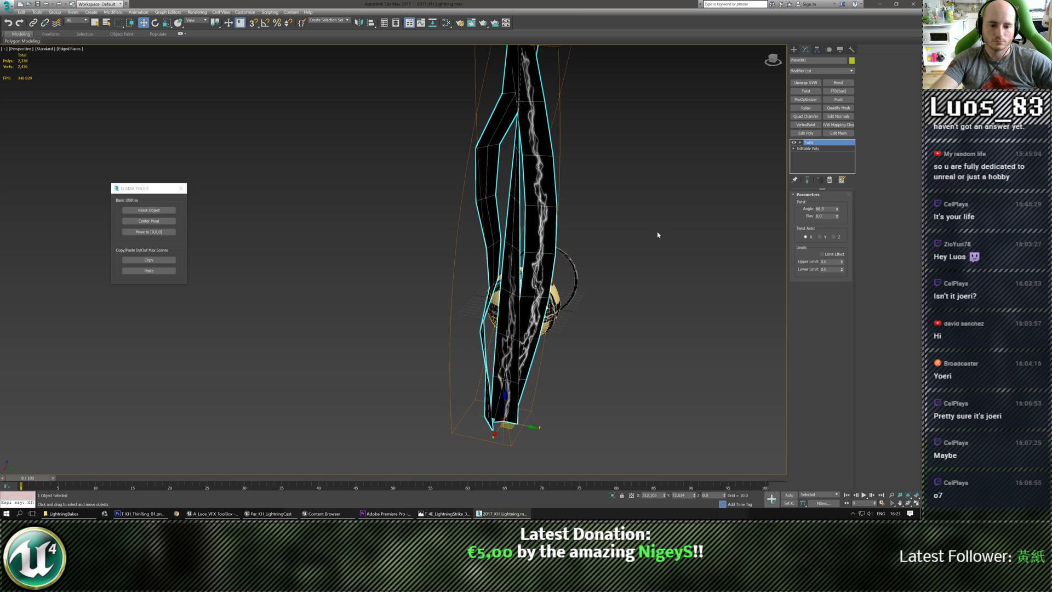
{"action": "key", "text": "ctrl+e"}
{"action": "middle_click_drag", "start_coordinate": [588, 250], "coordinate": [608, 255], "text": "alt"}
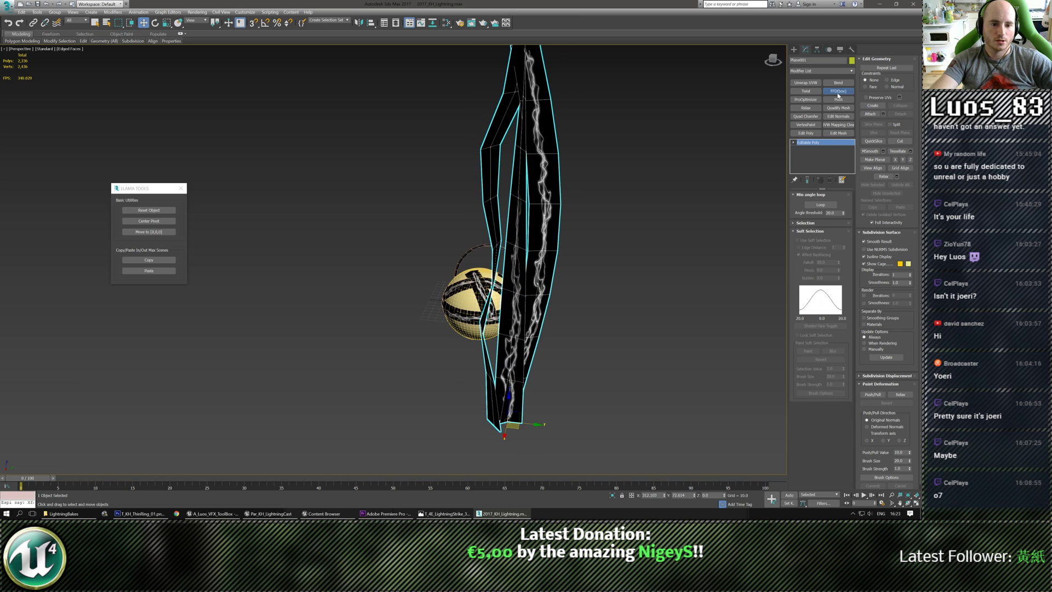
Step: Add an FFD(box) modifier to the bolt mesh with 8 × 8 × 8 control points
{"action": "left_click", "coordinate": [837, 91]}
{"action": "left_click", "coordinate": [812, 216]}
{"action": "type", "text": "8"}
{"action": "key", "text": "Tab"}
{"action": "type", "text": "8"}
{"action": "key", "text": "Tab"}
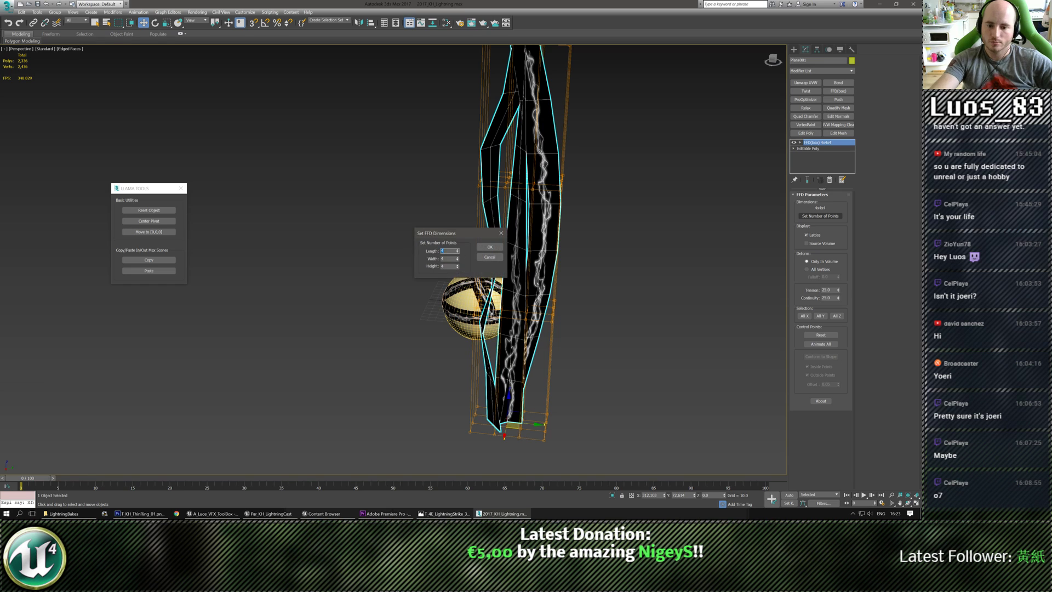
{"action": "type", "text": "8"}
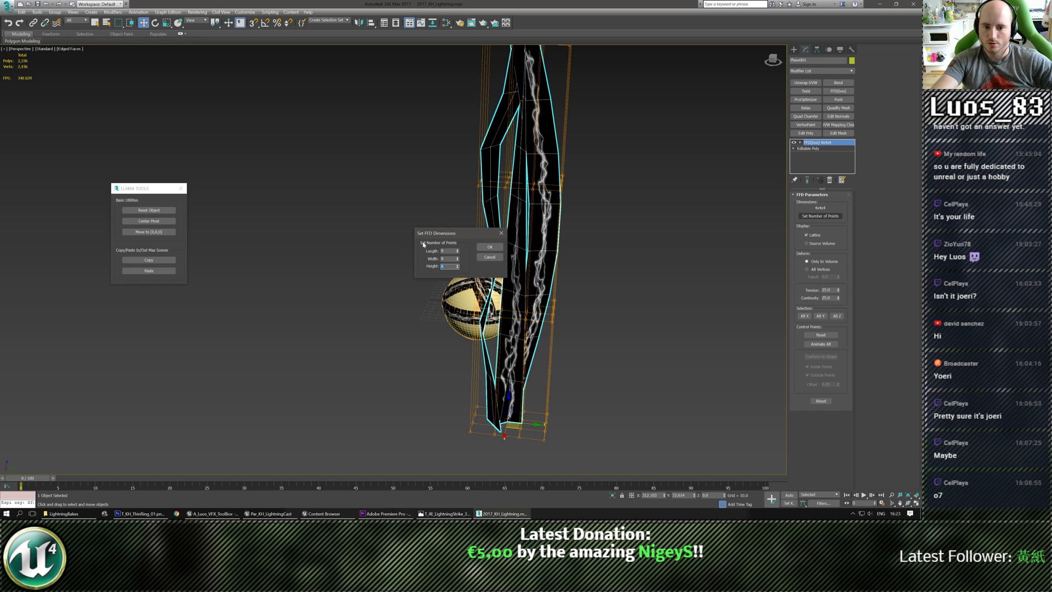
{"action": "left_click", "coordinate": [483, 249]}
{"action": "scroll", "coordinate": [483, 249], "scroll_direction": "down", "scroll_amount": 3}
{"action": "middle_click_drag", "start_coordinate": [475, 186], "coordinate": [476, 209]}
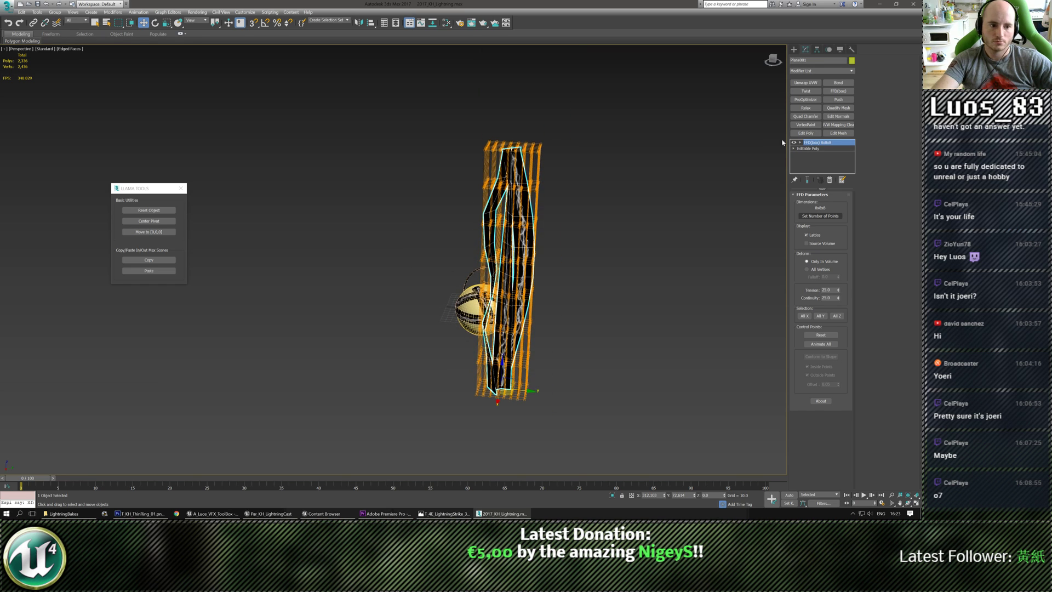
Step: Shift the lower layers of FFD control points sideways in different directions to give the bolt's lower part a zigzag shape
{"action": "left_click", "coordinate": [817, 148]}
{"action": "middle_click_drag", "start_coordinate": [471, 307], "coordinate": [464, 354], "text": "alt"}
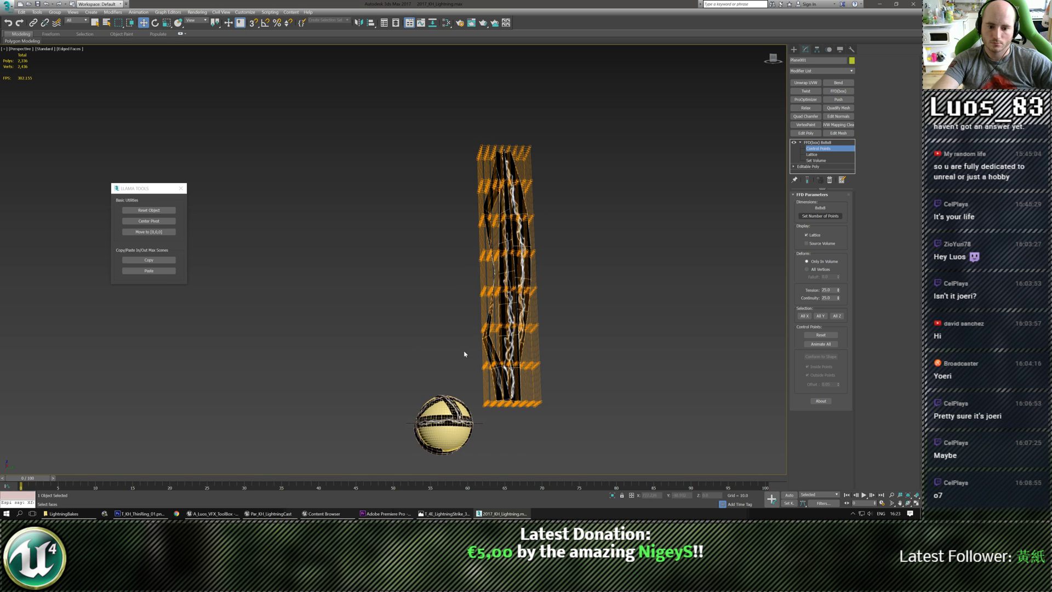
{"action": "left_click_drag", "start_coordinate": [575, 383], "coordinate": [575, 383]}
{"action": "middle_click_drag", "start_coordinate": [575, 384], "coordinate": [514, 385], "text": "alt"}
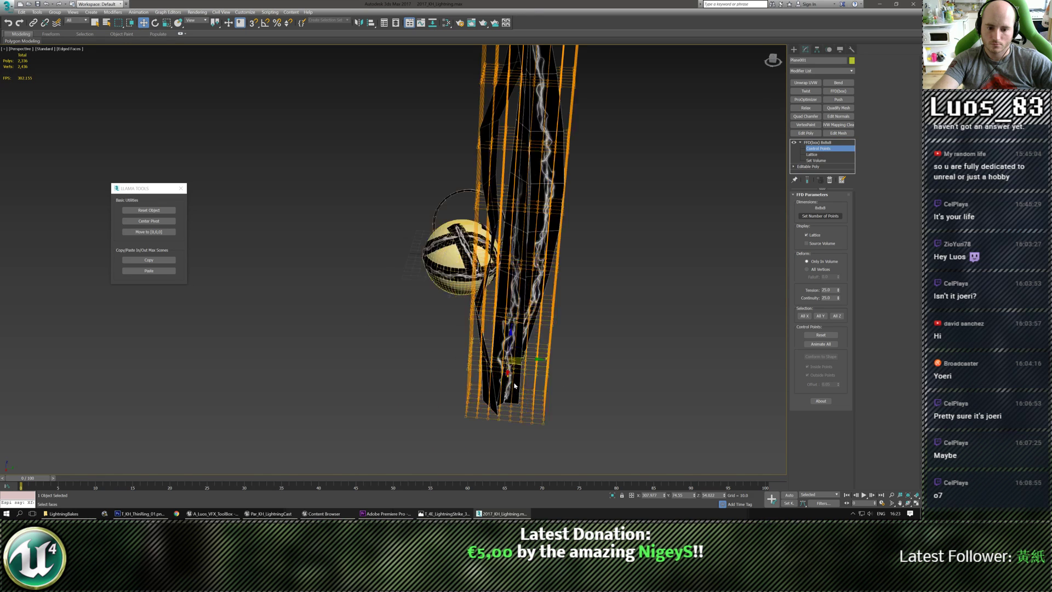
{"action": "left_click_drag", "start_coordinate": [522, 363], "coordinate": [532, 369]}
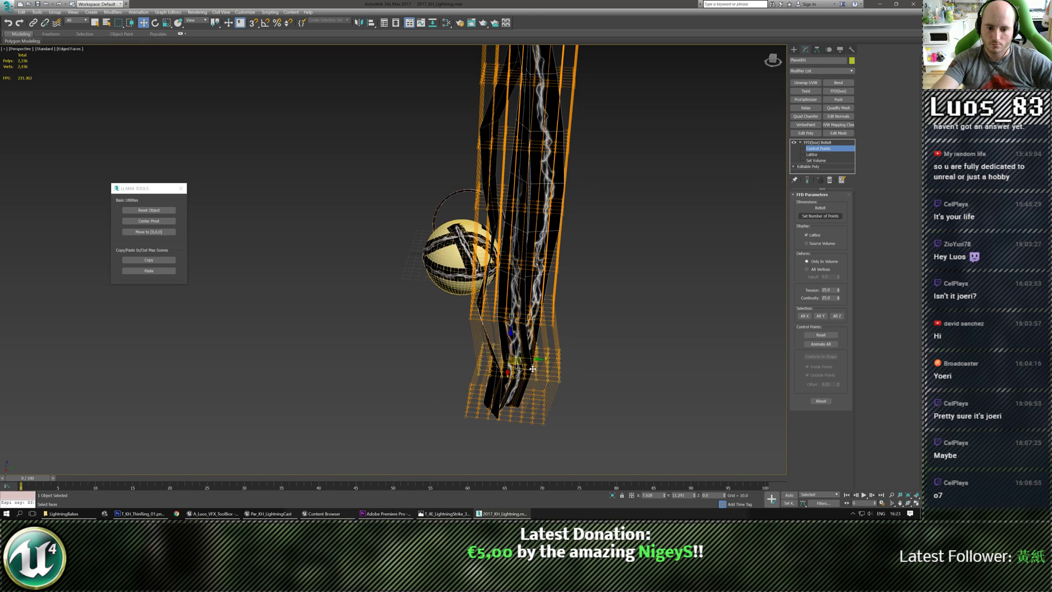
{"action": "middle_click_drag", "start_coordinate": [438, 336], "coordinate": [441, 331], "text": "alt"}
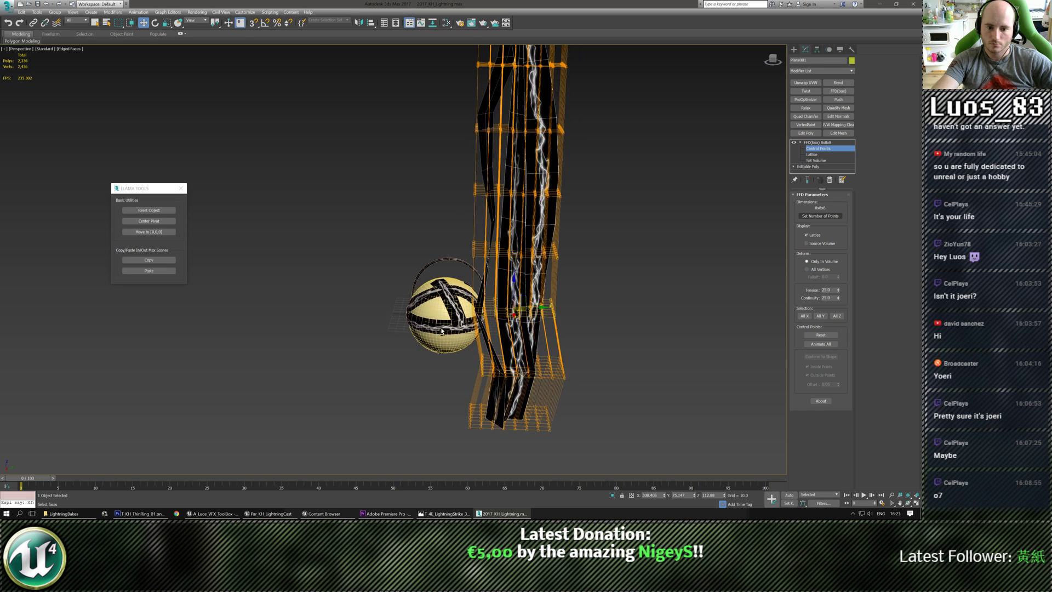
{"action": "left_click_drag", "start_coordinate": [523, 306], "coordinate": [518, 305]}
{"action": "mouse_move", "coordinate": [519, 305]}
{"action": "middle_mouse_down"}
{"action": "mouse_move", "coordinate": [518, 350]}
{"action": "mouse_move", "coordinate": [522, 311]}
{"action": "middle_mouse_up"}
Step: Offset the upper layers of FFD control points to continue the zigzag along the bolt, and collapse it to Editable Poly
{"action": "middle_click_drag", "start_coordinate": [598, 243], "coordinate": [538, 221], "text": "alt"}
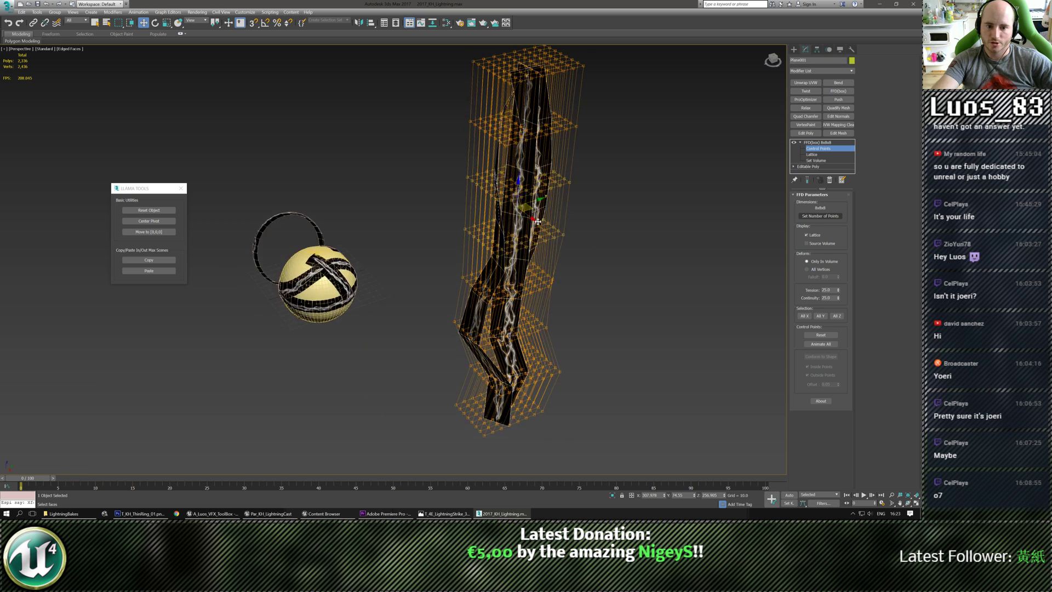
{"action": "left_click_drag", "start_coordinate": [529, 210], "coordinate": [521, 215]}
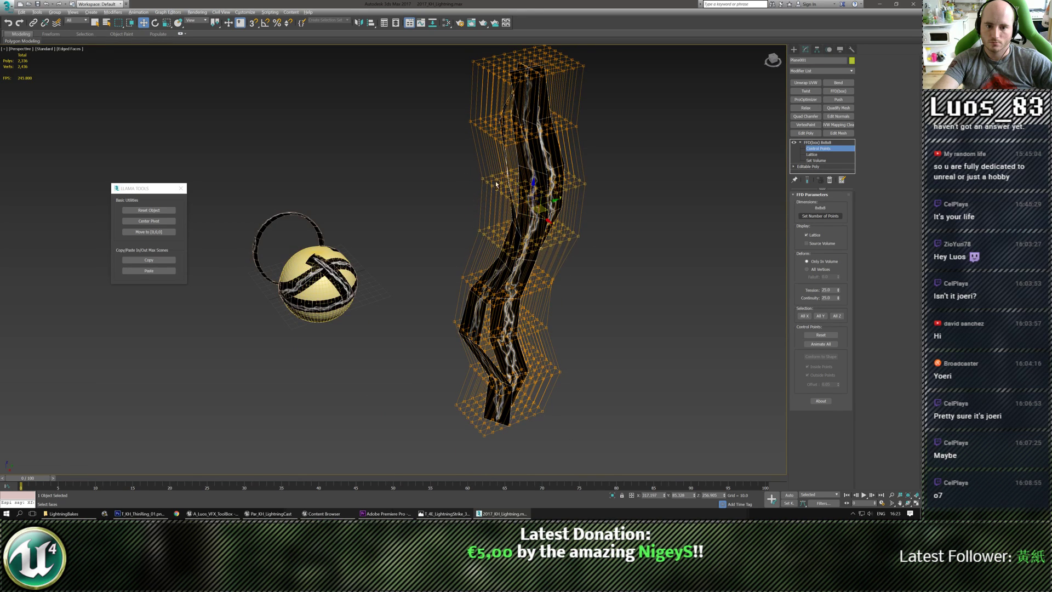
{"action": "middle_click_drag", "start_coordinate": [522, 216], "coordinate": [434, 164], "text": "alt"}
{"action": "middle_click_drag", "start_coordinate": [610, 202], "coordinate": [556, 206], "text": "alt"}
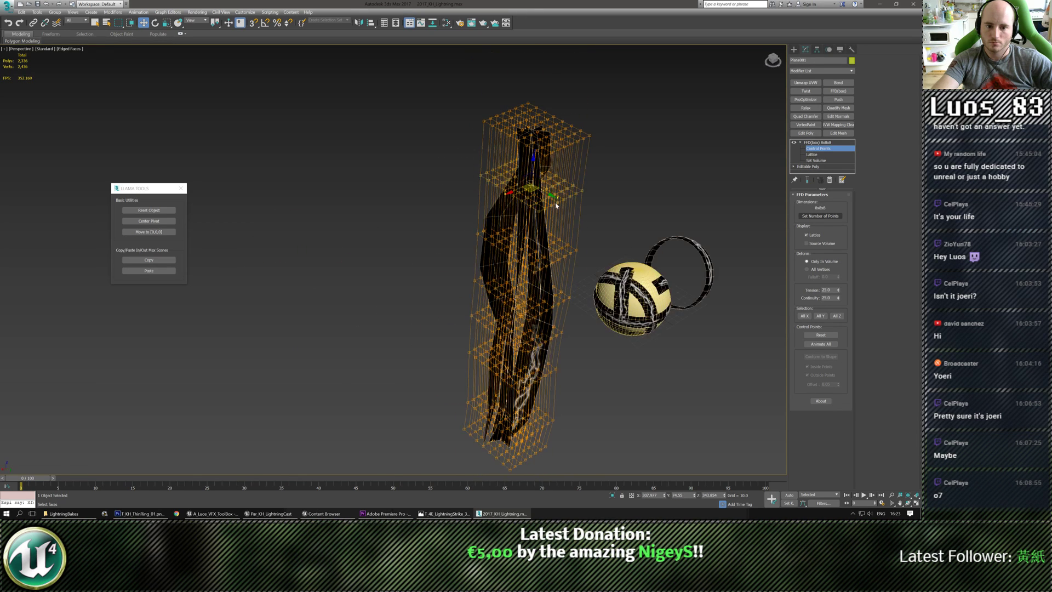
{"action": "left_click_drag", "start_coordinate": [532, 192], "coordinate": [527, 197]}
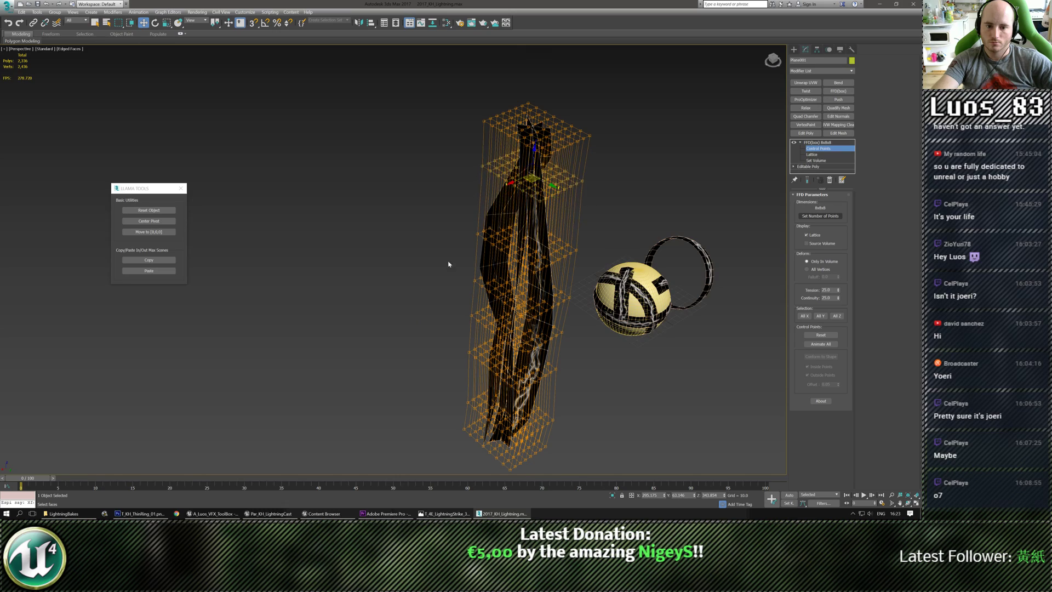
{"action": "middle_click_drag", "start_coordinate": [448, 263], "coordinate": [521, 342], "text": "alt"}
{"action": "key", "text": "alt+c"}
{"action": "scroll", "coordinate": [495, 348], "scroll_direction": "up", "scroll_amount": 3}
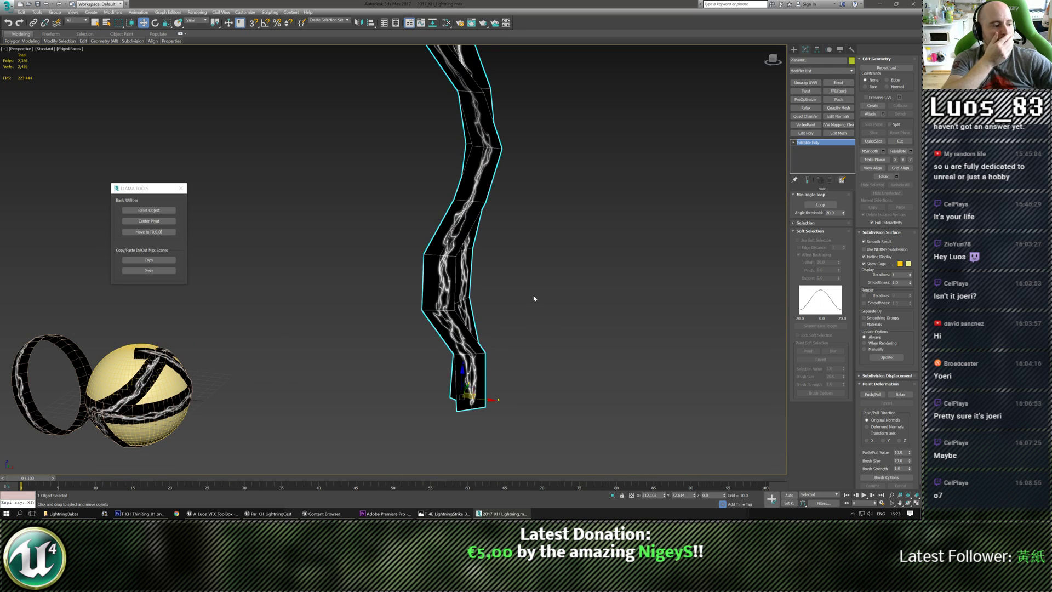
{"action": "scroll", "coordinate": [502, 351], "scroll_direction": "down", "scroll_amount": 2}
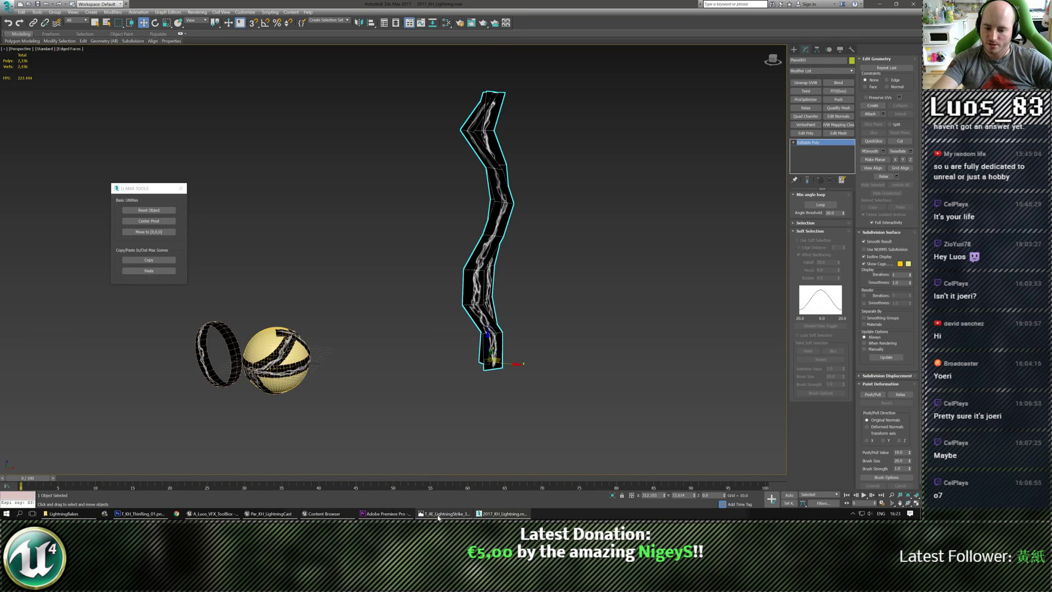
Step: Scrub the Premiere Pro reference footage back to 00:00:00:36 to examine how the lightning strike begins
{"action": "left_click", "coordinate": [383, 513]}
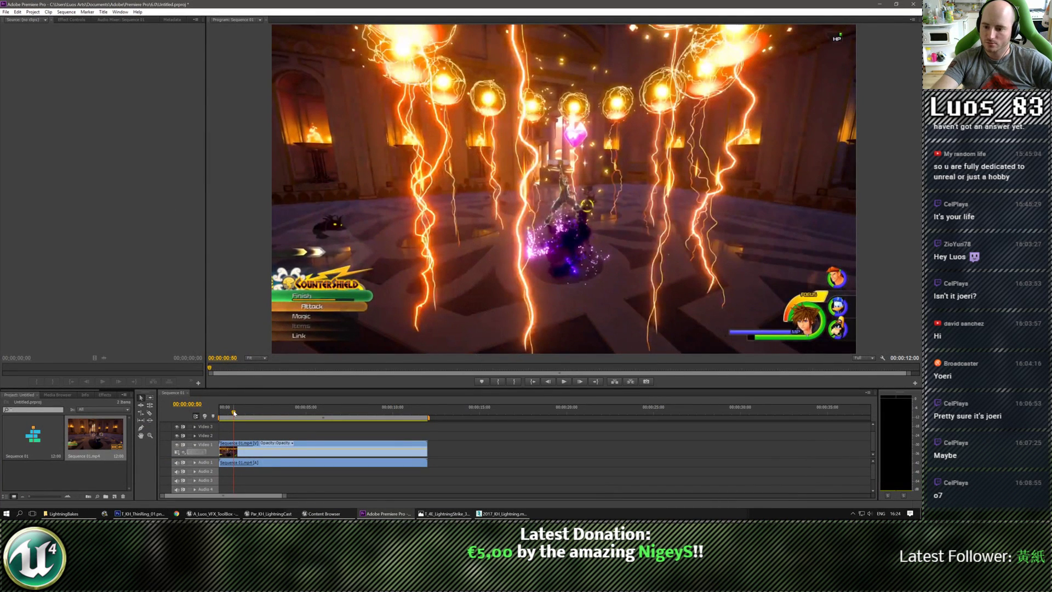
{"action": "left_click_drag", "start_coordinate": [234, 412], "coordinate": [229, 412]}
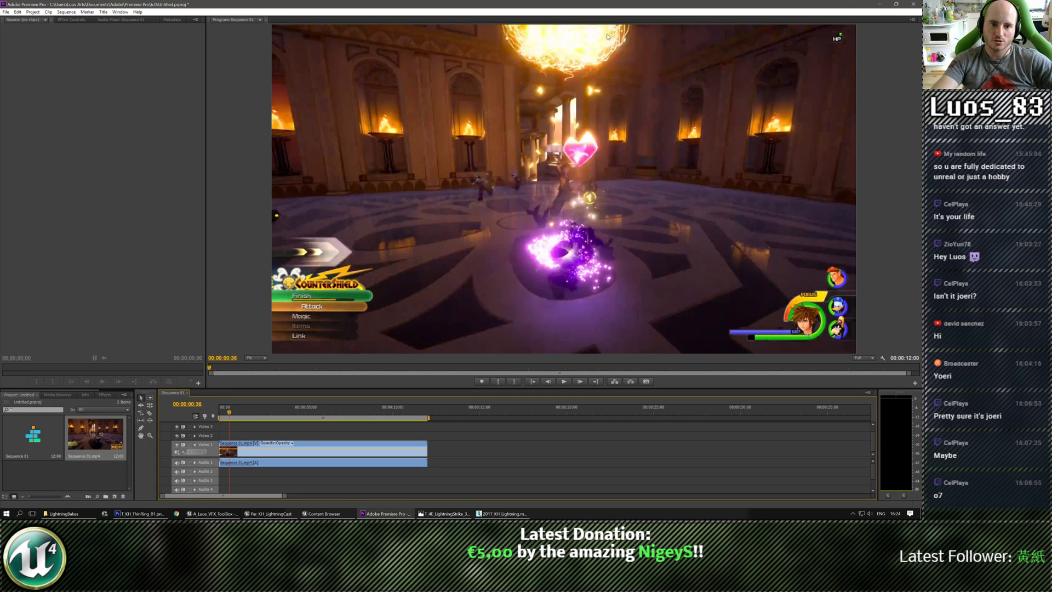
{"action": "left_click", "coordinate": [880, 4]}
{"action": "scroll", "coordinate": [482, 336], "scroll_direction": "down", "scroll_amount": 3}
{"action": "scroll", "coordinate": [482, 336], "scroll_direction": "up", "scroll_amount": 3}
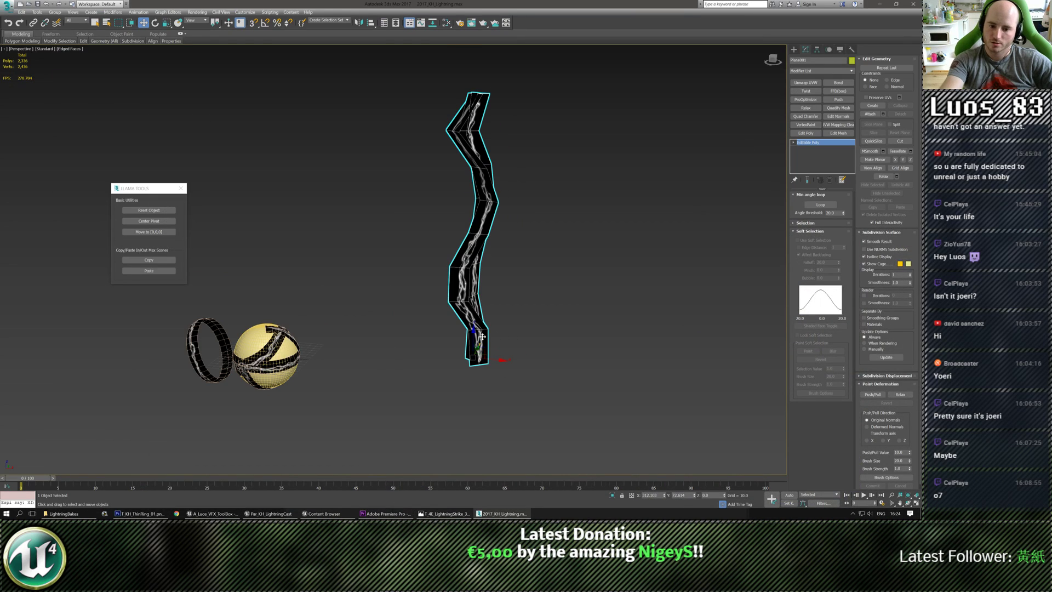
{"action": "left_click_drag", "start_coordinate": [482, 332], "coordinate": [549, 392]}
{"action": "right_click", "coordinate": [549, 392]}
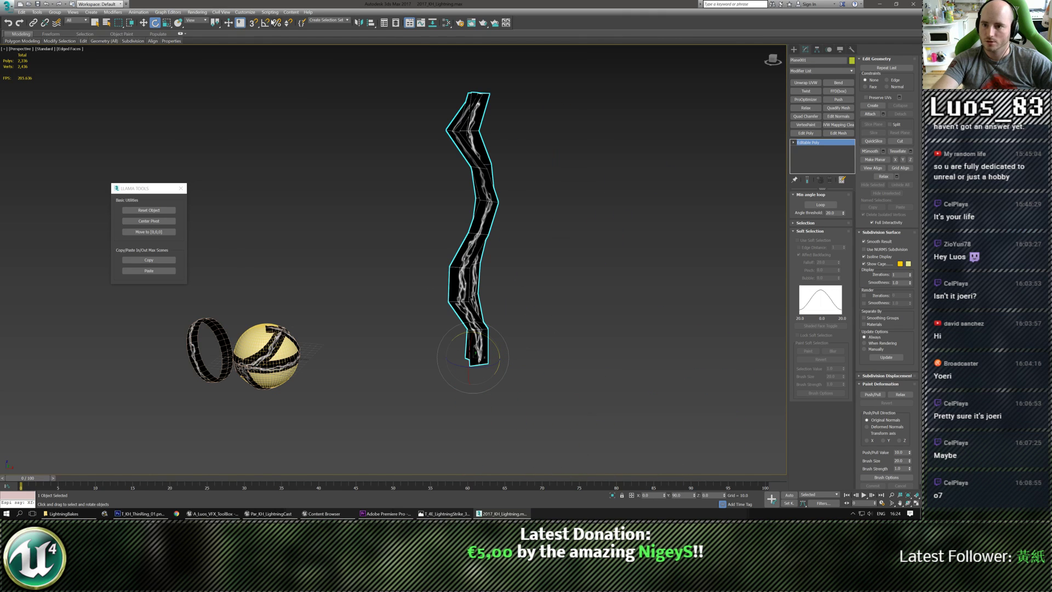
{"action": "left_click_drag", "start_coordinate": [483, 333], "coordinate": [517, 425]}
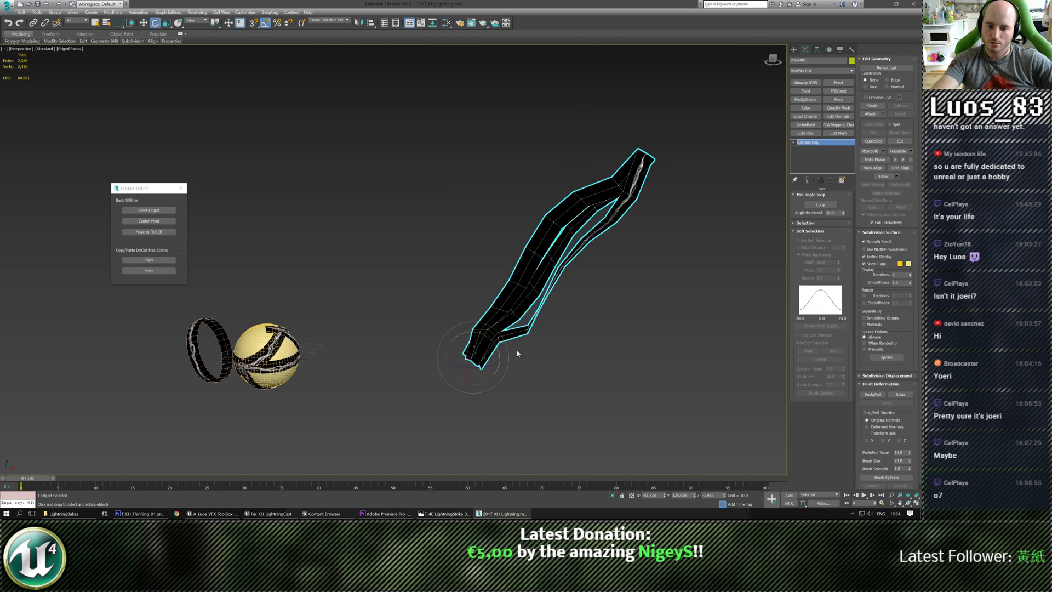
{"action": "right_click", "coordinate": [518, 425]}
{"action": "left_click_drag", "start_coordinate": [485, 350], "coordinate": [552, 374]}
{"action": "right_click", "coordinate": [552, 375]}
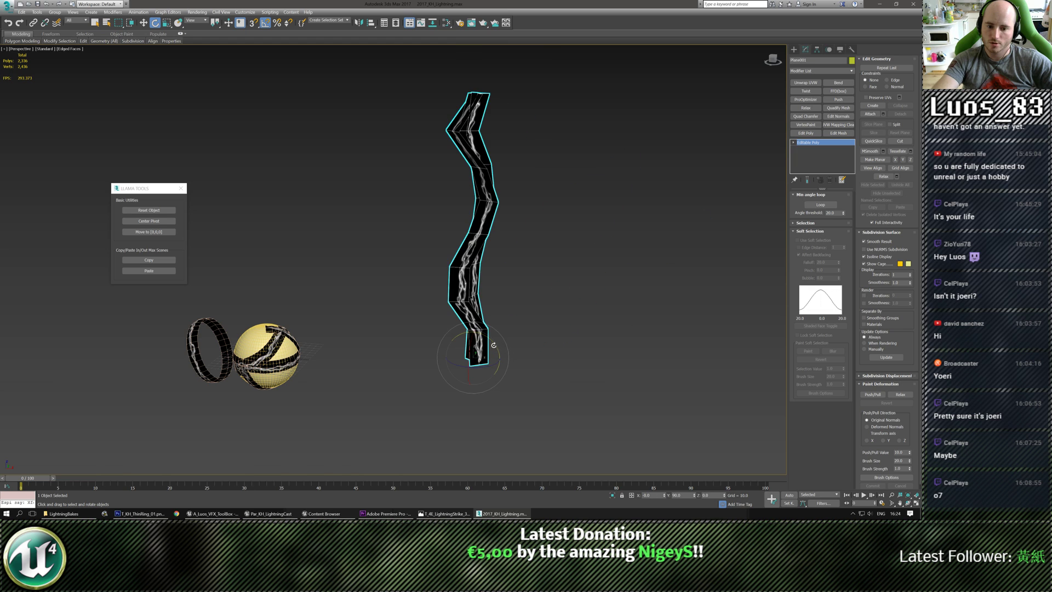
{"action": "left_click_drag", "start_coordinate": [493, 344], "coordinate": [507, 353]}
{"action": "right_click", "coordinate": [507, 353]}
{"action": "middle_click_drag", "start_coordinate": [516, 349], "coordinate": [497, 363], "text": "alt"}
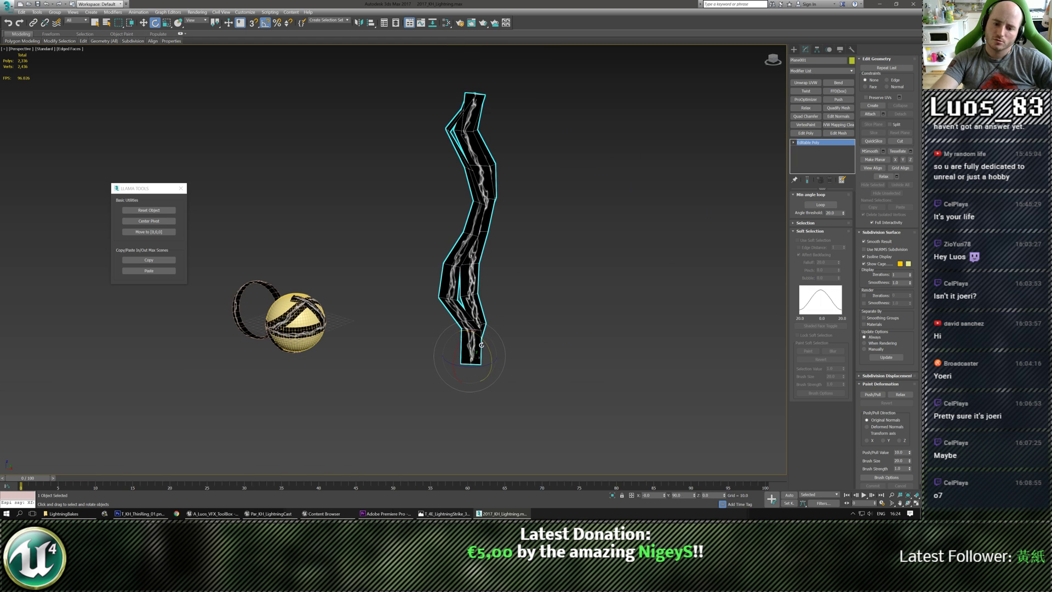
Step: Rotate the bolt about its base pivot so it hangs downward, and reset its X and Y position to 0
{"action": "left_click_drag", "start_coordinate": [483, 339], "coordinate": [515, 371]}
{"action": "middle_click_drag", "start_coordinate": [480, 404], "coordinate": [466, 335]}
{"action": "key", "text": "w"}
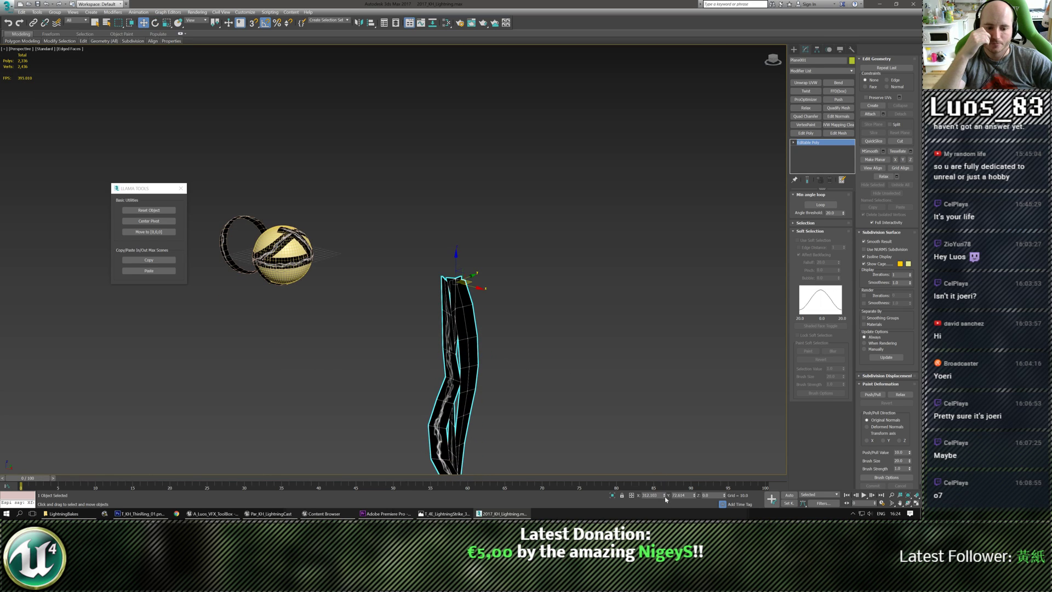
{"action": "right_click", "coordinate": [664, 496]}
{"action": "right_click", "coordinate": [694, 497]}
{"action": "middle_click_drag", "start_coordinate": [352, 316], "coordinate": [411, 253]}
{"action": "scroll", "coordinate": [411, 253], "scroll_direction": "up", "scroll_amount": 5}
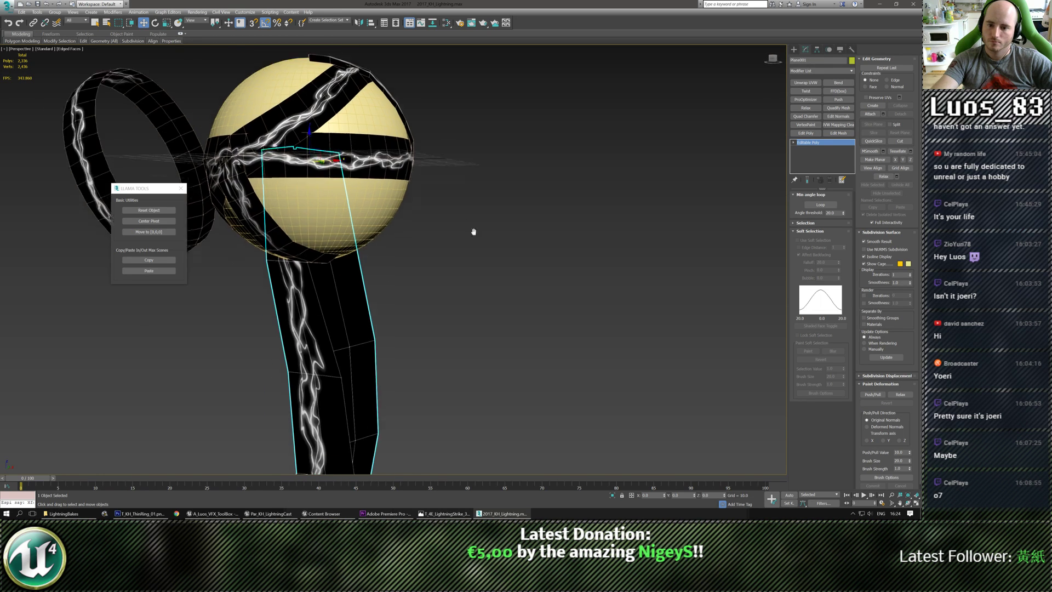
Step: Rename the bolt mesh SM_KH_LightningStrike_01, based on the name of the lightning mesh around the sphere
{"action": "scroll", "coordinate": [473, 231], "scroll_direction": "down", "scroll_amount": 4}
{"action": "middle_click_drag", "start_coordinate": [488, 247], "coordinate": [454, 328], "text": "alt"}
{"action": "left_click", "coordinate": [361, 236]}
{"action": "left_click", "coordinate": [402, 248]}
{"action": "left_click", "coordinate": [430, 290]}
{"action": "left_click", "coordinate": [455, 329]}
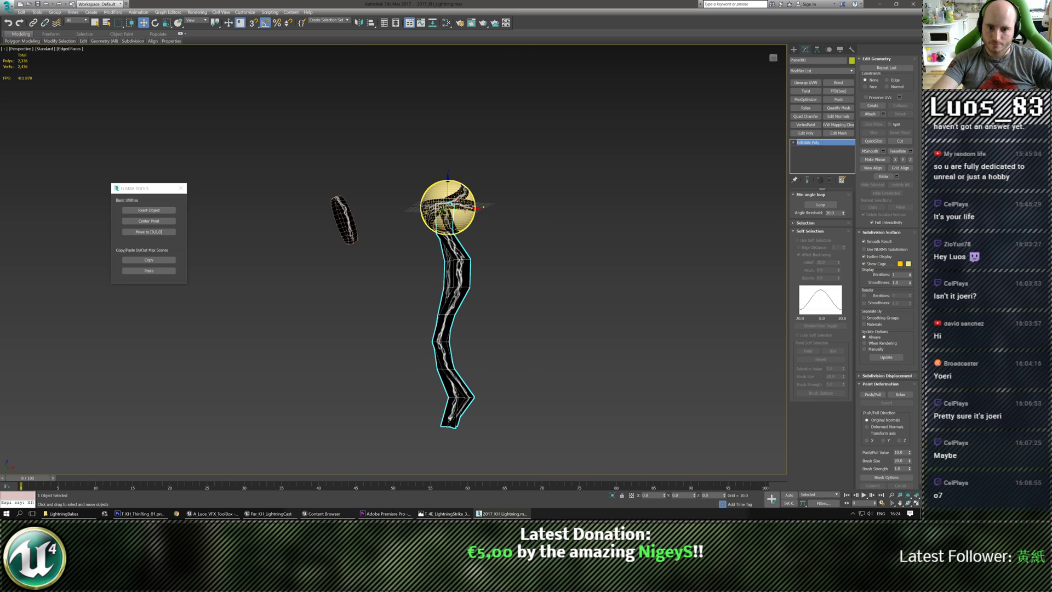
{"action": "left_click", "coordinate": [485, 203]}
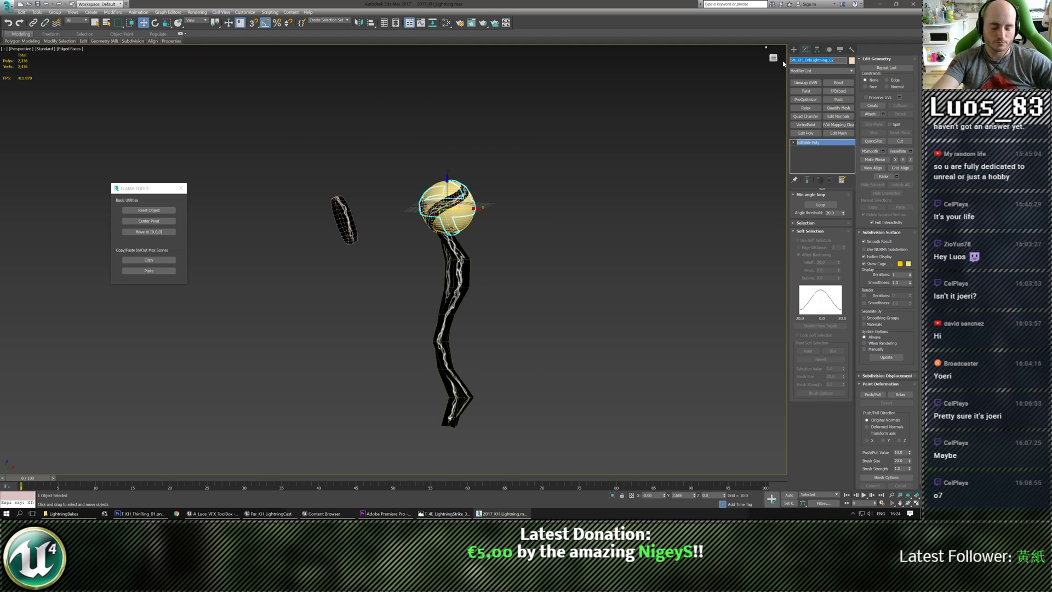
{"action": "key", "text": "ctrl+z"}
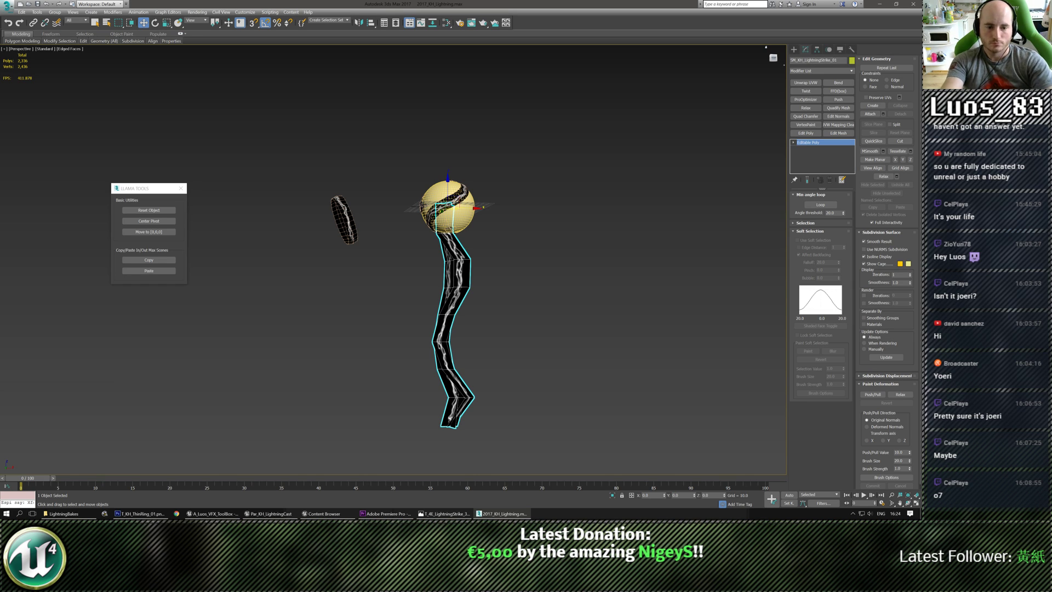
Step: Save the scene and set the Batch Export folder to K:\_Work_\KHFX
{"action": "middle_click_drag", "start_coordinate": [585, 290], "coordinate": [578, 287]}
{"action": "key", "text": "ctrl+s"}
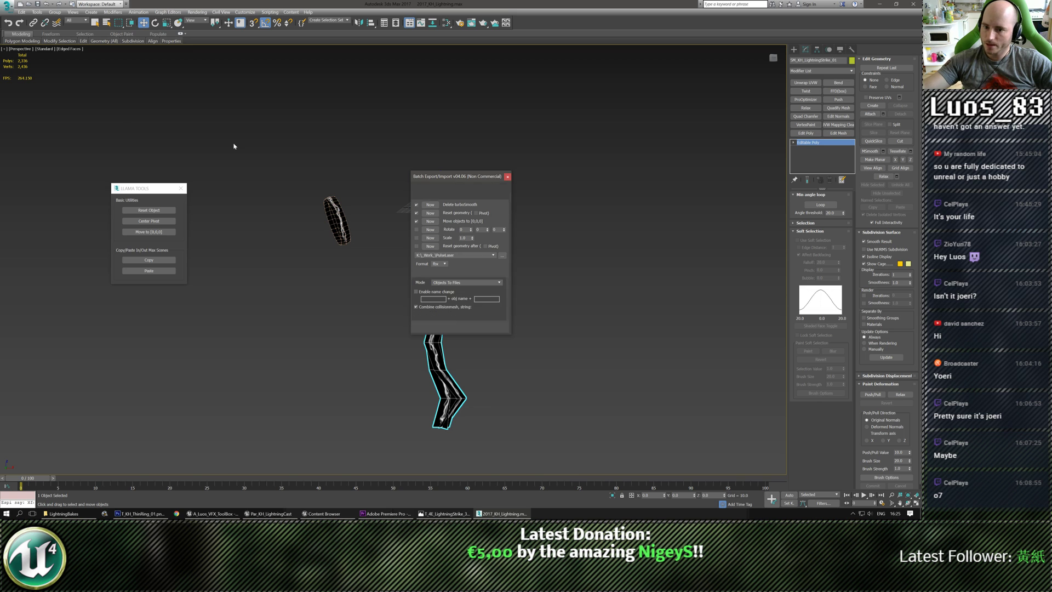
{"action": "left_click_drag", "start_coordinate": [461, 174], "coordinate": [251, 117]}
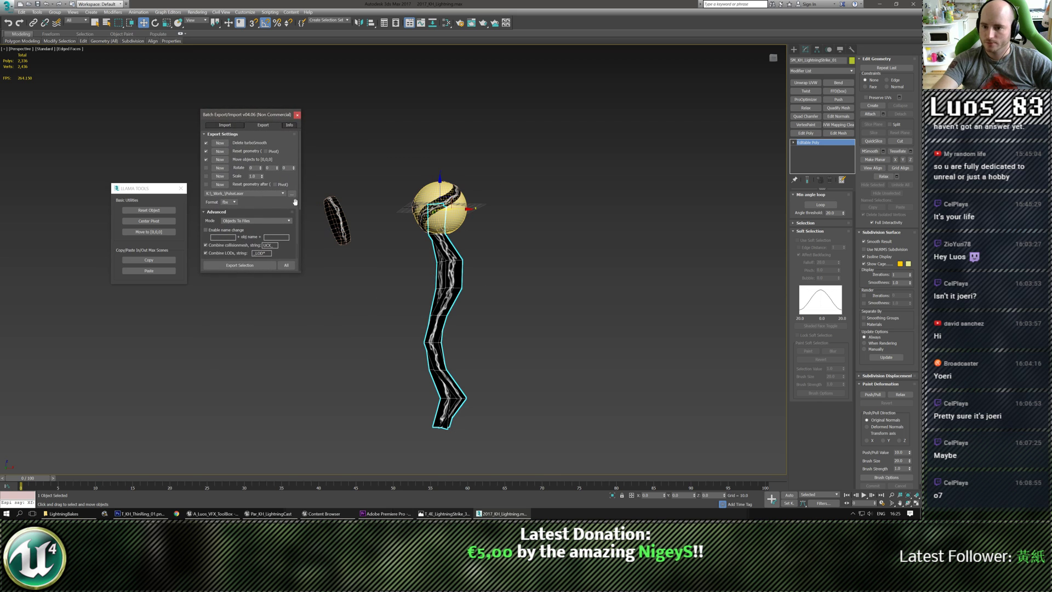
{"action": "left_click", "coordinate": [291, 194]}
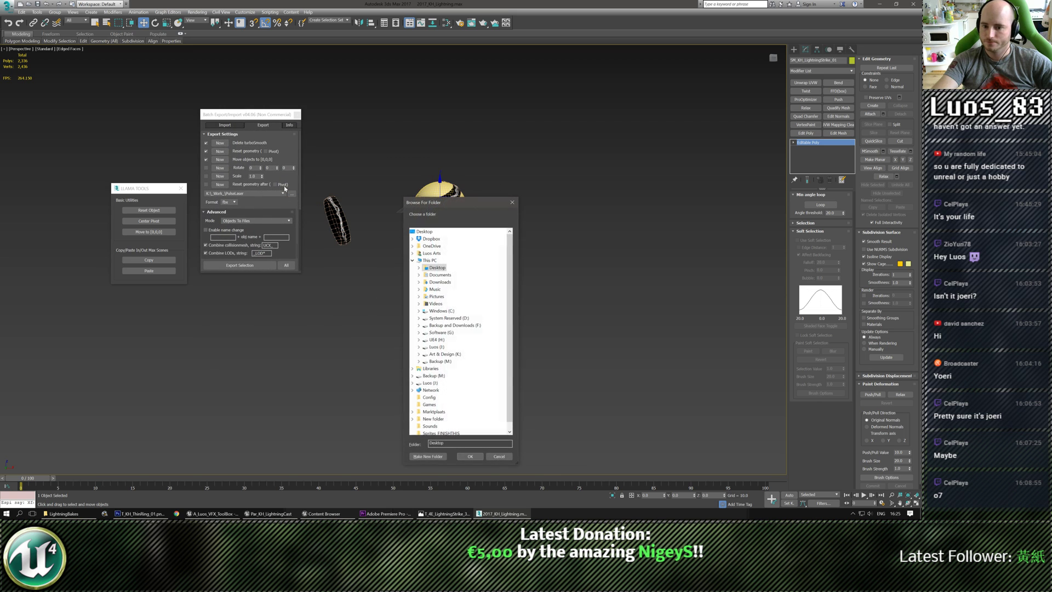
{"action": "left_click", "coordinate": [419, 354]}
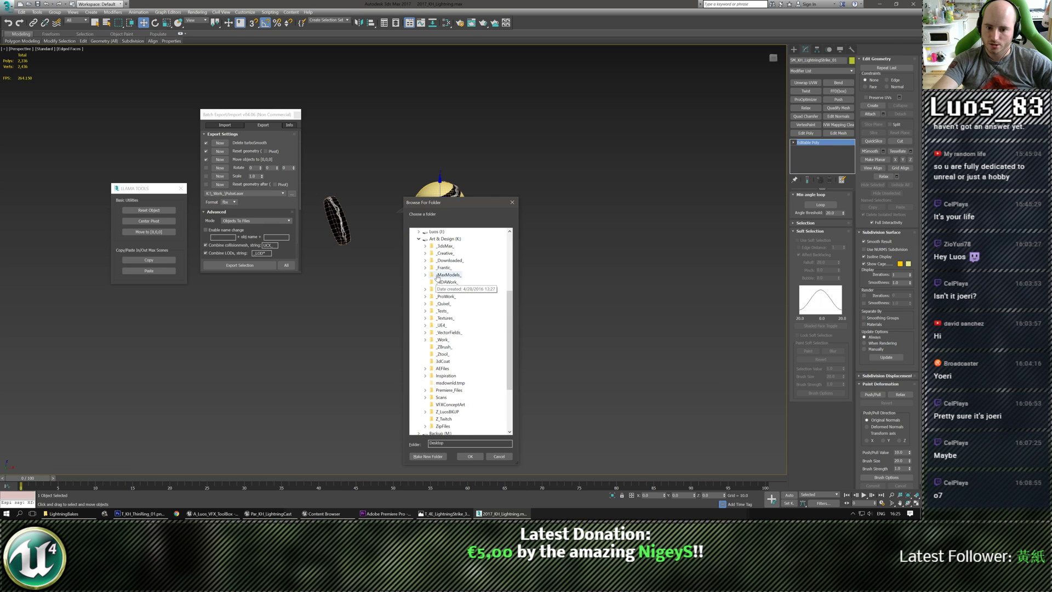
{"action": "left_click", "coordinate": [425, 340]}
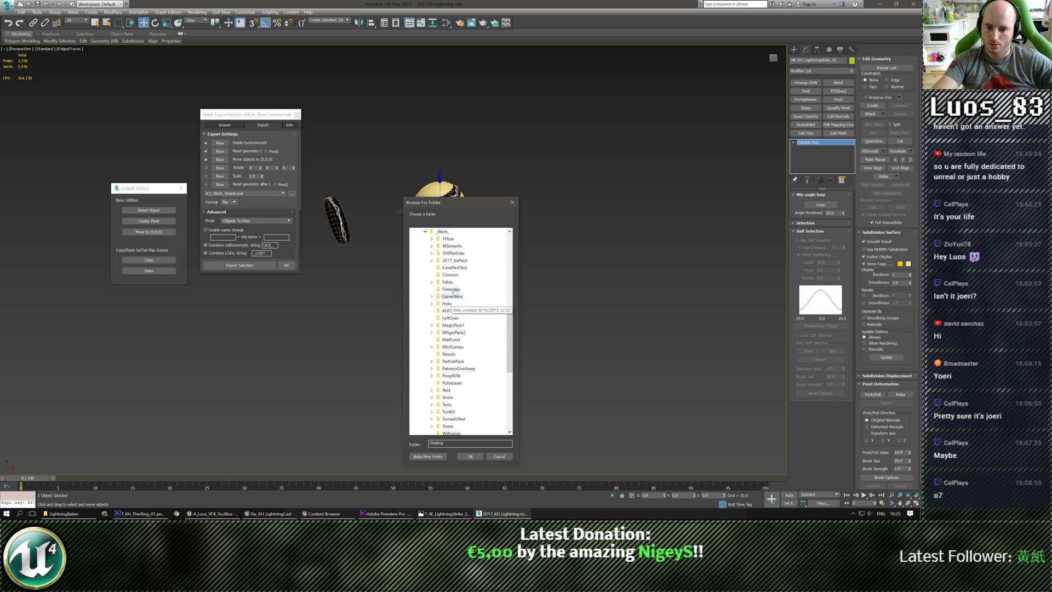
{"action": "left_click", "coordinate": [470, 457]}
Step: Batch export the sphere, its two lightning strips and the strike bolt to separate FBX files
{"action": "left_click_drag", "start_coordinate": [387, 175], "coordinate": [484, 253]}
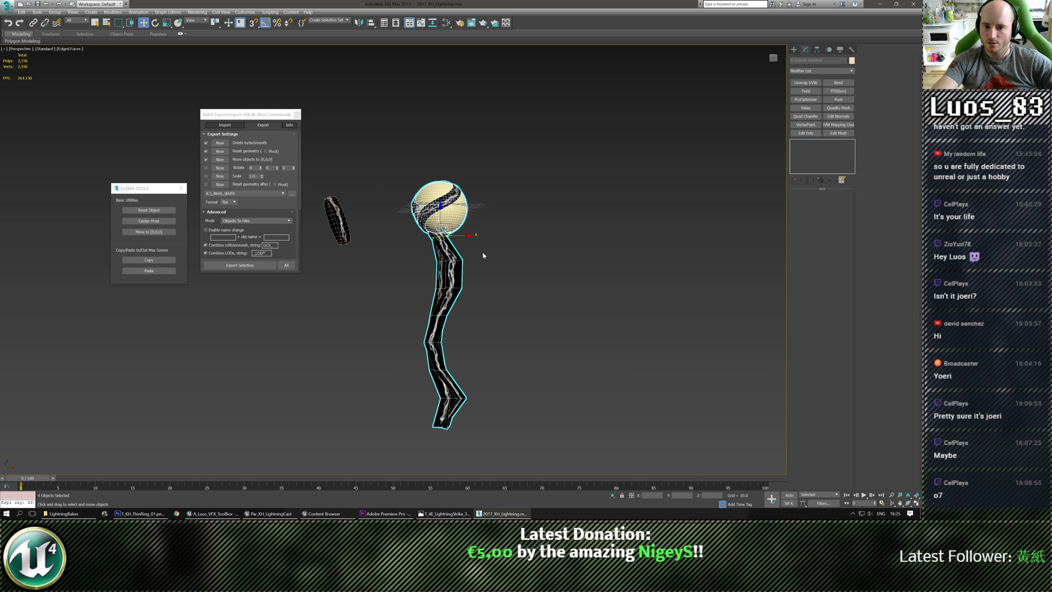
{"action": "middle_click_drag", "start_coordinate": [484, 253], "coordinate": [477, 276], "text": "alt"}
{"action": "left_click", "coordinate": [224, 265]}
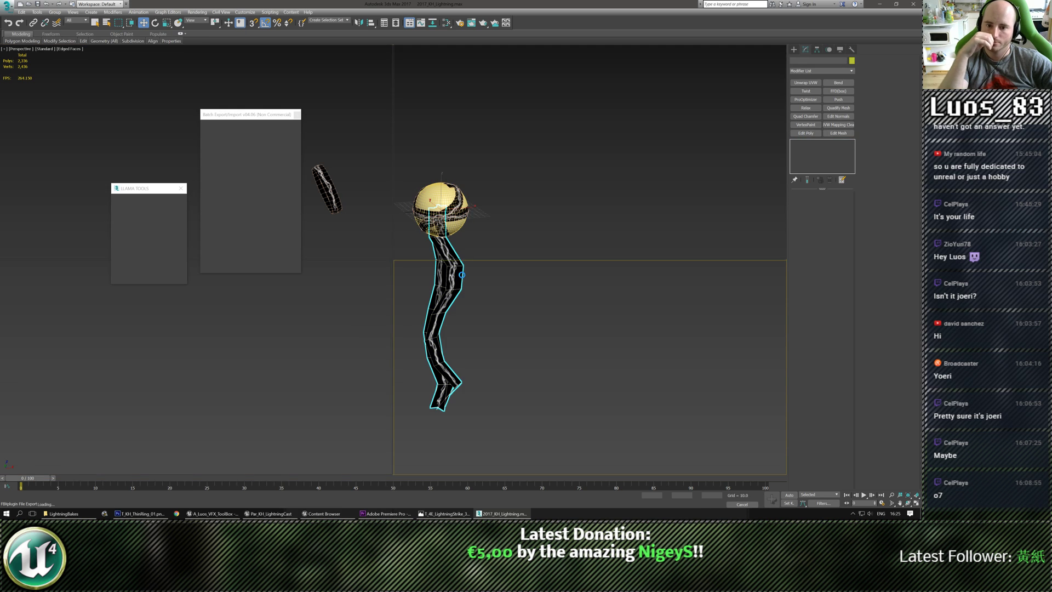
{"action": "left_click", "coordinate": [496, 304]}
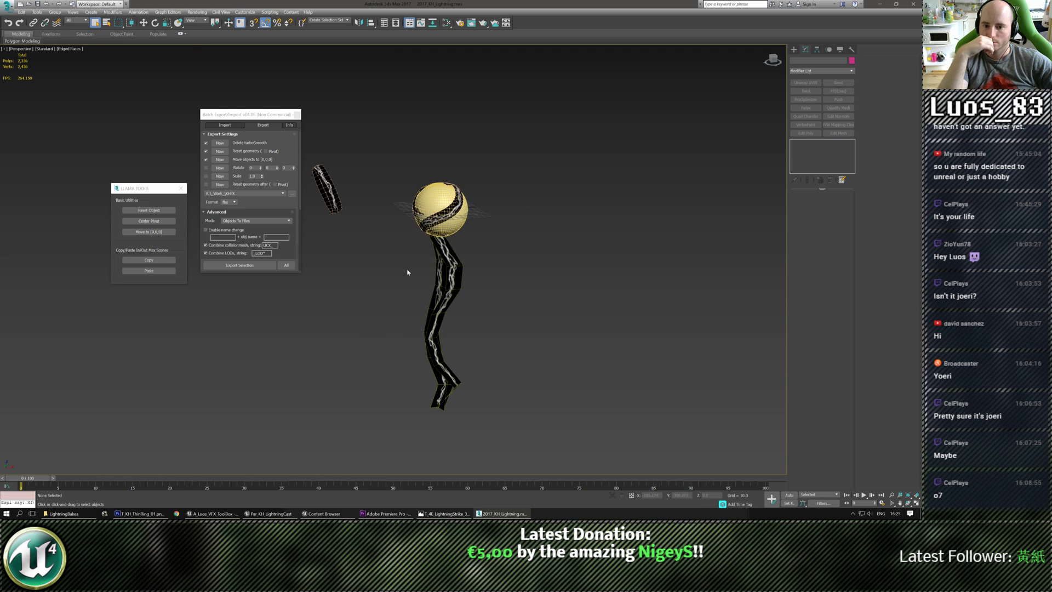
Step: Rename the sphere SM_KH_LightningOrb_01, reusing the name of the lightning strip around it
{"action": "middle_click_drag", "start_coordinate": [409, 274], "coordinate": [549, 192], "text": "alt"}
{"action": "left_click", "coordinate": [450, 217]}
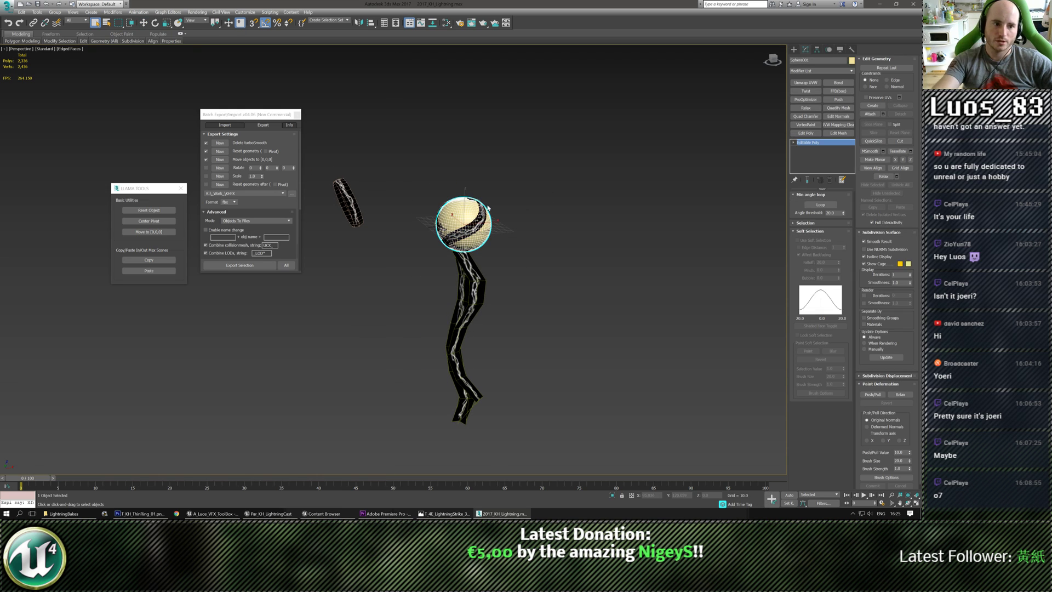
{"action": "scroll", "coordinate": [484, 208], "scroll_direction": "up", "scroll_amount": 5}
{"action": "middle_click_drag", "start_coordinate": [513, 211], "coordinate": [526, 219], "text": "alt"}
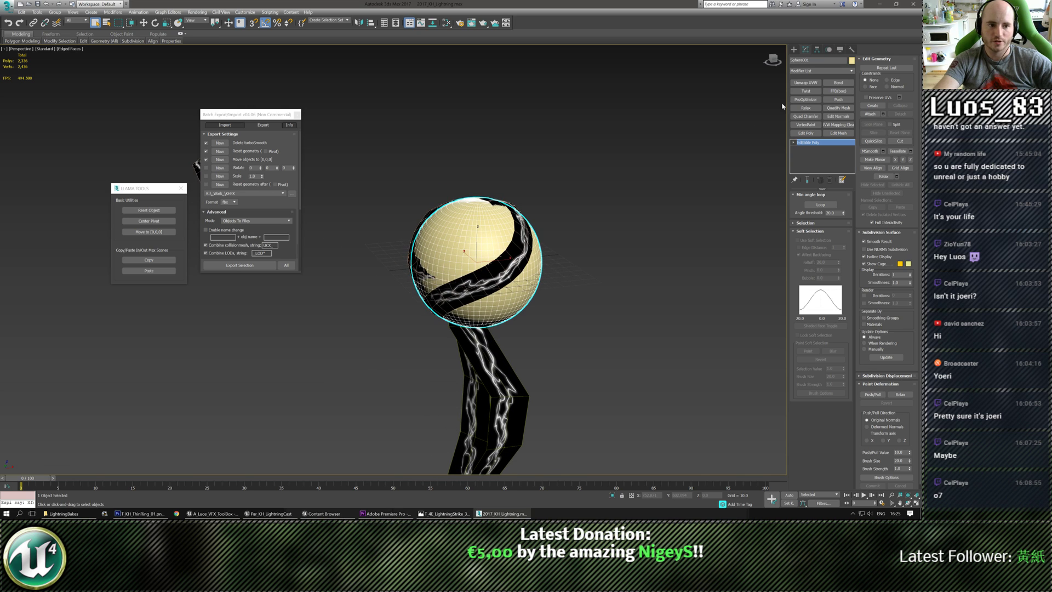
{"action": "left_click", "coordinate": [516, 249]}
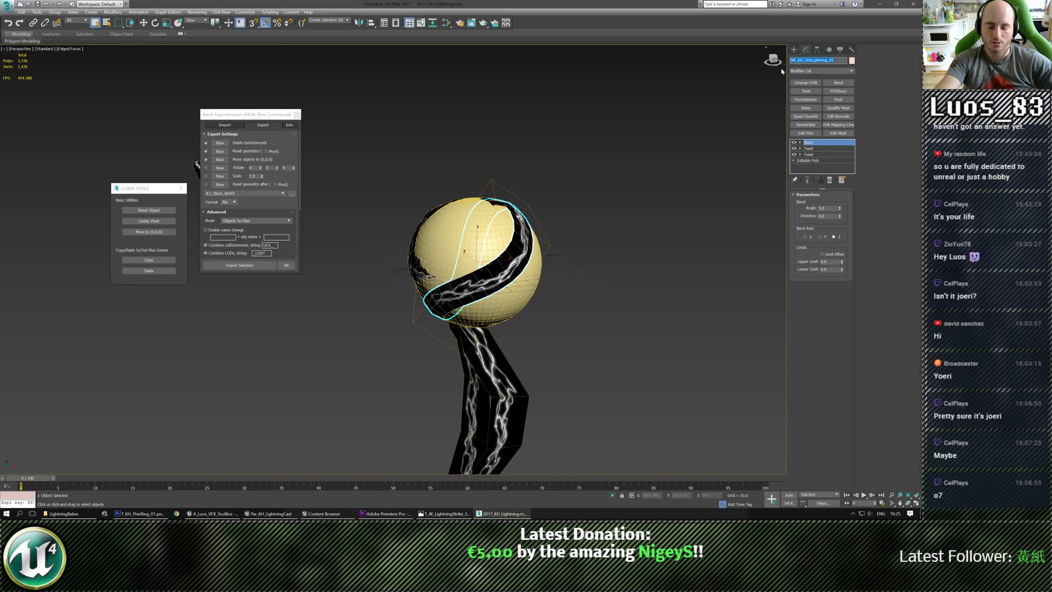
{"action": "key", "text": "ctrl+z"}
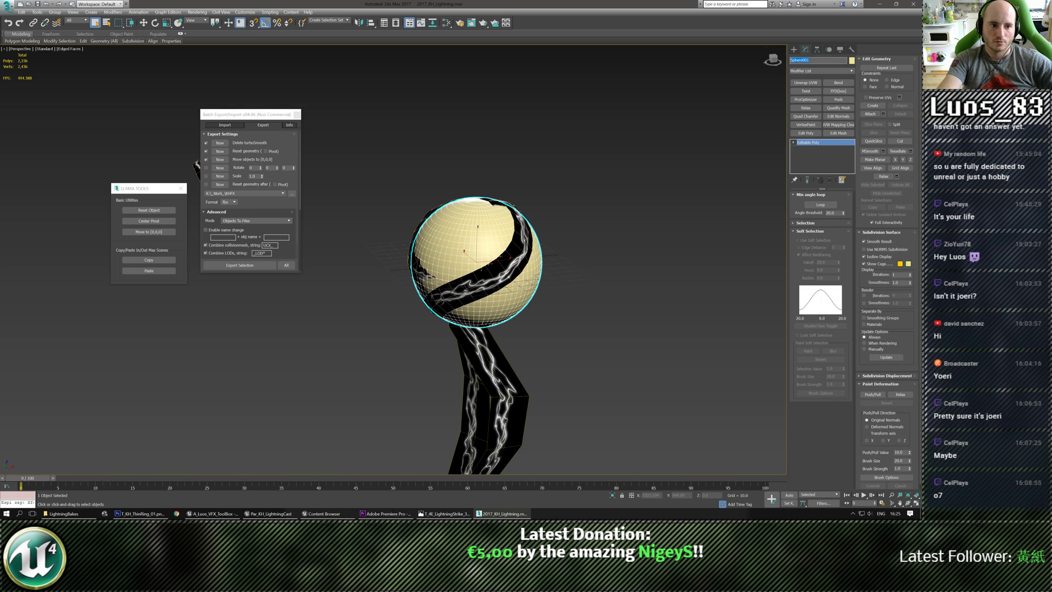
{"action": "type", "text": "SM_KH_OrbLightning_01"}
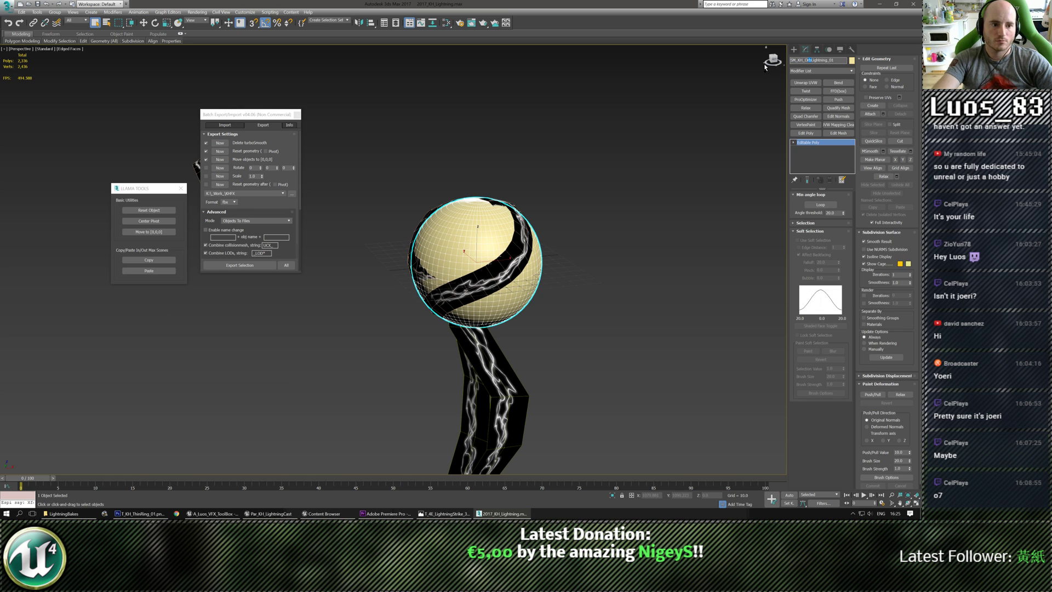
{"action": "key", "text": "BackSpace"}
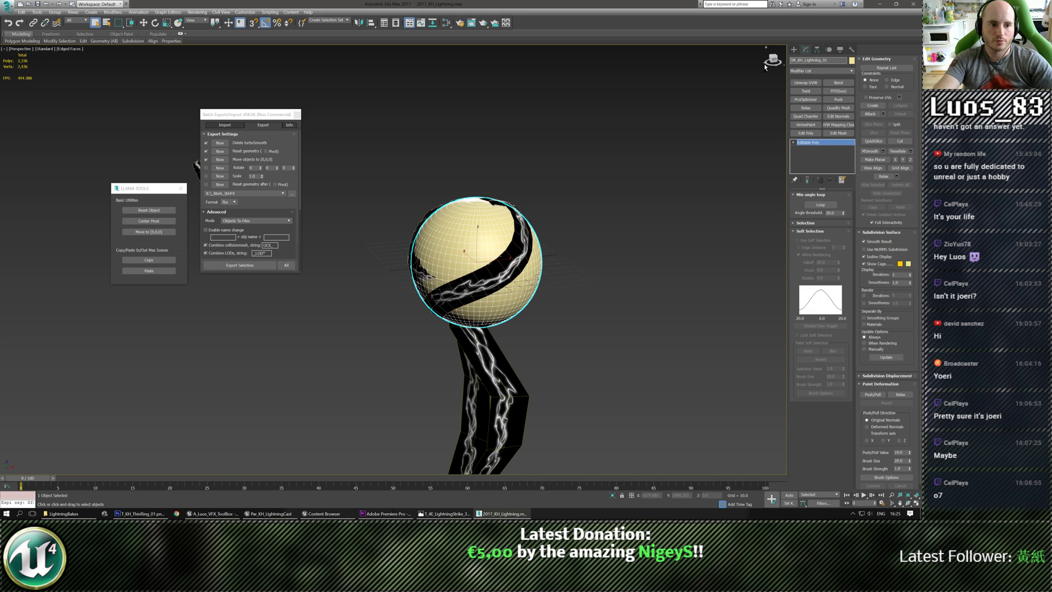
{"action": "type", "text": "Orb"}
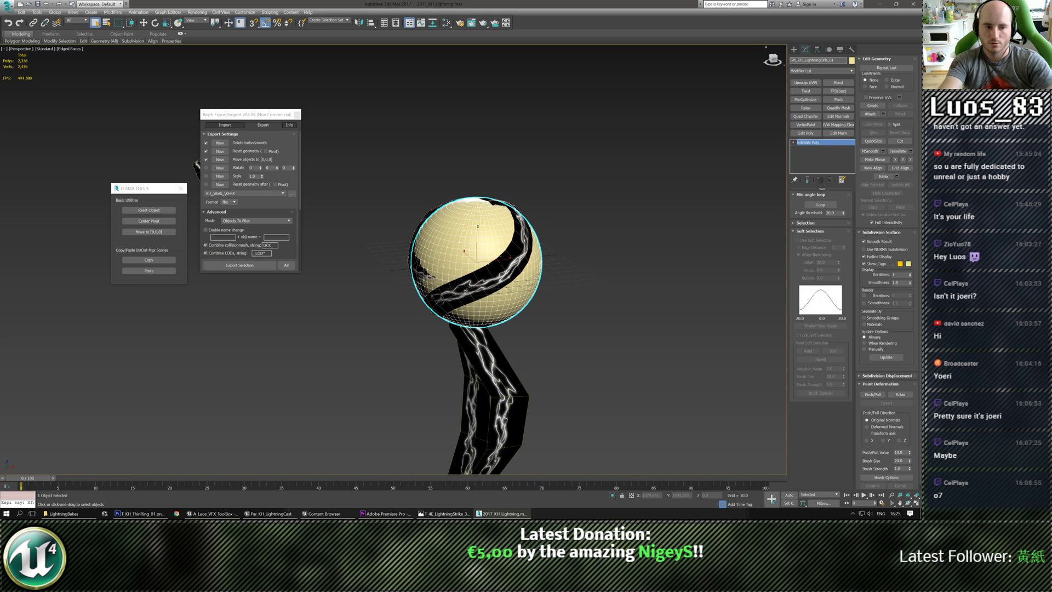
Step: Reset the renamed orb, both orb lightning strips and the strike bolt, and batch export the four meshes again as FBX
{"action": "middle_click_drag", "start_coordinate": [587, 213], "coordinate": [589, 172]}
{"action": "left_click_drag", "start_coordinate": [589, 171], "coordinate": [446, 350]}
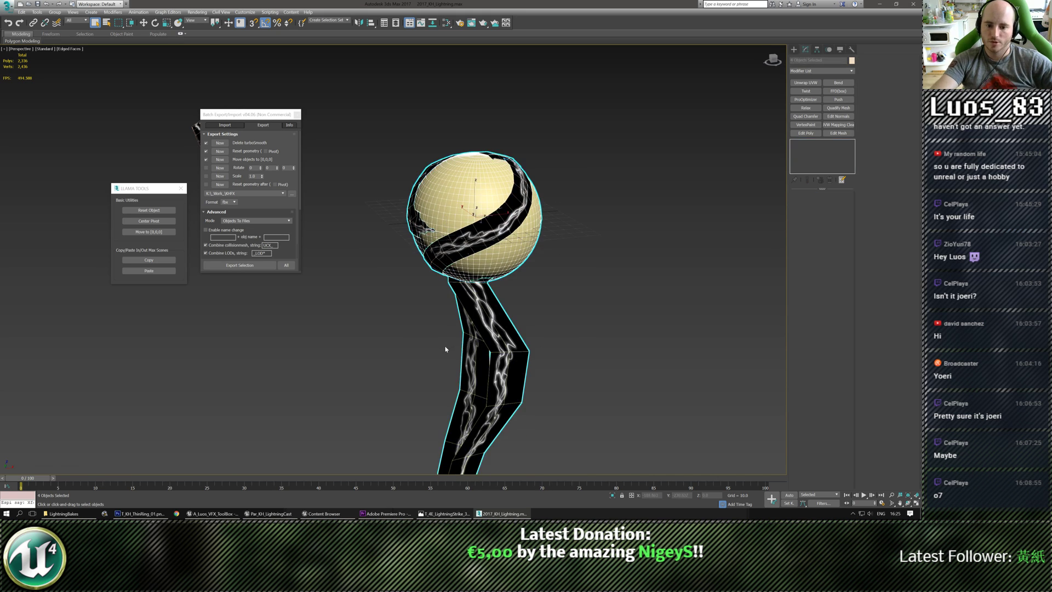
{"action": "scroll", "coordinate": [446, 350], "scroll_direction": "down", "scroll_amount": 3}
{"action": "middle_click_drag", "start_coordinate": [446, 350], "coordinate": [465, 279]}
{"action": "left_click", "coordinate": [141, 209]}
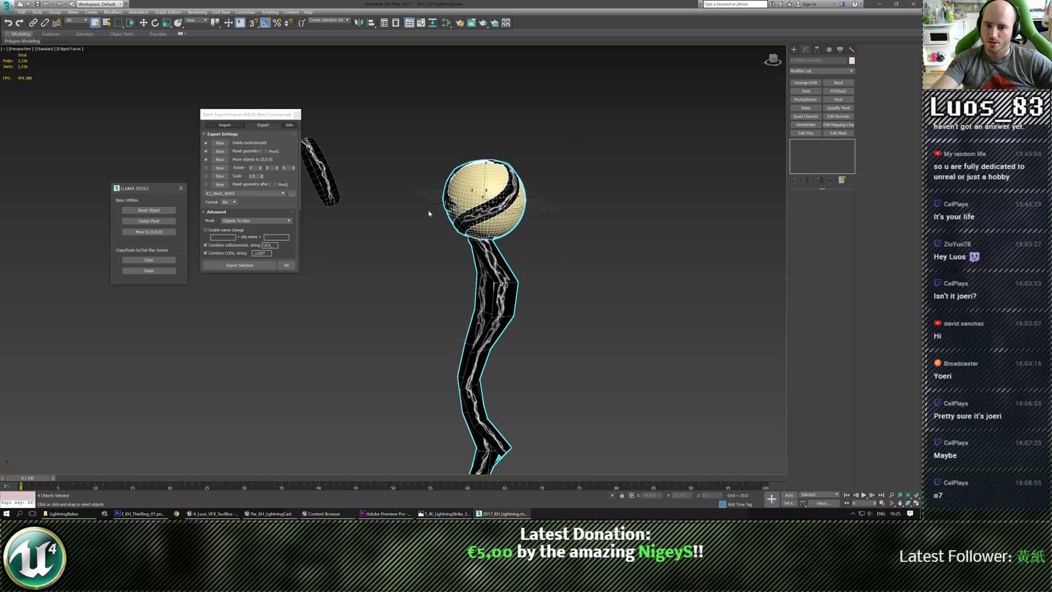
{"action": "left_click", "coordinate": [235, 265]}
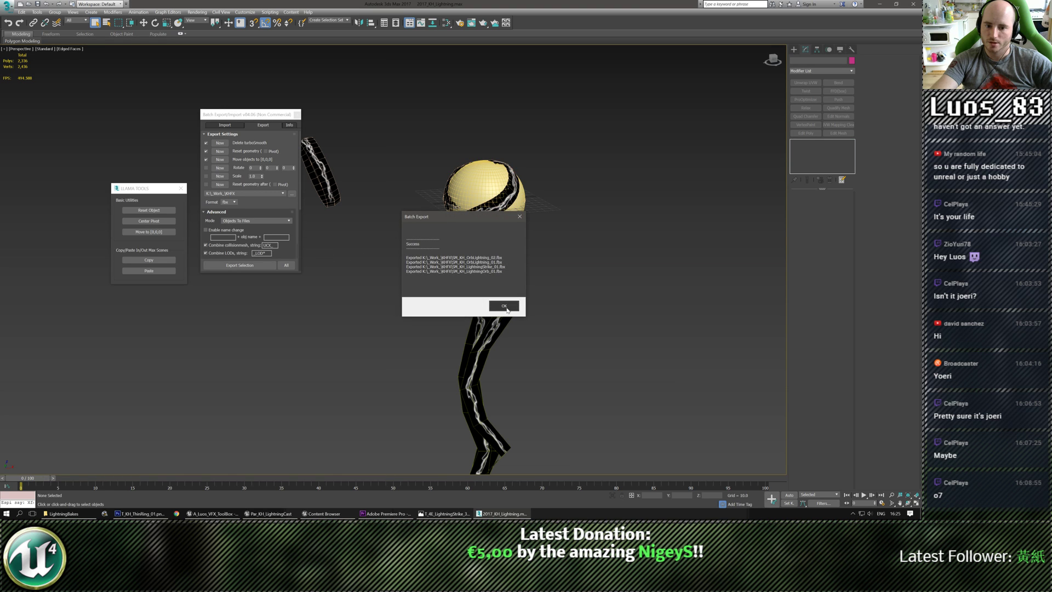
{"action": "left_click", "coordinate": [504, 305]}
Step: Switch to the Unreal Engine Content Browser and create a folder named KingHEarts inside StaticMeshes
{"action": "key", "text": "alt+Tab"}
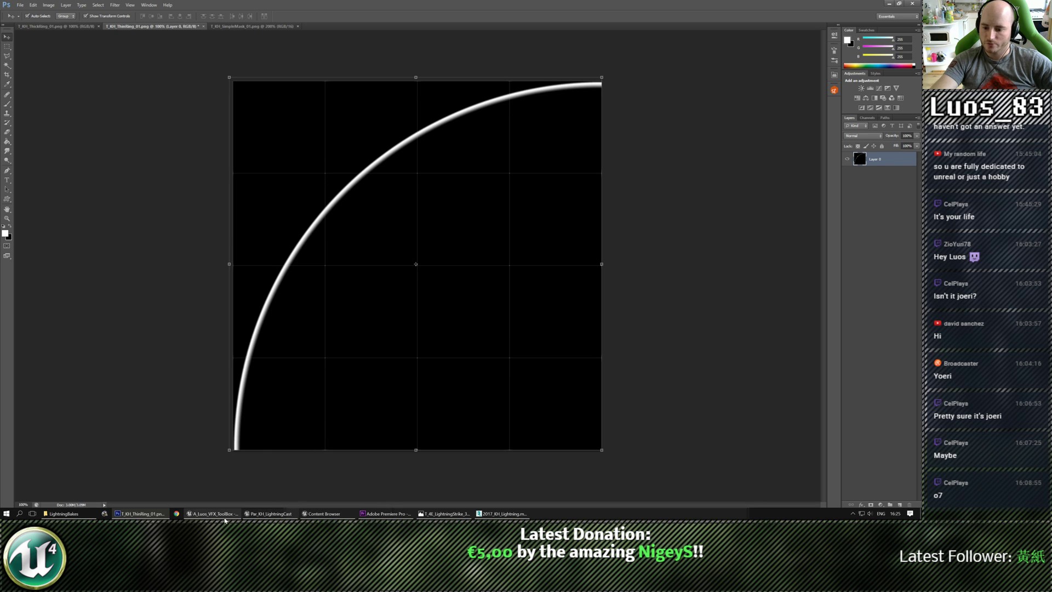
{"action": "left_click", "coordinate": [303, 513]}
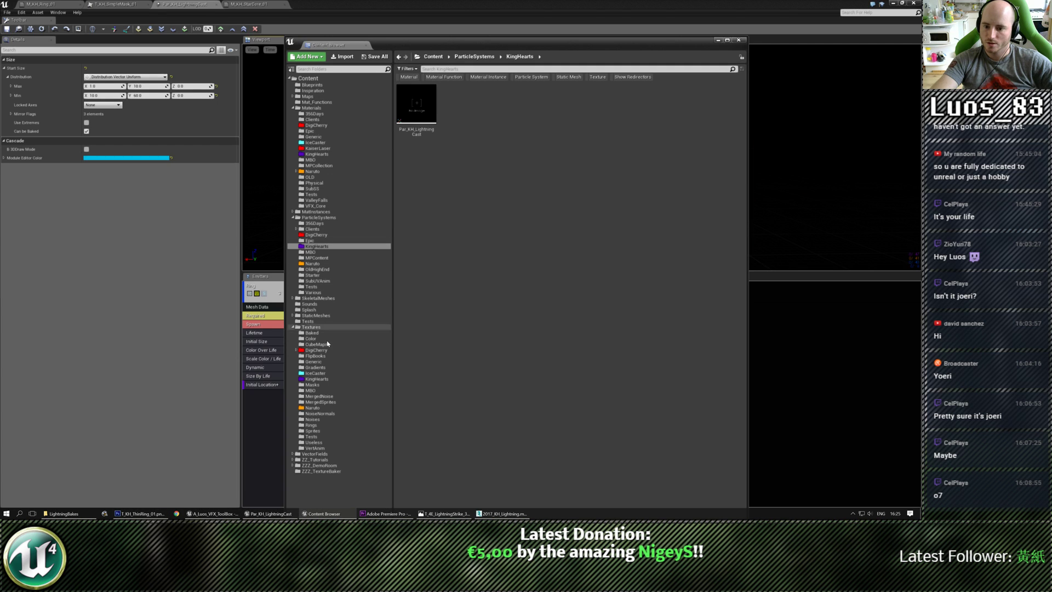
{"action": "left_click", "coordinate": [316, 315]}
{"action": "right_click", "coordinate": [531, 270]}
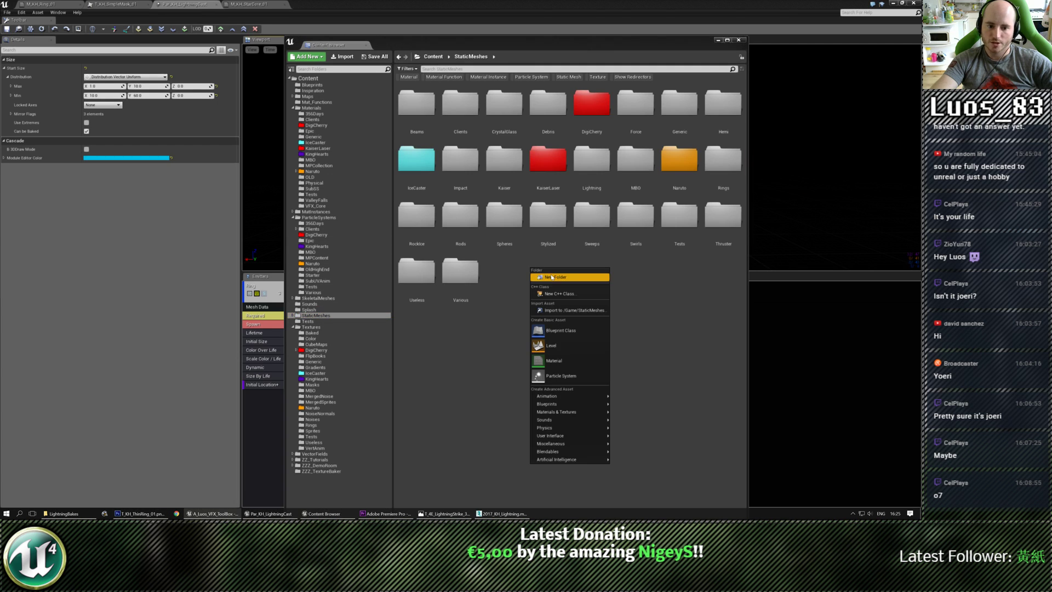
{"action": "left_click", "coordinate": [542, 277]}
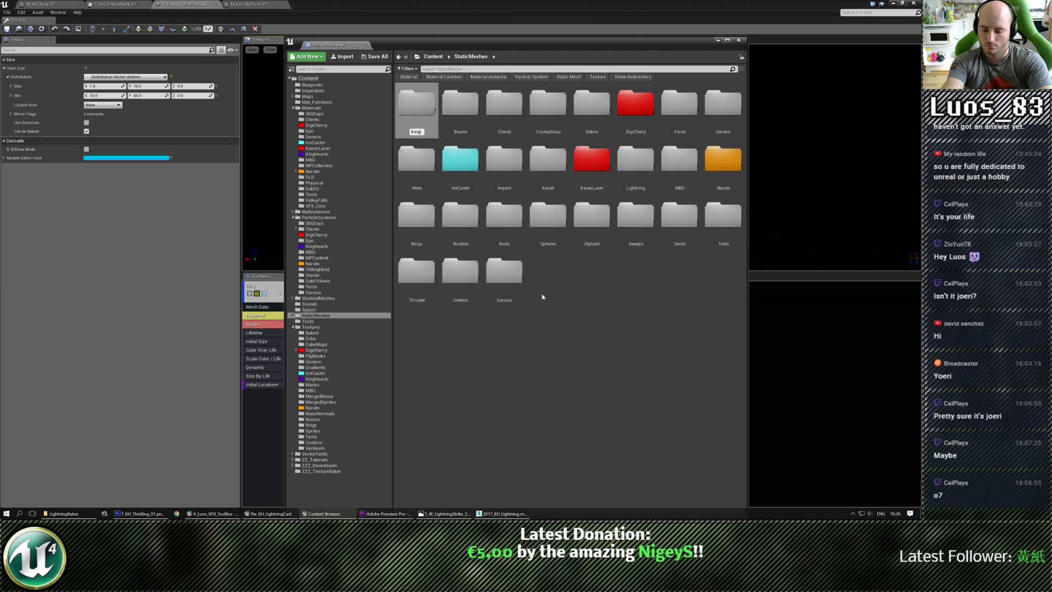
{"action": "type", "text": "KingHEarts"}
{"action": "key", "text": "Return"}
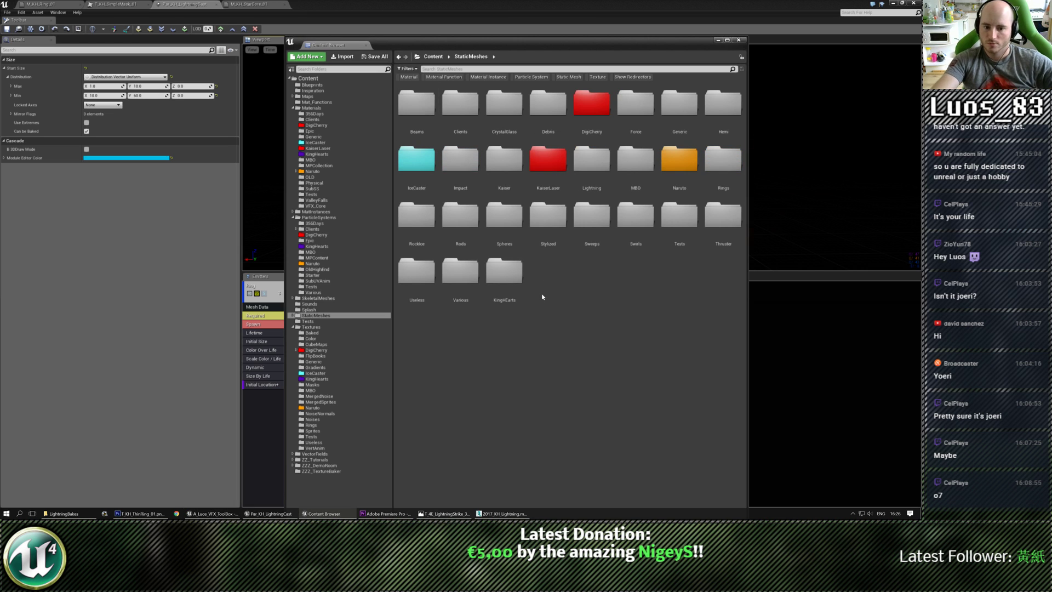
Step: Correct the new folder's name to KingHearts and give it the same purple colour as the other KingHearts folders
{"action": "left_click", "coordinate": [505, 274]}
{"action": "key", "text": "F2"}
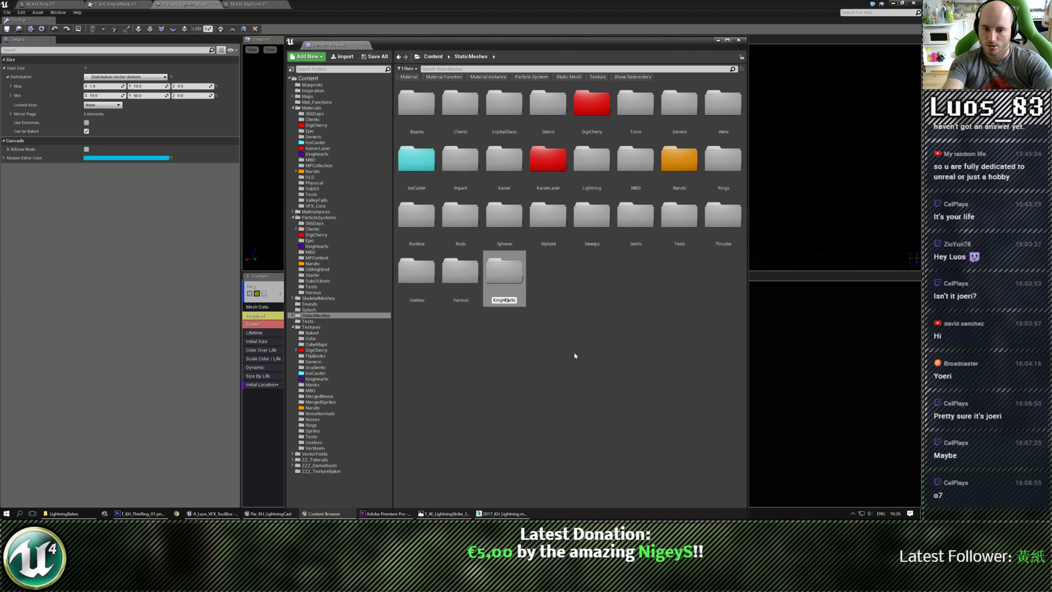
{"action": "type", "text": "1"}
{"action": "key", "text": "Return"}
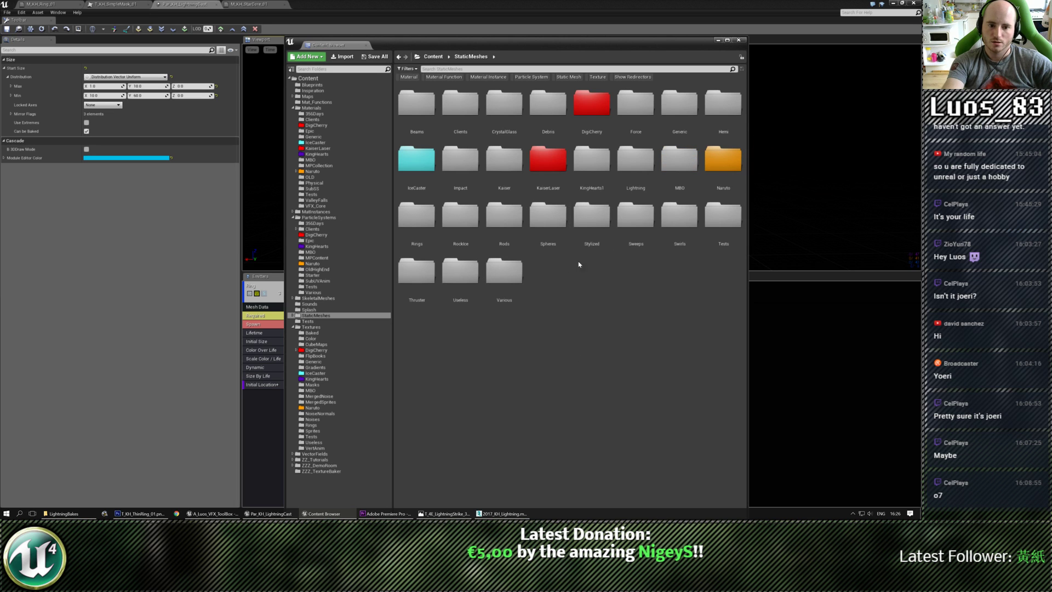
{"action": "left_click", "coordinate": [646, 294]}
{"action": "right_click", "coordinate": [591, 168]}
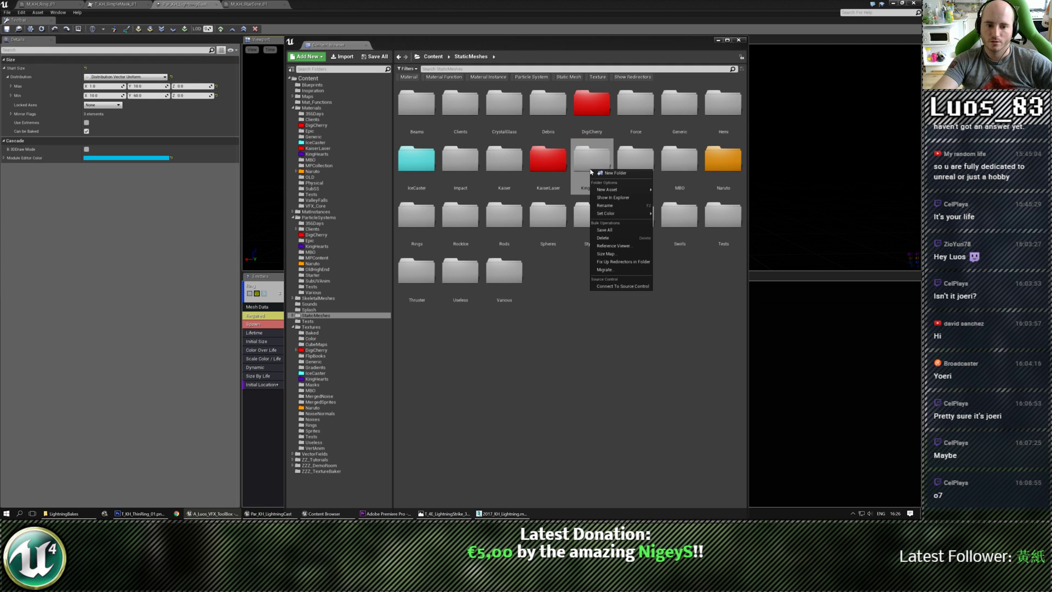
{"action": "mouse_move", "coordinate": [605, 215]}
{"action": "left_click", "coordinate": [670, 261]}
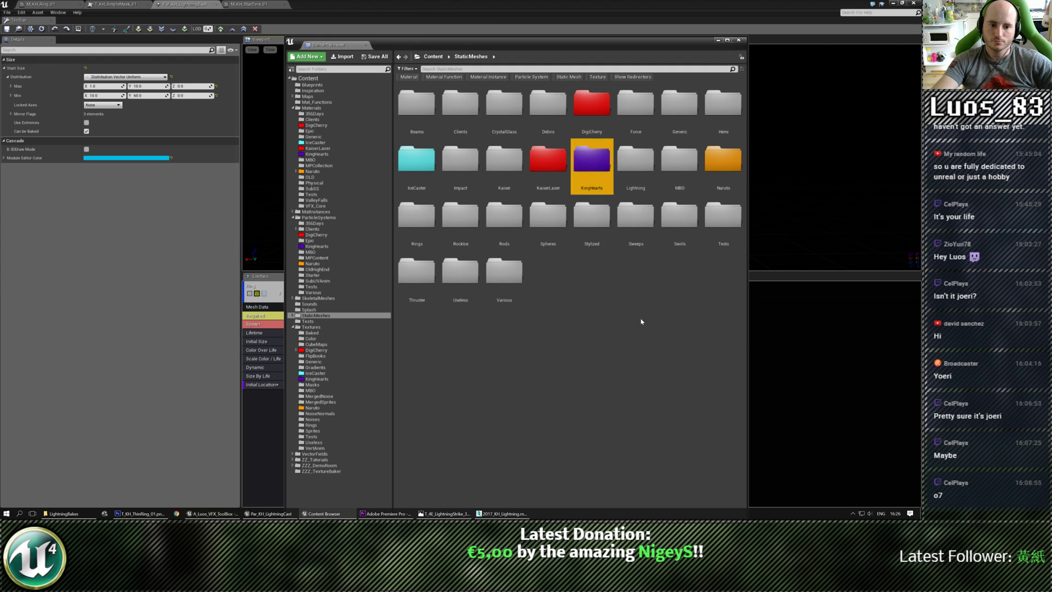
Step: Start an import into the KingHearts folder with the LightningOrb_01, LightningStrike_01, OrbLightning_01 and OrbLightning_02 FBX files from _Work_\KHFX
{"action": "double_click", "coordinate": [589, 171]}
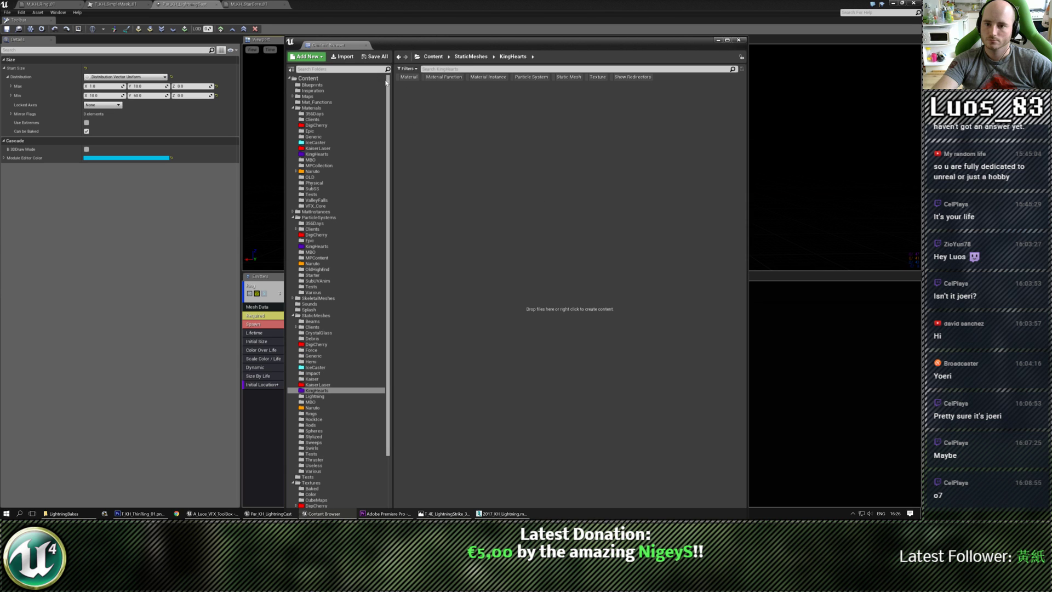
{"action": "left_click", "coordinate": [350, 59]}
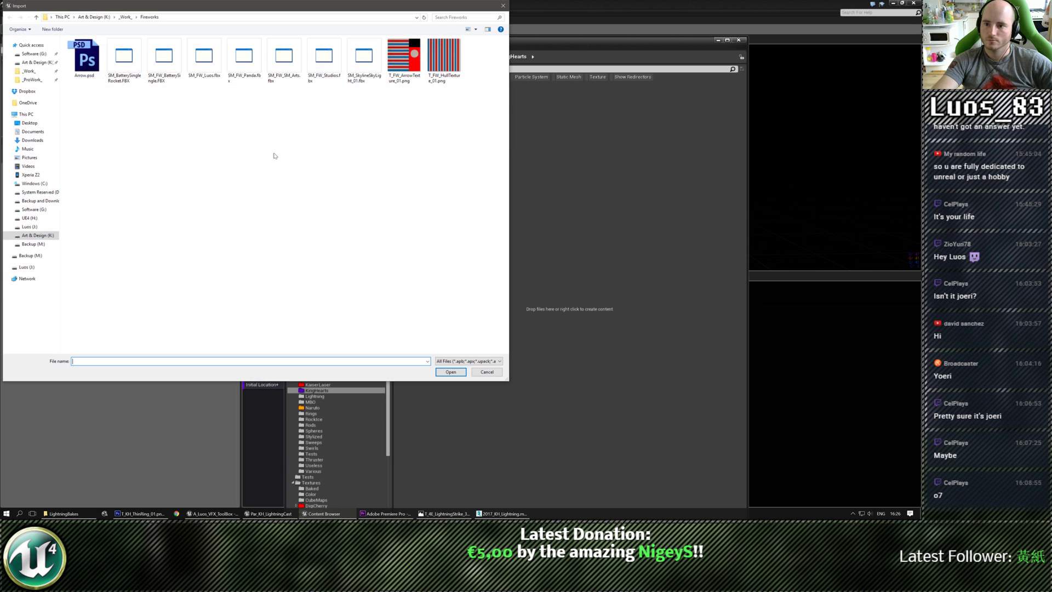
{"action": "left_click", "coordinate": [125, 17]}
{"action": "double_click", "coordinate": [88, 126]}
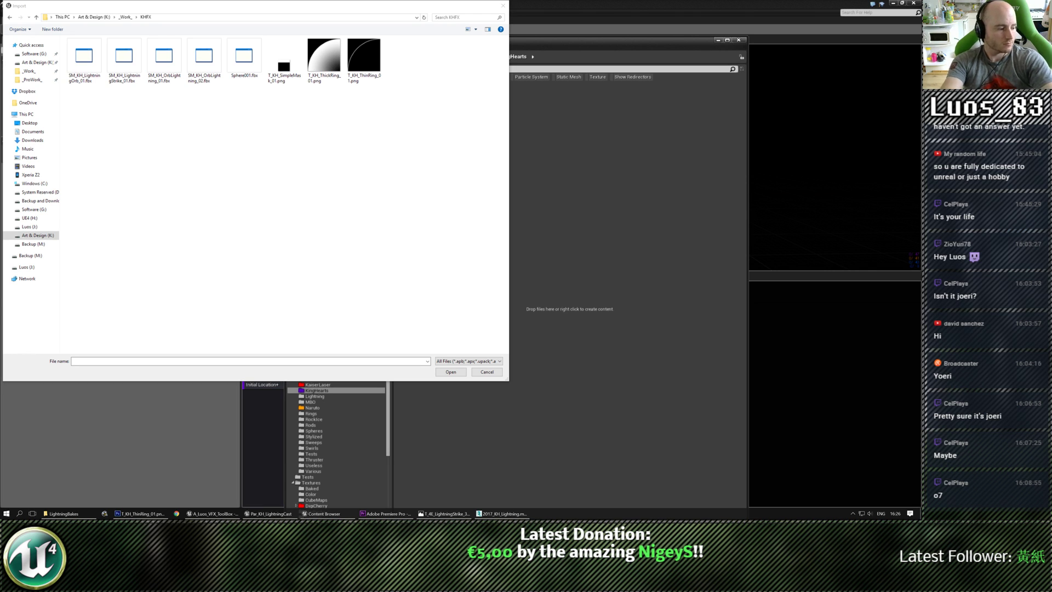
{"action": "left_click", "coordinate": [246, 216]}
{"action": "left_click", "coordinate": [204, 57]}
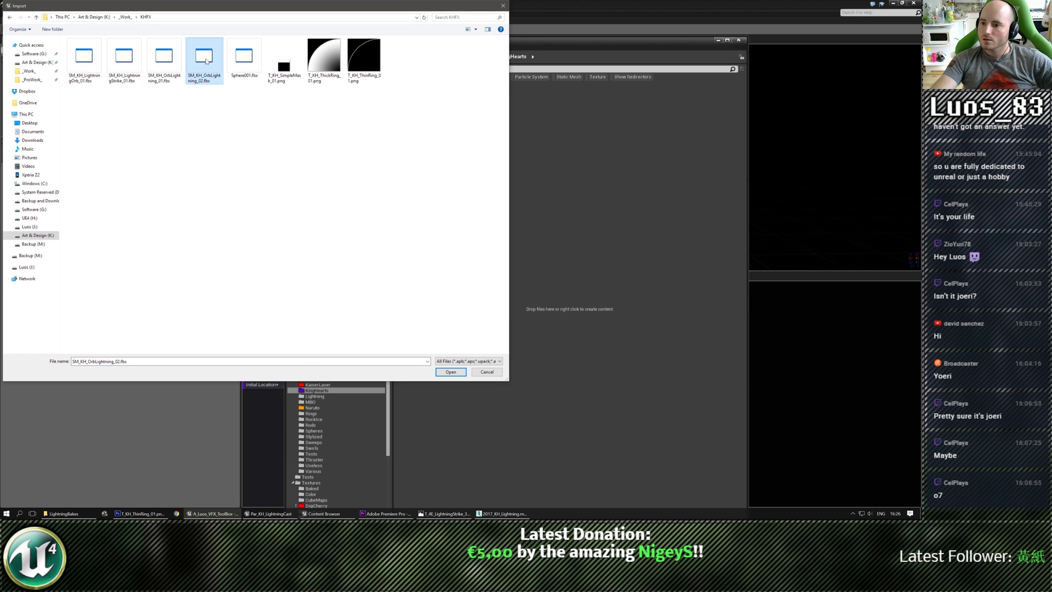
{"action": "left_click", "coordinate": [84, 58], "text": "shift"}
{"action": "left_click", "coordinate": [450, 372]}
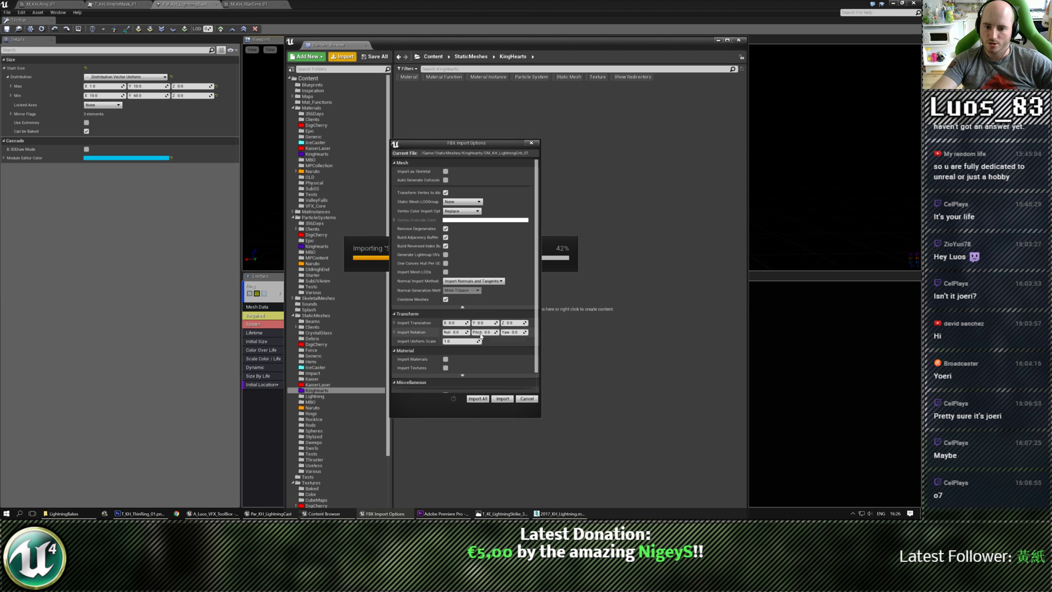
Step: Check the remaining FBX import options, import all four meshes with them, and clear the asset selection
{"action": "left_click_drag", "start_coordinate": [536, 362], "coordinate": [537, 383]}
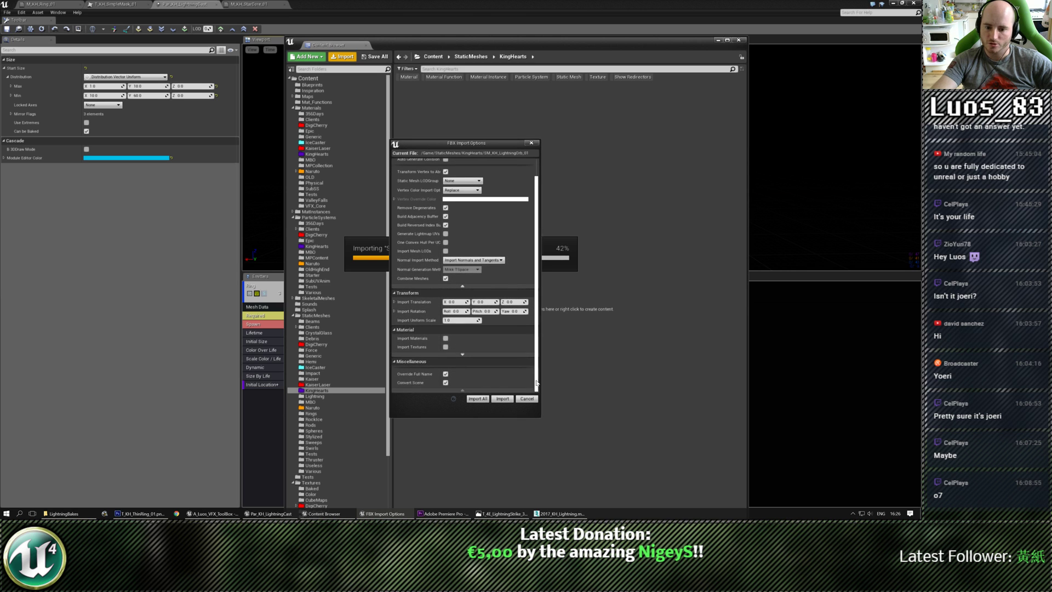
{"action": "left_click", "coordinate": [477, 398]}
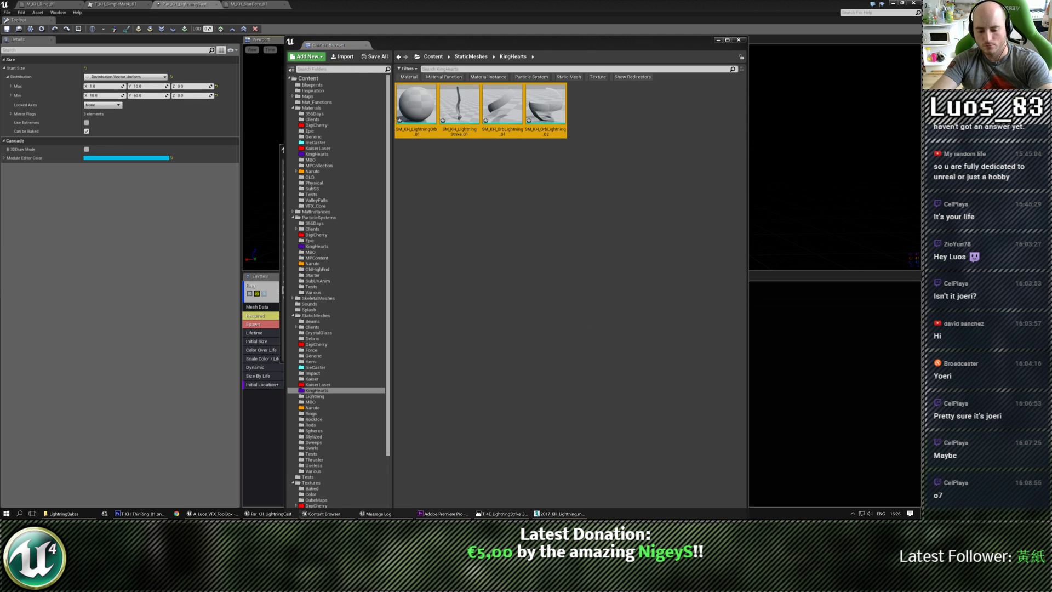
{"action": "left_click", "coordinate": [422, 162]}
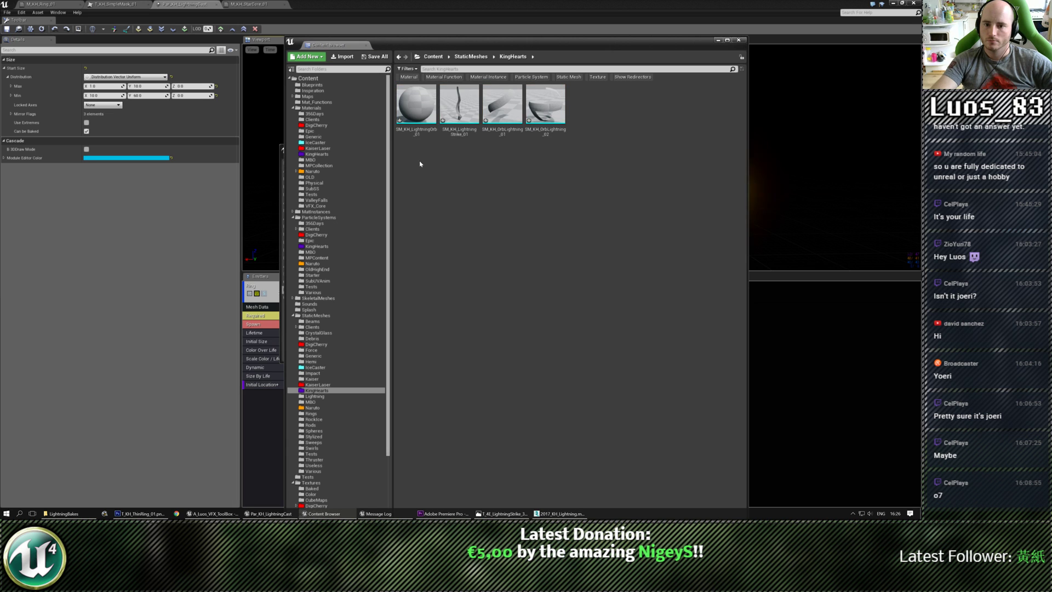
Step: Save the four newly imported KingHearts static meshes
{"action": "left_click_drag", "start_coordinate": [476, 48], "coordinate": [482, 52]}
{"action": "left_click", "coordinate": [383, 61]}
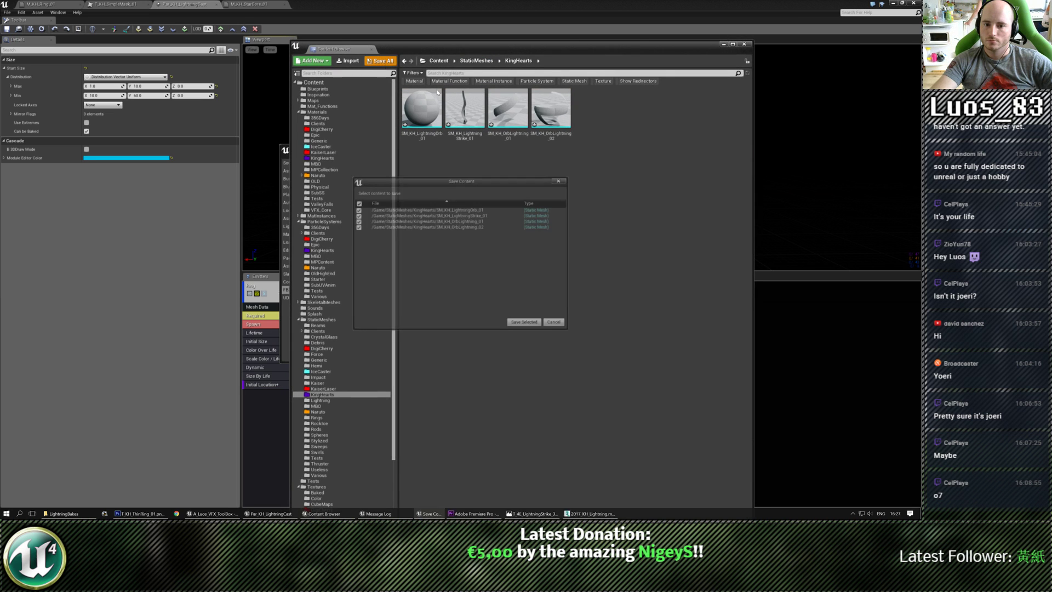
{"action": "left_click", "coordinate": [528, 322]}
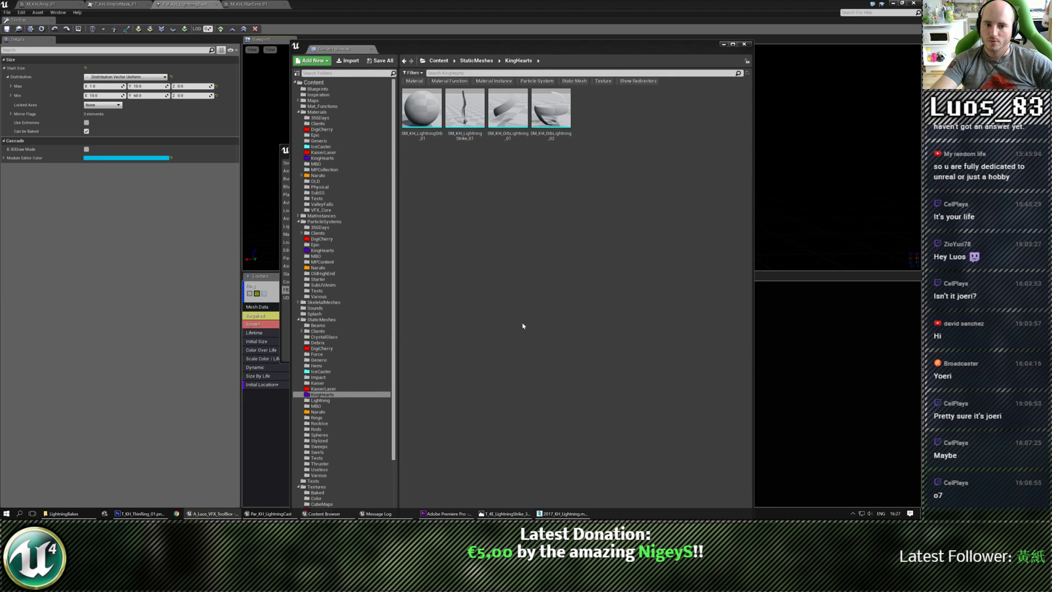
Step: Open all four KingHearts lightning meshes together in the static mesh editor
{"action": "left_click", "coordinate": [421, 109]}
{"action": "left_click", "coordinate": [550, 110], "text": "shift"}
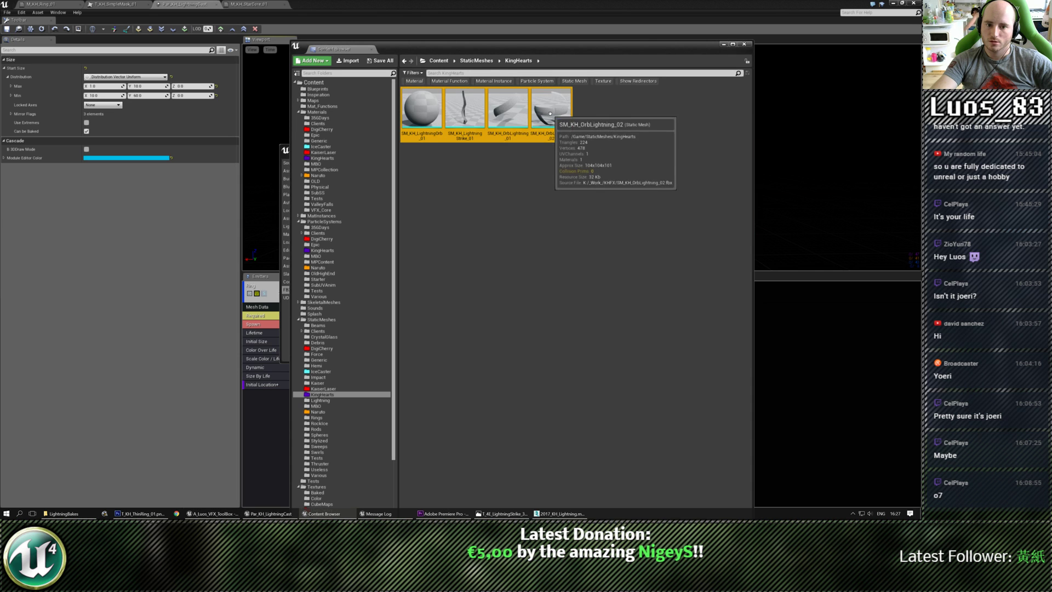
{"action": "right_click", "coordinate": [423, 111]}
{"action": "left_click", "coordinate": [448, 179]}
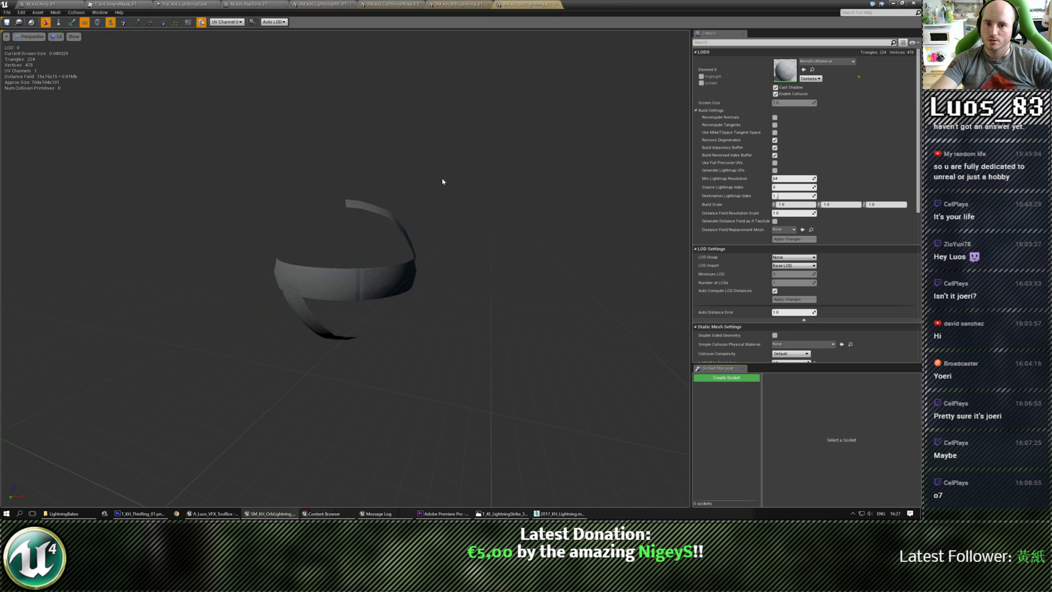
Step: For SM_KH_LightningOrb_01, turn off Cast Shadow and Enable Collision and turn on Use Full Precision UVs
{"action": "left_click", "coordinate": [308, 3]}
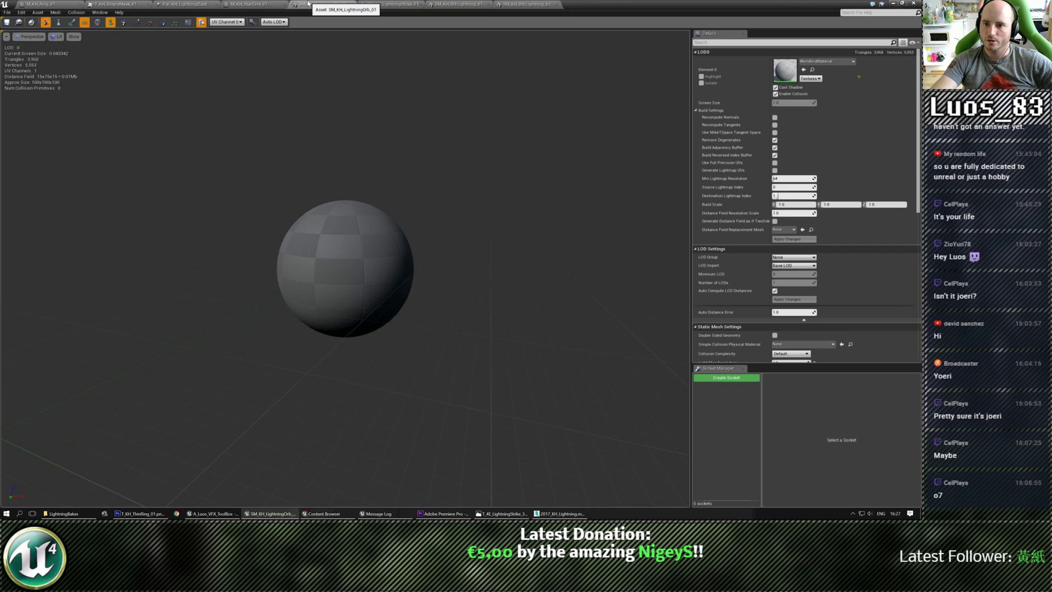
{"action": "left_click", "coordinate": [775, 88]}
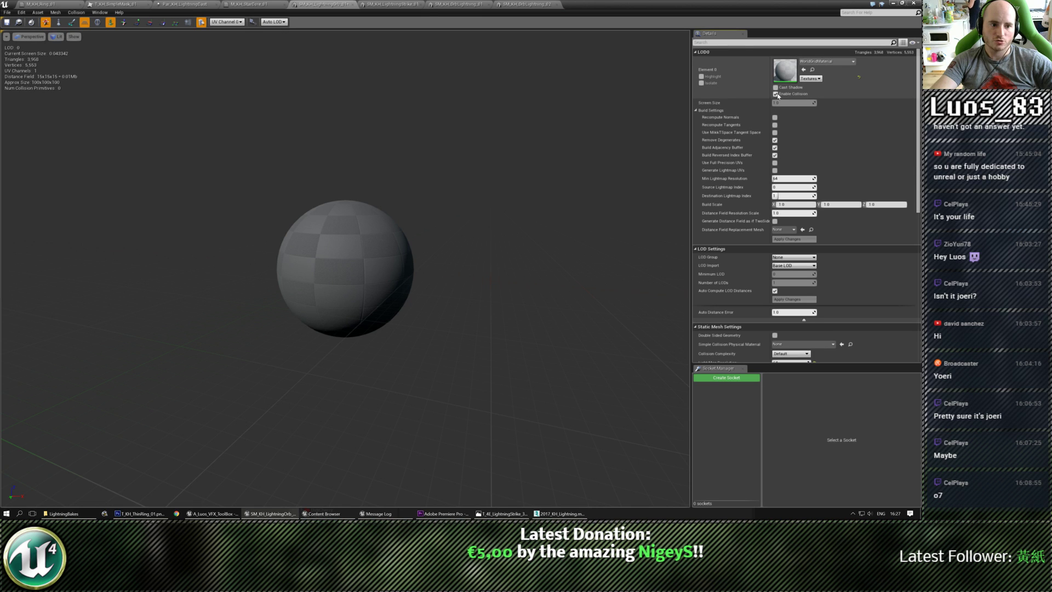
{"action": "left_click", "coordinate": [775, 94]}
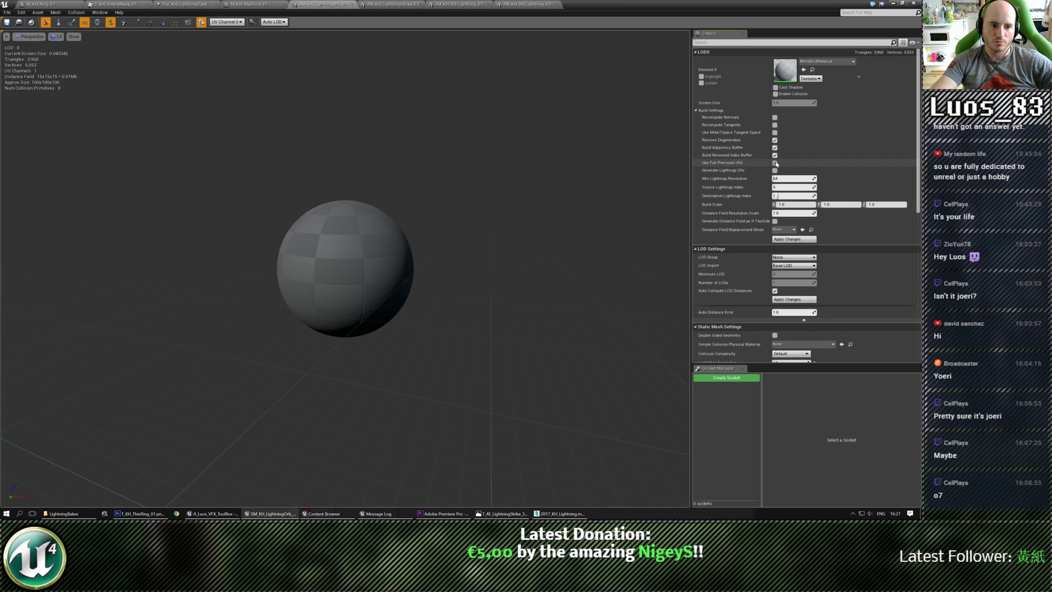
{"action": "left_click", "coordinate": [775, 163]}
Step: Turn off Has Navigation Data for the SM_KH_LightningOrb_01 mesh
{"action": "scroll", "coordinate": [794, 230], "scroll_direction": "down", "scroll_amount": 5}
{"action": "scroll", "coordinate": [804, 256], "scroll_direction": "down", "scroll_amount": 5}
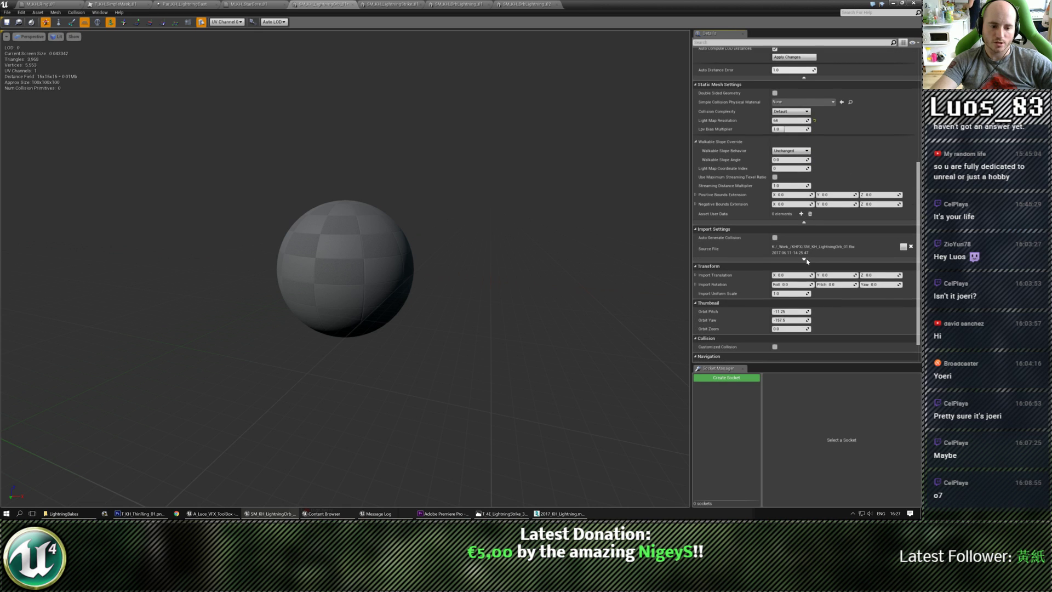
{"action": "scroll", "coordinate": [807, 261], "scroll_direction": "down", "scroll_amount": 1}
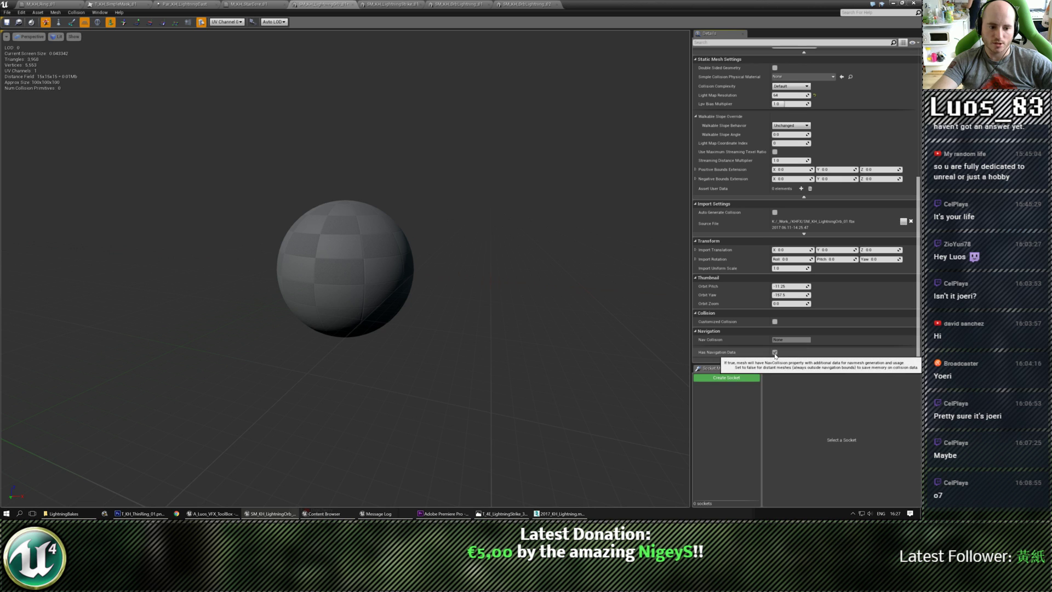
{"action": "scroll", "coordinate": [792, 208], "scroll_direction": "up", "scroll_amount": 2}
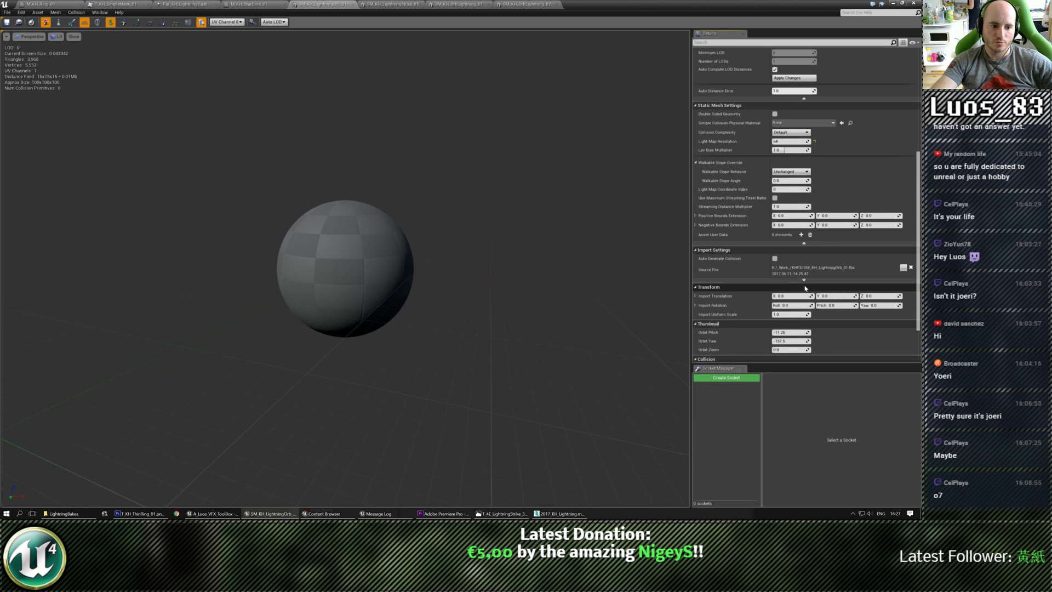
Step: Review the orb mesh's advanced import settings, keep its Collision Complexity at Default, and save the mesh
{"action": "left_click", "coordinate": [804, 280]}
{"action": "scroll", "coordinate": [801, 290], "scroll_direction": "up", "scroll_amount": 2}
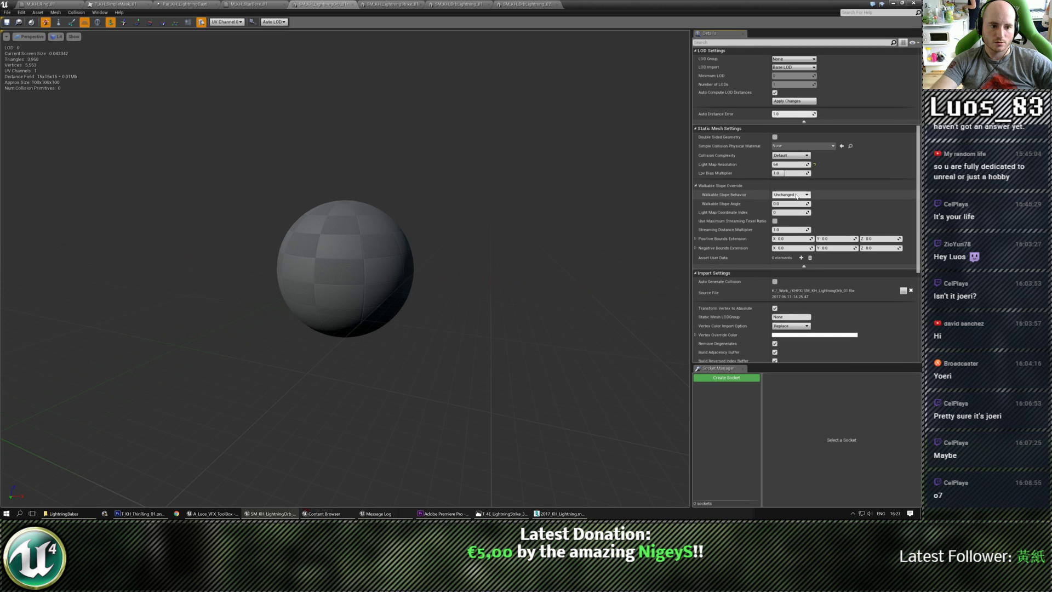
{"action": "scroll", "coordinate": [797, 191], "scroll_direction": "up", "scroll_amount": 2}
{"action": "scroll", "coordinate": [799, 144], "scroll_direction": "up", "scroll_amount": 2}
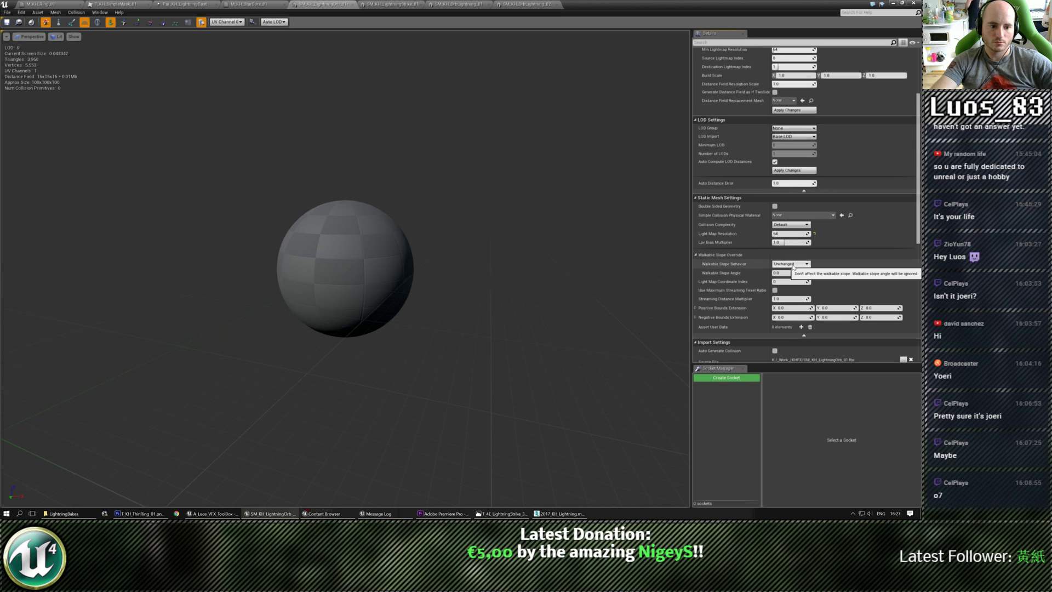
{"action": "left_click", "coordinate": [790, 224]}
{"action": "left_click", "coordinate": [790, 230]}
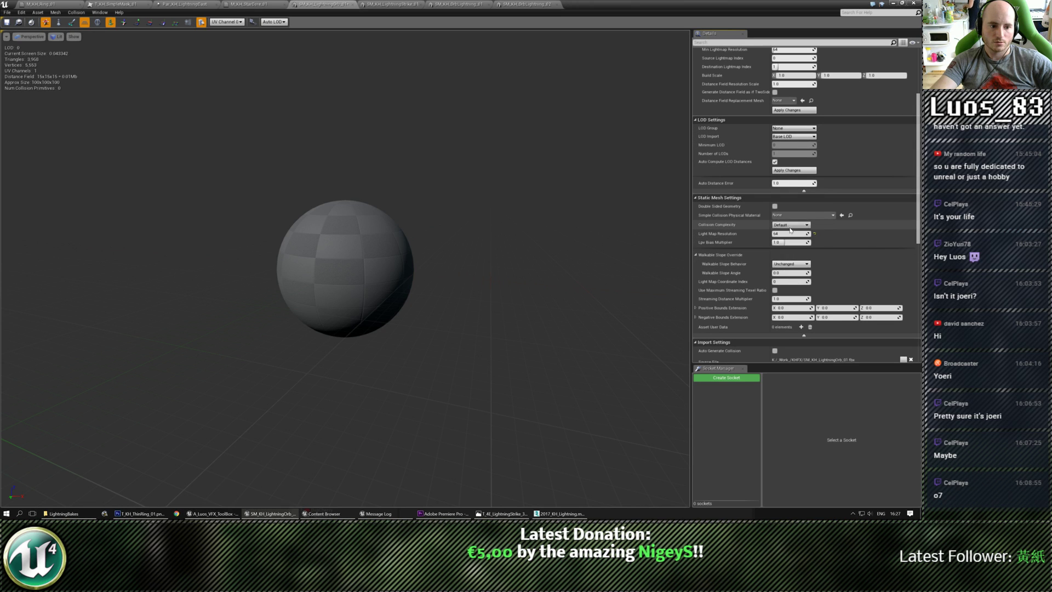
{"action": "scroll", "coordinate": [807, 304], "scroll_direction": "down", "scroll_amount": 7}
{"action": "scroll", "coordinate": [807, 303], "scroll_direction": "down", "scroll_amount": 4}
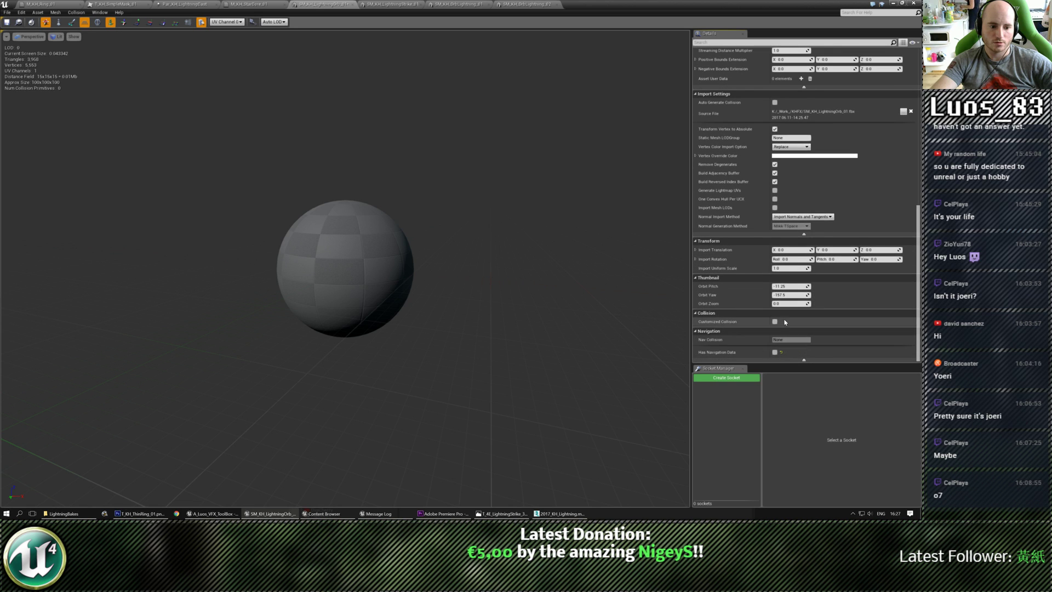
{"action": "scroll", "coordinate": [792, 272], "scroll_direction": "up", "scroll_amount": 10}
{"action": "scroll", "coordinate": [792, 271], "scroll_direction": "up", "scroll_amount": 6}
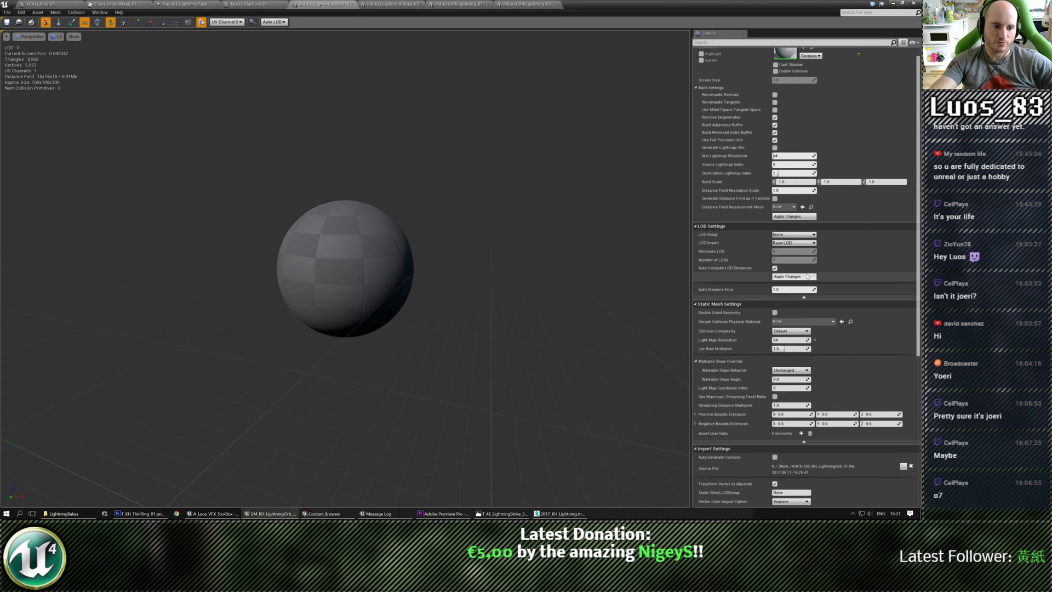
{"action": "scroll", "coordinate": [798, 332], "scroll_direction": "down", "scroll_amount": 2}
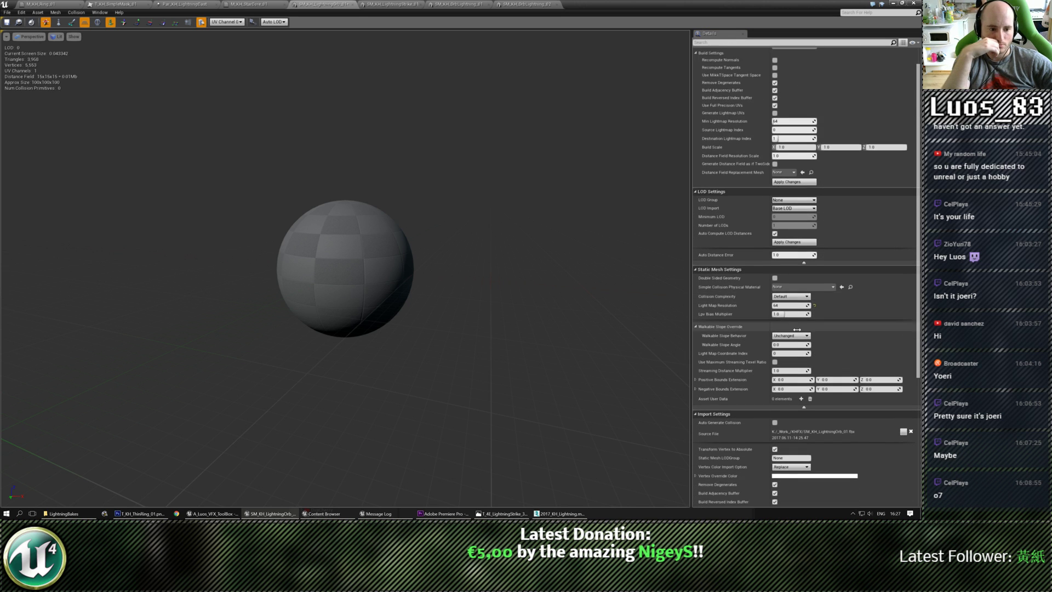
{"action": "scroll", "coordinate": [795, 336], "scroll_direction": "down", "scroll_amount": 1}
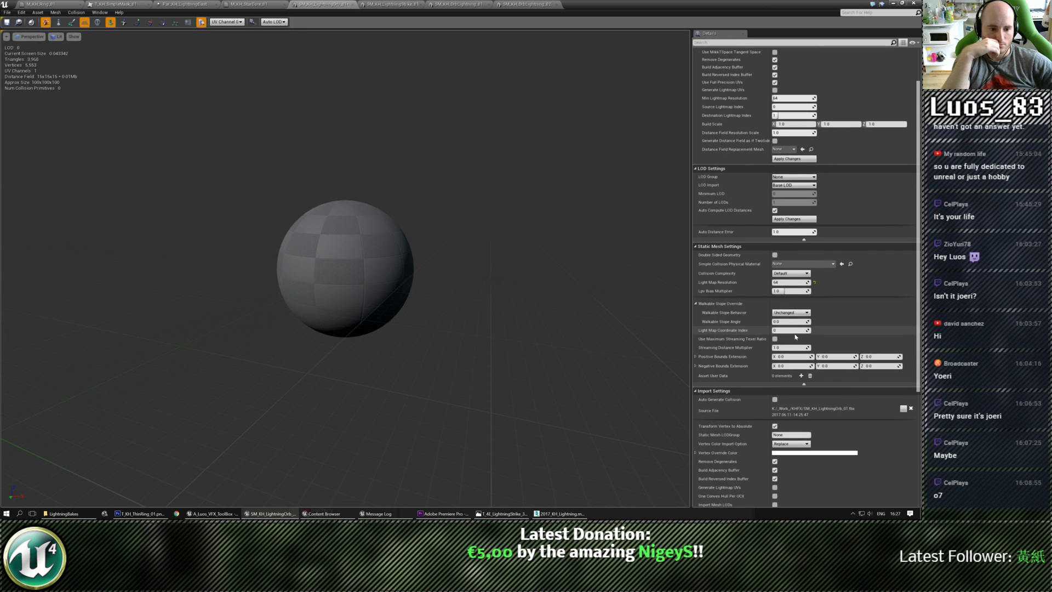
{"action": "scroll", "coordinate": [795, 337], "scroll_direction": "down", "scroll_amount": 4}
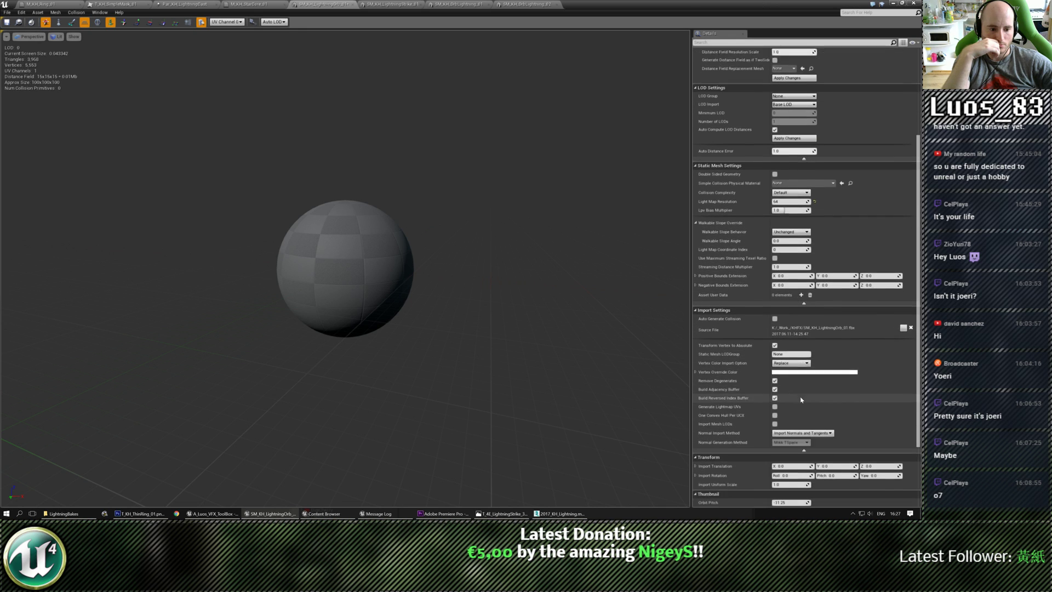
{"action": "scroll", "coordinate": [800, 399], "scroll_direction": "down", "scroll_amount": 2}
{"action": "scroll", "coordinate": [800, 400], "scroll_direction": "down", "scroll_amount": 2}
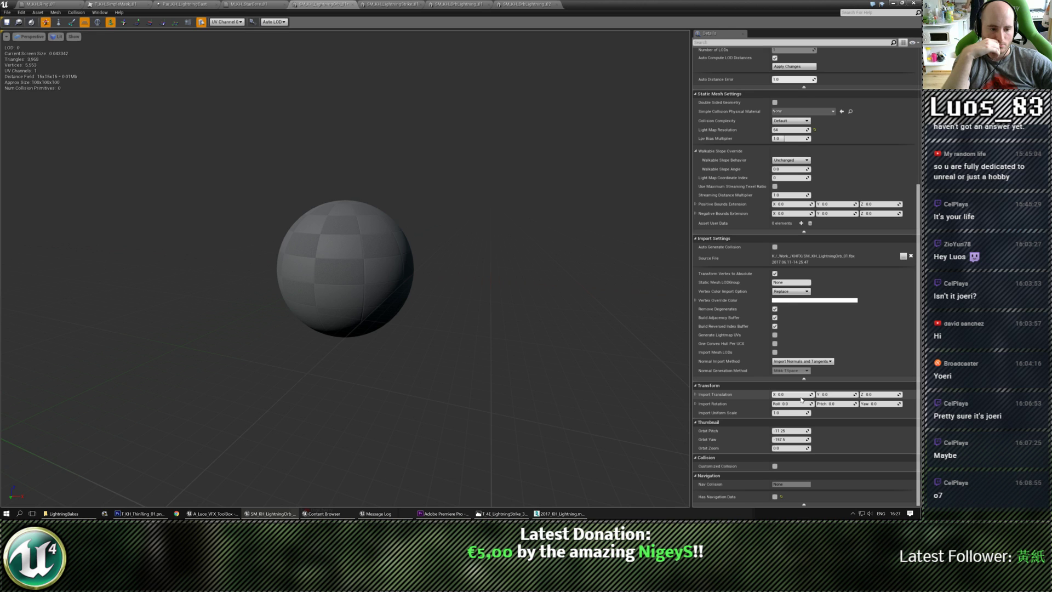
{"action": "key", "text": "ctrl+s"}
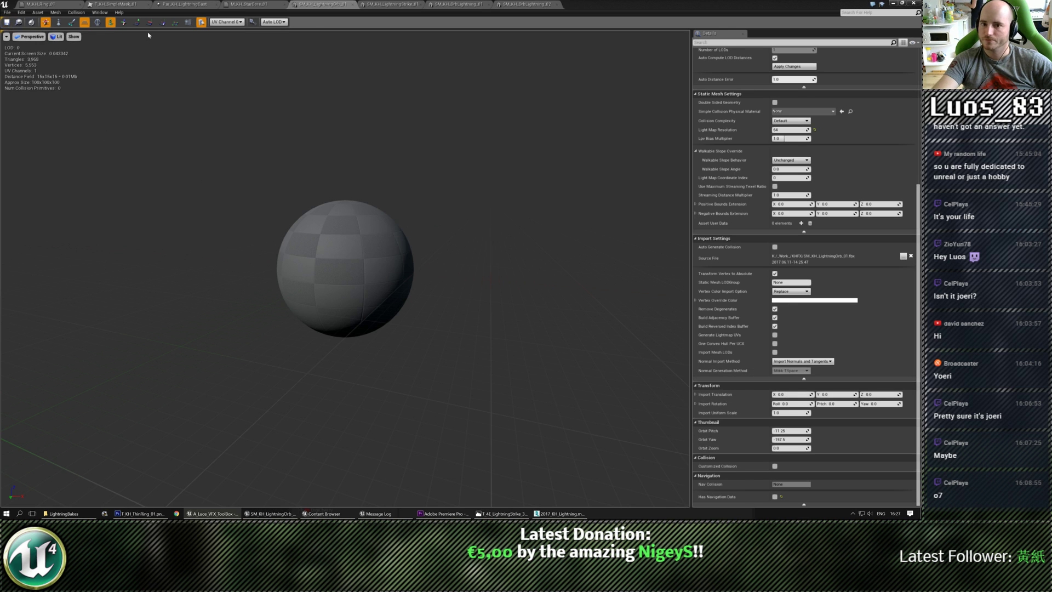
Step: Turn off Cast Shadow, Enable Collision and Has Navigation Data for SM_KH_LightningStrike_01
{"action": "left_click", "coordinate": [391, 5]}
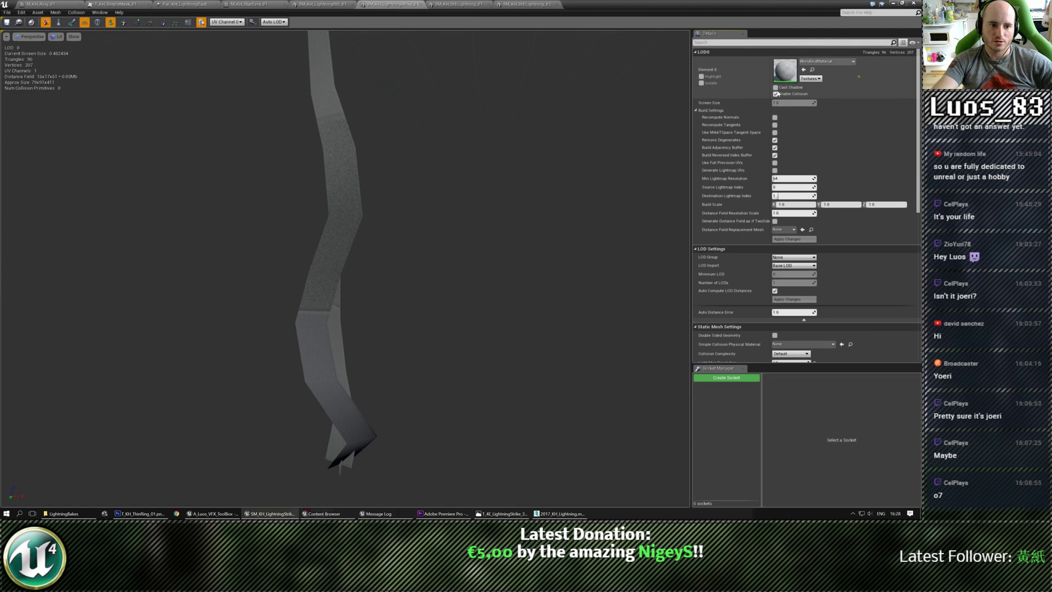
{"action": "scroll", "coordinate": [785, 285], "scroll_direction": "down", "scroll_amount": 8}
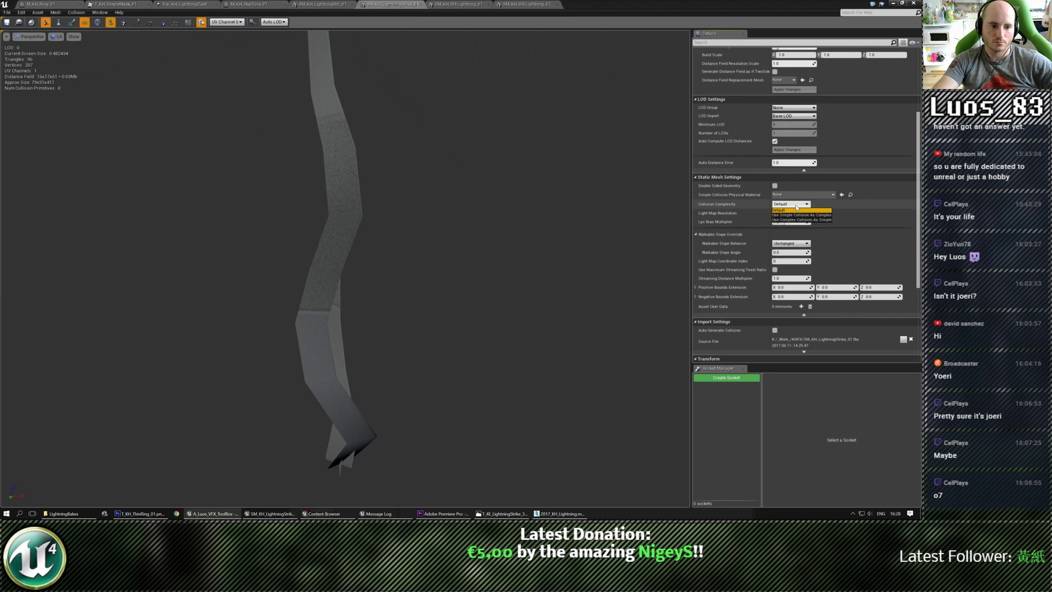
{"action": "scroll", "coordinate": [786, 306], "scroll_direction": "down", "scroll_amount": 6}
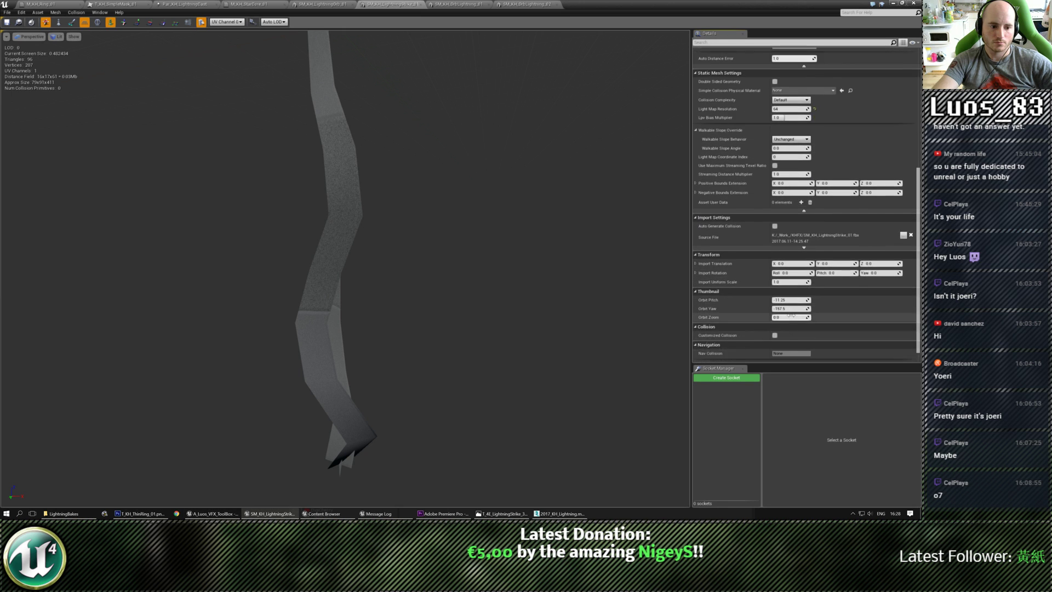
{"action": "left_click", "coordinate": [774, 351]}
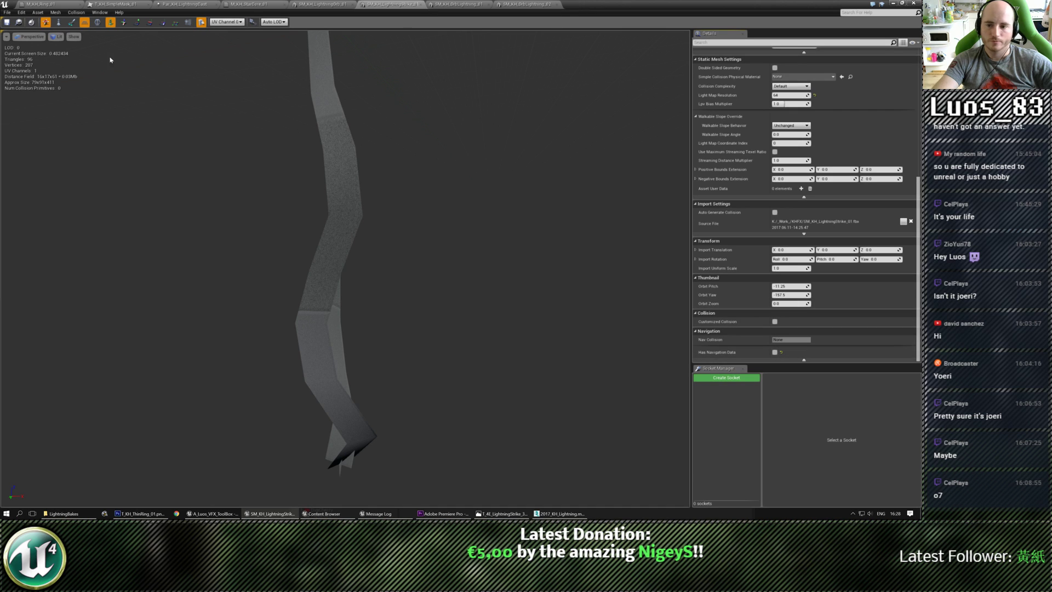
Step: Turn off Cast Shadow, Enable Collision and Has Navigation Data for SM_KH_OrbLightning_01, and save the mesh
{"action": "left_click", "coordinate": [458, 4]}
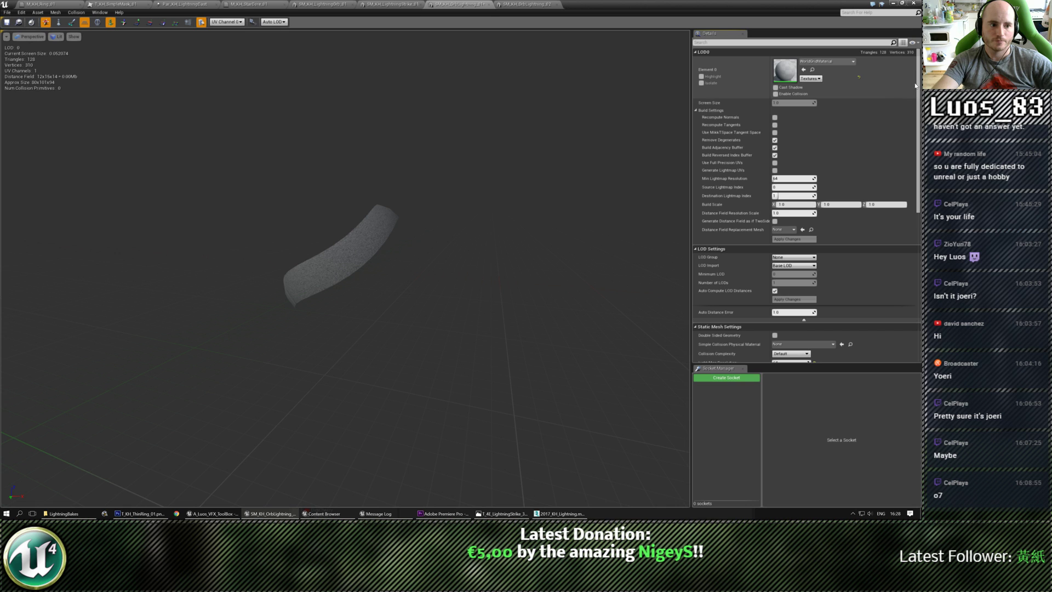
{"action": "scroll", "coordinate": [822, 220], "scroll_direction": "down", "scroll_amount": 12}
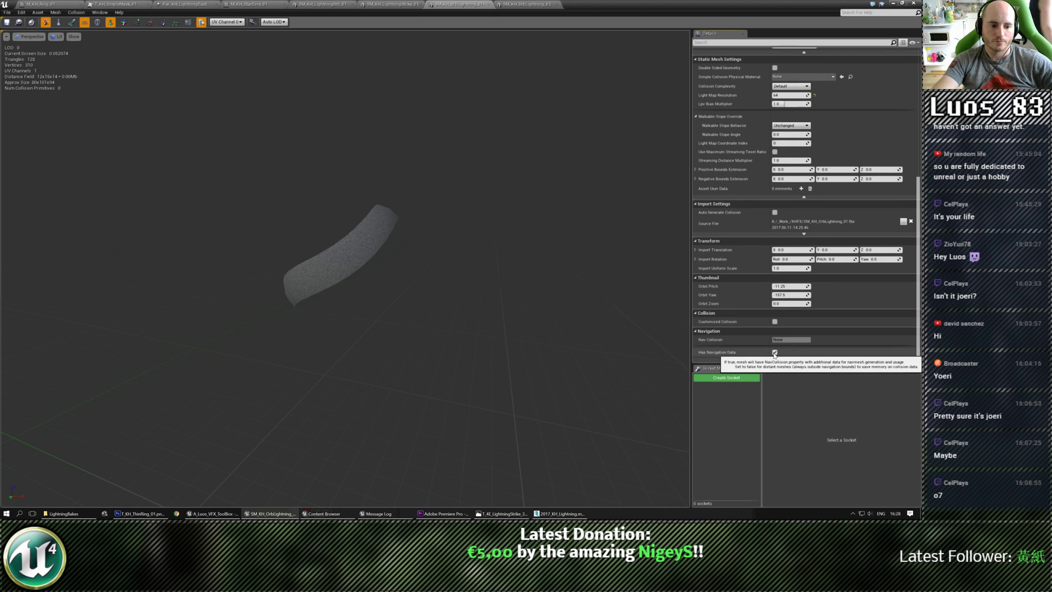
{"action": "left_click", "coordinate": [774, 352]}
{"action": "key", "text": "ctrl+s"}
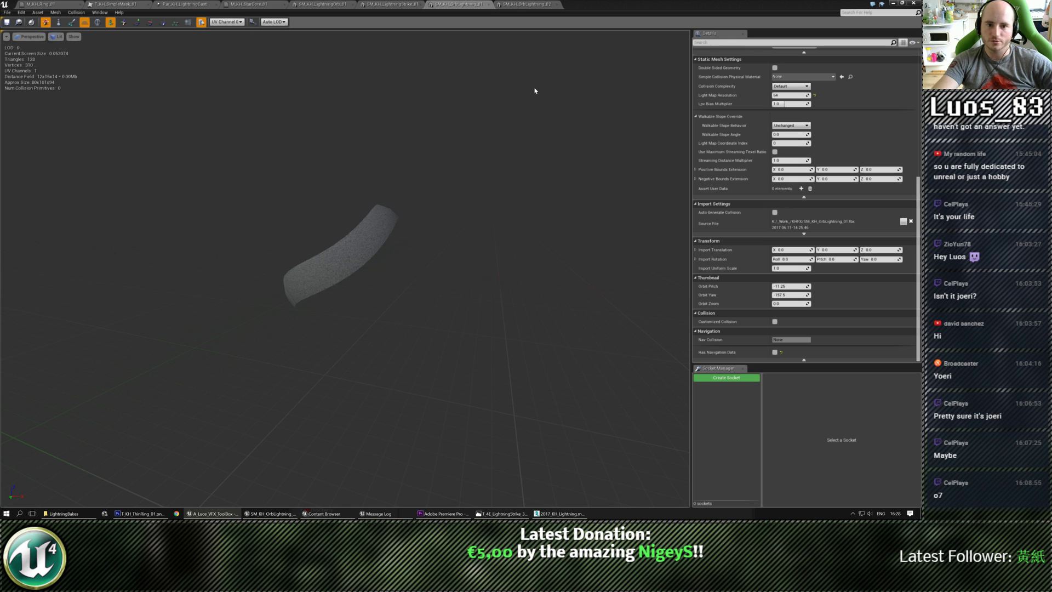
Step: For SM_KH_OrbLightning_02, turn off Cast Shadow, Enable Collision and Has Navigation Data, turn on Use Full Precision UVs, and save it
{"action": "left_click", "coordinate": [526, 4]}
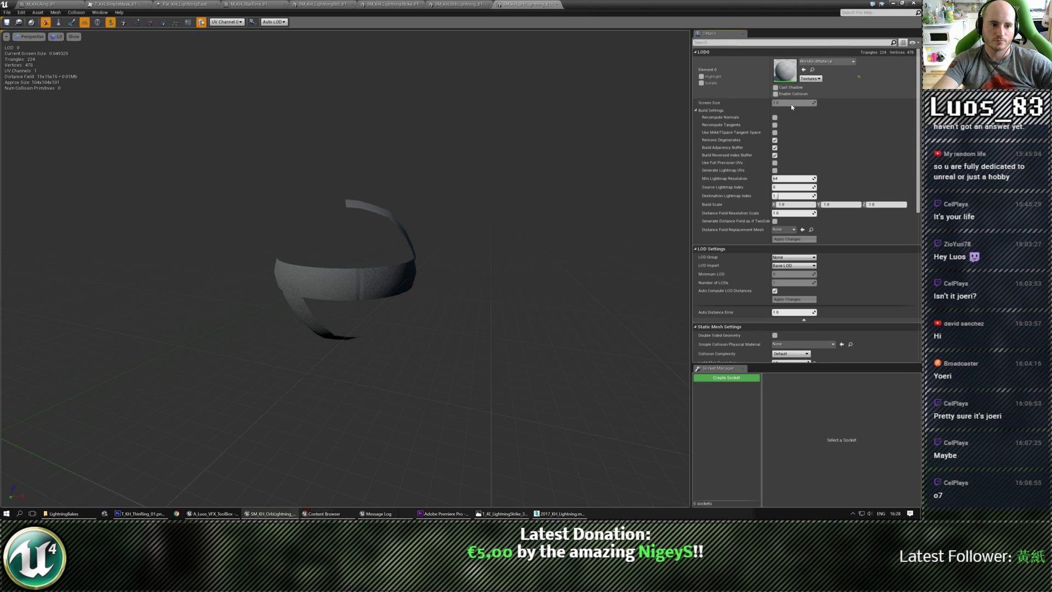
{"action": "left_click_drag", "start_coordinate": [919, 74], "coordinate": [920, 88]}
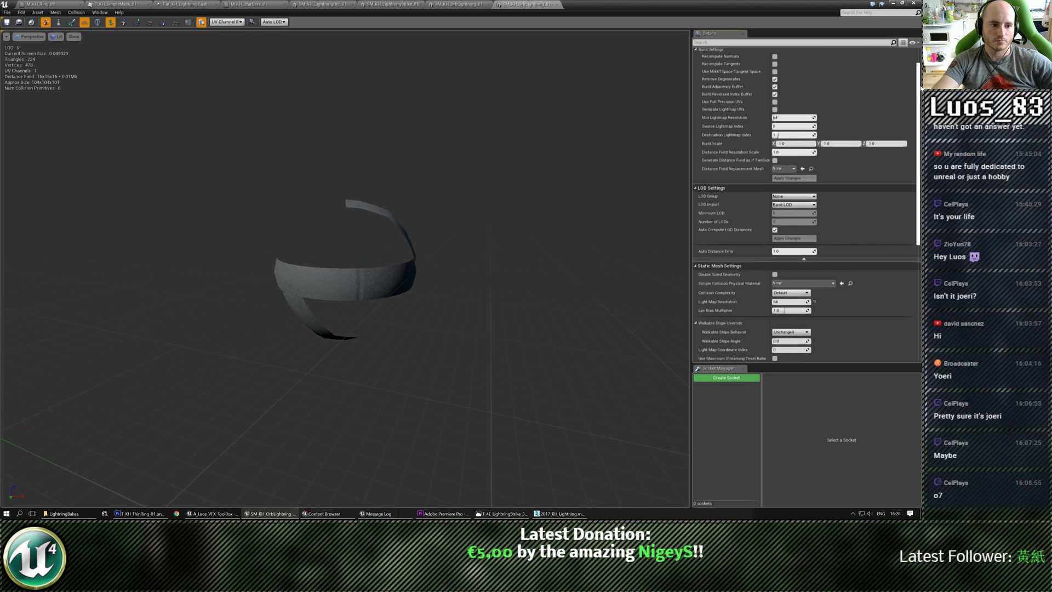
{"action": "scroll", "coordinate": [781, 328], "scroll_direction": "down", "scroll_amount": 5}
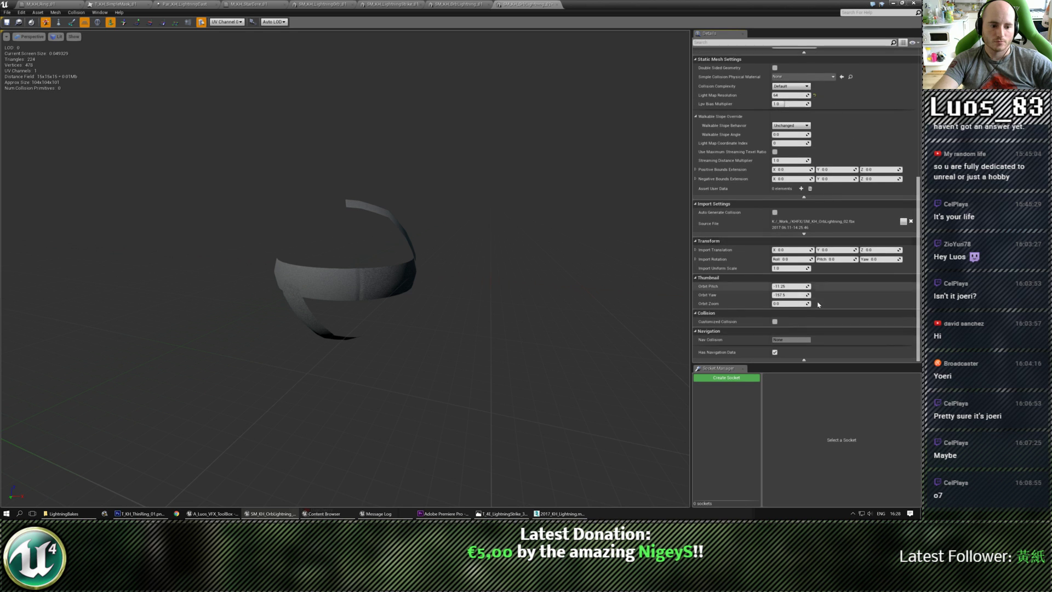
{"action": "scroll", "coordinate": [786, 252], "scroll_direction": "up", "scroll_amount": 6}
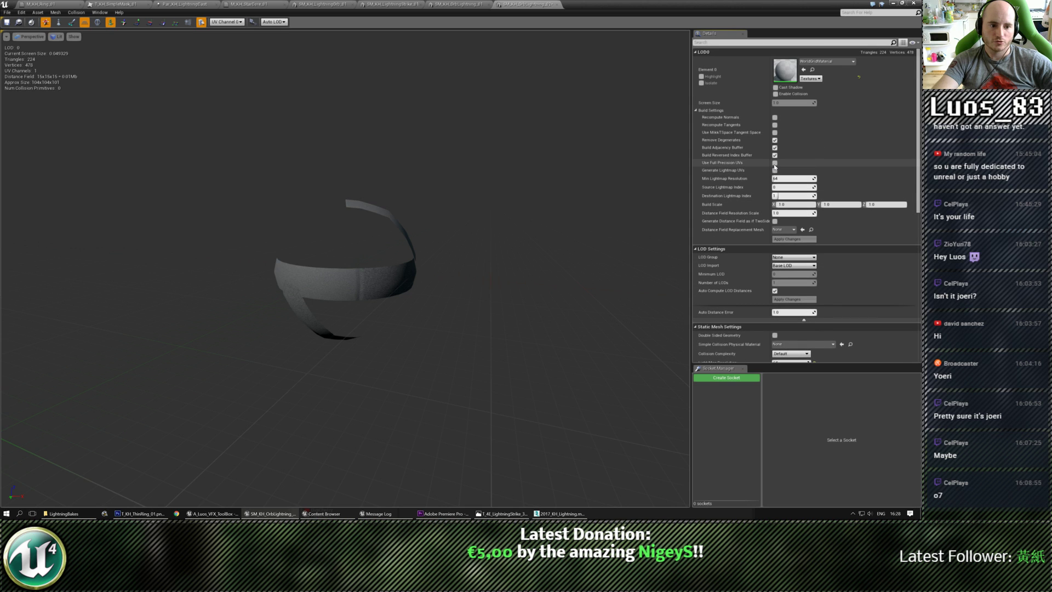
{"action": "left_click", "coordinate": [775, 164]}
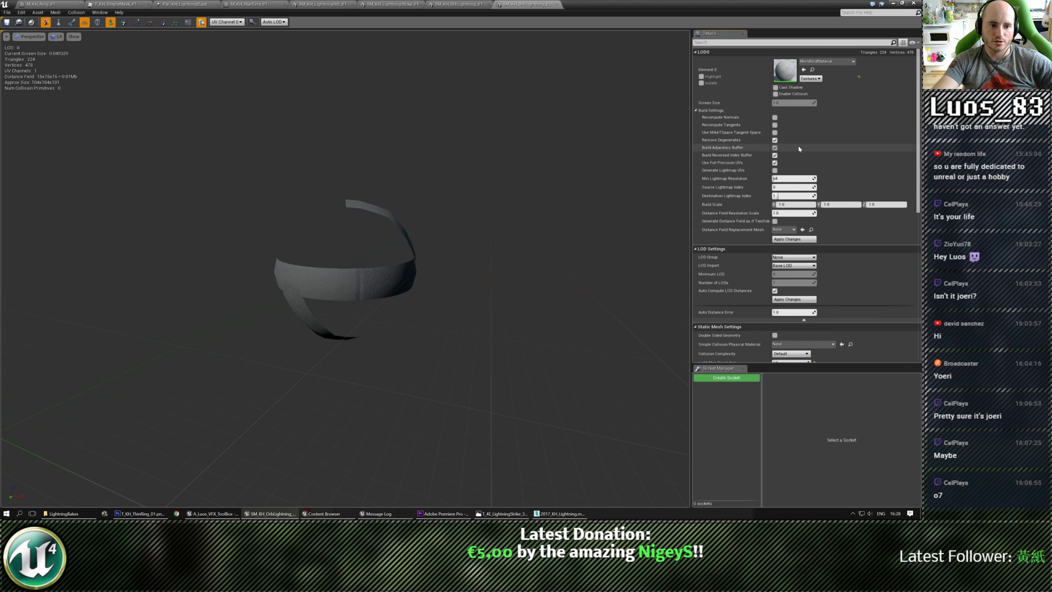
{"action": "left_click", "coordinate": [6, 23]}
Step: Return to the SM_KH_OrbLightning_01 mesh and turn on Use Full Precision UVs
{"action": "left_click", "coordinate": [459, 4]}
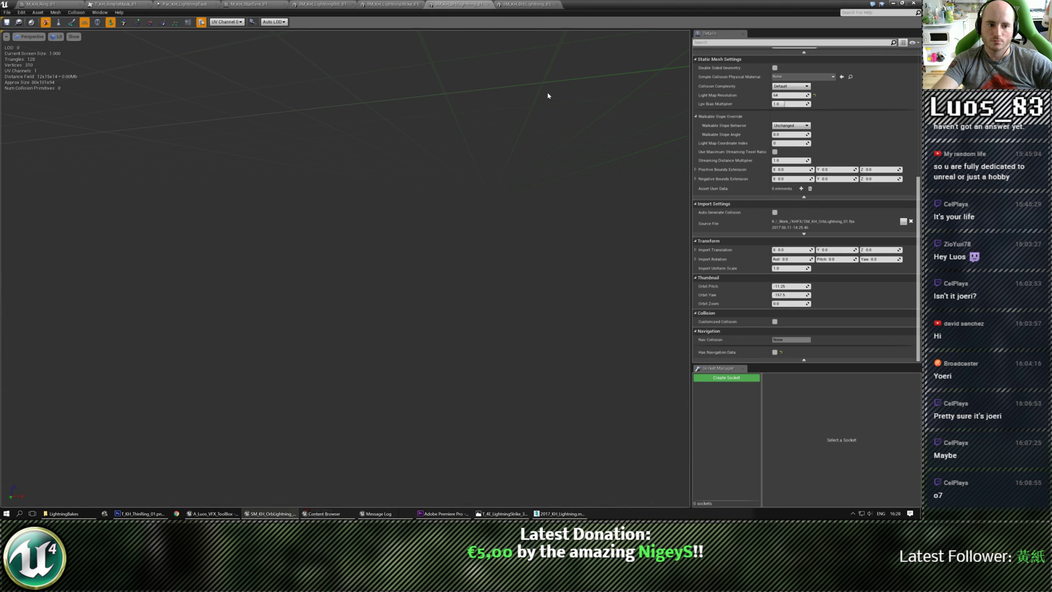
{"action": "scroll", "coordinate": [801, 128], "scroll_direction": "down", "scroll_amount": 3}
{"action": "scroll", "coordinate": [801, 128], "scroll_direction": "up", "scroll_amount": 4}
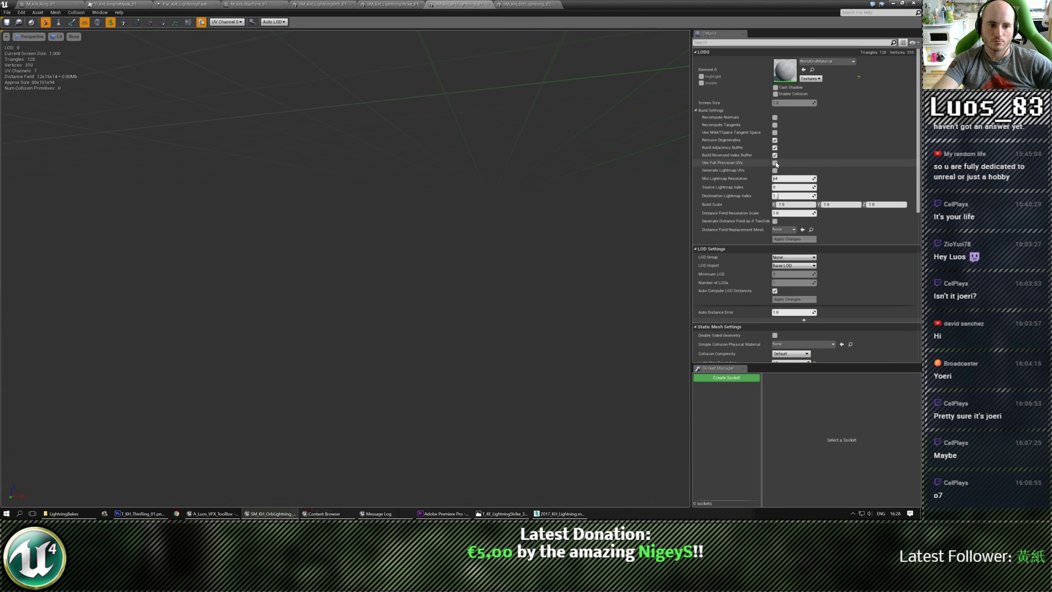
{"action": "left_click", "coordinate": [774, 163]}
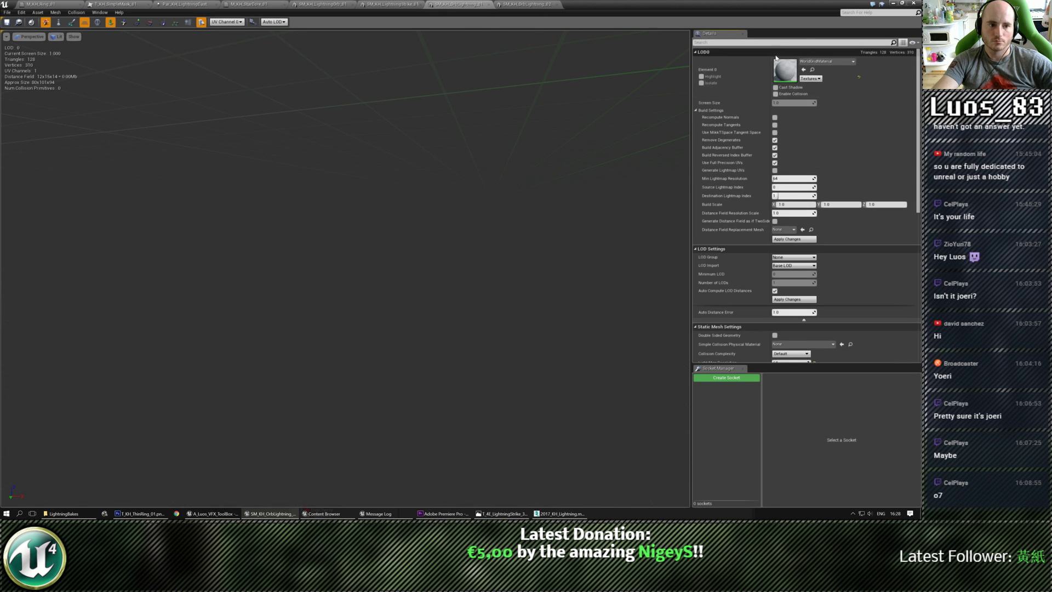
Step: Save the SM_KH_OrbLightning_01 mesh and look through the other open mesh, particle and material assets
{"action": "left_click", "coordinate": [7, 22]}
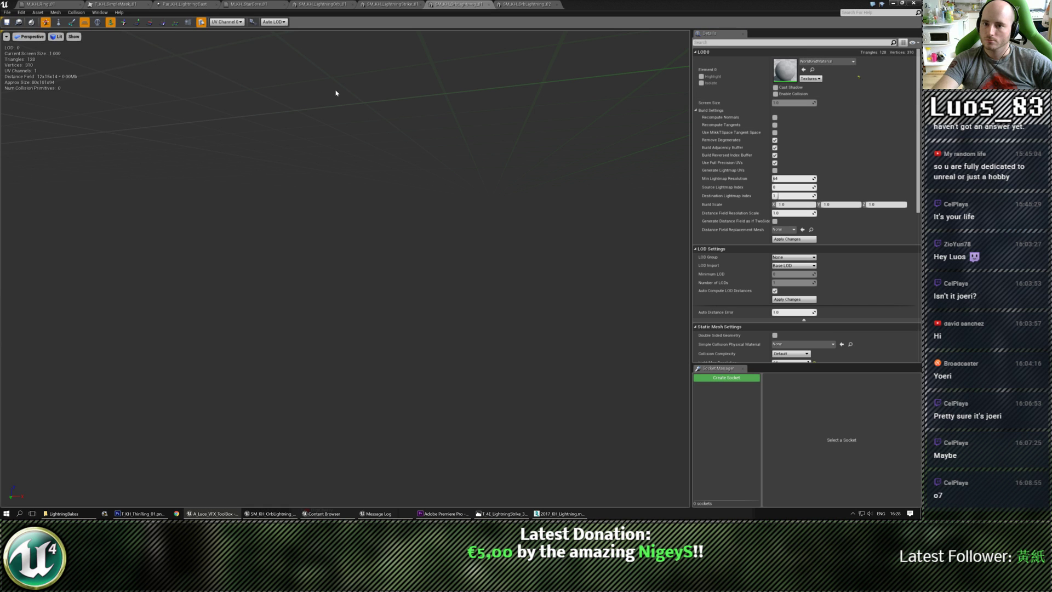
{"action": "left_click", "coordinate": [391, 4]}
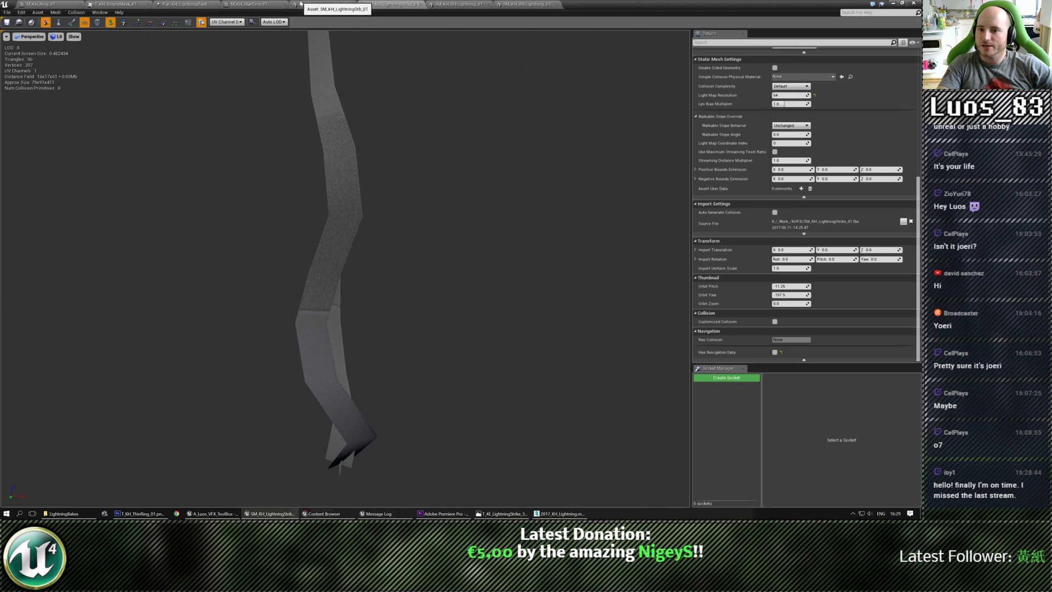
{"action": "left_click", "coordinate": [323, 4]}
{"action": "left_click", "coordinate": [250, 4]}
{"action": "left_click", "coordinate": [208, 4]}
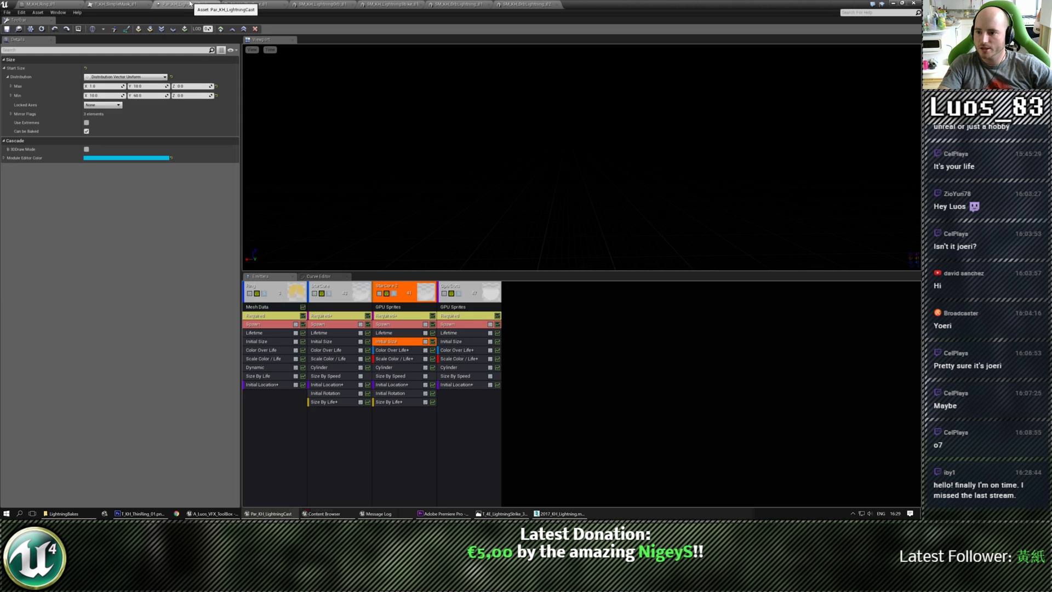
{"action": "left_click", "coordinate": [118, 4]}
{"action": "left_click", "coordinate": [82, 3]}
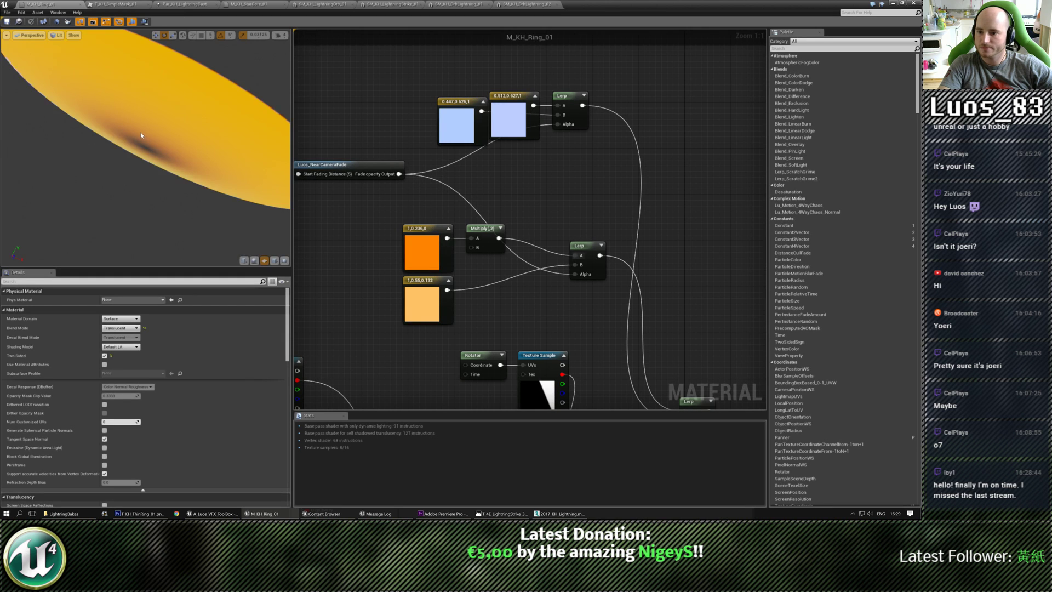
{"action": "left_click_drag", "start_coordinate": [156, 118], "coordinate": [157, 134]}
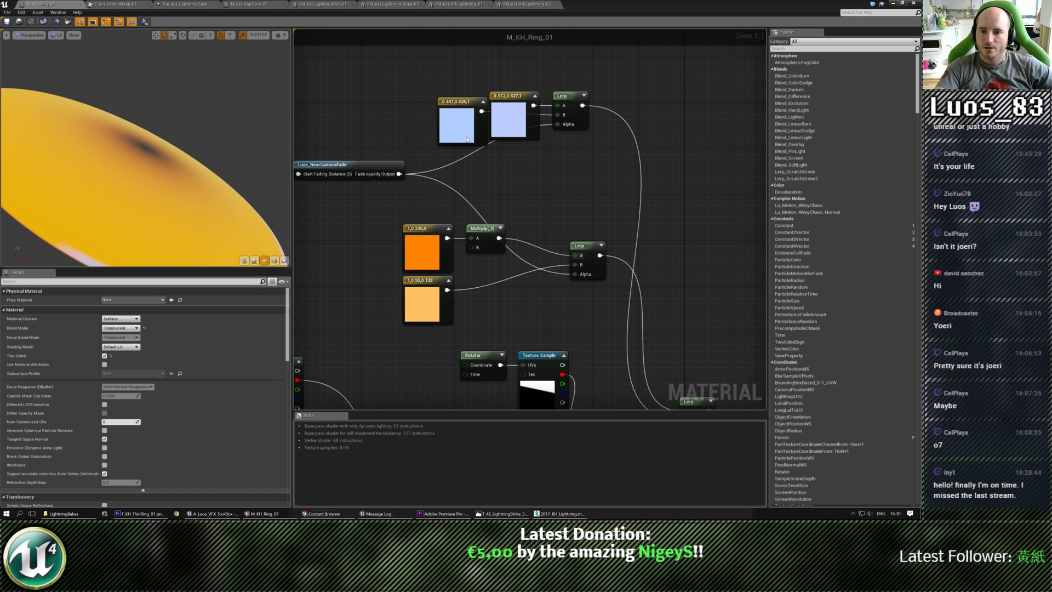
{"action": "left_click", "coordinate": [482, 6]}
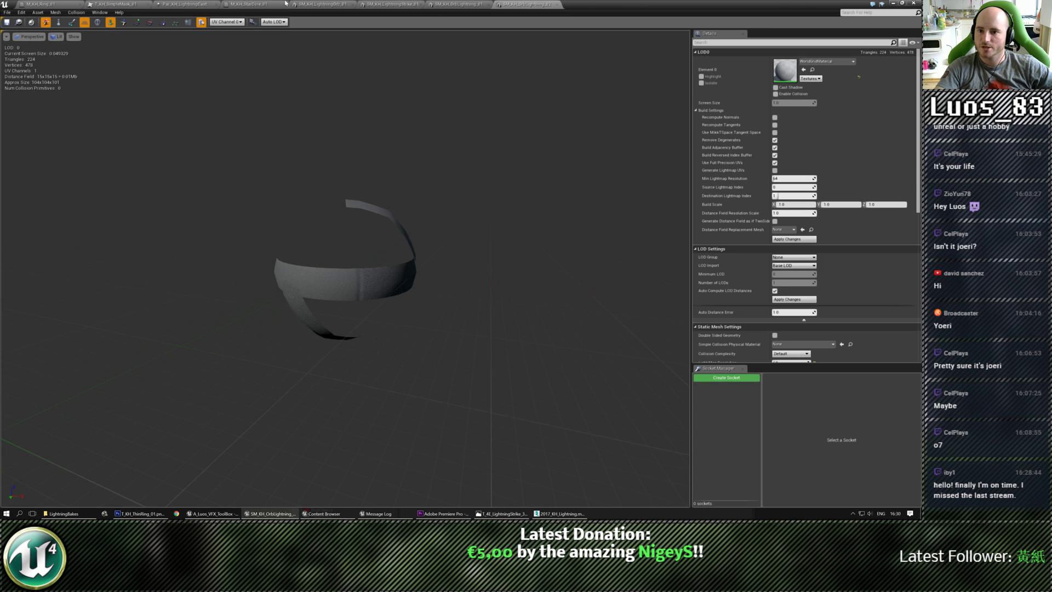
{"action": "left_click", "coordinate": [317, 5]}
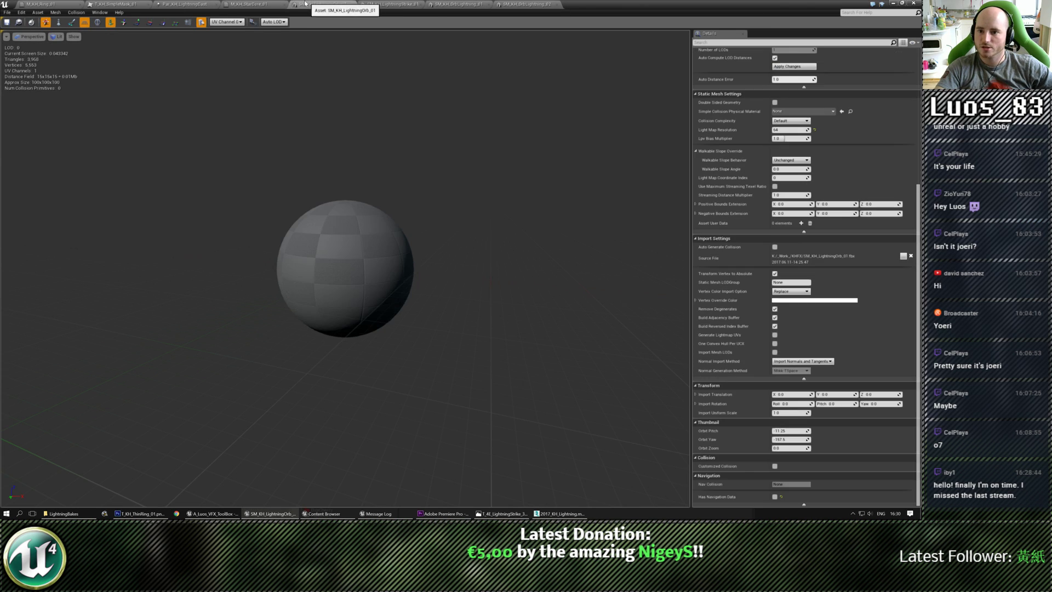
Step: Close the open asset editors, applying the level of detail changes to SM_KH_LightningOrb_01, and save all modified static meshes
{"action": "left_click", "coordinate": [912, 3]}
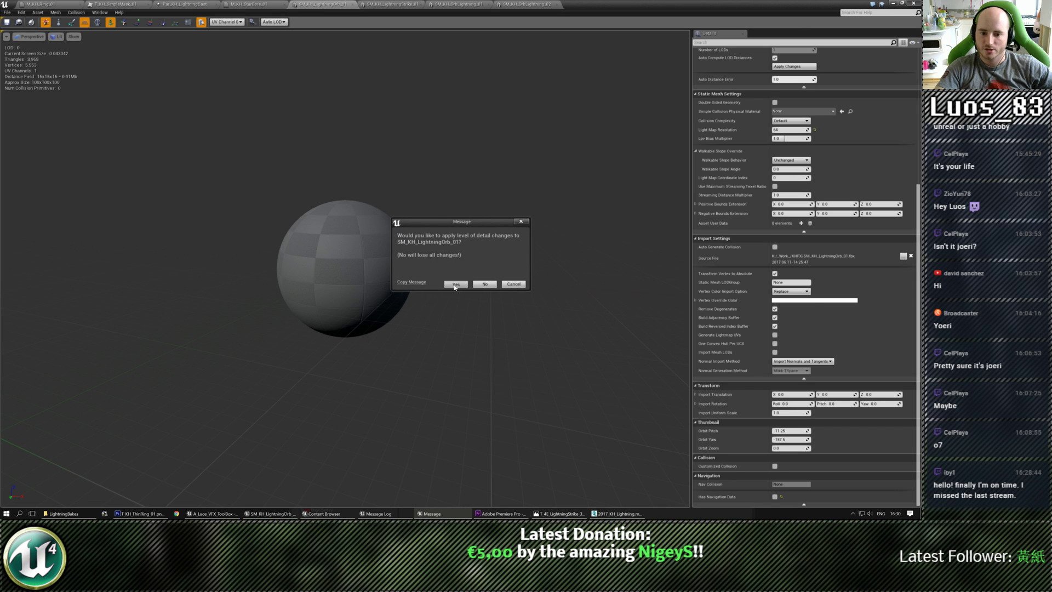
{"action": "left_click", "coordinate": [455, 284]}
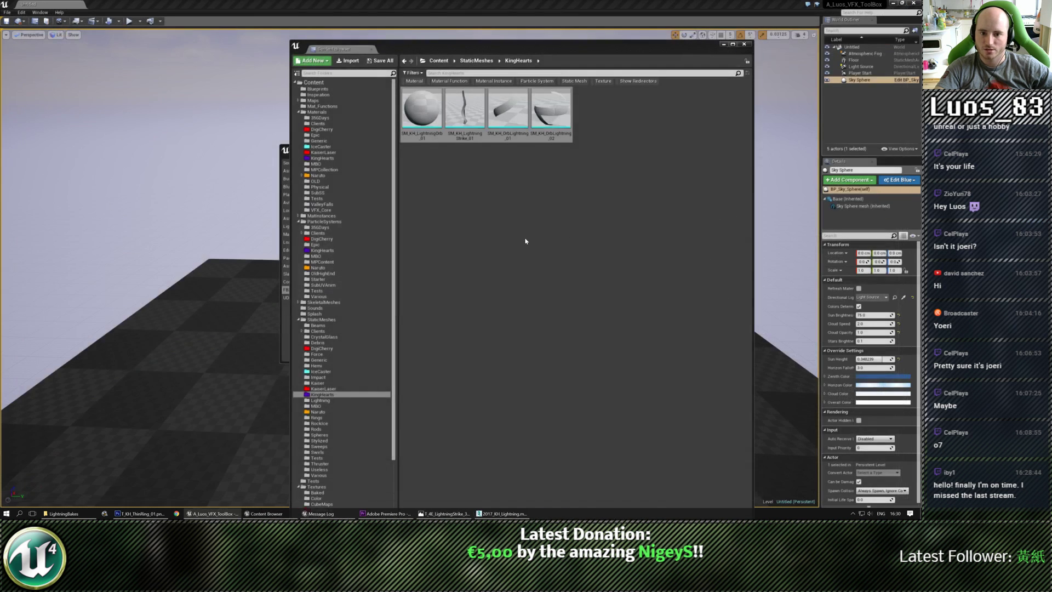
{"action": "left_click", "coordinate": [380, 60]}
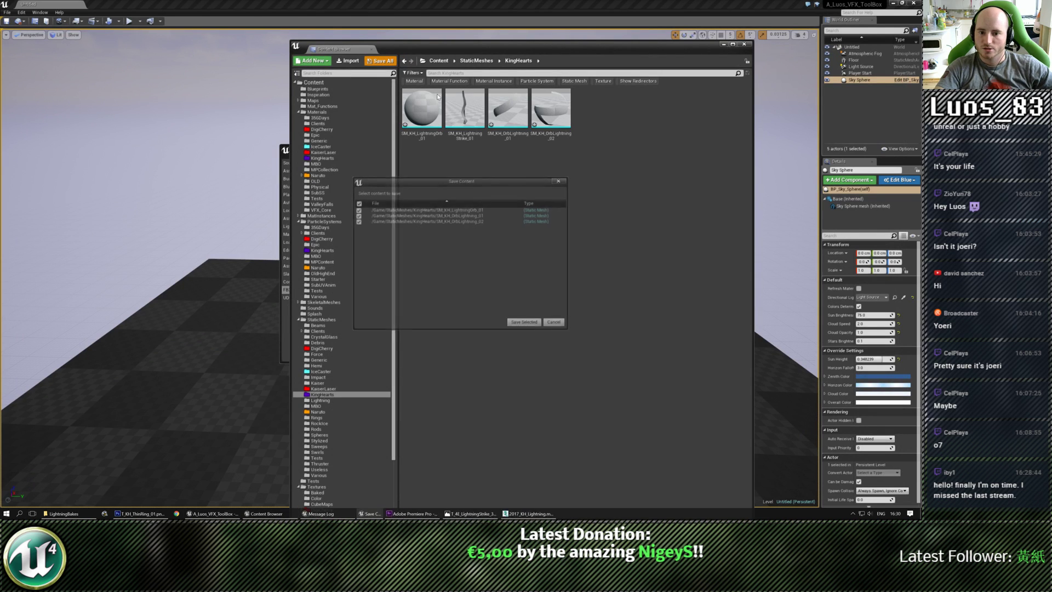
{"action": "left_click", "coordinate": [526, 323]}
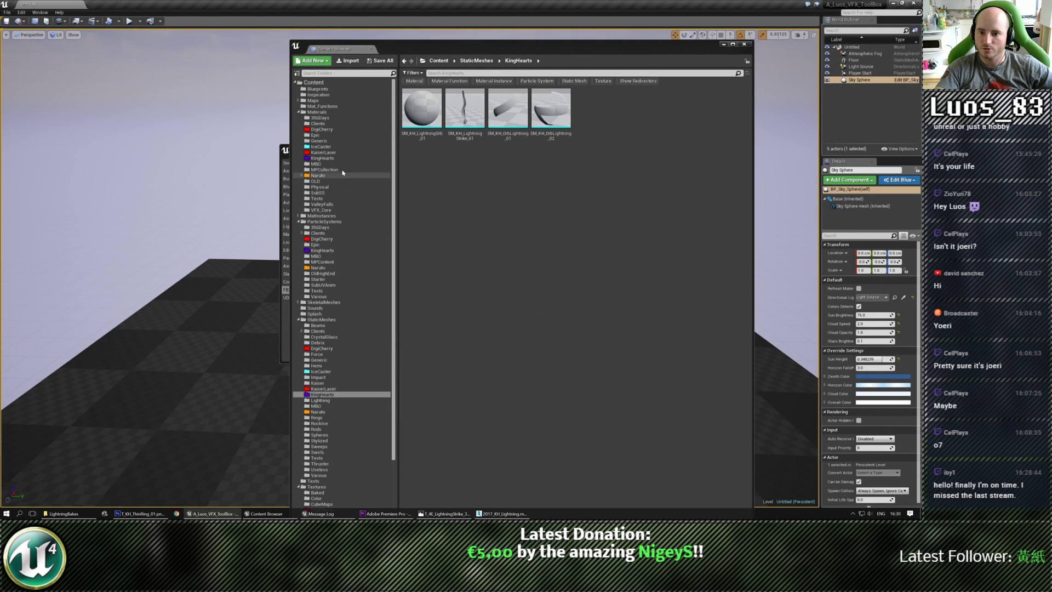
Step: Create a new material named M_KH_Lightning_01 in the Materials/KingHearts folder
{"action": "left_click", "coordinate": [322, 158]}
{"action": "right_click", "coordinate": [509, 117]}
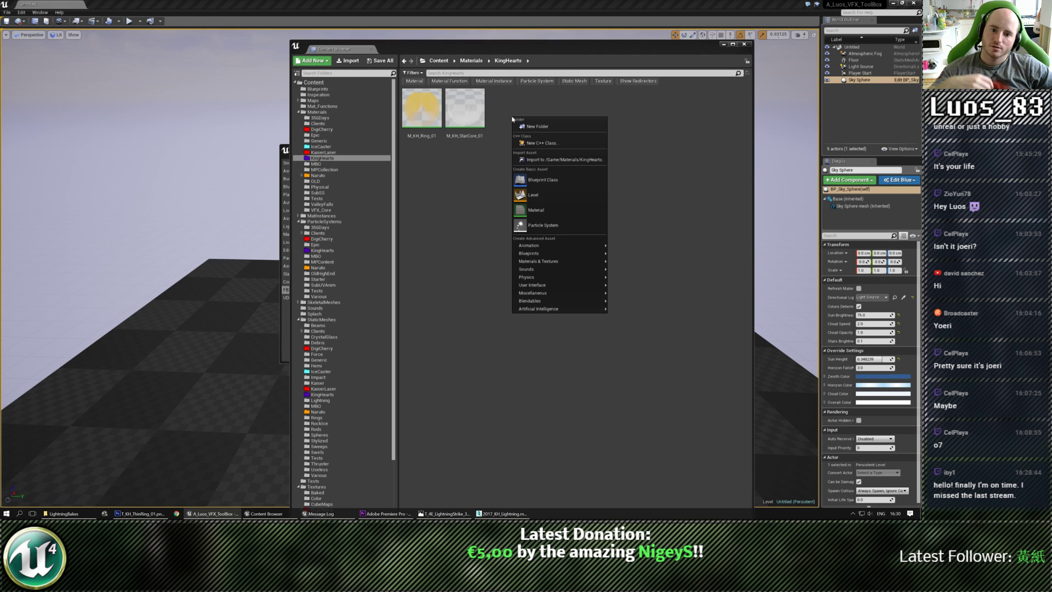
{"action": "left_click", "coordinate": [551, 209]}
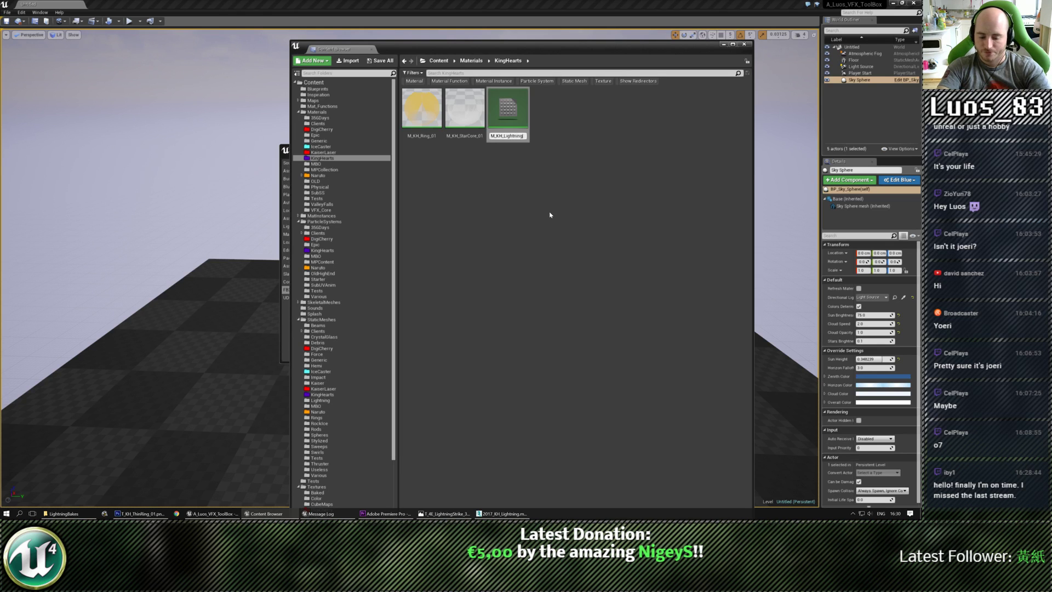
{"action": "type", "text": "1"}
{"action": "key", "text": "Return"}
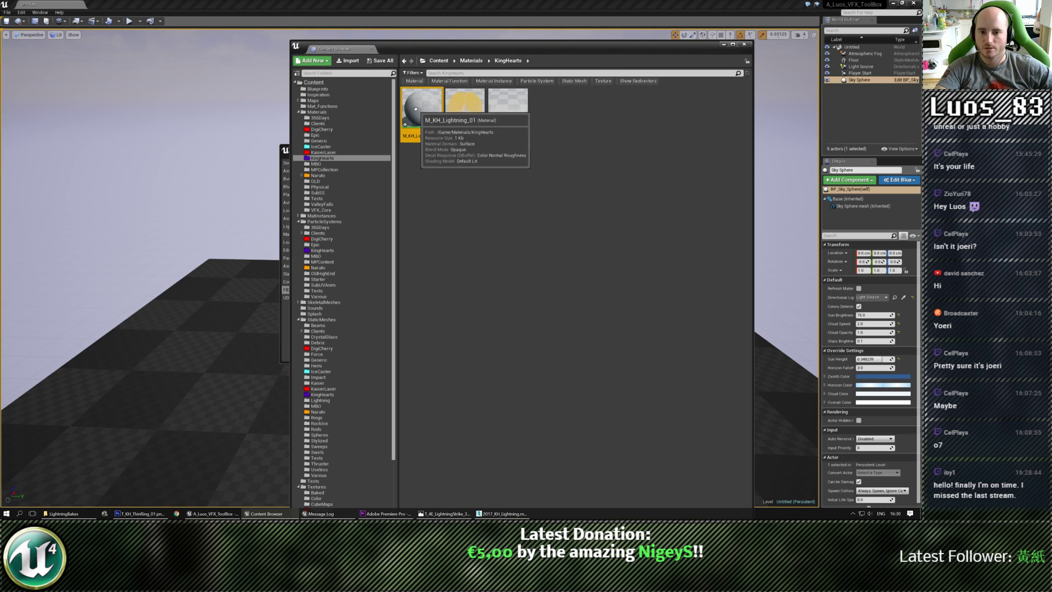
Step: Open M_KH_Lightning_01, dismiss the message log, and use SM_KH_OrbLightning_02 as the material's preview mesh
{"action": "double_click", "coordinate": [417, 110]}
{"action": "right_click_drag", "start_coordinate": [415, 109], "coordinate": [495, 188]}
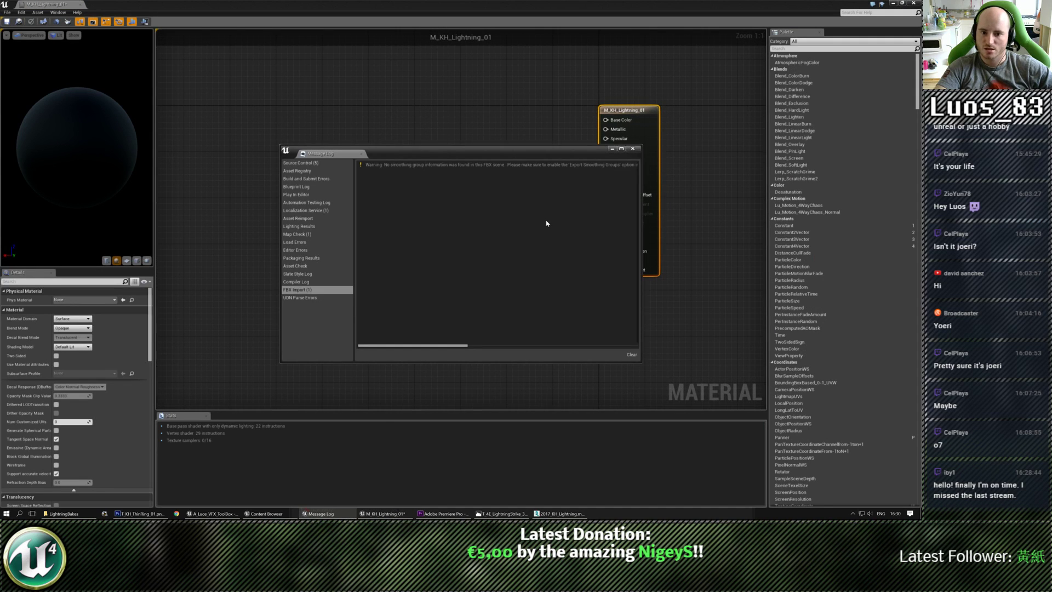
{"action": "left_click", "coordinate": [633, 149]}
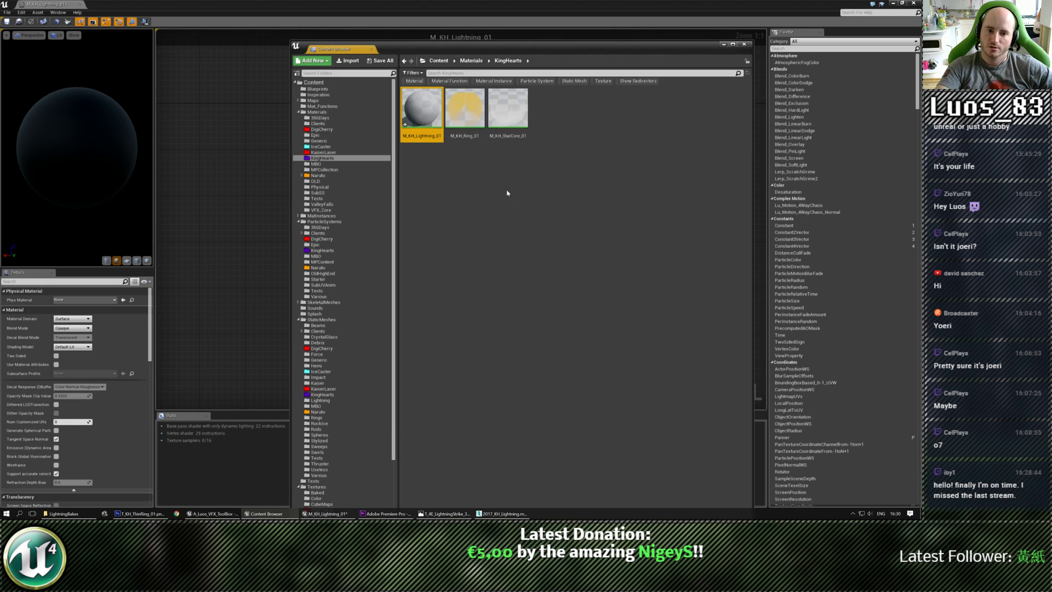
{"action": "key", "text": "ctrl+b"}
{"action": "left_click_drag", "start_coordinate": [562, 49], "coordinate": [0, 21]}
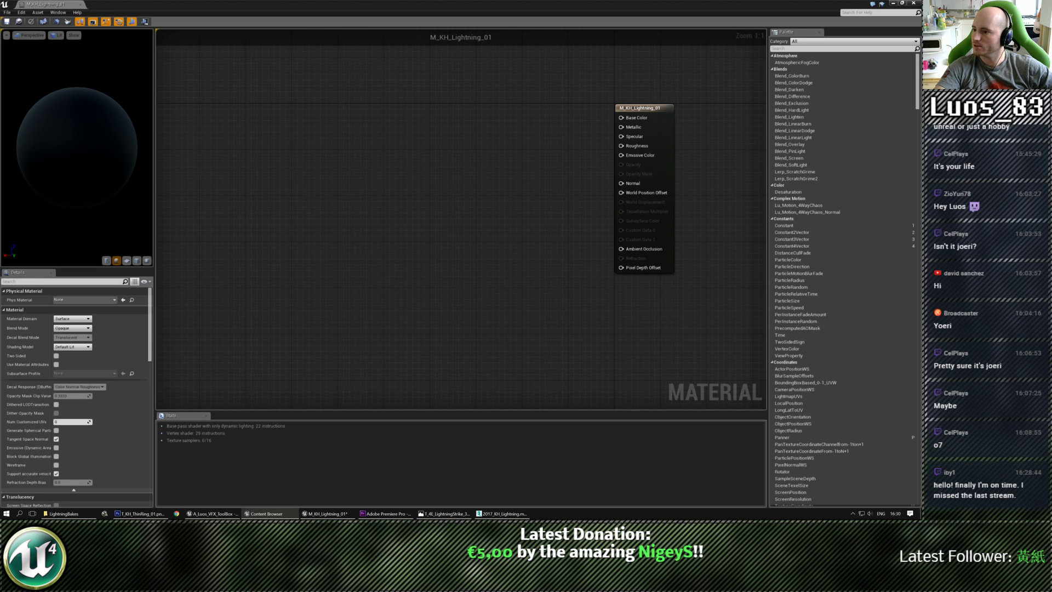
{"action": "left_click", "coordinate": [147, 260]}
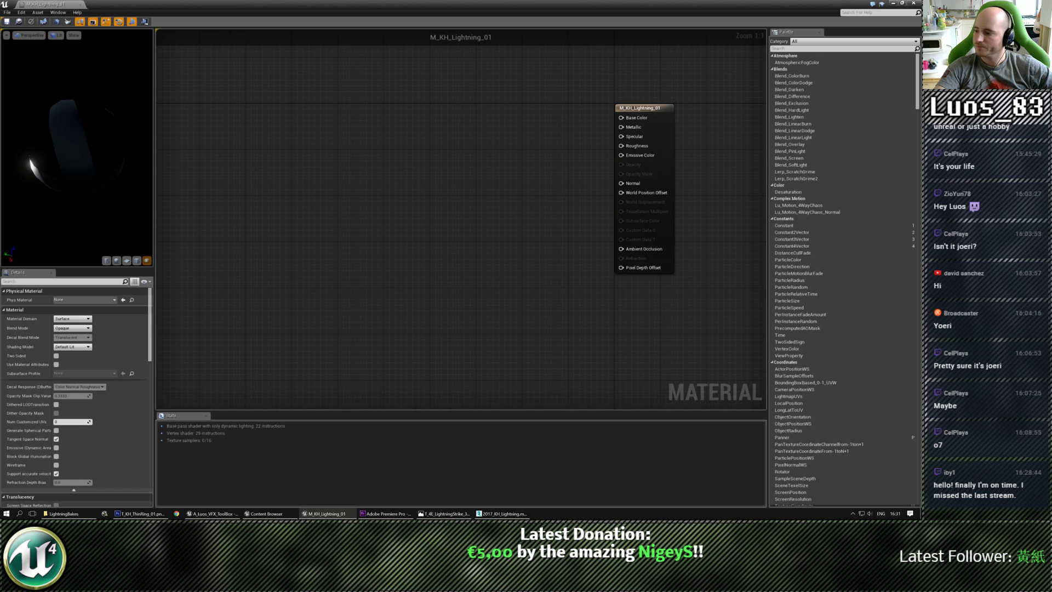
Step: Browse the Textures/FlipBooks folder for a lightning flipbook texture suited to the new material
{"action": "key", "text": "ctrl+shift+f"}
{"action": "left_click_drag", "start_coordinate": [192, 113], "coordinate": [430, 73]}
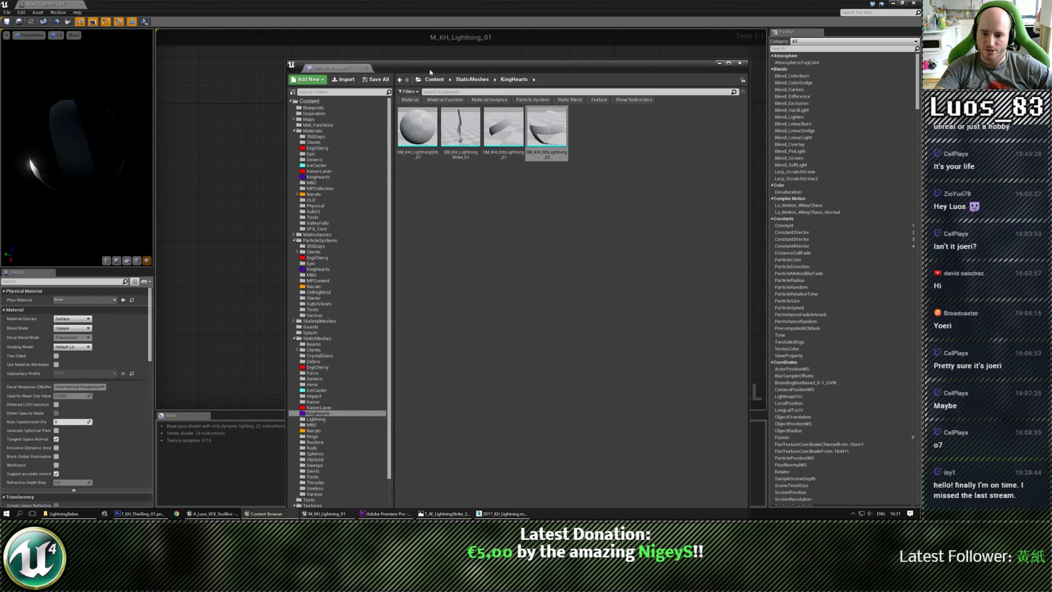
{"action": "scroll", "coordinate": [307, 324], "scroll_direction": "down", "scroll_amount": 1}
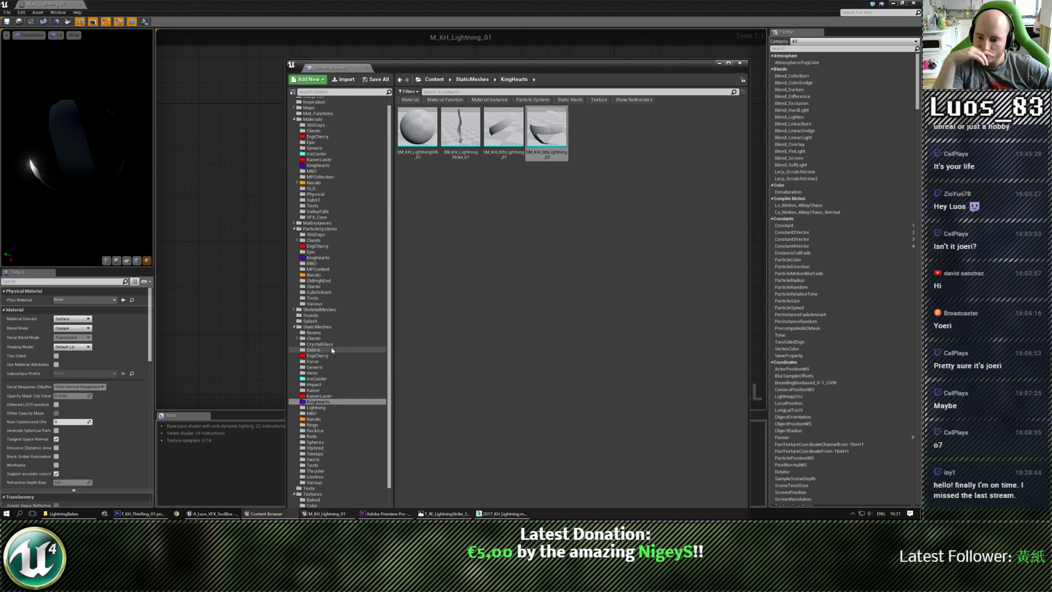
{"action": "scroll", "coordinate": [331, 362], "scroll_direction": "down", "scroll_amount": 2}
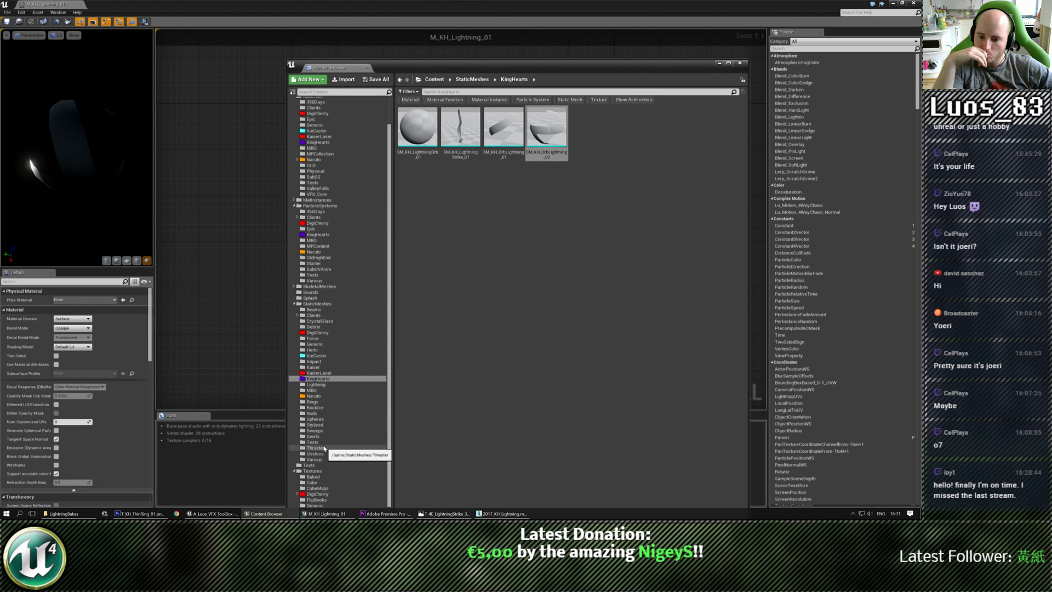
{"action": "scroll", "coordinate": [324, 448], "scroll_direction": "down", "scroll_amount": 5}
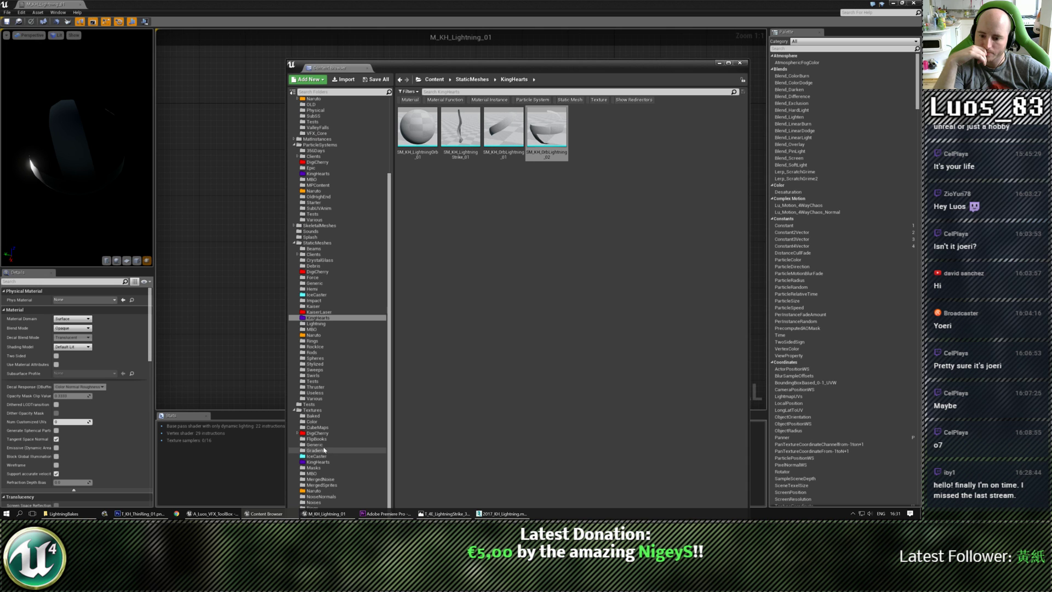
{"action": "left_click", "coordinate": [316, 439]}
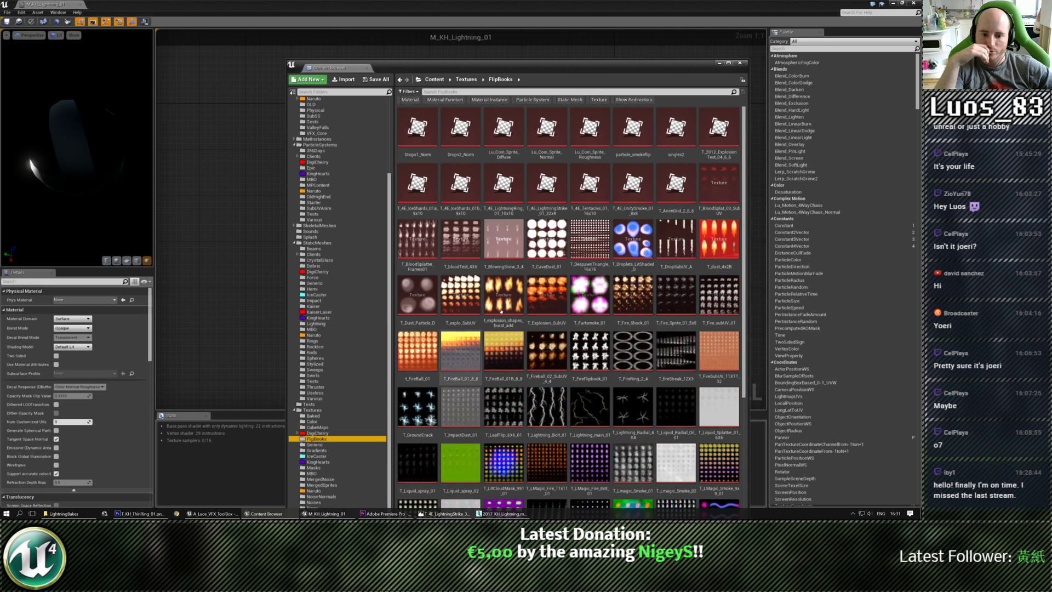
{"action": "left_click_drag", "start_coordinate": [493, 64], "coordinate": [471, 38]}
{"action": "scroll", "coordinate": [533, 363], "scroll_direction": "down", "scroll_amount": 1}
{"action": "scroll", "coordinate": [533, 364], "scroll_direction": "down", "scroll_amount": 4}
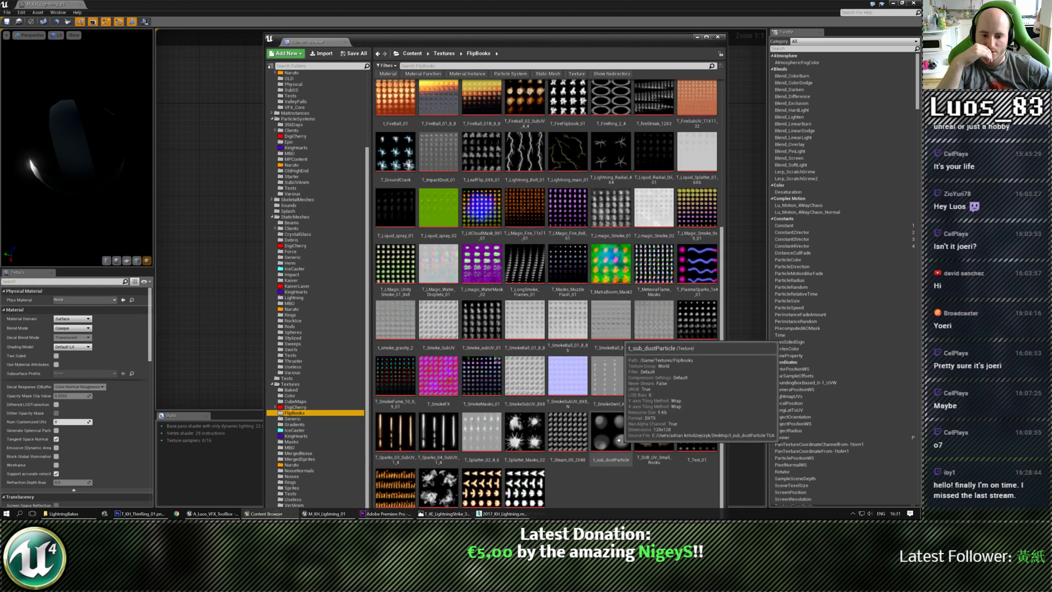
{"action": "scroll", "coordinate": [639, 353], "scroll_direction": "up", "scroll_amount": 1}
{"action": "scroll", "coordinate": [638, 352], "scroll_direction": "up", "scroll_amount": 1}
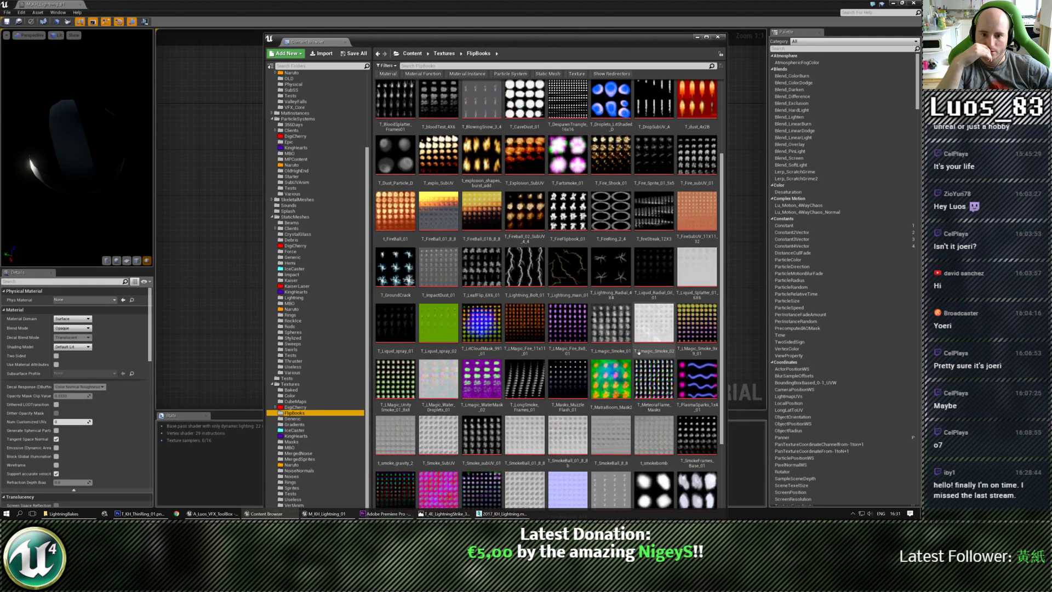
{"action": "scroll", "coordinate": [639, 352], "scroll_direction": "up", "scroll_amount": 2}
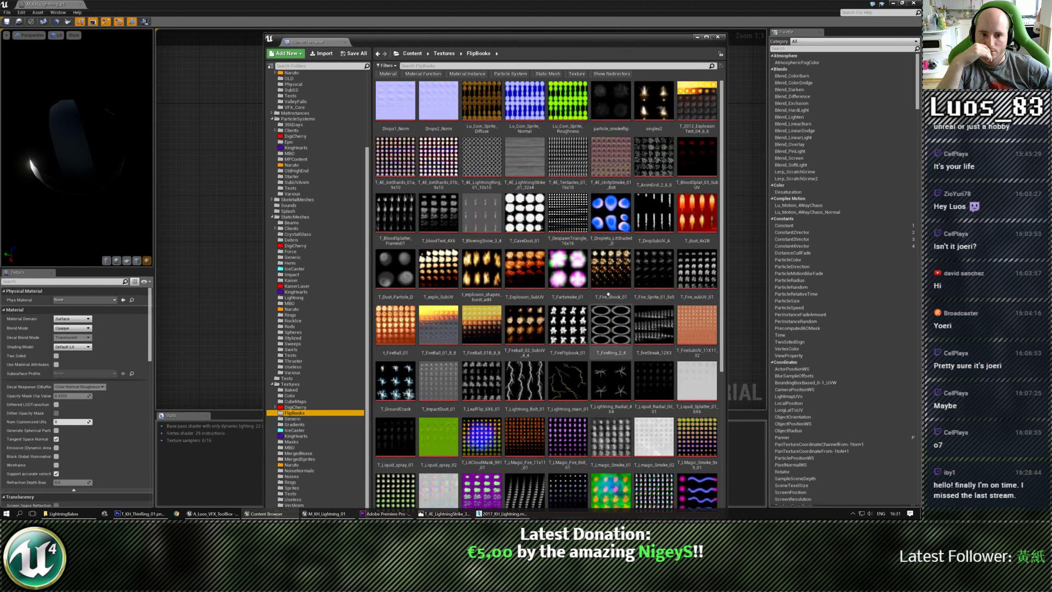
{"action": "mouse_move", "coordinate": [575, 167]}
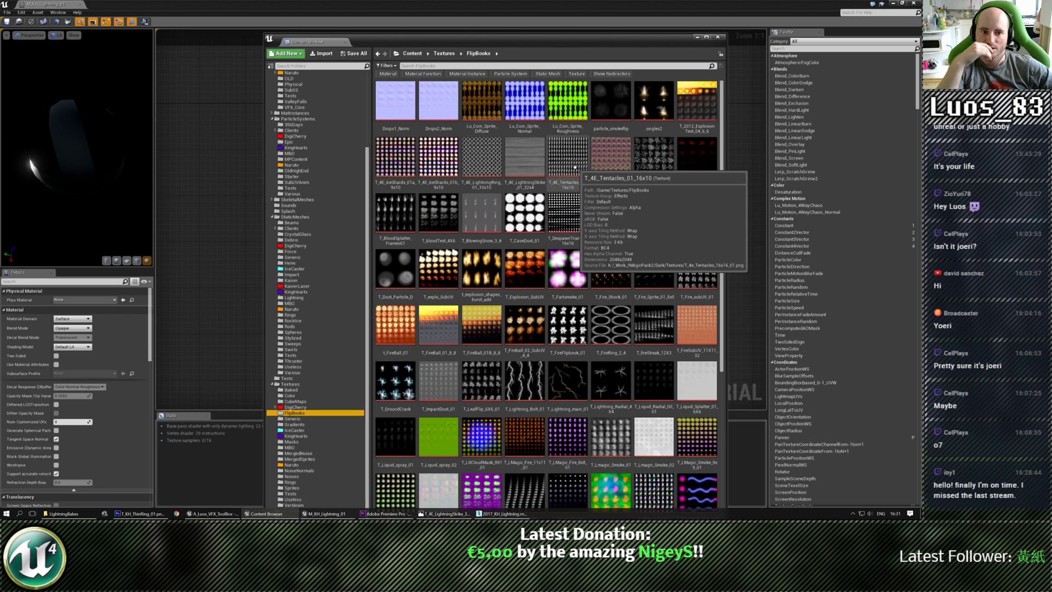
{"action": "mouse_move", "coordinate": [659, 343]}
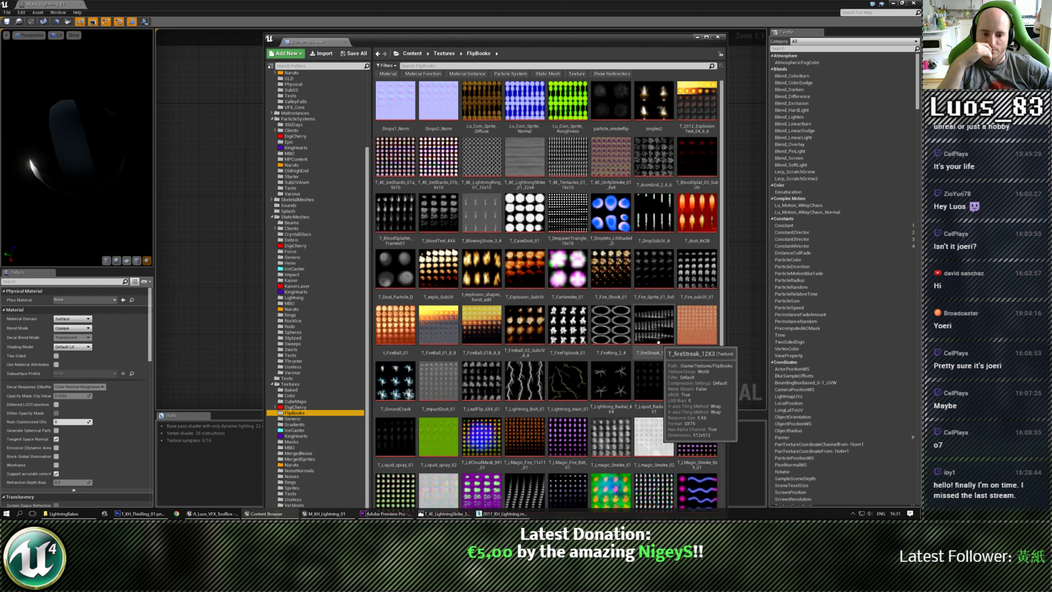
{"action": "mouse_move", "coordinate": [646, 403]}
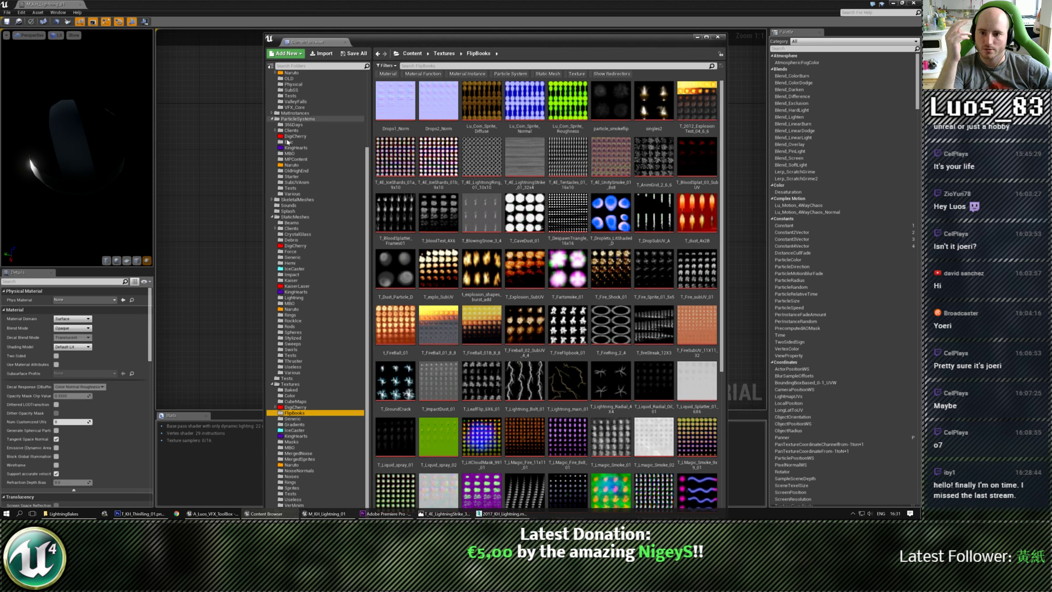
Step: Search the Textures folder for "light" and add T_4E_LightningStrike_01_32x4 as a Texture Sample beside the M_KH_Lightning_01 output node
{"action": "left_click", "coordinate": [302, 216]}
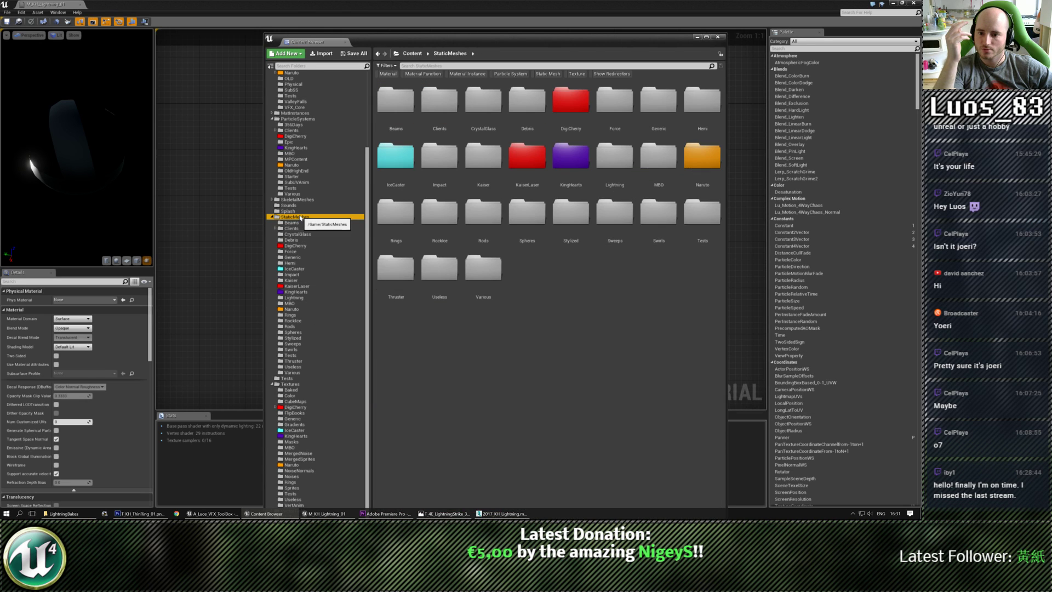
{"action": "left_click", "coordinate": [290, 384]}
{"action": "left_click", "coordinate": [416, 66]}
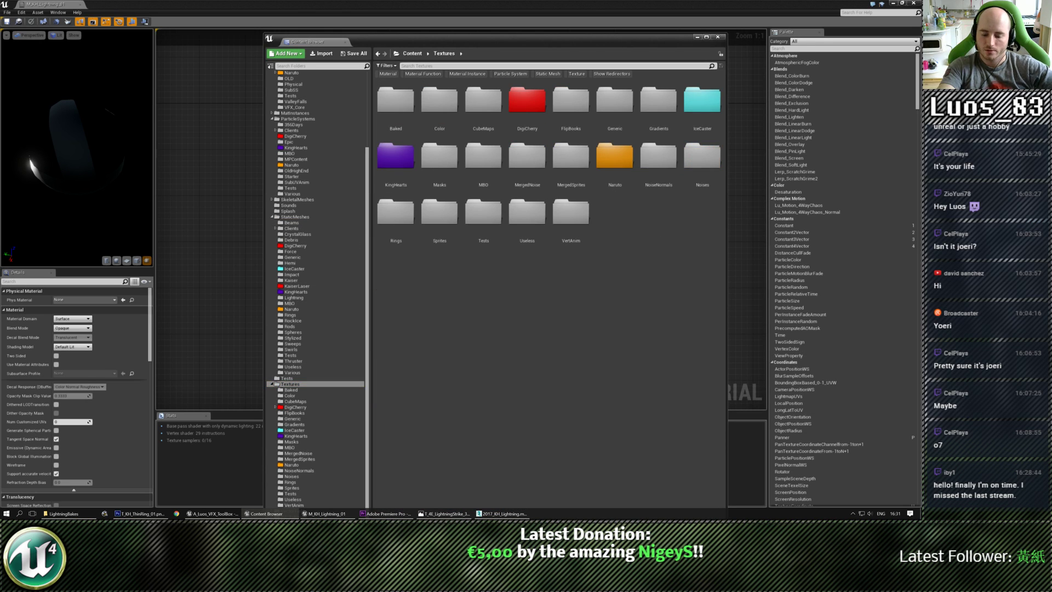
{"action": "type", "text": "light"}
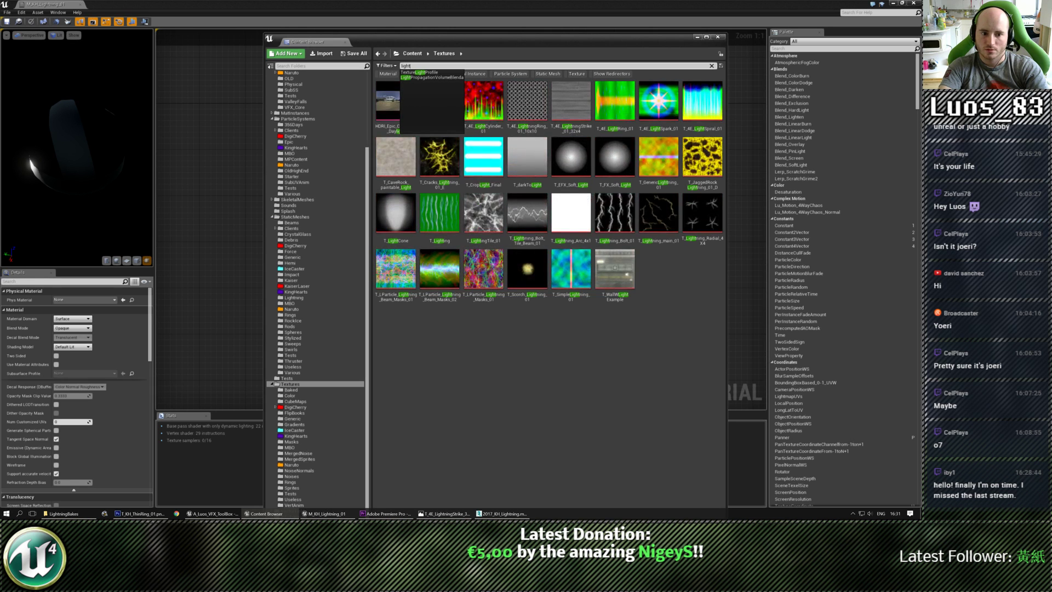
{"action": "left_click", "coordinate": [553, 96]}
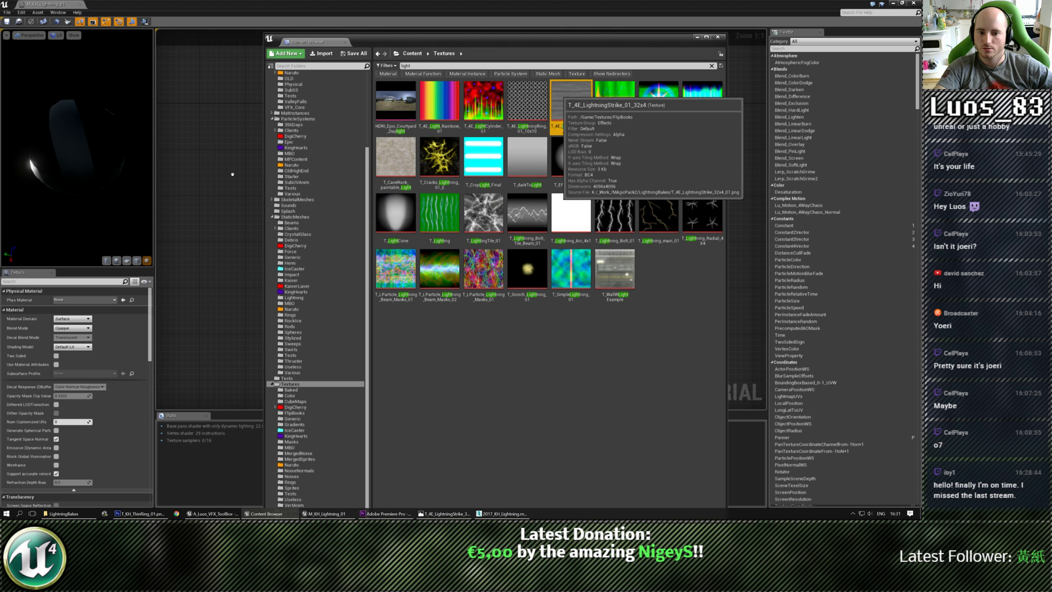
{"action": "left_click_drag", "start_coordinate": [232, 174], "coordinate": [216, 194]}
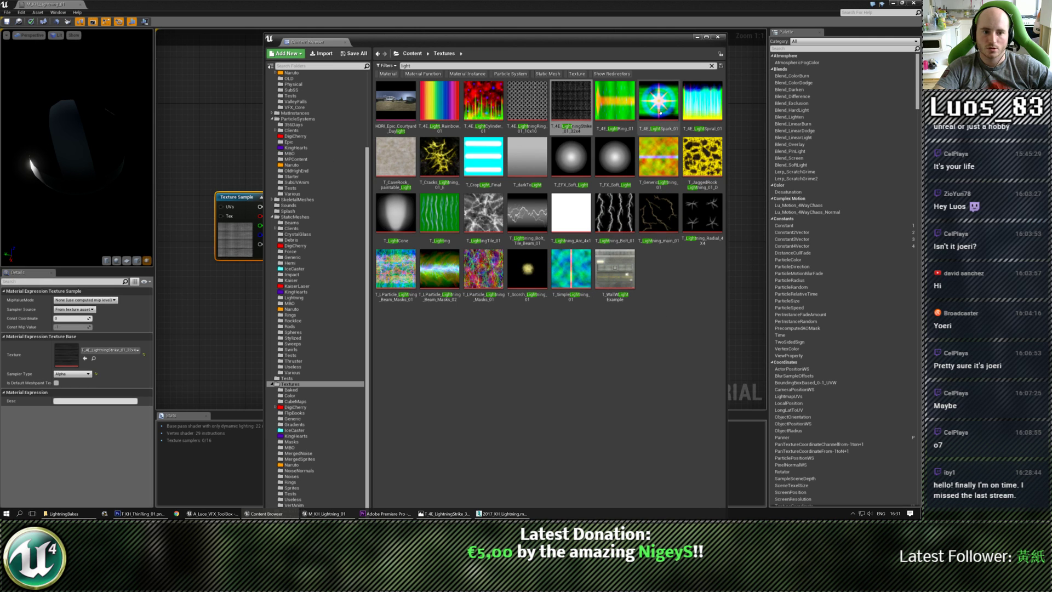
{"action": "left_click", "coordinate": [718, 37]}
{"action": "left_click_drag", "start_coordinate": [245, 199], "coordinate": [465, 139]}
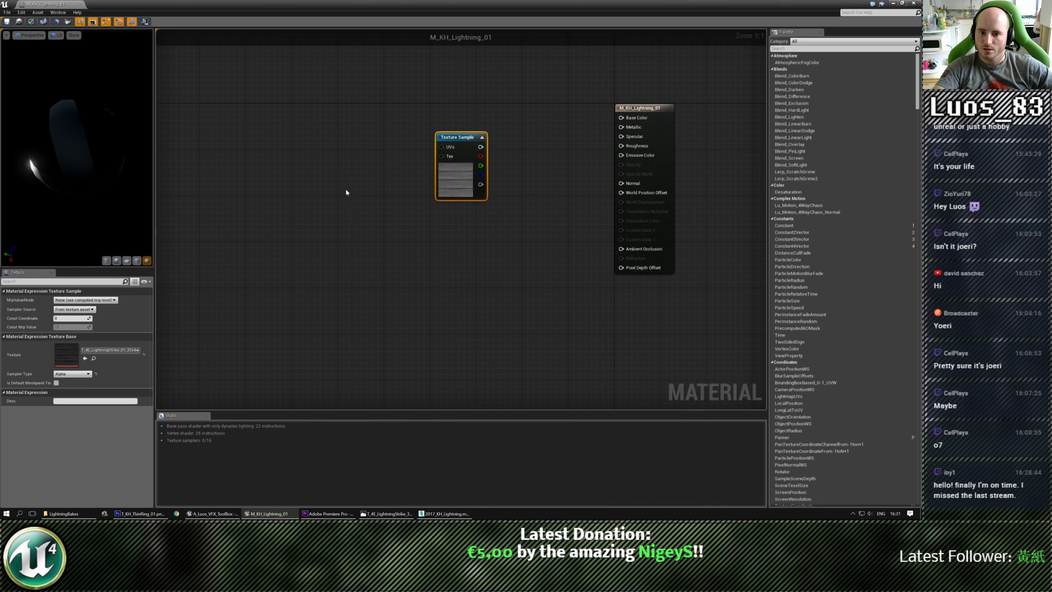
Step: Add a TextureSampleParameterSubUV node below the Texture Sample and name its parameter Lightning
{"action": "right_click_drag", "start_coordinate": [346, 192], "coordinate": [279, 280]}
{"action": "left_click", "coordinate": [364, 201]}
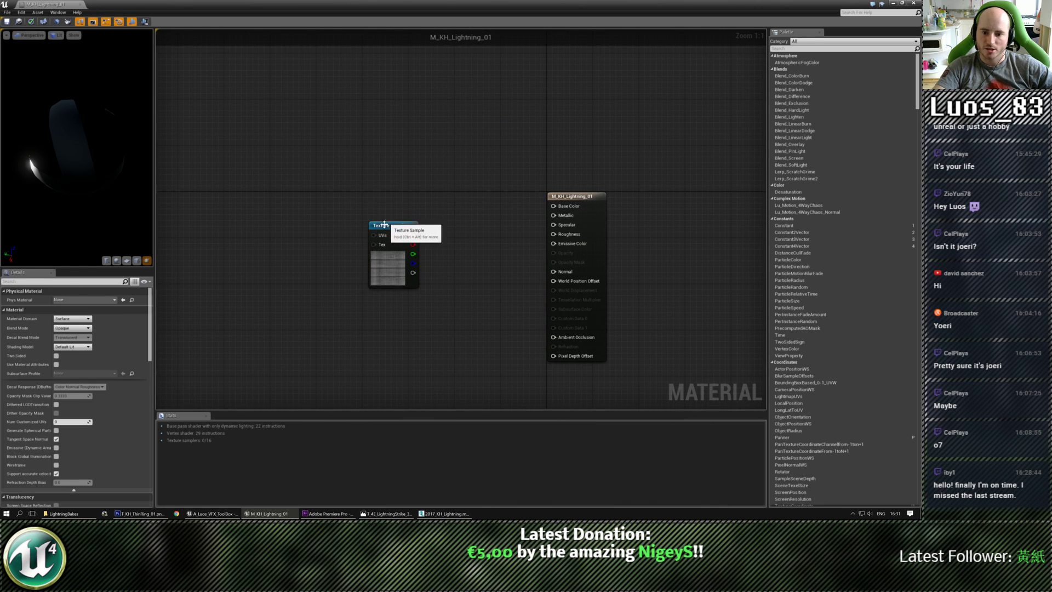
{"action": "left_click_drag", "start_coordinate": [384, 224], "coordinate": [359, 148]}
{"action": "right_click", "coordinate": [370, 286]}
{"action": "type", "text": "sub"}
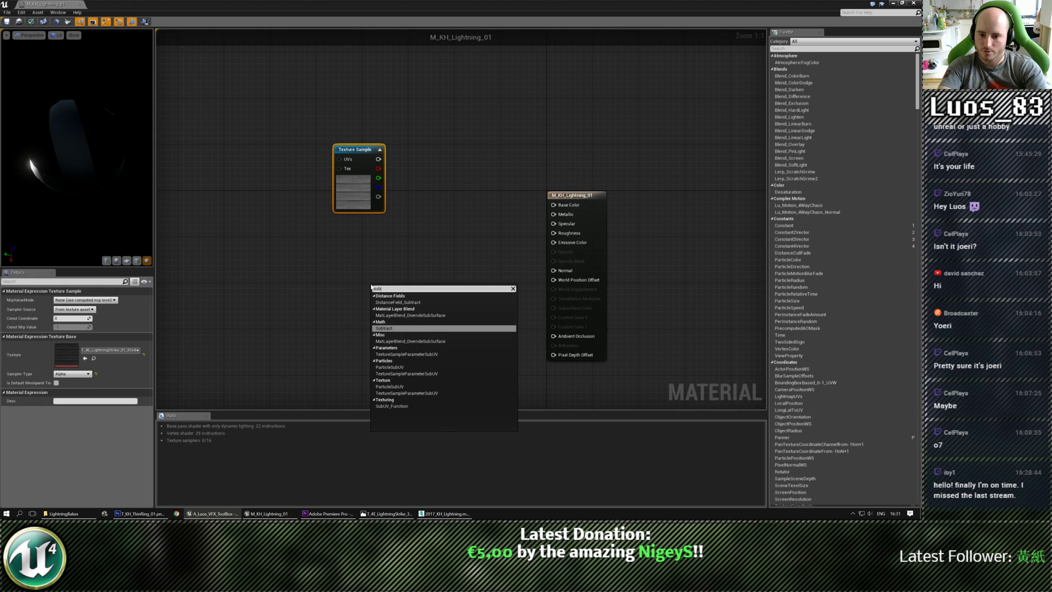
{"action": "type", "text": "uv"}
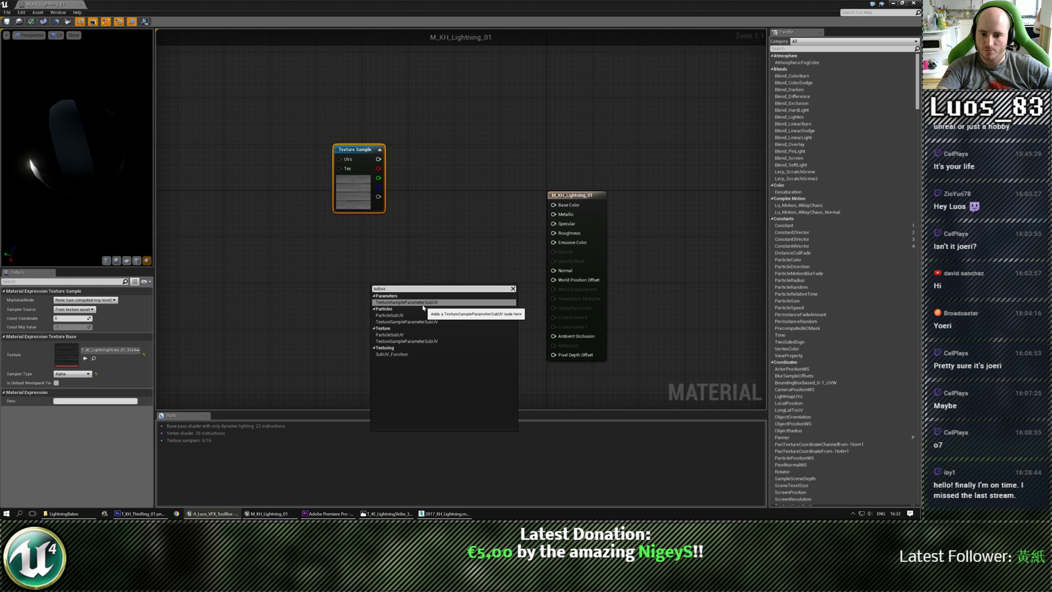
{"action": "left_click", "coordinate": [422, 304]}
{"action": "left_click_drag", "start_coordinate": [419, 289], "coordinate": [367, 268]}
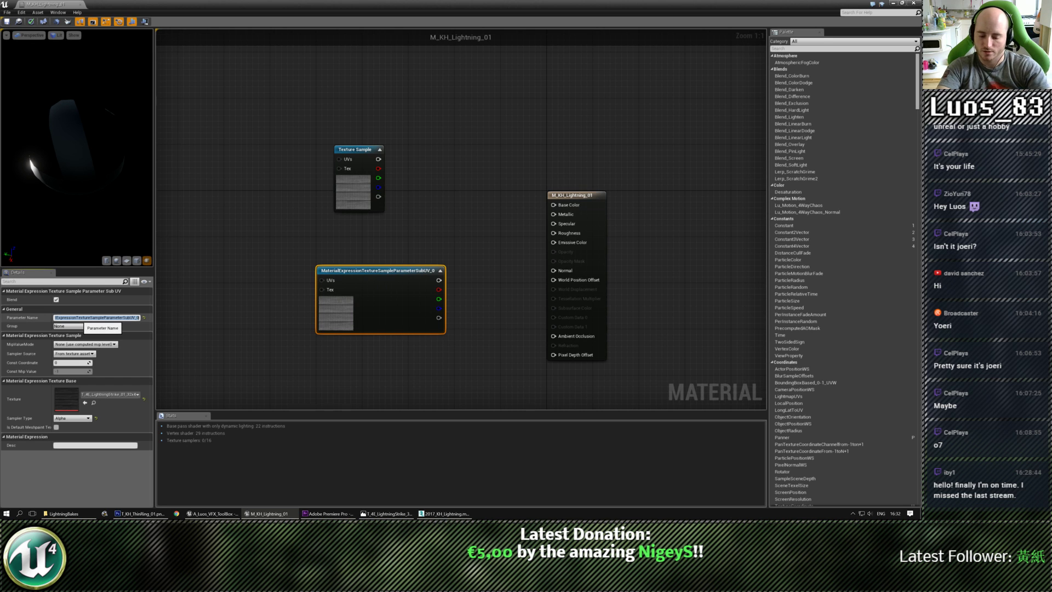
{"action": "type", "text": "Lightning"}
{"action": "key", "text": "Return"}
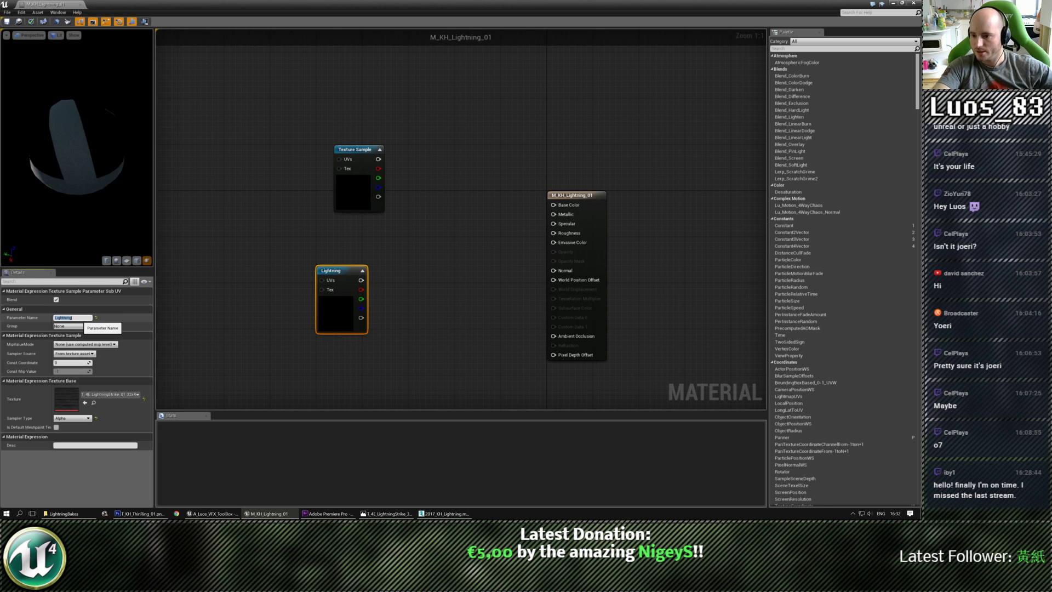
Step: Set the Lightning node's sampler source to Shared: Wrap, keeping the mip value mode at None
{"action": "left_click", "coordinate": [80, 344]}
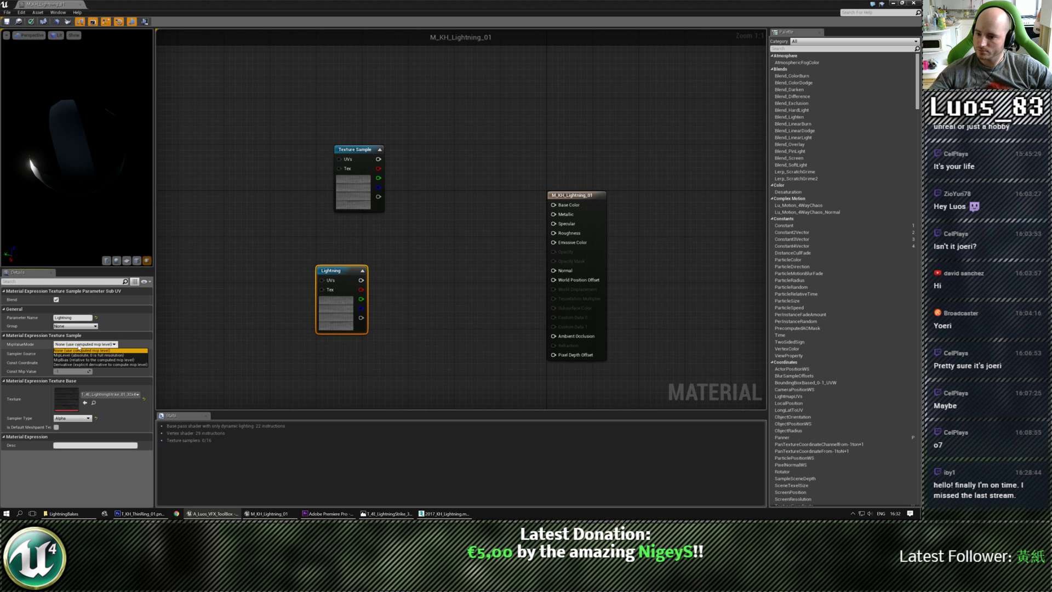
{"action": "left_click", "coordinate": [79, 349]}
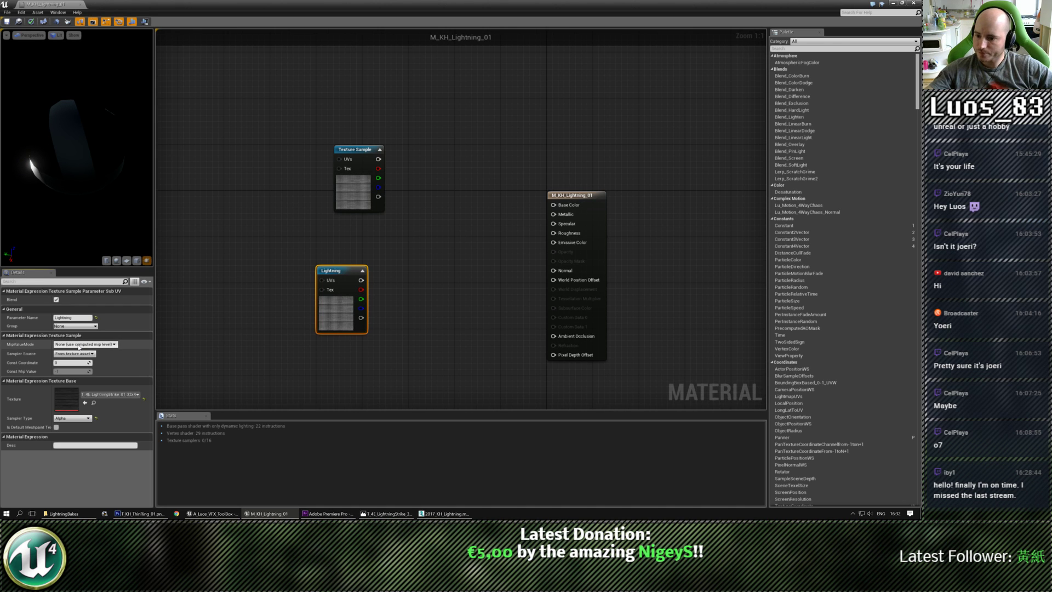
{"action": "left_click", "coordinate": [74, 354]}
{"action": "left_click", "coordinate": [71, 370]}
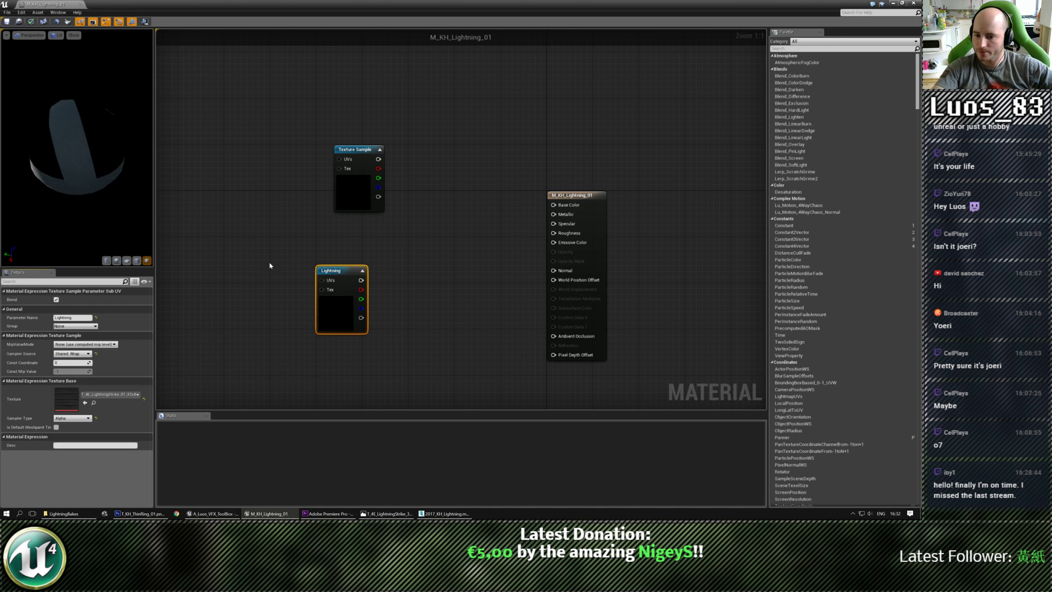
{"action": "left_click", "coordinate": [439, 272]}
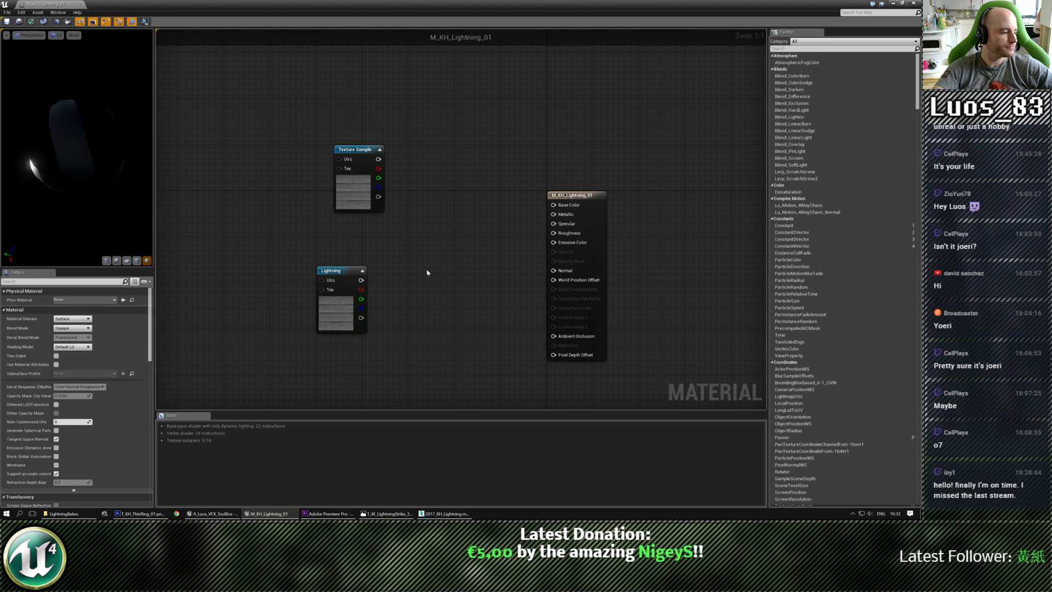
Step: Delete the plain Texture Sample node and add a Particle Color node above the Lightning node
{"action": "left_click", "coordinate": [349, 169]}
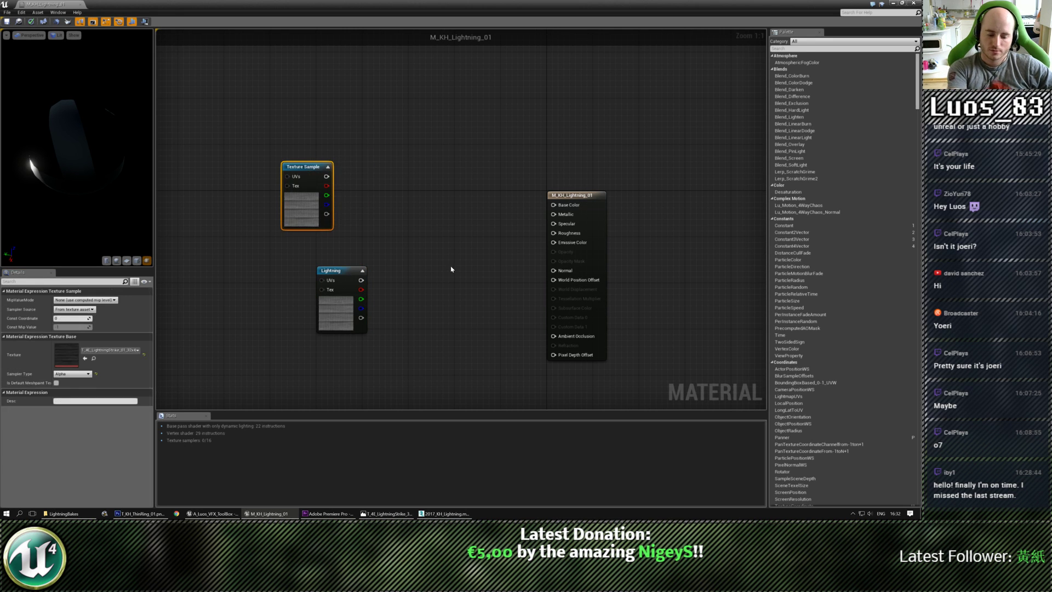
{"action": "key", "text": "Delete"}
{"action": "left_click_drag", "start_coordinate": [352, 270], "coordinate": [340, 200]}
{"action": "right_click", "coordinate": [392, 226]}
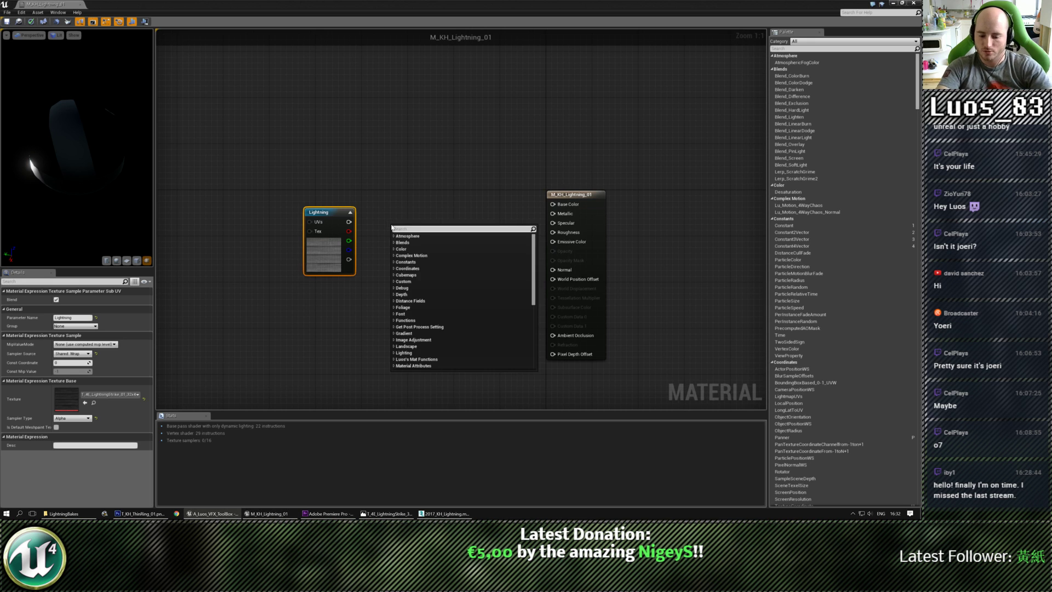
{"action": "type", "text": "particle"}
{"action": "key", "text": "Return"}
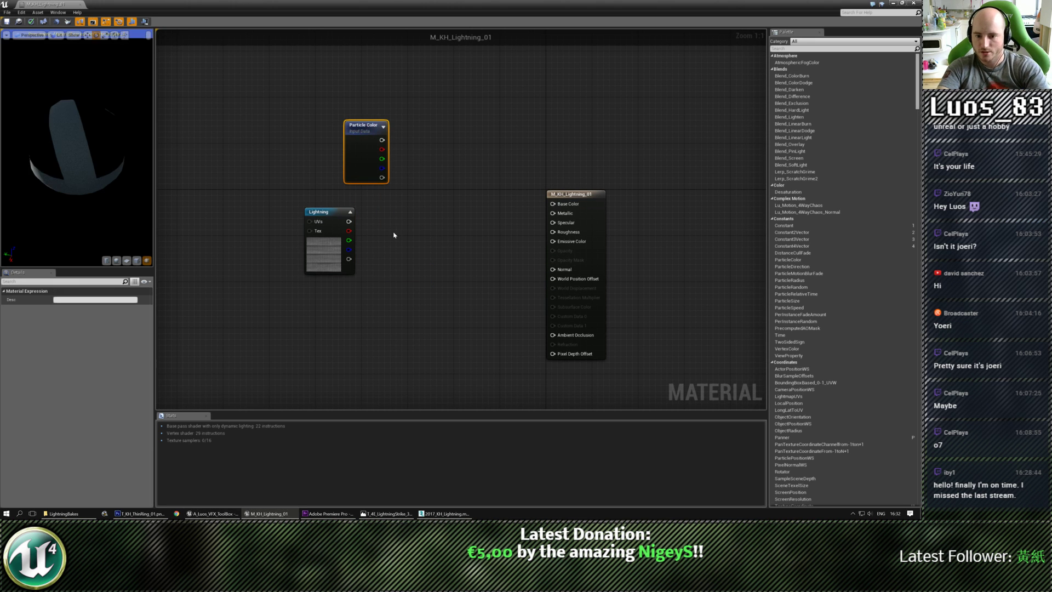
Step: Add a Depth Fade node with a default fade distance of 20 and feed Lightning's red channel into its Opacity
{"action": "right_click", "coordinate": [394, 235]}
{"action": "type", "text": "depth"}
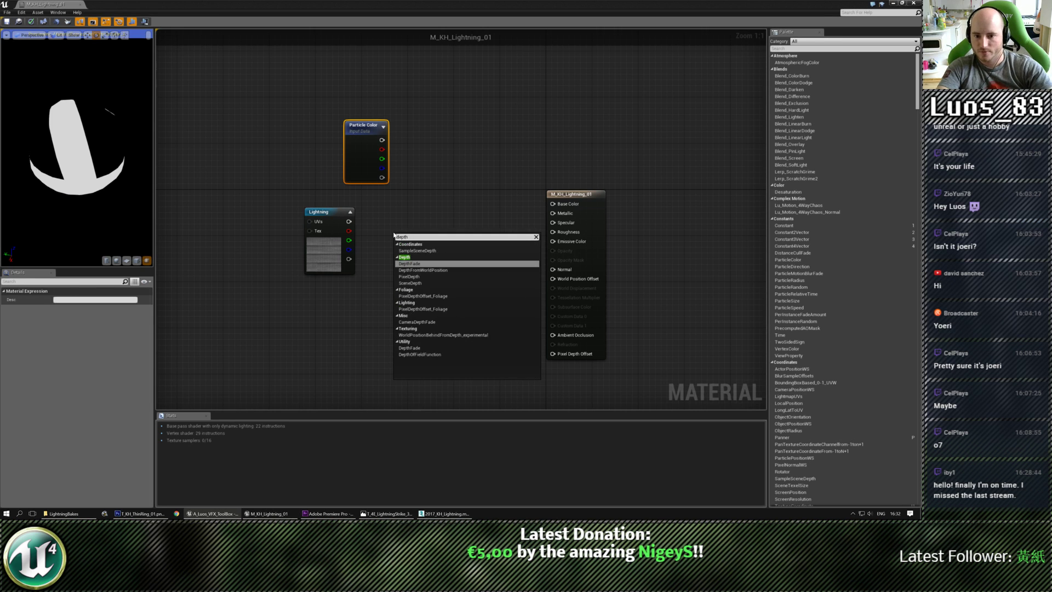
{"action": "key", "text": "Return"}
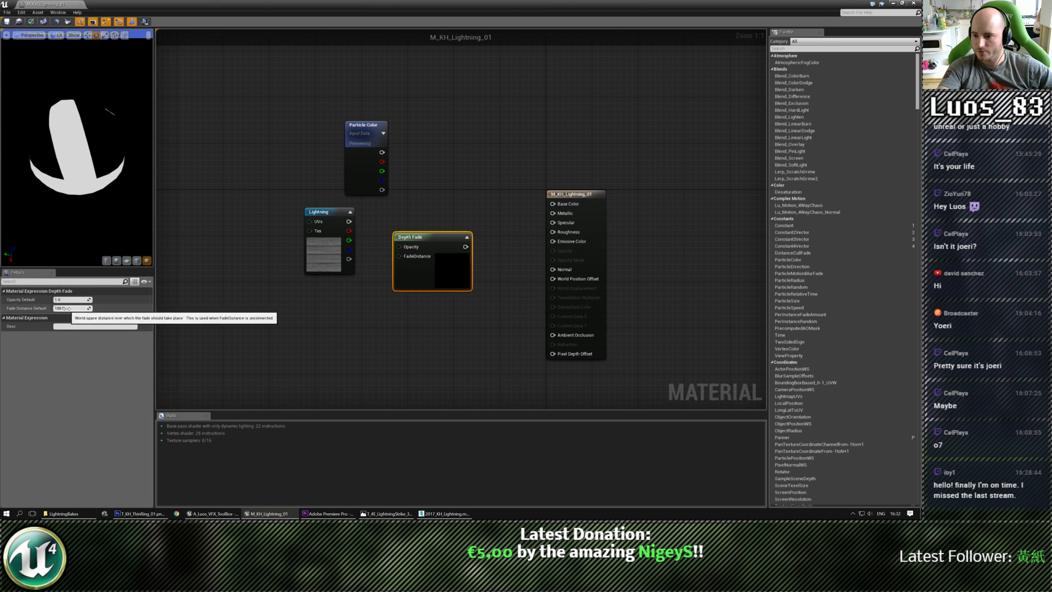
{"action": "left_click", "coordinate": [65, 308]}
{"action": "type", "text": "20"}
{"action": "key", "text": "Return"}
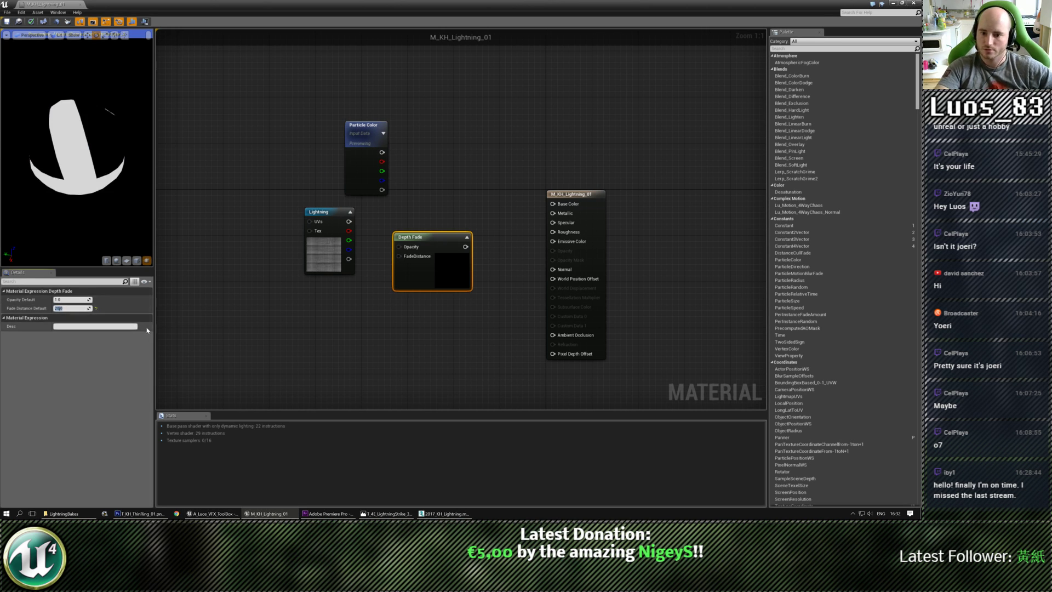
{"action": "left_click", "coordinate": [386, 258]}
{"action": "left_click_drag", "start_coordinate": [413, 244], "coordinate": [421, 257]}
{"action": "left_click", "coordinate": [385, 257]}
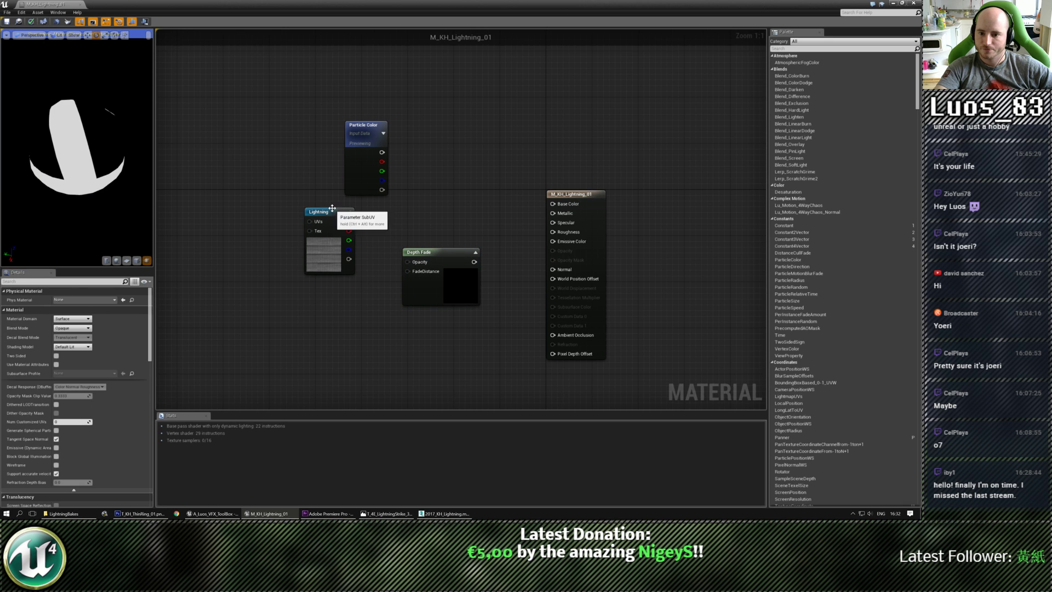
{"action": "left_click_drag", "start_coordinate": [330, 209], "coordinate": [405, 262]}
{"action": "left_click", "coordinate": [352, 240]}
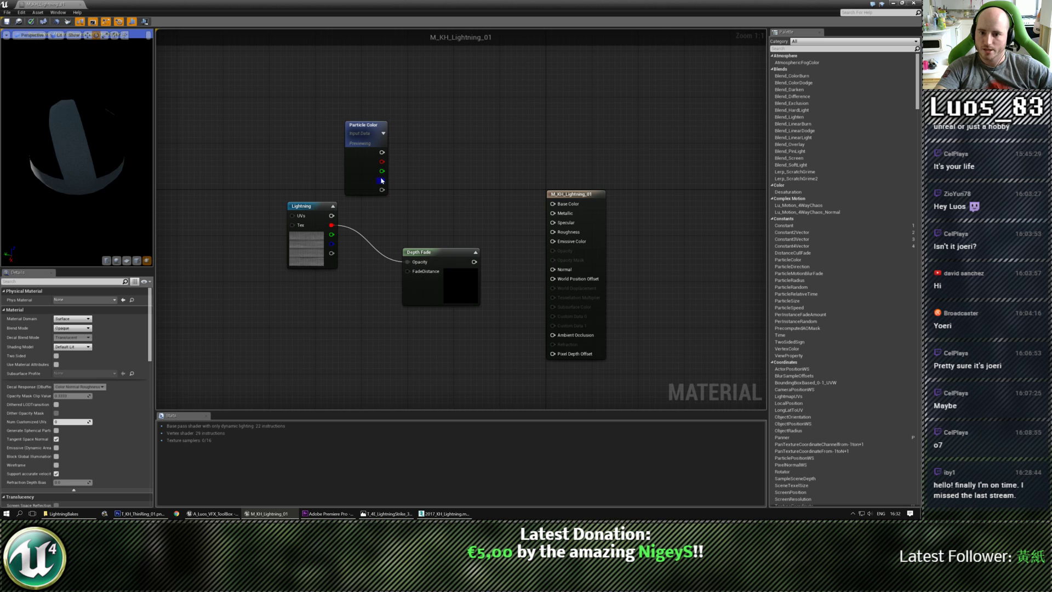
Step: Multiply Particle Color's RGB by Lightning's red channel and connect the result to Emissive Color
{"action": "left_click_drag", "start_coordinate": [364, 132], "coordinate": [329, 126]}
{"action": "left_click", "coordinate": [401, 169]}
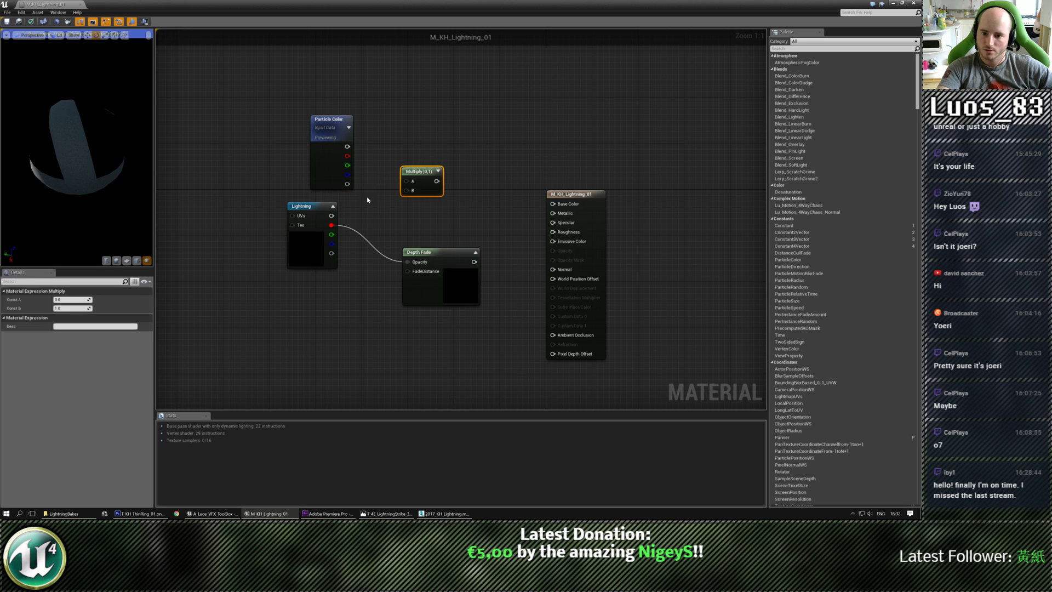
{"action": "left_click_drag", "start_coordinate": [332, 224], "coordinate": [407, 191]}
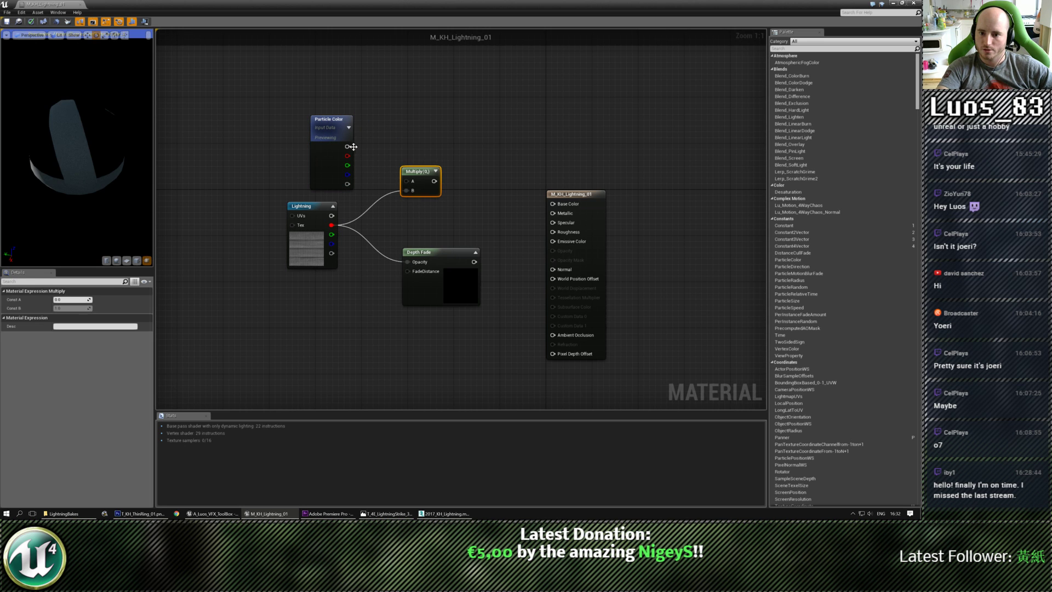
{"action": "left_click_drag", "start_coordinate": [347, 146], "coordinate": [554, 242]}
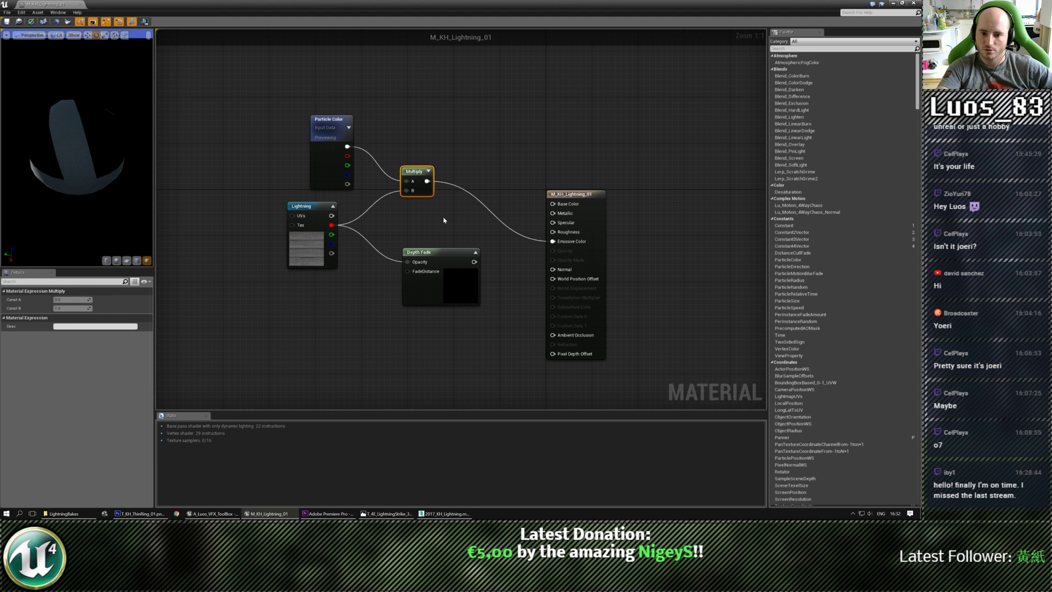
Step: Shift Depth Fade down and add a Multiply node in front of it, fed by Particle Color's alpha
{"action": "left_click", "coordinate": [444, 224]}
{"action": "left_click_drag", "start_coordinate": [428, 255], "coordinate": [434, 272]}
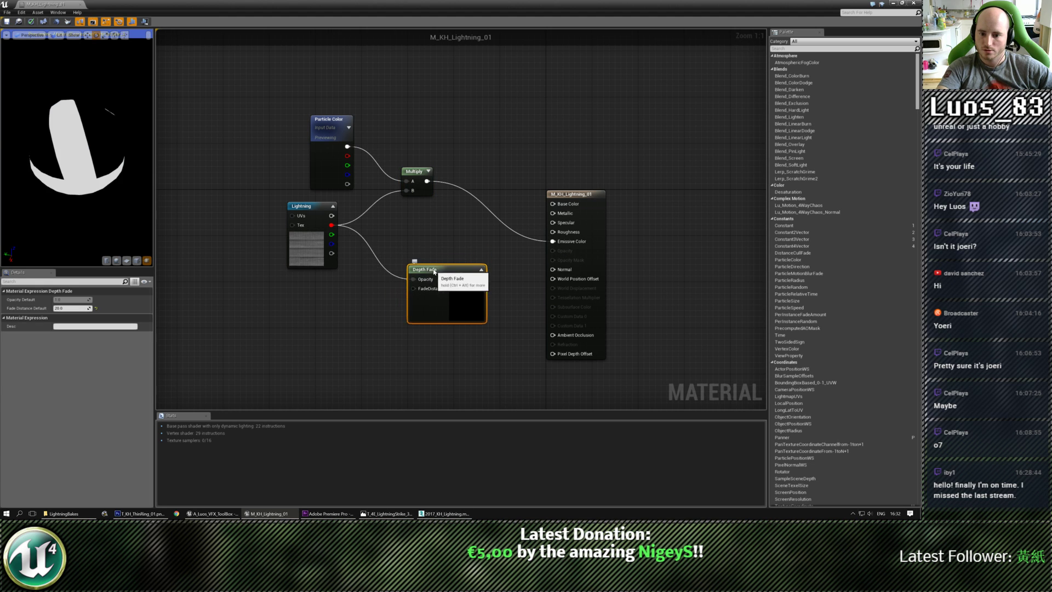
{"action": "left_click", "coordinate": [370, 266]}
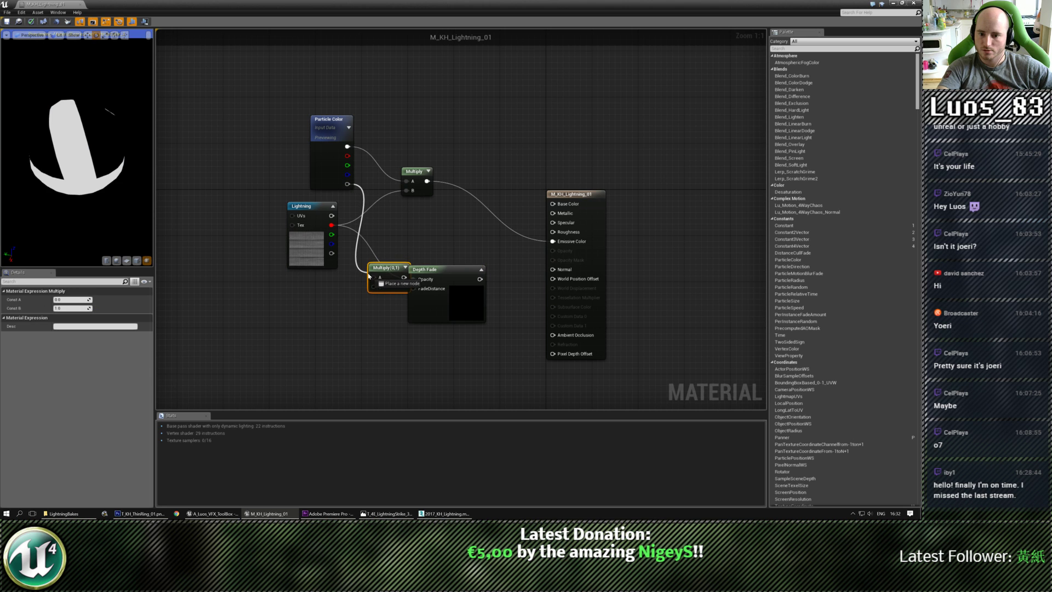
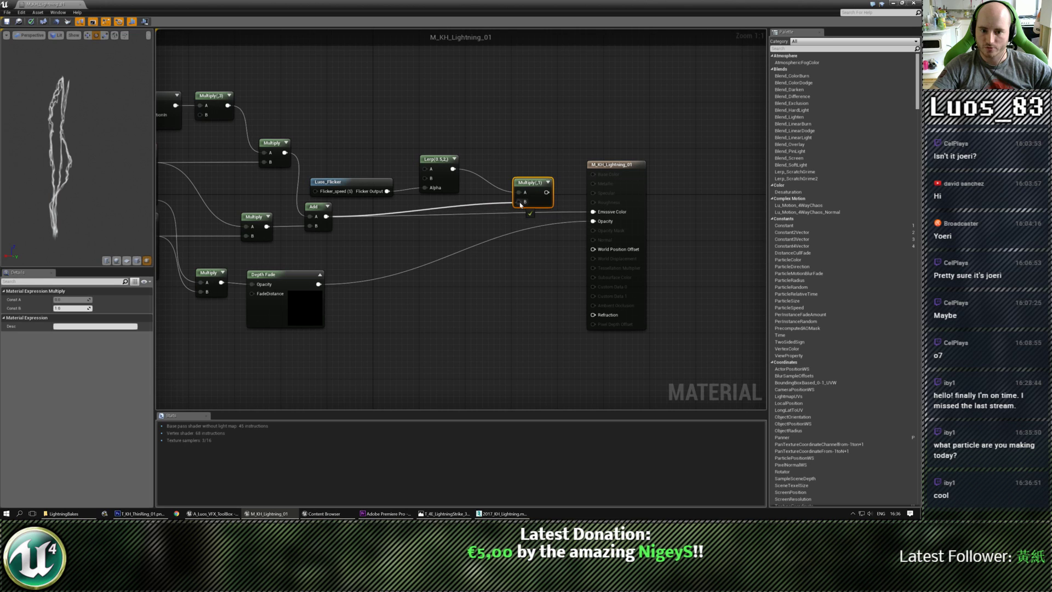
Step: Connect the Multiply of the flicker Lerp and Add results to Emissive Color, and spread out the nodes near the output
{"action": "left_click", "coordinate": [578, 196]}
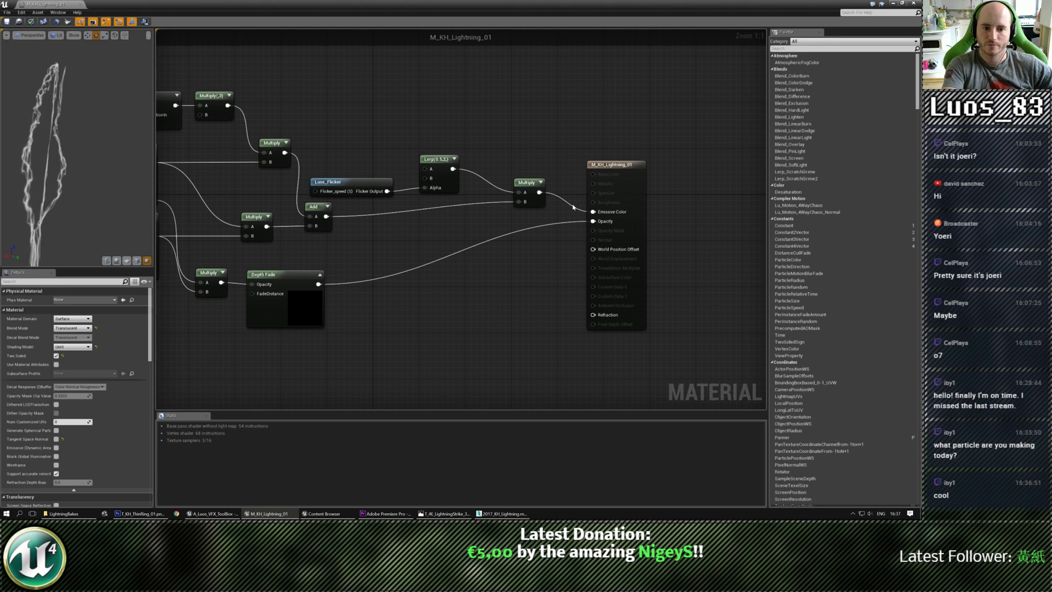
{"action": "left_click_drag", "start_coordinate": [602, 171], "coordinate": [671, 229]}
{"action": "right_click_drag", "start_coordinate": [581, 152], "coordinate": [659, 155]}
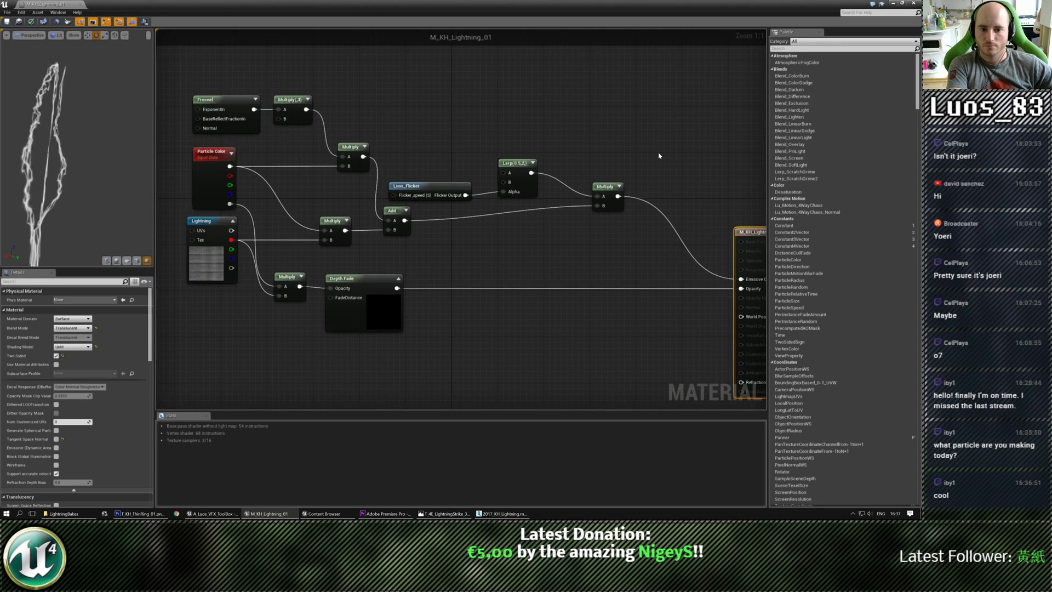
{"action": "left_click_drag", "start_coordinate": [608, 185], "coordinate": [653, 202]}
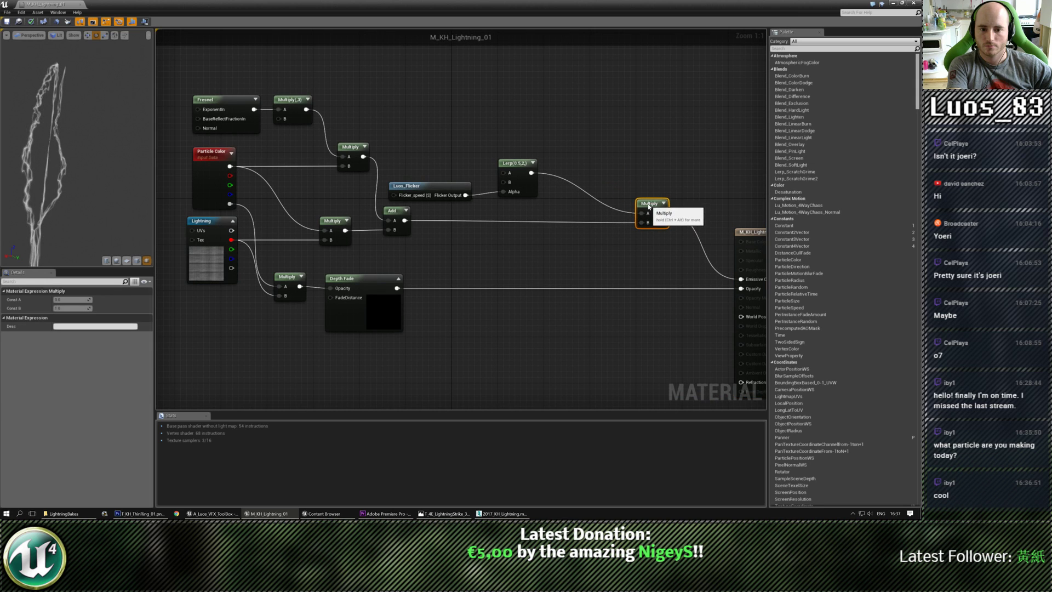
{"action": "left_click_drag", "start_coordinate": [600, 142], "coordinate": [524, 186]}
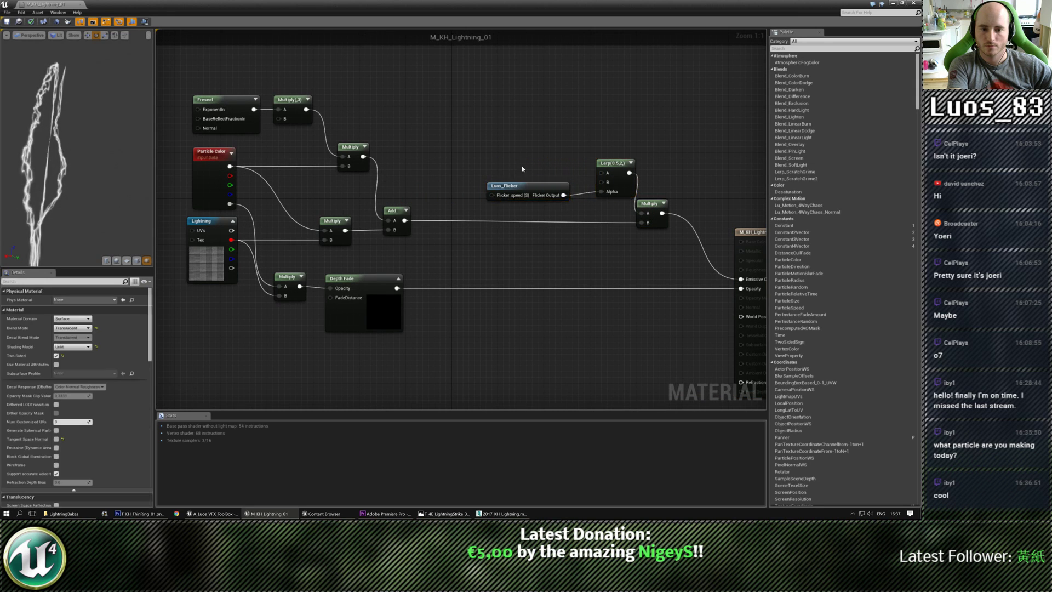
Step: Nudge the Luos_Flicker node closer to the Lerp so it lines up with the Alpha input
{"action": "left_click", "coordinate": [526, 187]}
{"action": "key", "text": "Up"}
{"action": "key", "text": "Up"}
{"action": "key", "text": "Right"}
{"action": "key", "text": "Down"}
{"action": "key", "text": "Right"}
{"action": "key", "text": "Down"}
{"action": "key", "text": "Right"}
{"action": "key", "text": "Right"}
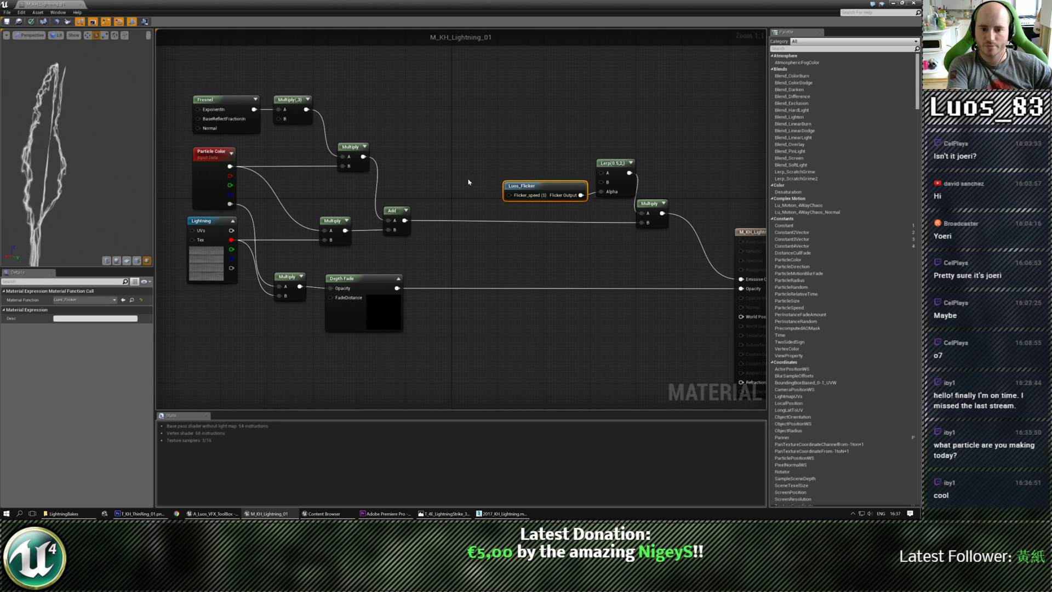
Step: Add a Constant node before Luos_Flicker and connect it to the Flicker_speed input
{"action": "left_click", "coordinate": [480, 187]}
{"action": "left_click", "coordinate": [466, 186]}
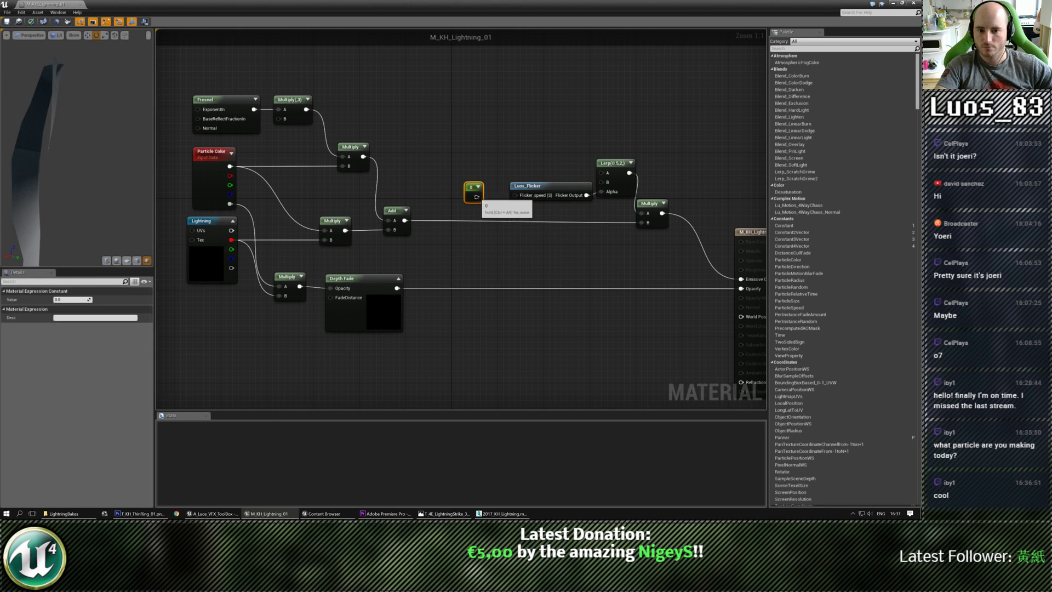
{"action": "left_click_drag", "start_coordinate": [476, 196], "coordinate": [514, 196]}
Step: Try flicker speed constant values of 2, 10 and 1.2
{"action": "left_click", "coordinate": [78, 300]}
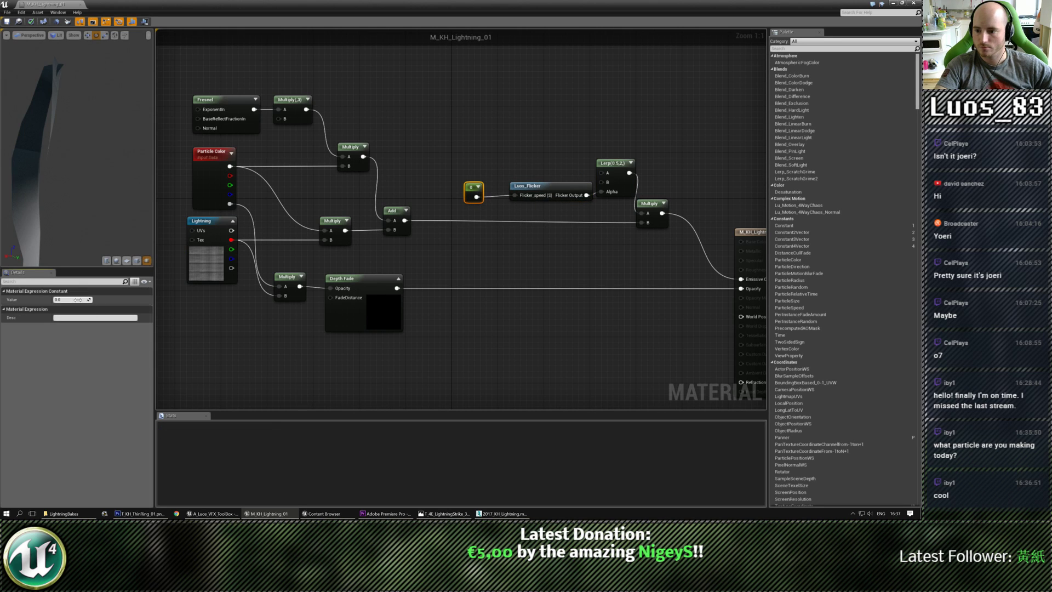
{"action": "type", "text": "2"}
{"action": "key", "text": "Return"}
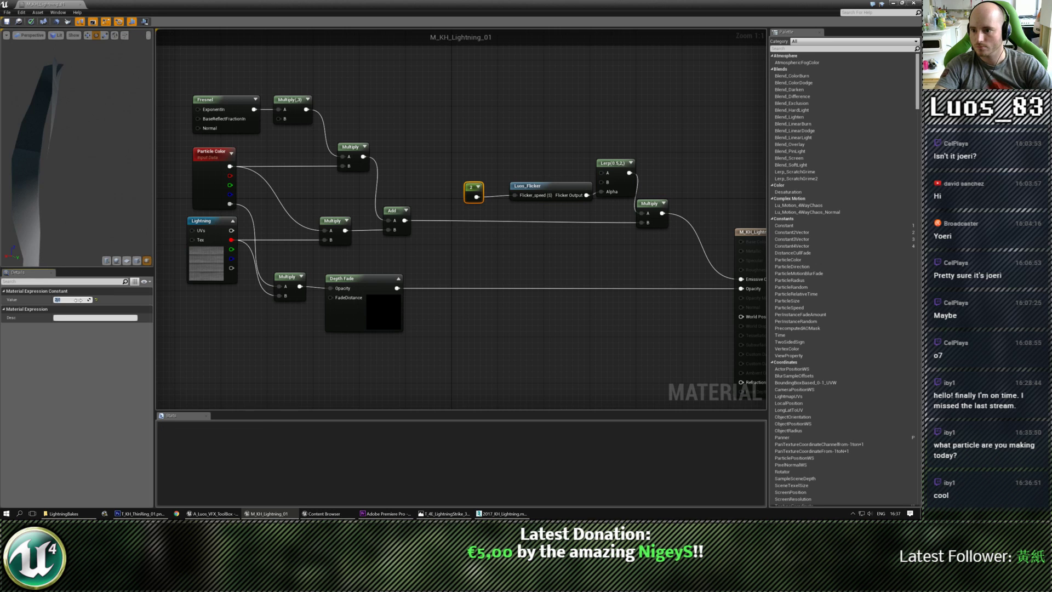
{"action": "type", "text": "10"}
{"action": "key", "text": "Return"}
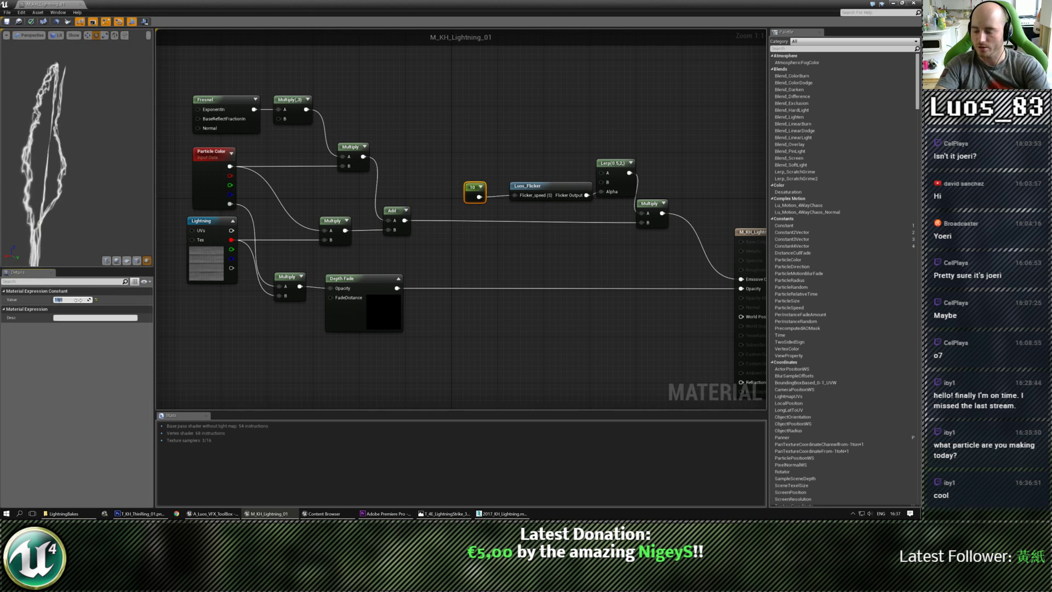
{"action": "type", "text": "1"}
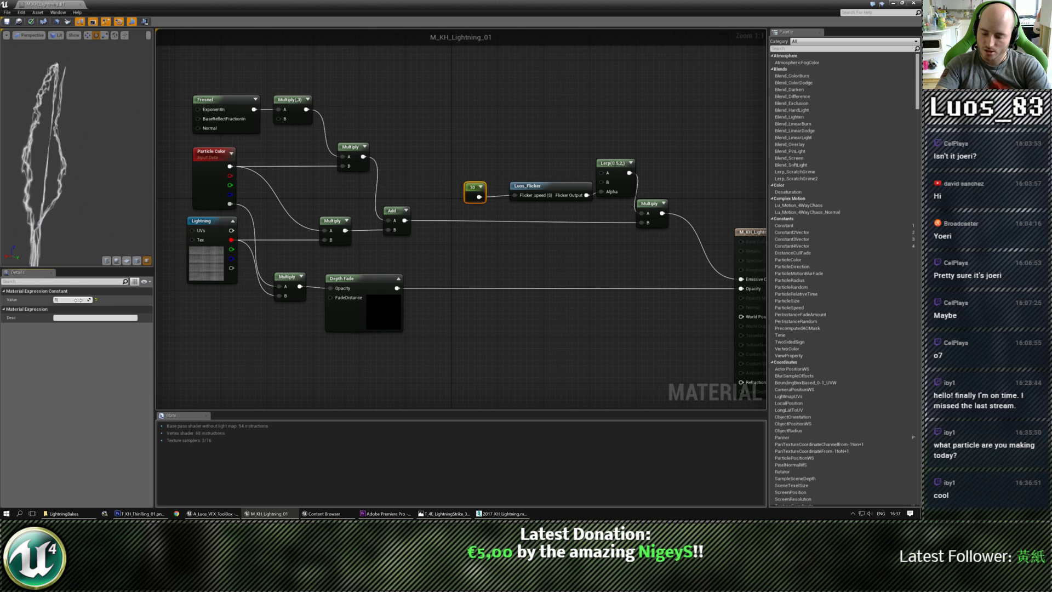
{"action": "type", "text": ".2"}
{"action": "key", "text": "Return"}
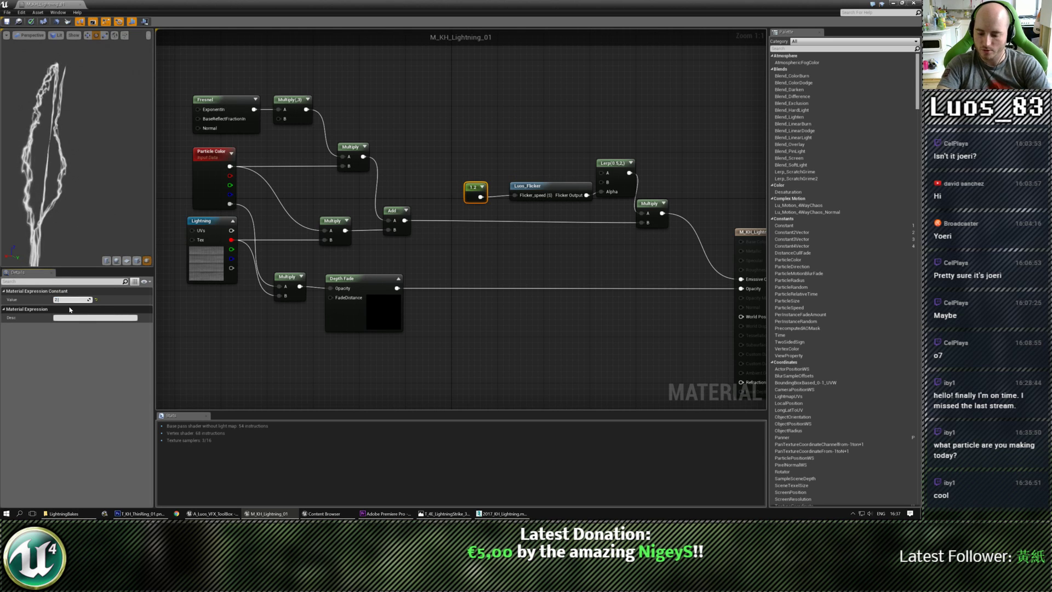
Step: Set the constant driving Flicker_speed to 2.4
{"action": "type", "text": ".4"}
{"action": "key", "text": "Return"}
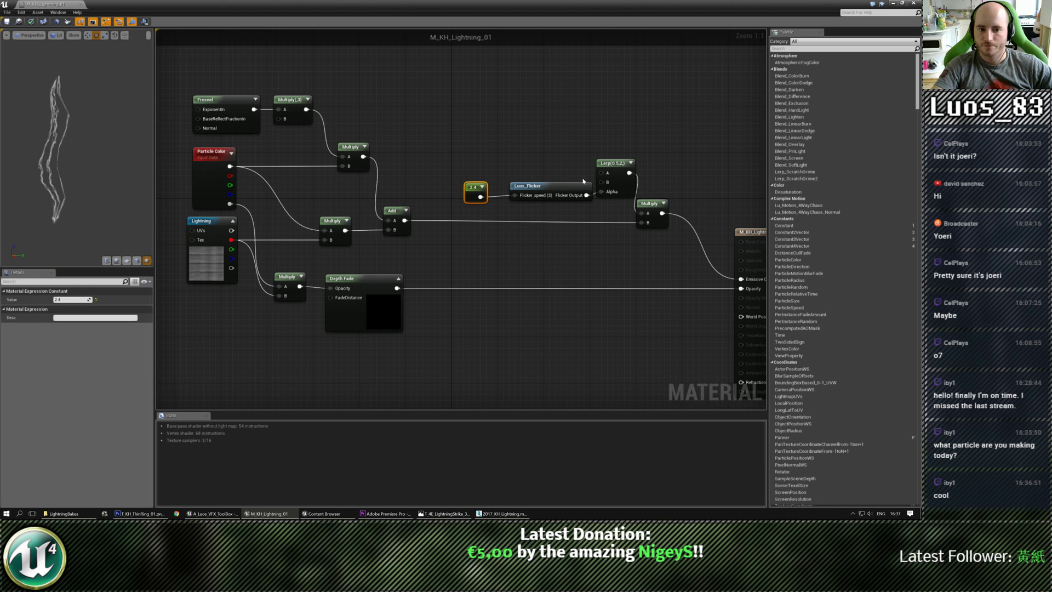
Step: Set the Lerp node's Const A to 0.75 and save the lightning material
{"action": "left_click", "coordinate": [613, 167]}
{"action": "left_click", "coordinate": [78, 299]}
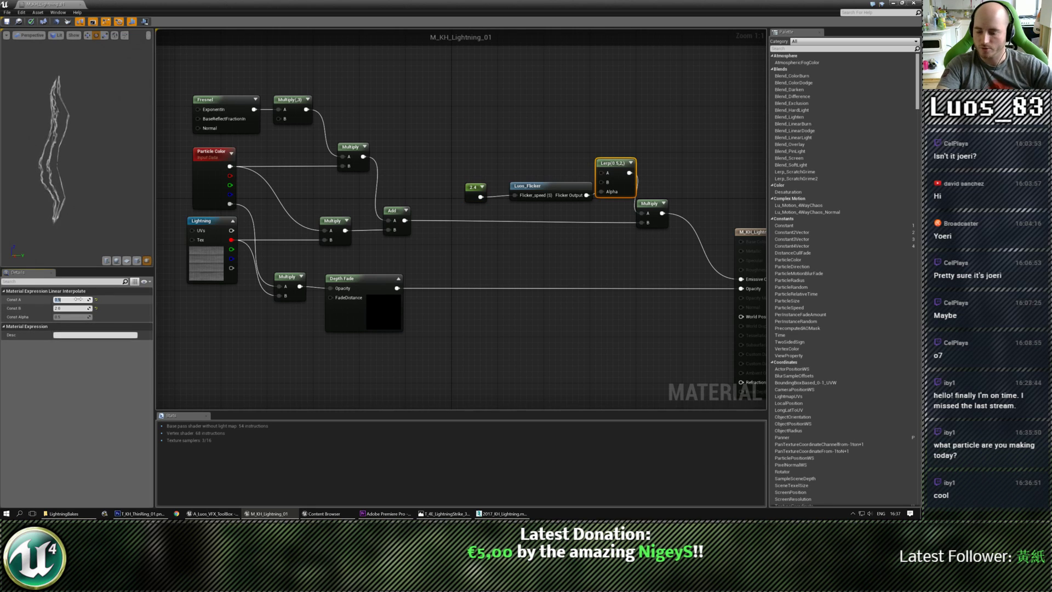
{"action": "type", "text": "0.75"}
{"action": "key", "text": "Return"}
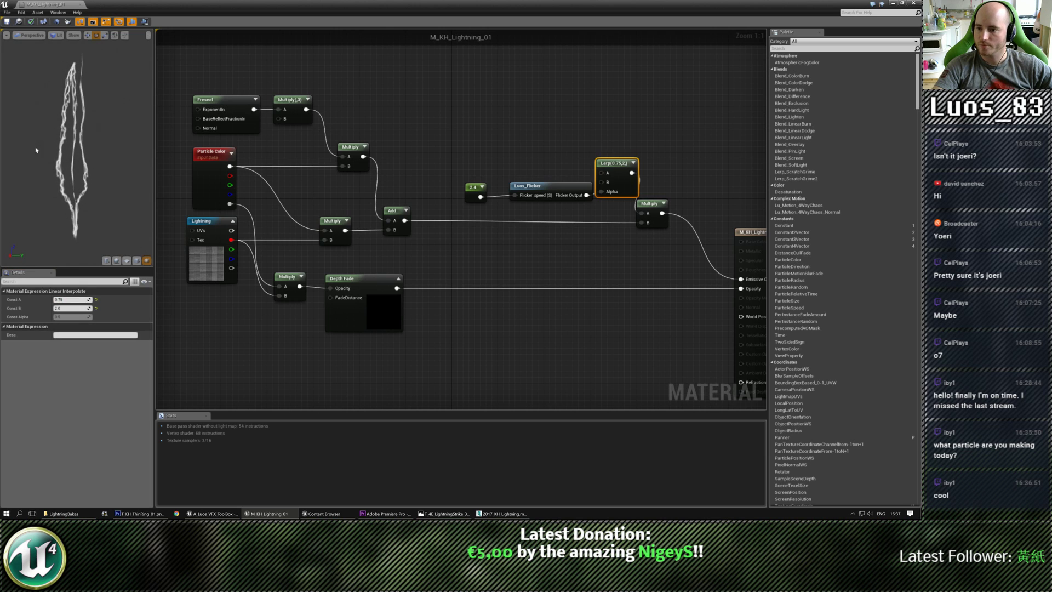
{"action": "left_click", "coordinate": [7, 21]}
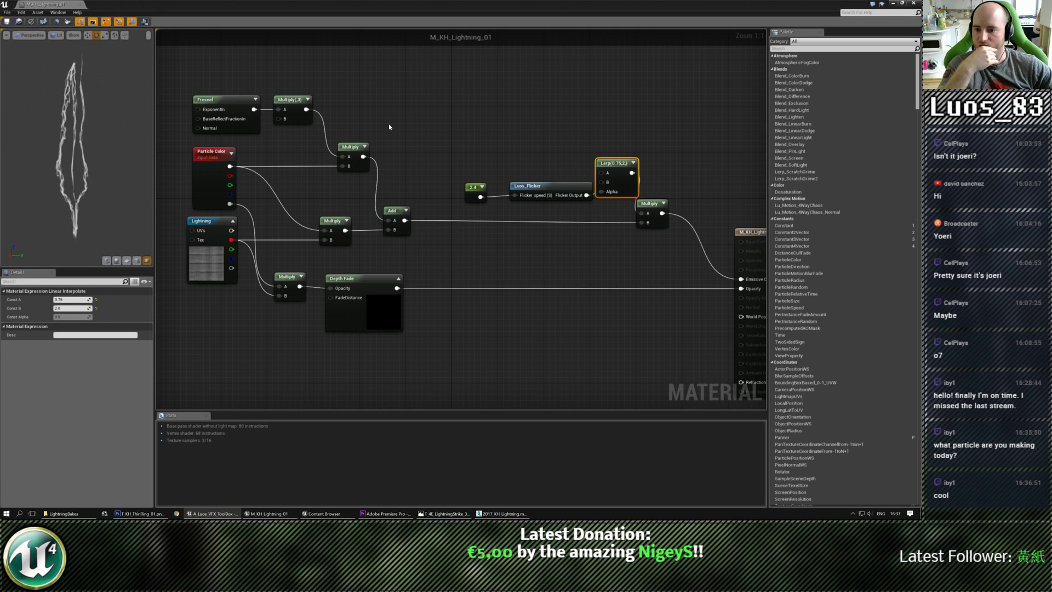
{"action": "left_click", "coordinate": [431, 129]}
{"action": "right_click_drag", "start_coordinate": [431, 129], "coordinate": [490, 150]}
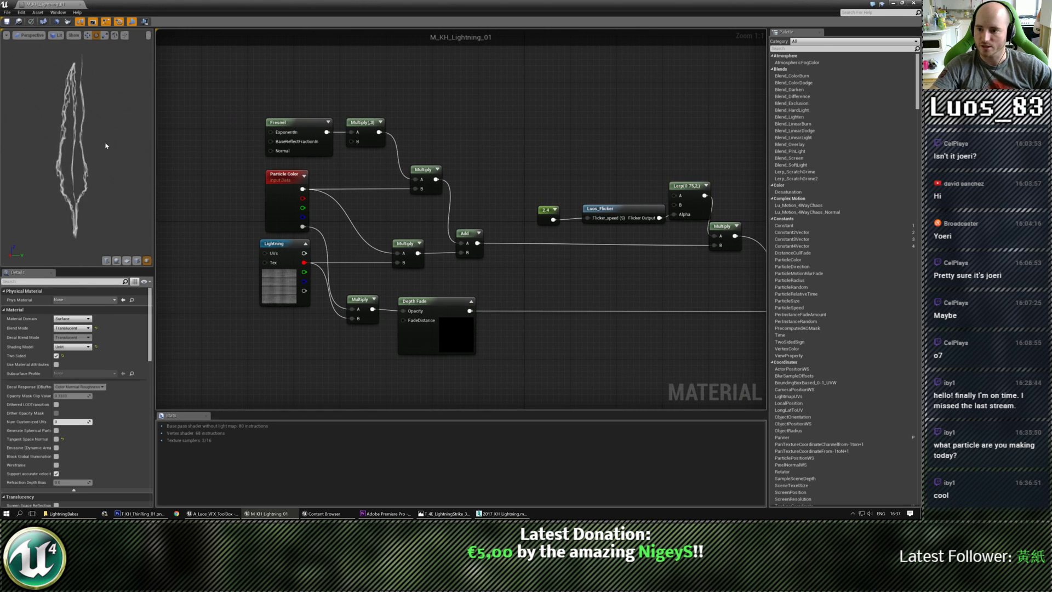
Step: Close the M_KH_Lightning_01 material and bring the M_LightningOrb_01 material editor to full size
{"action": "left_click_drag", "start_coordinate": [460, 4], "coordinate": [432, 146]}
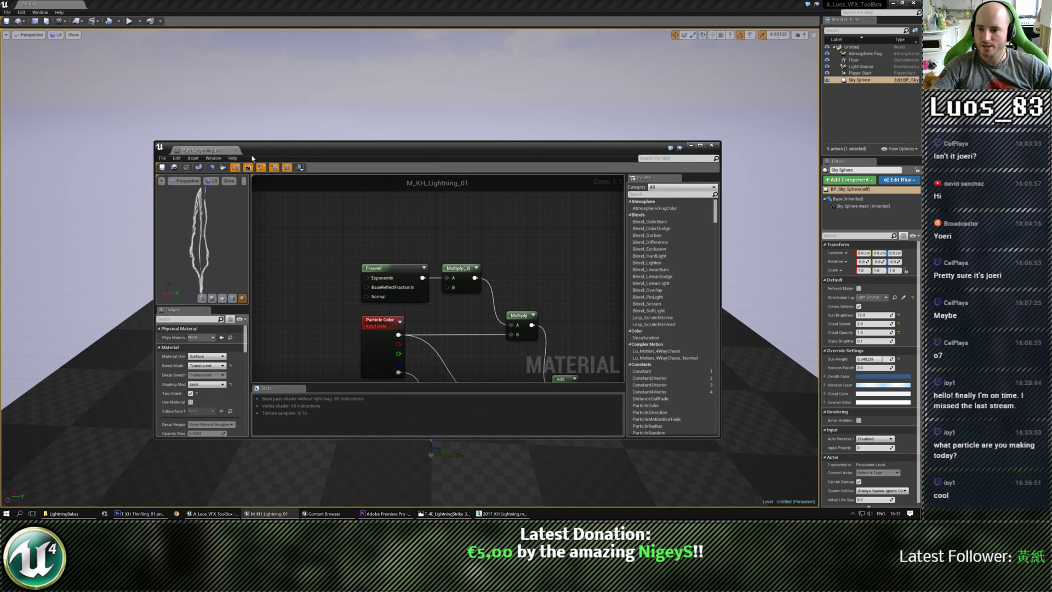
{"action": "left_click", "coordinate": [235, 149]}
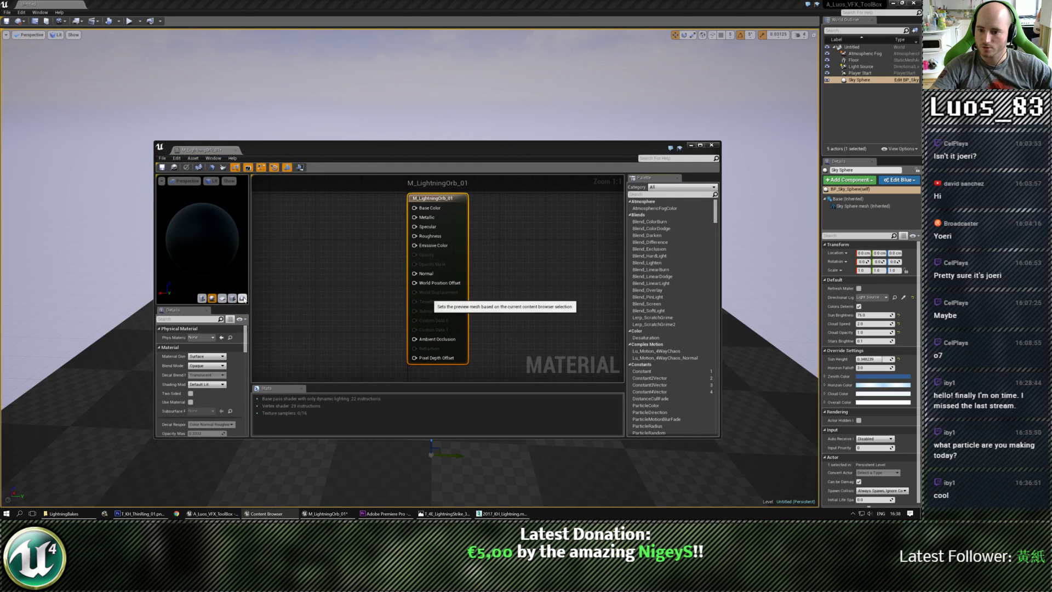
{"action": "double_click", "coordinate": [340, 150]}
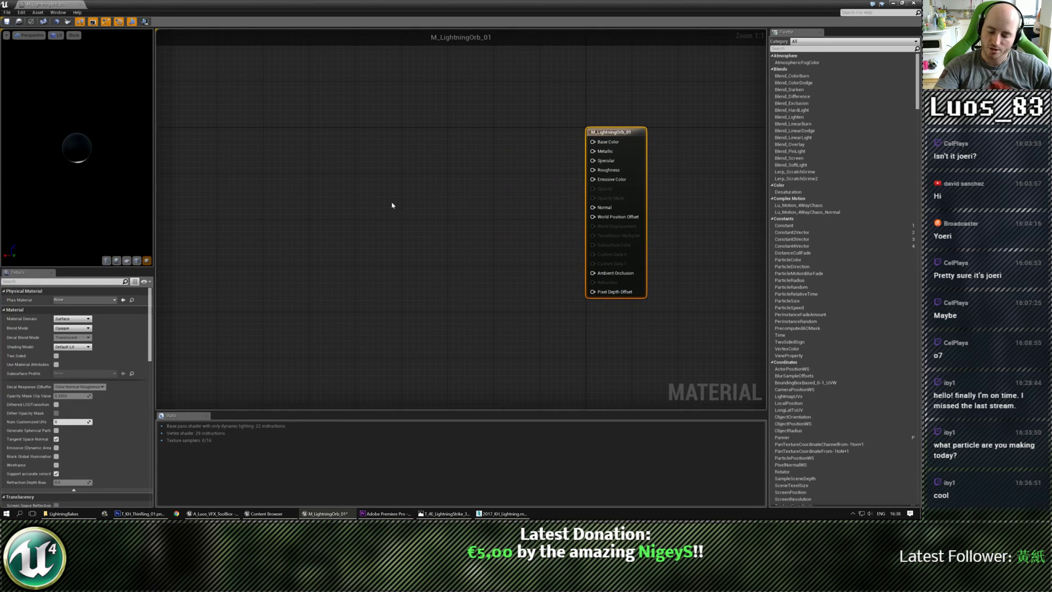
Step: Add a Particle Color node to the M_LightningOrb_01 graph and place it in the empty area before the material's result node
{"action": "right_click", "coordinate": [393, 205]}
{"action": "type", "text": "bati"}
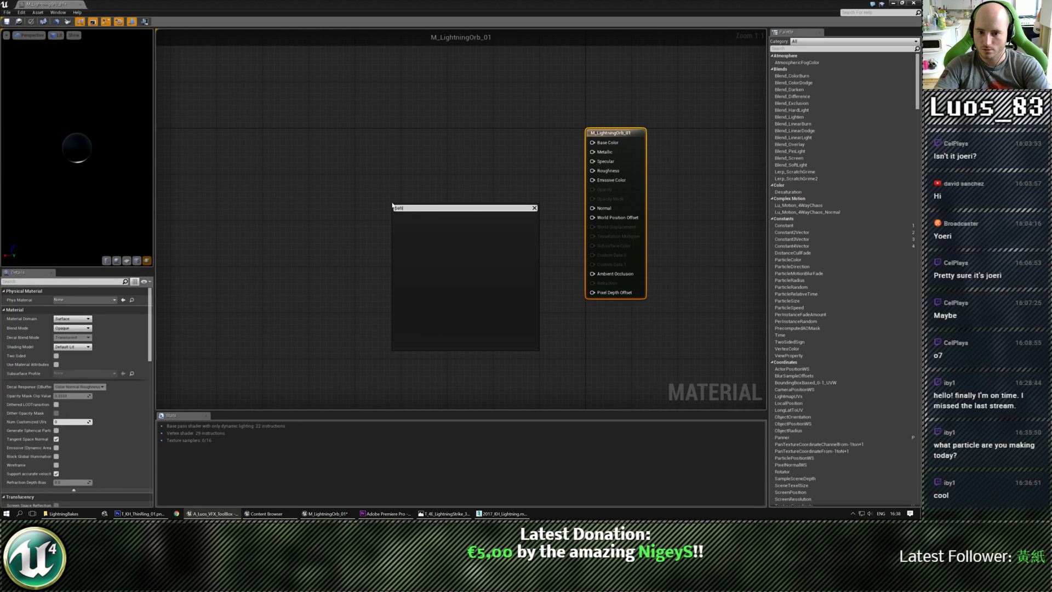
{"action": "key", "text": "BackSpace"}
{"action": "key", "text": "BackSpace"}
{"action": "key", "text": "BackSpace"}
{"action": "key", "text": "BackSpace"}
{"action": "type", "text": "part"}
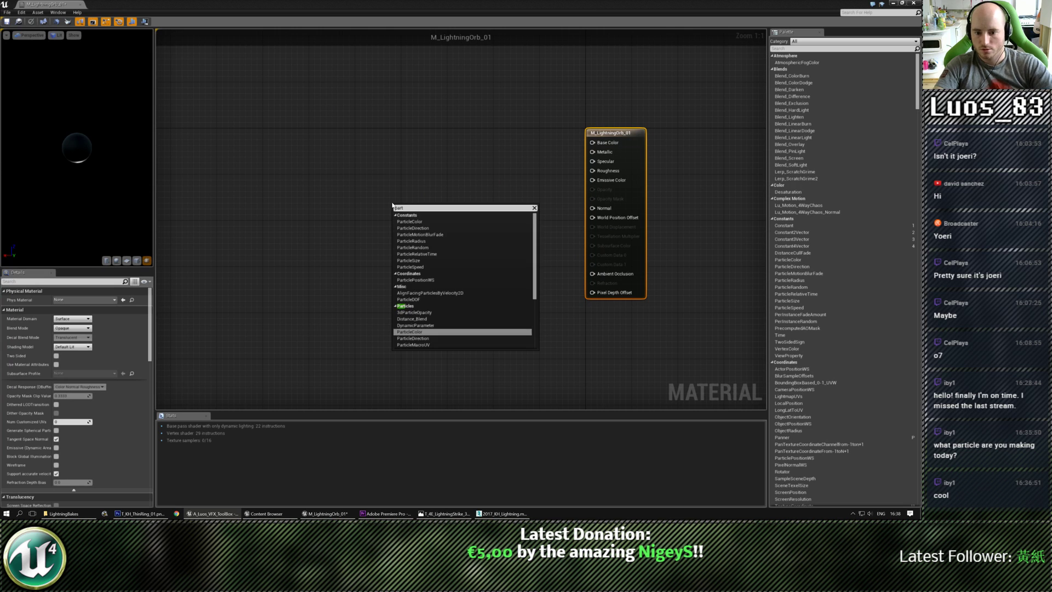
{"action": "key", "text": "Return"}
{"action": "left_click_drag", "start_coordinate": [408, 210], "coordinate": [391, 115]}
Step: Add a Fresnel node below the Particle Color node
{"action": "right_click", "coordinate": [349, 212]}
{"action": "type", "text": "fresnel"}
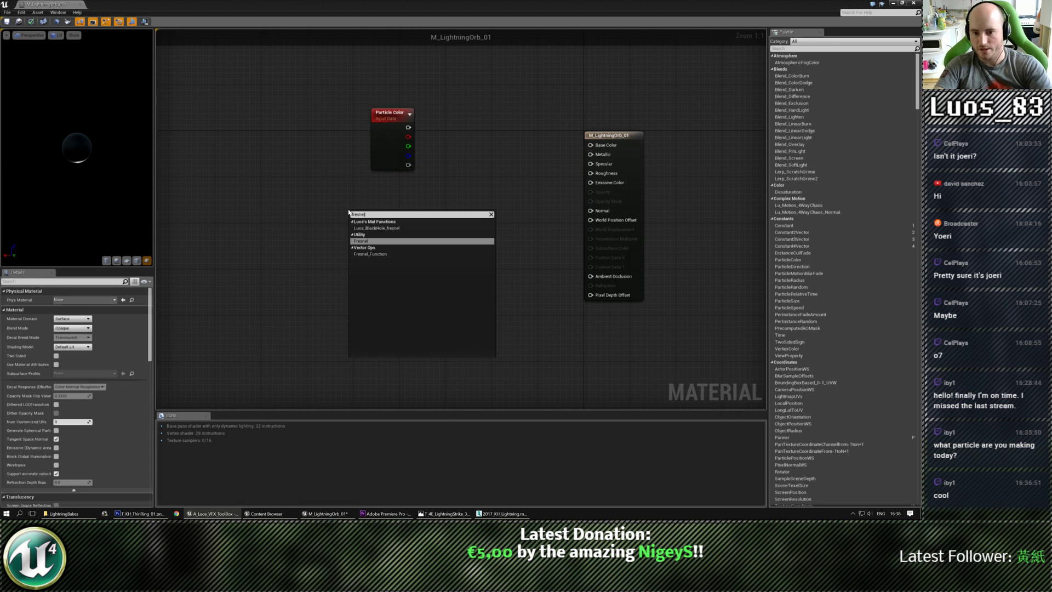
{"action": "key", "text": "Return"}
{"action": "right_click_drag", "start_coordinate": [349, 212], "coordinate": [353, 235]}
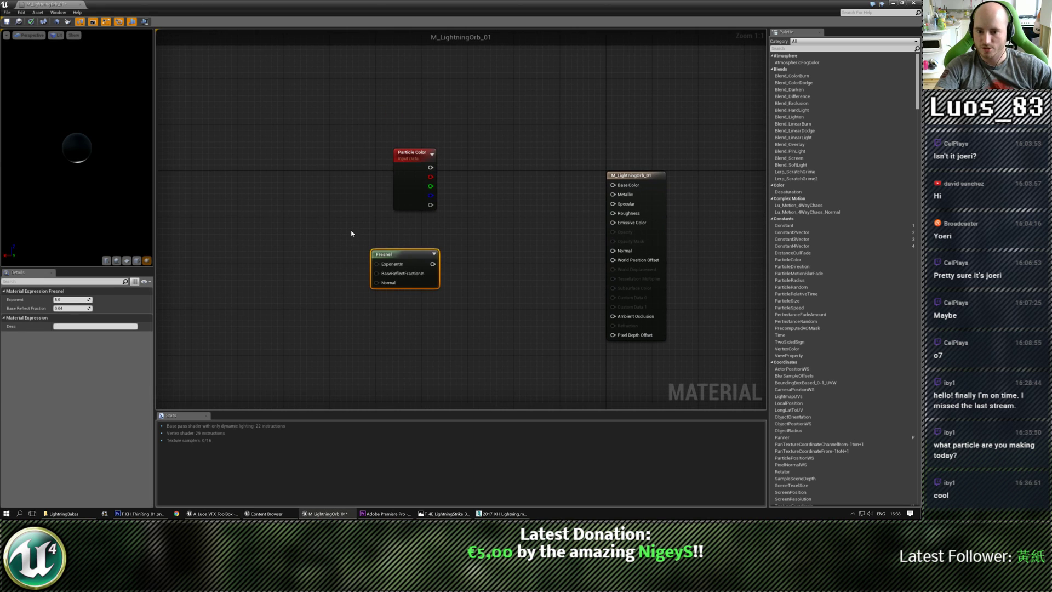
Step: Add a Constant3Vector node, set its color to bright yellow, and place the Fresnel node beneath it
{"action": "right_click", "coordinate": [352, 235]}
{"action": "left_click", "coordinate": [320, 205]}
{"action": "key", "text": "3"}
{"action": "left_click", "coordinate": [320, 205]}
{"action": "left_click", "coordinate": [105, 300]}
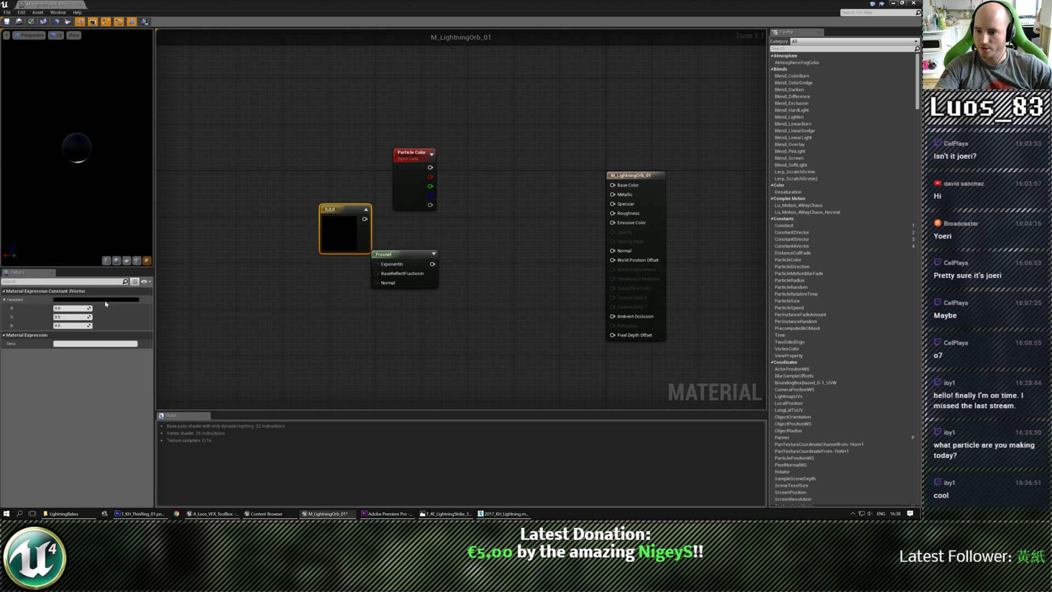
{"action": "left_click_drag", "start_coordinate": [158, 358], "coordinate": [172, 391]}
{"action": "left_click_drag", "start_coordinate": [212, 383], "coordinate": [213, 327]}
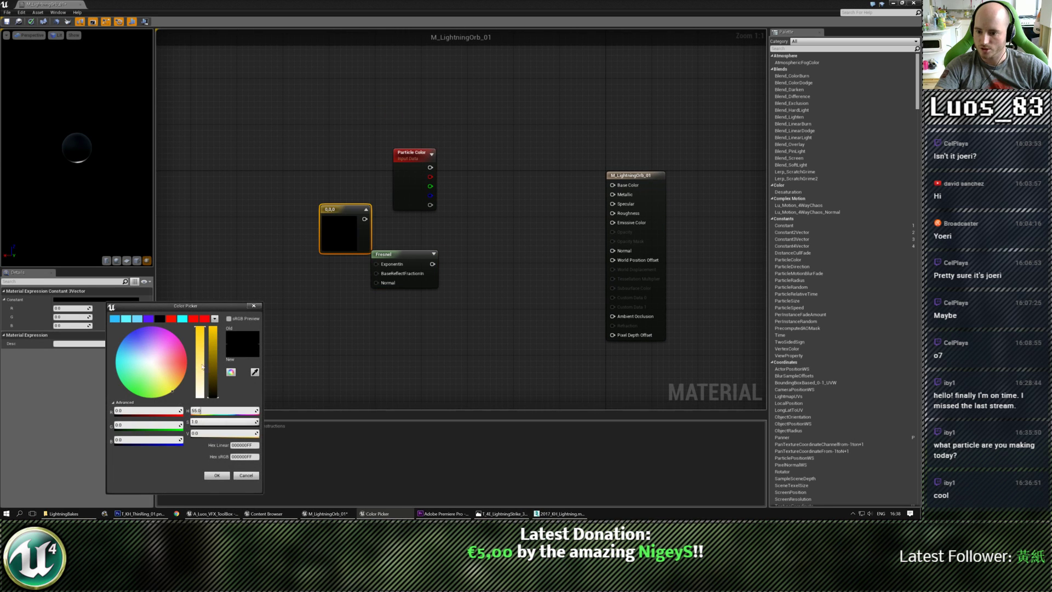
{"action": "left_click", "coordinate": [217, 476]}
{"action": "left_click_drag", "start_coordinate": [390, 255], "coordinate": [349, 274]}
Step: Multiply the yellow constant by the Fresnel and connect the result to Emissive Color
{"action": "left_click", "coordinate": [453, 274]}
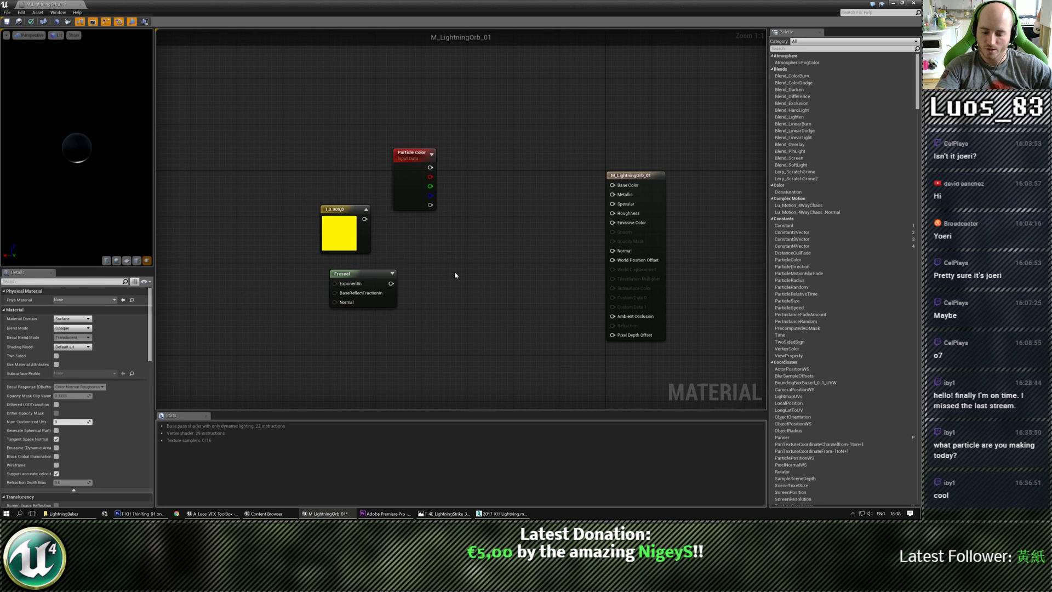
{"action": "key", "text": "m"}
{"action": "left_click", "coordinate": [453, 268]}
{"action": "left_click_drag", "start_coordinate": [364, 219], "coordinate": [608, 223]}
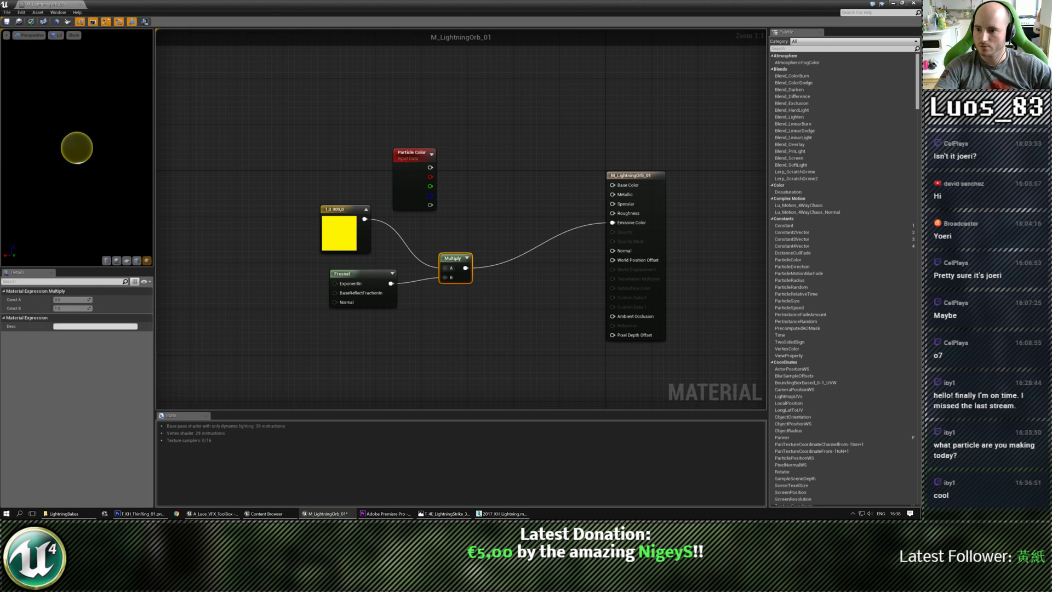
Step: Set the material's Blend Mode to Translucent and connect the Fresnel output to Opacity
{"action": "left_click", "coordinate": [265, 202]}
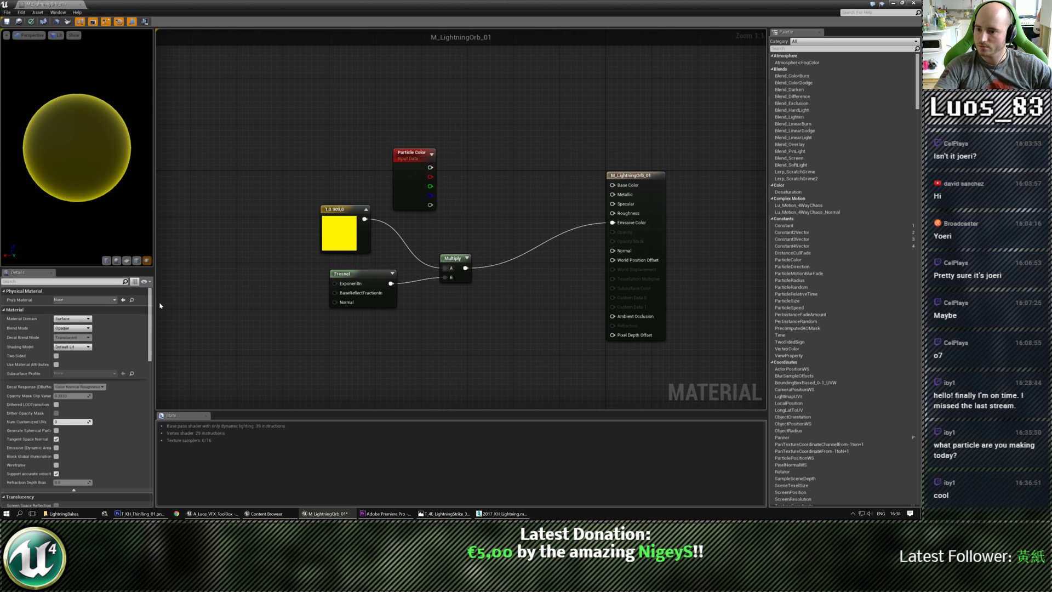
{"action": "left_click", "coordinate": [71, 328]}
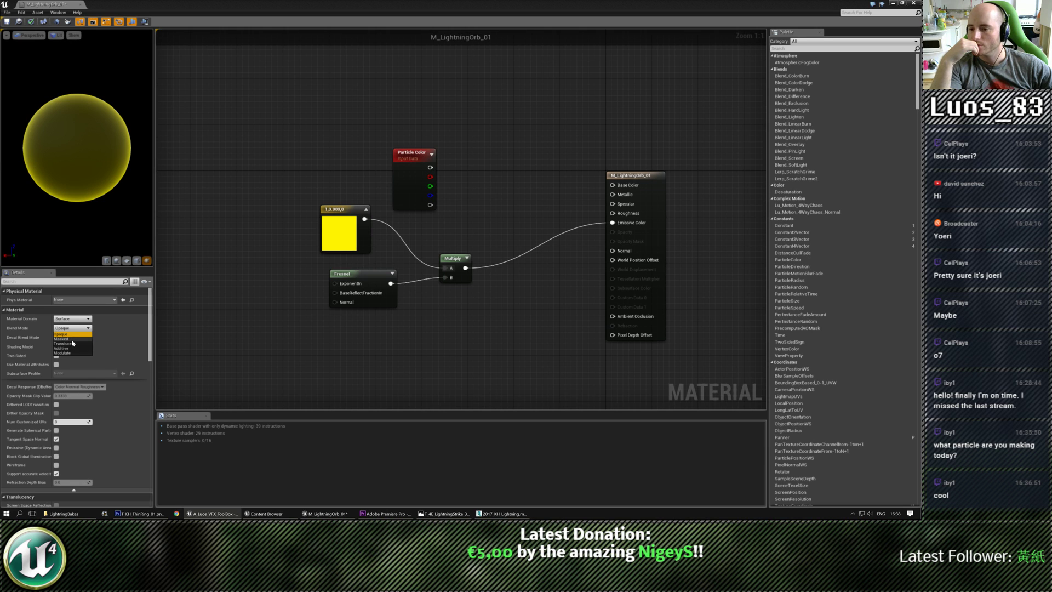
{"action": "left_click", "coordinate": [75, 344]}
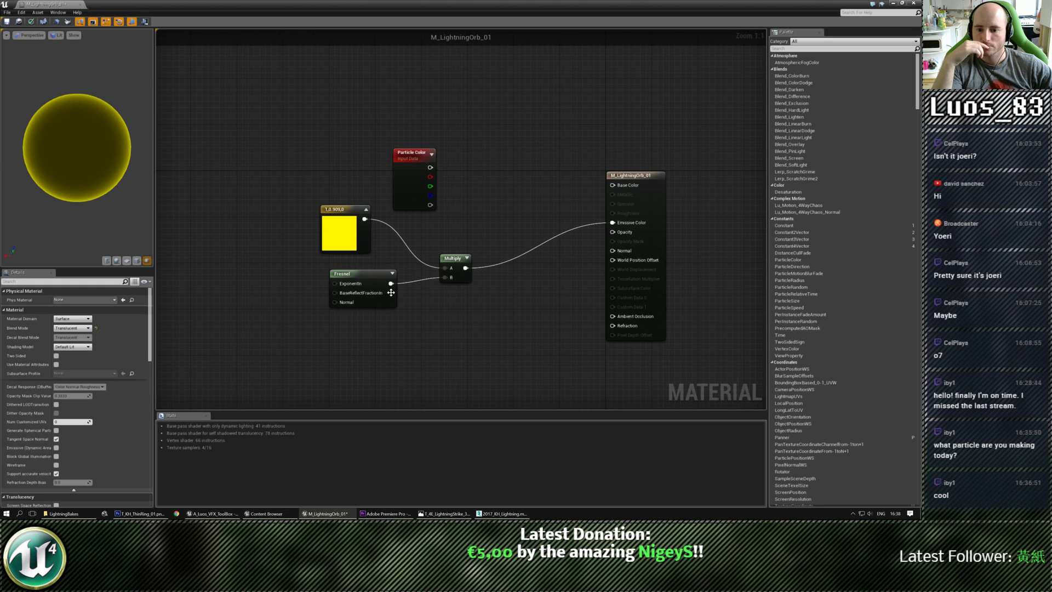
{"action": "left_click_drag", "start_coordinate": [465, 268], "coordinate": [612, 232]}
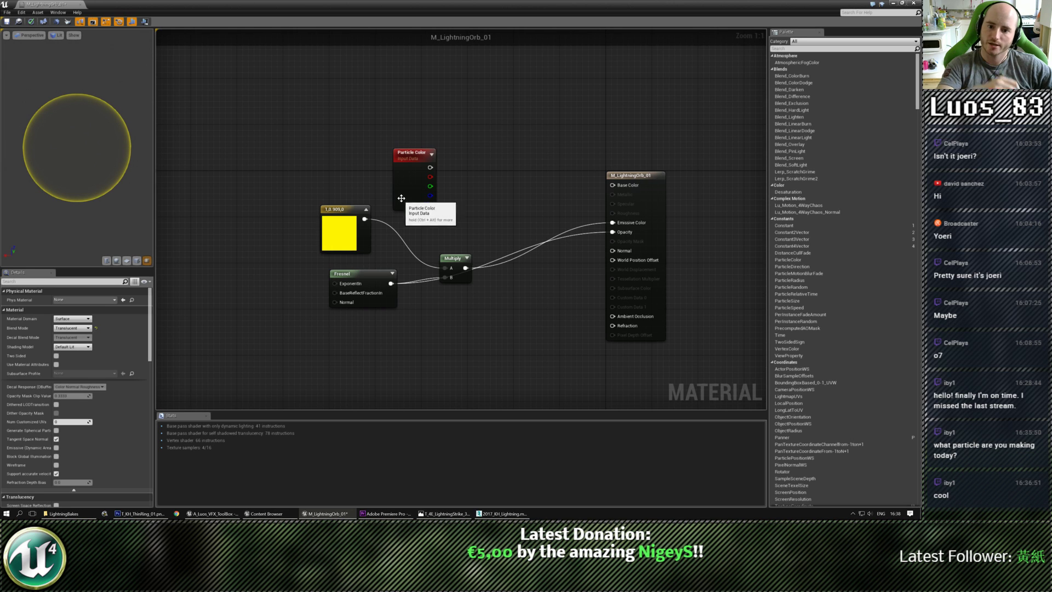
Step: Tidy the graph by lining up the Particle Color and yellow constant nodes above the Fresnel node
{"action": "left_click_drag", "start_coordinate": [416, 164], "coordinate": [369, 153]}
{"action": "left_click_drag", "start_coordinate": [349, 218], "coordinate": [352, 225]}
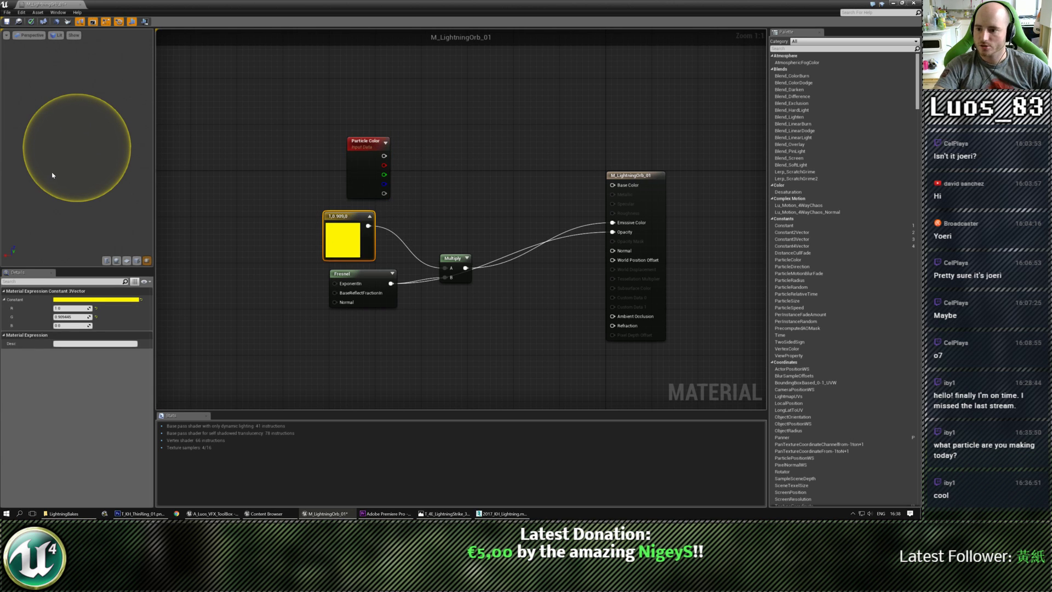
{"action": "right_click_drag", "start_coordinate": [261, 255], "coordinate": [265, 213]}
{"action": "left_click", "coordinate": [265, 213]}
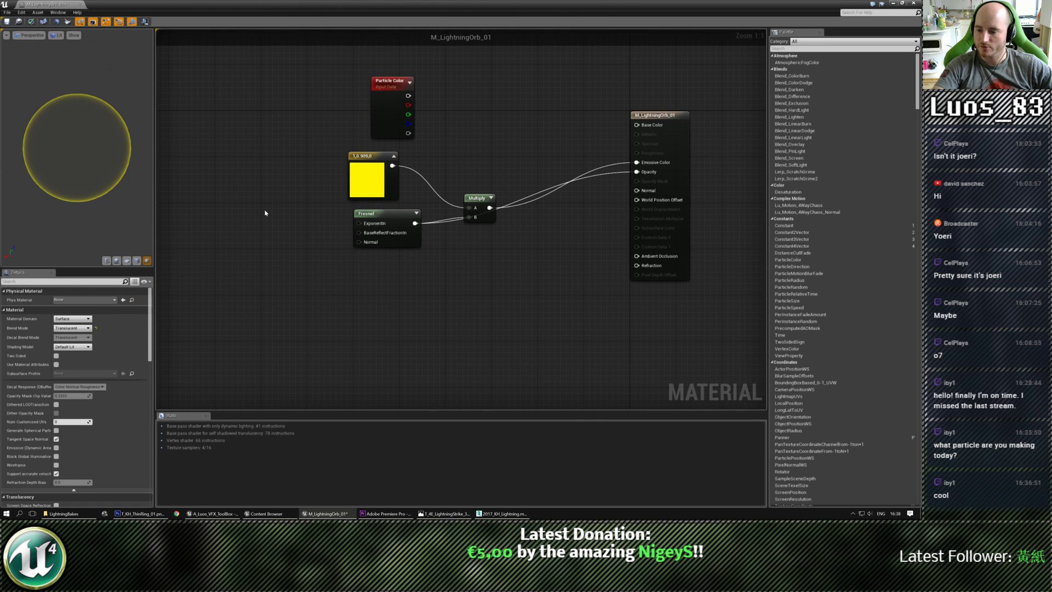
{"action": "right_click_drag", "start_coordinate": [361, 311], "coordinate": [330, 282]}
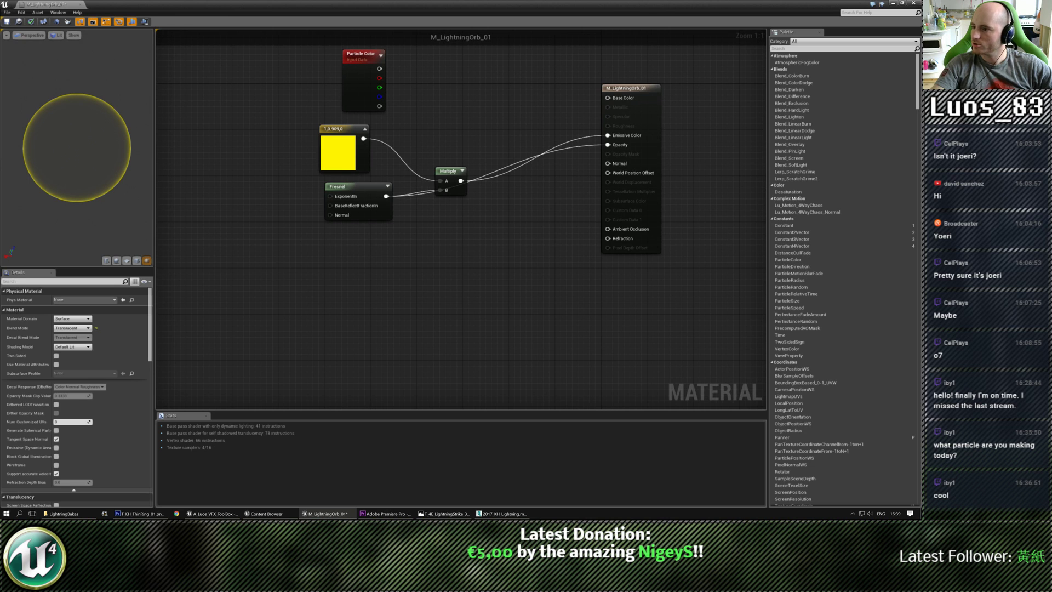
Step: Switch to Premiere Pro and examine the glowing orbs above the lightning strikes in the reference footage
{"action": "left_click", "coordinate": [264, 513]}
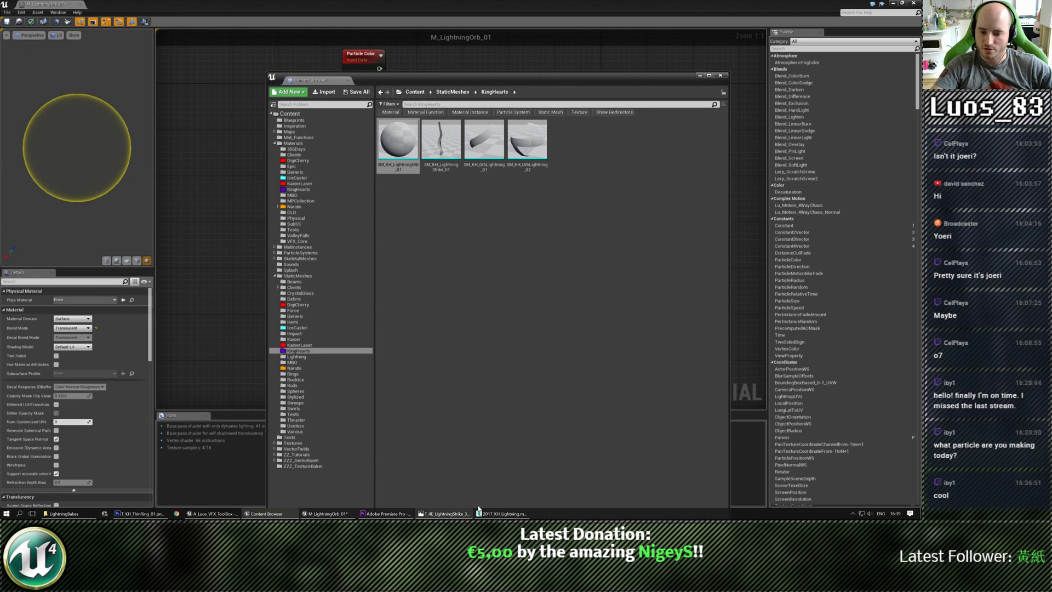
{"action": "left_click", "coordinate": [385, 513]}
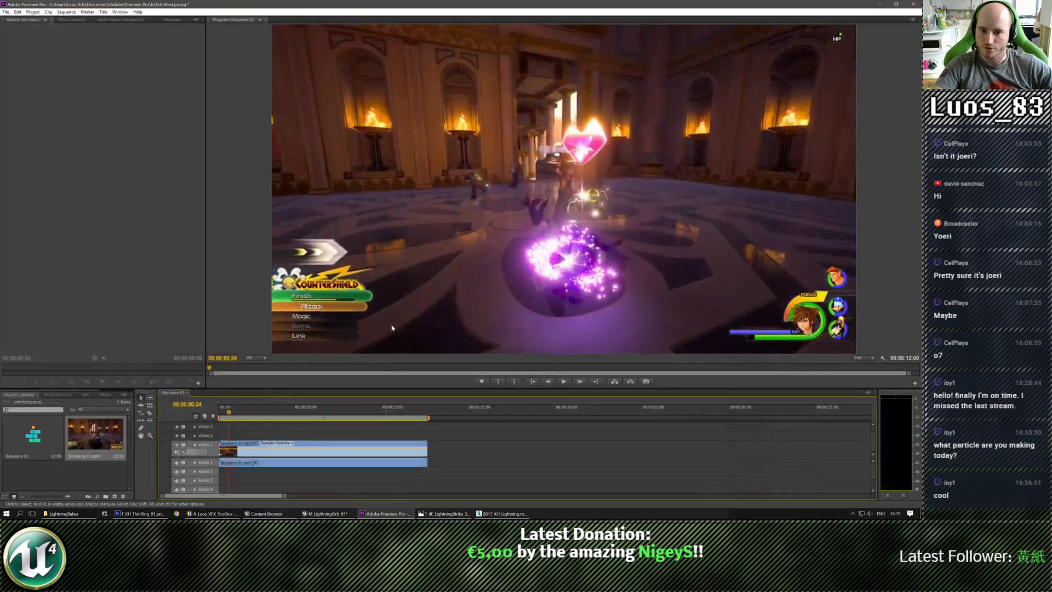
{"action": "left_click", "coordinate": [236, 410]}
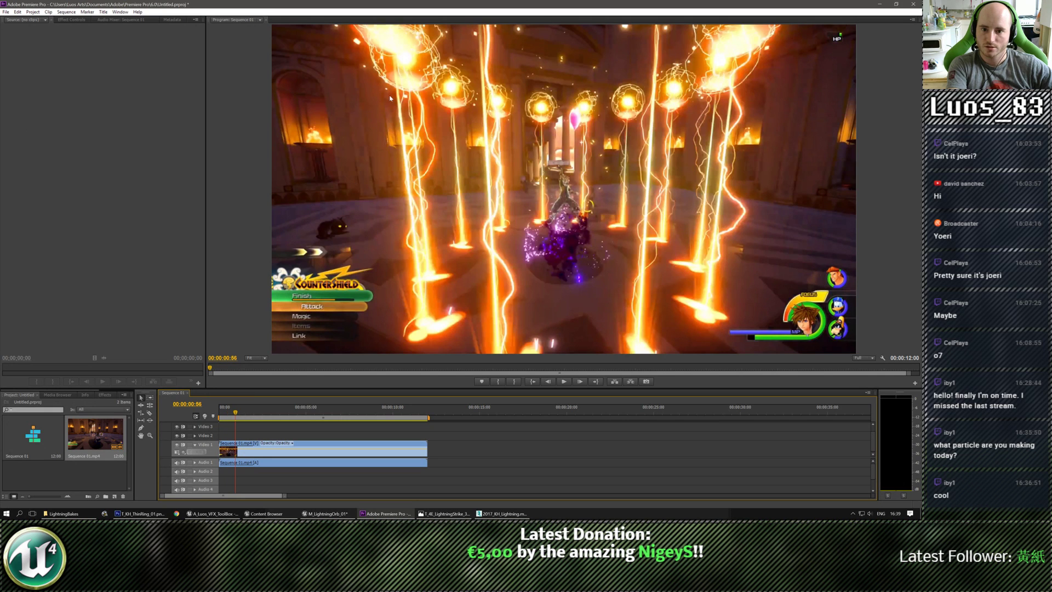
{"action": "left_click", "coordinate": [880, 3]}
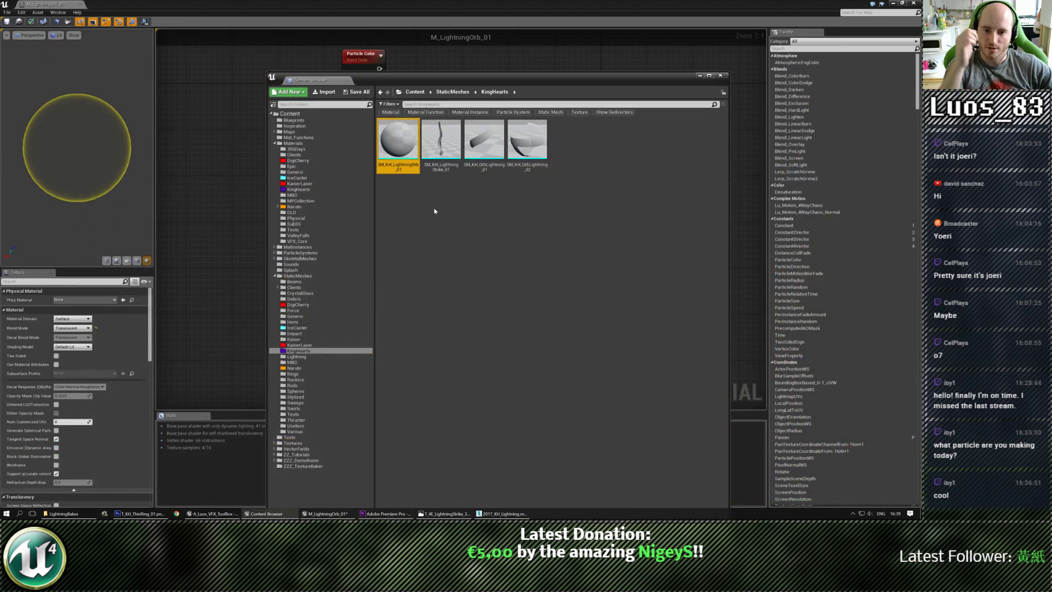
Step: Browse the texture folders, including MergedSprites, MBO, KingHearts, Gradients, Generic and Baked, for a texture suited to the orb
{"action": "left_click", "coordinate": [435, 211]}
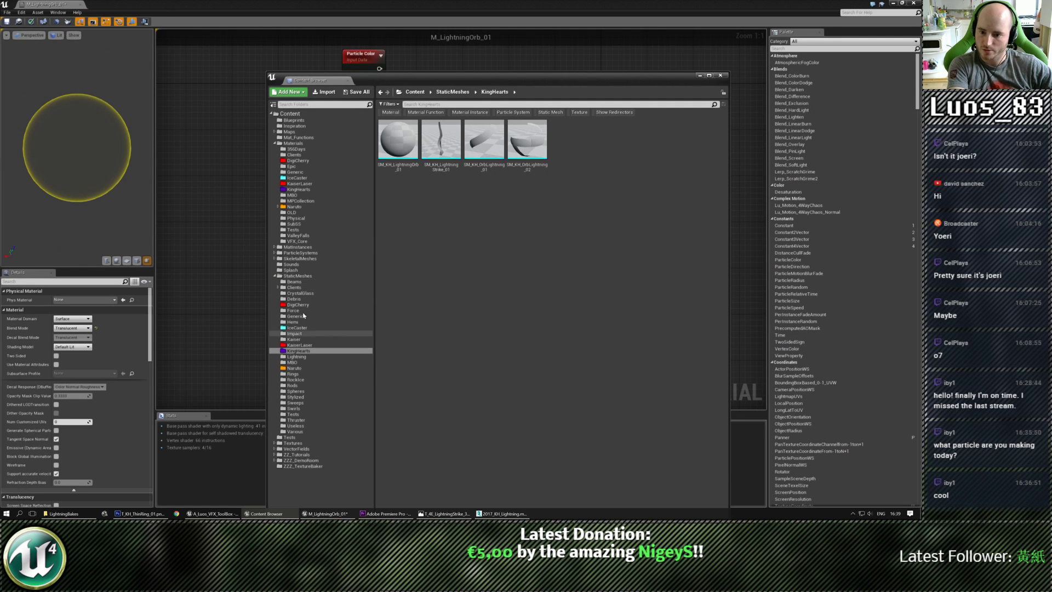
{"action": "left_click", "coordinate": [275, 442]}
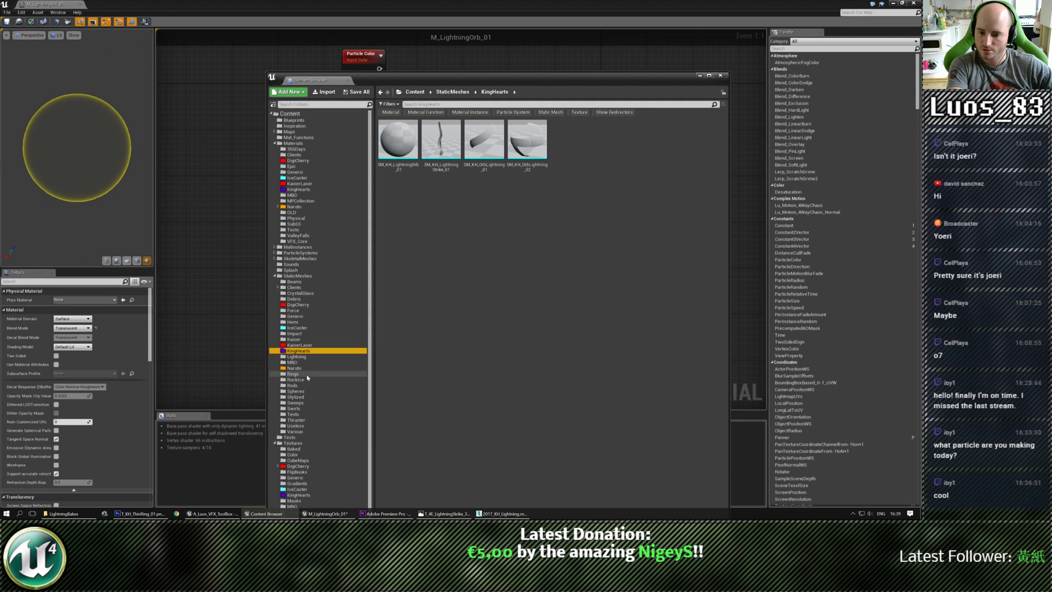
{"action": "scroll", "coordinate": [307, 378], "scroll_direction": "down", "scroll_amount": 2}
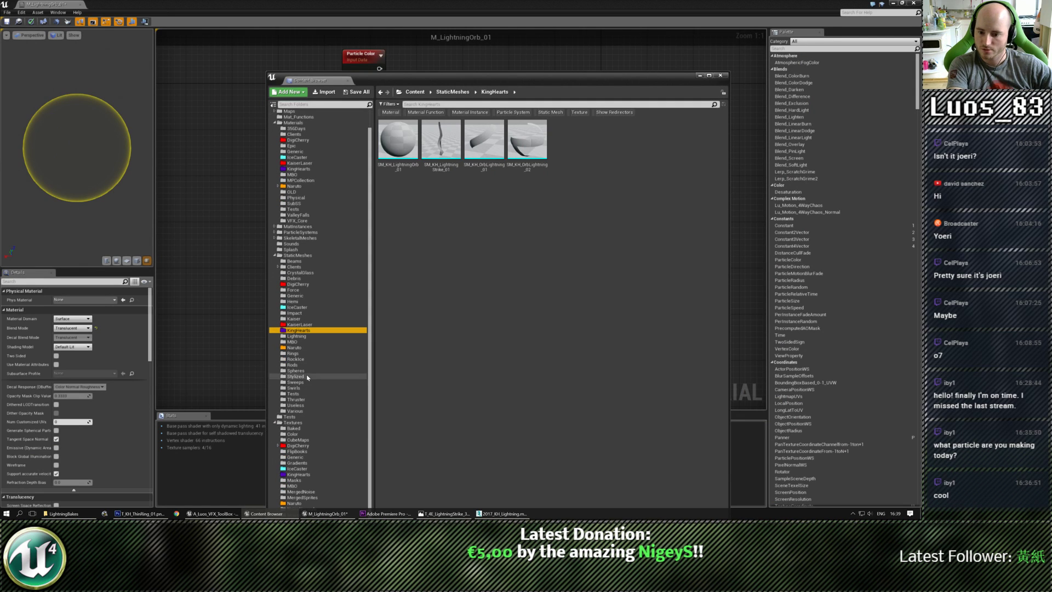
{"action": "left_click", "coordinate": [300, 497]}
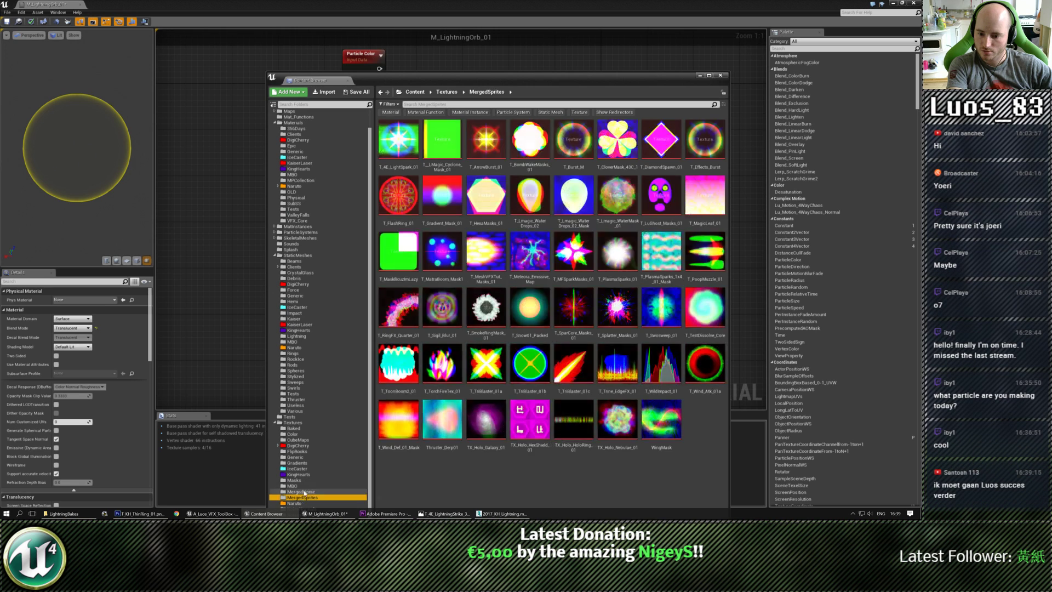
{"action": "left_click", "coordinate": [296, 491]}
{"action": "left_click", "coordinate": [296, 486]}
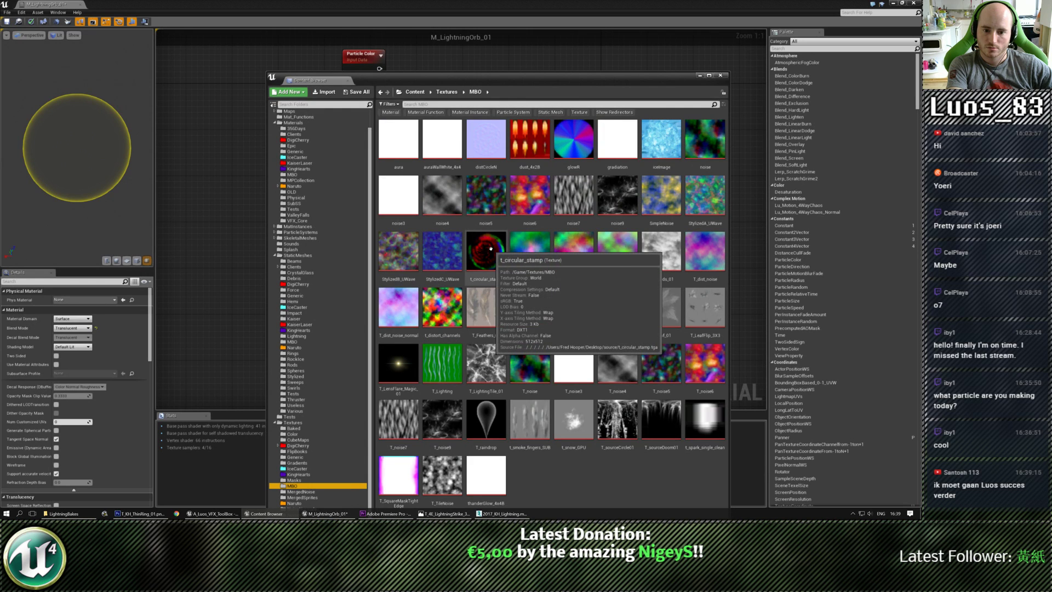
{"action": "left_click", "coordinate": [296, 479]}
{"action": "left_click", "coordinate": [299, 468]}
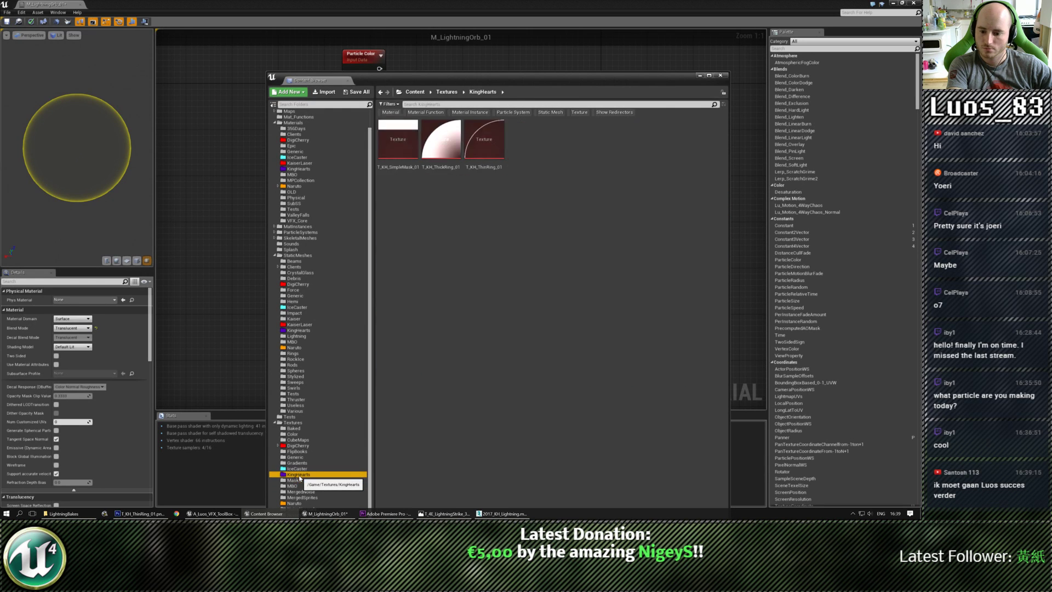
{"action": "left_click", "coordinate": [297, 463]}
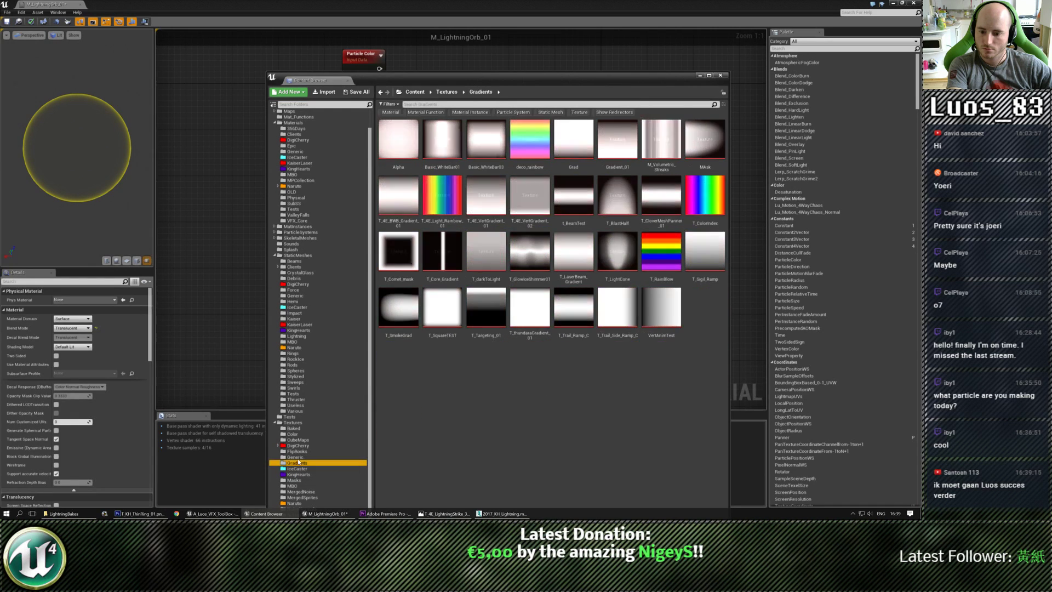
{"action": "left_click", "coordinate": [297, 457]}
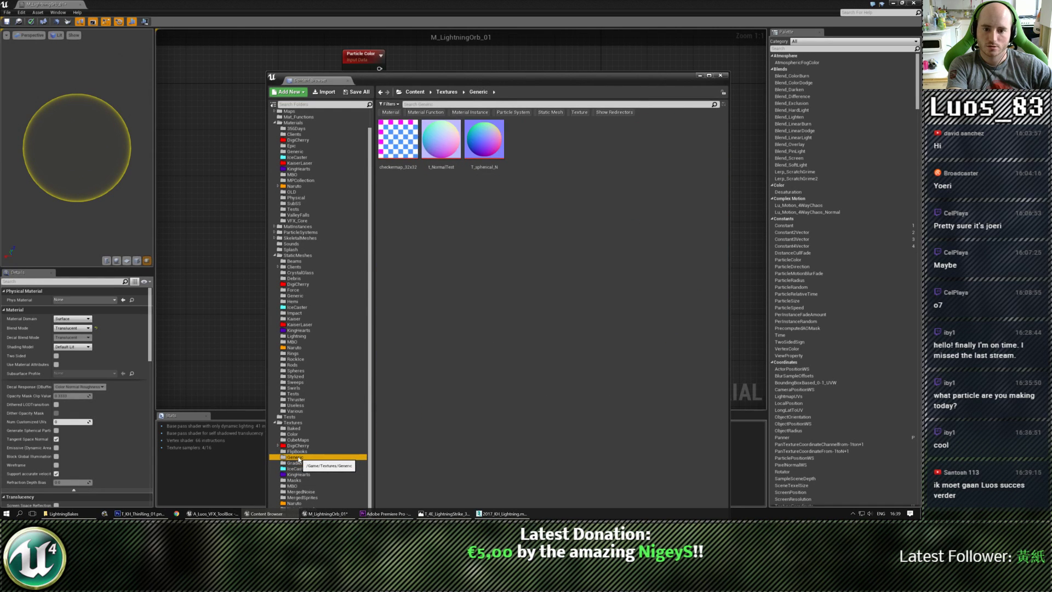
{"action": "left_click", "coordinate": [298, 451]}
{"action": "key", "text": "Up"}
{"action": "key", "text": "Up"}
{"action": "key", "text": "Up"}
{"action": "key", "text": "Up"}
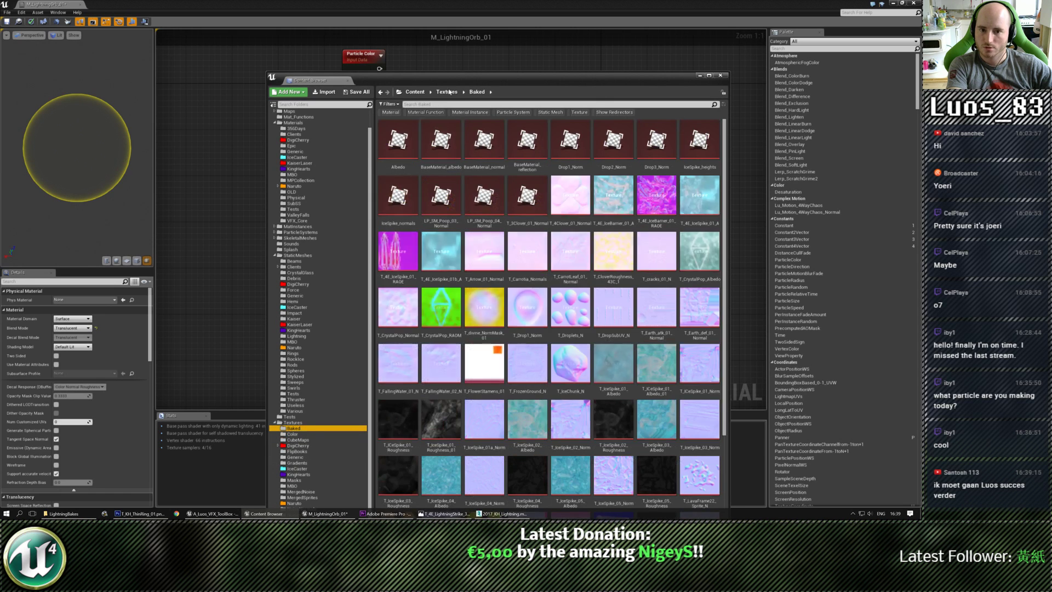
Step: Find t_starFlare_packed in the Useless texture folder and add it to the material graph as a texture sample
{"action": "left_click", "coordinate": [289, 494]}
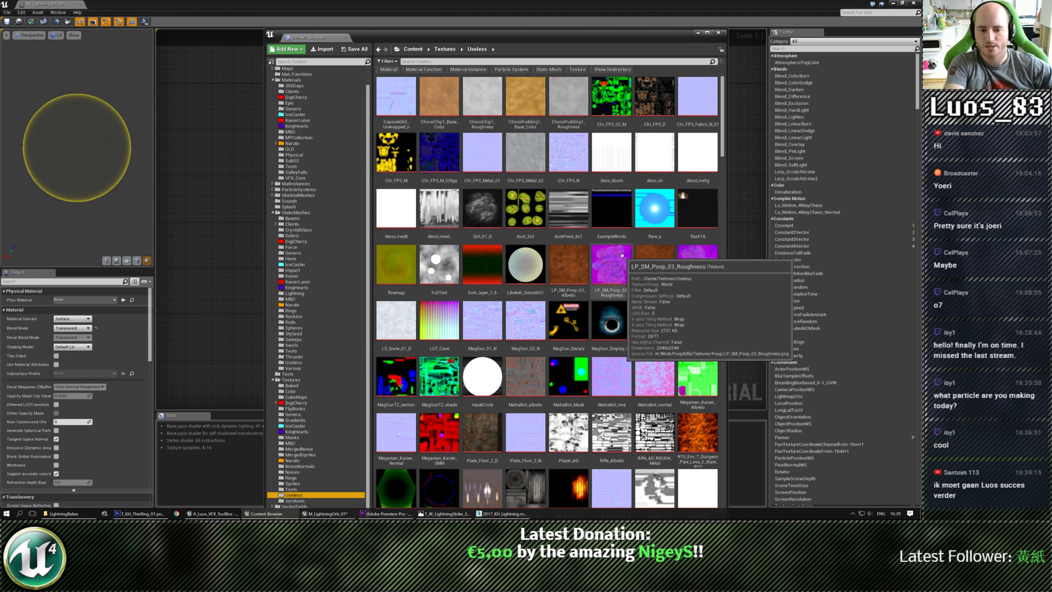
{"action": "scroll", "coordinate": [725, 134], "scroll_direction": "down", "scroll_amount": 1}
{"action": "scroll", "coordinate": [726, 134], "scroll_direction": "down", "scroll_amount": 5}
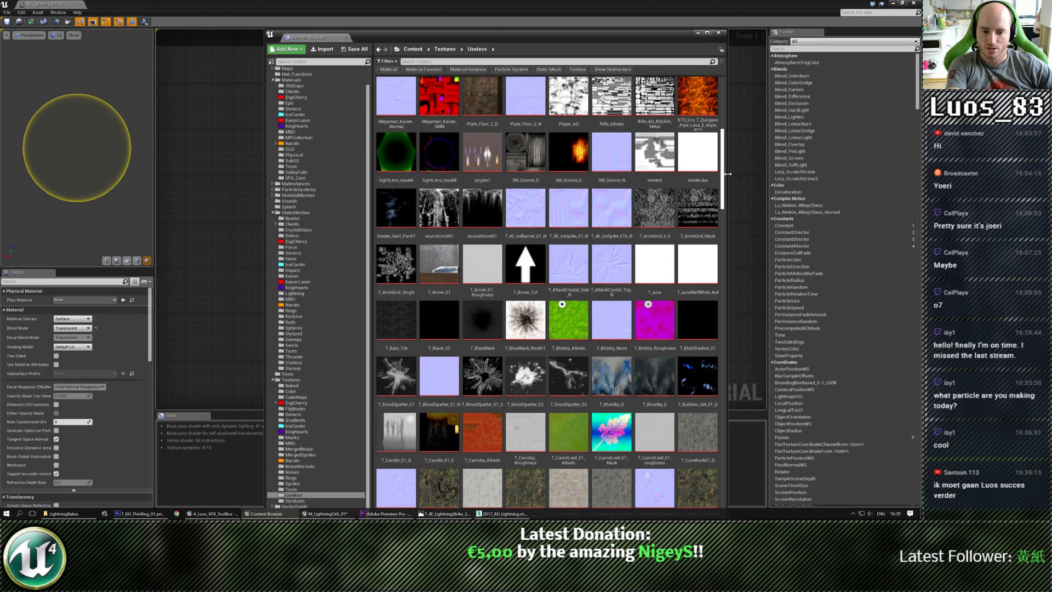
{"action": "scroll", "coordinate": [727, 173], "scroll_direction": "down", "scroll_amount": 1}
{"action": "scroll", "coordinate": [728, 182], "scroll_direction": "down", "scroll_amount": 7}
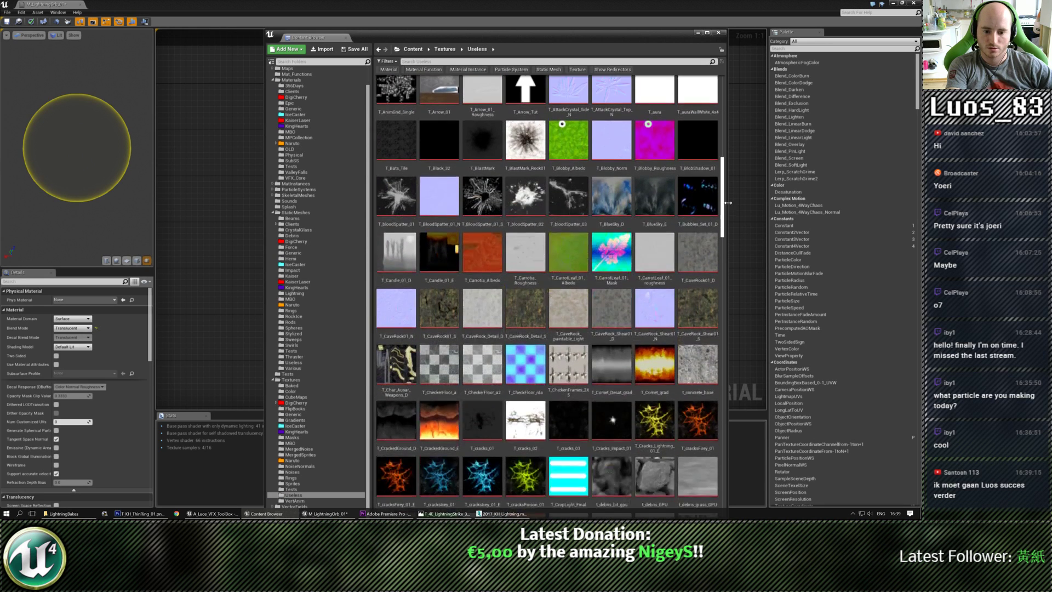
{"action": "scroll", "coordinate": [730, 241], "scroll_direction": "down", "scroll_amount": 5}
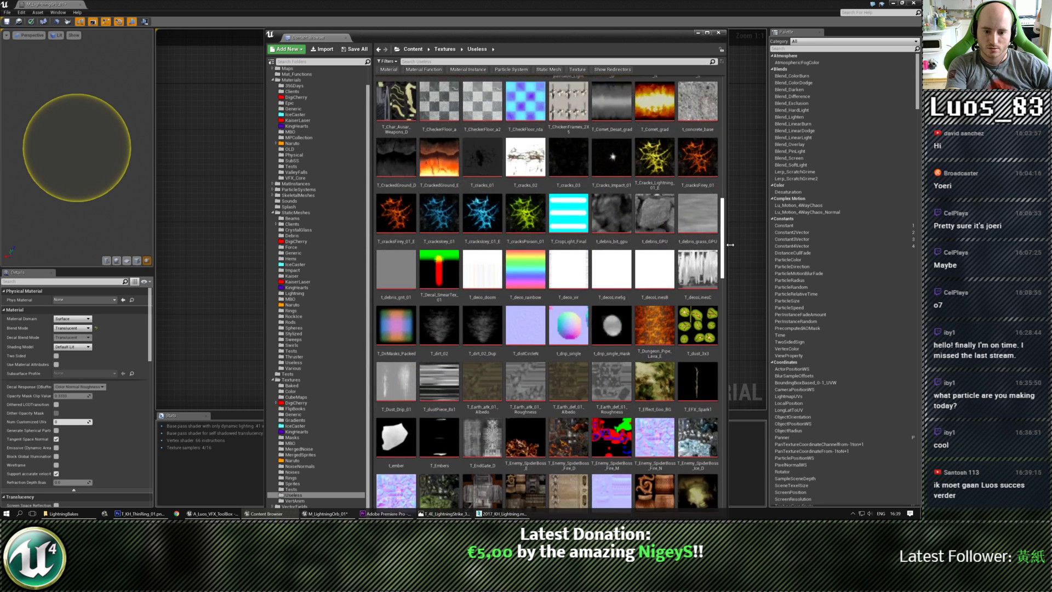
{"action": "scroll", "coordinate": [730, 288], "scroll_direction": "down", "scroll_amount": 7}
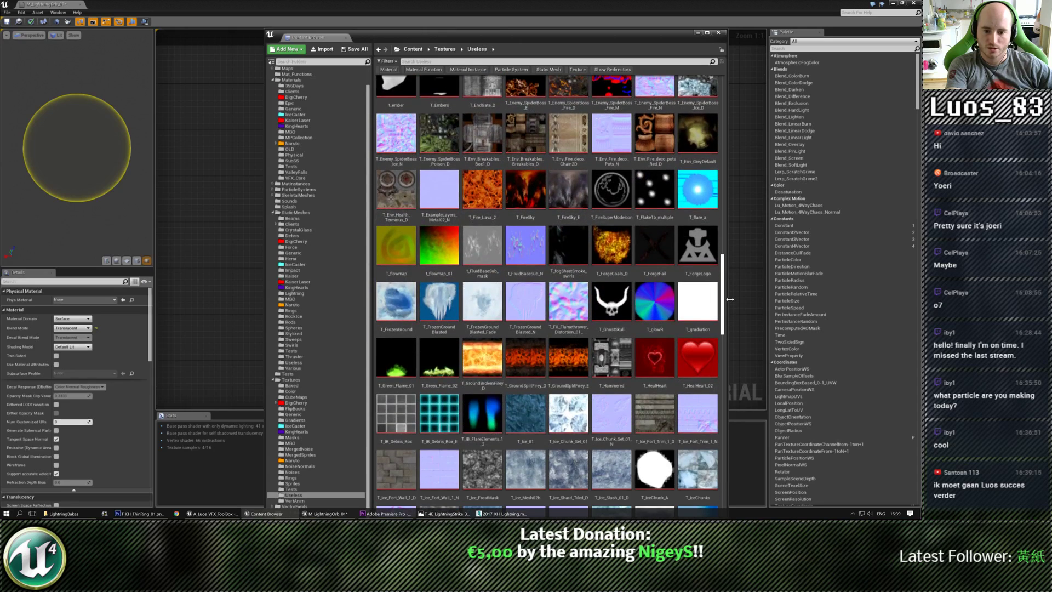
{"action": "scroll", "coordinate": [727, 351], "scroll_direction": "down", "scroll_amount": 2}
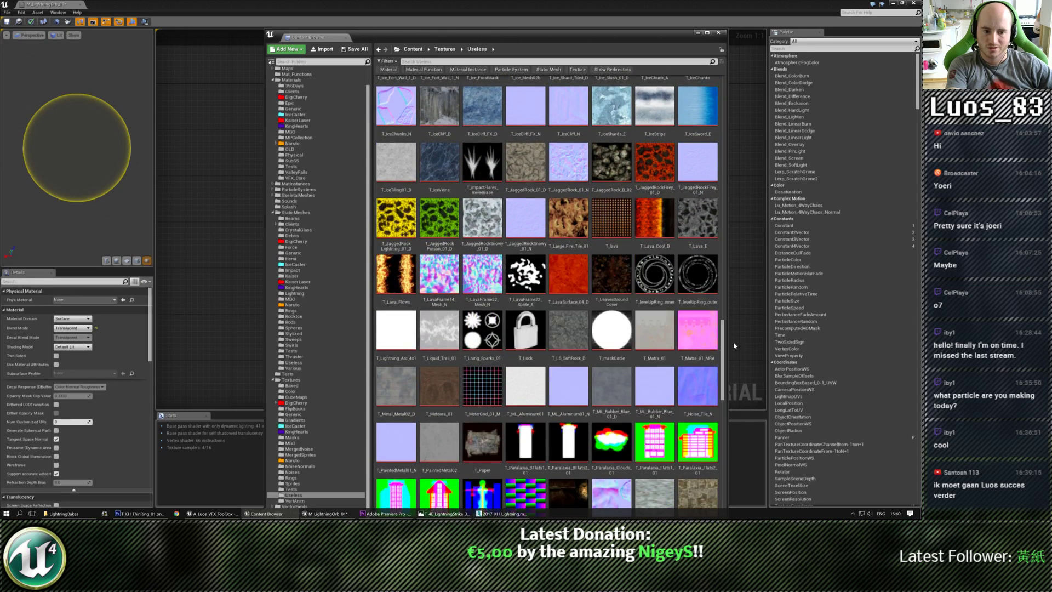
{"action": "scroll", "coordinate": [722, 346], "scroll_direction": "down", "scroll_amount": 5}
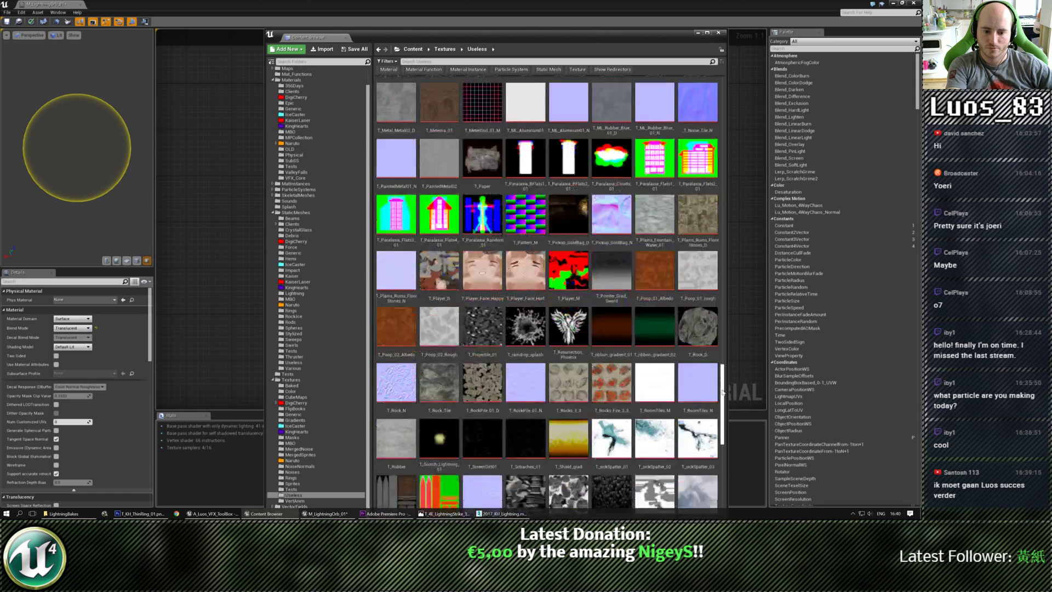
{"action": "scroll", "coordinate": [722, 415], "scroll_direction": "down", "scroll_amount": 4}
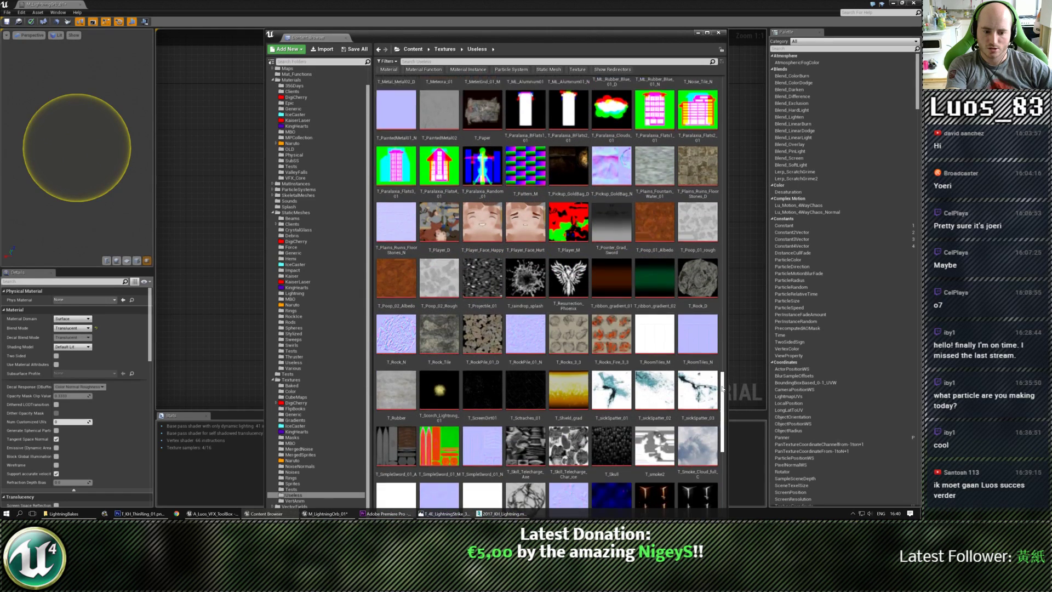
{"action": "scroll", "coordinate": [722, 414], "scroll_direction": "down", "scroll_amount": 1}
{"action": "scroll", "coordinate": [722, 422], "scroll_direction": "down", "scroll_amount": 1}
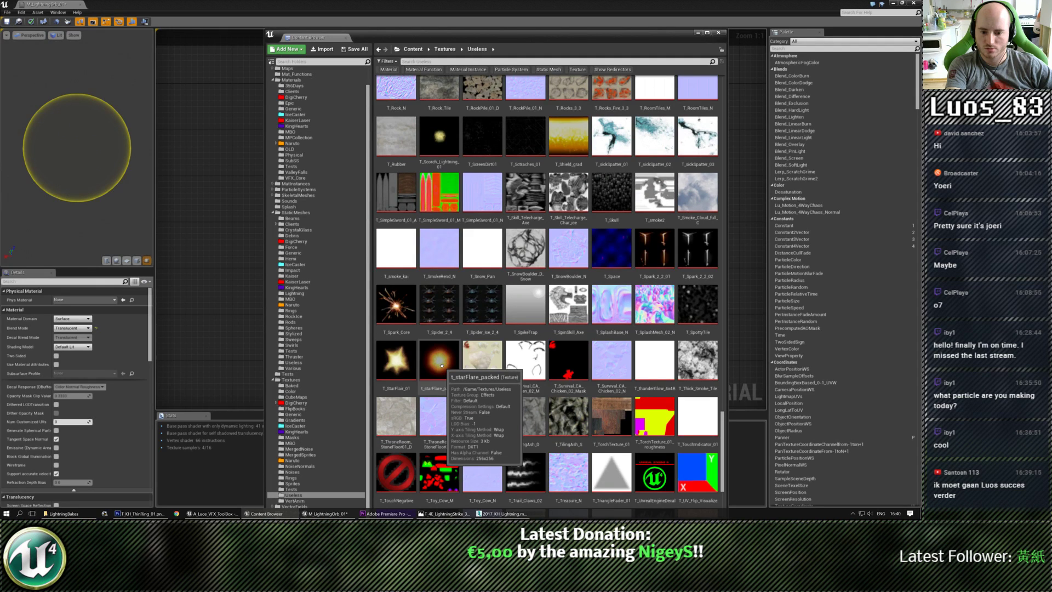
{"action": "mouse_move", "coordinate": [723, 427]}
{"action": "left_mouse_down"}
{"action": "mouse_move", "coordinate": [723, 455]}
{"action": "mouse_move", "coordinate": [723, 432]}
{"action": "left_mouse_up"}
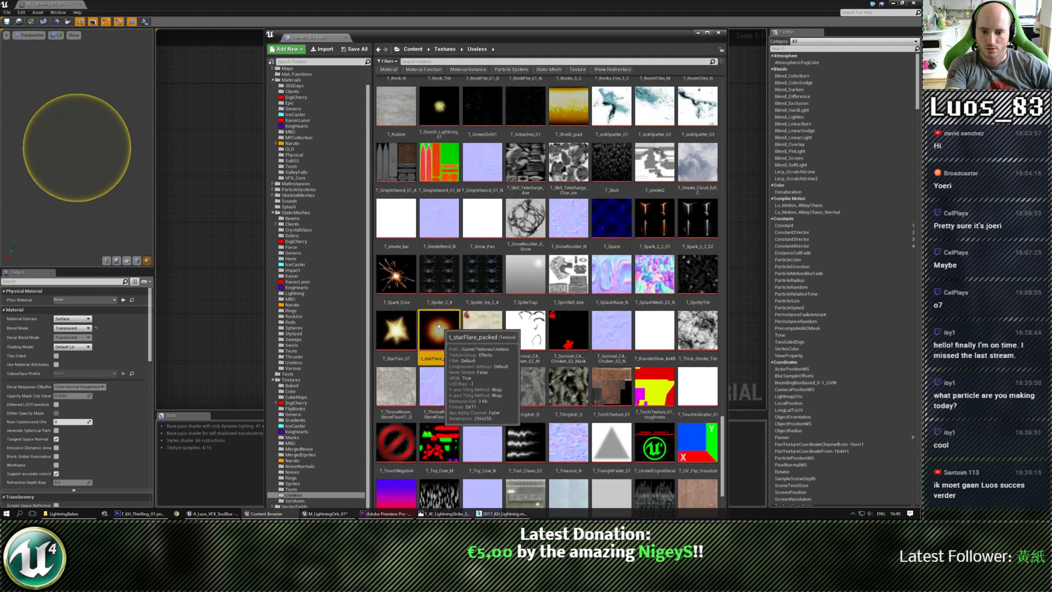
{"action": "left_click_drag", "start_coordinate": [439, 329], "coordinate": [225, 269]}
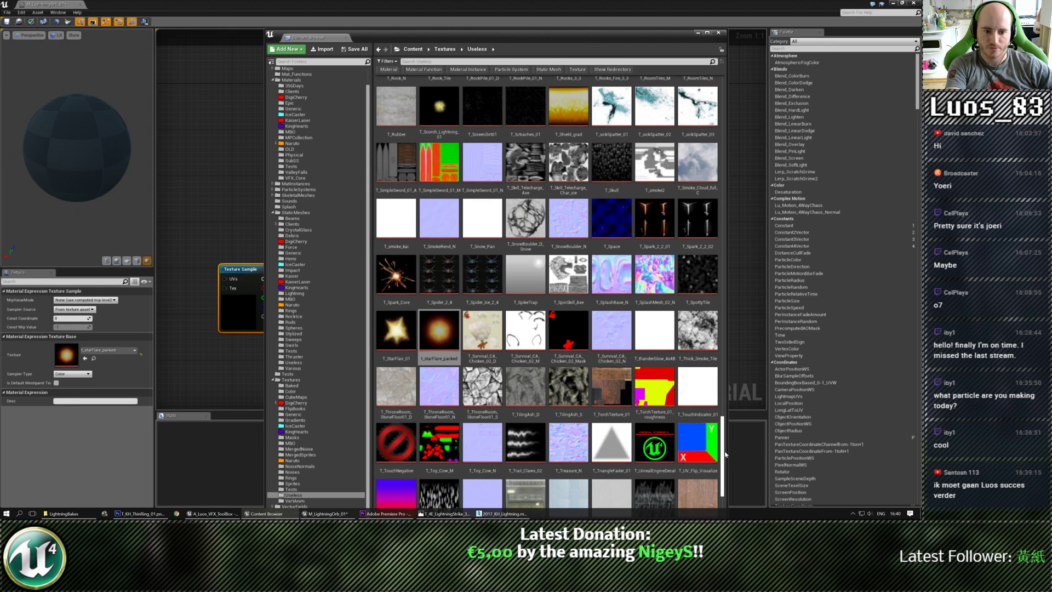
Step: Open the Sprites texture folder and delete the star flare texture sample from the material graph
{"action": "left_click_drag", "start_coordinate": [723, 456], "coordinate": [723, 412]}
{"action": "left_click", "coordinate": [298, 488]}
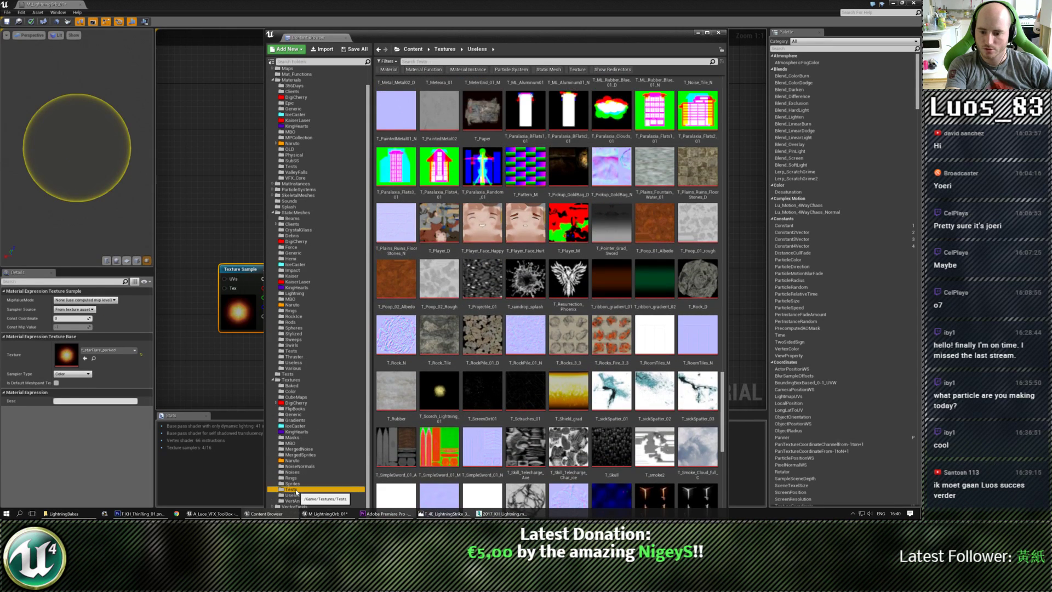
{"action": "left_click", "coordinate": [293, 483]}
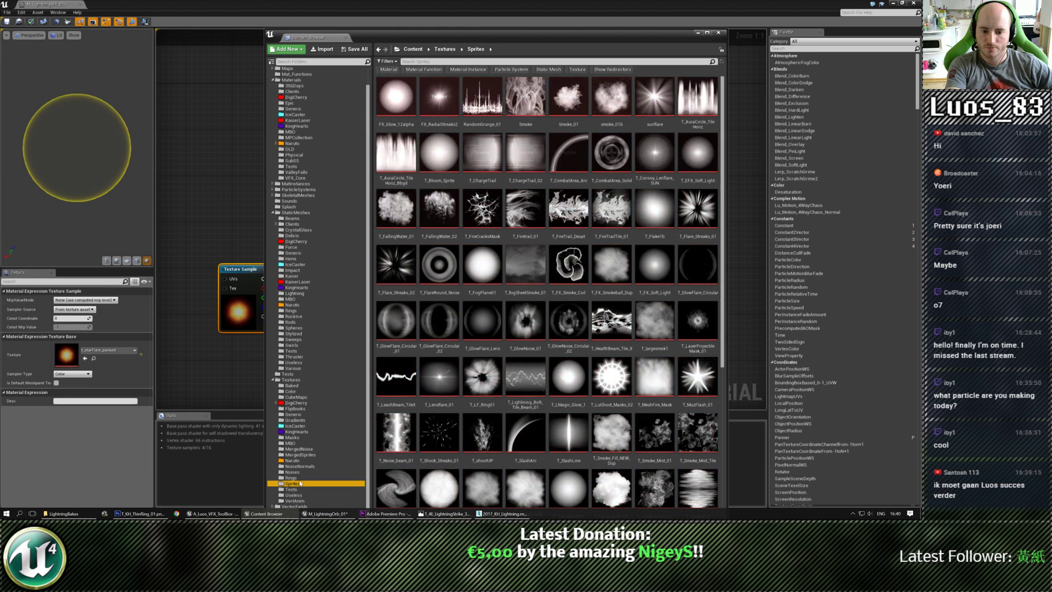
{"action": "scroll", "coordinate": [501, 454], "scroll_direction": "down", "scroll_amount": 1}
{"action": "scroll", "coordinate": [502, 454], "scroll_direction": "up", "scroll_amount": 2}
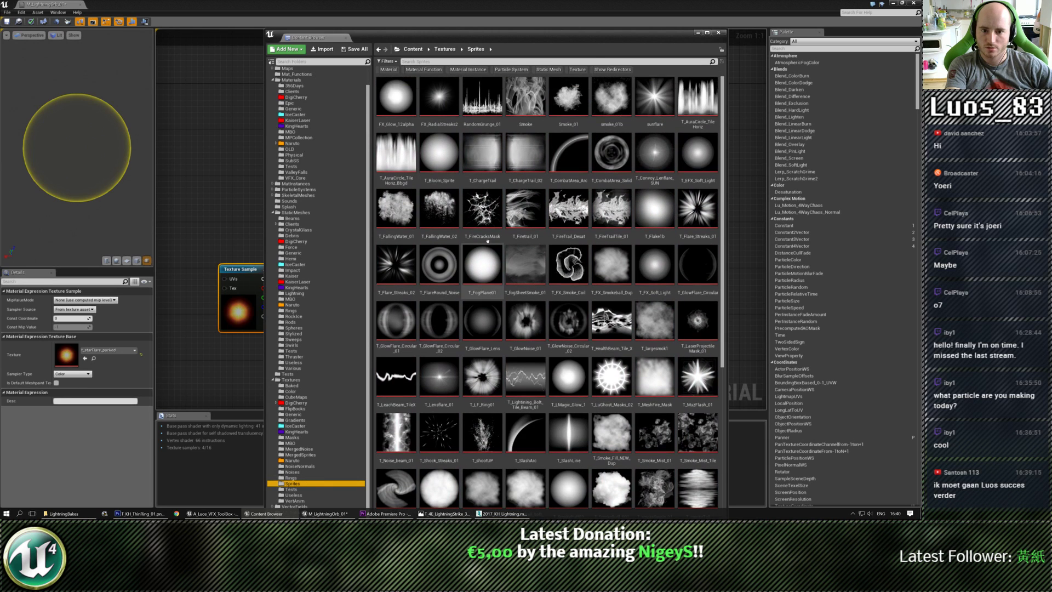
{"action": "left_click", "coordinate": [214, 241]}
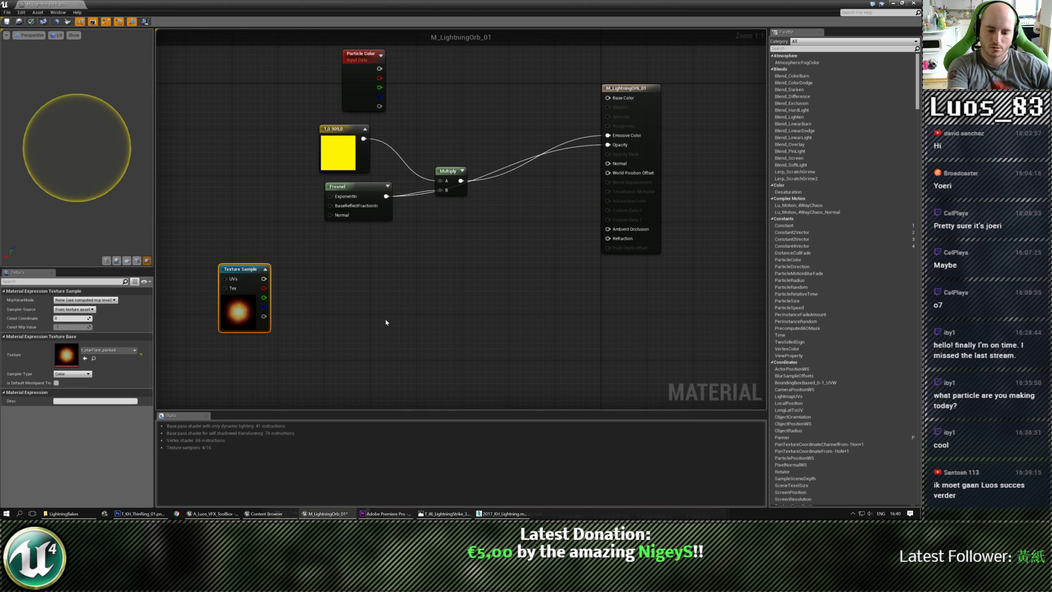
{"action": "key", "text": "Delete"}
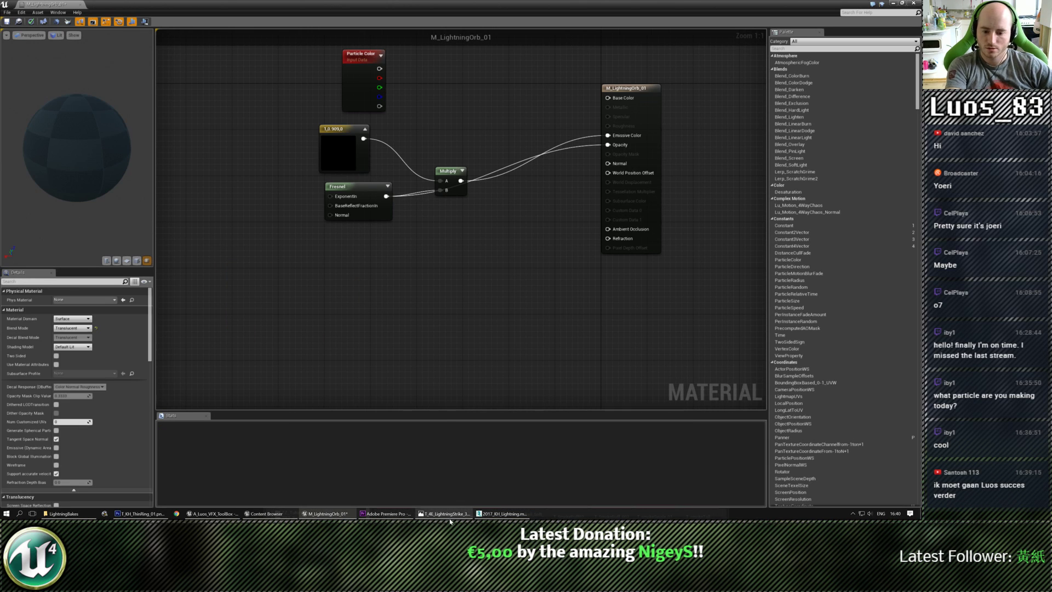
Step: Add texture samples of T_Flare_Streaks_02 and T_LF_Ring01 from the Sprites folder below the Fresnel node
{"action": "left_click", "coordinate": [265, 514]}
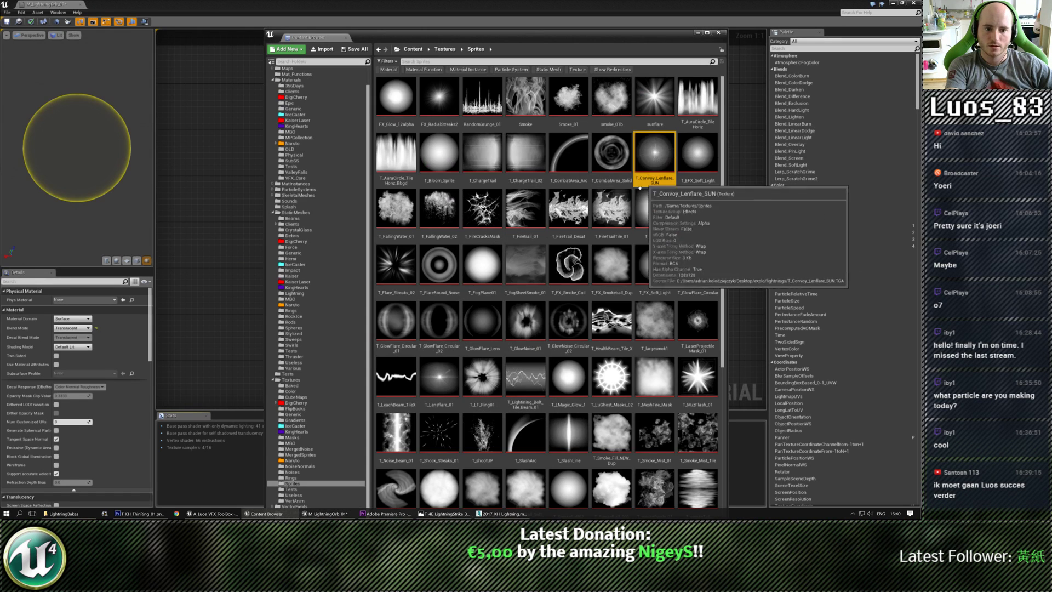
{"action": "left_click", "coordinate": [571, 97]}
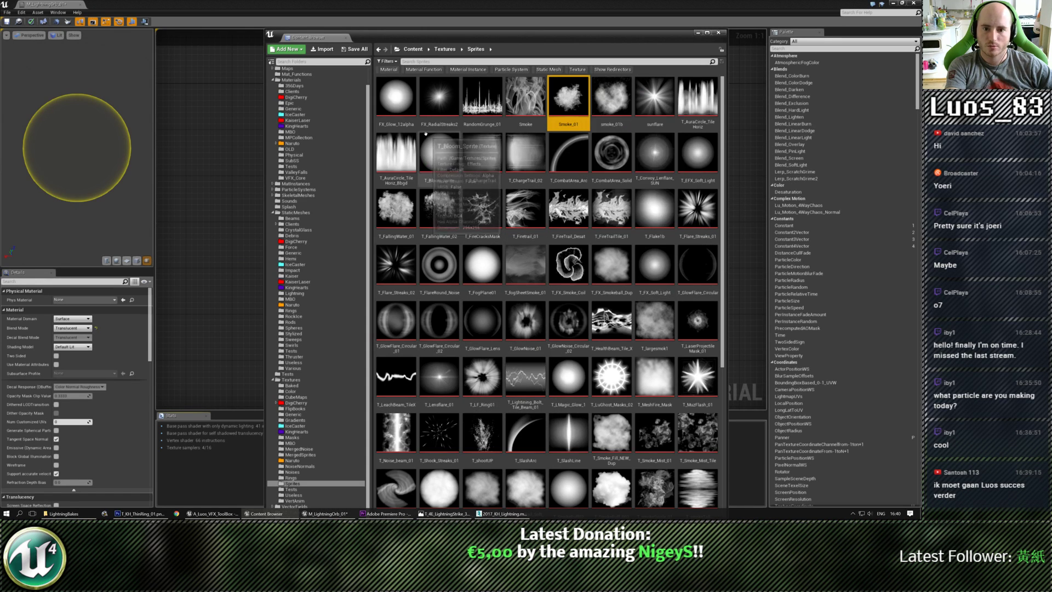
{"action": "left_click", "coordinate": [396, 98]}
{"action": "scroll", "coordinate": [487, 287], "scroll_direction": "down", "scroll_amount": 1}
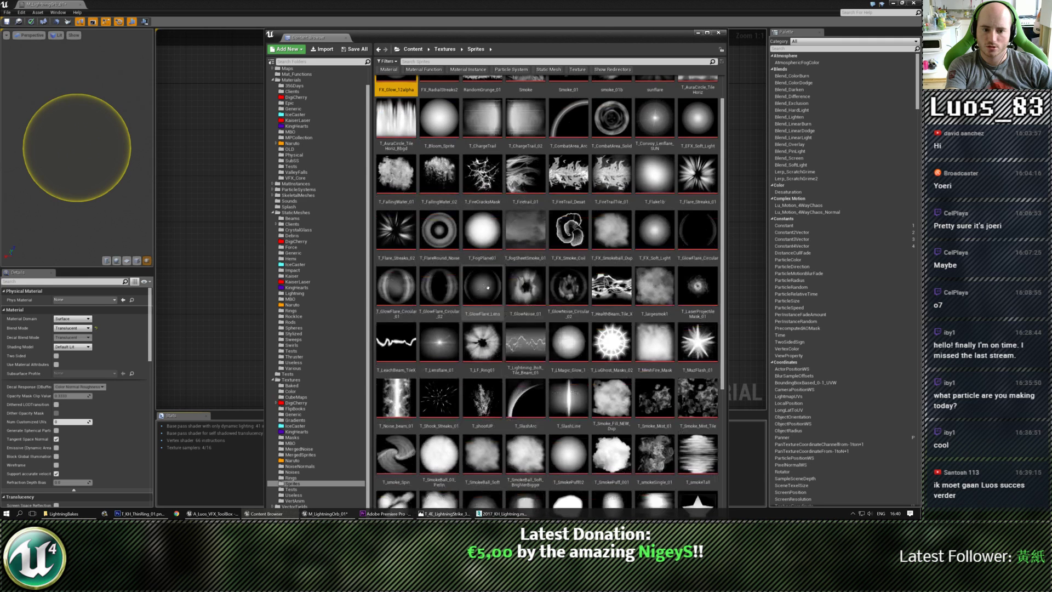
{"action": "scroll", "coordinate": [487, 287], "scroll_direction": "down", "scroll_amount": 1}
{"action": "left_click_drag", "start_coordinate": [399, 197], "coordinate": [233, 218]}
{"action": "scroll", "coordinate": [482, 262], "scroll_direction": "down", "scroll_amount": 1}
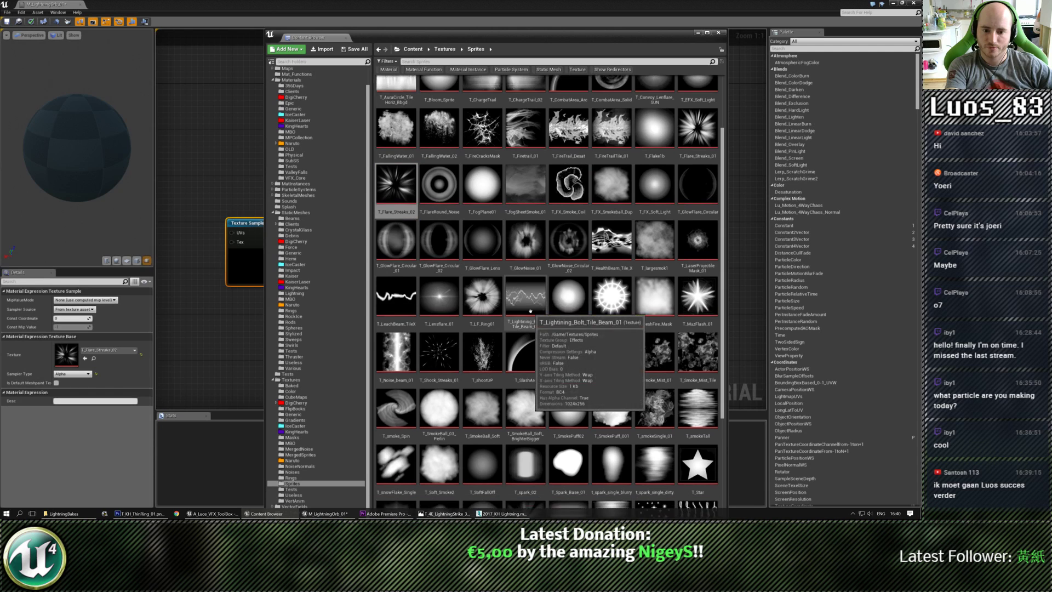
{"action": "left_click_drag", "start_coordinate": [482, 262], "coordinate": [234, 334]}
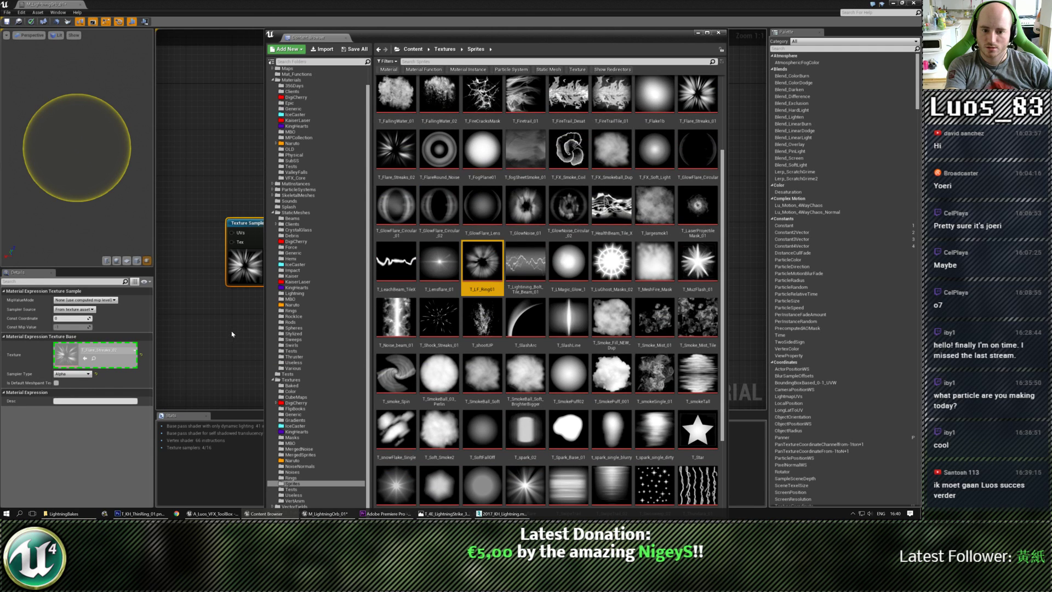
Step: Add a texture sample of T_Soft_Smoke2 from the Sprites folder above the flare streaks sample and close the Content Browser
{"action": "scroll", "coordinate": [556, 295], "scroll_direction": "down", "scroll_amount": 1}
{"action": "scroll", "coordinate": [556, 299], "scroll_direction": "down", "scroll_amount": 2}
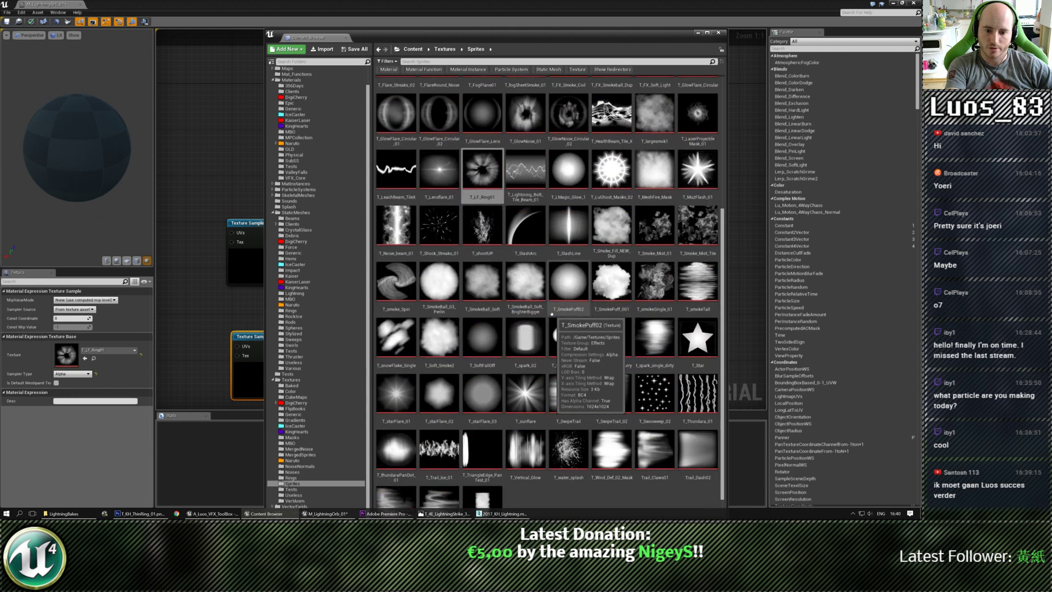
{"action": "left_click", "coordinate": [441, 310]}
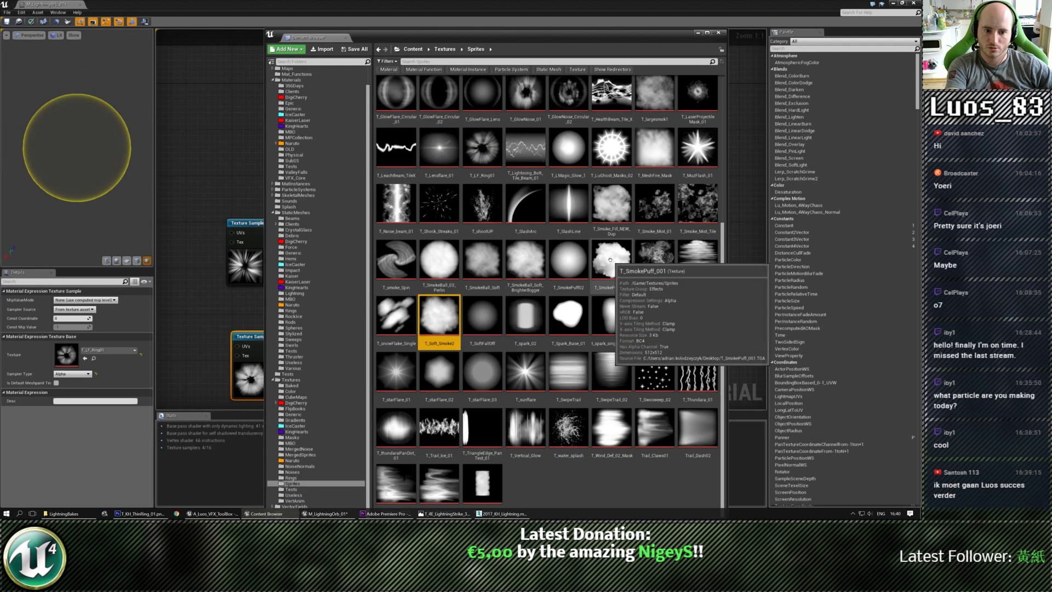
{"action": "left_click_drag", "start_coordinate": [446, 316], "coordinate": [208, 143]}
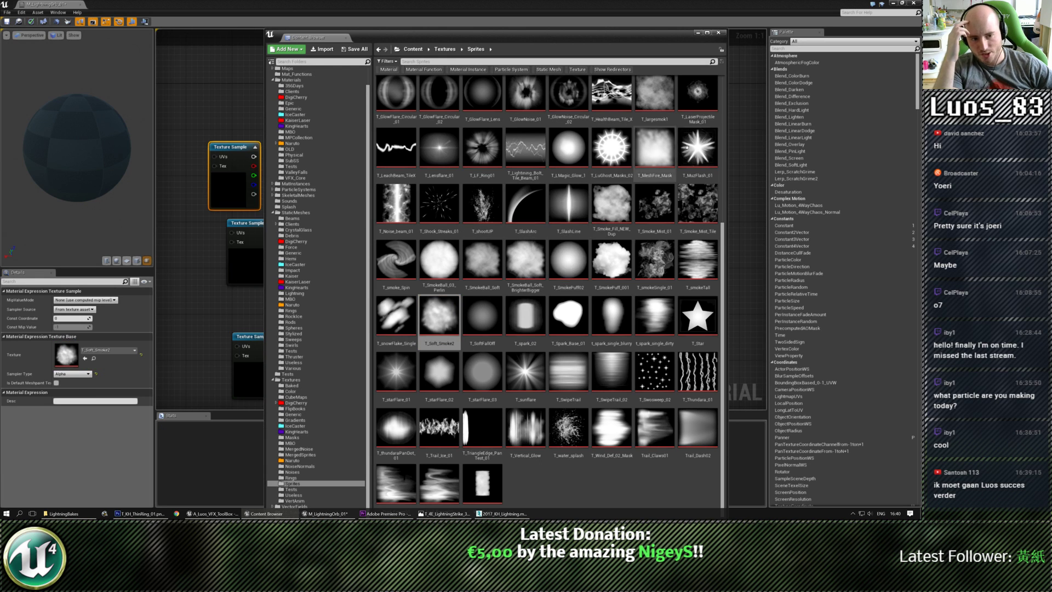
{"action": "scroll", "coordinate": [657, 185], "scroll_direction": "up", "scroll_amount": 2}
{"action": "scroll", "coordinate": [658, 185], "scroll_direction": "up", "scroll_amount": 5}
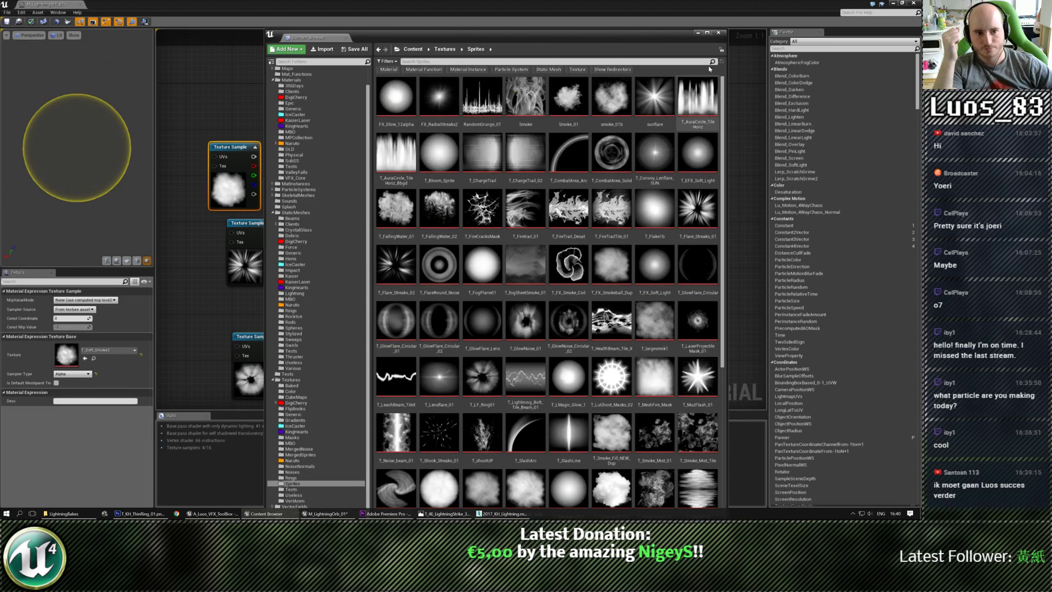
{"action": "left_click", "coordinate": [723, 32]}
{"action": "right_click_drag", "start_coordinate": [306, 219], "coordinate": [427, 191]}
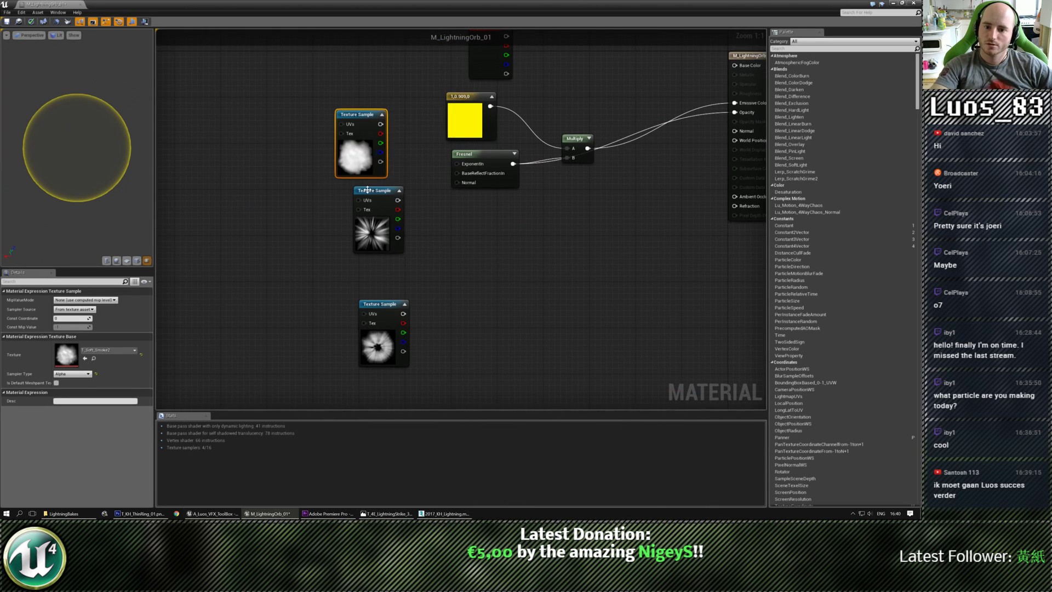
Step: Regroup the smoke, flare streaks and ring texture samples below the Fresnel node
{"action": "left_click", "coordinate": [427, 211]}
{"action": "left_click_drag", "start_coordinate": [427, 211], "coordinate": [526, 246]}
{"action": "left_click_drag", "start_coordinate": [367, 125], "coordinate": [442, 241]}
{"action": "left_click_drag", "start_coordinate": [392, 318], "coordinate": [363, 324]}
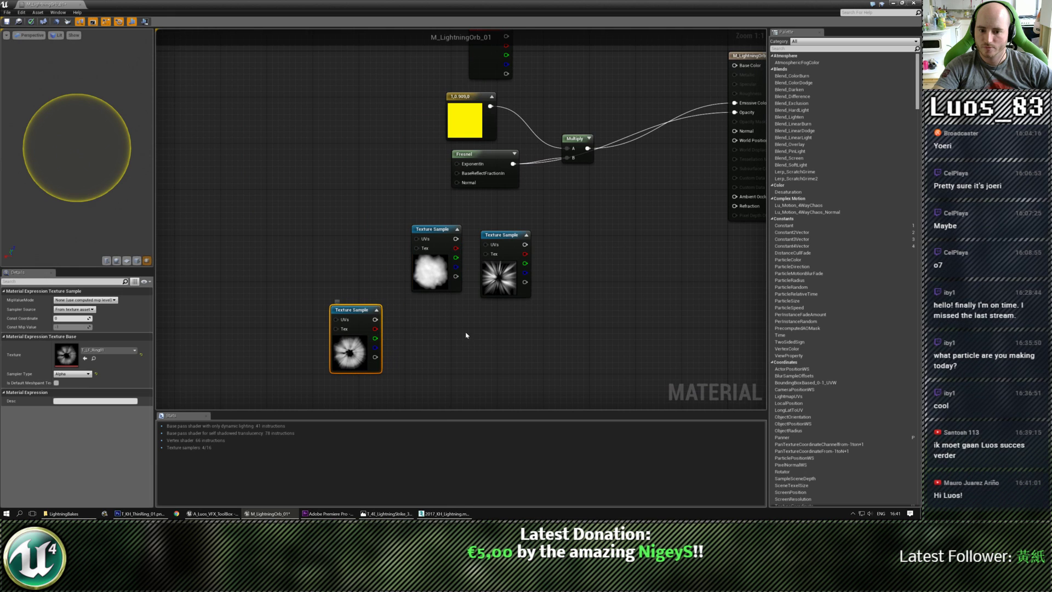
Step: Set the sampler source of all three sprite texture samples to Shared: Clamp
{"action": "left_click", "coordinate": [429, 233], "text": "ctrl"}
{"action": "left_click", "coordinate": [501, 234], "text": "ctrl"}
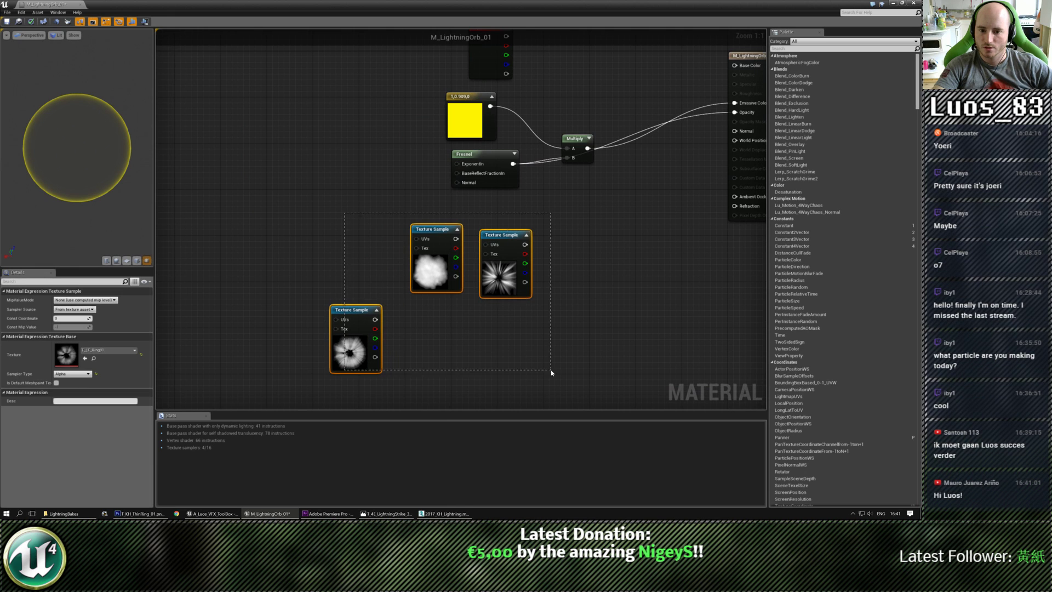
{"action": "left_click", "coordinate": [74, 309]}
{"action": "left_click", "coordinate": [66, 321]}
{"action": "left_click", "coordinate": [318, 269]}
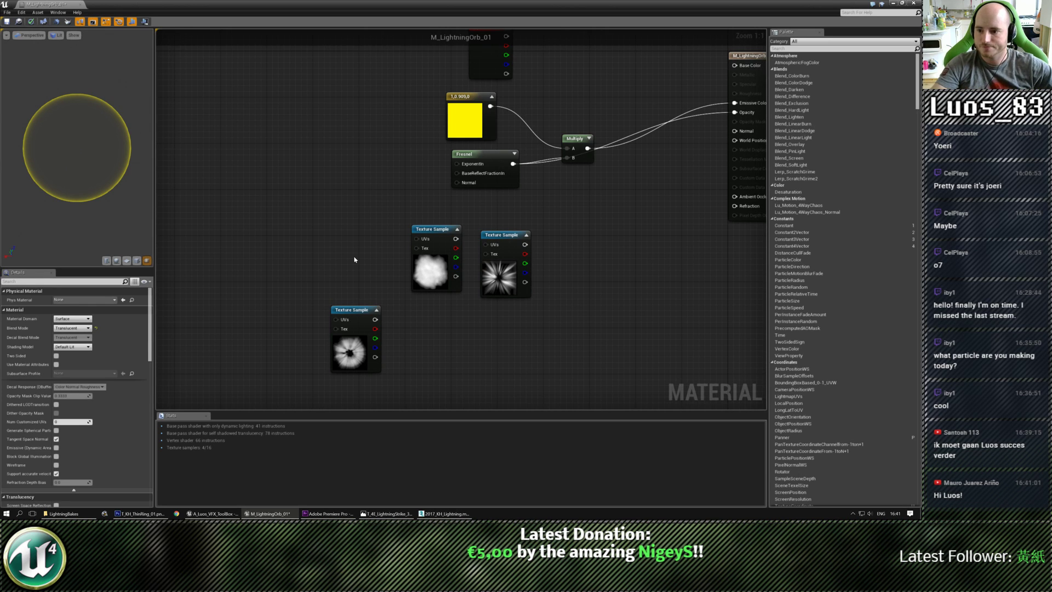
Step: Spread the smoke and flare streaks samples apart and lower the material's result node to line up with the Multiply node
{"action": "right_click_drag", "start_coordinate": [376, 244], "coordinate": [339, 265]}
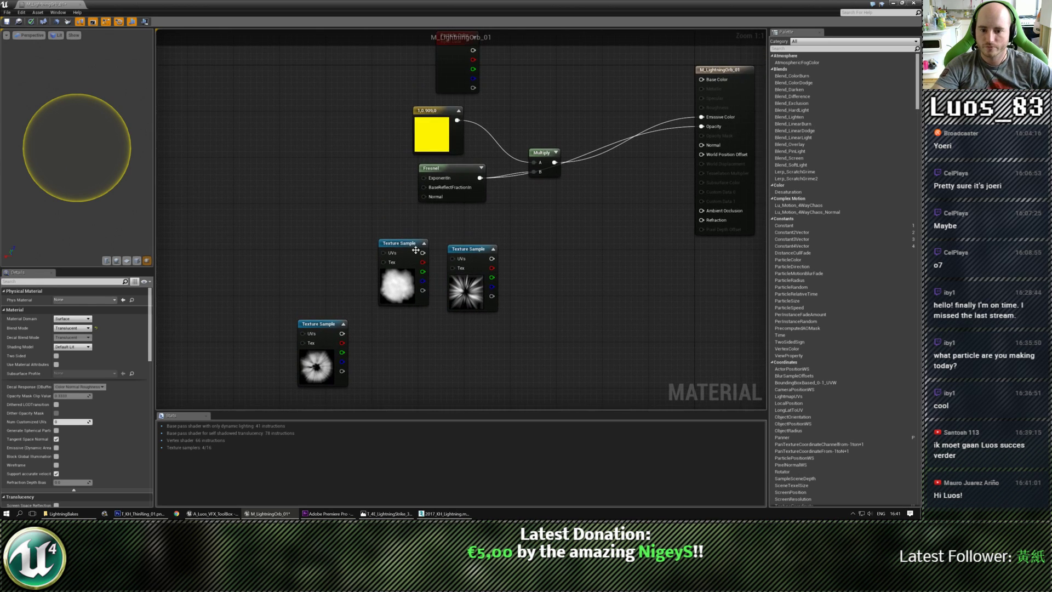
{"action": "left_click", "coordinate": [401, 241]}
{"action": "left_click_drag", "start_coordinate": [401, 241], "coordinate": [378, 238]}
{"action": "left_click_drag", "start_coordinate": [478, 260], "coordinate": [507, 341]}
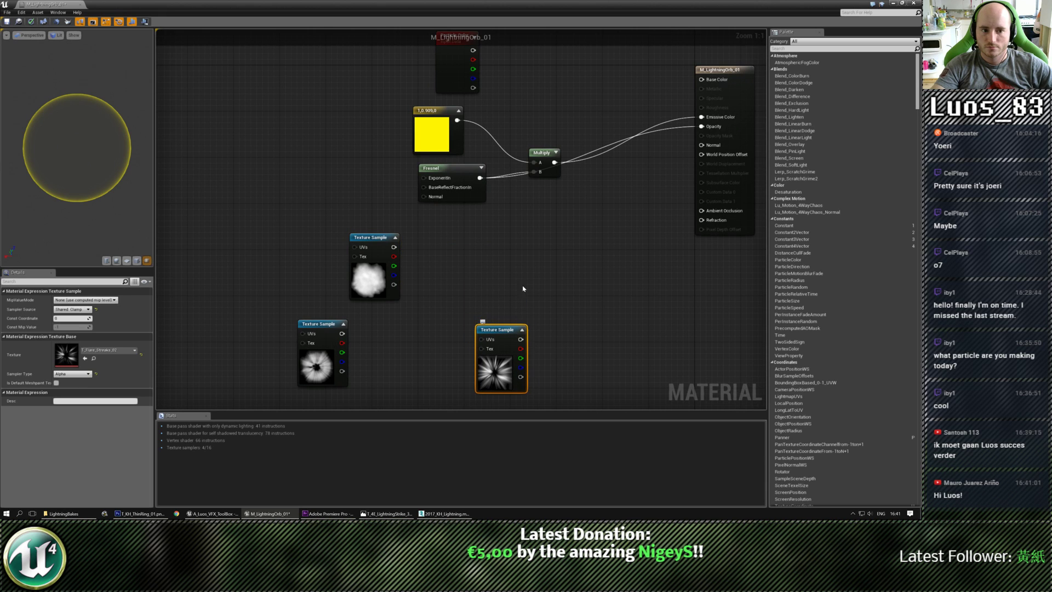
{"action": "left_click", "coordinate": [605, 213]}
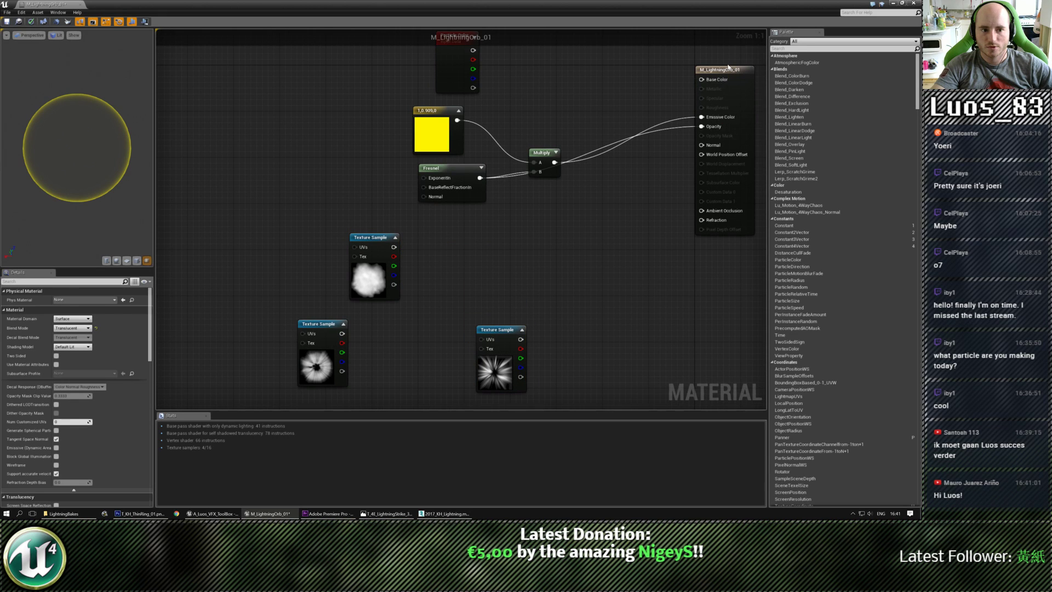
{"action": "left_click_drag", "start_coordinate": [724, 69], "coordinate": [724, 120]}
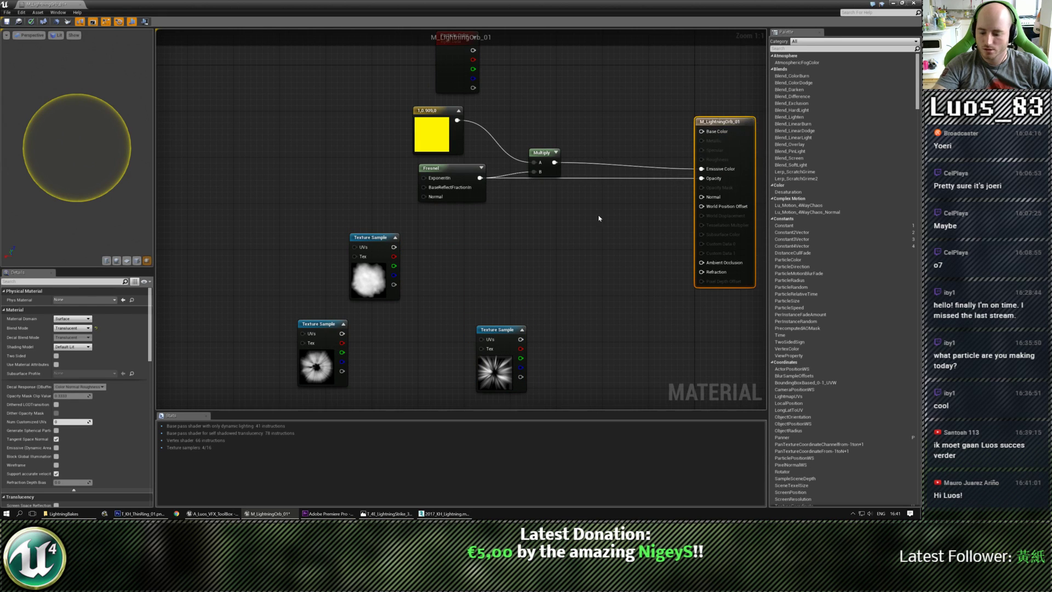
Step: Add an Add node combining the Fresnel output with the smoke texture's red channel and connect it to Opacity
{"action": "left_click", "coordinate": [573, 225]}
{"action": "left_click_drag", "start_coordinate": [578, 230], "coordinate": [557, 233]}
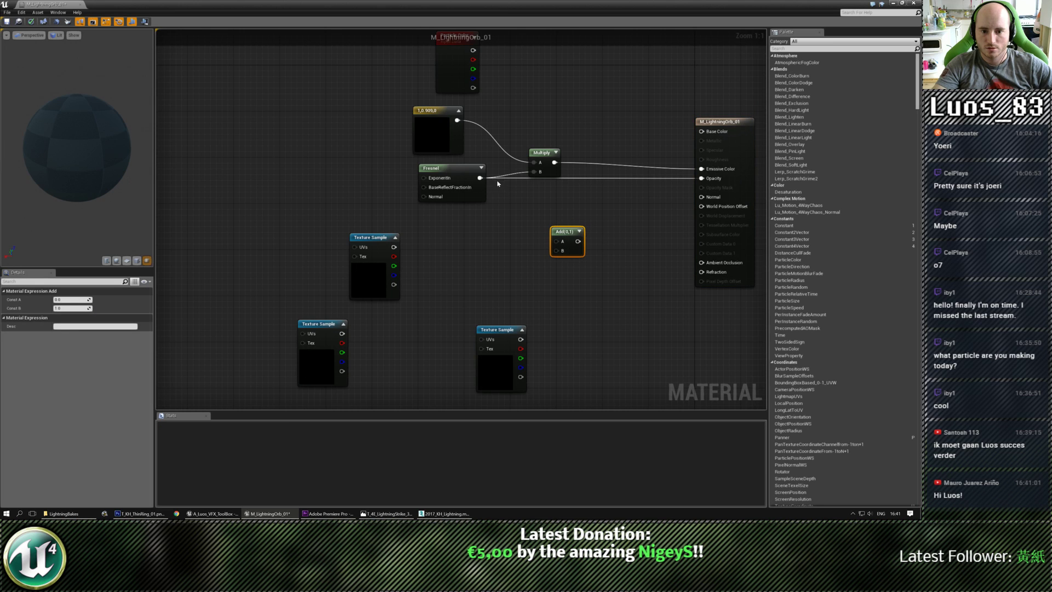
{"action": "left_click_drag", "start_coordinate": [479, 177], "coordinate": [556, 241]}
{"action": "left_click_drag", "start_coordinate": [393, 256], "coordinate": [701, 178]}
{"action": "left_click", "coordinate": [646, 240]}
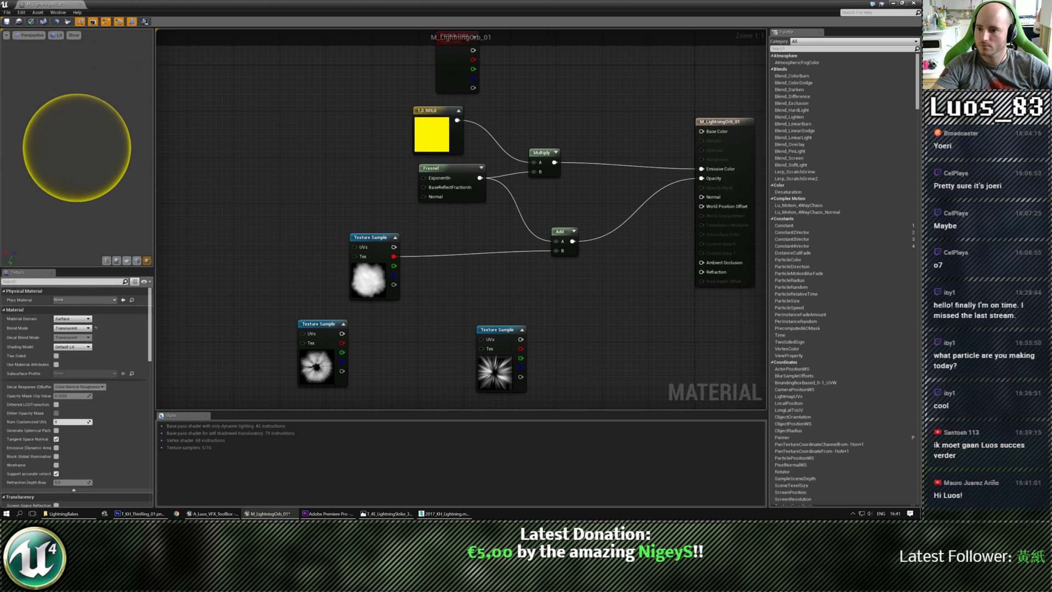
{"action": "mouse_move", "coordinate": [76, 148]}
{"action": "left_mouse_down"}
{"action": "mouse_move", "coordinate": [82, 118]}
{"action": "mouse_move", "coordinate": [74, 151]}
{"action": "left_mouse_up"}
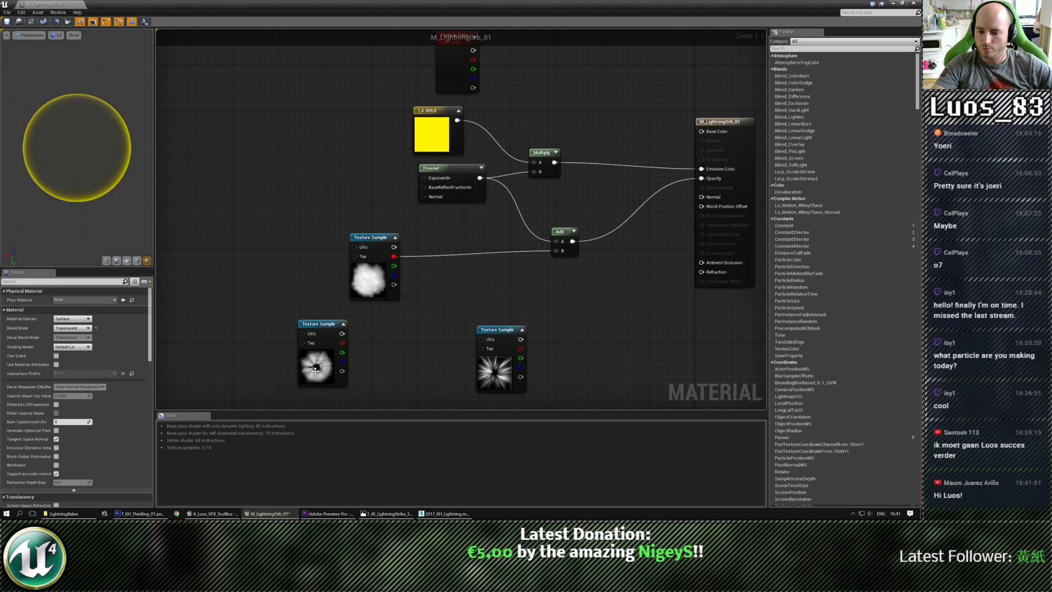
Step: Switch to 3ds Max, apply an Unwrap UVW modifier to the lightning orb sphere and open its UV editor
{"action": "left_click", "coordinate": [444, 513]}
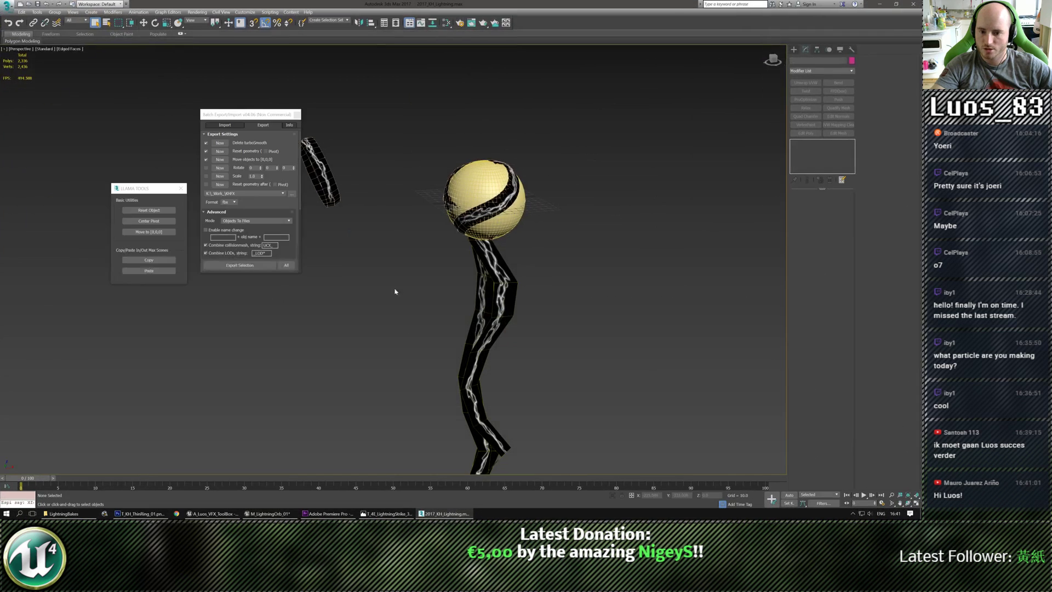
{"action": "left_click", "coordinate": [461, 183]}
{"action": "left_click", "coordinate": [805, 83]}
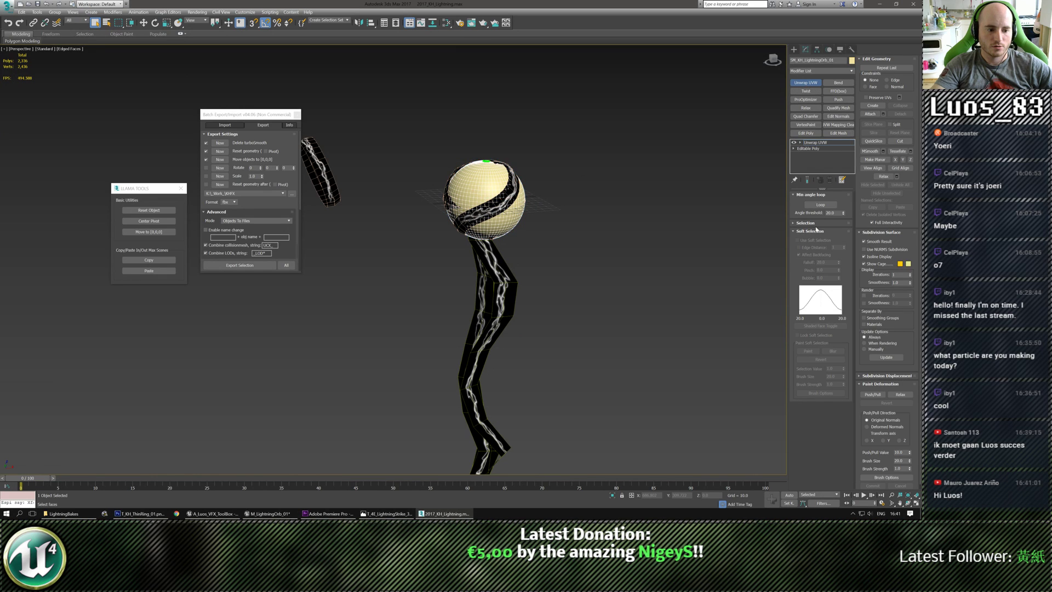
{"action": "left_click", "coordinate": [819, 349]}
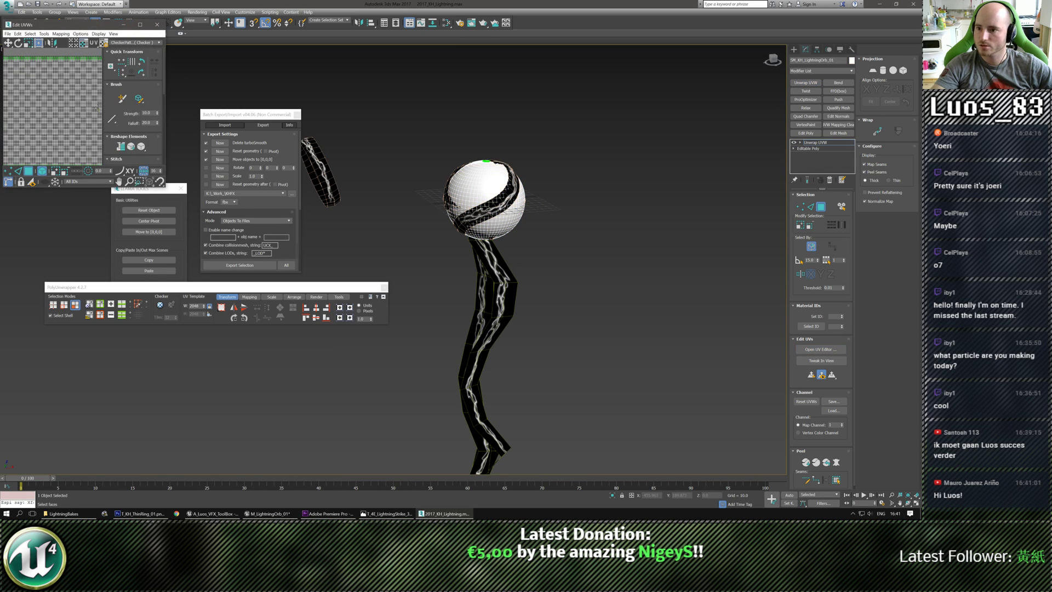
{"action": "left_click_drag", "start_coordinate": [89, 28], "coordinate": [161, 61]}
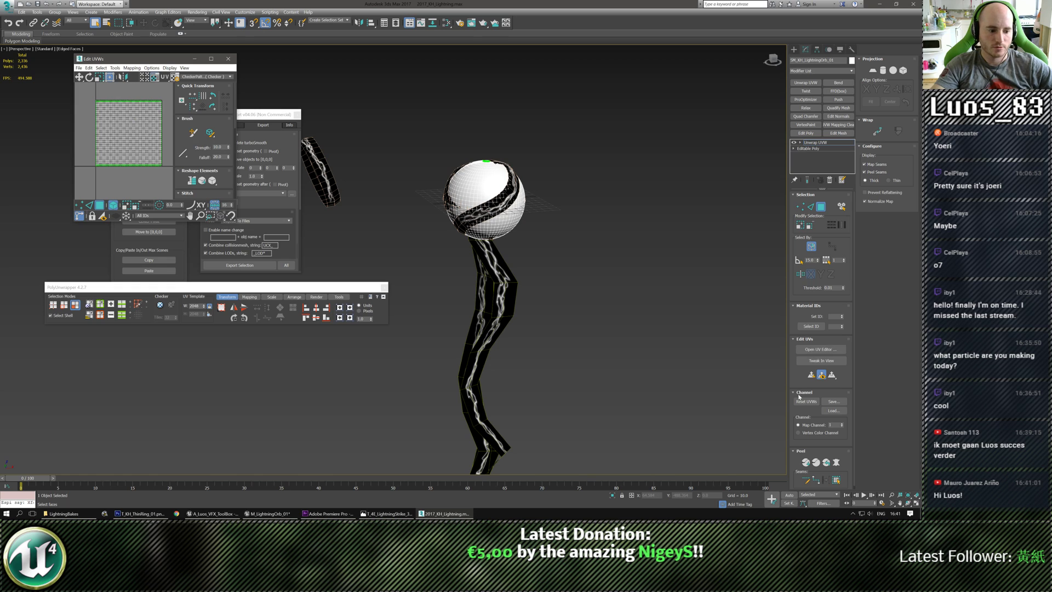
Step: Switch the orb's unwrap to map channel 2, abandoning the current channel's edits, and inspect its UV layout enlarged
{"action": "left_click", "coordinate": [843, 429]}
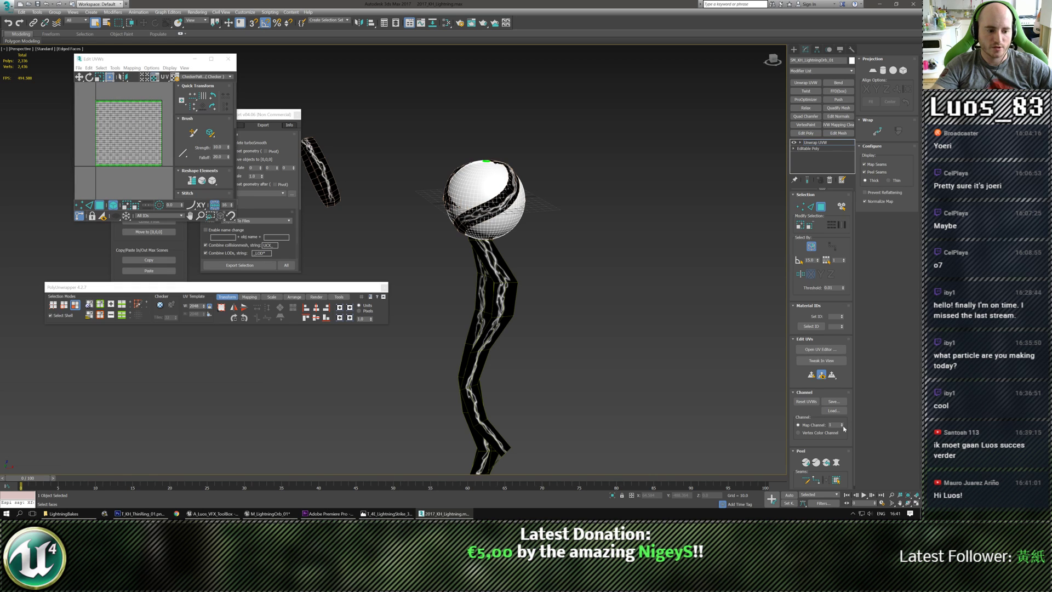
{"action": "left_click", "coordinate": [842, 426]}
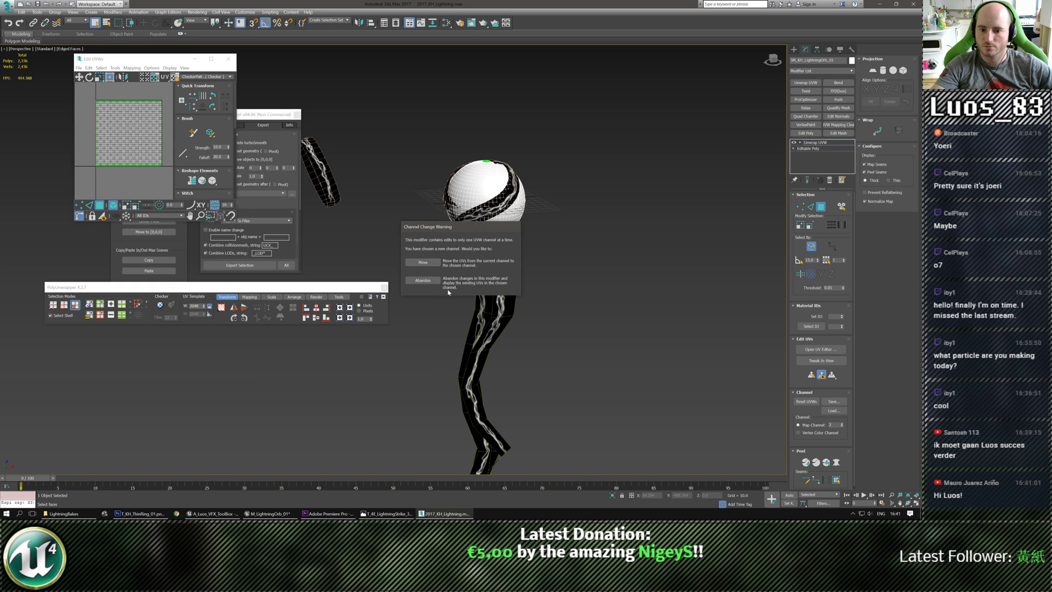
{"action": "left_click", "coordinate": [422, 280]}
{"action": "left_click_drag", "start_coordinate": [172, 66], "coordinate": [461, 116]}
{"action": "left_click", "coordinate": [500, 115]}
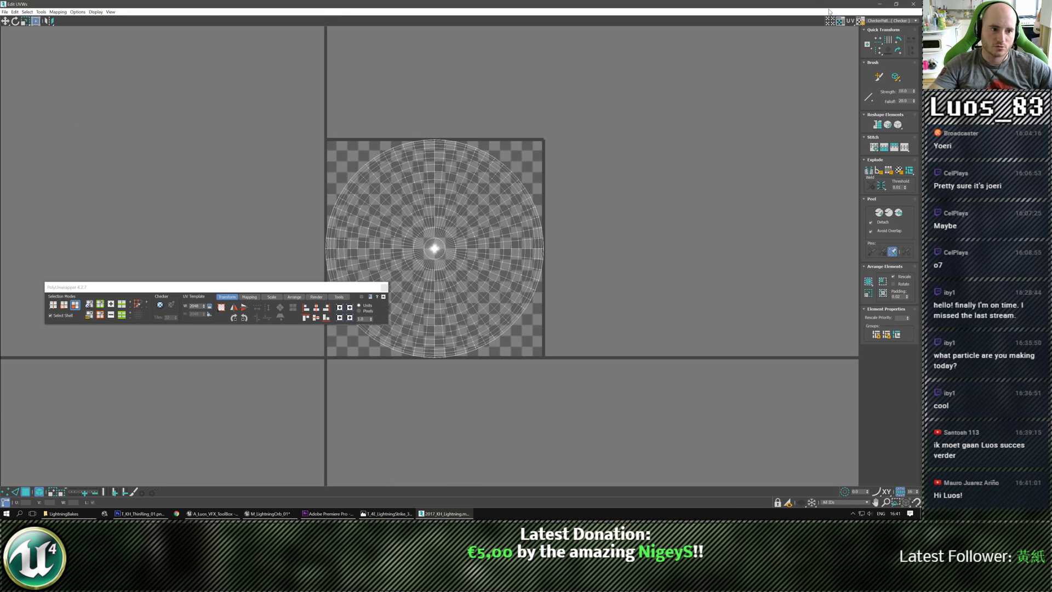
{"action": "left_click_drag", "start_coordinate": [789, 3], "coordinate": [572, 56]}
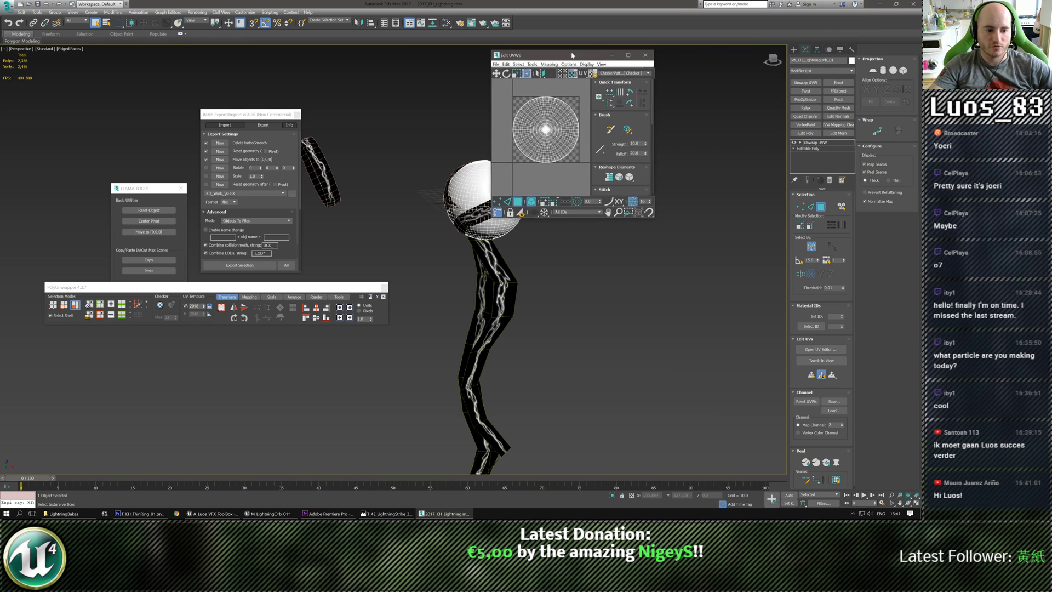
Step: Return to map channel 1, abandoning the edits, and copy all of the orb's UVs
{"action": "left_click", "coordinate": [842, 427]}
{"action": "left_click", "coordinate": [422, 280]}
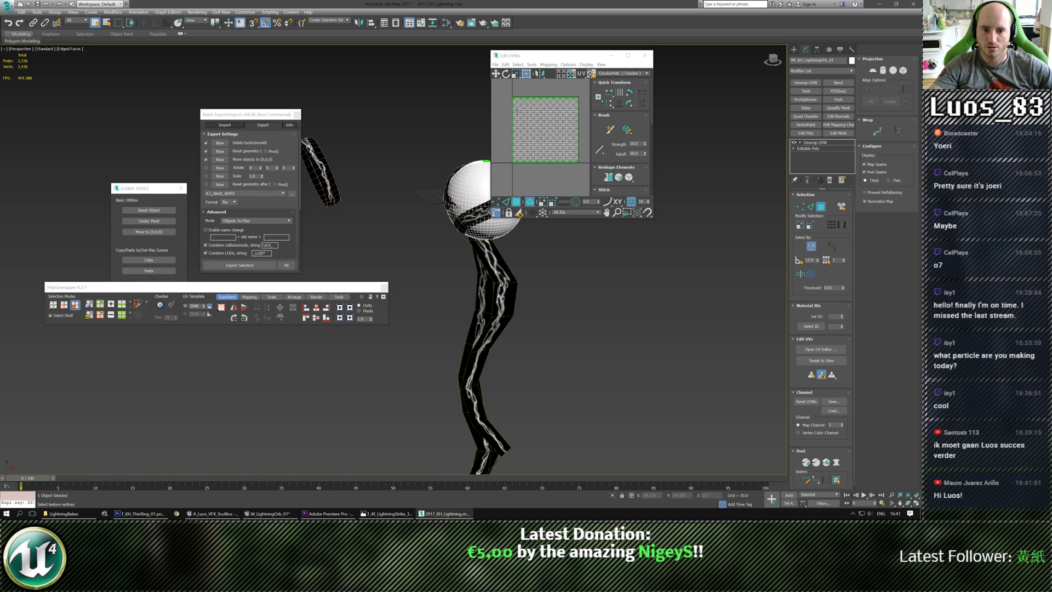
{"action": "left_click", "coordinate": [550, 139]}
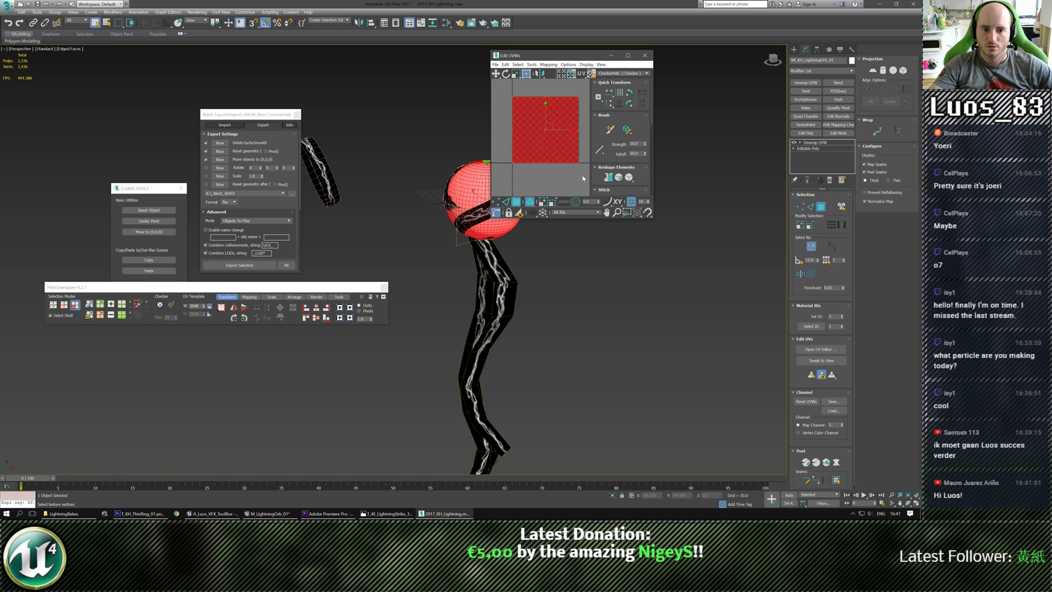
{"action": "right_click", "coordinate": [546, 140]}
{"action": "left_click", "coordinate": [534, 110]}
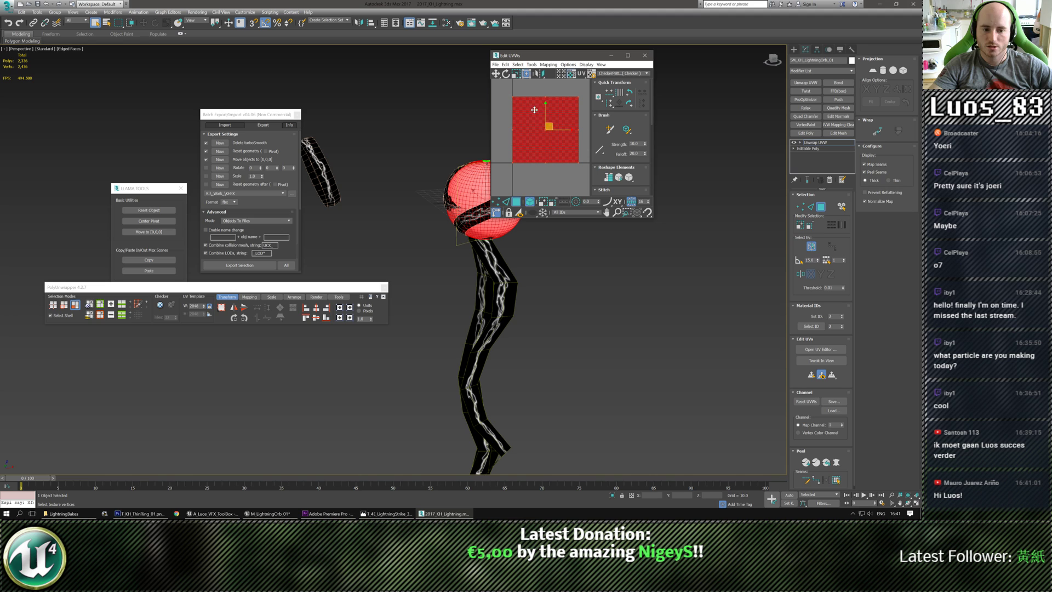
Step: Switch to map channel 2 with Abandon, paste the copied UVs over the whole layout and close the UV editor
{"action": "left_click", "coordinate": [842, 425]}
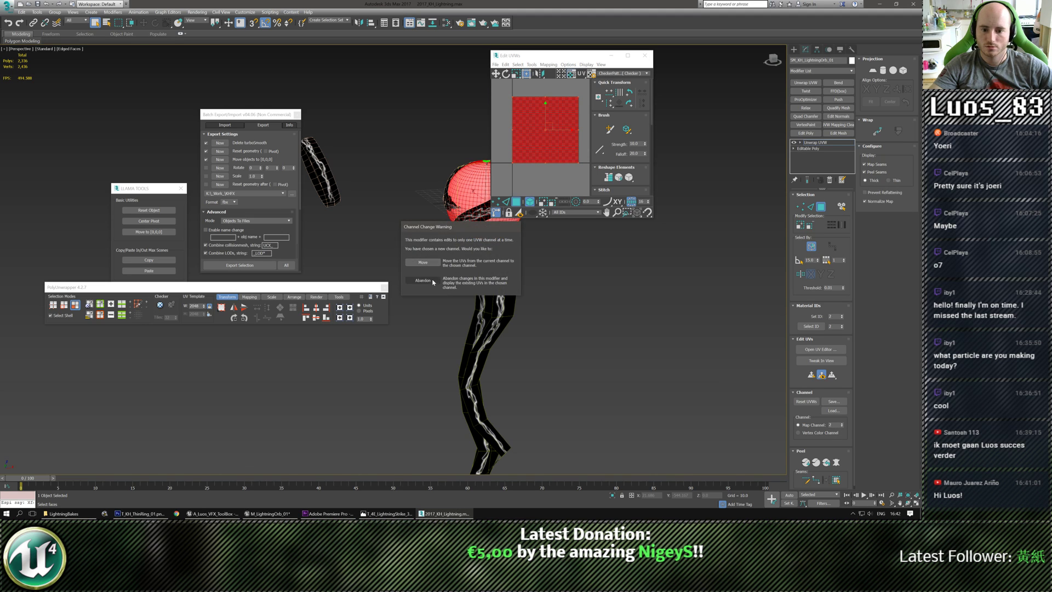
{"action": "left_click", "coordinate": [422, 281]}
{"action": "left_click_drag", "start_coordinate": [512, 95], "coordinate": [581, 166]}
{"action": "right_click", "coordinate": [543, 129]}
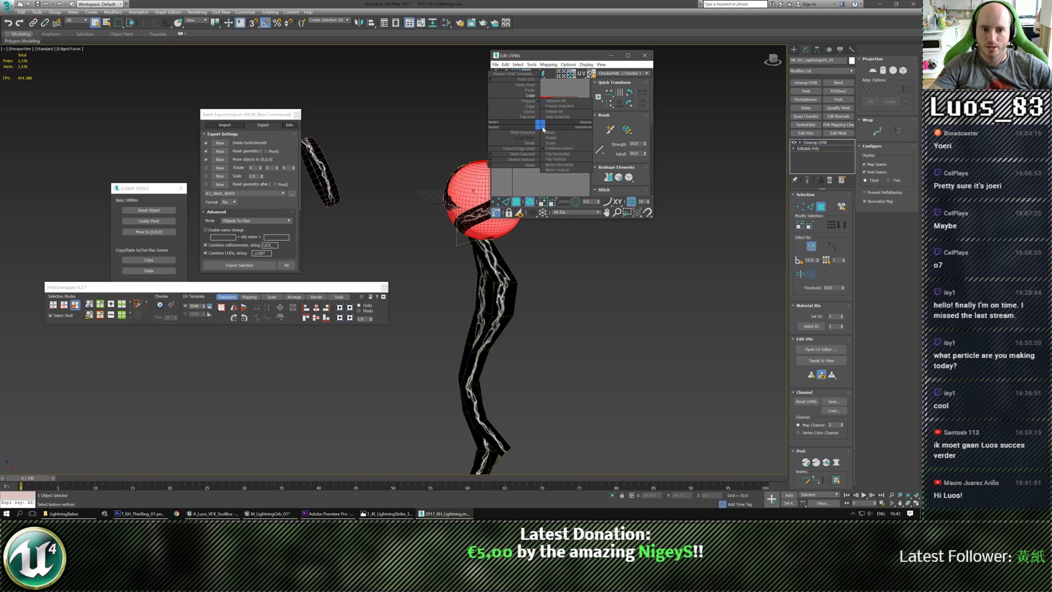
{"action": "left_click", "coordinate": [527, 91]}
{"action": "left_click", "coordinate": [646, 55]}
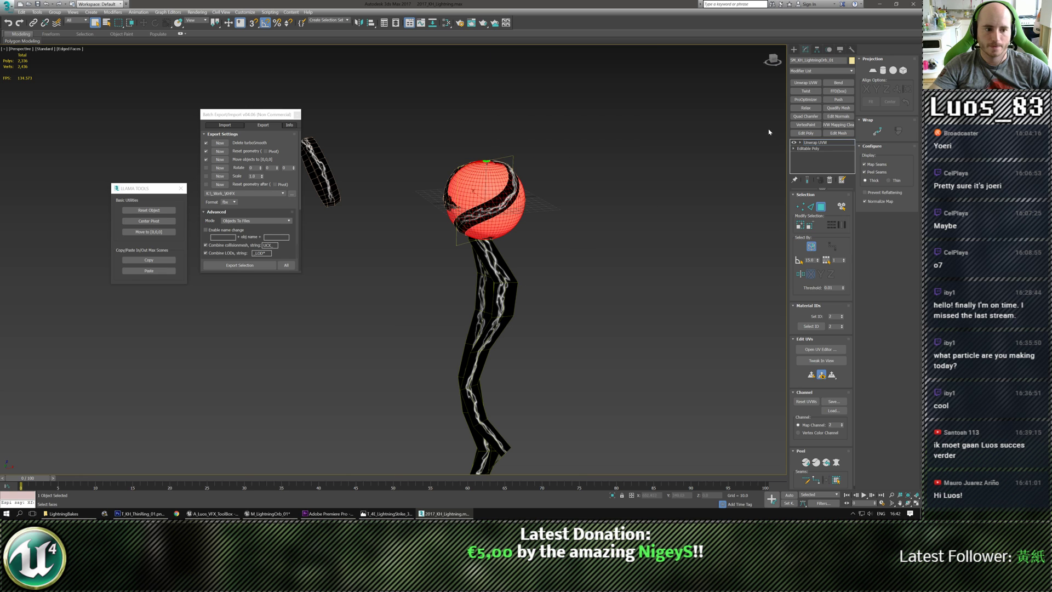
Step: Reopen the orb's UV editor and apply a planar projection to all its faces
{"action": "left_click", "coordinate": [834, 349]}
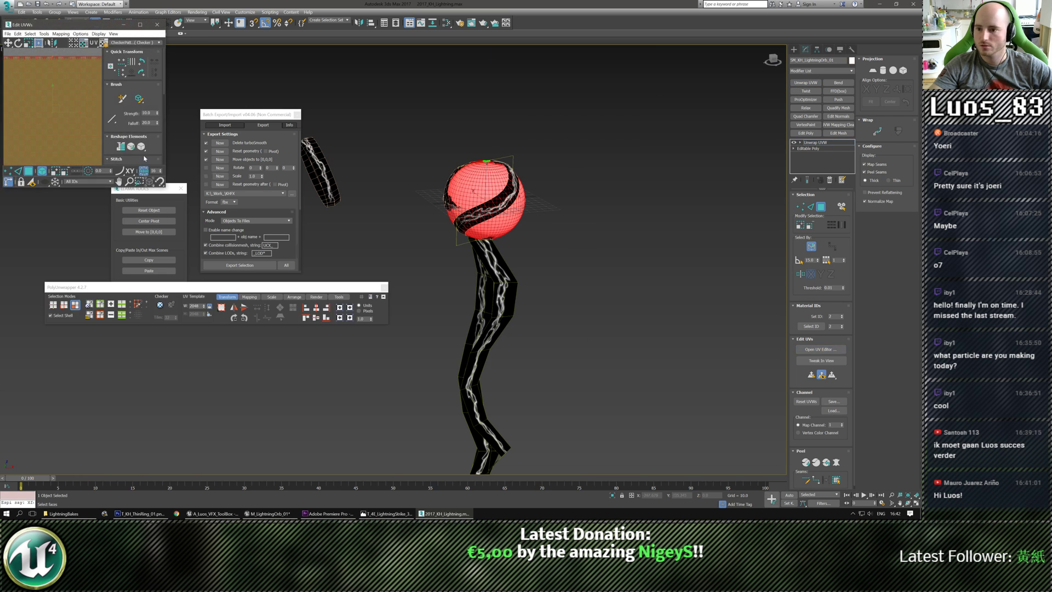
{"action": "left_click_drag", "start_coordinate": [134, 52], "coordinate": [218, 143]}
{"action": "middle_click_drag", "start_coordinate": [498, 230], "coordinate": [522, 225]}
{"action": "left_click", "coordinate": [873, 71]}
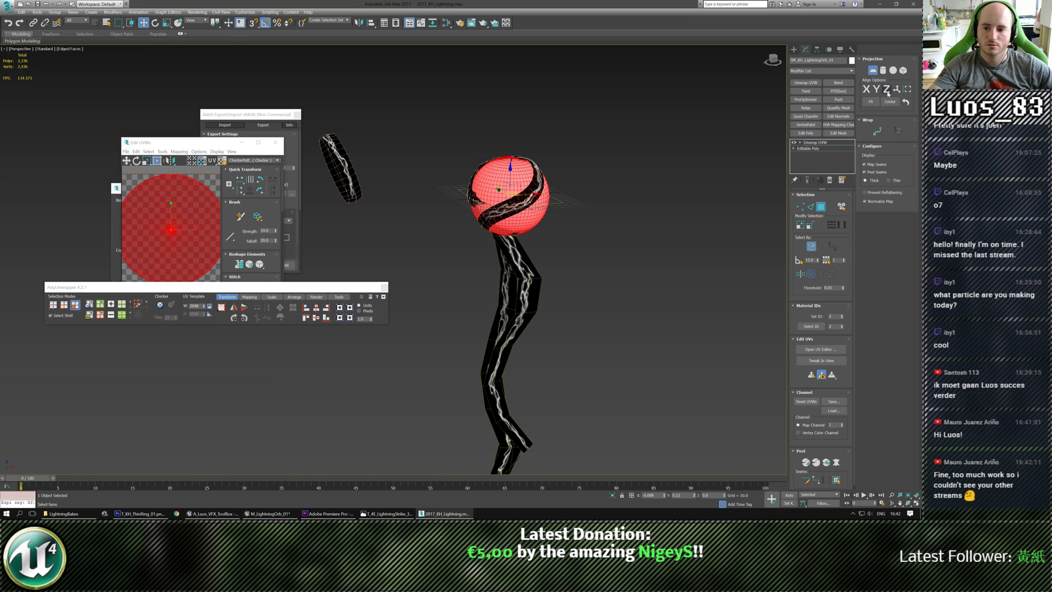
{"action": "left_click", "coordinate": [872, 71]}
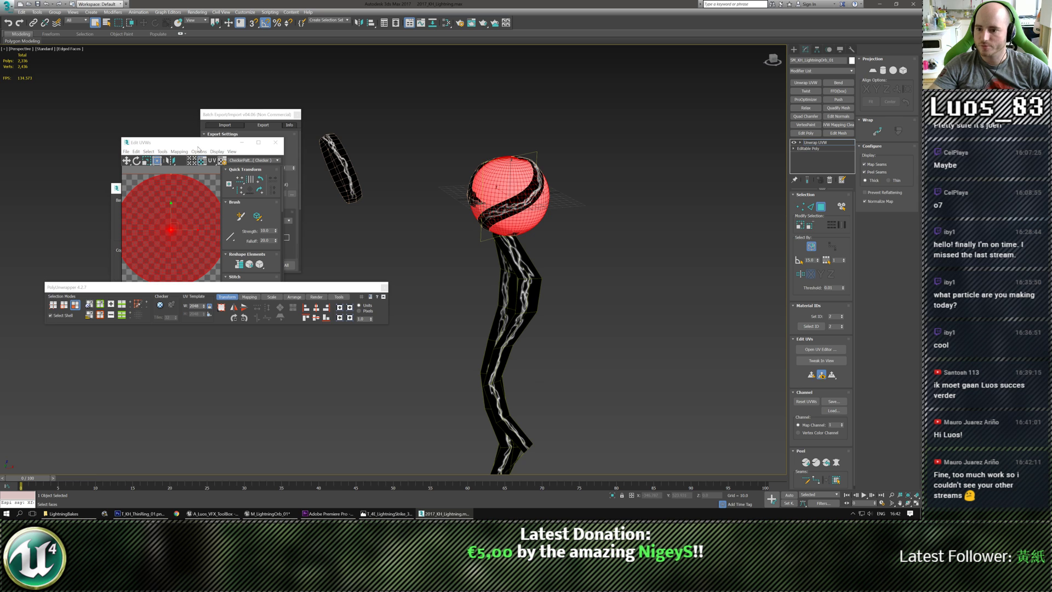
Step: Select the orb's upper half in the front view and examine how those faces map in the UV layout
{"action": "key", "text": "f"}
{"action": "key", "text": "z"}
{"action": "middle_click_drag", "start_coordinate": [471, 225], "coordinate": [606, 233]}
{"action": "left_click_drag", "start_coordinate": [713, 270], "coordinate": [716, 264]}
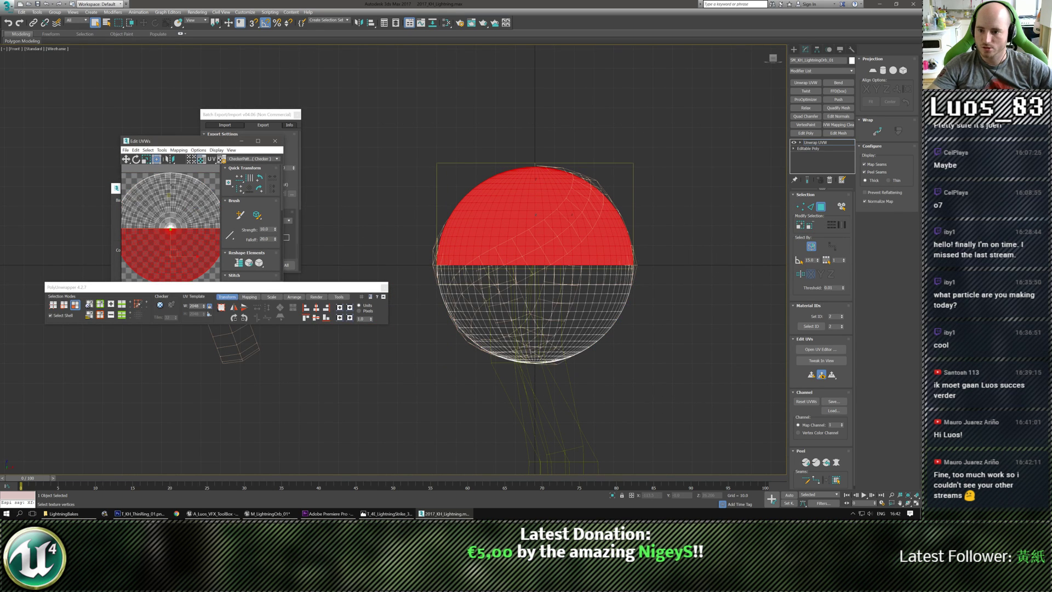
{"action": "left_click_drag", "start_coordinate": [198, 142], "coordinate": [219, 89]}
{"action": "double_click", "coordinate": [219, 88]}
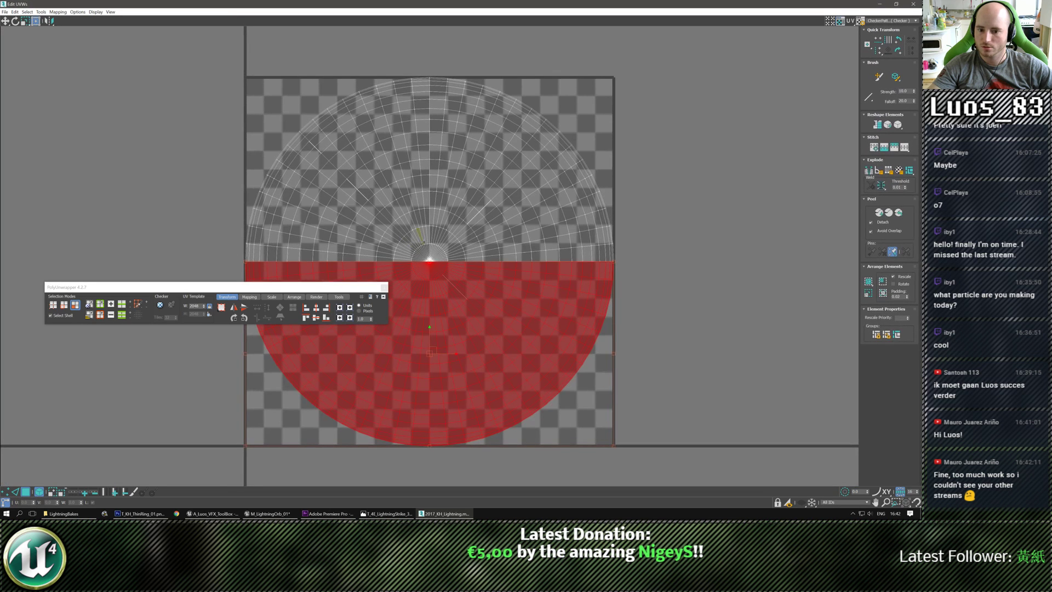
{"action": "scroll", "coordinate": [466, 224], "scroll_direction": "down", "scroll_amount": 5}
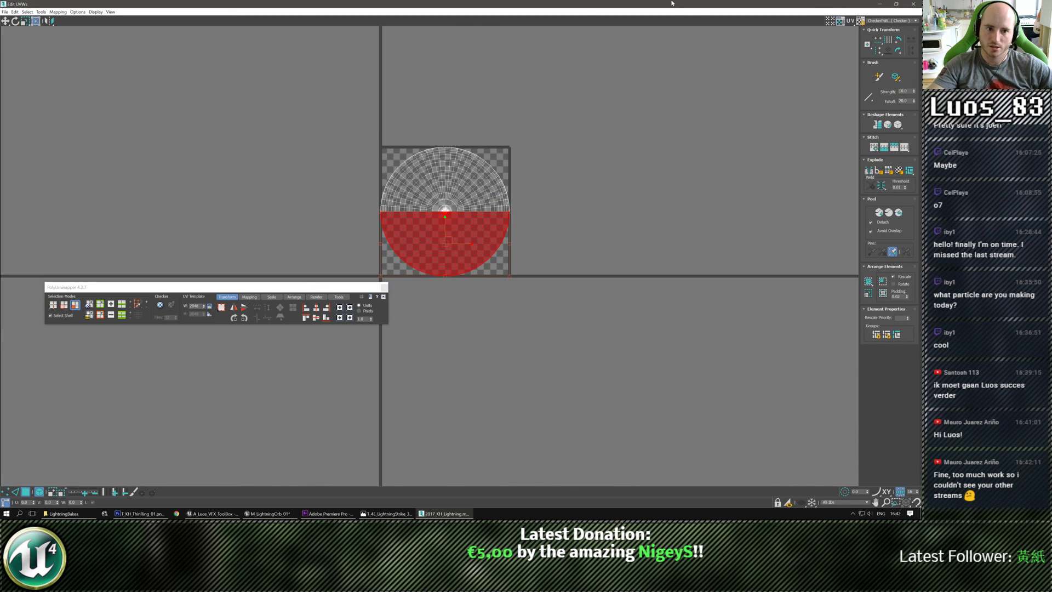
Step: Select all the orb's faces in a smaller UV editor and try a planar projection with Y and X alignment
{"action": "left_click_drag", "start_coordinate": [672, 4], "coordinate": [435, 88]}
{"action": "middle_click_drag", "start_coordinate": [360, 166], "coordinate": [362, 187]}
{"action": "left_click_drag", "start_coordinate": [383, 120], "coordinate": [446, 200]}
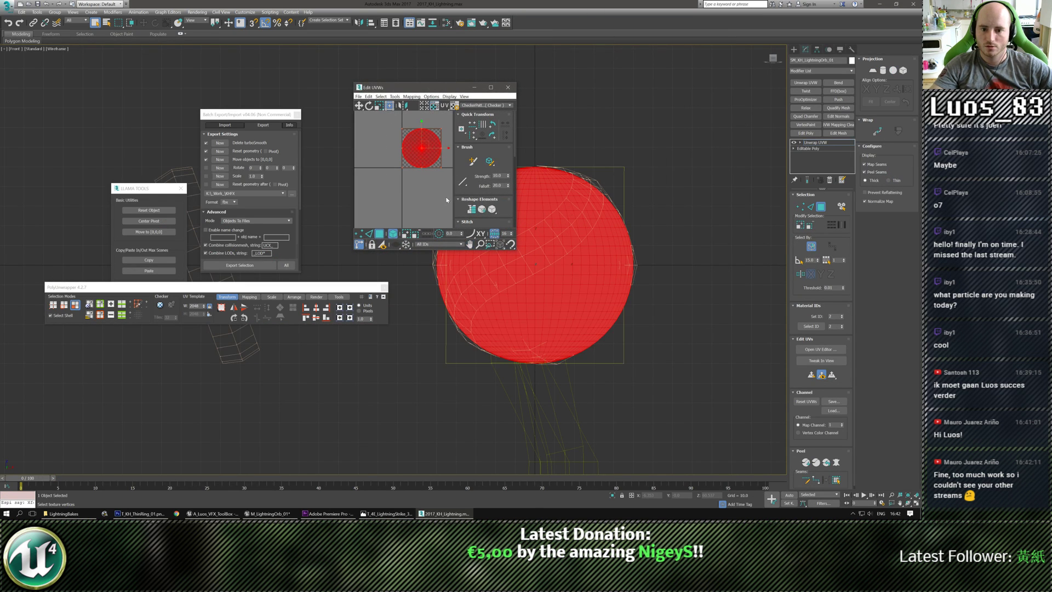
{"action": "left_click", "coordinate": [872, 70]}
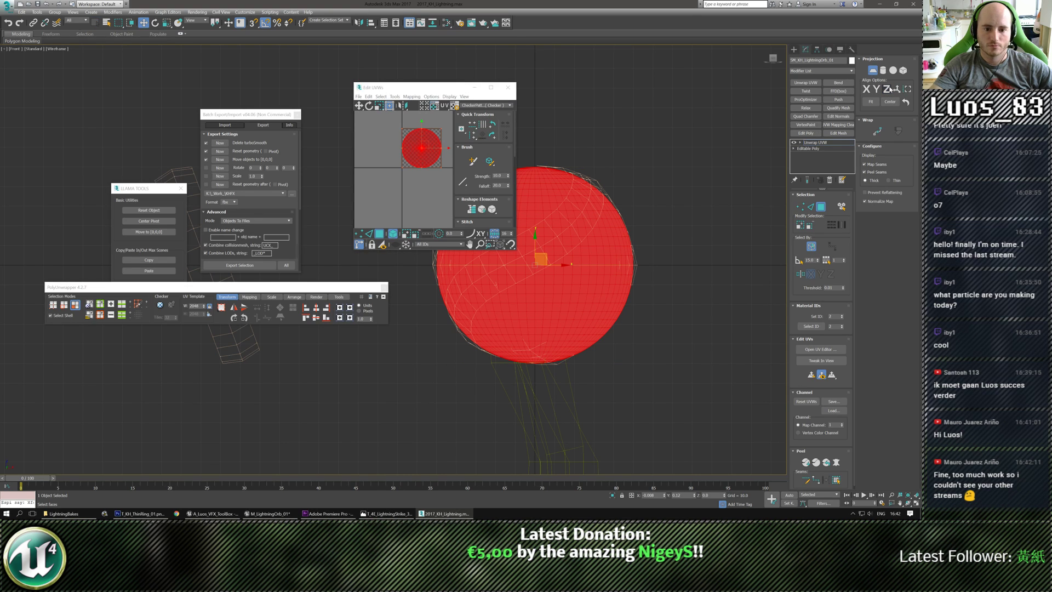
{"action": "middle_click_drag", "start_coordinate": [624, 189], "coordinate": [642, 229]}
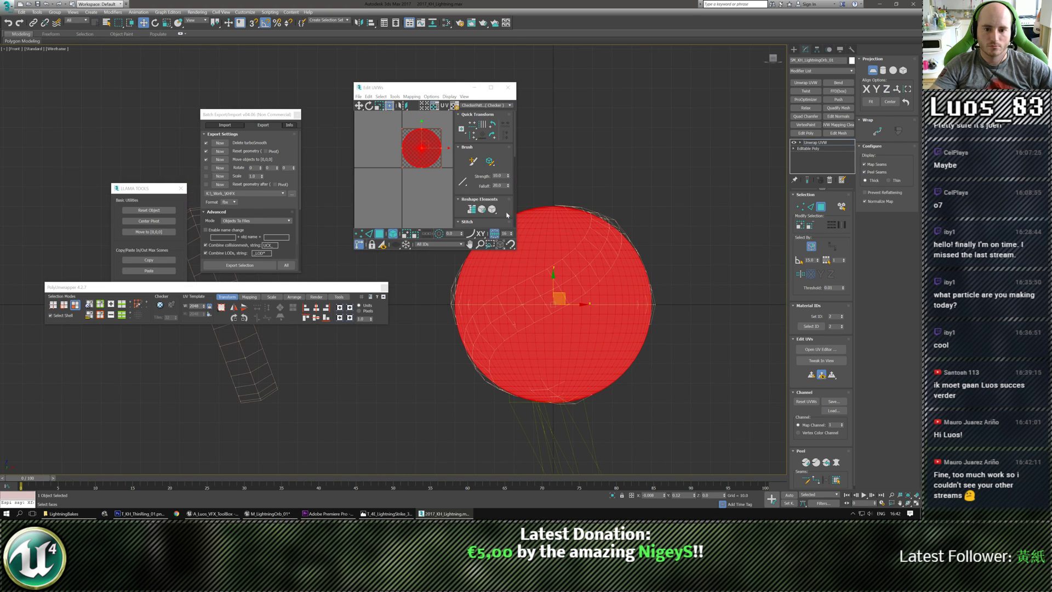
{"action": "left_click", "coordinate": [877, 89]}
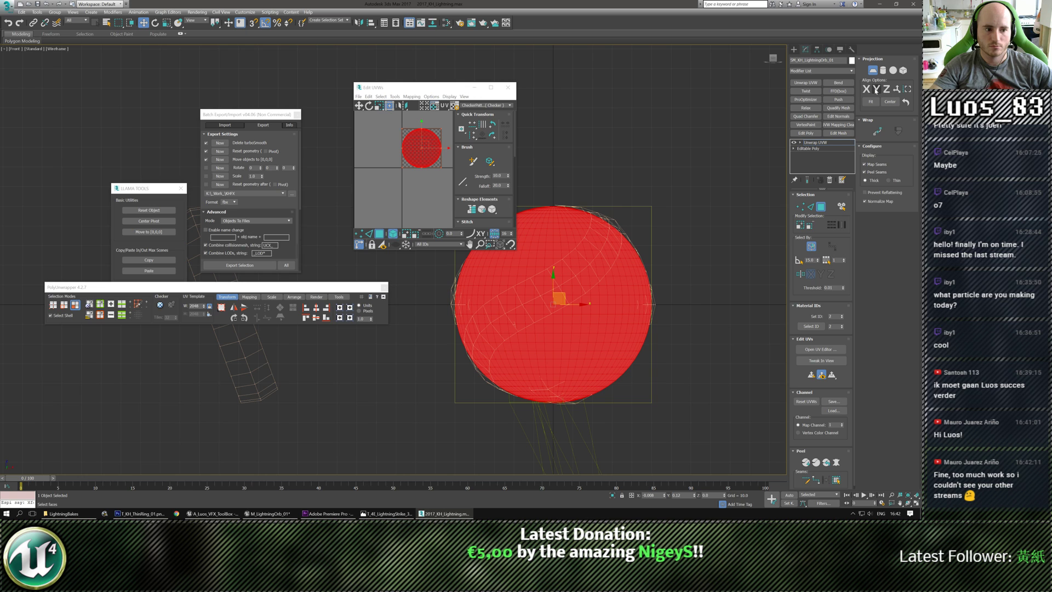
{"action": "left_click", "coordinate": [866, 90]}
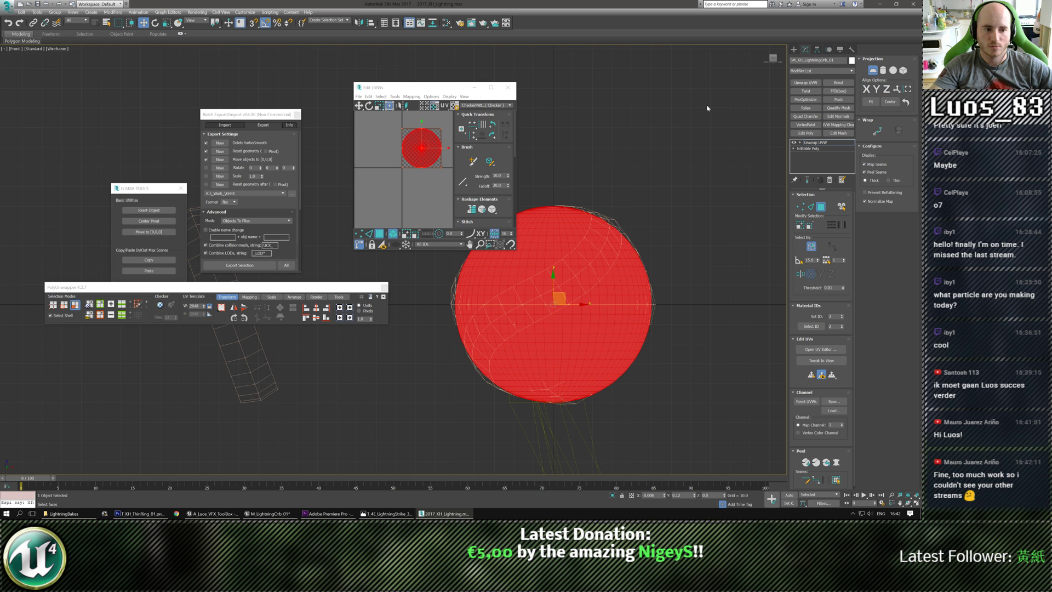
Step: Collapse the orb's modifier stack, then add a fresh Unwrap UVW modifier with its UV editor open
{"action": "key", "text": "alt+c"}
{"action": "middle_click_drag", "start_coordinate": [571, 273], "coordinate": [585, 287]}
{"action": "key", "text": "z"}
{"action": "left_click", "coordinate": [806, 82]}
{"action": "scroll", "coordinate": [784, 321], "scroll_direction": "down", "scroll_amount": 3}
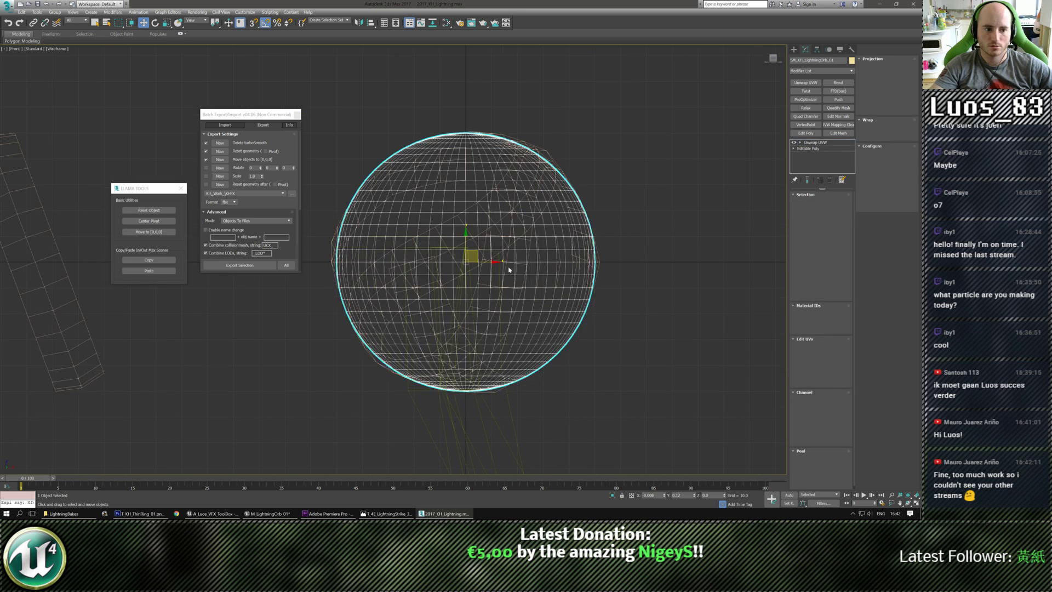
{"action": "left_click", "coordinate": [815, 352]}
{"action": "scroll", "coordinate": [717, 289], "scroll_direction": "down", "scroll_amount": 4}
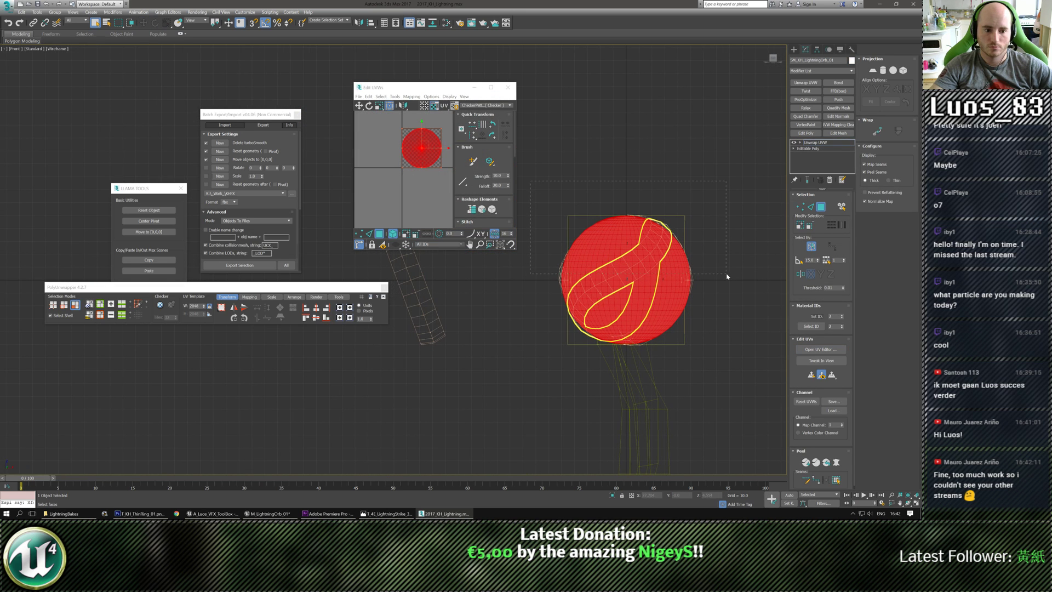
Step: Select the faces of the orb's upper half in the front view, including the back-facing ones
{"action": "left_click_drag", "start_coordinate": [727, 277], "coordinate": [726, 274]}
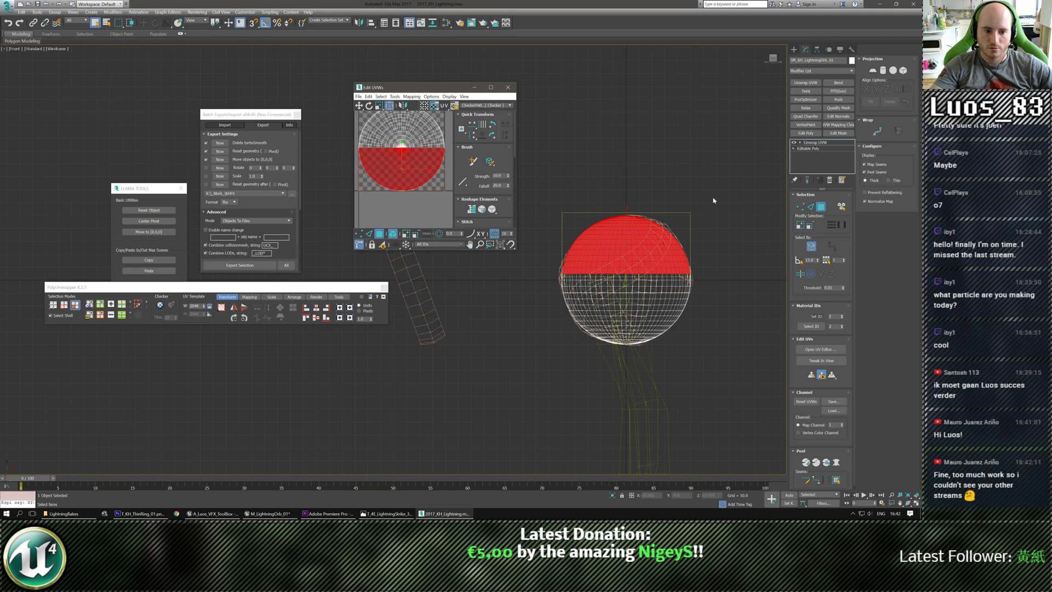
{"action": "middle_click_drag", "start_coordinate": [646, 258], "coordinate": [657, 257]}
{"action": "scroll", "coordinate": [619, 270], "scroll_direction": "up", "scroll_amount": 3}
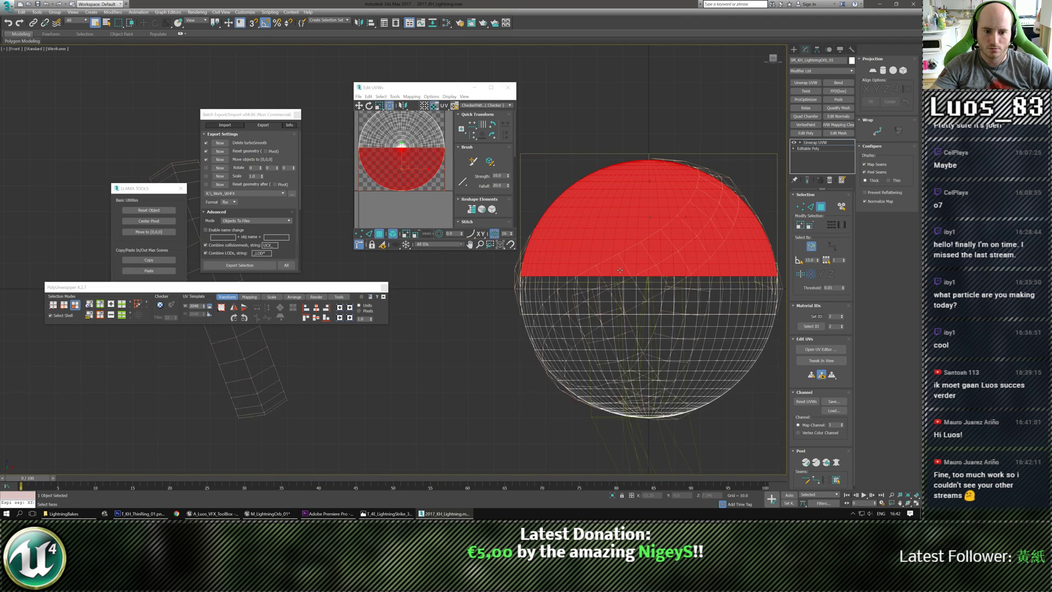
{"action": "scroll", "coordinate": [620, 270], "scroll_direction": "down", "scroll_amount": 2}
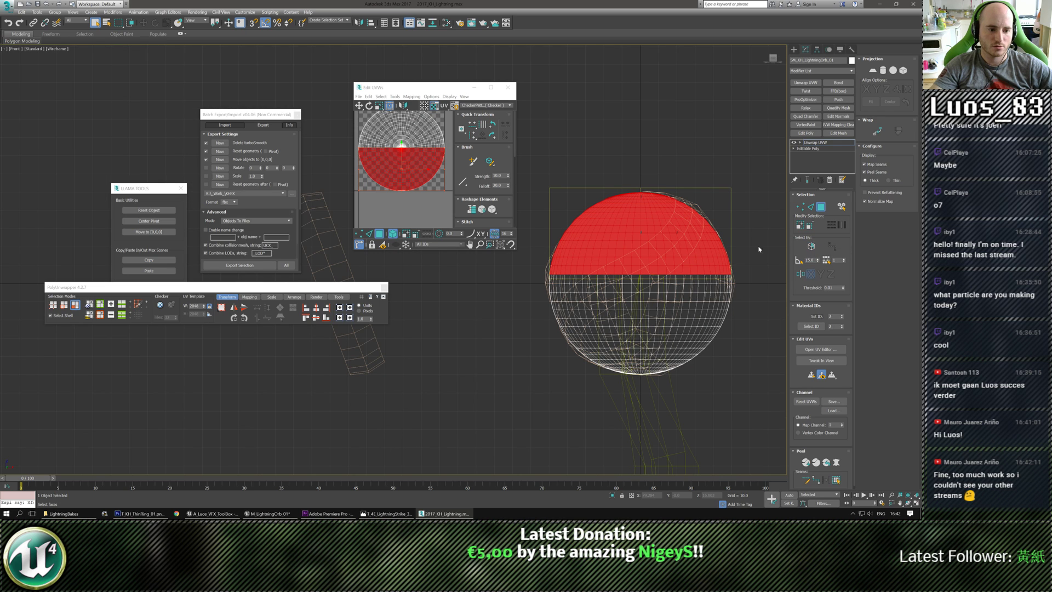
{"action": "scroll", "coordinate": [661, 300], "scroll_direction": "down", "scroll_amount": 2}
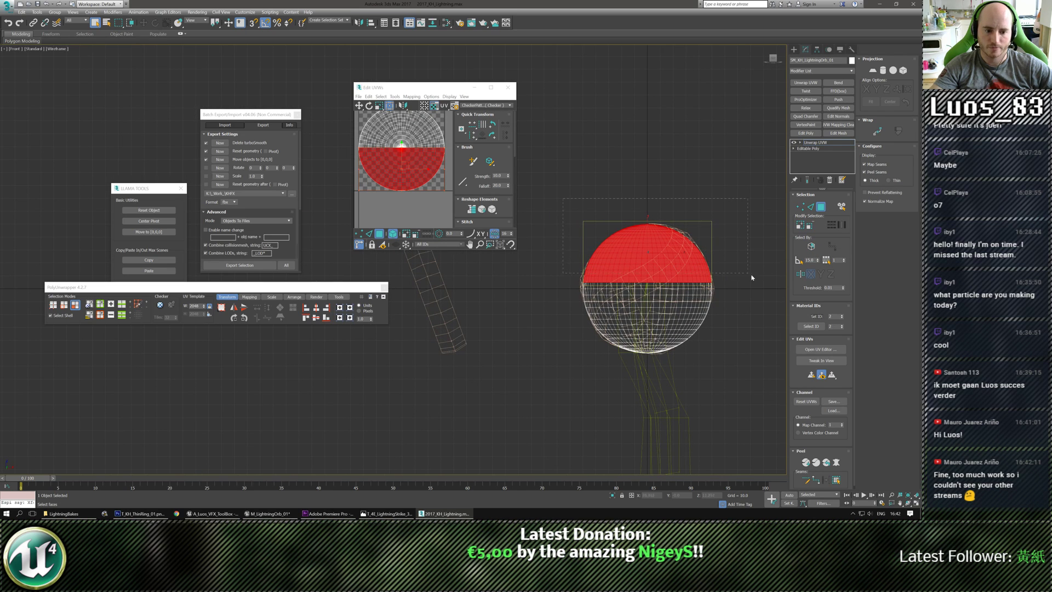
{"action": "left_click_drag", "start_coordinate": [769, 285], "coordinate": [770, 287]}
{"action": "scroll", "coordinate": [403, 158], "scroll_direction": "down", "scroll_amount": 3}
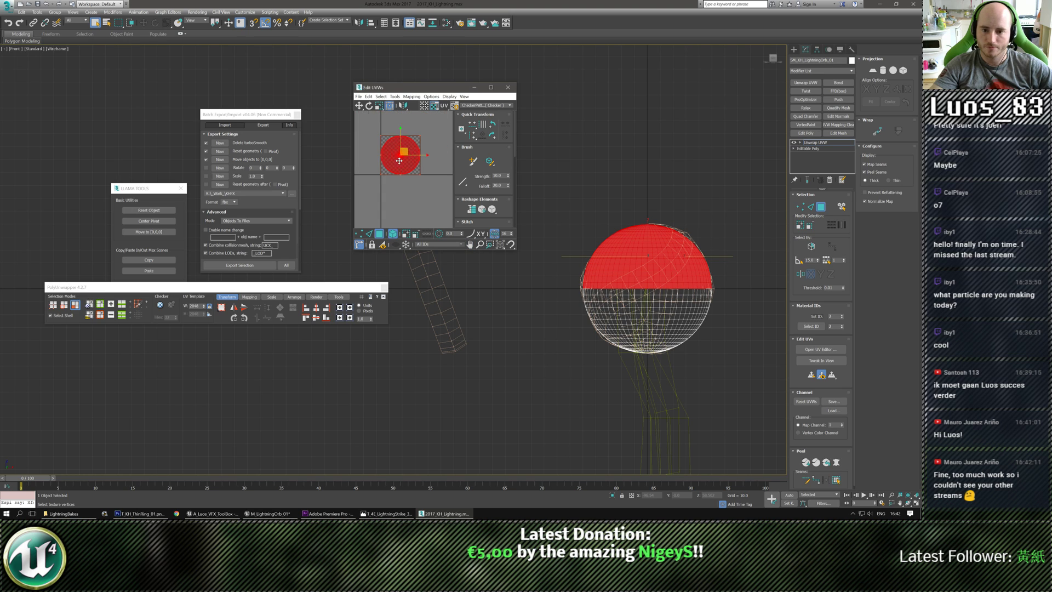
Step: Scale the upper half's UVs down to a small disc in the lower-right corner of the UV square
{"action": "middle_click_drag", "start_coordinate": [398, 157], "coordinate": [389, 173]}
{"action": "scroll", "coordinate": [388, 174], "scroll_direction": "up", "scroll_amount": 3}
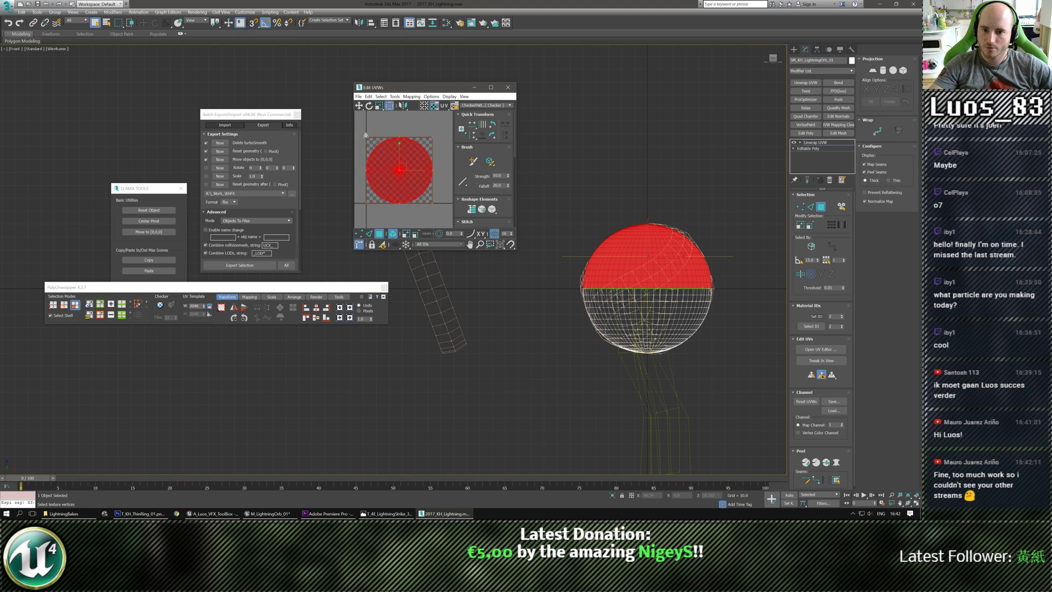
{"action": "left_click_drag", "start_coordinate": [365, 135], "coordinate": [419, 186]}
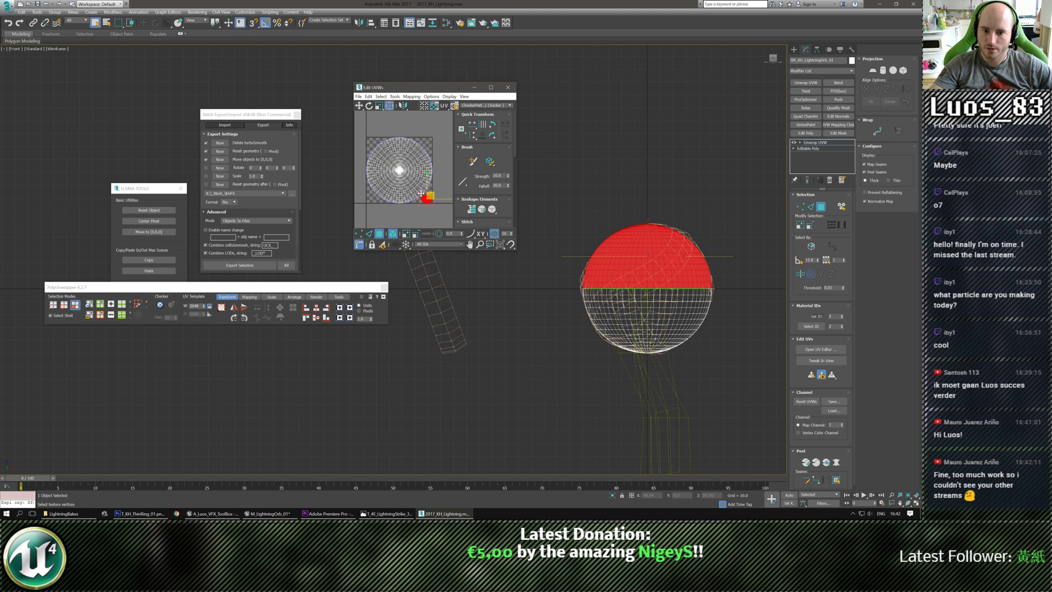
{"action": "scroll", "coordinate": [421, 193], "scroll_direction": "up", "scroll_amount": 5}
{"action": "middle_click_drag", "start_coordinate": [422, 195], "coordinate": [388, 153]}
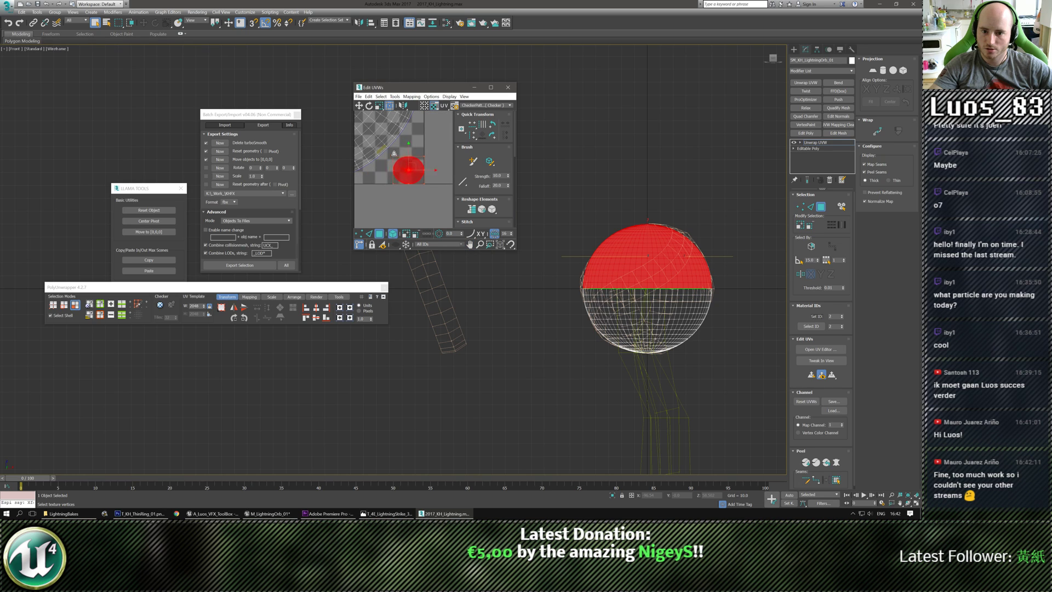
{"action": "left_click", "coordinate": [407, 202]}
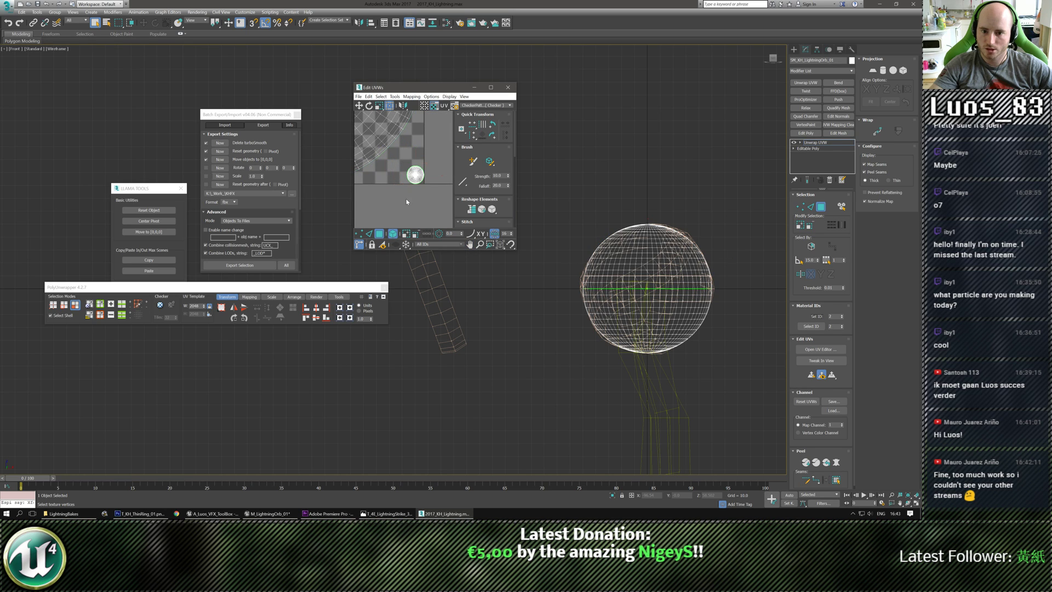
Step: Remove the orb's Unwrap UVW modifier and batch-export SM_KH_LightningOrb_01 as an FBX file
{"action": "left_click", "coordinate": [508, 87]}
{"action": "left_click", "coordinate": [829, 179]}
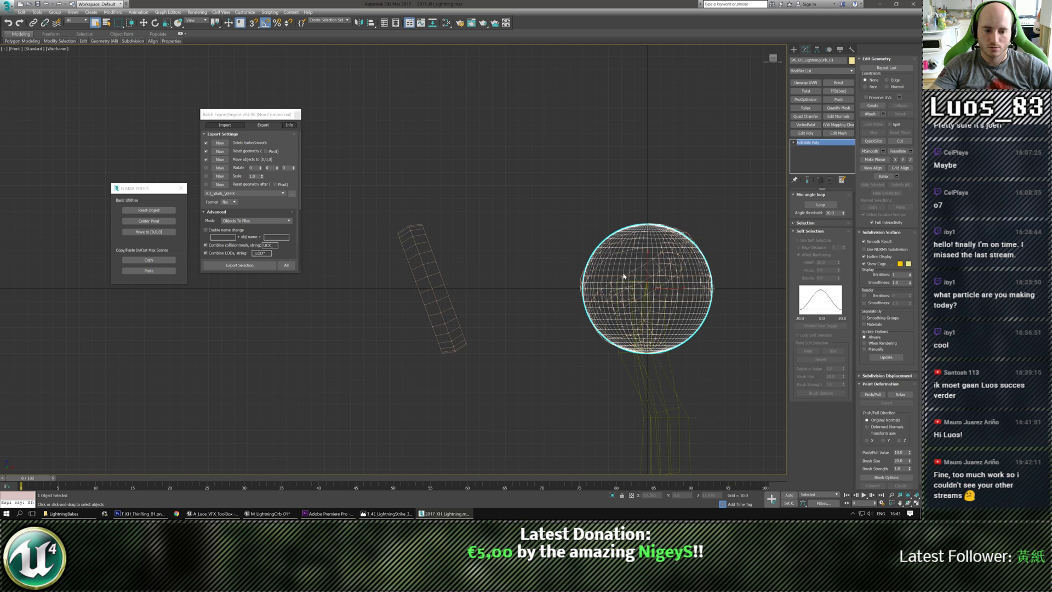
{"action": "middle_click_drag", "start_coordinate": [449, 251], "coordinate": [396, 239]}
{"action": "left_click", "coordinate": [230, 267]}
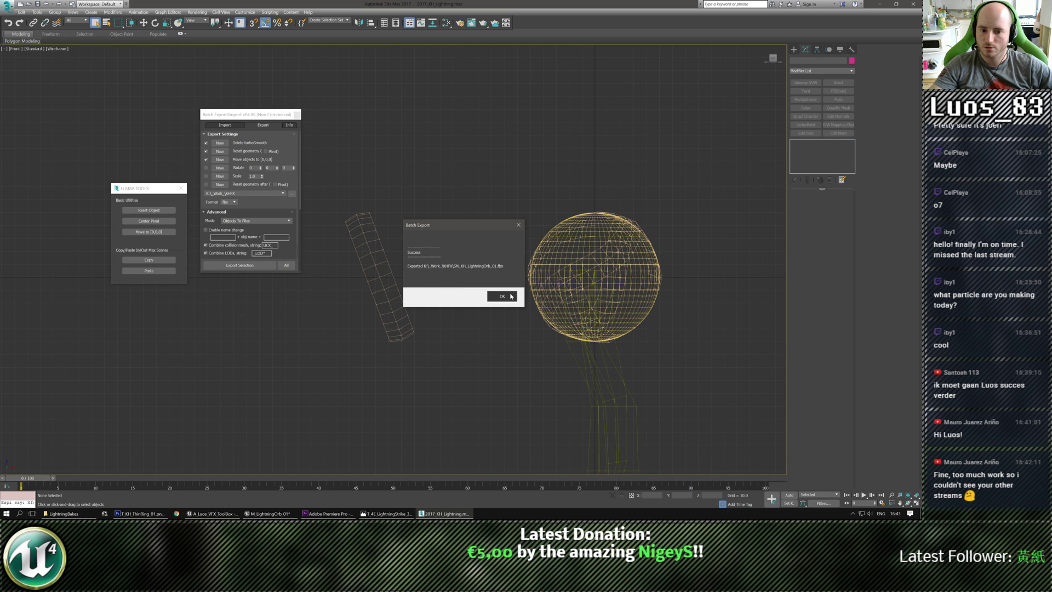
{"action": "left_click", "coordinate": [502, 297]}
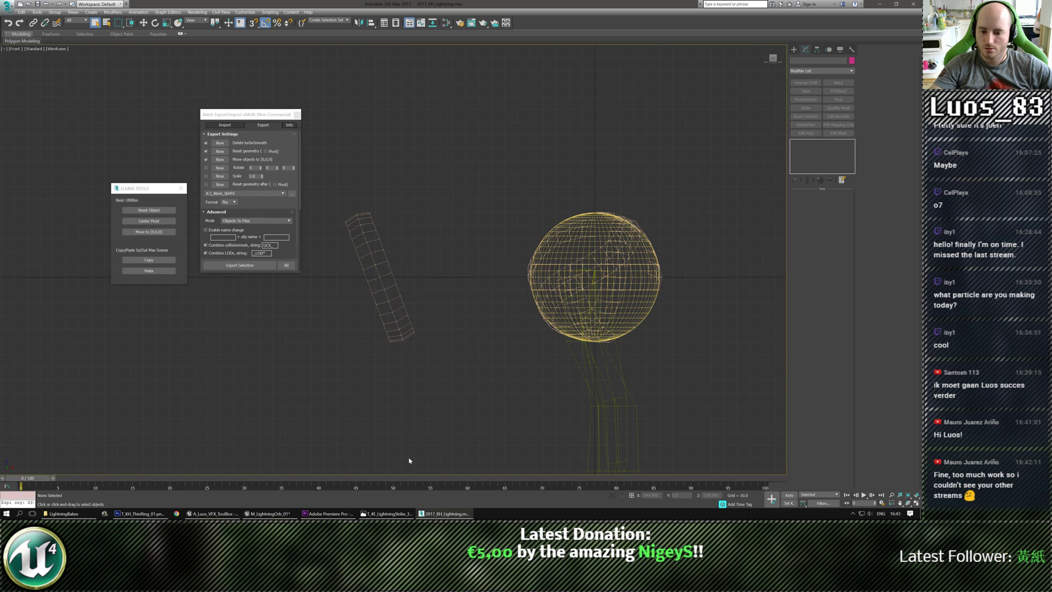
Step: Switch to the M_LightningOrb_01 material in Unreal Engine and bring up the Content Browser
{"action": "left_click", "coordinate": [269, 513]}
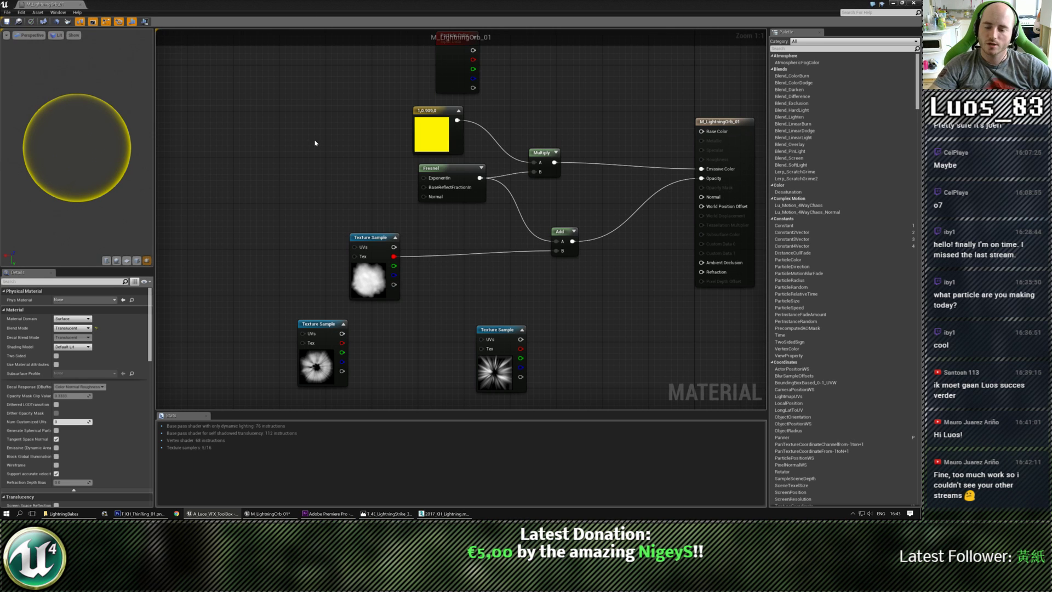
{"action": "right_click_drag", "start_coordinate": [315, 143], "coordinate": [349, 140]}
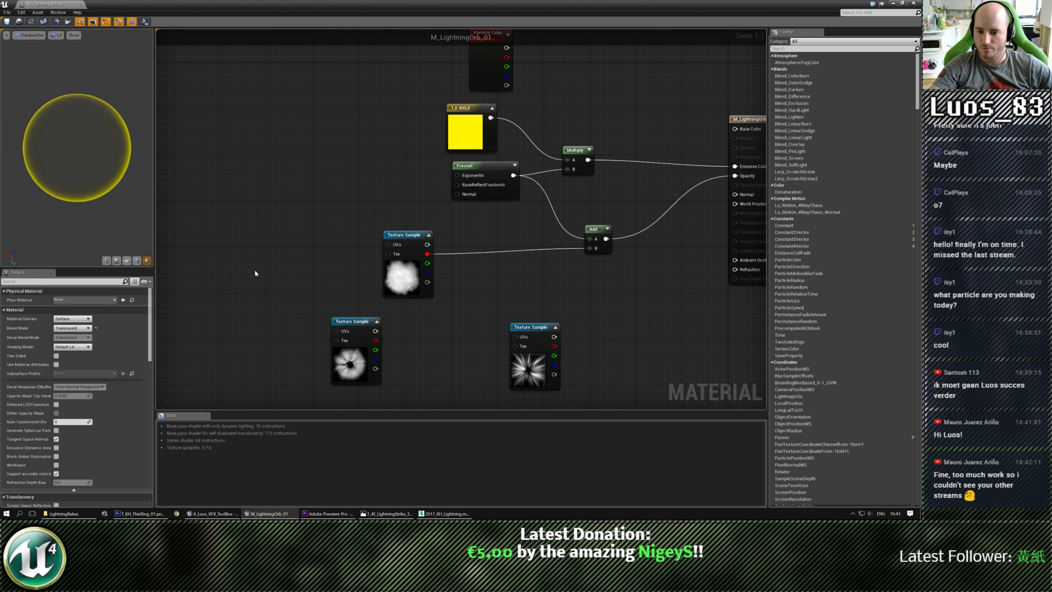
{"action": "right_click_drag", "start_coordinate": [255, 273], "coordinate": [299, 269]}
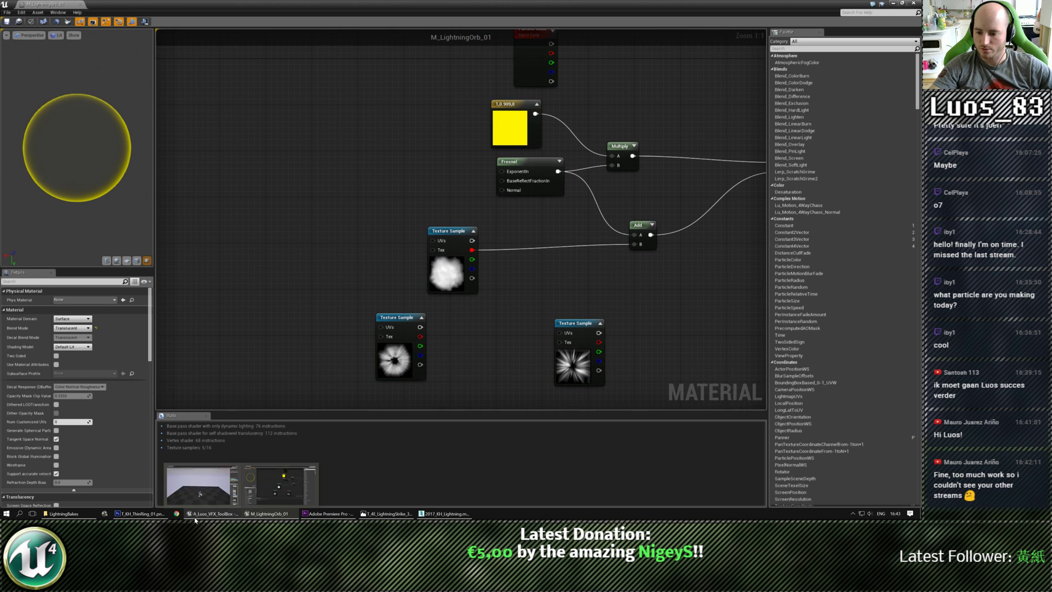
{"action": "key", "text": "ctrl+shift+f"}
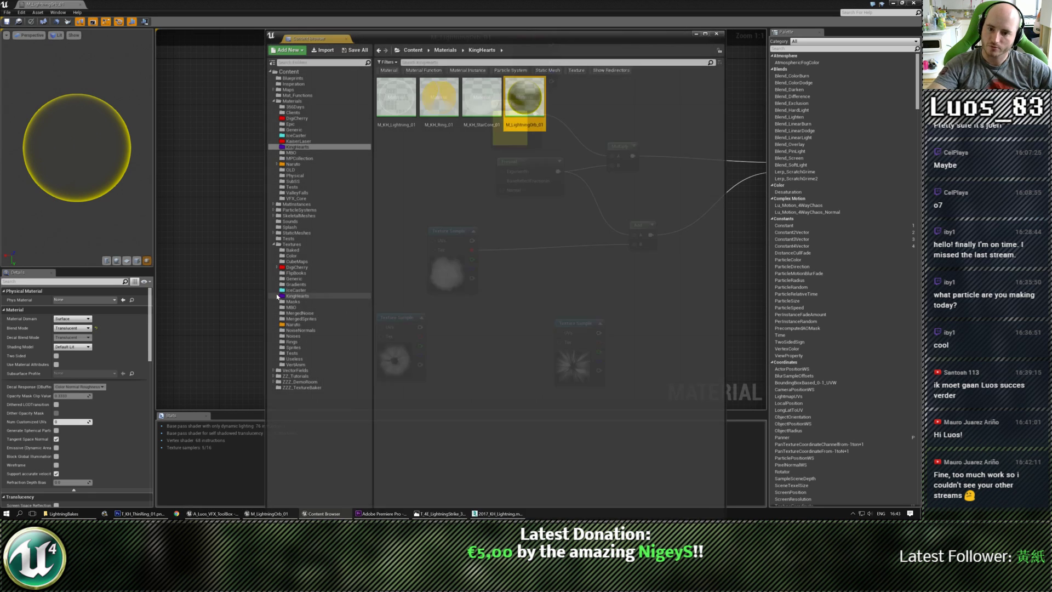
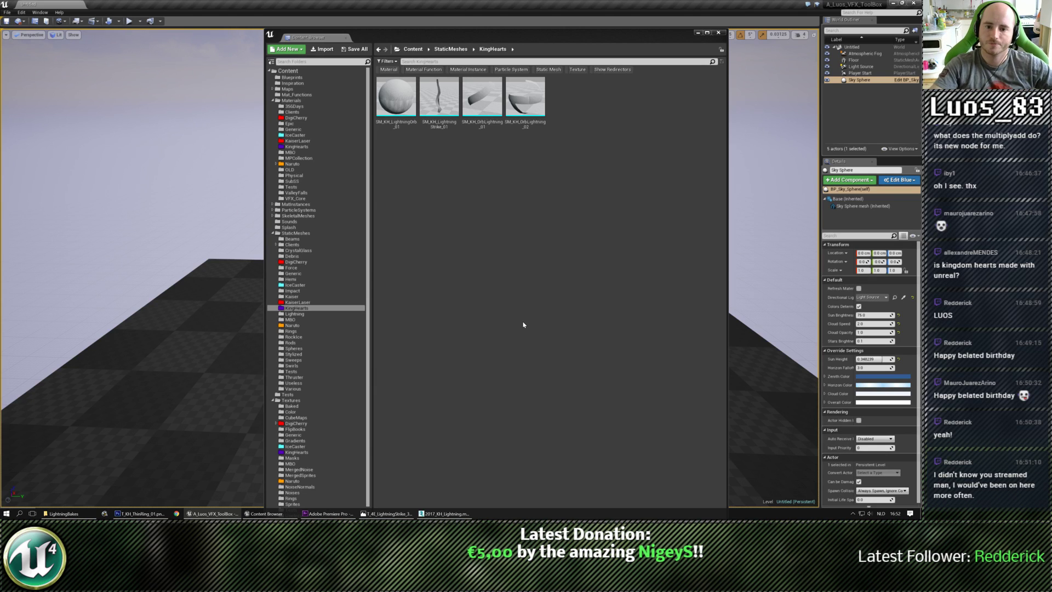
Step: Open the Par_KH_LightningCast particle system from the KingHearts folder under ParticleSystems
{"action": "left_click", "coordinate": [306, 146]}
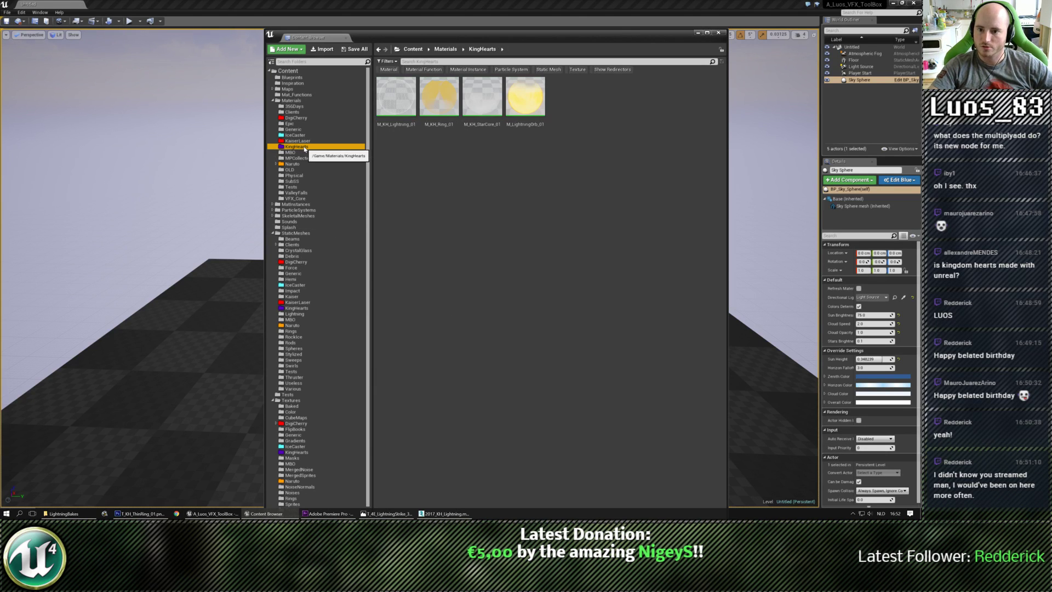
{"action": "scroll", "coordinate": [310, 262], "scroll_direction": "down", "scroll_amount": 1}
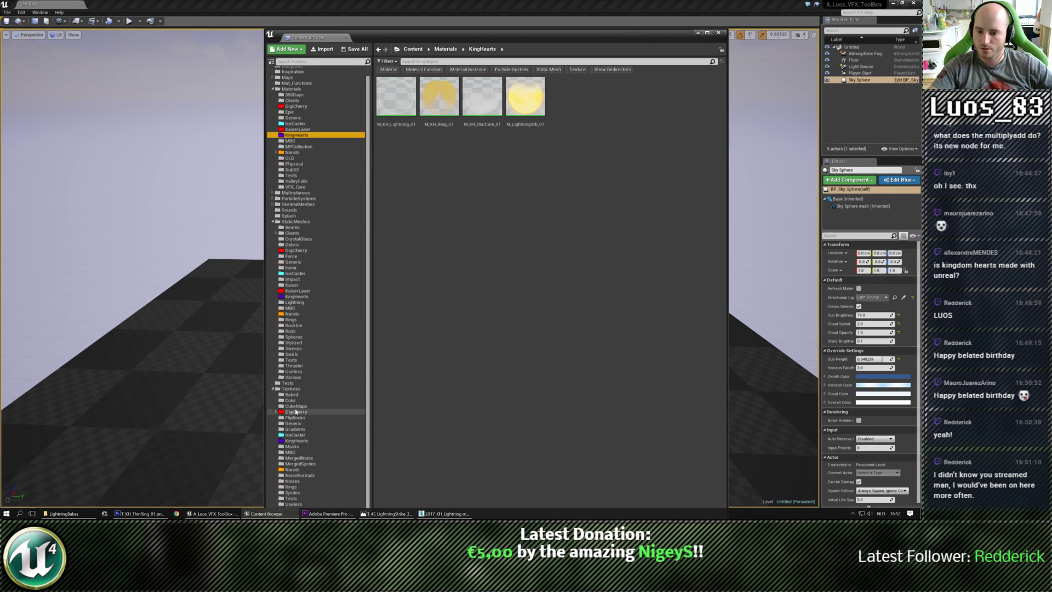
{"action": "left_click", "coordinate": [272, 199]}
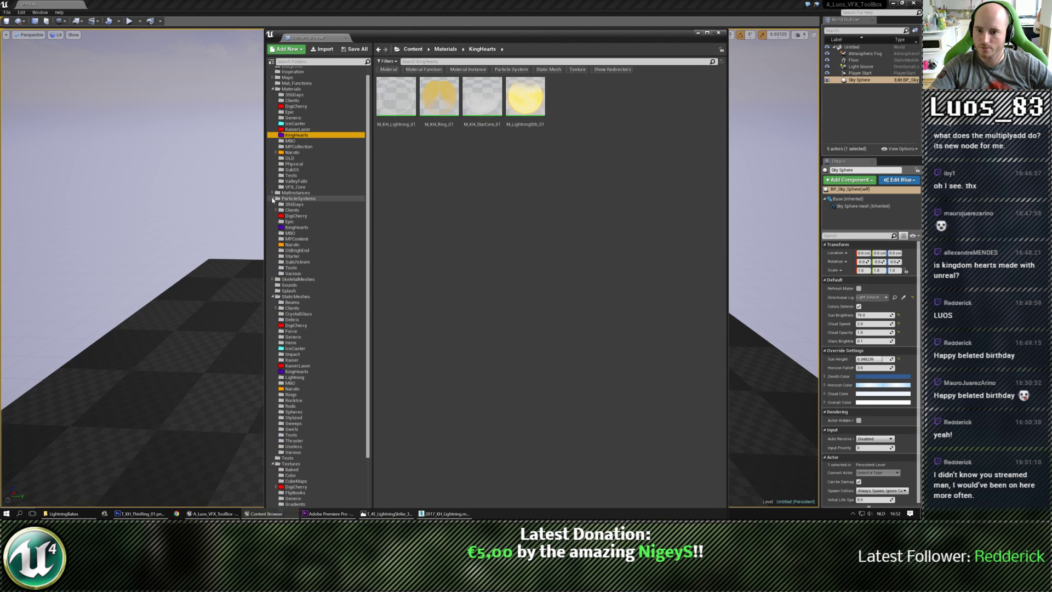
{"action": "left_click", "coordinate": [291, 227]}
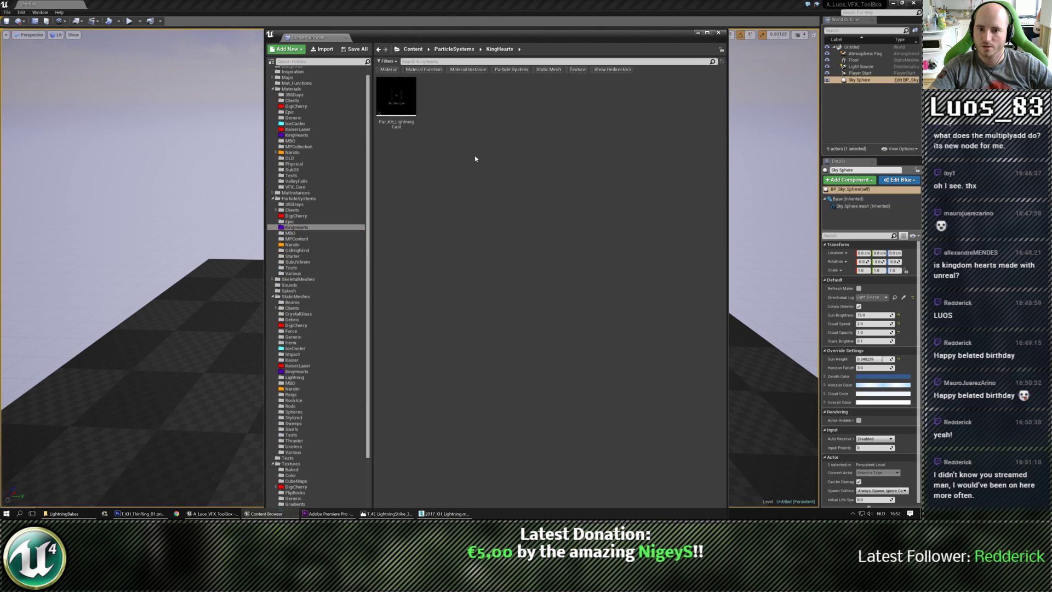
{"action": "double_click", "coordinate": [393, 95]}
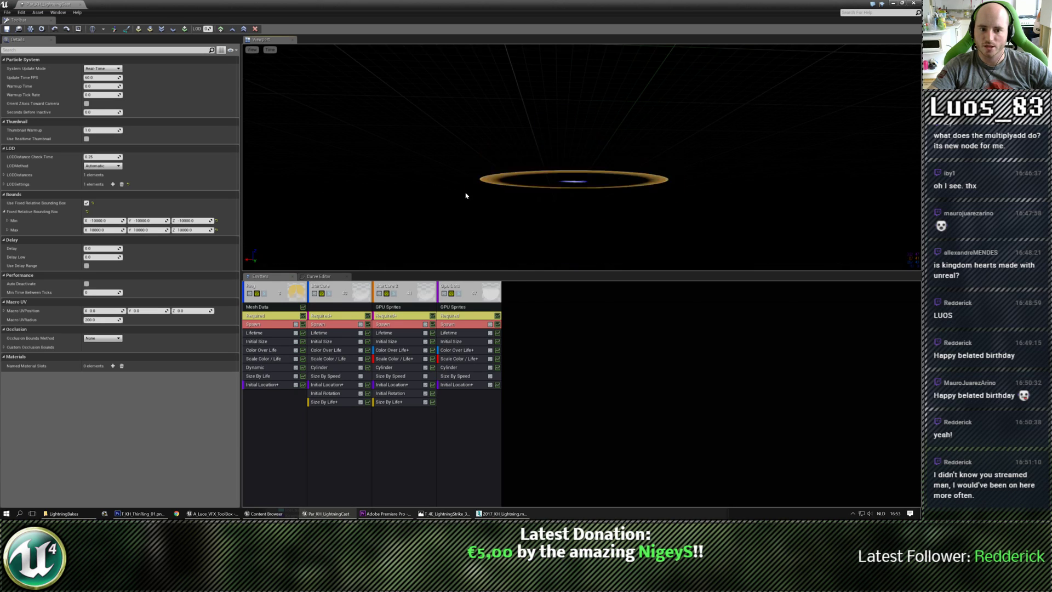
Step: Open the ring emitter's M_KH_Ring_01 material and check the values of its darker orange colour constant
{"action": "left_click", "coordinate": [277, 317]}
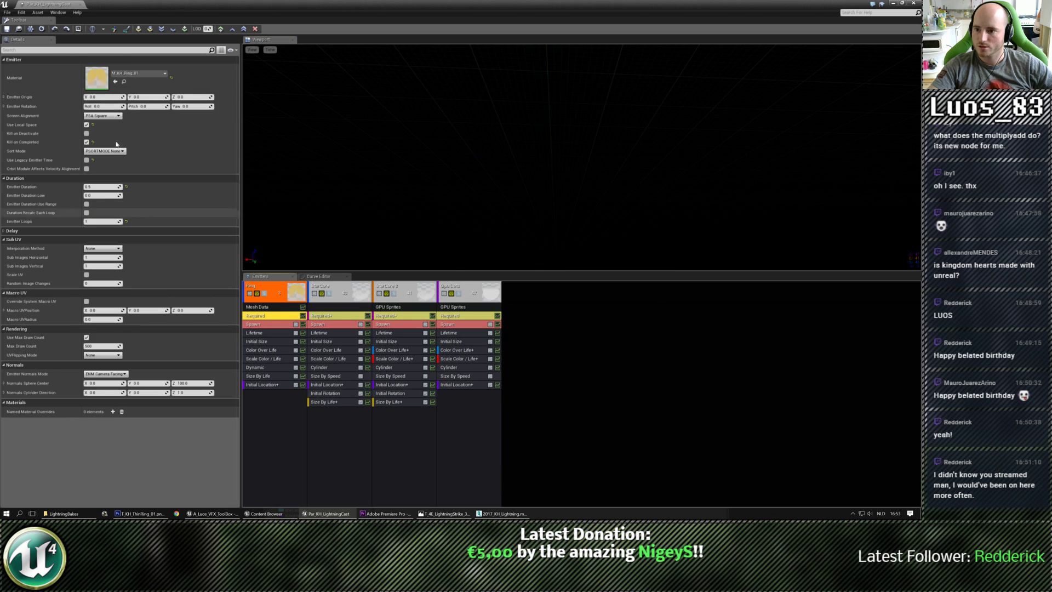
{"action": "double_click", "coordinate": [99, 80]}
{"action": "right_click_drag", "start_coordinate": [192, 181], "coordinate": [411, 215]}
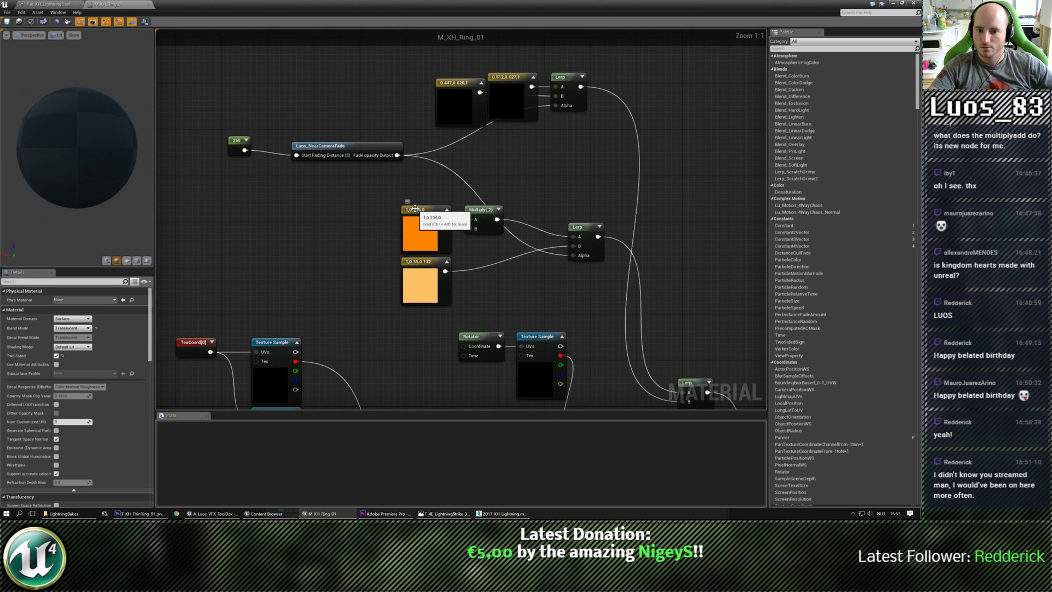
{"action": "left_click", "coordinate": [411, 215]}
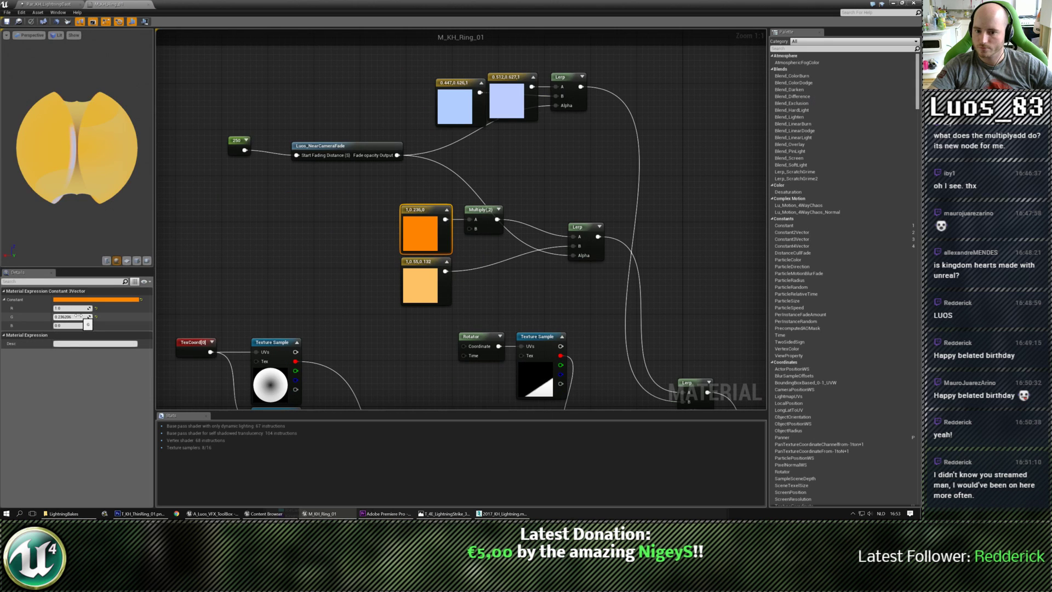
Step: Set the lighter orange colour constant to red 1.0, green about 0.531 and blue about 0.082
{"action": "left_click", "coordinate": [421, 265]}
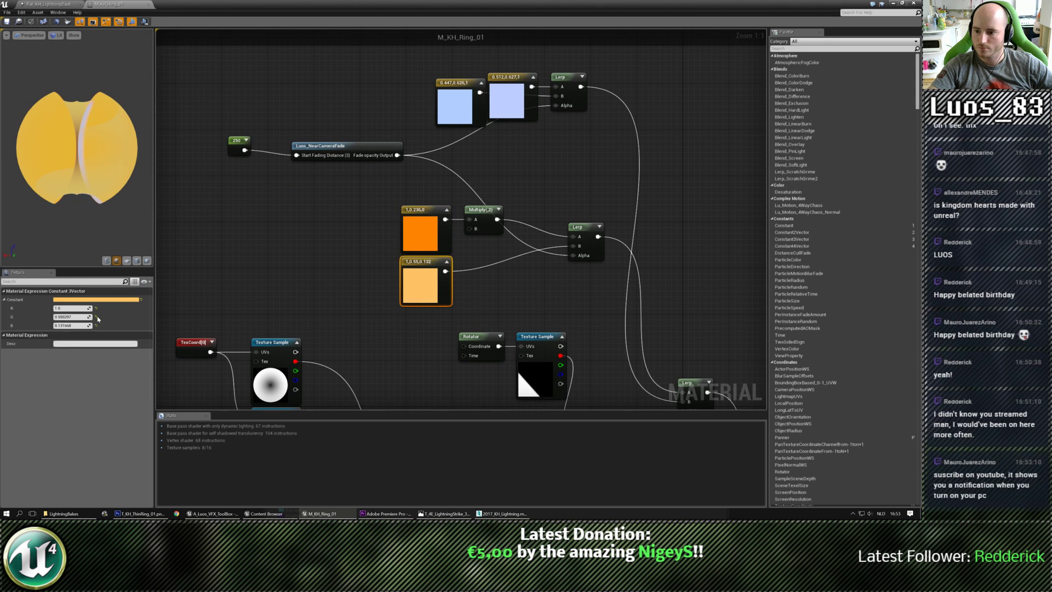
{"action": "double_click", "coordinate": [427, 285]}
{"action": "left_click_drag", "start_coordinate": [512, 366], "coordinate": [513, 365]}
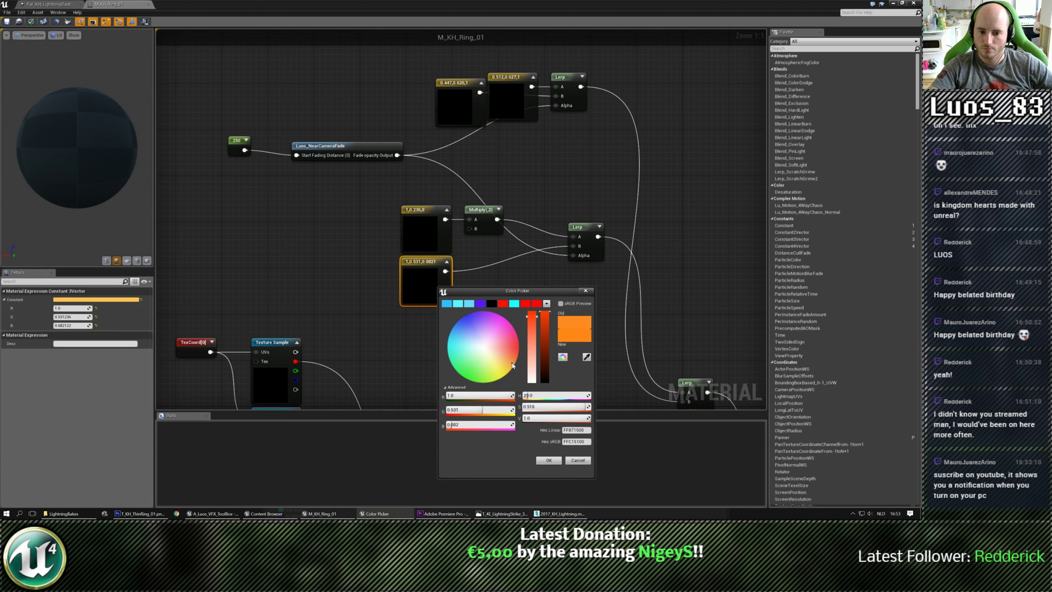
{"action": "left_click", "coordinate": [550, 460]}
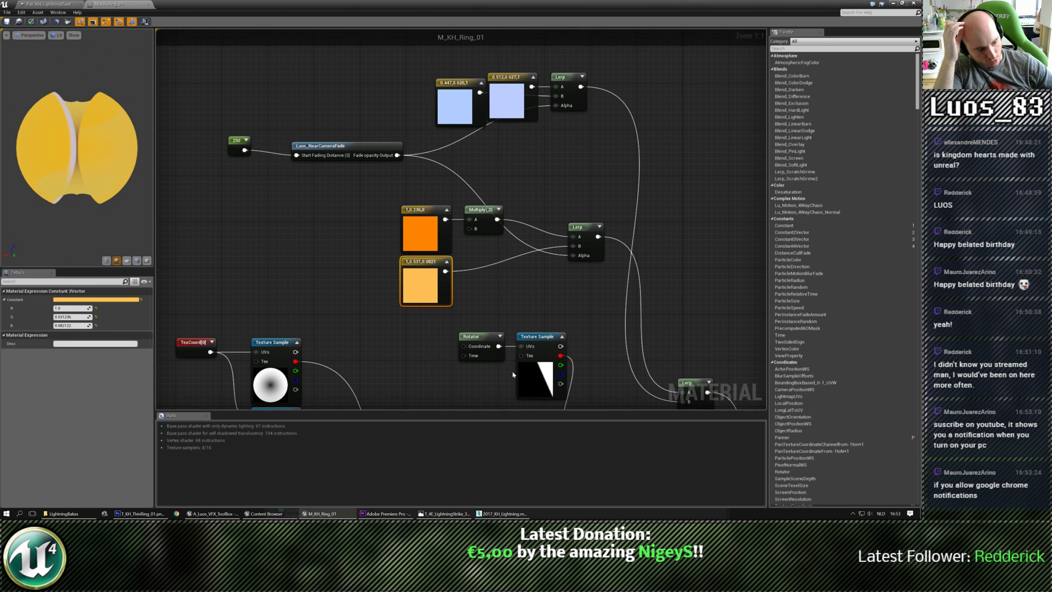
Step: Save the M_KH_Ring_01 material, and close both its editor and the Par_KH_LightningCast particle system
{"action": "left_click", "coordinate": [195, 200]}
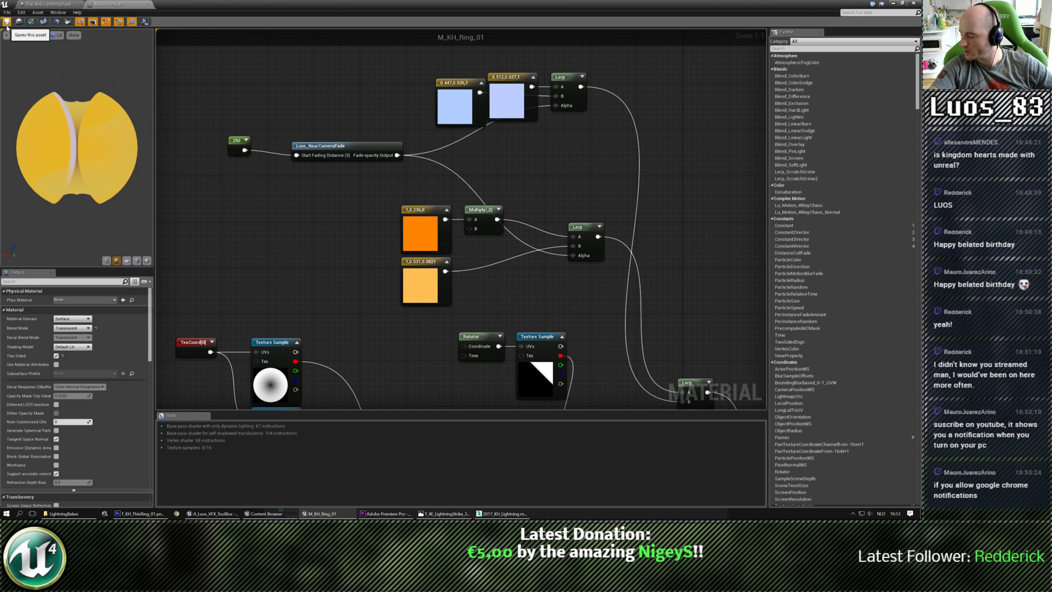
{"action": "left_click", "coordinate": [6, 24]}
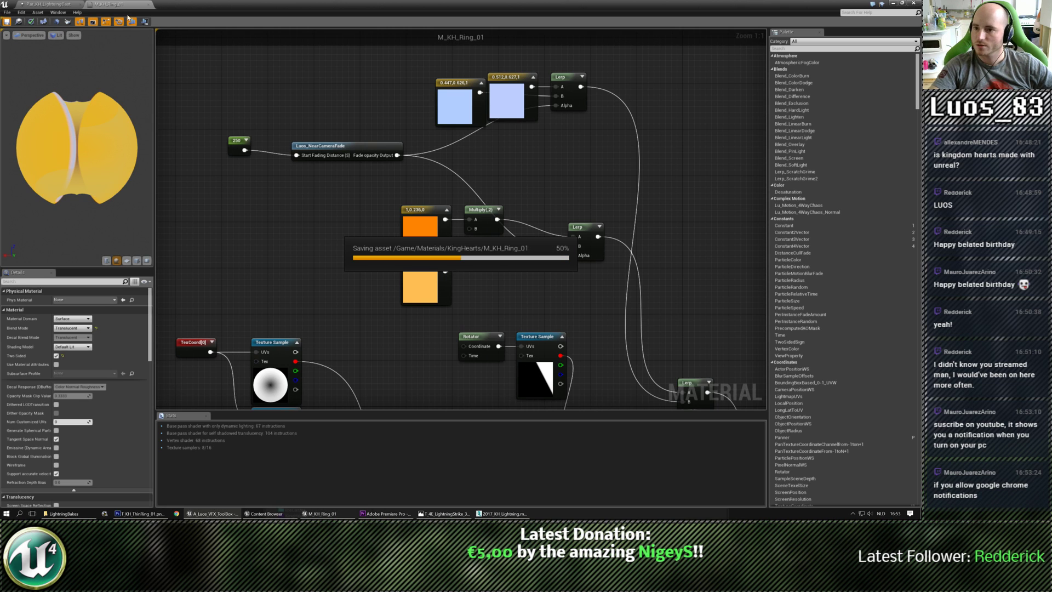
{"action": "left_click", "coordinate": [52, 5]}
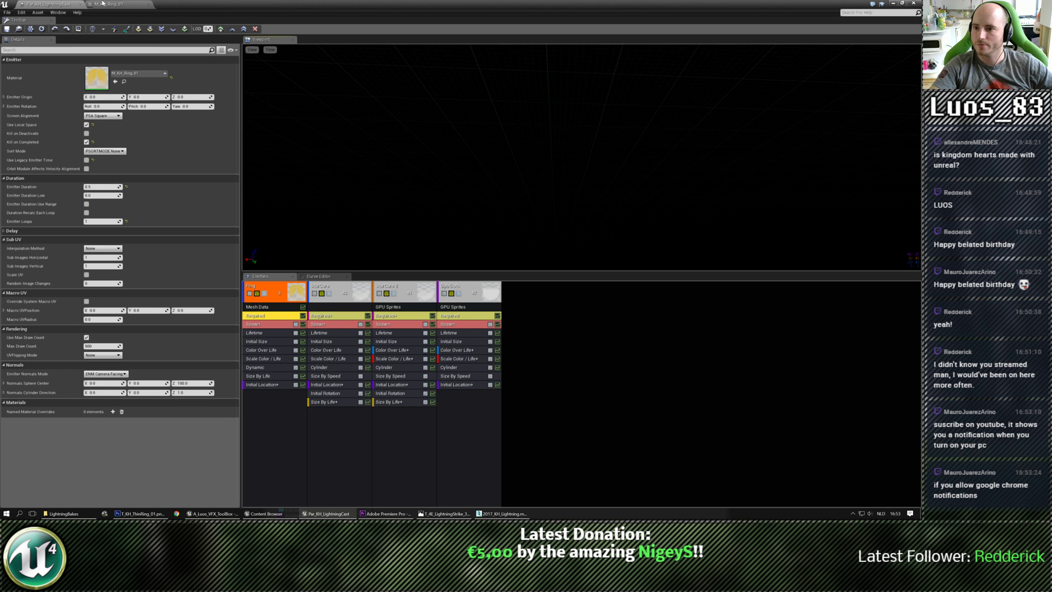
{"action": "left_click", "coordinate": [148, 5]}
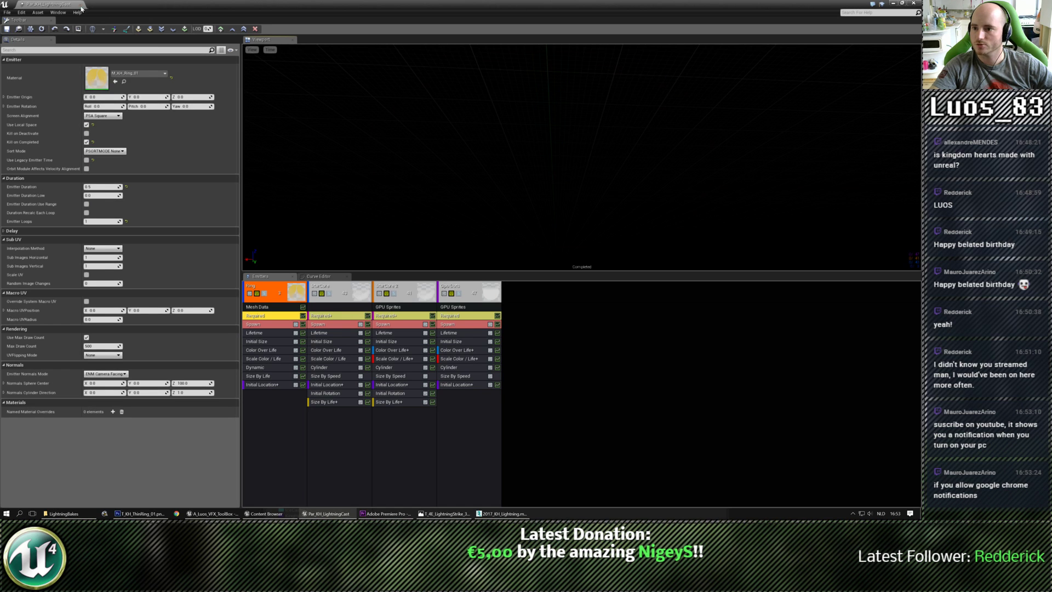
{"action": "left_click", "coordinate": [83, 4]}
Step: Create a particle system named Par_KH_LightingOrbs_01 in the KingHearts folder under ParticleSystems and open it
{"action": "right_click", "coordinate": [450, 118]}
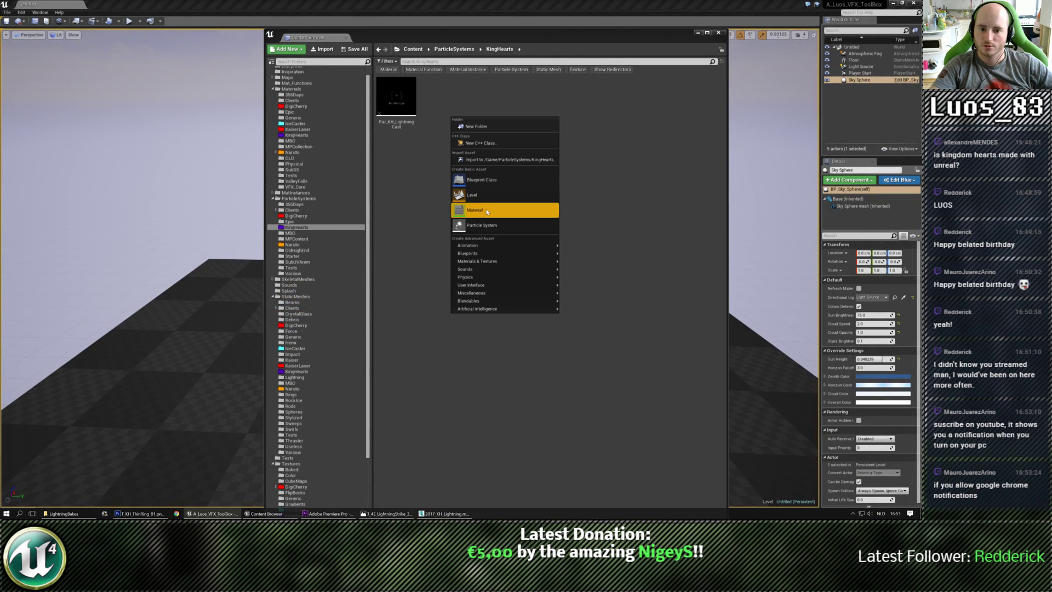
{"action": "left_click", "coordinate": [485, 225]}
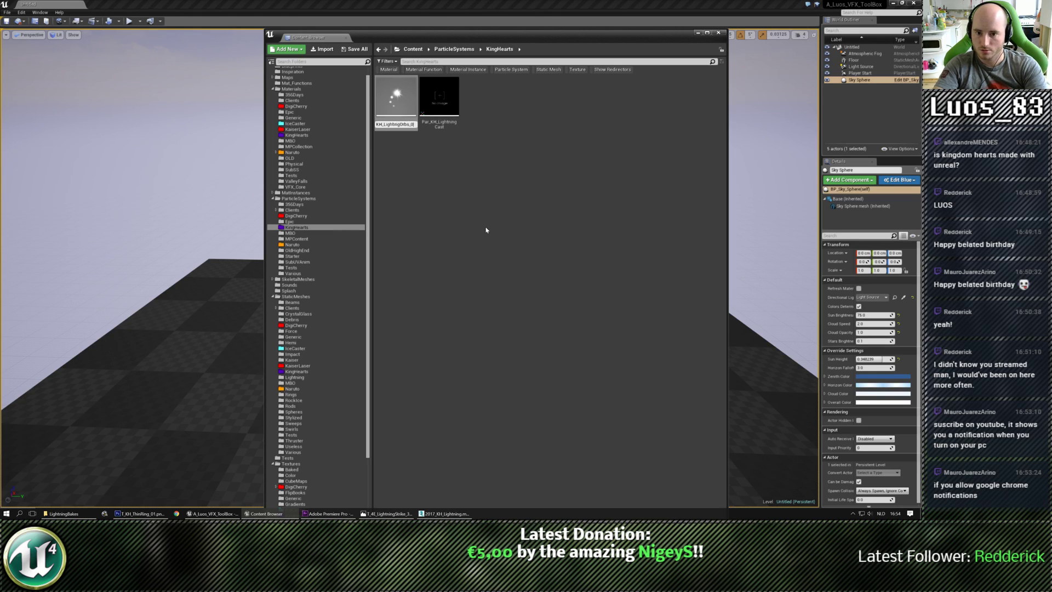
{"action": "type", "text": "1"}
{"action": "key", "text": "Return"}
{"action": "double_click", "coordinate": [396, 97]}
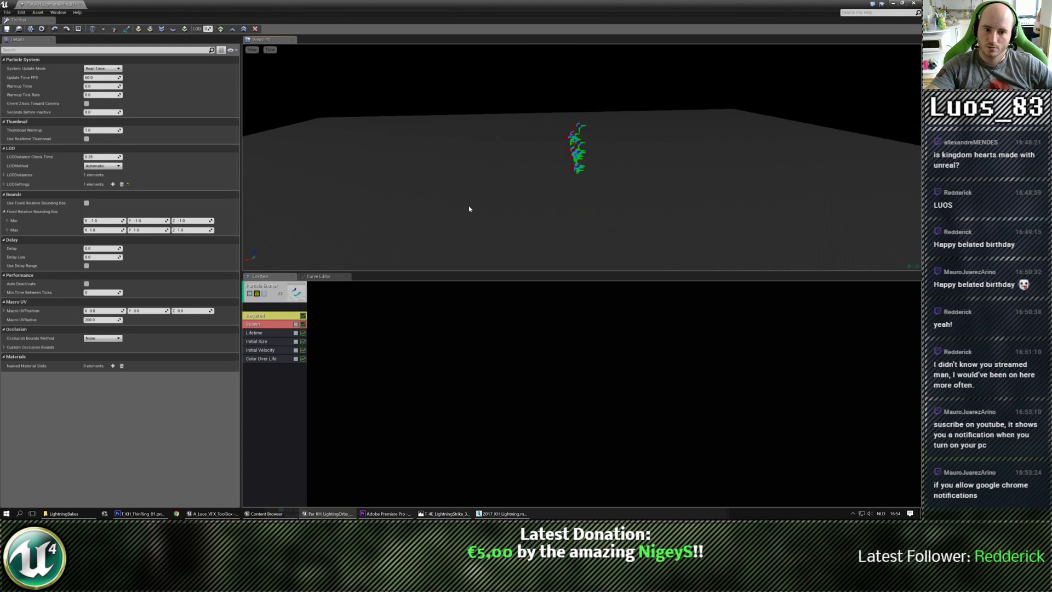
Step: Add Mesh Data to the emitter and assign the SM_KH_LightningOrb_01 mesh from the KingHearts folder under StaticMeshes
{"action": "left_click", "coordinate": [267, 294]}
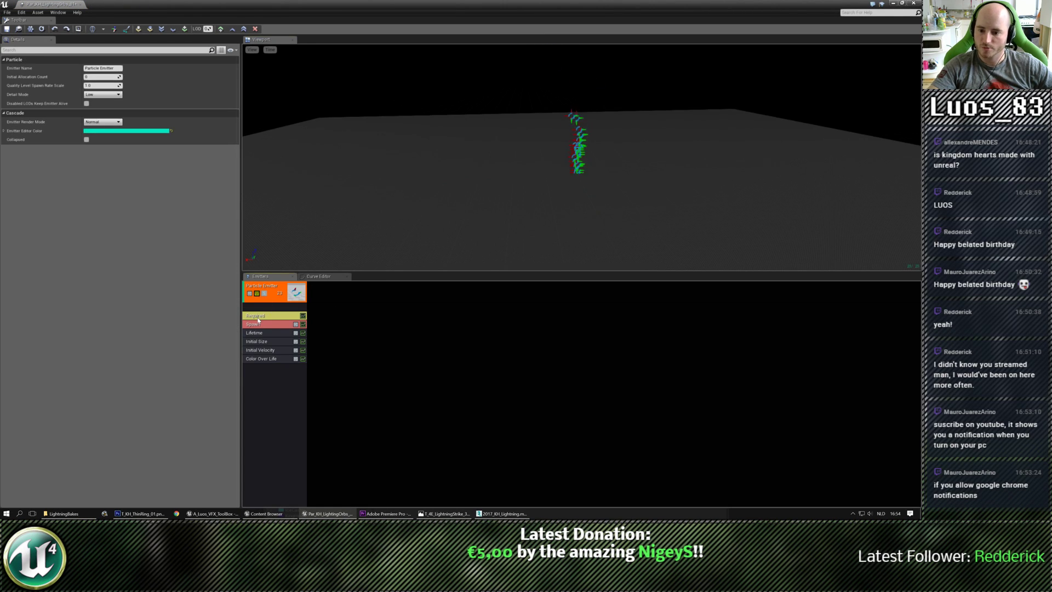
{"action": "left_click", "coordinate": [437, 336]}
{"action": "key", "text": "ctrl+b"}
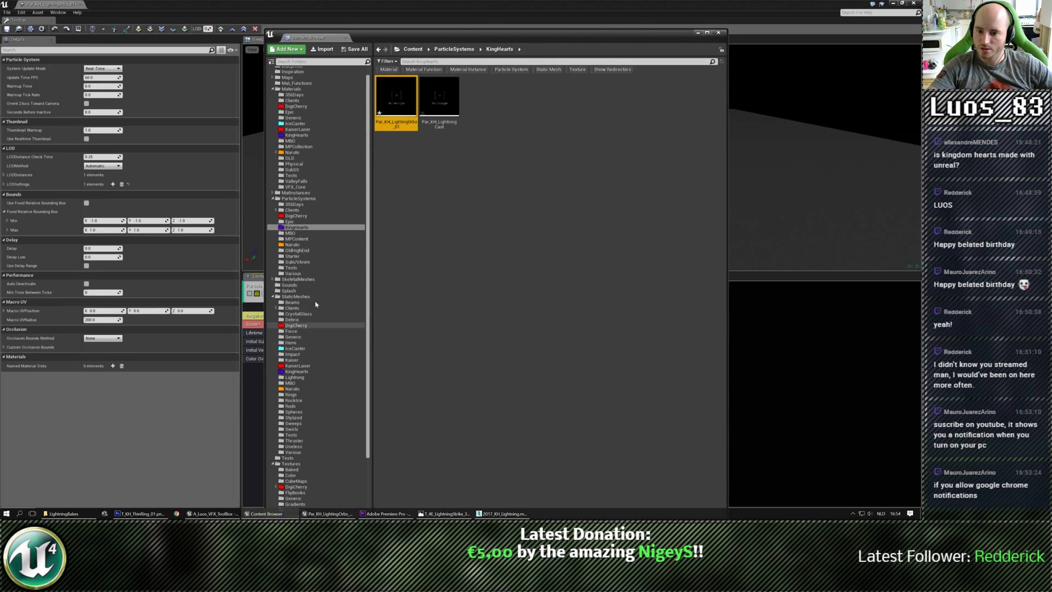
{"action": "left_click", "coordinate": [289, 372]}
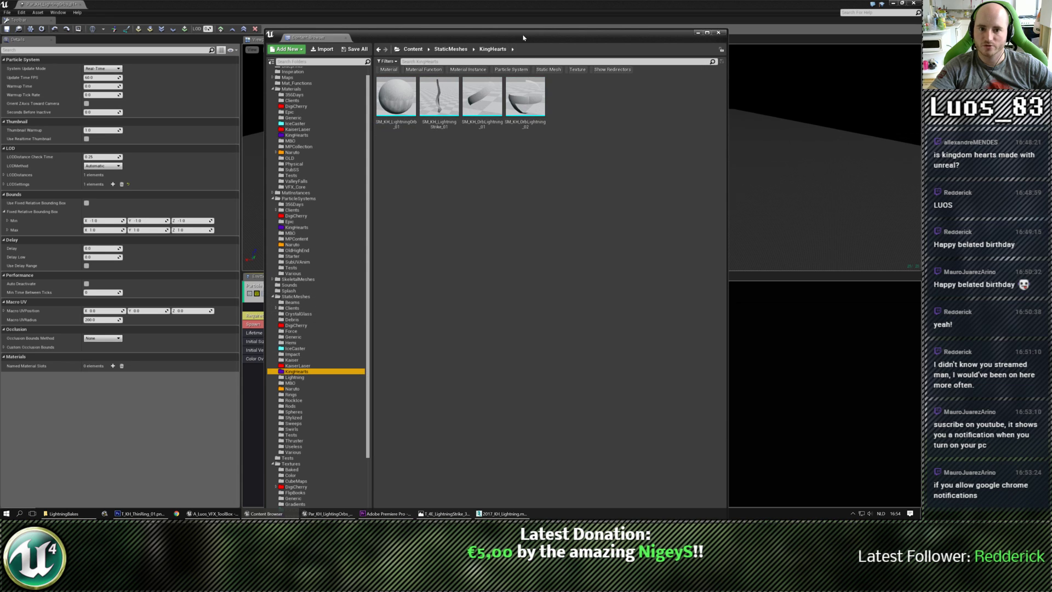
{"action": "key", "text": "alt+Tab"}
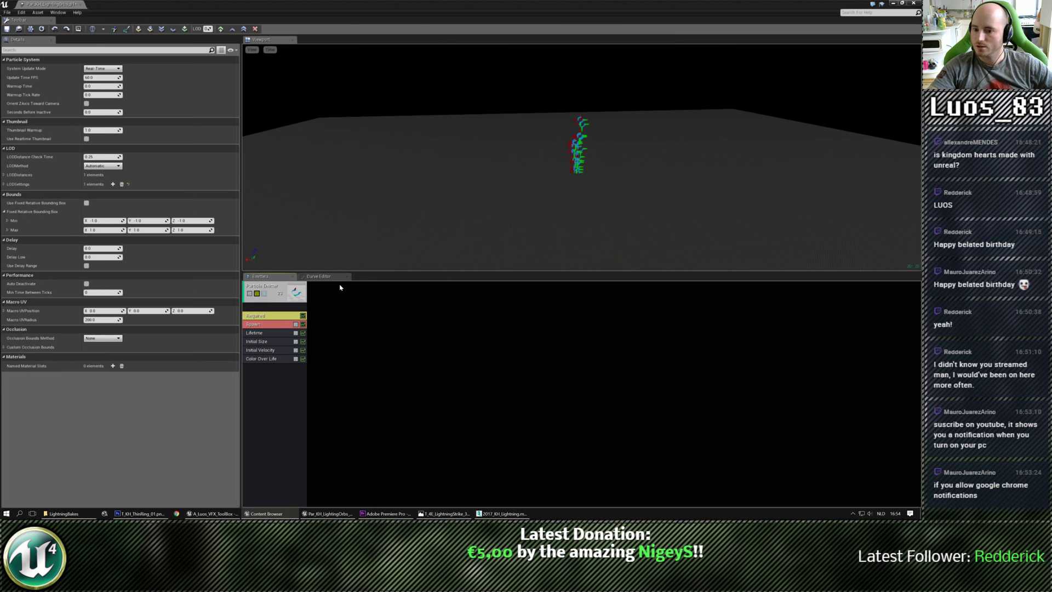
{"action": "left_click", "coordinate": [265, 287]}
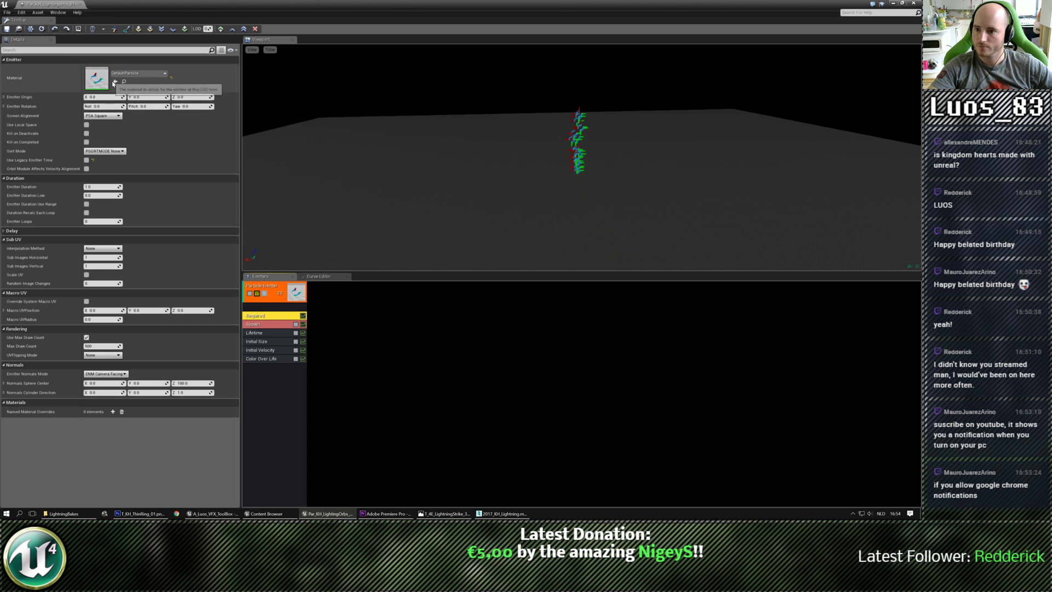
{"action": "right_click", "coordinate": [273, 307]}
{"action": "mouse_move", "coordinate": [299, 332]}
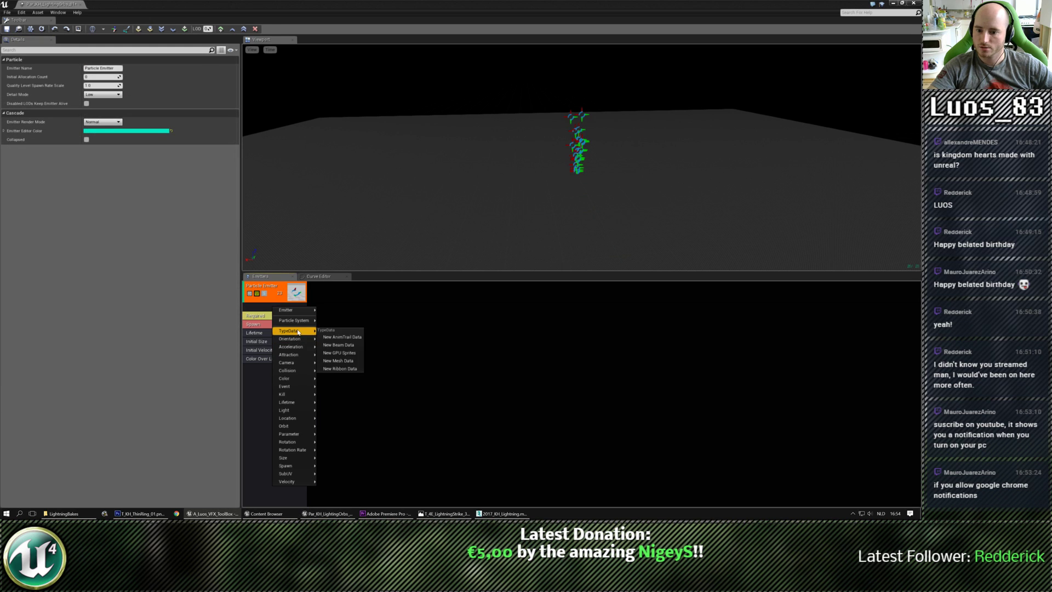
{"action": "left_click", "coordinate": [339, 360]}
{"action": "left_click", "coordinate": [115, 81]}
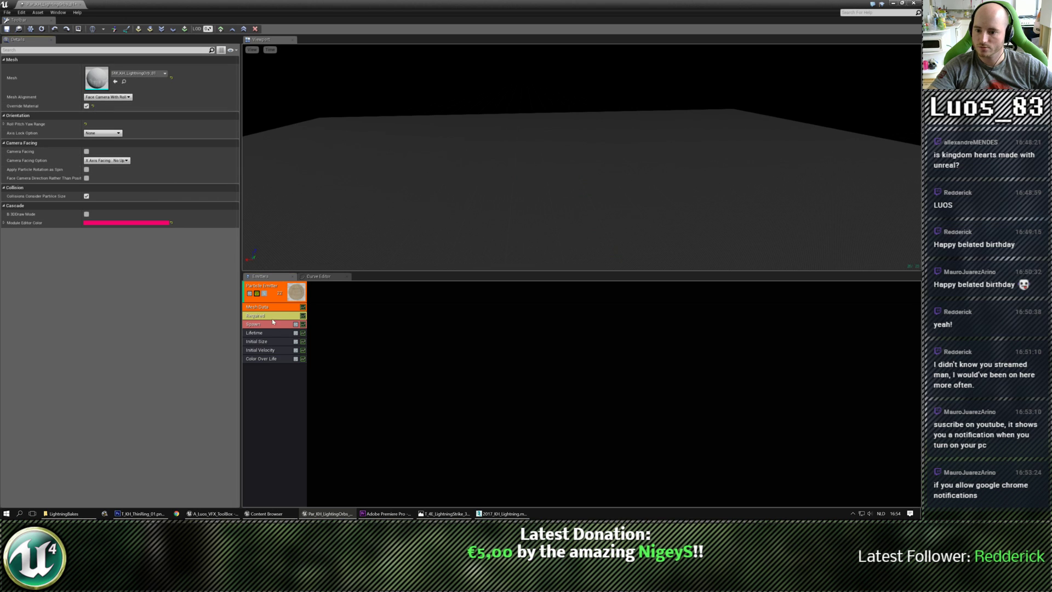
Step: Change the Initial Size distribution to Vector Constant with X, Y and Z set to 1
{"action": "left_click", "coordinate": [262, 342]}
{"action": "left_click", "coordinate": [126, 77]}
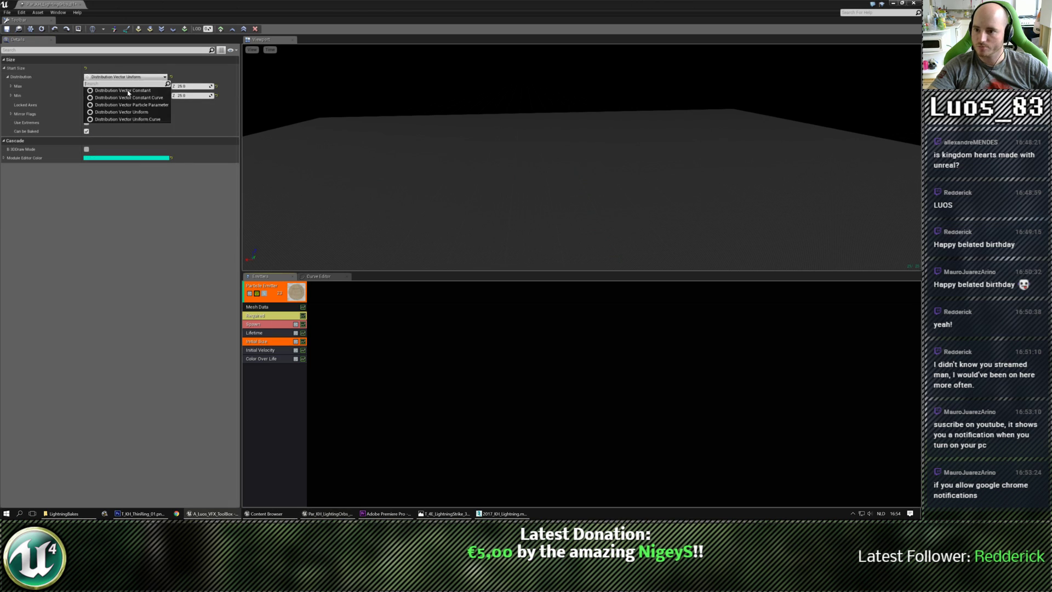
{"action": "left_click", "coordinate": [113, 84]}
{"action": "left_click", "coordinate": [111, 87]}
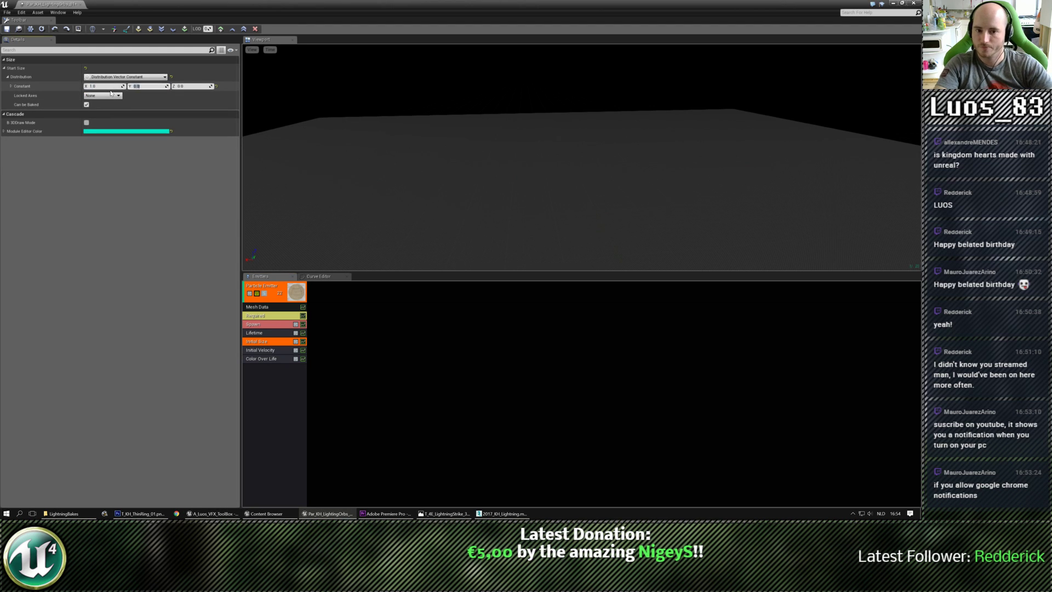
{"action": "type", "text": "1"}
{"action": "key", "text": "Tab"}
{"action": "type", "text": "1"}
{"action": "key", "text": "Return"}
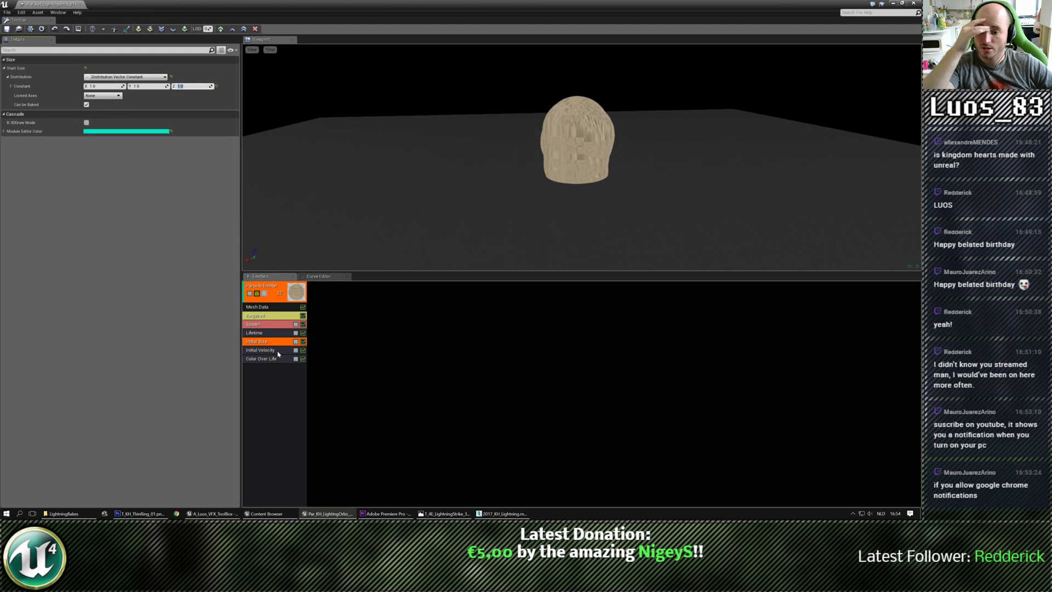
Step: Delete the Initial Velocity module from the emitter and check the Lifetime and Initial Size modules
{"action": "left_click", "coordinate": [276, 350]}
{"action": "key", "text": "Delete"}
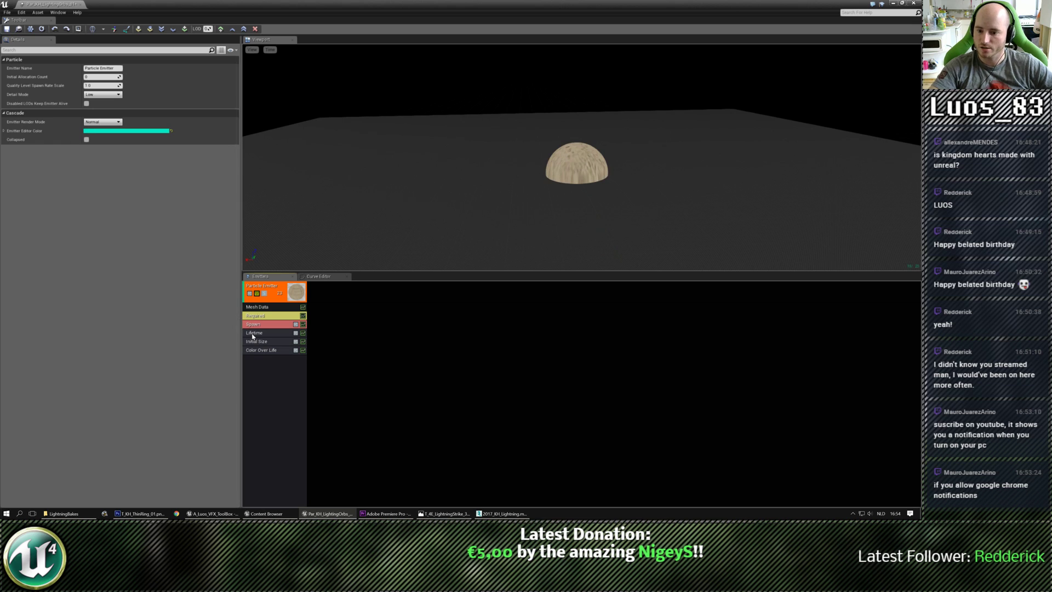
{"action": "left_click", "coordinate": [254, 333]}
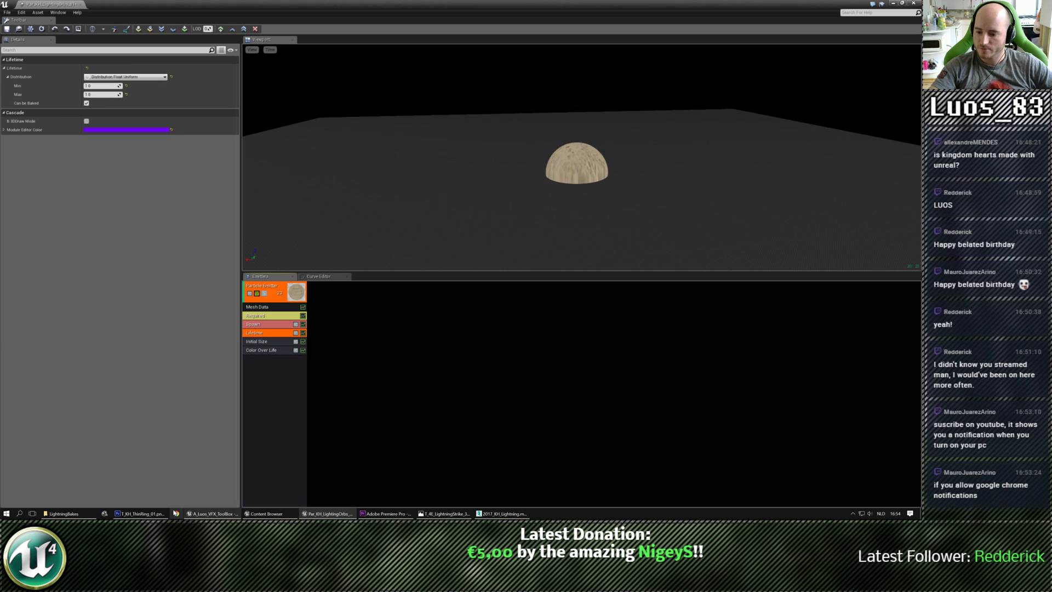
{"action": "left_click", "coordinate": [265, 342]}
Step: Set Color Over Life to a Vector Constant of 1, 1, 1 and the first alpha point's In Val to 0.5
{"action": "left_click", "coordinate": [271, 350]}
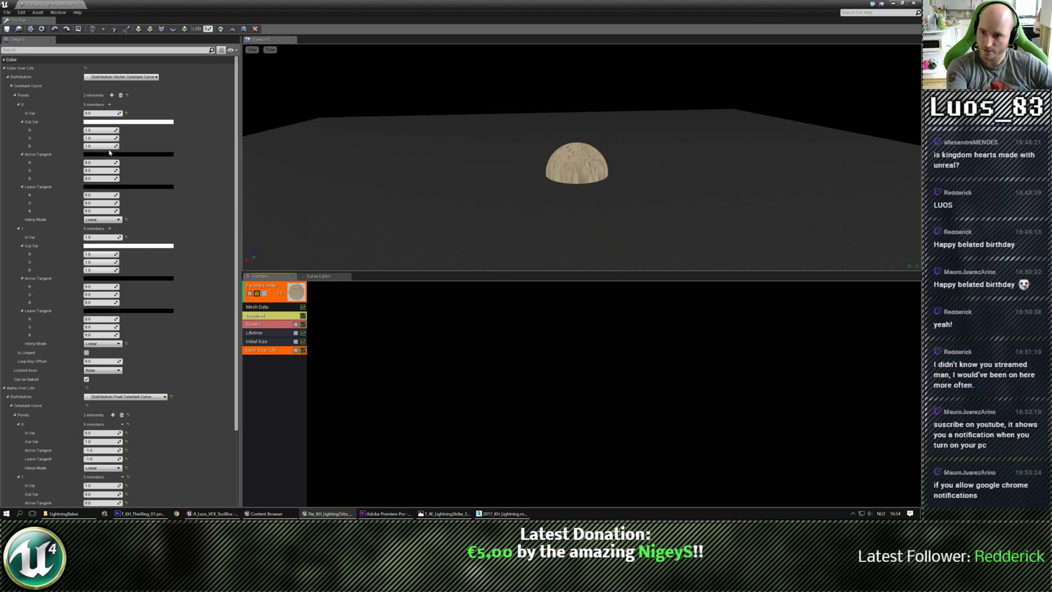
{"action": "left_click", "coordinate": [113, 77]}
{"action": "left_click", "coordinate": [121, 91]}
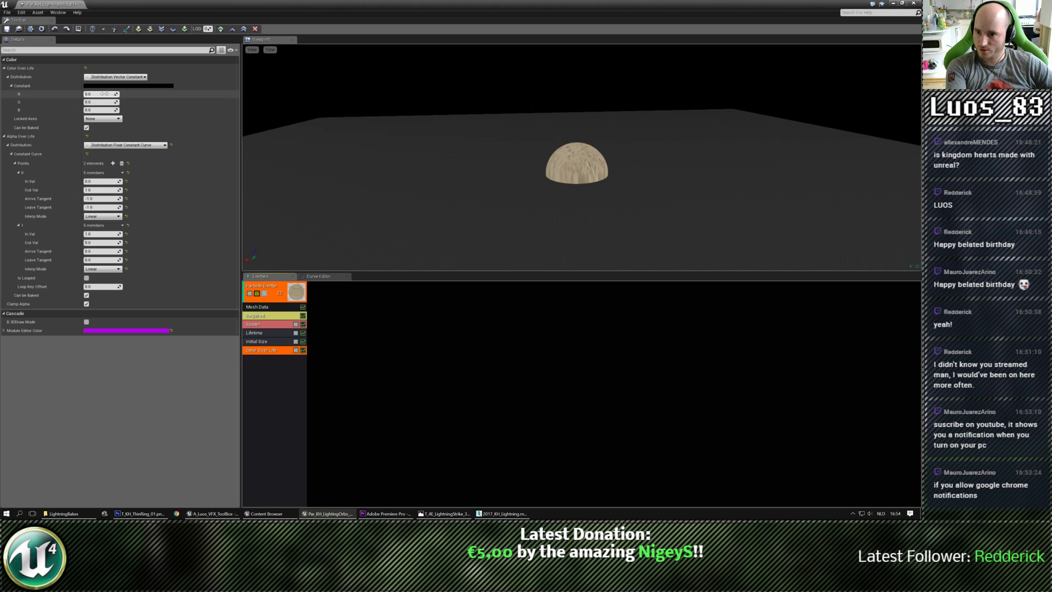
{"action": "type", "text": "1"}
{"action": "key", "text": "Tab"}
{"action": "type", "text": "1"}
{"action": "key", "text": "Tab"}
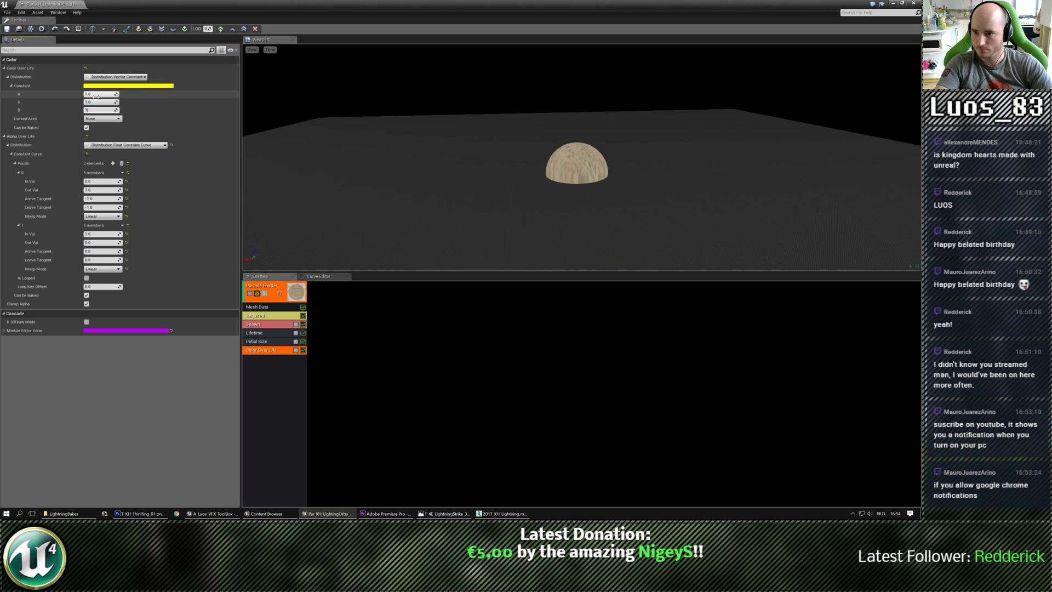
{"action": "type", "text": "1"}
{"action": "key", "text": "Return"}
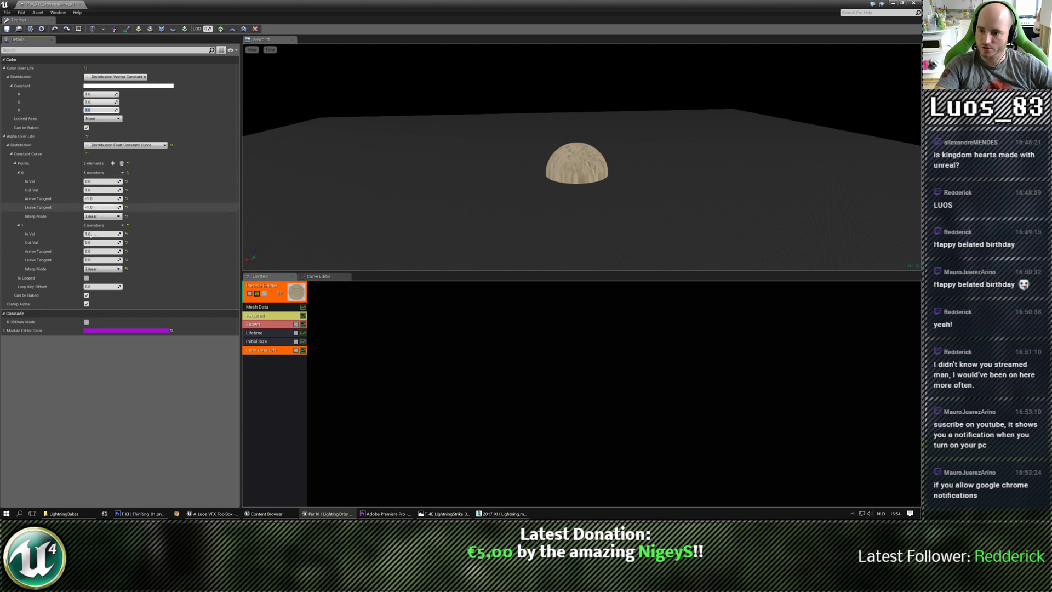
{"action": "left_click", "coordinate": [97, 181]}
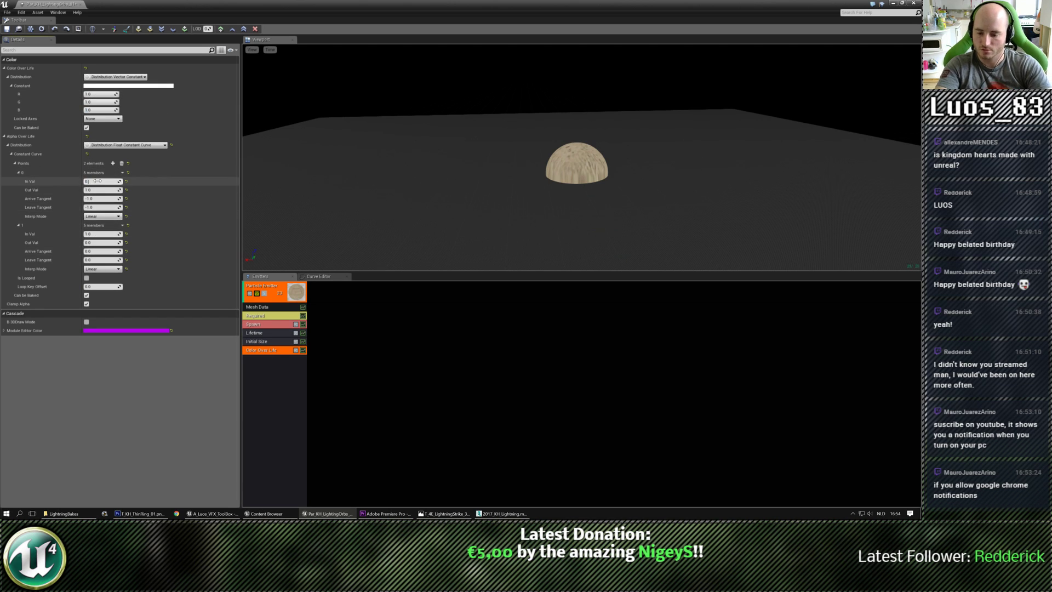
Step: Assign the M_LightningOrb_01 material in the emitter's Required module
{"action": "scroll", "coordinate": [526, 197], "scroll_direction": "up", "scroll_amount": 3}
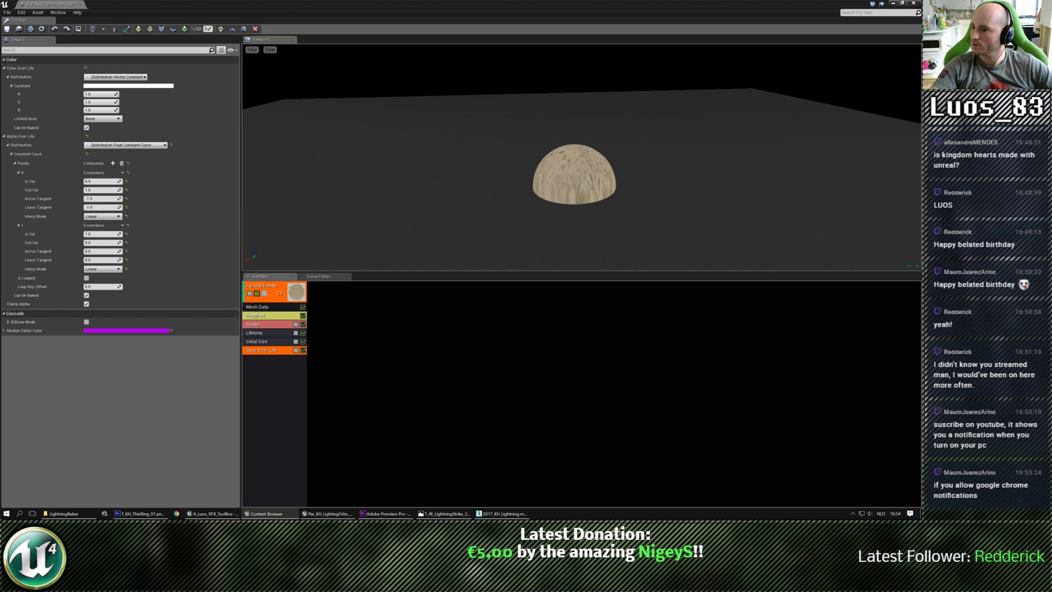
{"action": "left_click", "coordinate": [273, 316]}
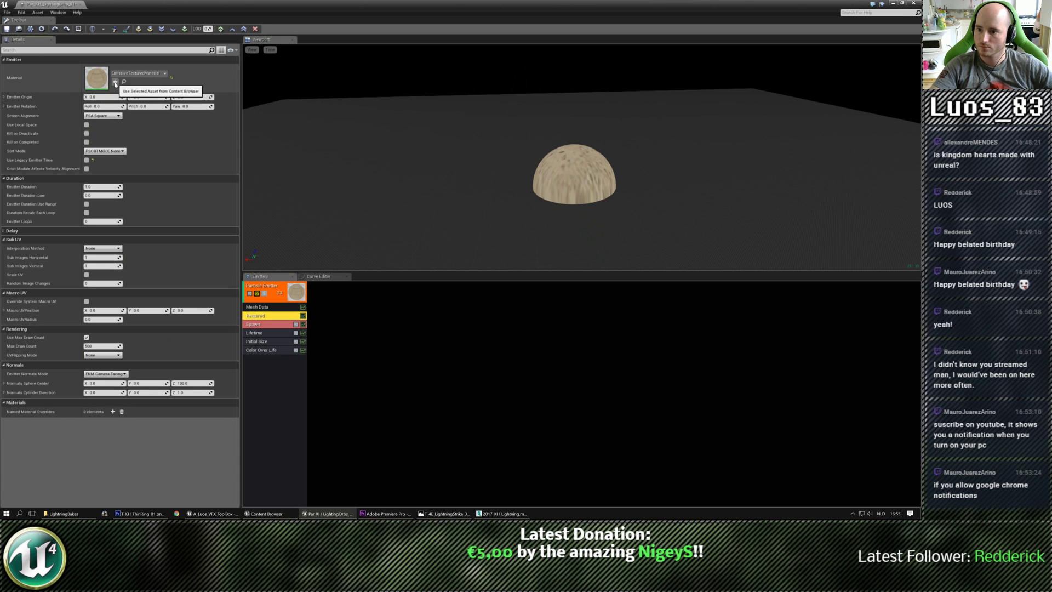
{"action": "left_click", "coordinate": [115, 81]}
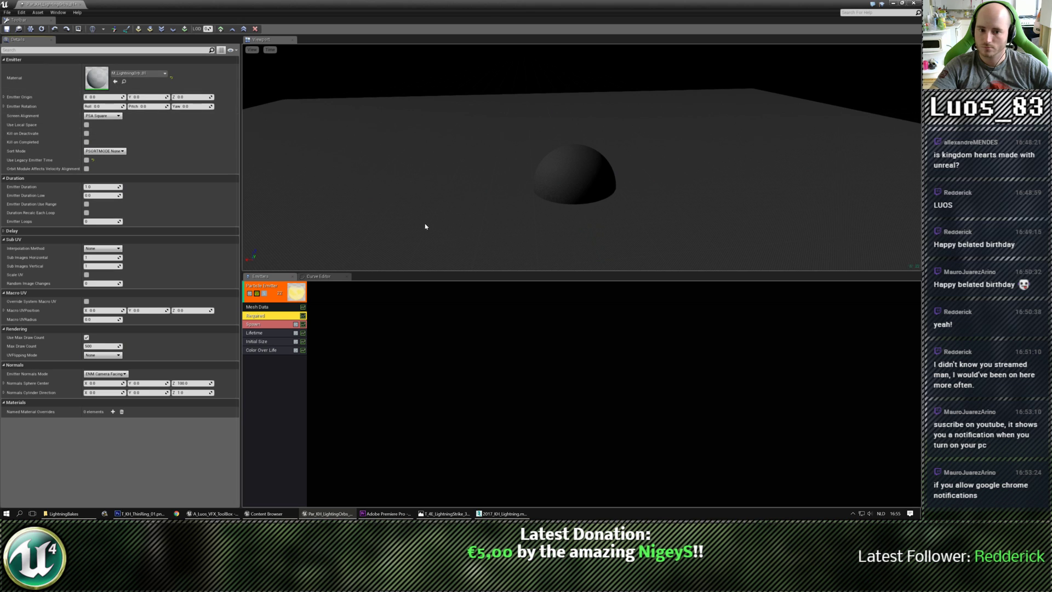
Step: Set the Spawn rate to a Float Constant of 0 and add a burst entry with a count of 1
{"action": "left_click", "coordinate": [267, 324]}
{"action": "left_click", "coordinate": [126, 76]}
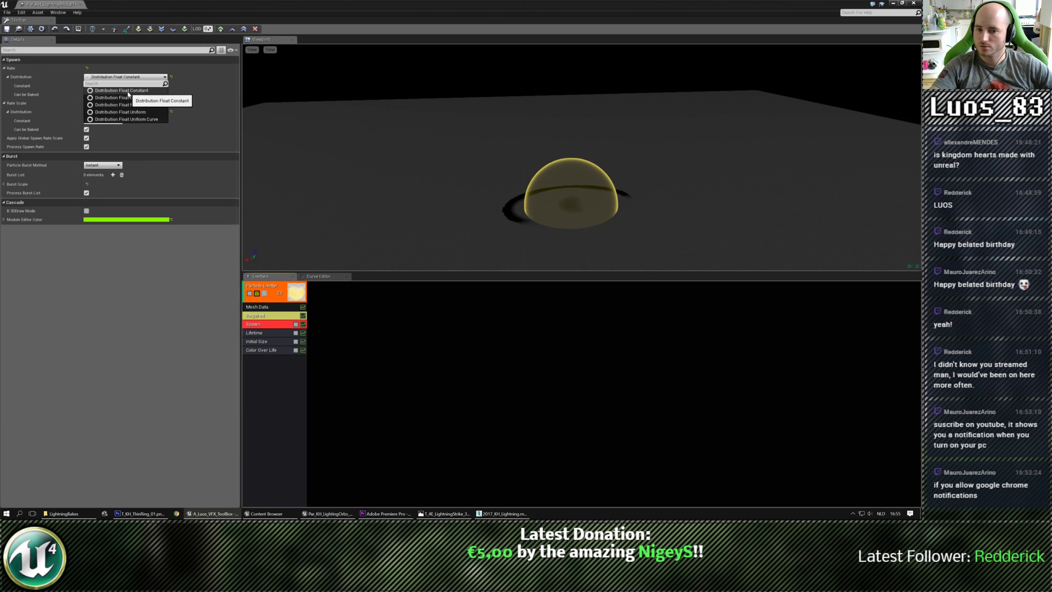
{"action": "left_click", "coordinate": [129, 92]}
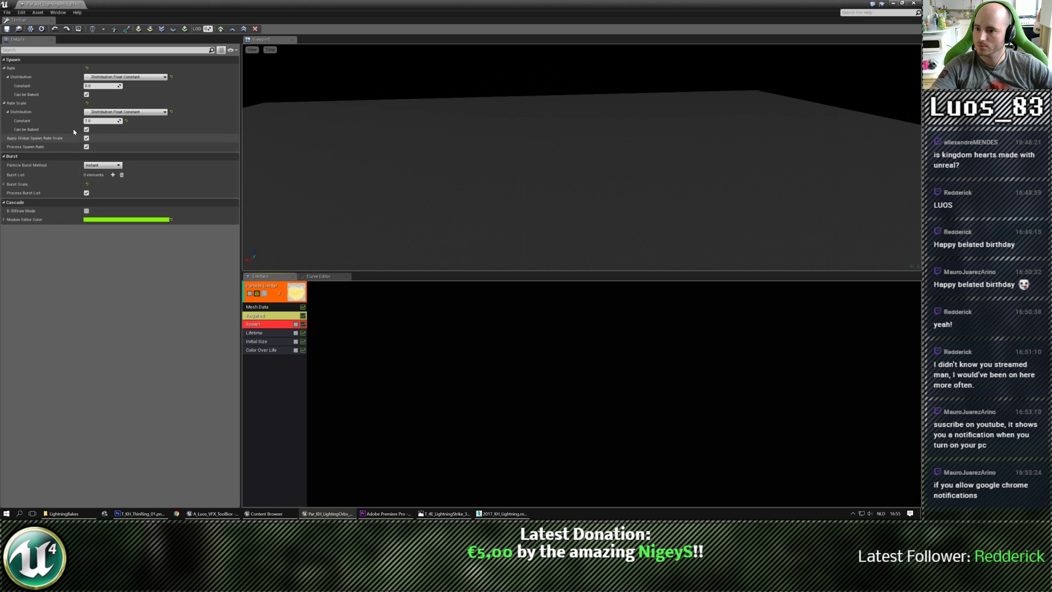
{"action": "left_click", "coordinate": [113, 174]}
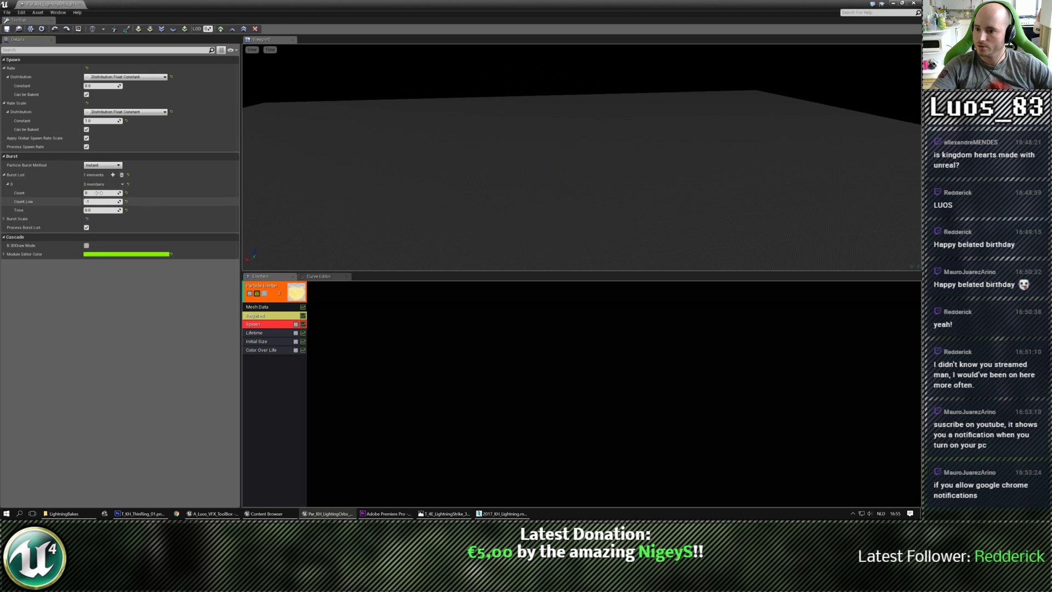
{"action": "left_click", "coordinate": [99, 192]}
{"action": "type", "text": "1"}
{"action": "key", "text": "Return"}
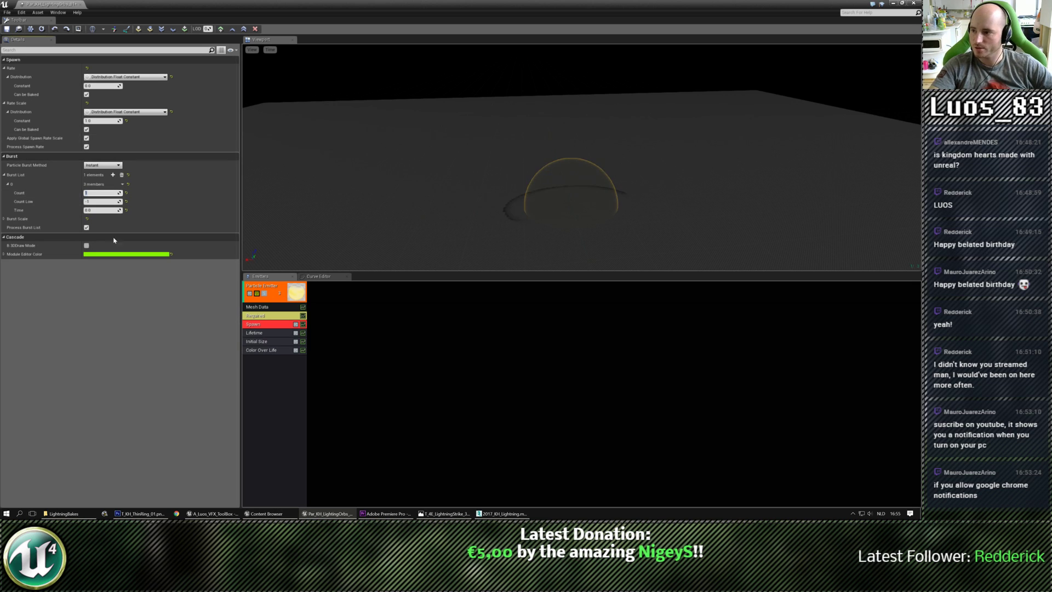
Step: Open the emitter's orb mesh from Mesh Data to check its shadow and collision settings, and close it again
{"action": "left_click", "coordinate": [262, 307]}
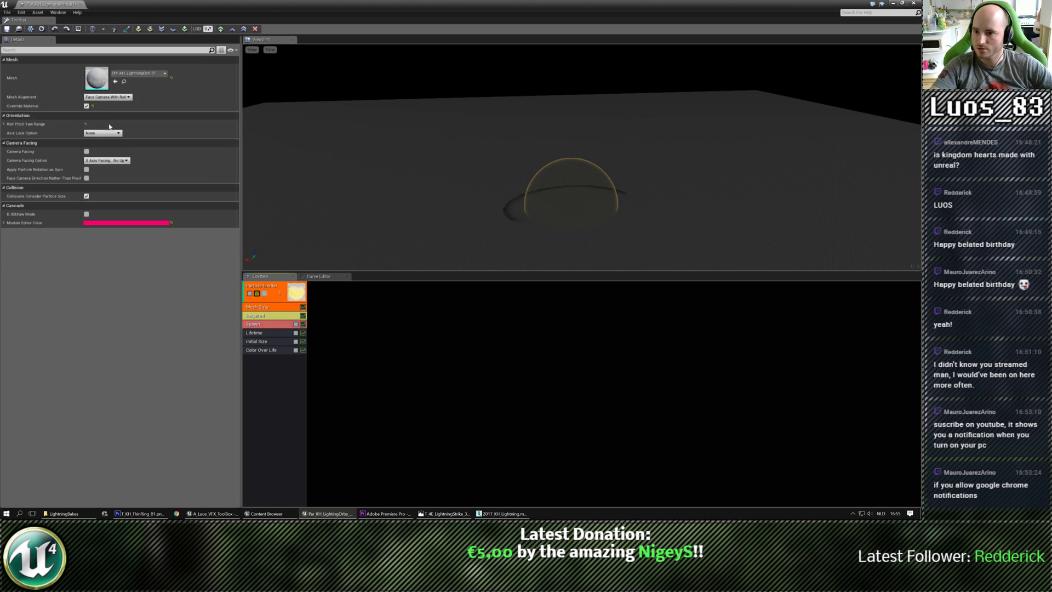
{"action": "double_click", "coordinate": [97, 77]}
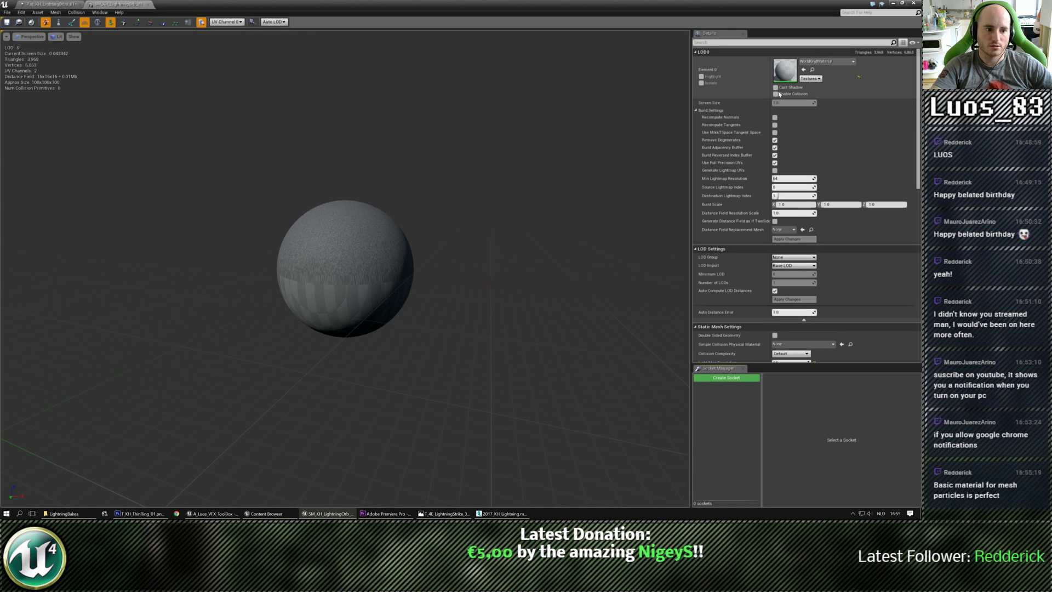
{"action": "left_click", "coordinate": [147, 4]}
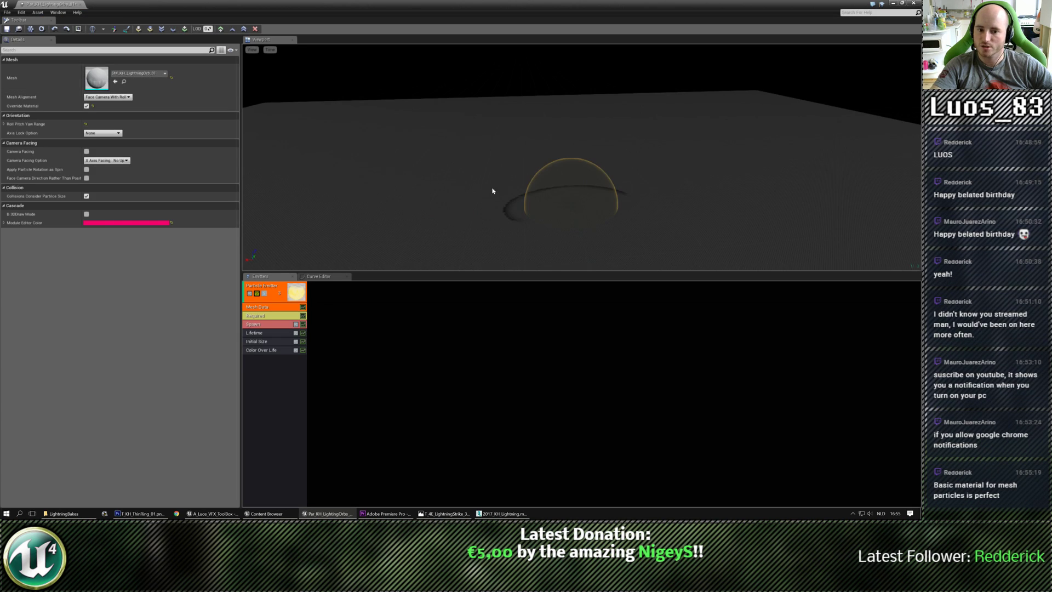
{"action": "middle_click_drag", "start_coordinate": [514, 190], "coordinate": [526, 220]}
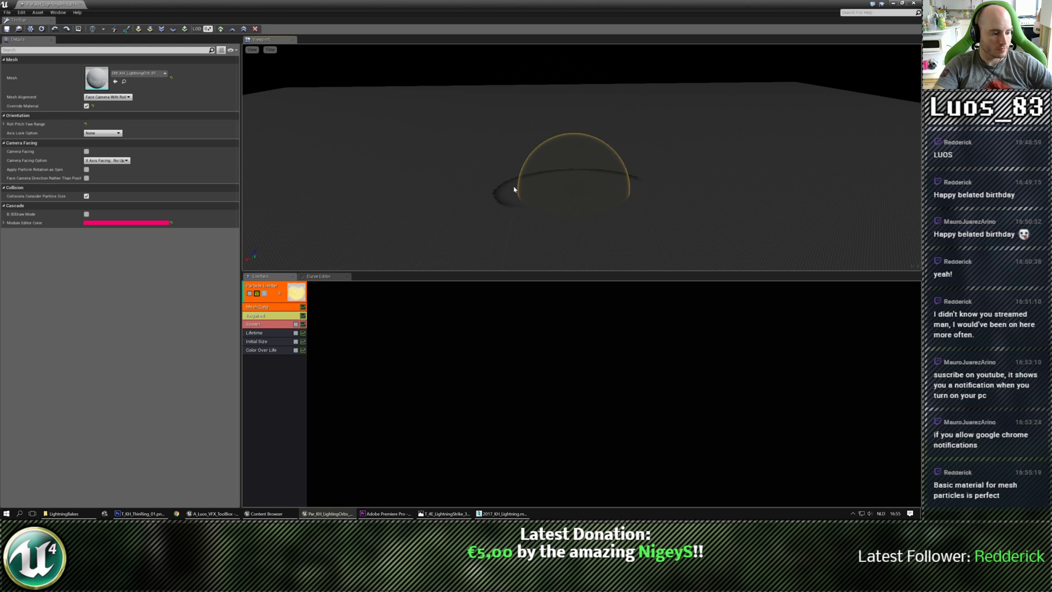
{"action": "left_click_drag", "start_coordinate": [531, 197], "coordinate": [559, 253]}
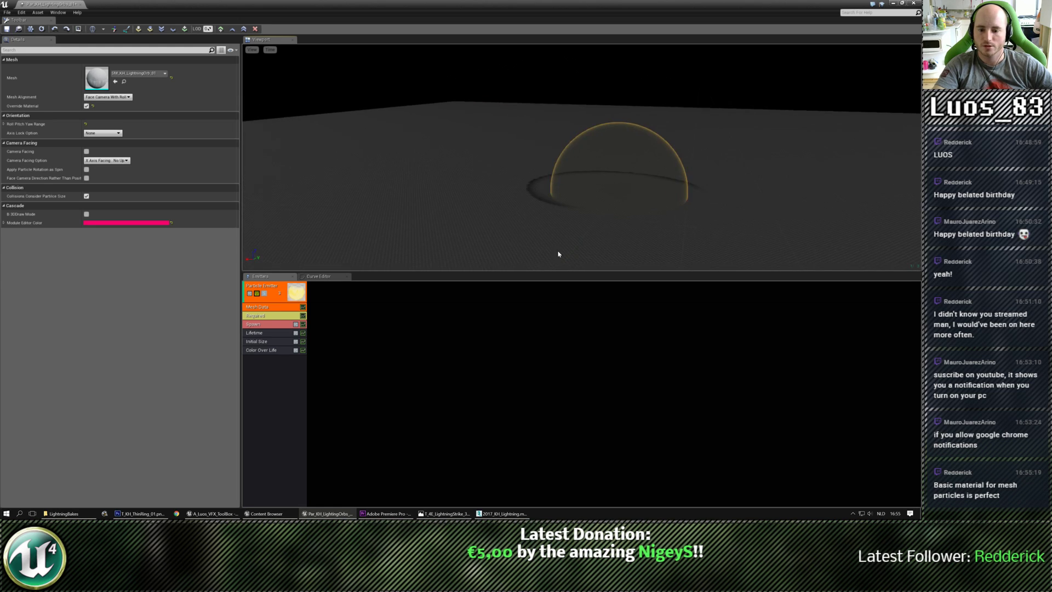
{"action": "left_click", "coordinate": [278, 369]}
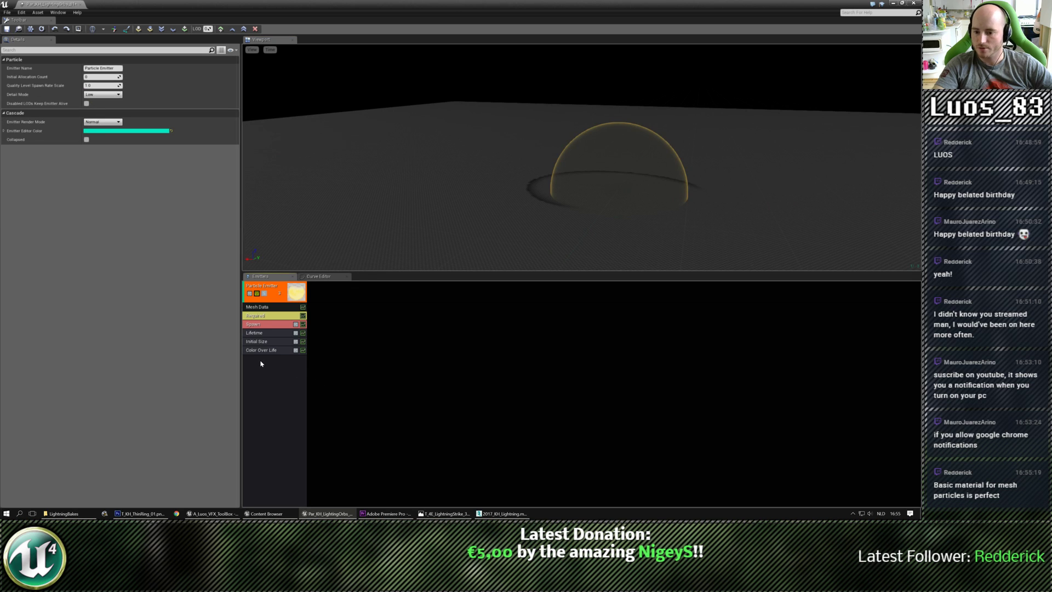
Step: Add an Initial Location module to the emitter, using a Distribution Vector Constant with Z set to 420
{"action": "right_click", "coordinate": [259, 363]}
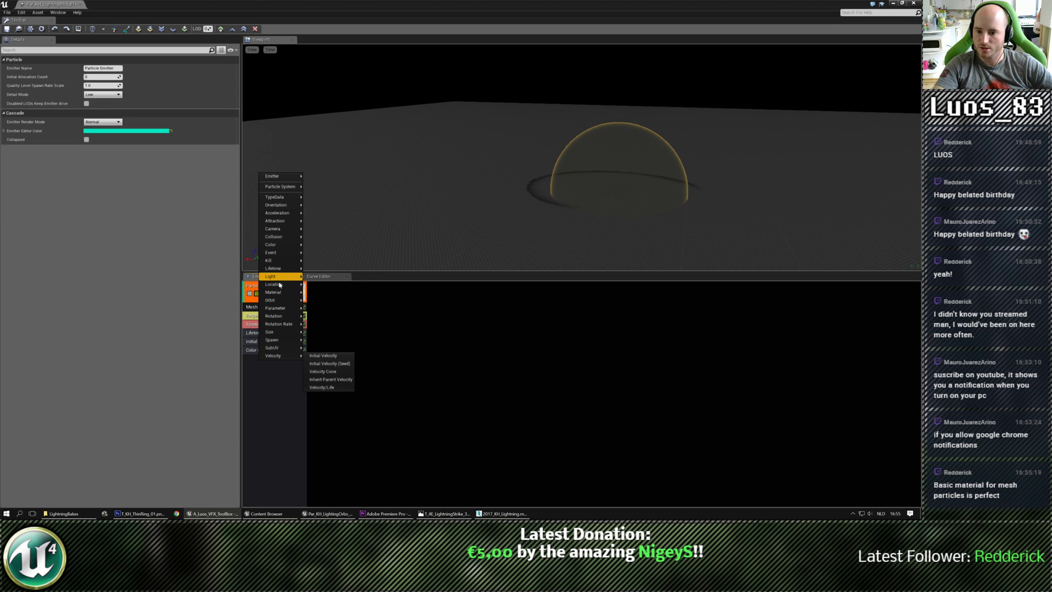
{"action": "mouse_move", "coordinate": [277, 285]}
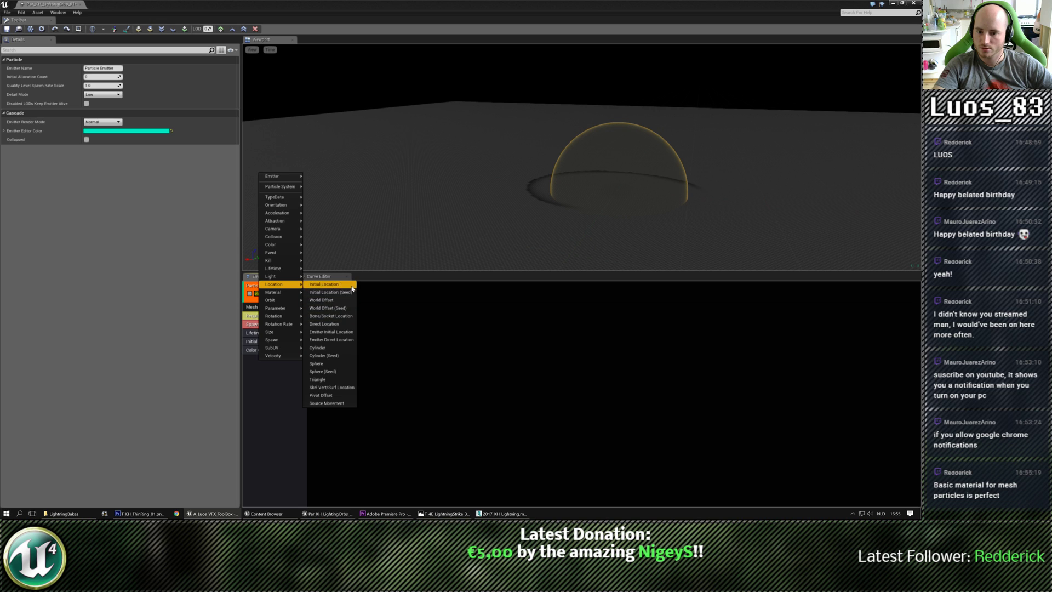
{"action": "left_click", "coordinate": [324, 284]}
{"action": "left_click", "coordinate": [126, 77]}
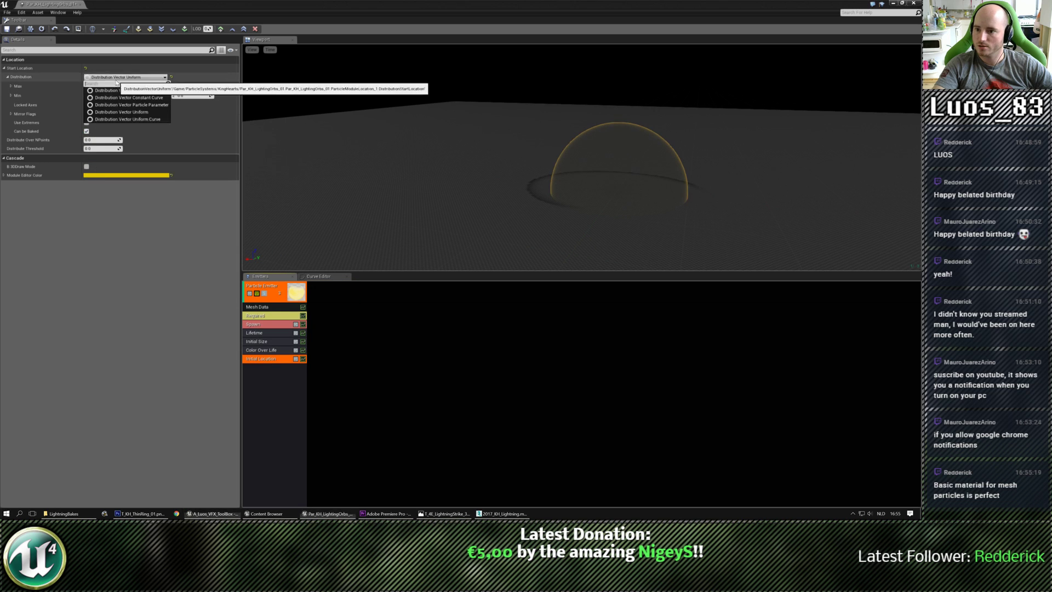
{"action": "left_click", "coordinate": [188, 86]}
{"action": "left_click", "coordinate": [187, 85]}
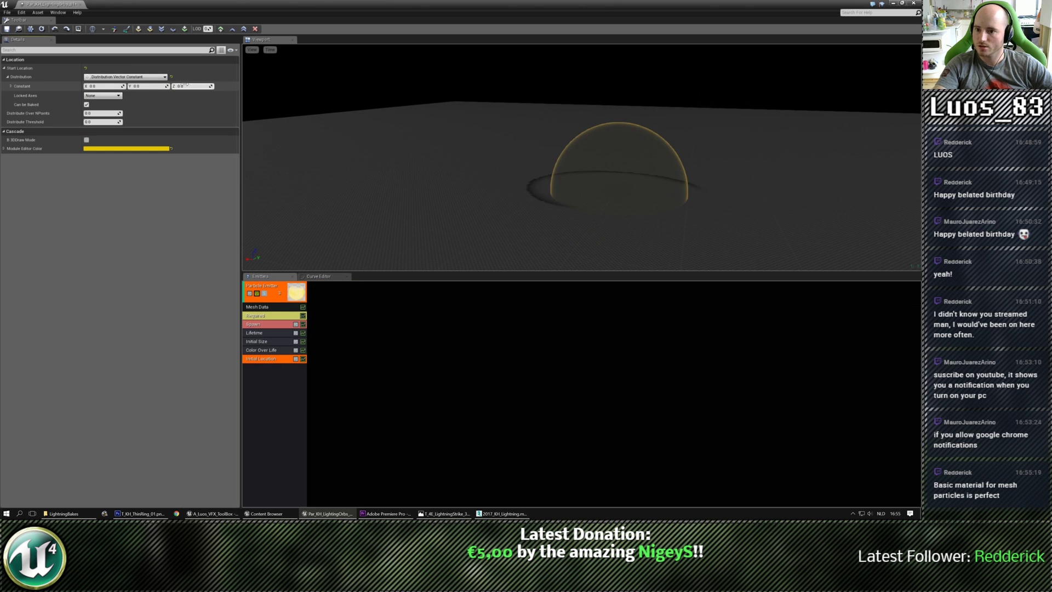
{"action": "type", "text": "420"}
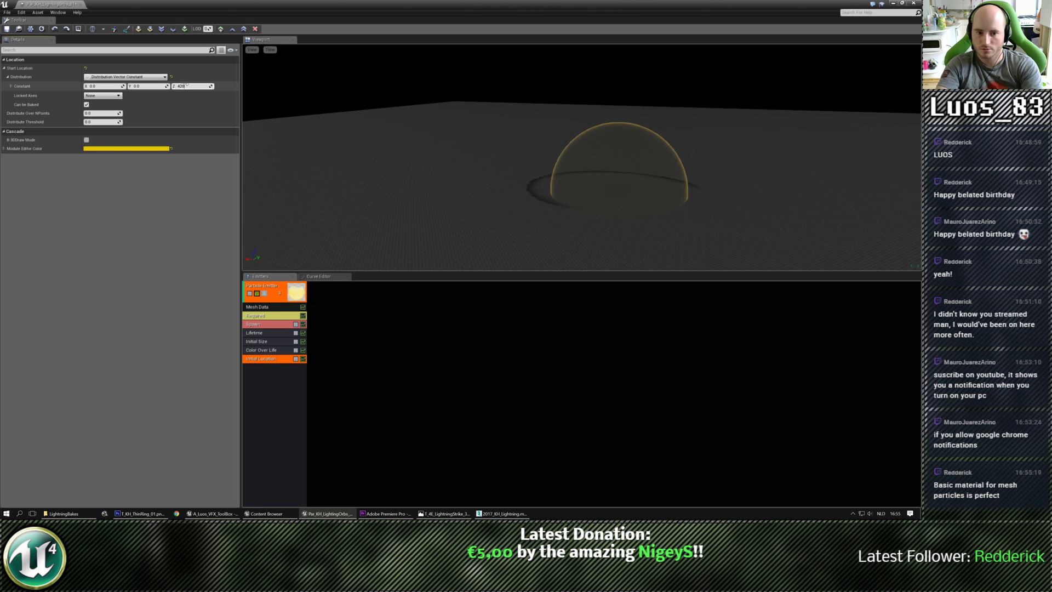
{"action": "key", "text": "Return"}
{"action": "mouse_move", "coordinate": [576, 110]}
{"action": "right_mouse_down"}
{"action": "mouse_move", "coordinate": [576, 132]}
{"action": "mouse_move", "coordinate": [576, 109]}
{"action": "right_mouse_up"}
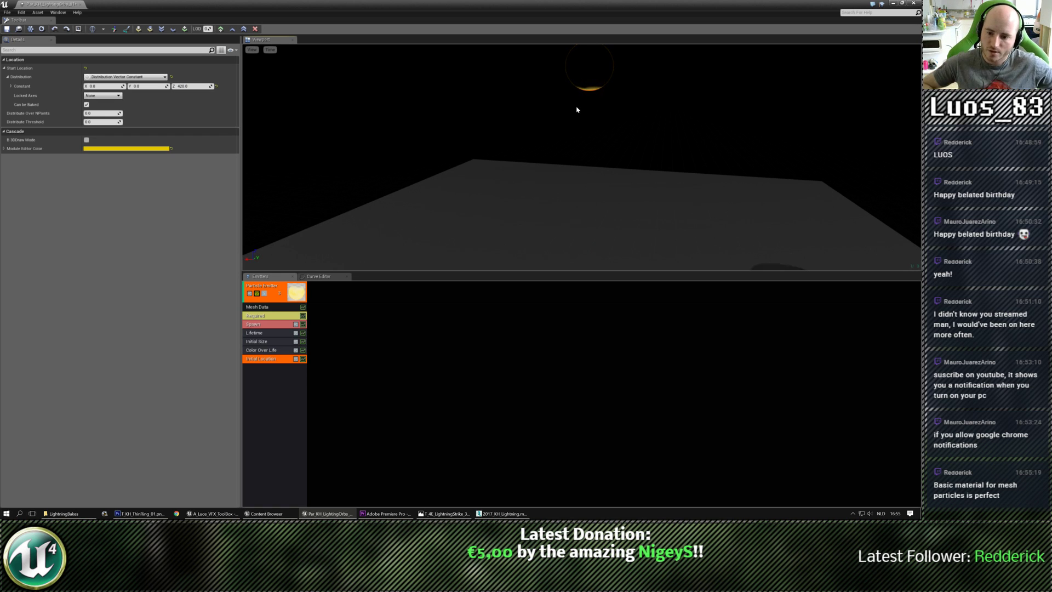
Step: Add a Scale Color / Life module to the particle emitter
{"action": "left_click", "coordinate": [258, 369]}
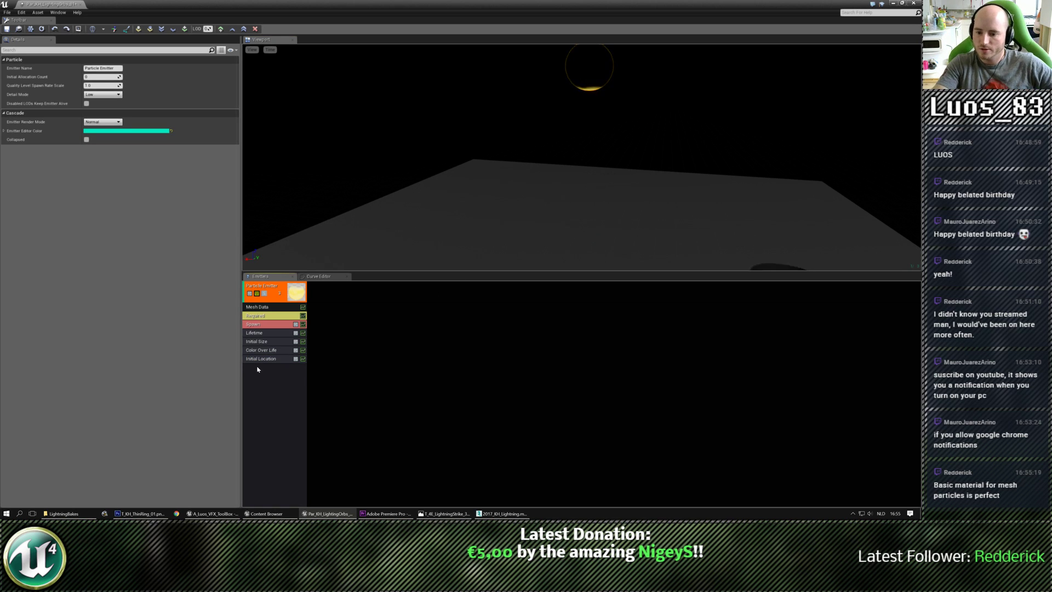
{"action": "right_click", "coordinate": [258, 377]}
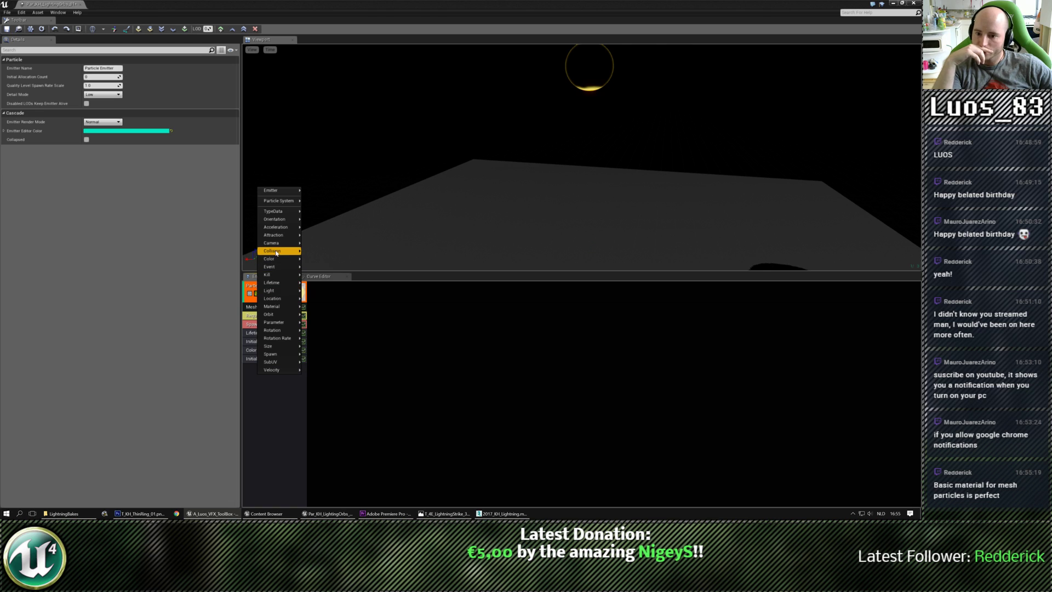
{"action": "mouse_move", "coordinate": [276, 259]}
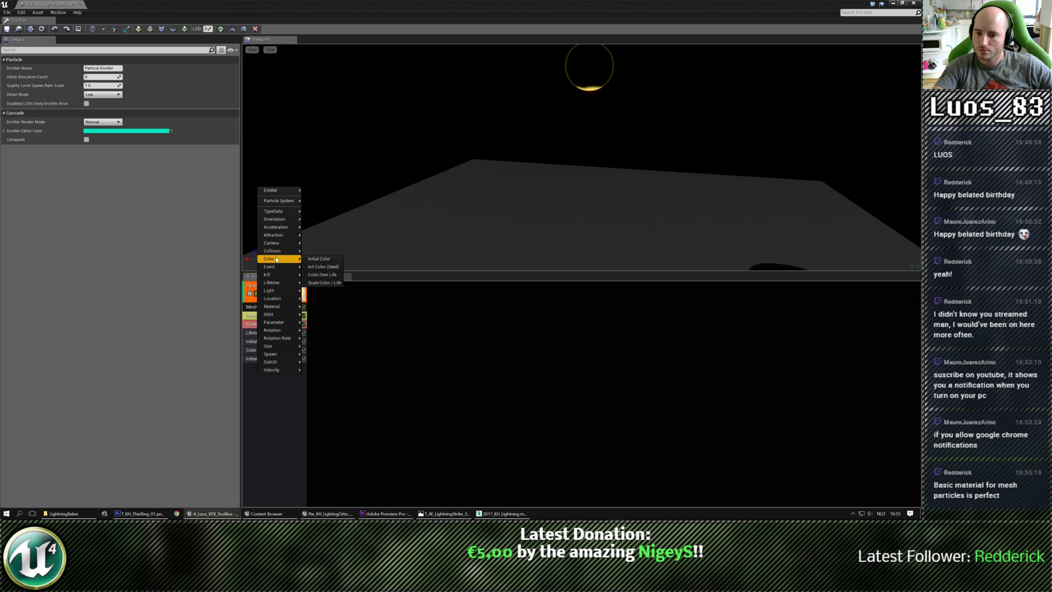
{"action": "left_click", "coordinate": [326, 283]}
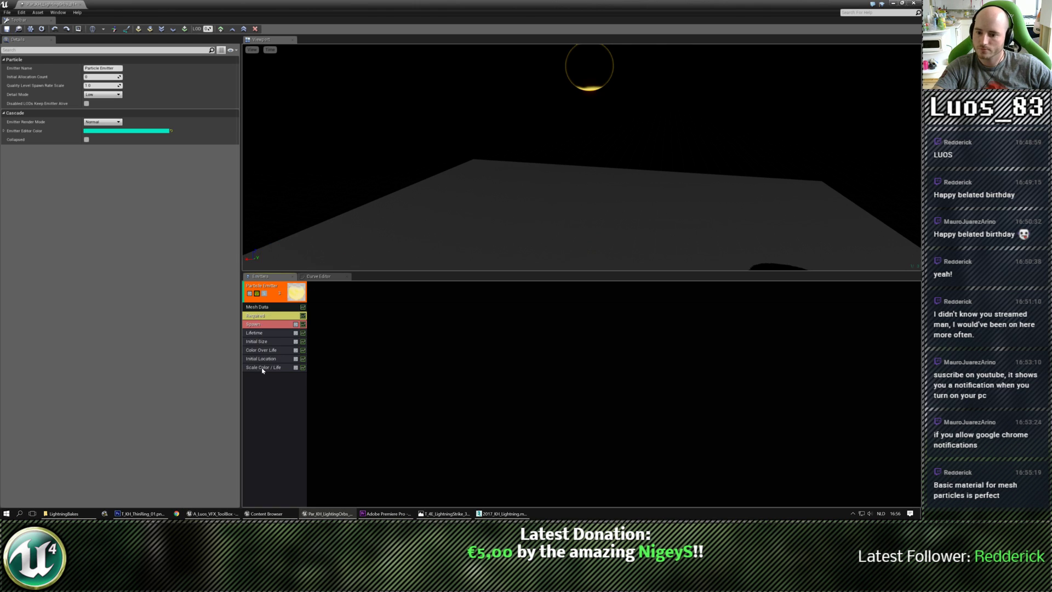
Step: Make the Color Scale Over Life a Distribution Vector Constant with R 7, G 5 and B 5
{"action": "left_click", "coordinate": [129, 77]}
{"action": "left_click", "coordinate": [118, 98]}
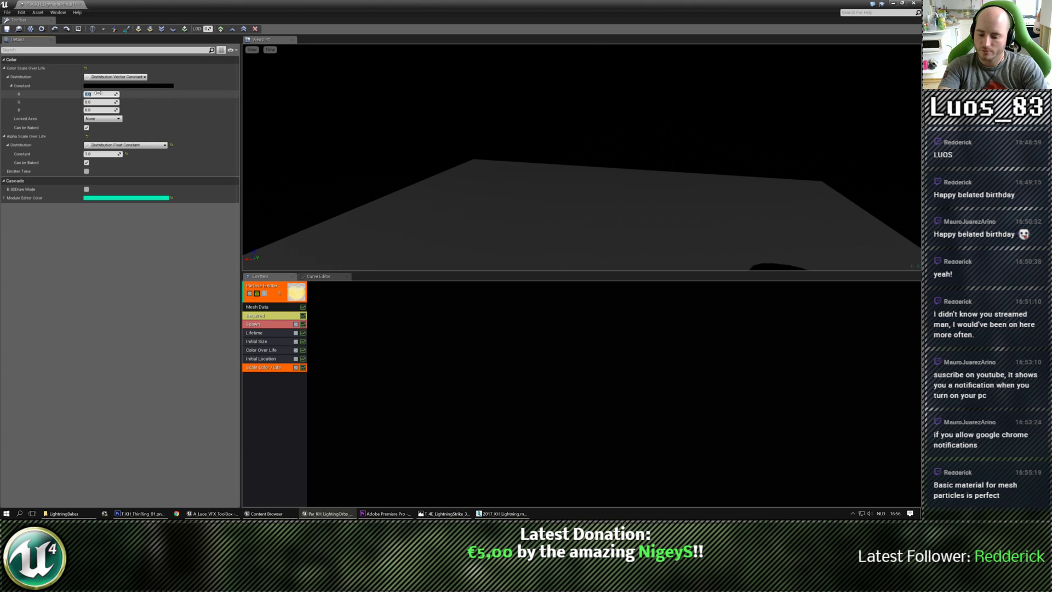
{"action": "type", "text": "5"}
{"action": "key", "text": "Tab"}
{"action": "type", "text": "5"}
{"action": "key", "text": "Tab"}
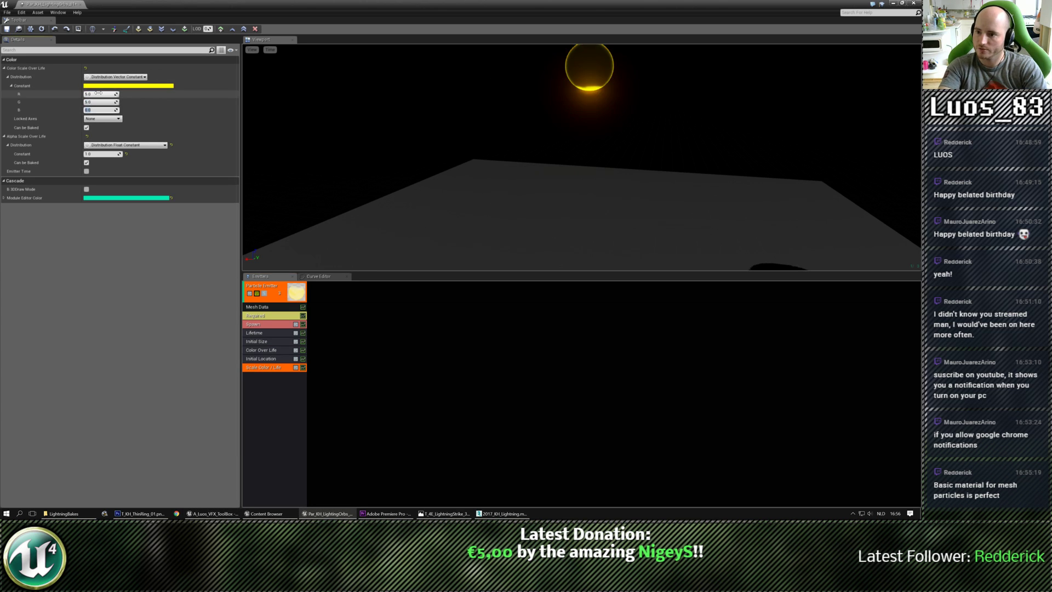
{"action": "left_click", "coordinate": [98, 93]}
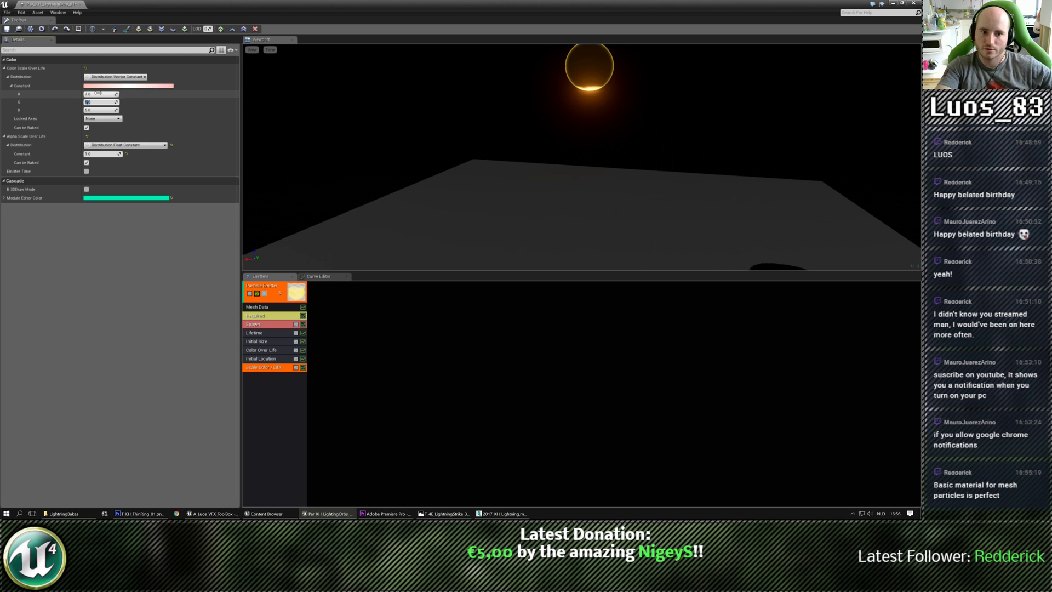
{"action": "left_click_drag", "start_coordinate": [613, 138], "coordinate": [610, 135]}
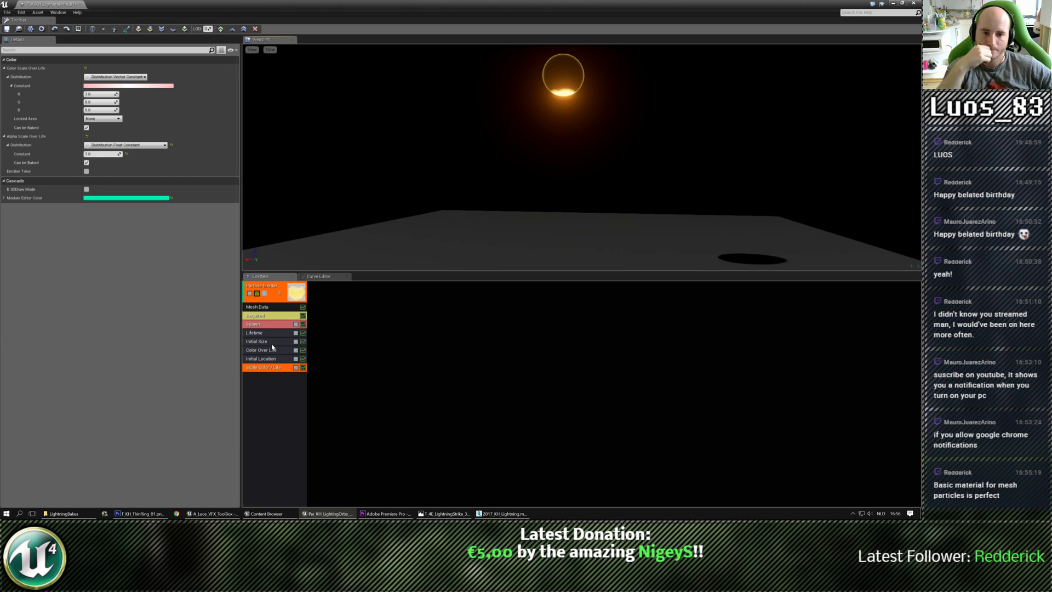
Step: Rename the emitter to Sphere and save the particle system
{"action": "left_click", "coordinate": [277, 293]}
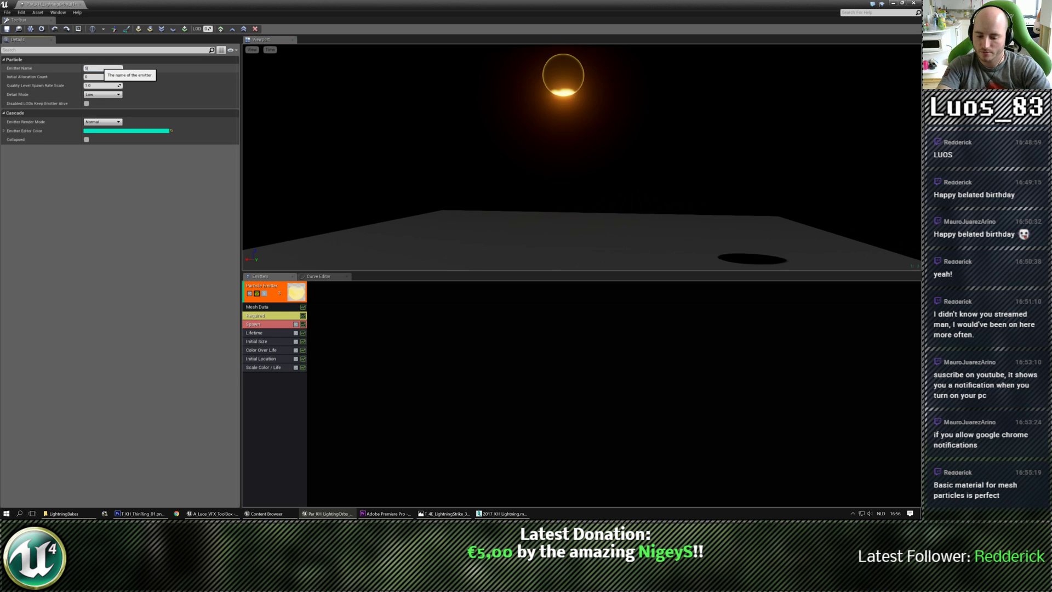
{"action": "left_click", "coordinate": [326, 305]}
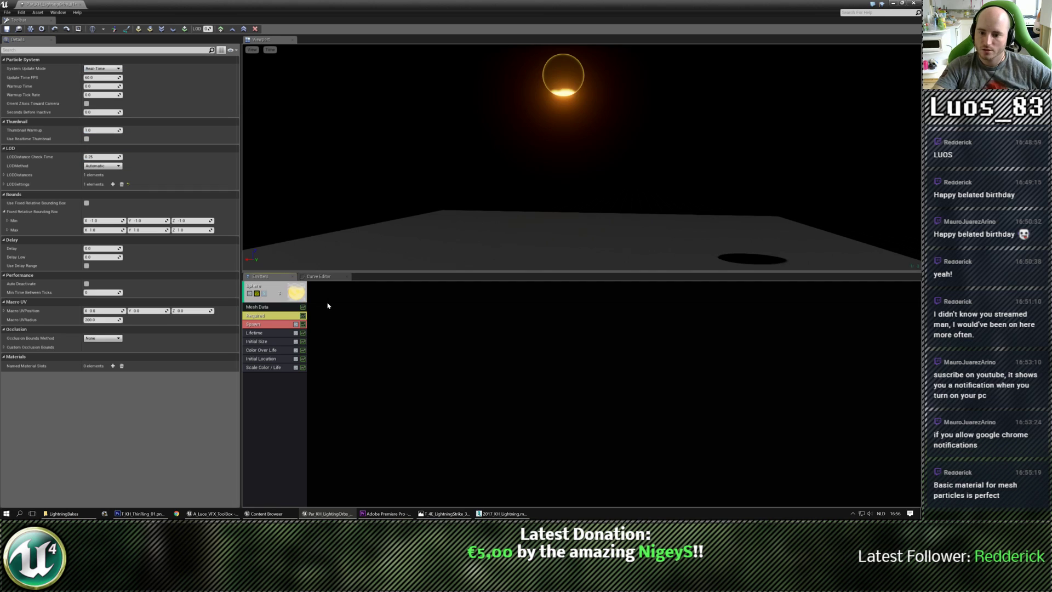
{"action": "left_click", "coordinate": [12, 32]}
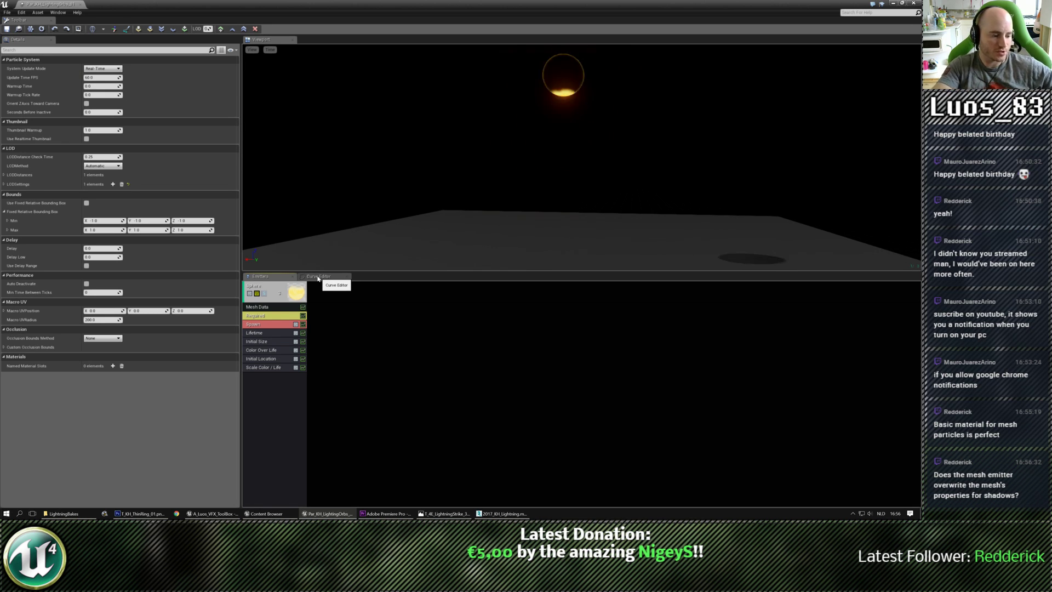
{"action": "left_click", "coordinate": [258, 308]}
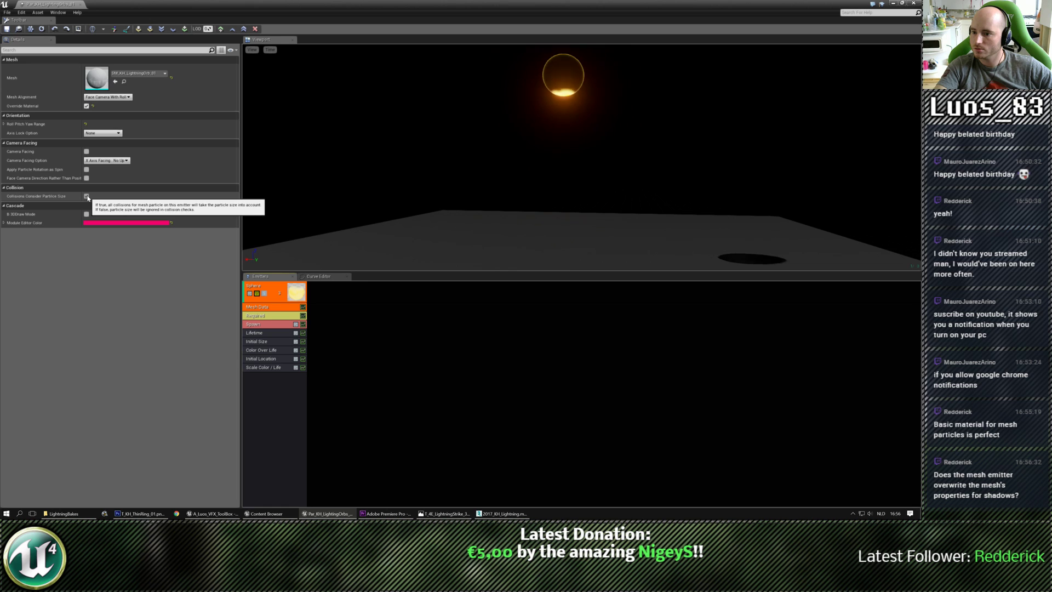
{"action": "left_click", "coordinate": [359, 331]}
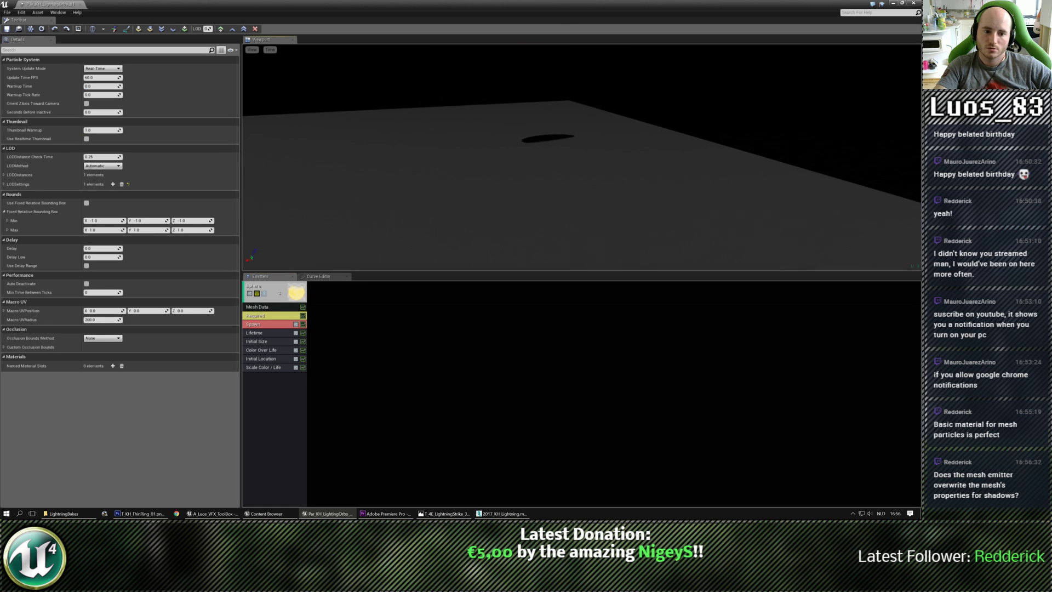
{"action": "middle_click_drag", "start_coordinate": [580, 159], "coordinate": [567, 129]}
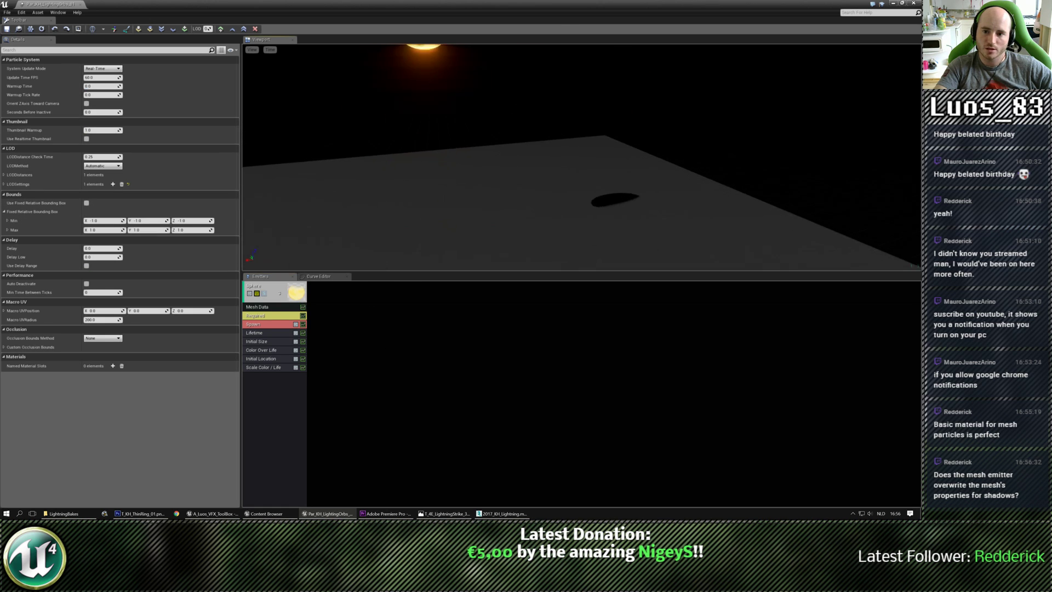
{"action": "mouse_move", "coordinate": [568, 128]}
{"action": "left_mouse_down"}
{"action": "mouse_move", "coordinate": [547, 149]}
{"action": "mouse_move", "coordinate": [564, 142]}
{"action": "left_mouse_up"}
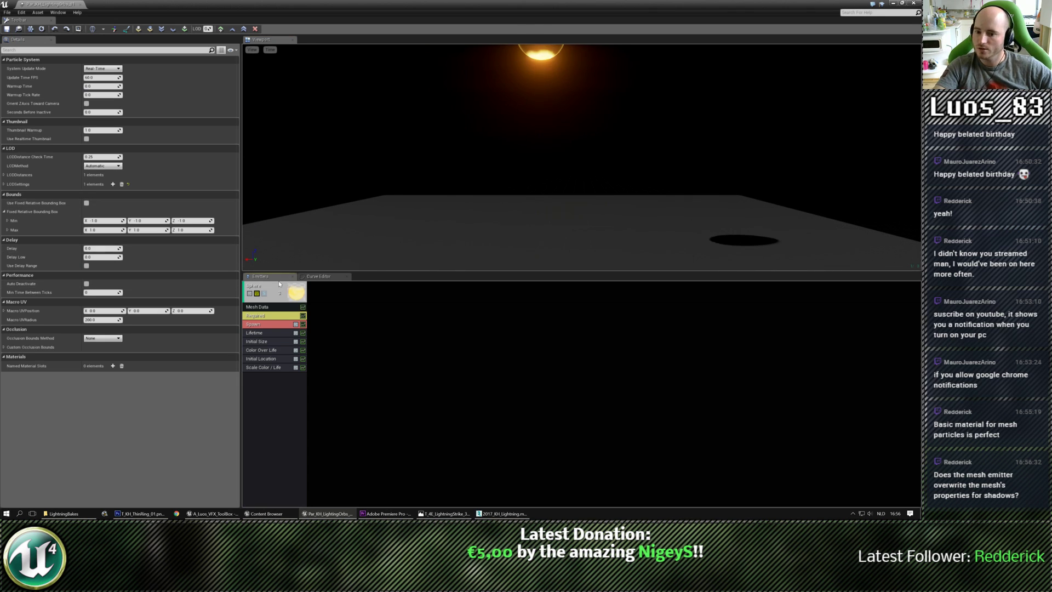
Step: Duplicate the Sphere emitter and assign the copy the SM_KH_LightningStrike_01 mesh and the M_KH_Lightning_01 material
{"action": "left_click", "coordinate": [268, 290]}
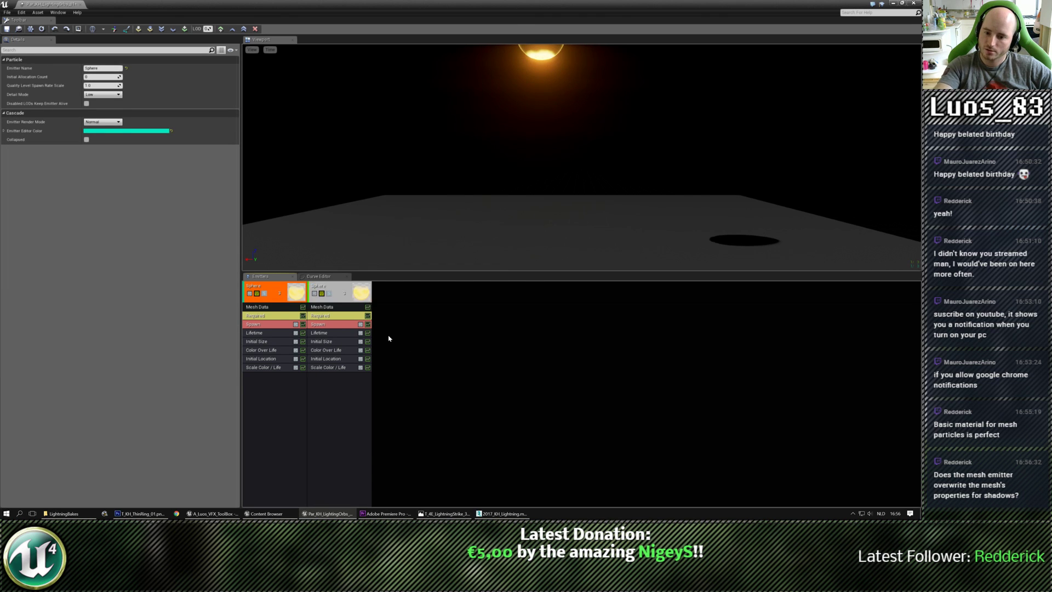
{"action": "left_click", "coordinate": [377, 324]}
{"action": "left_click", "coordinate": [322, 306]}
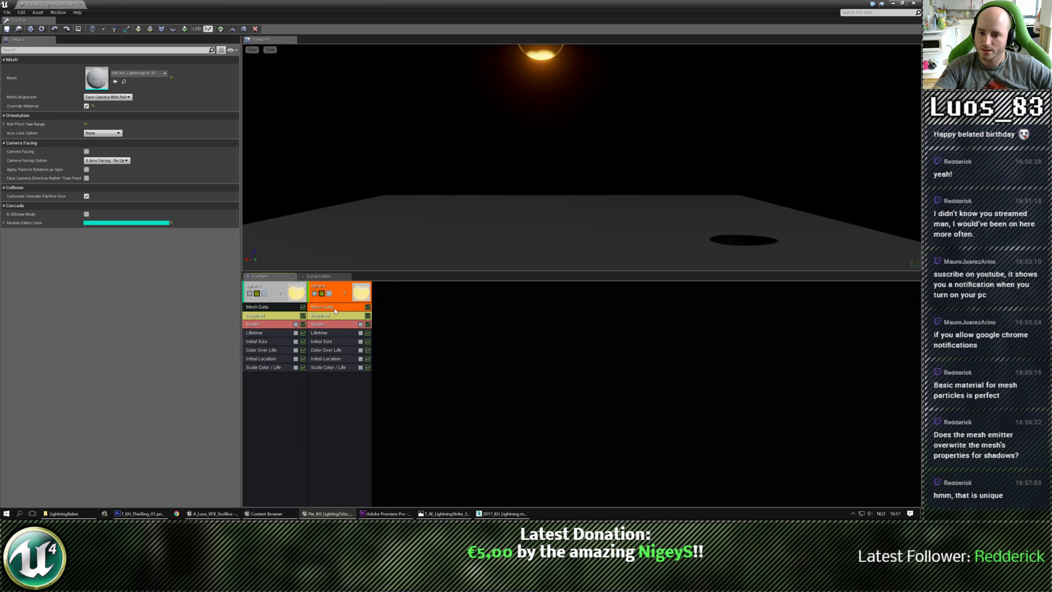
{"action": "left_click", "coordinate": [115, 82]}
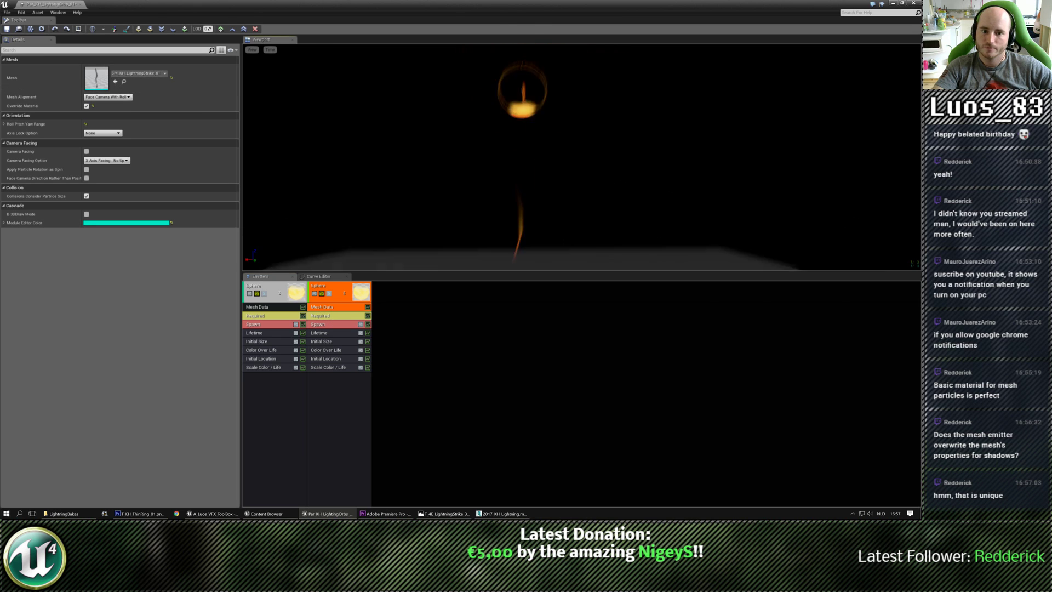
{"action": "left_click_drag", "start_coordinate": [403, 216], "coordinate": [403, 195]}
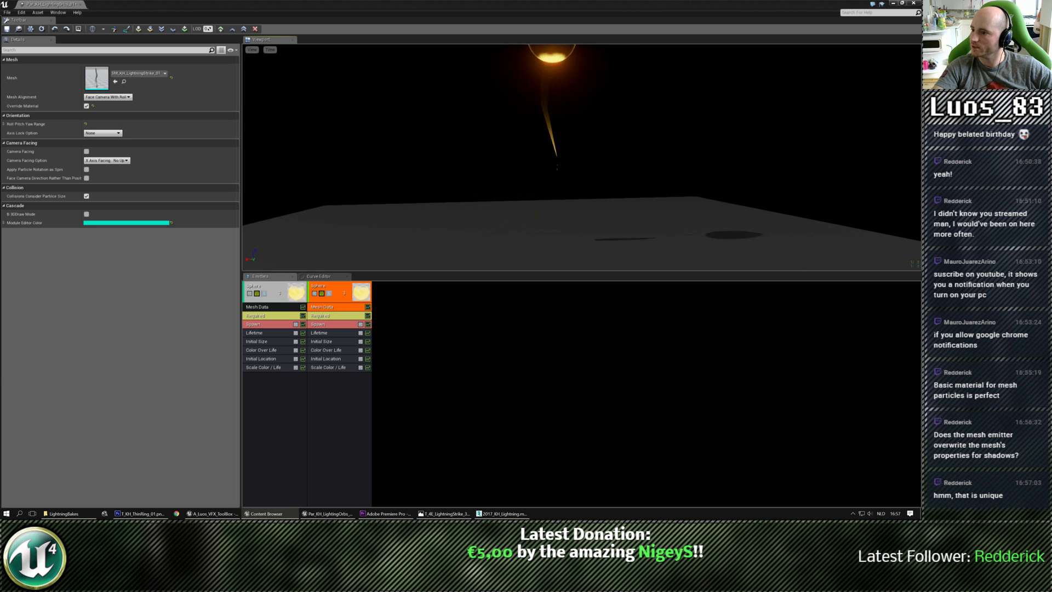
{"action": "left_click", "coordinate": [328, 316]}
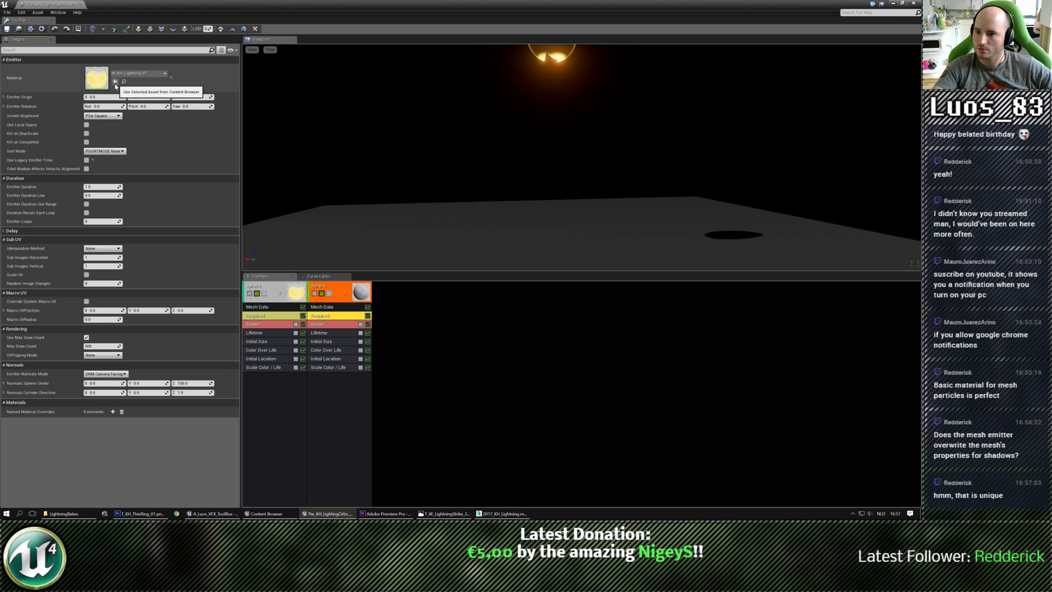
Step: Enable Use Local Space in both emitters' Required modules, plus Kill on Completed for the lightning strike emitter
{"action": "left_click", "coordinate": [270, 317]}
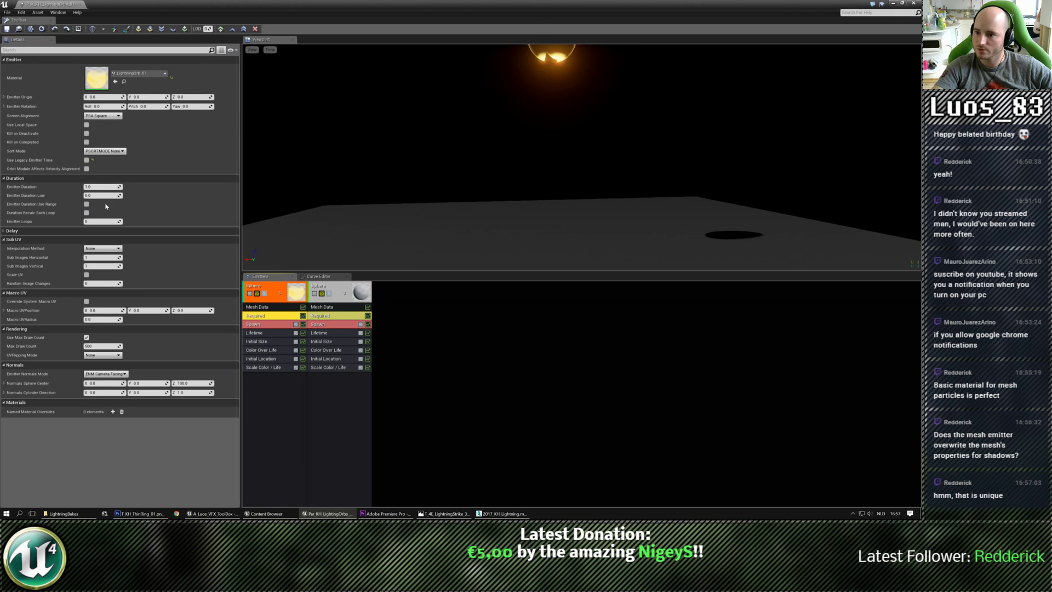
{"action": "left_click", "coordinate": [86, 125]}
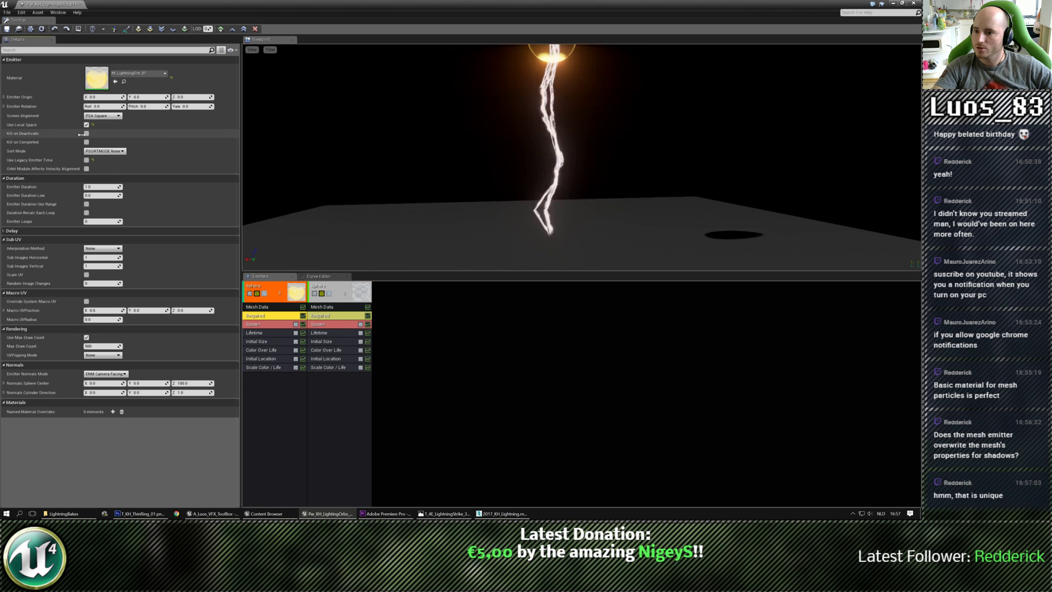
{"action": "left_click", "coordinate": [329, 316]}
{"action": "left_click", "coordinate": [86, 125]}
{"action": "left_click", "coordinate": [86, 142]}
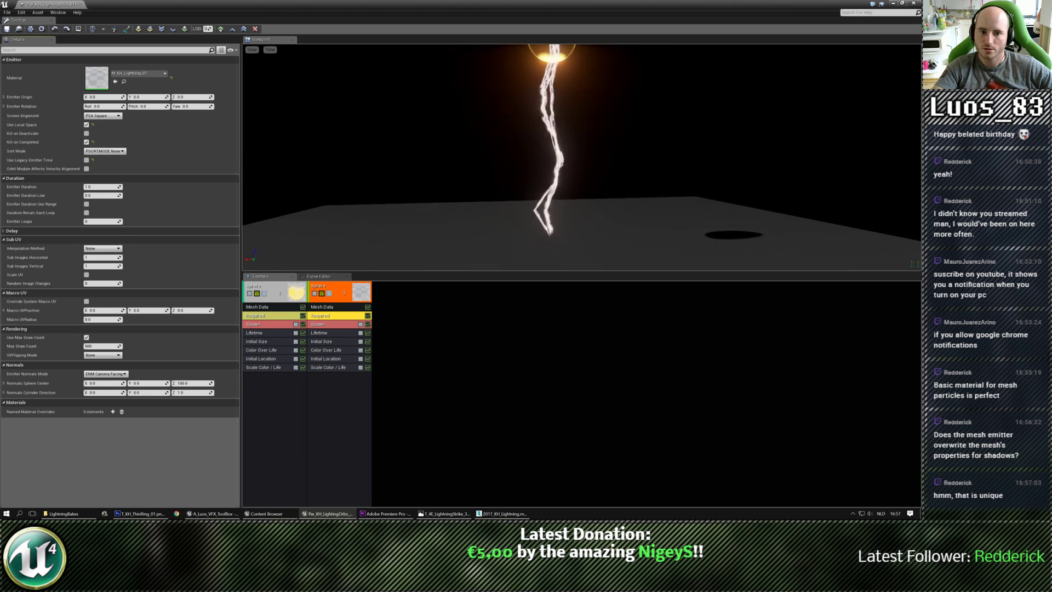
{"action": "right_click_drag", "start_coordinate": [582, 158], "coordinate": [486, 161]}
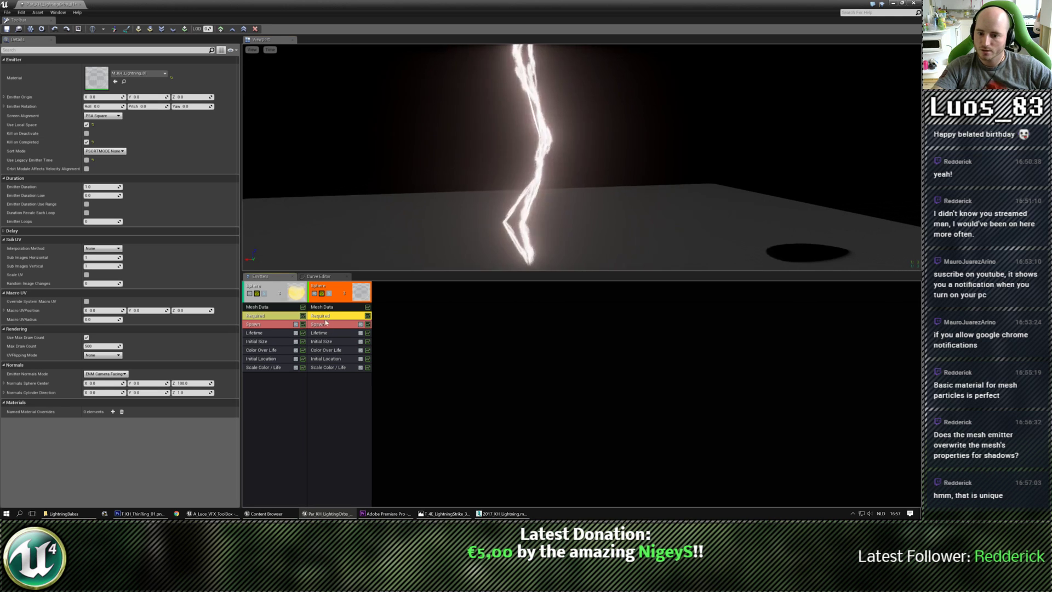
Step: Add a SubUV Movie module to the lightning strike emitter and set its Starting Frame to 0
{"action": "left_click", "coordinate": [327, 382]}
{"action": "right_click", "coordinate": [327, 382]}
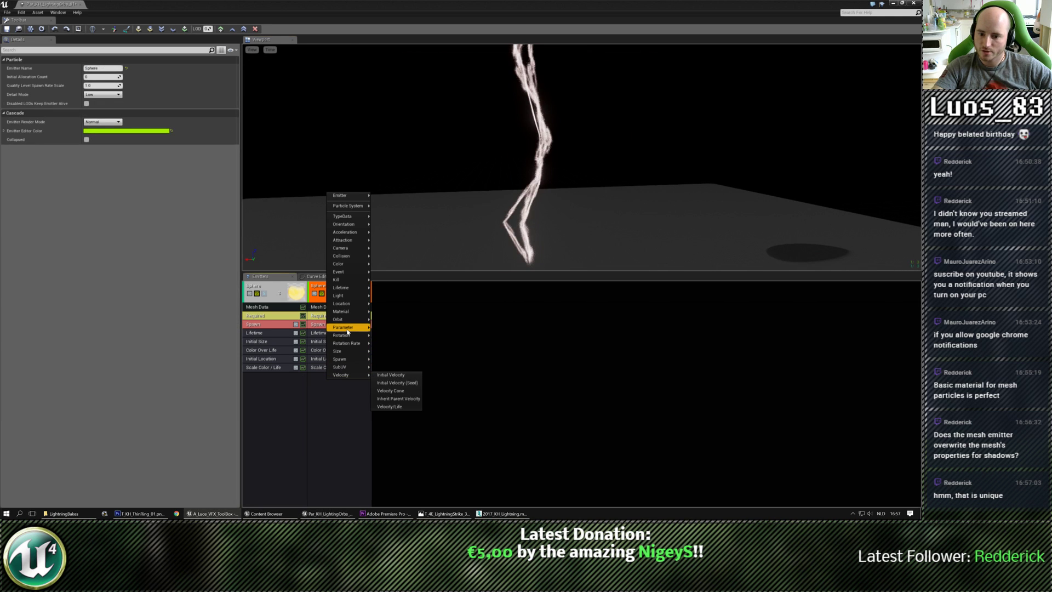
{"action": "mouse_move", "coordinate": [345, 367]}
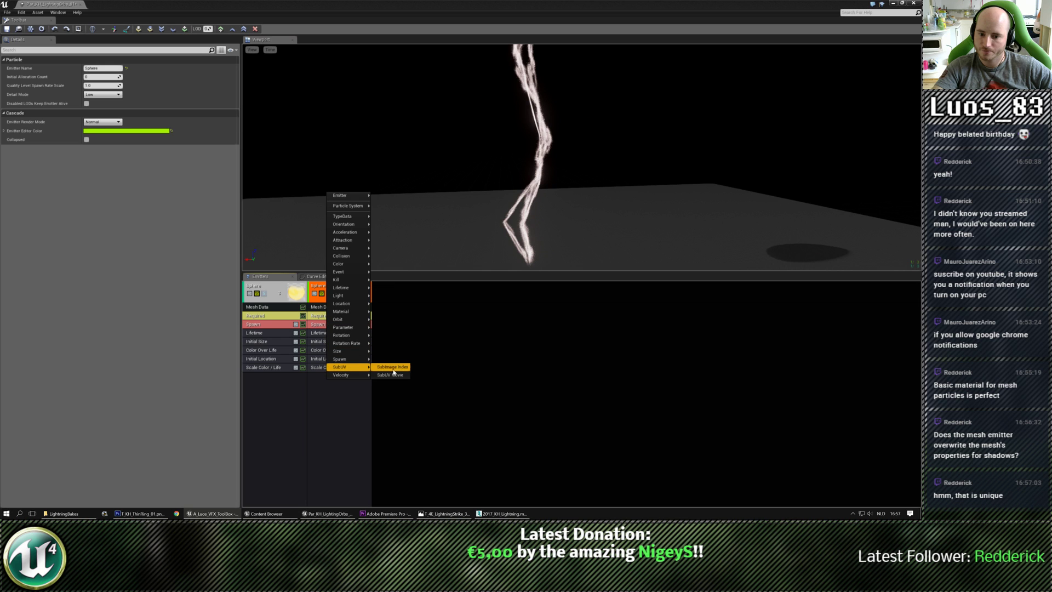
{"action": "left_click", "coordinate": [390, 375]}
{"action": "left_click", "coordinate": [354, 377]}
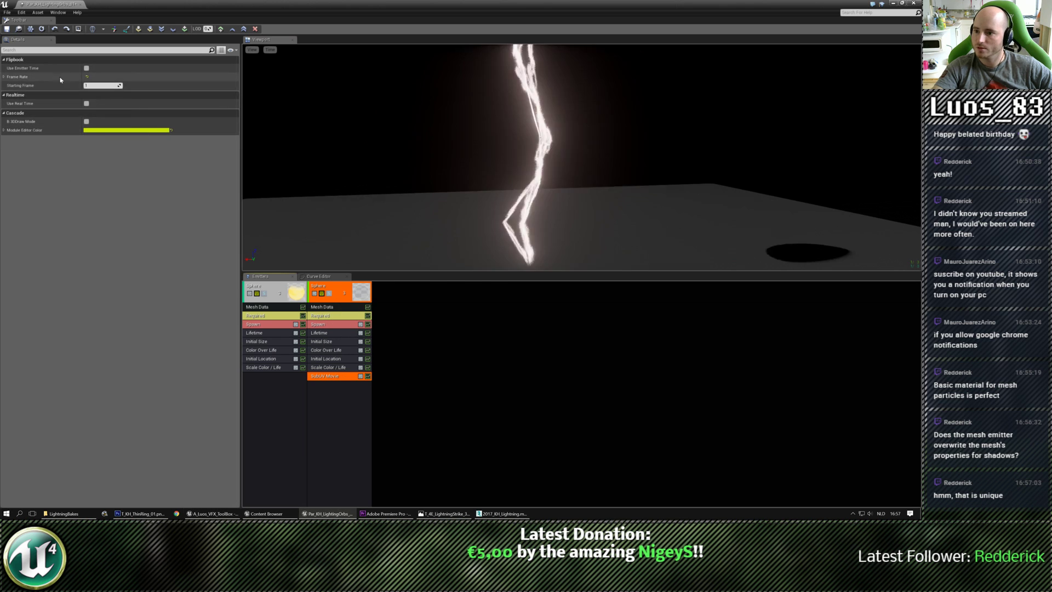
{"action": "left_click", "coordinate": [102, 85]}
{"action": "type", "text": "0"}
{"action": "key", "text": "Return"}
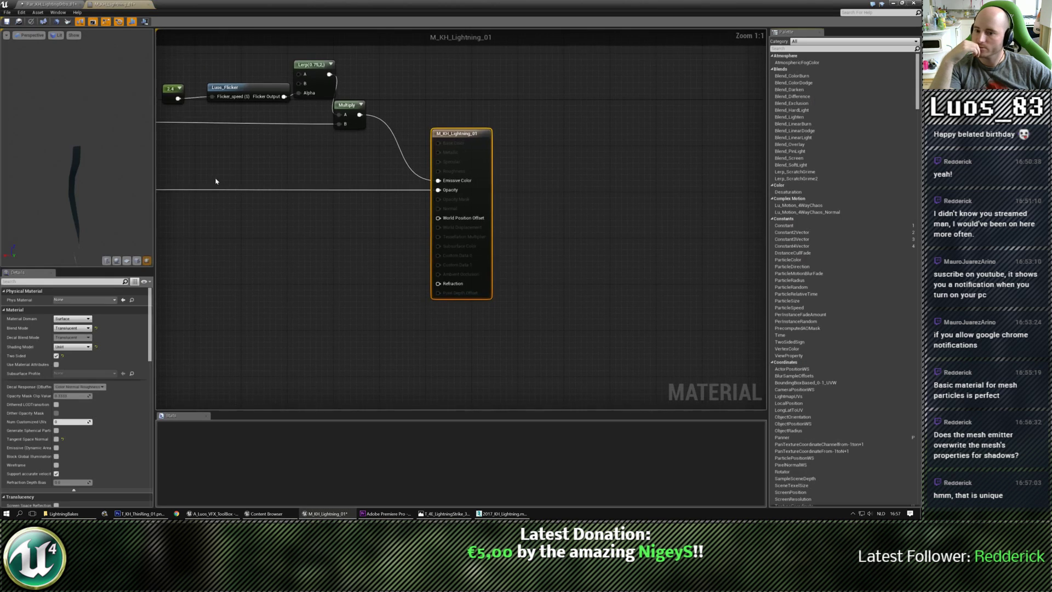
Step: Open the Lightning texture sample's texture, set its Mip Gen Settings to NoMipmaps, and save the texture
{"action": "left_click", "coordinate": [293, 191]}
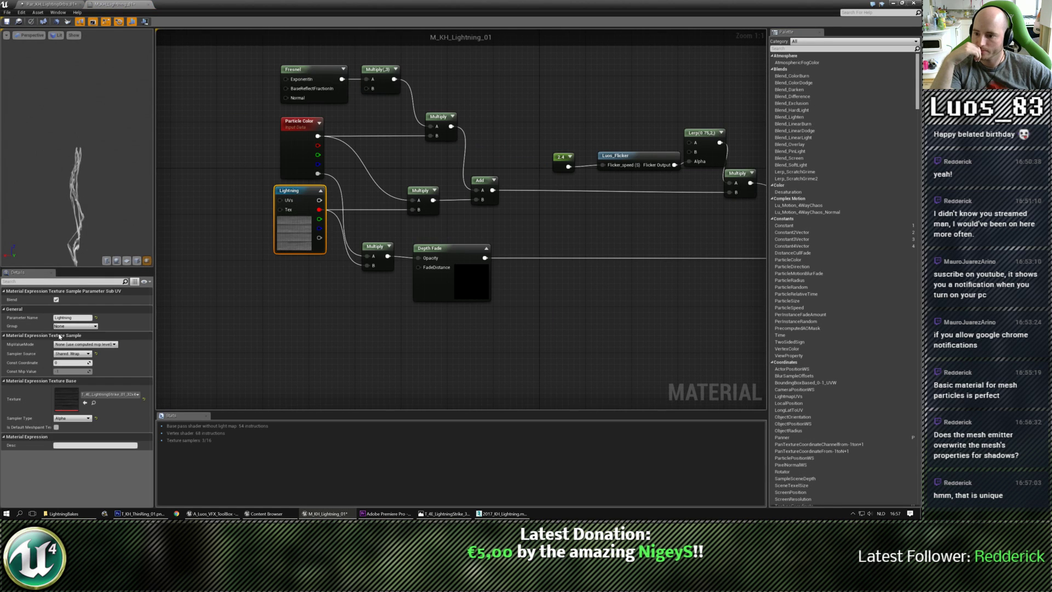
{"action": "double_click", "coordinate": [71, 399]}
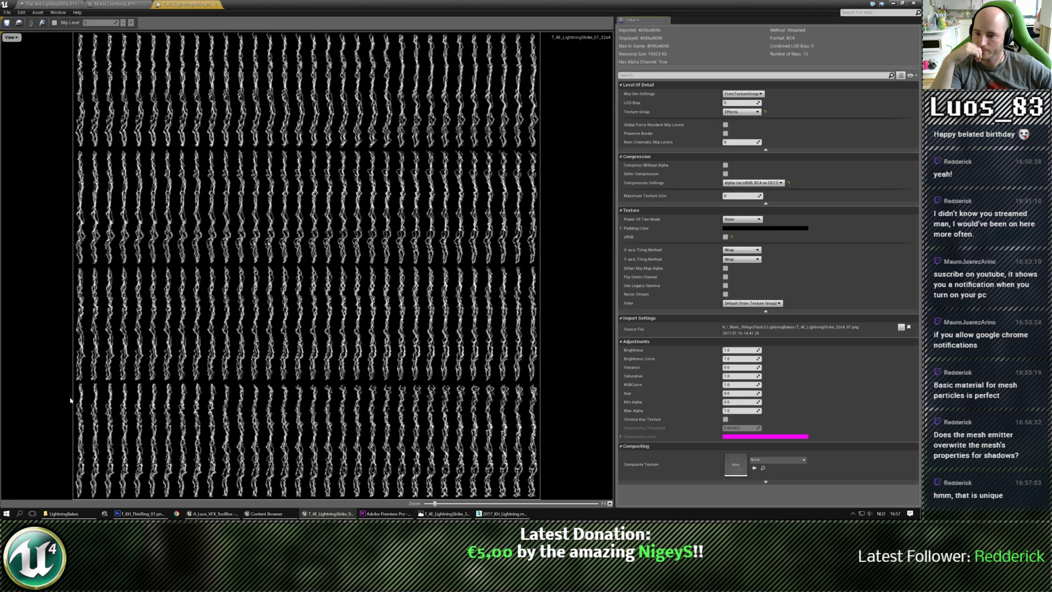
{"action": "left_click", "coordinate": [743, 94]}
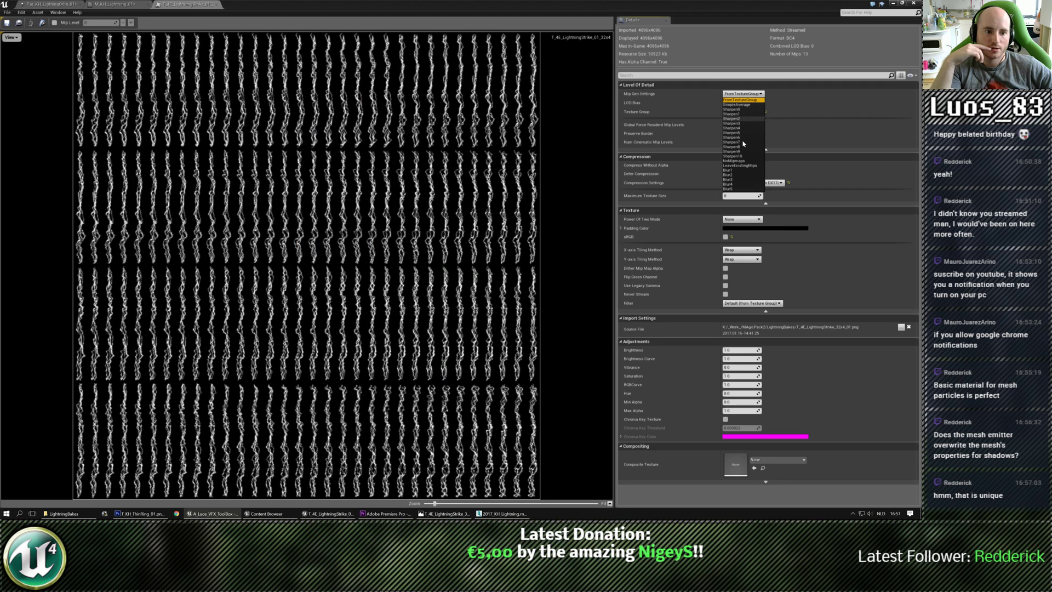
{"action": "left_click", "coordinate": [734, 160]}
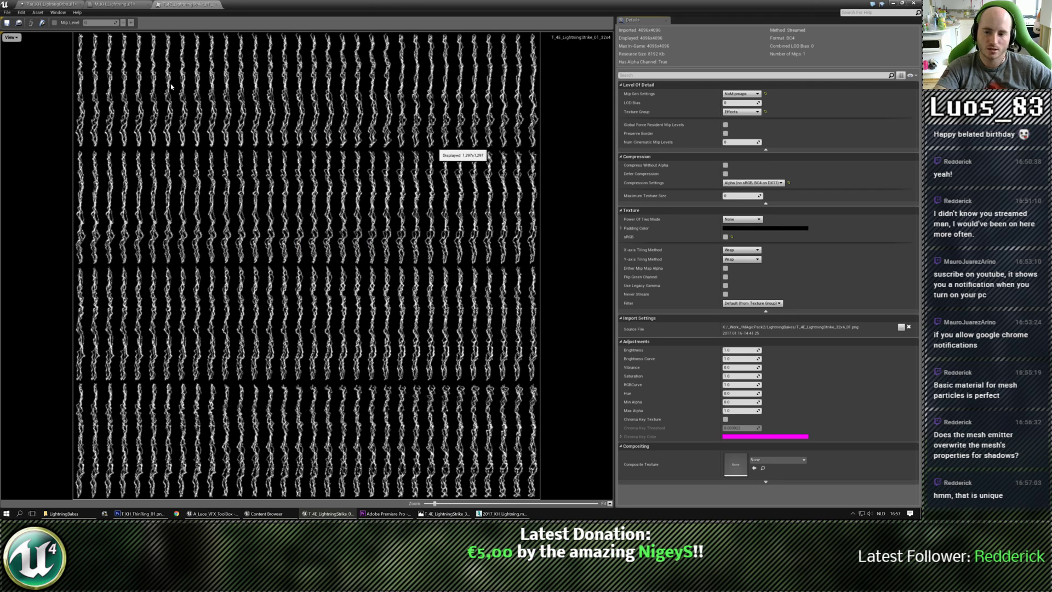
{"action": "left_click", "coordinate": [8, 22]}
{"action": "left_click", "coordinate": [115, 4]}
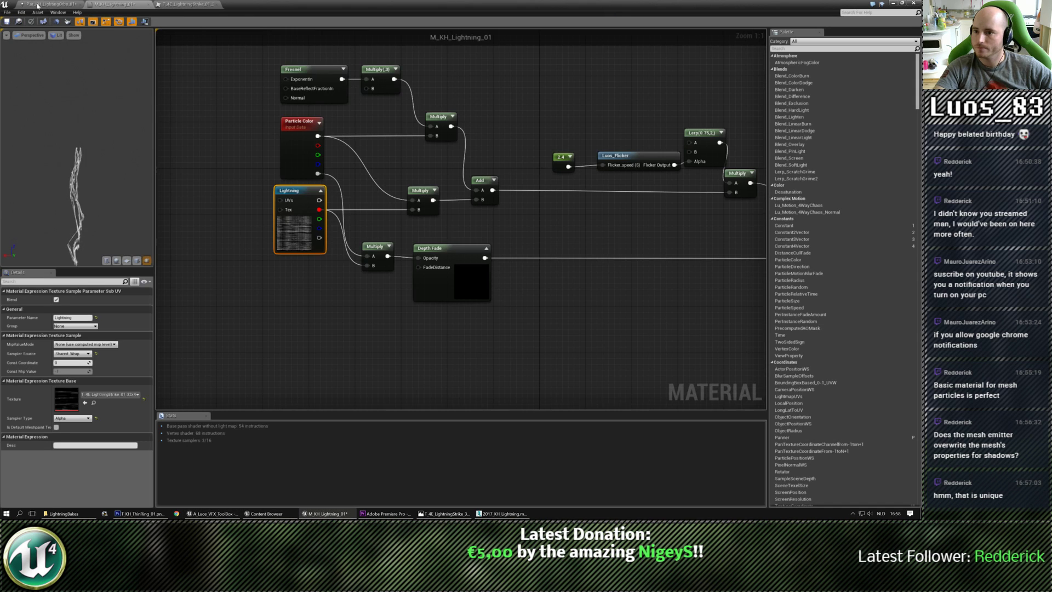
Step: In the lightning strike emitter's Required module, set SubUV interpolation to Linear Blend with 32 horizontal and 4 vertical sub-images
{"action": "left_click", "coordinate": [51, 4]}
{"action": "right_click_drag", "start_coordinate": [418, 141], "coordinate": [418, 93]}
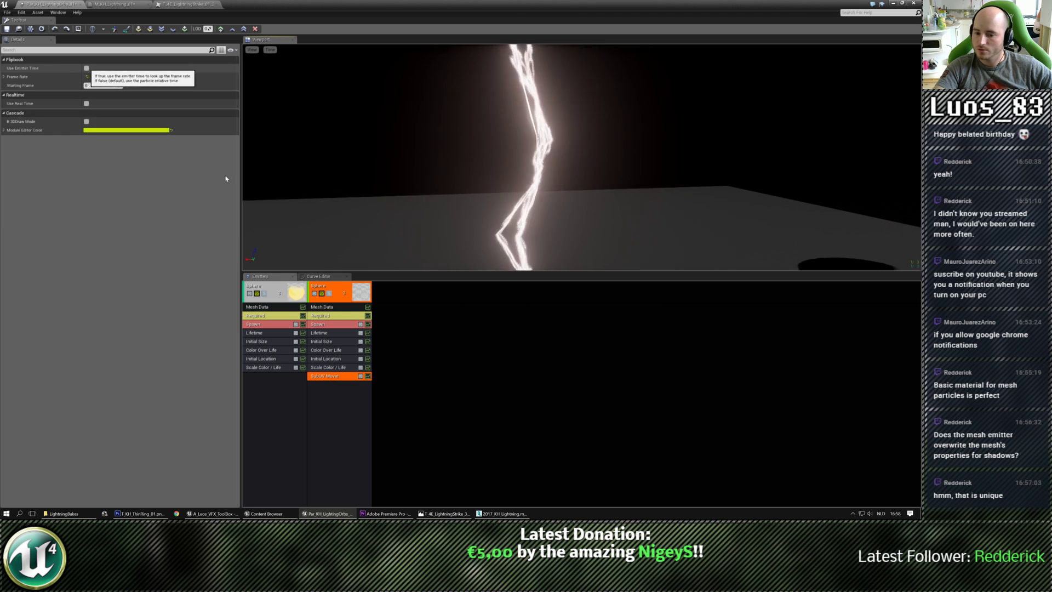
{"action": "left_click", "coordinate": [323, 316]}
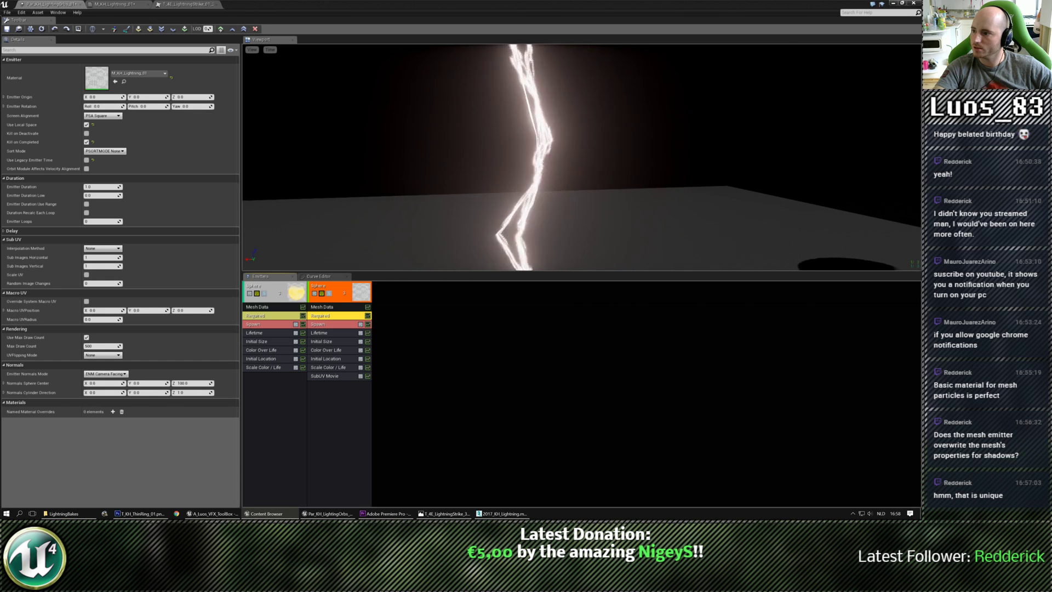
{"action": "double_click", "coordinate": [97, 77]}
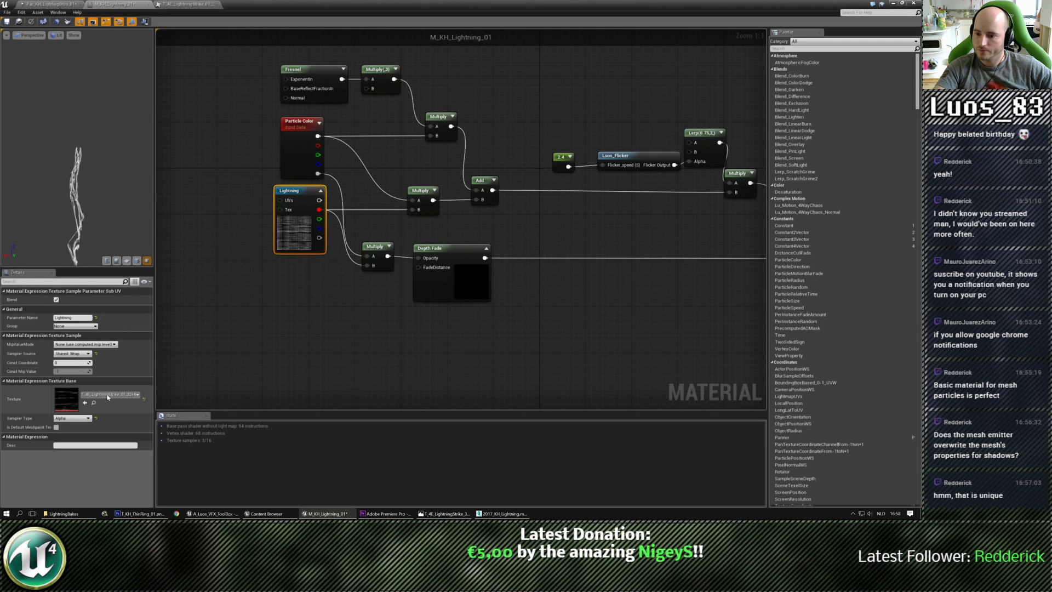
{"action": "left_click", "coordinate": [50, 4]}
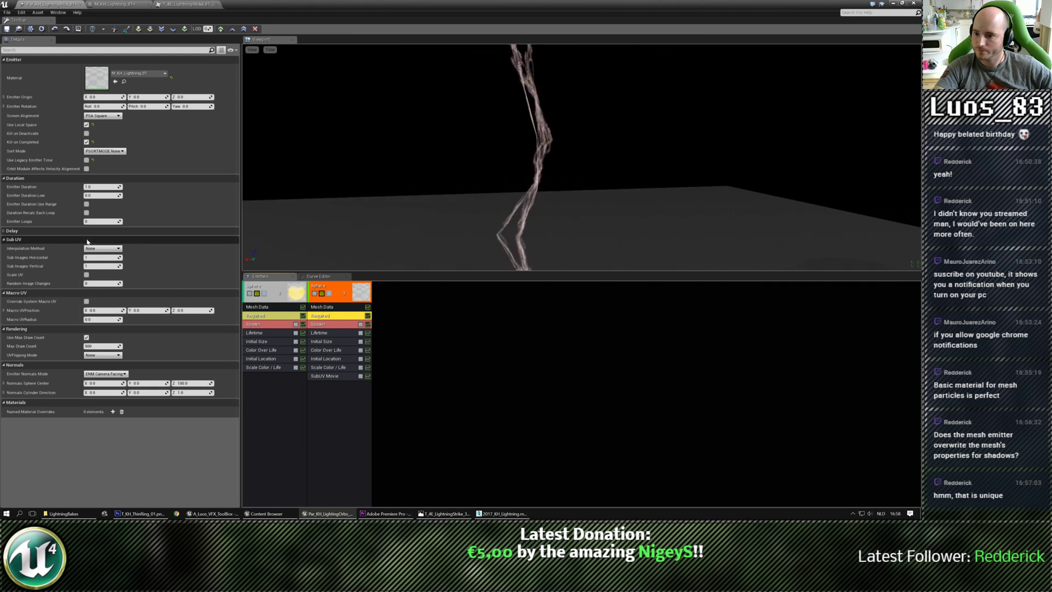
{"action": "left_click", "coordinate": [103, 248]}
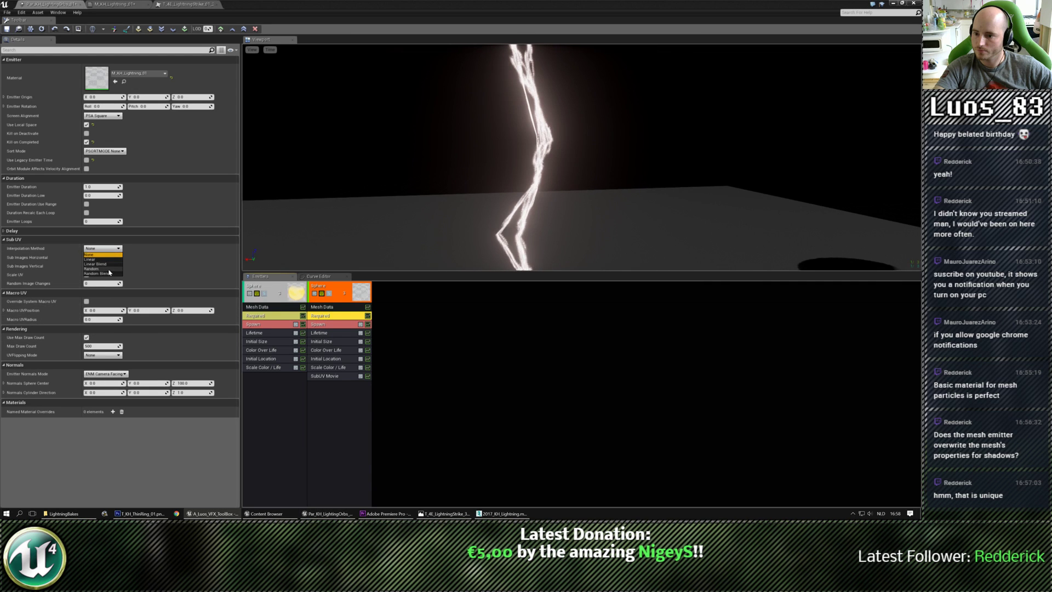
{"action": "left_click", "coordinate": [104, 265]}
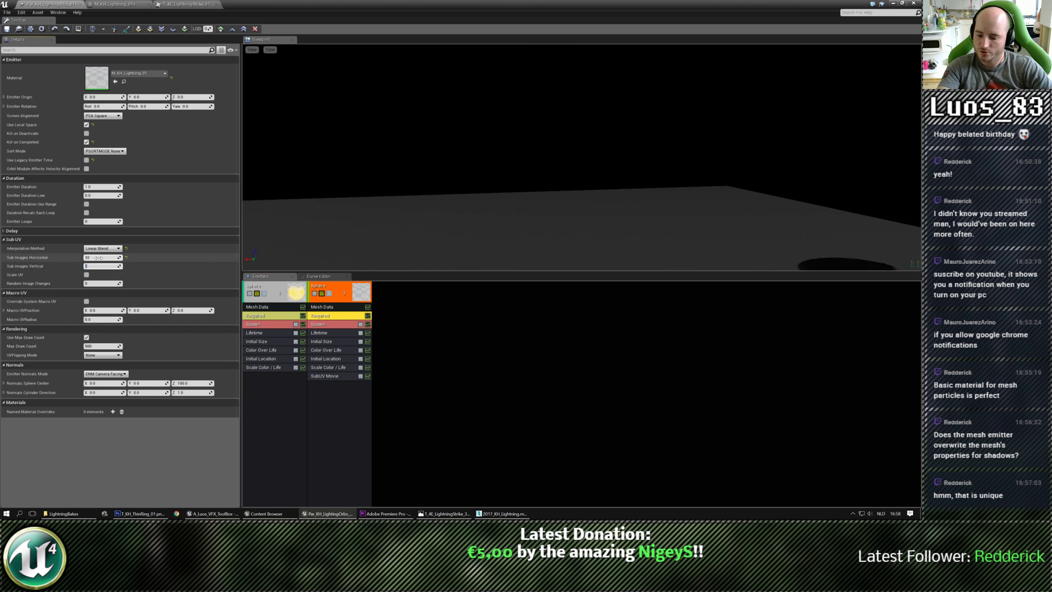
{"action": "type", "text": "4"}
{"action": "key", "text": "Return"}
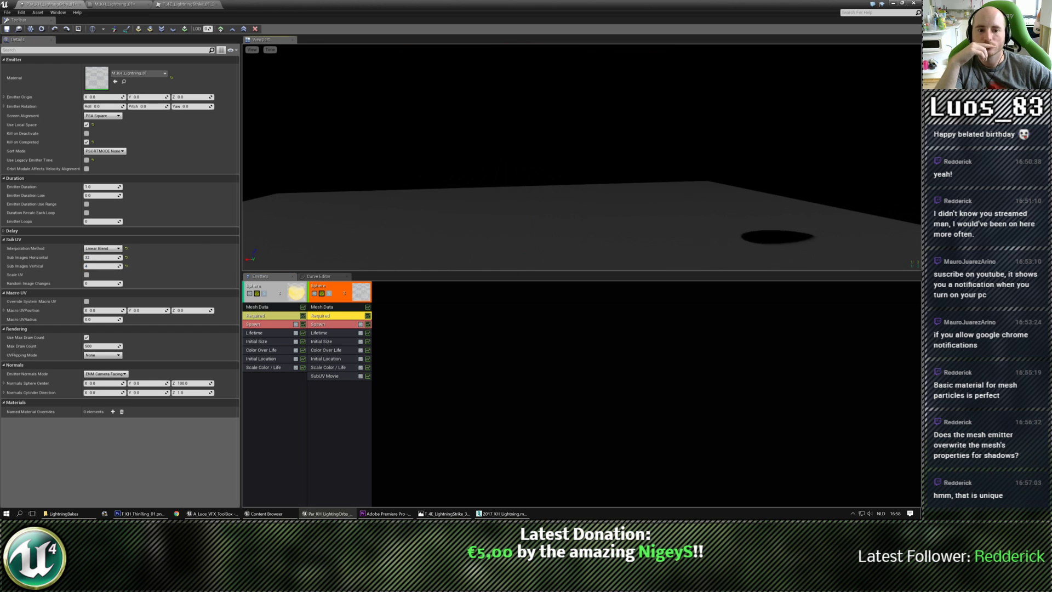
Step: Enable Scale UV in the lightning strike emitter's Required module and review its SubUV Movie settings
{"action": "left_click", "coordinate": [512, 359]}
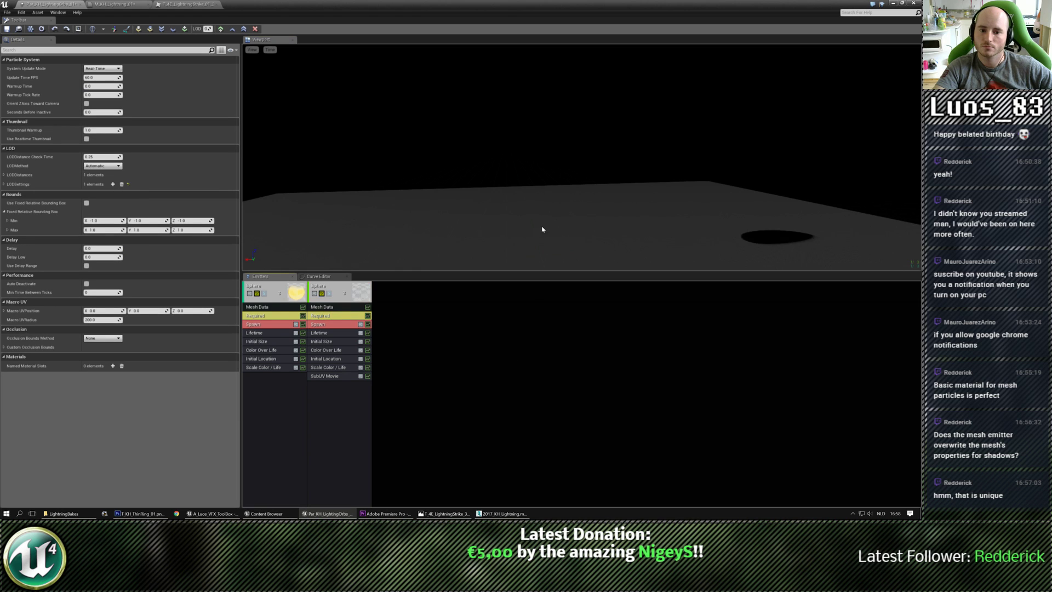
{"action": "right_click_drag", "start_coordinate": [543, 229], "coordinate": [540, 219]}
{"action": "left_click_drag", "start_coordinate": [543, 228], "coordinate": [373, 224]}
{"action": "left_click_drag", "start_coordinate": [619, 209], "coordinate": [449, 219]}
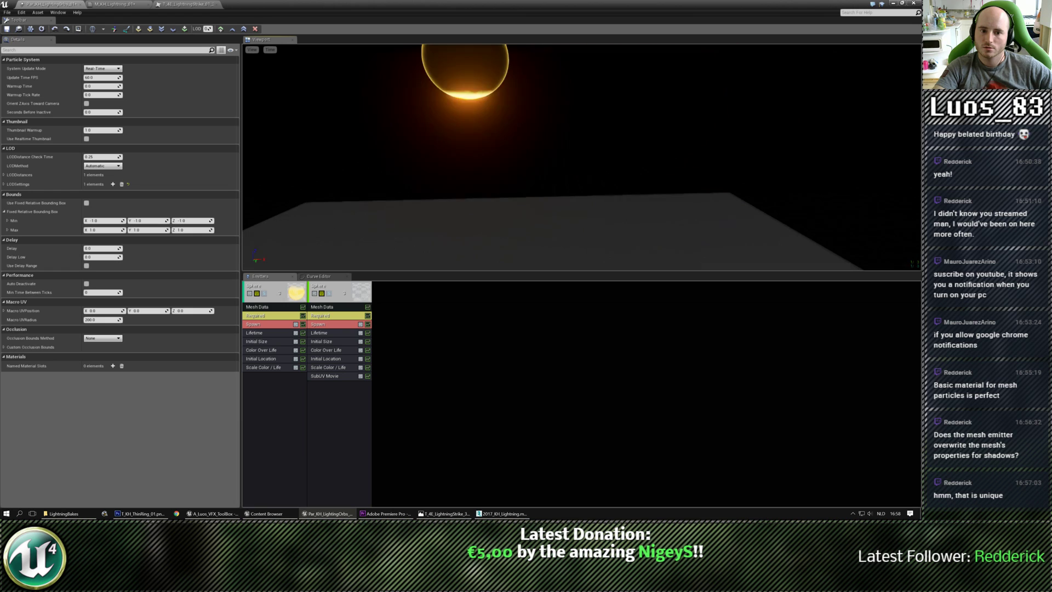
{"action": "left_click", "coordinate": [332, 316]}
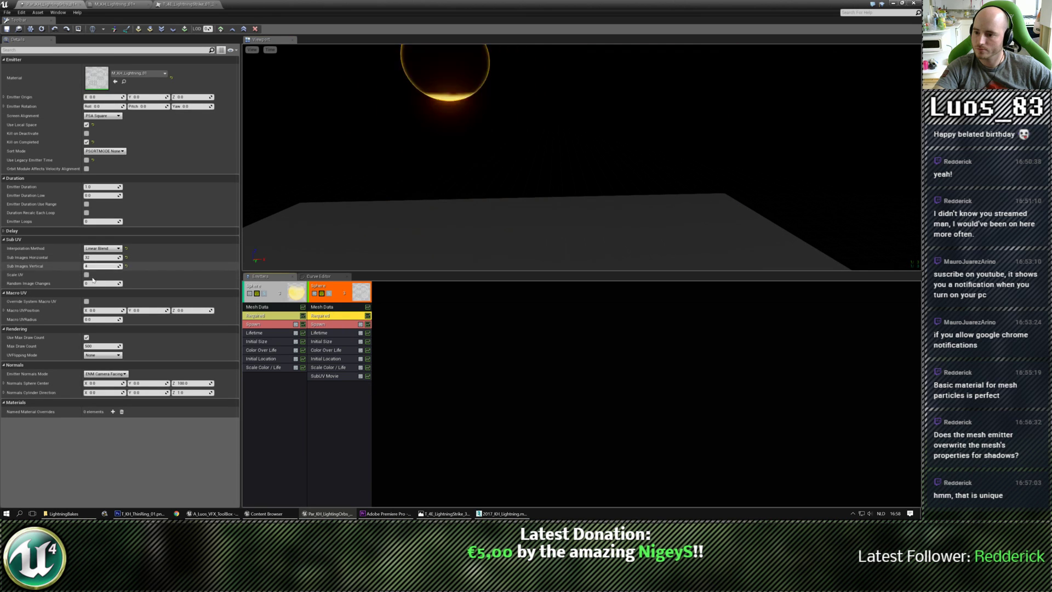
{"action": "left_click", "coordinate": [86, 274]}
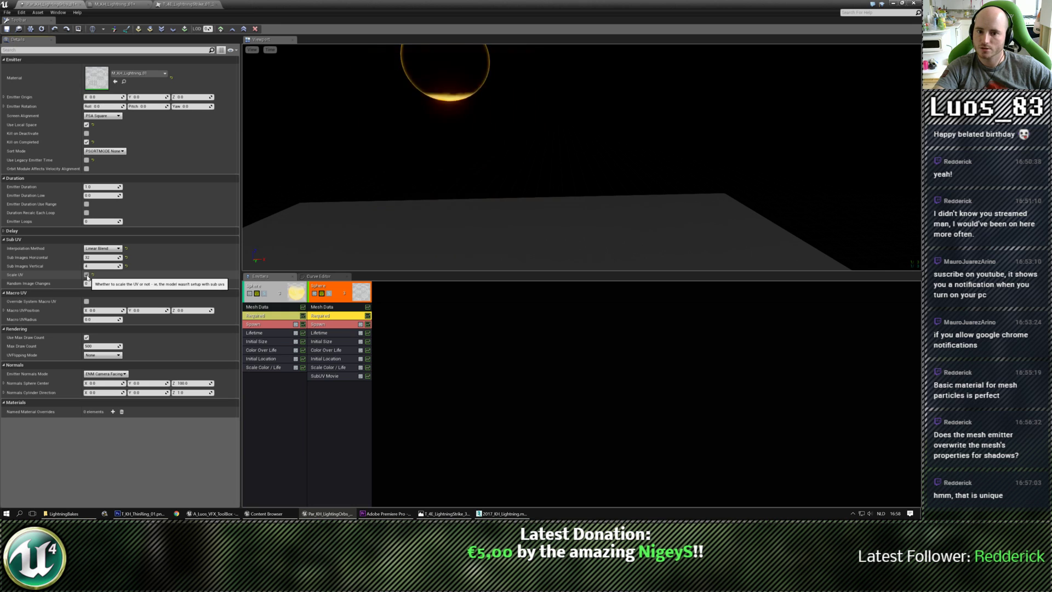
{"action": "left_click_drag", "start_coordinate": [438, 181], "coordinate": [247, 259]}
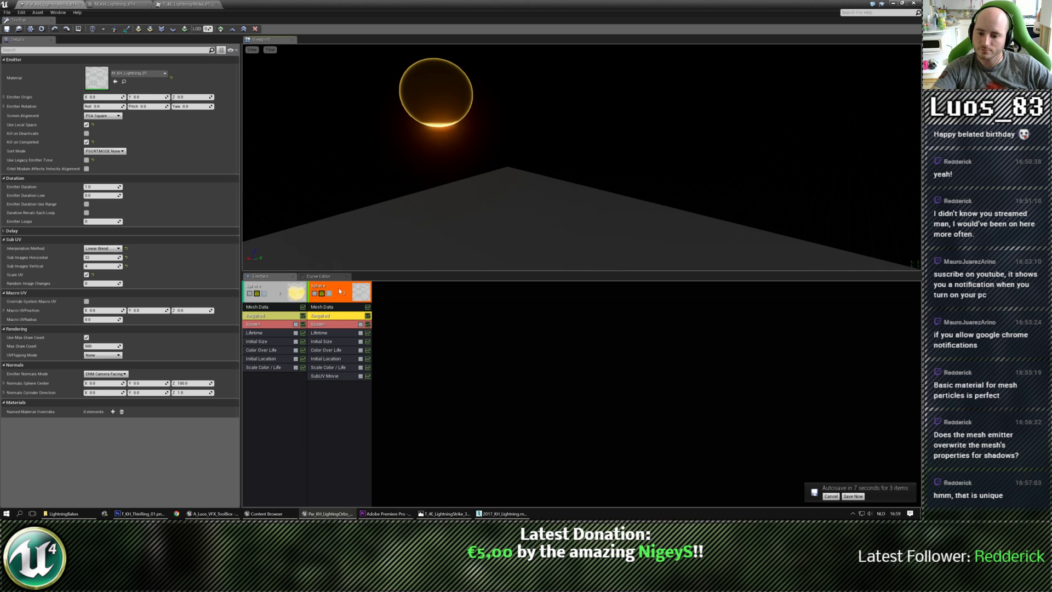
{"action": "left_click", "coordinate": [325, 376]}
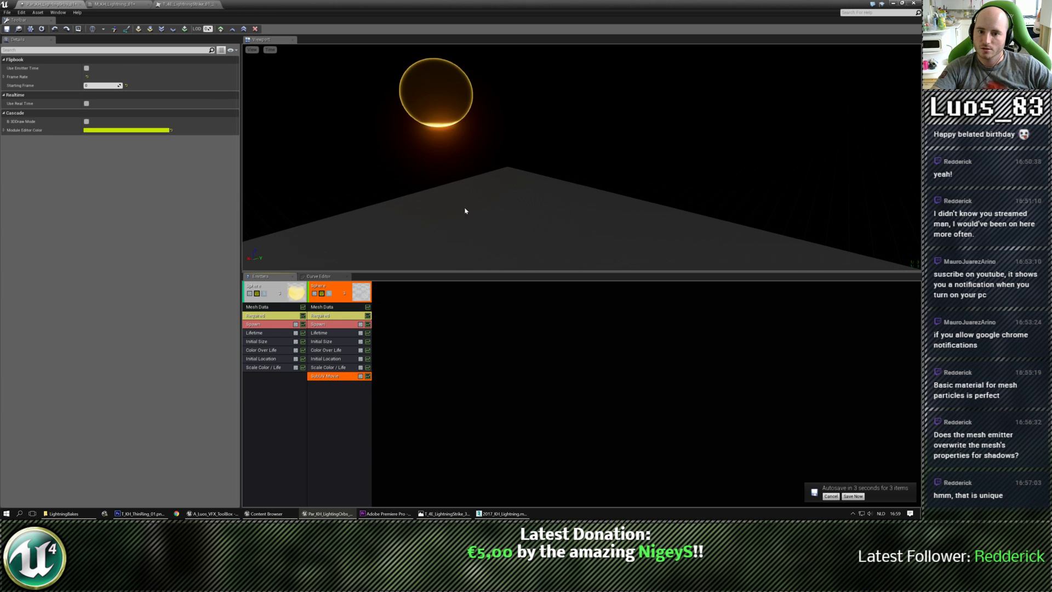
{"action": "right_click_drag", "start_coordinate": [465, 212], "coordinate": [417, 203]}
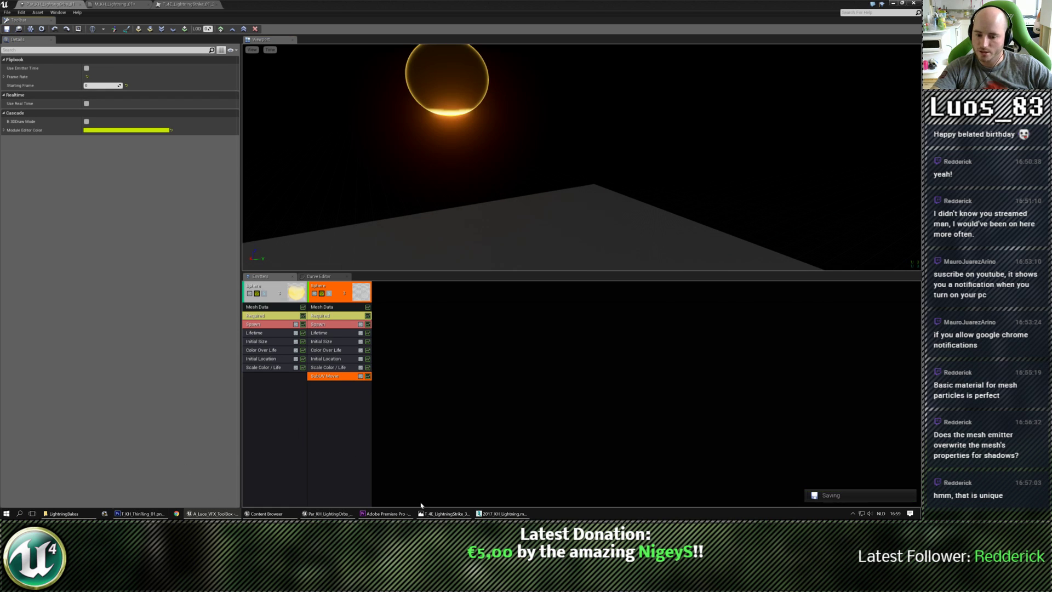
Step: Switch to 3ds Max, add an Unwrap UVW modifier to the SM_KH_LightningStrike_01 mesh, and open its UV editor
{"action": "left_click", "coordinate": [502, 514]}
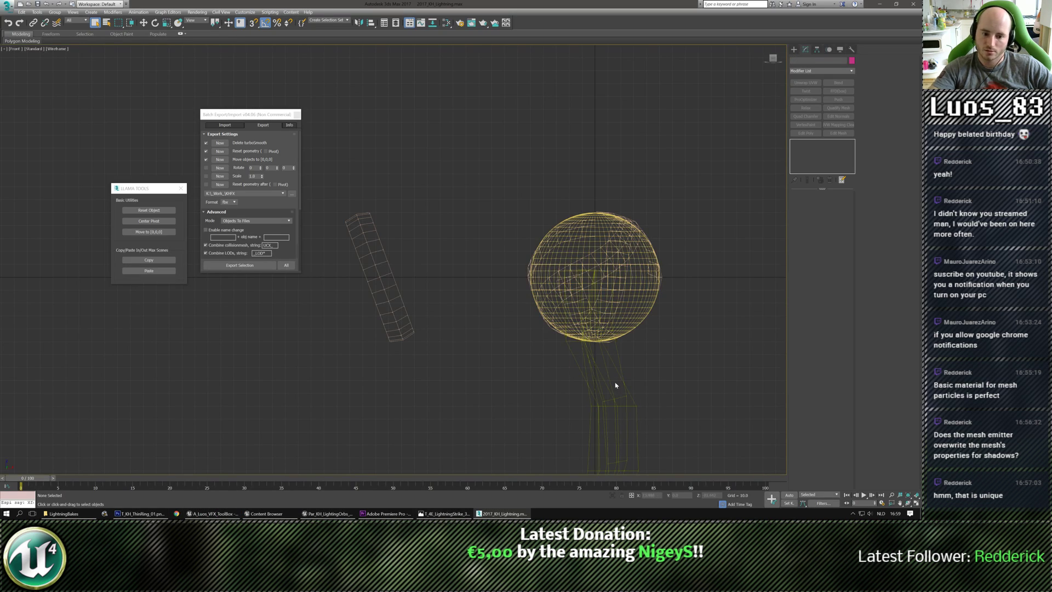
{"action": "middle_click_drag", "start_coordinate": [599, 360], "coordinate": [549, 228]}
{"action": "left_click", "coordinate": [576, 327]}
{"action": "middle_click_drag", "start_coordinate": [584, 327], "coordinate": [574, 323]}
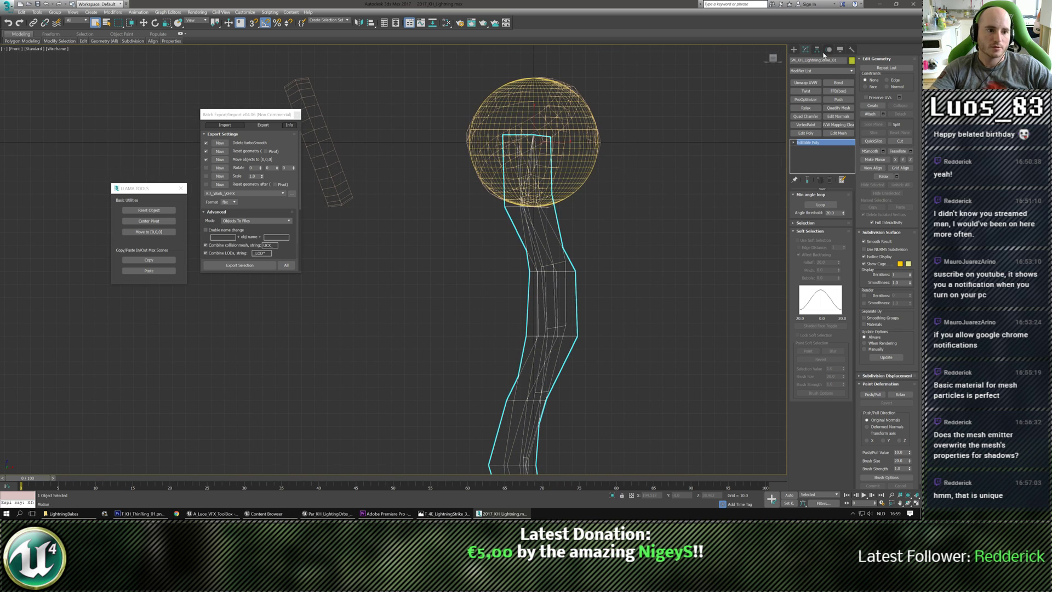
{"action": "left_click", "coordinate": [813, 84]}
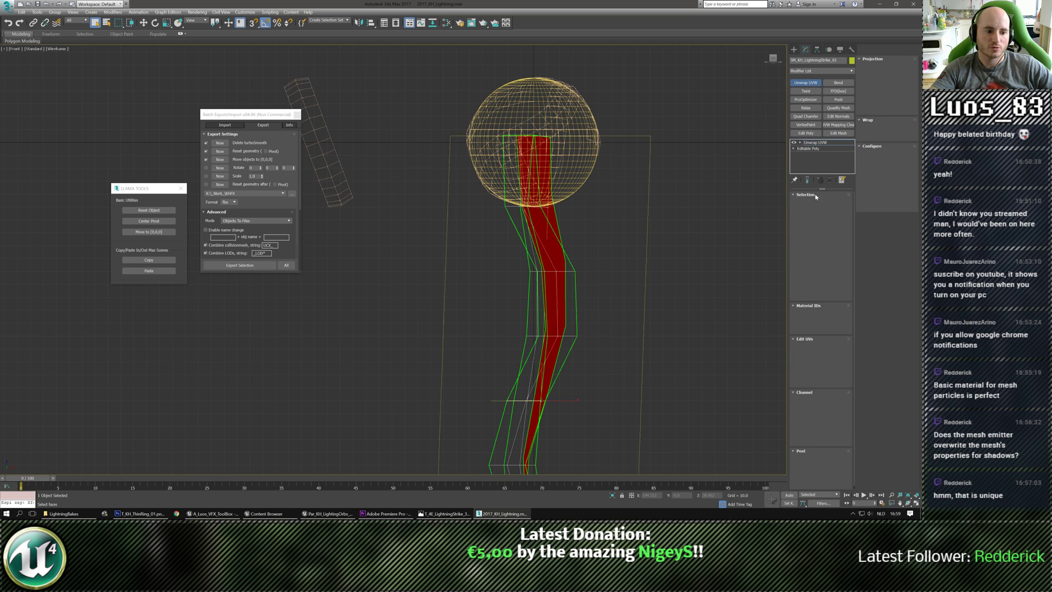
{"action": "left_click", "coordinate": [814, 351]}
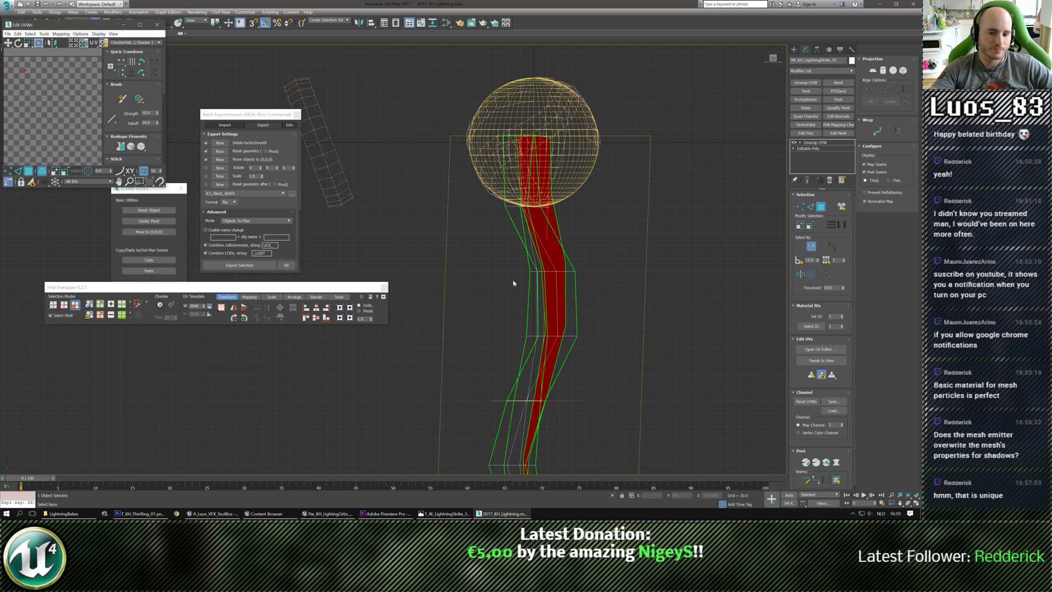
Step: Stretch the lightning mesh's UVs with PolyUnwrapper to fill the entire UV square, and close the UV editor
{"action": "double_click", "coordinate": [61, 25]}
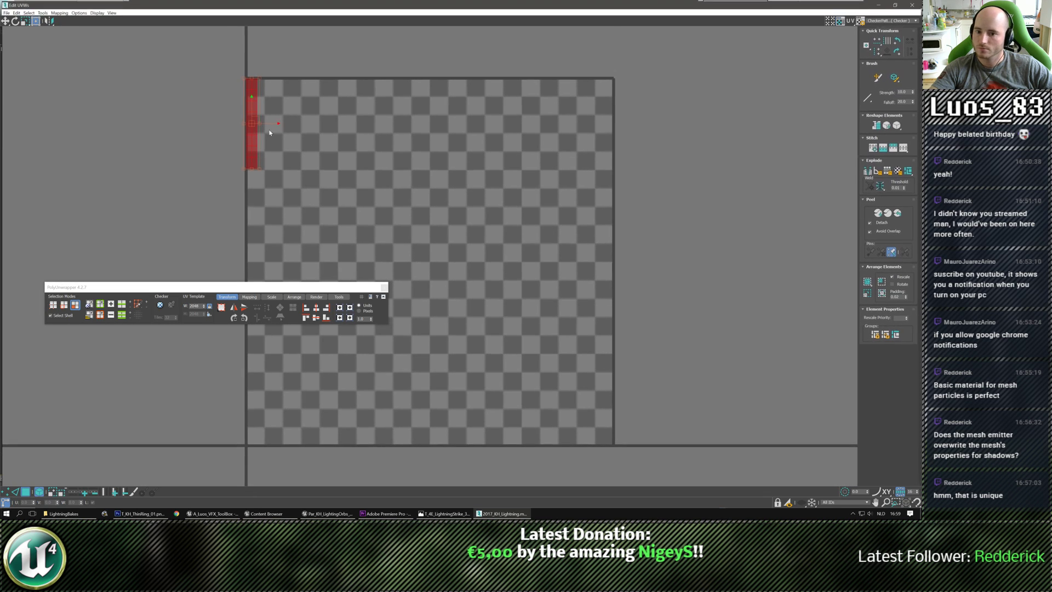
{"action": "left_click", "coordinate": [270, 297]}
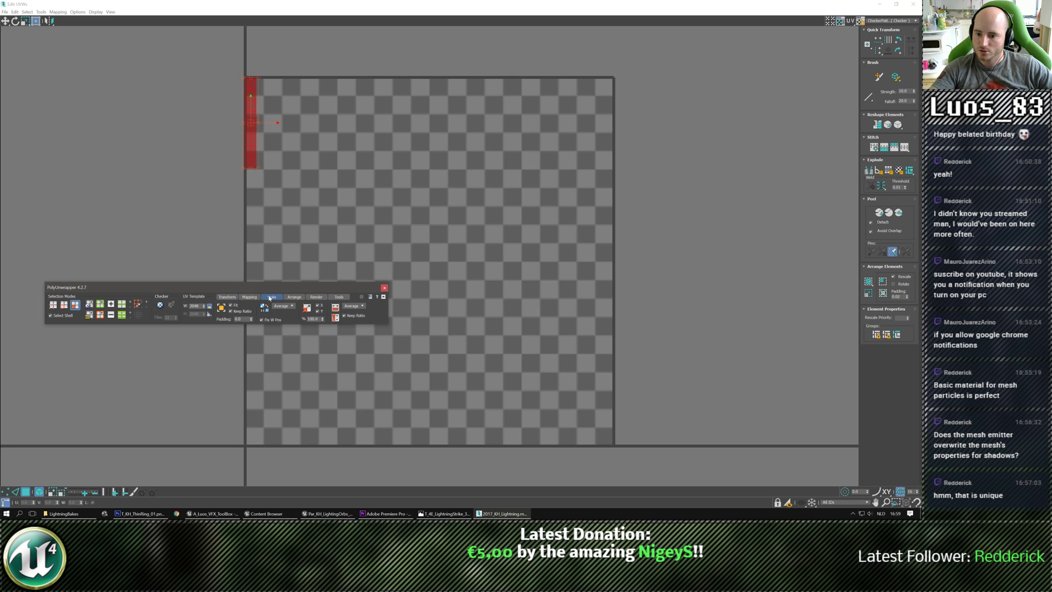
{"action": "left_click", "coordinate": [221, 308]}
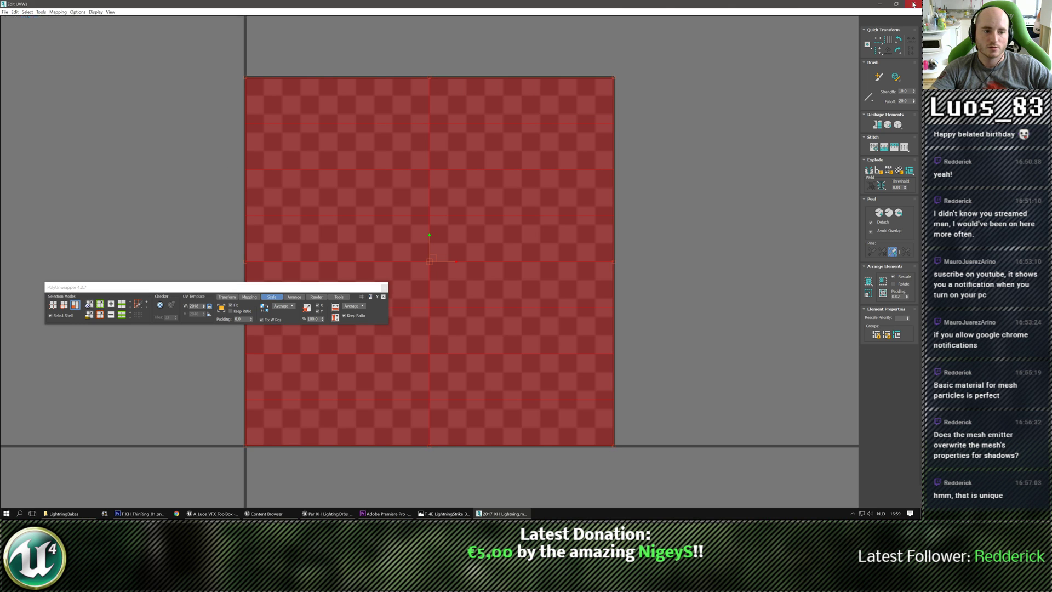
{"action": "left_click", "coordinate": [912, 4]}
Step: Export the lightning strike mesh as FBX with the batch exporter and switch back to Unreal Editor
{"action": "key", "text": "ctrl+e"}
{"action": "left_click", "coordinate": [206, 268]}
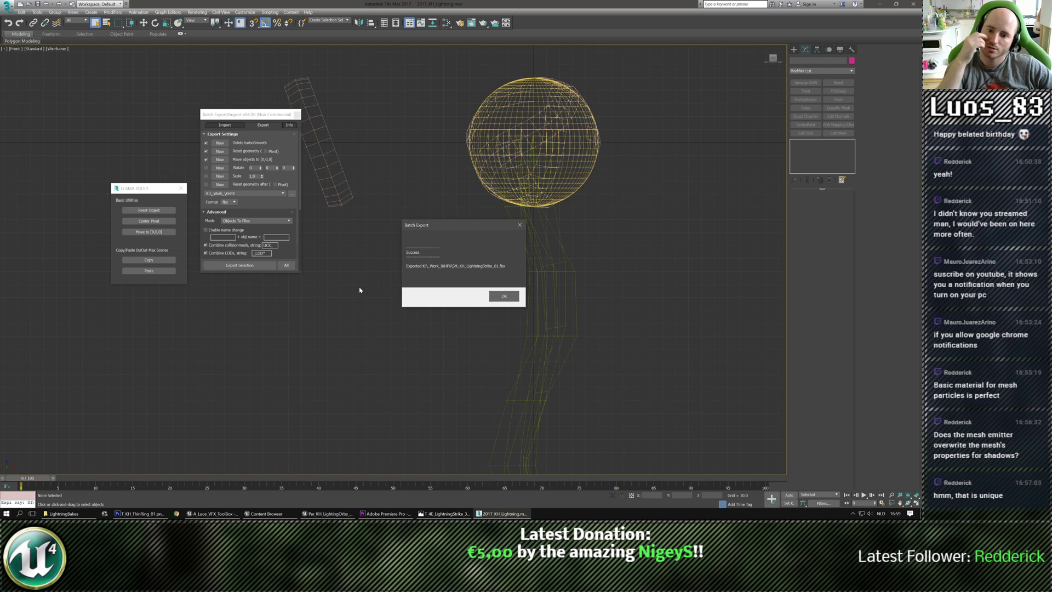
{"action": "left_click", "coordinate": [503, 295]}
{"action": "key", "text": "alt+Tab"}
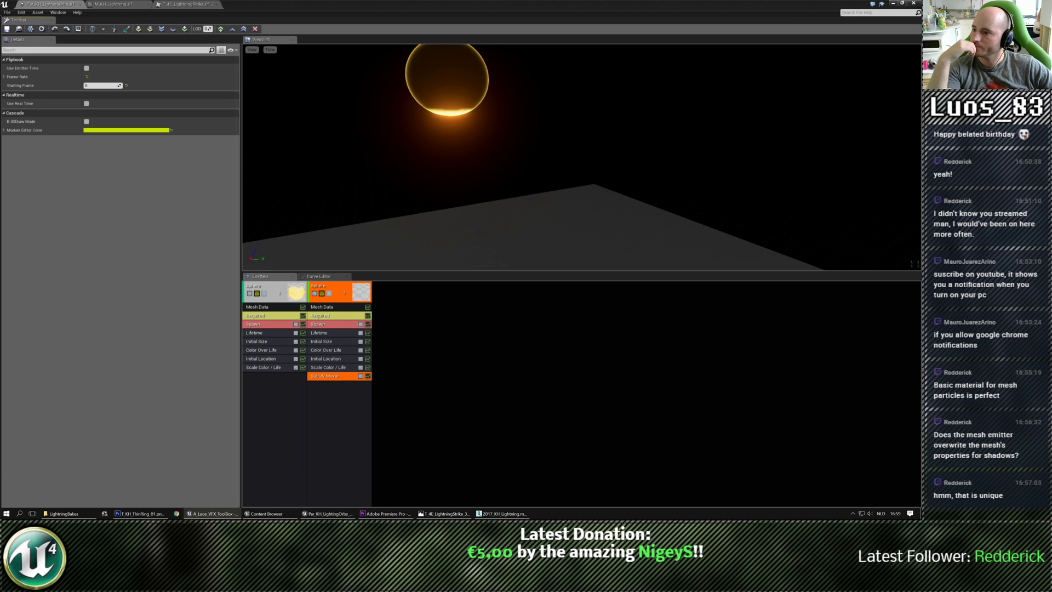
Step: Set the Z value of the lightning strike emitter's Initial Location to 400
{"action": "mouse_move", "coordinate": [511, 171]}
{"action": "left_mouse_down"}
{"action": "mouse_move", "coordinate": [471, 189]}
{"action": "mouse_move", "coordinate": [587, 191]}
{"action": "mouse_move", "coordinate": [694, 227]}
{"action": "mouse_move", "coordinate": [619, 216]}
{"action": "mouse_move", "coordinate": [673, 217]}
{"action": "mouse_move", "coordinate": [602, 186]}
{"action": "mouse_move", "coordinate": [589, 210]}
{"action": "mouse_move", "coordinate": [652, 205]}
{"action": "mouse_move", "coordinate": [547, 211]}
{"action": "mouse_move", "coordinate": [611, 206]}
{"action": "mouse_move", "coordinate": [595, 204]}
{"action": "mouse_move", "coordinate": [589, 178]}
{"action": "mouse_move", "coordinate": [602, 140]}
{"action": "mouse_move", "coordinate": [605, 182]}
{"action": "left_mouse_up"}
{"action": "left_click", "coordinate": [343, 359]}
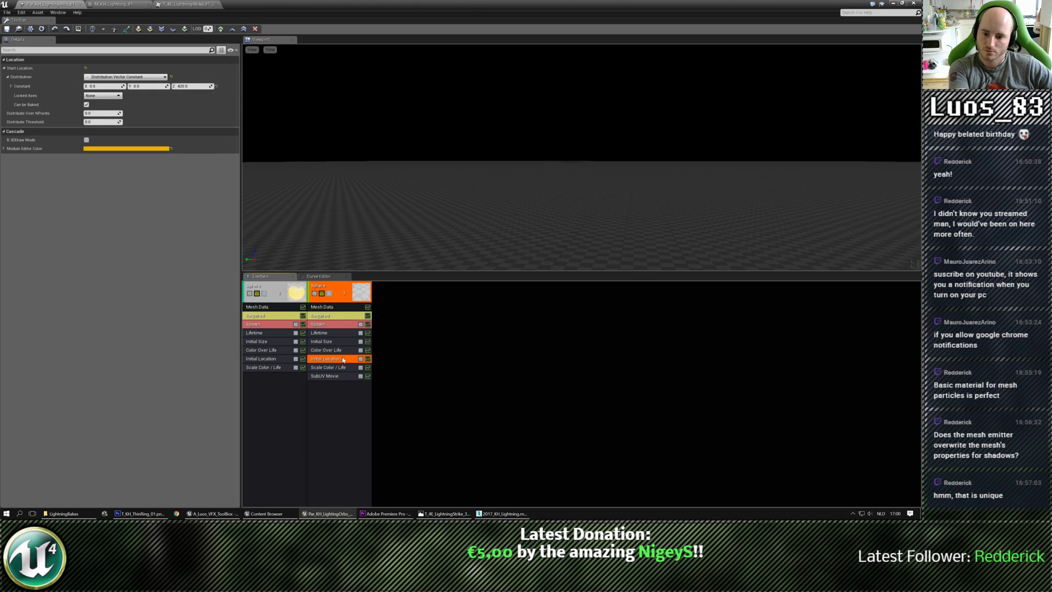
{"action": "left_click", "coordinate": [186, 86]}
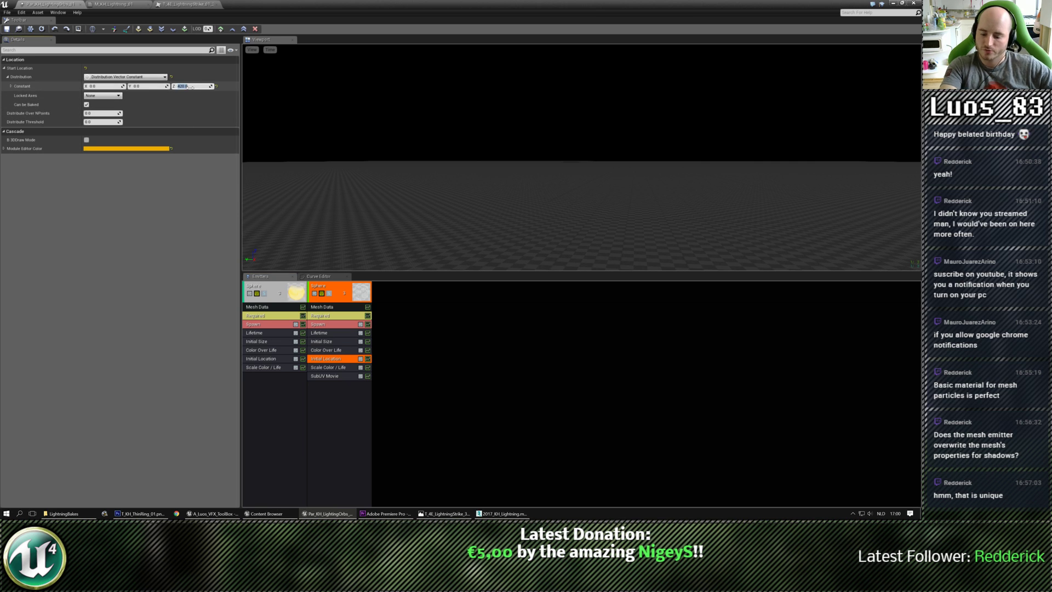
{"action": "left_click_drag", "start_coordinate": [482, 126], "coordinate": [348, 122]}
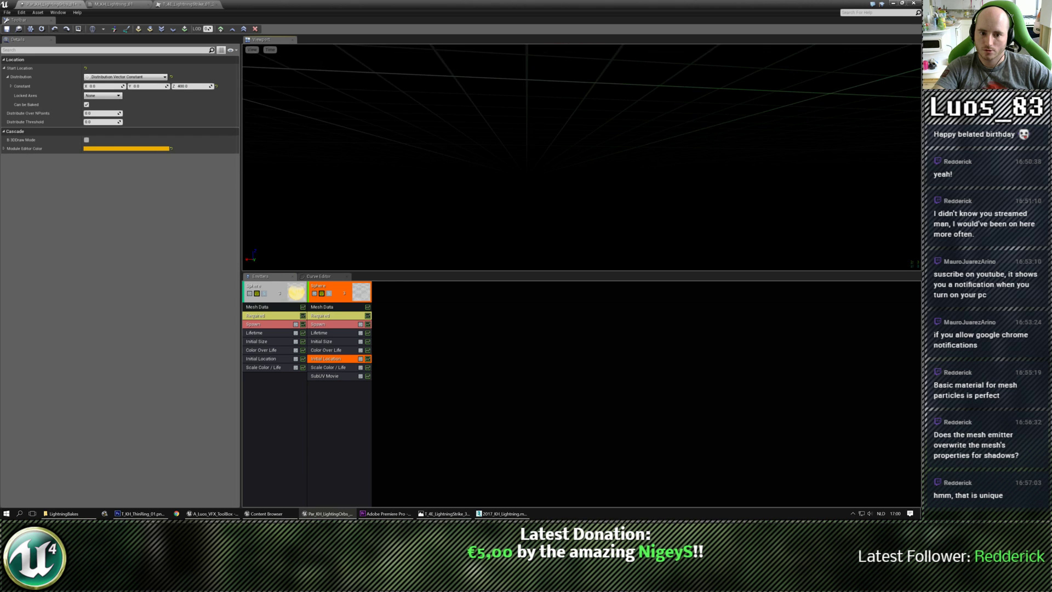
Step: Check the M_KH_Lightning_01 material assigned to the lightning strike emitter and return to the particle system
{"action": "left_click", "coordinate": [329, 316]}
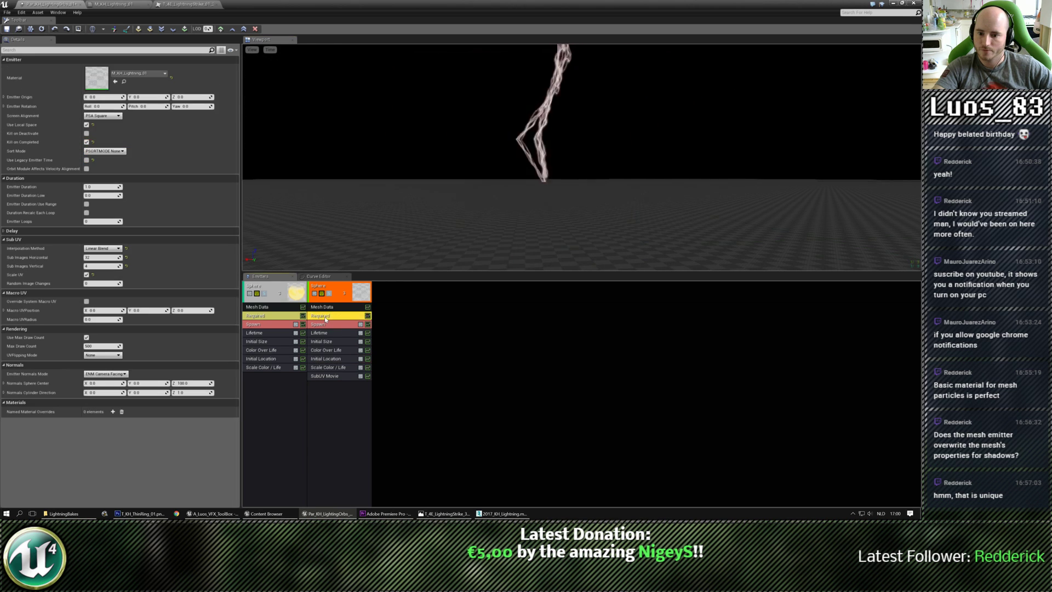
{"action": "double_click", "coordinate": [101, 81]}
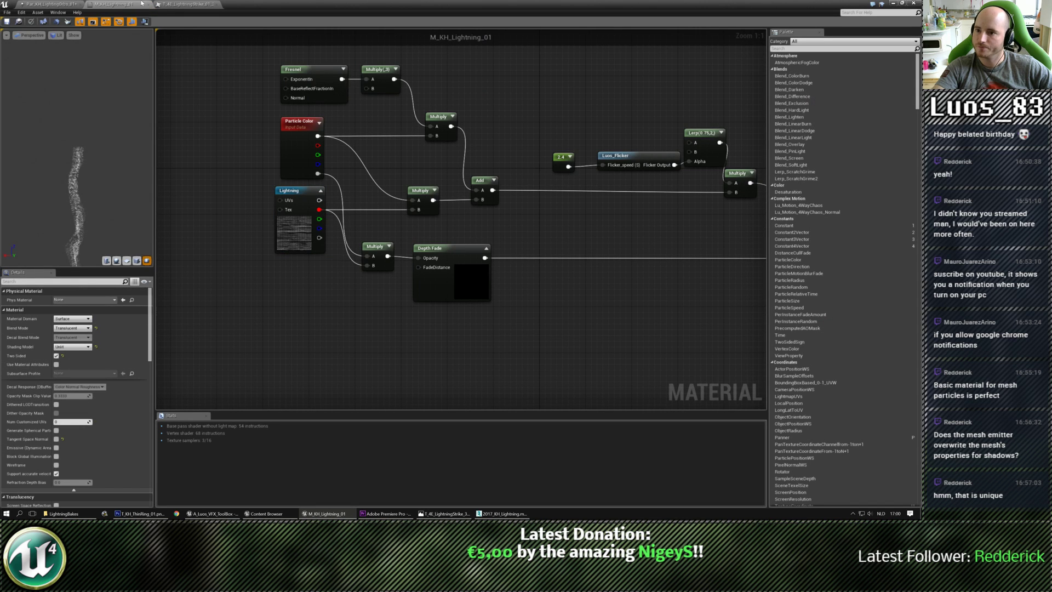
{"action": "left_click", "coordinate": [49, 4]}
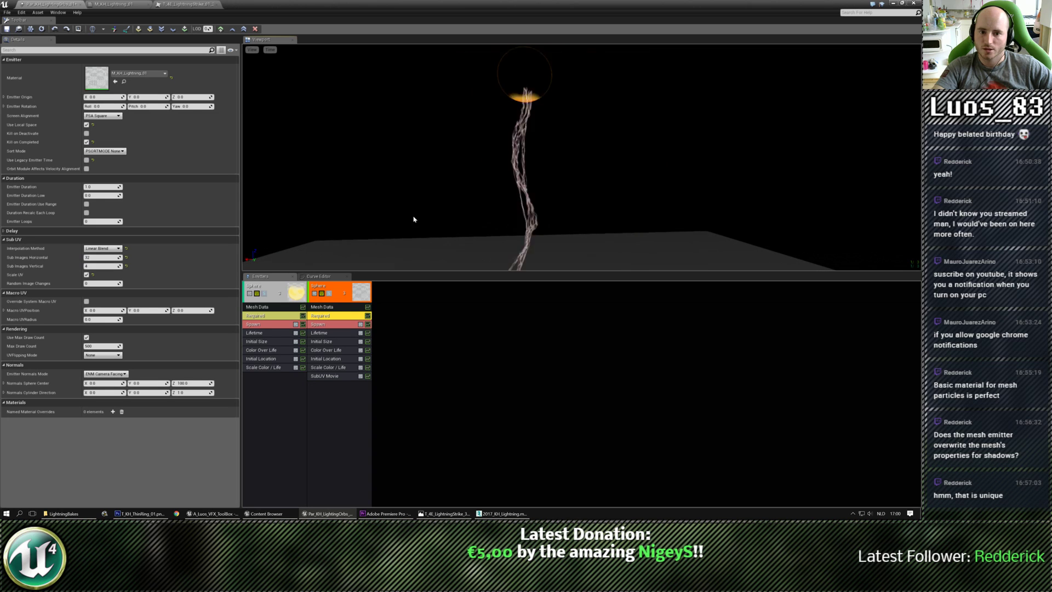
Step: Set the lightning strike emitter's constant Color Over Life to orange, with R 1.0, G about 0.55 and B about 0.048
{"action": "left_click", "coordinate": [276, 358]}
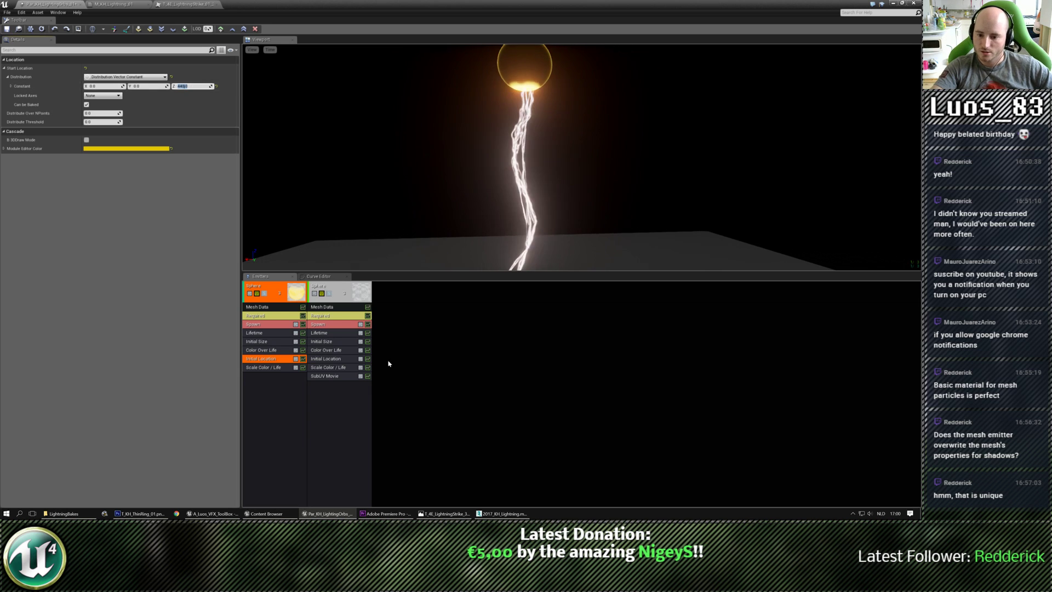
{"action": "left_click", "coordinate": [337, 349]}
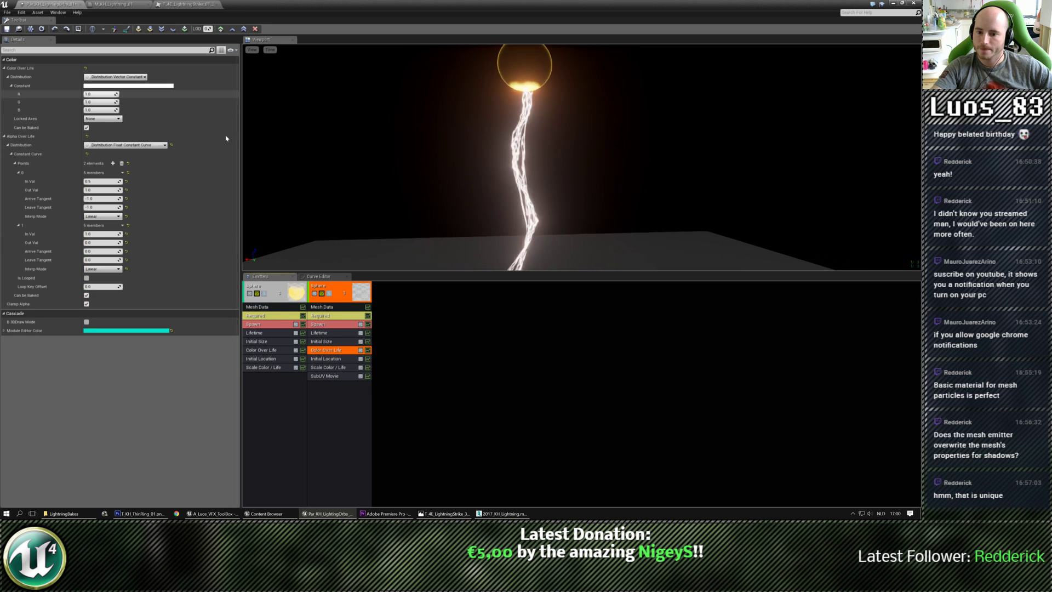
{"action": "left_click", "coordinate": [131, 86]}
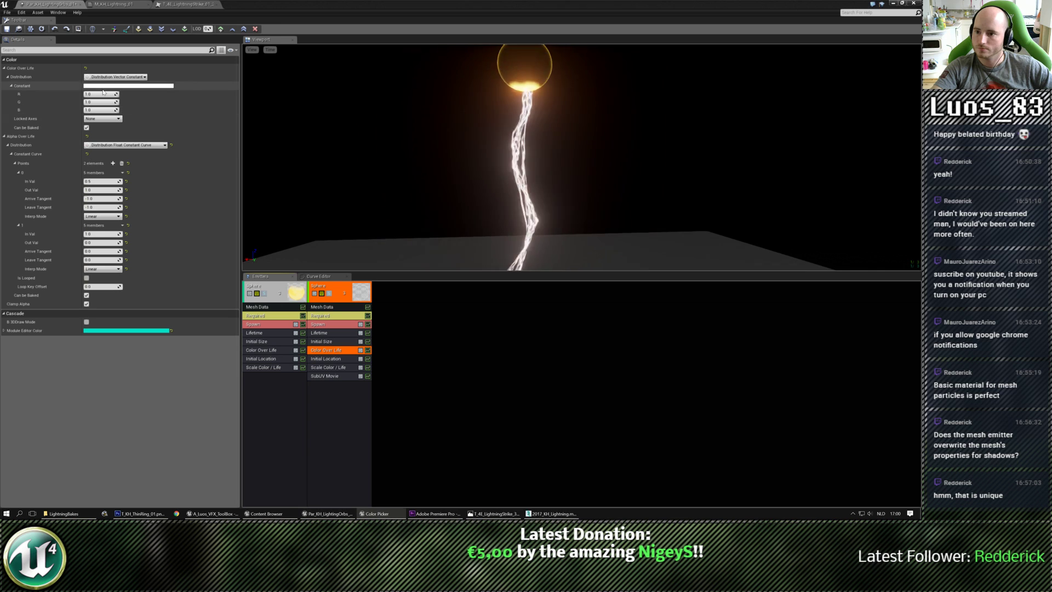
{"action": "left_click", "coordinate": [213, 102]}
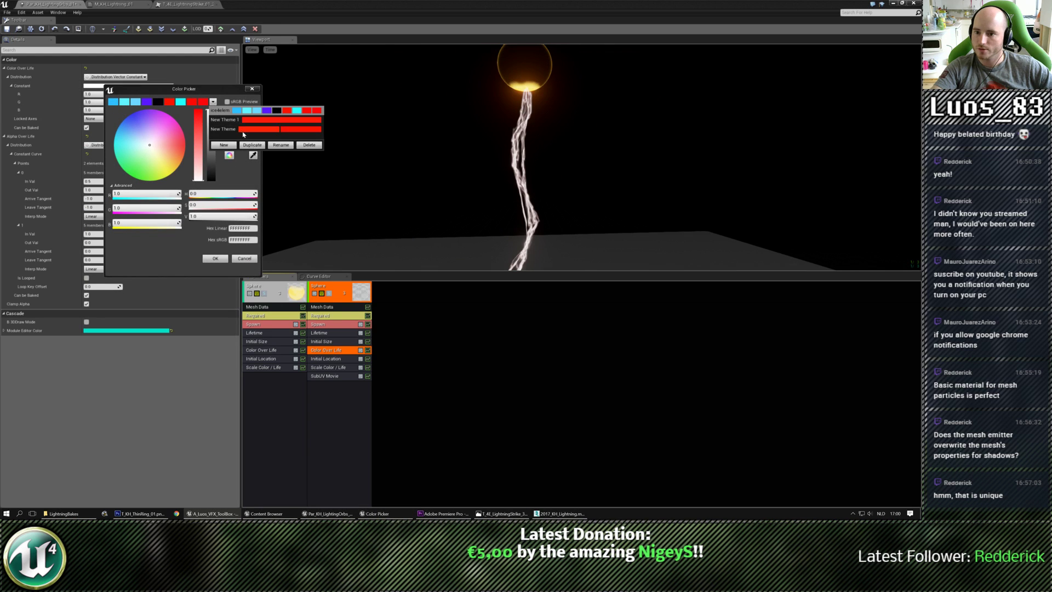
{"action": "left_click", "coordinate": [224, 92]}
{"action": "left_click", "coordinate": [251, 91]}
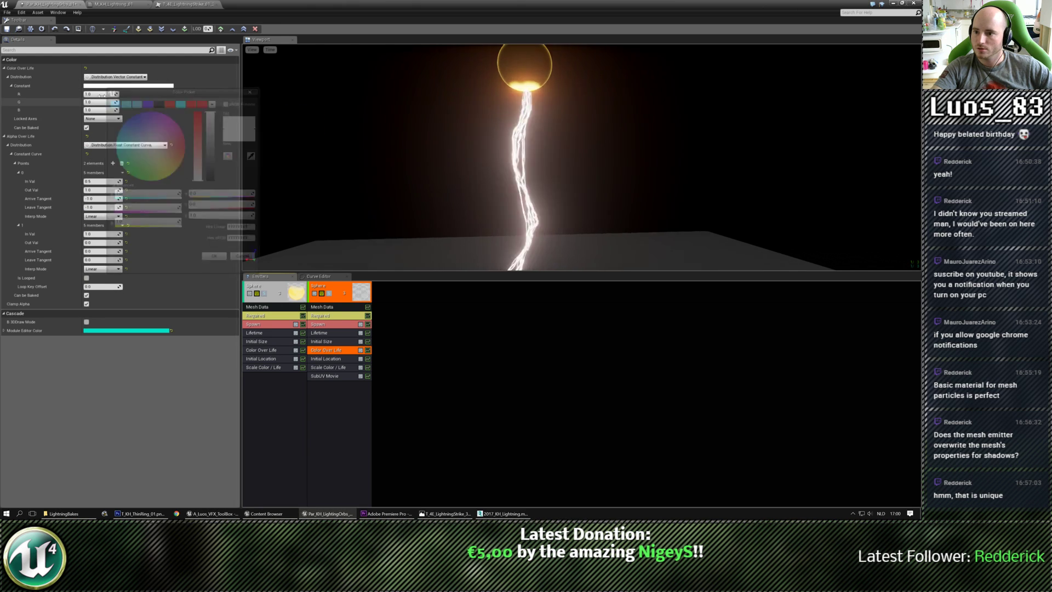
{"action": "left_click", "coordinate": [133, 86]}
{"action": "left_click", "coordinate": [177, 175]}
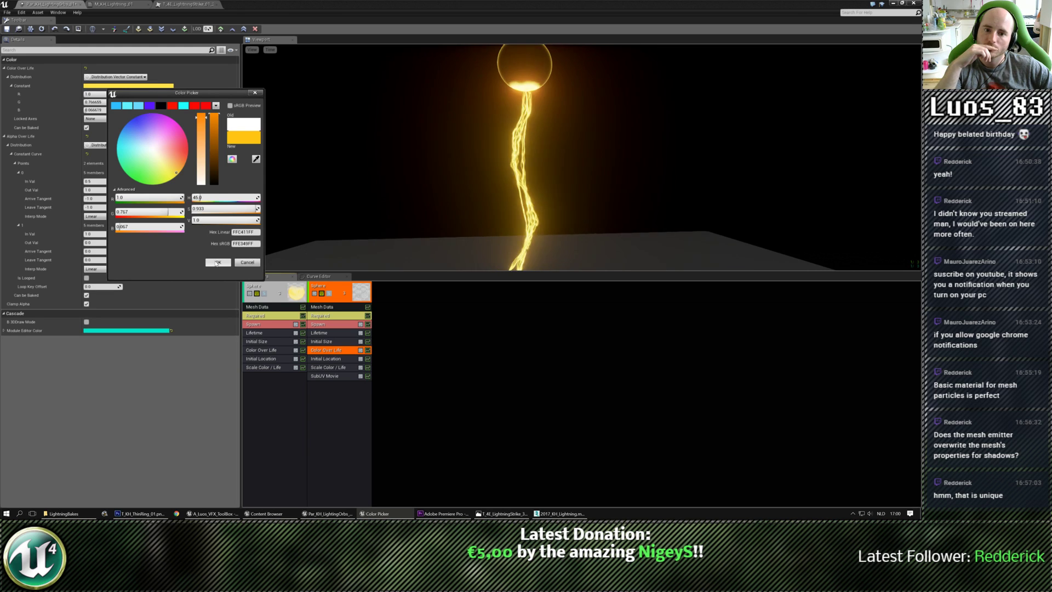
{"action": "left_click", "coordinate": [182, 170]}
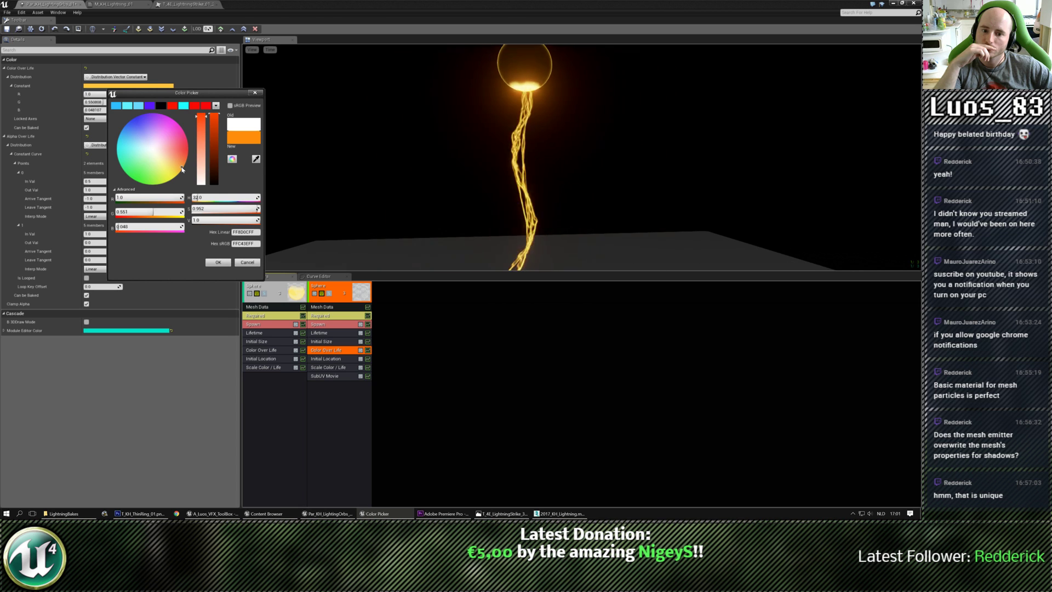
{"action": "left_click", "coordinate": [218, 262]}
Step: Compare the coloured lightning strike with the paused reference footage in Premiere Pro and return to the particle system
{"action": "left_click_drag", "start_coordinate": [557, 214], "coordinate": [540, 241]}
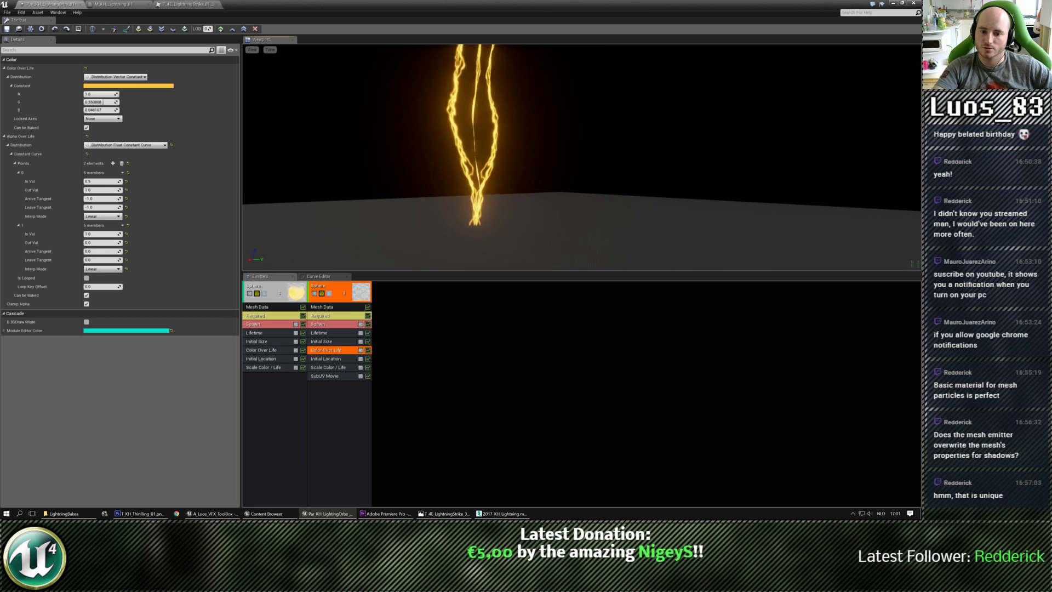
{"action": "left_click", "coordinate": [383, 514]}
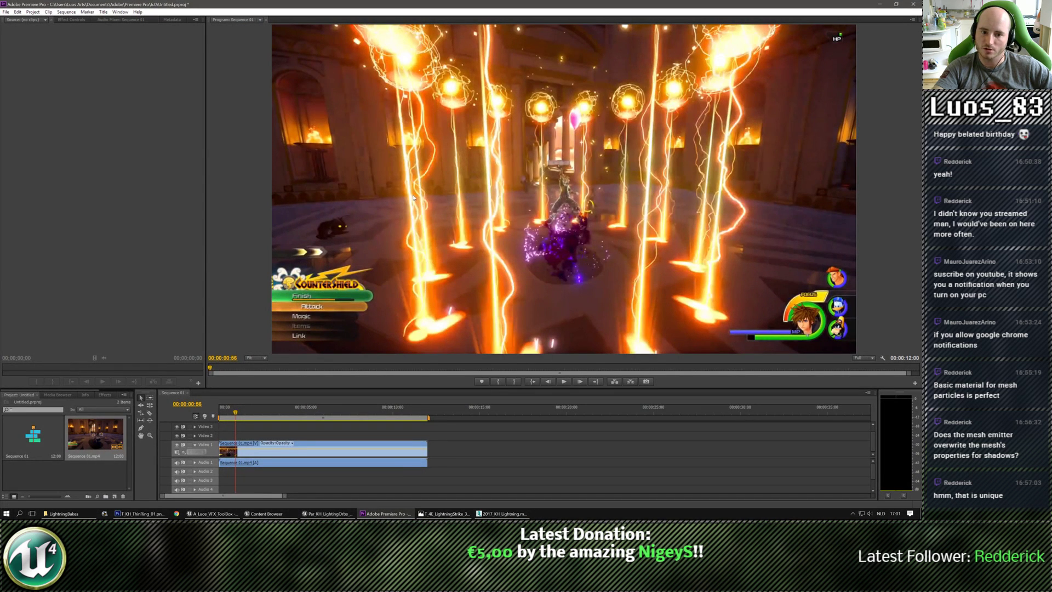
{"action": "left_click", "coordinate": [880, 3]}
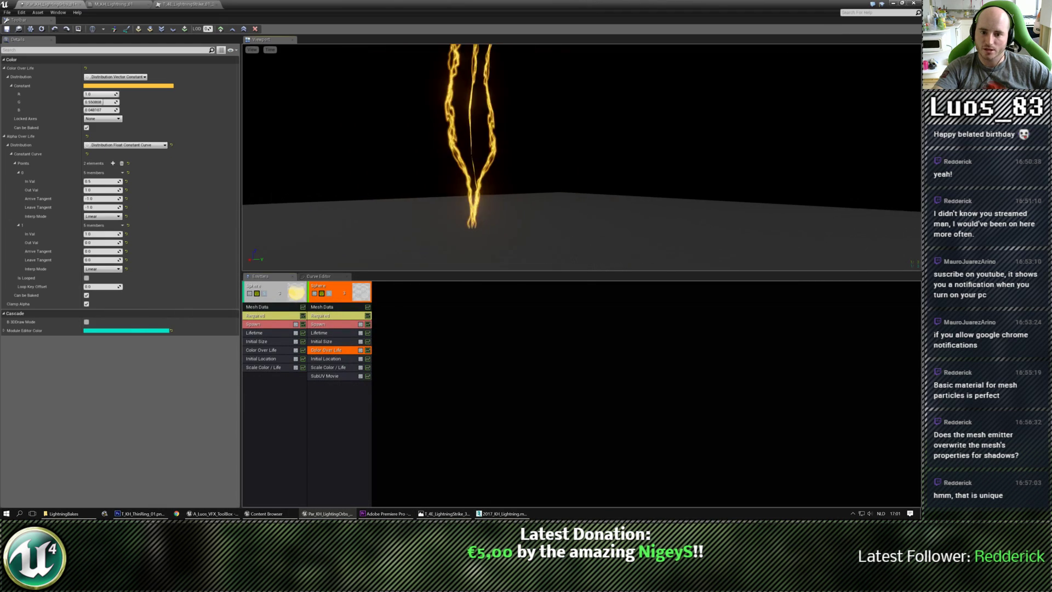
{"action": "mouse_move", "coordinate": [422, 146]}
{"action": "left_mouse_down"}
{"action": "mouse_move", "coordinate": [443, 146]}
{"action": "mouse_move", "coordinate": [449, 130]}
{"action": "mouse_move", "coordinate": [465, 140]}
{"action": "mouse_move", "coordinate": [432, 141]}
{"action": "left_mouse_up"}
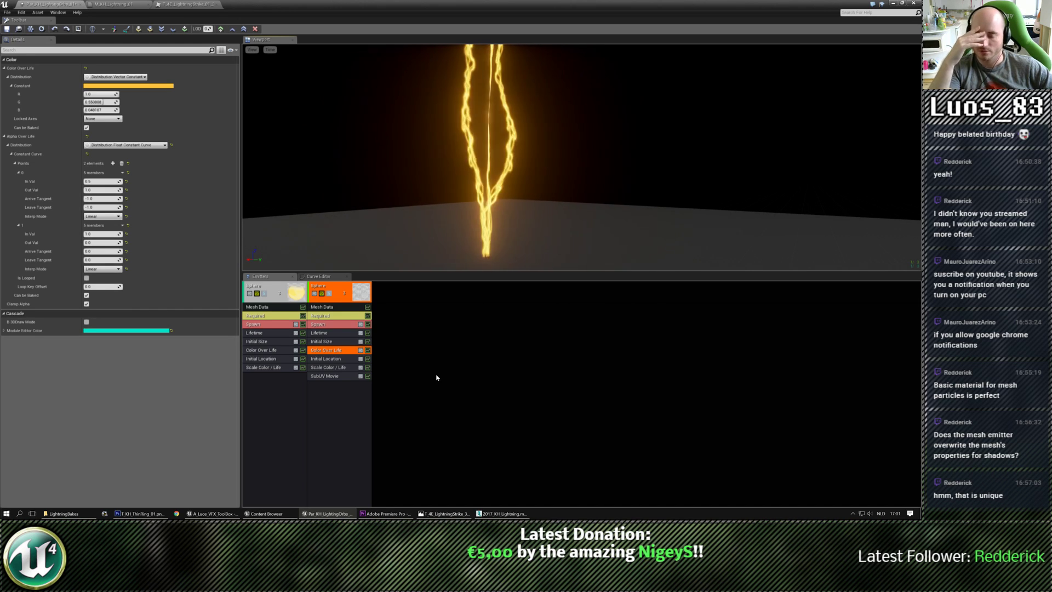
Step: Set the constant Frame Rate of the lightning strike emitter's SubUV Movie module to 60
{"action": "left_click", "coordinate": [419, 342]}
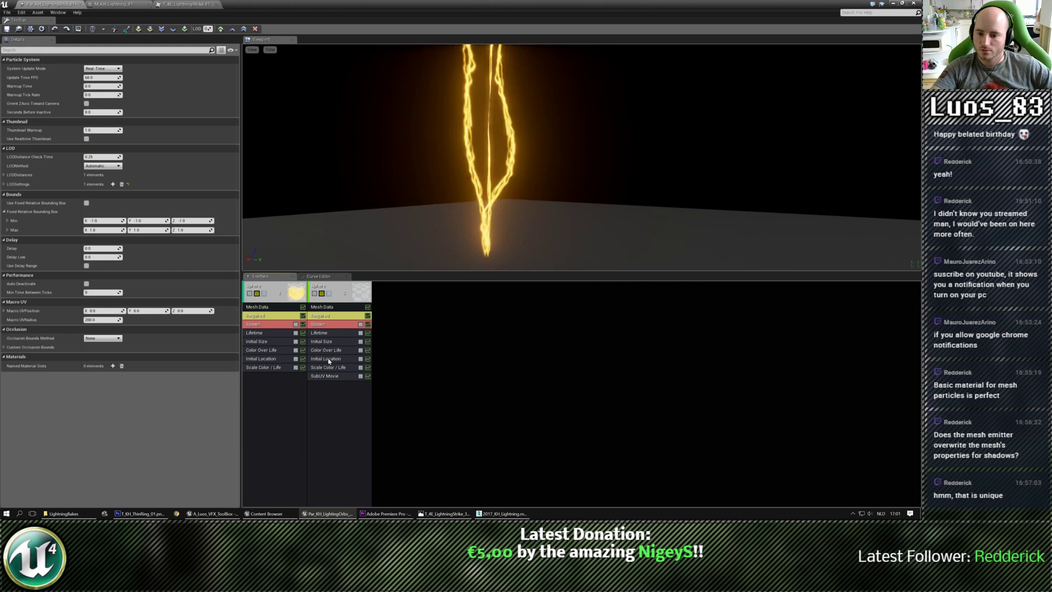
{"action": "left_click", "coordinate": [326, 377]}
{"action": "right_click", "coordinate": [118, 60]}
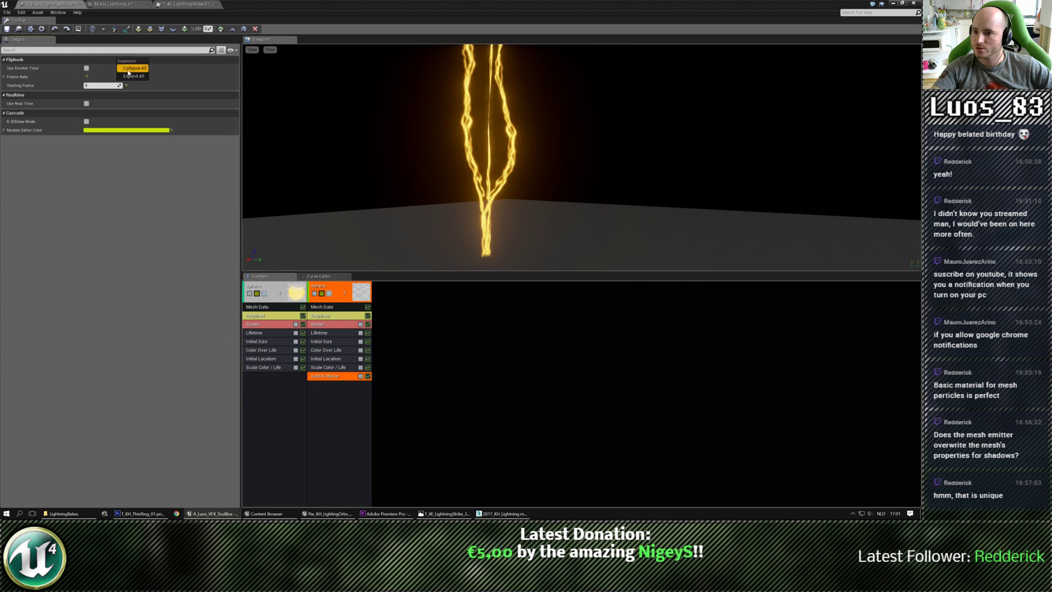
{"action": "left_click", "coordinate": [131, 77]}
{"action": "left_click", "coordinate": [100, 94]}
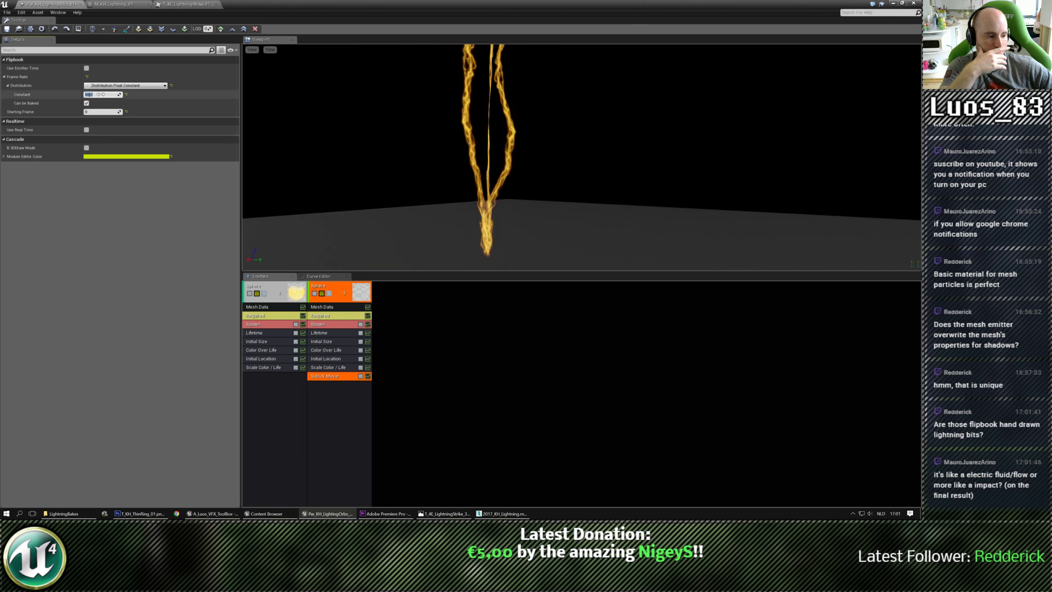
Step: Inspect the animated lightning, replay the reference clip from its start in Premiere Pro, and return to the particle system
{"action": "left_click_drag", "start_coordinate": [492, 130], "coordinate": [558, 196]}
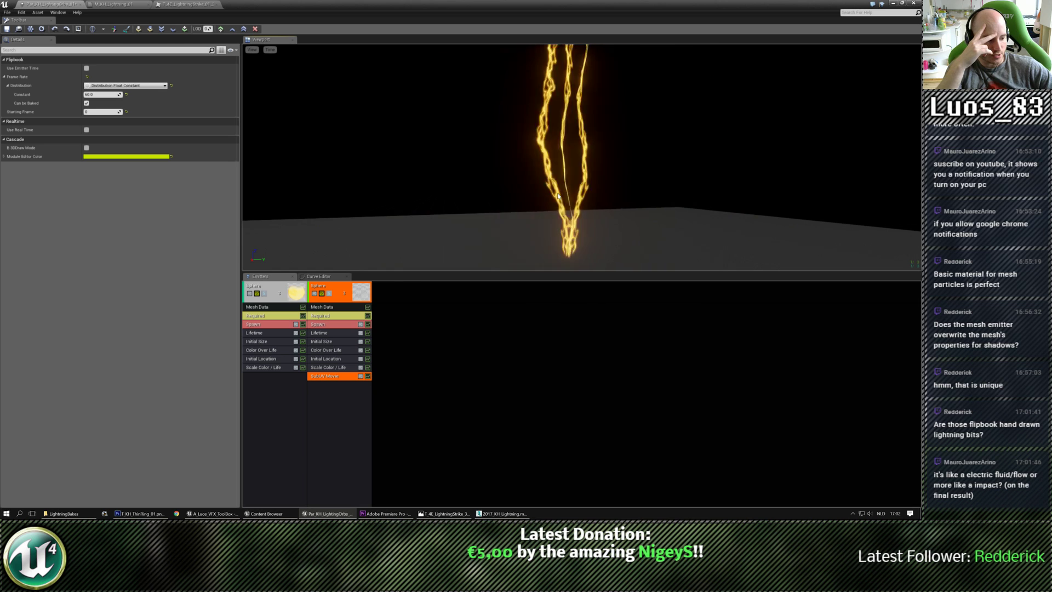
{"action": "left_click_drag", "start_coordinate": [525, 183], "coordinate": [564, 179]}
{"action": "left_click", "coordinate": [386, 514]}
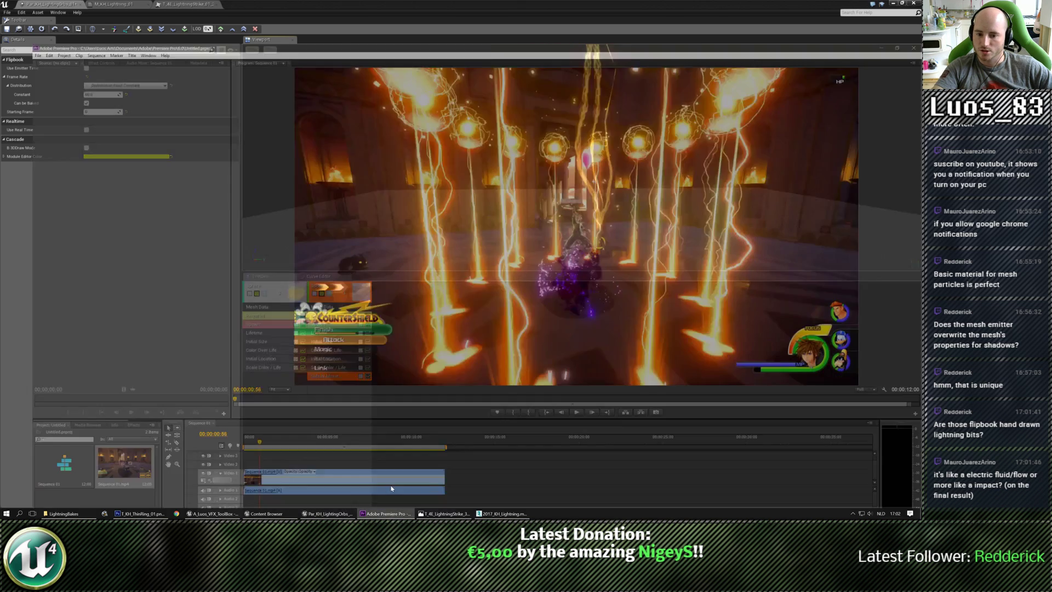
{"action": "left_click", "coordinate": [220, 413]}
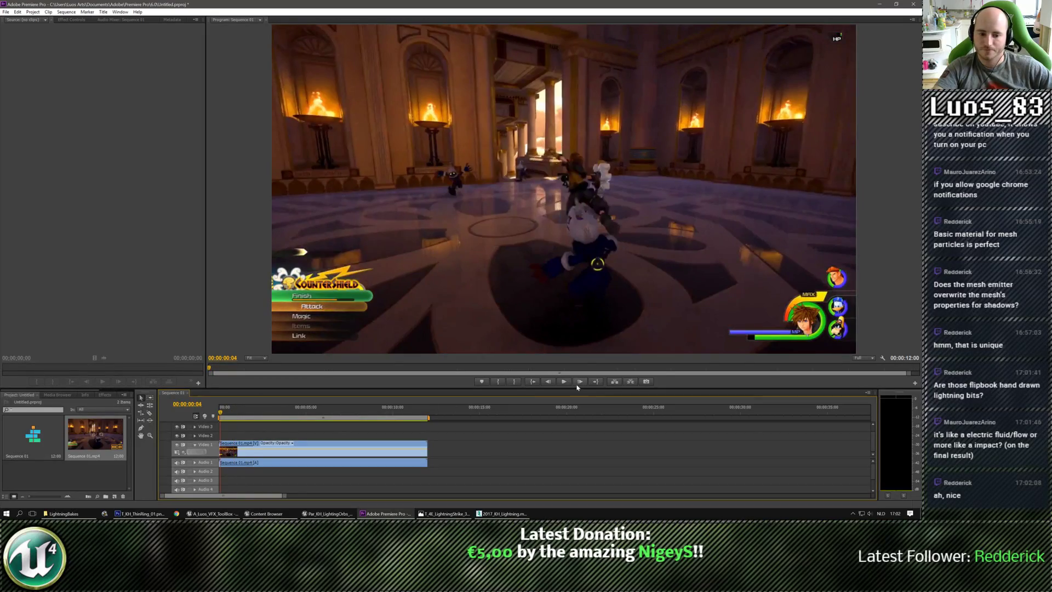
{"action": "left_click", "coordinate": [564, 382]}
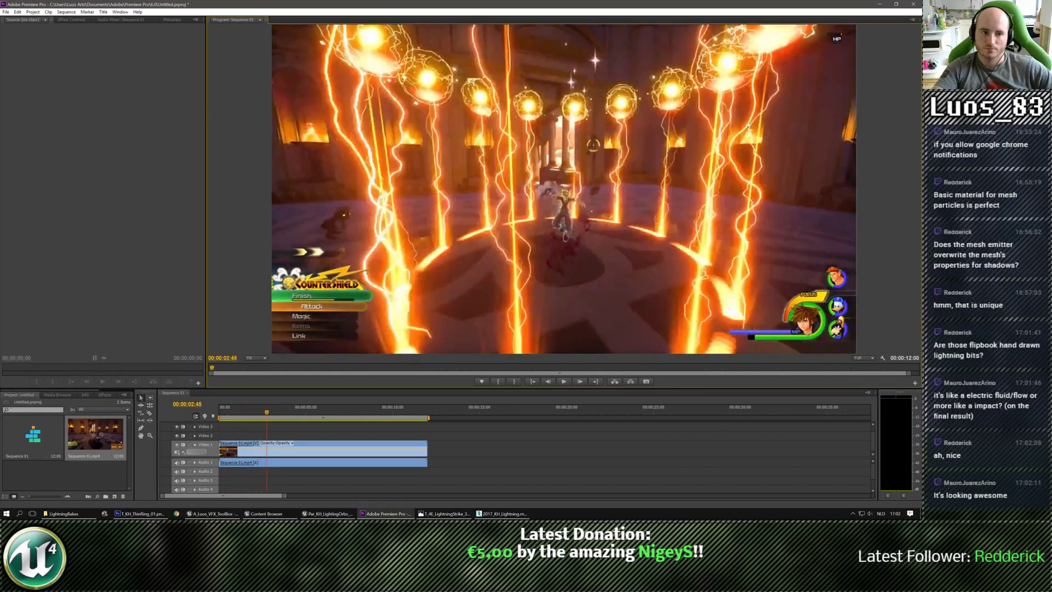
{"action": "left_click", "coordinate": [880, 4]}
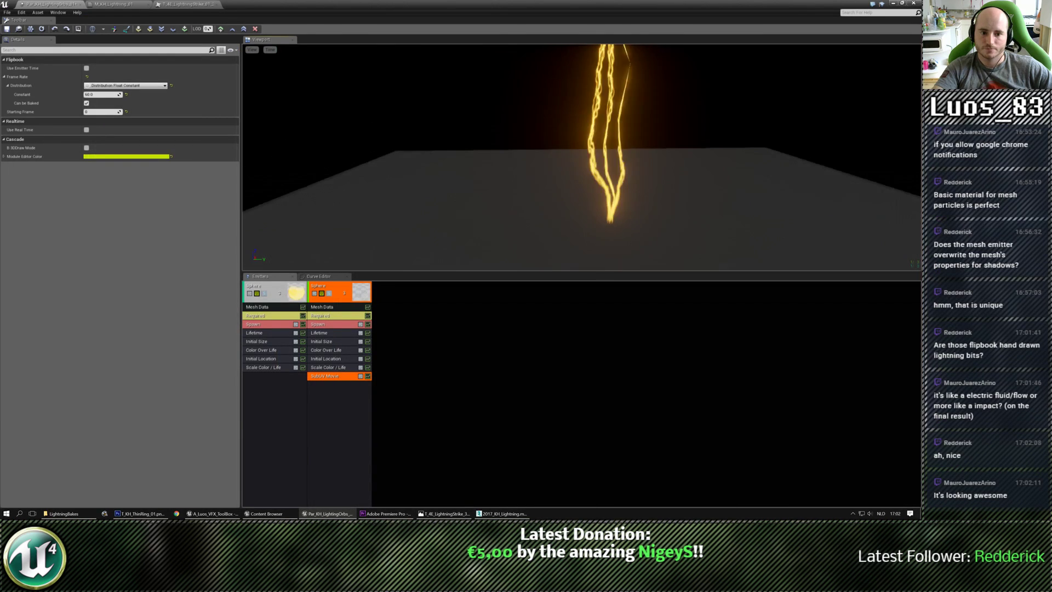
{"action": "left_click_drag", "start_coordinate": [558, 192], "coordinate": [547, 167]}
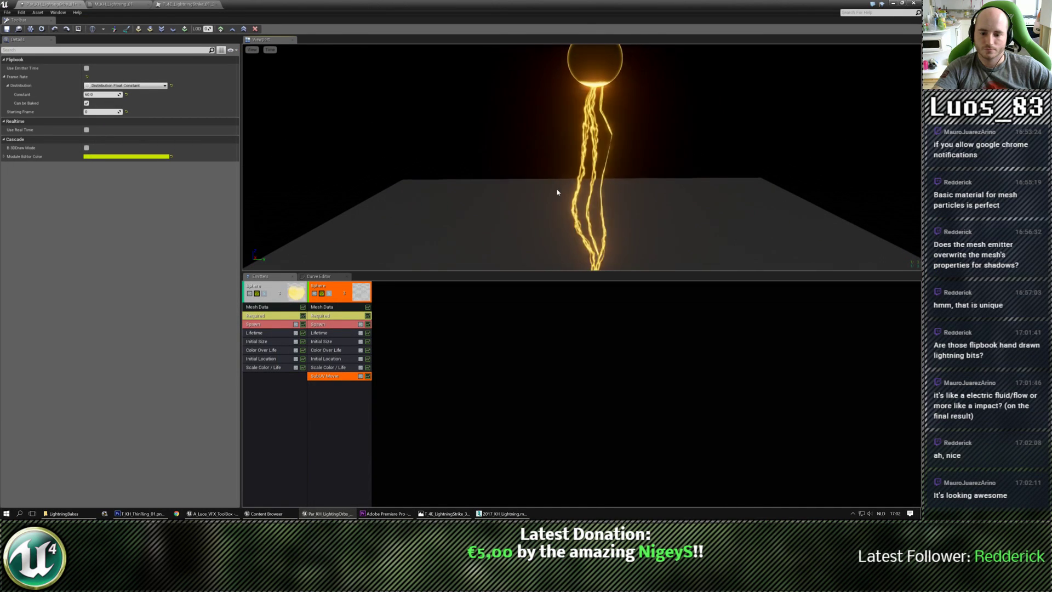
Step: Clear the lightning strike emitter's burst list and increase its constant spawn rate and rate scale
{"action": "left_click", "coordinate": [323, 324]}
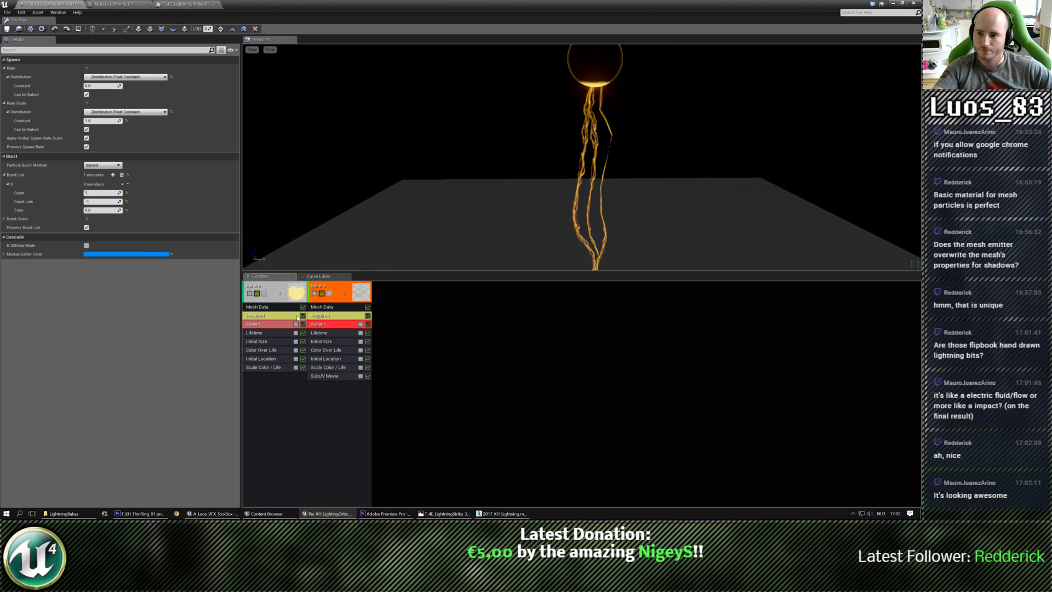
{"action": "left_click", "coordinate": [125, 77]}
{"action": "left_click", "coordinate": [117, 91]}
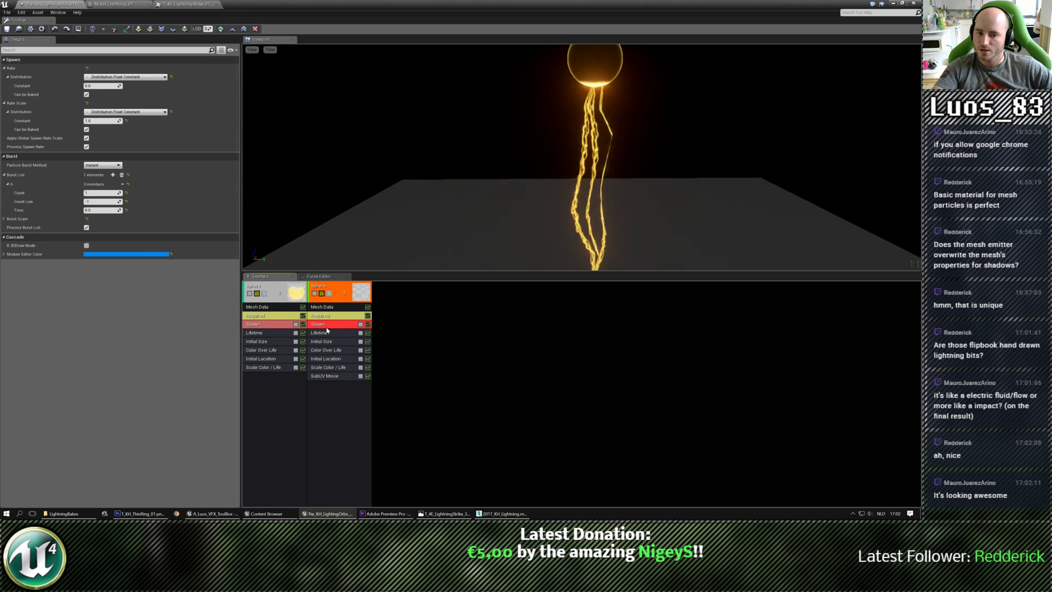
{"action": "left_click", "coordinate": [121, 174]}
{"action": "left_click", "coordinate": [113, 175]}
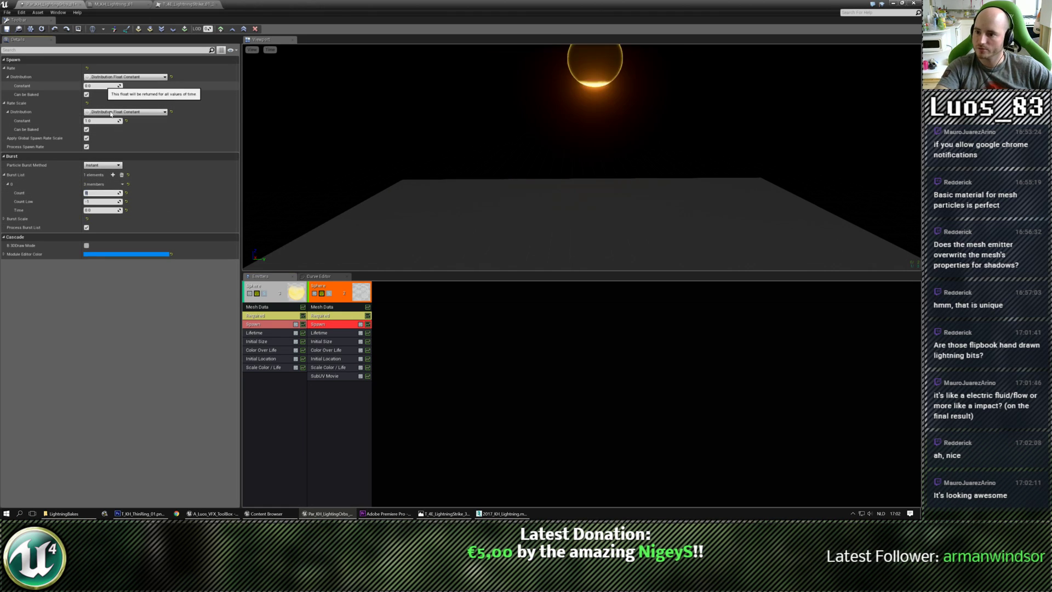
{"action": "left_click", "coordinate": [122, 175]}
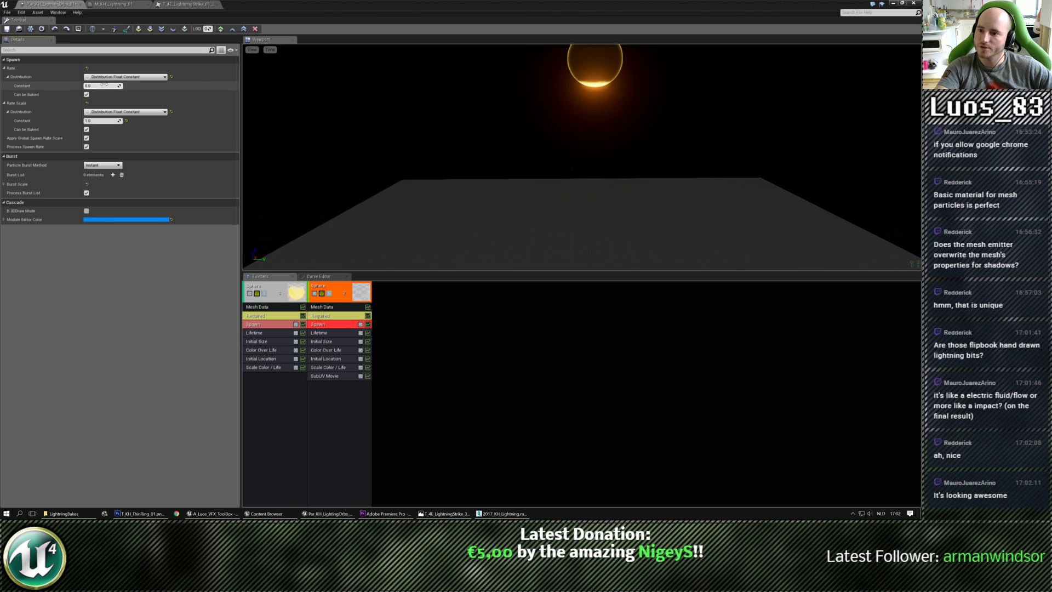
{"action": "left_click", "coordinate": [120, 122]}
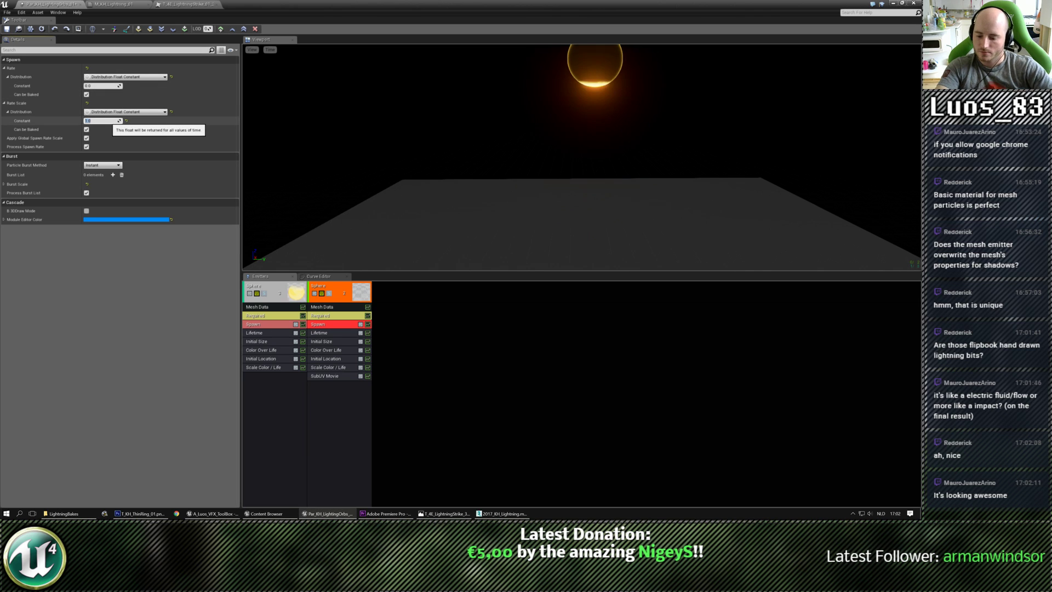
{"action": "left_click", "coordinate": [100, 86]}
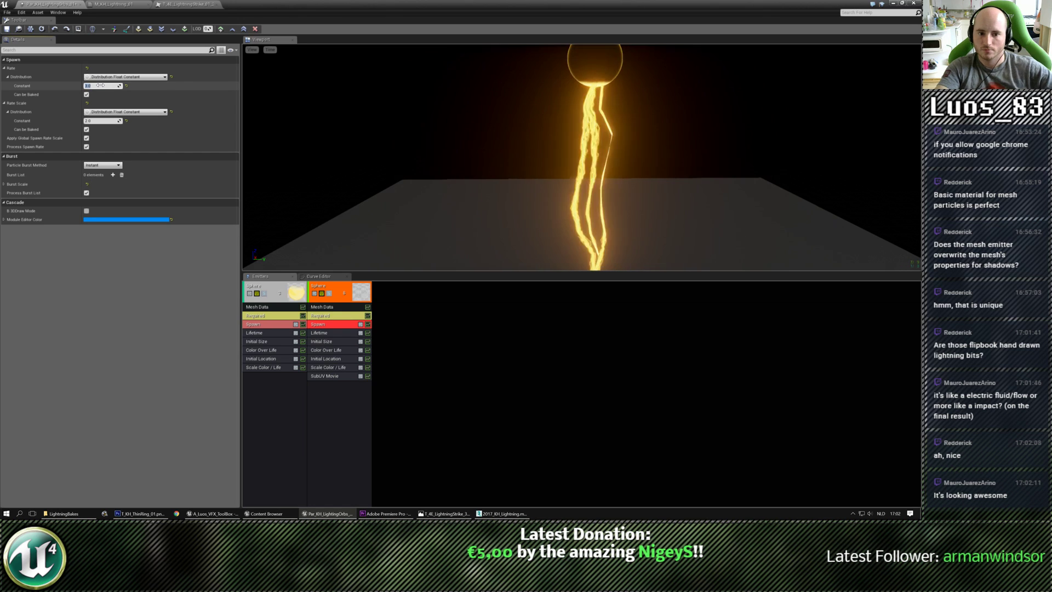
{"action": "left_click_drag", "start_coordinate": [395, 128], "coordinate": [422, 153]}
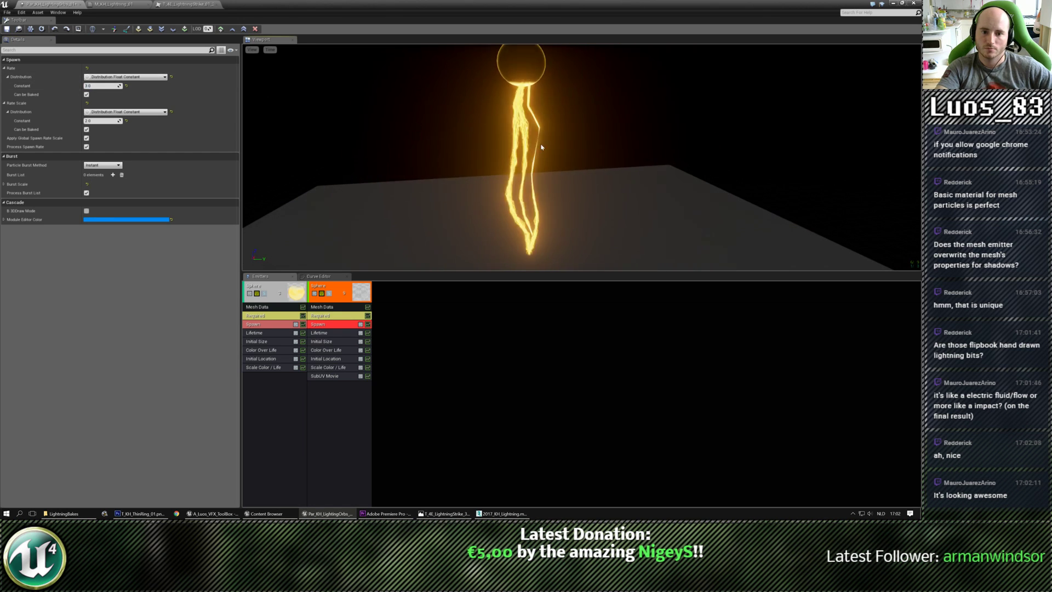
Step: Add an Init Mesh Rotation module to the lightning strike emitter and set its maximum X and Y rotation to 0
{"action": "left_click", "coordinate": [336, 412]}
{"action": "right_click", "coordinate": [331, 412]}
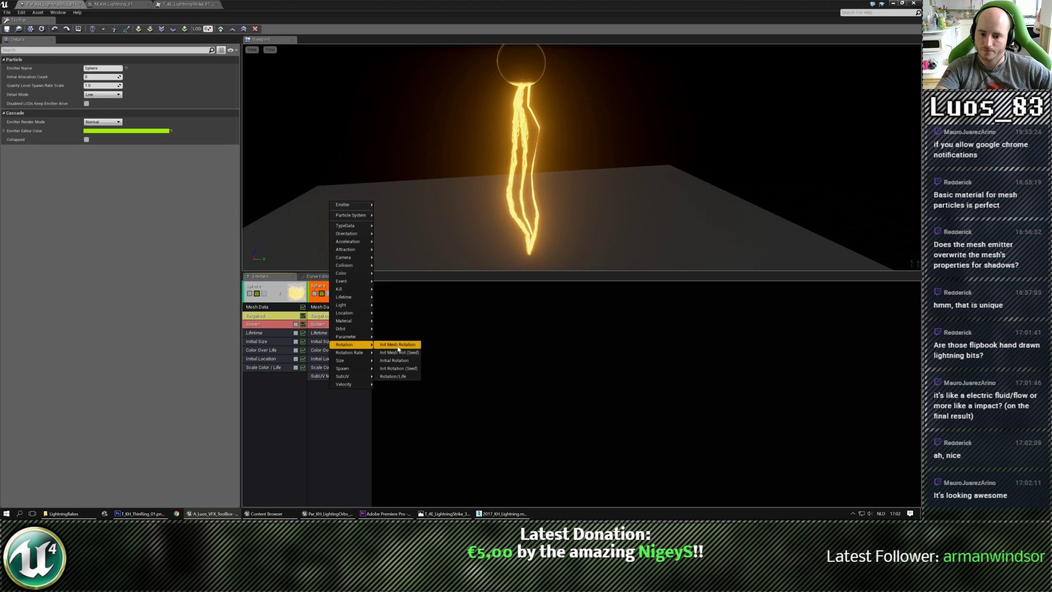
{"action": "left_click", "coordinate": [394, 352]}
{"action": "left_click", "coordinate": [342, 384]}
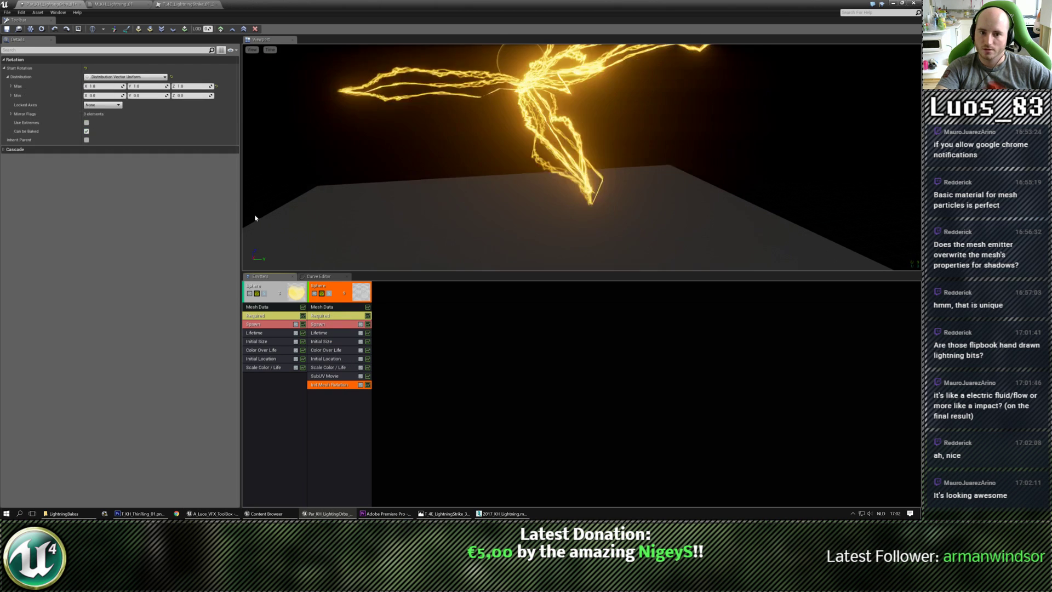
{"action": "left_click", "coordinate": [105, 85]}
{"action": "type", "text": "0"}
{"action": "key", "text": "Tab"}
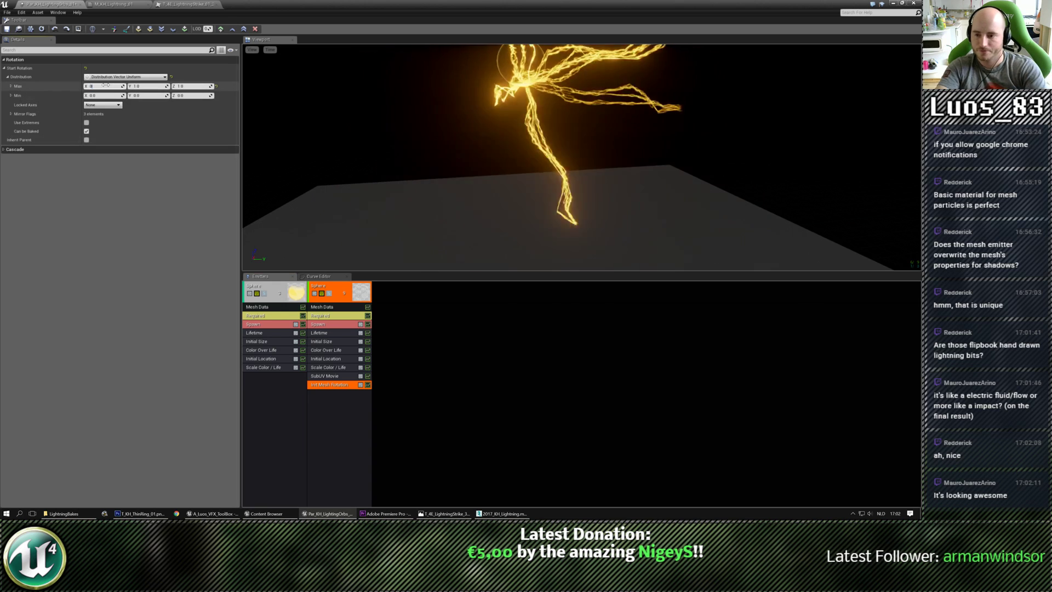
{"action": "type", "text": "0"}
{"action": "key", "text": "Return"}
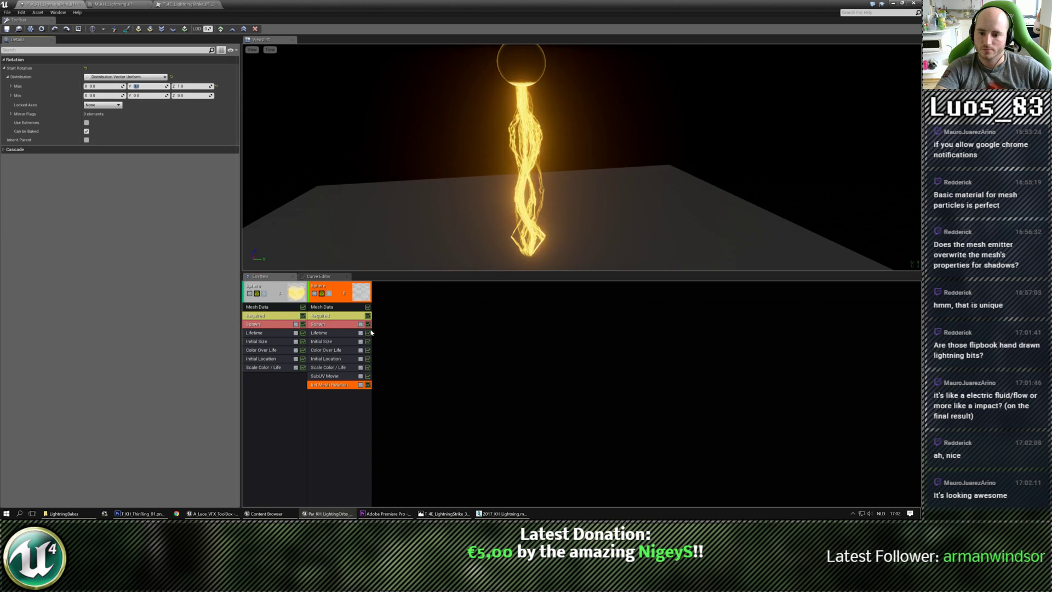
Step: Adjust the constant spawn rate of the lightning strike emitter
{"action": "left_click", "coordinate": [327, 325]}
{"action": "left_click", "coordinate": [104, 86]}
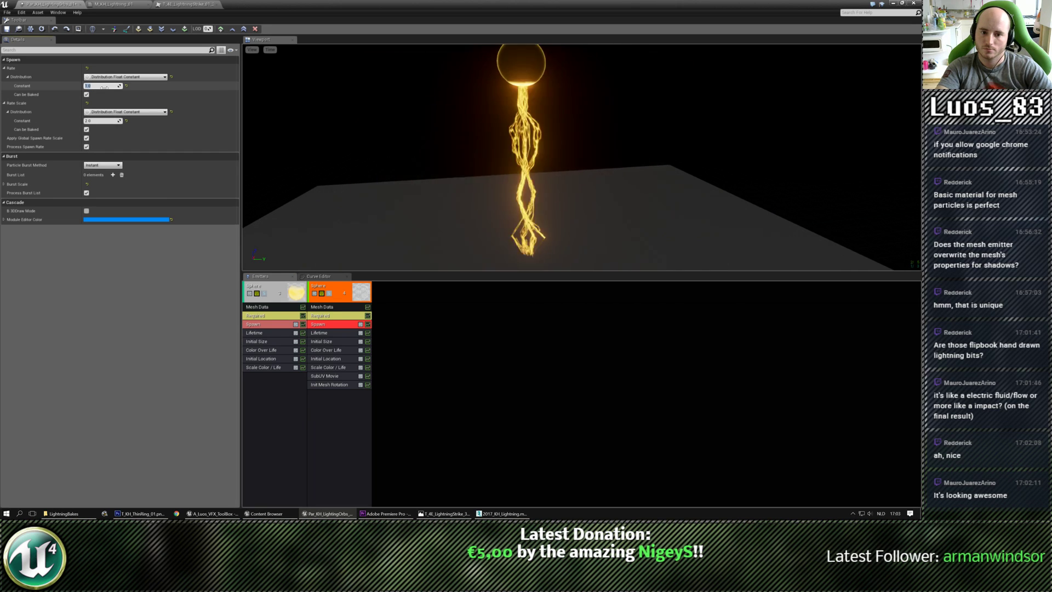
{"action": "left_click", "coordinate": [322, 349]}
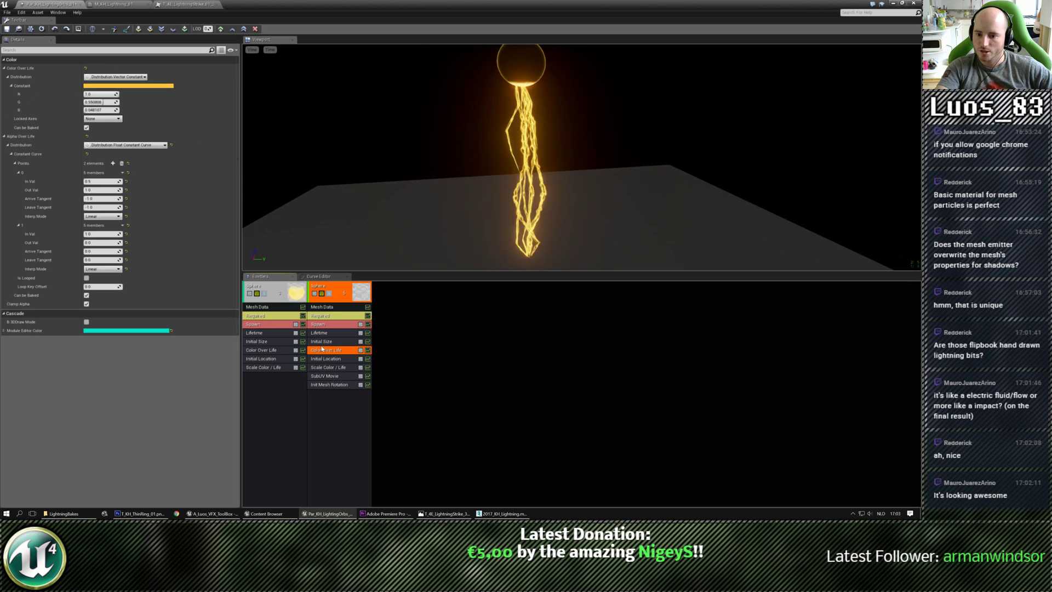
Step: Change the lightning strike emitter's initial size to a uniform vector distribution with maximum Z 1 and minimum values of 1
{"action": "left_click", "coordinate": [323, 341]}
{"action": "left_click", "coordinate": [126, 76]}
{"action": "left_click", "coordinate": [121, 106]}
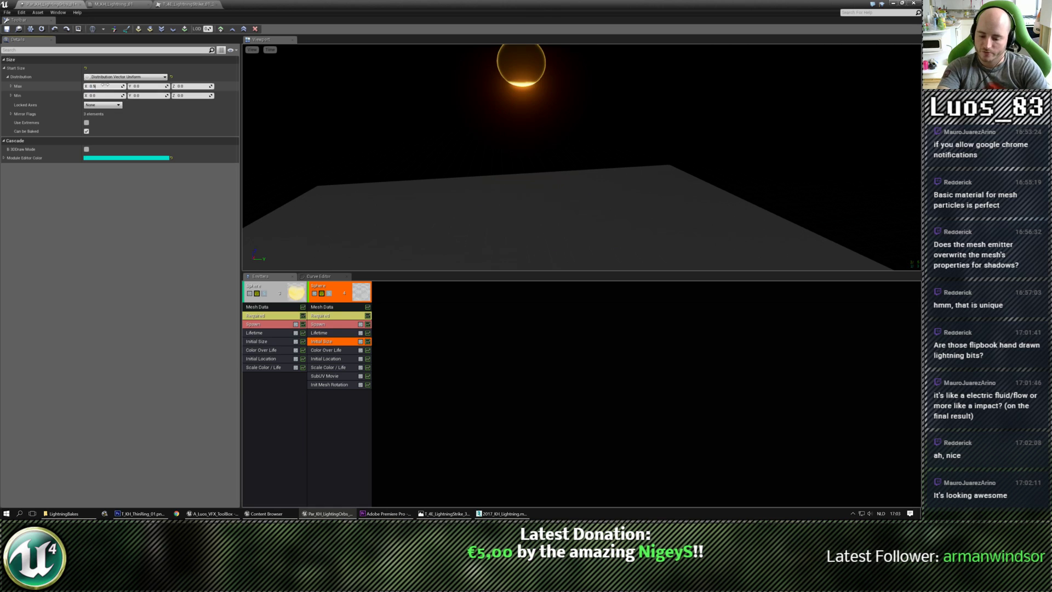
{"action": "key", "text": "Tab"}
{"action": "type", "text": "1"}
{"action": "key", "text": "Tab"}
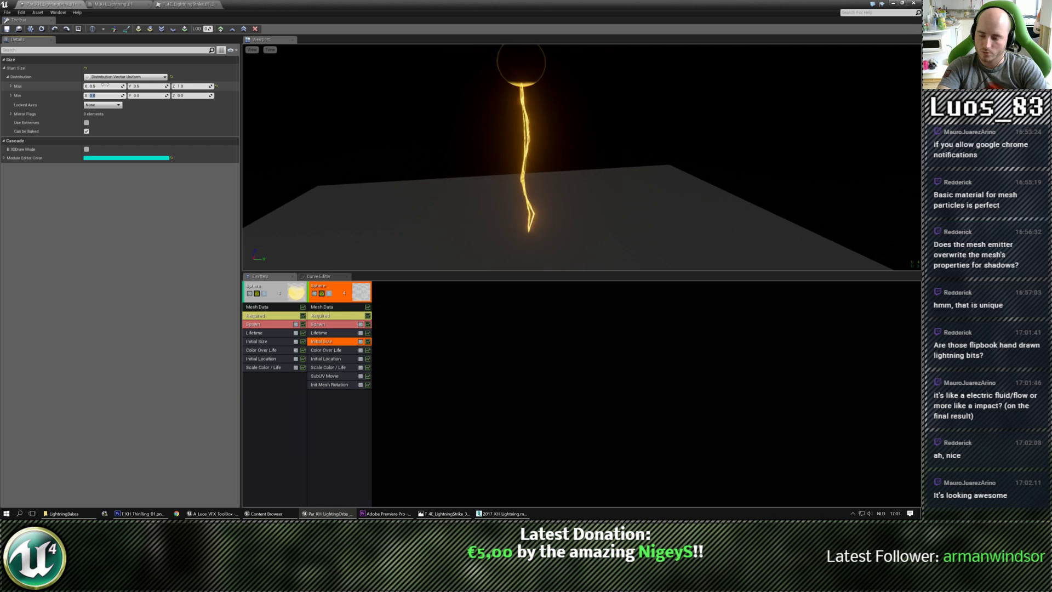
{"action": "type", "text": "1"}
{"action": "key", "text": "Tab"}
{"action": "type", "text": "1"}
{"action": "key", "text": "Tab"}
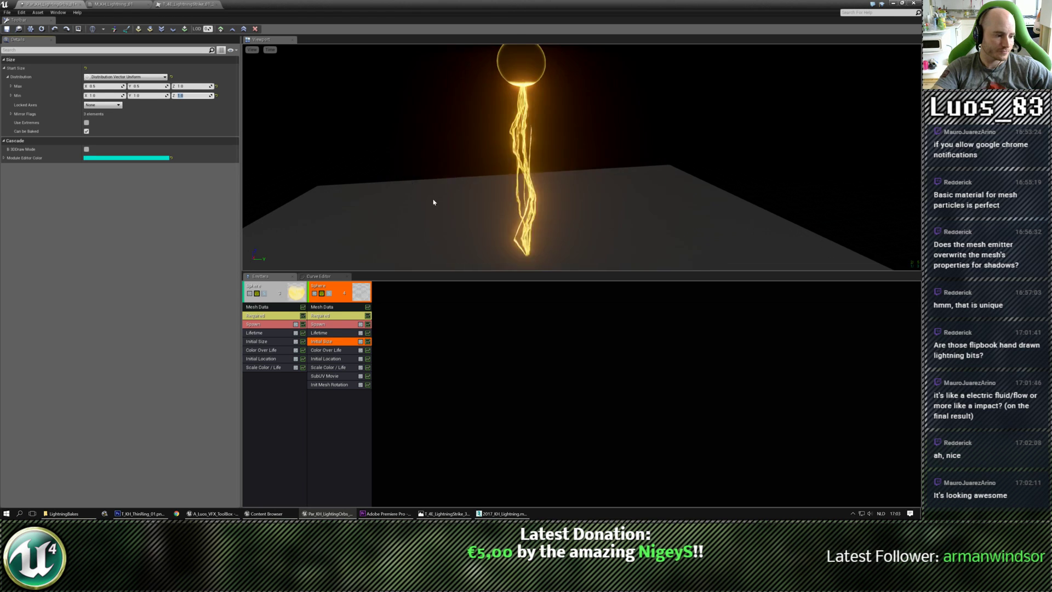
Step: Add an Init Mesh Rotation Rate module to the lightning strike emitter with maximum X and Y 0 and a small opposing Z range
{"action": "right_click", "coordinate": [330, 403]}
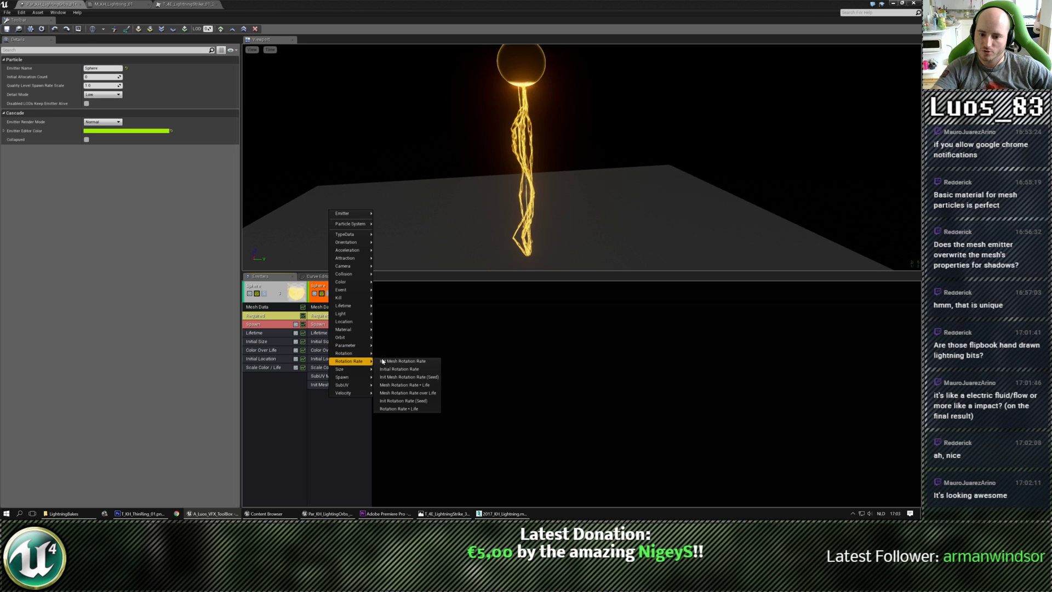
{"action": "left_click", "coordinate": [399, 362]}
{"action": "left_click", "coordinate": [336, 393]}
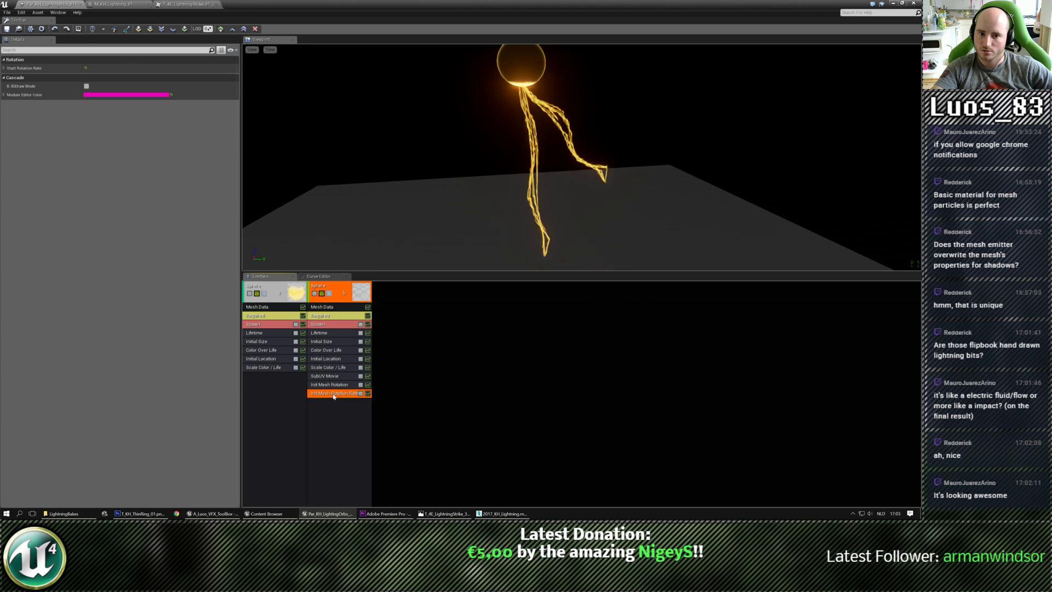
{"action": "left_click", "coordinate": [164, 67]}
{"action": "left_click", "coordinate": [110, 86]}
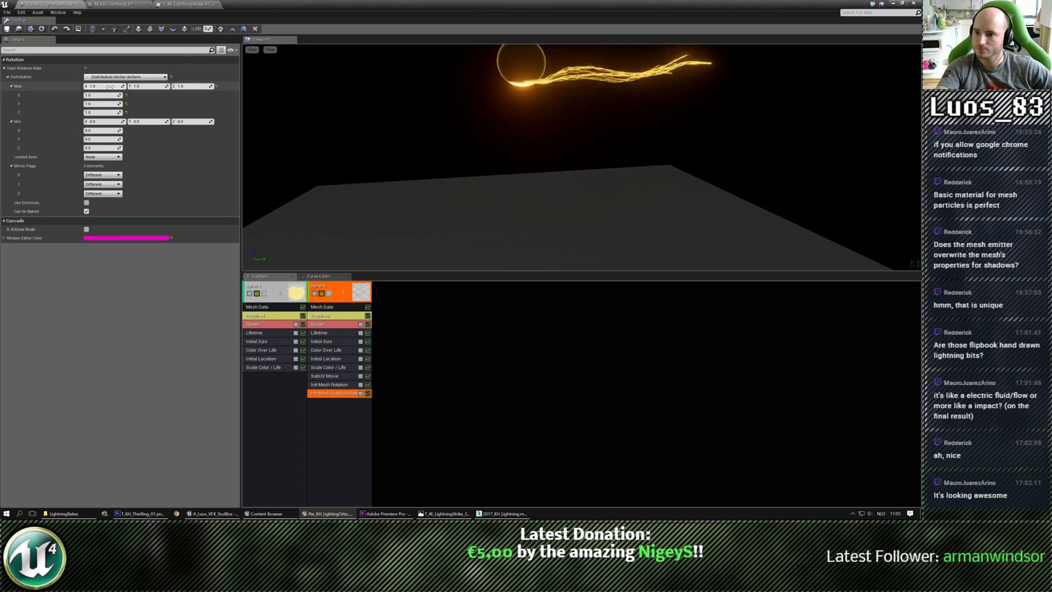
{"action": "type", "text": "0"}
{"action": "key", "text": "Tab"}
{"action": "type", "text": "0"}
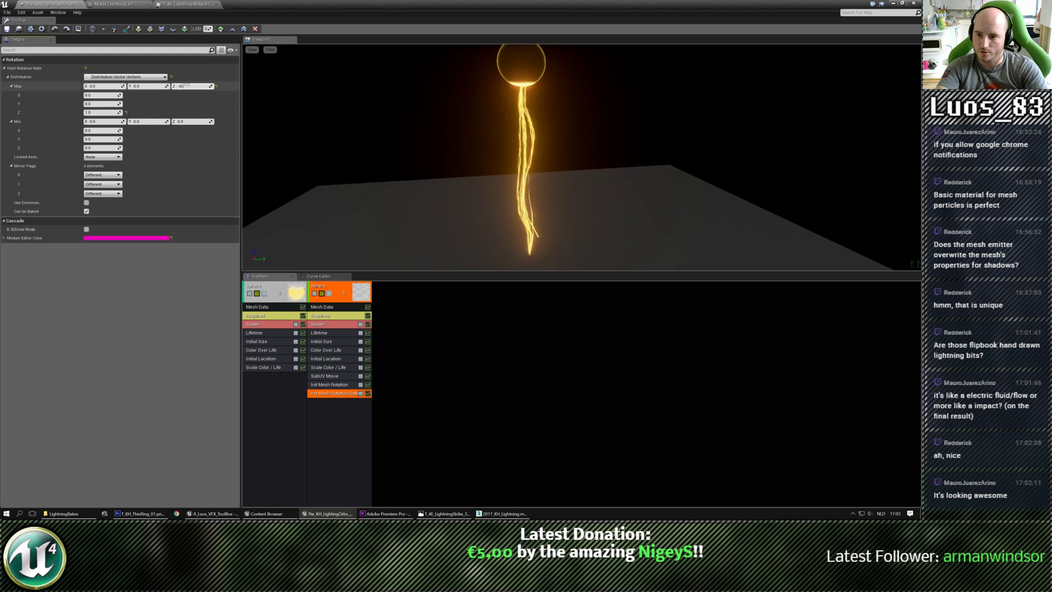
{"action": "left_click", "coordinate": [186, 121]}
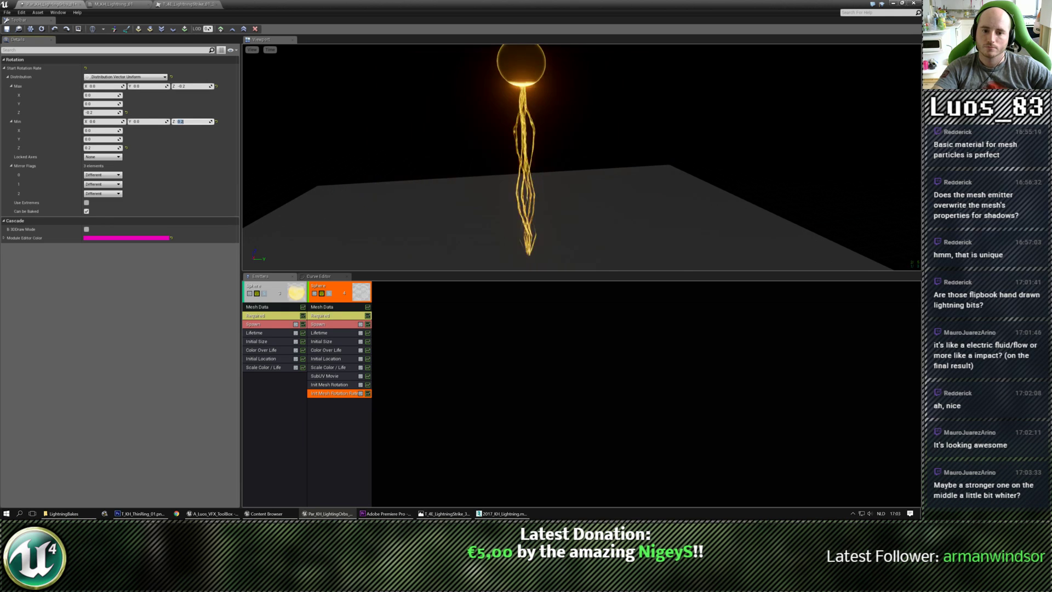
Step: Set the sphere emitter's initial location Z to 445 and check how the sphere meets the lightning
{"action": "left_click_drag", "start_coordinate": [548, 165], "coordinate": [586, 140]}
{"action": "left_click", "coordinate": [261, 358]}
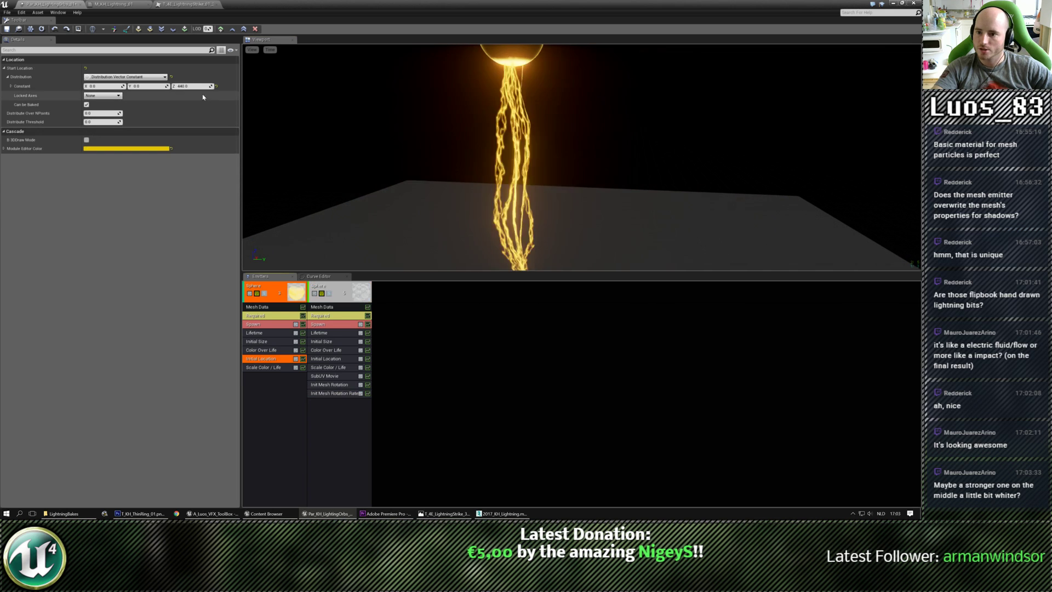
{"action": "left_click", "coordinate": [189, 86]}
{"action": "type", "text": "44"}
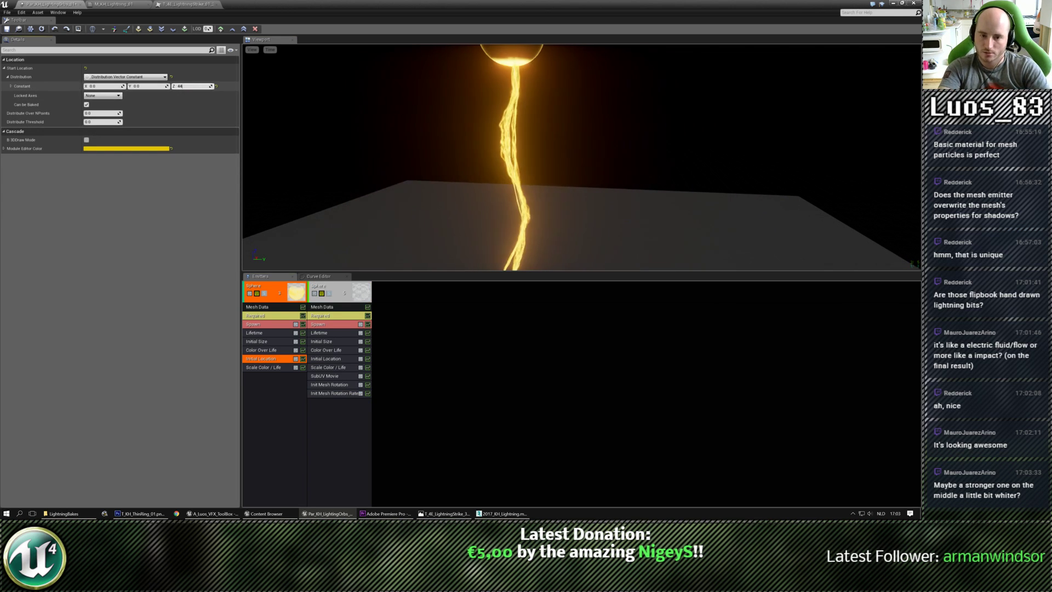
{"action": "left_click_drag", "start_coordinate": [543, 150], "coordinate": [562, 145]}
{"action": "scroll", "coordinate": [562, 144], "scroll_direction": "up", "scroll_amount": 5}
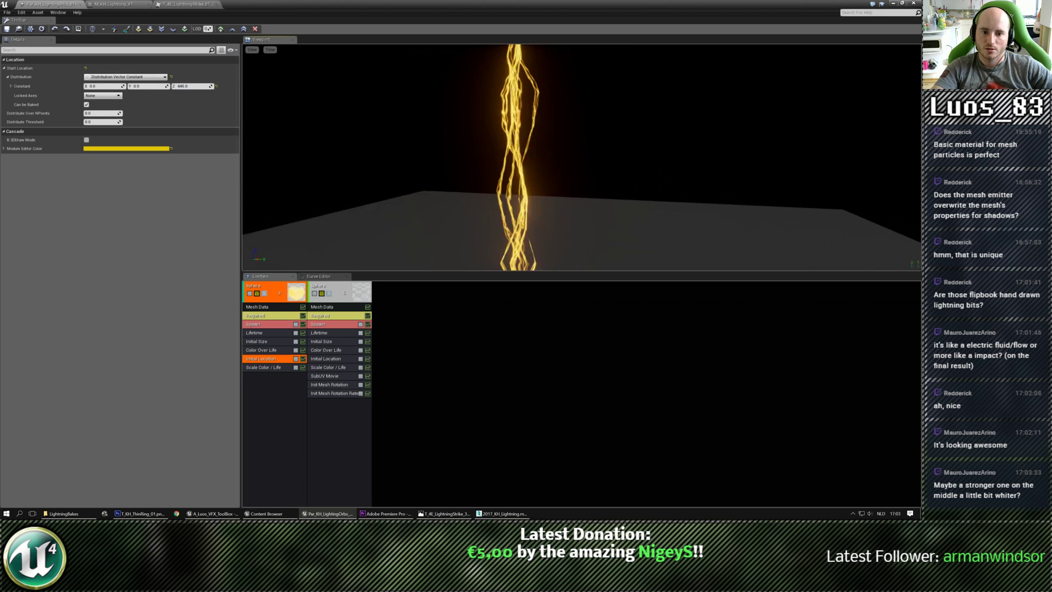
{"action": "scroll", "coordinate": [562, 145], "scroll_direction": "down", "scroll_amount": 5}
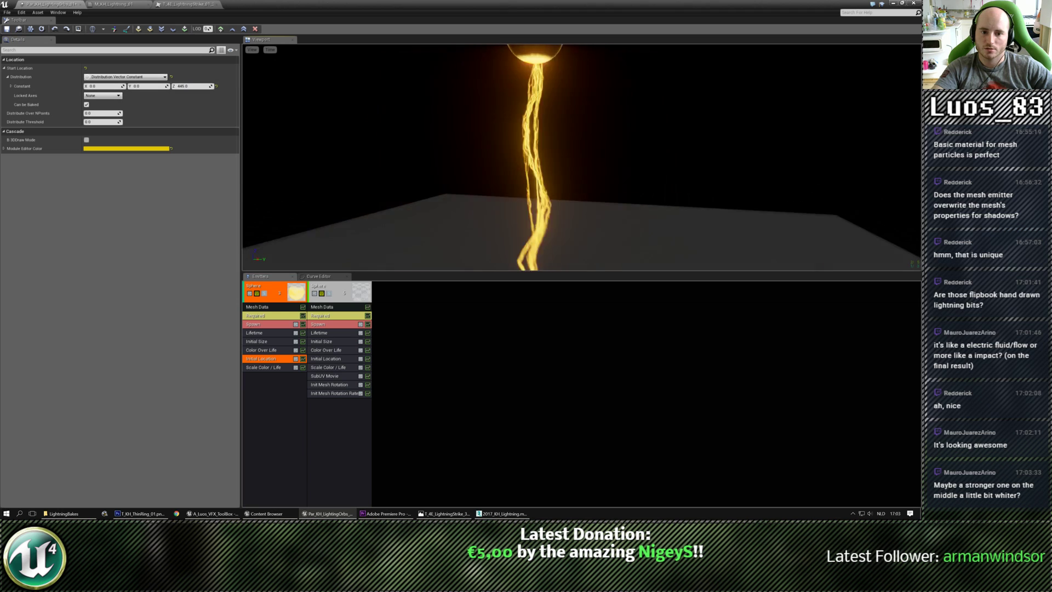
{"action": "mouse_move", "coordinate": [562, 144]}
{"action": "left_mouse_down"}
{"action": "mouse_move", "coordinate": [554, 137]}
{"action": "mouse_move", "coordinate": [567, 138]}
{"action": "mouse_move", "coordinate": [557, 139]}
{"action": "left_mouse_up"}
{"action": "left_click", "coordinate": [416, 334]}
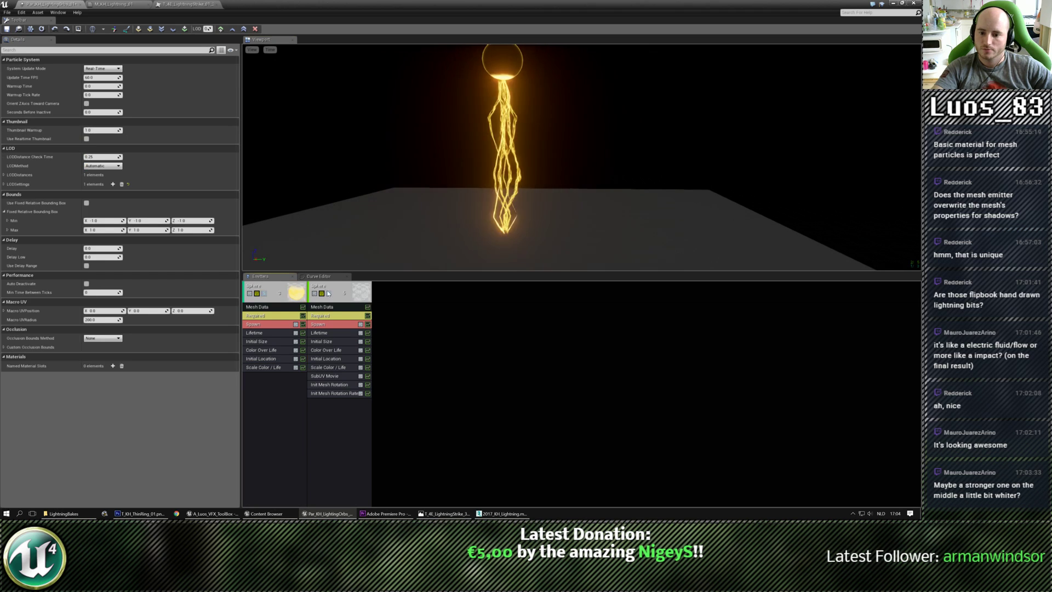
{"action": "left_click", "coordinate": [327, 289]}
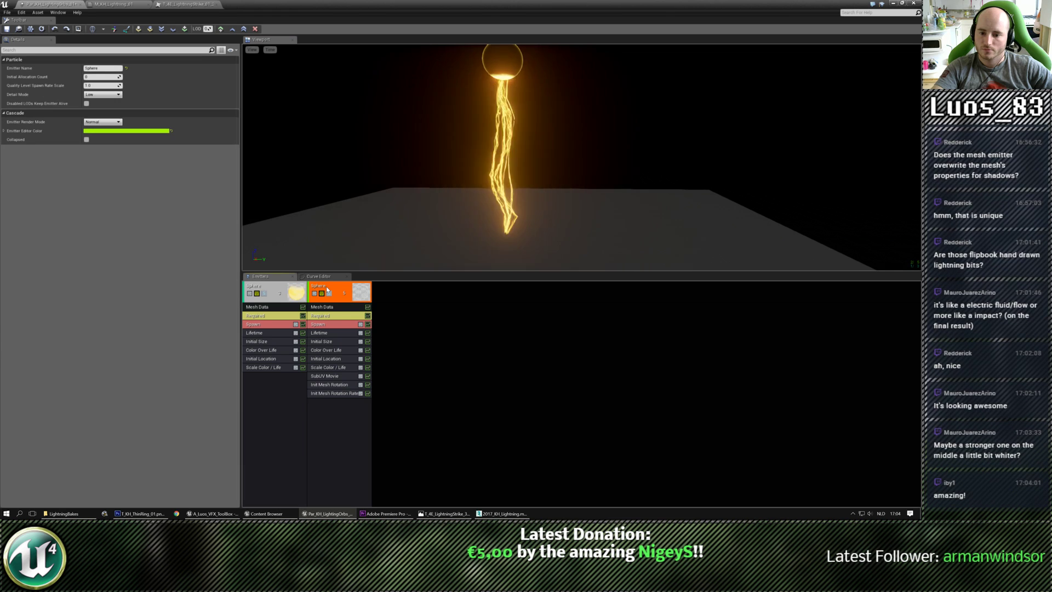
{"action": "left_click", "coordinate": [335, 315]}
{"action": "left_click", "coordinate": [458, 430]}
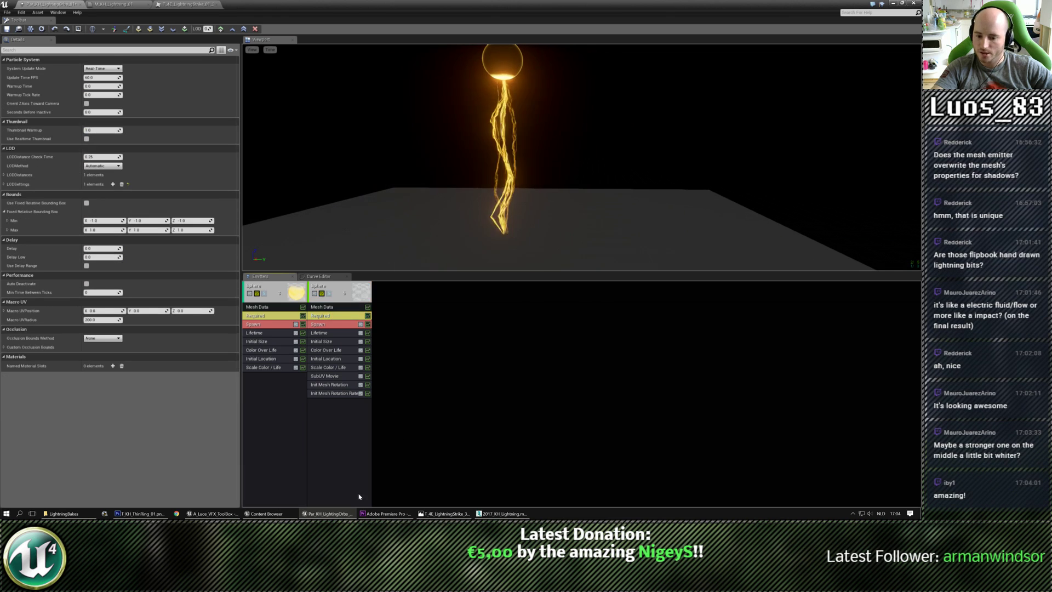
Step: Step through and play the reference clip in Premiere Pro from where the orb appears until the lightning strikes, and return to the particle system
{"action": "left_click", "coordinate": [387, 513]}
{"action": "left_click_drag", "start_coordinate": [267, 417], "coordinate": [229, 411]}
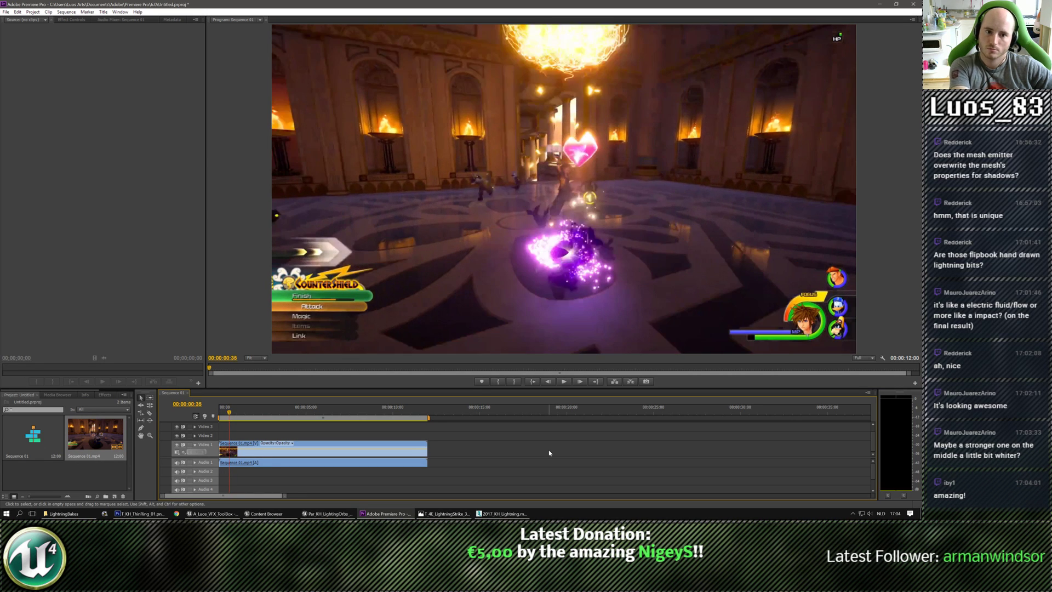
{"action": "key", "text": "Left"}
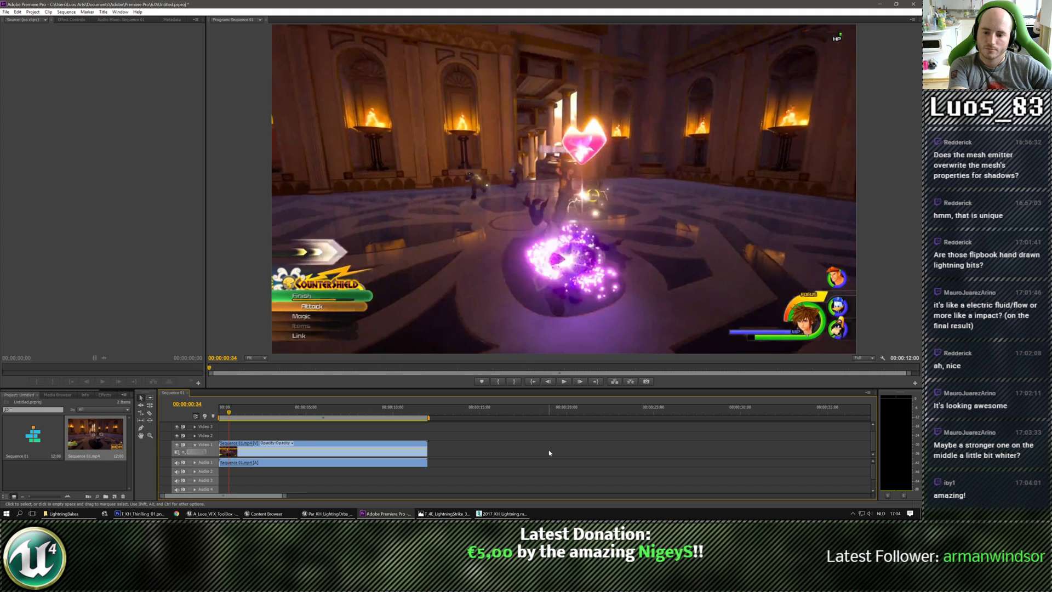
{"action": "key", "text": "Right"}
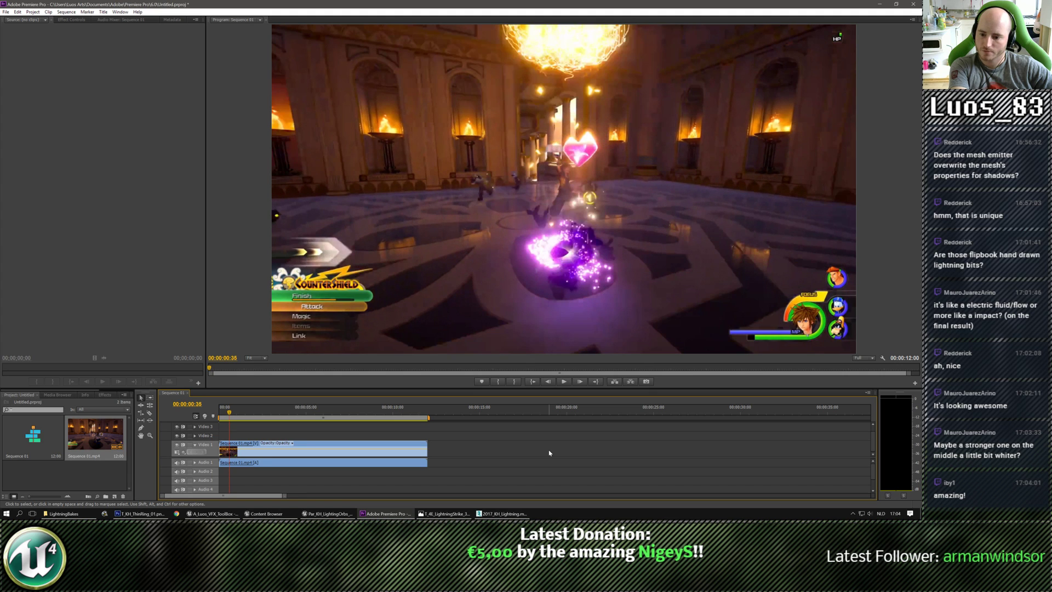
{"action": "key", "text": "space"}
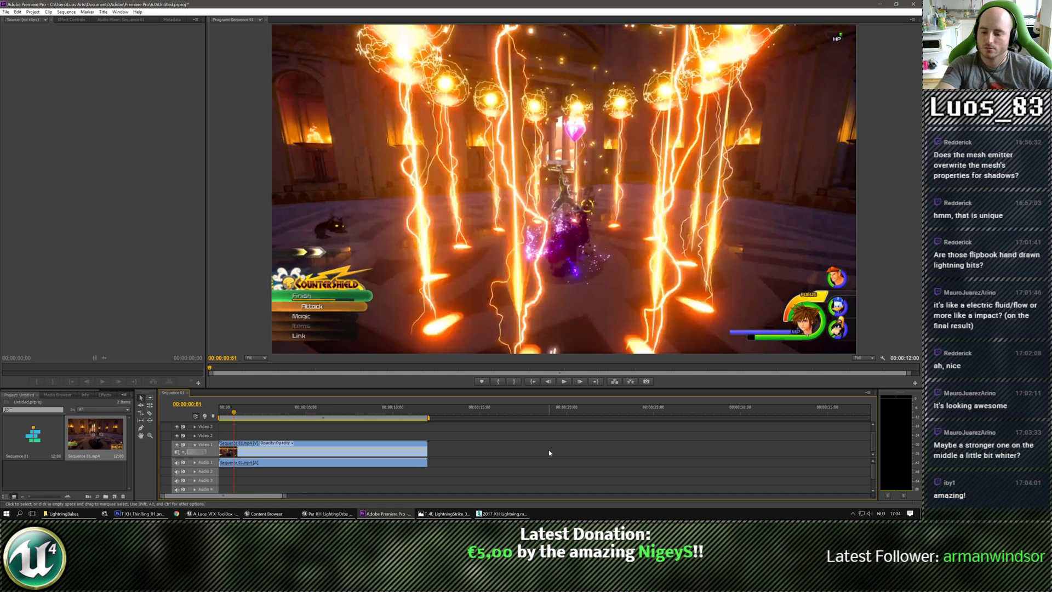
{"action": "left_click", "coordinate": [328, 514]}
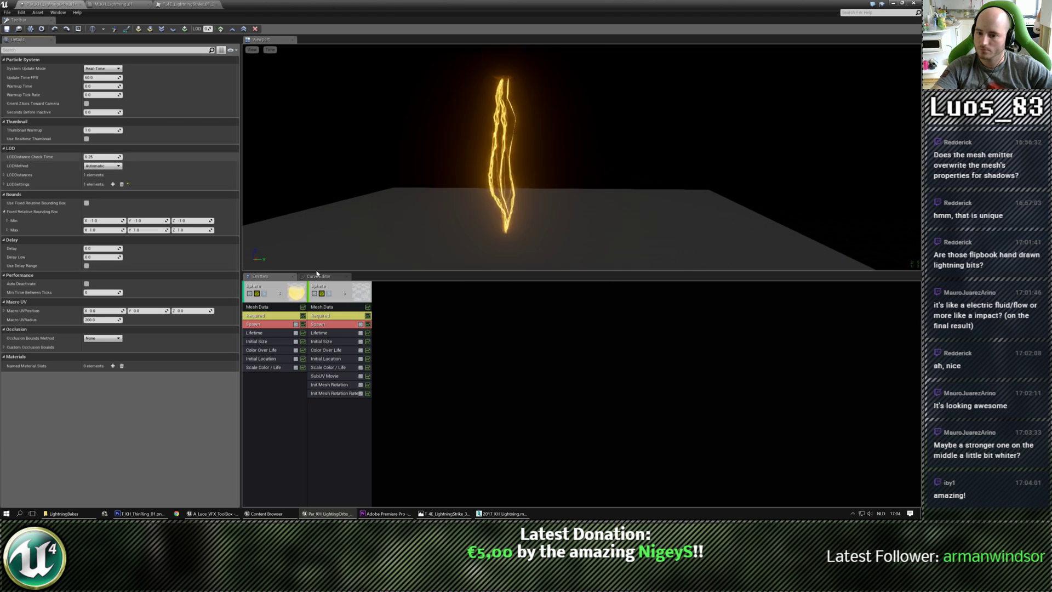
Step: Give the lightning strike emitter an emitter delay and duplicate the emitter
{"action": "left_click", "coordinate": [335, 289]}
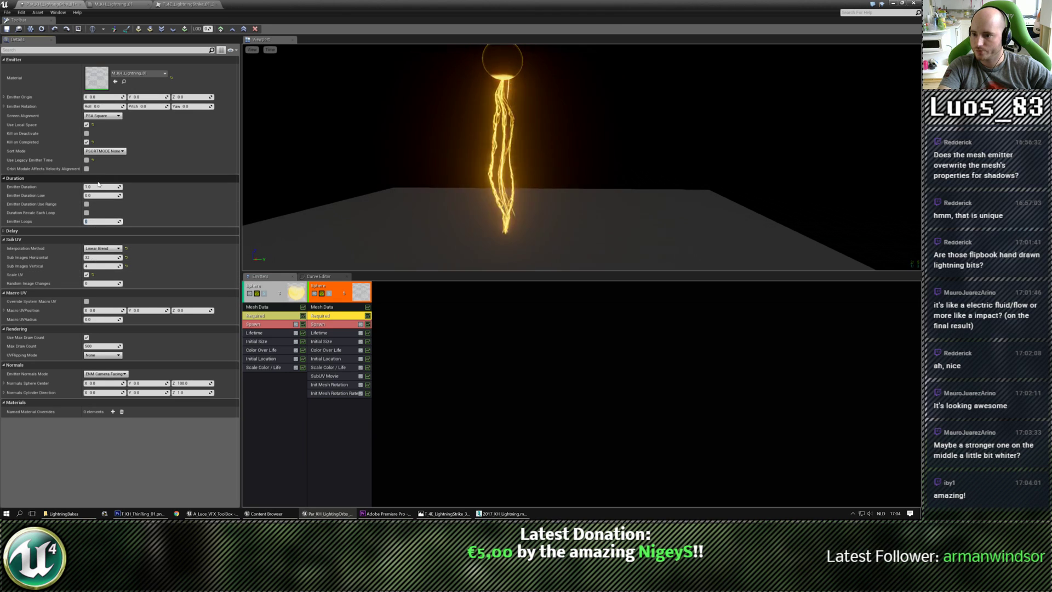
{"action": "left_click", "coordinate": [38, 233]}
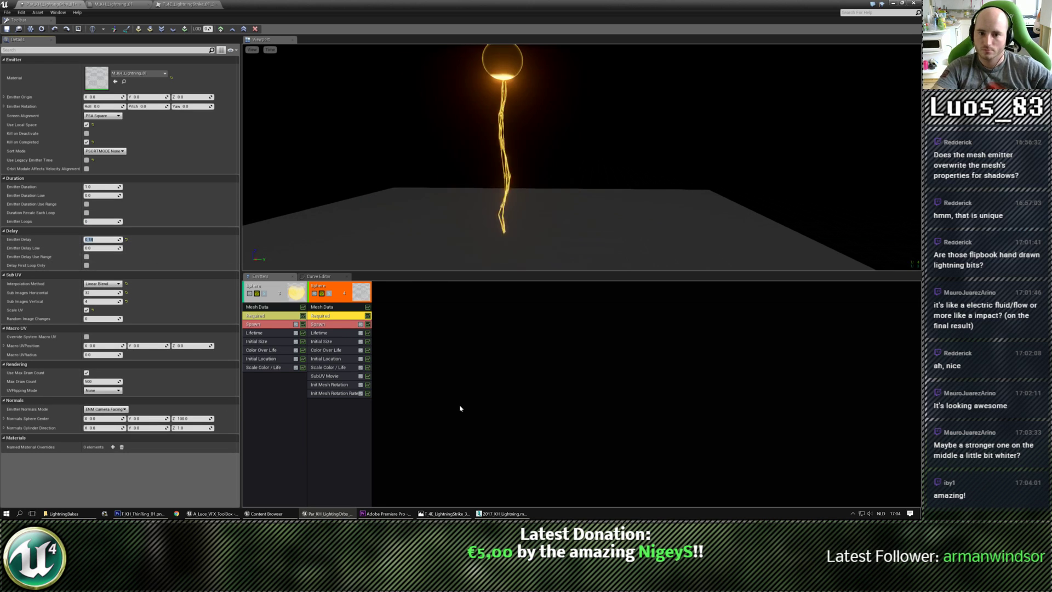
{"action": "left_click", "coordinate": [332, 289]}
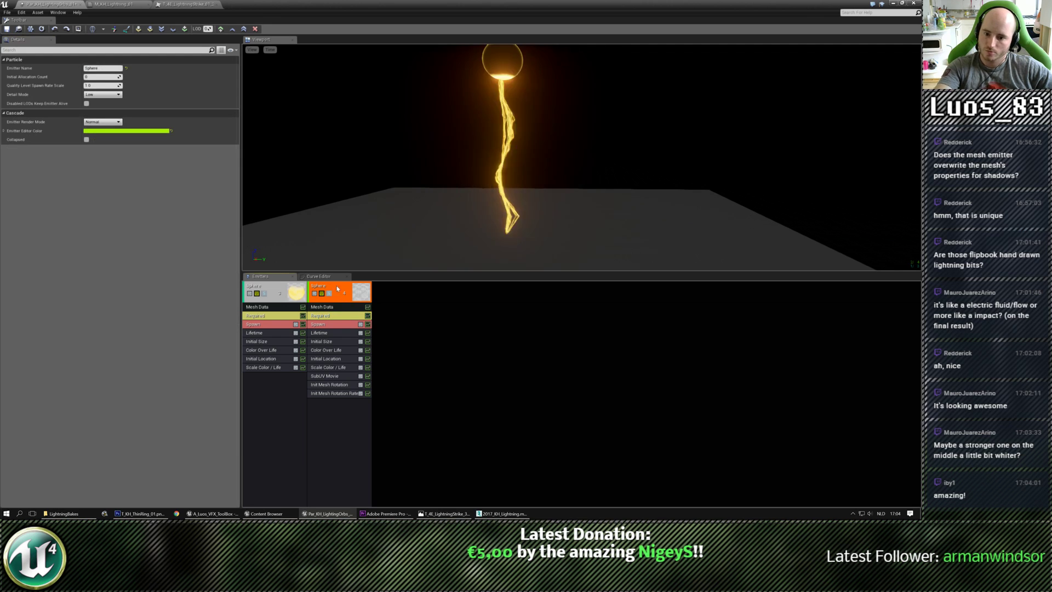
{"action": "key", "text": "ctrl+v"}
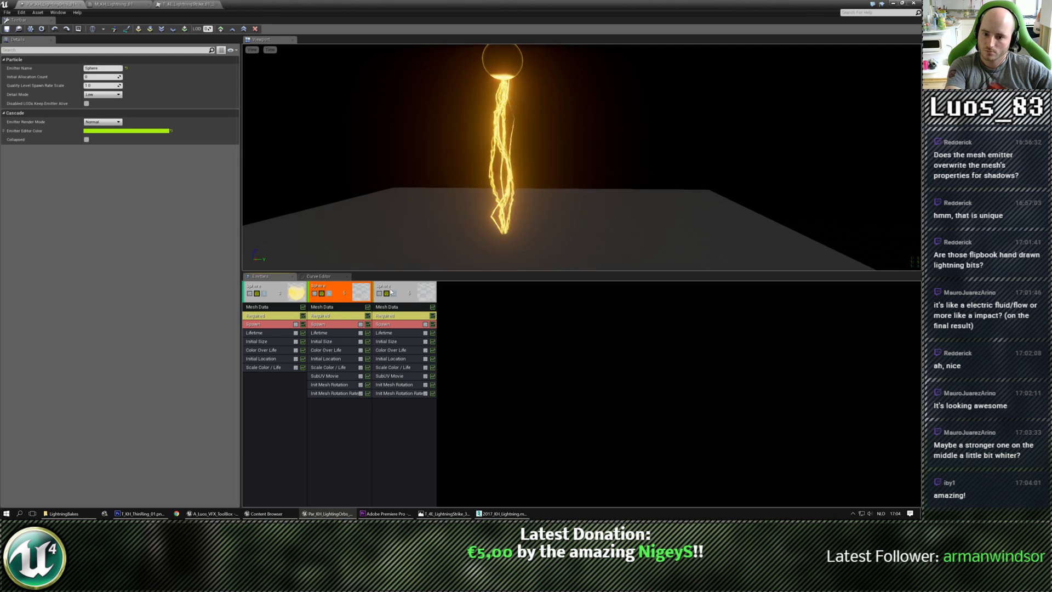
{"action": "left_click", "coordinate": [391, 292]}
Step: Rename the first of the two lightning emitters to StartLightning
{"action": "left_click", "coordinate": [357, 287]}
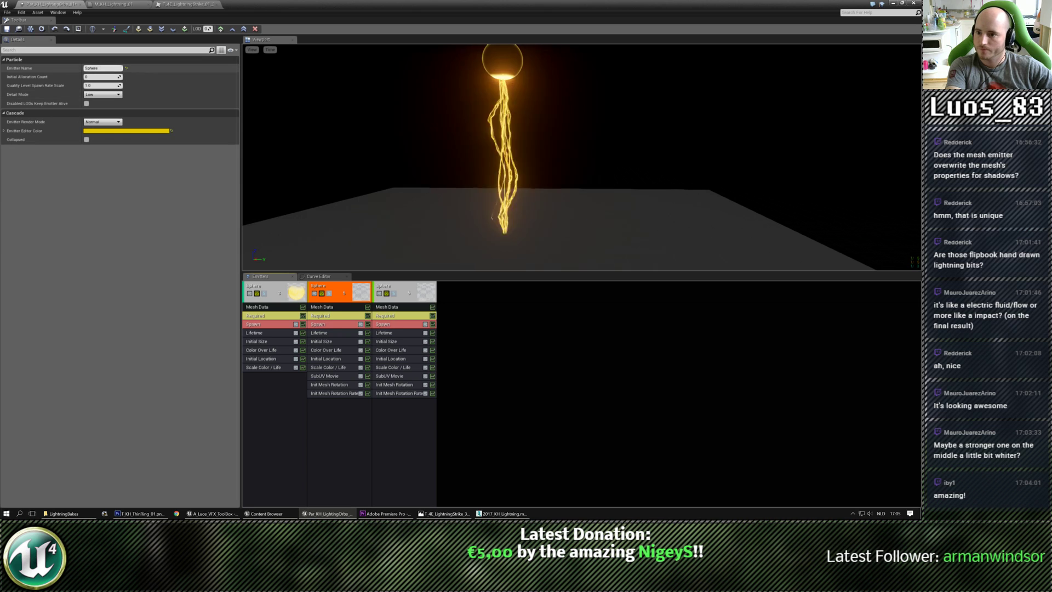
{"action": "left_click", "coordinate": [101, 68]}
{"action": "type", "text": "Start"}
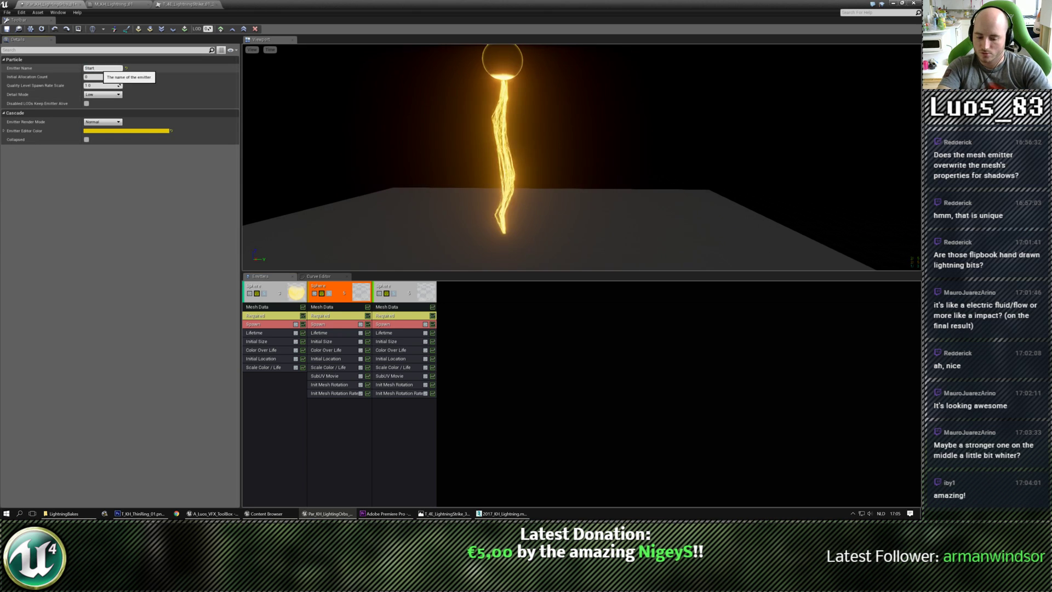
{"action": "type", "text": "Lightning"}
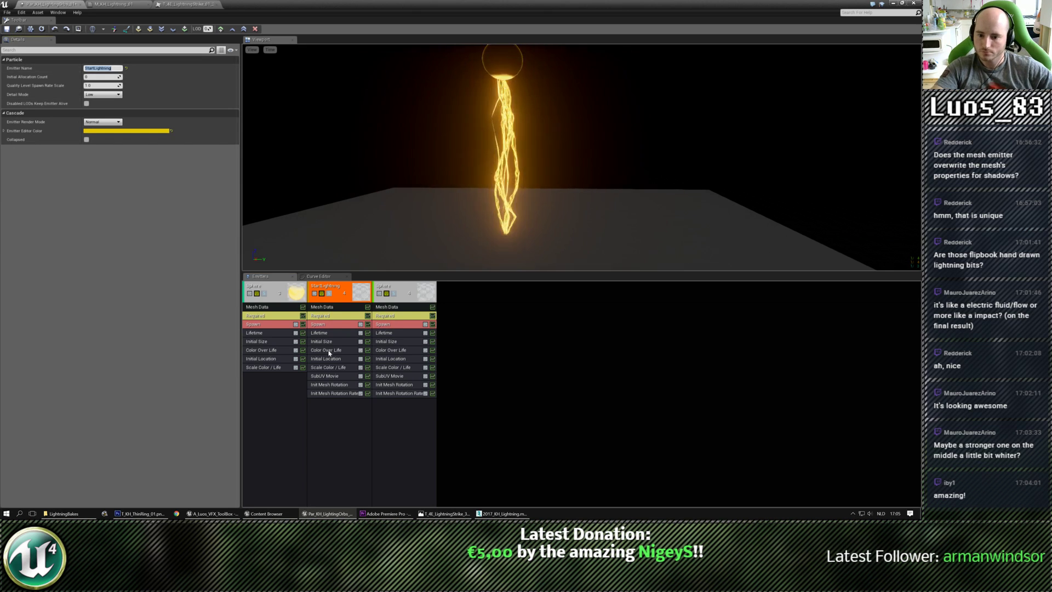
Step: Set the StartLightning emitter's spawn rate and rate scale to 0 and add one burst list entry
{"action": "left_click", "coordinate": [323, 323]}
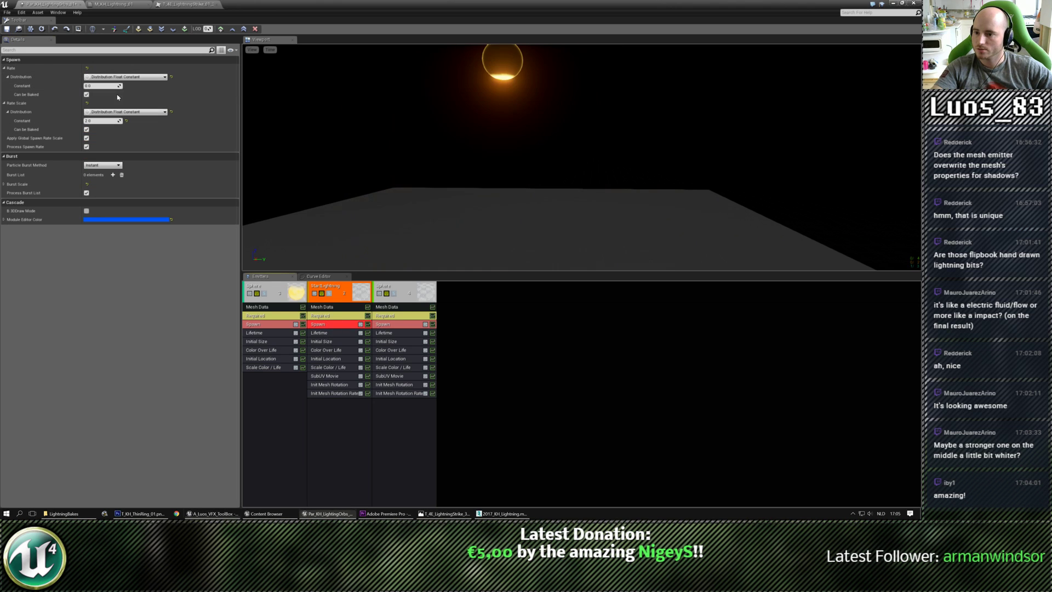
{"action": "left_click", "coordinate": [109, 112]}
{"action": "left_click", "coordinate": [101, 124]}
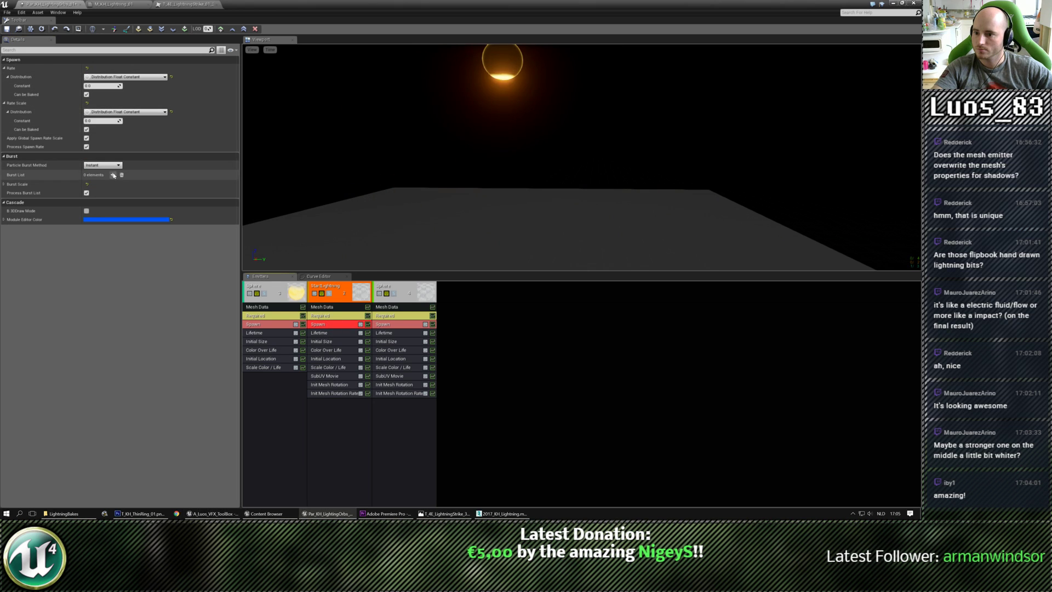
{"action": "left_click", "coordinate": [112, 175]}
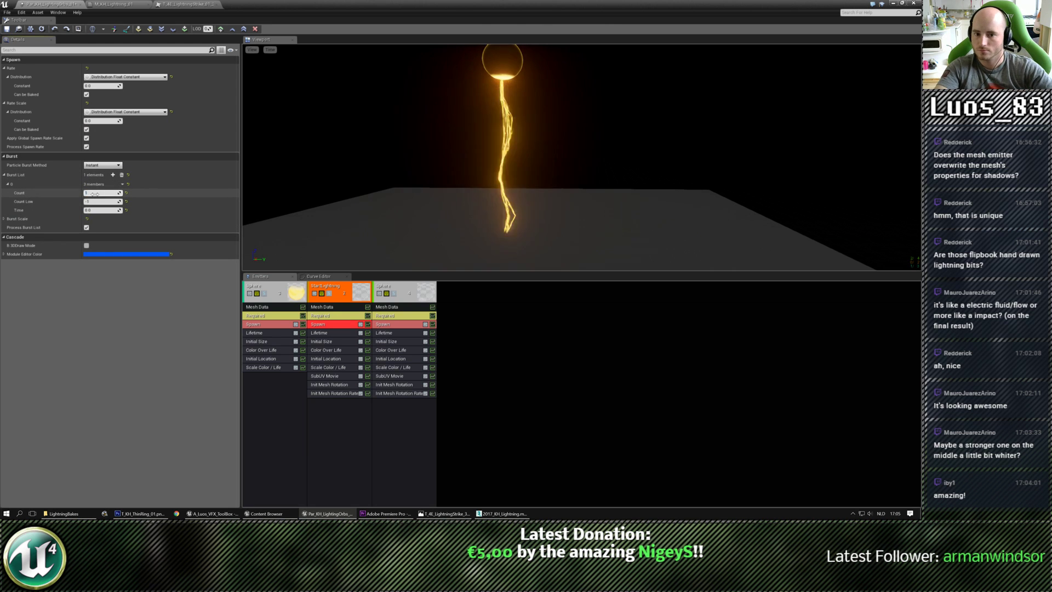
Step: Set the StartLightning emitter's delay to 0
{"action": "left_click", "coordinate": [329, 316]}
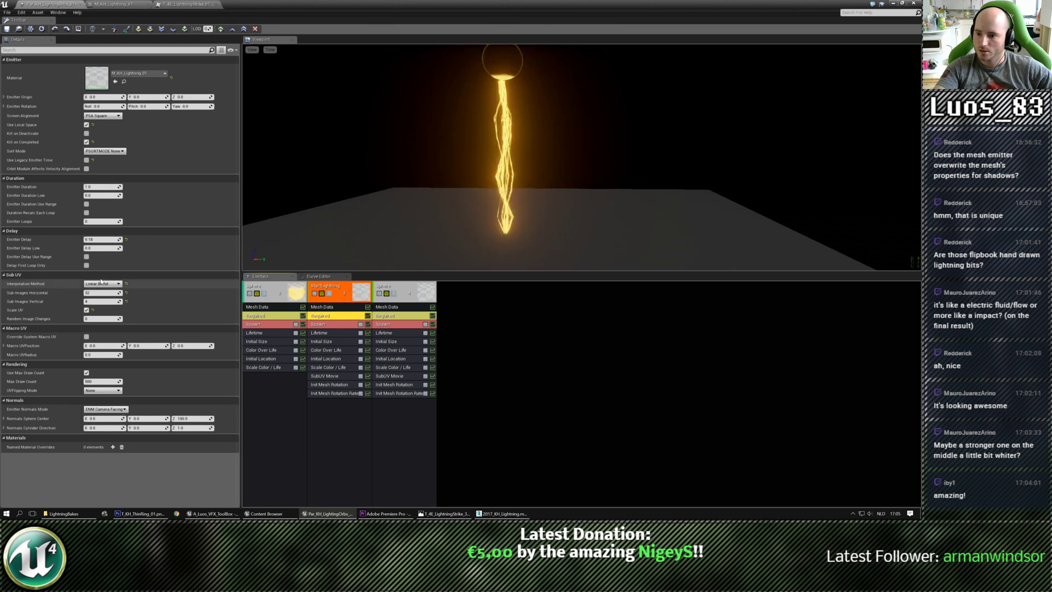
{"action": "left_click", "coordinate": [104, 239]}
{"action": "type", "text": "0"}
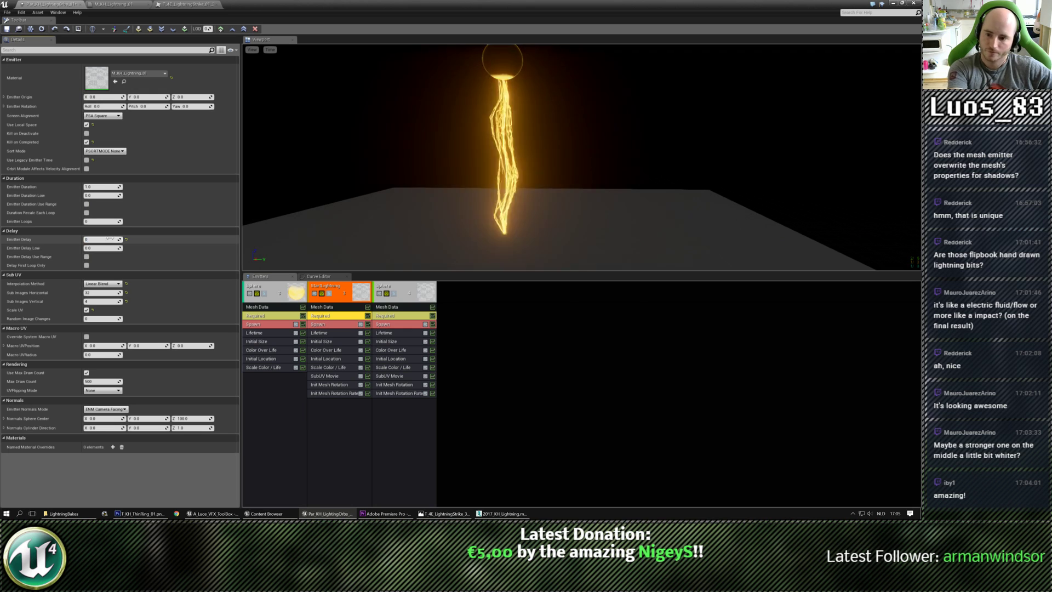
{"action": "key", "text": "Return"}
Step: Add a Size By Life module to StartLightning with a two-point linear curve growing Z from 0 to 1, keeping X and Y at 1
{"action": "left_click", "coordinate": [326, 414]}
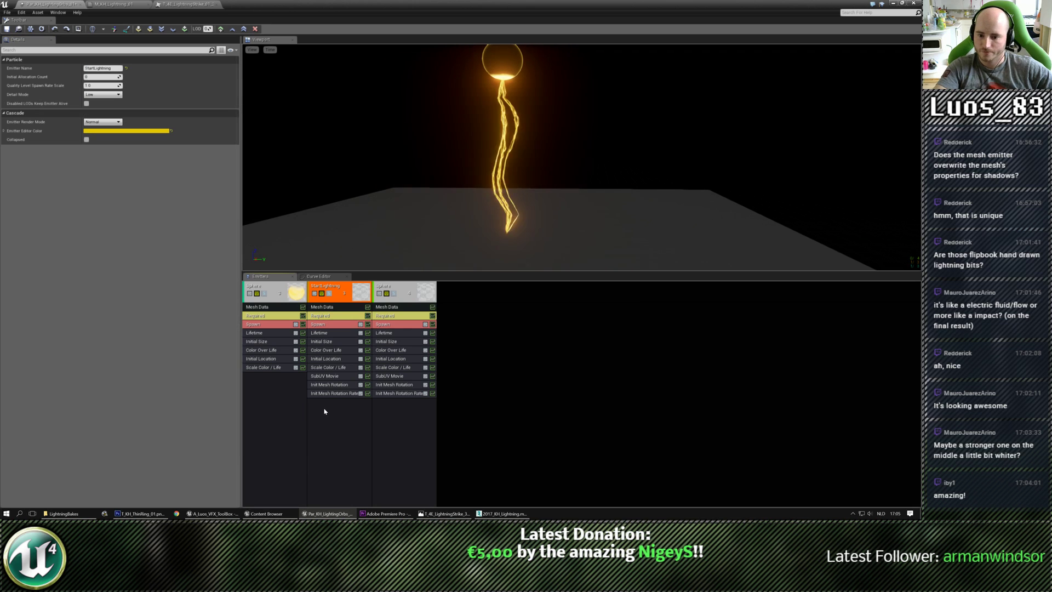
{"action": "right_click", "coordinate": [324, 410]}
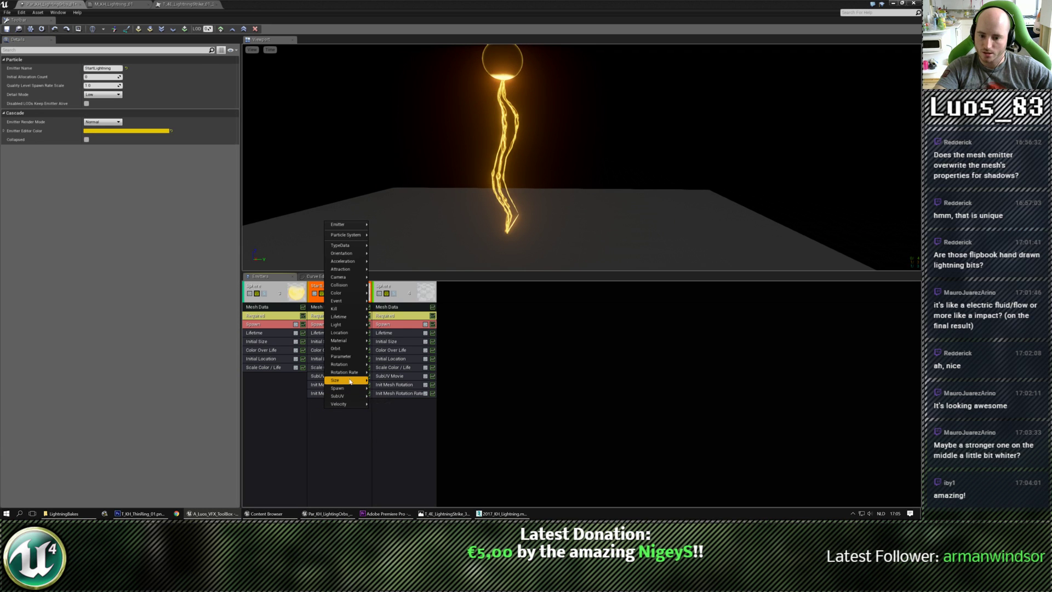
{"action": "mouse_move", "coordinate": [345, 380]}
{"action": "left_click", "coordinate": [396, 397]}
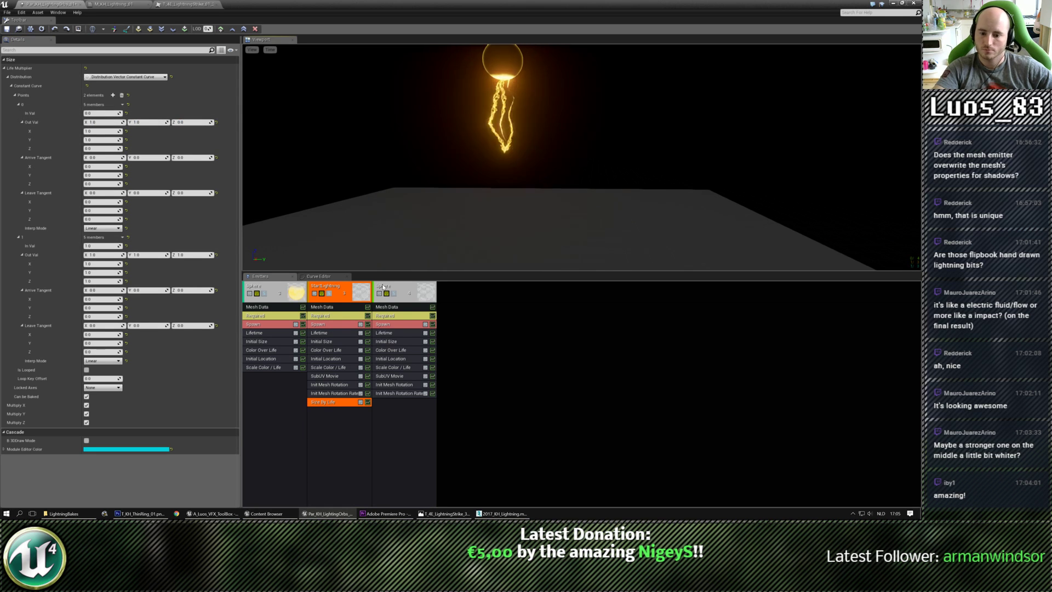
Step: Give StartLightning a constant lifetime of 0.2 and set the other lightning emitter's delay to 0.1
{"action": "left_click", "coordinate": [327, 332]}
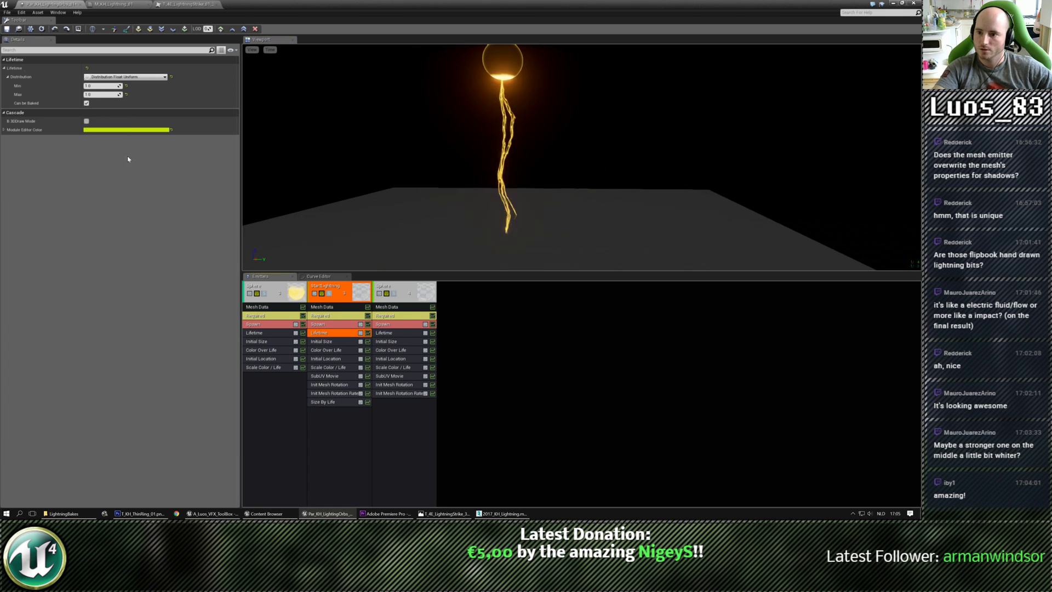
{"action": "left_click", "coordinate": [112, 77]}
{"action": "left_click", "coordinate": [103, 87]}
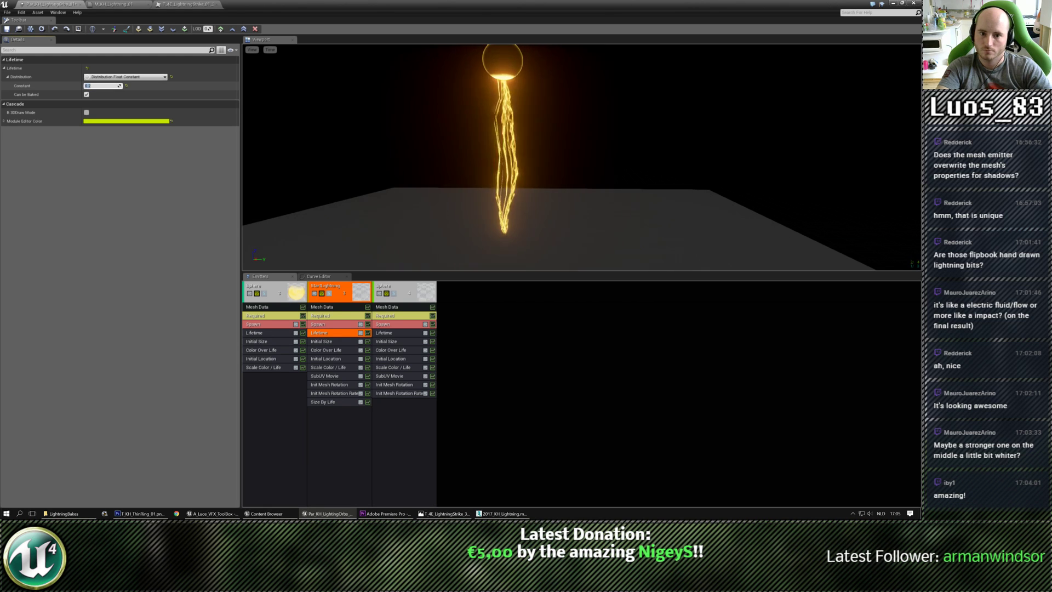
{"action": "key", "text": "Return"}
{"action": "left_click_drag", "start_coordinate": [400, 122], "coordinate": [419, 141]}
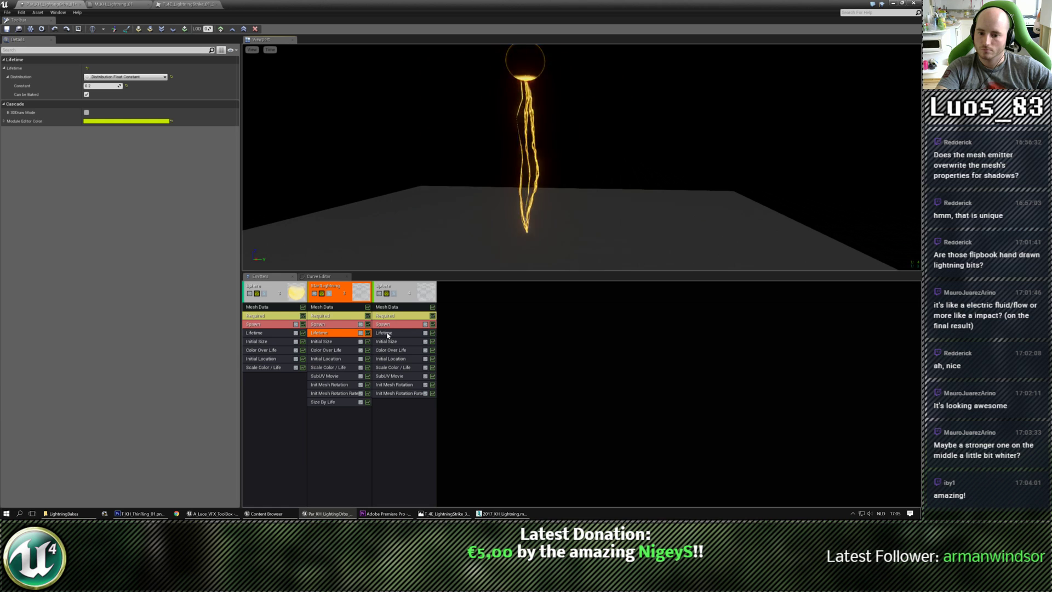
{"action": "left_click", "coordinate": [386, 287]}
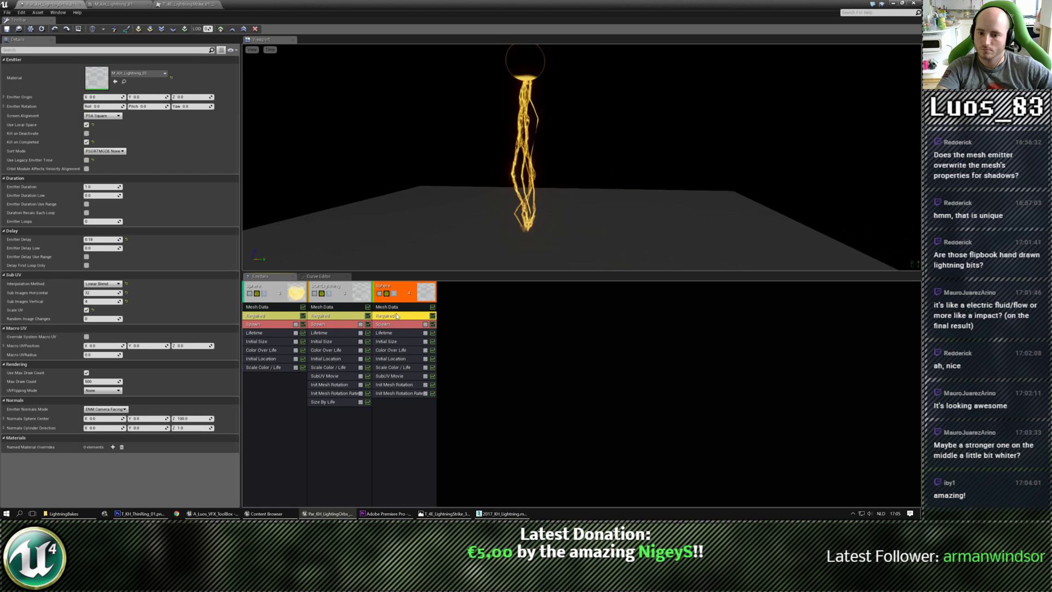
{"action": "left_click", "coordinate": [97, 240]}
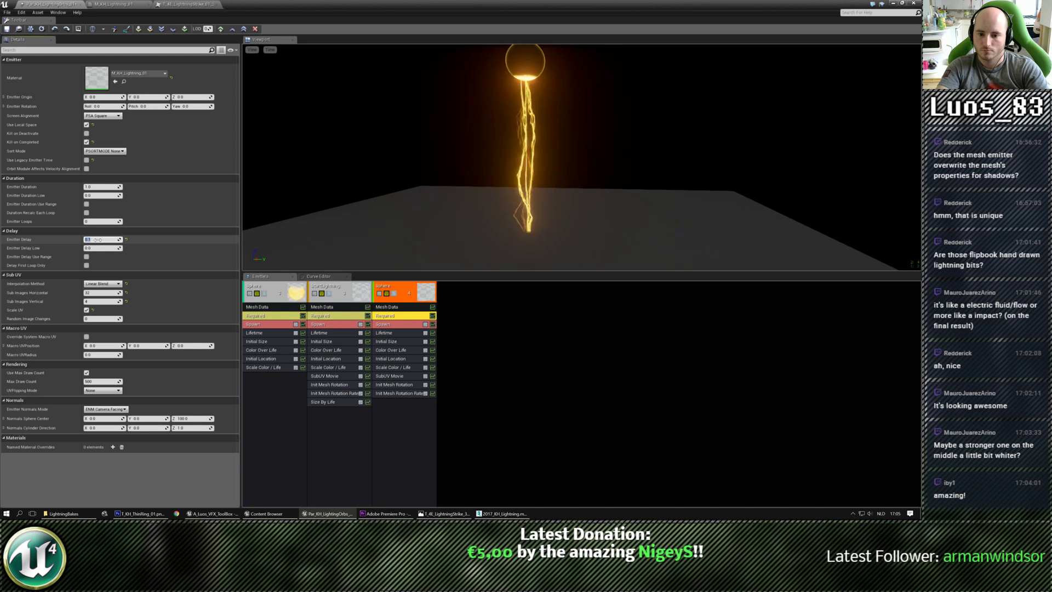
Step: Set the In Val of the second Size By Life curve point on StartLightning to 0.9
{"action": "left_click", "coordinate": [326, 402]}
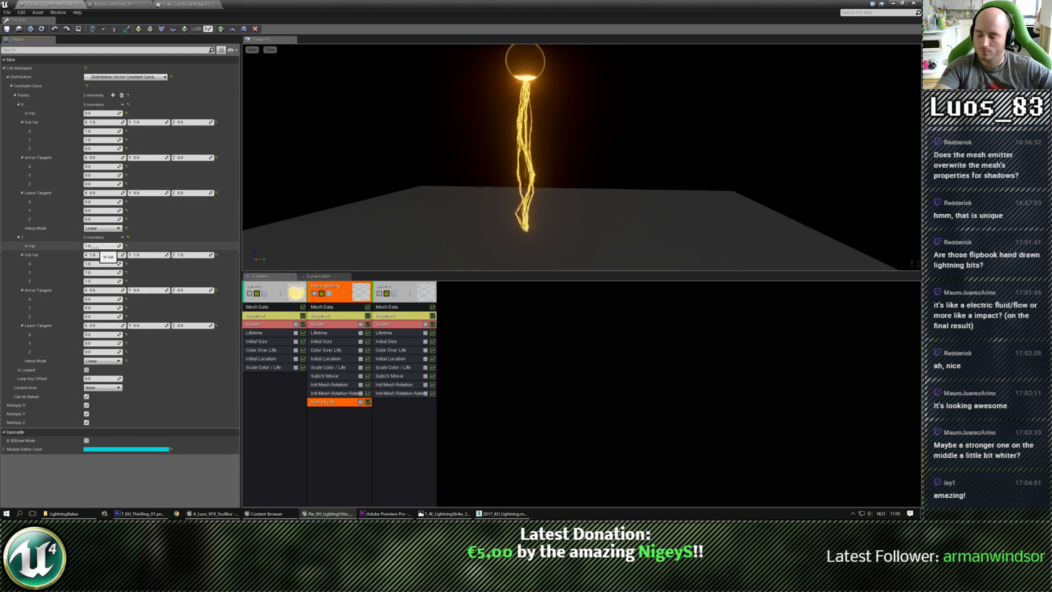
{"action": "left_click", "coordinate": [101, 245]}
{"action": "type", "text": "0"}
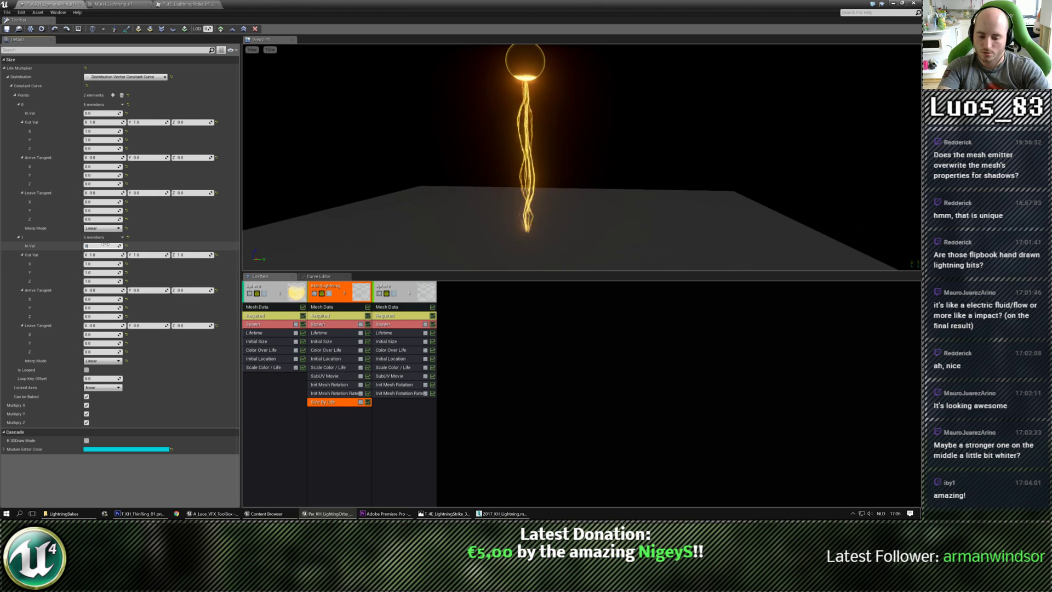
{"action": "type", "text": ".9"}
{"action": "key", "text": "Return"}
{"action": "right_click_drag", "start_coordinate": [477, 183], "coordinate": [473, 174]}
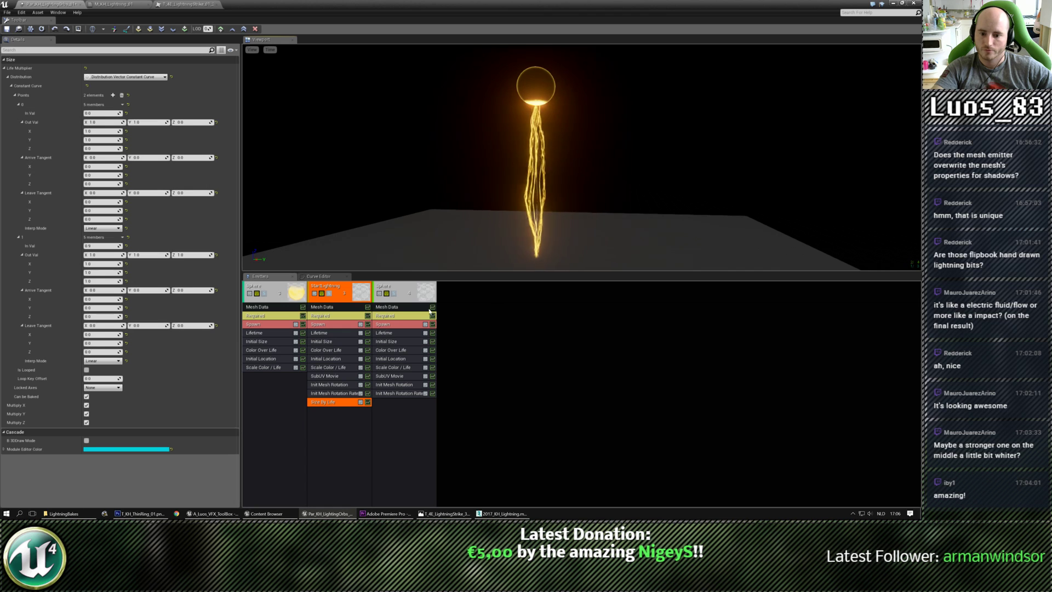
Step: Limit the StartLightning emitter to 1 loop with an emitter duration of 0.5
{"action": "left_click", "coordinate": [340, 315]}
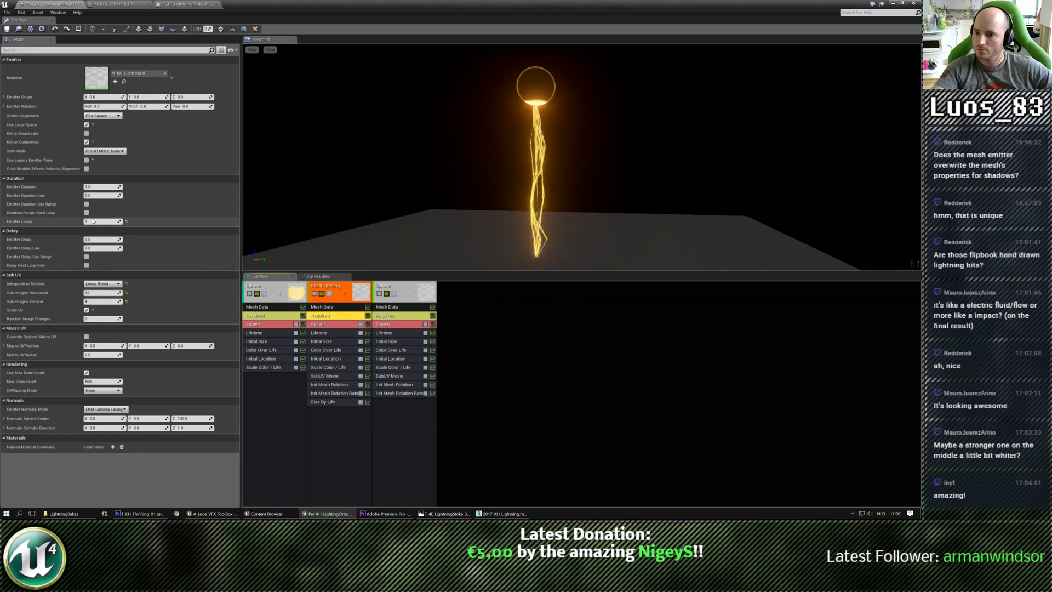
{"action": "left_click", "coordinate": [94, 187]}
{"action": "type", "text": "0"}
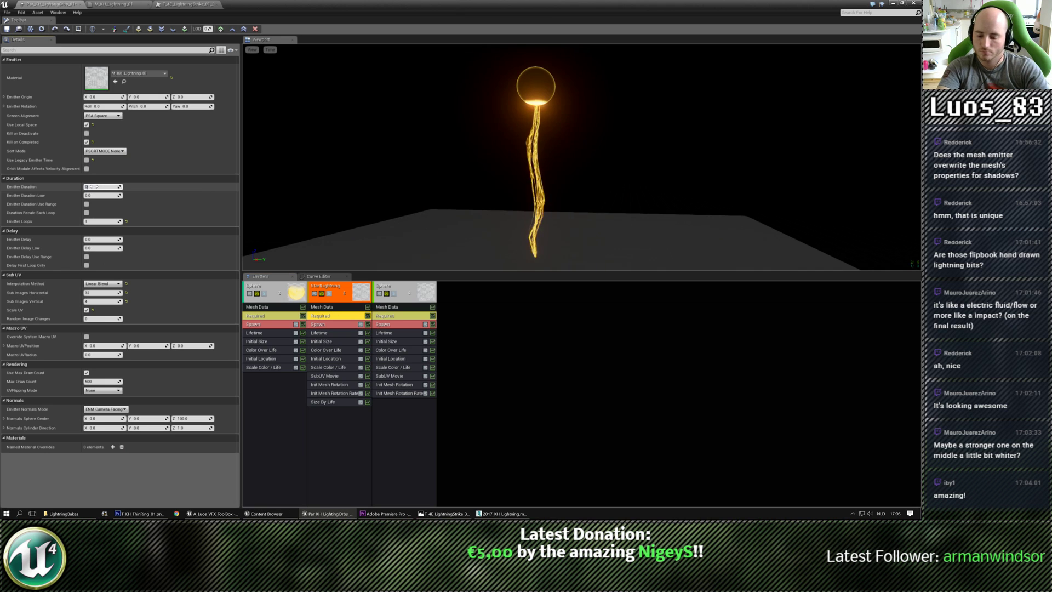
{"action": "type", "text": ".5"}
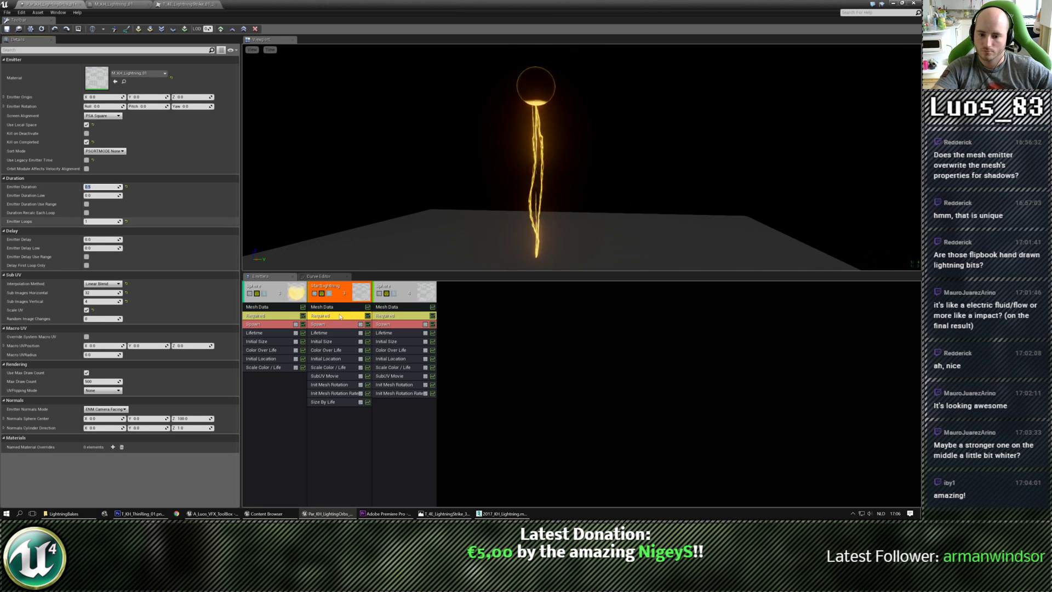
Step: Enable Delay First Loop Only on the other lightning emitter and add a burst list entry with a count of 1
{"action": "left_click", "coordinate": [399, 316]}
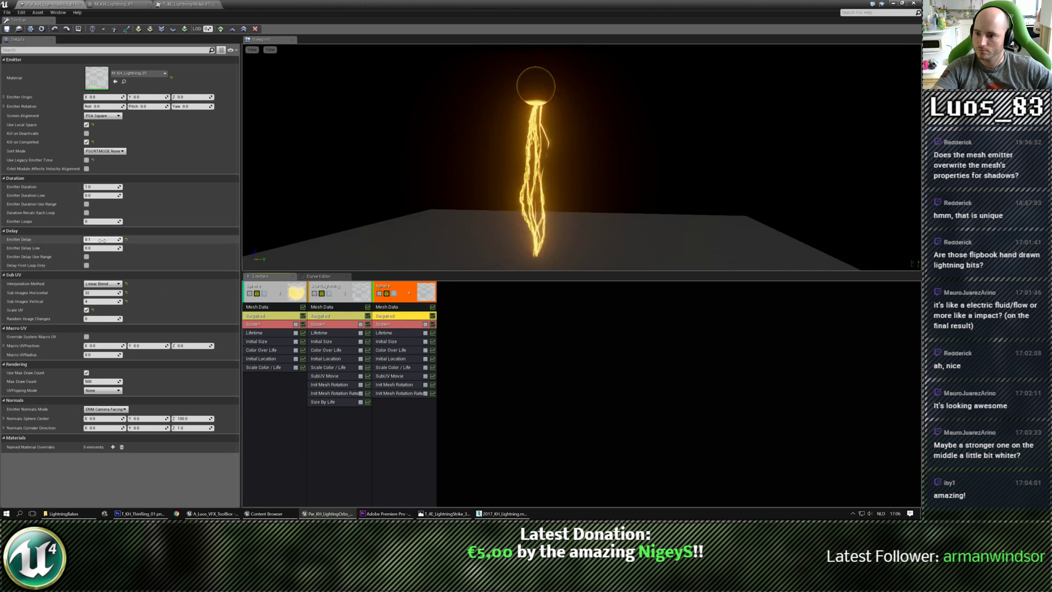
{"action": "left_click", "coordinate": [87, 265]}
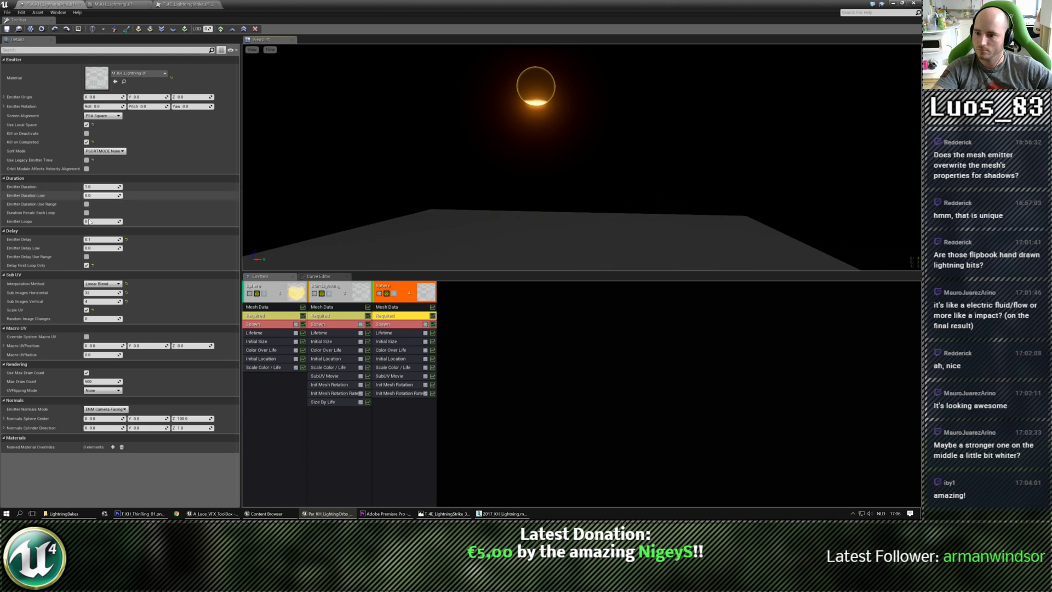
{"action": "left_click", "coordinate": [395, 325]}
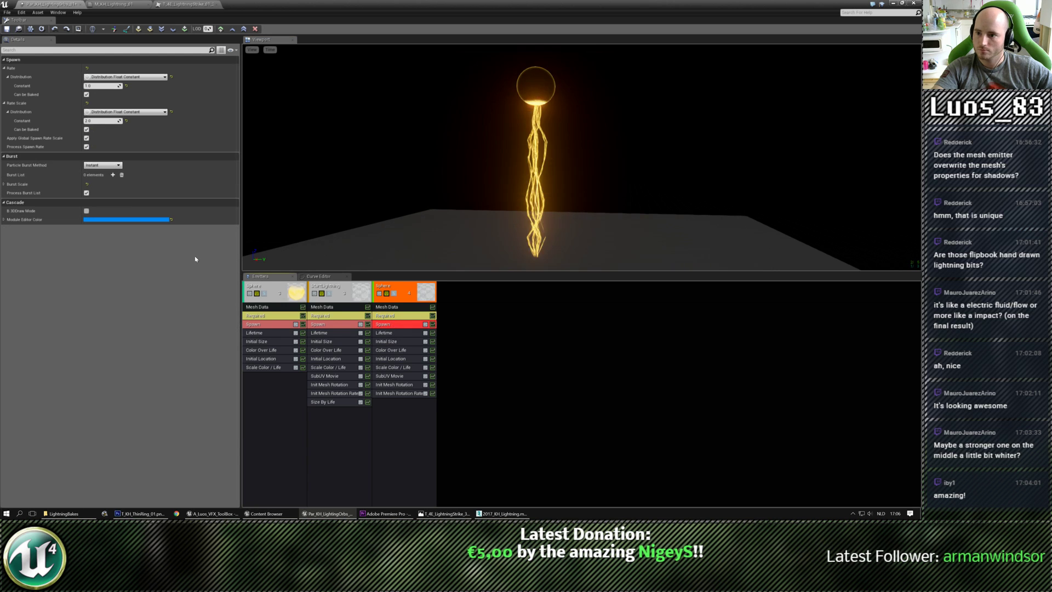
{"action": "left_click", "coordinate": [113, 175]}
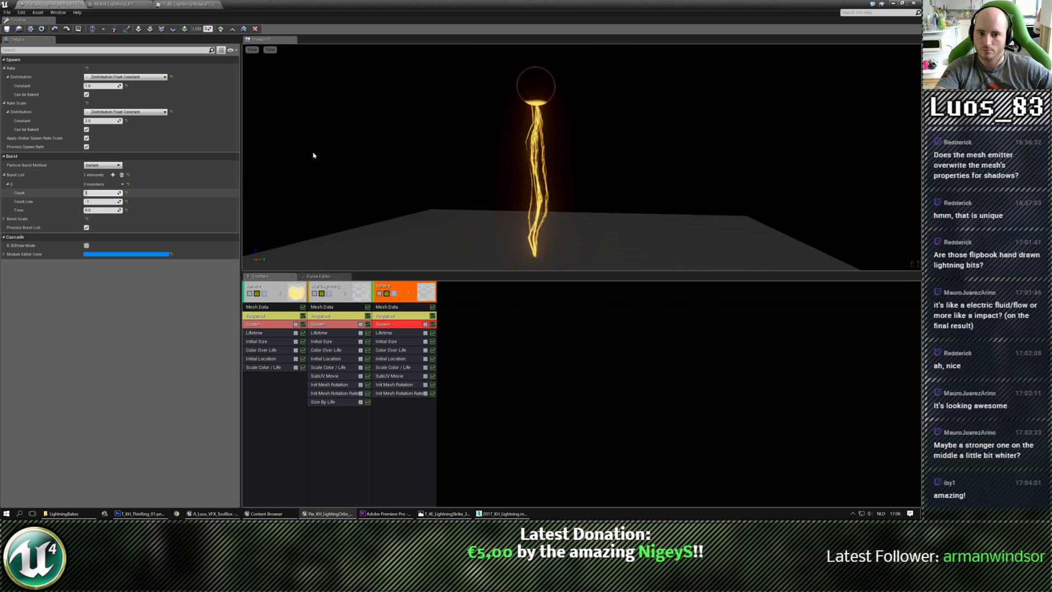
{"action": "right_click_drag", "start_coordinate": [397, 143], "coordinate": [394, 141]}
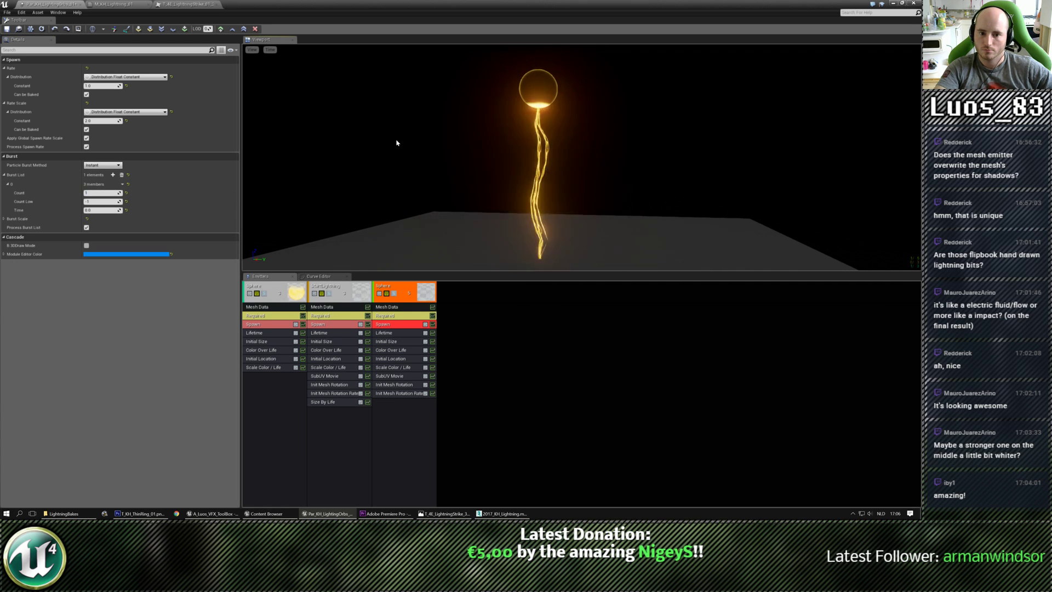
Step: Change the interpolation mode of StartLightning's first Size By Life curve point to Curve Auto
{"action": "left_click", "coordinate": [325, 401]}
{"action": "left_click", "coordinate": [103, 228]}
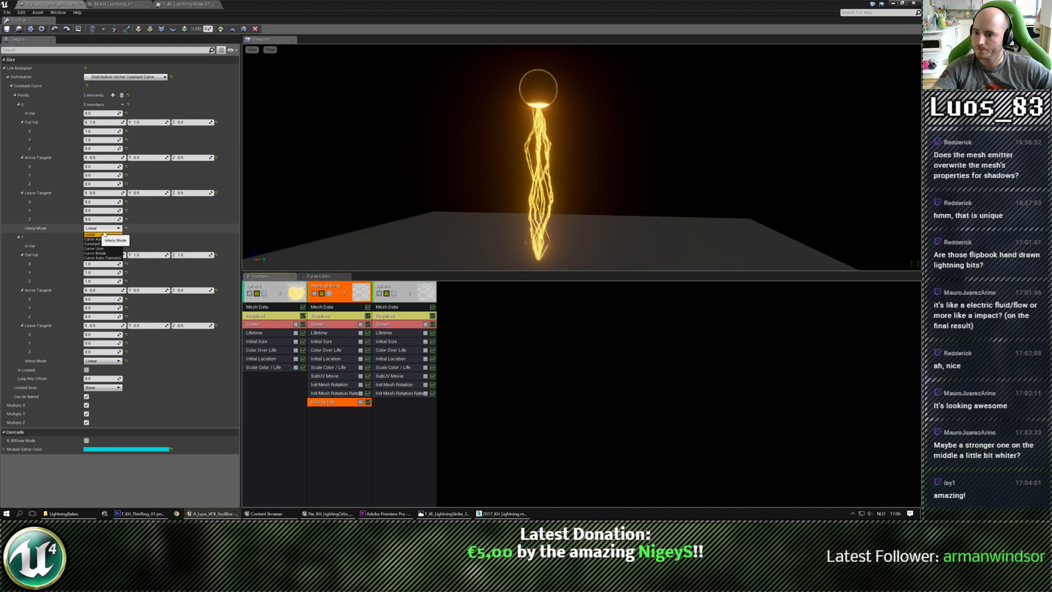
{"action": "left_click", "coordinate": [93, 238]}
{"action": "left_click", "coordinate": [103, 361]}
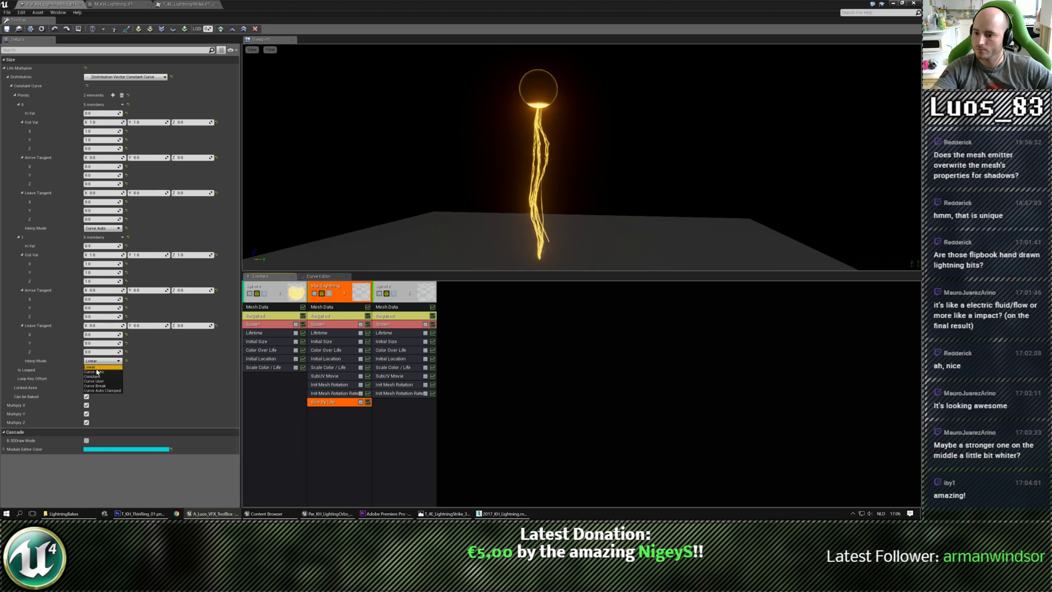
{"action": "left_click", "coordinate": [97, 372]}
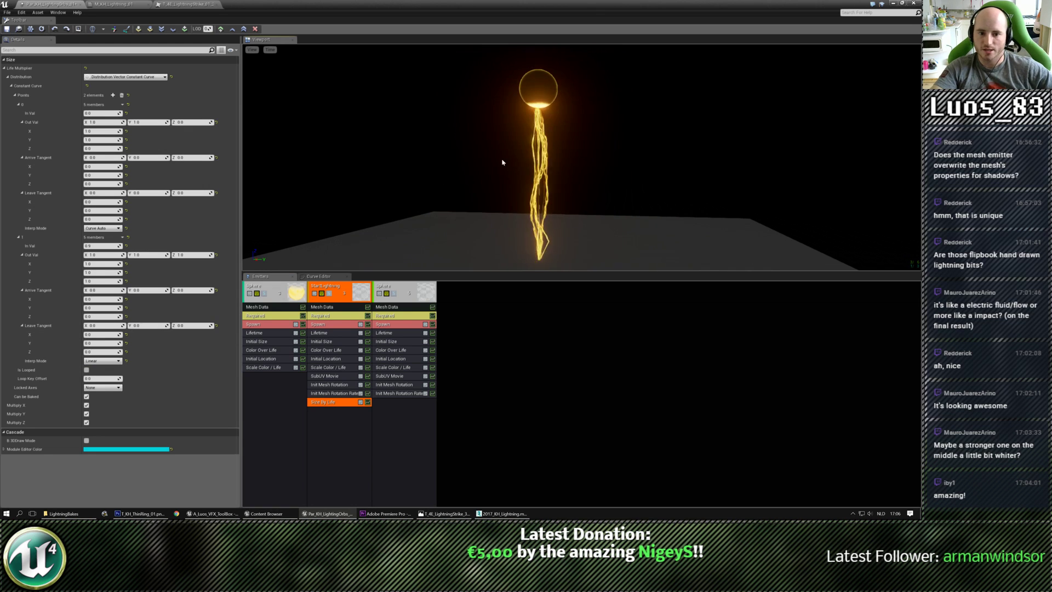
{"action": "scroll", "coordinate": [582, 157], "scroll_direction": "up", "scroll_amount": 3}
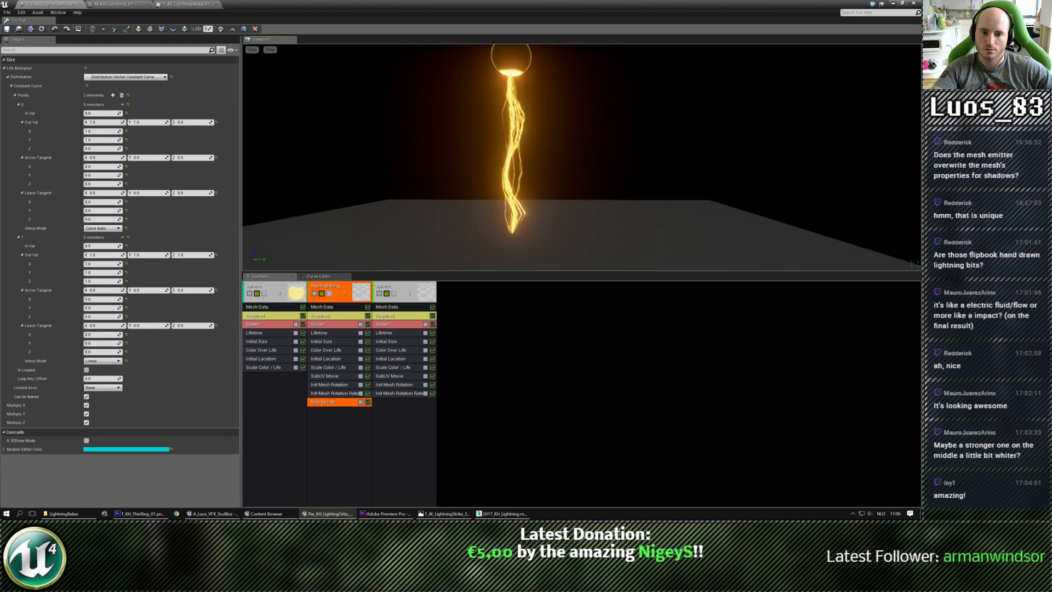
{"action": "scroll", "coordinate": [583, 157], "scroll_direction": "down", "scroll_amount": 3}
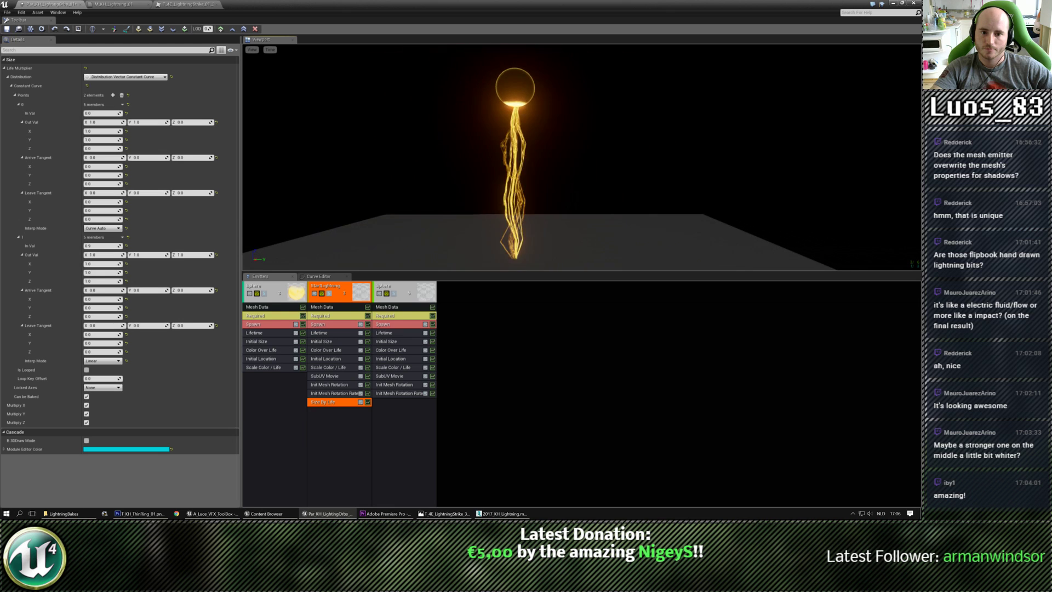
{"action": "left_click_drag", "start_coordinate": [464, 218], "coordinate": [464, 233]}
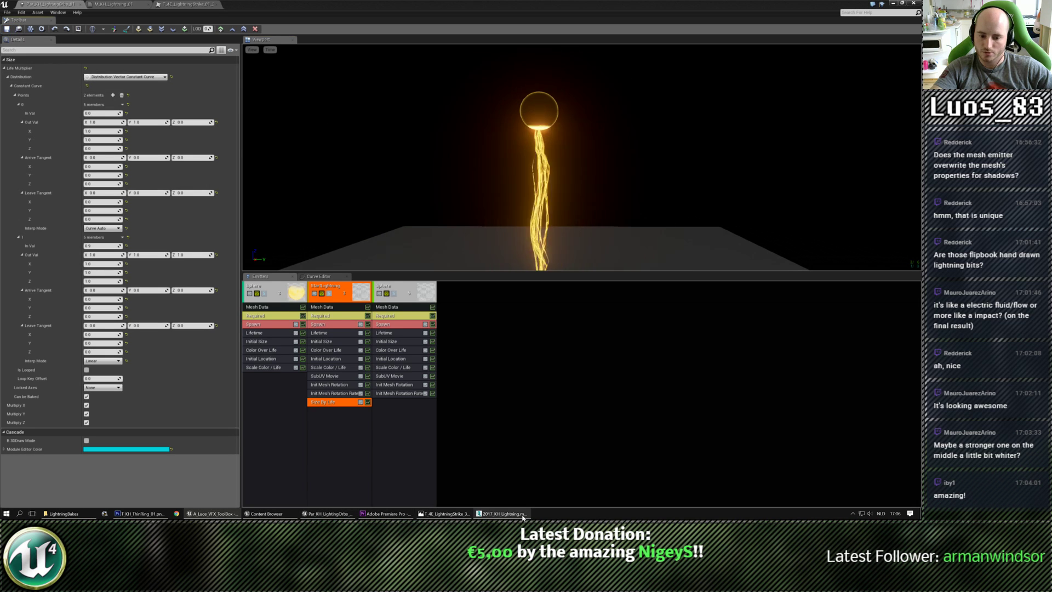
Step: Switch to 3ds Max, apply Unwrap UVW to the lightning strip mesh around the sphere, and open its UVs in a maximized editor
{"action": "left_click", "coordinate": [503, 513]}
{"action": "scroll", "coordinate": [441, 287], "scroll_direction": "down", "scroll_amount": 4}
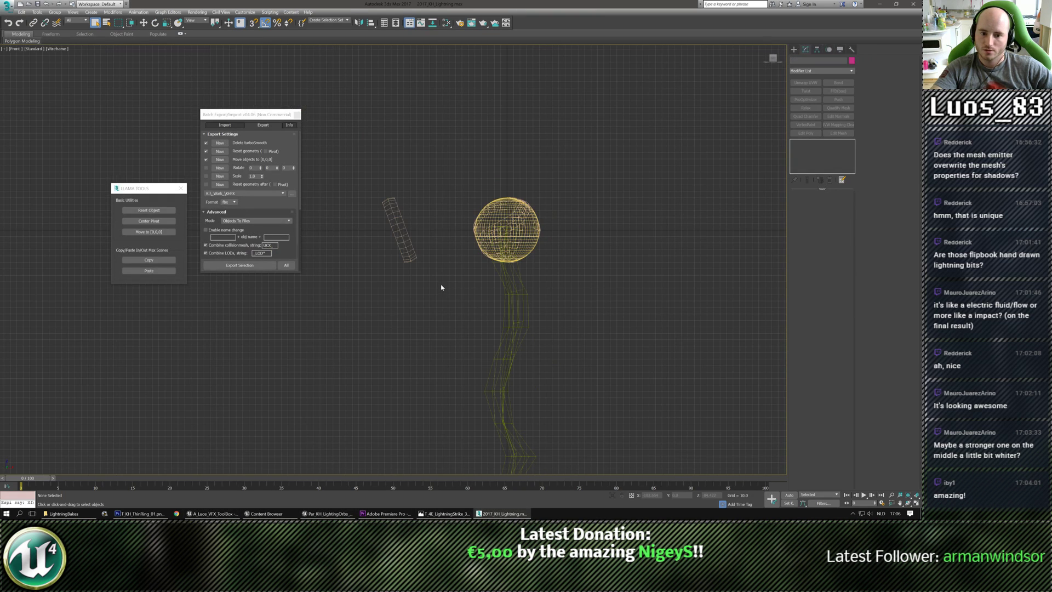
{"action": "scroll", "coordinate": [522, 194], "scroll_direction": "up", "scroll_amount": 4}
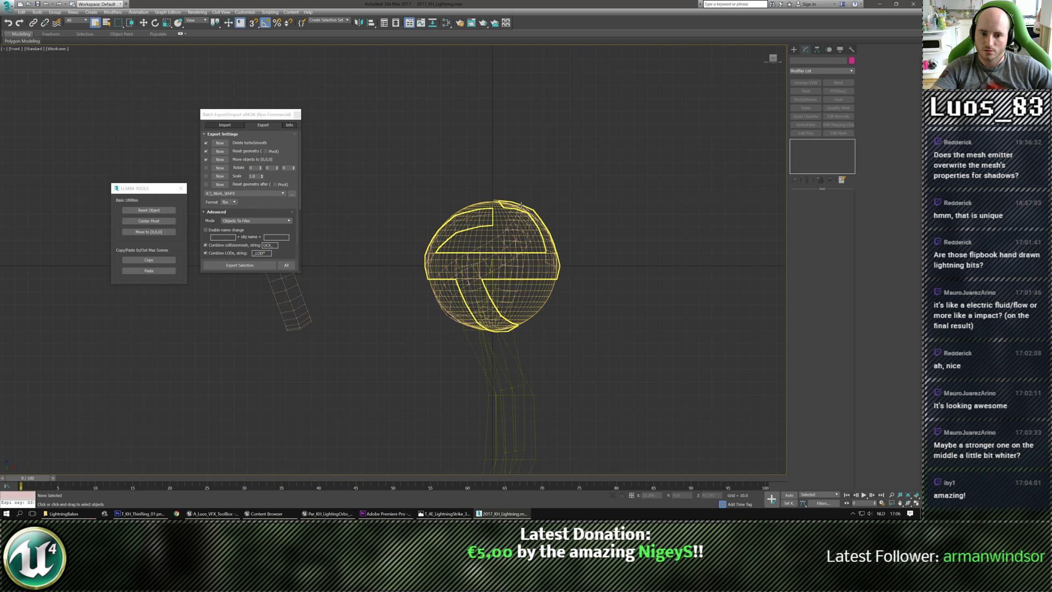
{"action": "left_click", "coordinate": [521, 206]}
{"action": "left_click", "coordinate": [802, 84]}
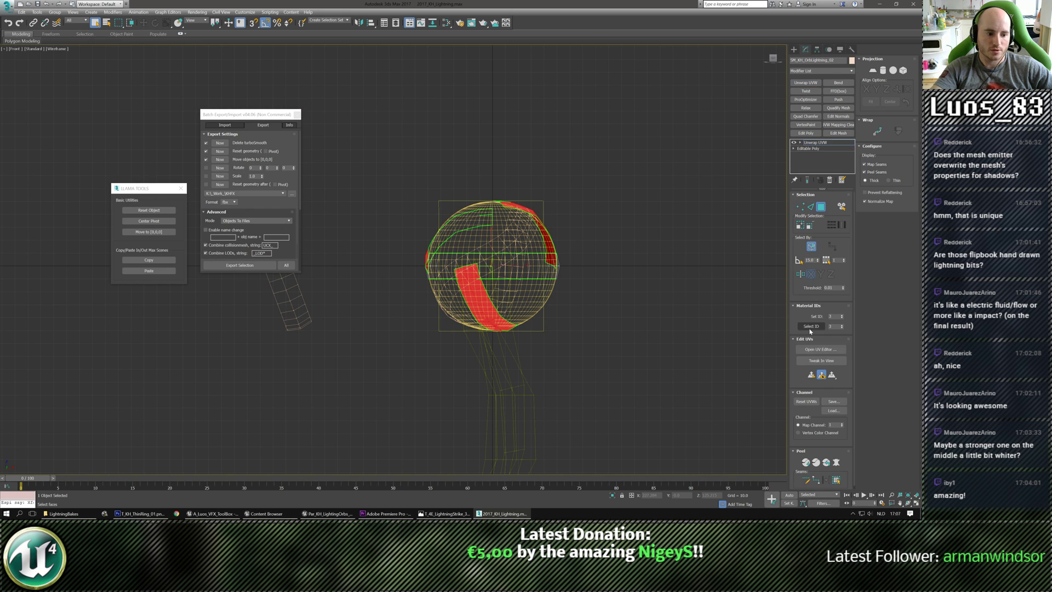
{"action": "left_click", "coordinate": [812, 348]}
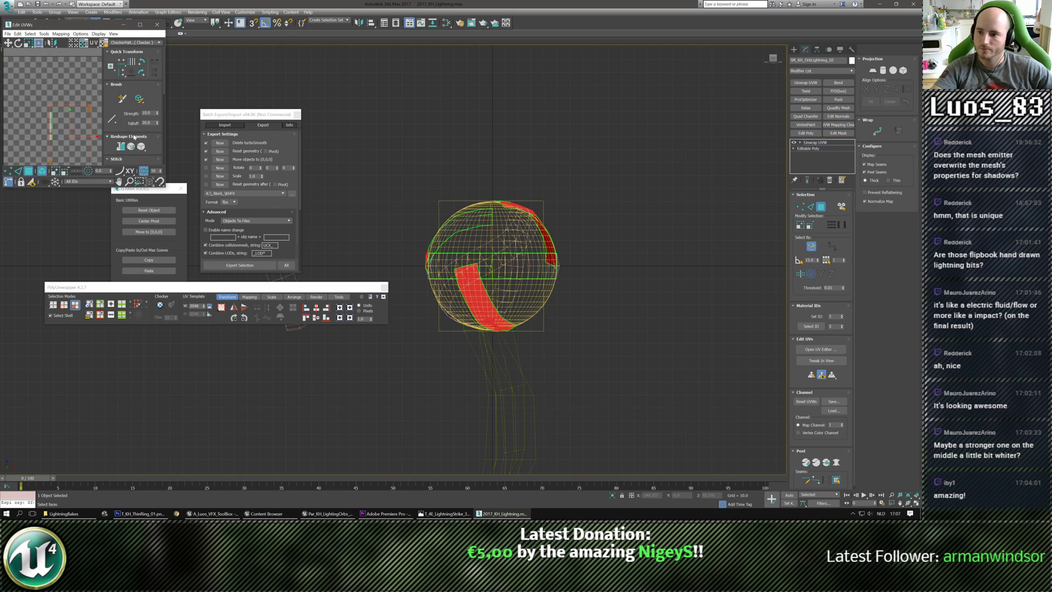
{"action": "left_click_drag", "start_coordinate": [83, 25], "coordinate": [319, 75]}
{"action": "scroll", "coordinate": [315, 95], "scroll_direction": "down", "scroll_amount": 4}
{"action": "double_click", "coordinate": [320, 73]}
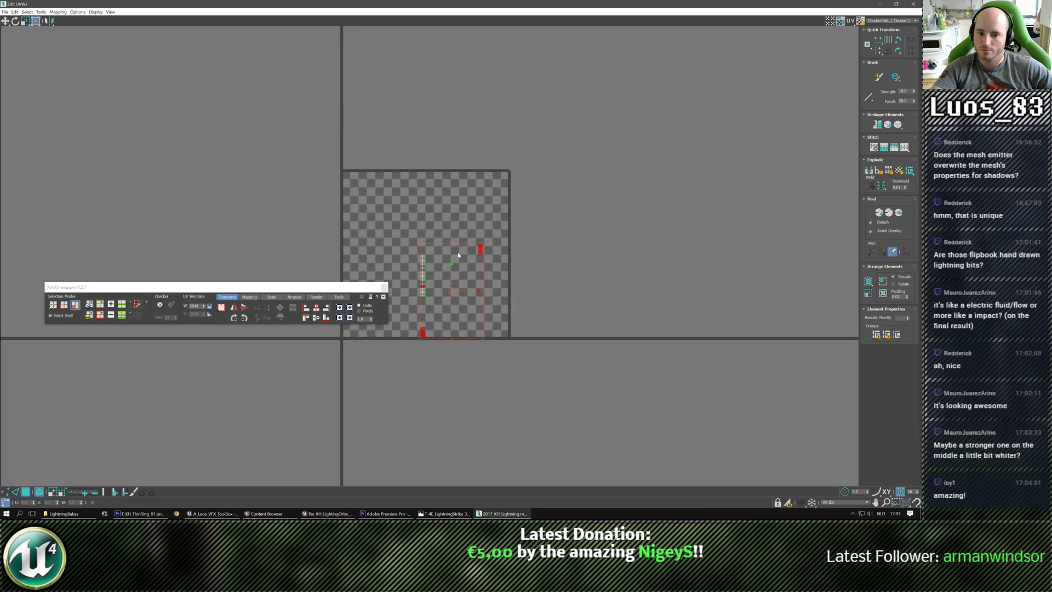
Step: Move the two small UV shells out of the texture tile into the empty space below it
{"action": "left_click", "coordinate": [557, 262]}
{"action": "scroll", "coordinate": [479, 293], "scroll_direction": "up", "scroll_amount": 3}
{"action": "middle_click_drag", "start_coordinate": [470, 249], "coordinate": [513, 239]}
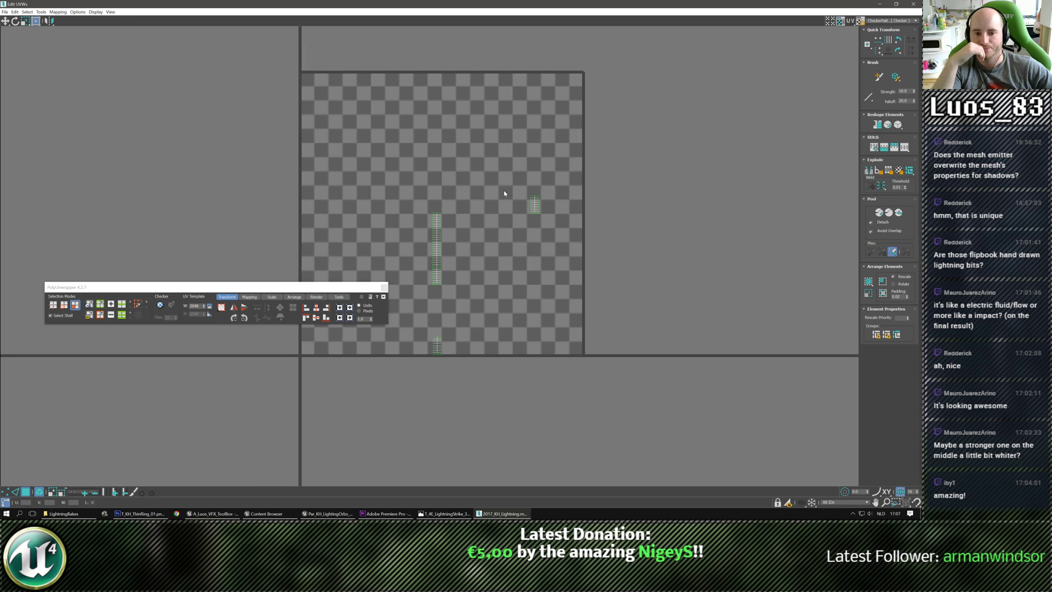
{"action": "left_click", "coordinate": [533, 209]}
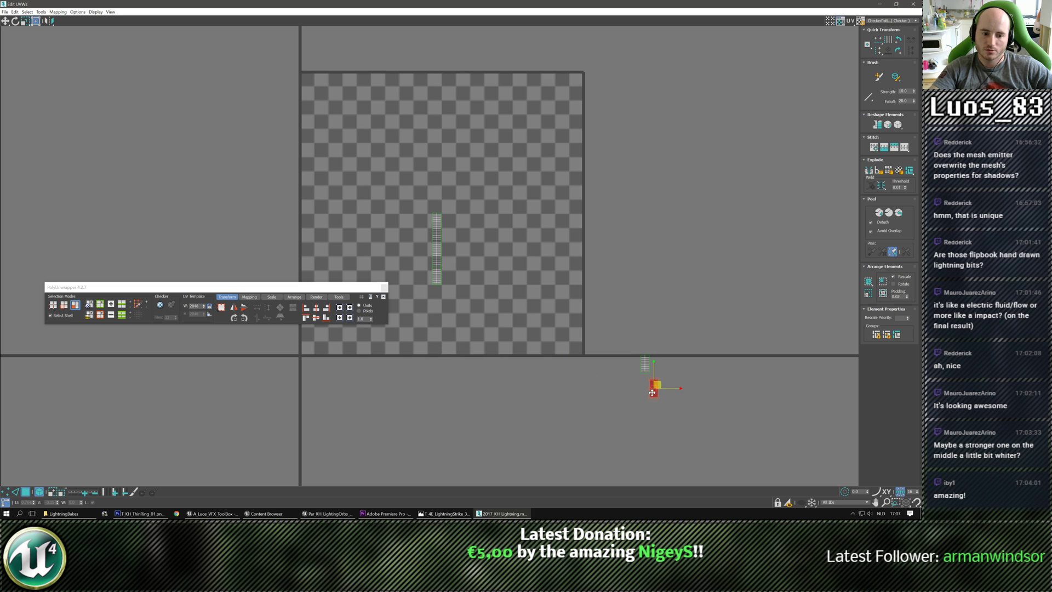
Step: Fit the long UV shell to the full texture tile without keeping its ratio
{"action": "left_click", "coordinate": [438, 275]}
{"action": "scroll", "coordinate": [433, 296], "scroll_direction": "up", "scroll_amount": 1}
{"action": "scroll", "coordinate": [430, 324], "scroll_direction": "down", "scroll_amount": 3}
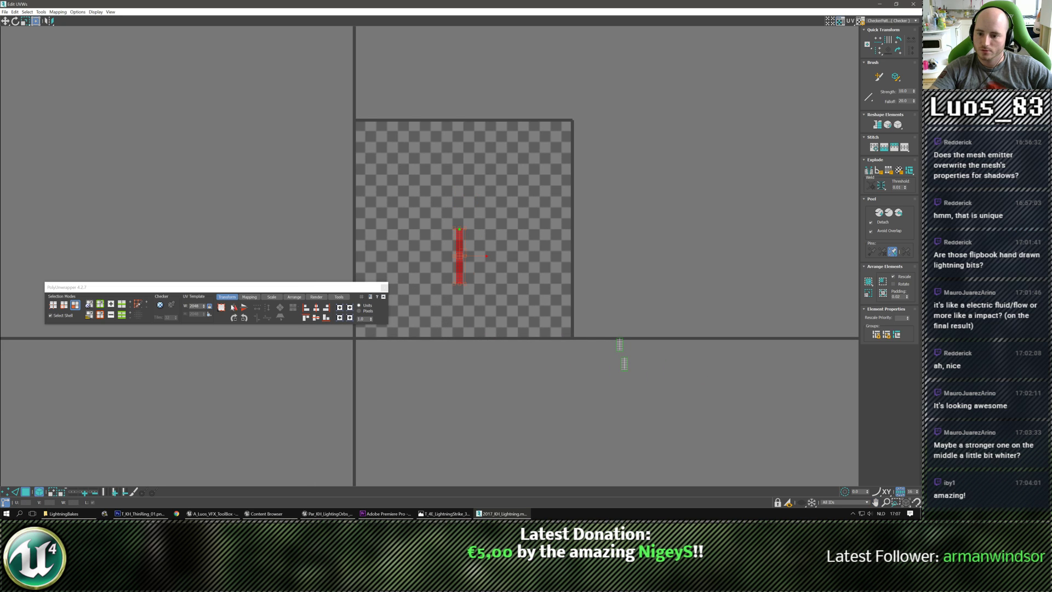
{"action": "left_click", "coordinate": [249, 296]}
{"action": "left_click", "coordinate": [272, 297]}
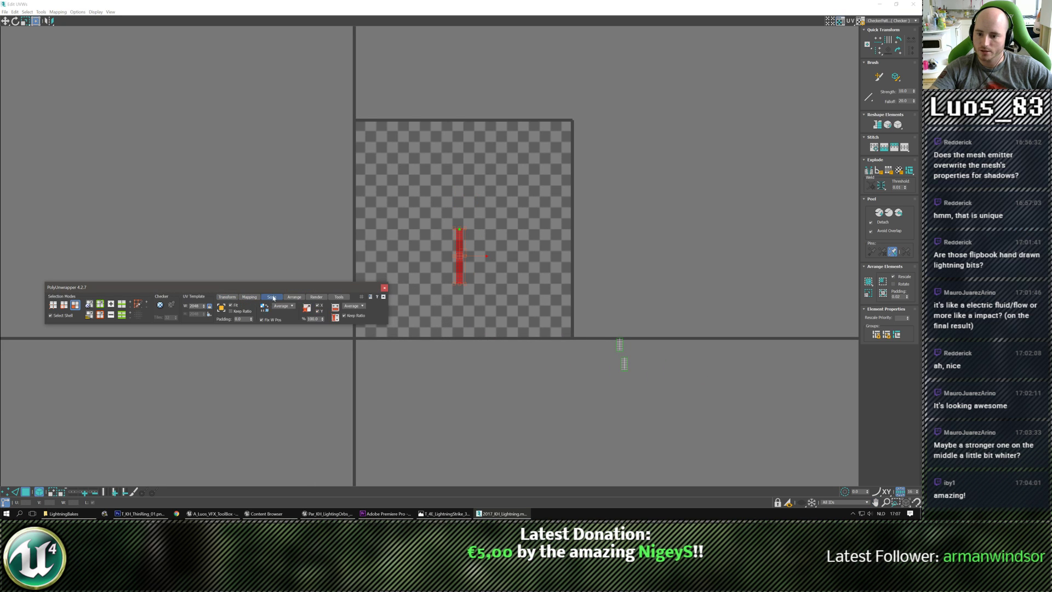
{"action": "left_click", "coordinate": [227, 309]}
Step: Stack the upper small UV shell exactly over the lower one beneath the texture tile
{"action": "left_click", "coordinate": [599, 352]}
{"action": "scroll", "coordinate": [630, 345], "scroll_direction": "up", "scroll_amount": 8}
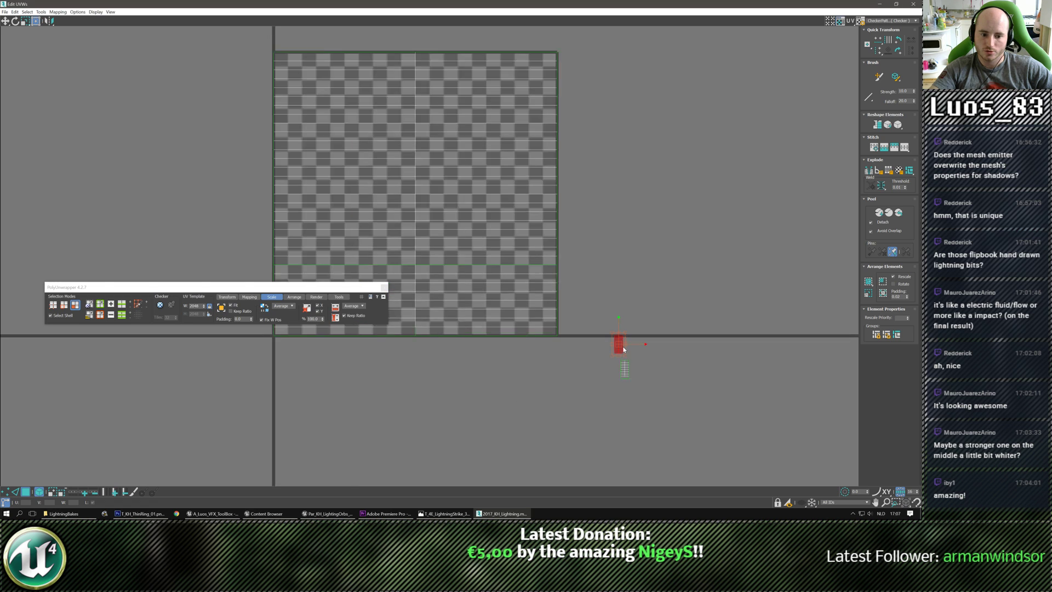
{"action": "middle_click_drag", "start_coordinate": [597, 310], "coordinate": [589, 254]}
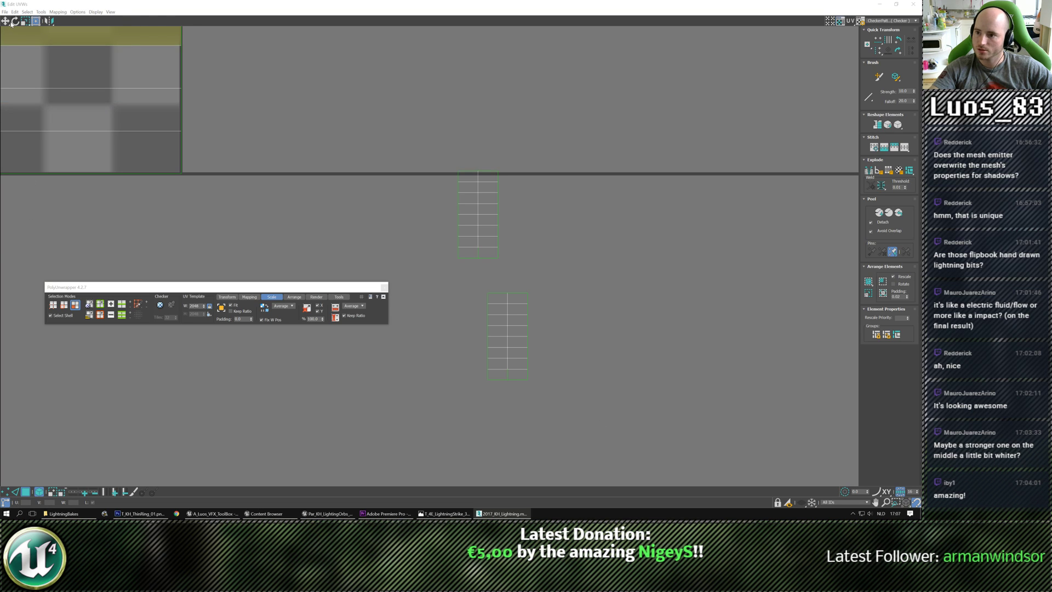
{"action": "key", "text": "1"}
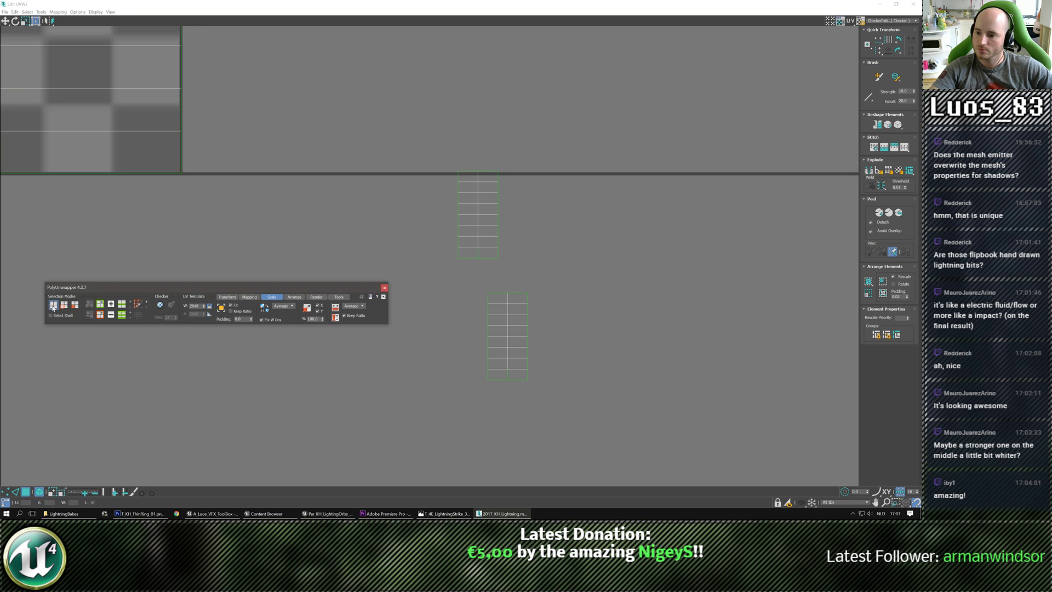
{"action": "left_click", "coordinate": [418, 179]}
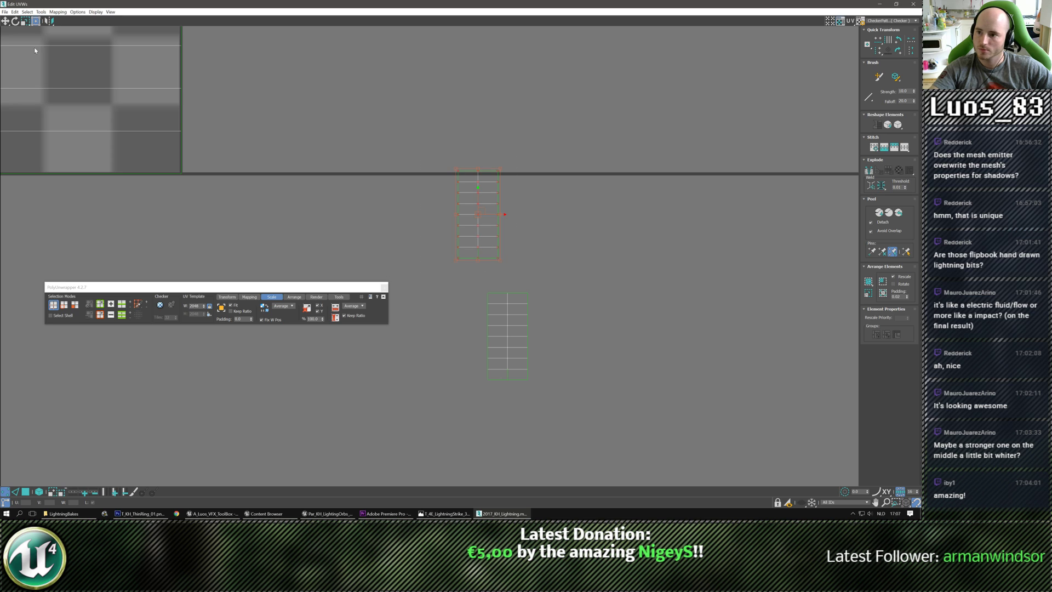
{"action": "left_click_drag", "start_coordinate": [458, 171], "coordinate": [494, 305]}
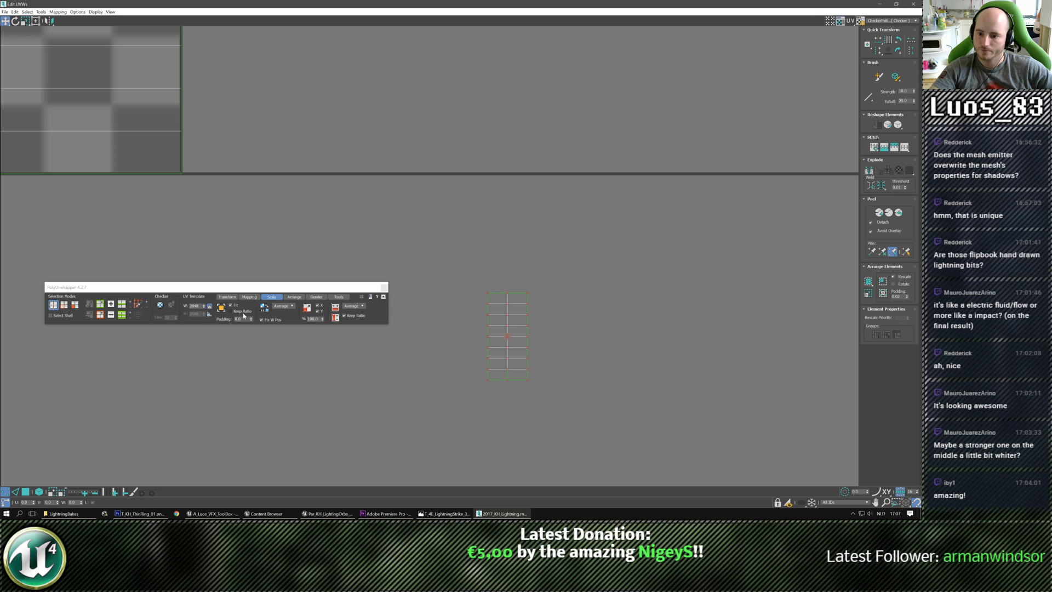
Step: Fit the two stacked UV shells to the full texture tile and scale them to 50% vertically only
{"action": "left_click_drag", "start_coordinate": [597, 407], "coordinate": [597, 405]}
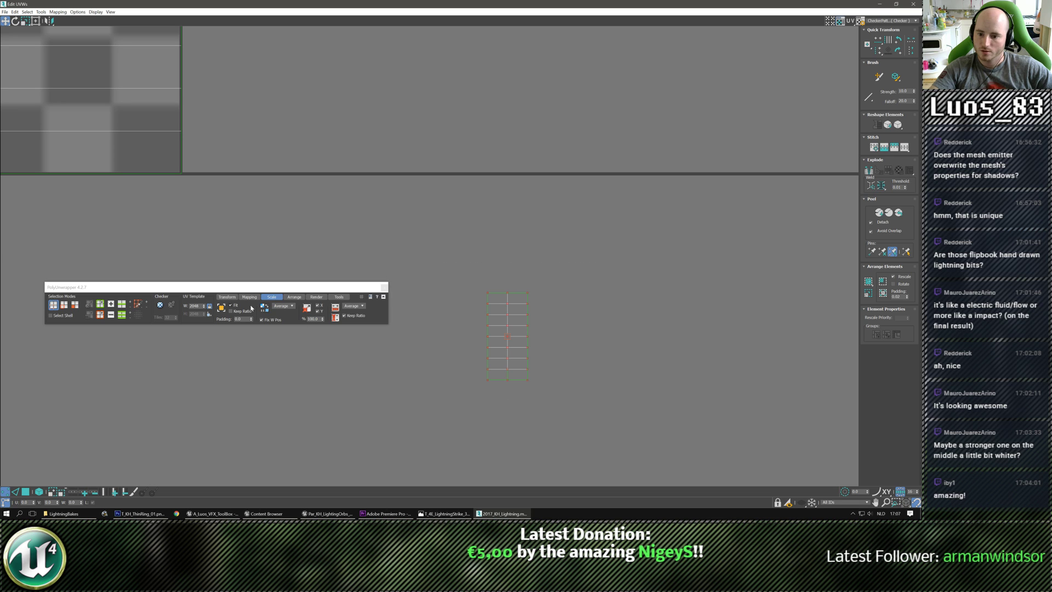
{"action": "left_click", "coordinate": [222, 310]}
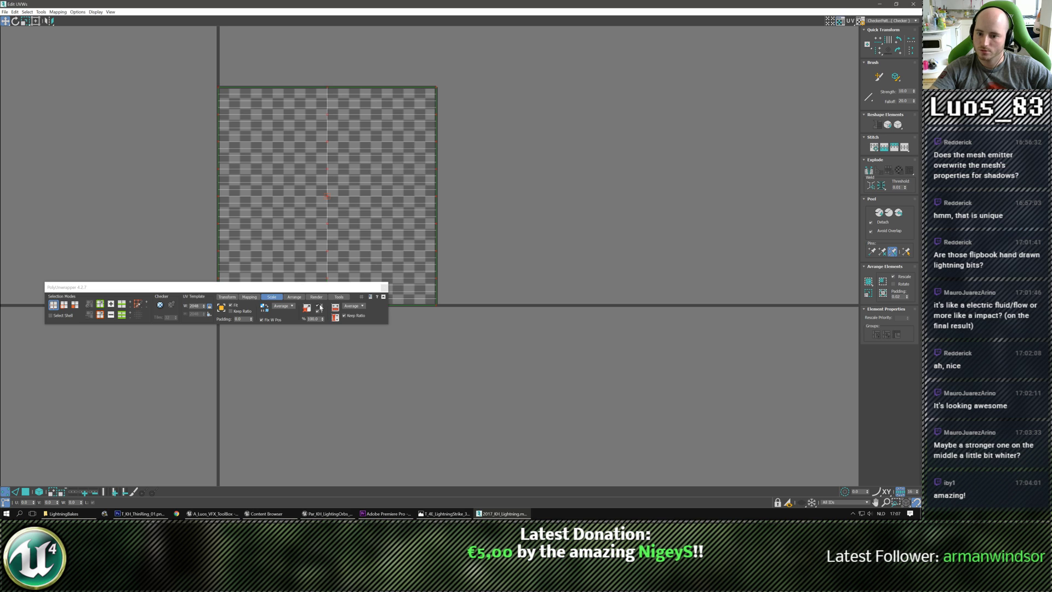
{"action": "left_click", "coordinate": [320, 308]}
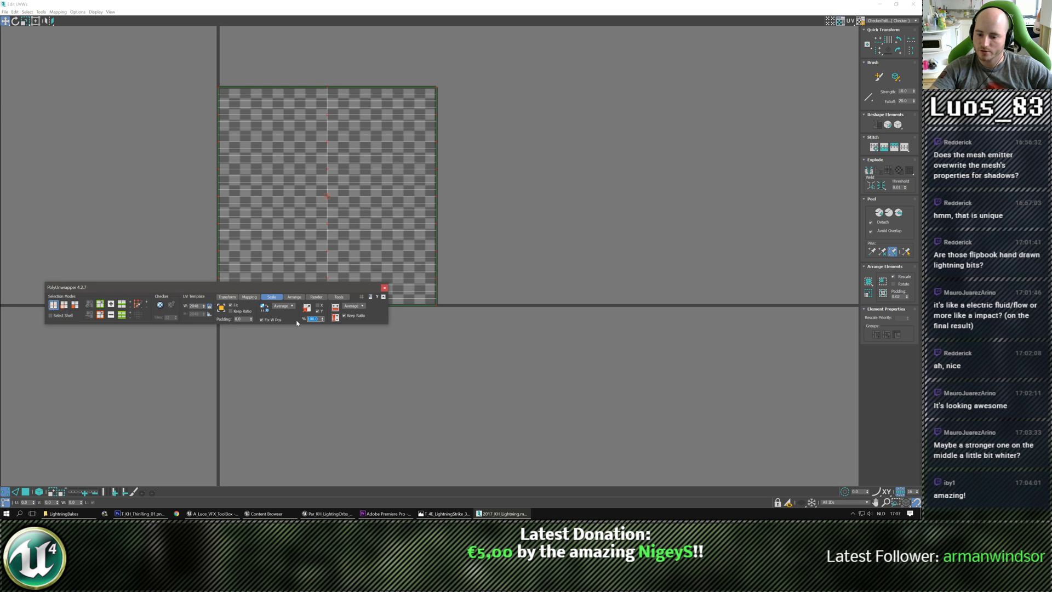
{"action": "type", "text": "50"}
{"action": "key", "text": "Return"}
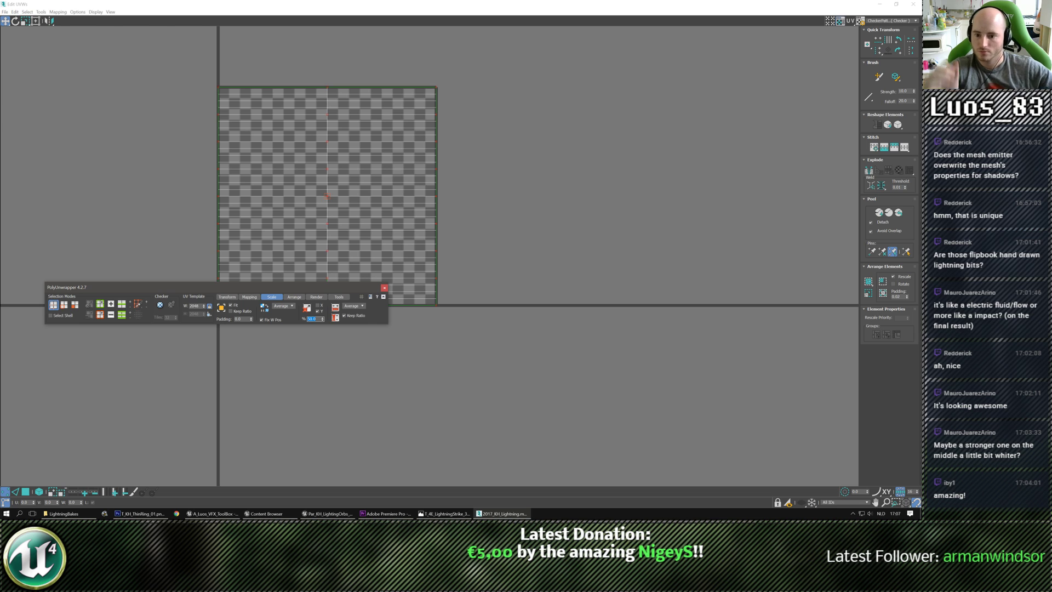
{"action": "left_click", "coordinate": [304, 312]}
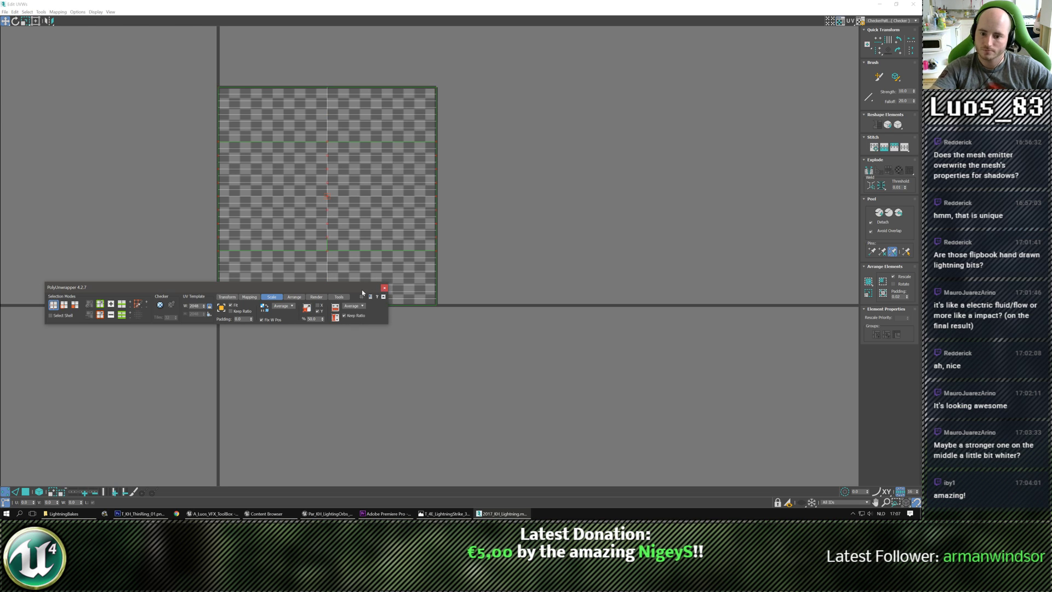
Step: Align the half-height stacked shells with the lower half of the texture tile and close the UV editor
{"action": "left_click_drag", "start_coordinate": [362, 289], "coordinate": [383, 390]}
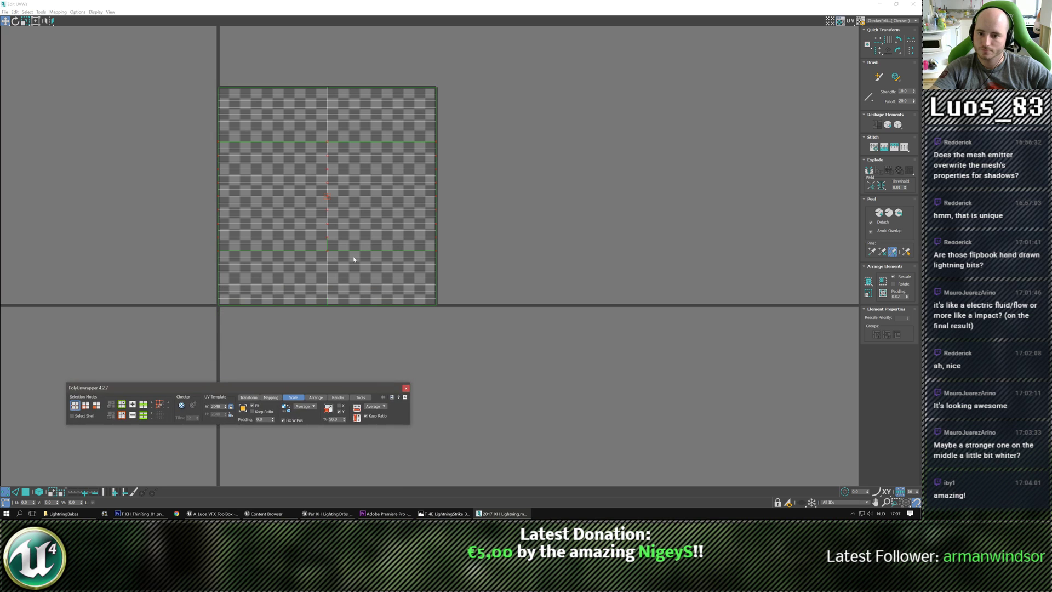
{"action": "left_click", "coordinate": [24, 22]}
{"action": "middle_click_drag", "start_coordinate": [343, 294], "coordinate": [329, 291]}
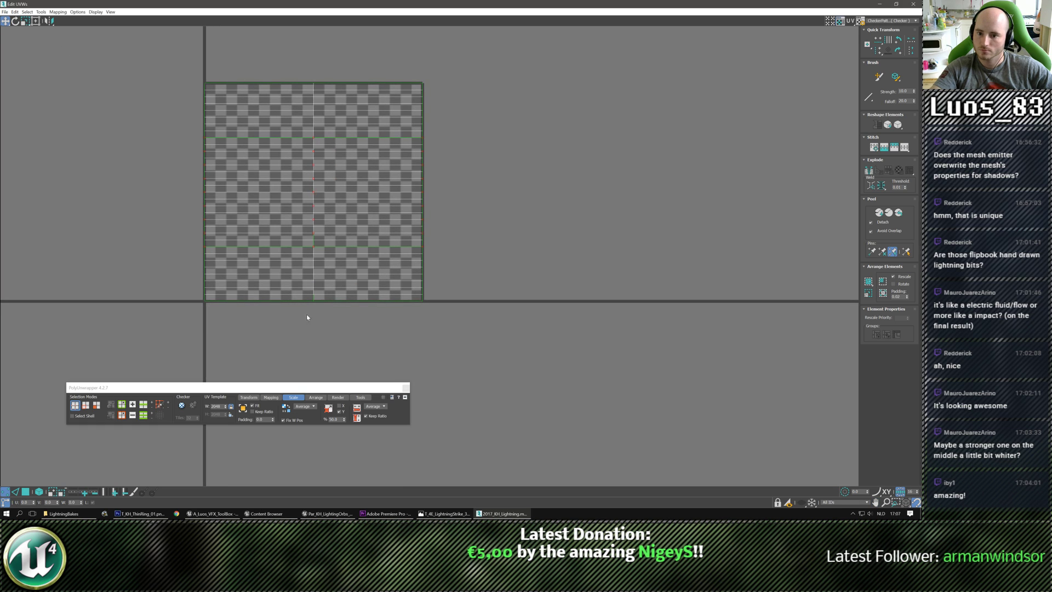
{"action": "left_click_drag", "start_coordinate": [313, 192], "coordinate": [510, 277]}
{"action": "left_click_drag", "start_coordinate": [602, 321], "coordinate": [418, 302]}
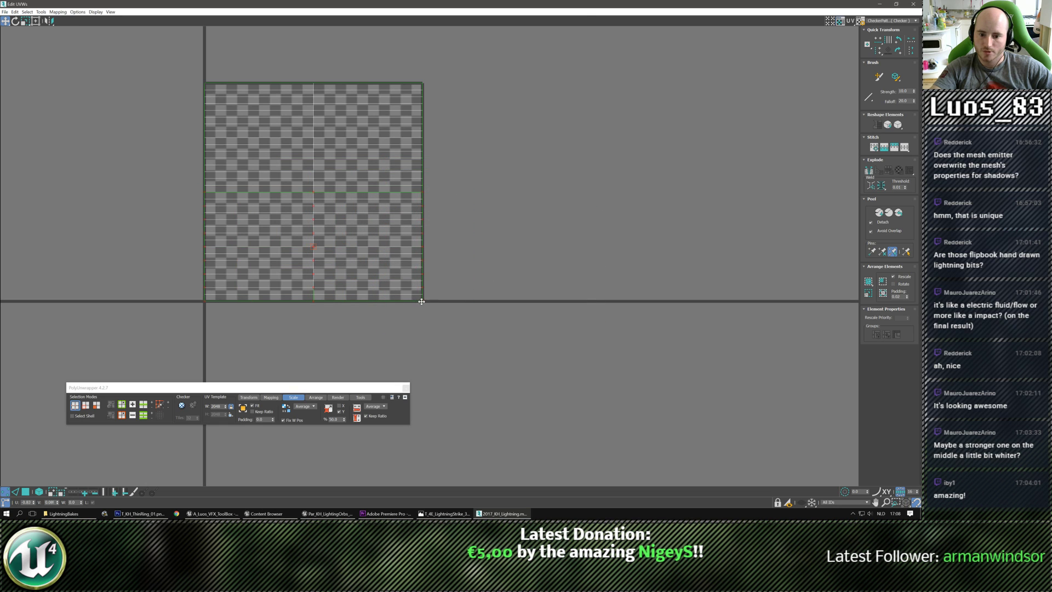
{"action": "double_click", "coordinate": [516, 4]}
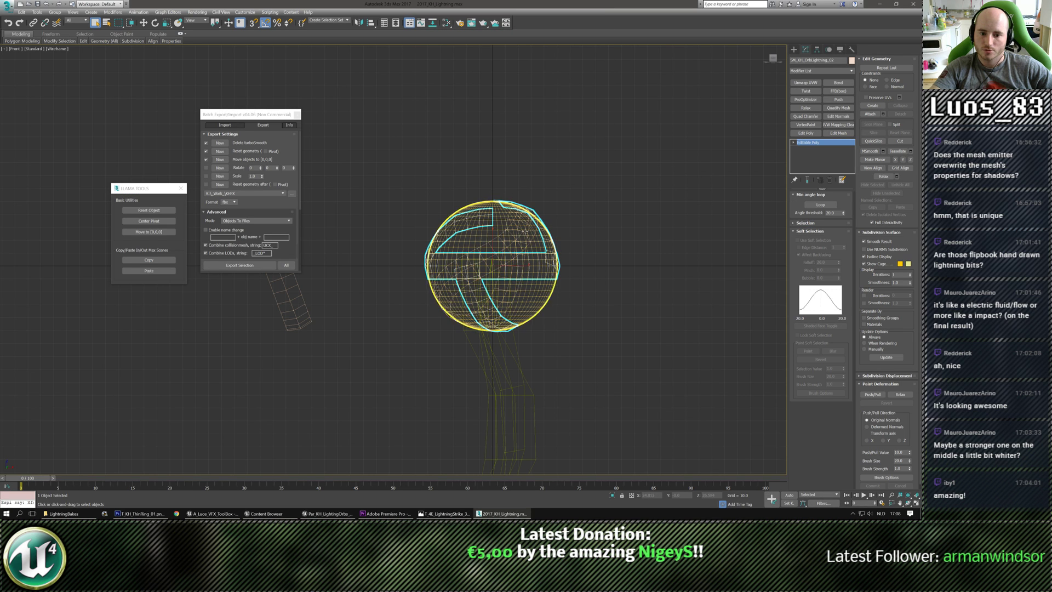
Step: Apply Unwrap UVW to the diagonal lightning strip spiralling around the sphere and open its UVs
{"action": "scroll", "coordinate": [561, 215], "scroll_direction": "up", "scroll_amount": 5}
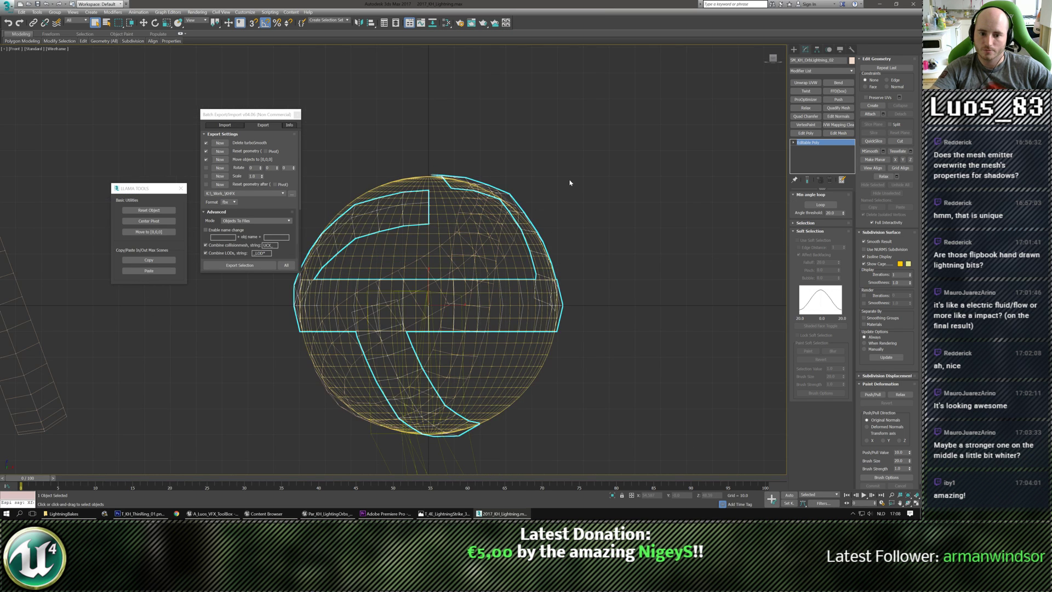
{"action": "left_click", "coordinate": [560, 276], "text": "ctrl"}
{"action": "left_click", "coordinate": [538, 307]}
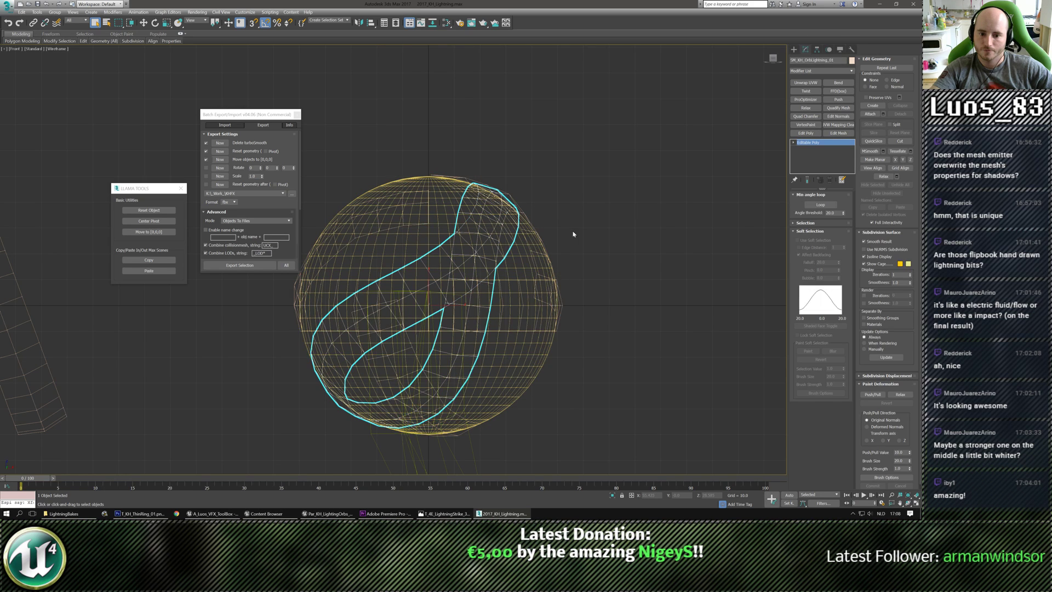
{"action": "middle_click_drag", "start_coordinate": [538, 307], "coordinate": [570, 302]}
{"action": "left_click", "coordinate": [803, 83]}
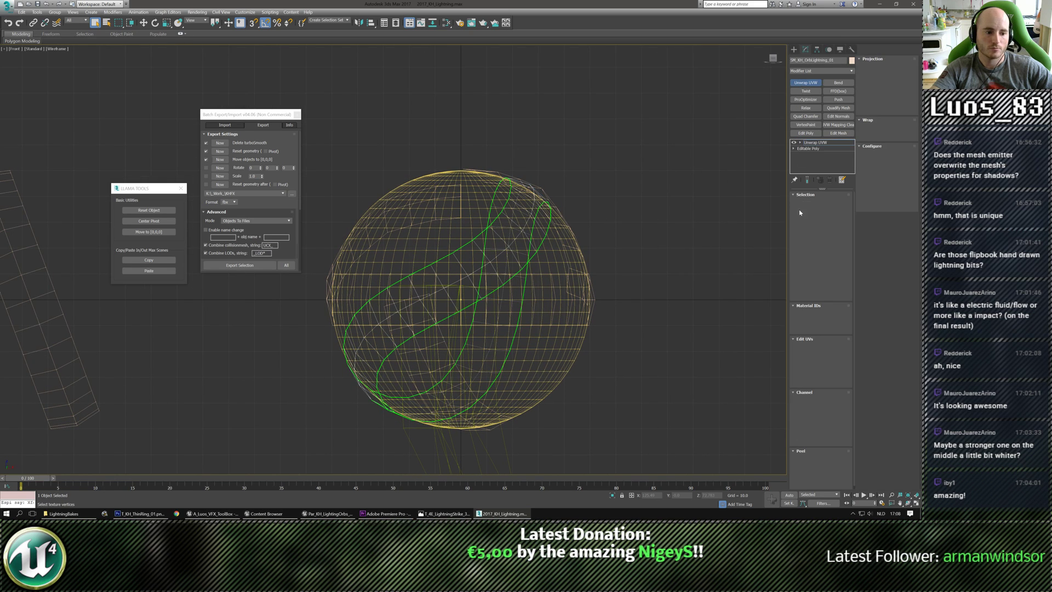
{"action": "left_click", "coordinate": [810, 351]}
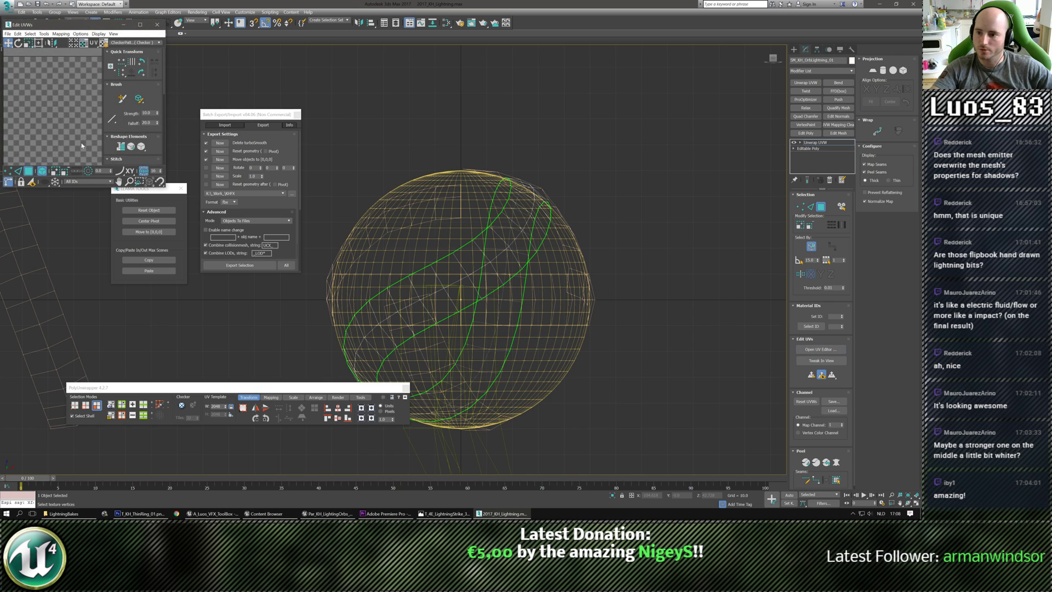
Step: Fit the diagonal strip's UV shell to the full texture tile and close the UV editor
{"action": "left_click", "coordinate": [43, 108]}
{"action": "scroll", "coordinate": [43, 108], "scroll_direction": "up", "scroll_amount": 3}
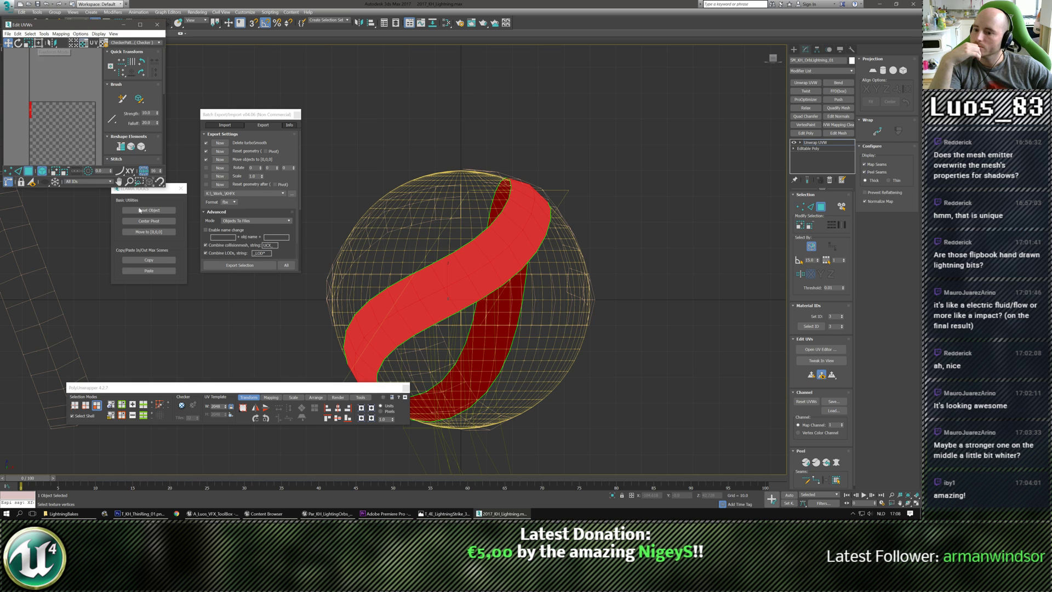
{"action": "left_click", "coordinate": [293, 397]}
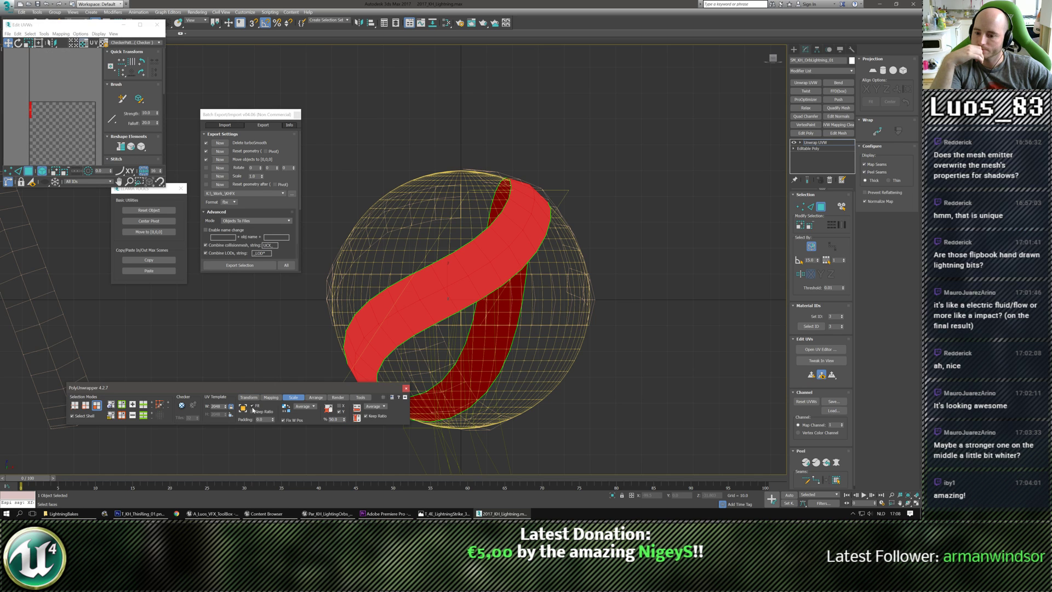
{"action": "left_click", "coordinate": [243, 408]}
{"action": "left_click", "coordinate": [70, 96]}
{"action": "left_click", "coordinate": [157, 25]}
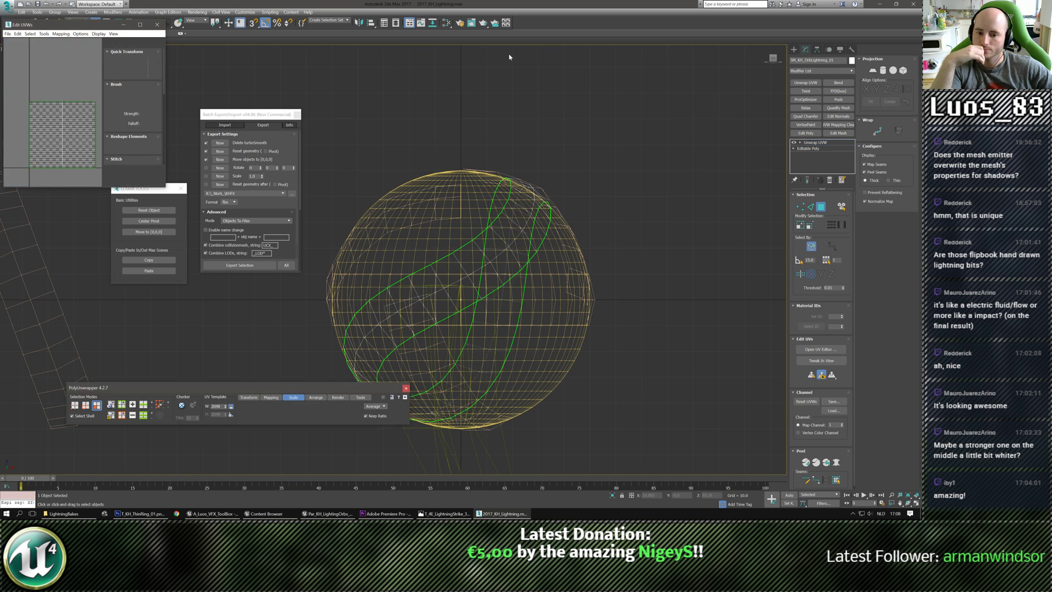
{"action": "key", "text": "ctrl+e"}
Step: Export both lightning strip meshes without the sphere as separate FBX files
{"action": "middle_click_drag", "start_coordinate": [577, 183], "coordinate": [563, 167]}
{"action": "left_click_drag", "start_coordinate": [505, 208], "coordinate": [531, 349]}
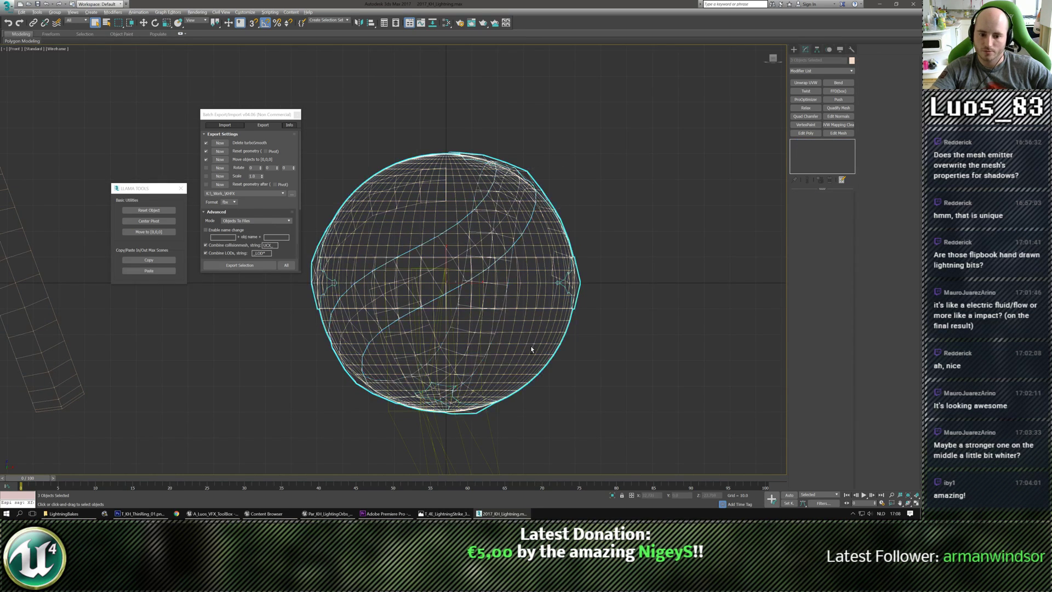
{"action": "left_click", "coordinate": [554, 375], "text": "alt"}
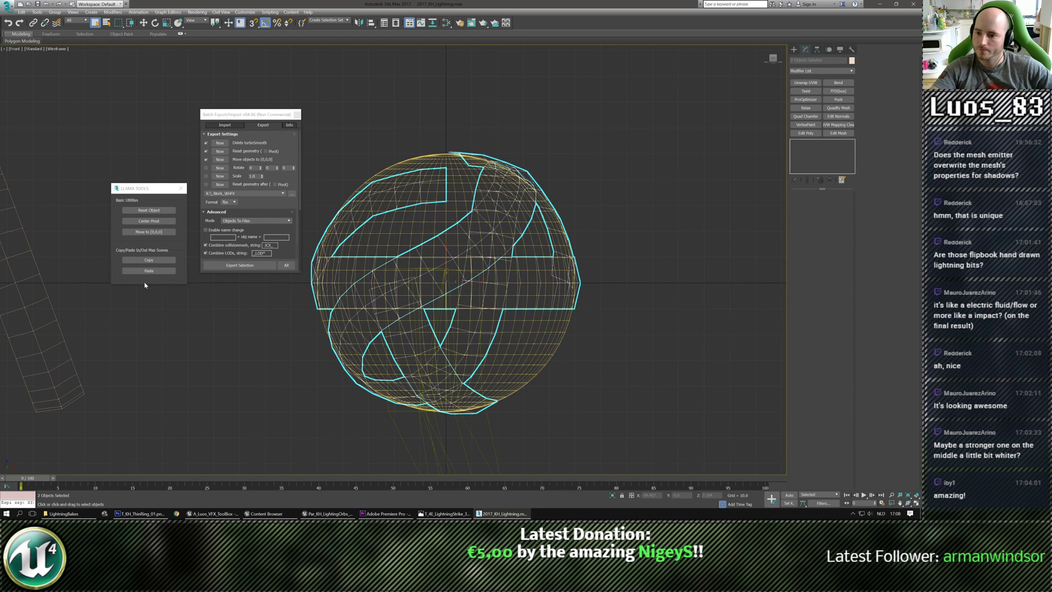
{"action": "left_click", "coordinate": [236, 265]}
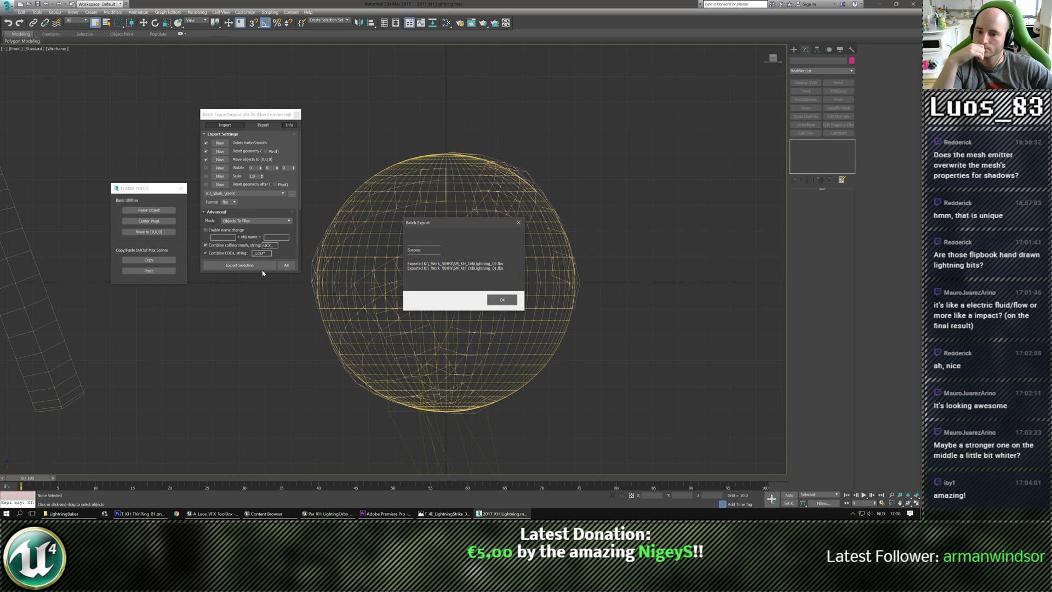
{"action": "left_click", "coordinate": [514, 303]}
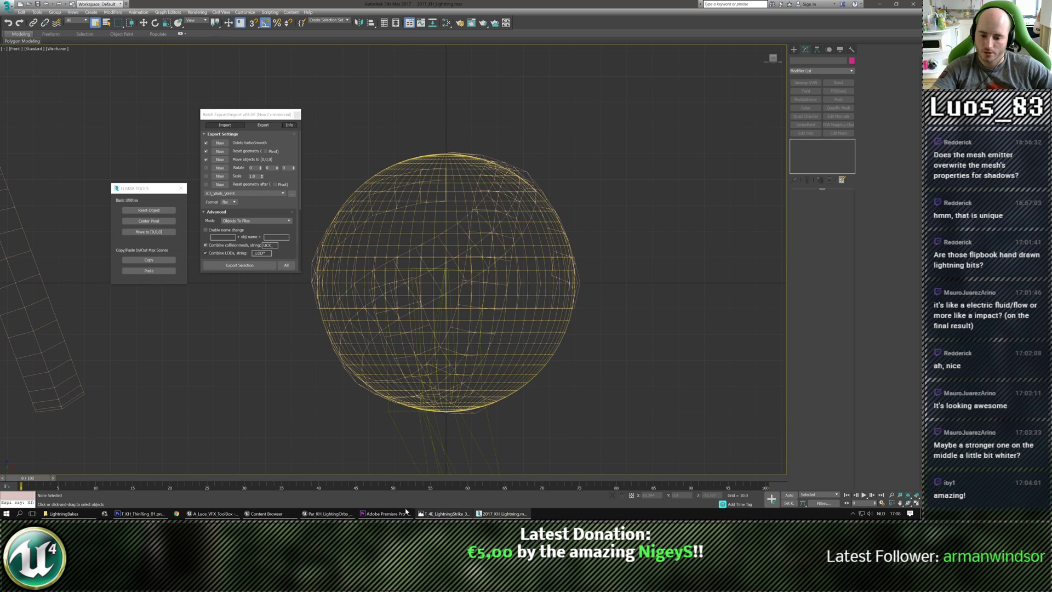
Step: Switch to the Unreal particle editor and rename the third emitter as Lightning
{"action": "left_click", "coordinate": [327, 513]}
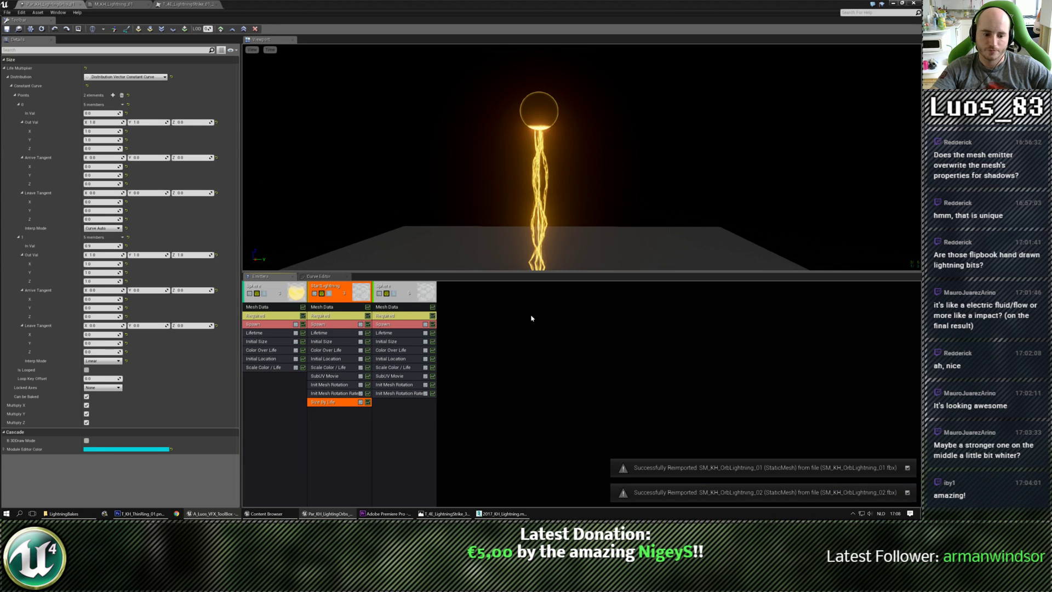
{"action": "left_click", "coordinate": [465, 298]}
{"action": "left_click", "coordinate": [342, 288]}
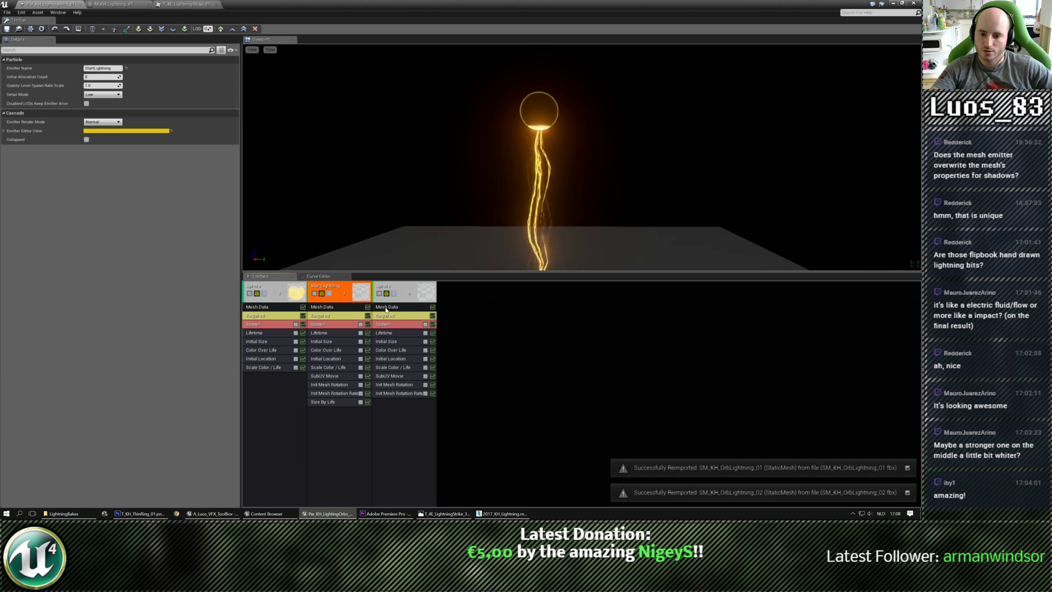
{"action": "left_click", "coordinate": [405, 288]}
{"action": "left_click", "coordinate": [103, 68]}
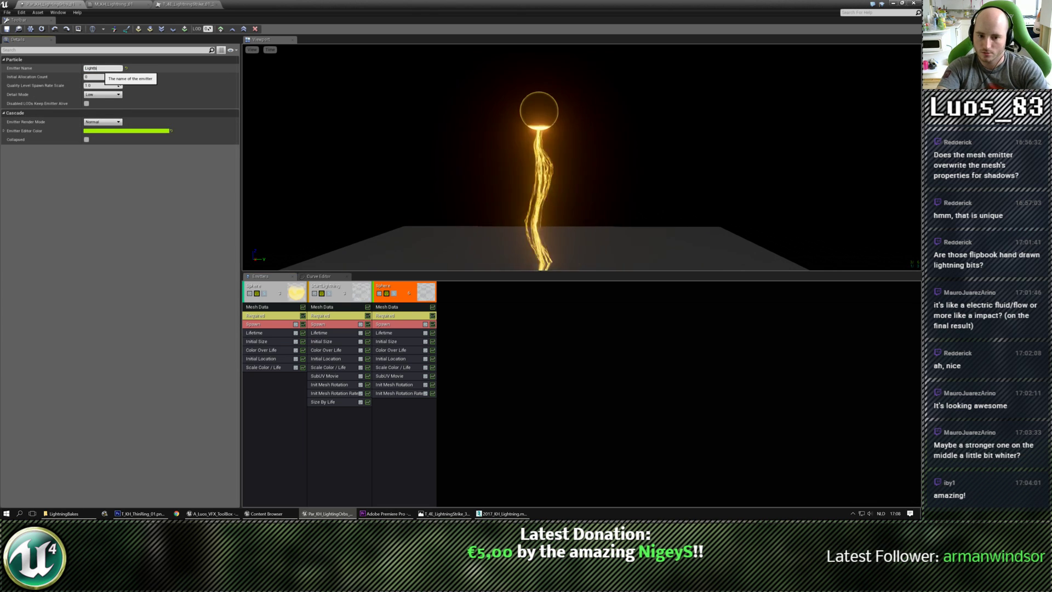
{"action": "type", "text": "Lightning"}
{"action": "key", "text": "Return"}
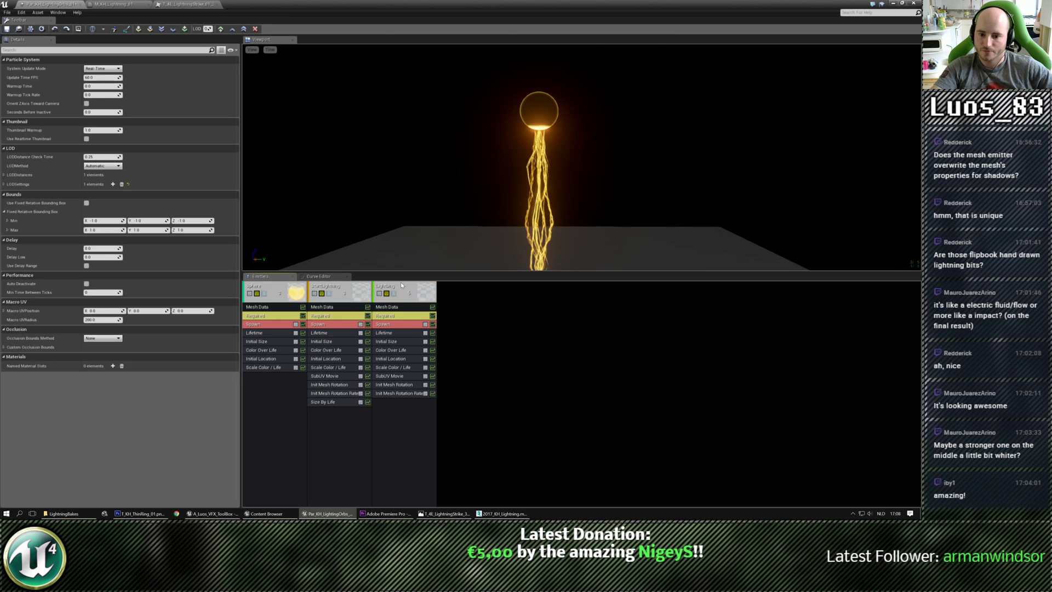
Step: Duplicate the Lightning emitter and assign the orb lightning mesh selected in the Content Browser to the copy
{"action": "key", "text": "ctrl+d"}
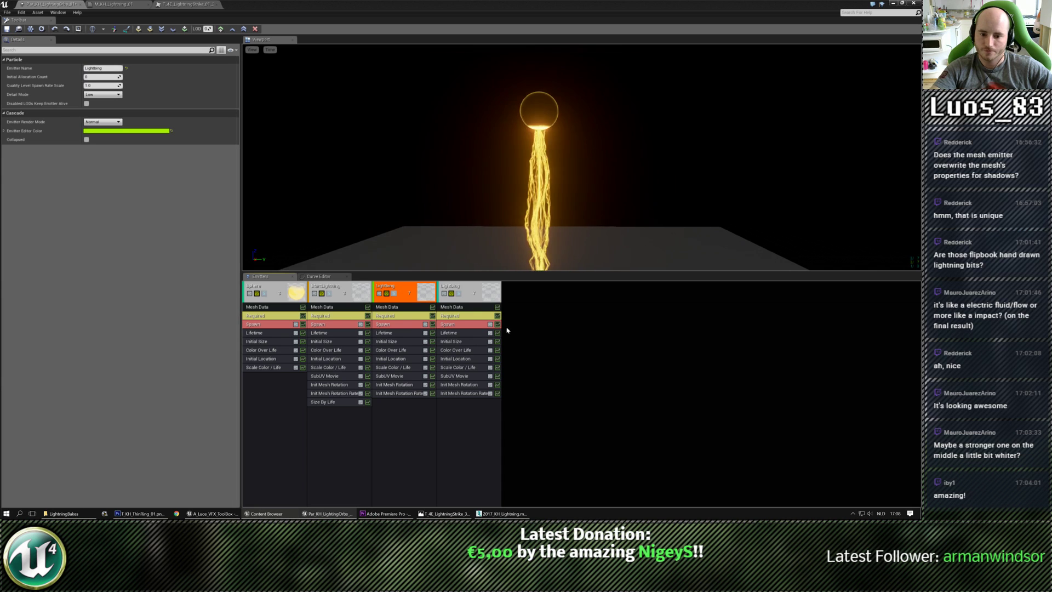
{"action": "left_click", "coordinate": [460, 307]}
{"action": "left_click", "coordinate": [115, 81]}
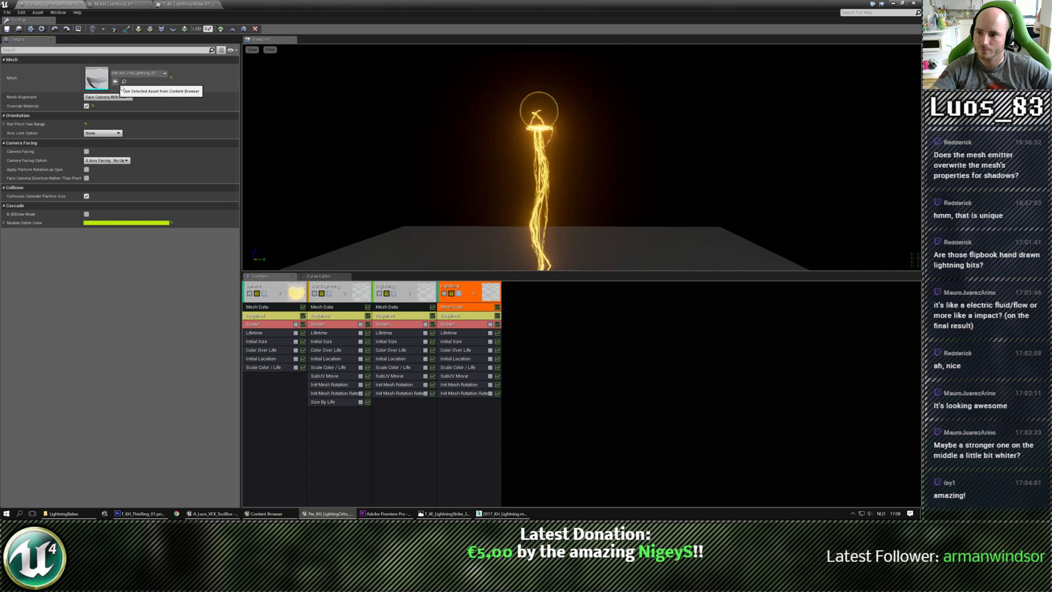
{"action": "scroll", "coordinate": [539, 132], "scroll_direction": "up", "scroll_amount": 5}
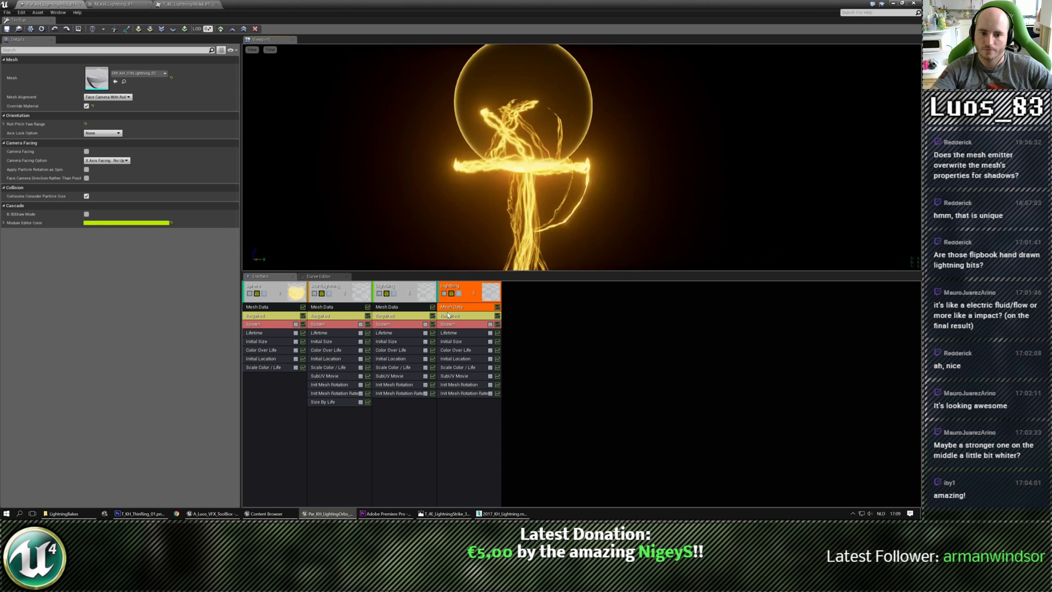
Step: Move the duplicated Lightning emitter directly after the Sphere emitter and share the Sphere's Initial Location module with it
{"action": "left_click", "coordinate": [261, 359]}
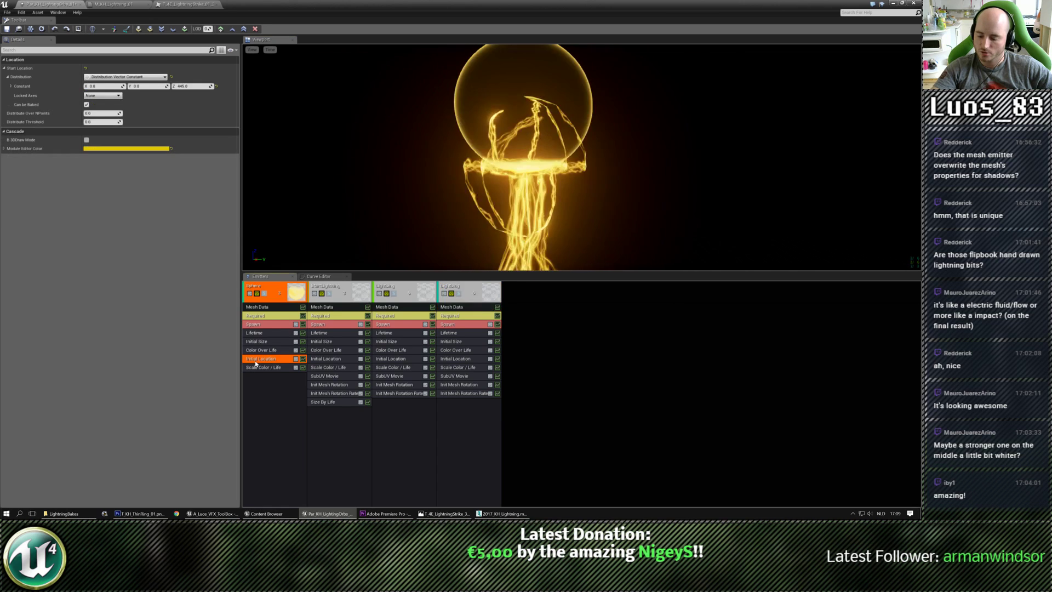
{"action": "key", "text": "Left"}
{"action": "key", "text": "Left"}
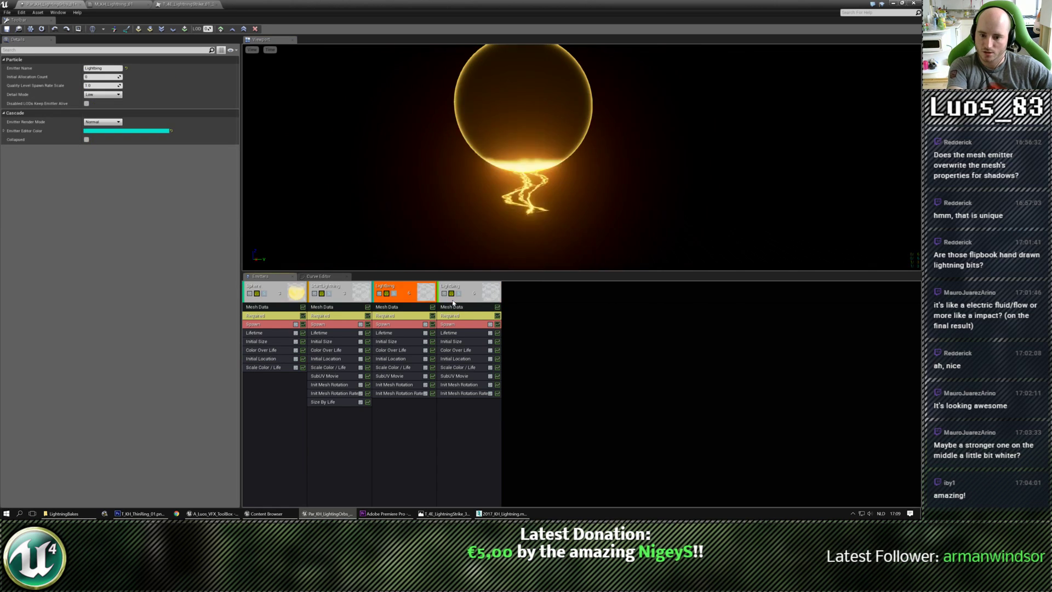
{"action": "left_click", "coordinate": [269, 359]}
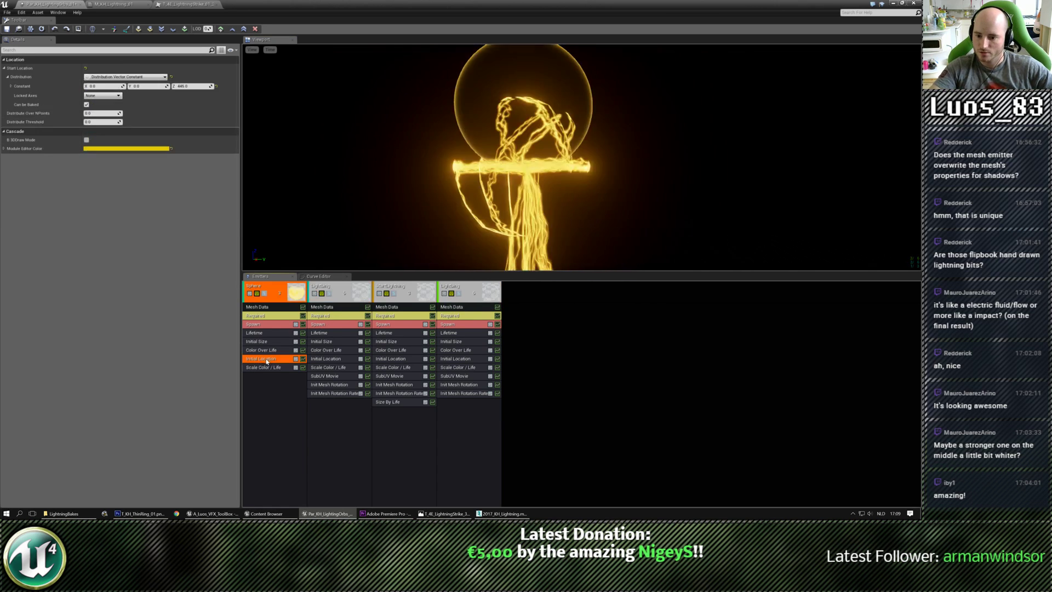
{"action": "left_click_drag", "start_coordinate": [268, 359], "coordinate": [326, 361], "text": "shift"}
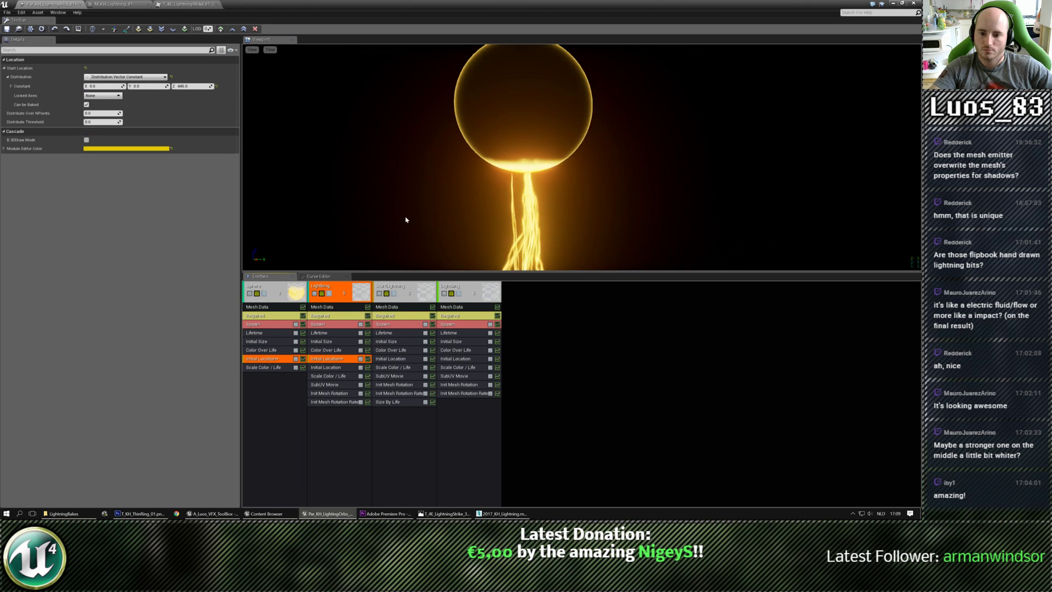
Step: Examine the orb lightning's offset from the sphere, check the source meshes in 3ds Max, and return to the particle editor
{"action": "right_click_drag", "start_coordinate": [406, 218], "coordinate": [406, 241]}
{"action": "middle_click_drag", "start_coordinate": [406, 241], "coordinate": [403, 181]}
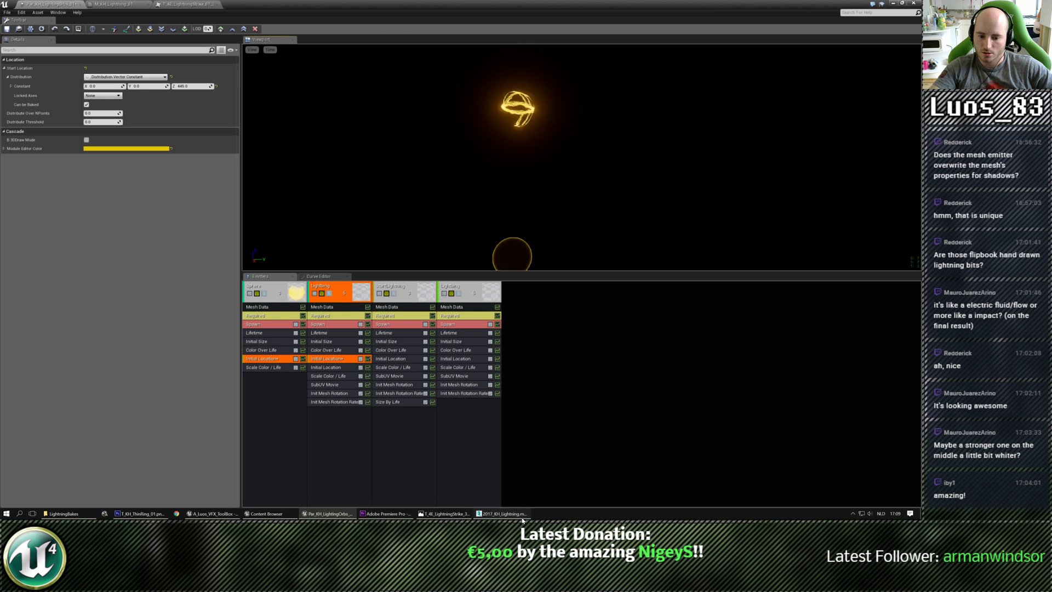
{"action": "left_click", "coordinate": [500, 514]}
{"action": "scroll", "coordinate": [471, 331], "scroll_direction": "down", "scroll_amount": 4}
{"action": "scroll", "coordinate": [456, 422], "scroll_direction": "up", "scroll_amount": 1}
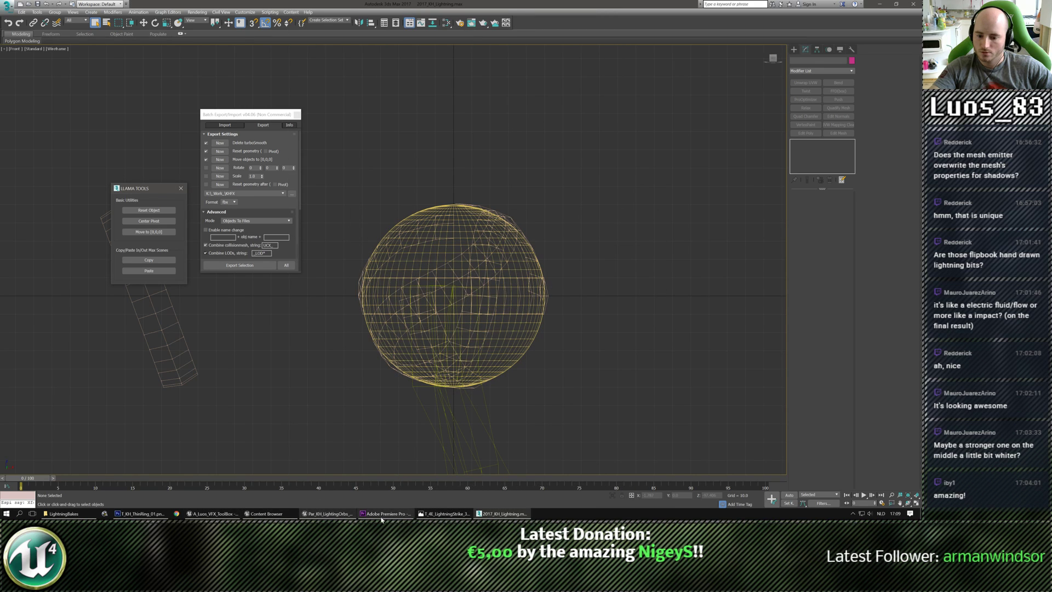
{"action": "left_click", "coordinate": [327, 513]}
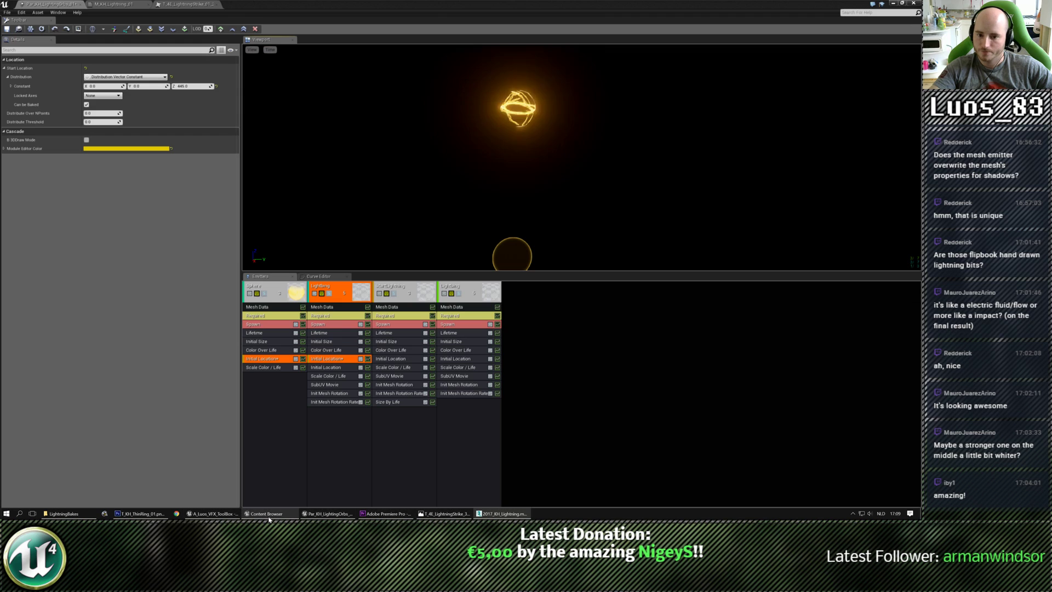
Step: Delete the duplicated Lightning emitter's original Initial Location module, keeping only the one shared with the Sphere
{"action": "left_click", "coordinate": [323, 367]}
{"action": "key", "text": "Delete"}
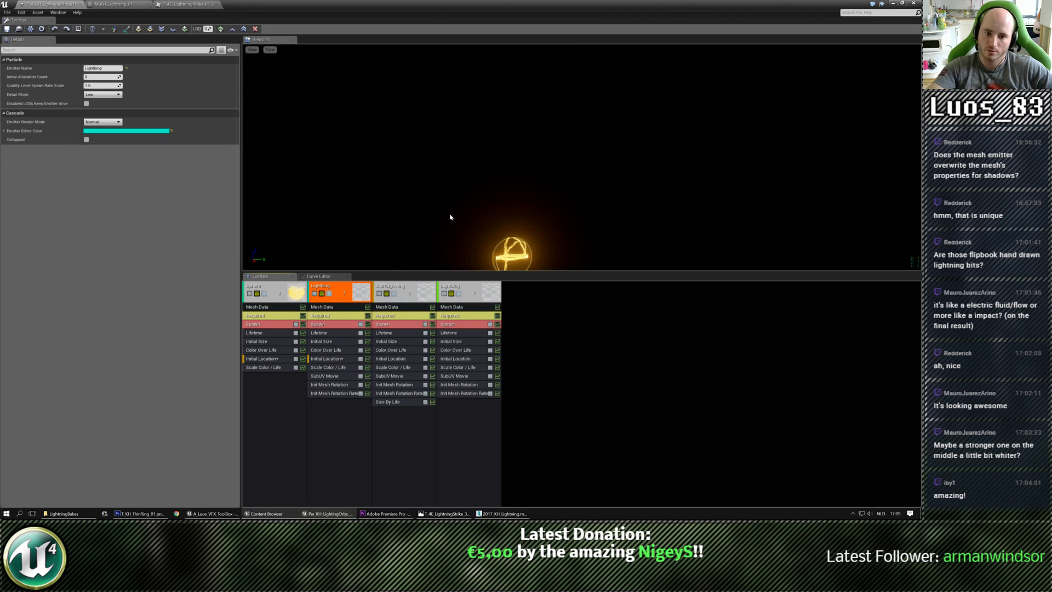
{"action": "right_click_drag", "start_coordinate": [451, 217], "coordinate": [443, 249]}
{"action": "key", "text": "w"}
Step: Set the orb lightning's initial size minimum to 1.1 on all axes and maximum Y and Z to 1.0, and correct the oversized maximum X
{"action": "left_click", "coordinate": [323, 341]}
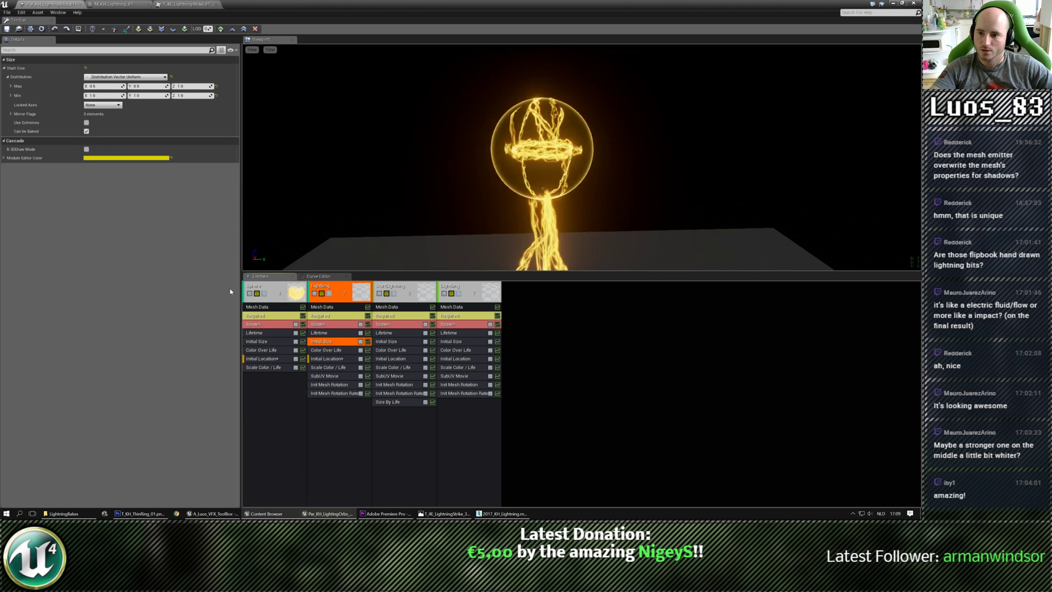
{"action": "left_click", "coordinate": [102, 86]}
{"action": "type", "text": "11"}
{"action": "key", "text": "Tab"}
{"action": "type", "text": "1"}
{"action": "key", "text": "Tab"}
{"action": "key", "text": "Tab"}
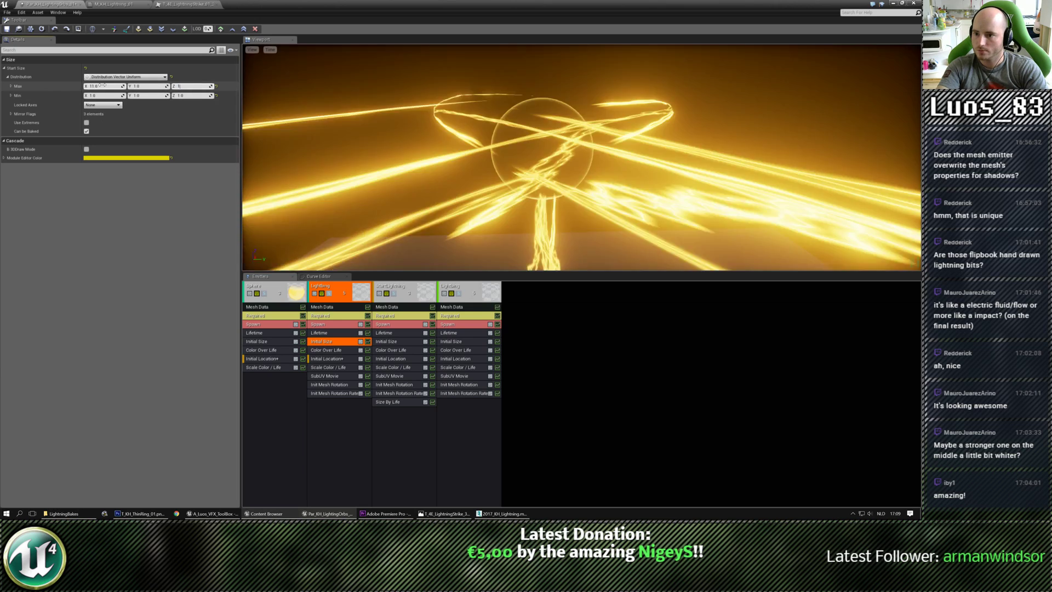
{"action": "type", "text": "1.1"}
{"action": "key", "text": "Tab"}
{"action": "type", "text": "1.1"}
{"action": "key", "text": "Tab"}
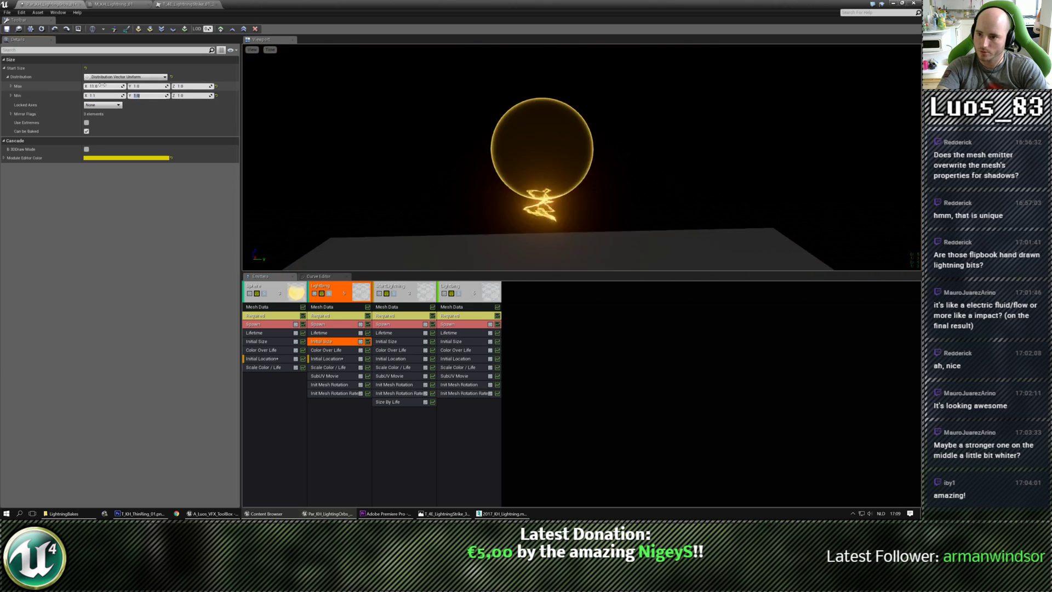
{"action": "type", "text": "1.1"}
{"action": "key", "text": "Return"}
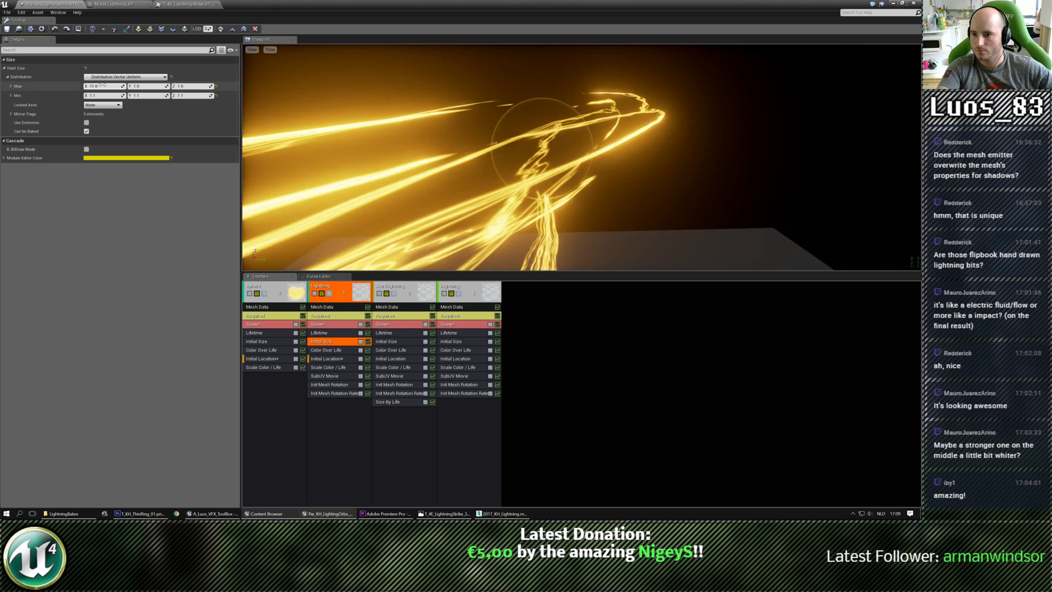
{"action": "left_click", "coordinate": [102, 85]}
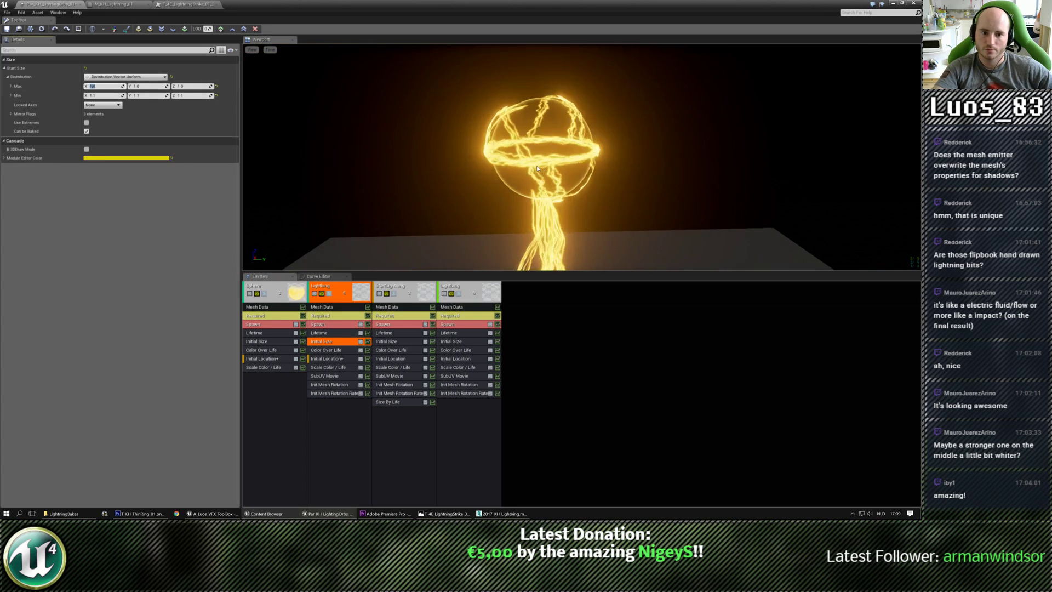
Step: Set the orb lightning's initial mesh rotation rate range to values of plus or minus 0.2 on all three axes
{"action": "left_click", "coordinate": [328, 385]}
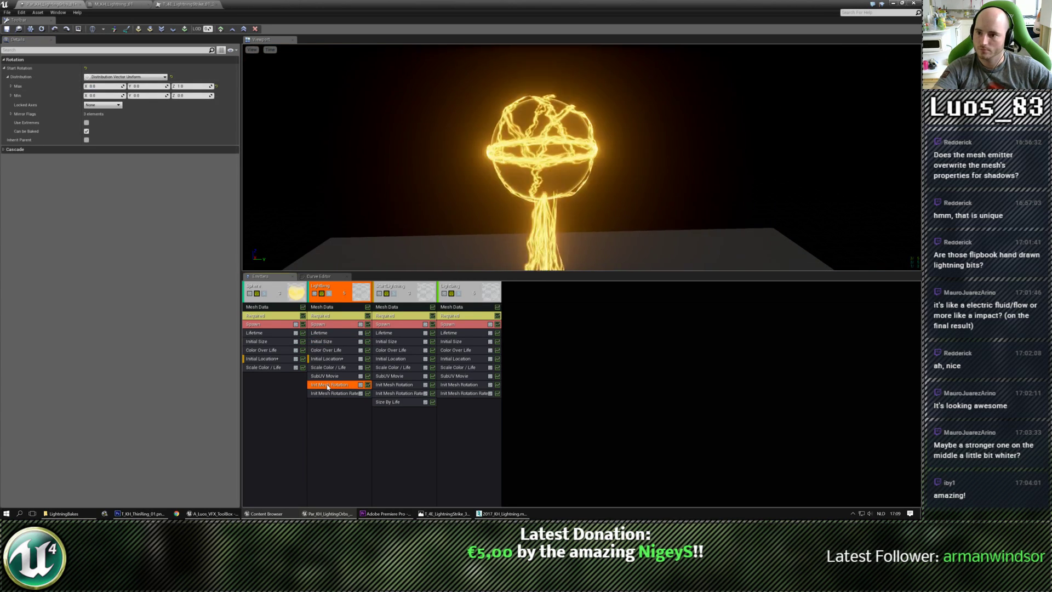
{"action": "left_click", "coordinate": [335, 393]}
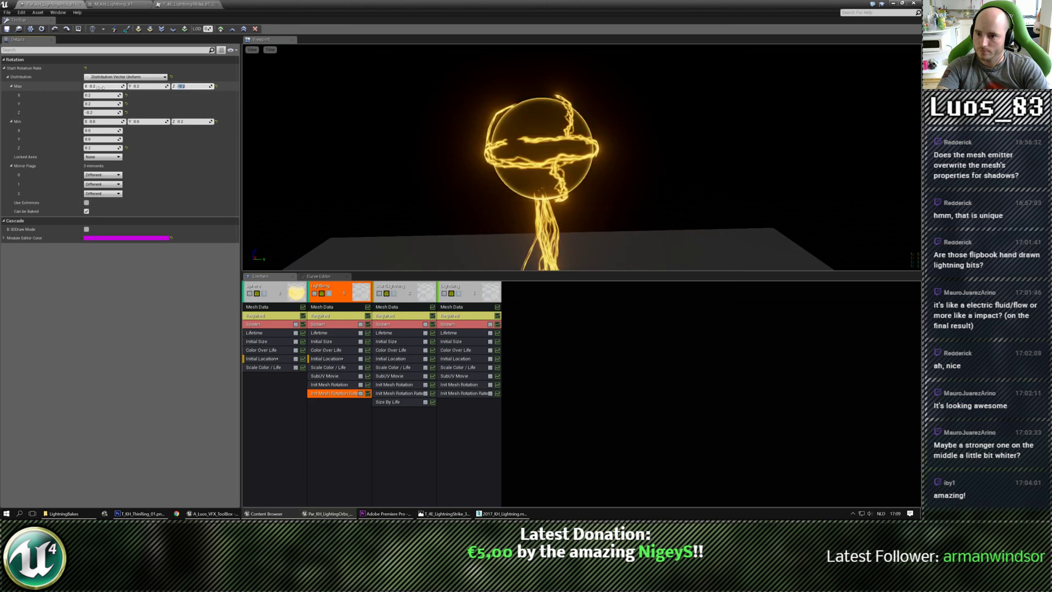
{"action": "key", "text": "Tab"}
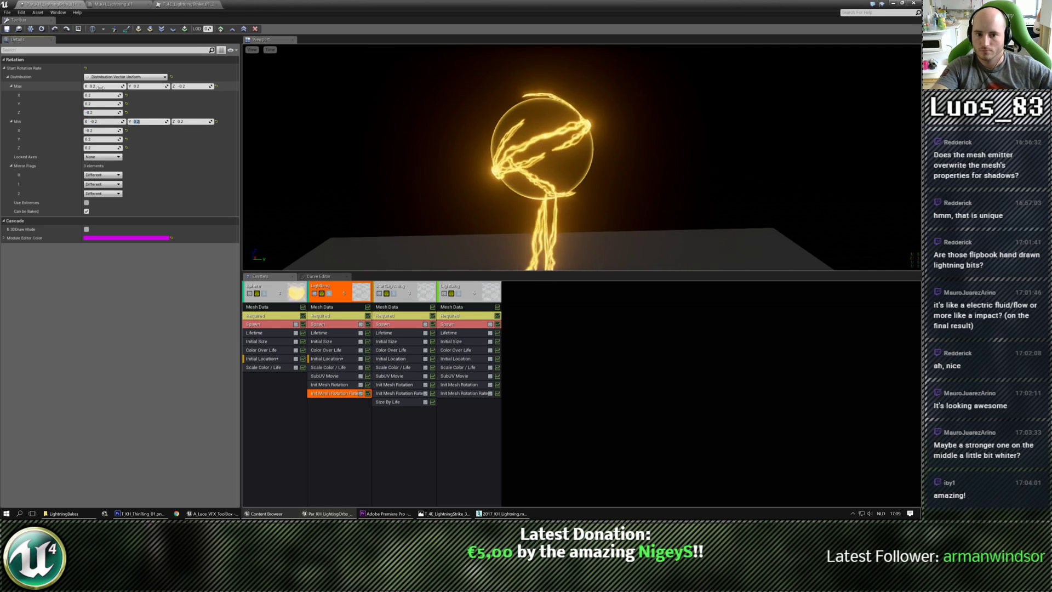
Step: Rebuild the orb lightning's Alpha Over Life curve with three linear points, the middle one at 0.5 with an output of 1.0
{"action": "left_click", "coordinate": [326, 325]}
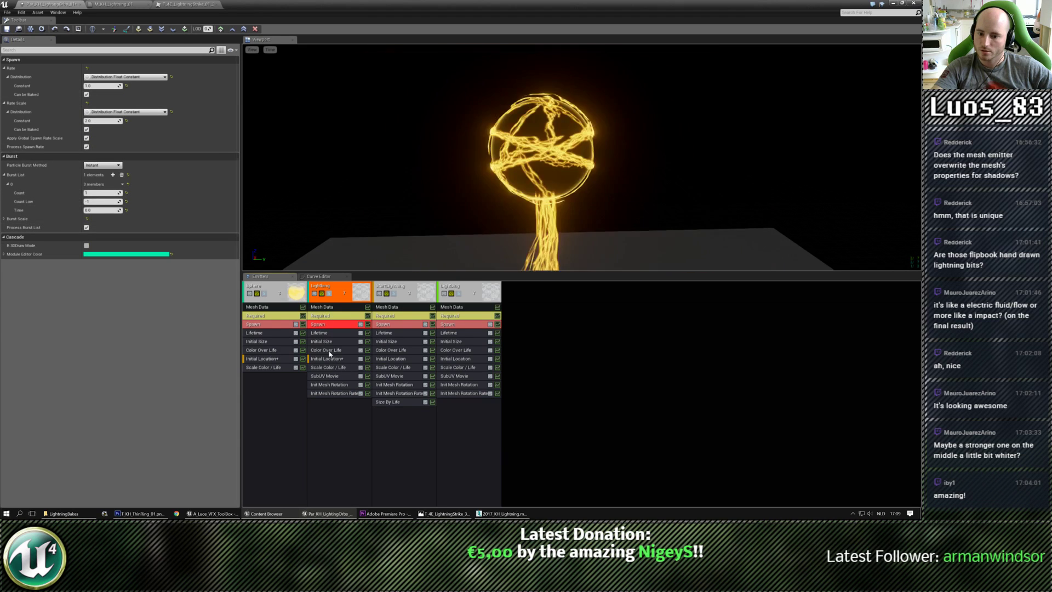
{"action": "left_click", "coordinate": [328, 350]}
{"action": "left_click", "coordinate": [120, 164]}
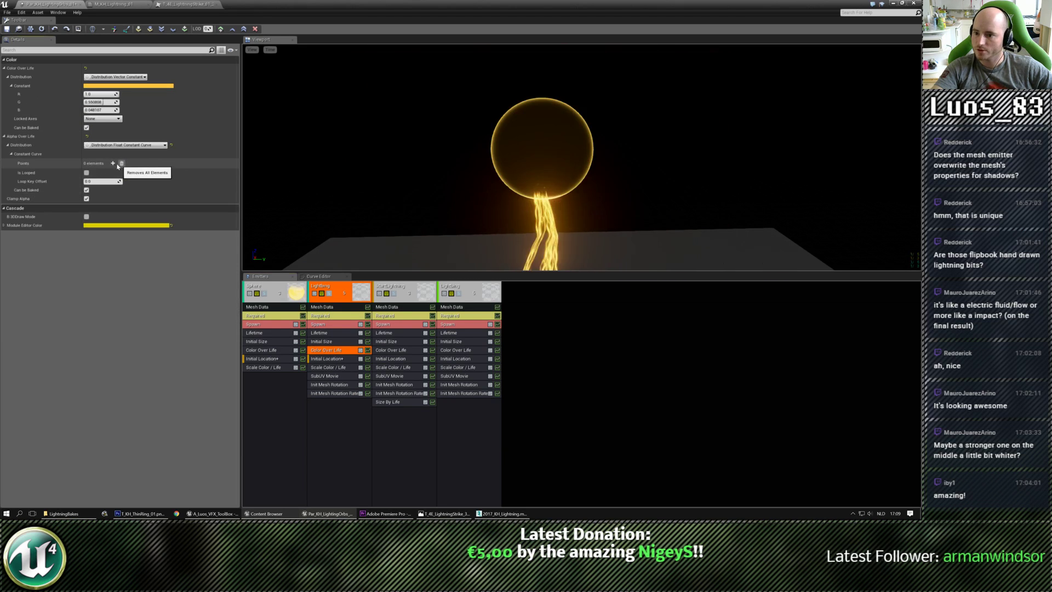
{"action": "left_click", "coordinate": [113, 164]}
{"action": "left_click", "coordinate": [113, 163]}
{"action": "left_click", "coordinate": [113, 163]}
{"action": "left_click", "coordinate": [94, 234]}
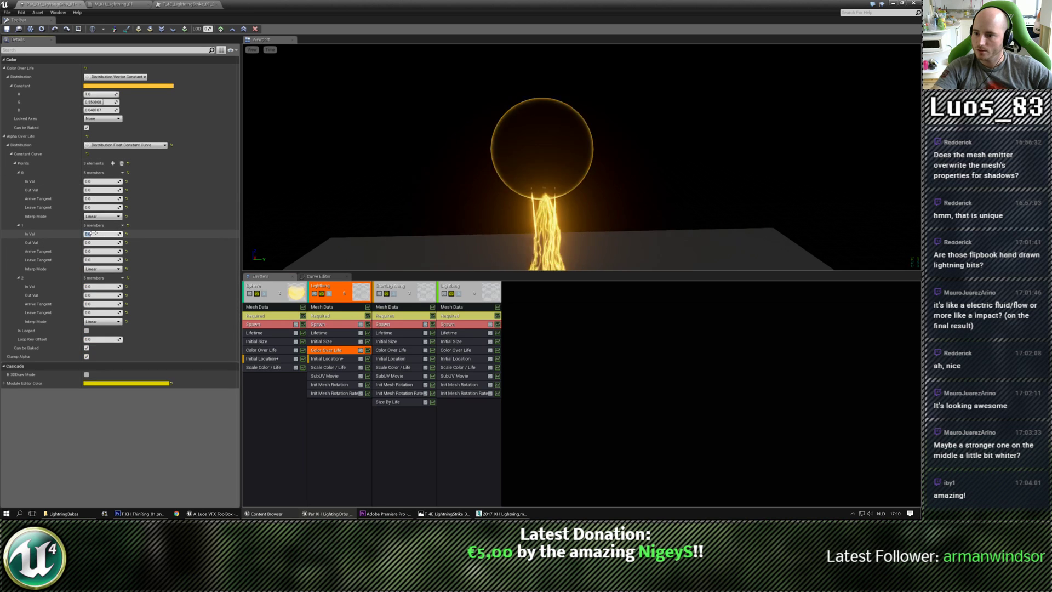
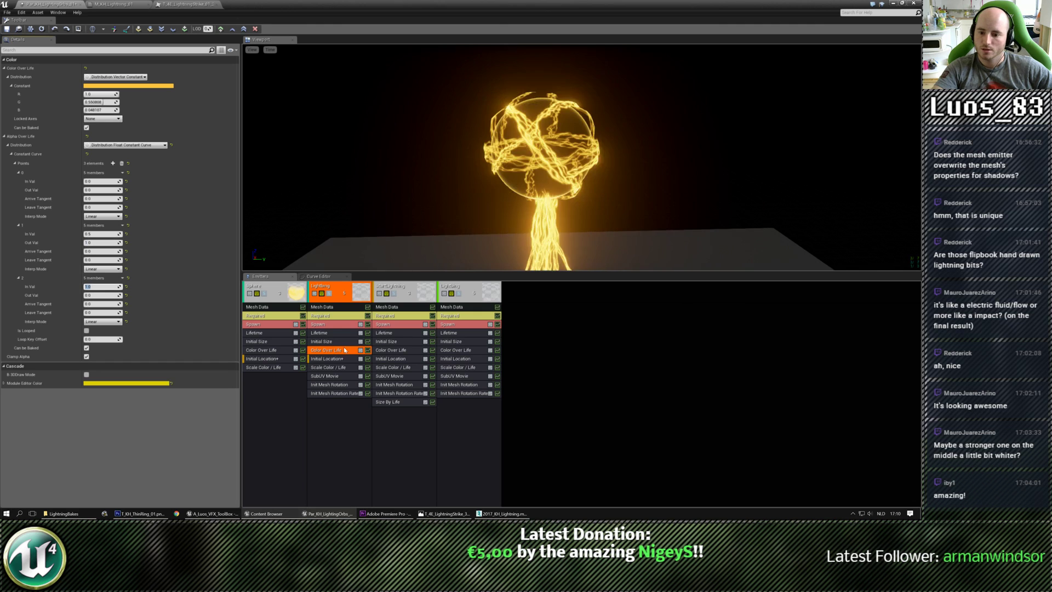
Step: Adjust the orb lightning's constant spawn rate and set its maximum lifetime to 0.2
{"action": "left_click", "coordinate": [331, 324]}
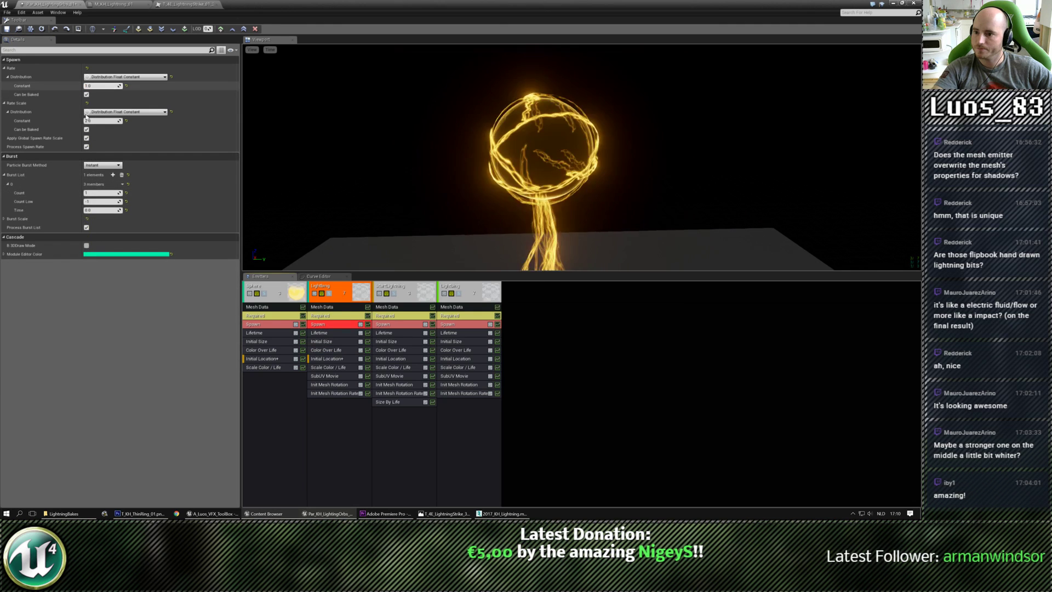
{"action": "left_click", "coordinate": [103, 86]}
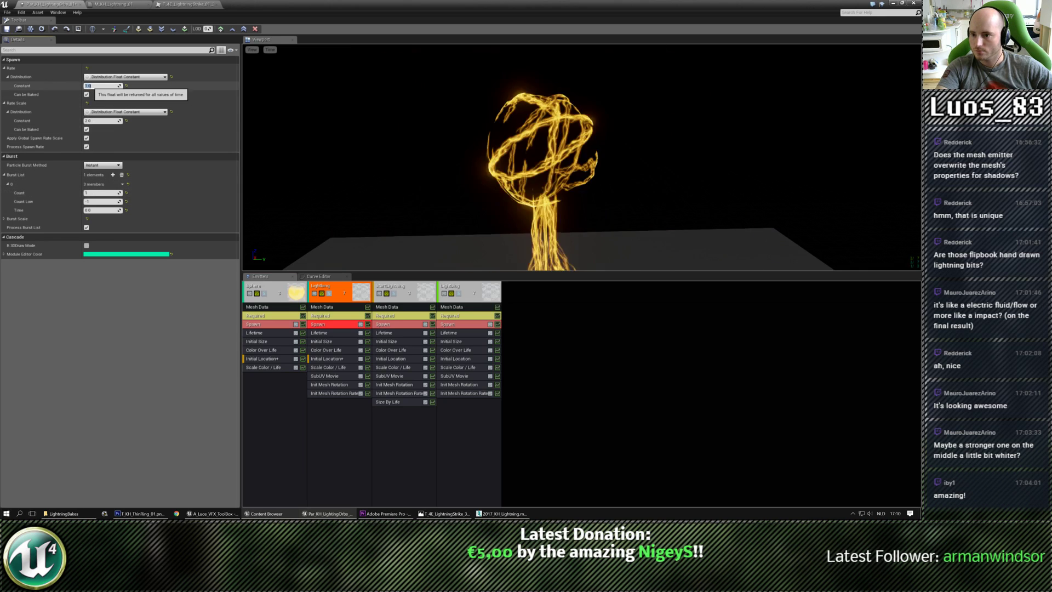
{"action": "left_click", "coordinate": [321, 334]}
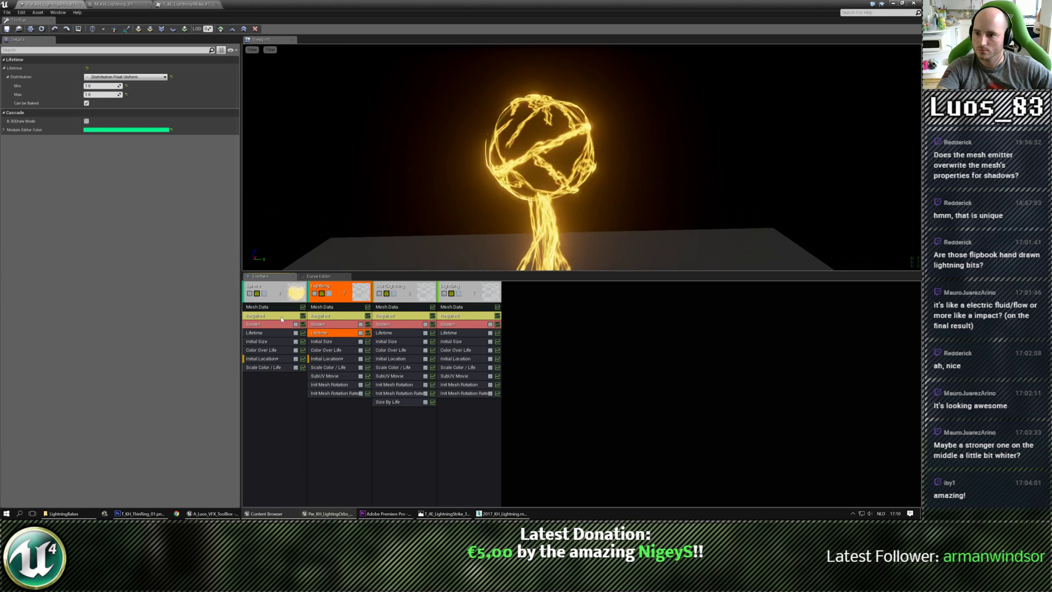
{"action": "left_click", "coordinate": [96, 94]}
{"action": "type", "text": "0.2"}
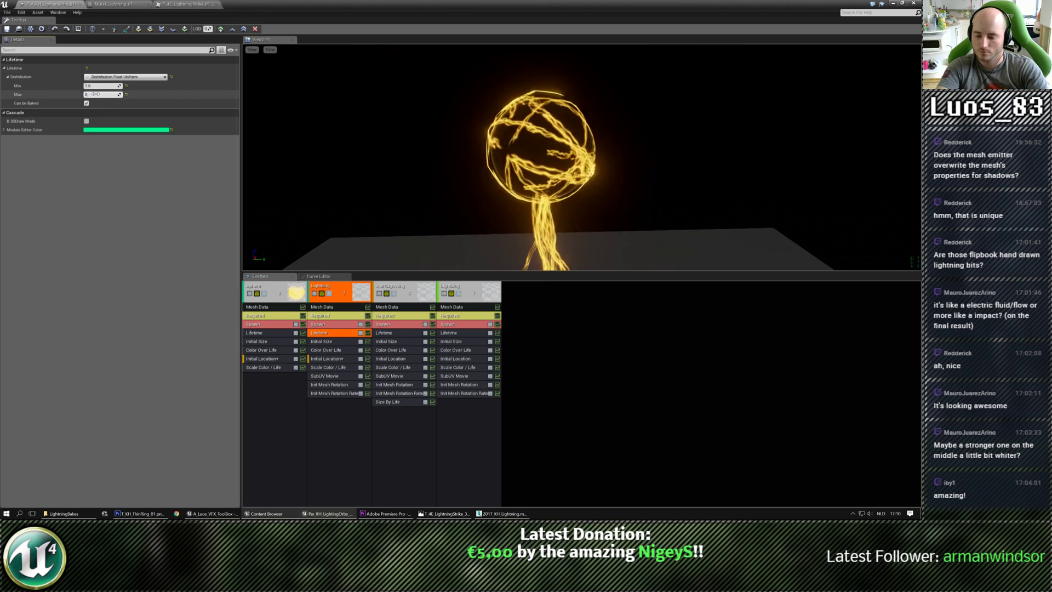
{"action": "key", "text": "Return"}
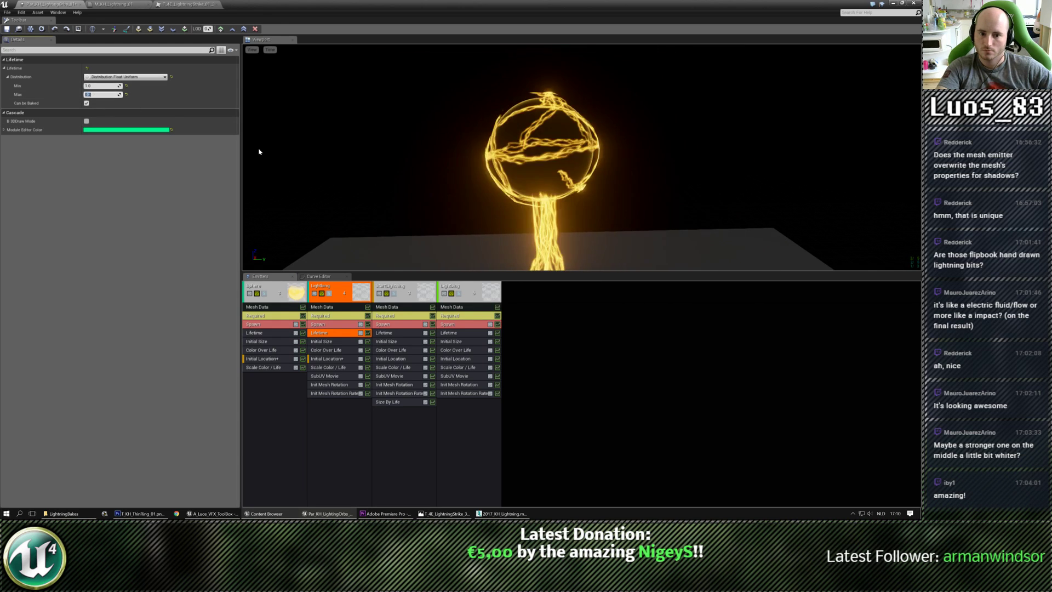
Step: Compare the strike and orb Lightning emitters by soloing each one in the preview, including a look at the strike's lifetime
{"action": "left_click", "coordinate": [458, 334]}
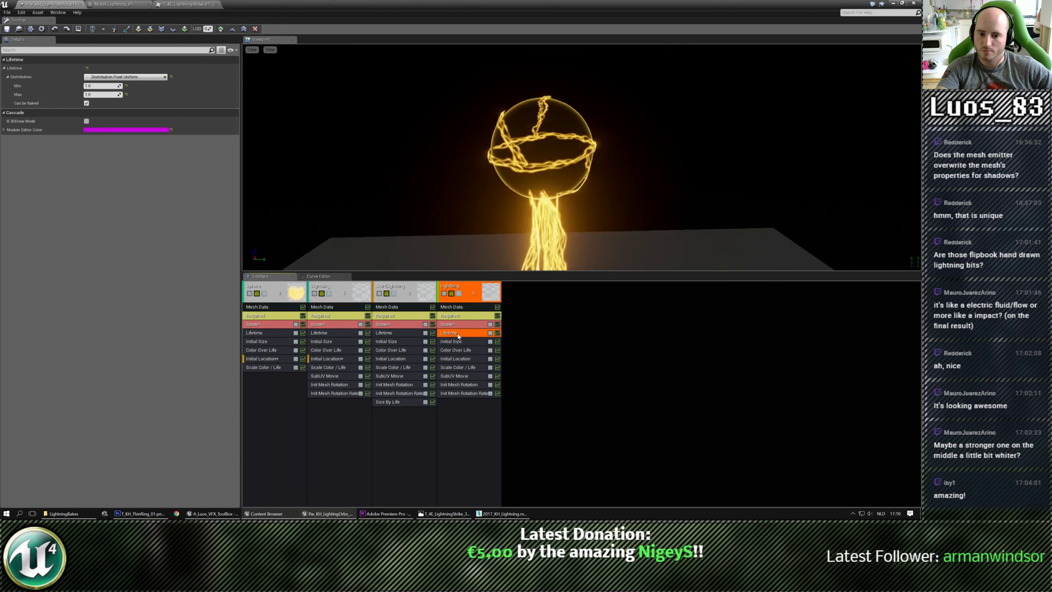
{"action": "left_click", "coordinate": [460, 295]}
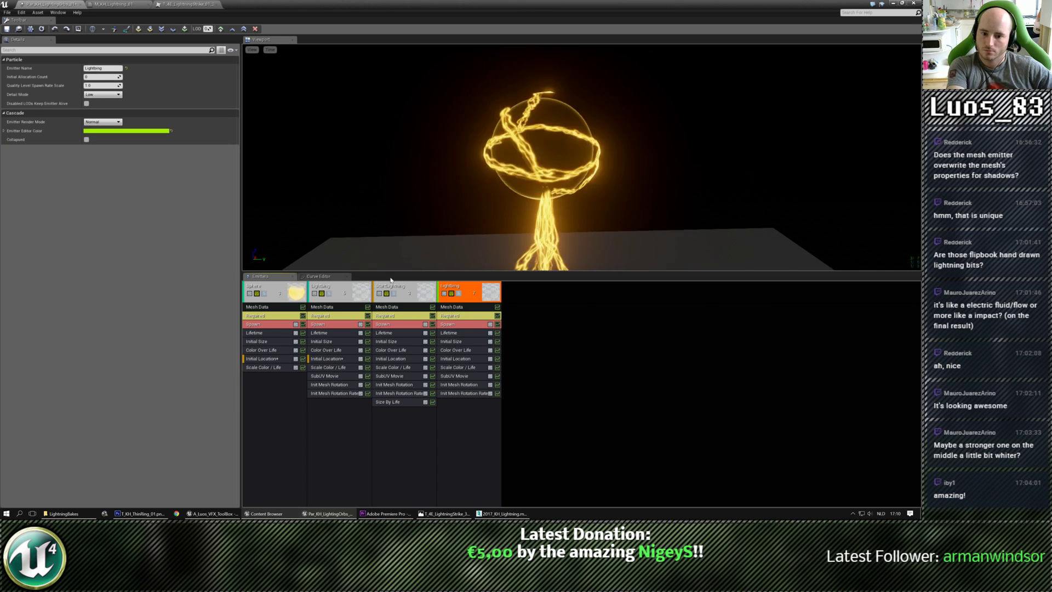
{"action": "left_click", "coordinate": [459, 294]}
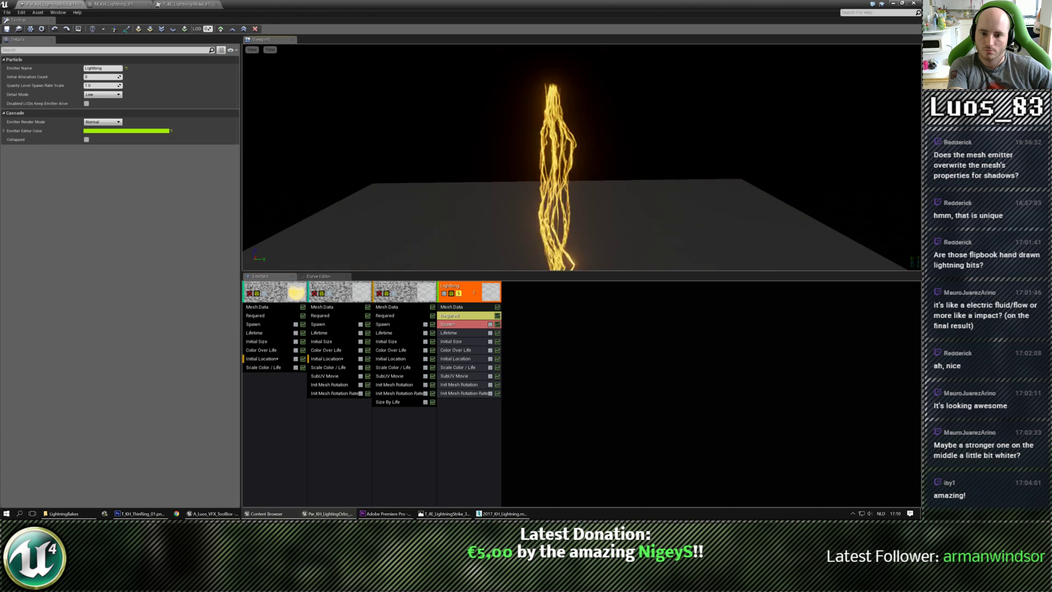
{"action": "left_click", "coordinate": [459, 294]}
{"action": "left_click", "coordinate": [330, 294]}
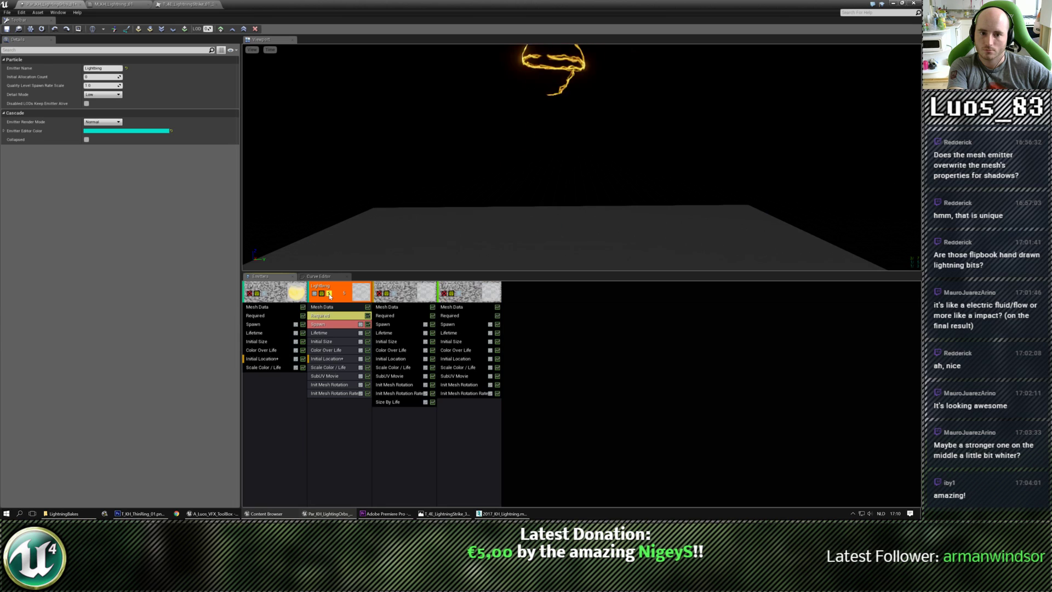
{"action": "left_click", "coordinate": [329, 295]}
{"action": "left_click", "coordinate": [459, 294]}
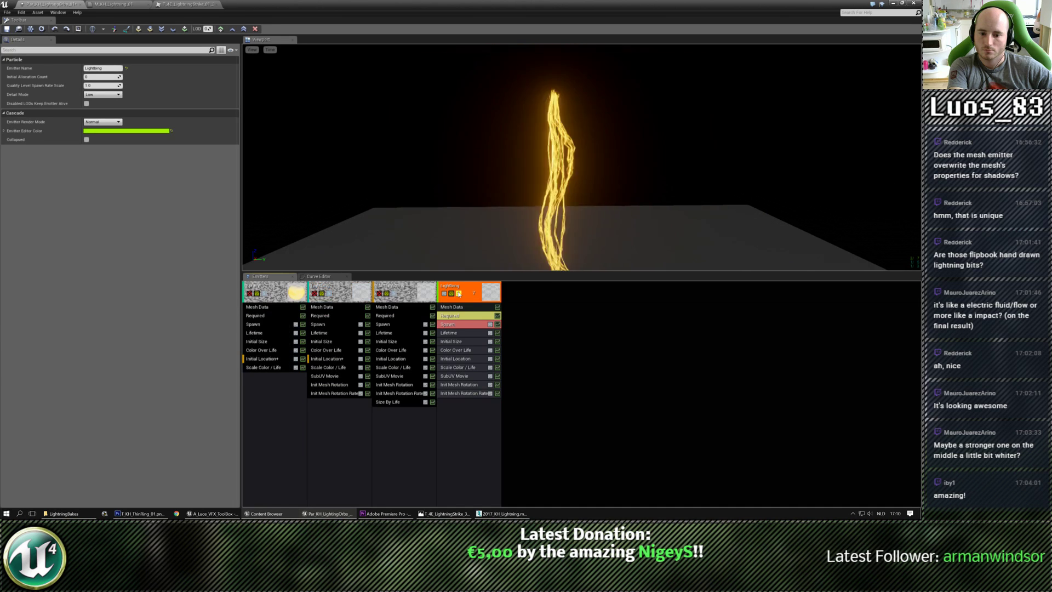
{"action": "left_click", "coordinate": [459, 294]}
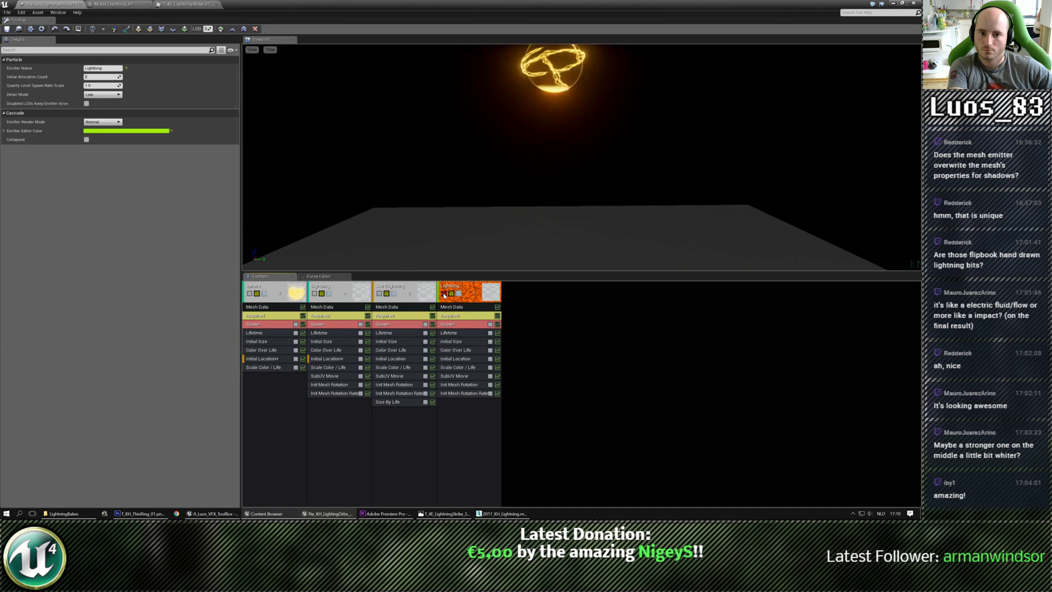
Step: Delete the last Lightning emitter and undo the deletion
{"action": "key", "text": "Delete"}
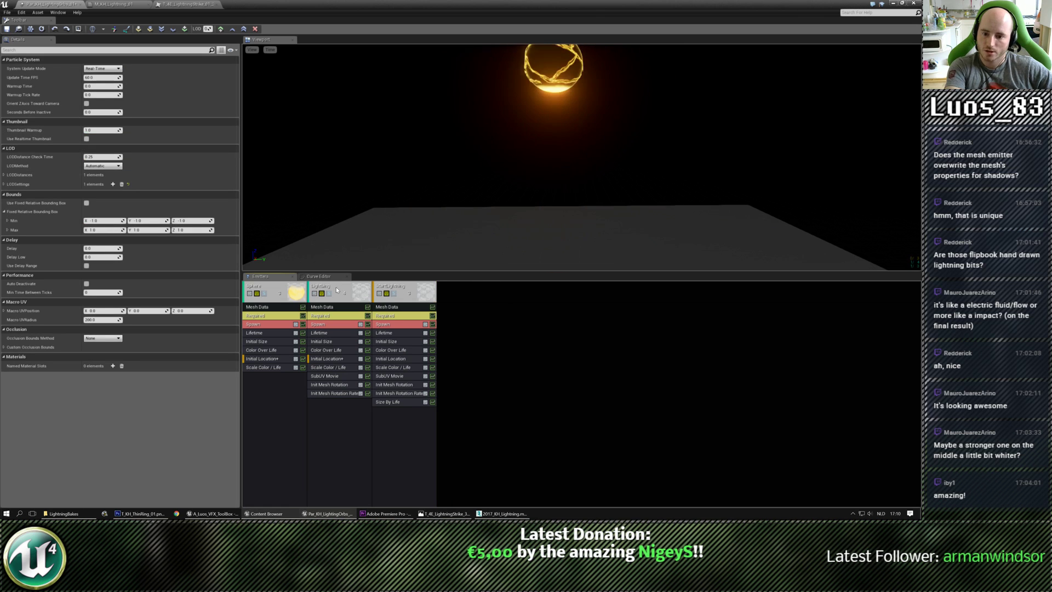
{"action": "key", "text": "ctrl+z"}
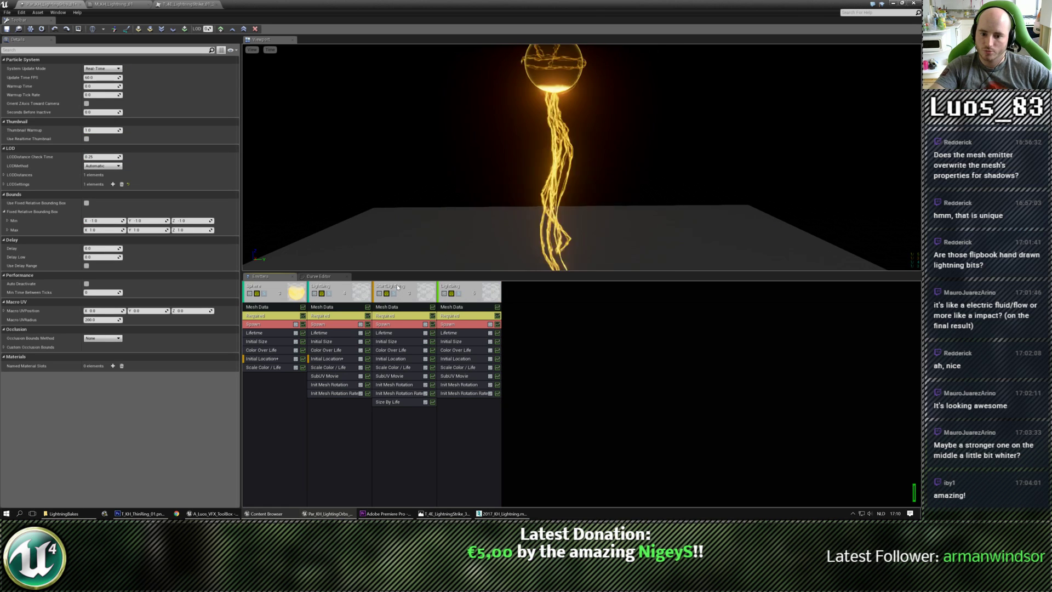
Step: Solo the last Lightning emitter, set its lifetime to a minimum of 0.3 and a maximum of 0.5, and restore all emitters
{"action": "left_click", "coordinate": [455, 309]}
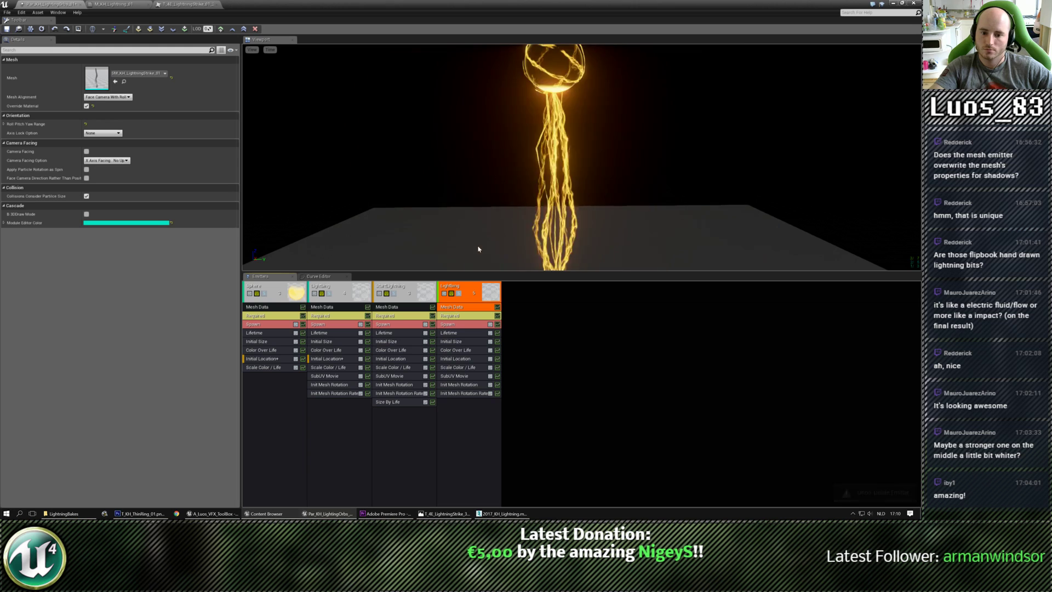
{"action": "left_click", "coordinate": [459, 294]}
{"action": "left_click", "coordinate": [455, 333]}
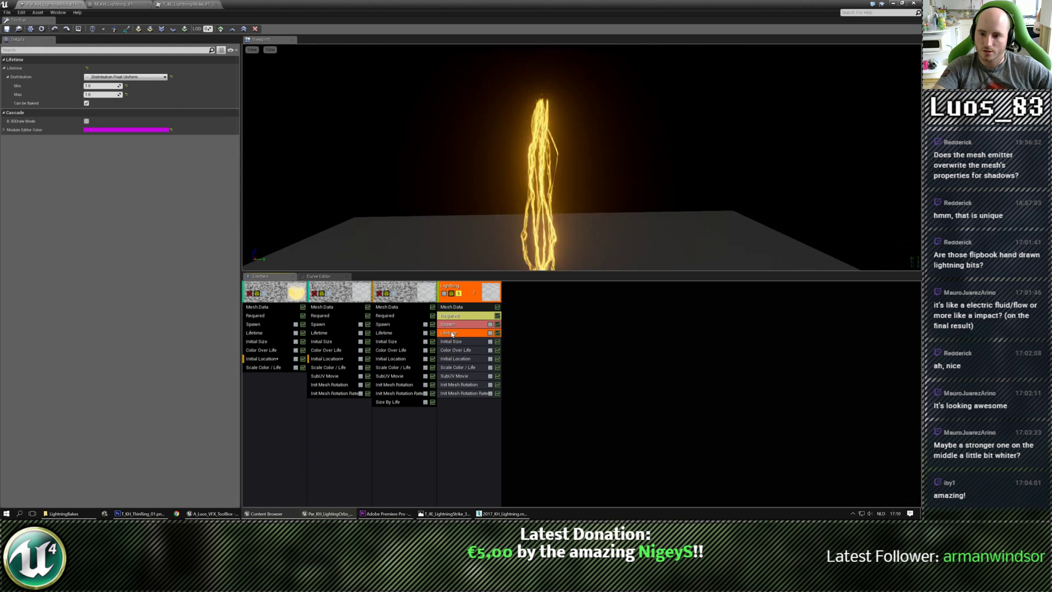
{"action": "left_click", "coordinate": [106, 86]}
{"action": "type", "text": "0.2"}
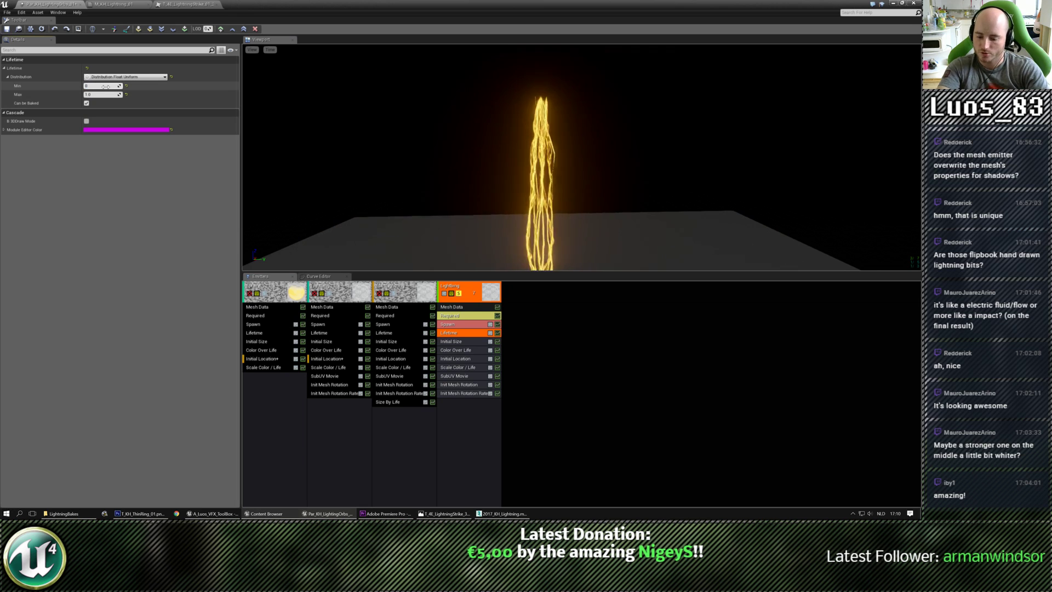
{"action": "key", "text": "Tab"}
{"action": "type", "text": "0"}
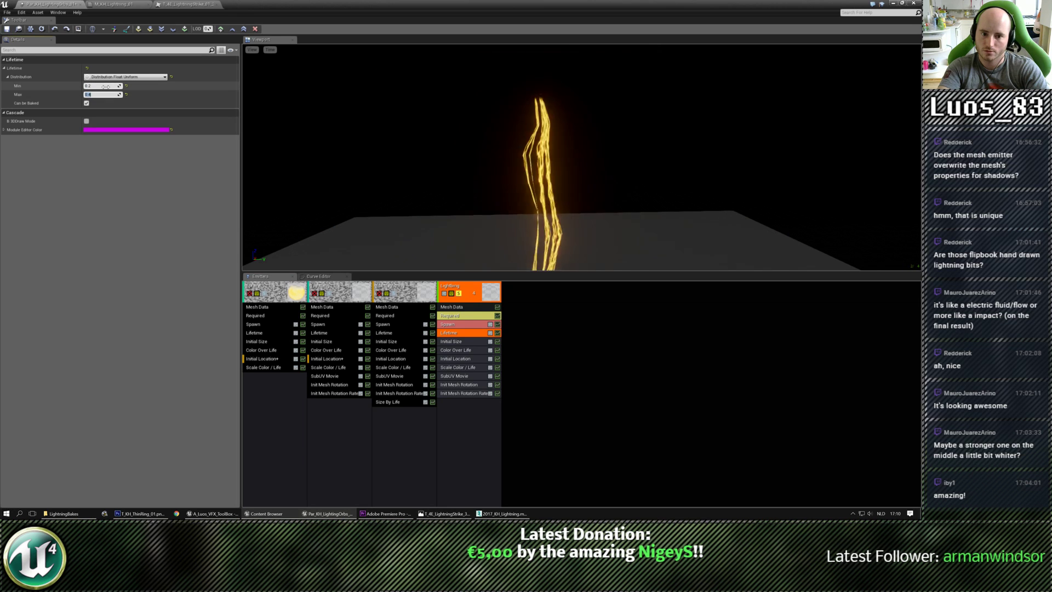
{"action": "type", "text": ".5"}
{"action": "key", "text": "Return"}
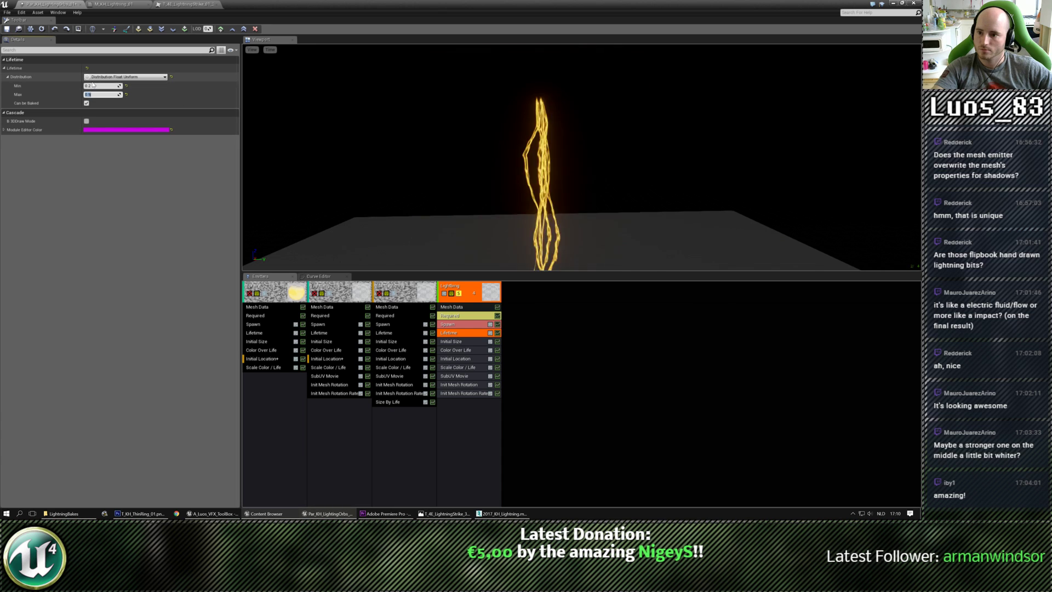
{"action": "left_click", "coordinate": [95, 86]}
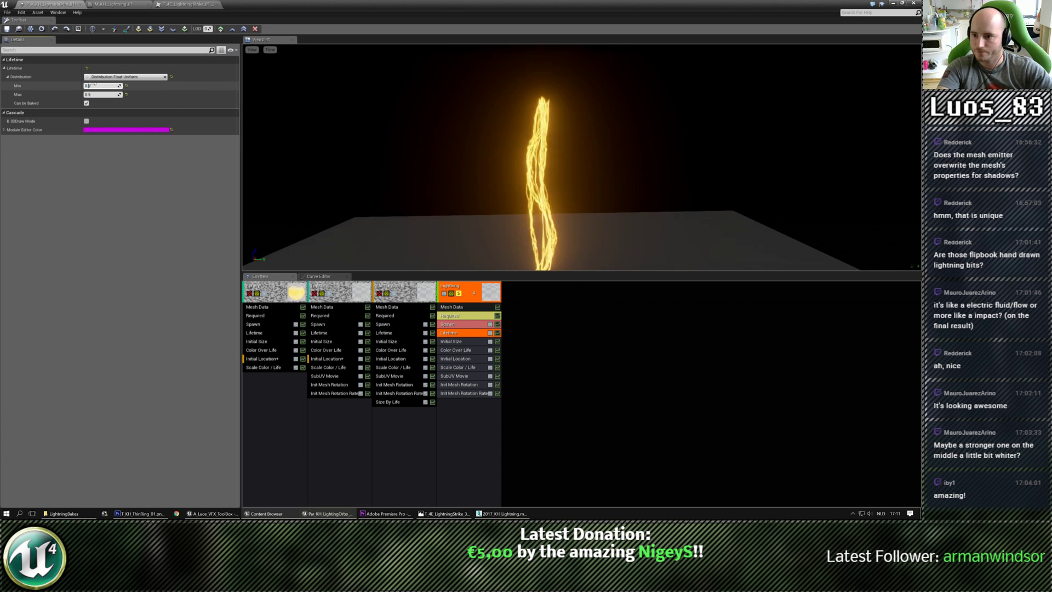
{"action": "key", "text": "Tab"}
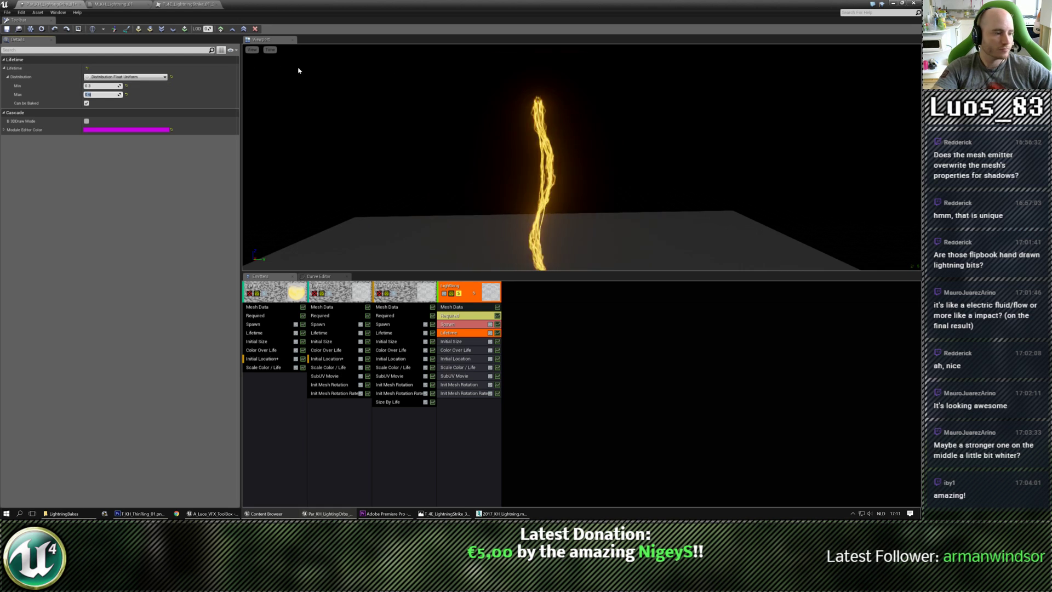
{"action": "left_click", "coordinate": [467, 288]}
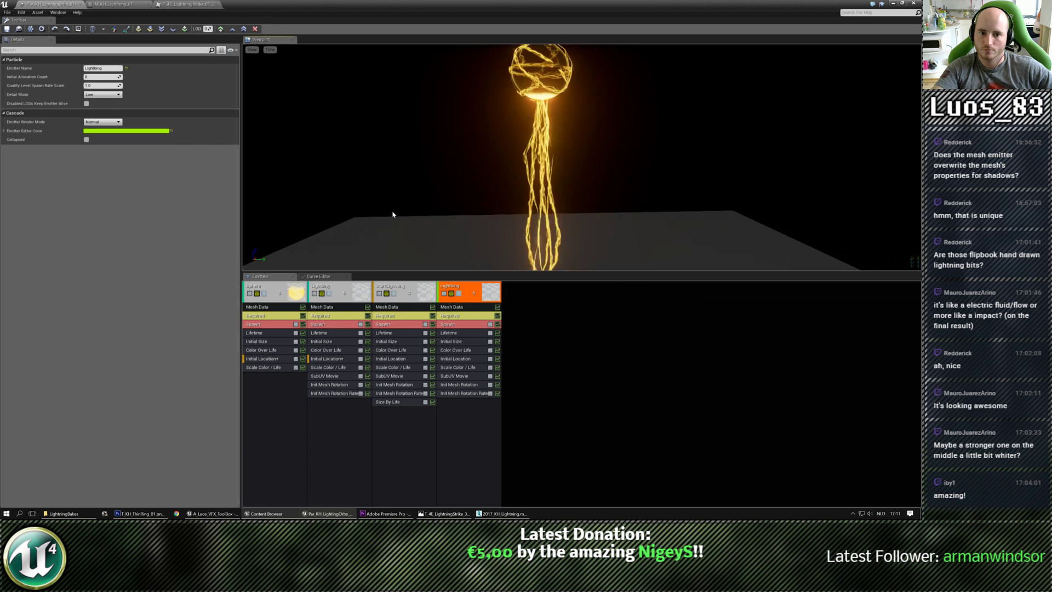
Step: Check the orb Lightning emitter's initial size and duplicate that emitter
{"action": "scroll", "coordinate": [392, 214], "scroll_direction": "up", "scroll_amount": 5}
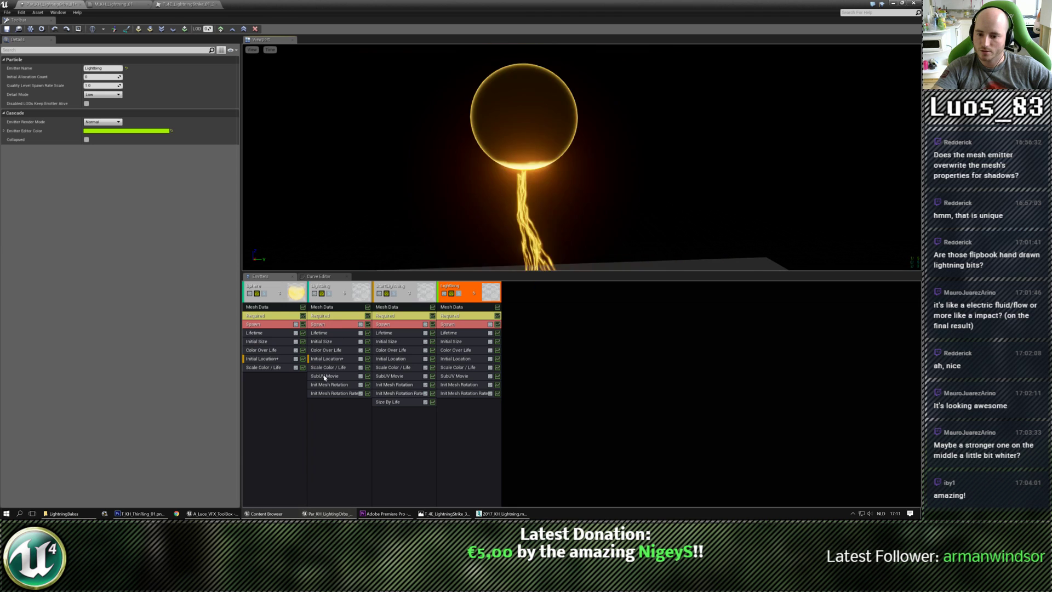
{"action": "left_click", "coordinate": [333, 341]}
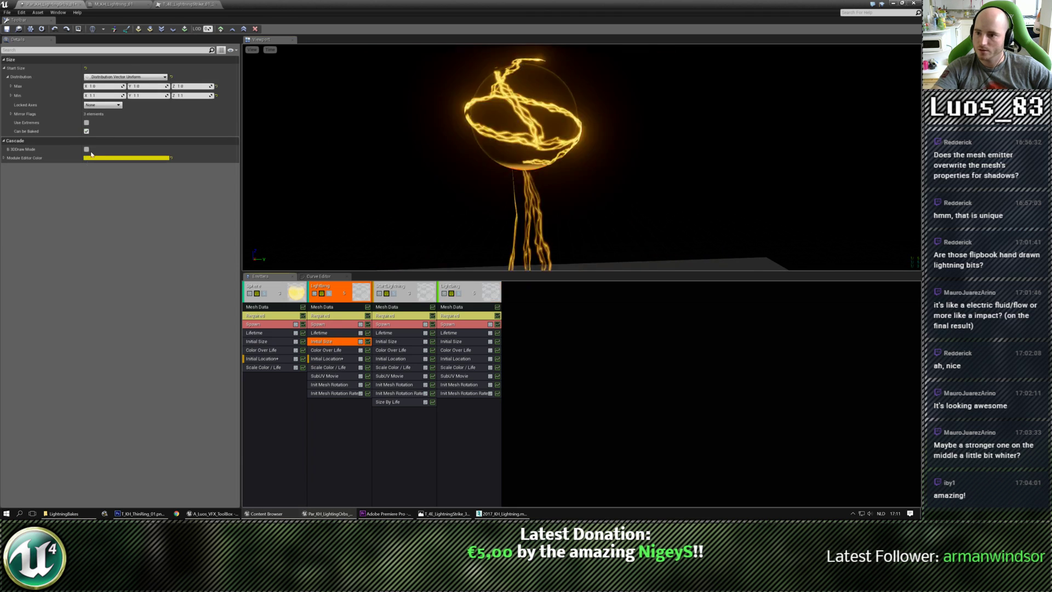
{"action": "left_click", "coordinate": [108, 95]}
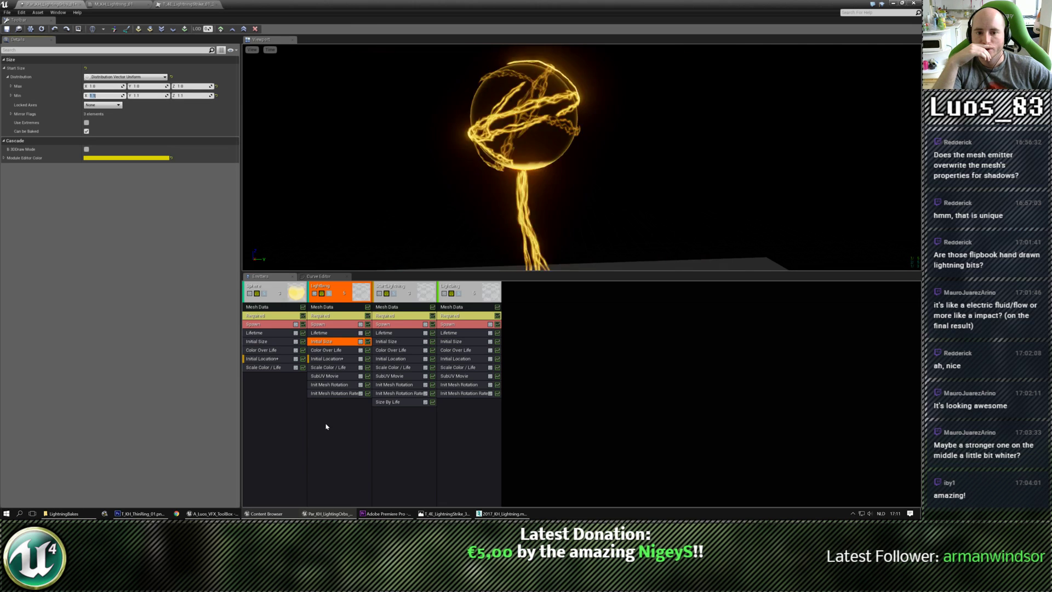
{"action": "left_click", "coordinate": [337, 286]}
{"action": "key", "text": "ctrl+d"}
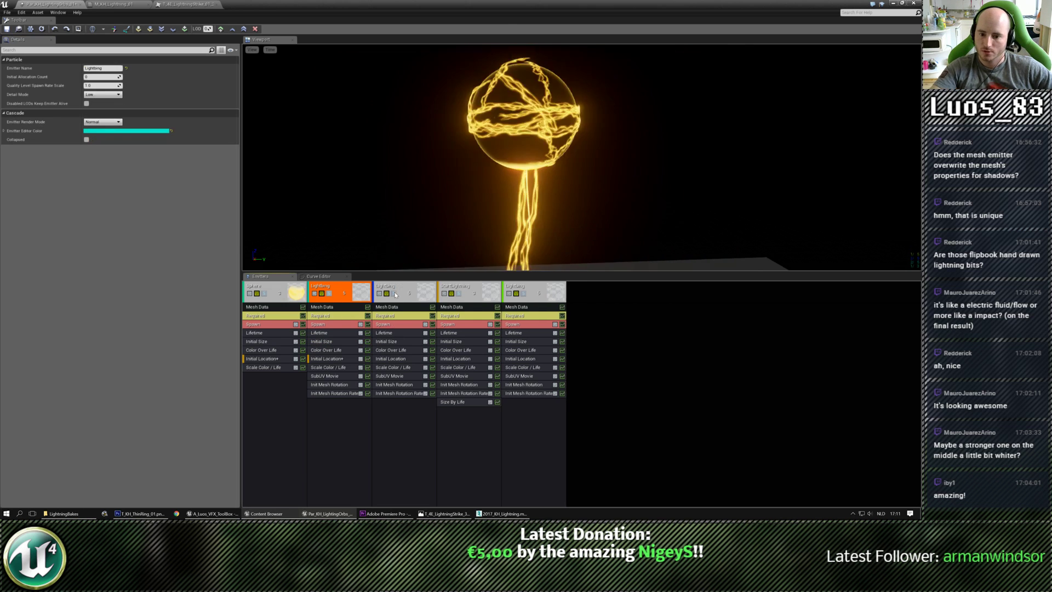
Step: Assign the KH_OrbLightning_01 mesh to the duplicated orb Lightning emitter
{"action": "left_click", "coordinate": [391, 316]}
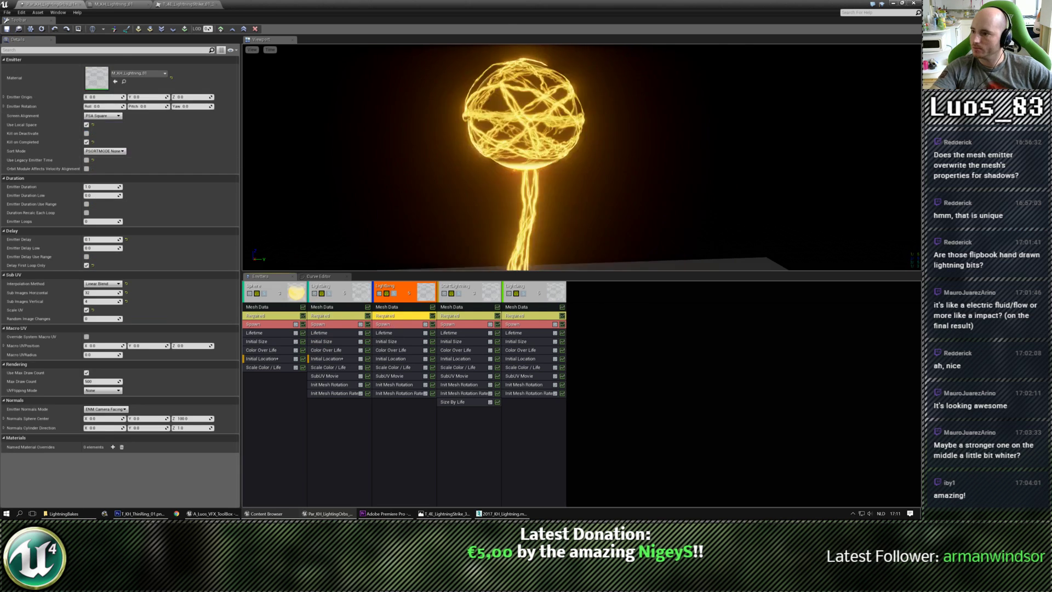
{"action": "left_click", "coordinate": [389, 306]}
{"action": "left_click", "coordinate": [115, 83]}
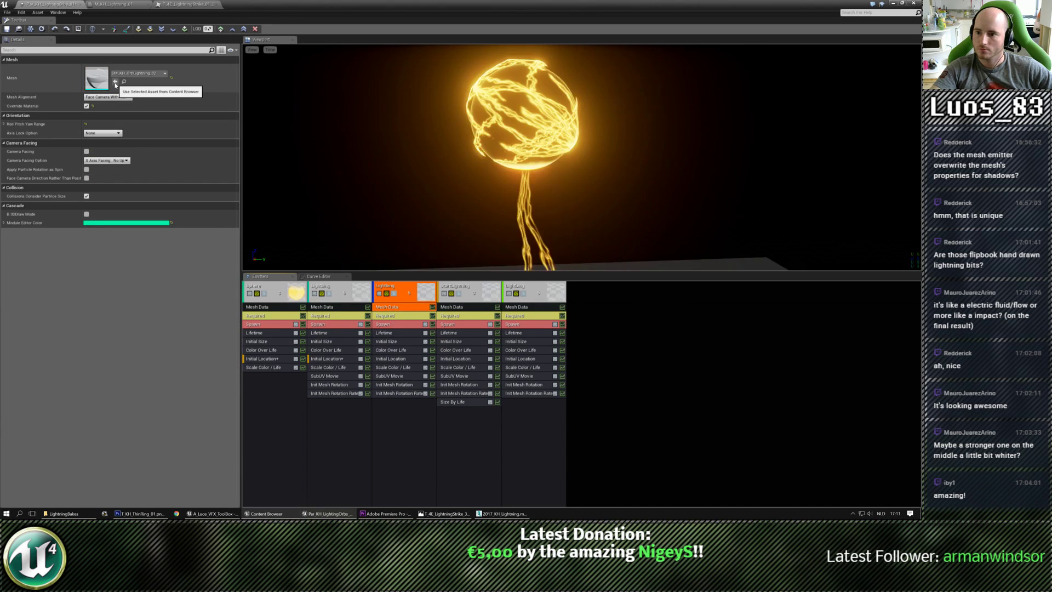
{"action": "left_click", "coordinate": [116, 82]}
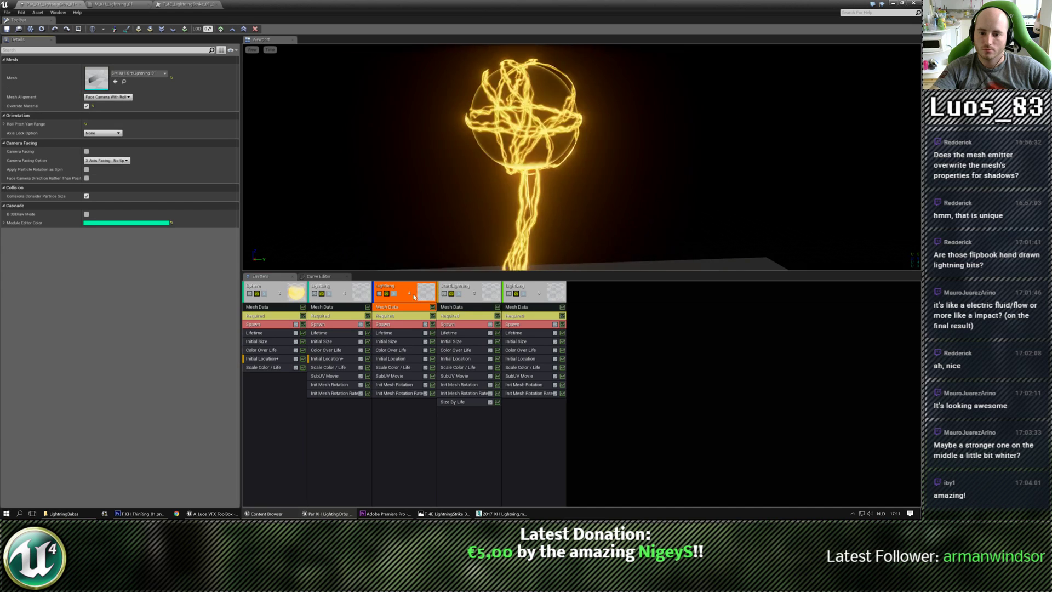
Step: Preview the duplicated emitter on its own, check its lifetime, and view the whole effect from farther away
{"action": "left_click", "coordinate": [394, 293]}
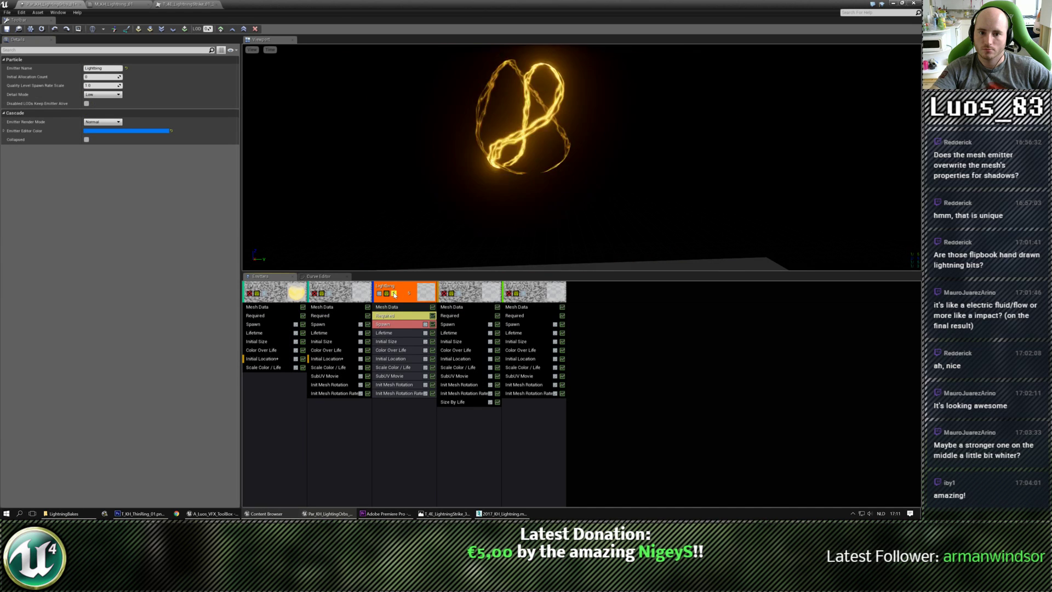
{"action": "left_click", "coordinate": [395, 294]}
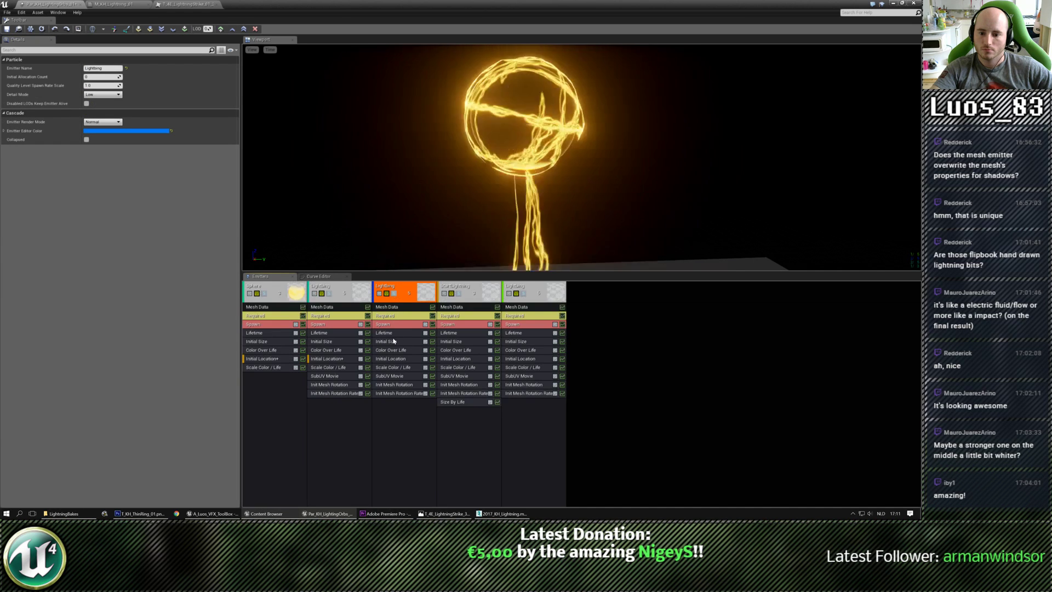
{"action": "left_click", "coordinate": [390, 333]}
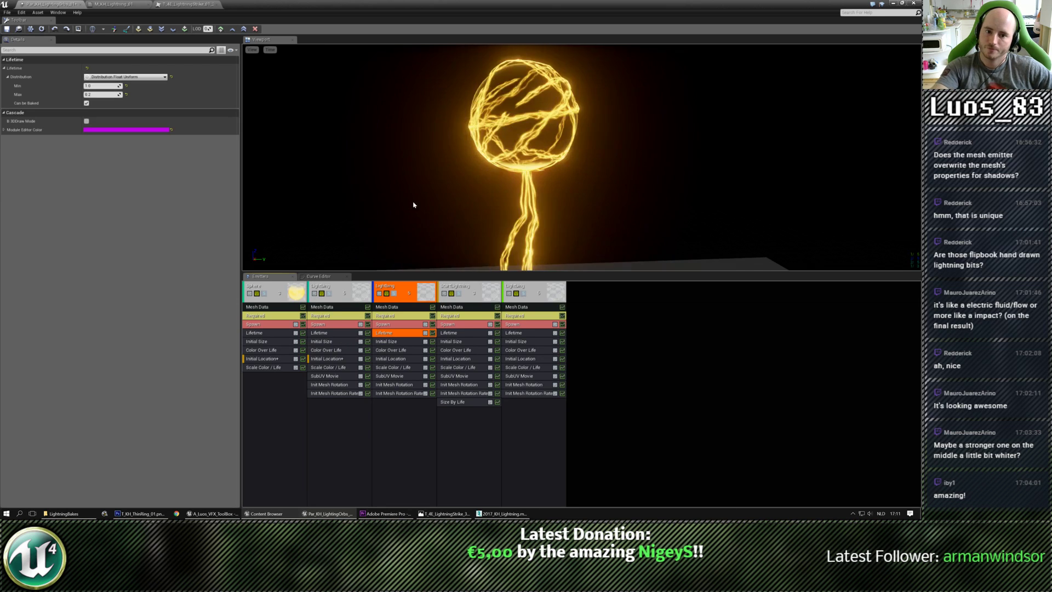
{"action": "scroll", "coordinate": [413, 204], "scroll_direction": "down", "scroll_amount": 6}
{"action": "right_click_drag", "start_coordinate": [413, 205], "coordinate": [443, 231]}
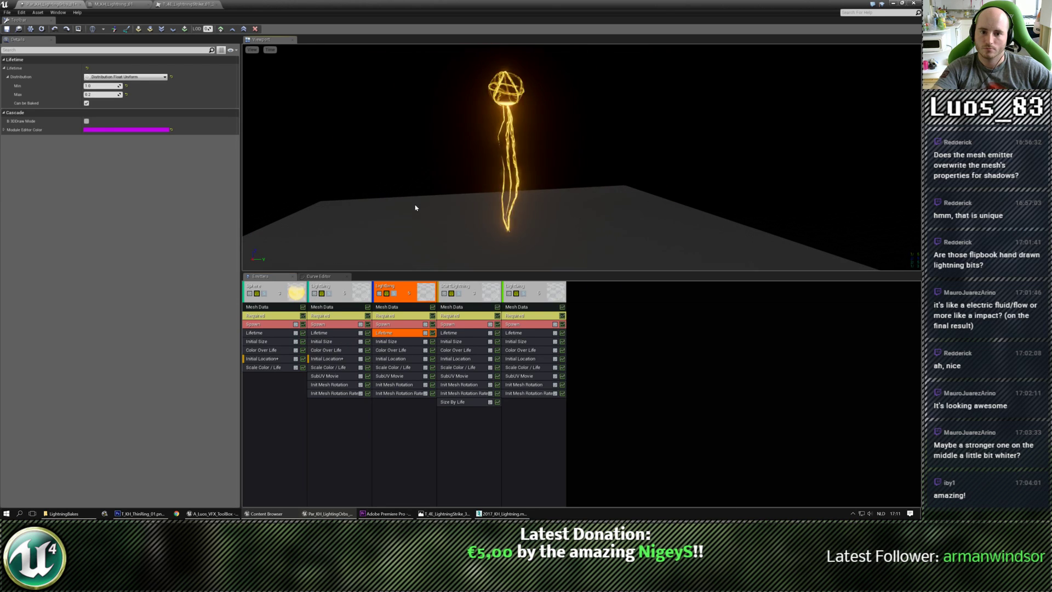
Step: Delete the Color Over Life modules from every lightning emitter except the first orb Lightning
{"action": "left_click", "coordinate": [341, 349]}
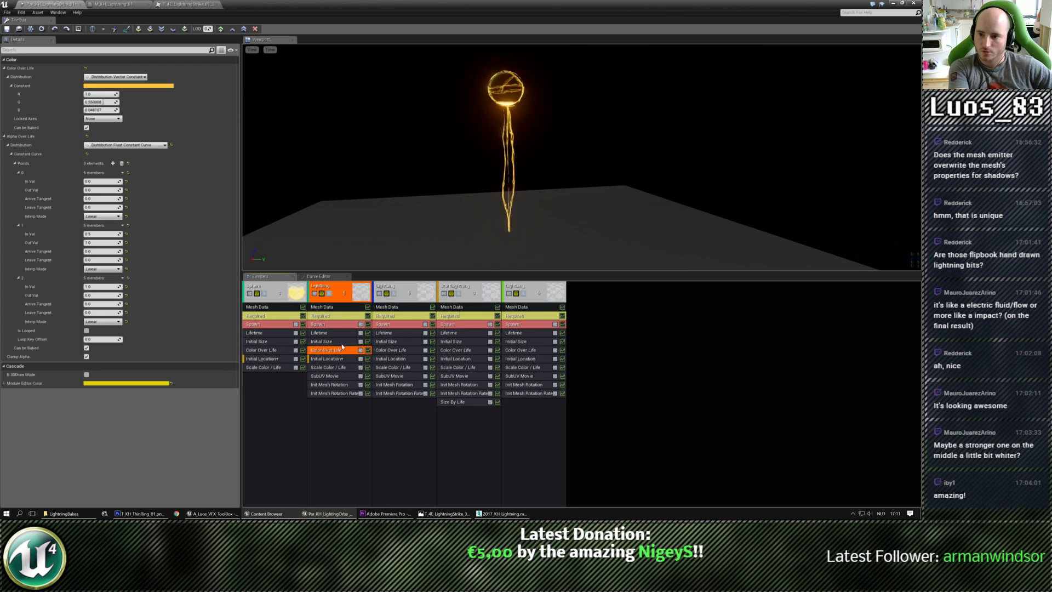
{"action": "left_click", "coordinate": [398, 350]}
{"action": "left_click", "coordinate": [457, 350]}
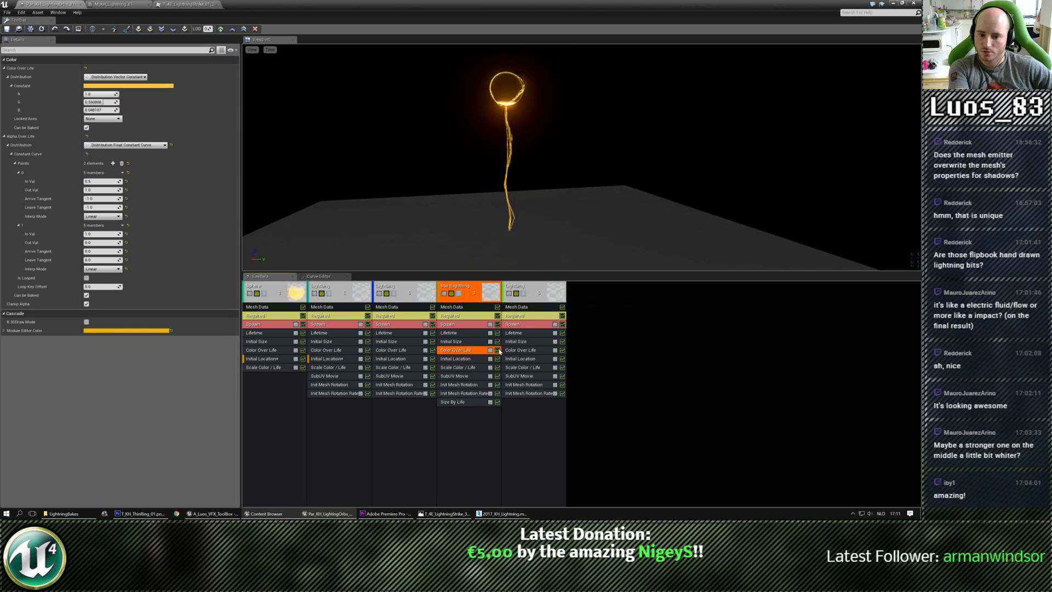
{"action": "left_click", "coordinate": [520, 350]}
{"action": "key", "text": "Delete"}
{"action": "left_click", "coordinate": [458, 350]}
{"action": "key", "text": "Delete"}
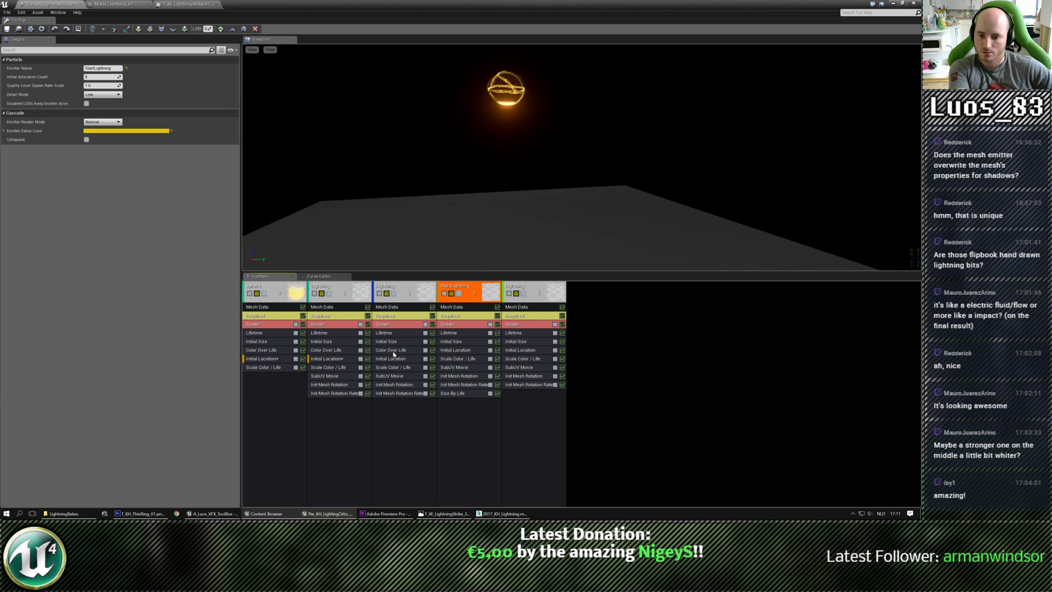
{"action": "left_click", "coordinate": [396, 350]}
{"action": "key", "text": "Delete"}
Step: Share the first Lightning emitter's Color Over Life module with the other three and change its color to orange, hue 27 and saturation 0.93
{"action": "left_click", "coordinate": [329, 350]}
{"action": "left_click_drag", "start_coordinate": [329, 352], "coordinate": [453, 355], "text": "shift"}
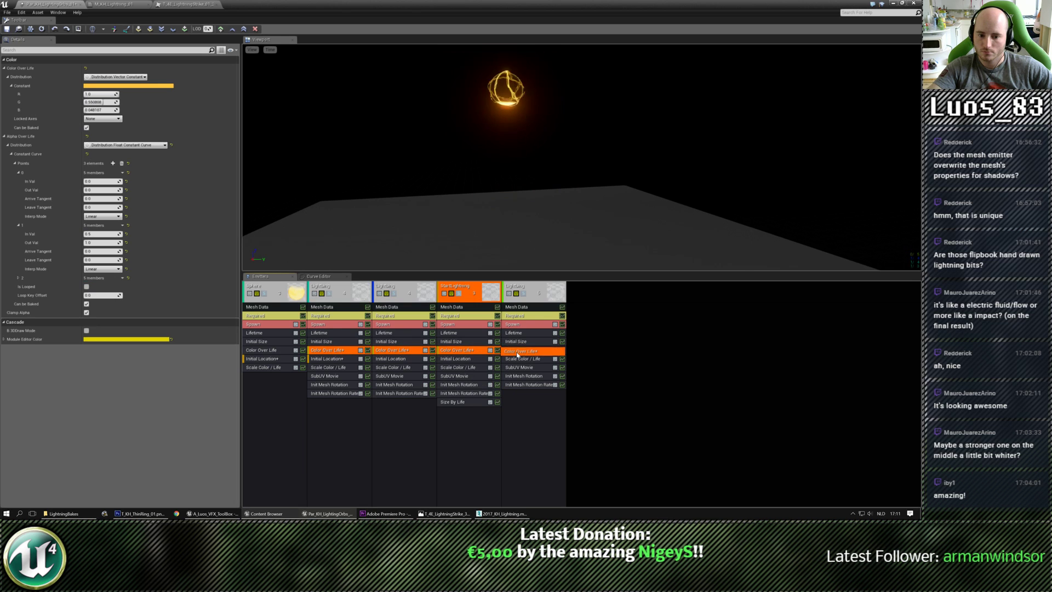
{"action": "left_click_drag", "start_coordinate": [517, 355], "coordinate": [517, 355], "text": "shift"}
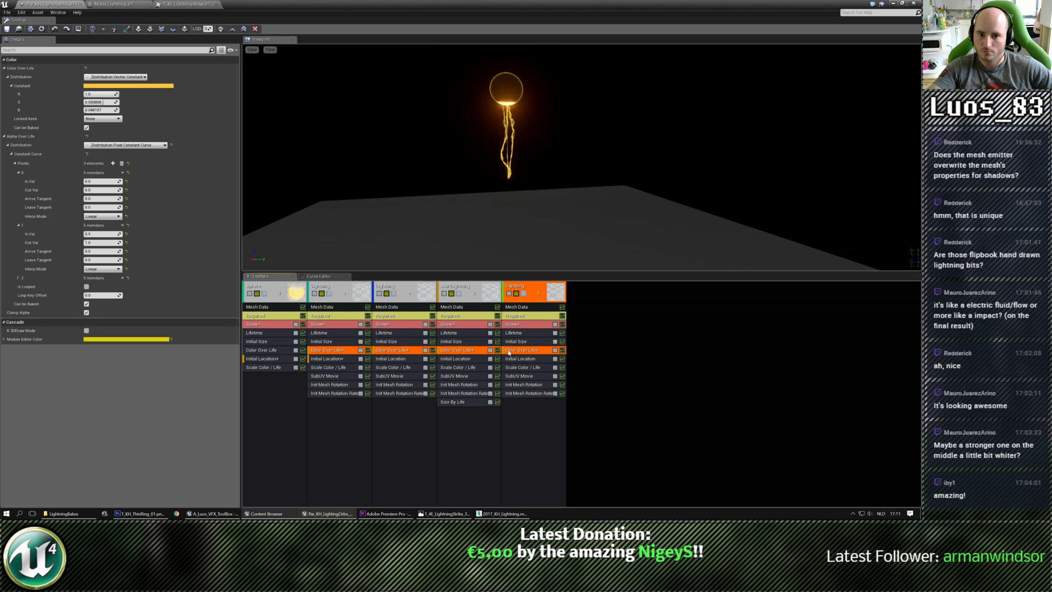
{"action": "left_click", "coordinate": [108, 86]}
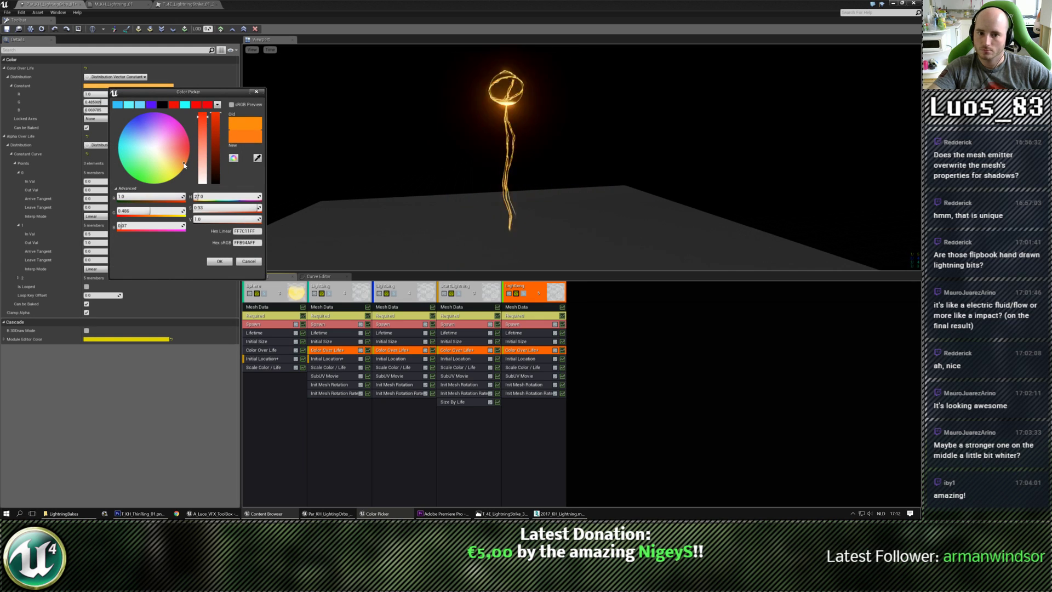
{"action": "left_click", "coordinate": [218, 262]}
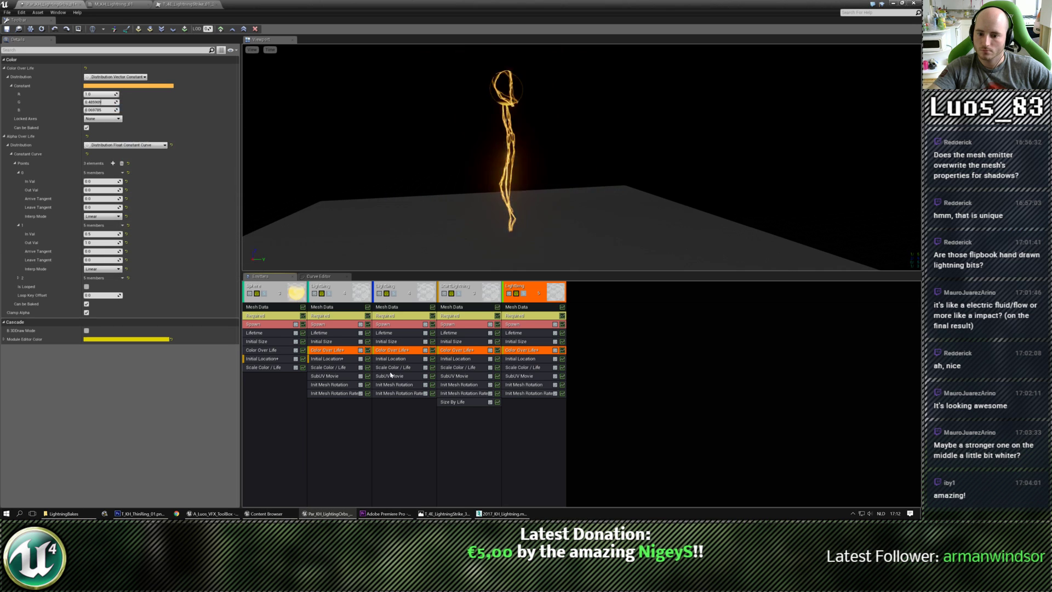
Step: Replace the other three lightning emitters' Scale Color / Life modules with shared instances of the first Lightning emitter's module
{"action": "left_click", "coordinate": [391, 368]}
{"action": "key", "text": "Delete"}
{"action": "left_click", "coordinate": [472, 368]}
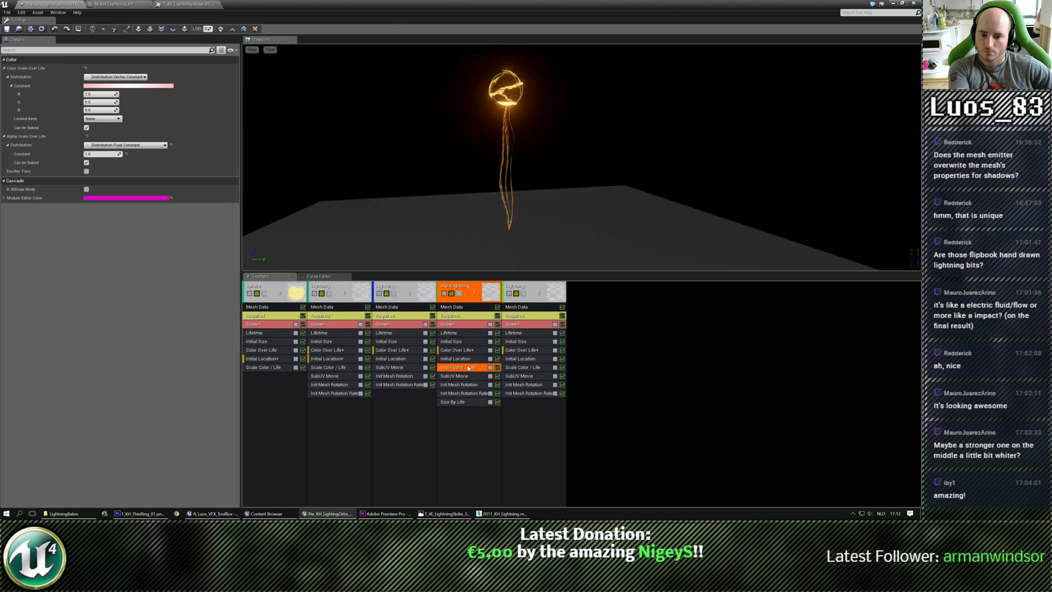
{"action": "key", "text": "Delete"}
{"action": "left_click", "coordinate": [517, 368]}
{"action": "key", "text": "Delete"}
{"action": "left_click_drag", "start_coordinate": [340, 367], "coordinate": [327, 359]}
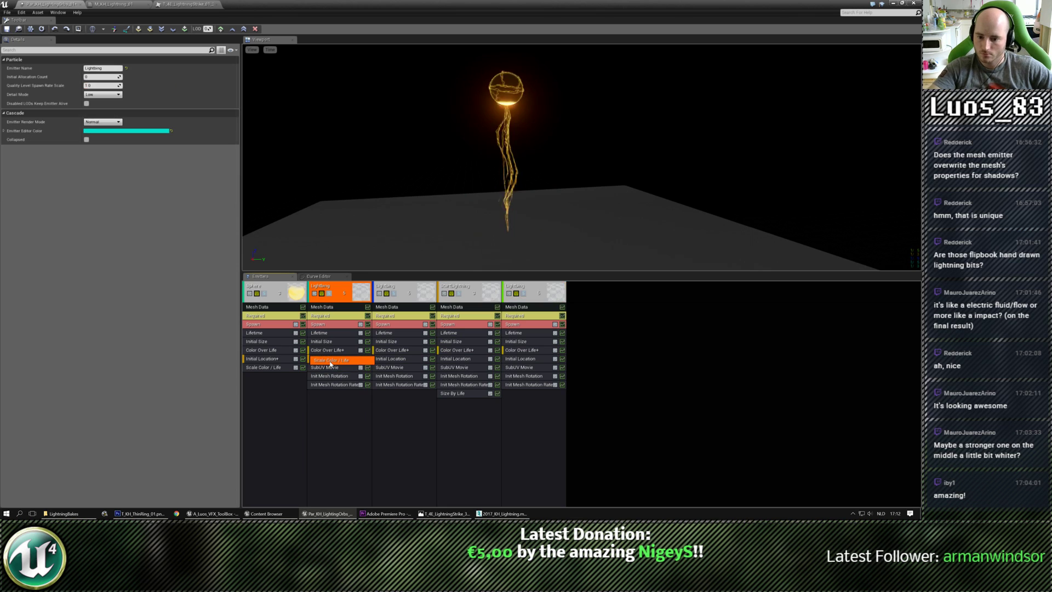
{"action": "left_click_drag", "start_coordinate": [397, 357], "coordinate": [462, 359]}
{"action": "left_click_drag", "start_coordinate": [459, 358], "coordinate": [515, 359]}
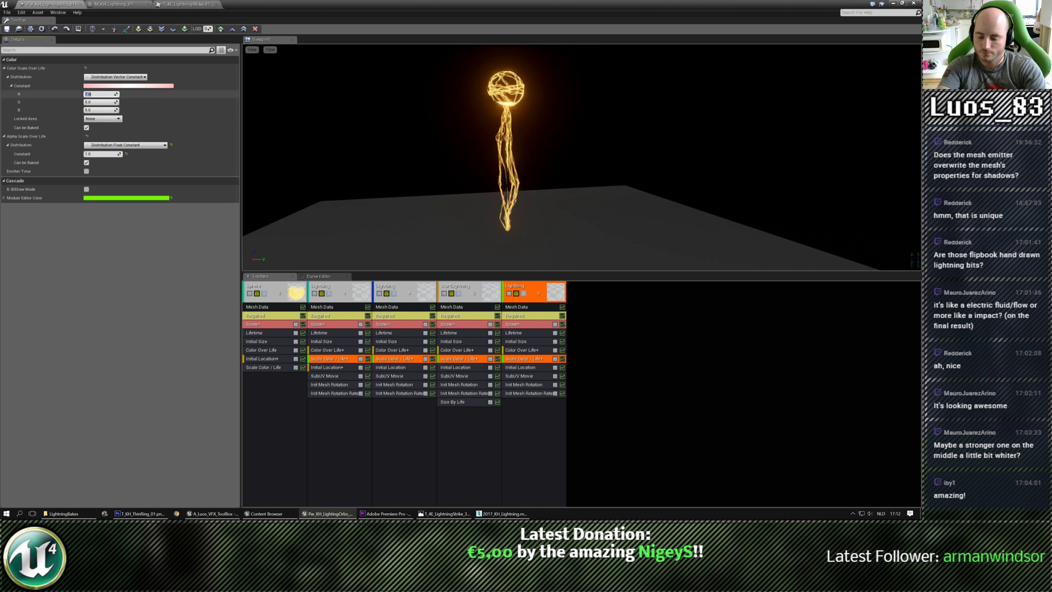
Step: Set the red value of the shared Scale Color / Life module to 14 and inspect the effect
{"action": "type", "text": "14"}
{"action": "key", "text": "Tab"}
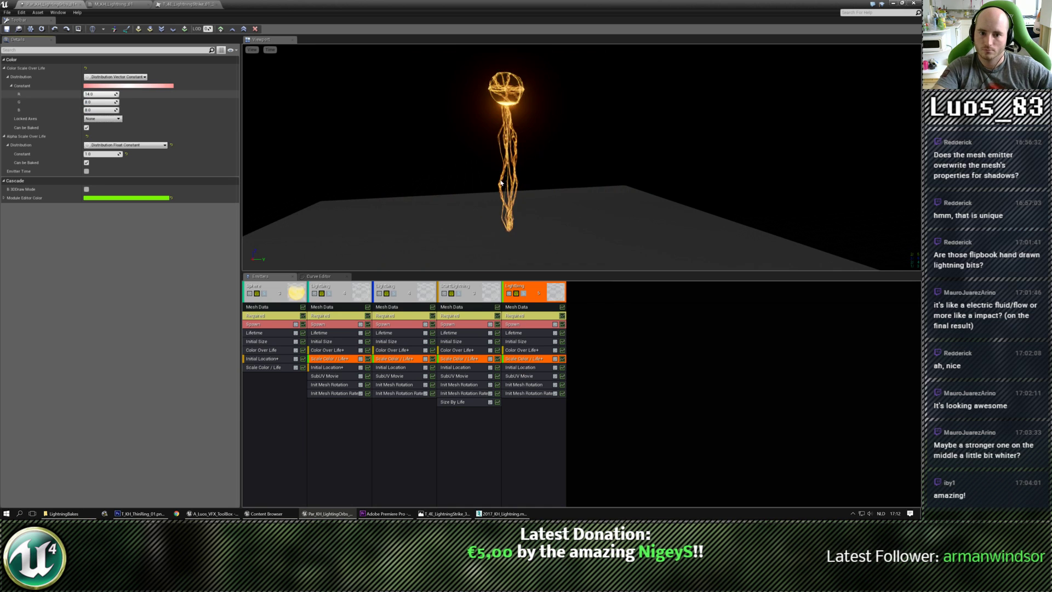
{"action": "left_click_drag", "start_coordinate": [500, 182], "coordinate": [460, 175]}
{"action": "left_click_drag", "start_coordinate": [596, 164], "coordinate": [589, 159]}
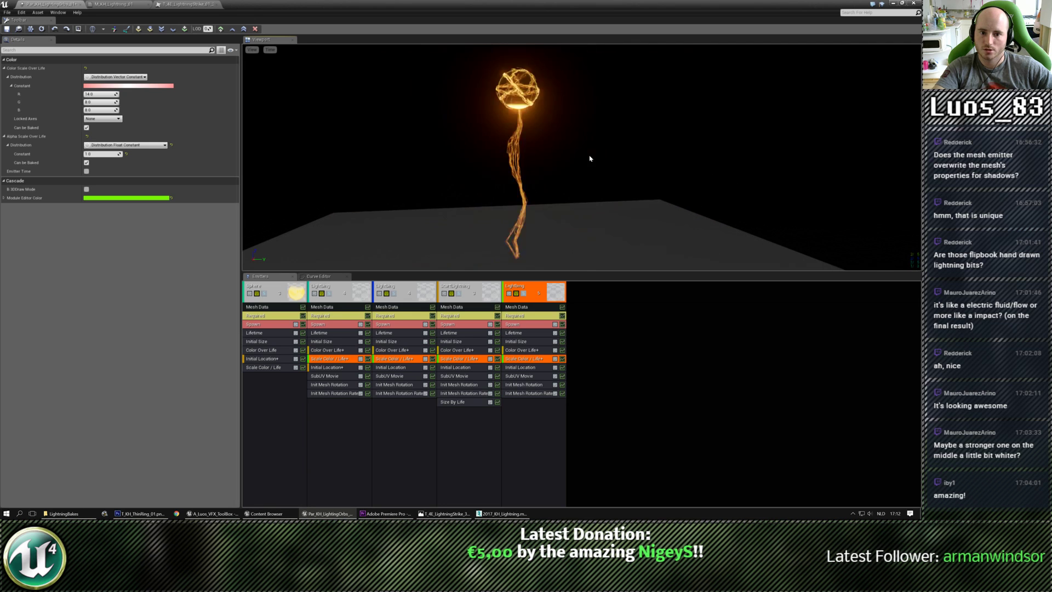
Step: Add a new particle sprite emitter with GPU Sprites type data and open its Required module
{"action": "left_click", "coordinate": [579, 298]}
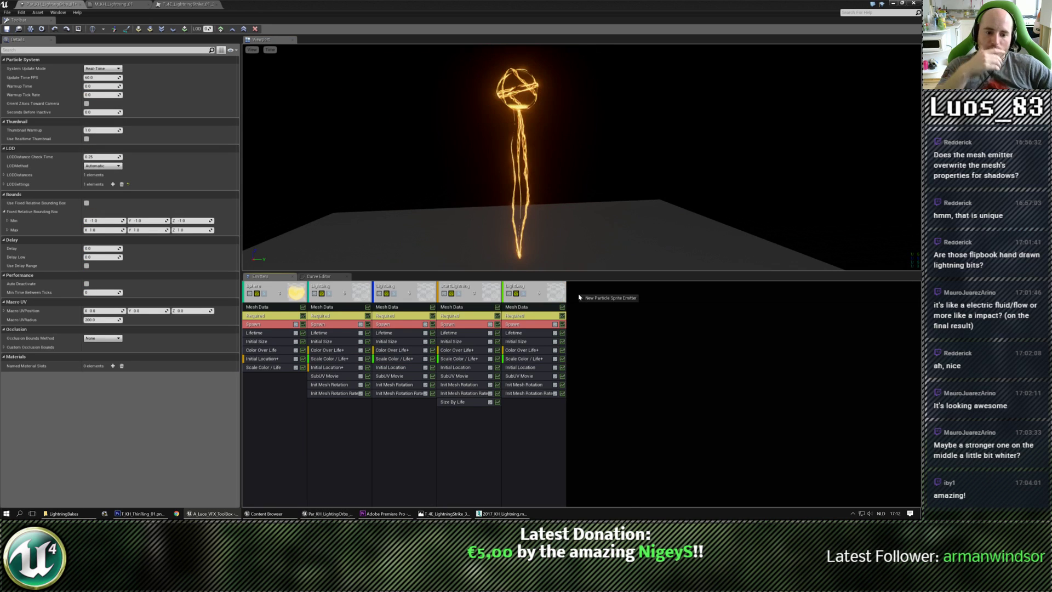
{"action": "left_click", "coordinate": [591, 299]}
{"action": "right_click", "coordinate": [579, 310]}
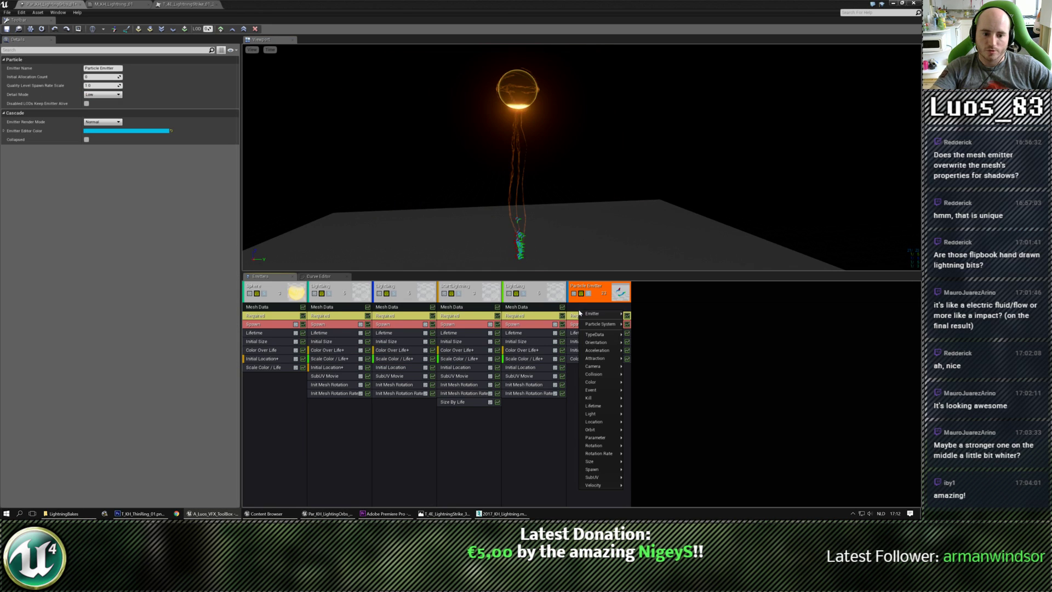
{"action": "mouse_move", "coordinate": [603, 335]}
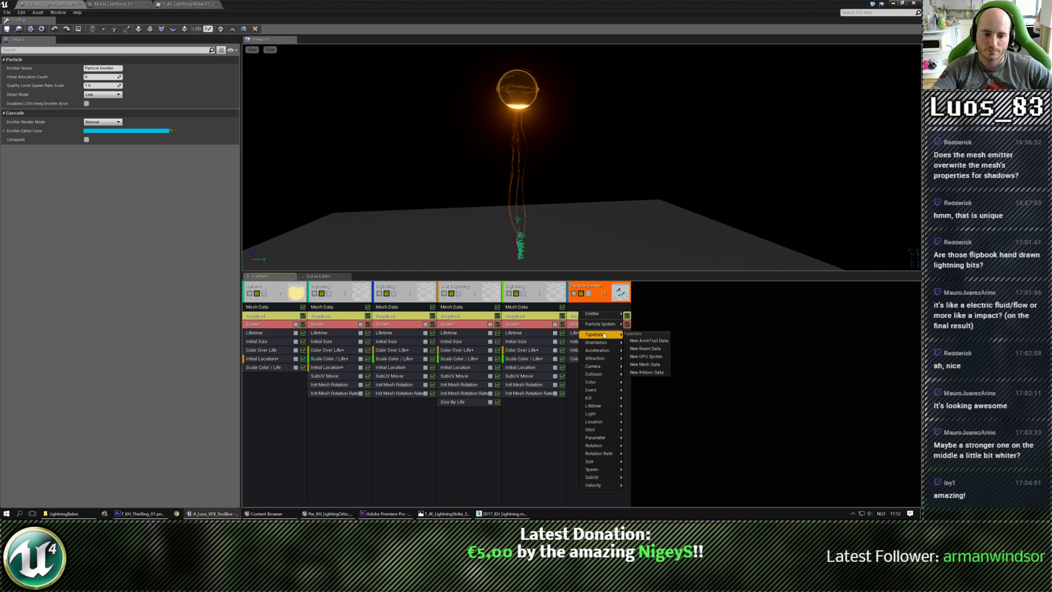
{"action": "left_click", "coordinate": [638, 356]}
{"action": "left_click", "coordinate": [591, 315]}
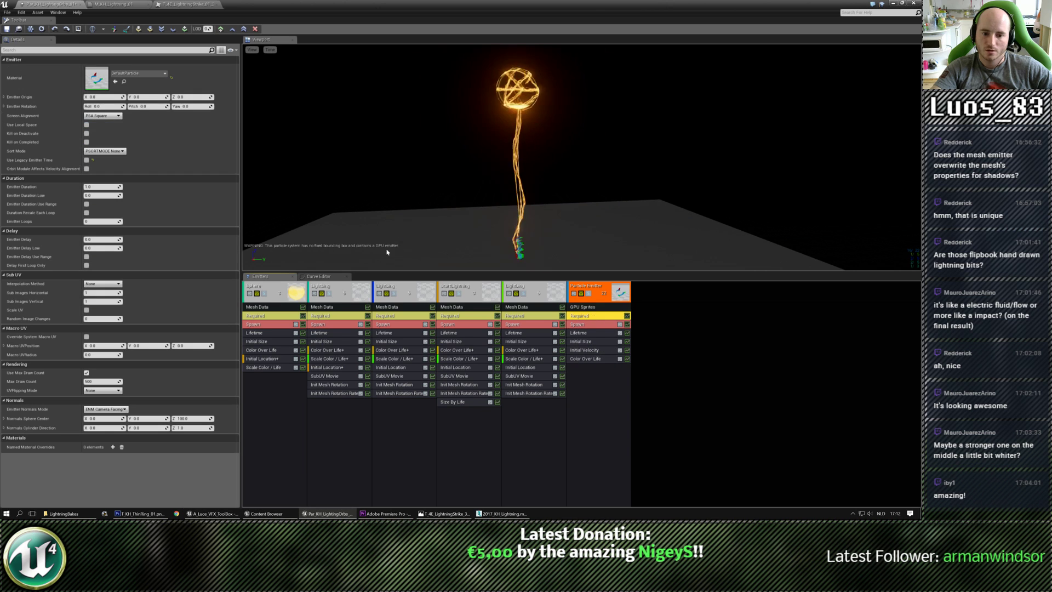
Step: Assign the M_Basic_Dots material to the new GPU sprite emitter
{"action": "left_click", "coordinate": [145, 75]}
{"action": "type", "text": "generi"}
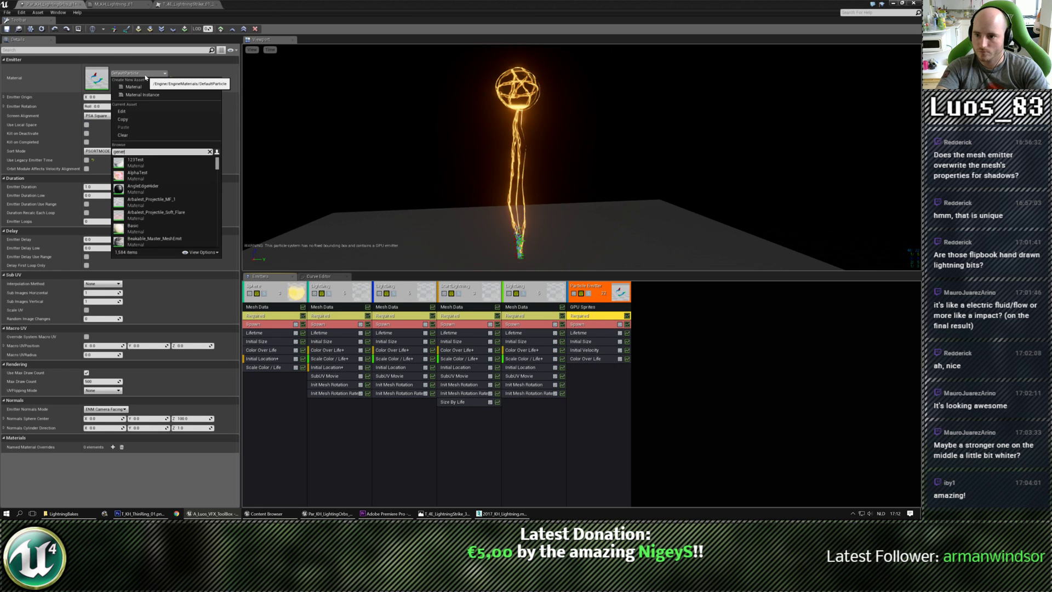
{"action": "type", "text": "ao"}
{"action": "key", "text": "BackSpace"}
{"action": "key", "text": "BackSpace"}
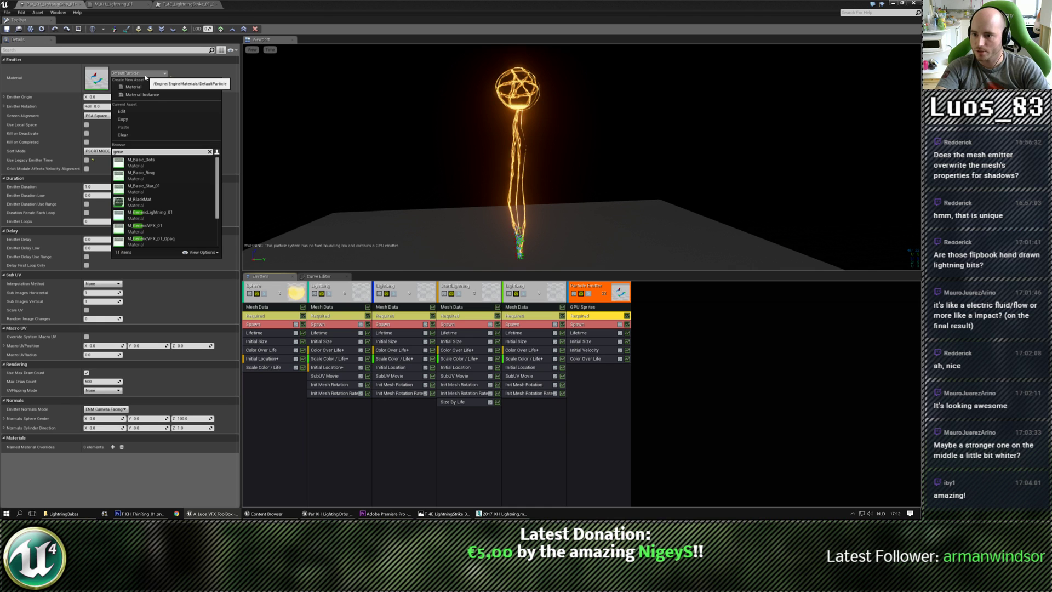
{"action": "left_click", "coordinate": [140, 162]}
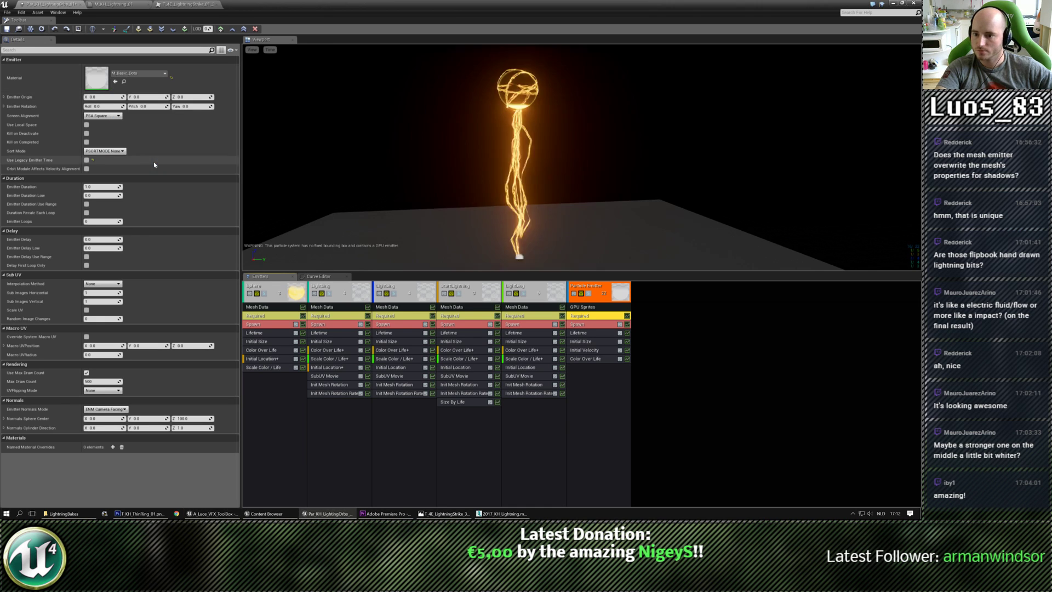
Step: Replace the GPU emitter's Color Over Life with the last Lightning emitter's shared Color Over Life and Scale Color / Life, and delete Initial Velocity
{"action": "left_click", "coordinate": [585, 360]}
{"action": "key", "text": "Delete"}
{"action": "left_click", "coordinate": [536, 351]}
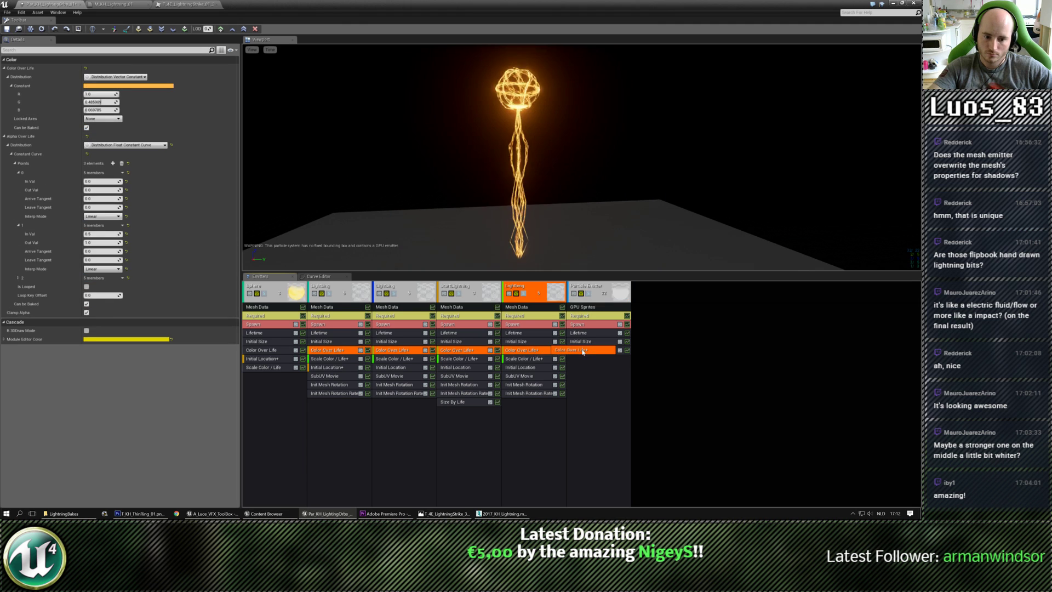
{"action": "mouse_move", "coordinate": [583, 352]}
{"action": "left_mouse_down"}
{"action": "mouse_move", "coordinate": [539, 359]}
{"action": "mouse_move", "coordinate": [589, 360]}
{"action": "left_mouse_up"}
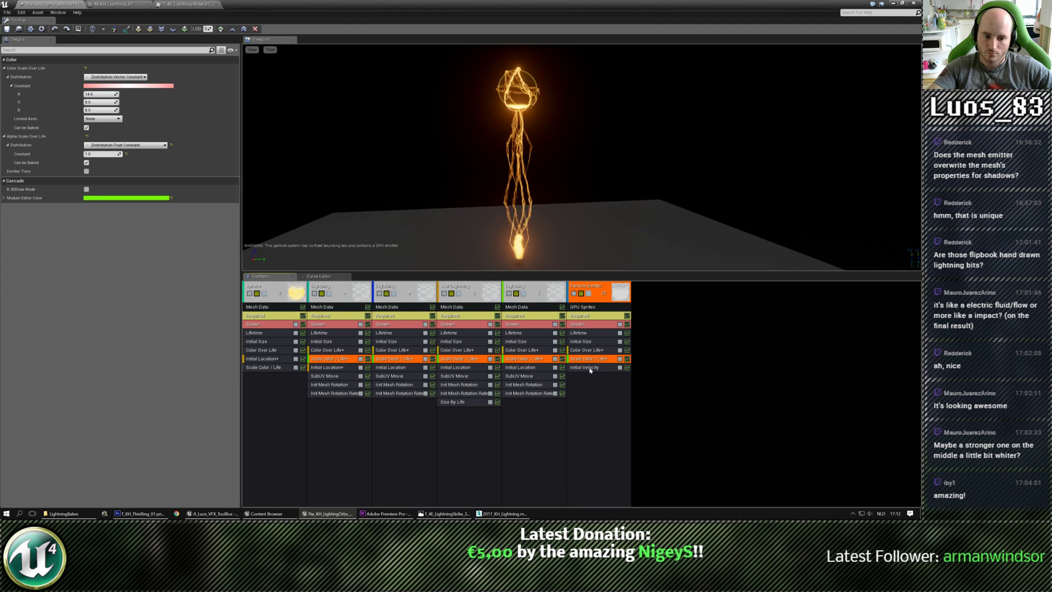
{"action": "left_click", "coordinate": [590, 368]}
{"action": "key", "text": "Delete"}
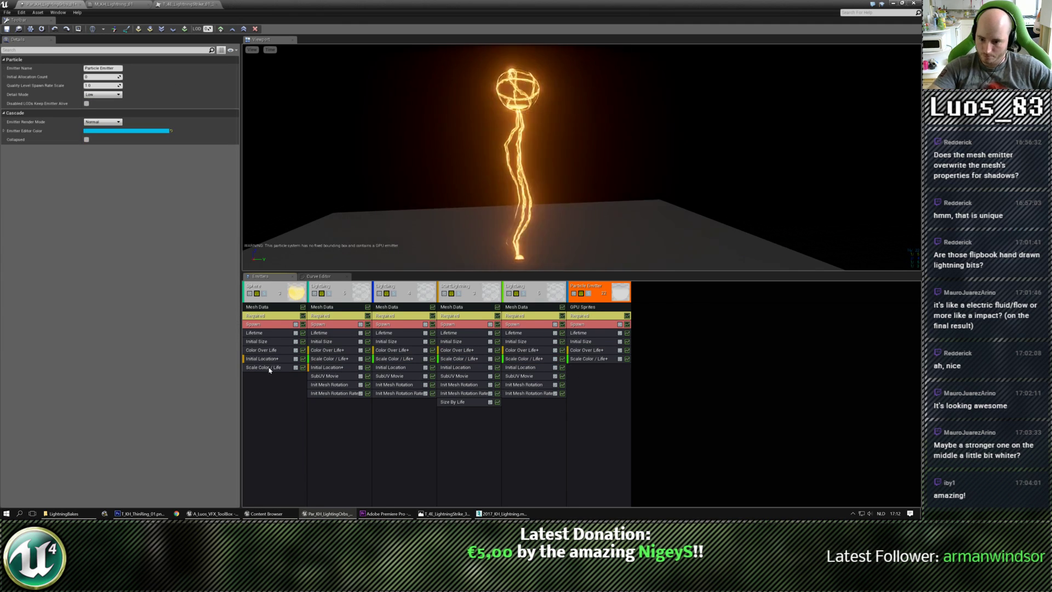
Step: Share the Sphere emitter's Initial Location module with the GPU sprite emitter
{"action": "left_click", "coordinate": [262, 358]}
{"action": "left_click_drag", "start_coordinate": [328, 370], "coordinate": [328, 361]}
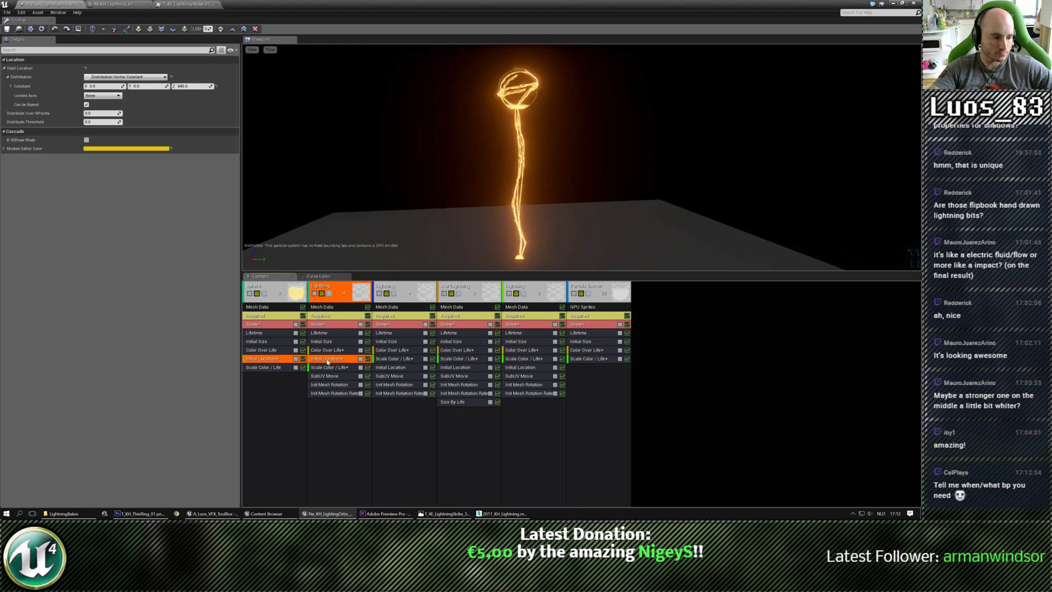
{"action": "left_click_drag", "start_coordinate": [518, 366], "coordinate": [585, 372]}
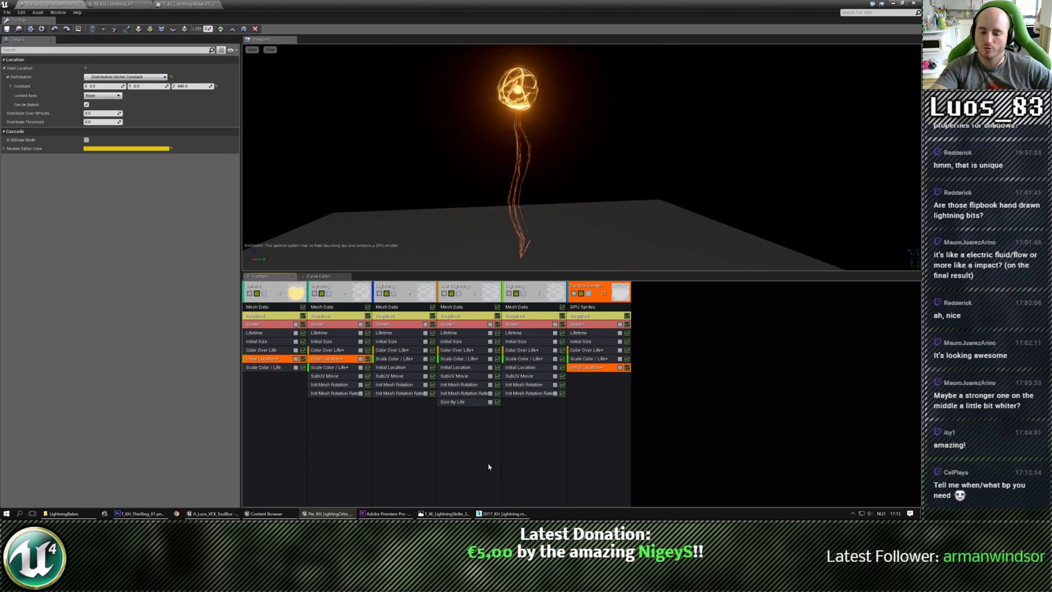
{"action": "left_click_drag", "start_coordinate": [534, 108], "coordinate": [492, 92]}
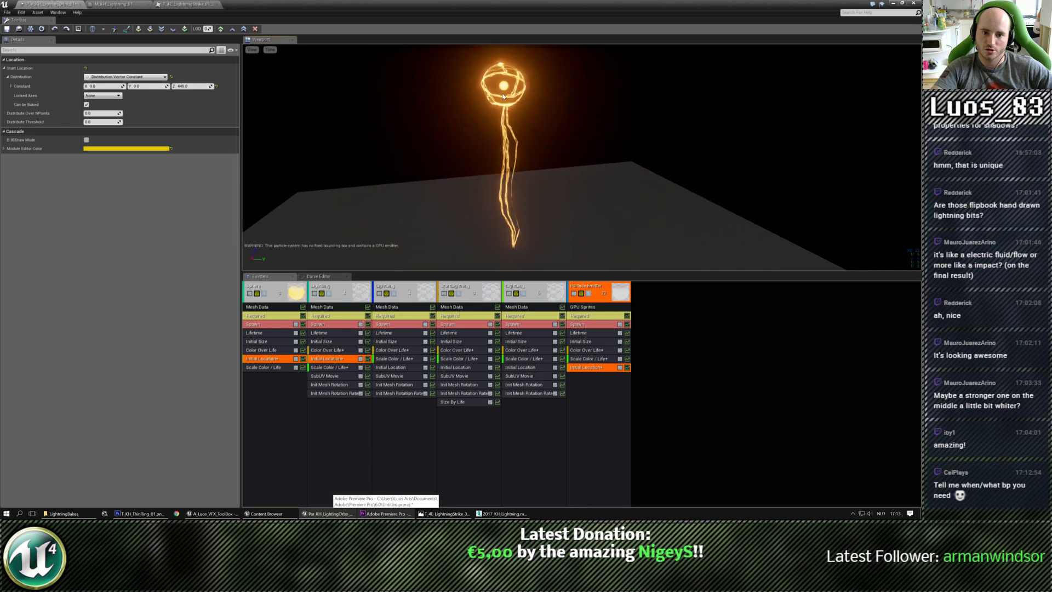
Step: Switch to Adobe Premiere Pro to examine the orbs in the reference footage, and return to compare them with the particle effect
{"action": "left_click", "coordinate": [395, 514]}
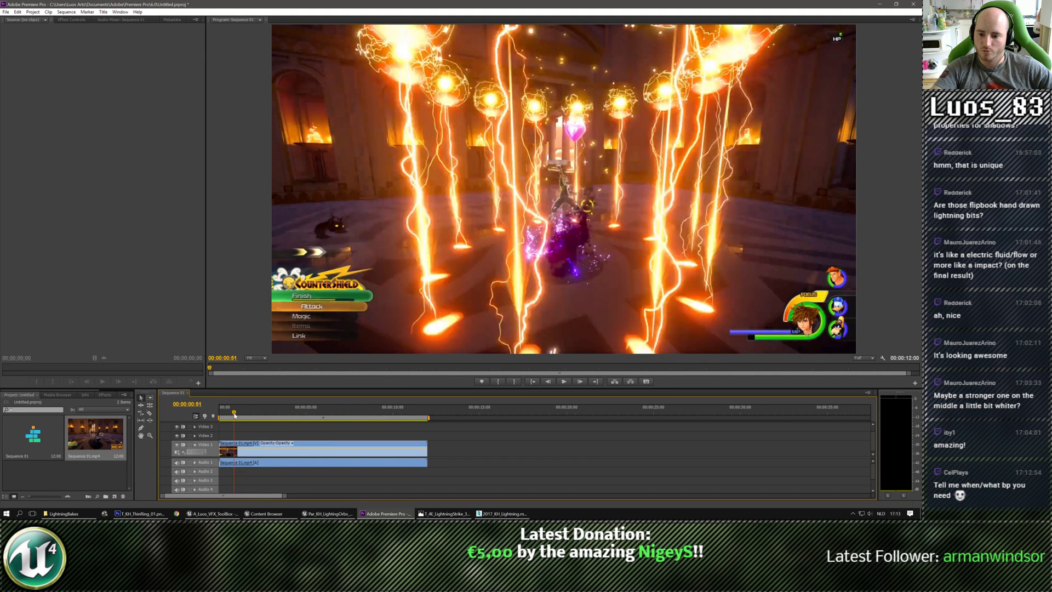
{"action": "mouse_move", "coordinate": [234, 414]}
{"action": "left_mouse_down"}
{"action": "mouse_move", "coordinate": [245, 415]}
{"action": "mouse_move", "coordinate": [232, 414]}
{"action": "left_mouse_up"}
{"action": "left_click", "coordinate": [887, 5]}
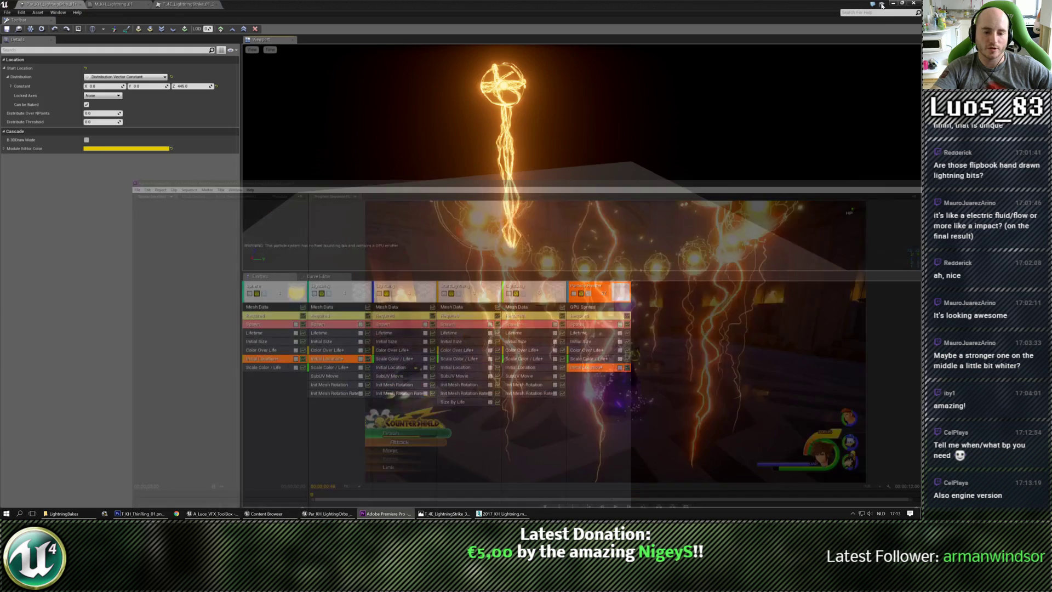
{"action": "left_click_drag", "start_coordinate": [581, 164], "coordinate": [581, 183]}
{"action": "left_click_drag", "start_coordinate": [541, 125], "coordinate": [541, 126]}
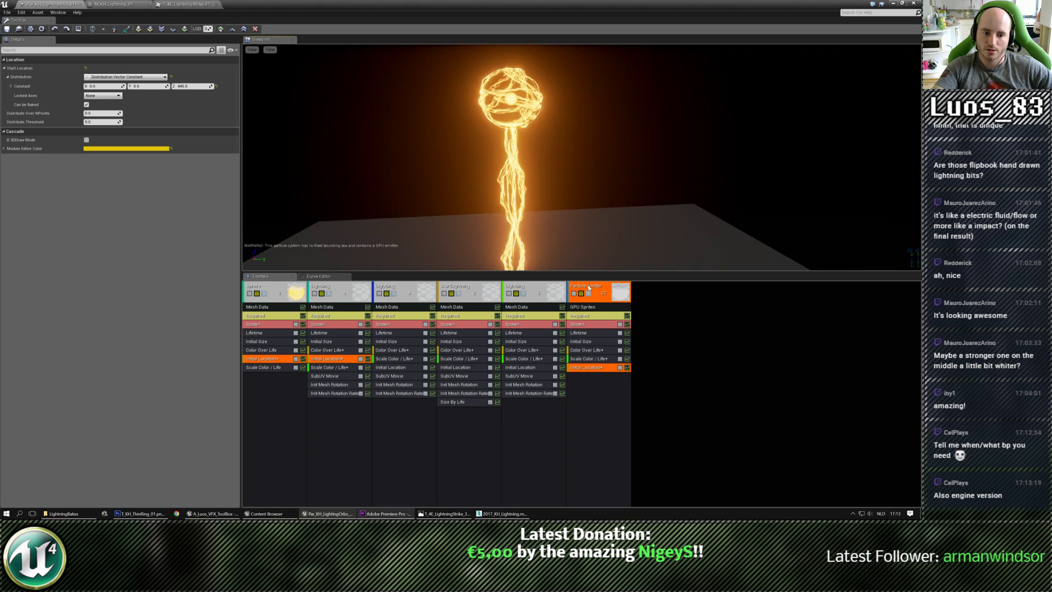
Step: Duplicate the GPU sprite emitter and disable the duplicate
{"action": "left_click", "coordinate": [587, 286]}
{"action": "right_click", "coordinate": [589, 287]}
{"action": "left_click", "coordinate": [652, 296]}
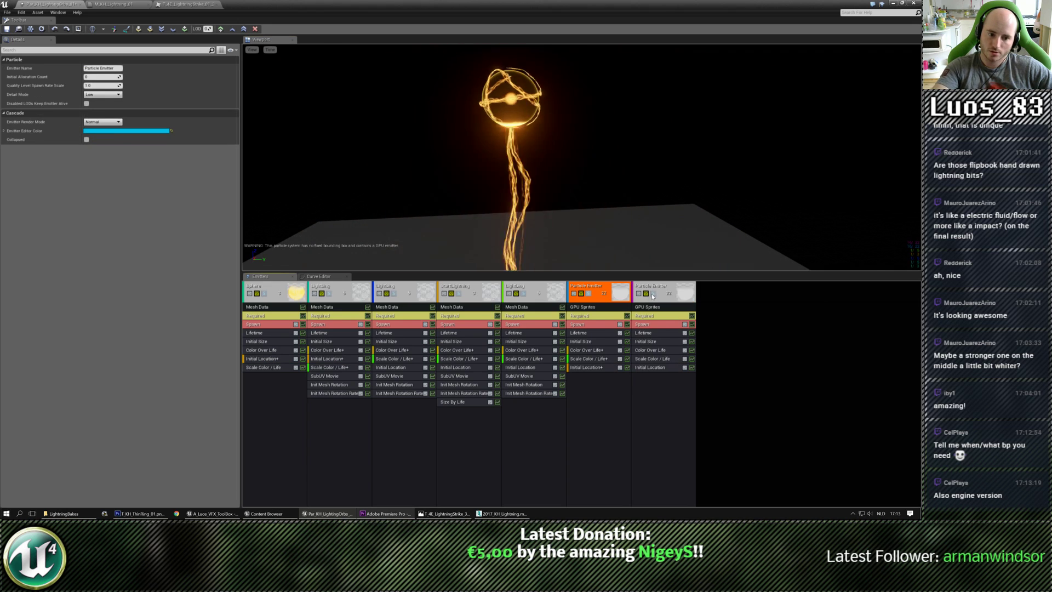
{"action": "left_click", "coordinate": [638, 293]}
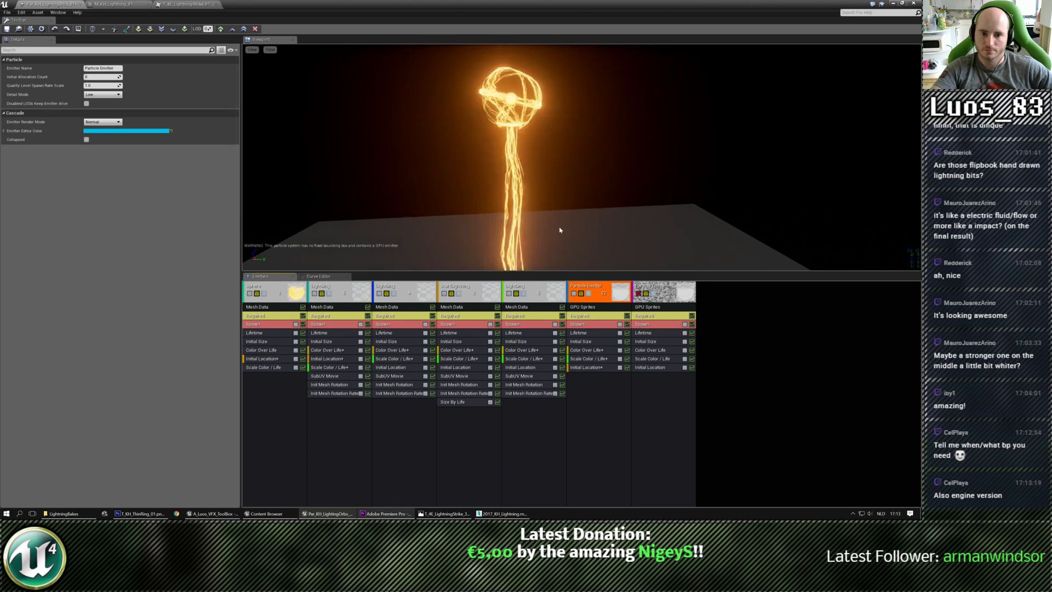
Step: Set the original GPU emitter's Initial Size to Max X 2 and Y 6, Min X 4 and Y 12
{"action": "left_click", "coordinate": [585, 341]}
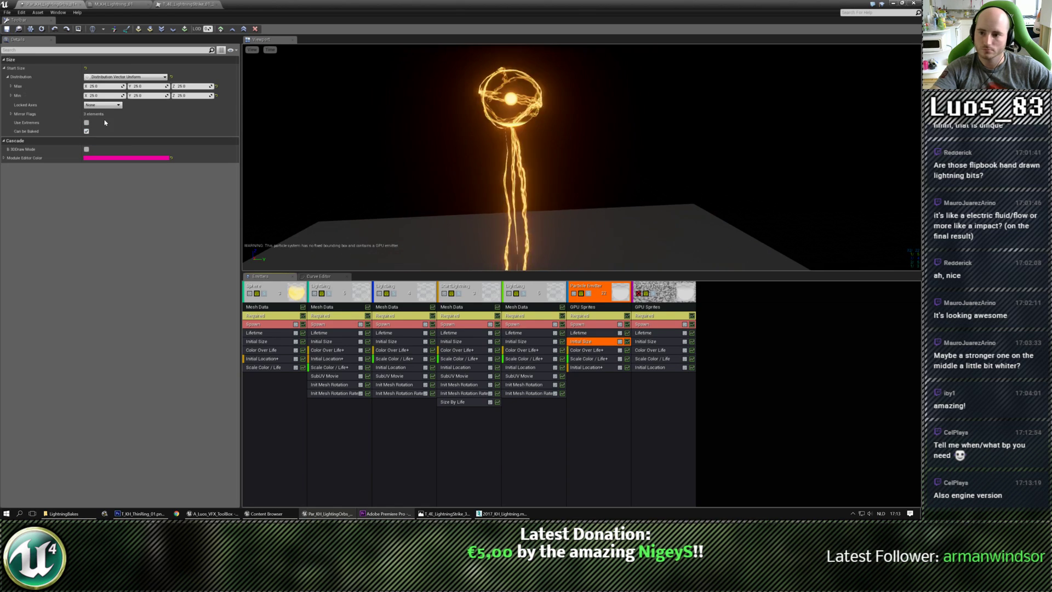
{"action": "left_click", "coordinate": [101, 87]}
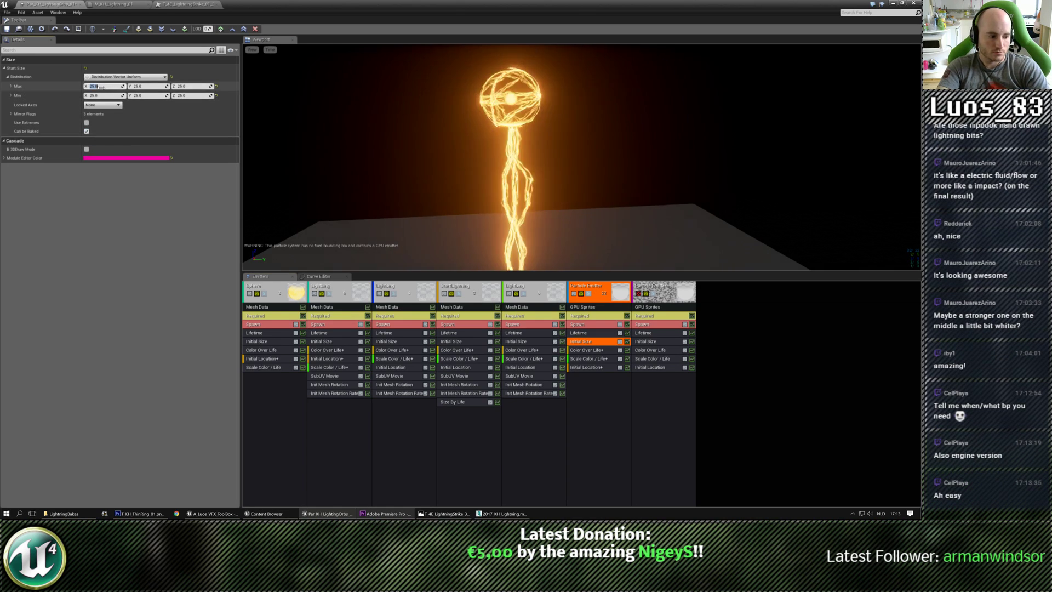
{"action": "type", "text": "2"}
{"action": "key", "text": "Tab"}
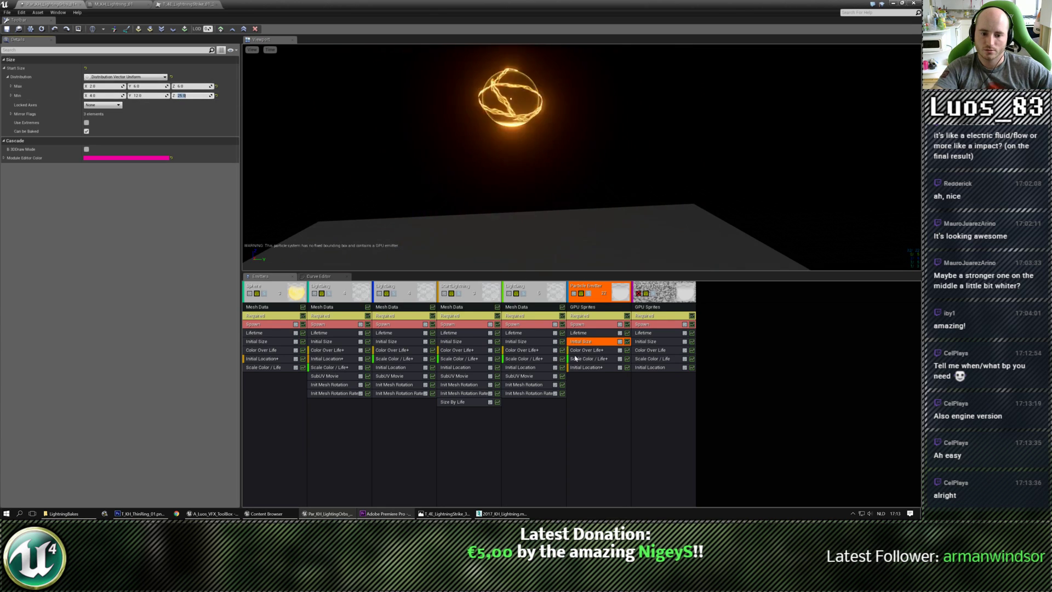
Step: Add a Sphere location module to the GPU emitter with a uniform start radius distribution and a maximum of 55
{"action": "right_click", "coordinate": [586, 380]}
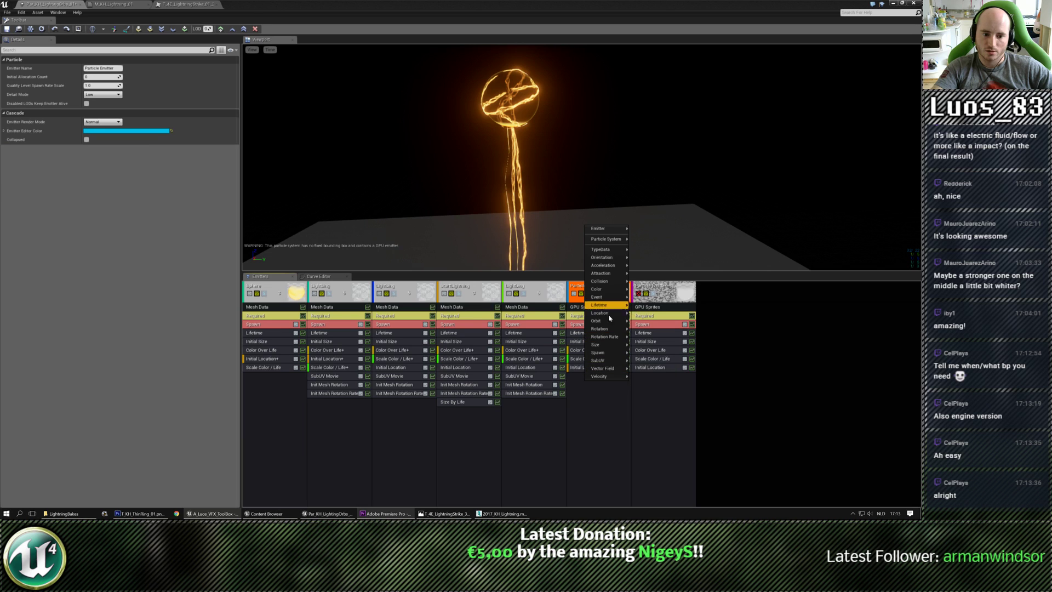
{"action": "mouse_move", "coordinate": [605, 316]}
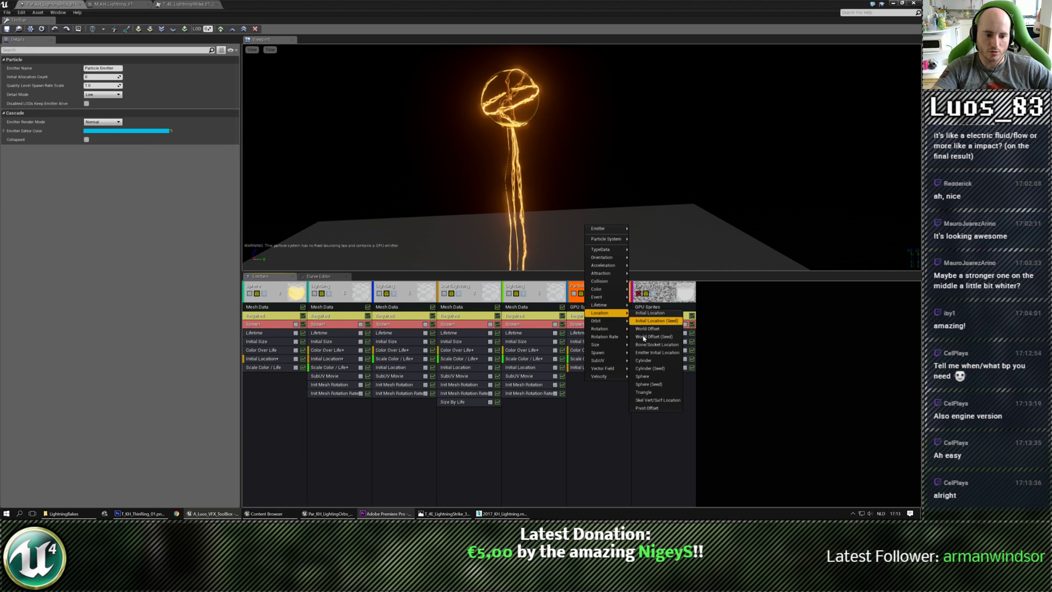
{"action": "left_click", "coordinate": [641, 376]}
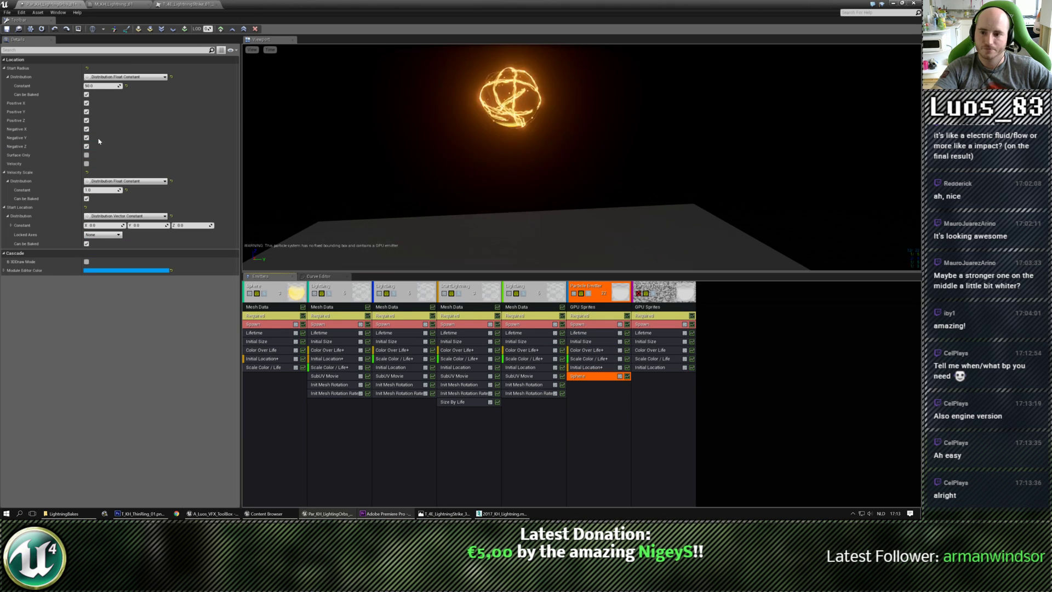
{"action": "left_click", "coordinate": [126, 76]}
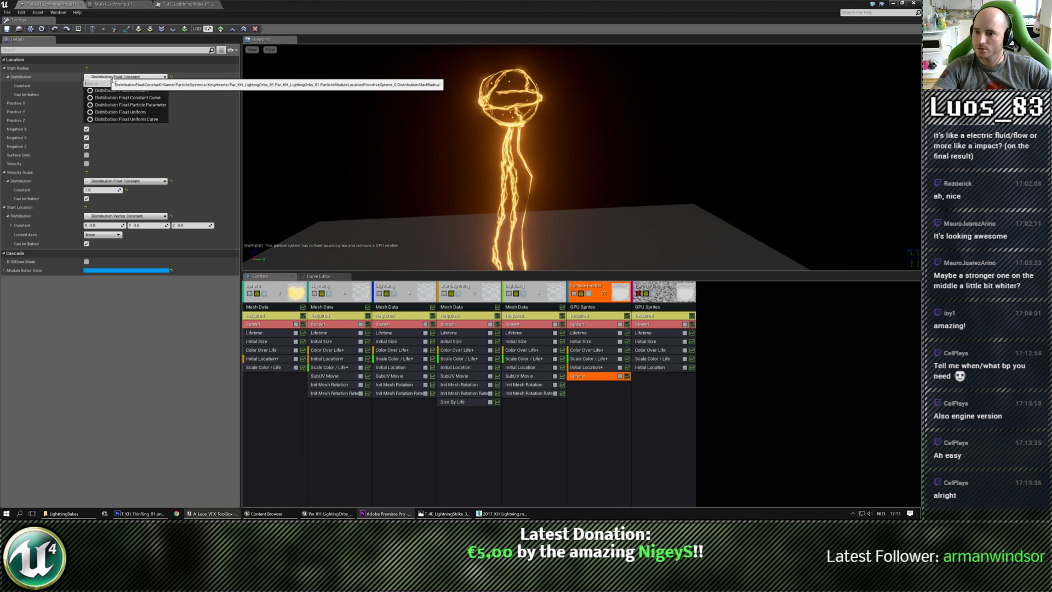
{"action": "left_click", "coordinate": [115, 112]}
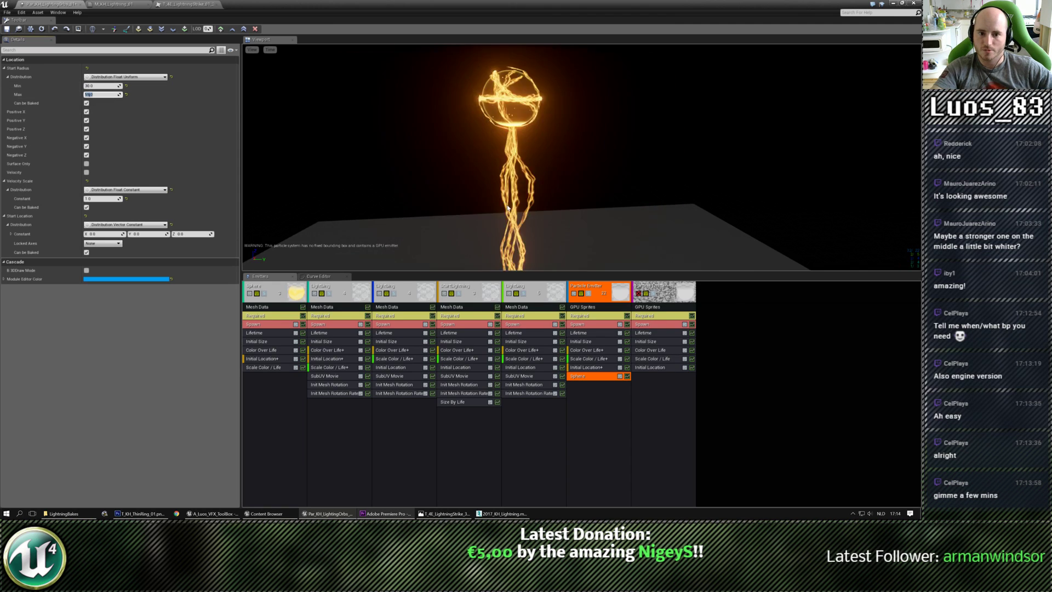
{"action": "right_click_drag", "start_coordinate": [438, 159], "coordinate": [438, 209]}
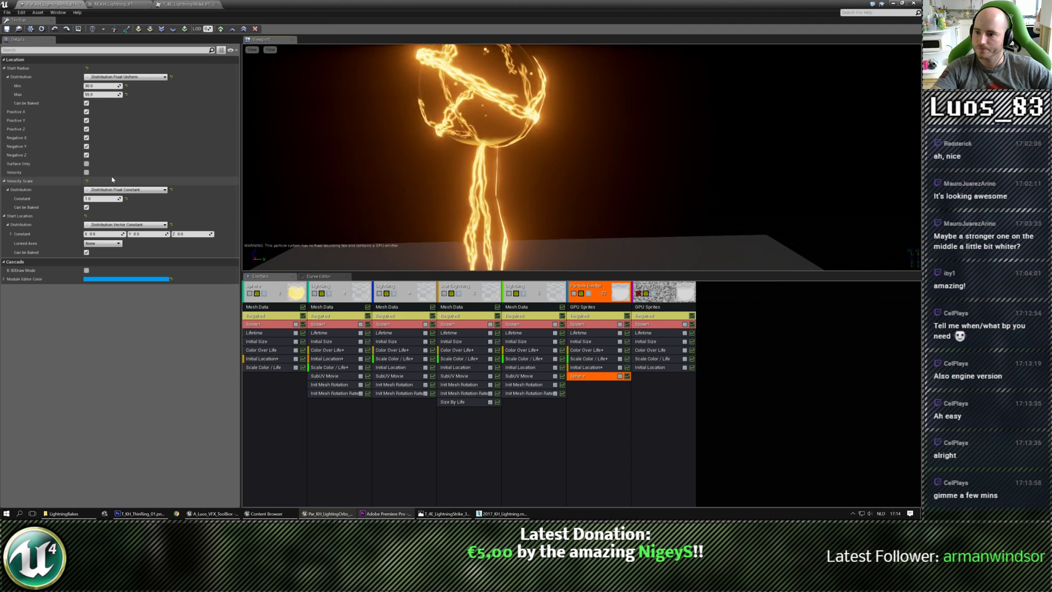
Step: Set the GPU emitter's screen alignment to PSA Velocity in its Required module
{"action": "left_click", "coordinate": [613, 316]}
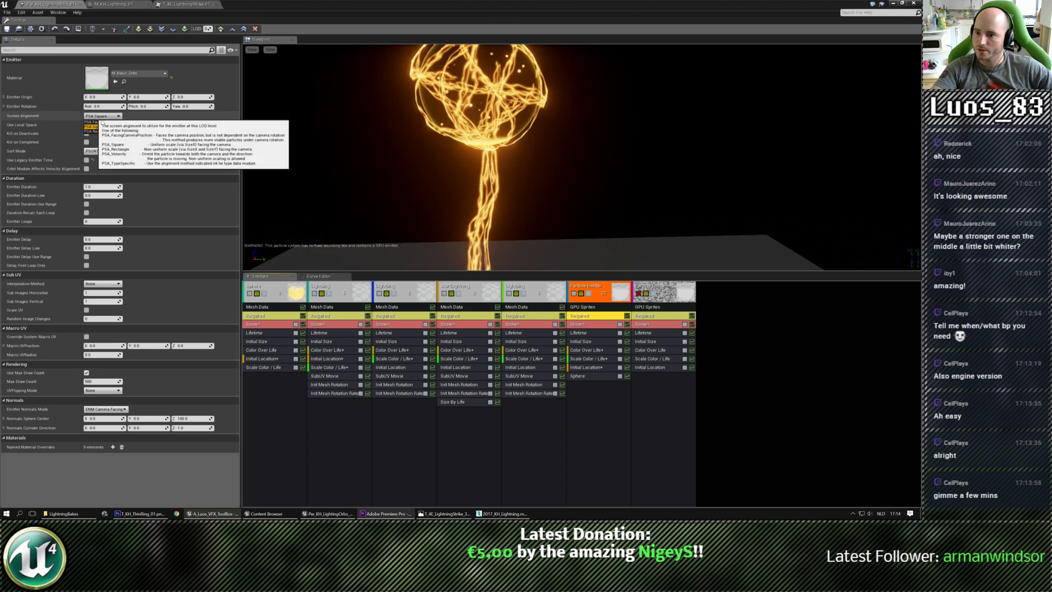
{"action": "left_click", "coordinate": [102, 115]}
{"action": "left_click", "coordinate": [97, 136]}
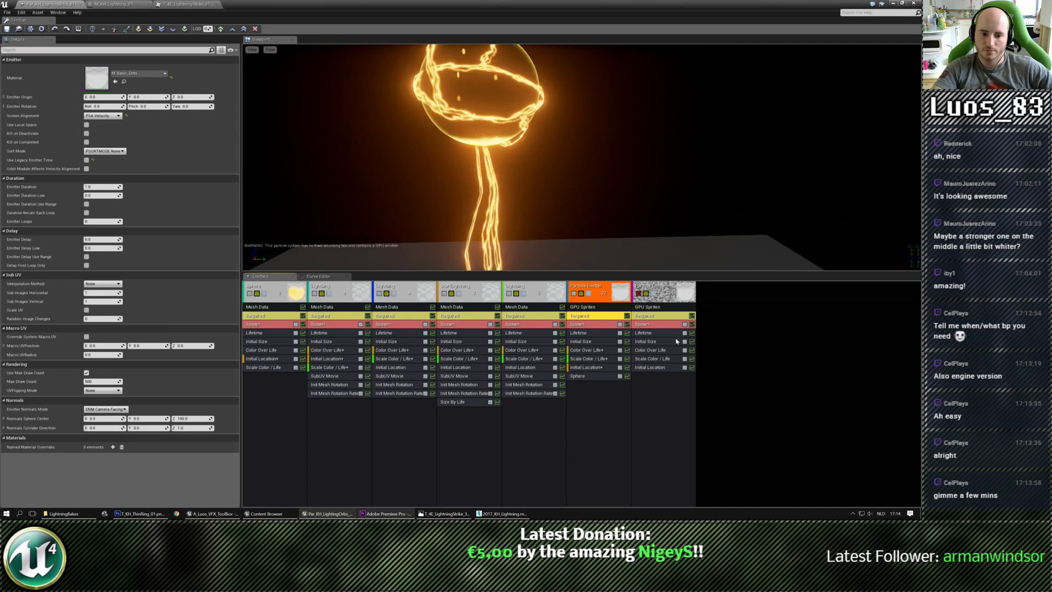
Step: Enable Surface Only and Velocity in the GPU emitter's Sphere module
{"action": "left_click", "coordinate": [580, 376]}
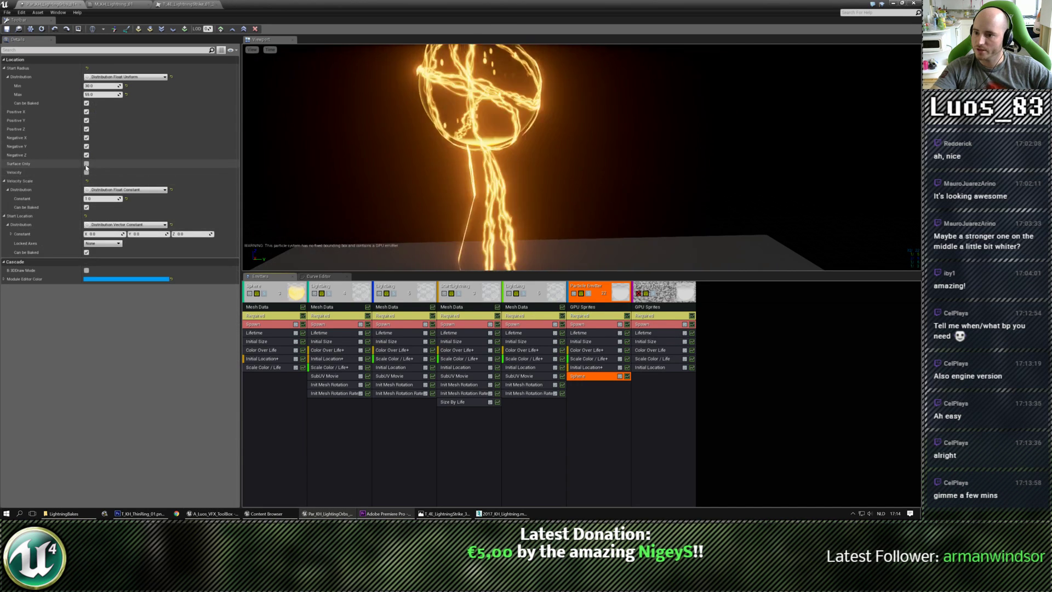
{"action": "left_click", "coordinate": [86, 163]}
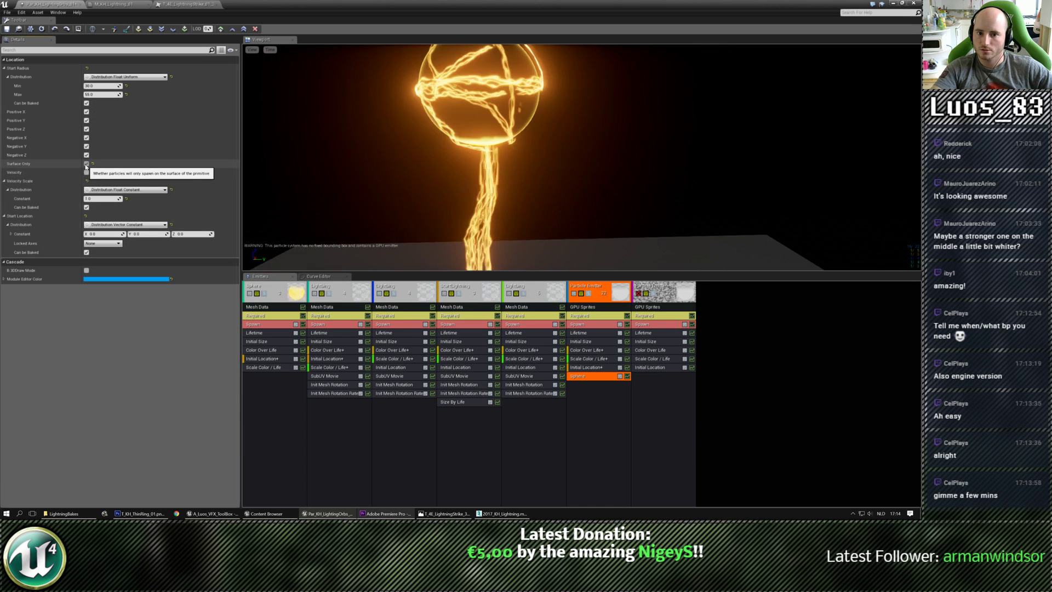
{"action": "left_click", "coordinate": [86, 172]}
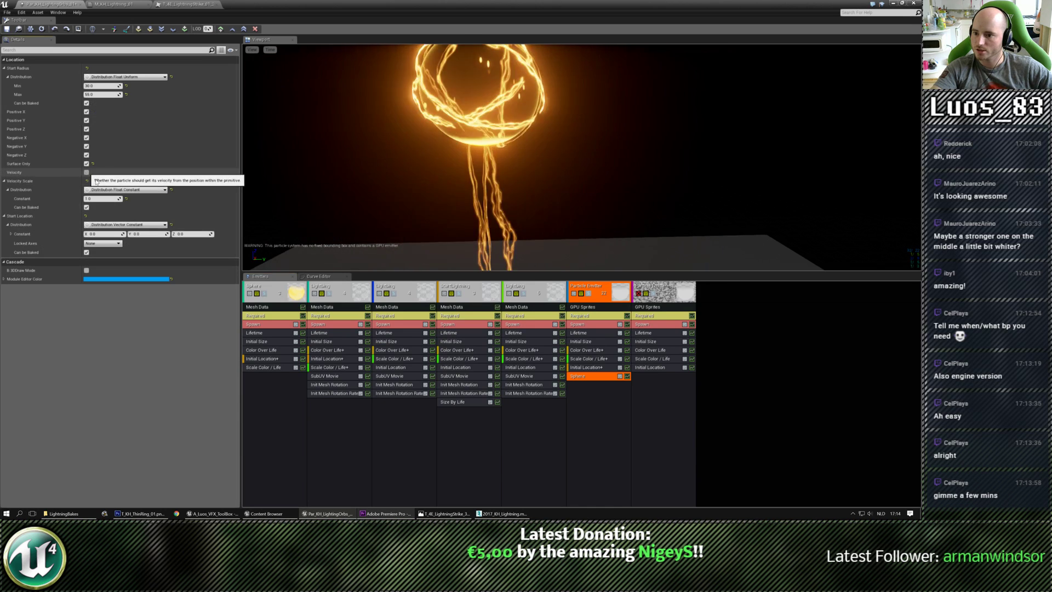
Step: Change the Sphere module's velocity scale to a uniform distribution from -20 to 40
{"action": "left_click", "coordinate": [115, 189]}
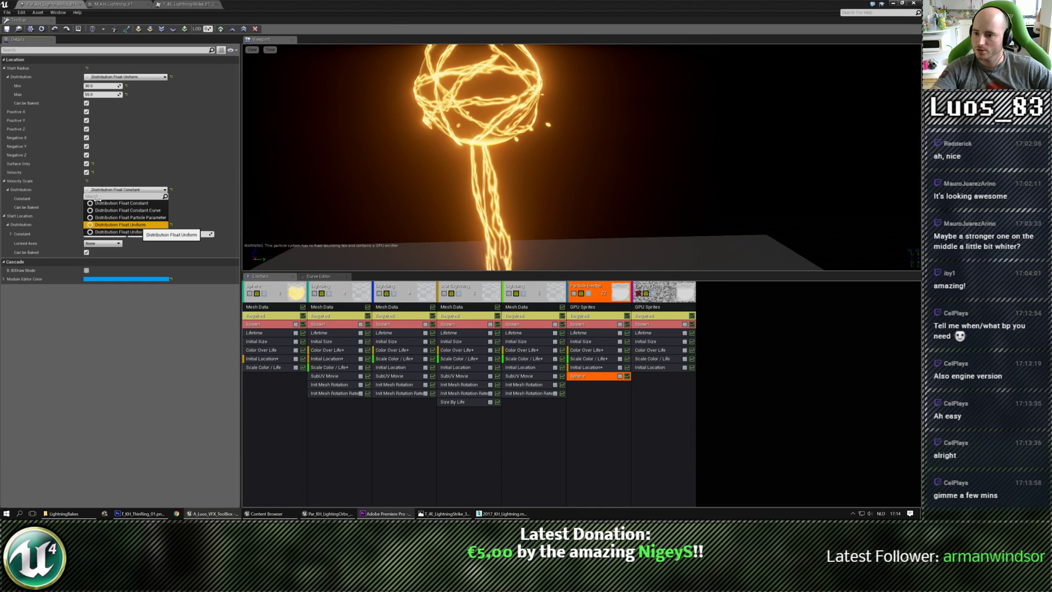
{"action": "left_click", "coordinate": [109, 226]}
{"action": "left_click", "coordinate": [95, 198]}
{"action": "type", "text": "-20"}
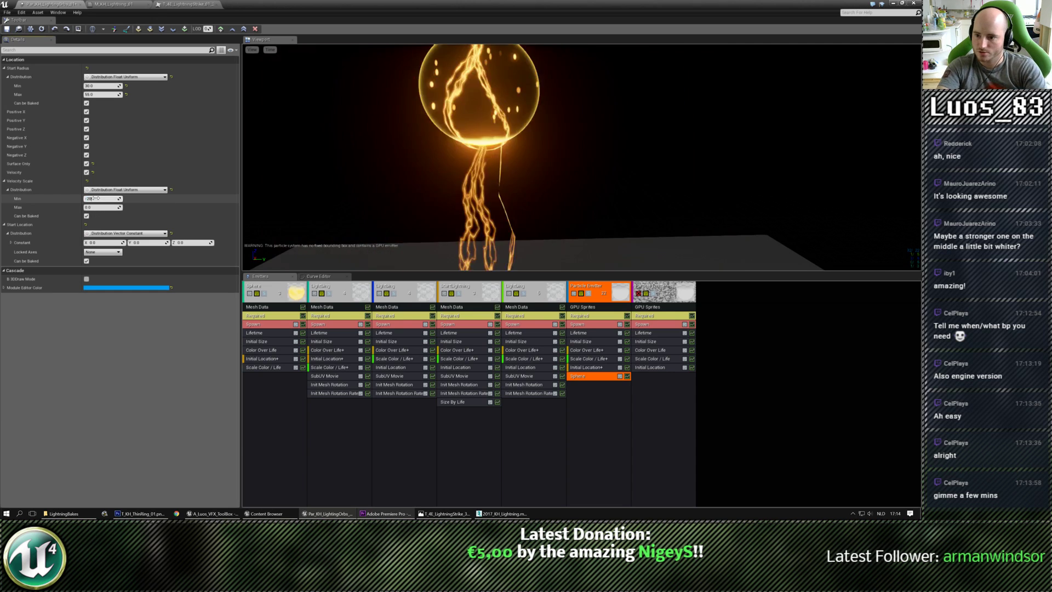
{"action": "key", "text": "Tab"}
{"action": "type", "text": "40"}
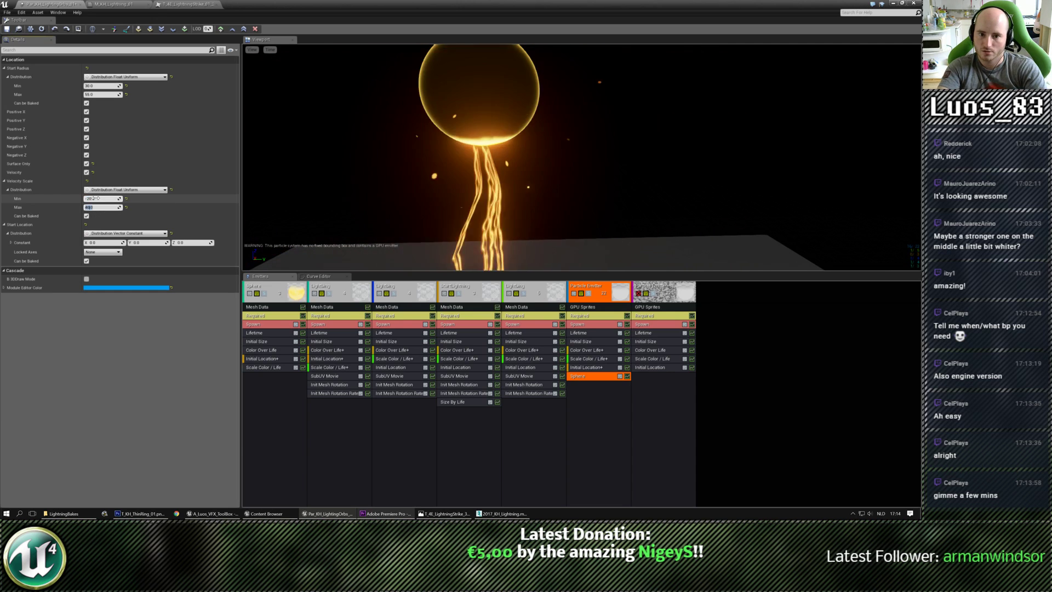
{"action": "scroll", "coordinate": [477, 163], "scroll_direction": "down", "scroll_amount": 3}
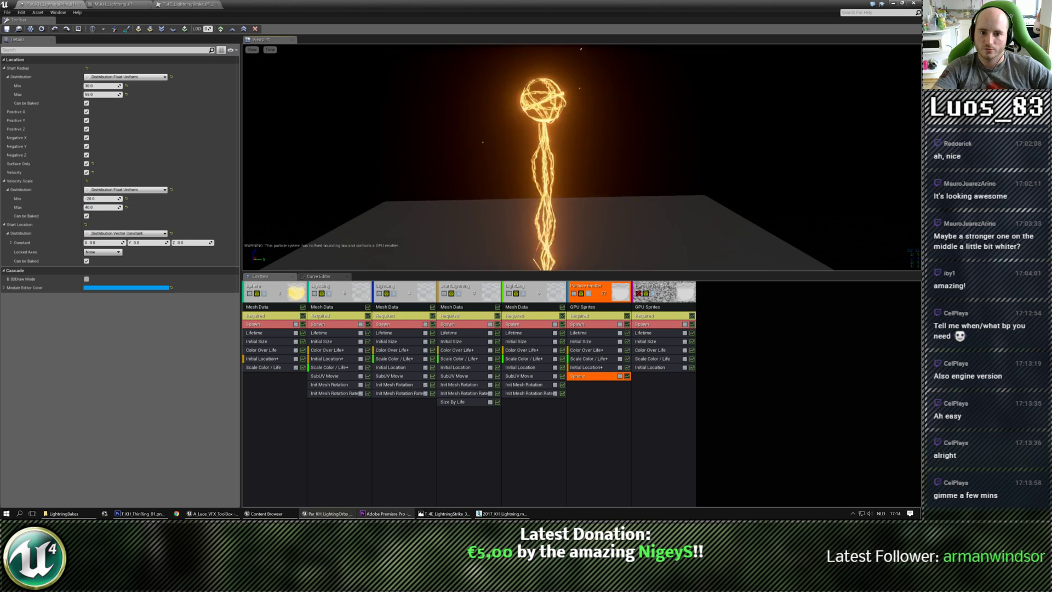
Step: Add a Drag module to the GPU emitter with a uniform drag coefficient and a minimum of 0.75
{"action": "left_click", "coordinate": [586, 395]}
{"action": "right_click", "coordinate": [586, 395]}
{"action": "mouse_move", "coordinate": [605, 277]}
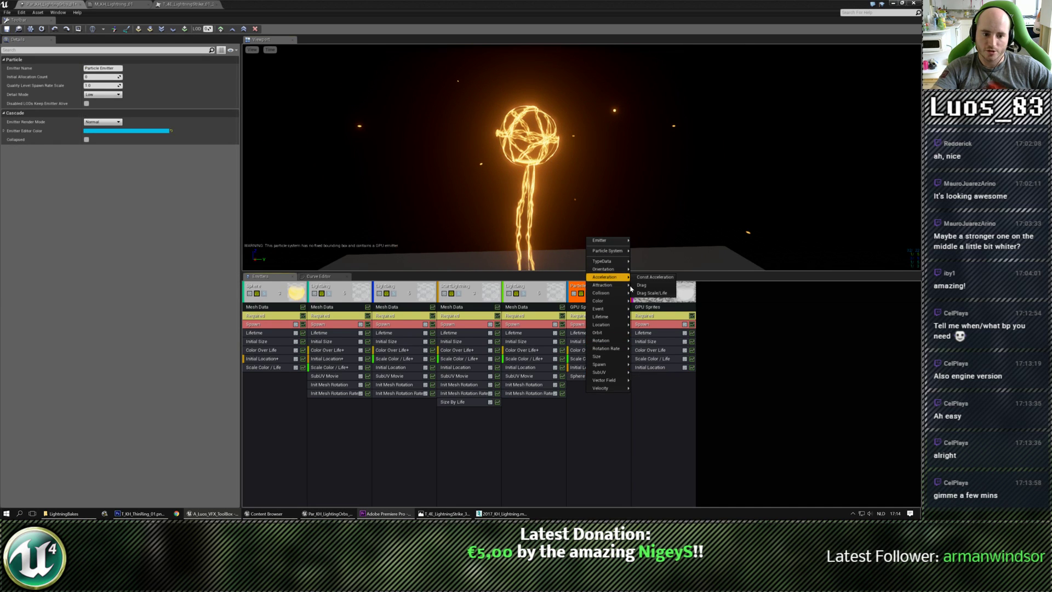
{"action": "left_click", "coordinate": [641, 285]}
{"action": "left_click", "coordinate": [592, 386]}
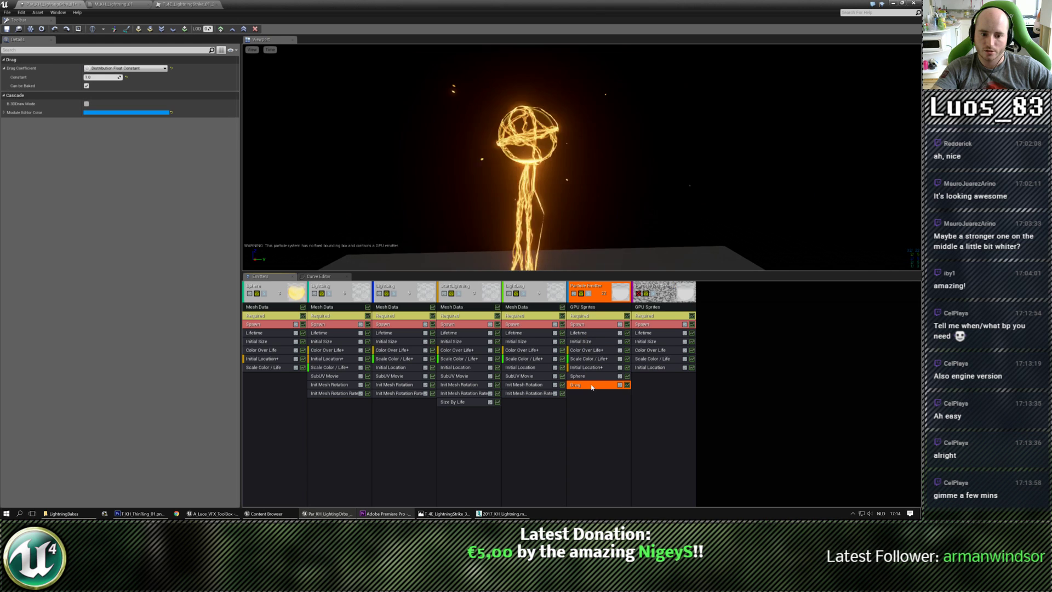
{"action": "left_click", "coordinate": [126, 68]}
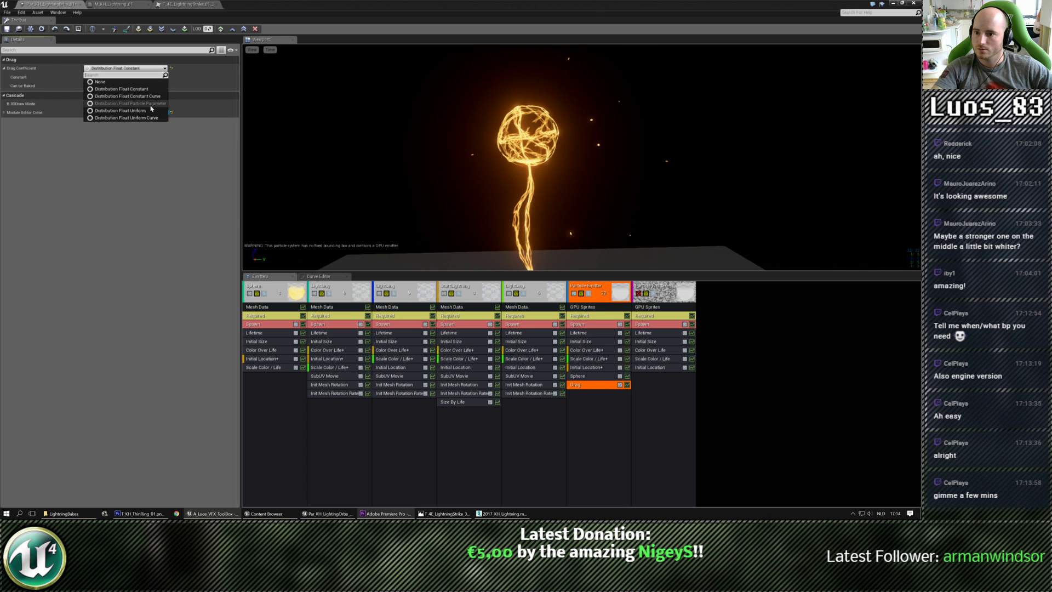
{"action": "left_click", "coordinate": [109, 84]}
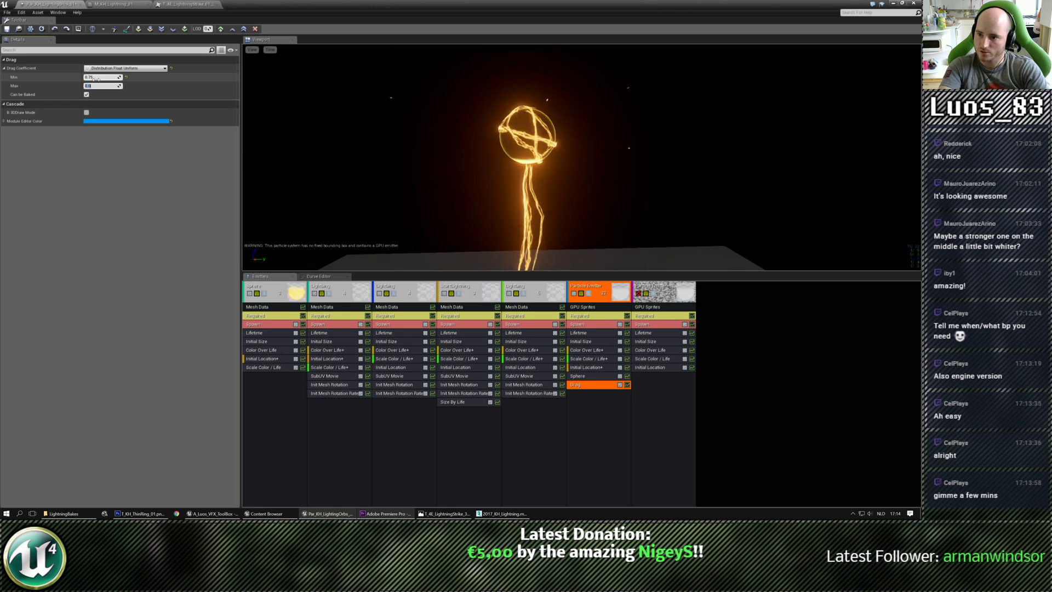
Step: Add a Size By Speed module to the GPU emitter and set its Speed Scale Y to 1
{"action": "right_click", "coordinate": [588, 398]}
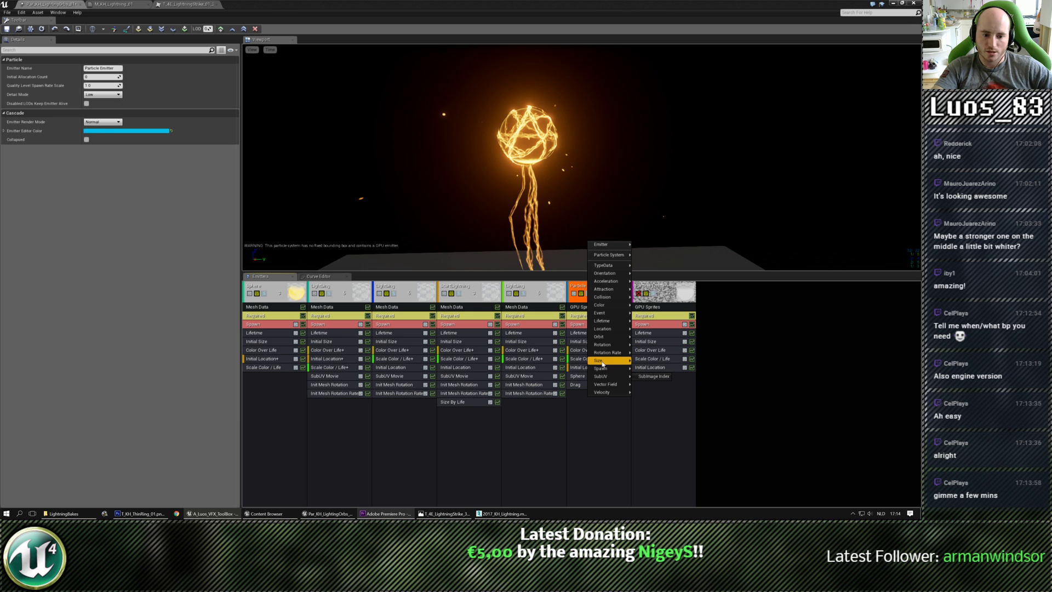
{"action": "mouse_move", "coordinate": [605, 361]}
{"action": "left_click", "coordinate": [652, 392]}
{"action": "left_click", "coordinate": [589, 393]}
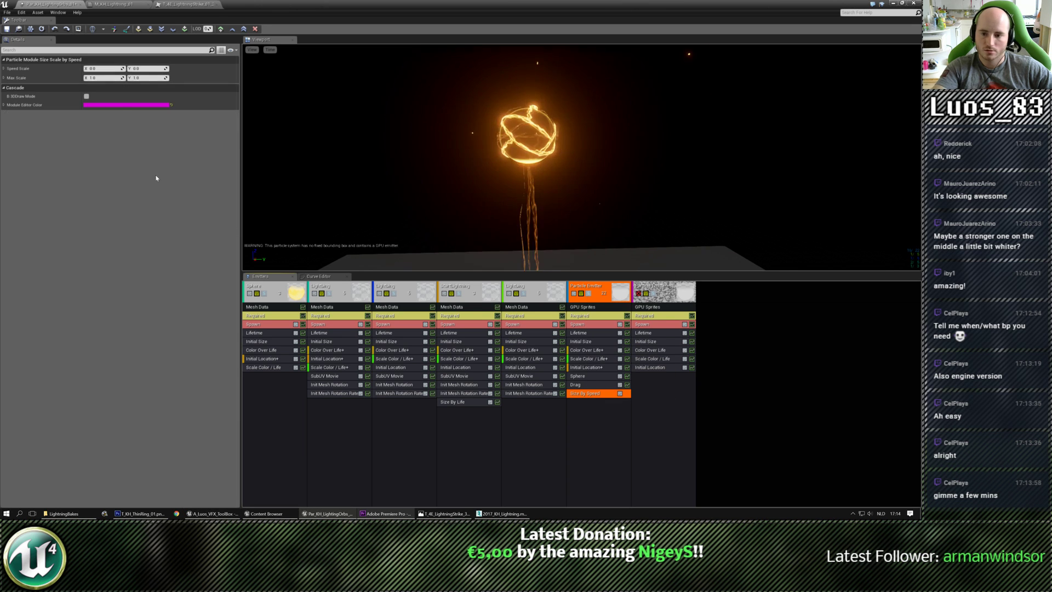
{"action": "type", "text": "1"}
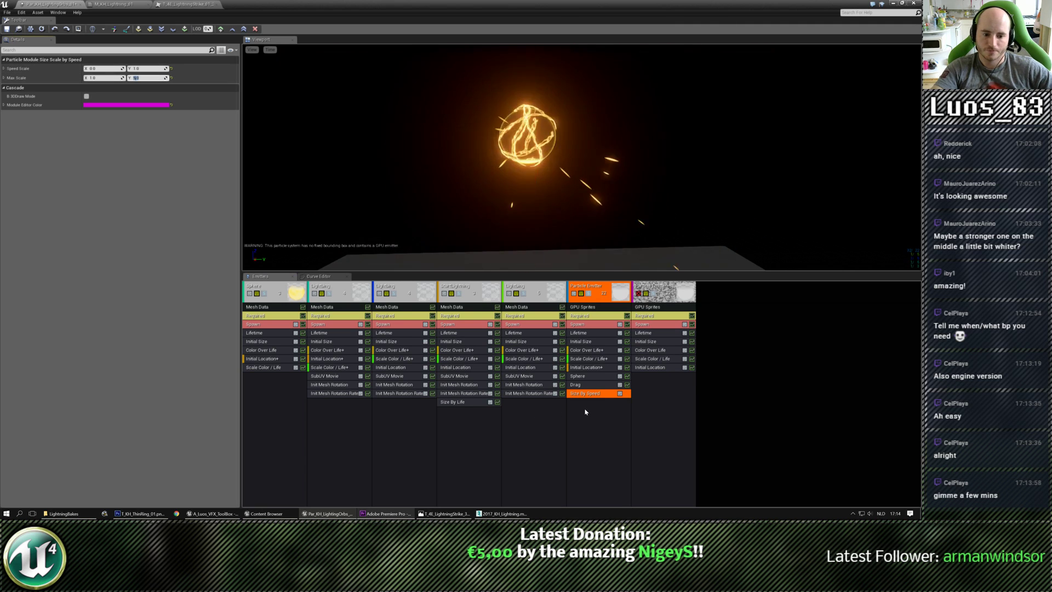
Step: Add a Size By Life module to the GPU emitter, replacing its default curve points with one new point
{"action": "right_click", "coordinate": [583, 408]}
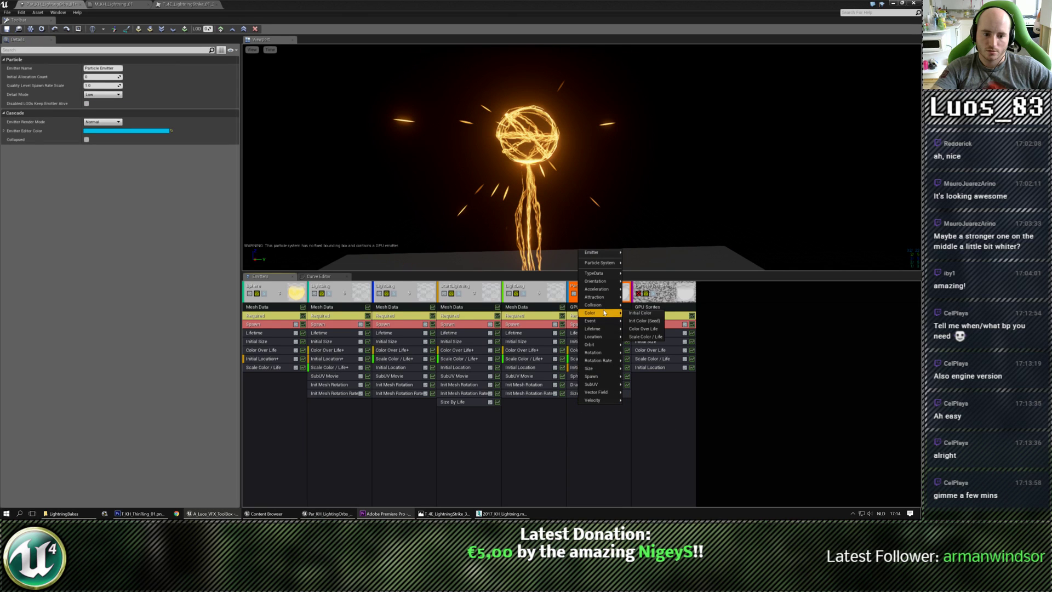
{"action": "mouse_move", "coordinate": [594, 369]}
{"action": "left_click", "coordinate": [653, 386]}
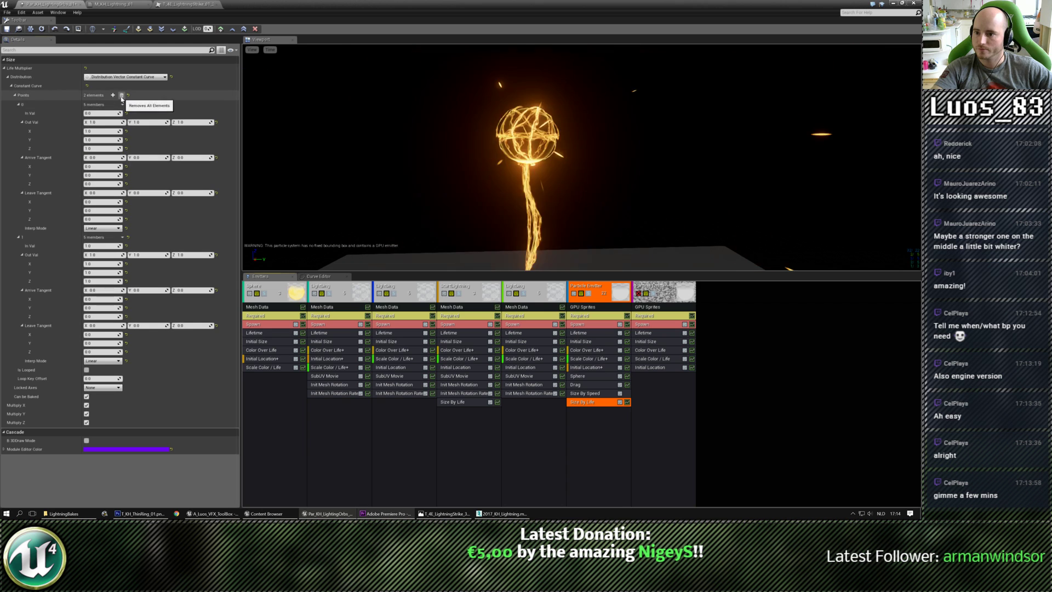
{"action": "left_click", "coordinate": [122, 95]}
{"action": "left_click", "coordinate": [113, 95]}
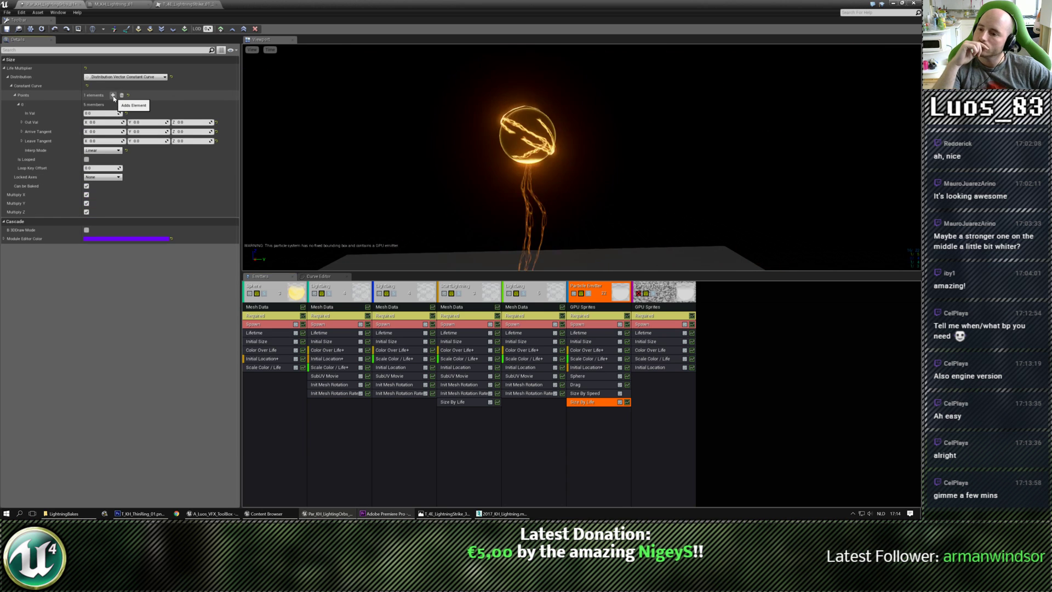
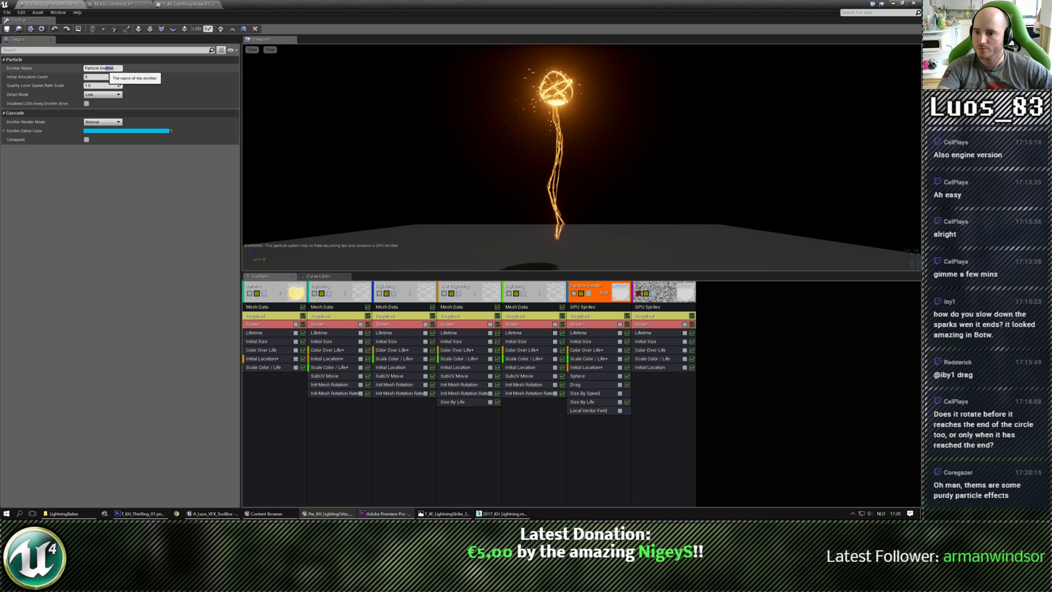
Step: Rename the GPU spark emitter to Orb_Gpu and duplicate it
{"action": "type", "text": "Orb_"}
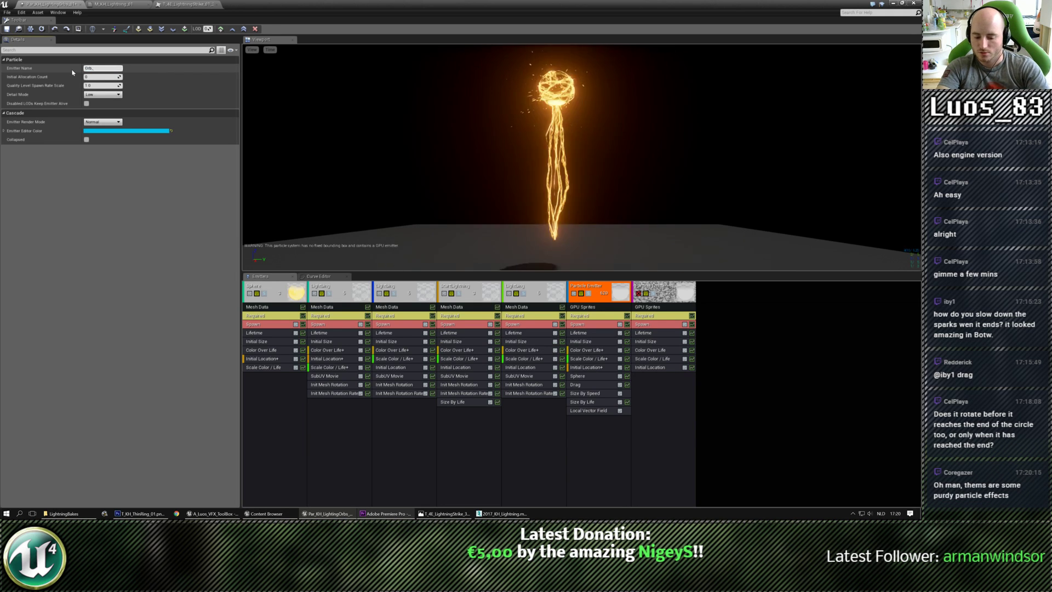
{"action": "type", "text": "Gpu"}
{"action": "key", "text": "Return"}
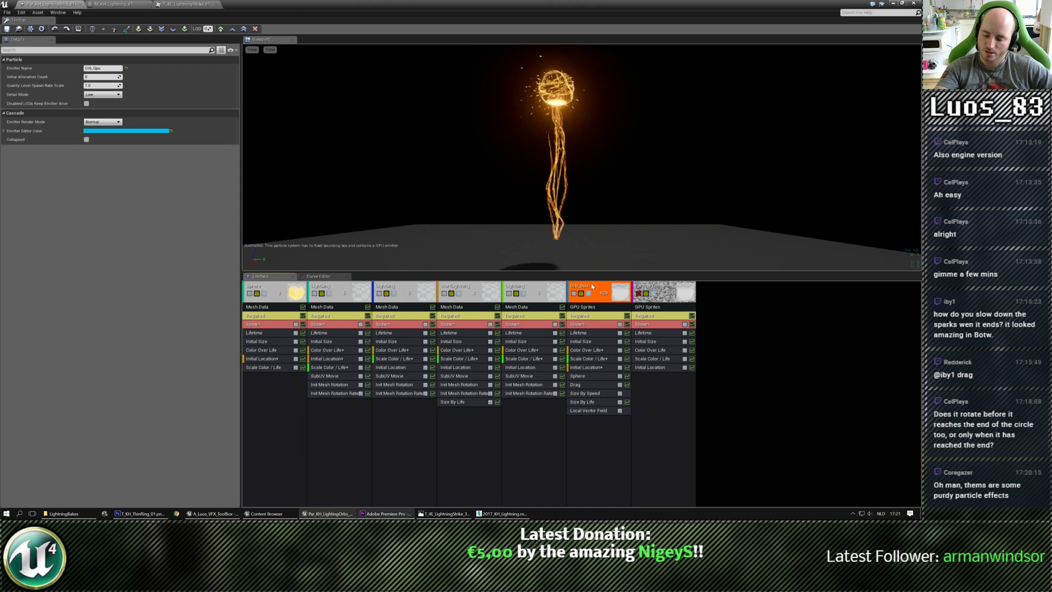
{"action": "key", "text": "ctrl+d"}
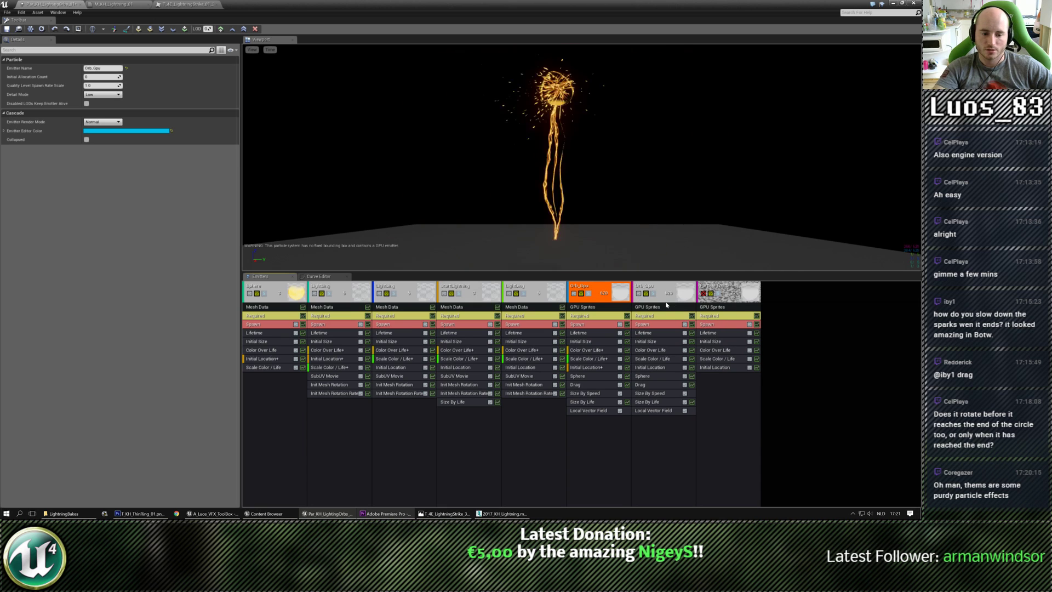
Step: Enable Use Local Space in the duplicated GPU emitter's Required module
{"action": "left_click", "coordinate": [607, 315]}
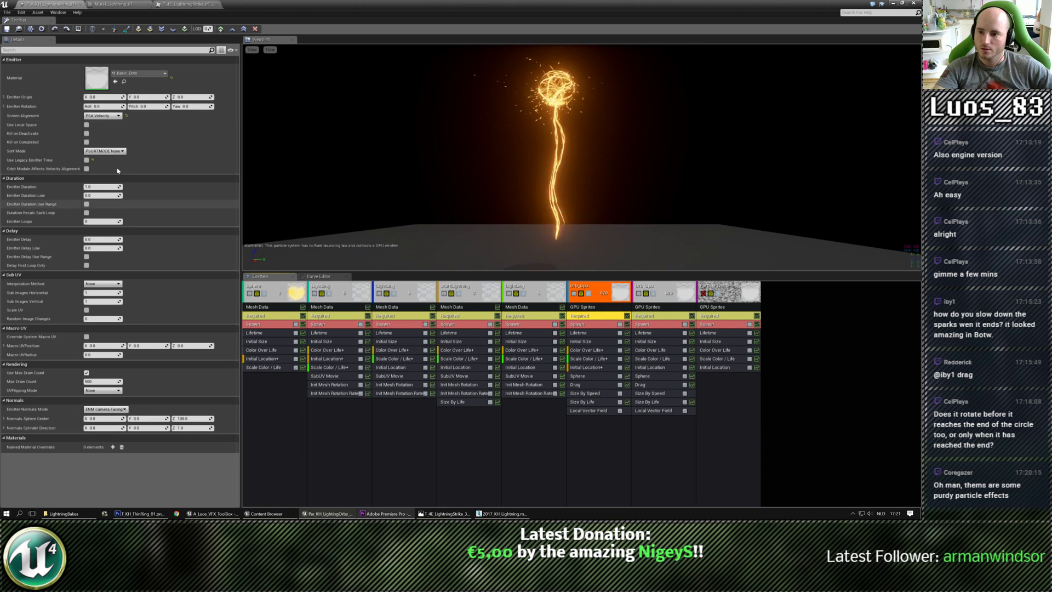
{"action": "left_click", "coordinate": [87, 142]}
{"action": "left_click", "coordinate": [642, 317]}
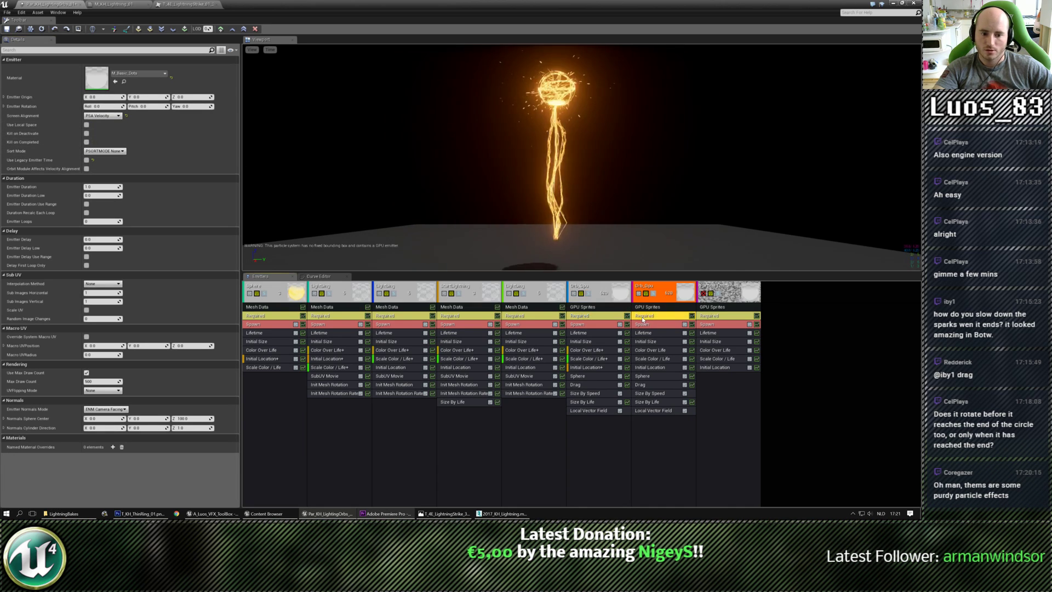
{"action": "left_click", "coordinate": [87, 125]}
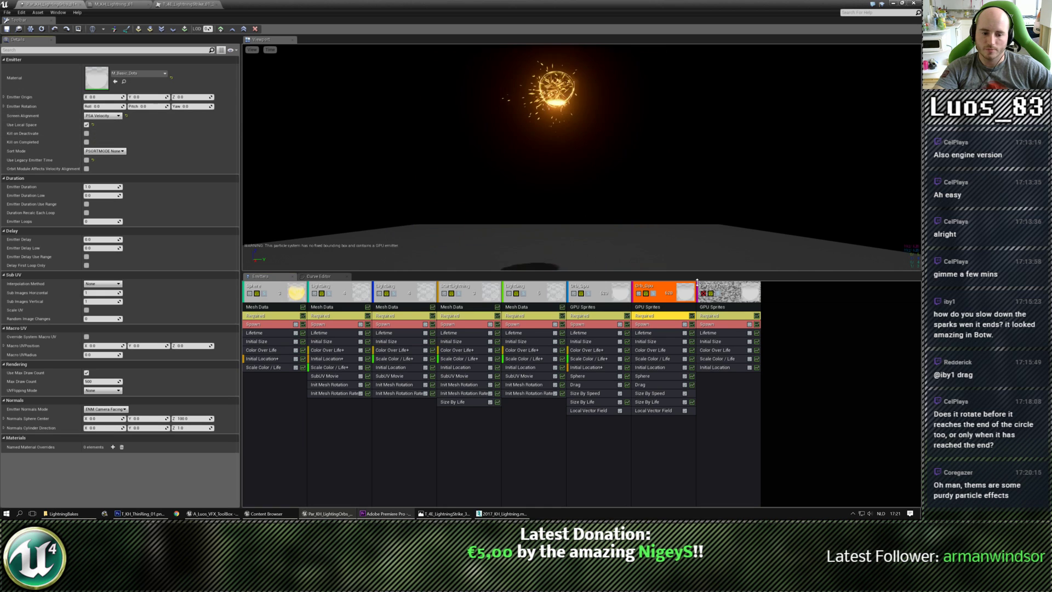
Step: Delete the Sphere module from the duplicated GPU emitter and solo that emitter
{"action": "left_click", "coordinate": [648, 377]}
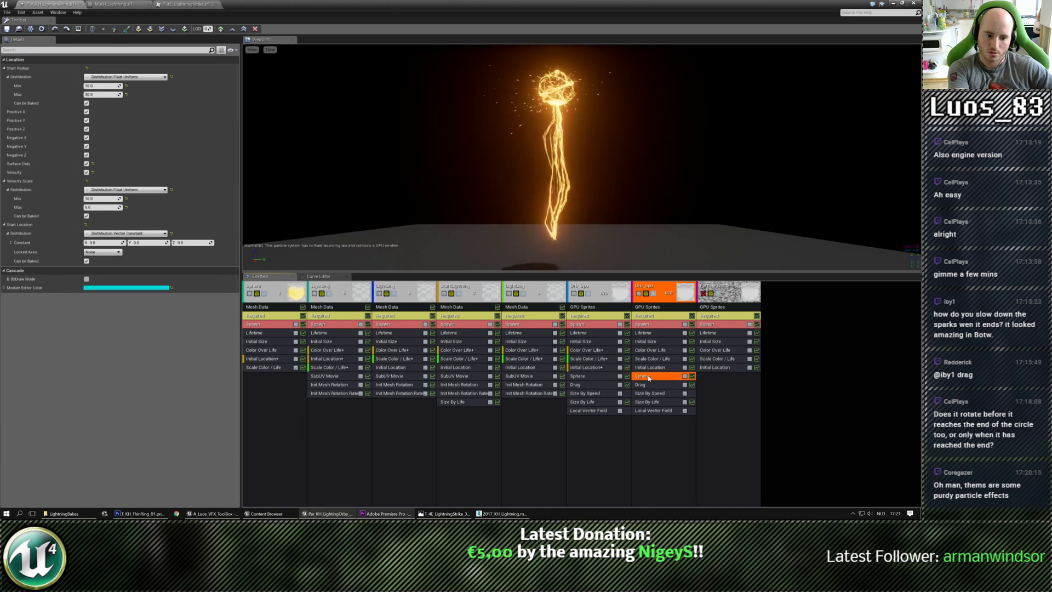
{"action": "key", "text": "Delete"}
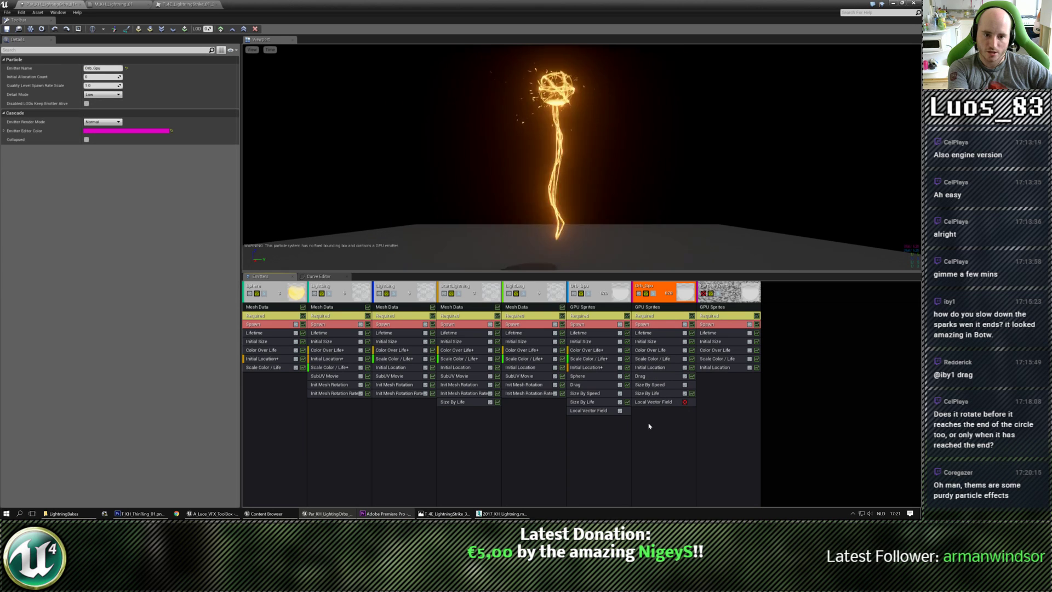
{"action": "left_click", "coordinate": [652, 295]}
{"action": "left_click", "coordinate": [653, 295]}
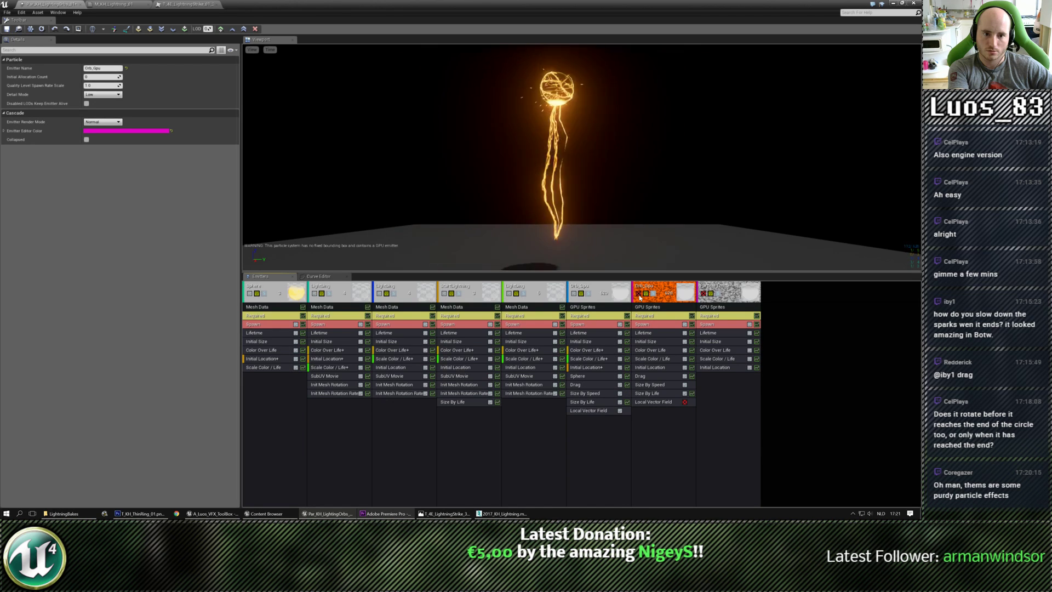
{"action": "left_click", "coordinate": [653, 294]}
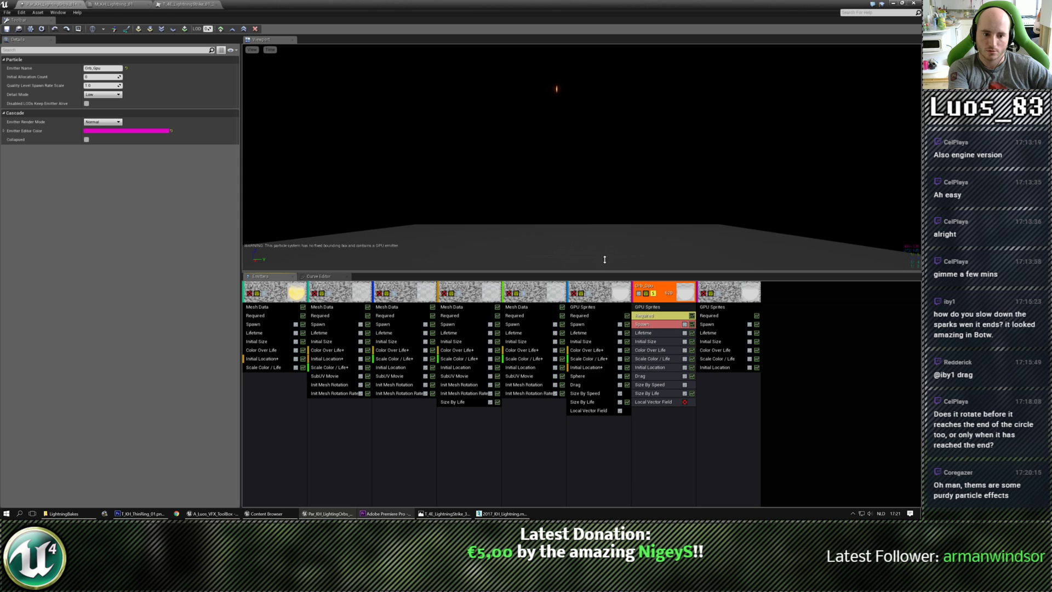
Step: Add a Cylinder location module to the duplicated emitter with a uniform start radius from 5 to 20
{"action": "right_click", "coordinate": [643, 424]}
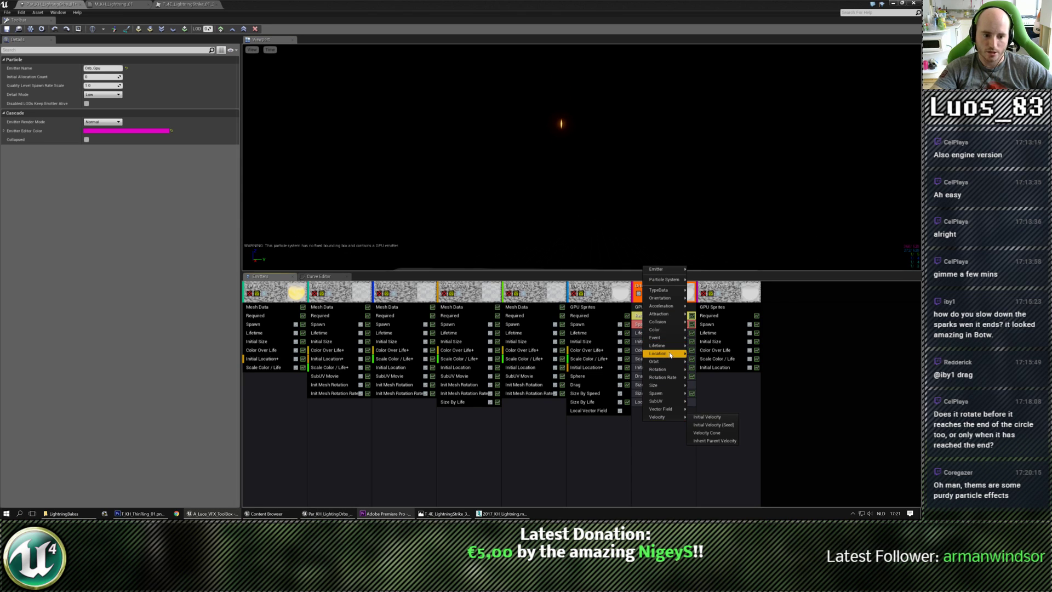
{"action": "mouse_move", "coordinate": [670, 355]}
{"action": "left_click", "coordinate": [711, 400]}
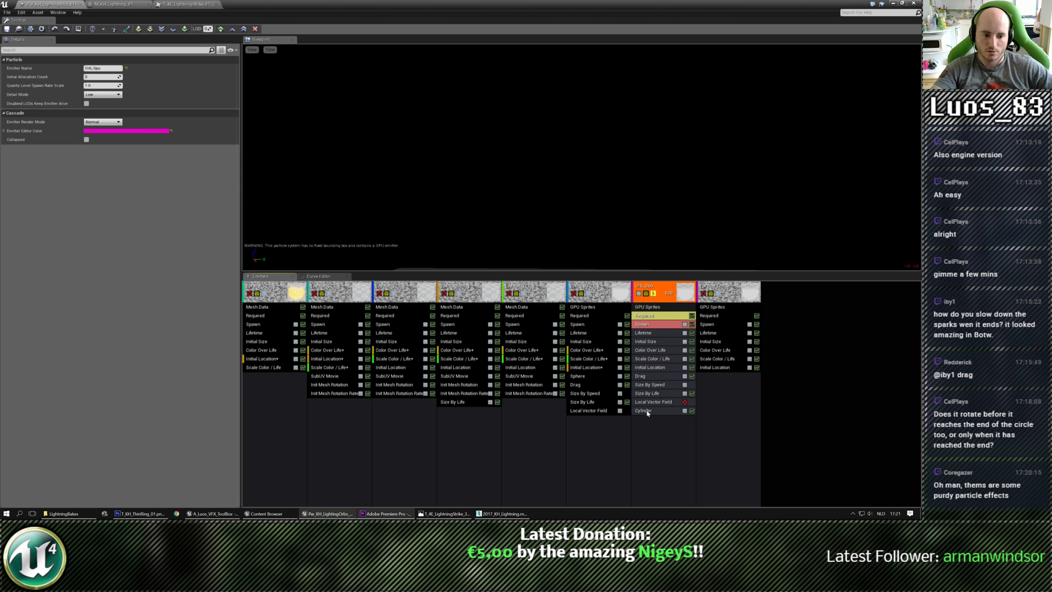
{"action": "left_click", "coordinate": [646, 411]}
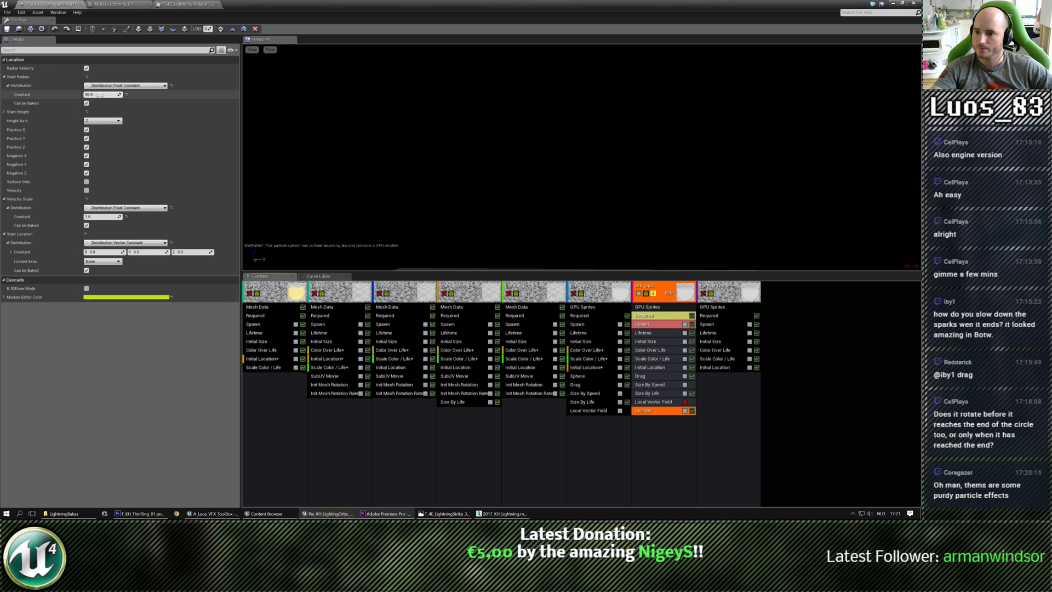
{"action": "left_click", "coordinate": [126, 86]}
{"action": "left_click", "coordinate": [100, 110]}
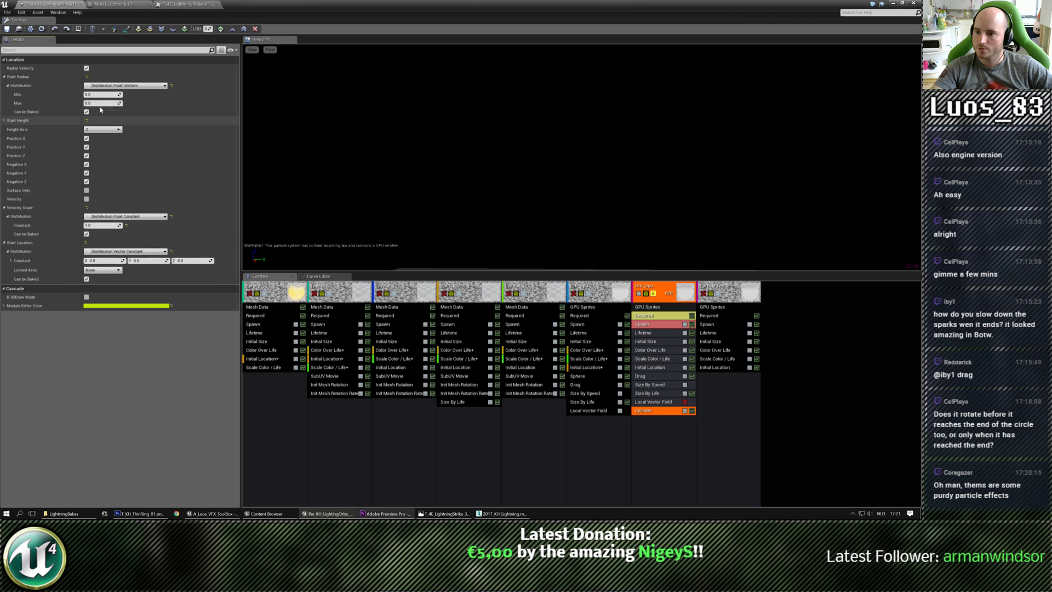
{"action": "left_click", "coordinate": [102, 94]}
{"action": "type", "text": "5"}
{"action": "key", "text": "Tab"}
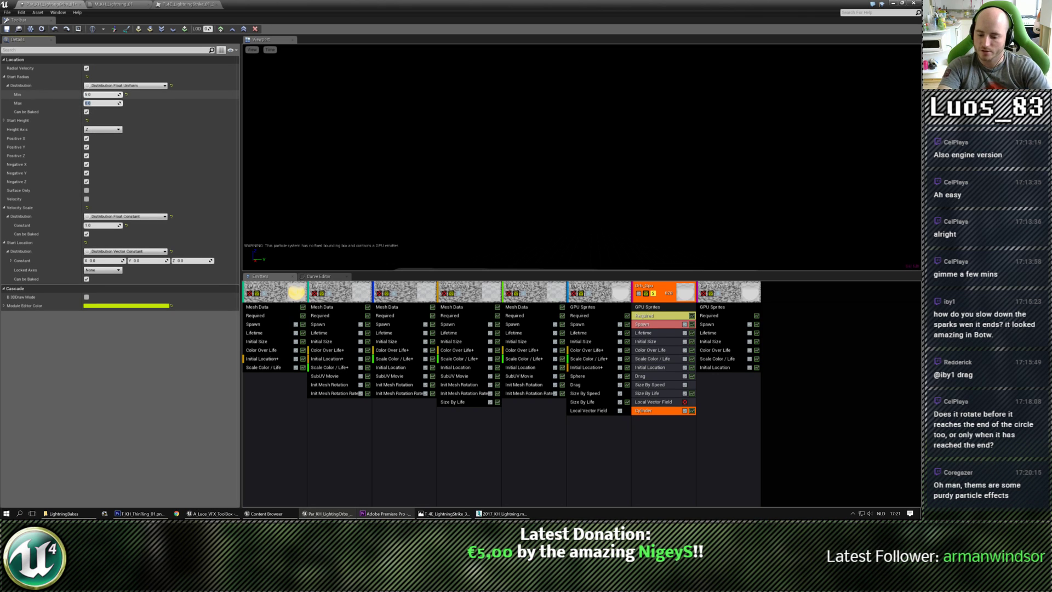
{"action": "type", "text": "20"}
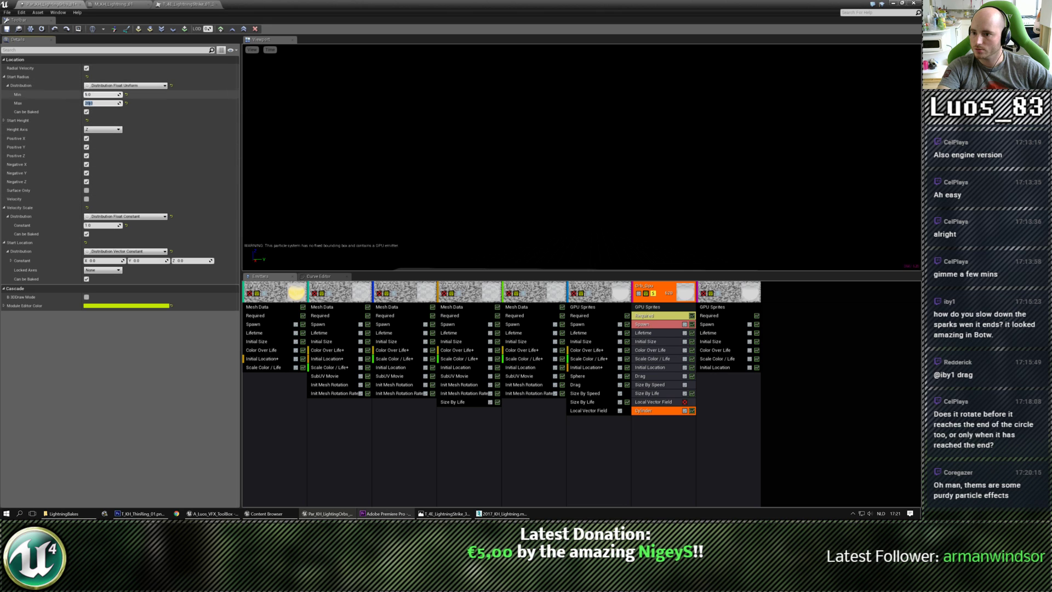
Step: Disable Positive Z and Negative Z in the Cylinder module and enable Velocity
{"action": "left_click", "coordinate": [86, 181]}
{"action": "left_click", "coordinate": [86, 155]}
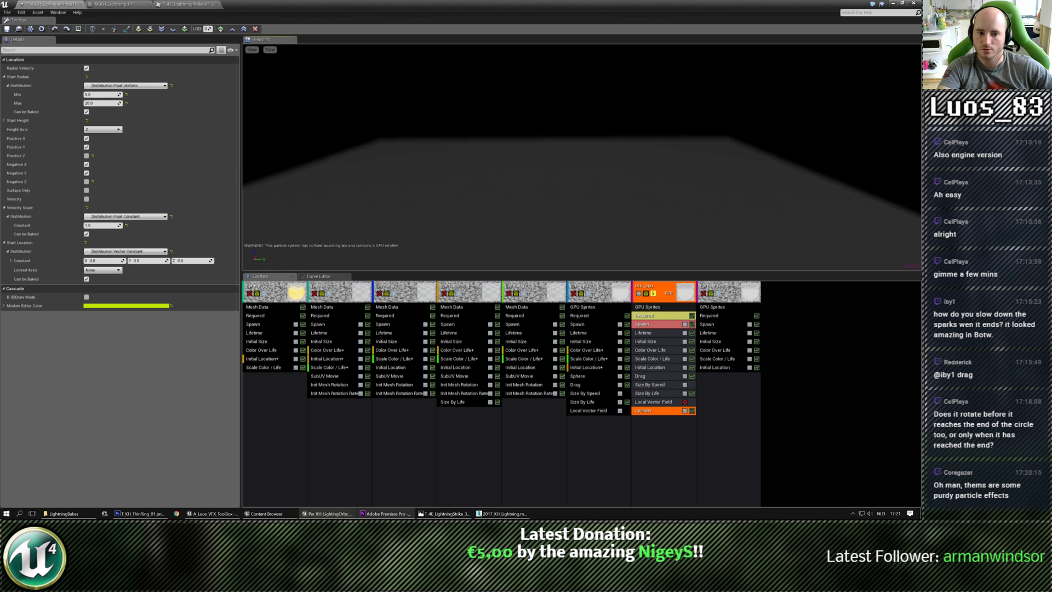
{"action": "right_click_drag", "start_coordinate": [442, 172], "coordinate": [464, 176]}
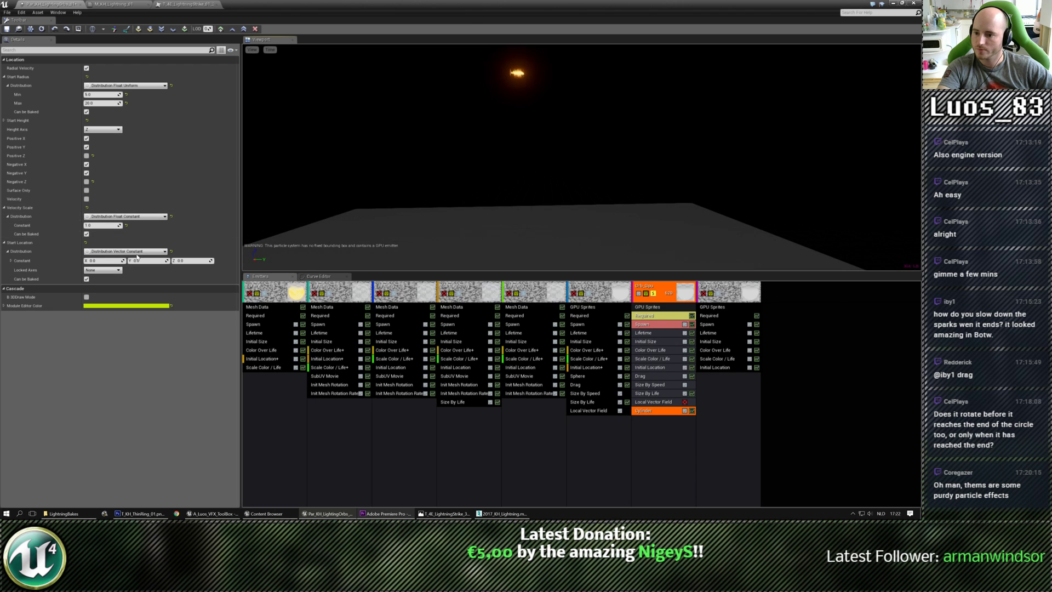
{"action": "left_click", "coordinate": [87, 199]}
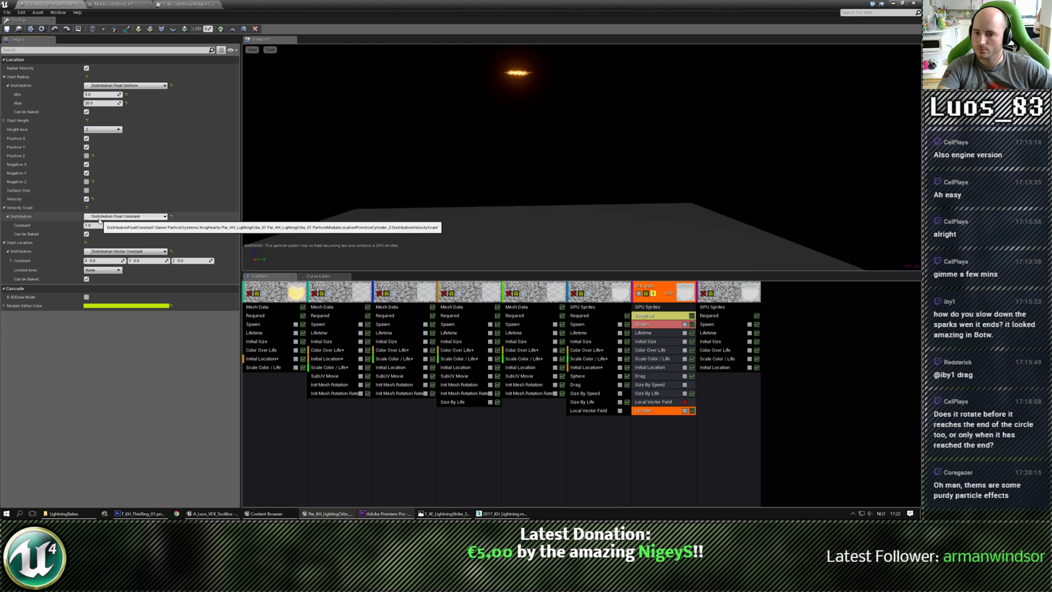
Step: Add an Initial Velocity module to the duplicated emitter and expand all its distribution settings
{"action": "right_click", "coordinate": [660, 418]}
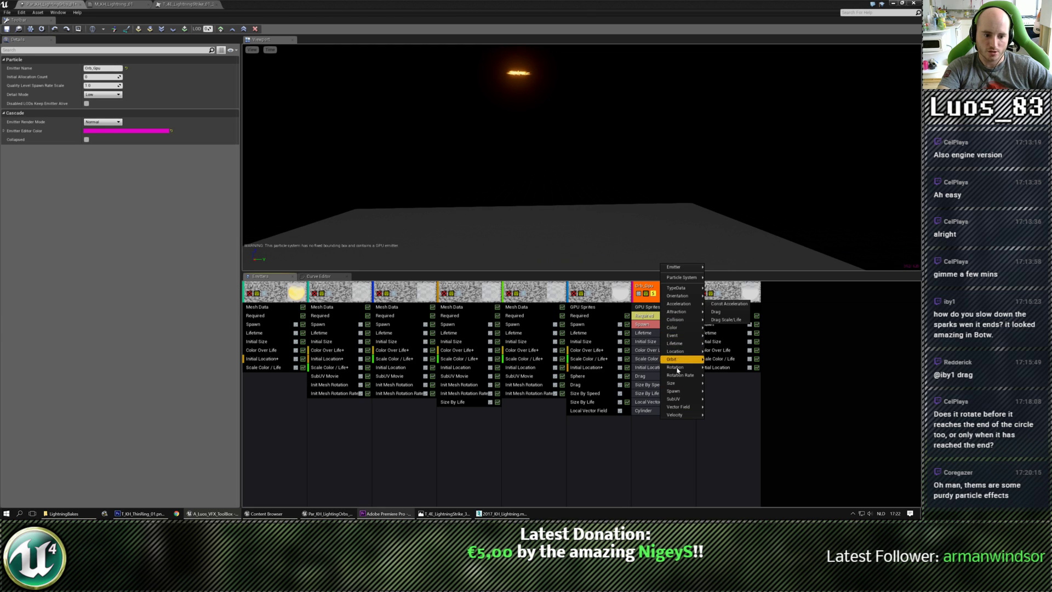
{"action": "mouse_move", "coordinate": [679, 415]}
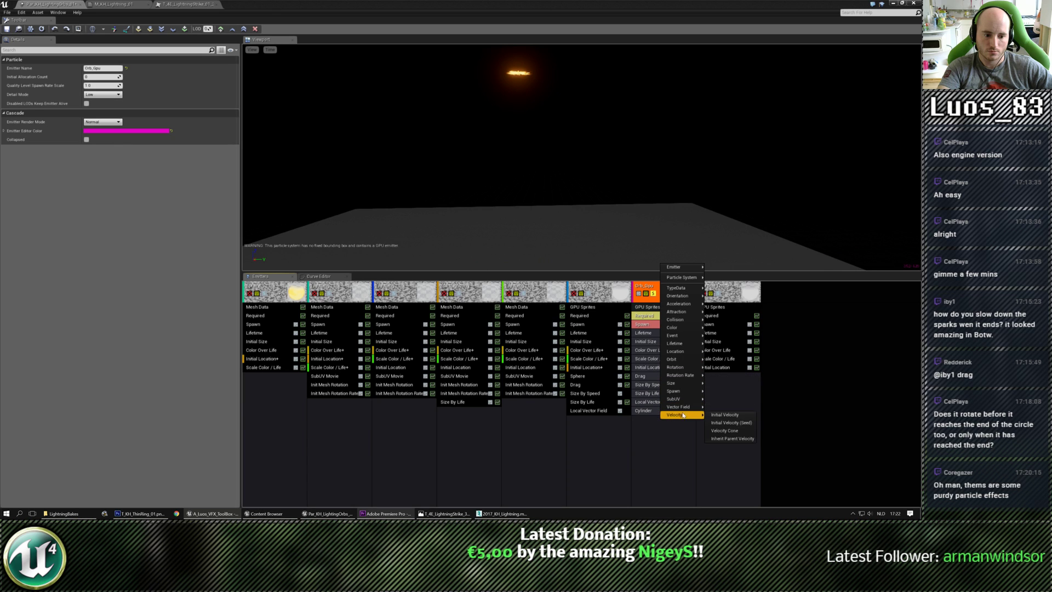
{"action": "left_click", "coordinate": [734, 414]}
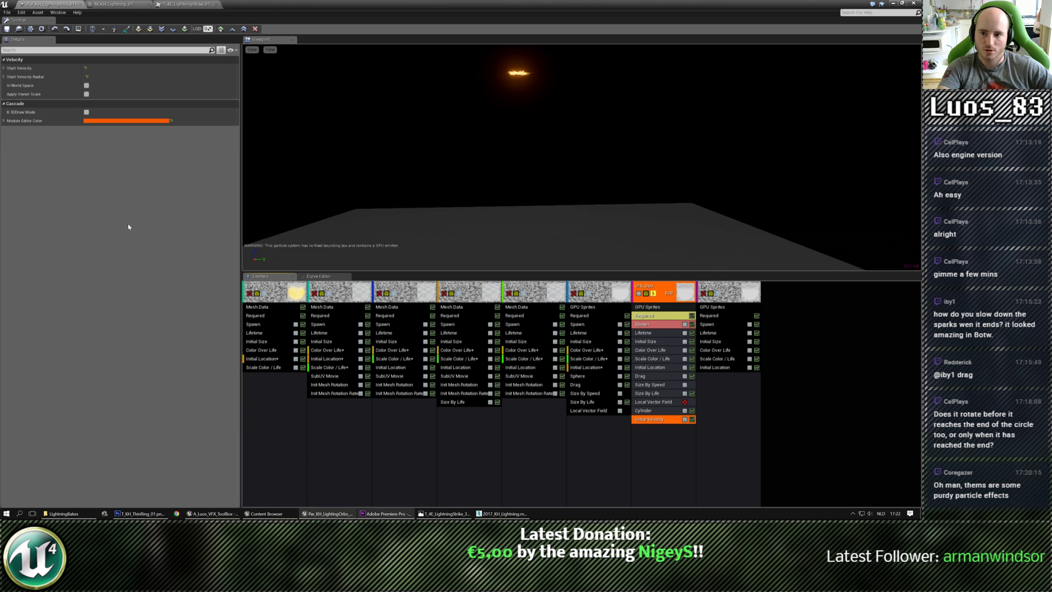
{"action": "right_click", "coordinate": [137, 69]}
{"action": "left_click", "coordinate": [159, 76]}
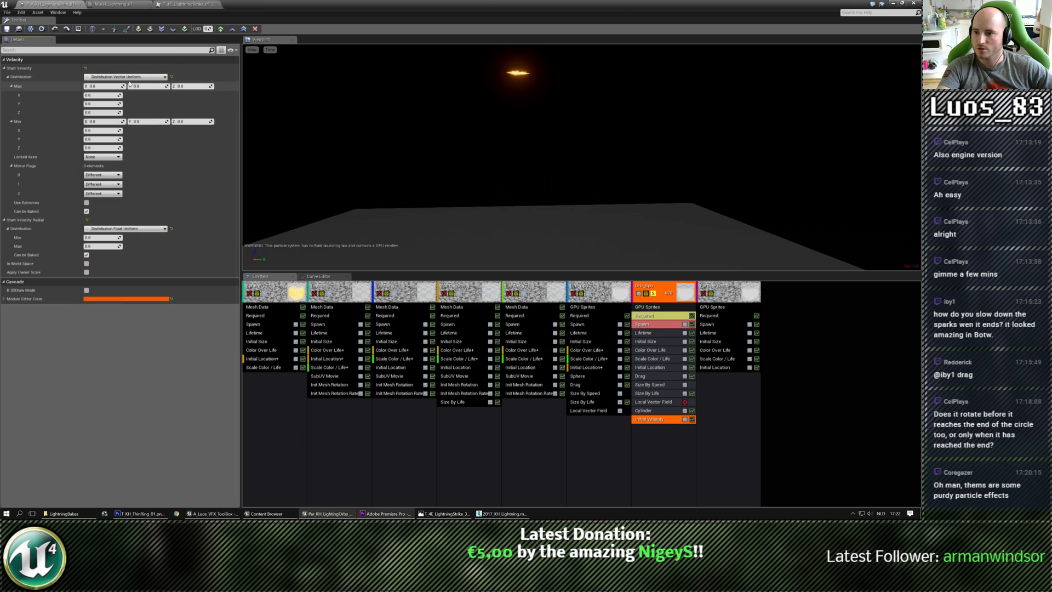
Step: Set the start velocity's Z to a maximum of -980 and a minimum of -560
{"action": "left_click", "coordinate": [182, 86]}
{"action": "type", "text": "-980"}
{"action": "key", "text": "Return"}
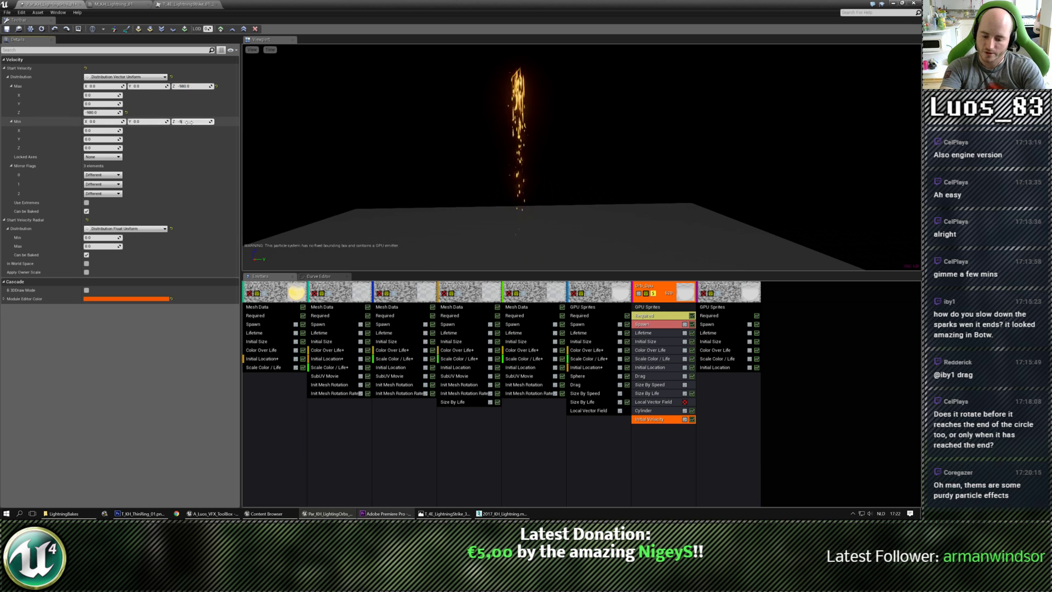
{"action": "left_click", "coordinate": [189, 122]}
{"action": "type", "text": "-560"}
{"action": "key", "text": "Return"}
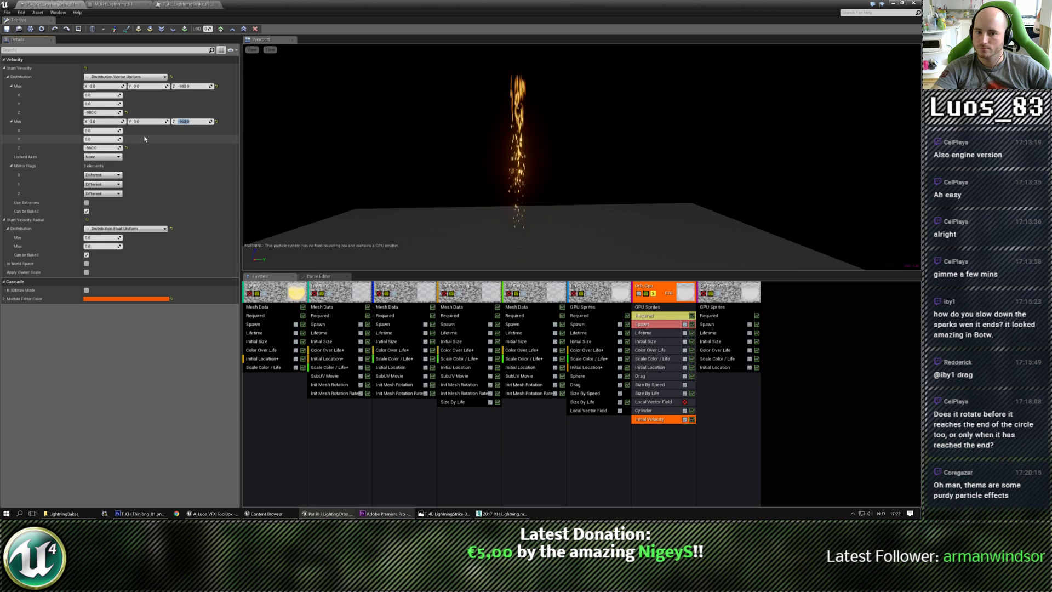
Step: Set the start velocity's maximum X and Y to 10
{"action": "left_click", "coordinate": [92, 96]}
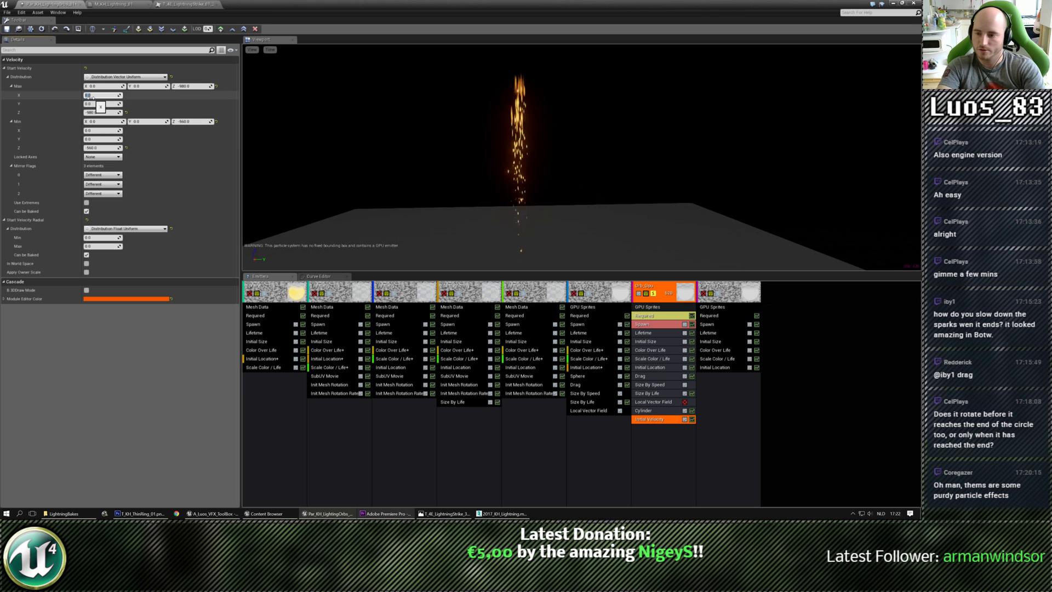
{"action": "key", "text": "Tab"}
{"action": "key", "text": "Tab"}
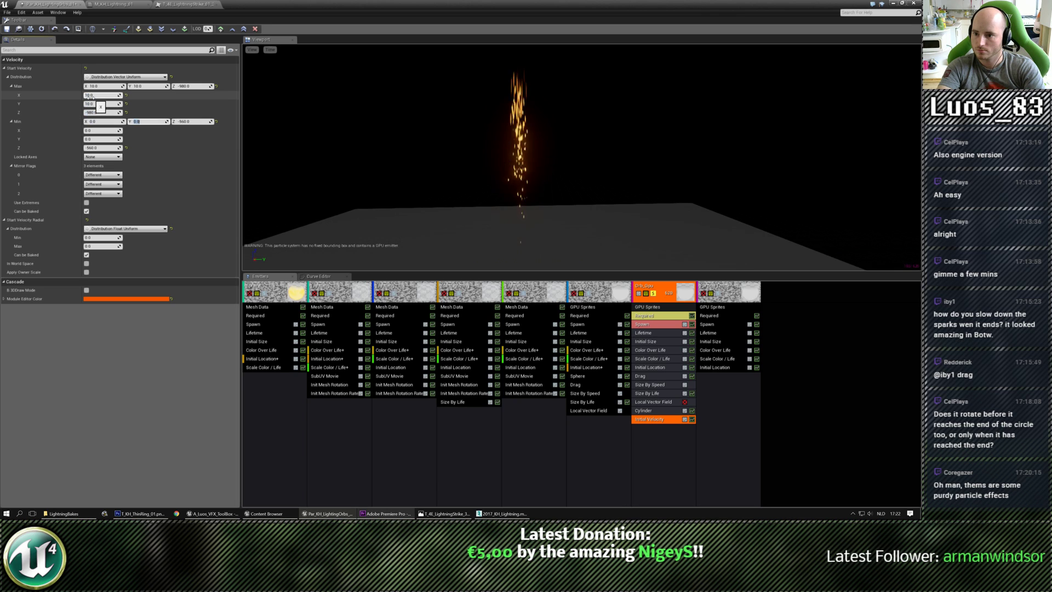
Step: Set the minimum start velocity to -10 in X and Y in the Initial Velocity module
{"action": "type", "text": "-10"}
{"action": "key", "text": "Tab"}
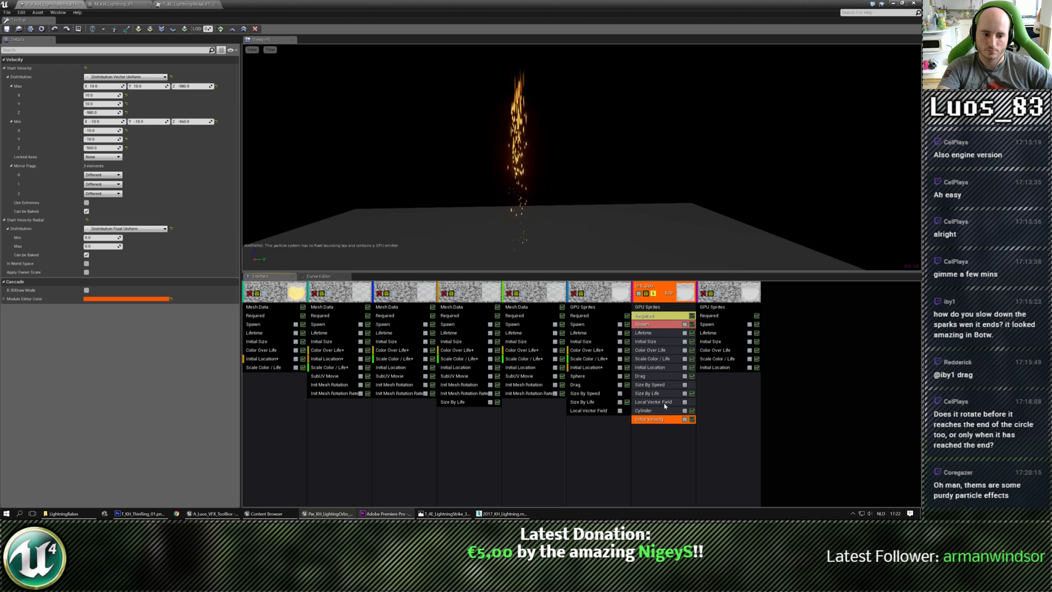
Step: Adjust the Y output value of the second curve point in the seventh emitter's Size By Life module
{"action": "left_click", "coordinate": [657, 402]}
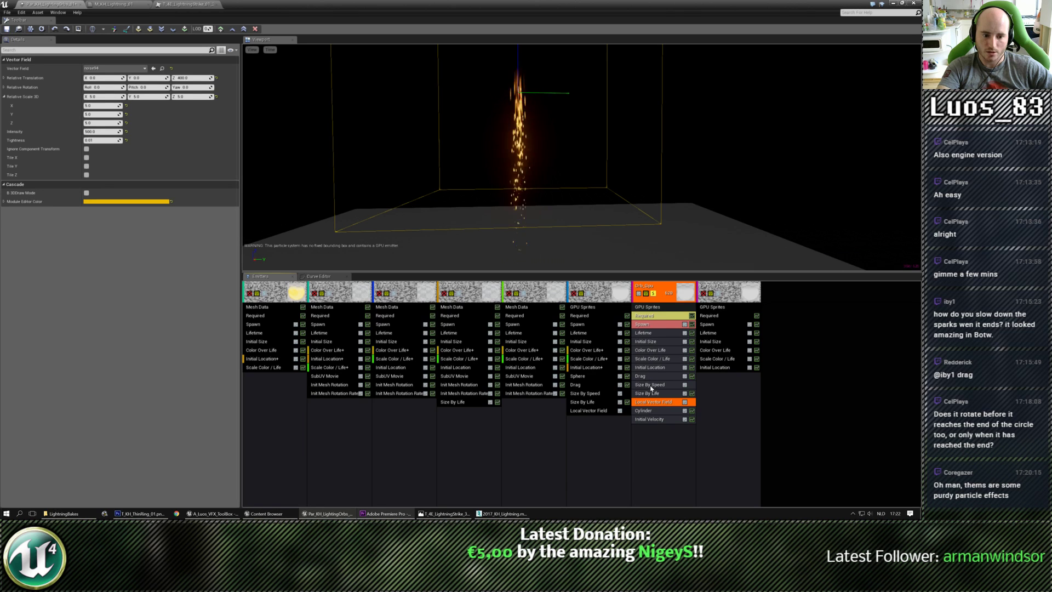
{"action": "left_click", "coordinate": [647, 393]}
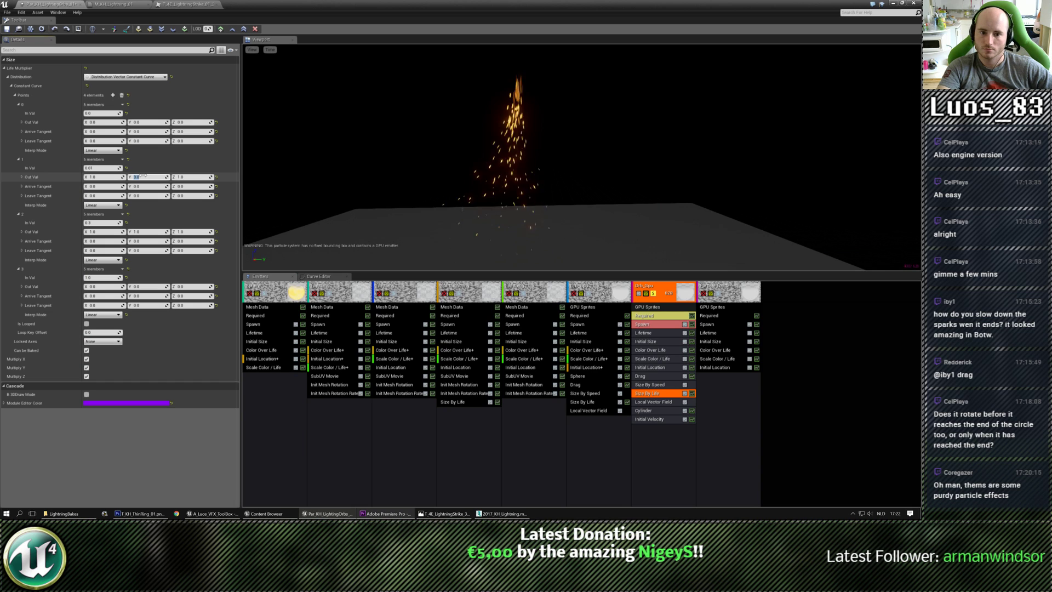
{"action": "left_click_drag", "start_coordinate": [278, 178], "coordinate": [278, 178]}
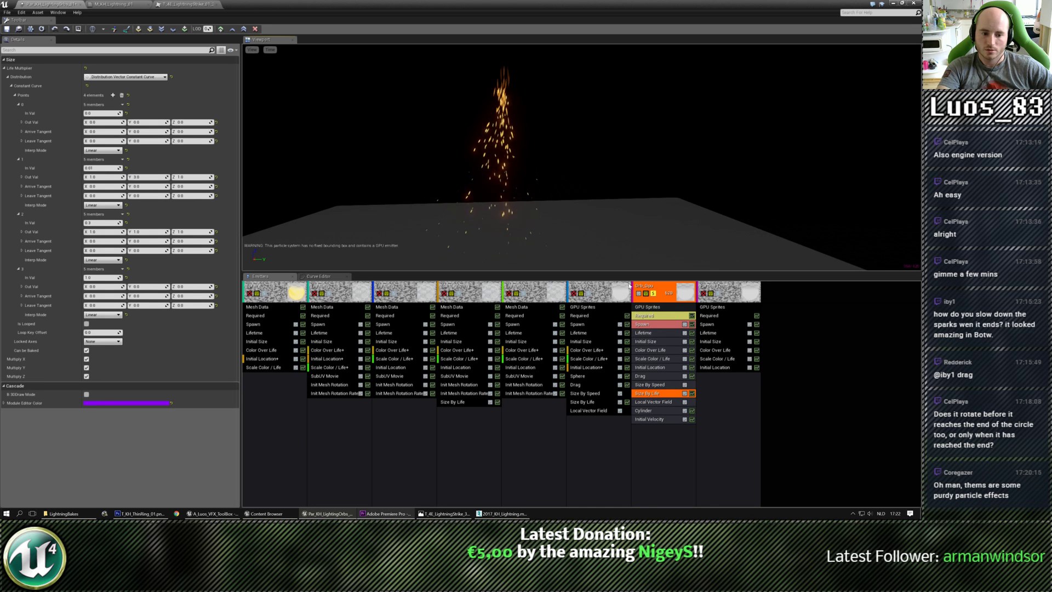
Step: Set the Cylinder module's minimum start radius to 2 and lower its maximum start radius
{"action": "left_click", "coordinate": [649, 411]}
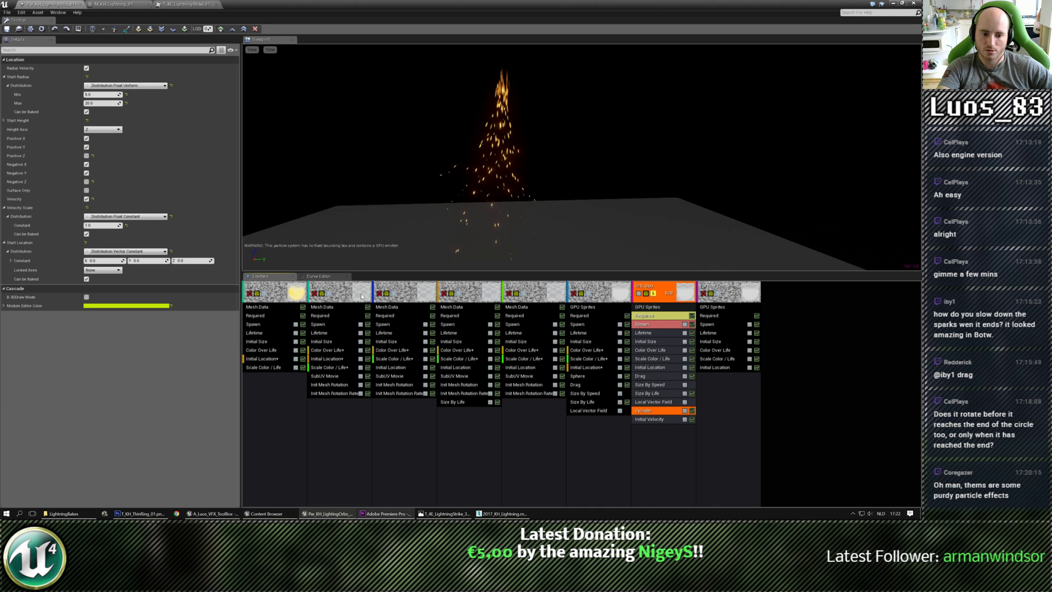
{"action": "left_click", "coordinate": [103, 95]}
{"action": "type", "text": "2"}
{"action": "key", "text": "Tab"}
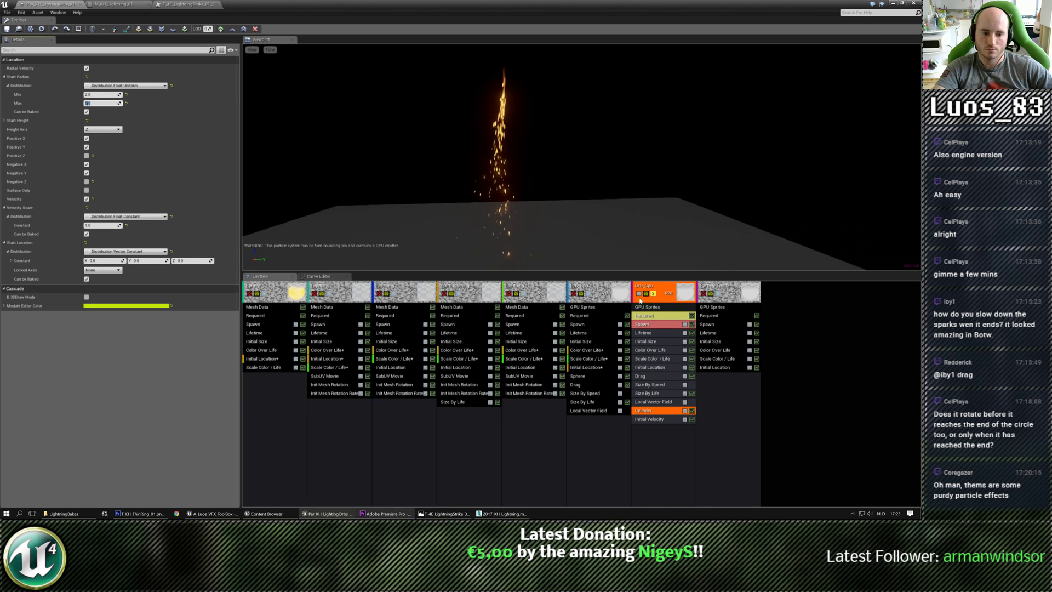
Step: Set the maximum lifetime of the seventh emitter's particles to 0.55
{"action": "left_click", "coordinate": [643, 333]}
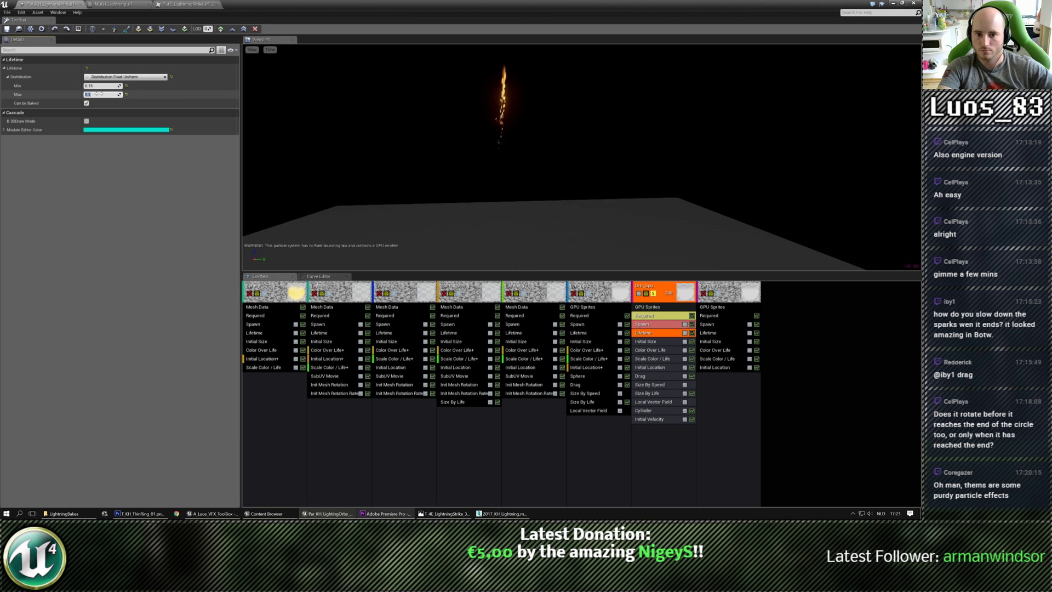
{"action": "left_click", "coordinate": [99, 94]}
{"action": "type", "text": "0.55"}
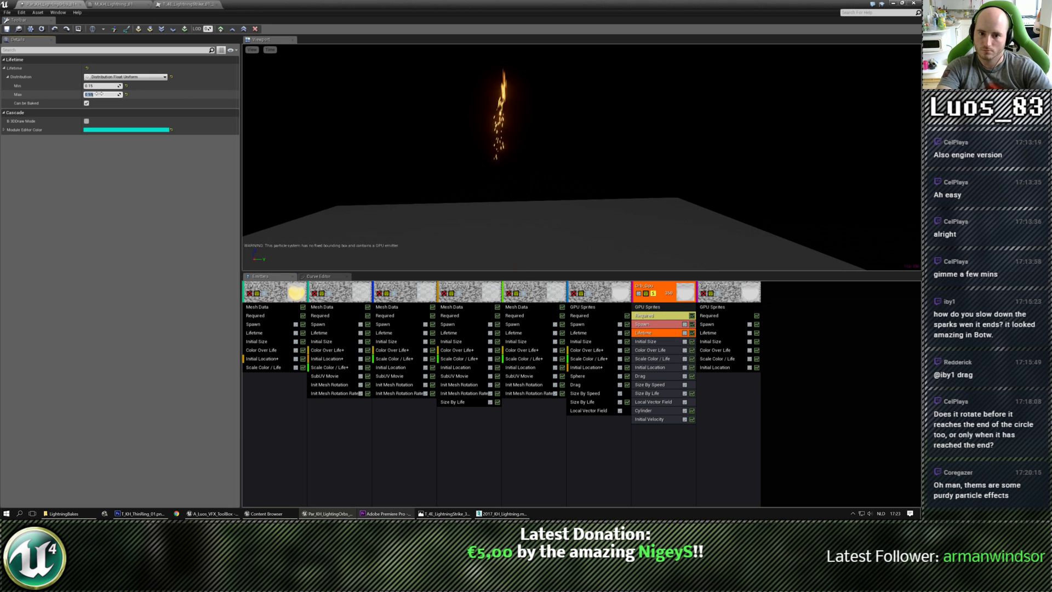
{"action": "key", "text": "Return"}
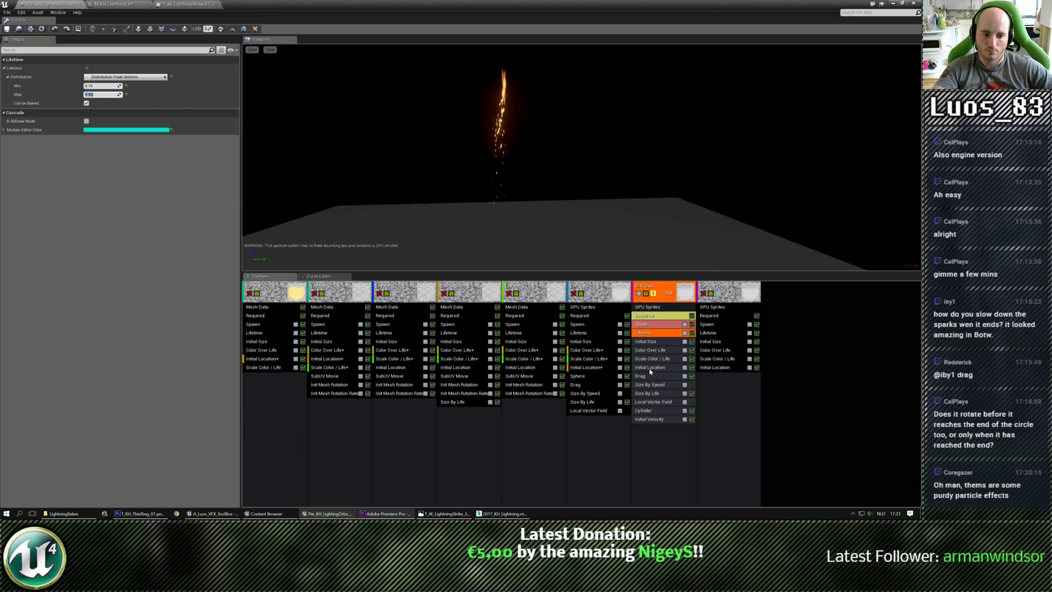
Step: Enable the Cylinder module's positive and negative Z directions and set its constant start height to 400
{"action": "left_click", "coordinate": [648, 411]}
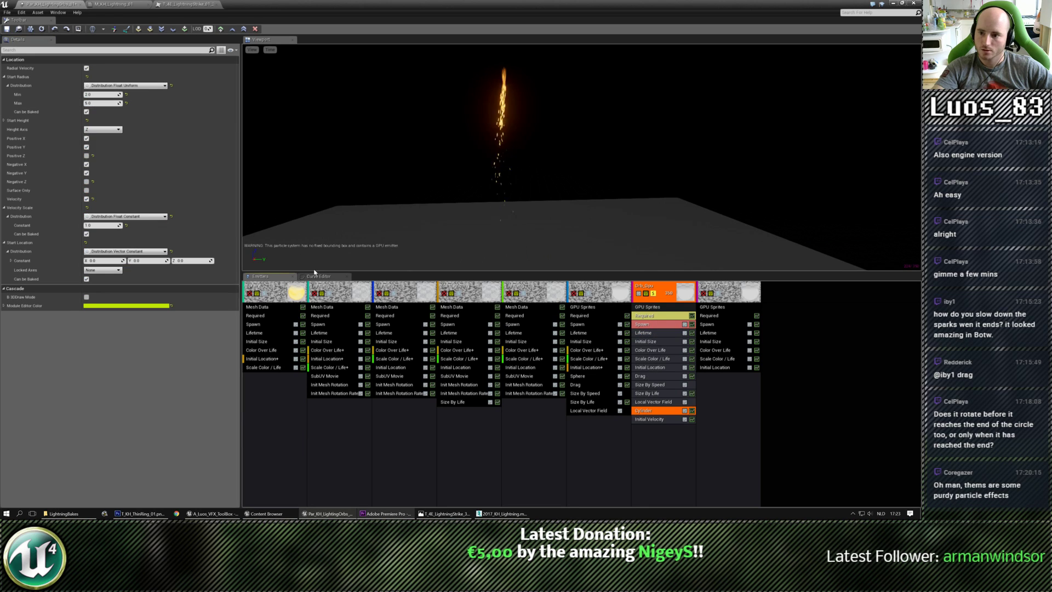
{"action": "left_click", "coordinate": [86, 155]}
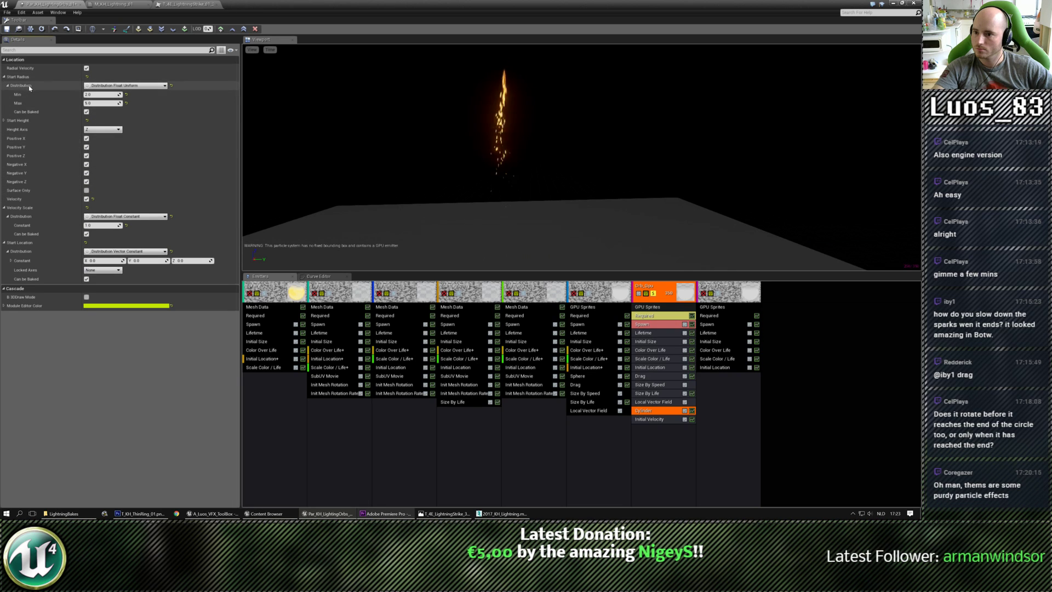
{"action": "left_click", "coordinate": [11, 120]}
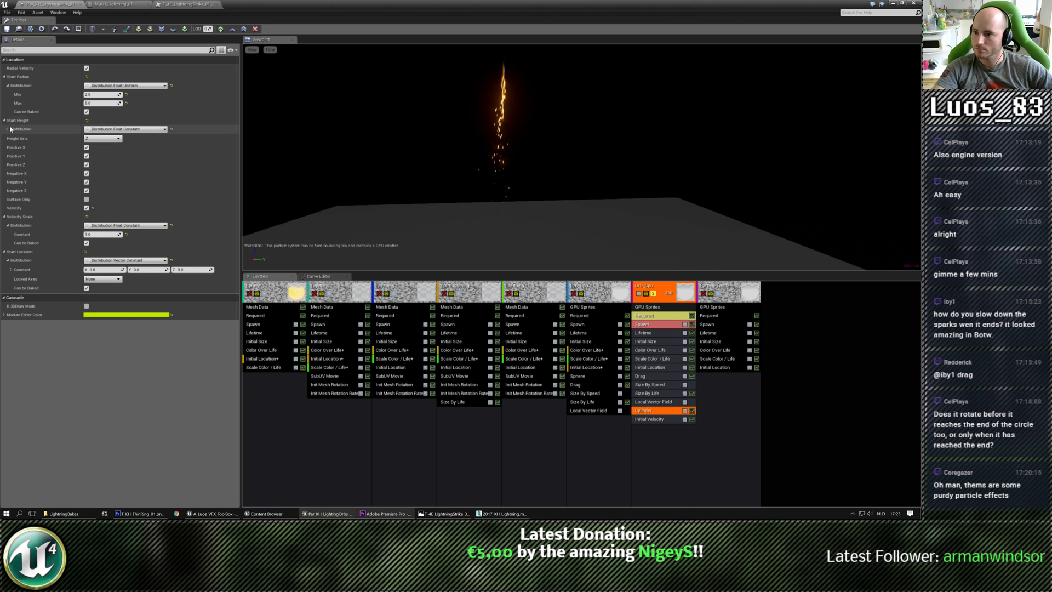
{"action": "left_click", "coordinate": [7, 130]}
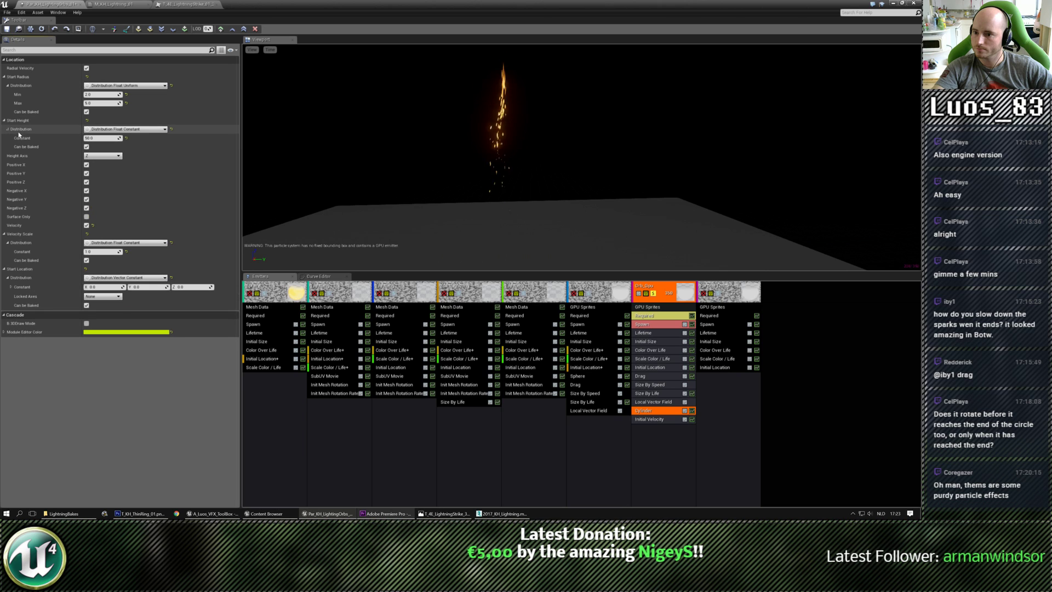
{"action": "left_click", "coordinate": [97, 138]}
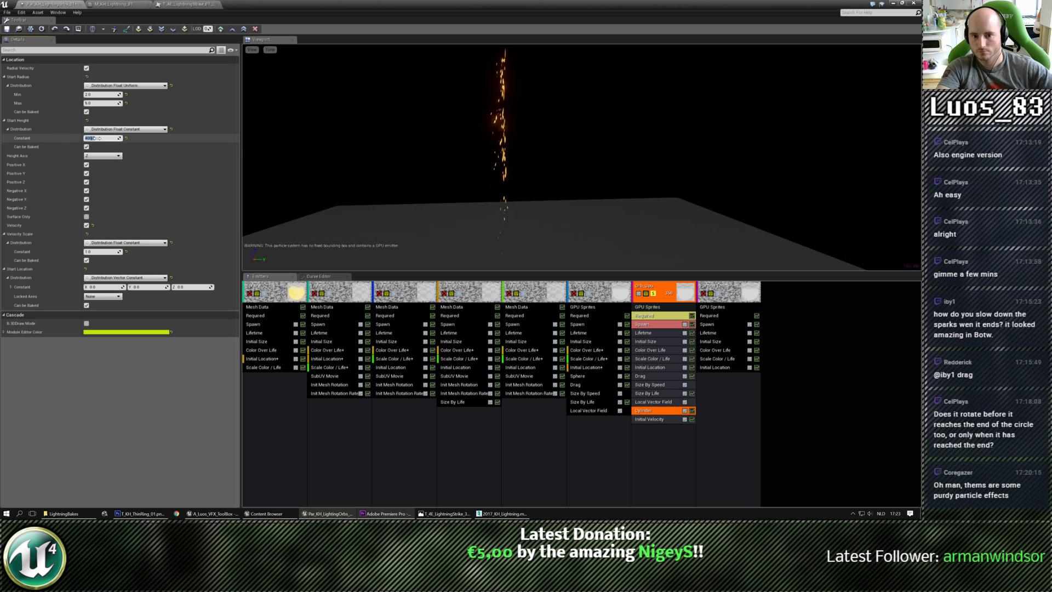
Step: Display the cylinder's shape with 3D Draw Mode to check its placement relative to the particles
{"action": "left_click", "coordinate": [86, 324]}
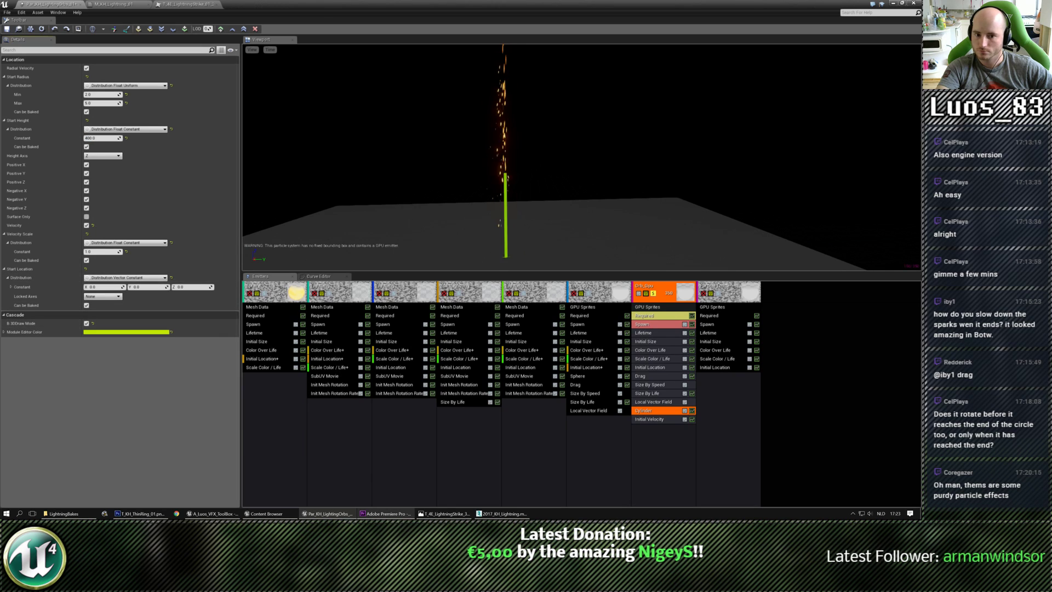
{"action": "left_click_drag", "start_coordinate": [548, 164], "coordinate": [359, 176]}
{"action": "scroll", "coordinate": [360, 177], "scroll_direction": "up", "scroll_amount": 5}
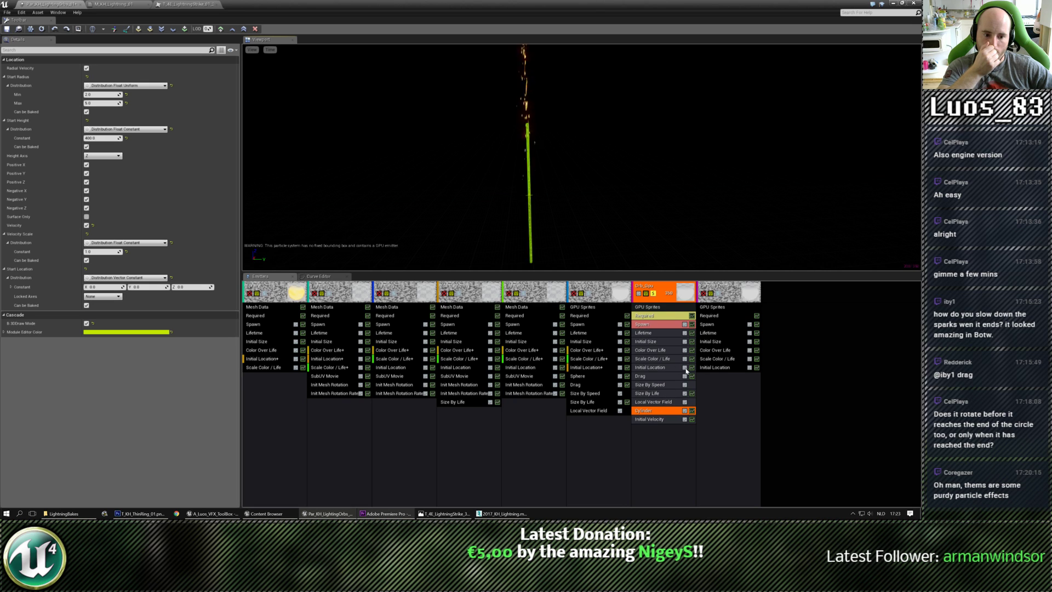
Step: With Initial Location disabled, set the cylinder's start location Z to 200 and turn off its 3D Draw Mode
{"action": "left_click", "coordinate": [182, 287]}
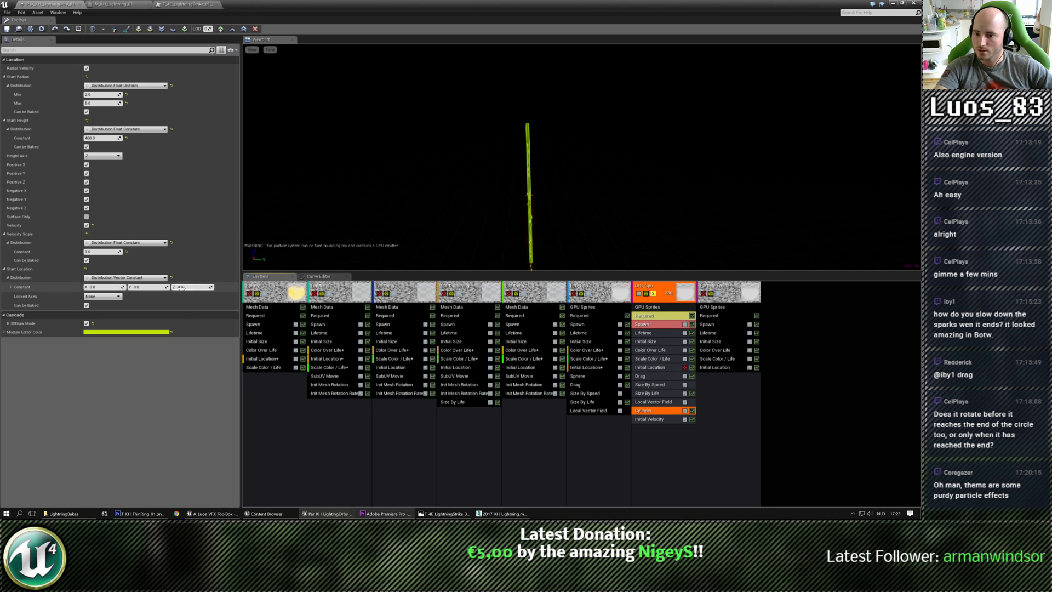
{"action": "type", "text": "200"}
{"action": "key", "text": "Return"}
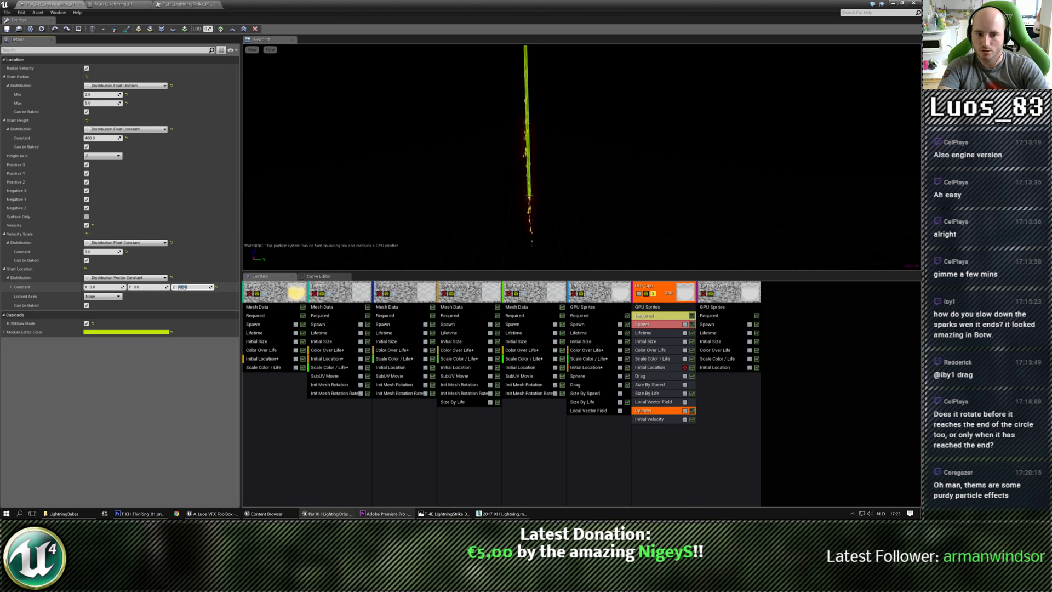
{"action": "mouse_move", "coordinate": [469, 226]}
{"action": "right_mouse_down"}
{"action": "mouse_move", "coordinate": [477, 189]}
{"action": "mouse_move", "coordinate": [476, 210]}
{"action": "right_mouse_up"}
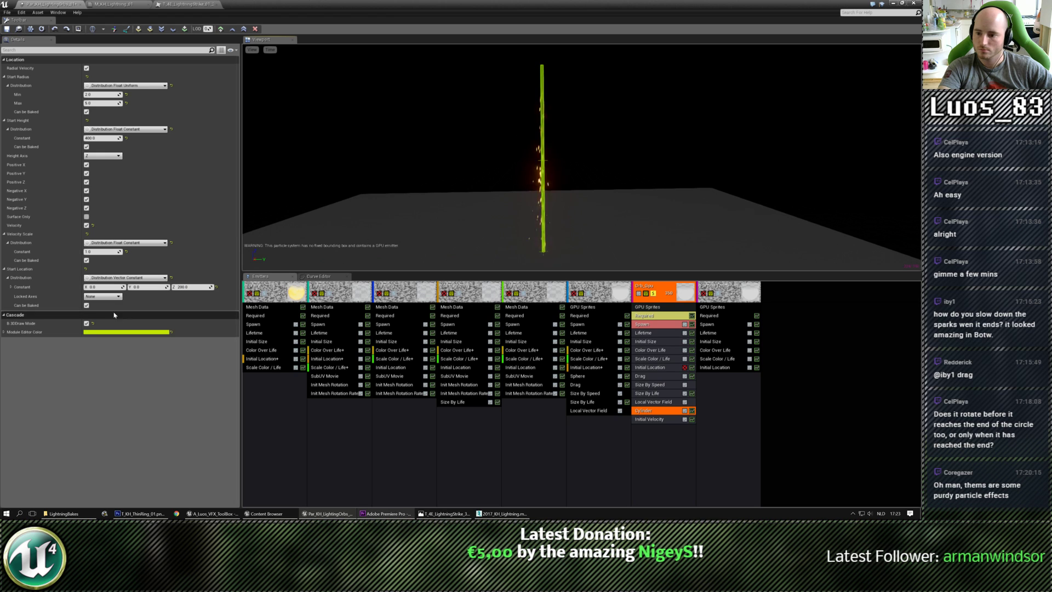
{"action": "left_click", "coordinate": [87, 324]}
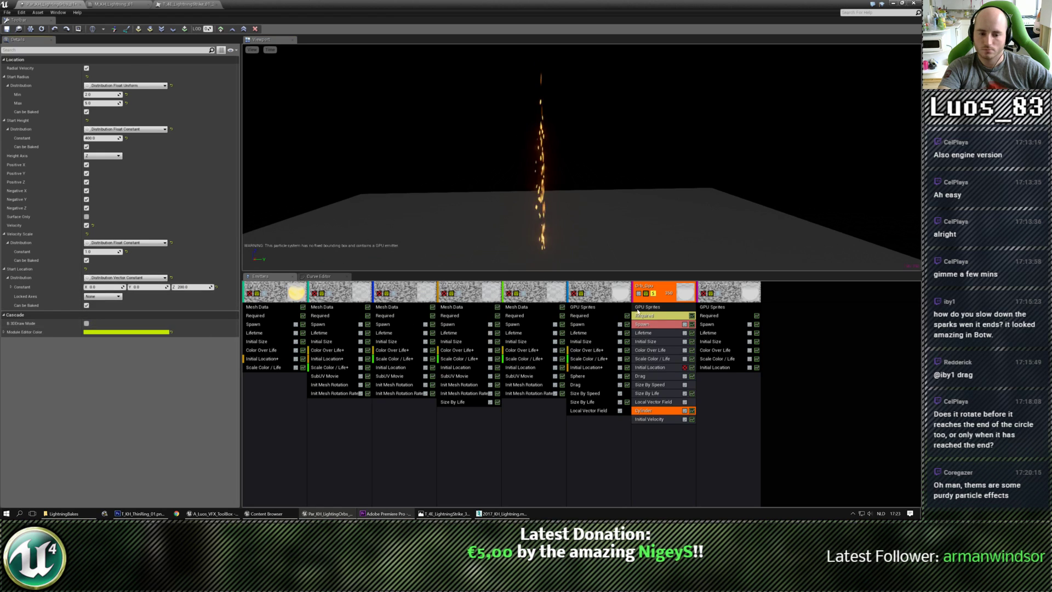
Step: Unsolo the seventh emitter, then raise its cylinder's minimum start radius and set the maximum to 12
{"action": "left_click", "coordinate": [654, 296]}
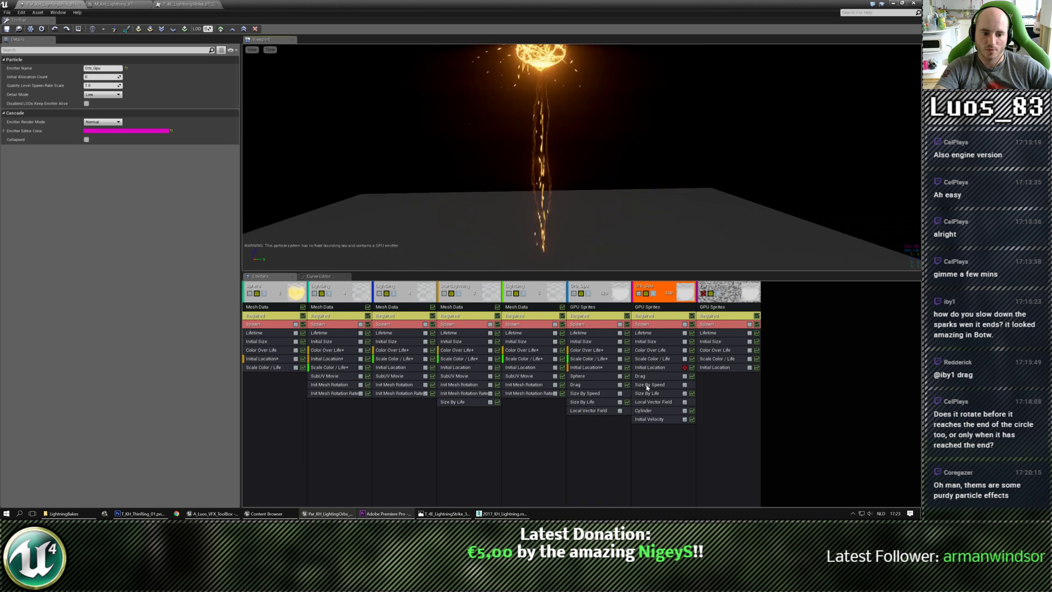
{"action": "left_click", "coordinate": [646, 410]}
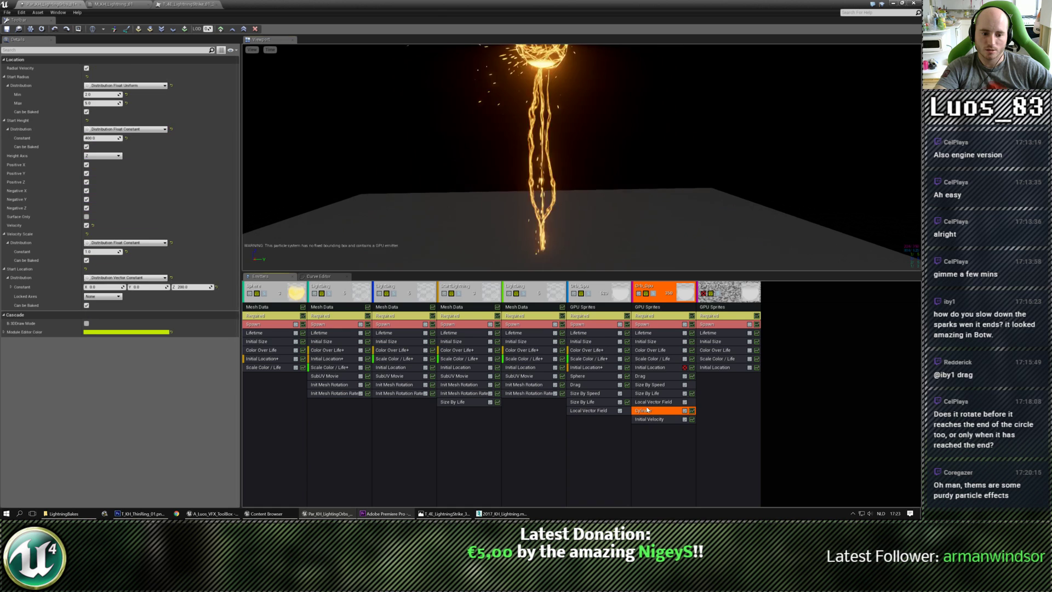
{"action": "left_click", "coordinate": [98, 95]}
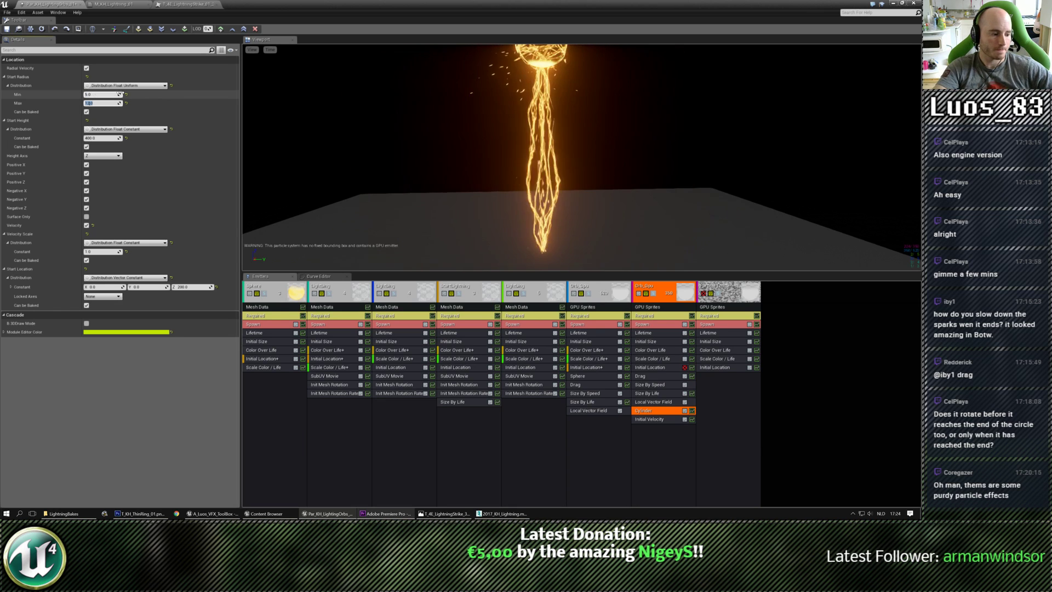
{"action": "type", "text": "12"}
{"action": "key", "text": "Return"}
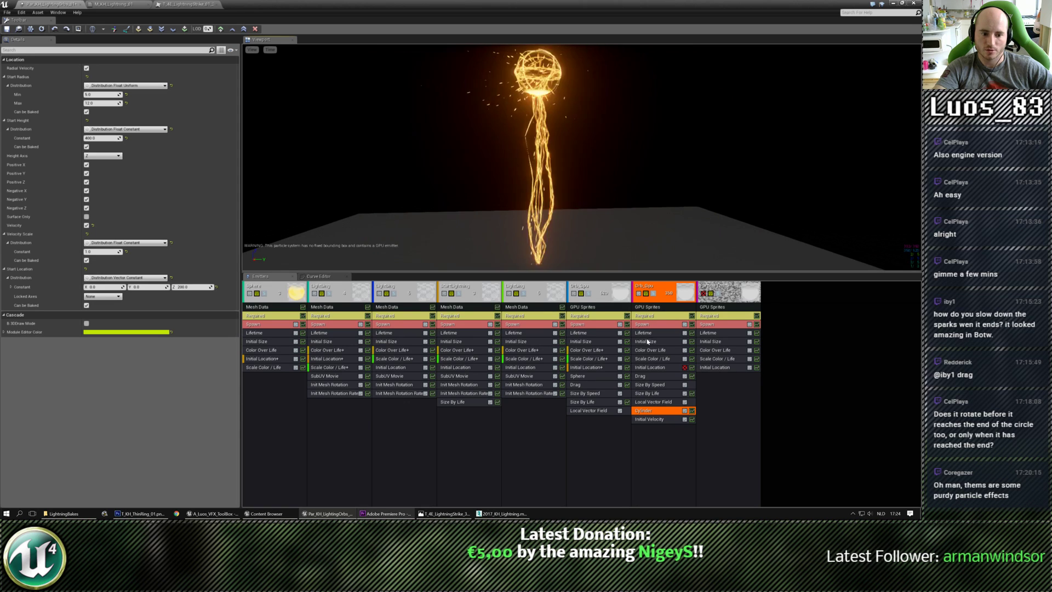
Step: Reduce the X and Y start sizes in the seventh emitter's Initial Size module, with minimum X at 2
{"action": "left_click", "coordinate": [647, 341]}
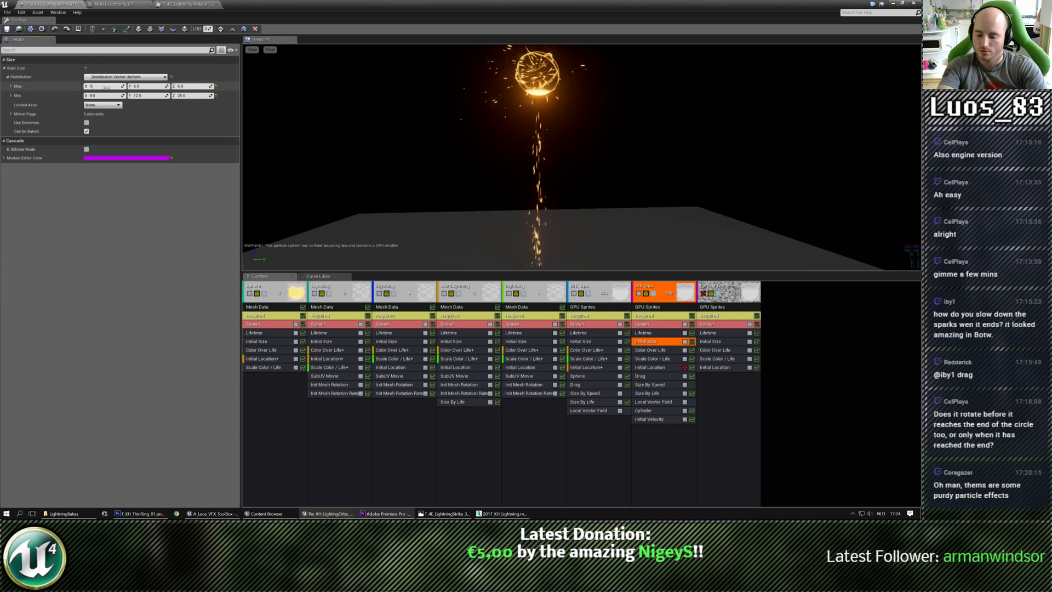
{"action": "key", "text": "Tab"}
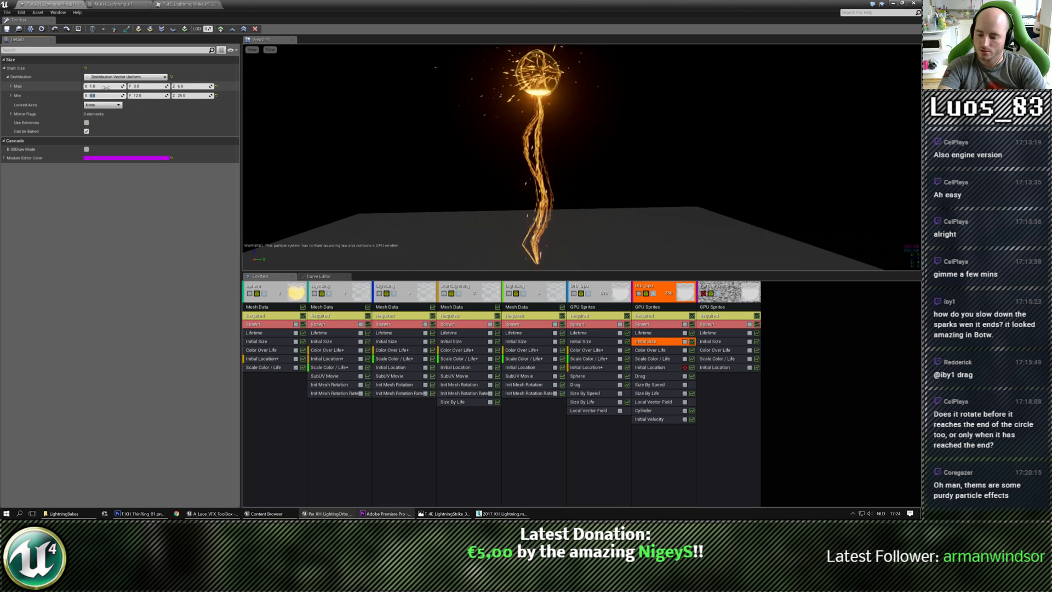
{"action": "type", "text": "2"}
{"action": "key", "text": "Tab"}
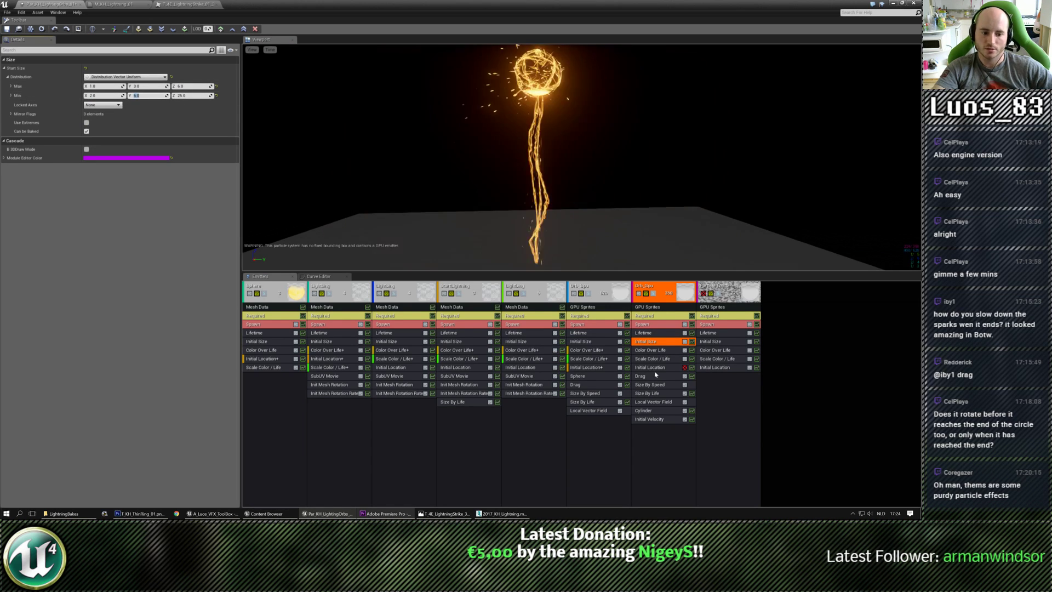
Step: Adjust the Local Vector Field's intensity and set its relative translation Z to 200
{"action": "left_click", "coordinate": [666, 402]}
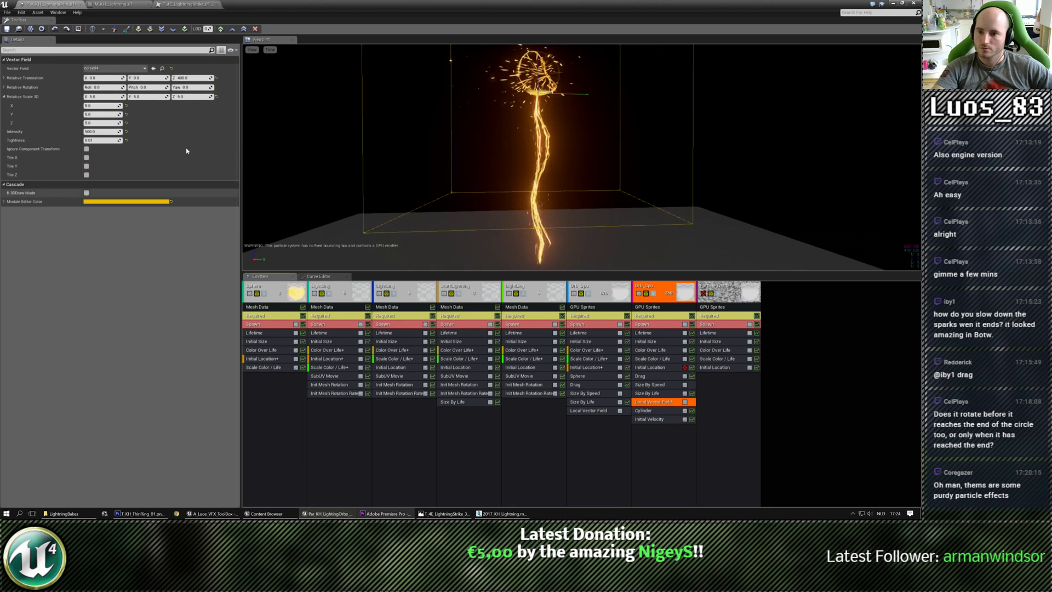
{"action": "left_click", "coordinate": [105, 132]}
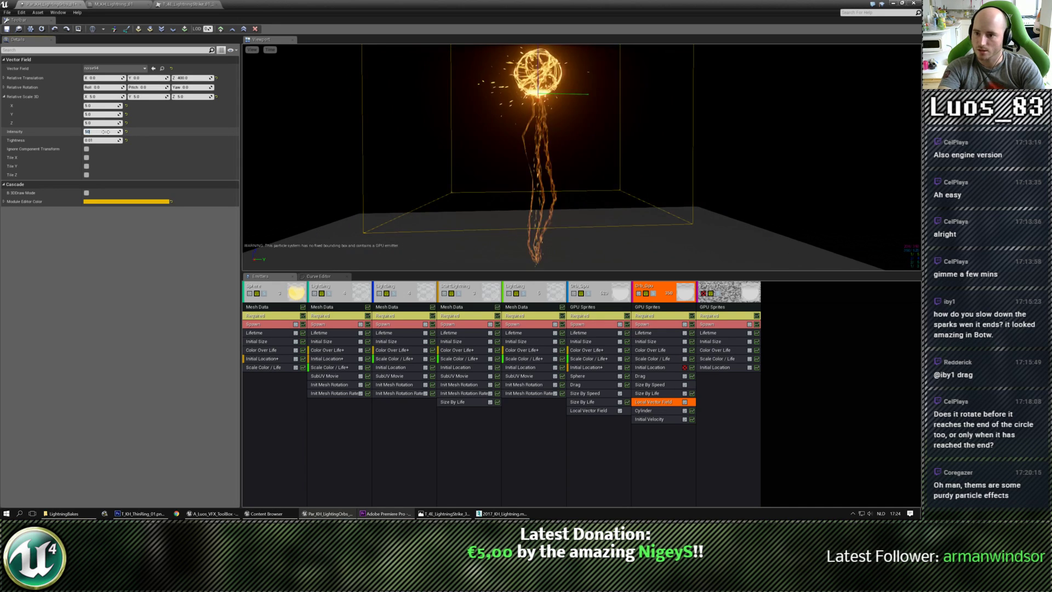
{"action": "left_click", "coordinate": [190, 78]}
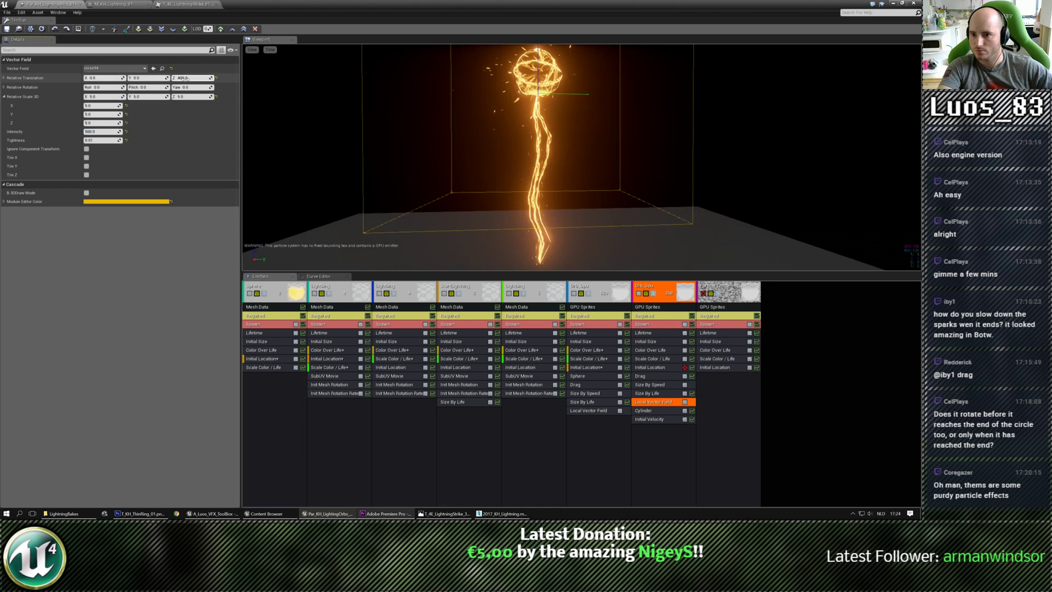
{"action": "type", "text": "200"}
{"action": "key", "text": "Return"}
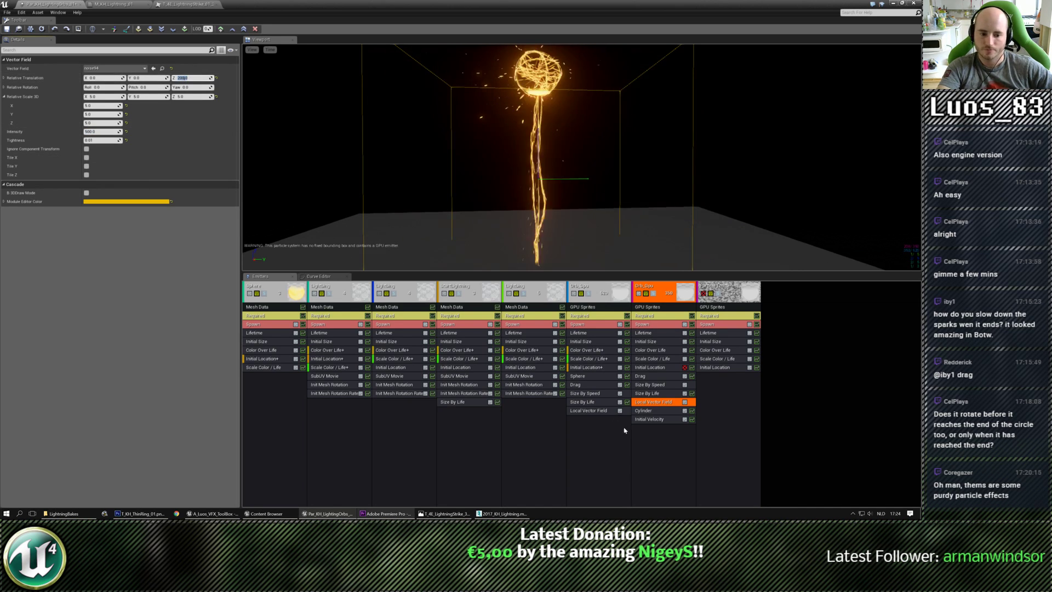
Step: Add a VF Rotation Rate module to the sixth emitter and set its Z rotation rate to 0.2
{"action": "left_click", "coordinate": [584, 422]}
{"action": "right_click", "coordinate": [582, 408]}
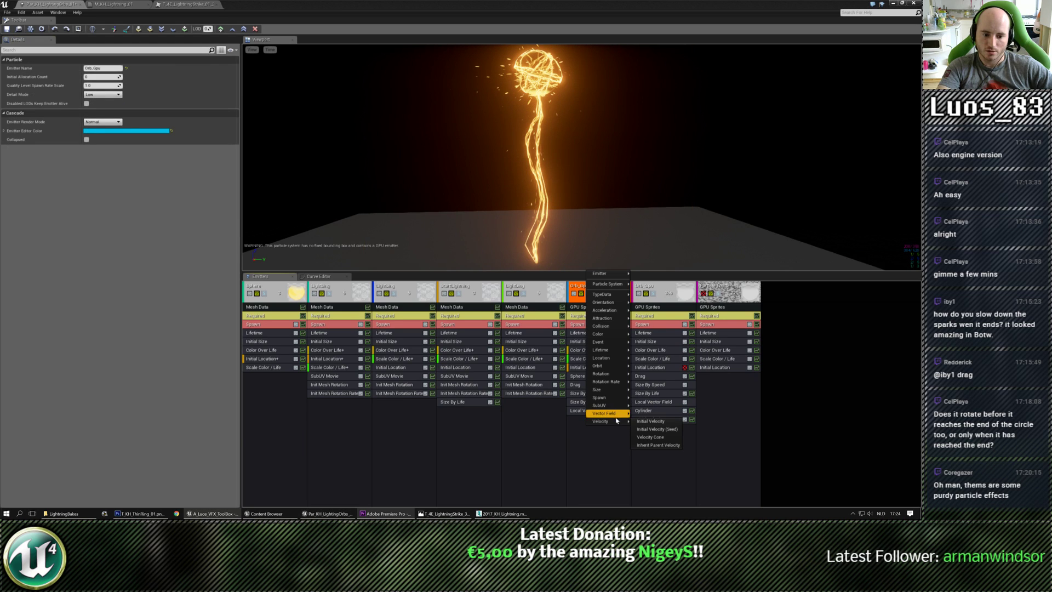
{"action": "mouse_move", "coordinate": [602, 420]}
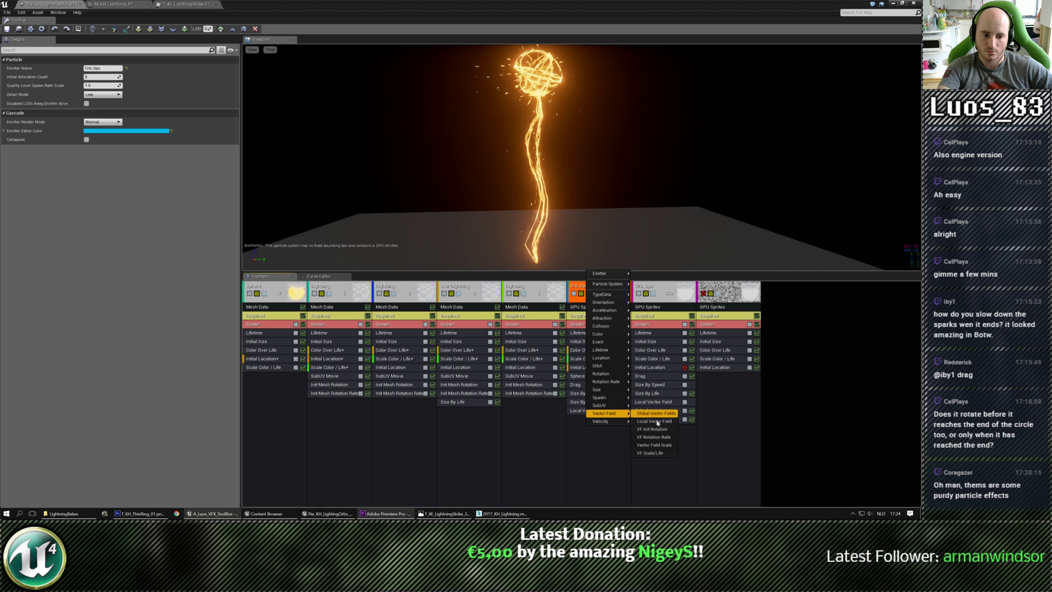
{"action": "left_click", "coordinate": [652, 436]}
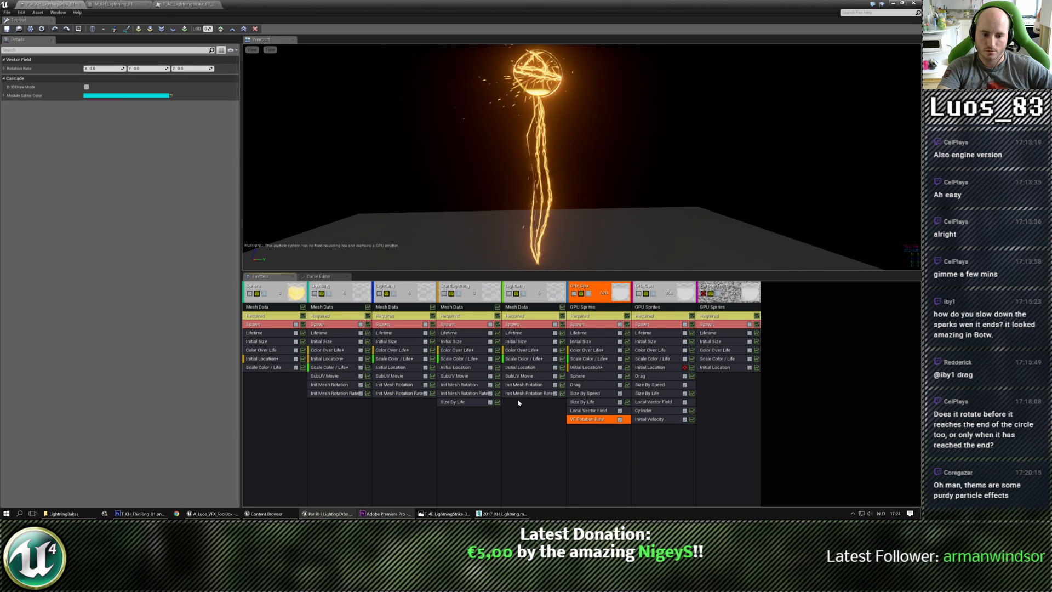
{"action": "left_click", "coordinate": [186, 68]}
{"action": "type", "text": "0.2"}
{"action": "key", "text": "Return"}
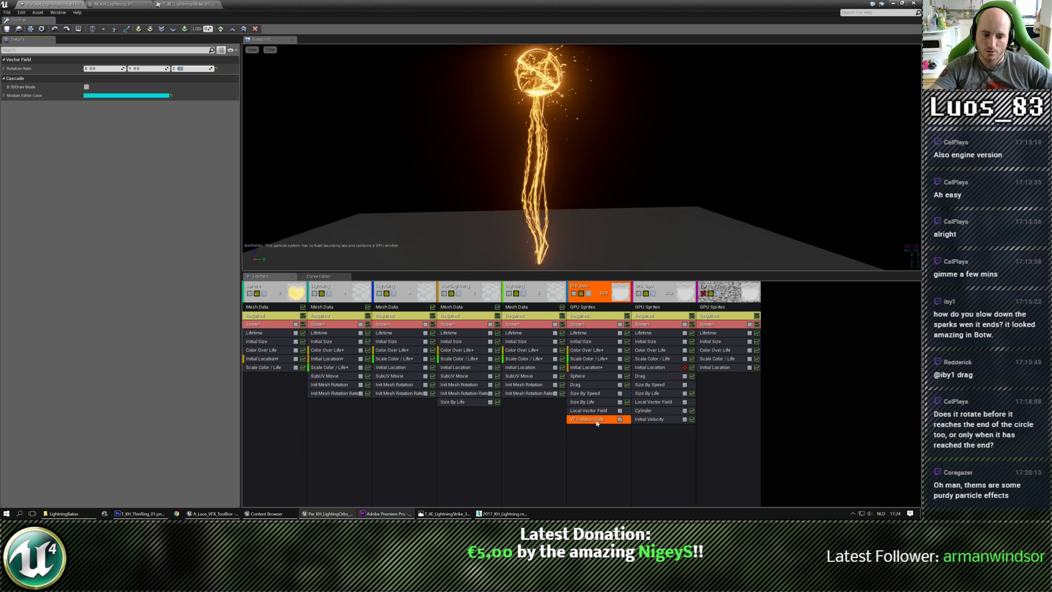
Step: Copy the VF Rotation Rate module from the sixth emitter to the seventh and preview the seventh emitter soloed
{"action": "left_click_drag", "start_coordinate": [597, 420], "coordinate": [656, 432], "text": "ctrl"}
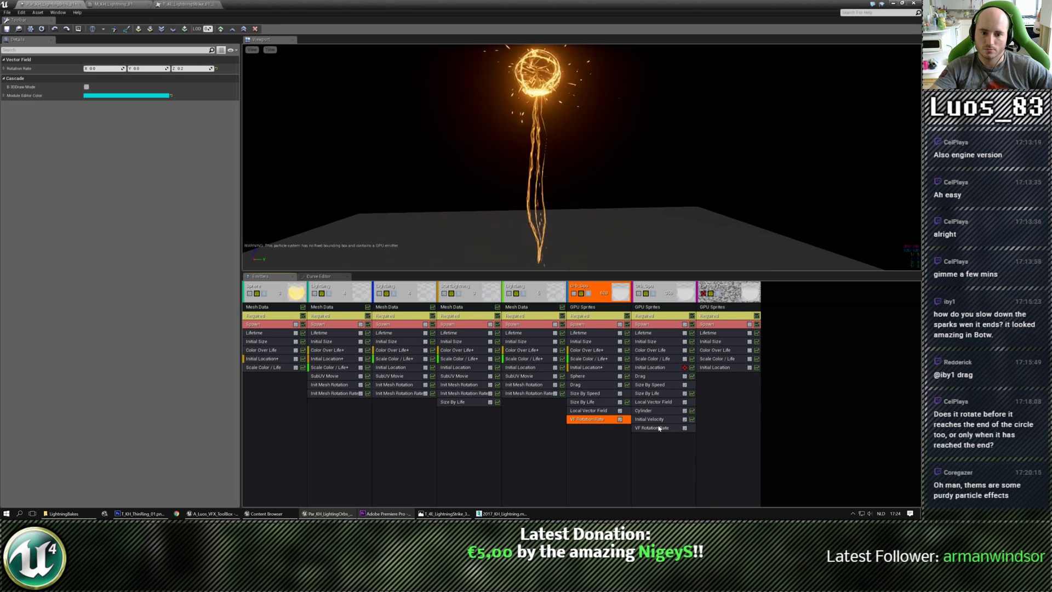
{"action": "left_click", "coordinate": [653, 293]}
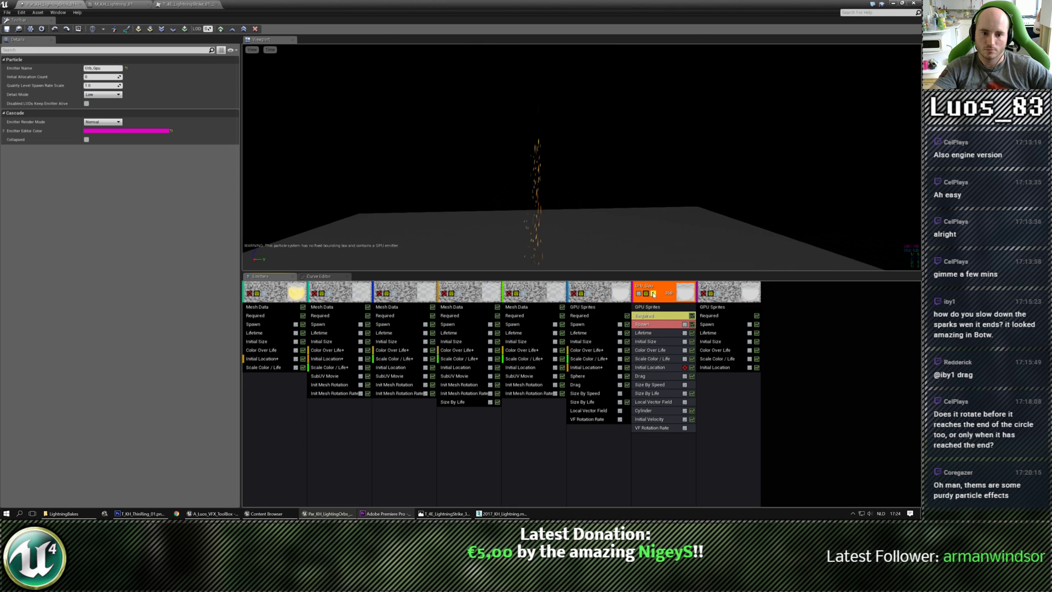
{"action": "left_click", "coordinate": [653, 294]}
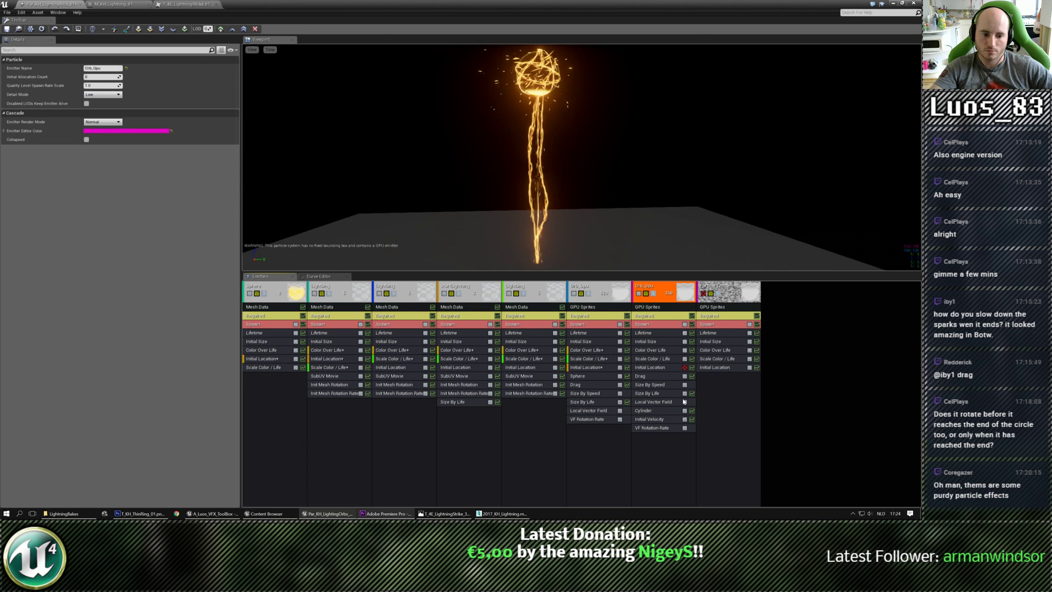
Step: Set the maximum Z start velocity to -300 in the seventh emitter's Initial Velocity module
{"action": "left_click", "coordinate": [654, 420]}
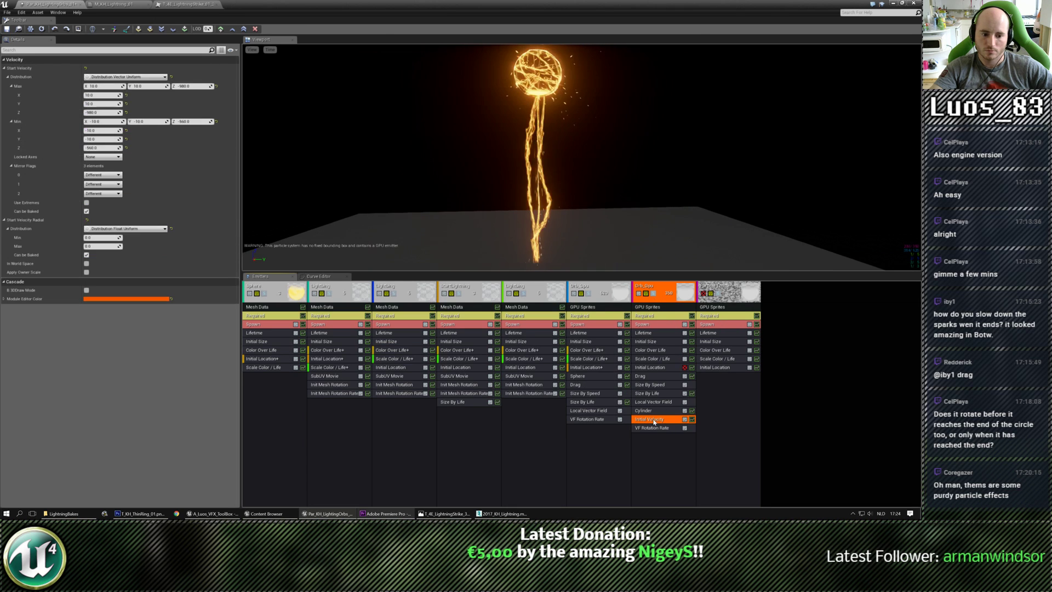
{"action": "left_click", "coordinate": [191, 86]}
{"action": "type", "text": "-300"}
{"action": "key", "text": "Return"}
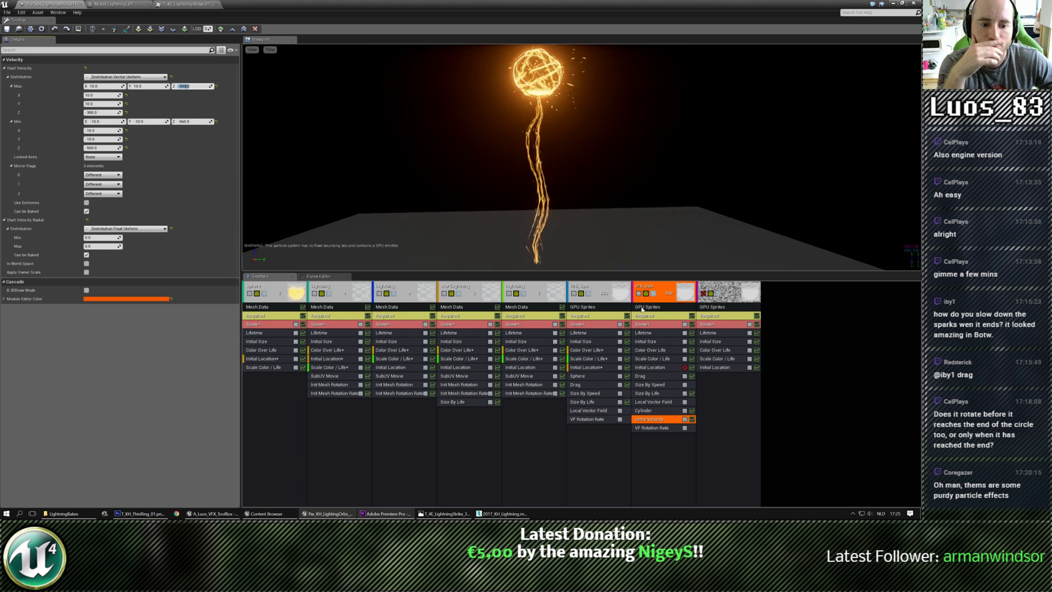
Step: Lower the seventh emitter's spawn rate range and set its rate scale to minimum 7 and maximum 14
{"action": "left_click", "coordinate": [650, 324]}
{"action": "left_click", "coordinate": [96, 86]}
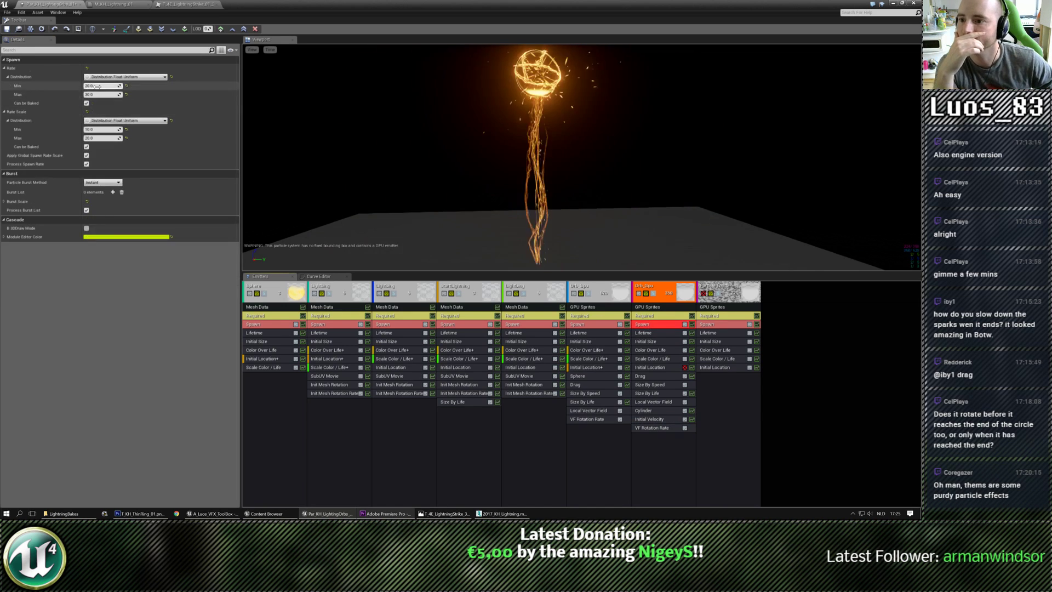
{"action": "key", "text": "Tab"}
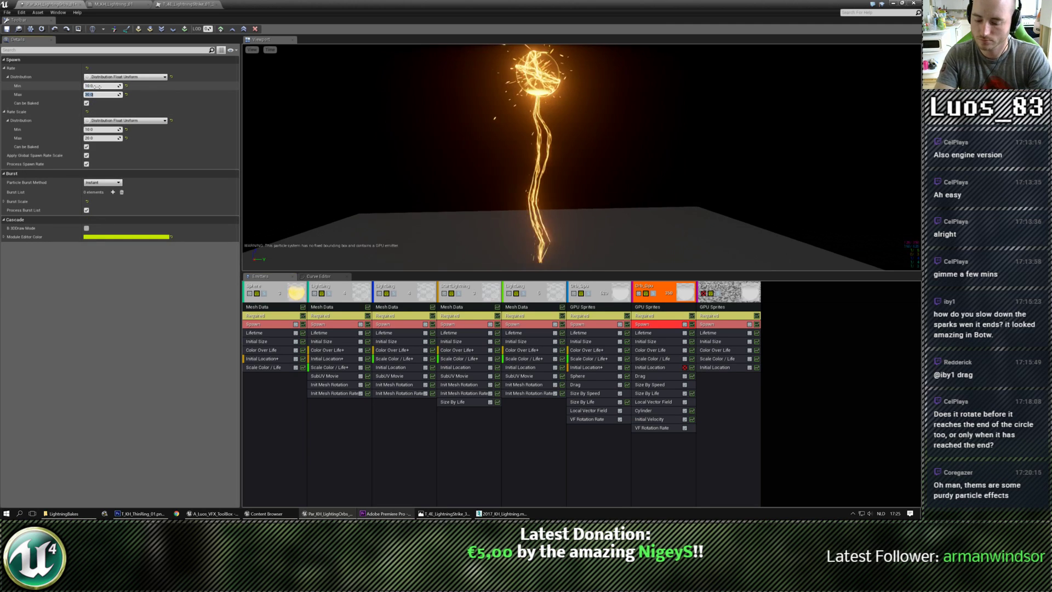
{"action": "left_click", "coordinate": [108, 129]}
{"action": "type", "text": "7"}
{"action": "key", "text": "Tab"}
{"action": "type", "text": "1"}
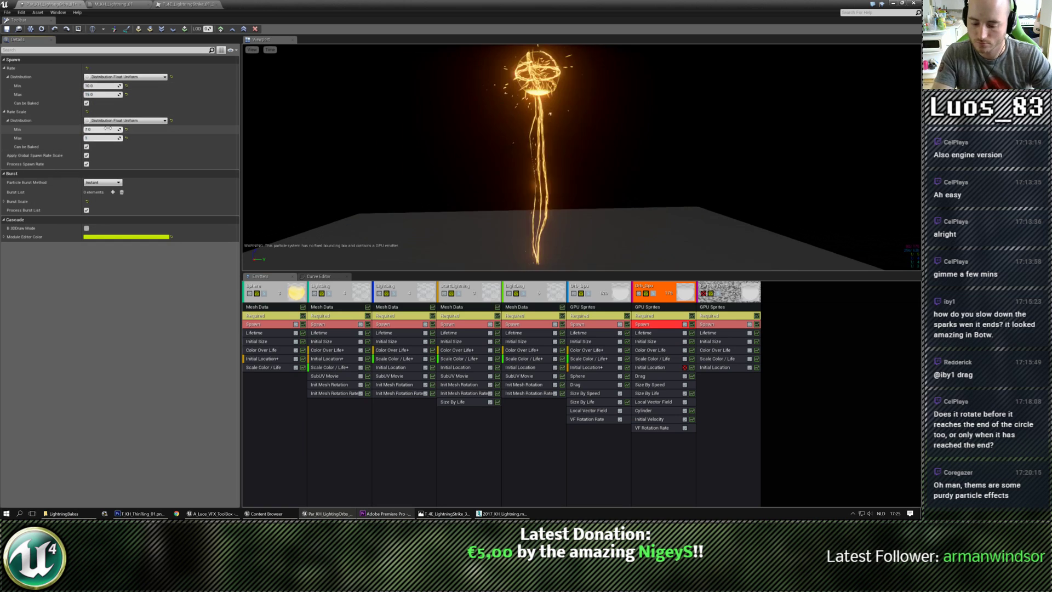
{"action": "type", "text": "4"}
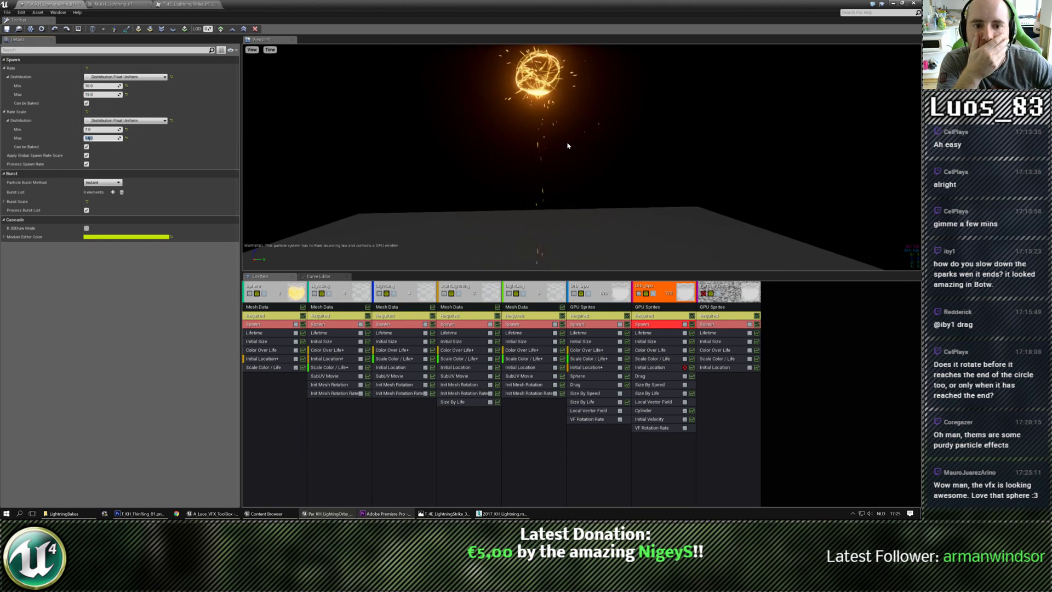
{"action": "mouse_move", "coordinate": [581, 159]}
{"action": "right_mouse_down"}
{"action": "mouse_move", "coordinate": [581, 129]}
{"action": "mouse_move", "coordinate": [581, 181]}
{"action": "mouse_move", "coordinate": [580, 160]}
{"action": "right_mouse_up"}
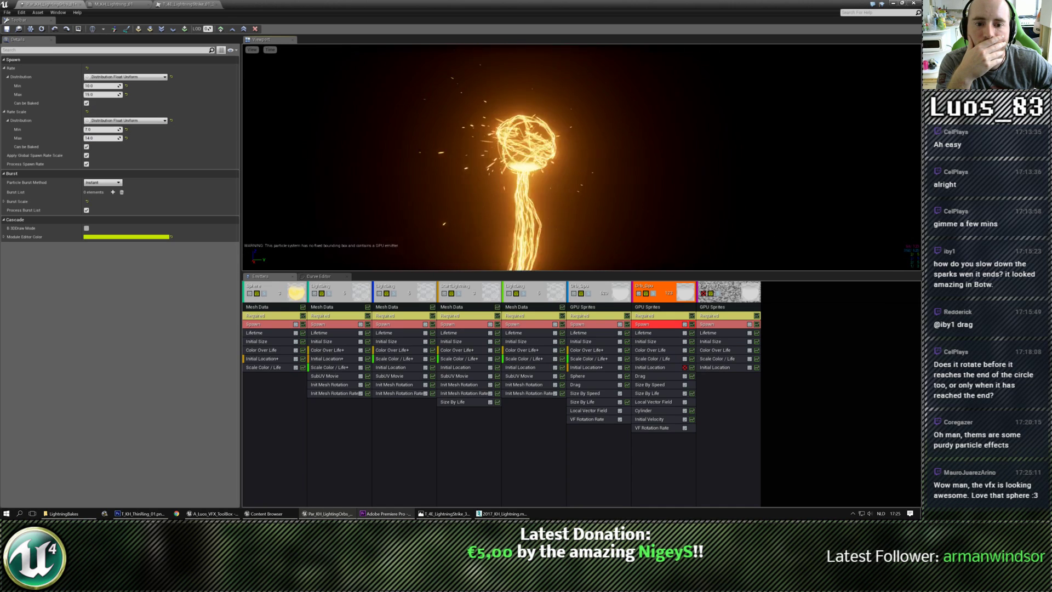
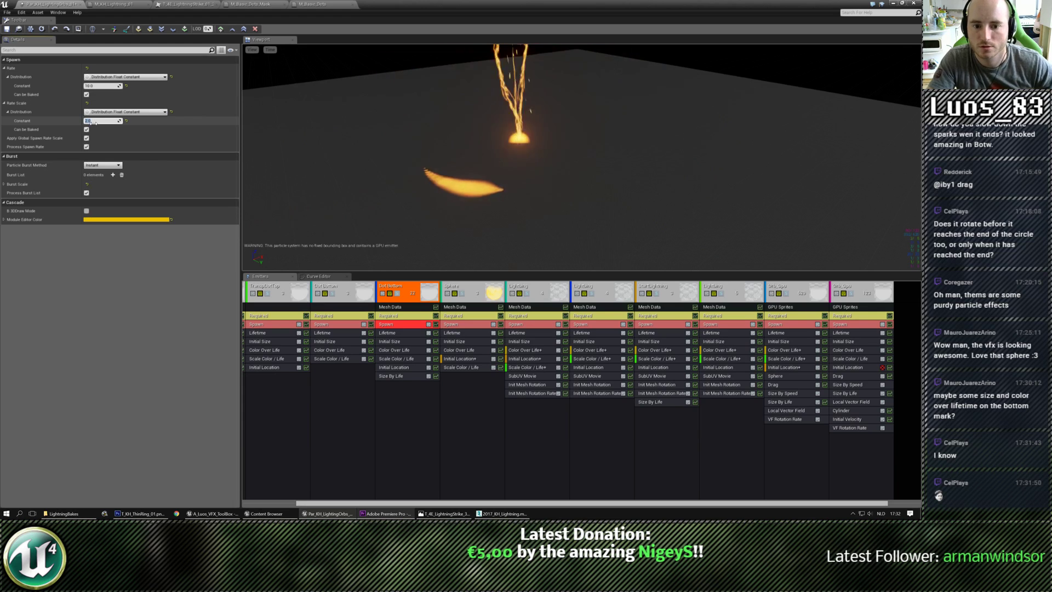
Step: In the Size By Life curve of the emitter before Sphere, set the first point's output to 0.2 and the last point's X and Y to 0.2
{"action": "left_click", "coordinate": [397, 377]}
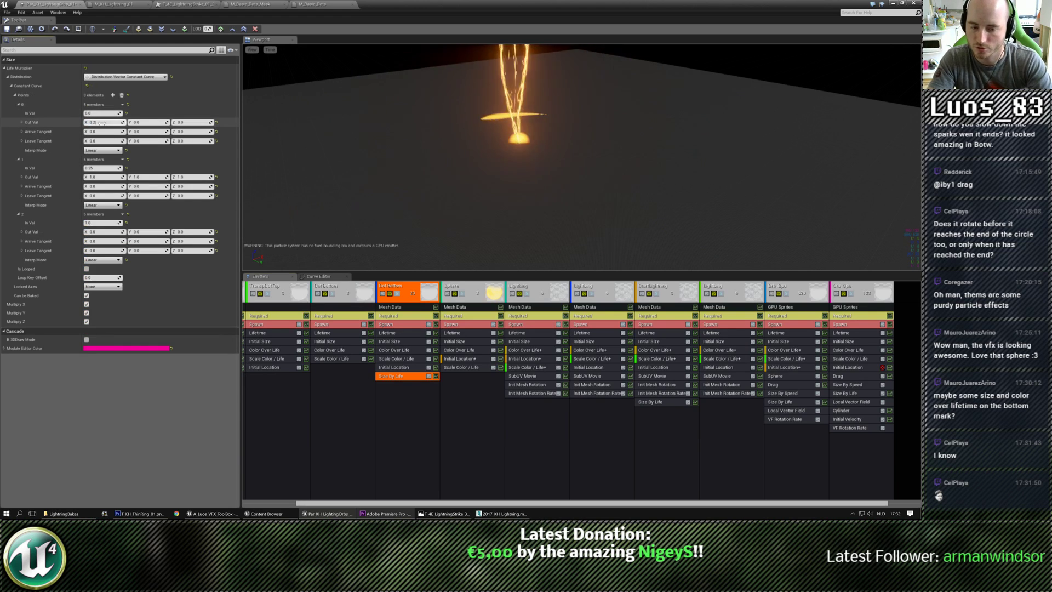
{"action": "key", "text": "Tab"}
{"action": "key", "text": "Tab"}
{"action": "key", "text": "Tab"}
{"action": "key", "text": "Tab"}
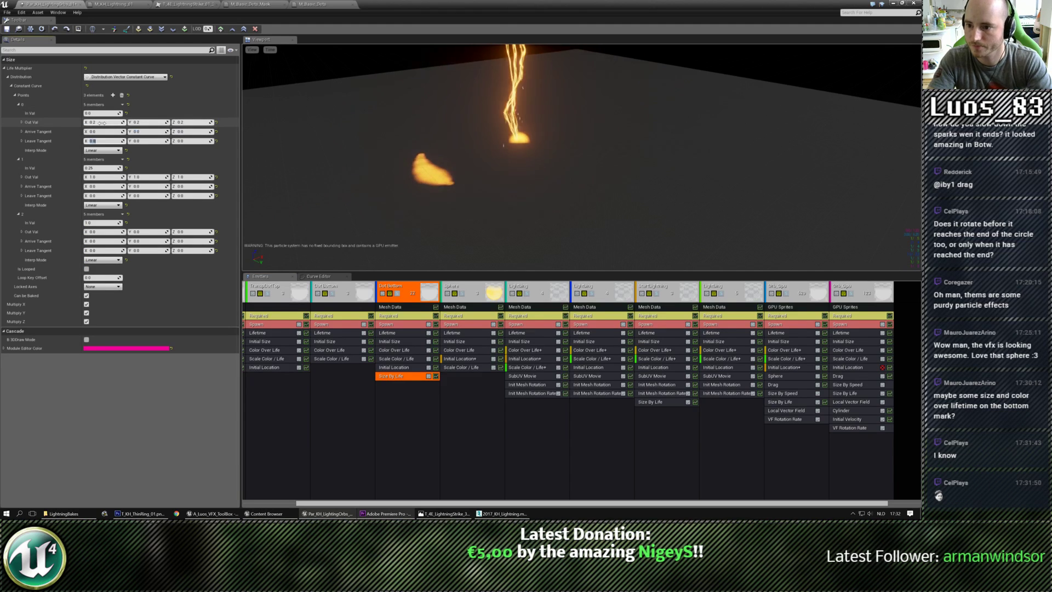
{"action": "left_click", "coordinate": [106, 231]}
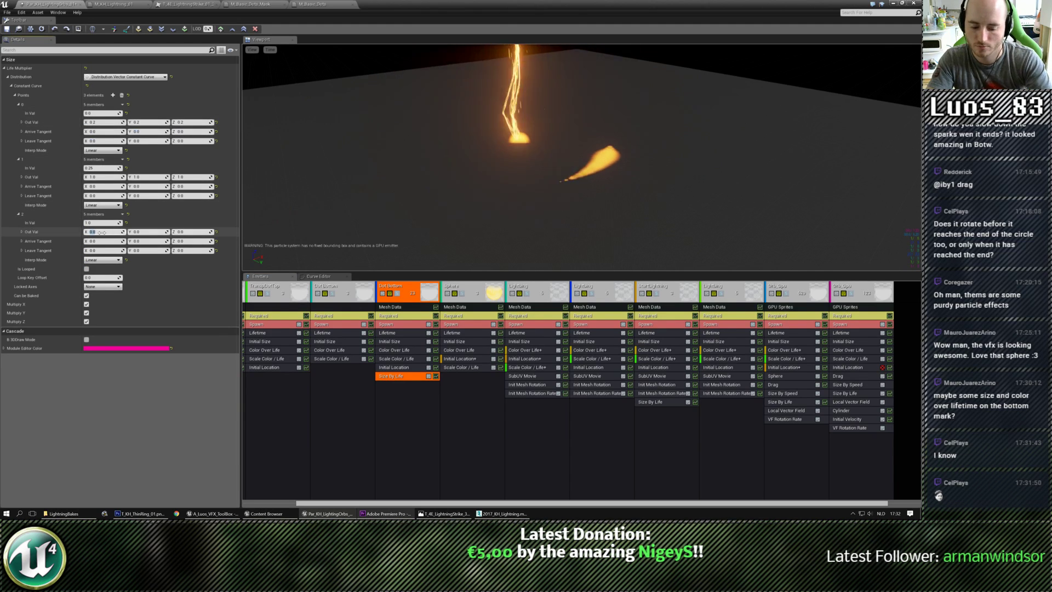
{"action": "type", "text": "0.2"}
{"action": "key", "text": "Tab"}
{"action": "type", "text": "0.2"}
{"action": "key", "text": "Tab"}
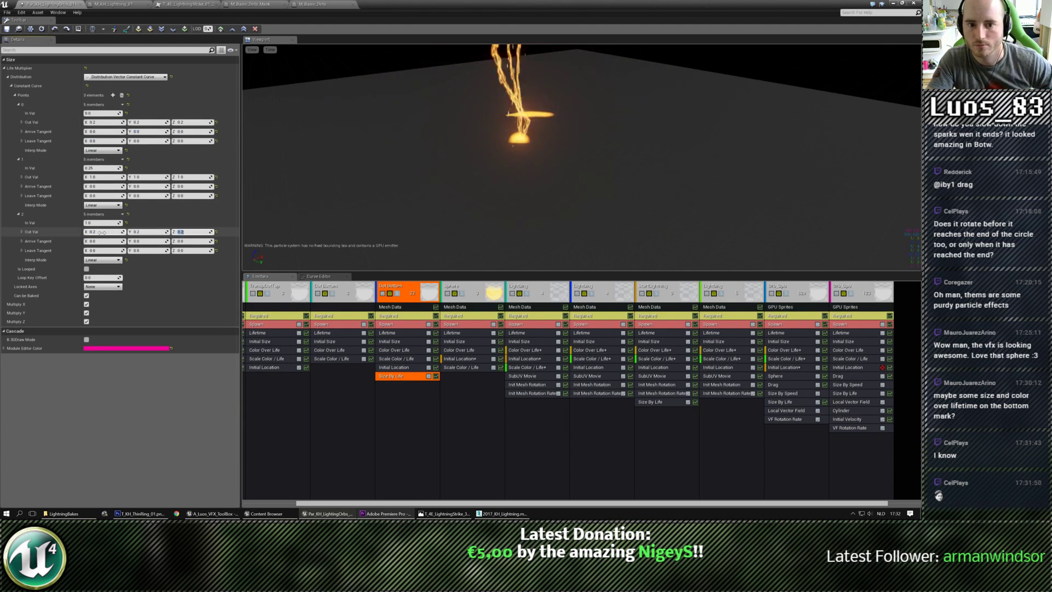
Step: Set the same emitter's Scale Color/Life constant to R 40, G 20 and B 20
{"action": "left_click", "coordinate": [397, 359]}
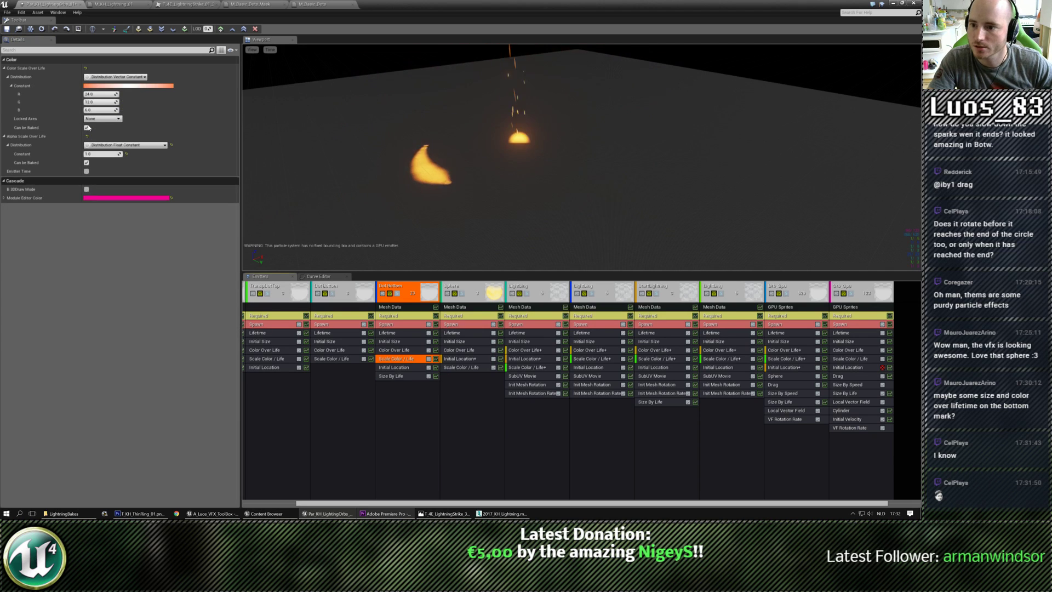
{"action": "left_click", "coordinate": [102, 94]}
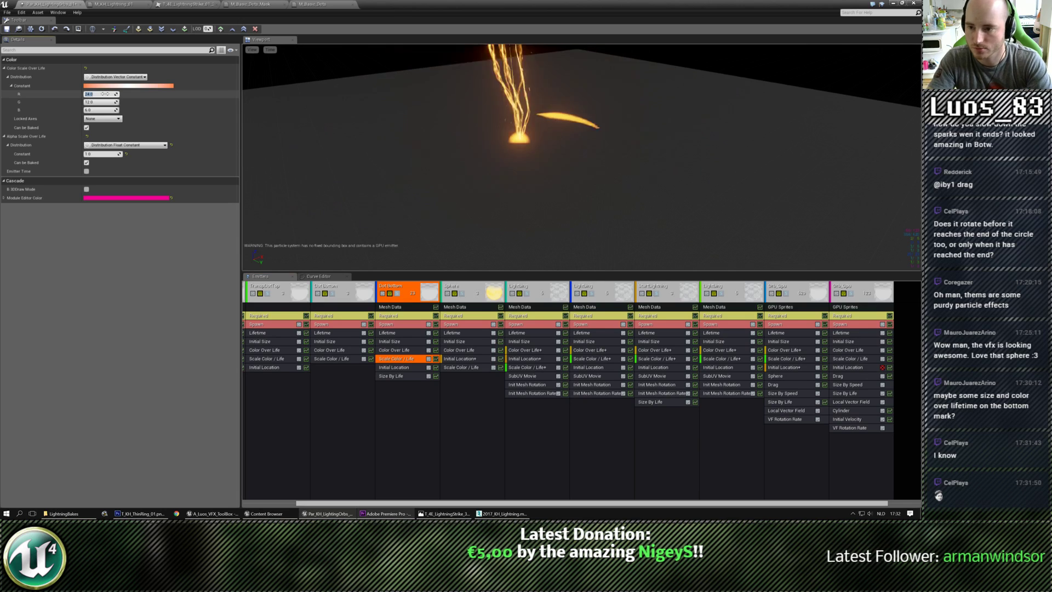
{"action": "type", "text": "40"}
{"action": "key", "text": "Tab"}
{"action": "type", "text": "20"}
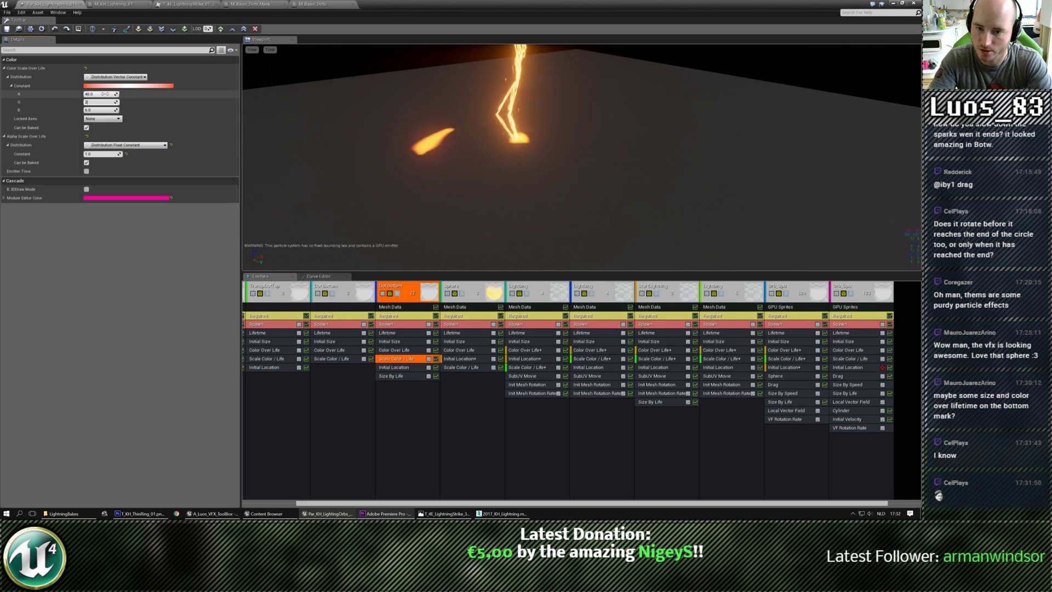
{"action": "key", "text": "Tab"}
{"action": "type", "text": "20"}
{"action": "key", "text": "Return"}
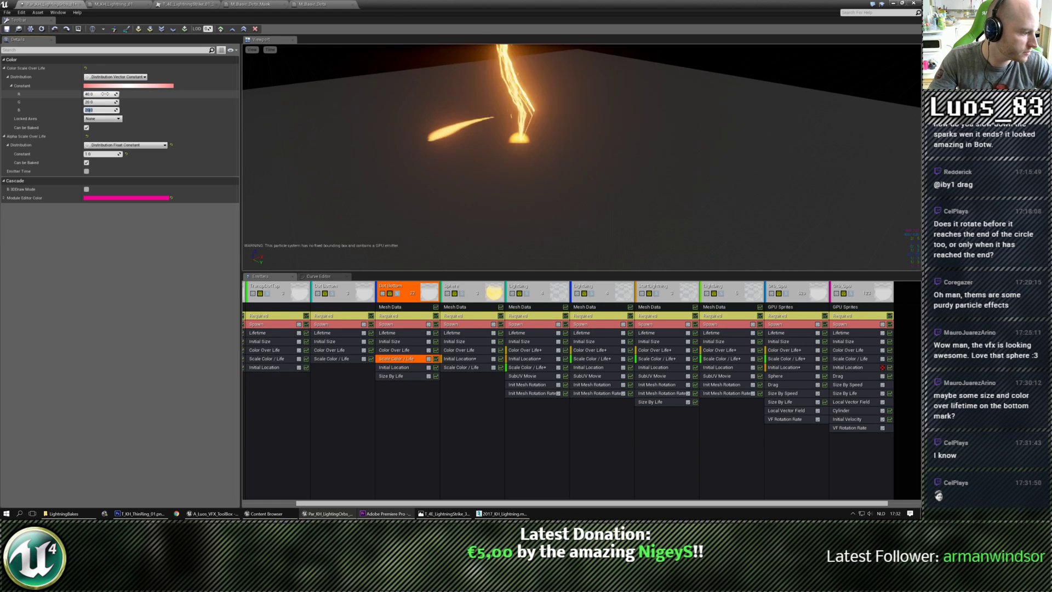
Step: Enable Use Local Space in the Required module of the emitter before Sphere and save the particle system
{"action": "left_click_drag", "start_coordinate": [300, 189], "coordinate": [315, 184]}
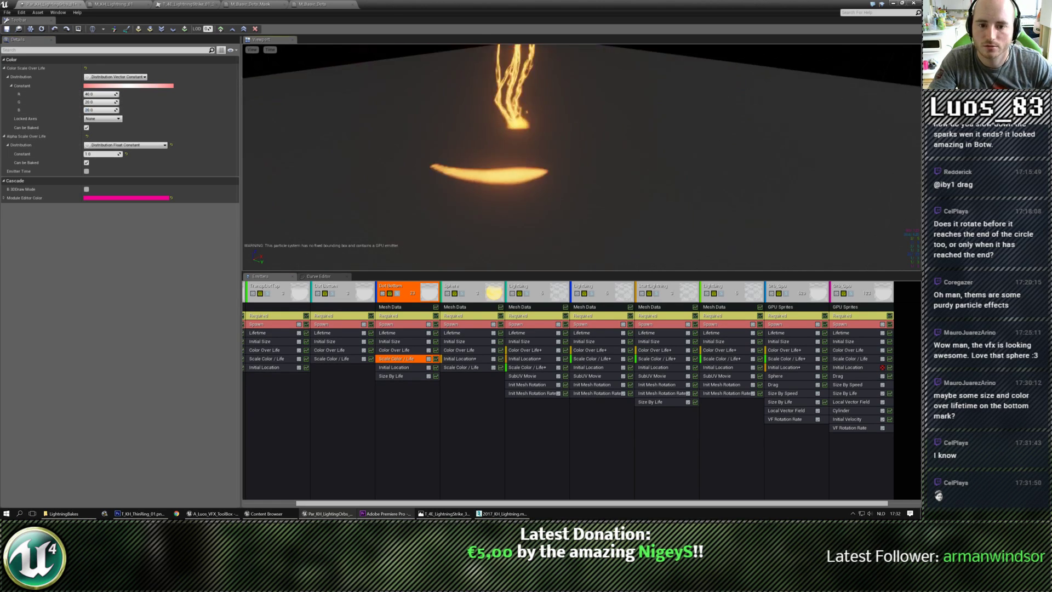
{"action": "left_click", "coordinate": [392, 316]}
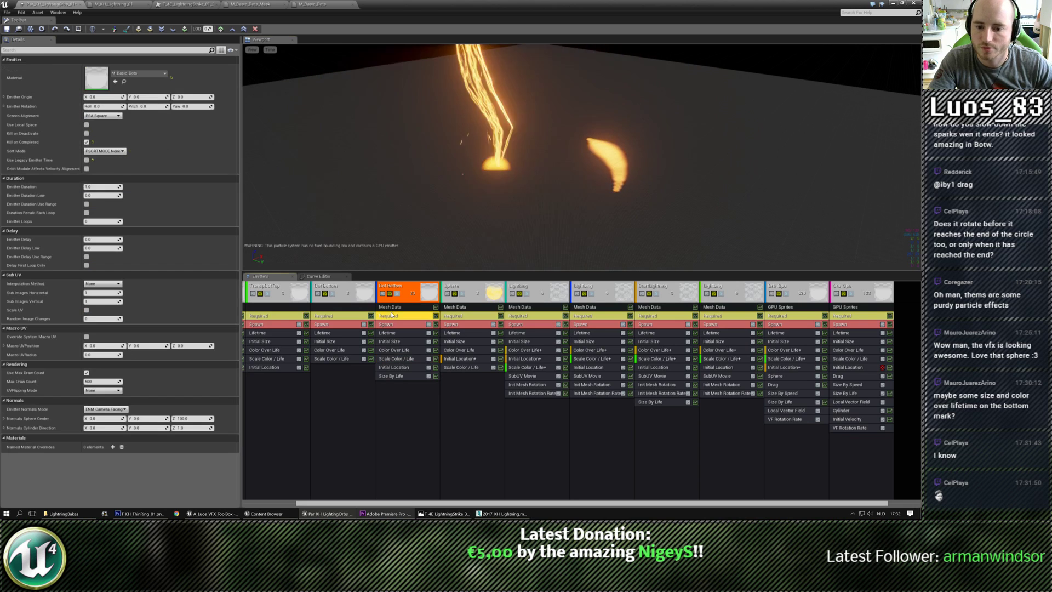
{"action": "left_click", "coordinate": [86, 124]}
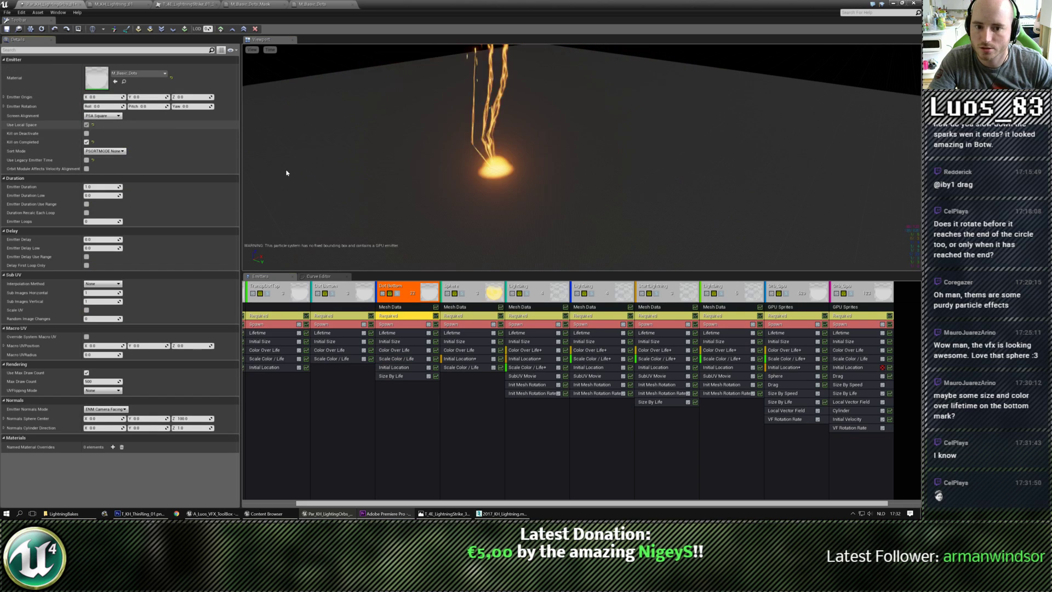
{"action": "key", "text": "ctrl+s"}
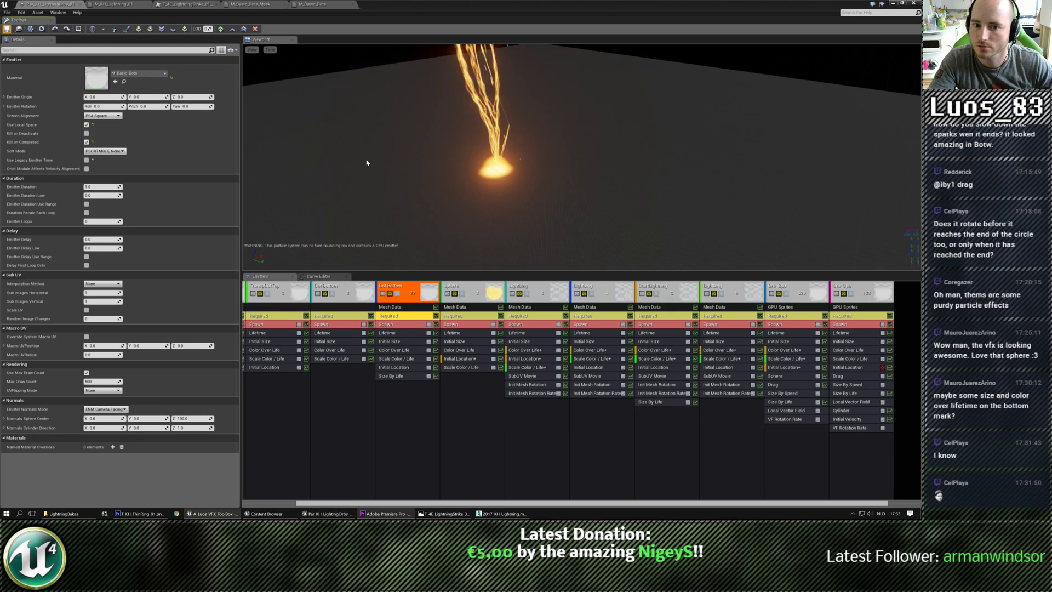
{"action": "left_click_drag", "start_coordinate": [367, 162], "coordinate": [429, 169]}
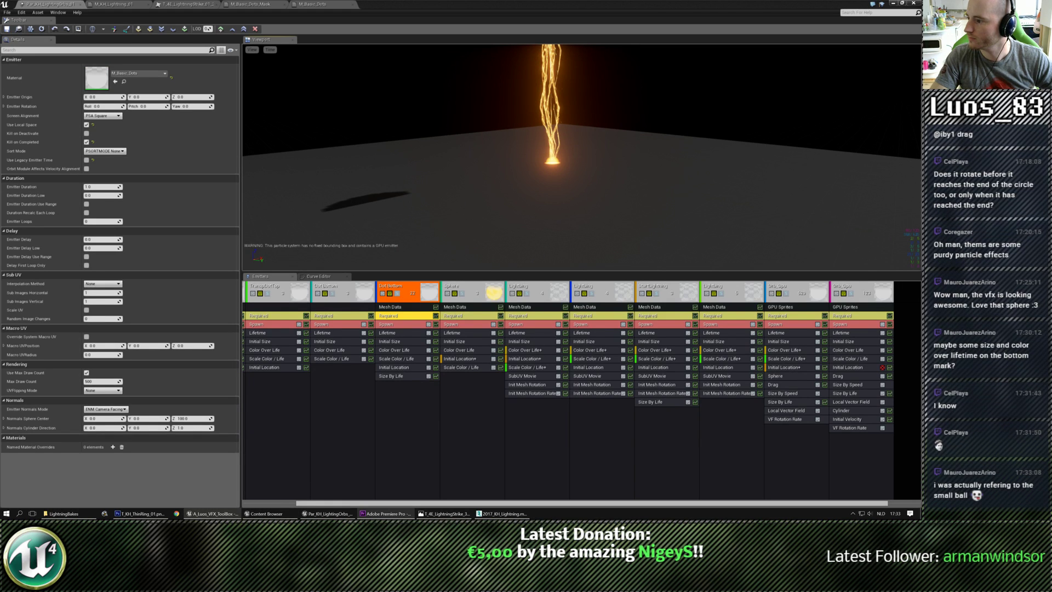
Step: Create a folder named KingHearts inside the Blueprints folder of the Content Browser
{"action": "left_click", "coordinate": [264, 513]}
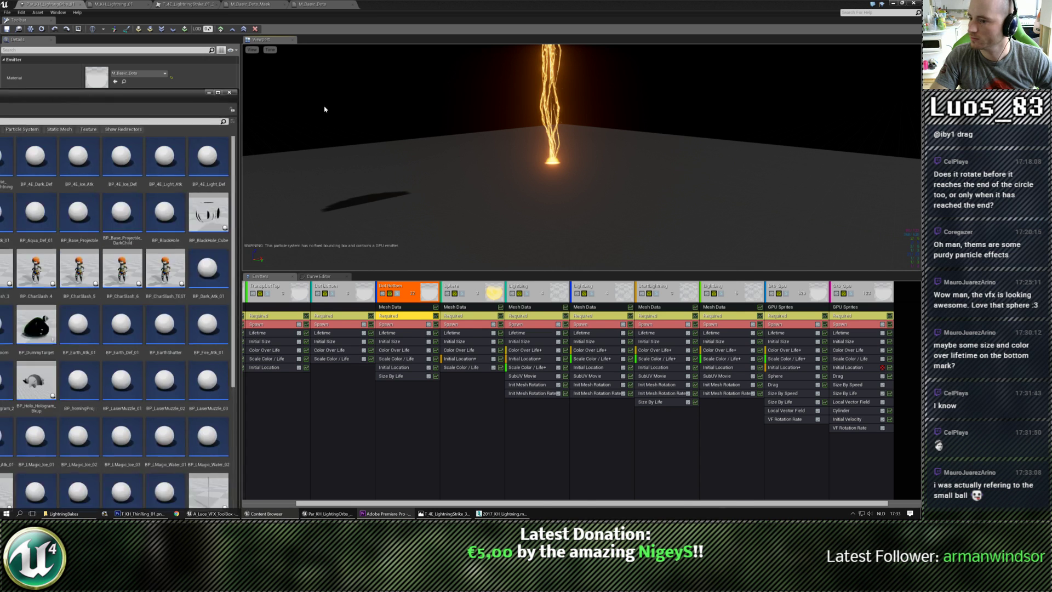
{"action": "right_click", "coordinate": [327, 138]}
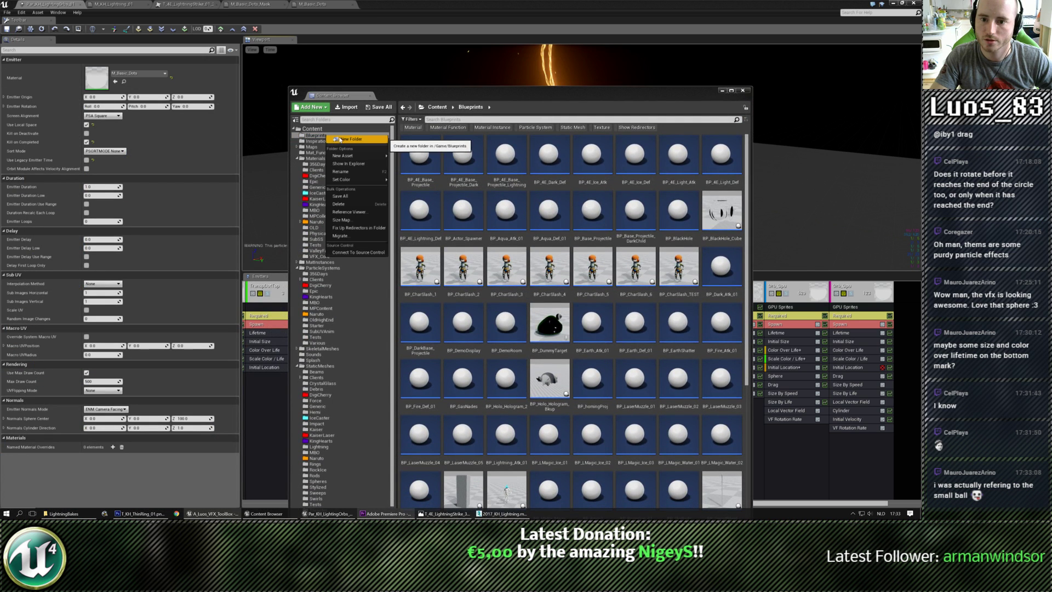
{"action": "left_click", "coordinate": [345, 139]}
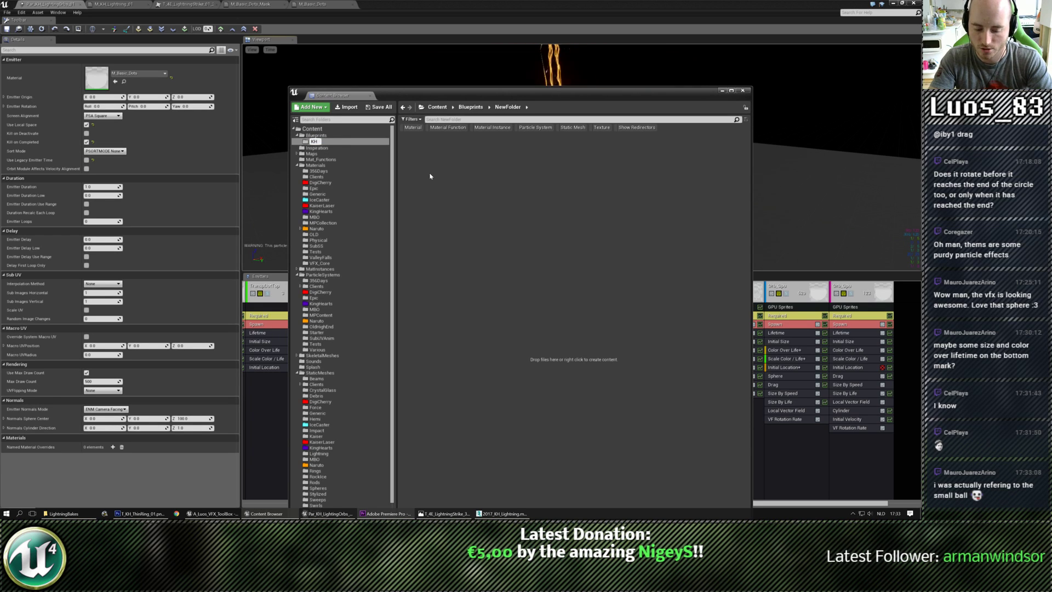
{"action": "type", "text": "KH"}
{"action": "key", "text": "BackSpace"}
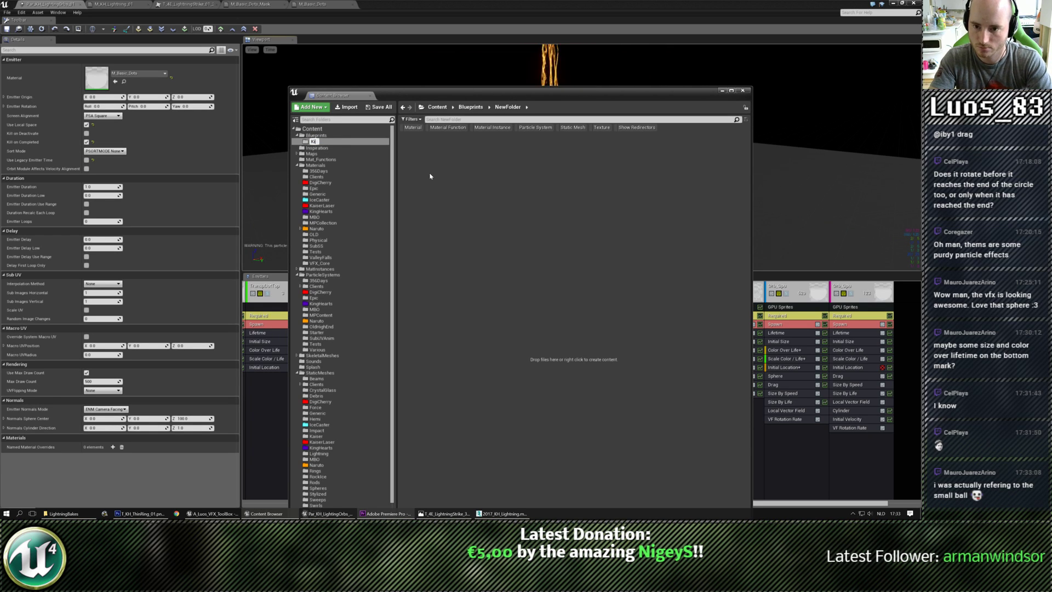
{"action": "type", "text": "ingHearts"}
{"action": "key", "text": "Return"}
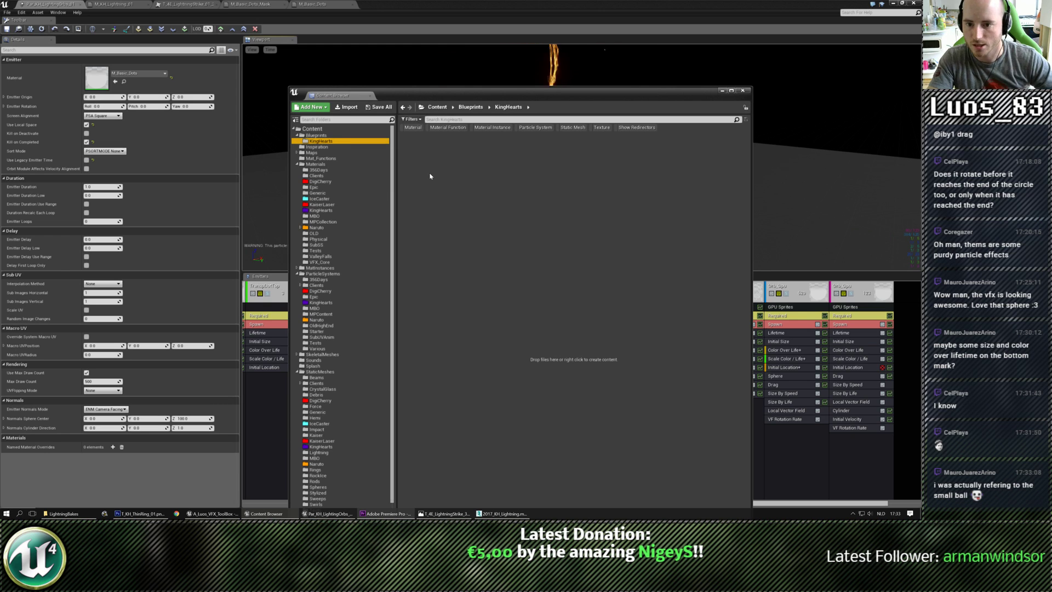
{"action": "right_click", "coordinate": [346, 141]}
{"action": "left_click", "coordinate": [372, 143]}
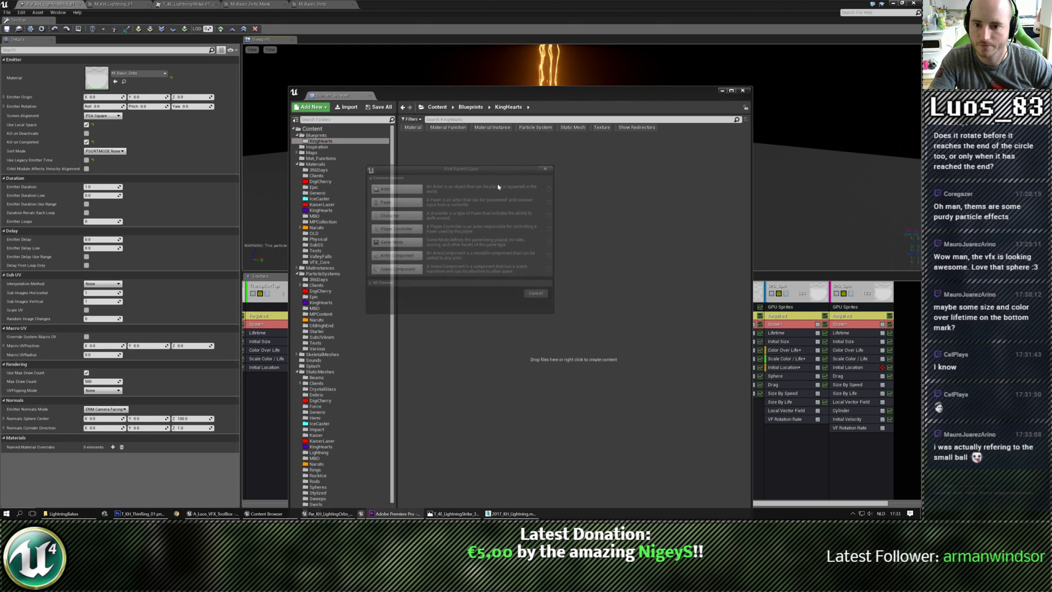
{"action": "left_click", "coordinate": [549, 169]}
Step: Show the KingHearts folder in File Explorer and add SpeedCurve.uasset and BP_FX_LightingEffect.uasset to it
{"action": "right_click", "coordinate": [343, 141]}
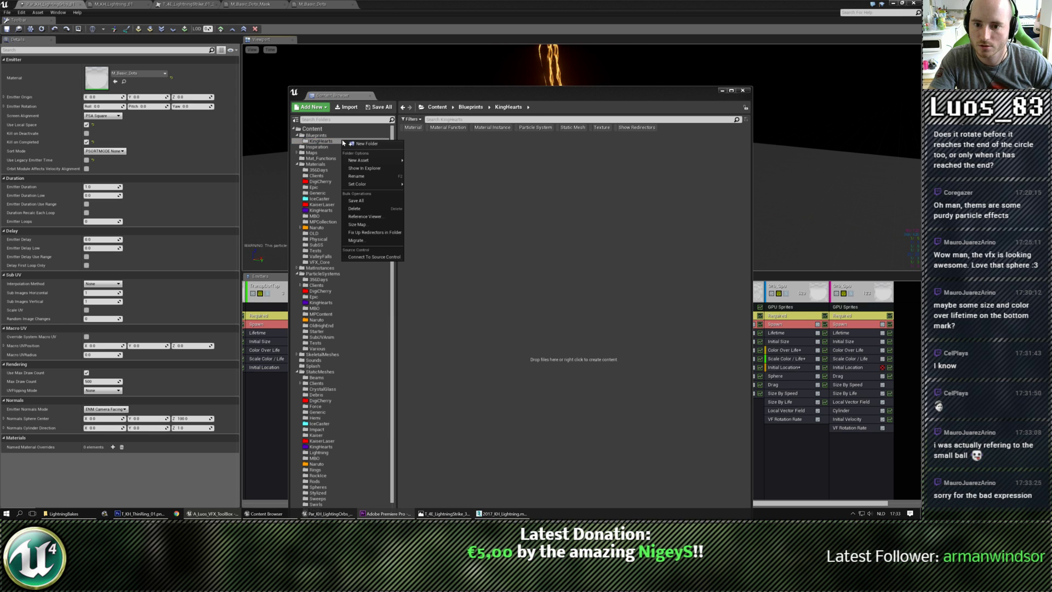
{"action": "left_click", "coordinate": [376, 168]}
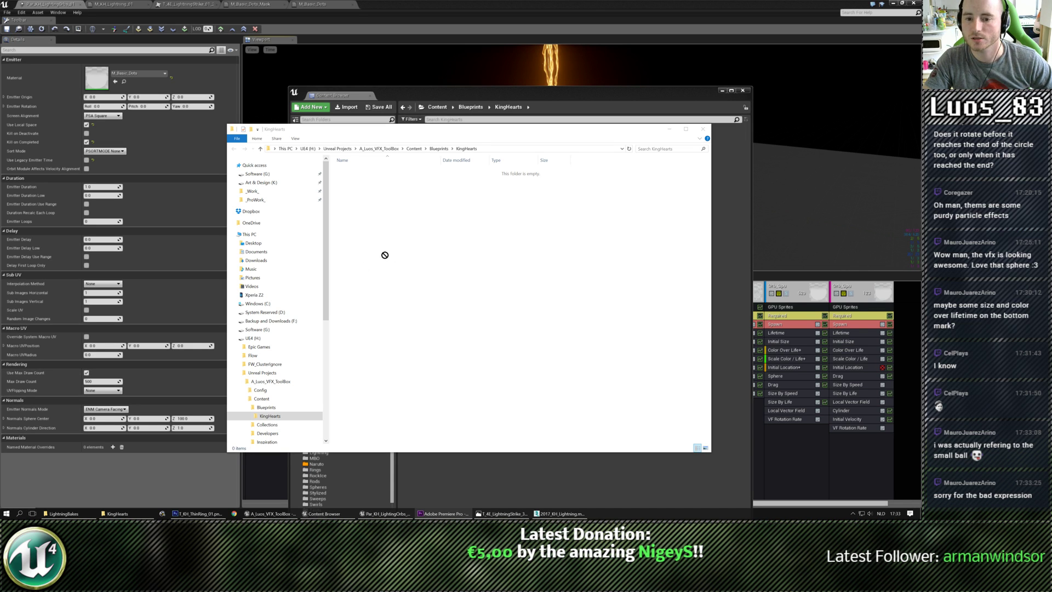
{"action": "left_click_drag", "start_coordinate": [384, 254], "coordinate": [393, 253]}
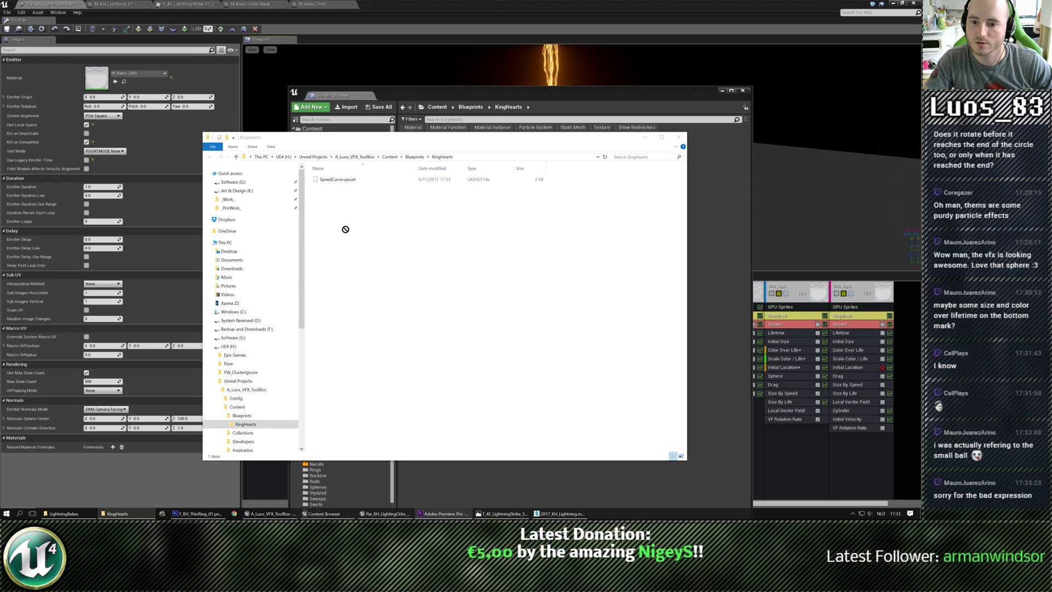
{"action": "left_click_drag", "start_coordinate": [345, 229], "coordinate": [335, 226]}
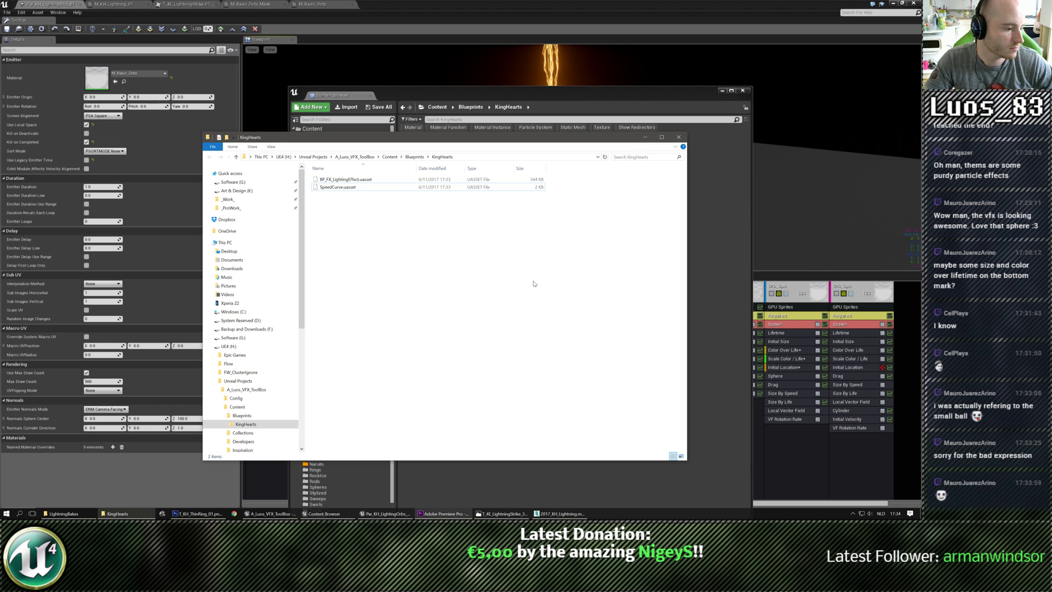
Step: Open the BP_FX_LightingEffect blueprint from the KingHearts folder in the Content Browser
{"action": "left_click_drag", "start_coordinate": [474, 144], "coordinate": [468, 288]}
{"action": "double_click", "coordinate": [419, 155]}
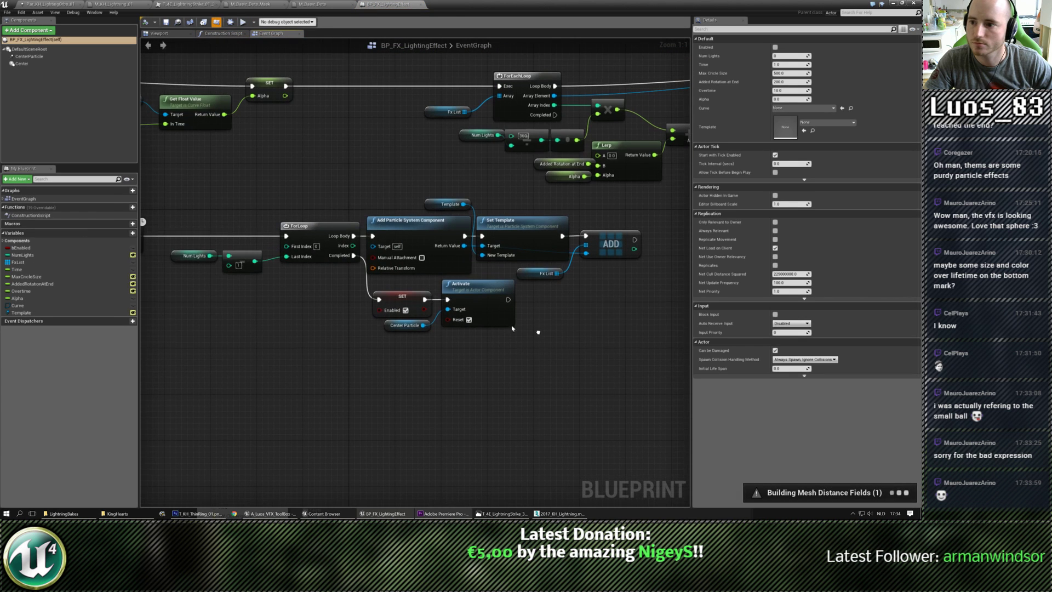
Step: Assign the Par_KH_LightingStrike_01 particle system from the ParticleSystems KingHearts folder as the CenterParticle component's template
{"action": "left_click", "coordinate": [29, 56]}
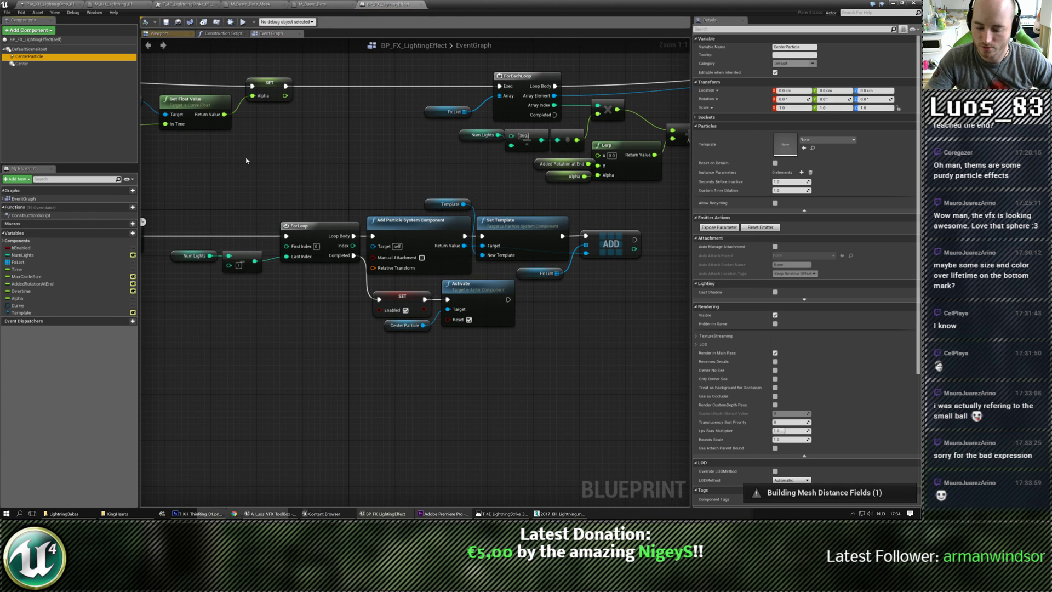
{"action": "key", "text": "ctrl+b"}
{"action": "left_click_drag", "start_coordinate": [468, 96], "coordinate": [462, 138]}
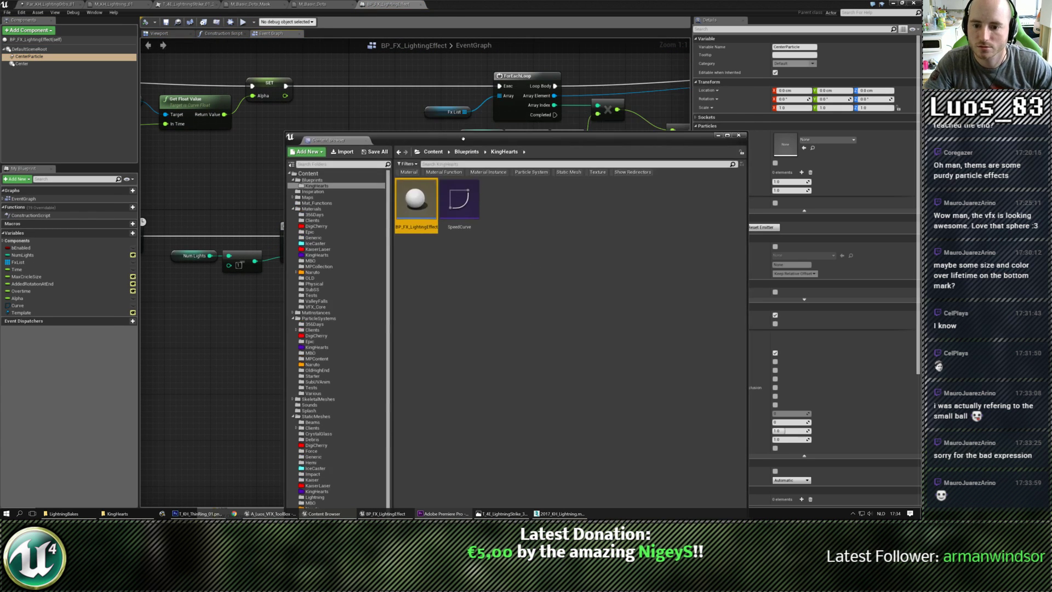
{"action": "left_click", "coordinate": [316, 347]}
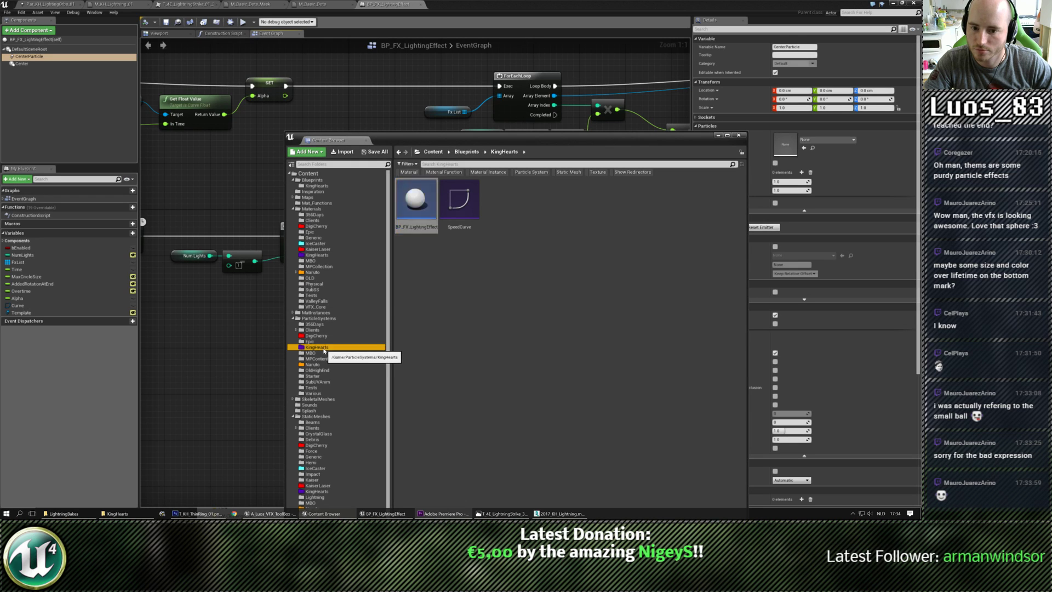
{"action": "left_click", "coordinate": [416, 200]}
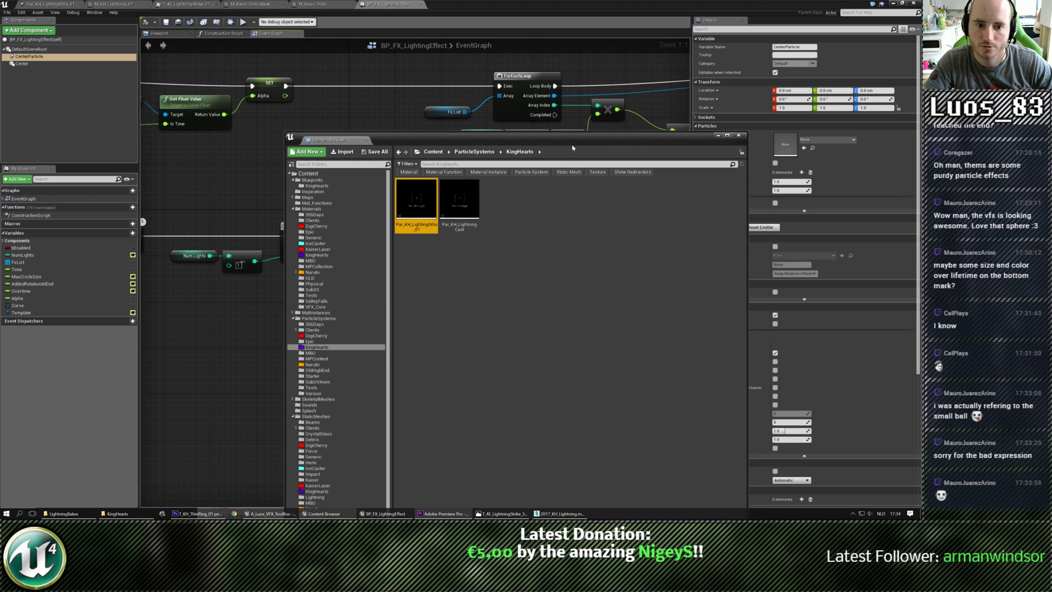
{"action": "left_click_drag", "start_coordinate": [572, 148], "coordinate": [510, 279]}
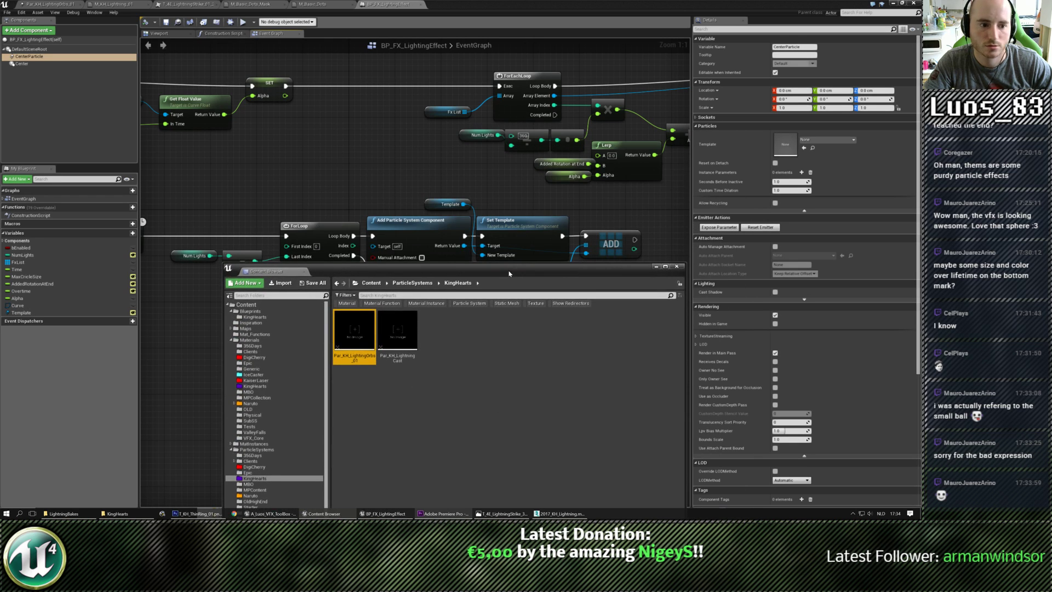
{"action": "left_click", "coordinate": [802, 148]}
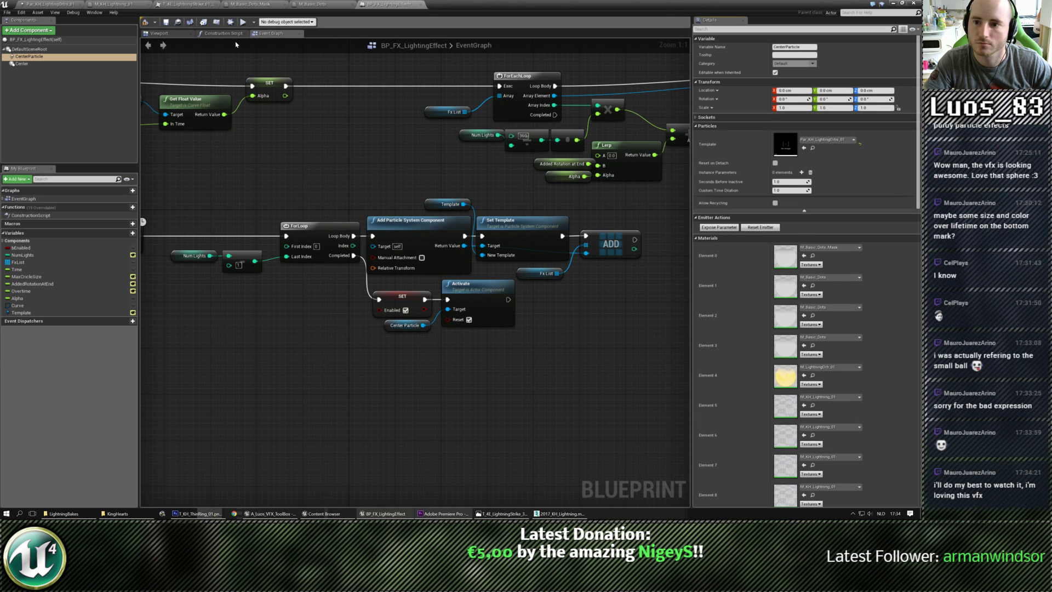
Step: Test-run the blueprint while showing its component viewport, stop the session and save the asset
{"action": "left_click", "coordinate": [168, 32]}
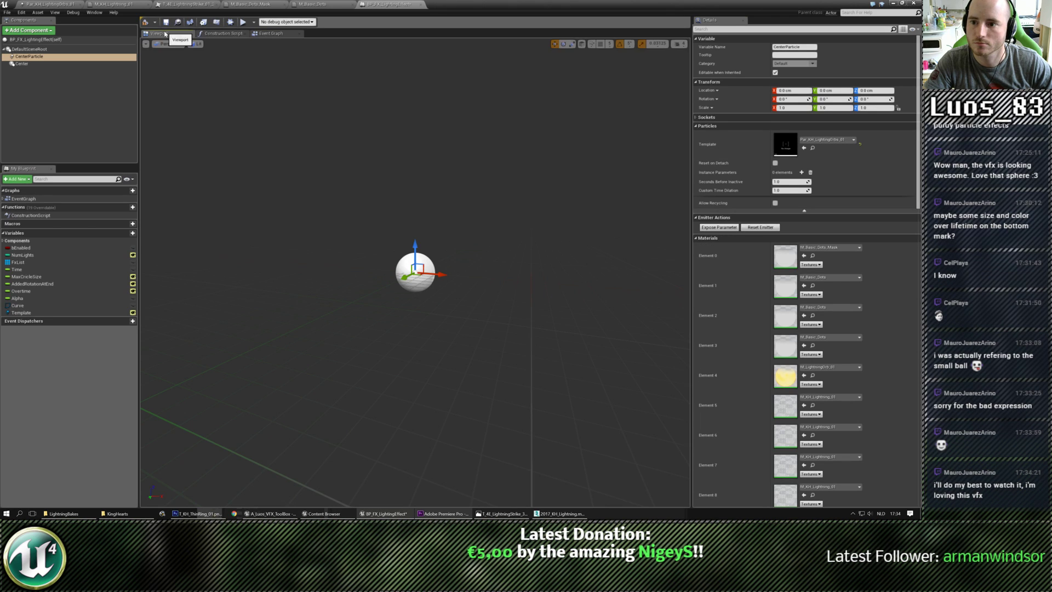
{"action": "left_click", "coordinate": [242, 22]}
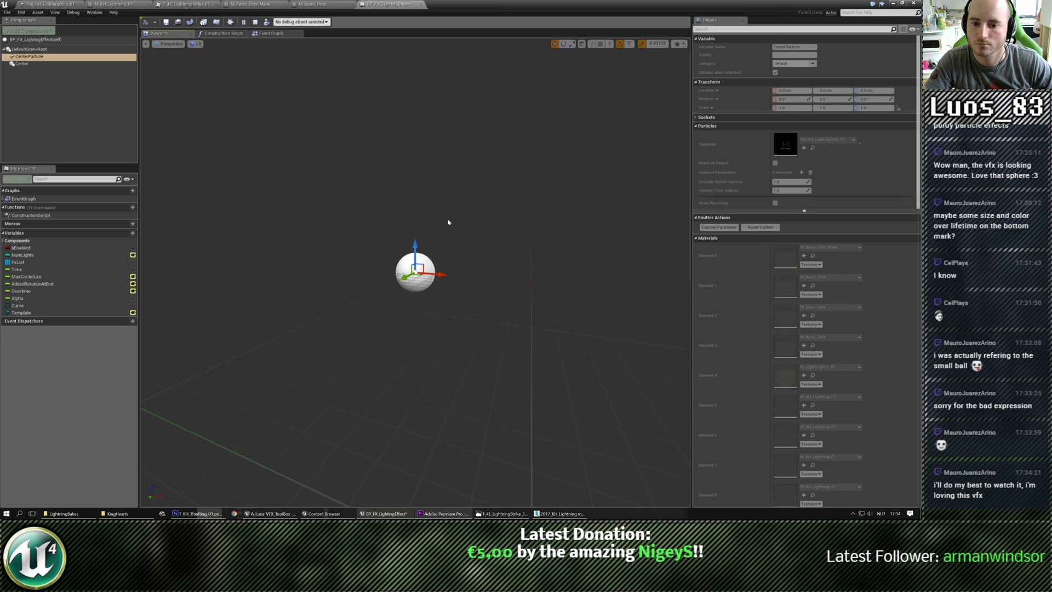
{"action": "left_click", "coordinate": [256, 22]}
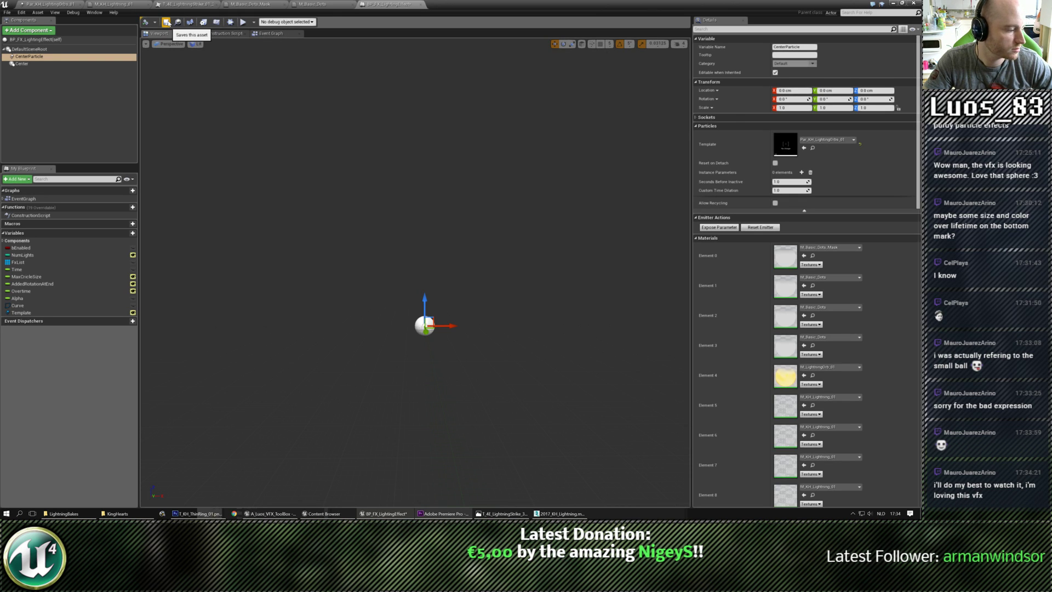
{"action": "left_click", "coordinate": [166, 22]}
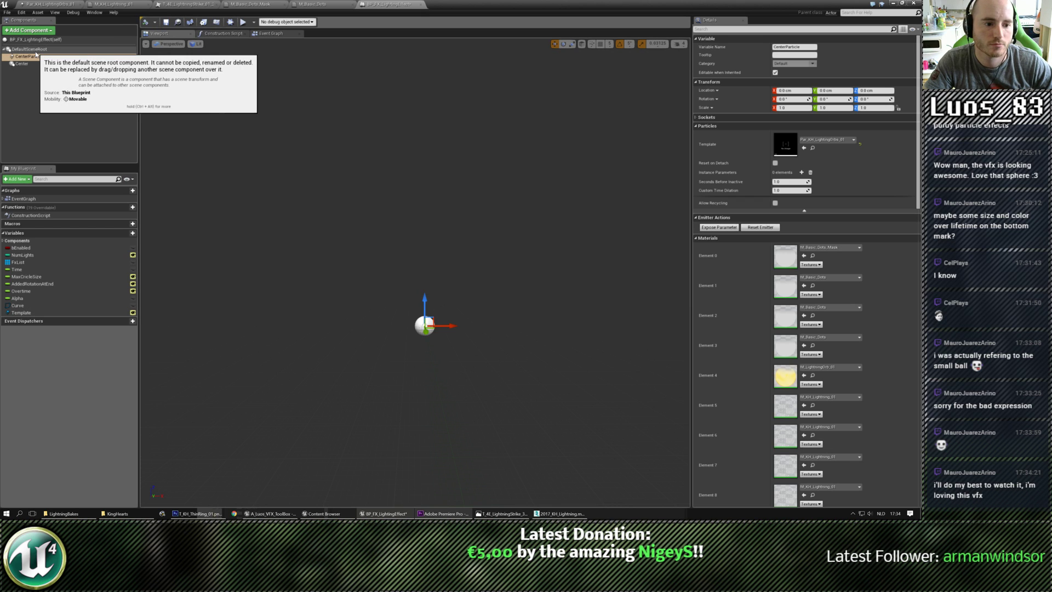
Step: Examine the event graph's tick and begin-play logic, from the curve-driven alpha to the particle spawning loop and relative location setup
{"action": "left_click", "coordinate": [270, 34]}
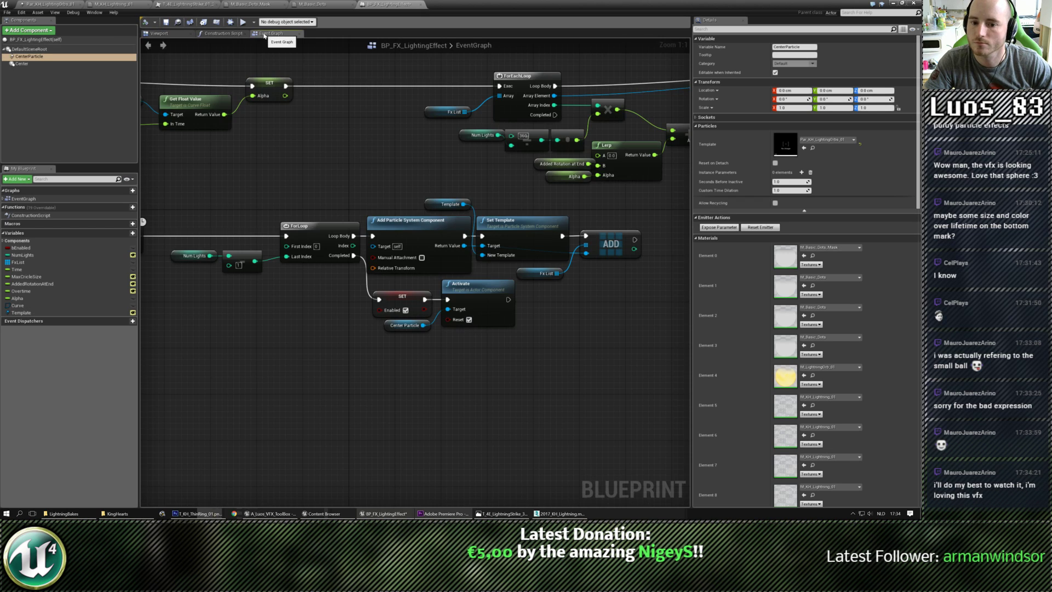
{"action": "right_click_drag", "start_coordinate": [362, 149], "coordinate": [400, 174]}
{"action": "scroll", "coordinate": [400, 174], "scroll_direction": "down", "scroll_amount": 4}
{"action": "right_click_drag", "start_coordinate": [222, 178], "coordinate": [406, 230]}
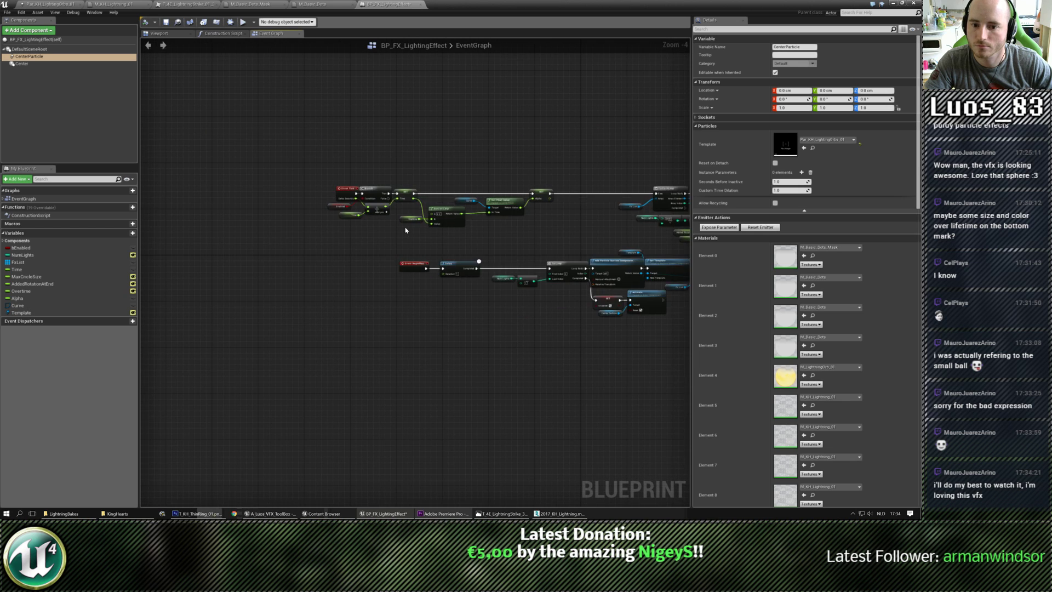
{"action": "scroll", "coordinate": [406, 230], "scroll_direction": "up", "scroll_amount": 4}
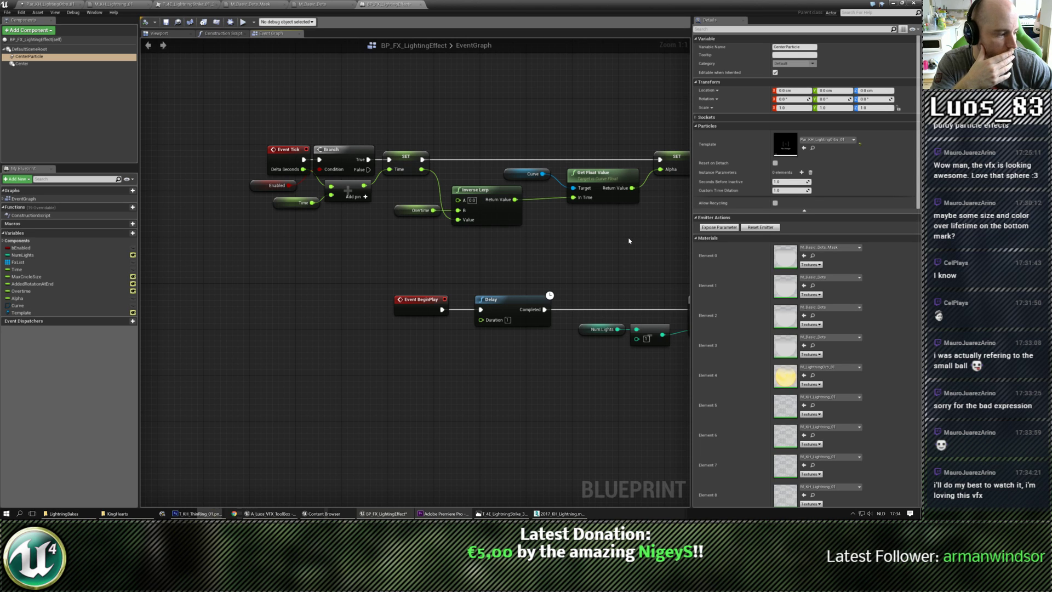
{"action": "right_click_drag", "start_coordinate": [629, 241], "coordinate": [375, 211]}
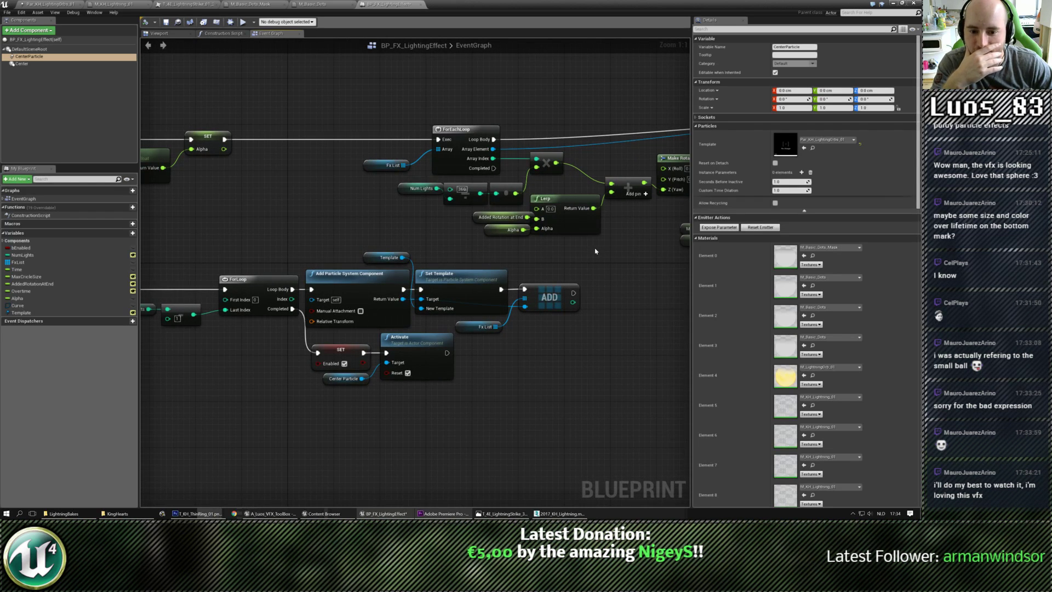
{"action": "right_click_drag", "start_coordinate": [623, 264], "coordinate": [379, 252]}
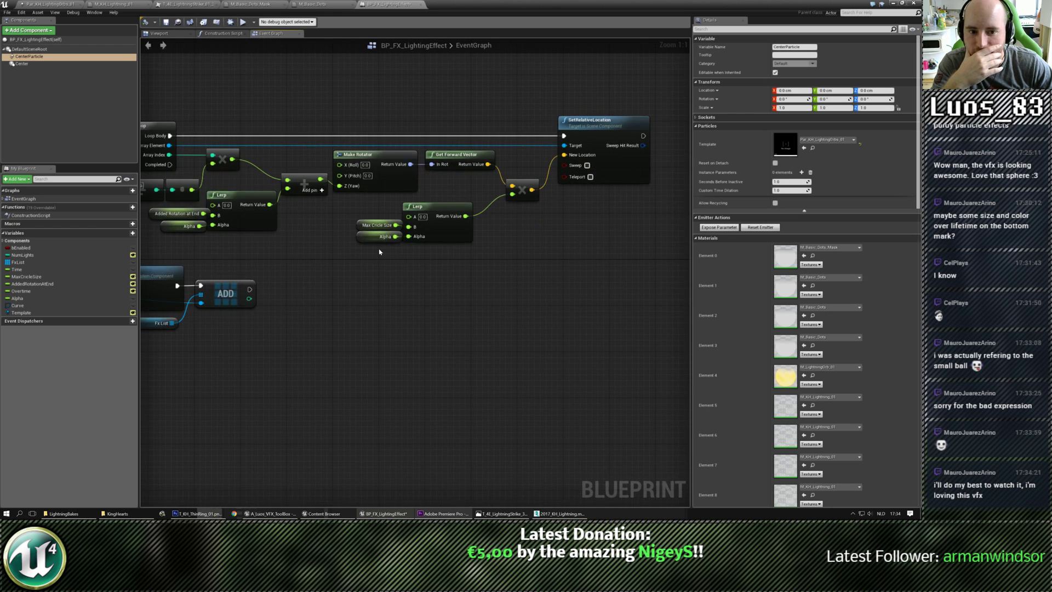
{"action": "right_click_drag", "start_coordinate": [320, 277], "coordinate": [419, 387]}
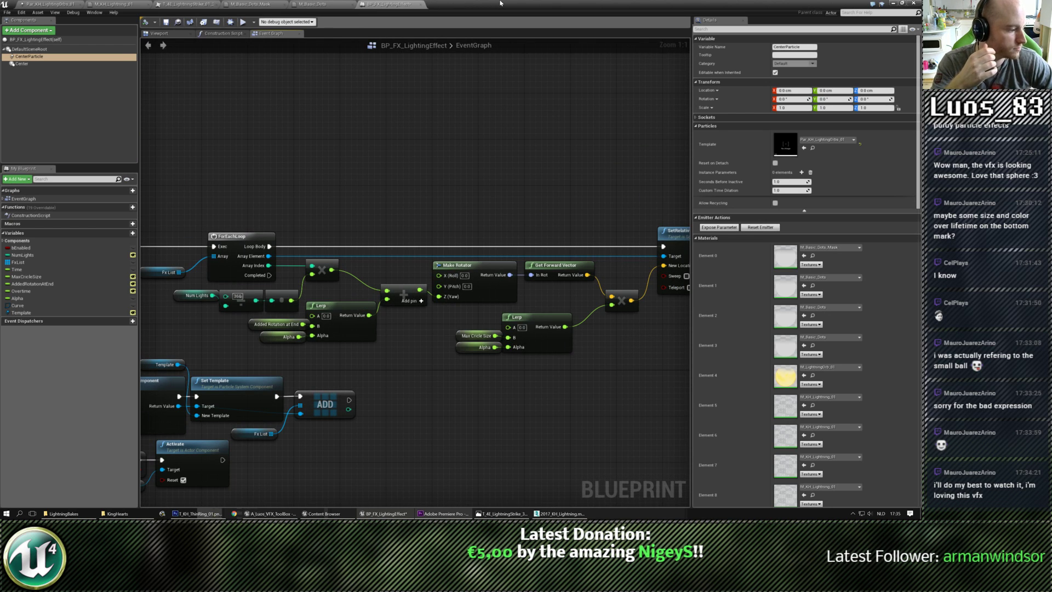
Step: Place the BP_FX_LightingEffect blueprint on the floor of the level and frame the whole platform in the view
{"action": "left_click_drag", "start_coordinate": [500, 4], "coordinate": [380, 181]}
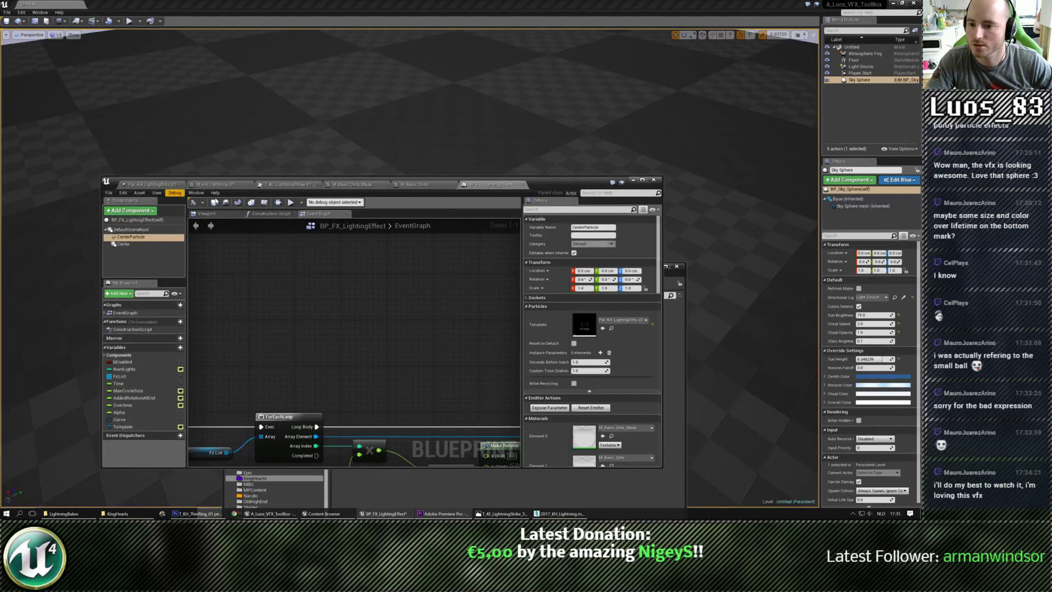
{"action": "left_click_drag", "start_coordinate": [541, 185], "coordinate": [0, 104]}
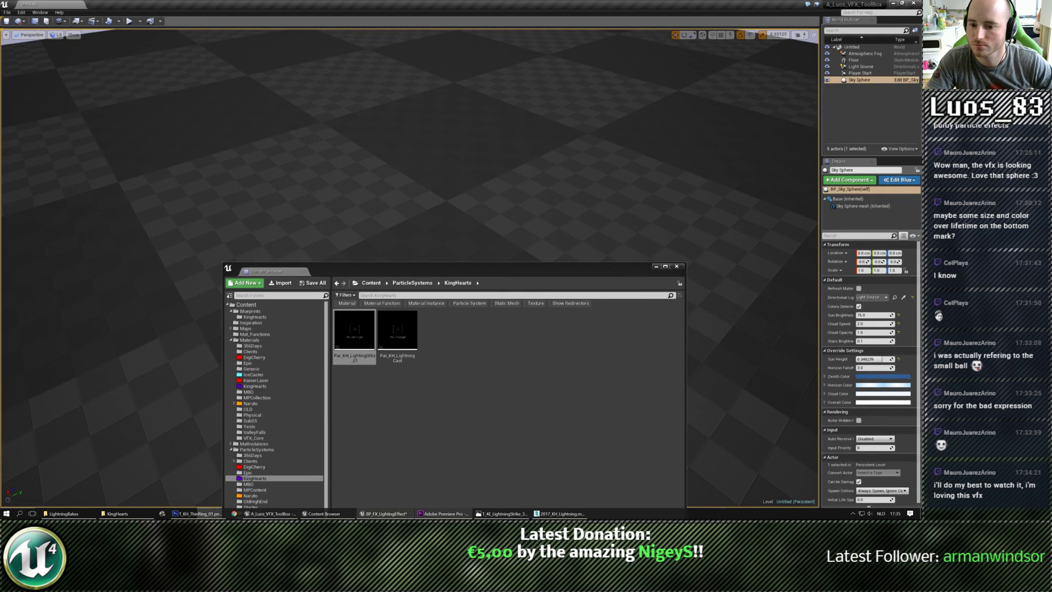
{"action": "left_click_drag", "start_coordinate": [482, 266], "coordinate": [0, 230]}
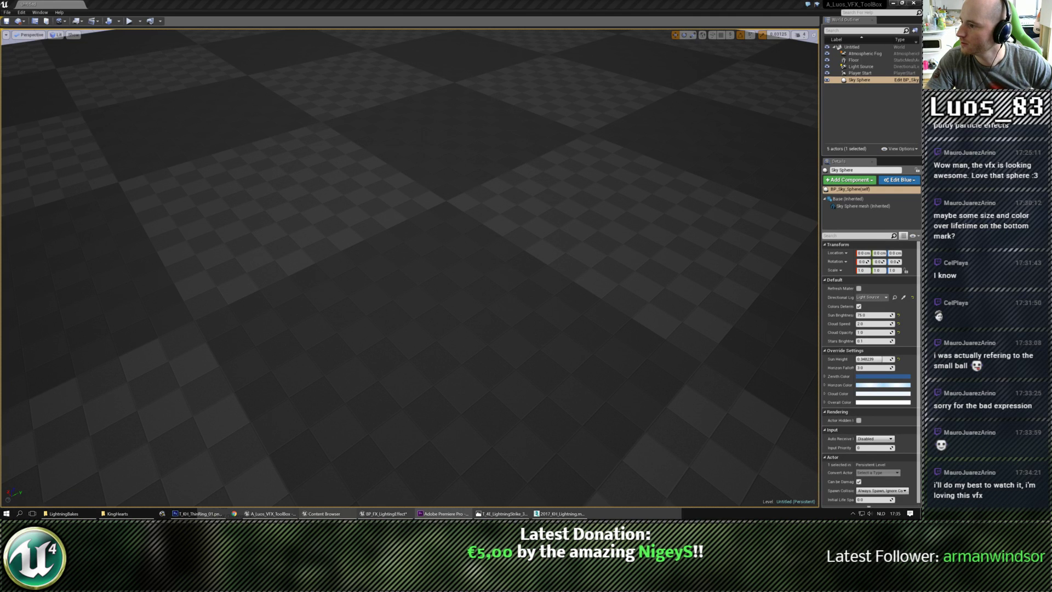
{"action": "left_click_drag", "start_coordinate": [0, 225], "coordinate": [446, 196]}
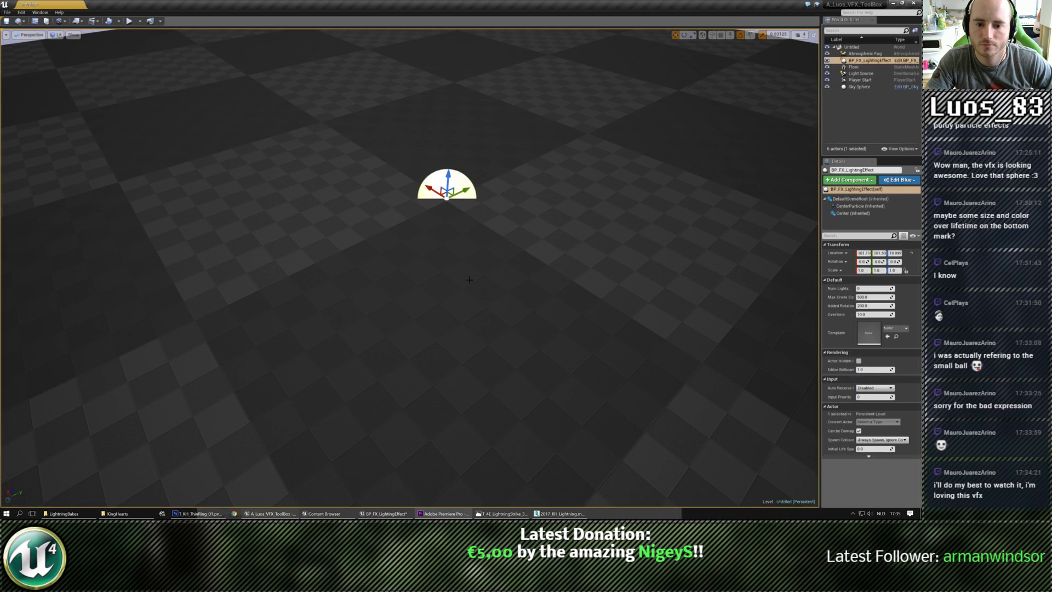
{"action": "right_click_drag", "start_coordinate": [446, 196], "coordinate": [453, 165]}
{"action": "key", "text": "s"}
{"action": "right_click_drag", "start_coordinate": [523, 377], "coordinate": [216, 190]}
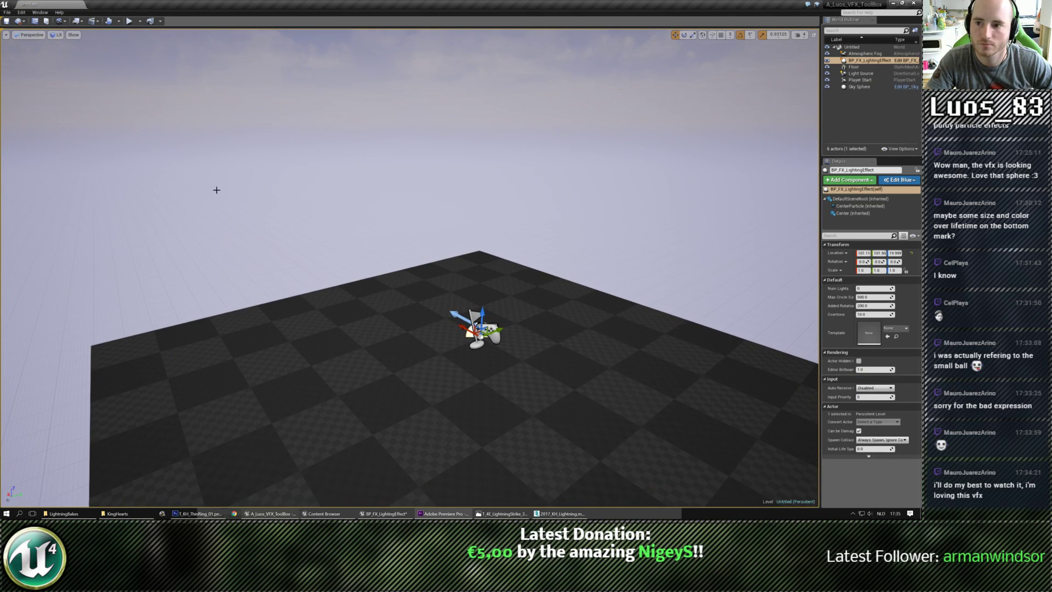
Step: Preview the placed lightning effect by playing the level in the viewport and running it in Simulate mode, stopping each session
{"action": "left_click", "coordinate": [129, 21]}
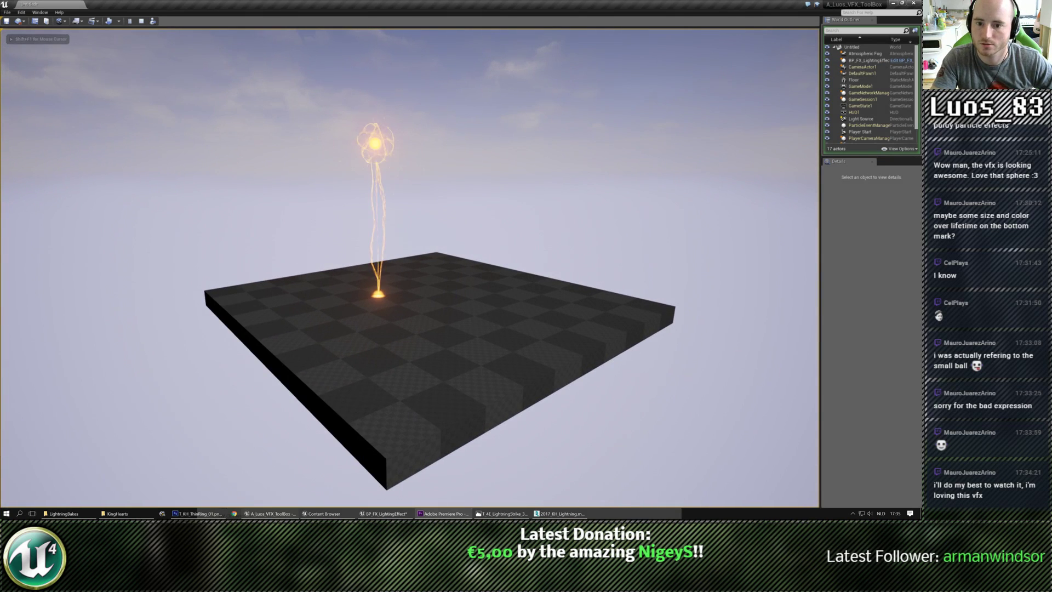
{"action": "left_click", "coordinate": [142, 21]}
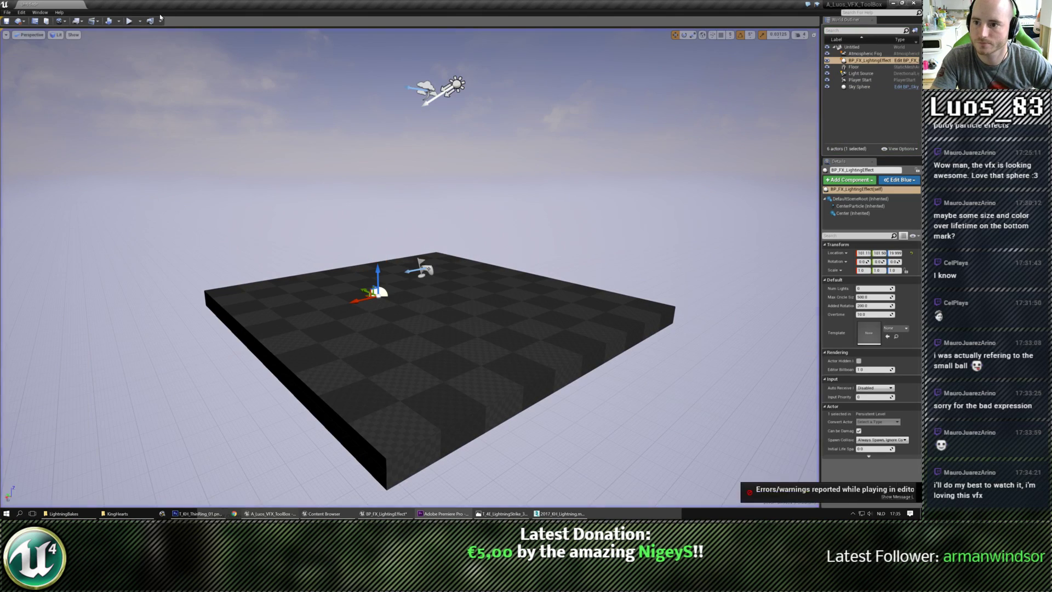
{"action": "left_click", "coordinate": [141, 22]}
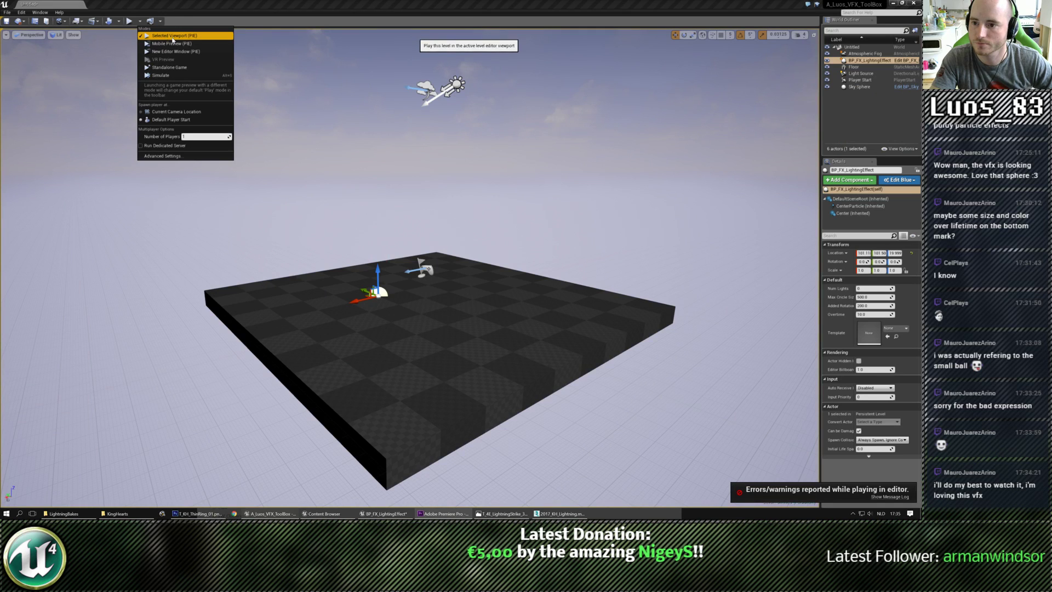
{"action": "left_click", "coordinate": [164, 75]}
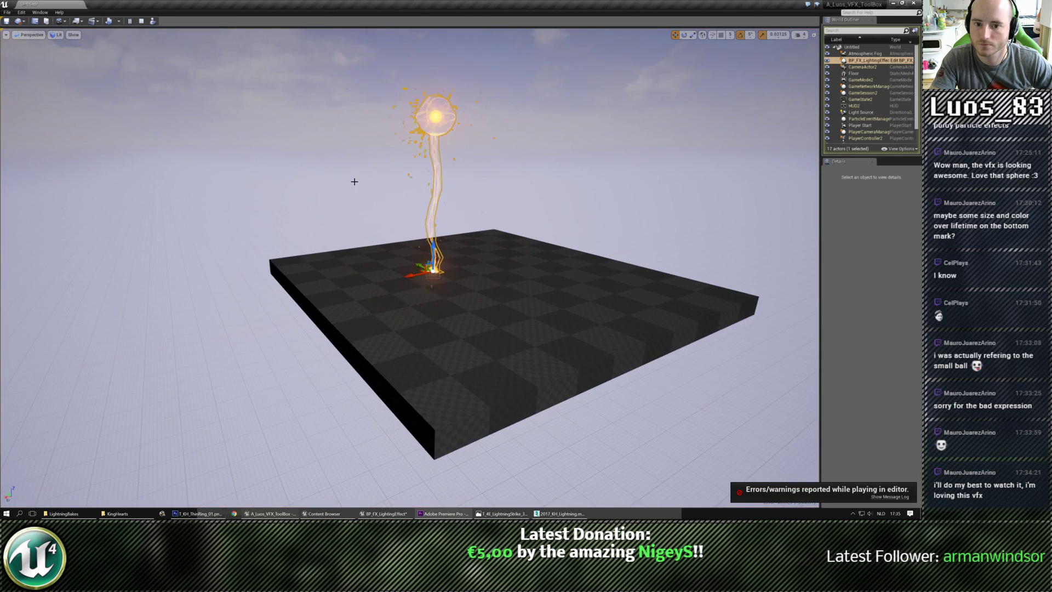
{"action": "left_click", "coordinate": [141, 21]}
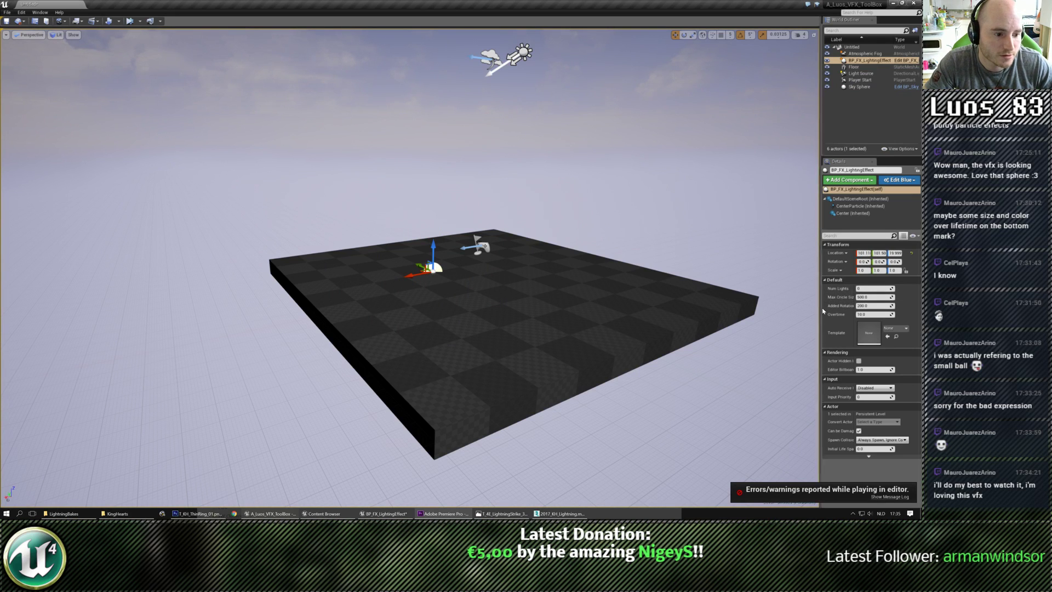
Step: Give the placed BP_FX_LightingEffect actor the Par_KH_LightingStrike_01 template and 12 Num Lights, and simulate the level to test it
{"action": "left_click_drag", "start_coordinate": [820, 308], "coordinate": [763, 307]}
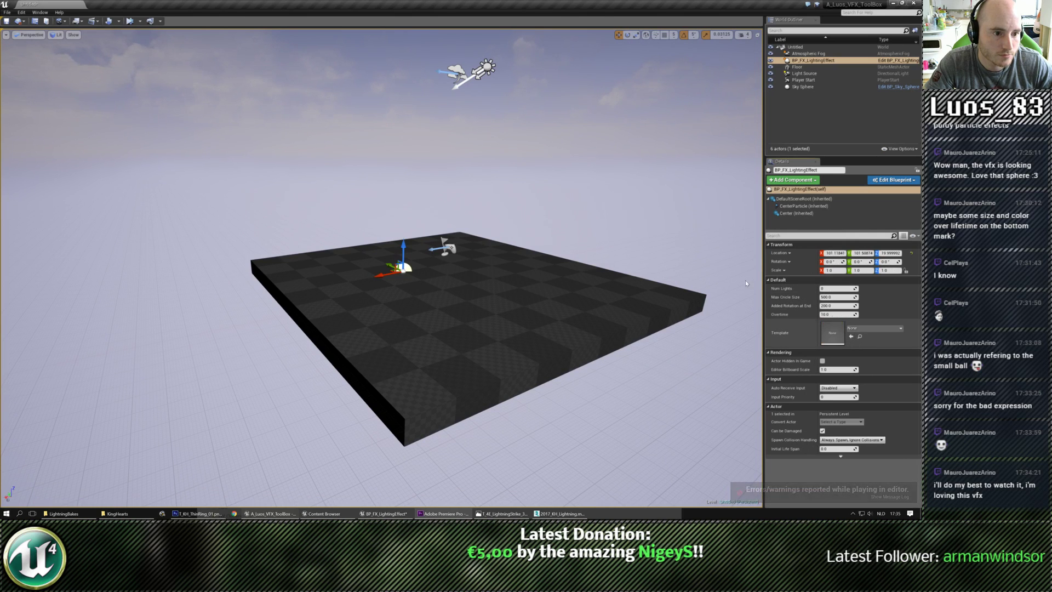
{"action": "scroll", "coordinate": [641, 220], "scroll_direction": "up", "scroll_amount": 5}
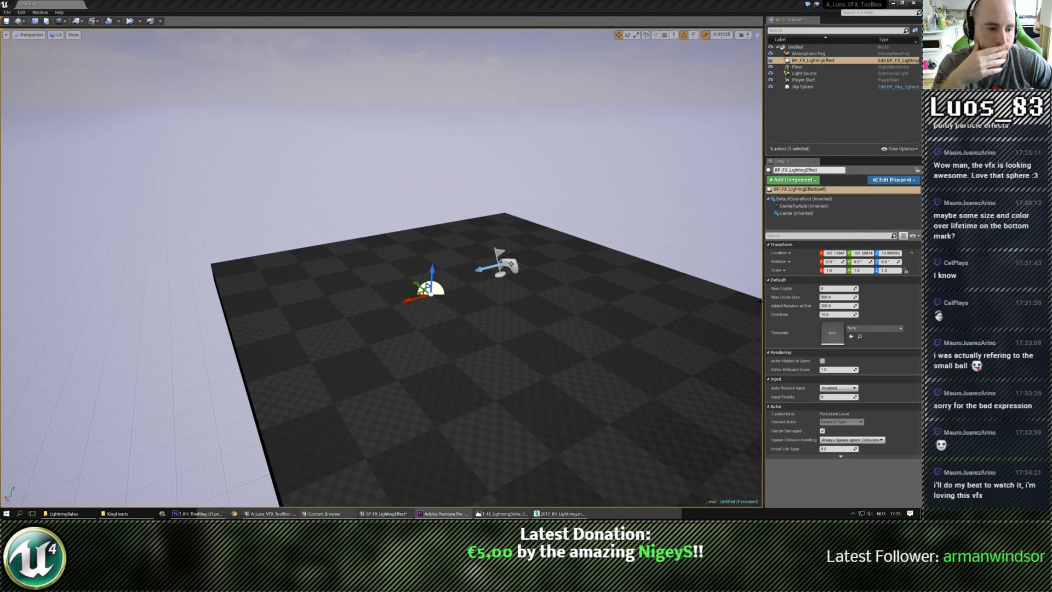
{"action": "left_click", "coordinate": [851, 336]}
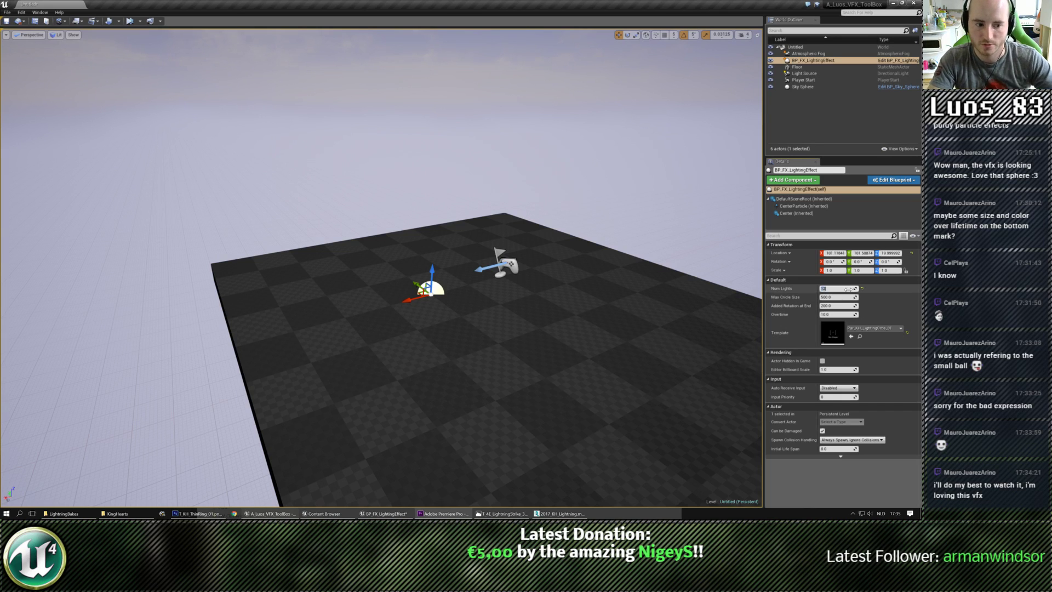
{"action": "left_click", "coordinate": [130, 21]}
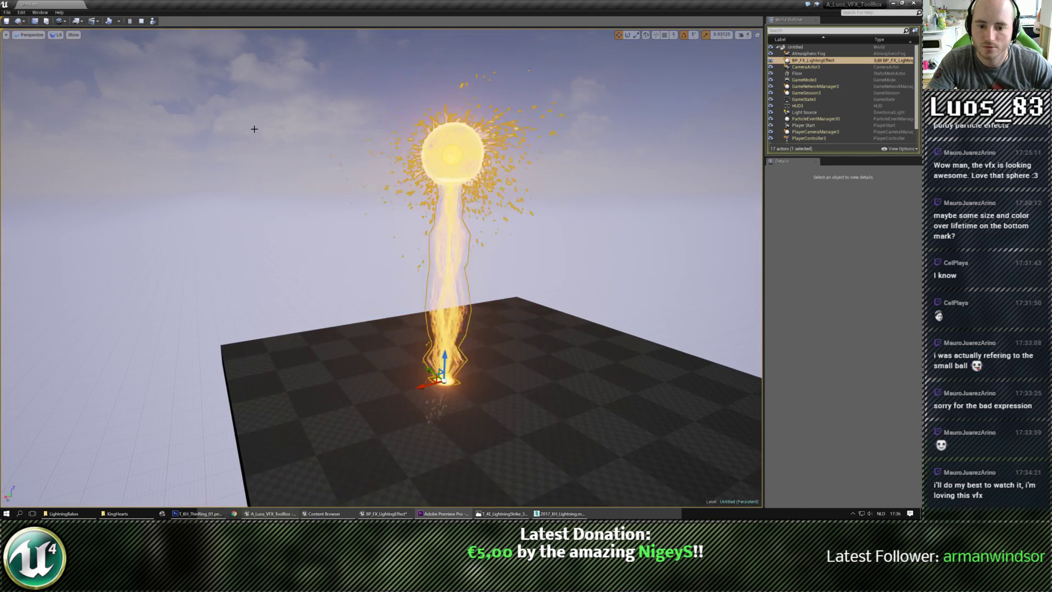
{"action": "left_click", "coordinate": [141, 21]}
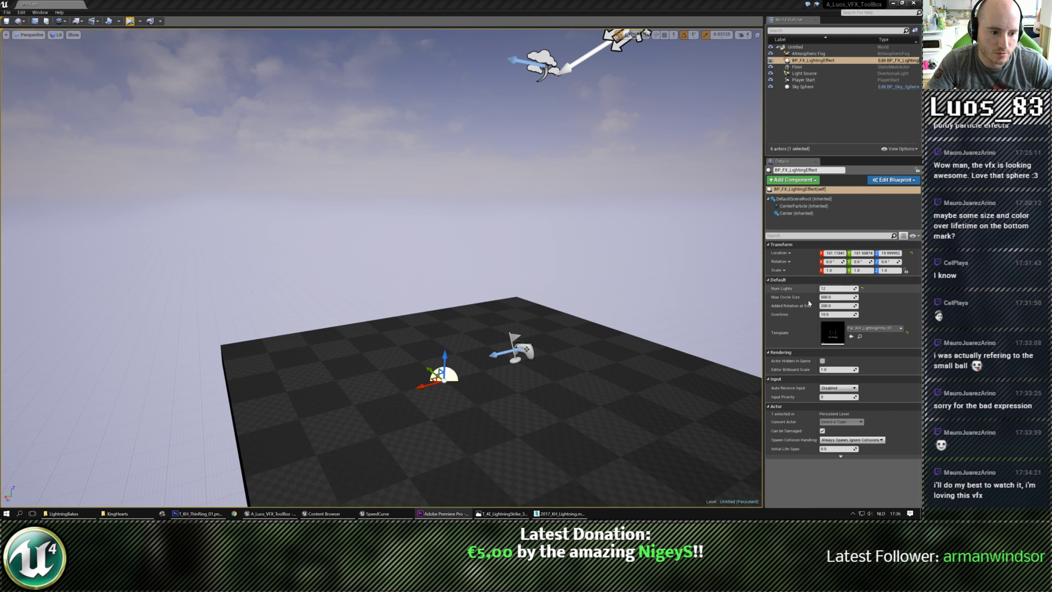
Step: Set the placed BP_FX_LightingEffect actor's Max Circle Size to 1000
{"action": "left_click", "coordinate": [838, 299]}
{"action": "key", "text": "Tab"}
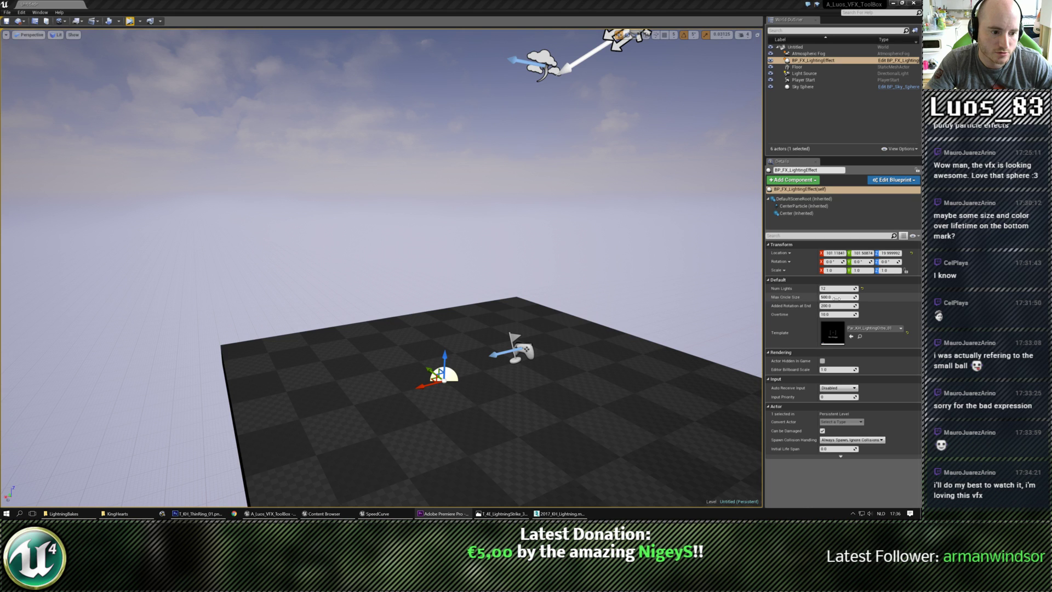
{"action": "left_click", "coordinate": [838, 296]}
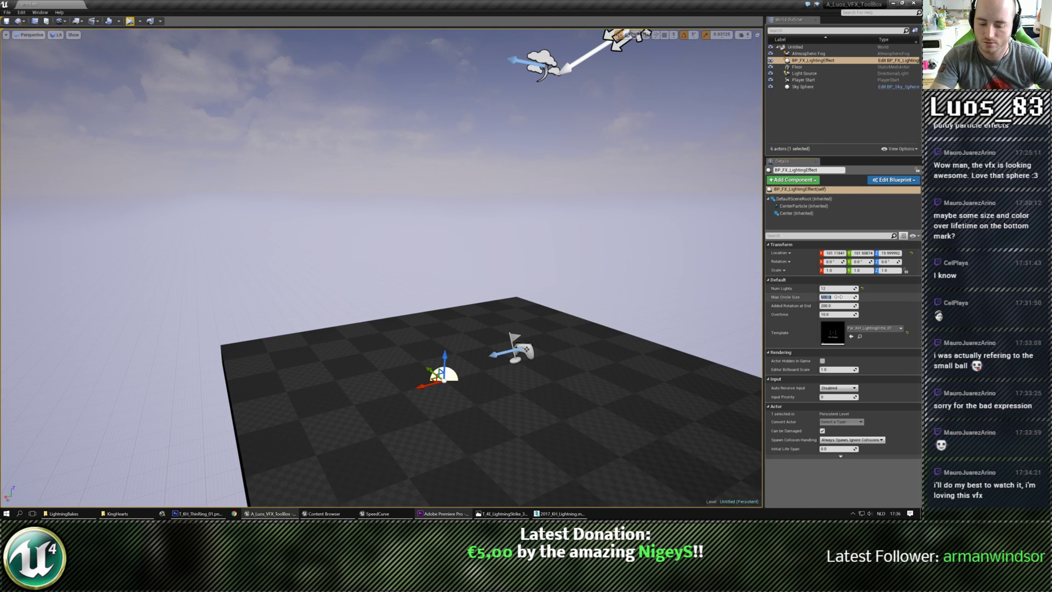
{"action": "type", "text": "1000"}
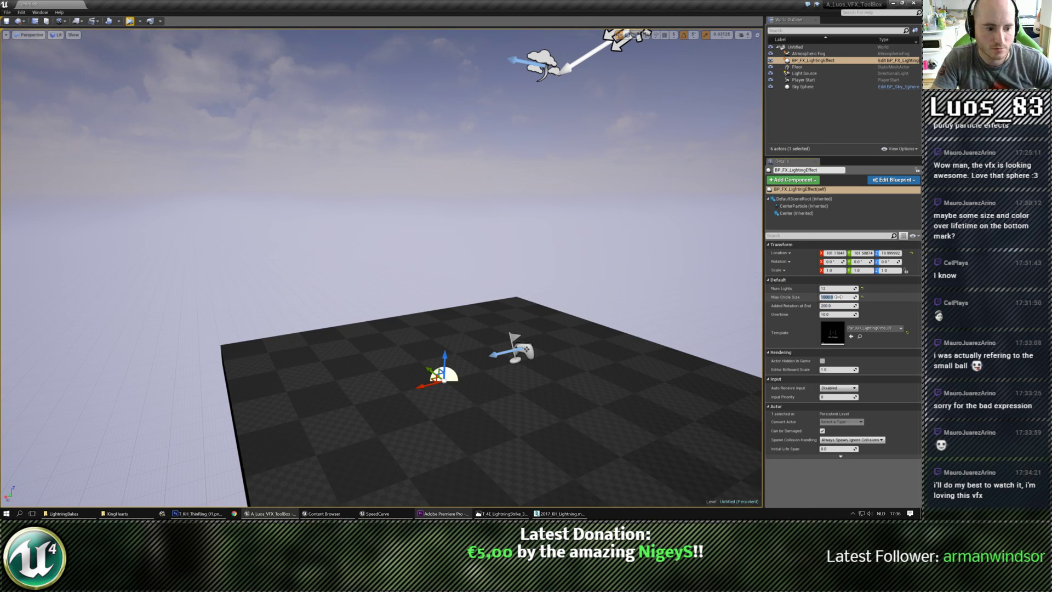
{"action": "scroll", "coordinate": [383, 273], "scroll_direction": "down", "scroll_amount": 6}
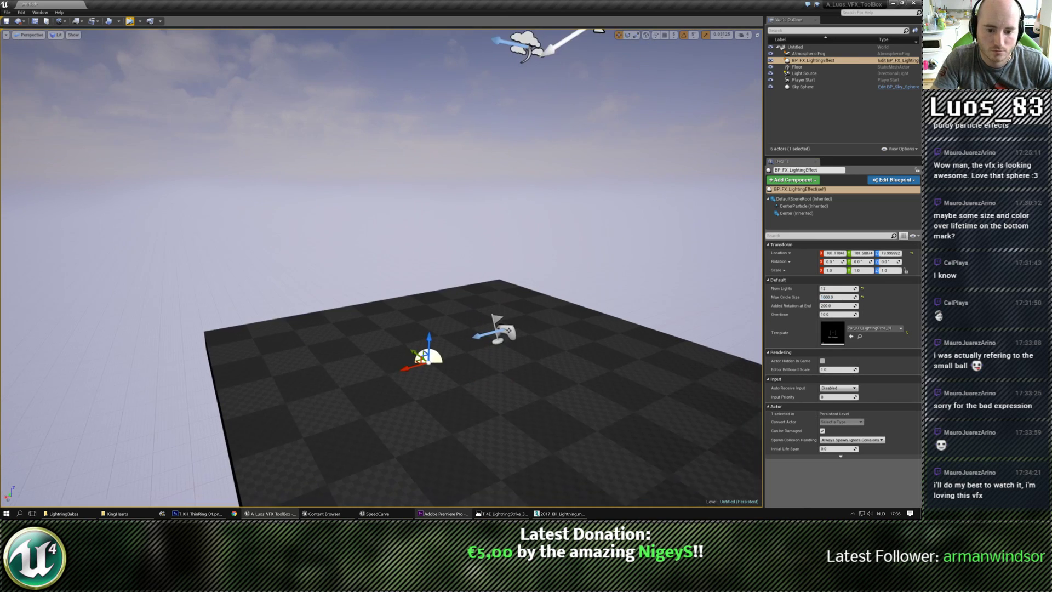
Step: Simulate the level to test the lightning effect, stop it, and fit the whole SpeedCurve in the curve editor
{"action": "left_click", "coordinate": [129, 22]}
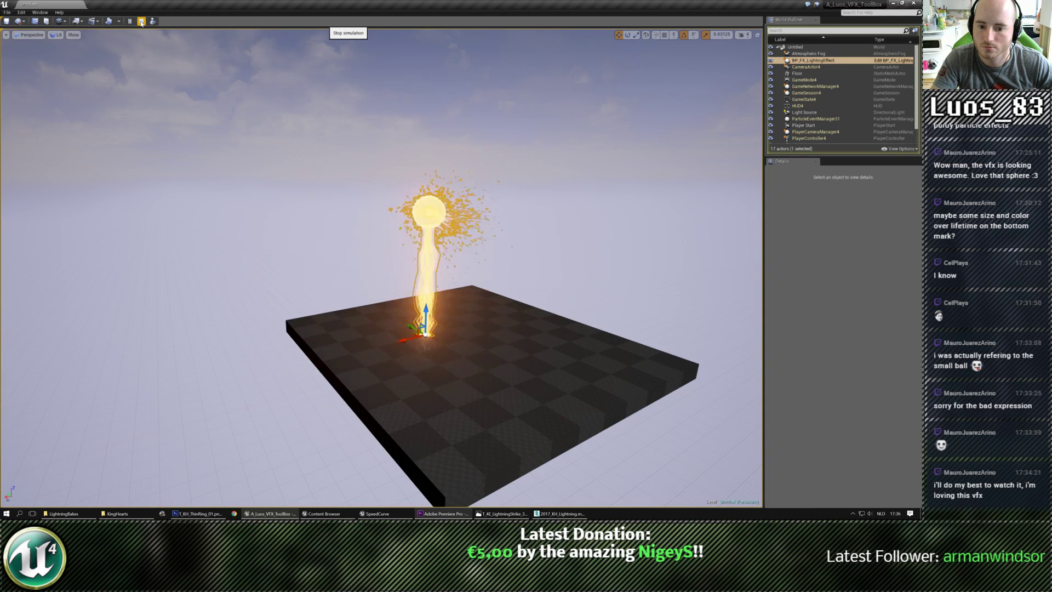
{"action": "left_click", "coordinate": [141, 21]}
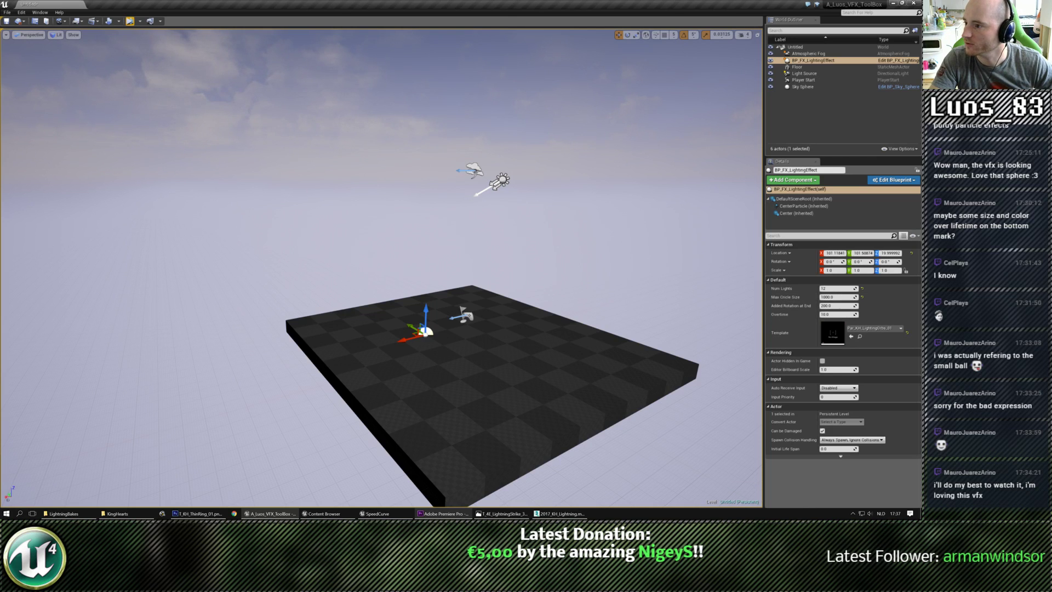
{"action": "left_click", "coordinate": [377, 514]}
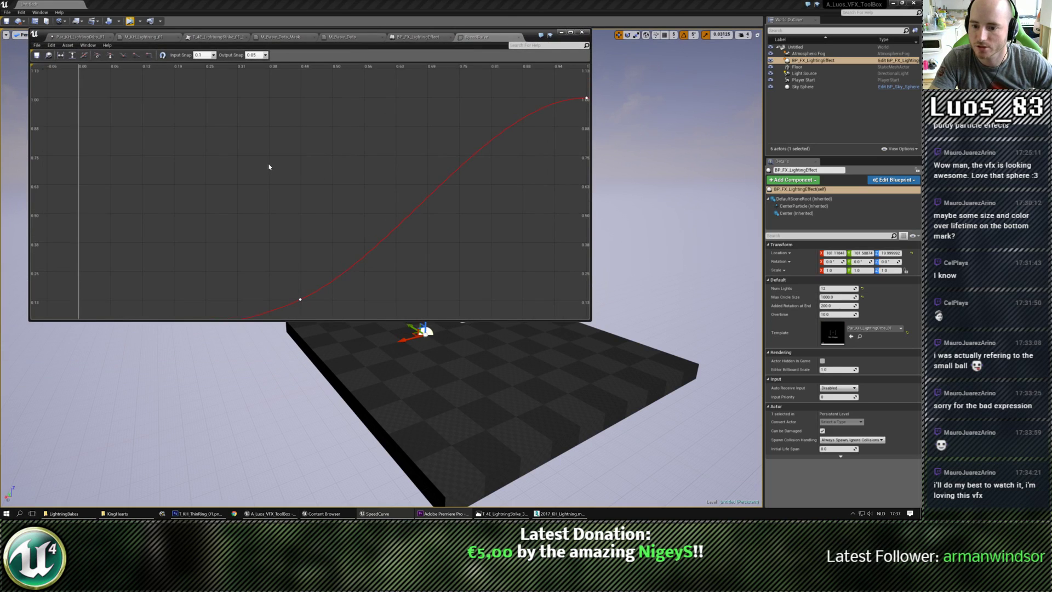
{"action": "key", "text": "f"}
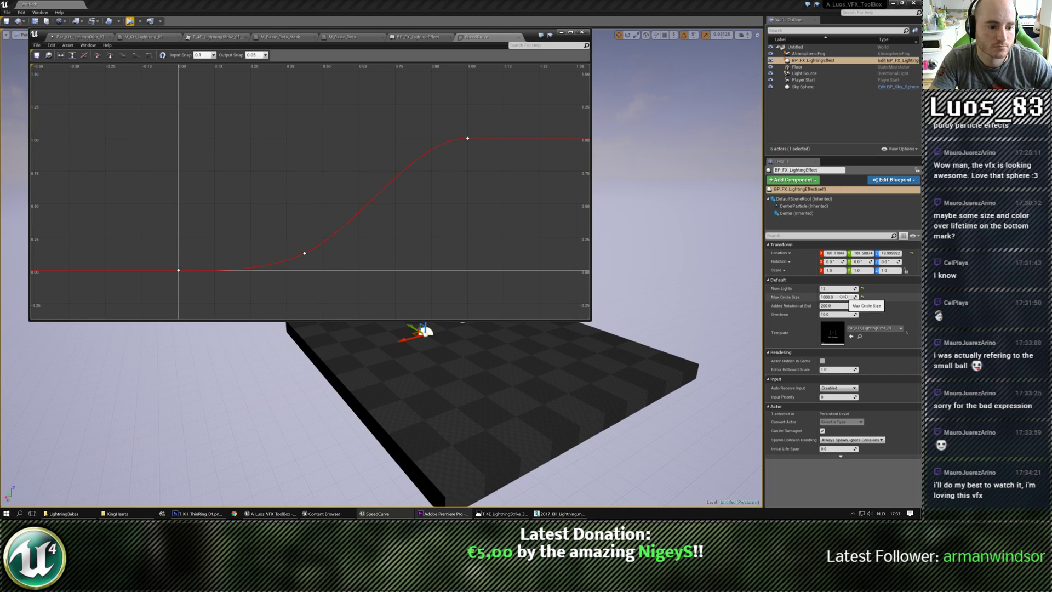
Step: Set the placed BP_FX_LightingEffect actor's Overtime to 1, simulate the level to test it, and stop the simulation
{"action": "left_click", "coordinate": [833, 314]}
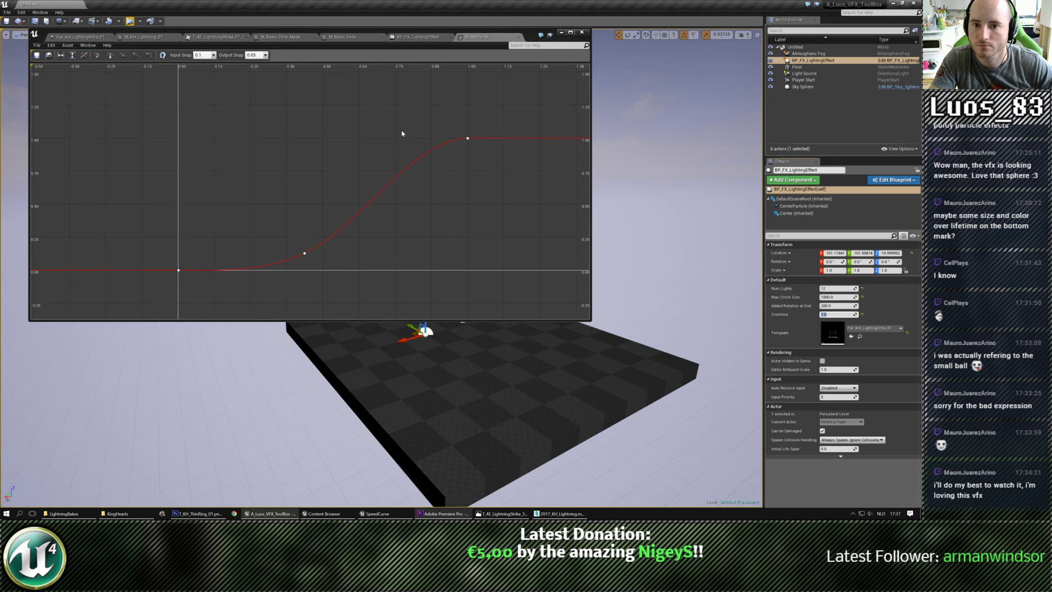
{"action": "left_click", "coordinate": [524, 34]}
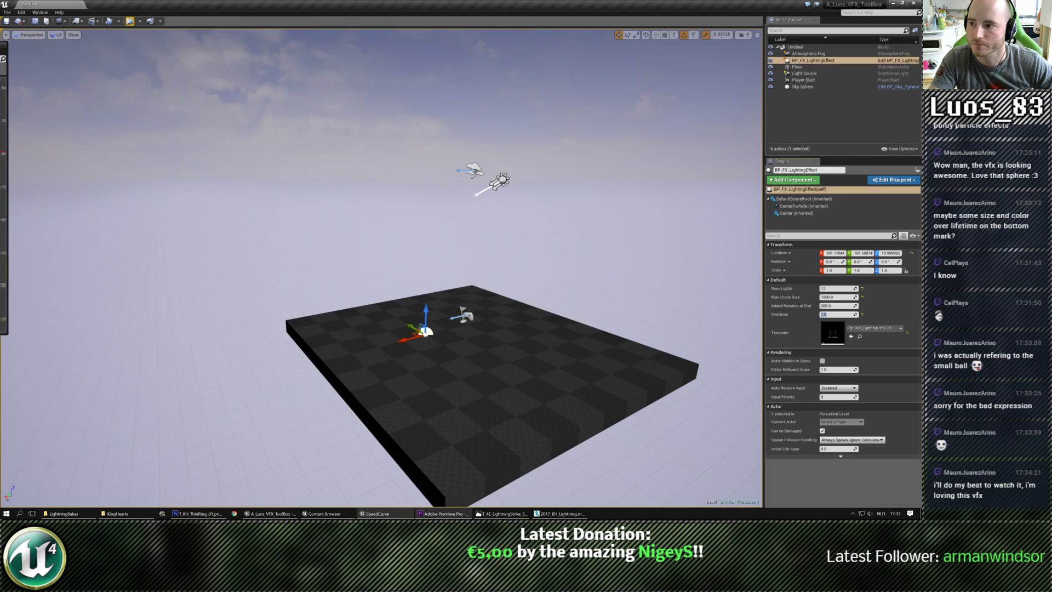
{"action": "left_click", "coordinate": [130, 21]}
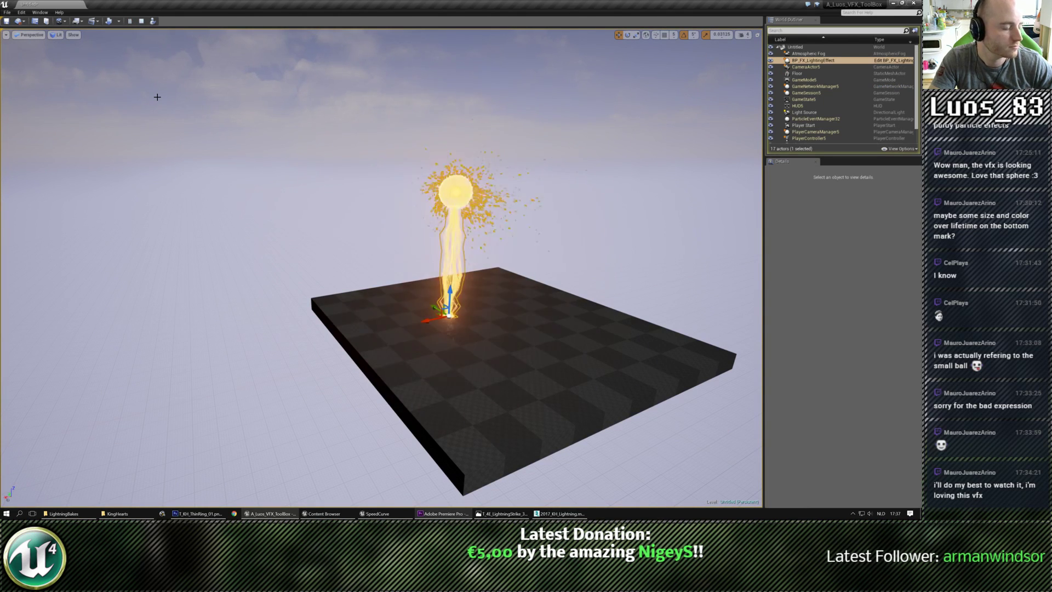
{"action": "left_click", "coordinate": [141, 21]}
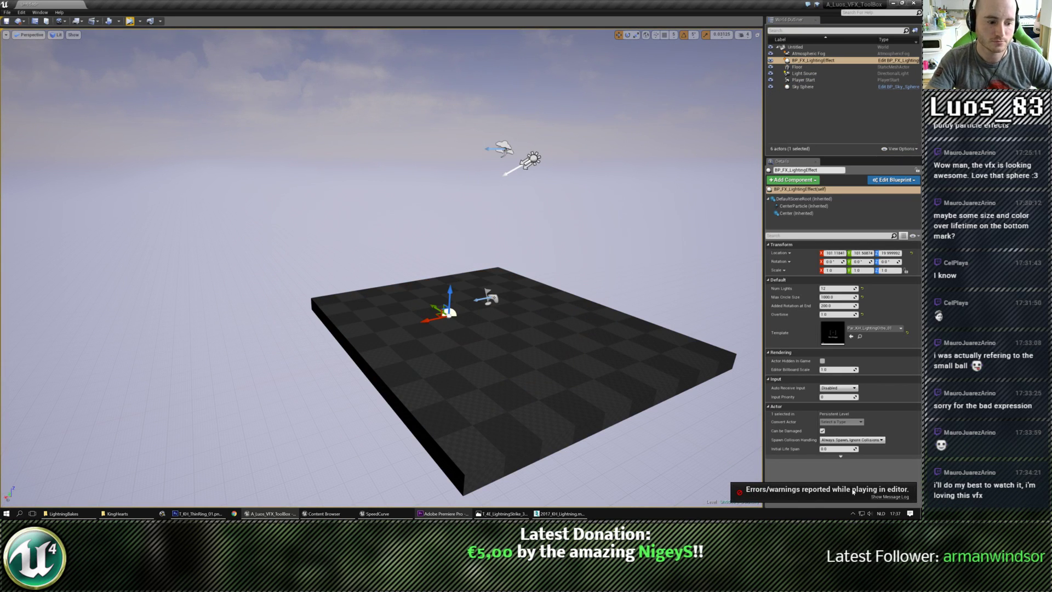
Step: Examine the Play In Editor errors in a widened Message Log, checking which node and graph they refer to, and close it
{"action": "left_click", "coordinate": [889, 496]}
{"action": "scroll", "coordinate": [473, 312], "scroll_direction": "down", "scroll_amount": 5}
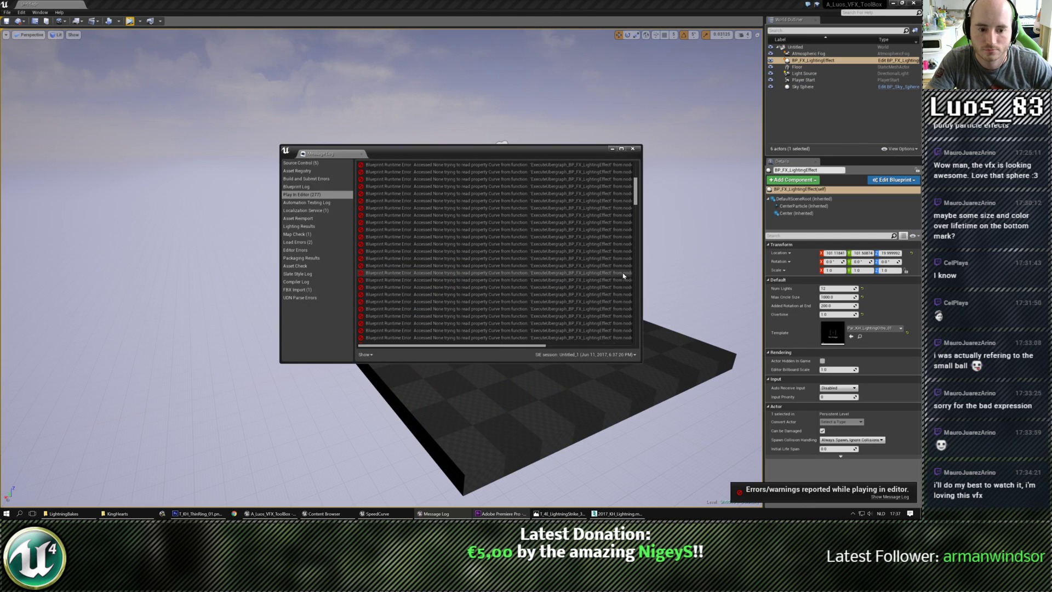
{"action": "left_click", "coordinate": [643, 272]}
{"action": "left_click_drag", "start_coordinate": [642, 273], "coordinate": [834, 272]}
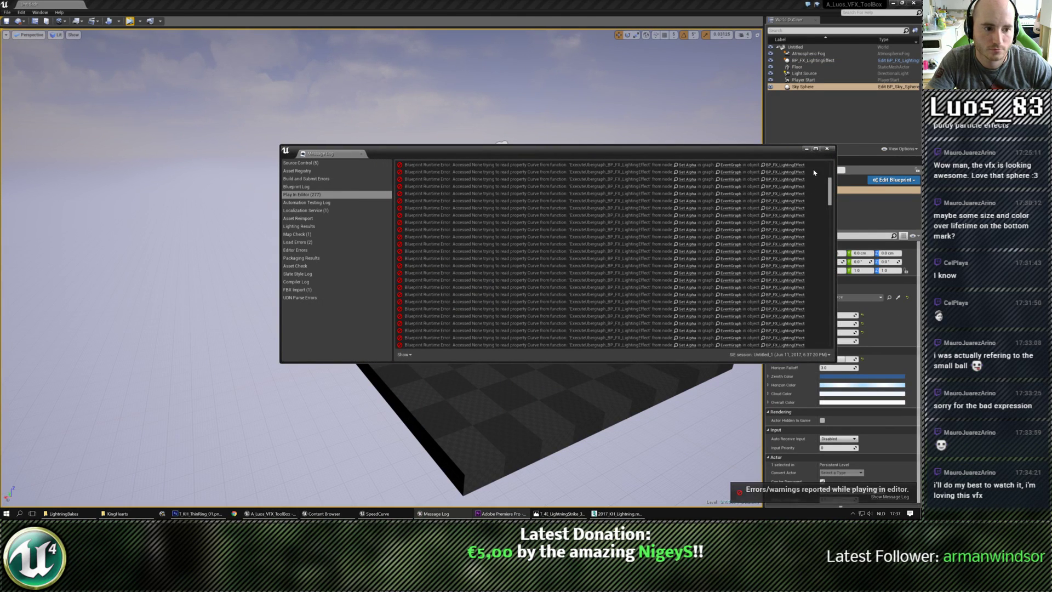
{"action": "left_click", "coordinate": [829, 151]}
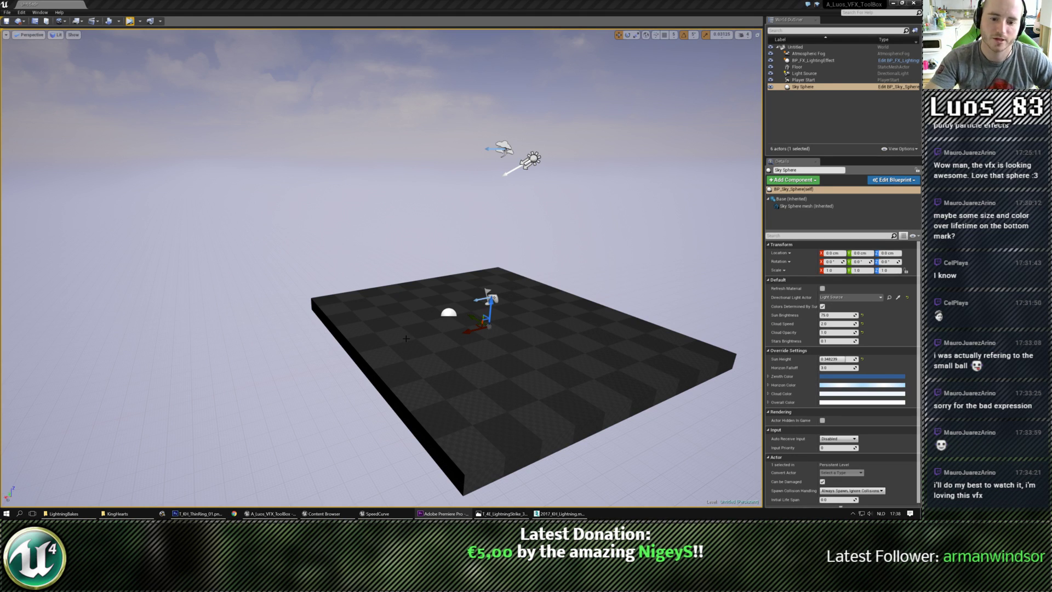
{"action": "right_click_drag", "start_coordinate": [439, 340], "coordinate": [412, 336]}
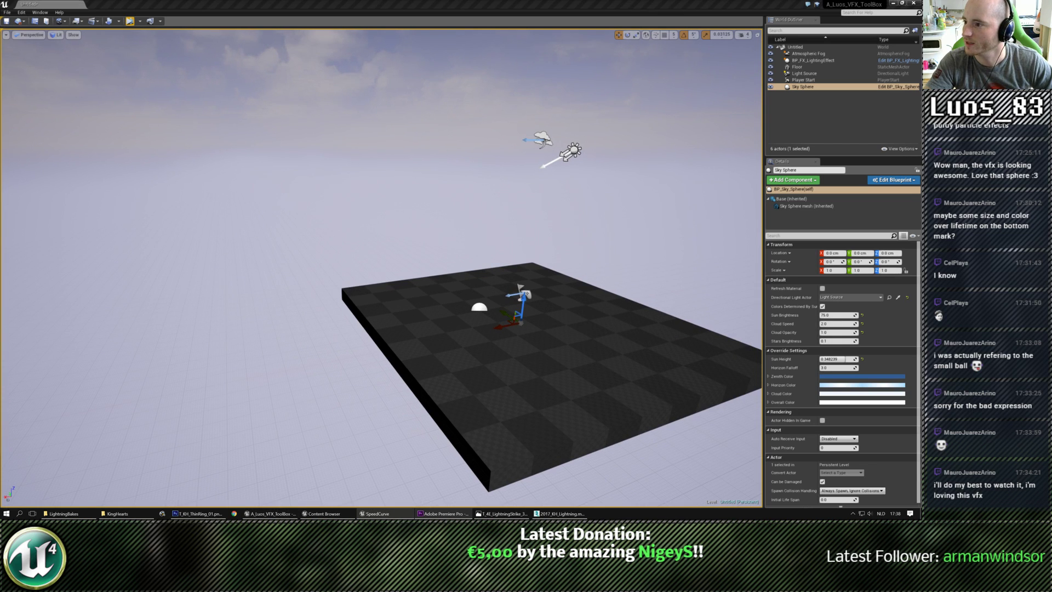
{"action": "right_click_drag", "start_coordinate": [307, 261], "coordinate": [317, 262]}
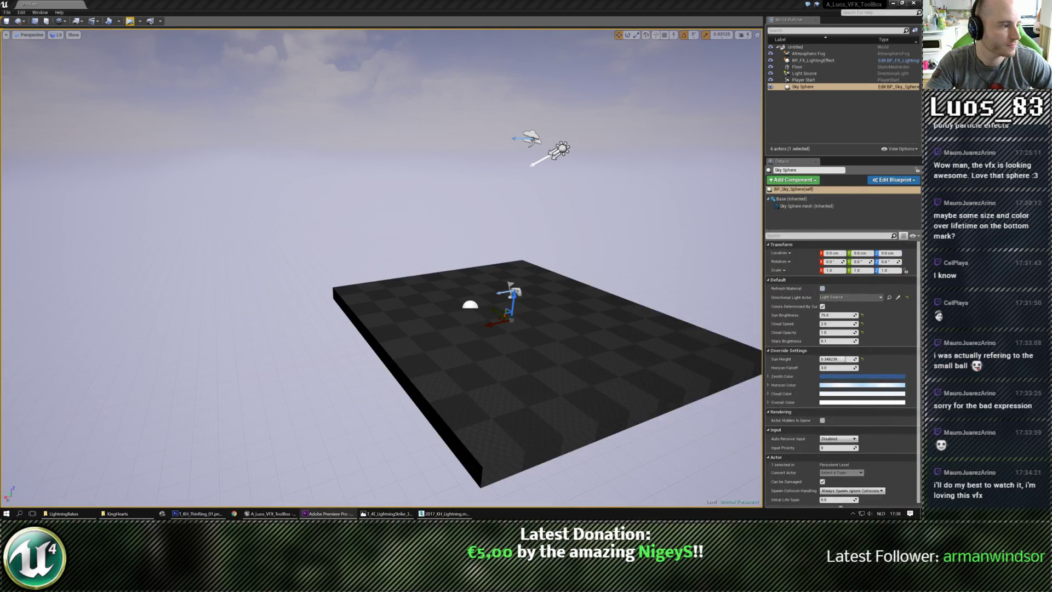
{"action": "right_click_drag", "start_coordinate": [547, 326], "coordinate": [542, 332]}
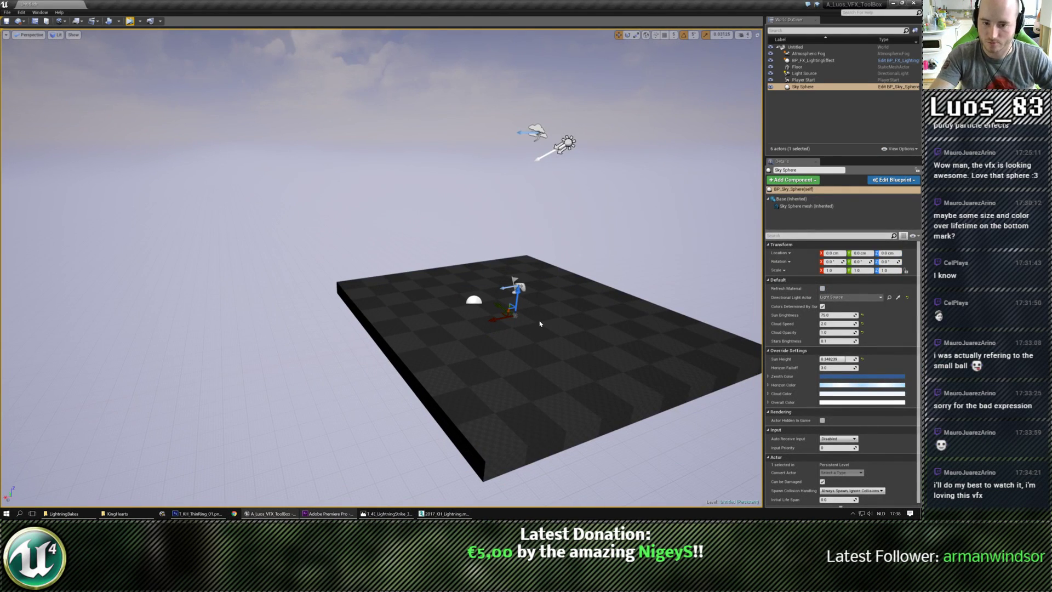
{"action": "left_click", "coordinate": [894, 179]}
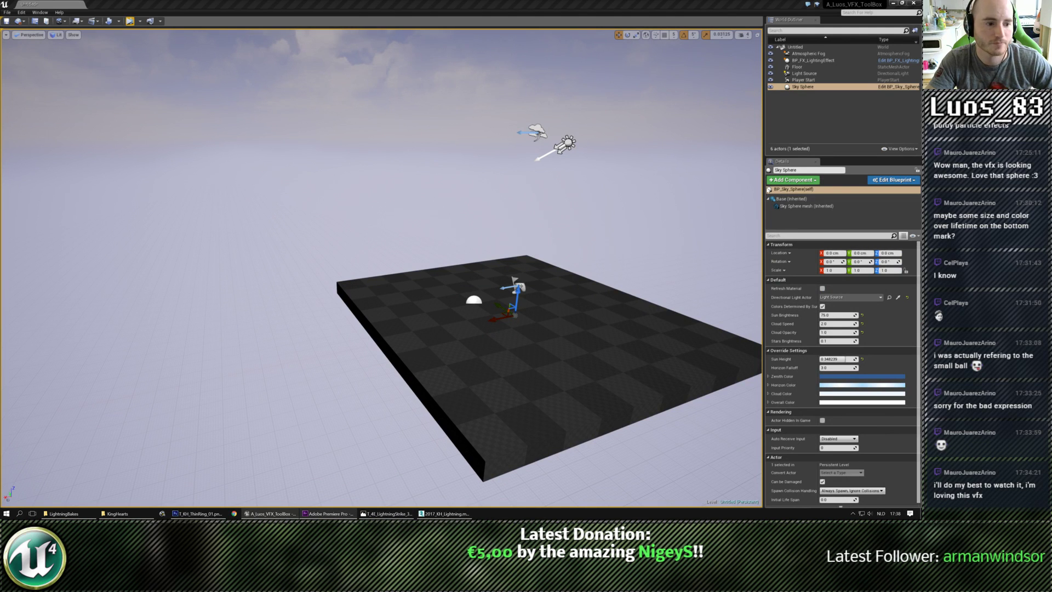
{"action": "left_click", "coordinate": [881, 181]}
{"action": "left_click", "coordinate": [855, 194]}
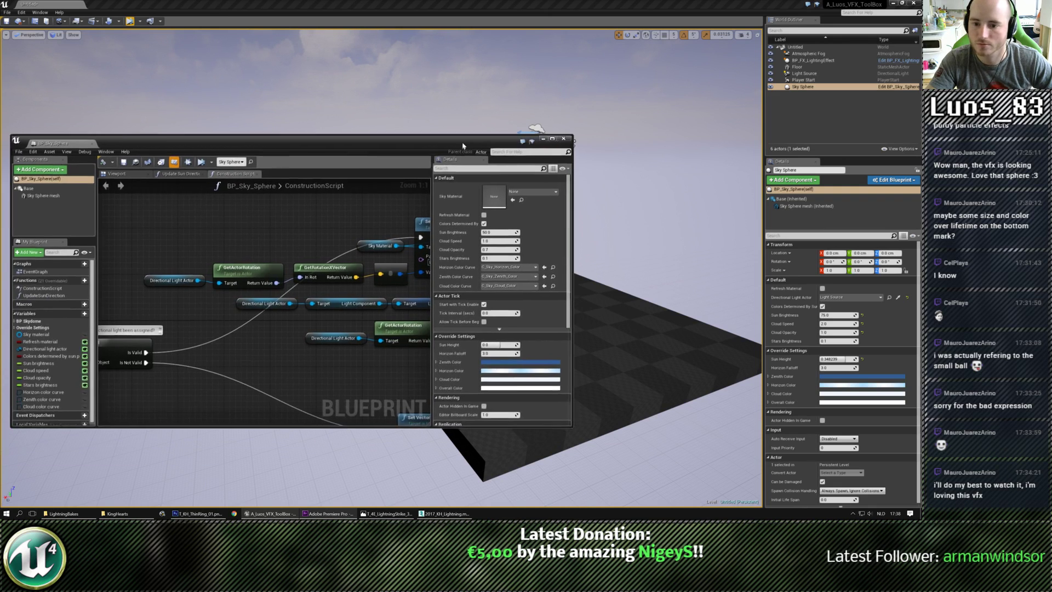
{"action": "double_click", "coordinate": [442, 90]}
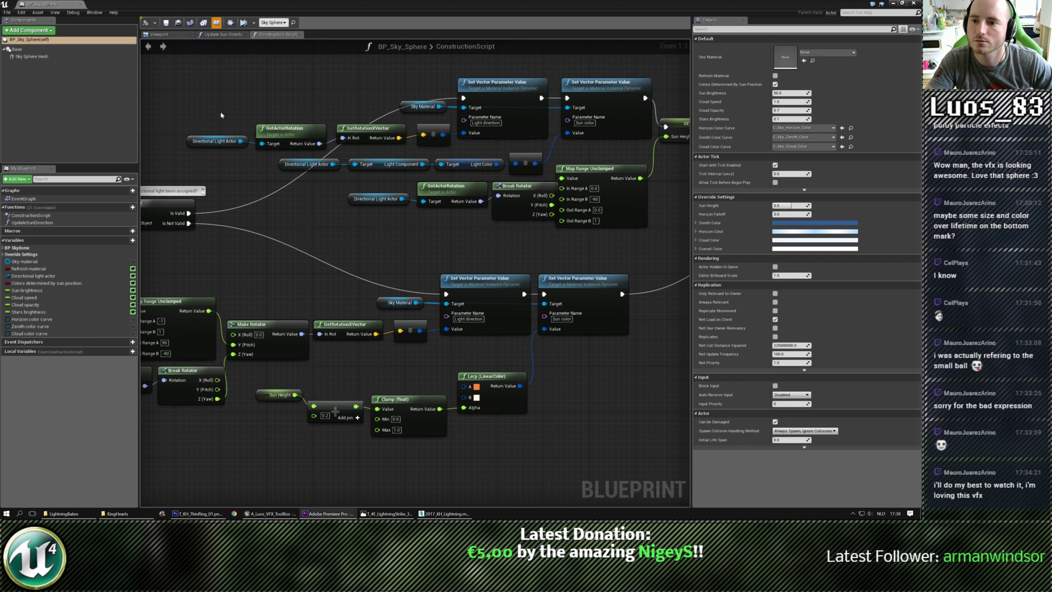
{"action": "right_click_drag", "start_coordinate": [232, 113], "coordinate": [306, 191]}
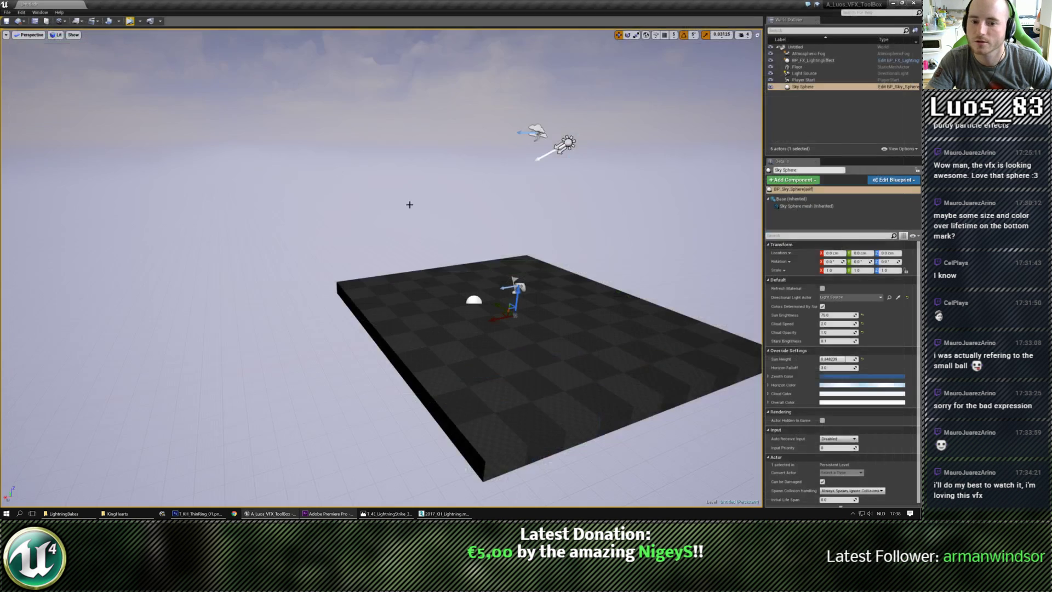
{"action": "key", "text": "alt+Tab"}
Step: Open the placed BP_FX_LightingEffect actor's blueprint in the Blueprint Editor
{"action": "left_click", "coordinate": [474, 300]}
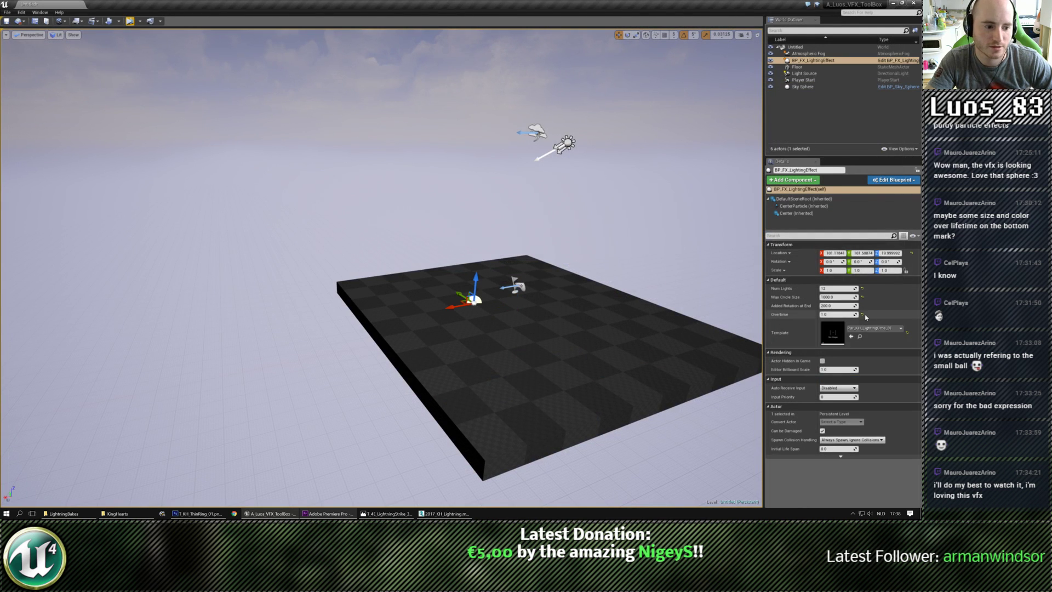
{"action": "left_click", "coordinate": [893, 180]}
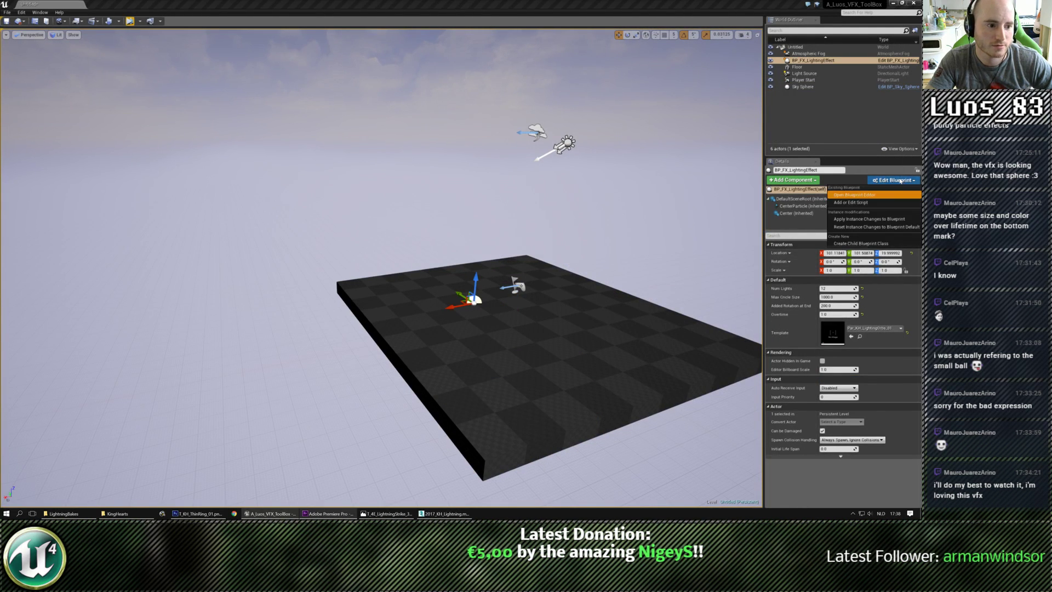
{"action": "left_click", "coordinate": [857, 195]}
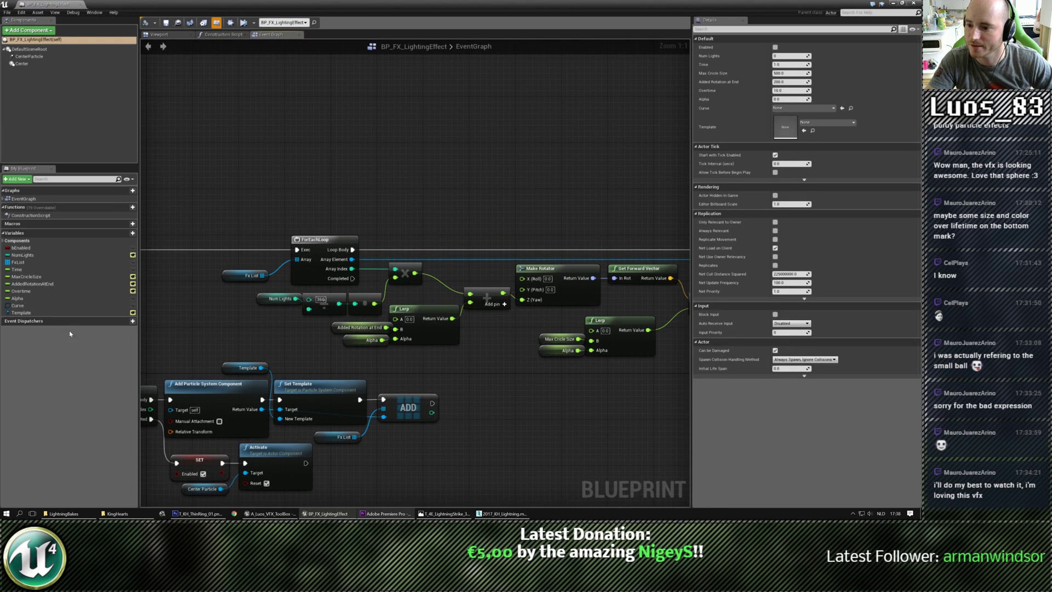
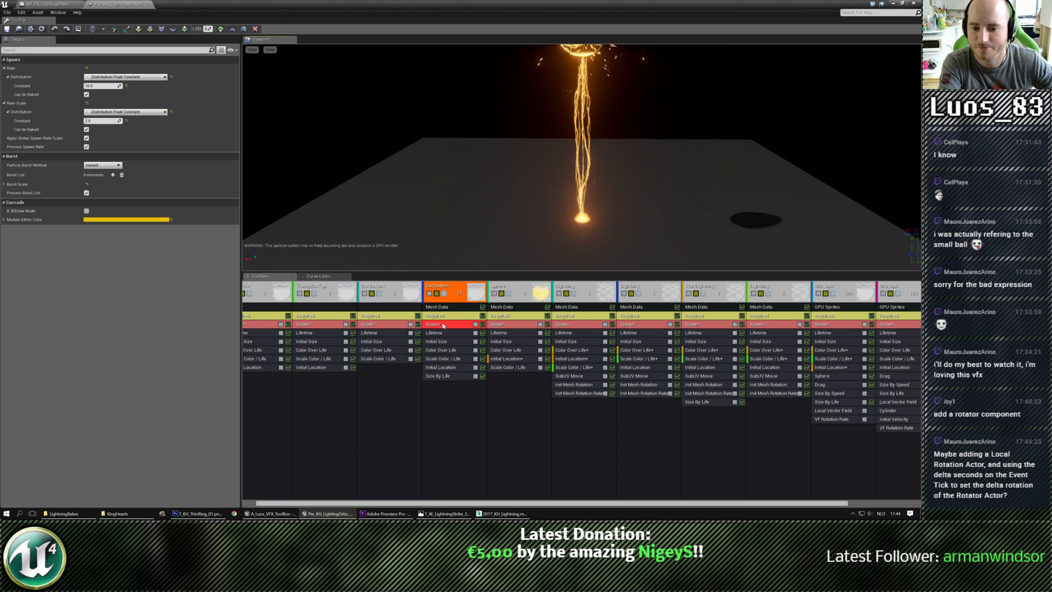
Step: Set the Spawn module's Rate Scale to 4 and Rate to 20 on the mesh emitter just before the sphere emitter
{"action": "left_click", "coordinate": [94, 120]}
{"action": "type", "text": "4"}
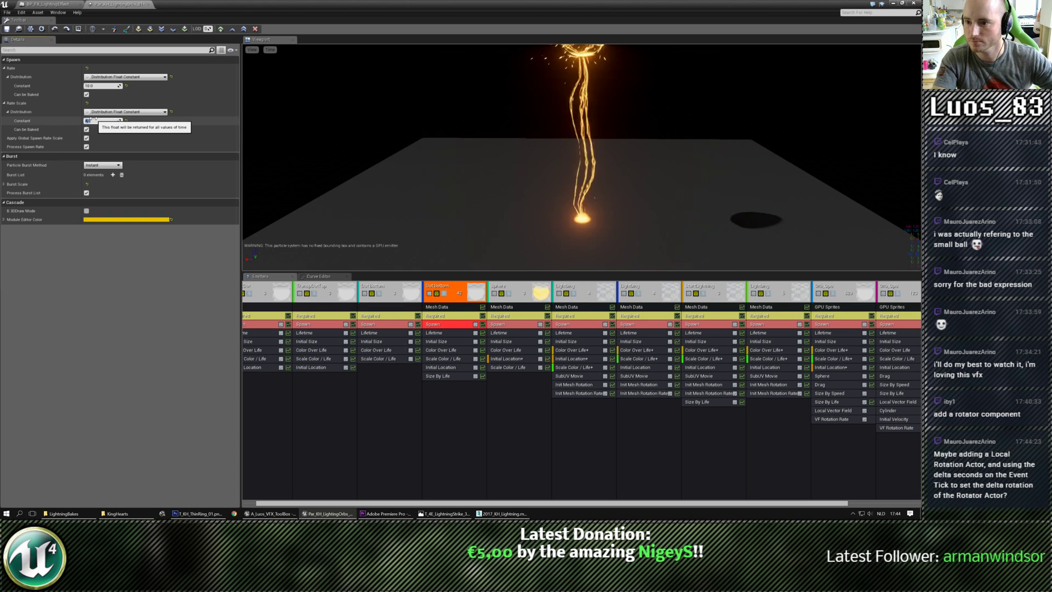
{"action": "left_click", "coordinate": [99, 85]}
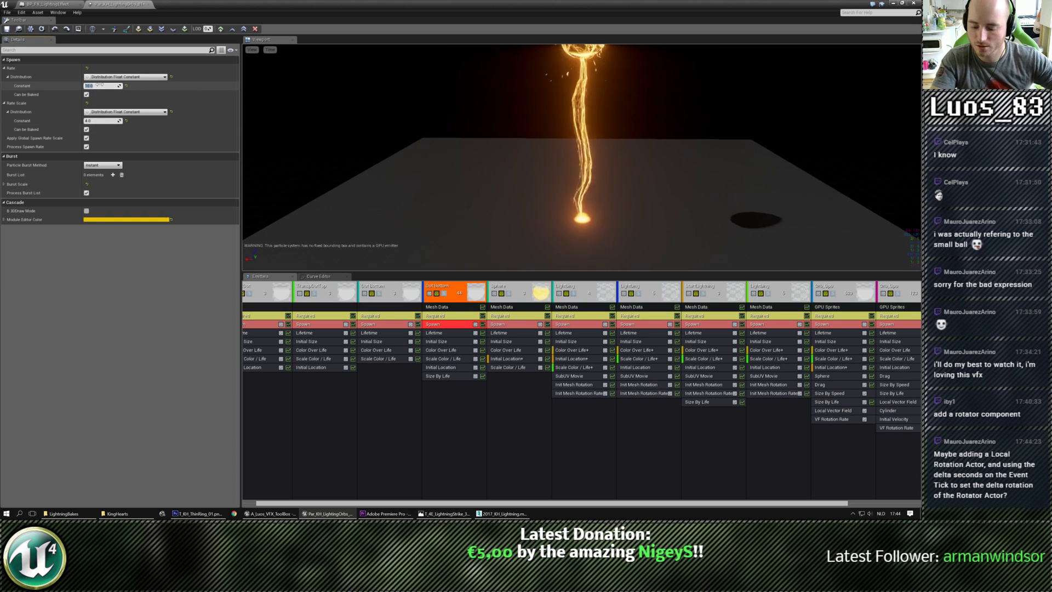
{"action": "type", "text": "20"}
{"action": "key", "text": "Return"}
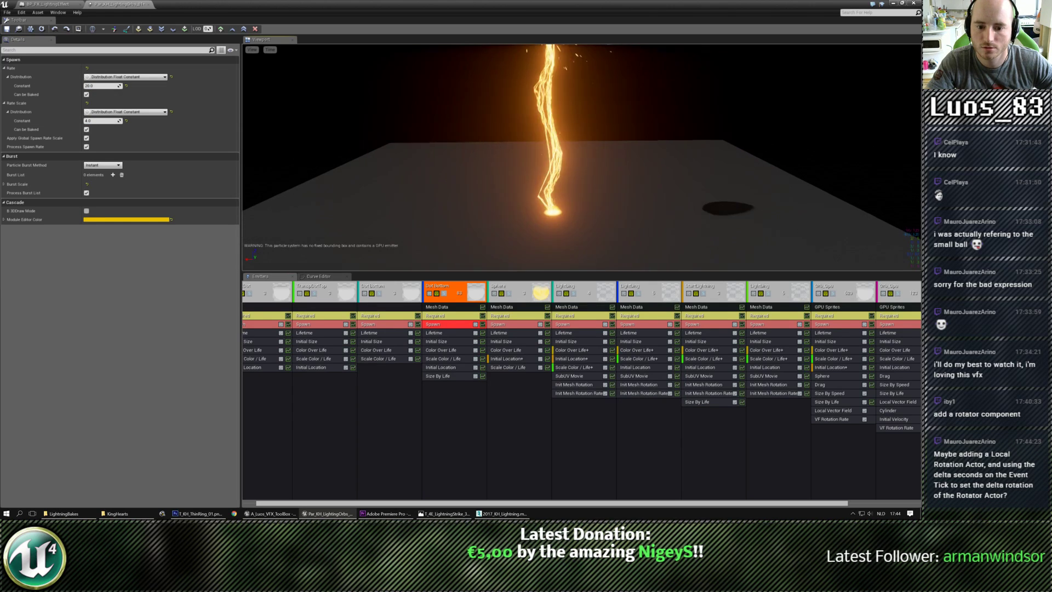
Step: Switch that mesh emitter's Initial Size to Distribution Vector Uniform and set its Min to 0.6 on all axes
{"action": "left_click", "coordinate": [446, 341]}
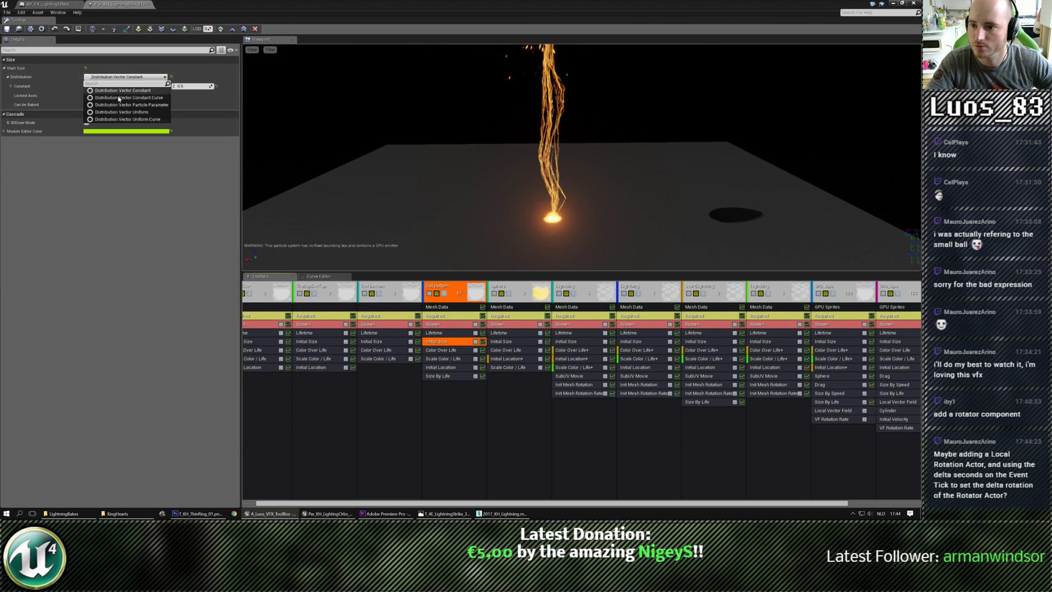
{"action": "type", "text": "0.6"}
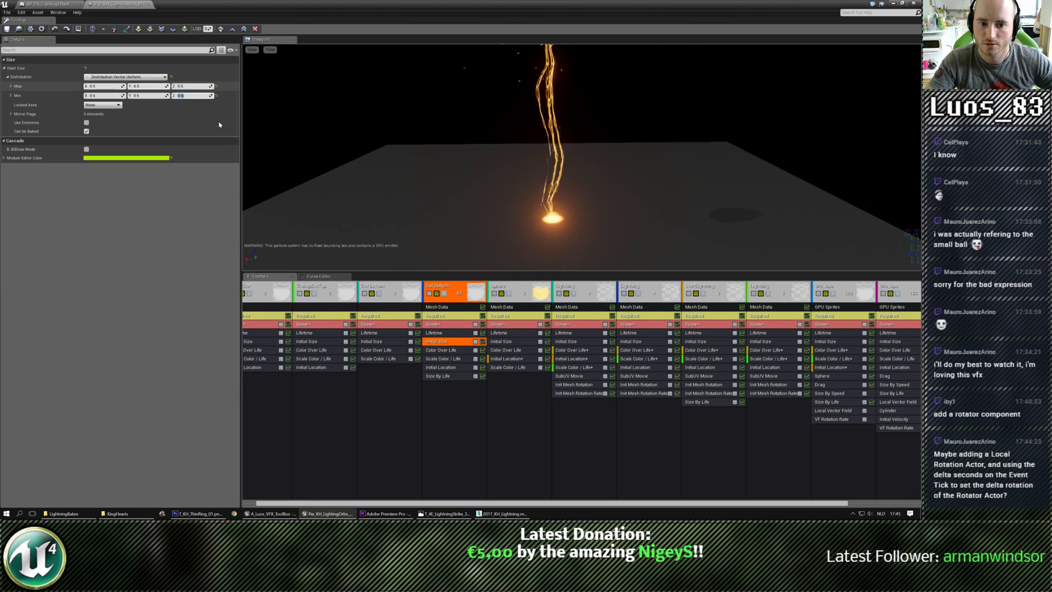
{"action": "right_click_drag", "start_coordinate": [455, 216], "coordinate": [456, 182]}
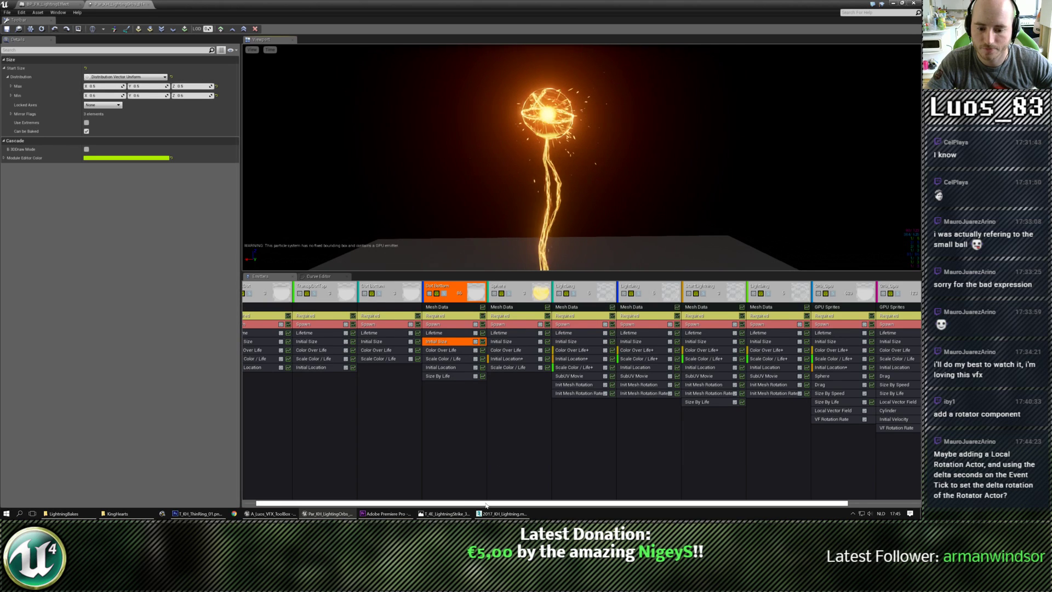
Step: Change the first emitter's Lifetime to Distribution Float Uniform with a Min of 0.2 and enter its Max
{"action": "left_click_drag", "start_coordinate": [495, 503], "coordinate": [482, 503]}
{"action": "left_click", "coordinate": [254, 328]}
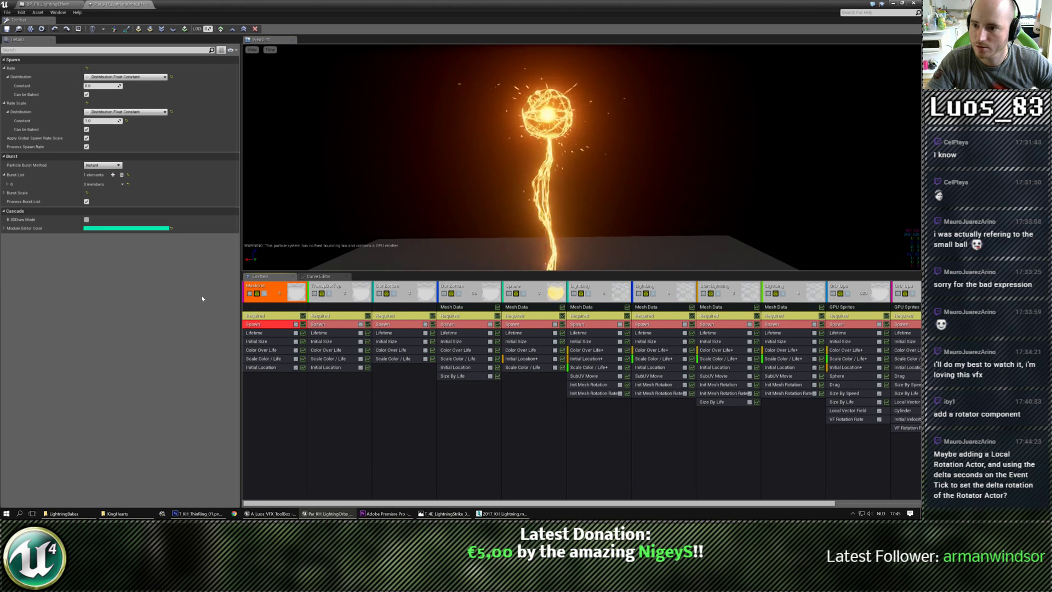
{"action": "left_click", "coordinate": [256, 333]}
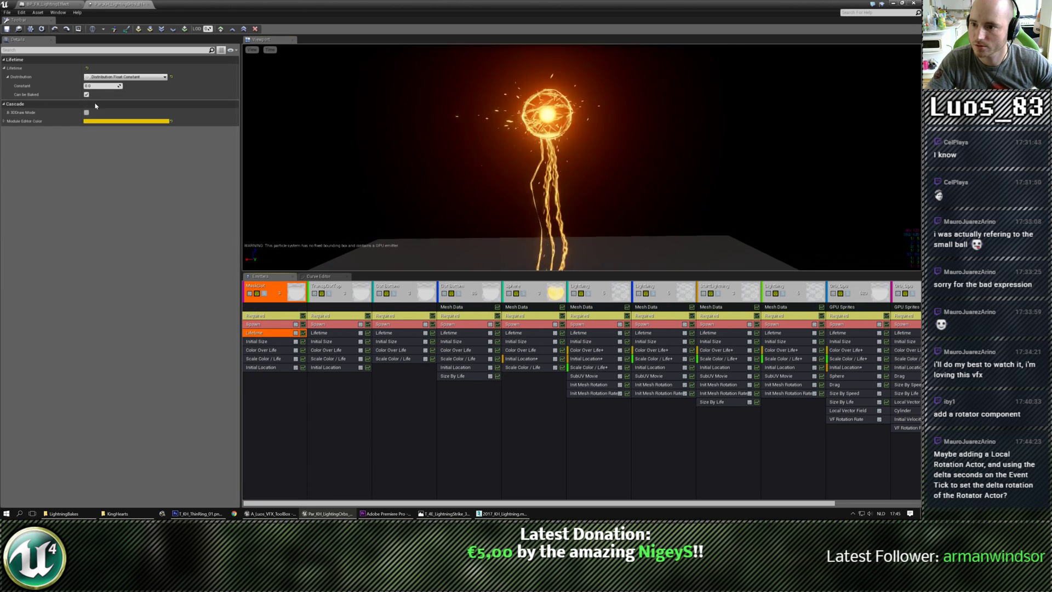
{"action": "left_click", "coordinate": [126, 76]}
{"action": "left_click", "coordinate": [103, 92]}
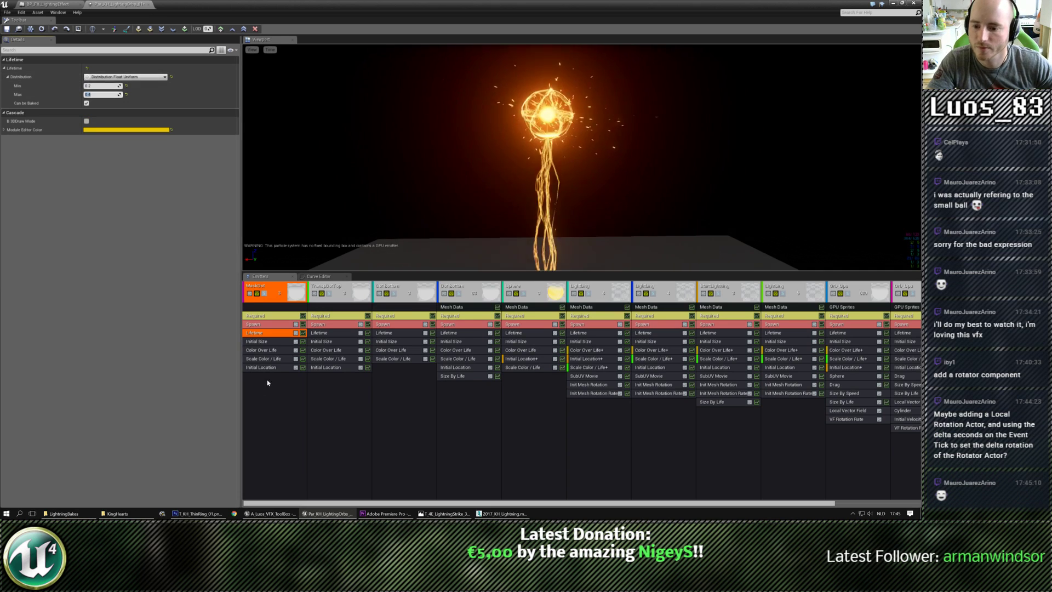
Step: Change the first emitter's Initial Size to Distribution Vector Uniform, entering the Max values and a Min of 38 on all axes
{"action": "left_click", "coordinate": [264, 342]}
{"action": "left_click", "coordinate": [126, 77]}
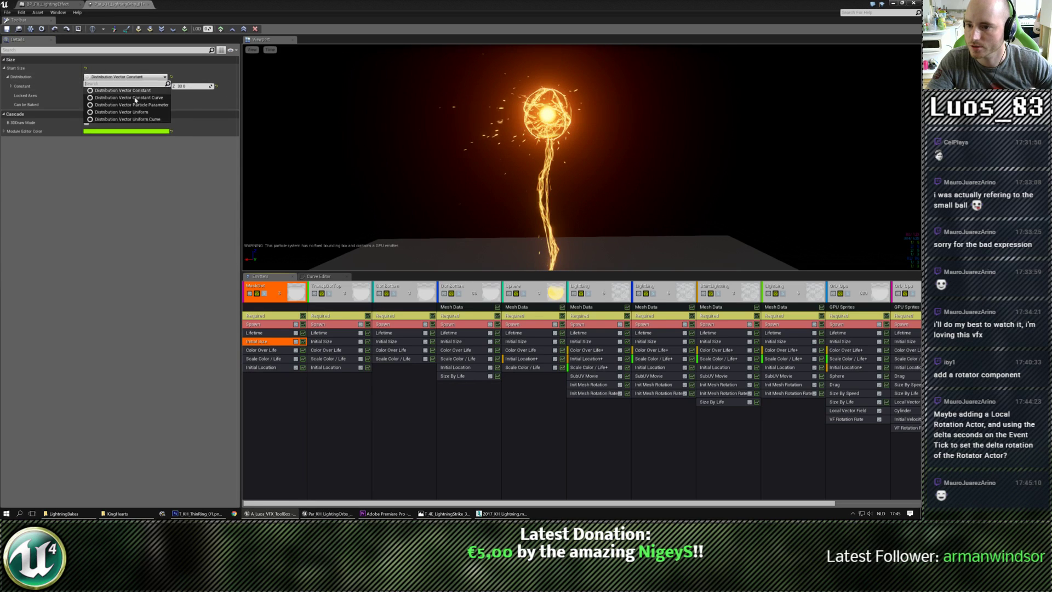
{"action": "left_click", "coordinate": [134, 112]}
{"action": "left_click", "coordinate": [104, 87]}
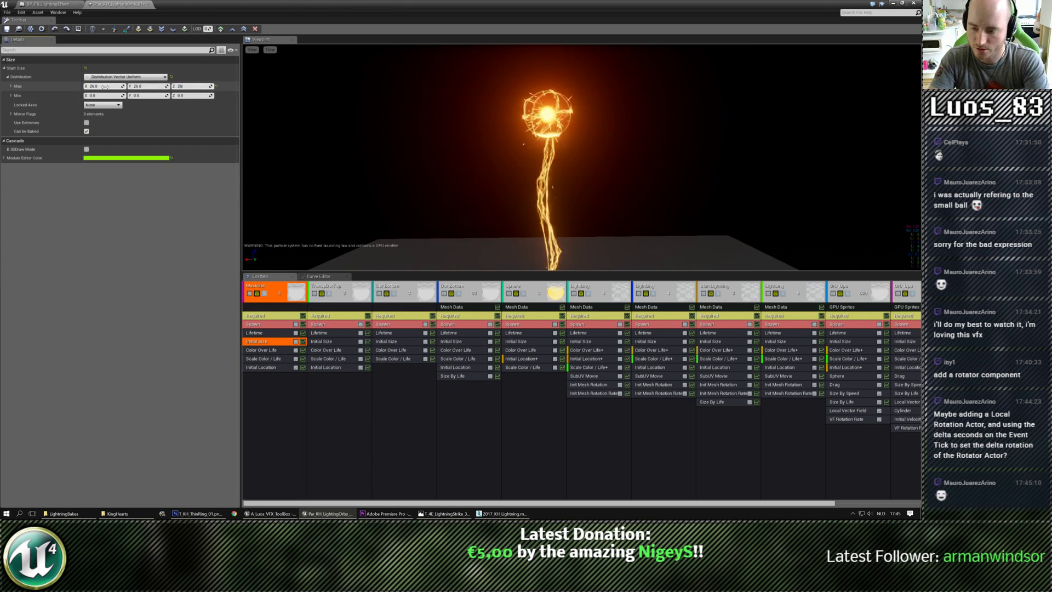
{"action": "type", "text": "38"}
{"action": "key", "text": "Tab"}
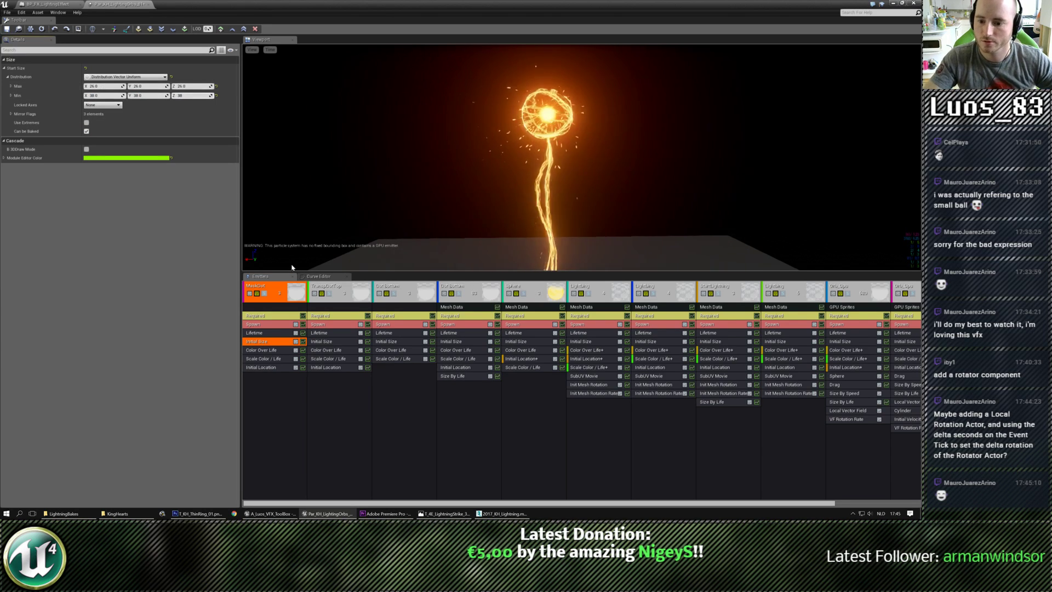
Step: Replace the second emitter's Initial Size with a copy of the first emitter's and set its Min to 44 on all axes
{"action": "left_click", "coordinate": [322, 341]}
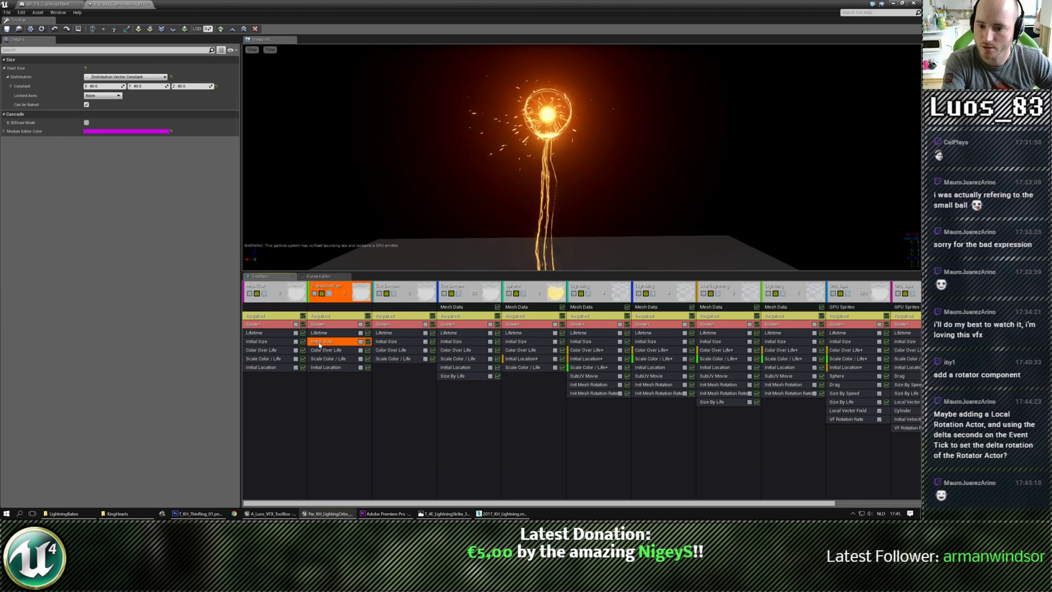
{"action": "key", "text": "Delete"}
{"action": "left_click", "coordinate": [268, 344]}
{"action": "left_click_drag", "start_coordinate": [265, 348], "coordinate": [324, 342], "text": "alt"}
{"action": "left_click", "coordinate": [265, 342]}
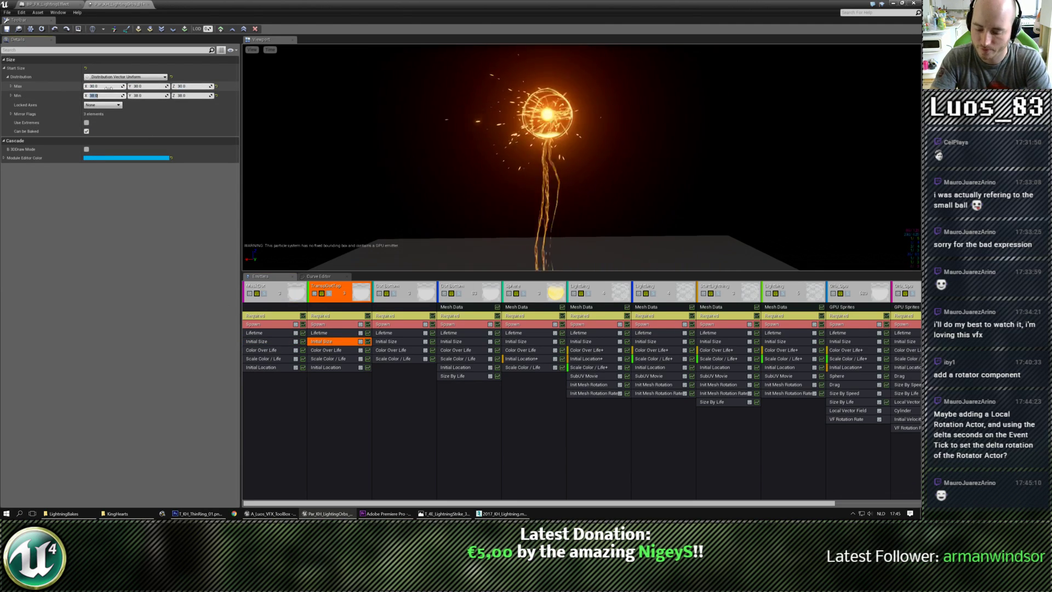
{"action": "type", "text": "44"}
{"action": "key", "text": "Tab"}
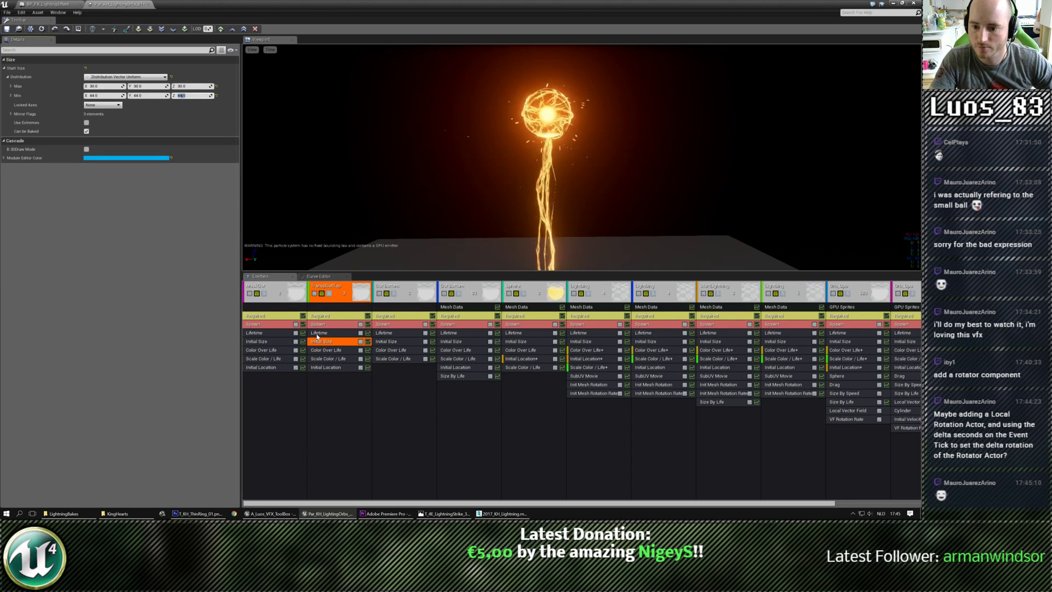
Step: Replace the second emitter's Lifetime and Spawn modules with shared instances of the first emitter's modules
{"action": "left_click", "coordinate": [318, 333]}
{"action": "left_click_drag", "start_coordinate": [303, 336], "coordinate": [326, 335]}
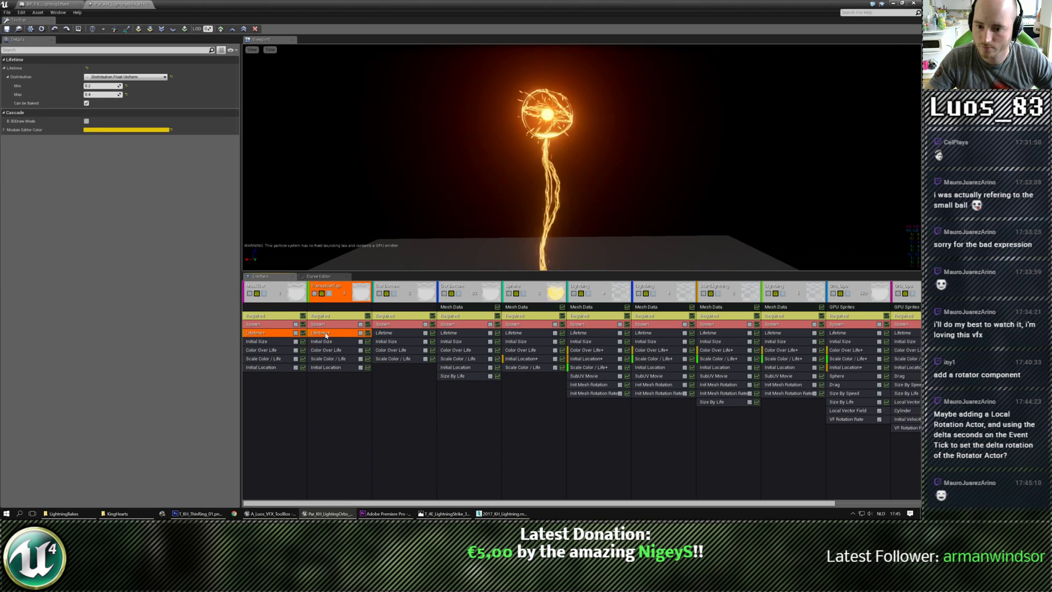
{"action": "left_click", "coordinate": [321, 325]}
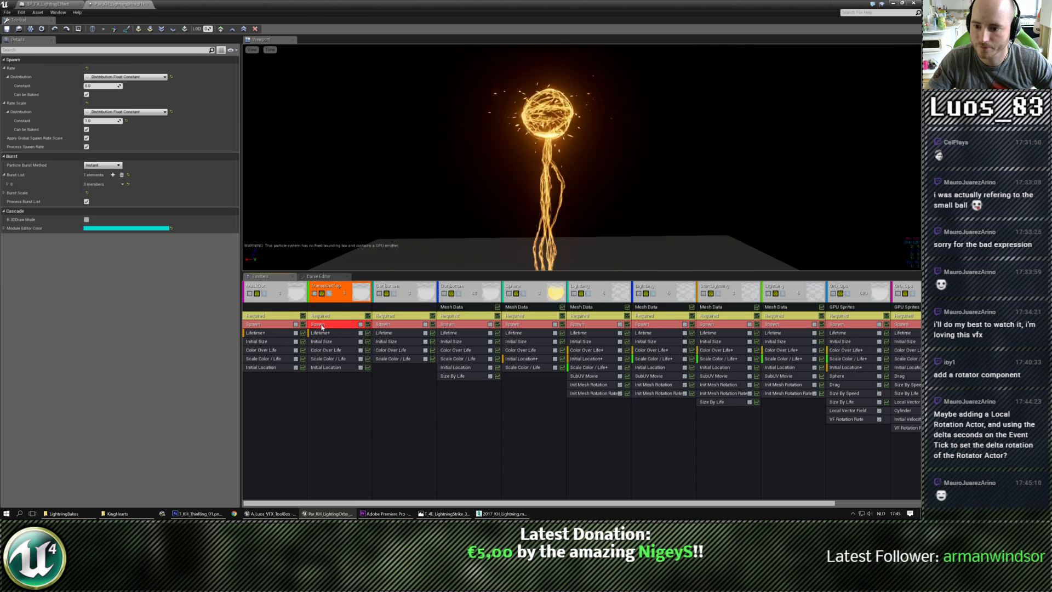
{"action": "left_click", "coordinate": [279, 325]}
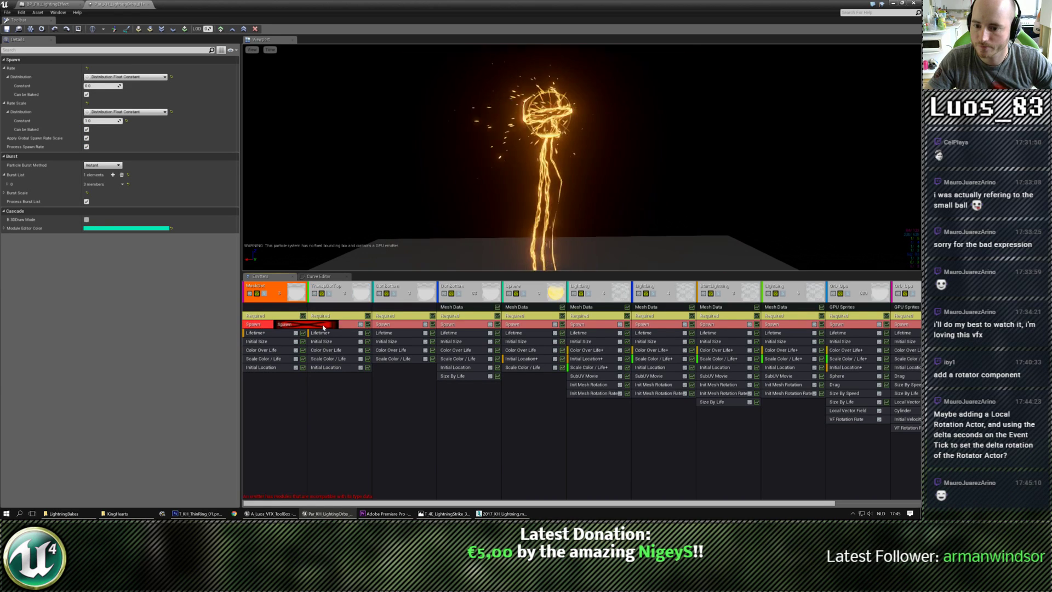
{"action": "left_click_drag", "start_coordinate": [323, 327], "coordinate": [322, 327]}
Step: Switch the shared Spawn module's Rate to Distribution Float Uniform with a Min of 10 and a Max of 20
{"action": "left_click", "coordinate": [112, 77]}
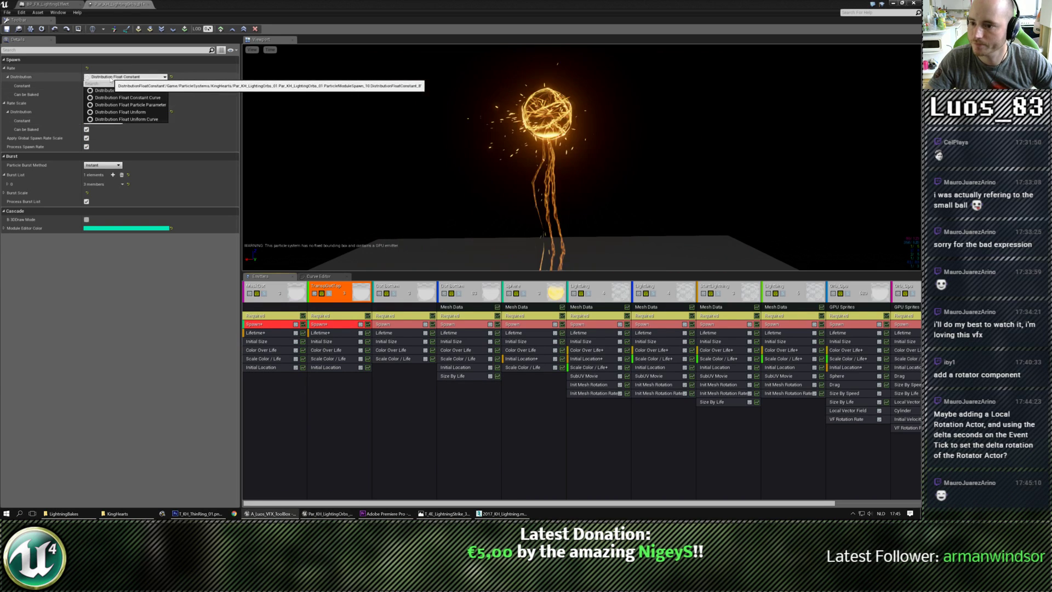
{"action": "left_click", "coordinate": [121, 112]}
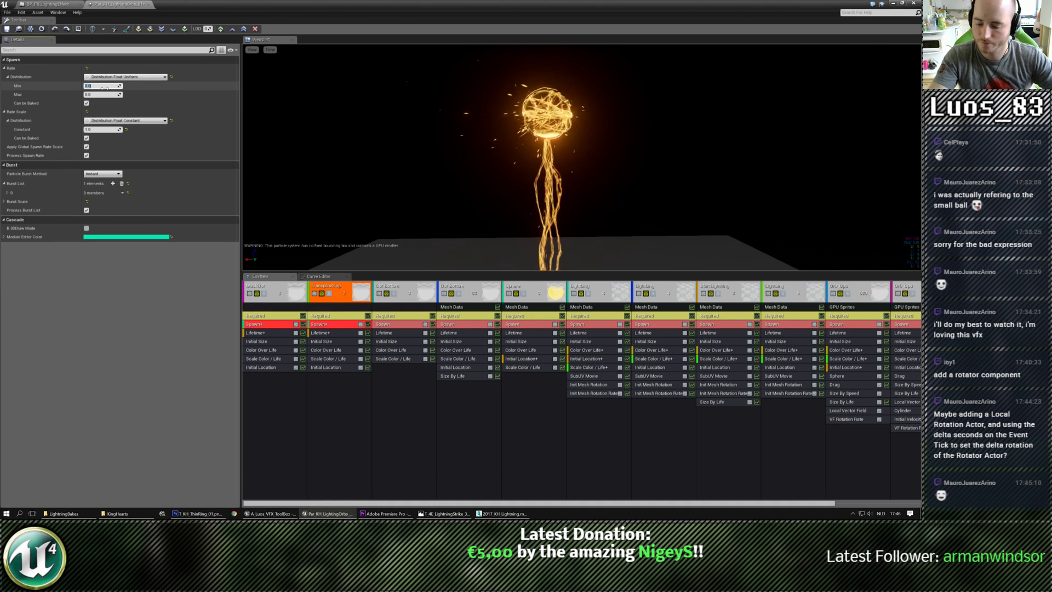
{"action": "left_click", "coordinate": [104, 86]}
{"action": "type", "text": "10"}
{"action": "key", "text": "Tab"}
{"action": "type", "text": "20"}
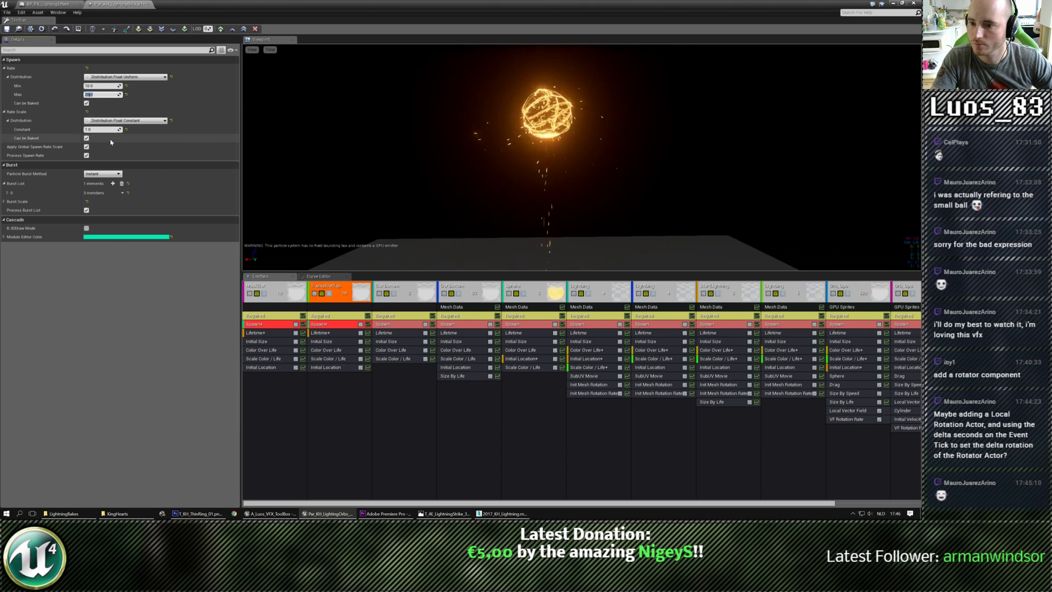
Step: Set Emitter Loops to 0 on the first two emitters and open their shared Spawn module's Rate Scale constant for editing
{"action": "left_click", "coordinate": [267, 317]}
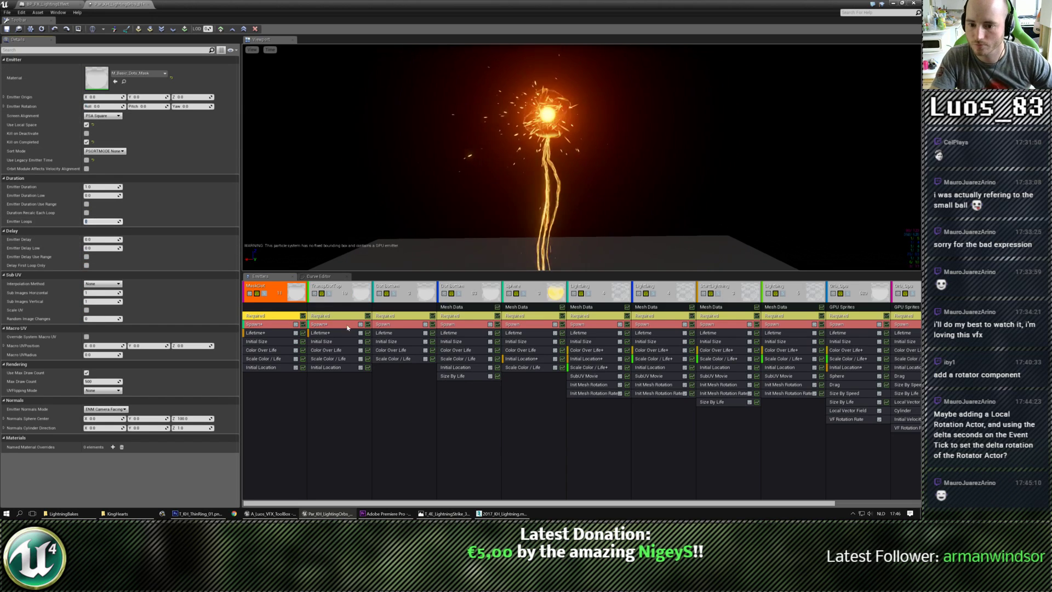
{"action": "left_click", "coordinate": [320, 316]}
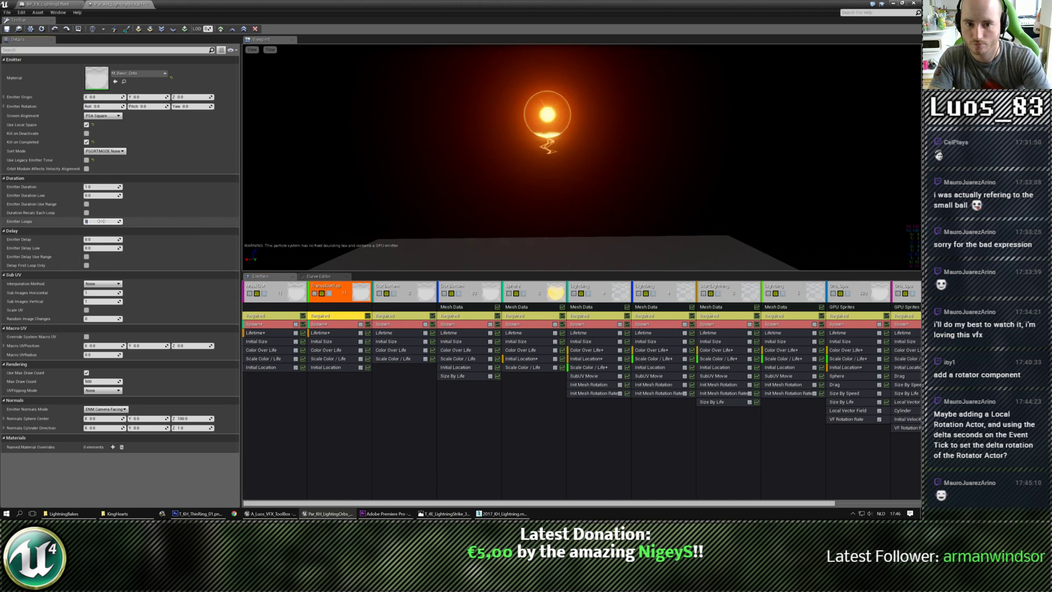
{"action": "left_click", "coordinate": [320, 325]}
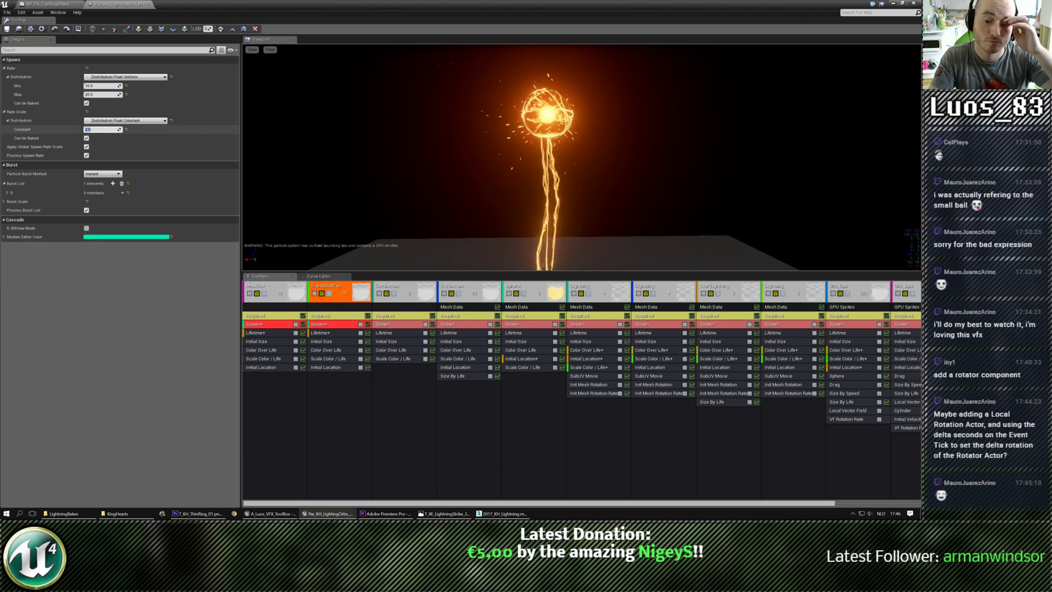
Step: Copy the fourth emitter's Size By Life module to the first emitter and share it with the second
{"action": "left_click", "coordinate": [455, 376]}
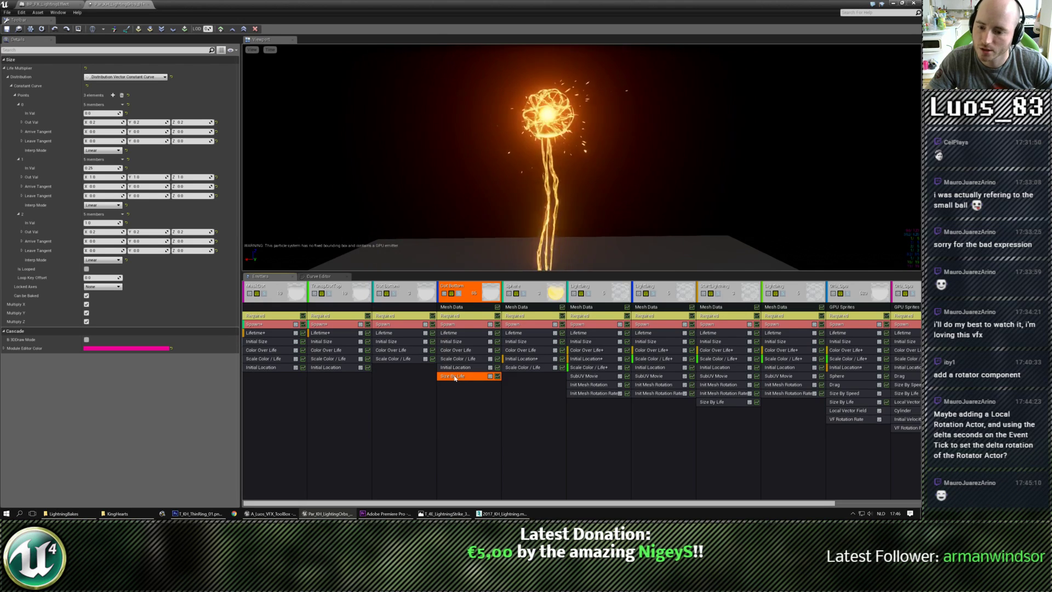
{"action": "left_click_drag", "start_coordinate": [300, 399], "coordinate": [320, 378]}
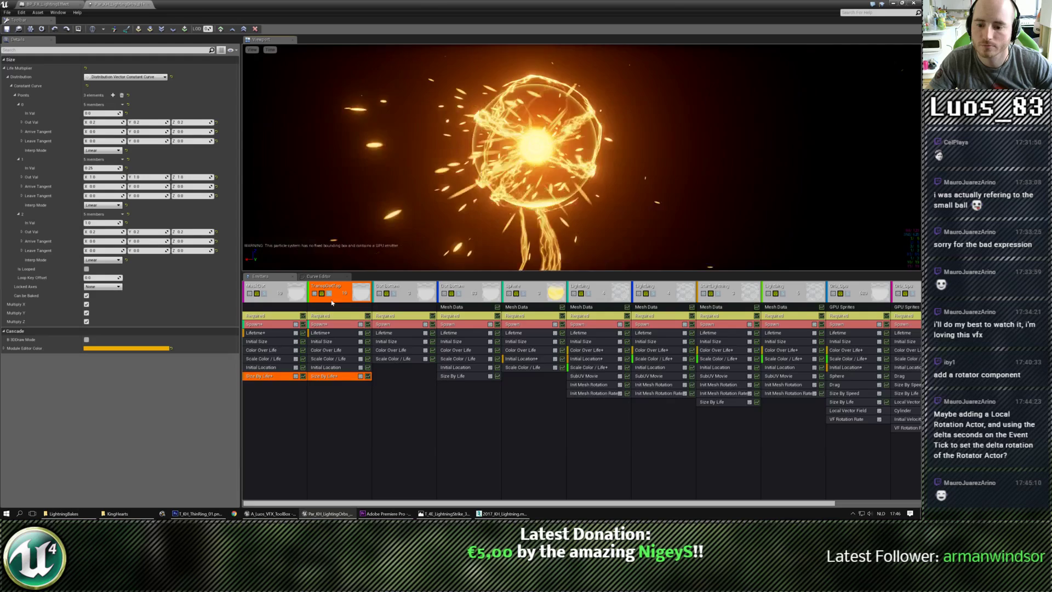
Step: Set the Sort Mode to Age Newest First on the first emitter and Age Oldest First on the second
{"action": "left_click", "coordinate": [265, 315]}
{"action": "left_click", "coordinate": [100, 152]}
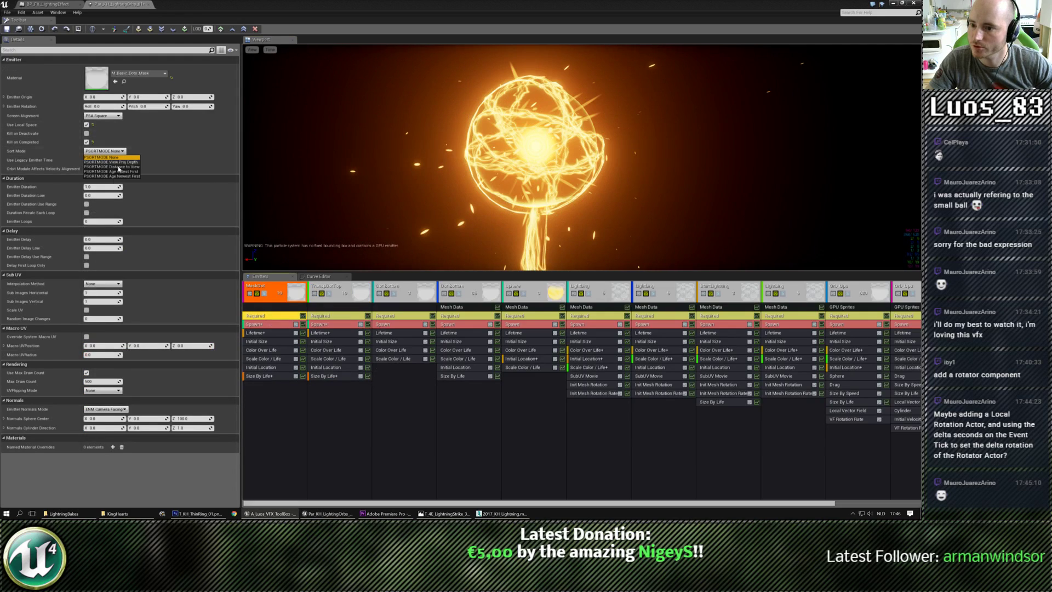
{"action": "left_click", "coordinate": [119, 175]}
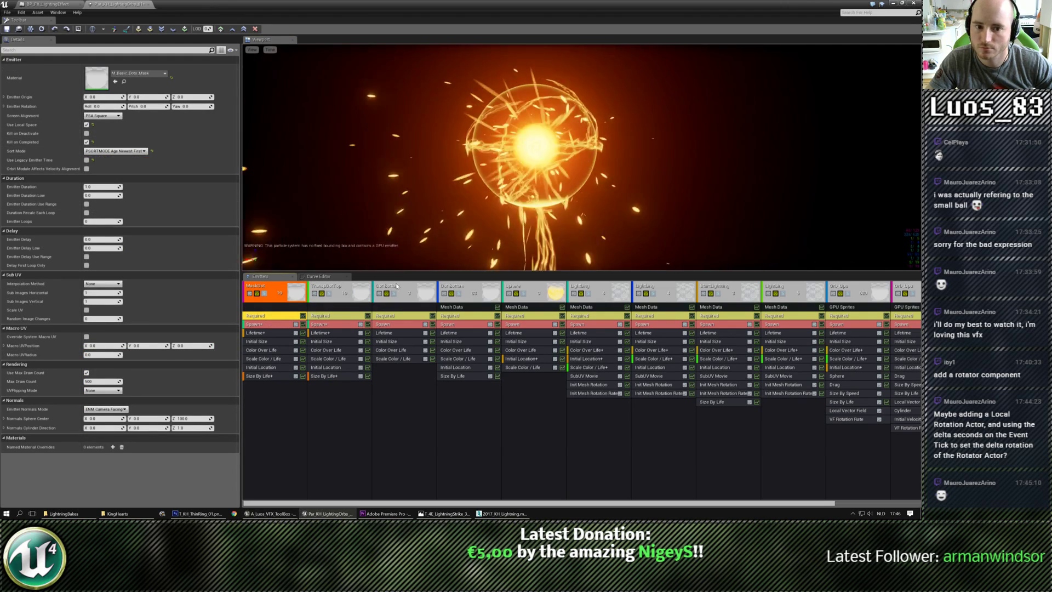
{"action": "left_click", "coordinate": [115, 150]}
{"action": "left_click", "coordinate": [113, 176]}
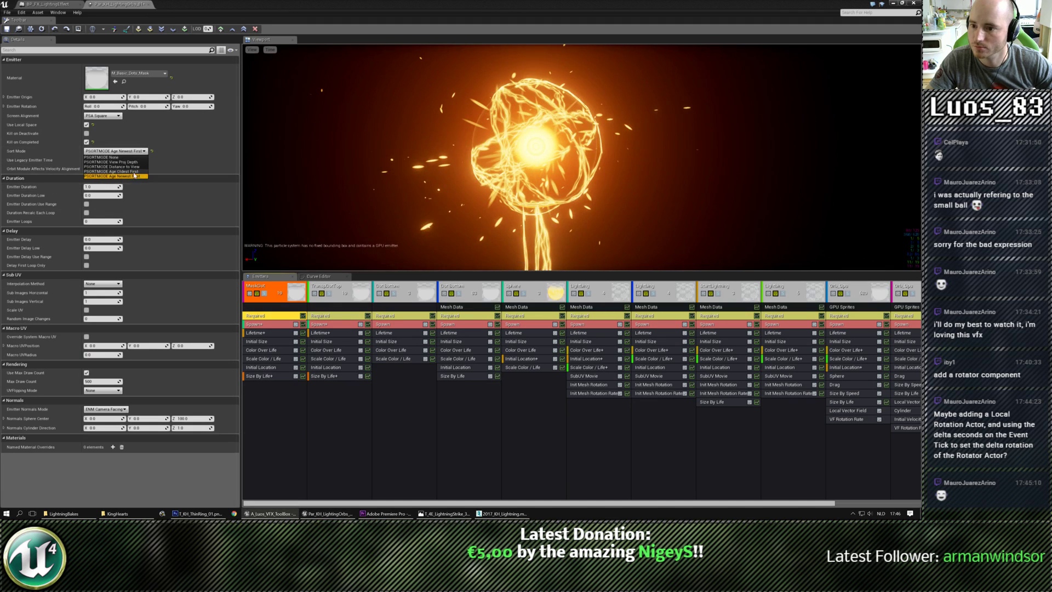
{"action": "left_click", "coordinate": [322, 316]}
{"action": "left_click", "coordinate": [104, 150]}
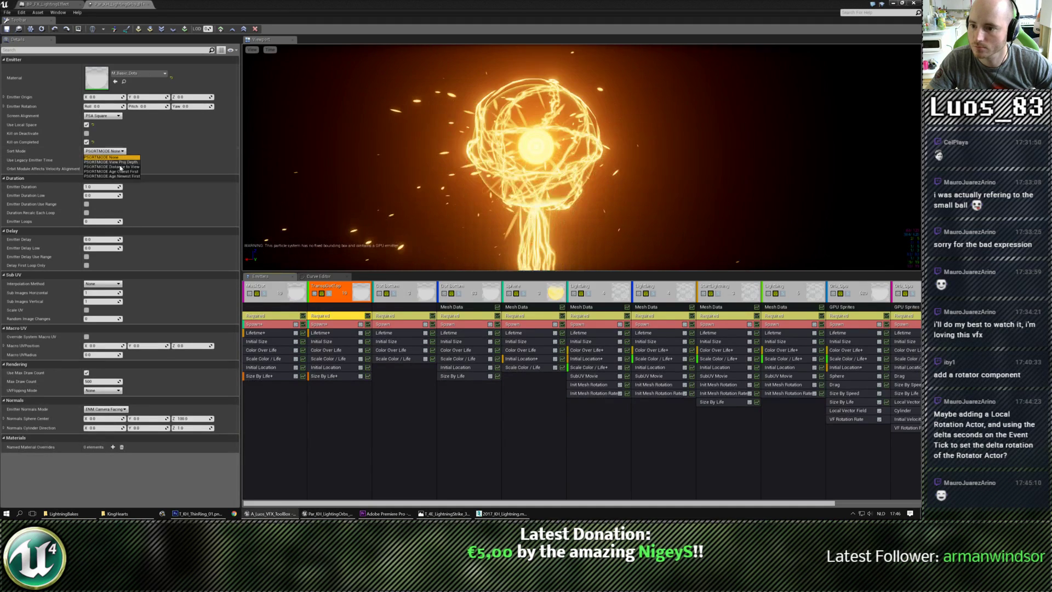
{"action": "left_click", "coordinate": [127, 172]}
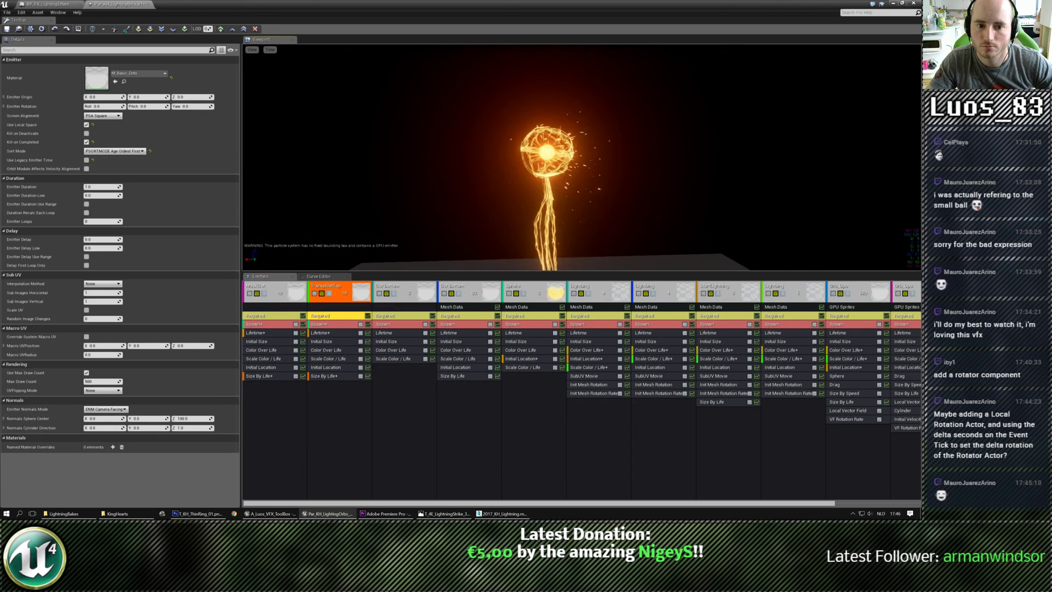
Step: Review the curve points of the shared Size By Life module and save the particle system
{"action": "left_click", "coordinate": [270, 376]}
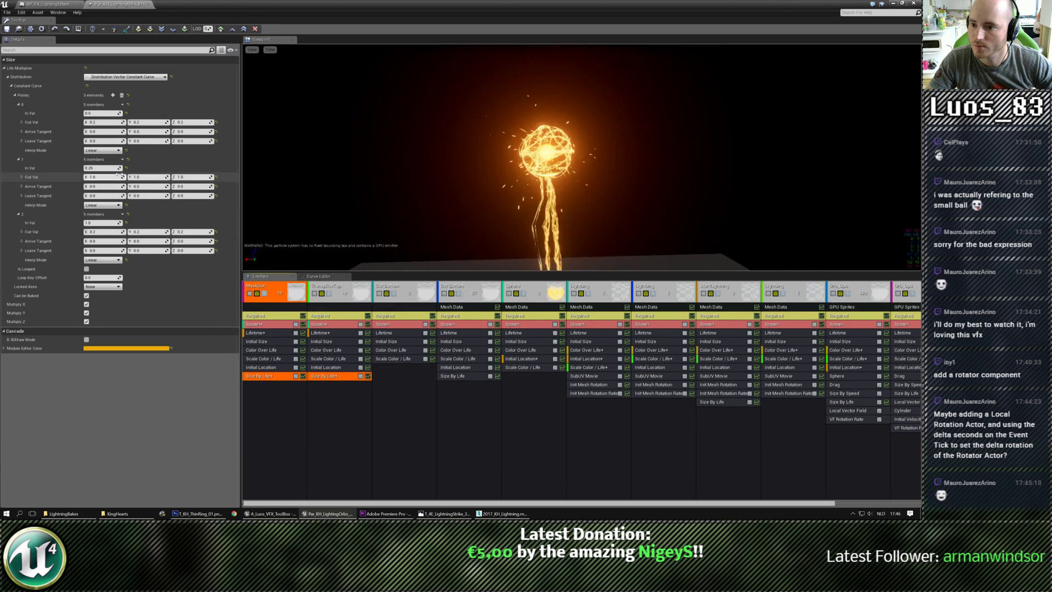
{"action": "left_click", "coordinate": [109, 222]}
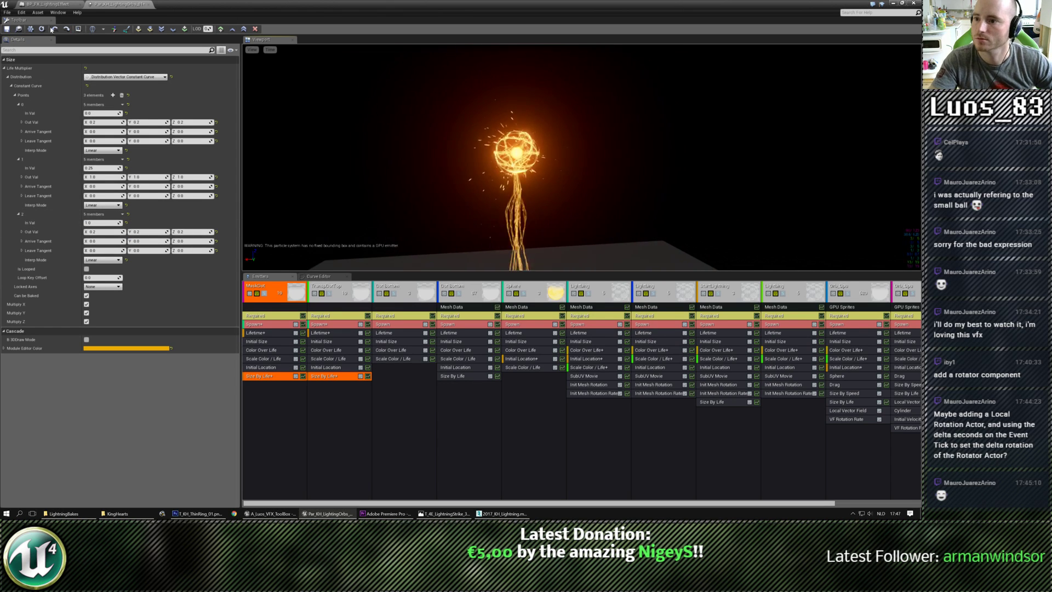
{"action": "left_click", "coordinate": [10, 33]}
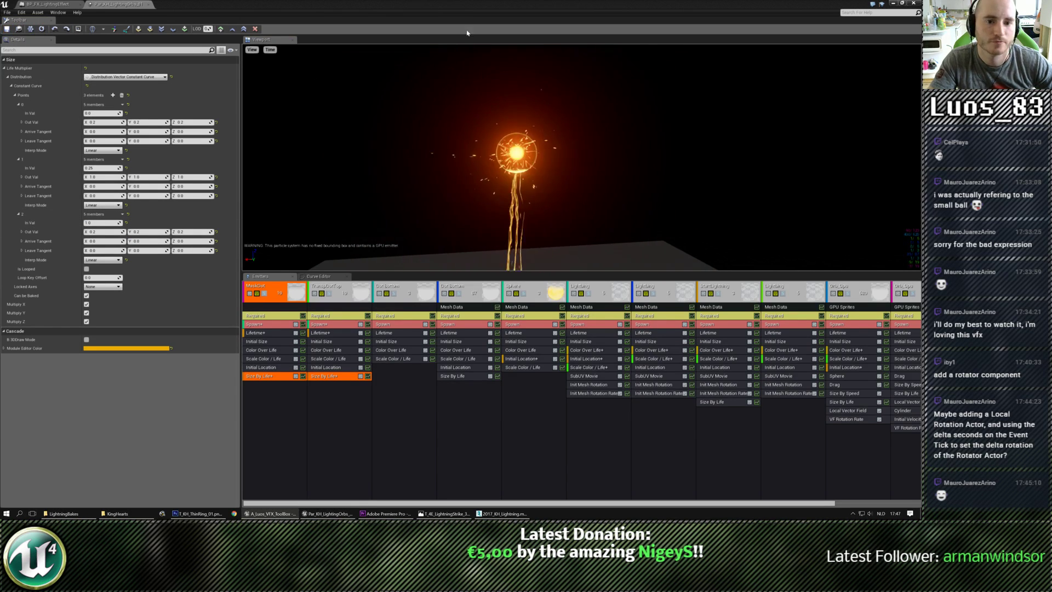
Step: Go to the level editor and simulate the level several times to examine the ring of lightning orbs and ground trails
{"action": "left_click_drag", "start_coordinate": [467, 4], "coordinate": [0, 82]}
{"action": "right_click_drag", "start_coordinate": [378, 268], "coordinate": [390, 257]}
{"action": "left_click", "coordinate": [130, 21]}
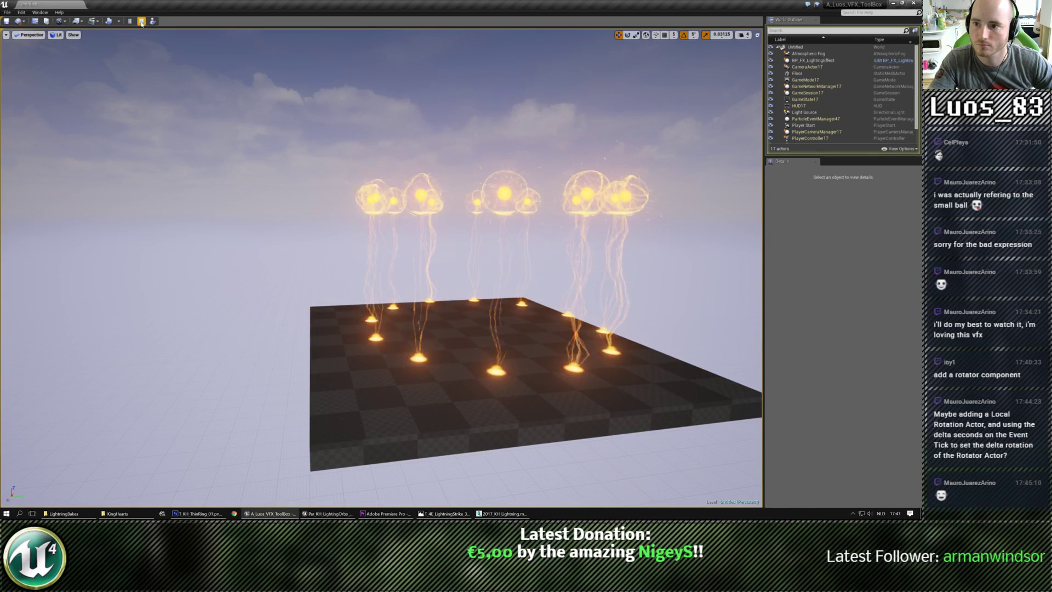
{"action": "left_click", "coordinate": [141, 22]}
{"action": "left_click", "coordinate": [130, 21]}
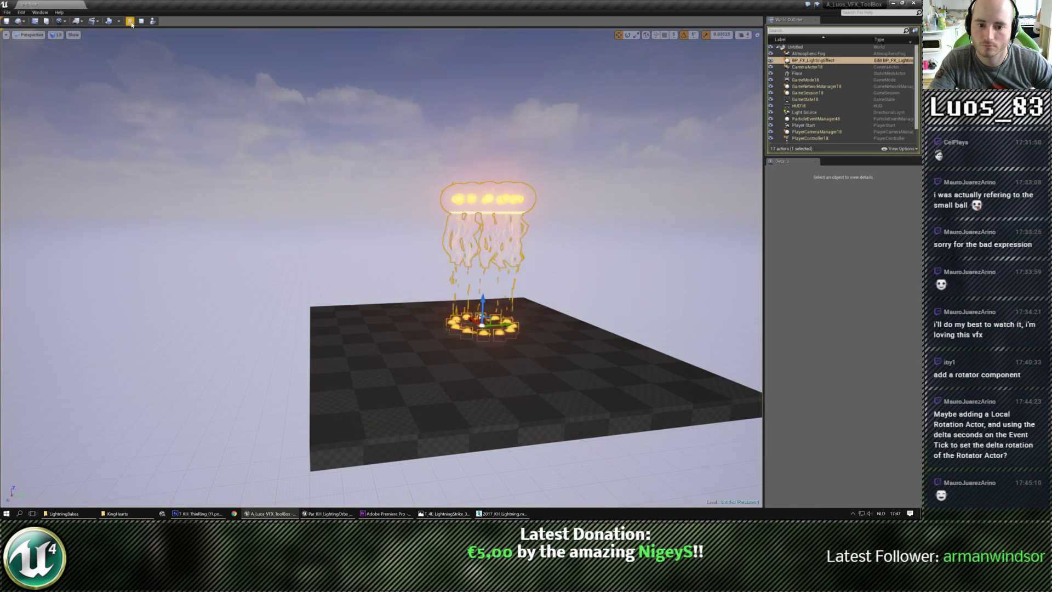
{"action": "key", "text": "Escape"}
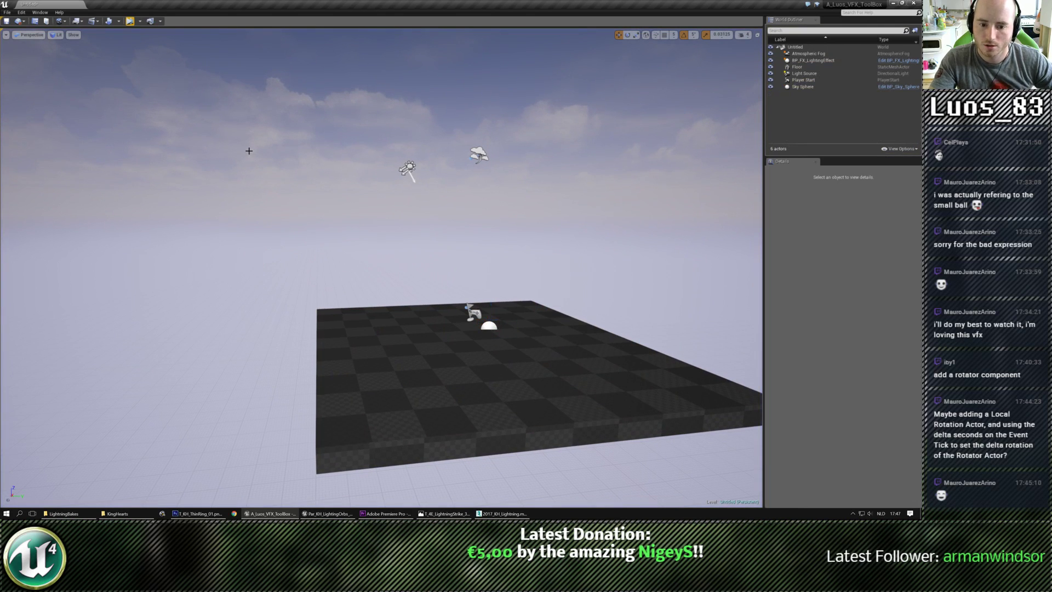
{"action": "left_click", "coordinate": [129, 22]}
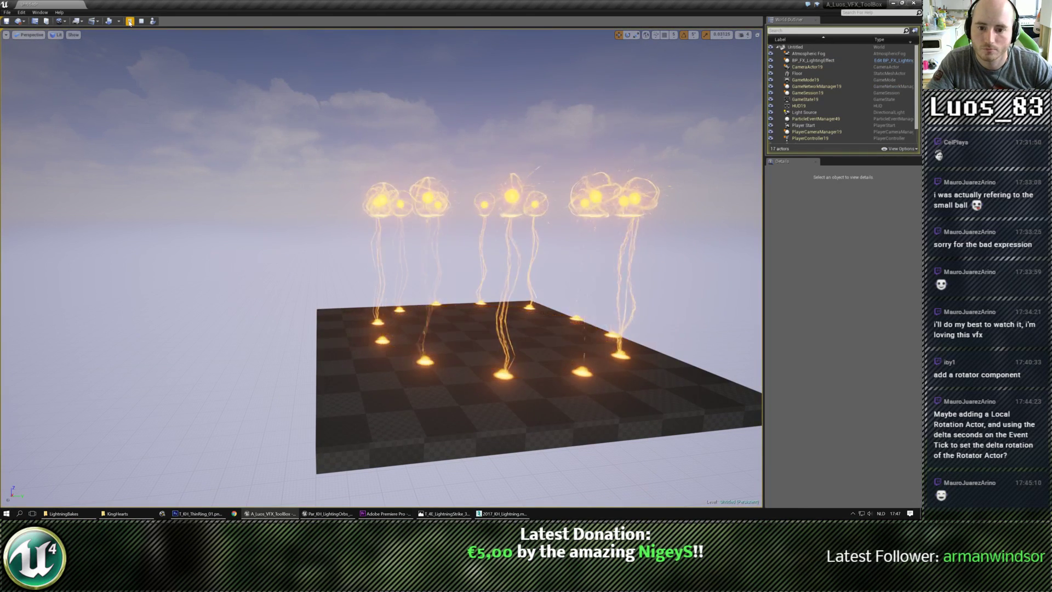
{"action": "left_click", "coordinate": [138, 21]}
{"action": "left_click", "coordinate": [131, 22]}
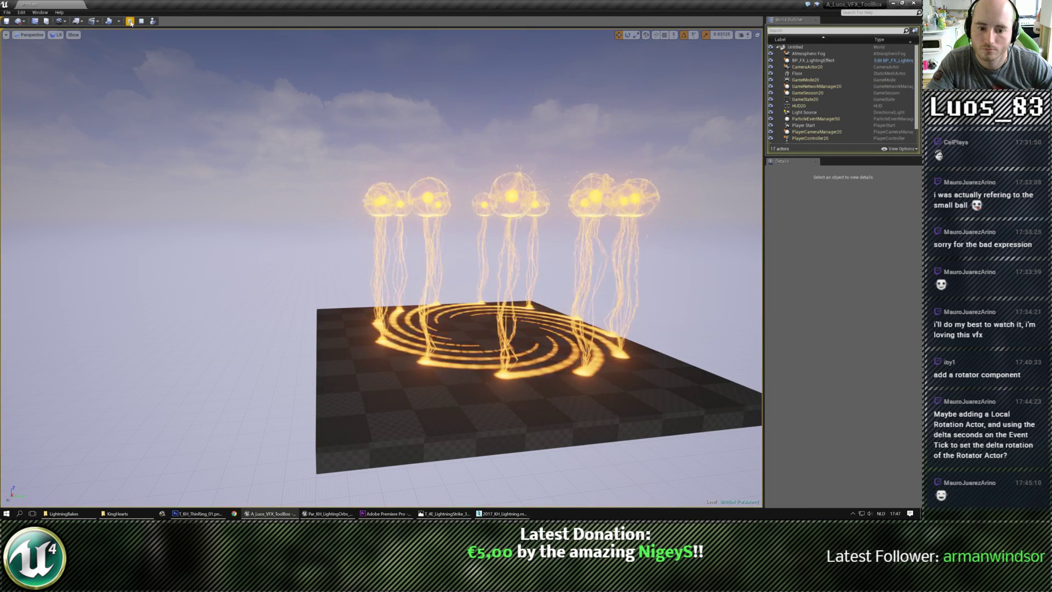
{"action": "left_click", "coordinate": [139, 22]}
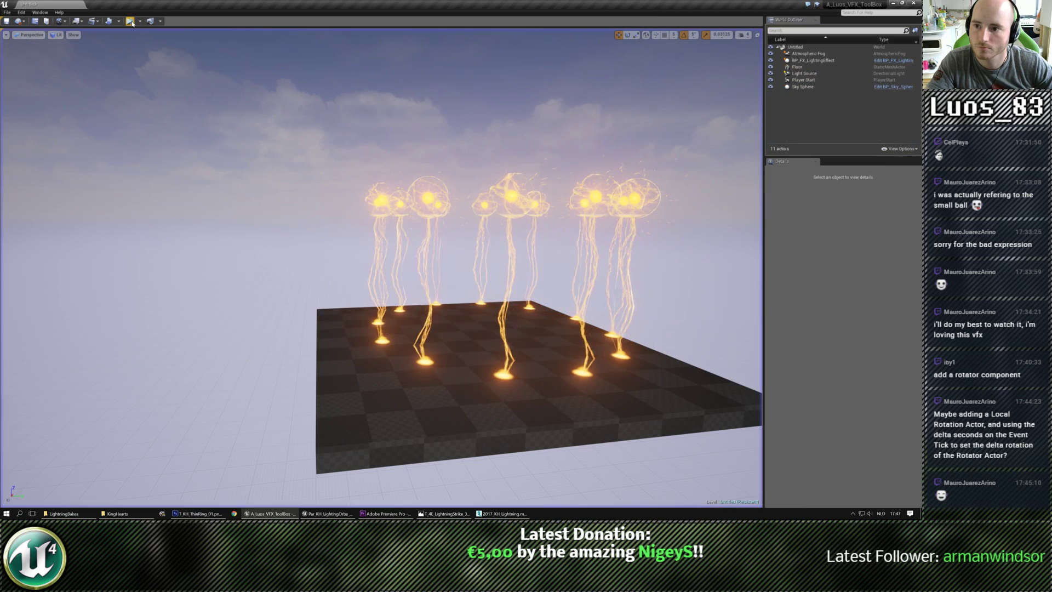
{"action": "left_click", "coordinate": [130, 22]}
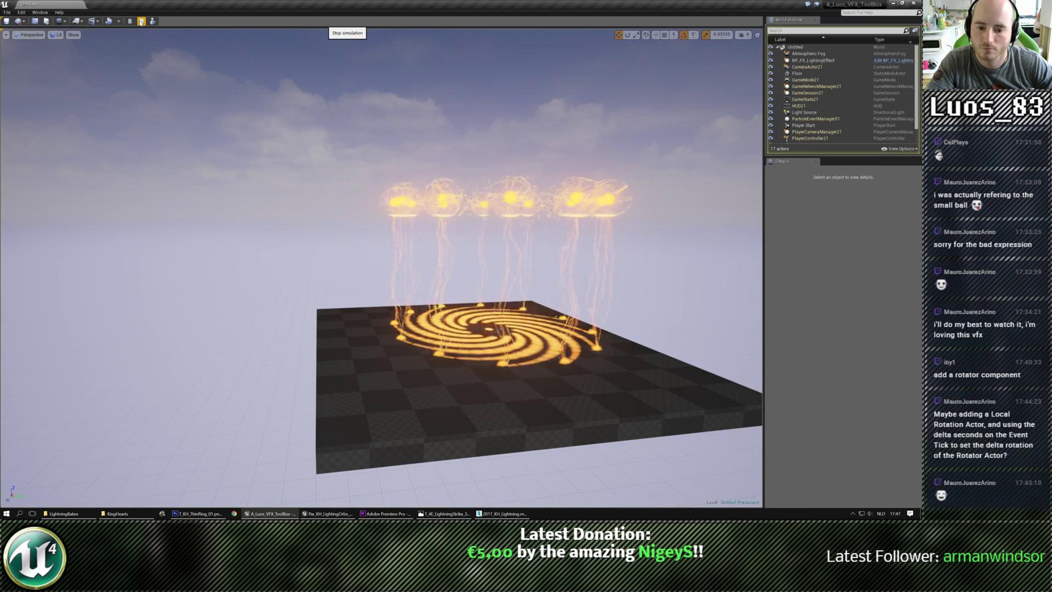
{"action": "left_click", "coordinate": [141, 22]}
Step: Return to the orb particle system, set the fourth emitter's Lifetime constant to 0.33 and save the asset
{"action": "left_click", "coordinate": [327, 513]}
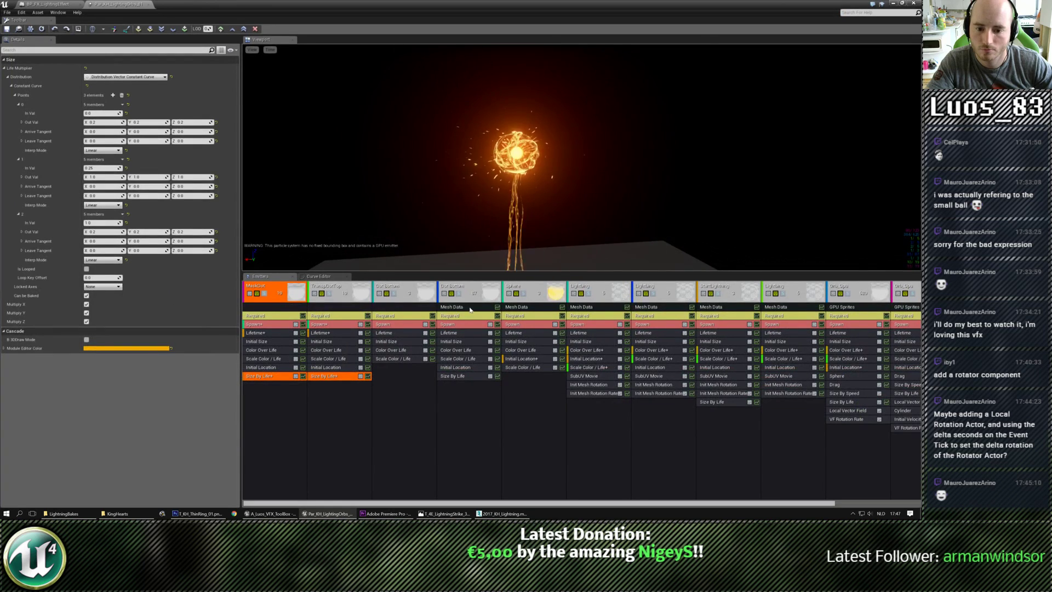
{"action": "left_click", "coordinate": [449, 332]}
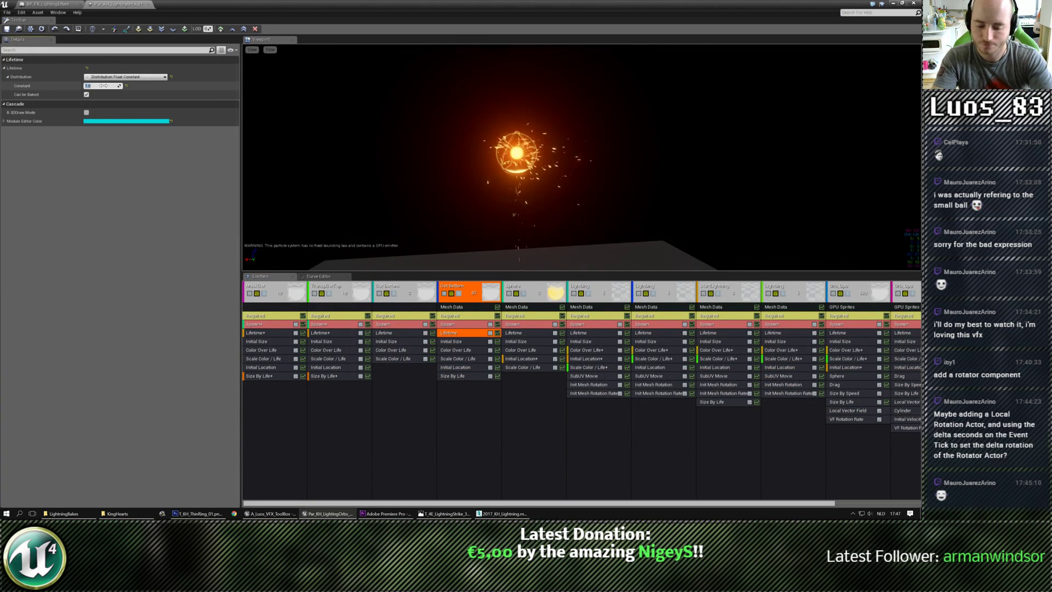
{"action": "type", "text": "0.33"}
{"action": "key", "text": "Return"}
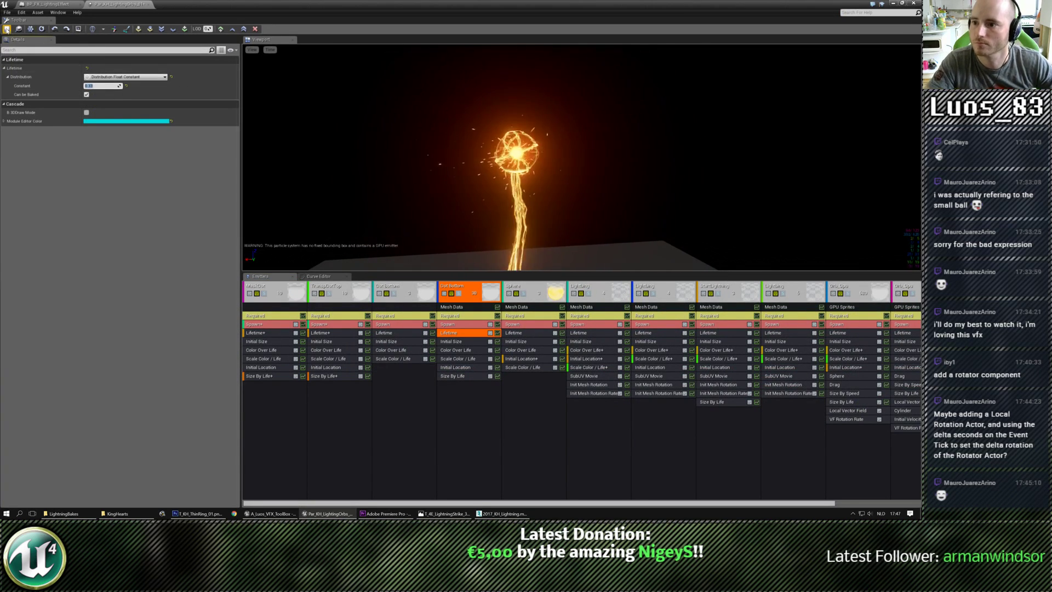
Step: Rerun the level simulation to check the lightning effect with the changed emitter lifetime
{"action": "left_click", "coordinate": [327, 514]}
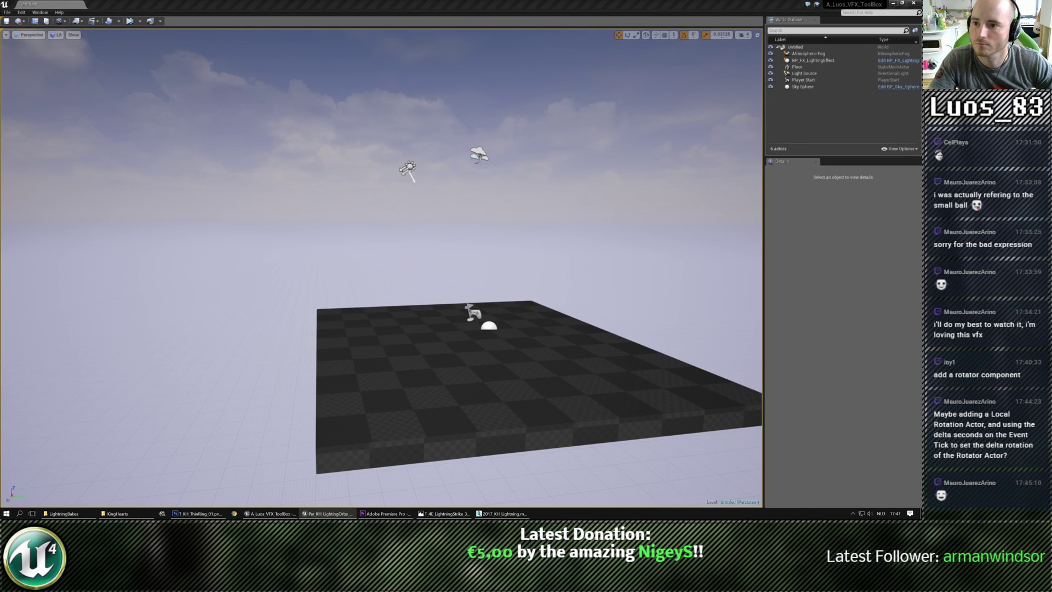
{"action": "left_click", "coordinate": [130, 20]}
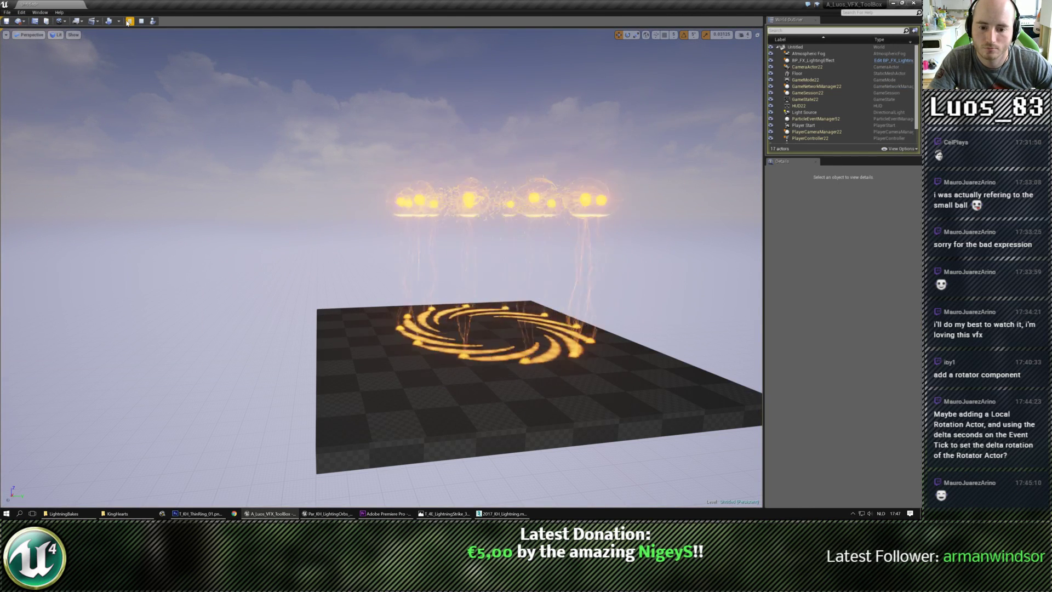
{"action": "key", "text": "Escape"}
{"action": "left_click", "coordinate": [131, 21]}
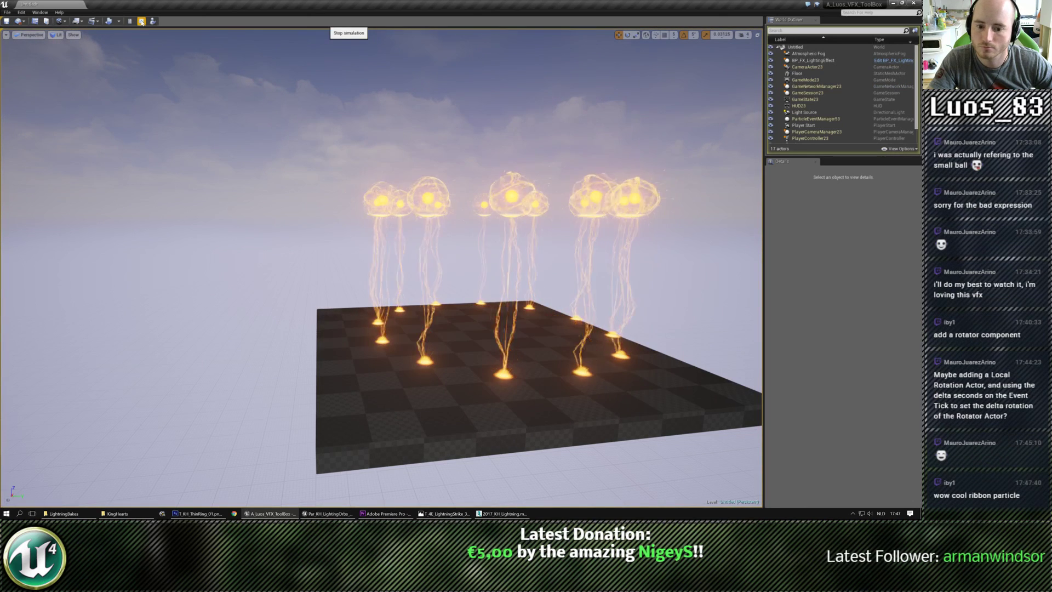
Step: Restart the level simulation repeatedly to examine how the orbs, lightning bolts and expanding ground trails play from the start
{"action": "left_click", "coordinate": [140, 22]}
{"action": "left_click", "coordinate": [130, 22]}
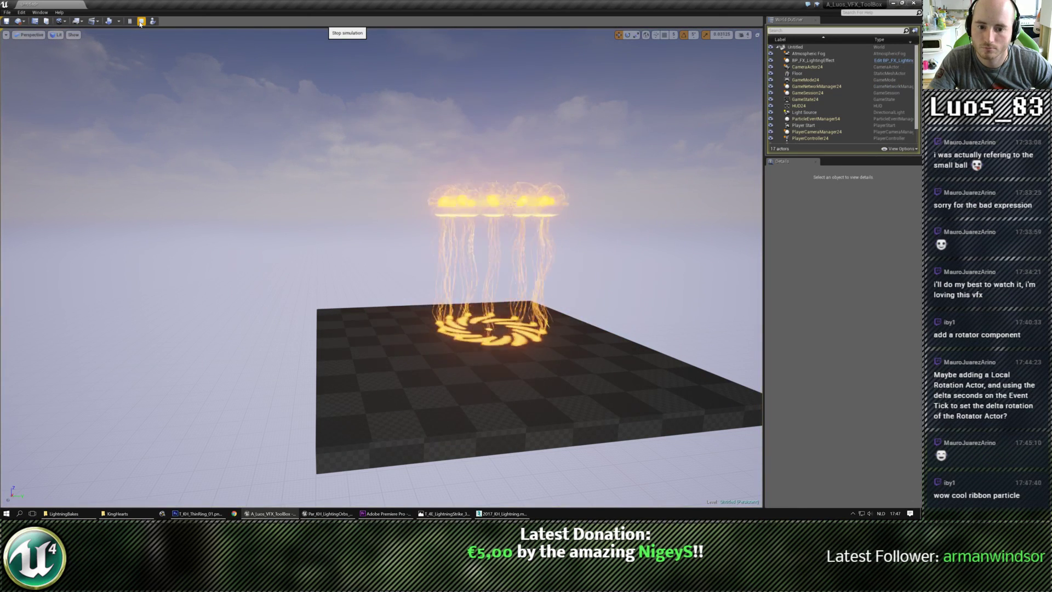
{"action": "left_click", "coordinate": [140, 22]}
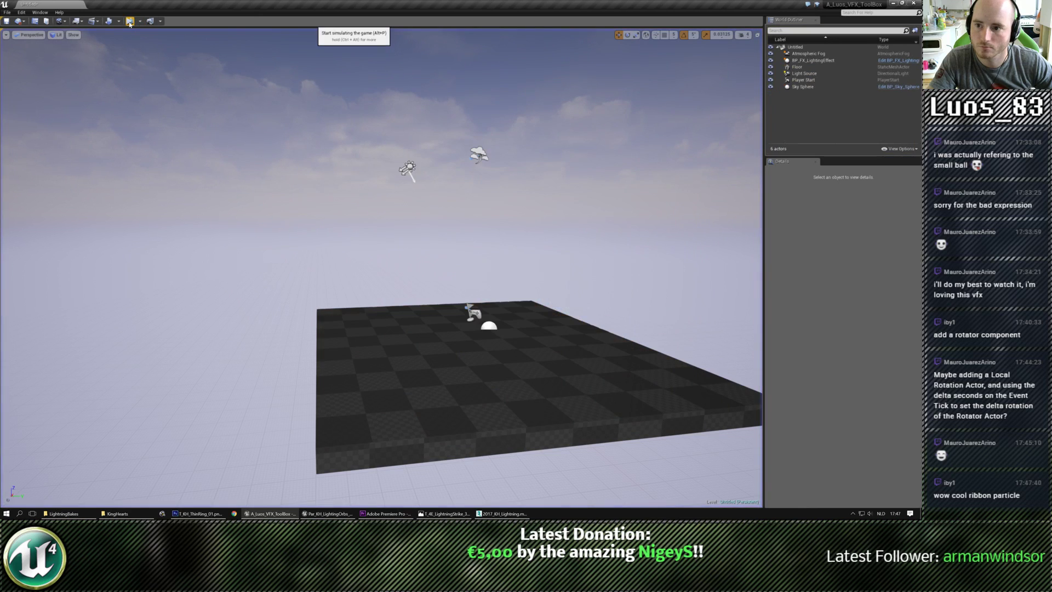
{"action": "left_click", "coordinate": [141, 21]}
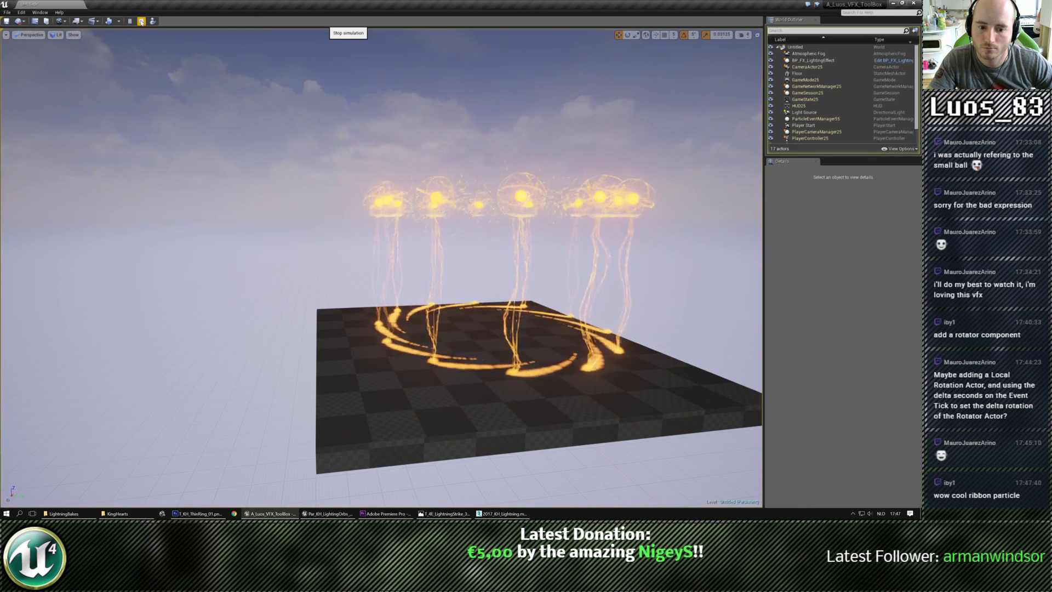
{"action": "left_click", "coordinate": [141, 22]}
{"action": "left_click", "coordinate": [141, 22]}
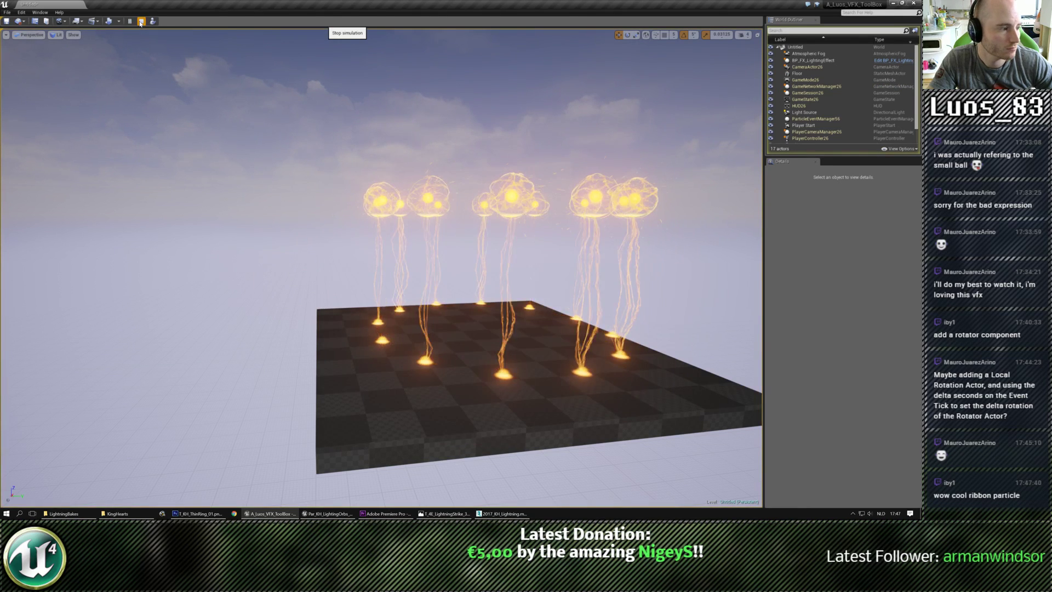
{"action": "left_click", "coordinate": [141, 22]}
{"action": "left_click", "coordinate": [140, 22]}
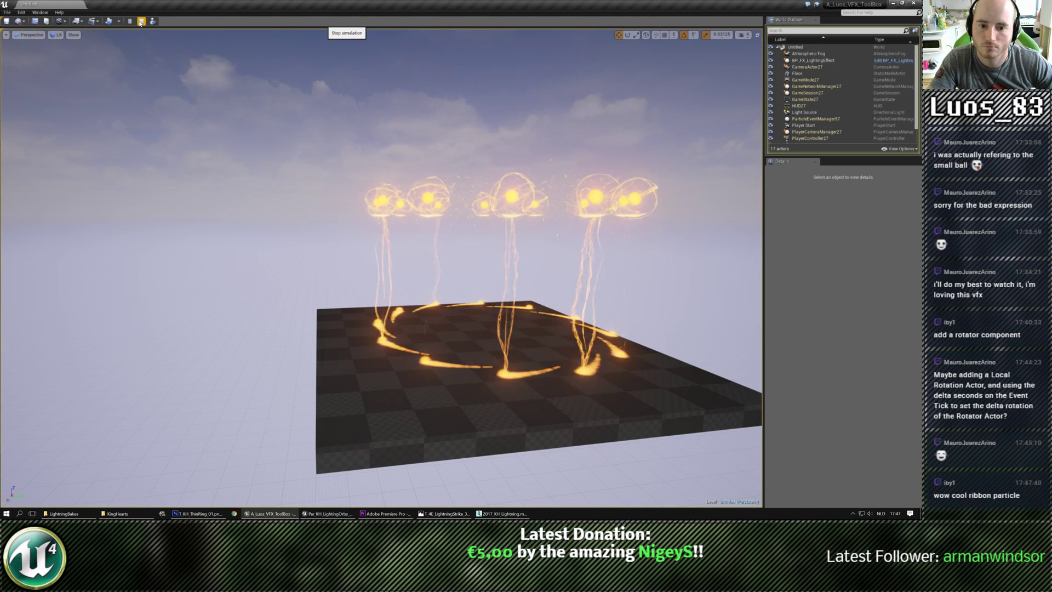
{"action": "left_click", "coordinate": [141, 22]}
{"action": "left_click", "coordinate": [141, 22]}
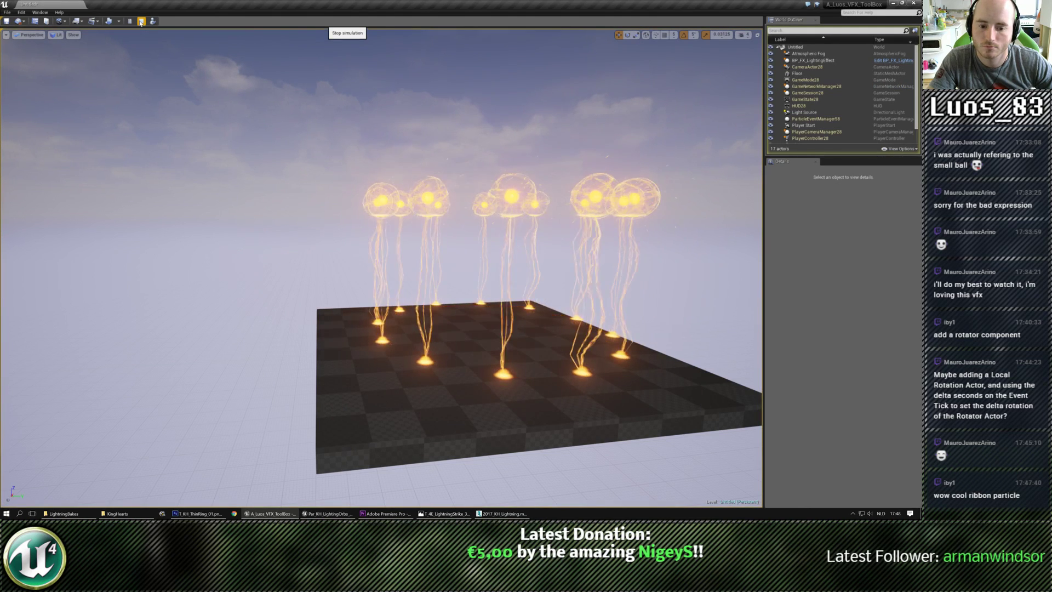
{"action": "left_click", "coordinate": [141, 22]}
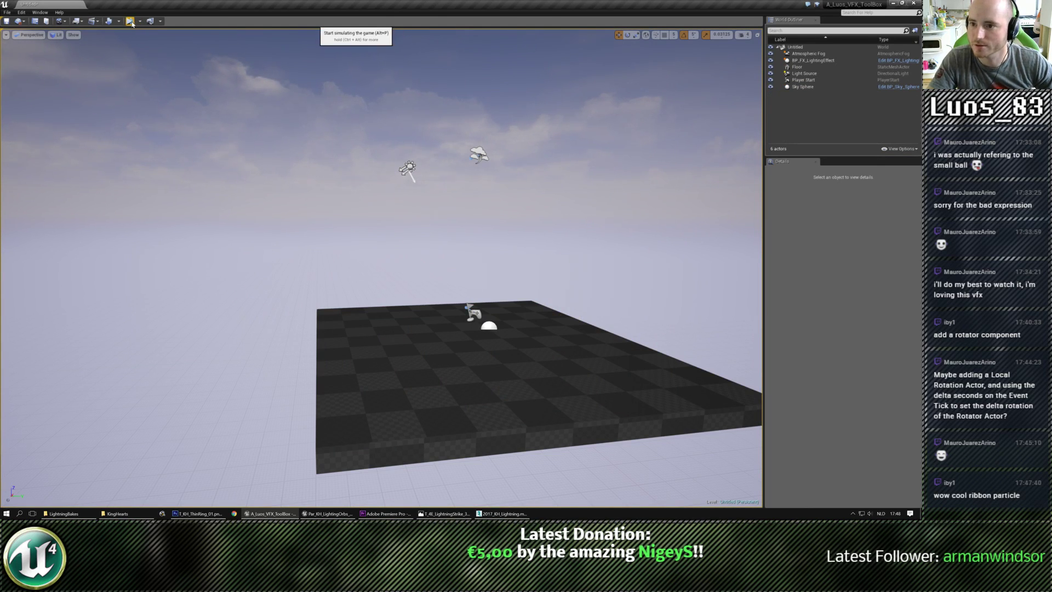
{"action": "left_click", "coordinate": [131, 22]}
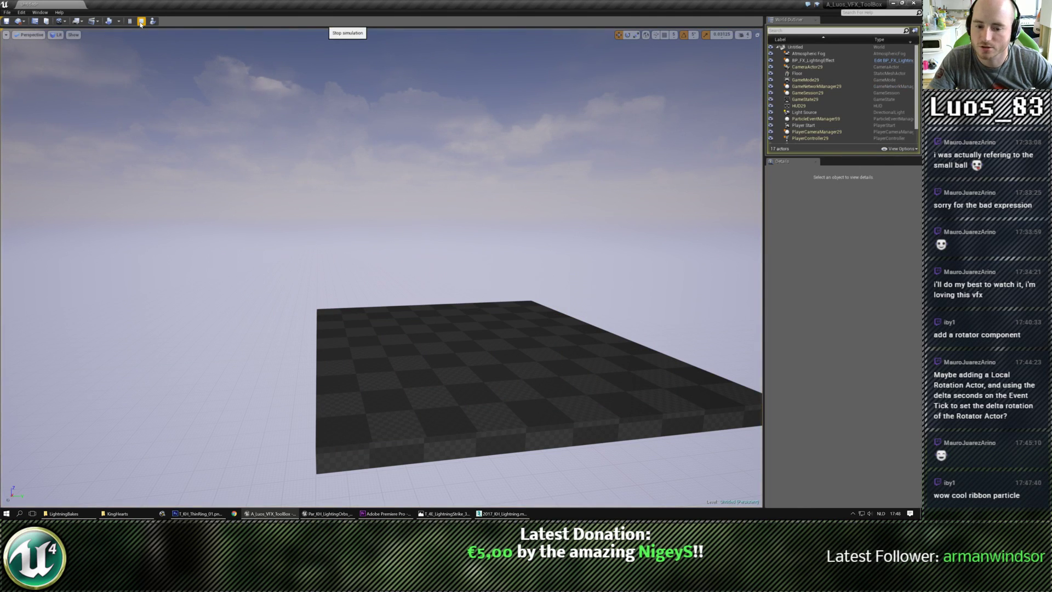
{"action": "left_click", "coordinate": [141, 22]}
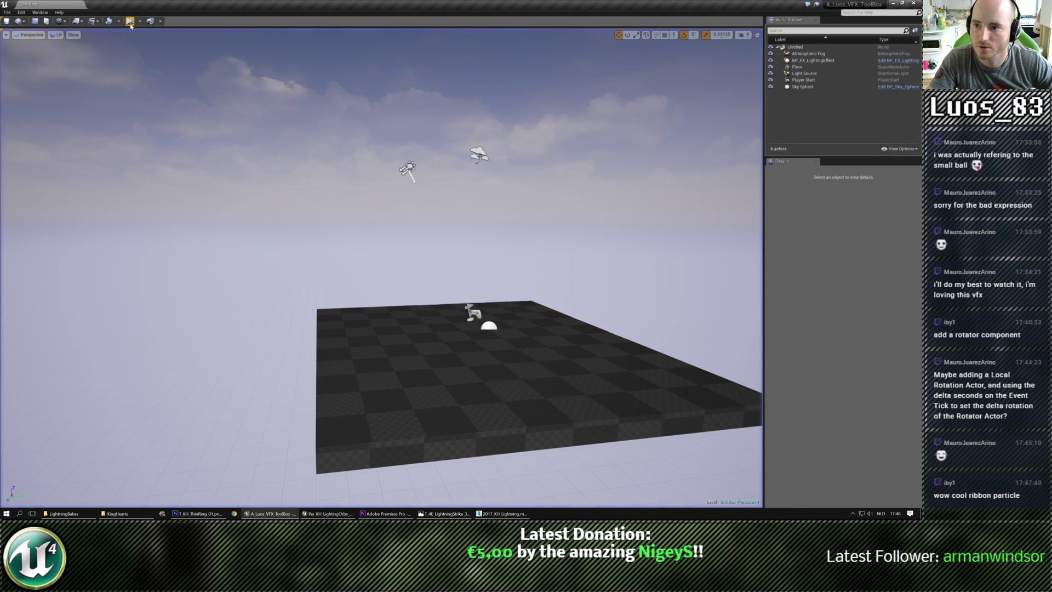
{"action": "left_click", "coordinate": [141, 22]}
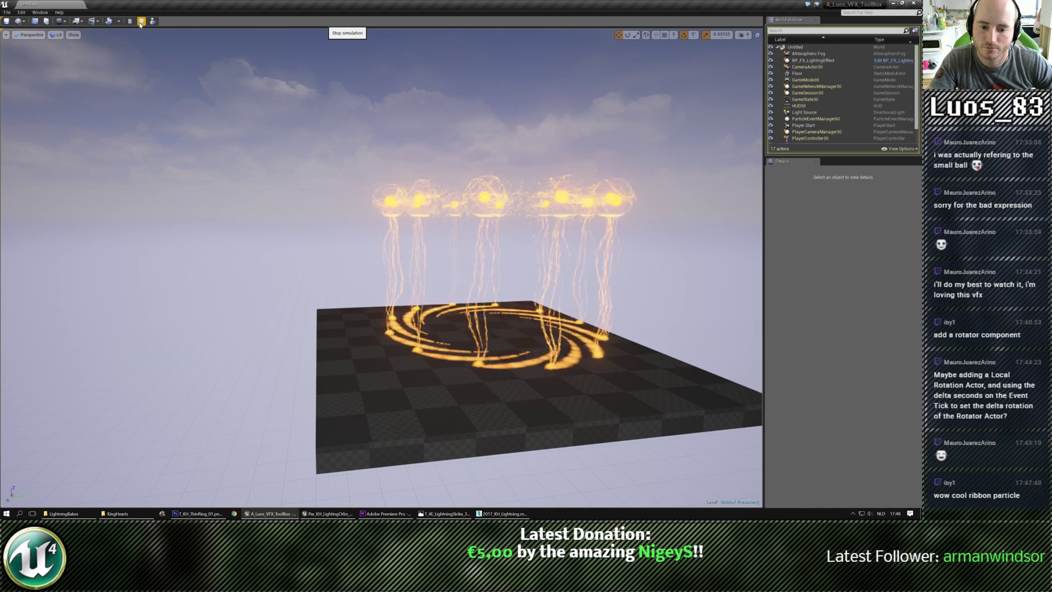
{"action": "left_click", "coordinate": [141, 22]}
Step: Return to the orb particle system and solo the start lightning emitter and the first GPU sprite emitter to inspect them
{"action": "left_click", "coordinate": [327, 514]}
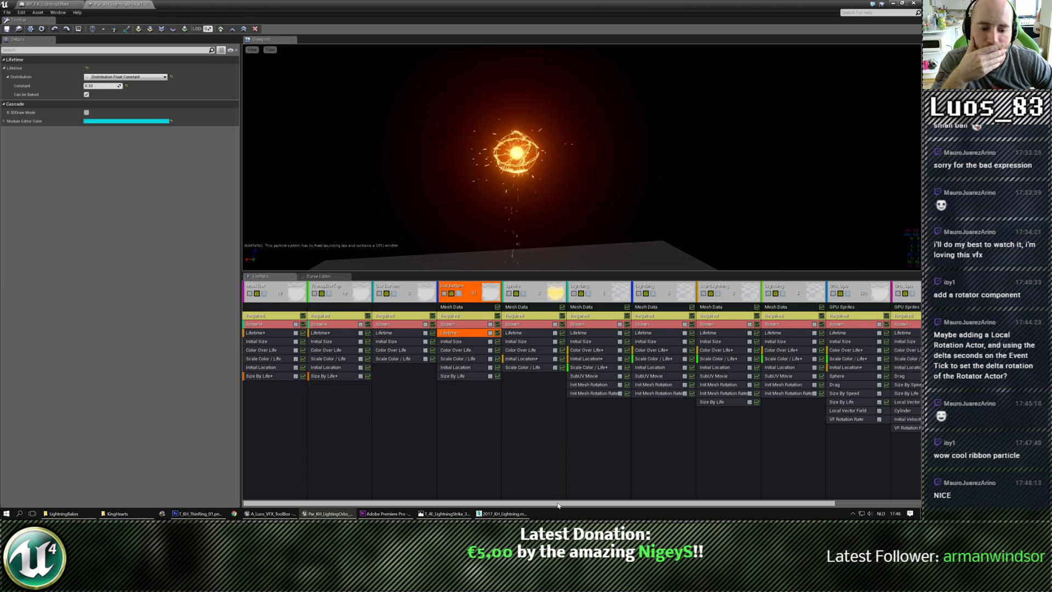
{"action": "left_click_drag", "start_coordinate": [547, 502], "coordinate": [631, 503]}
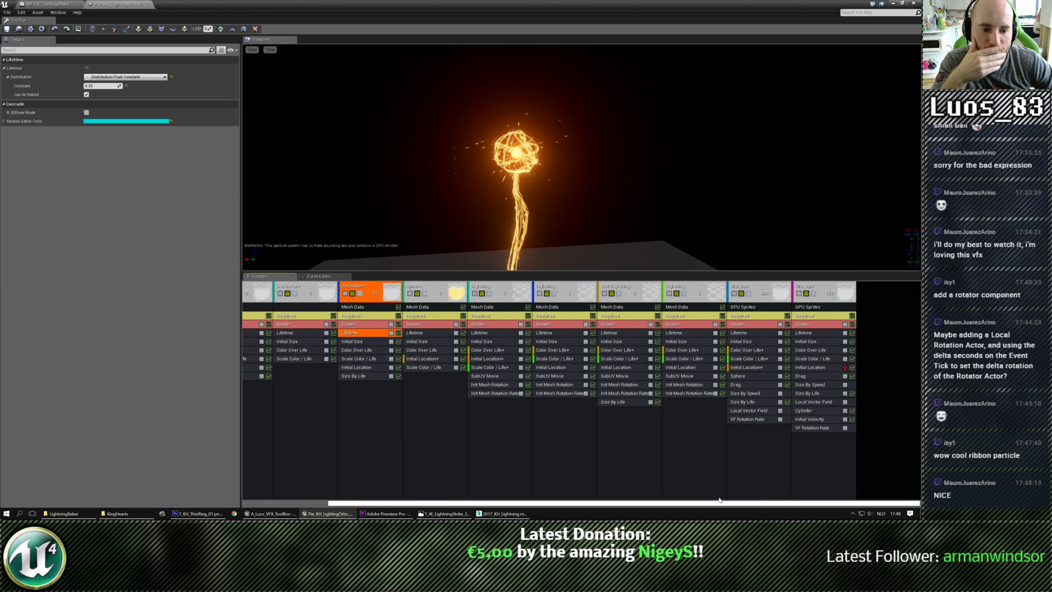
{"action": "left_click", "coordinate": [619, 294]}
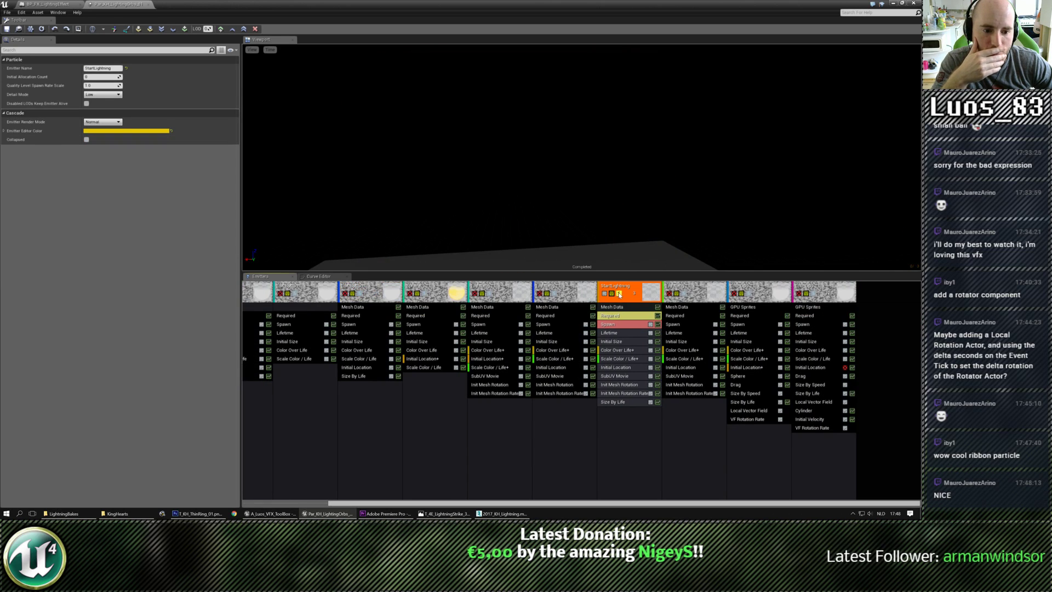
{"action": "left_click", "coordinate": [619, 294]}
{"action": "left_click", "coordinate": [749, 294]}
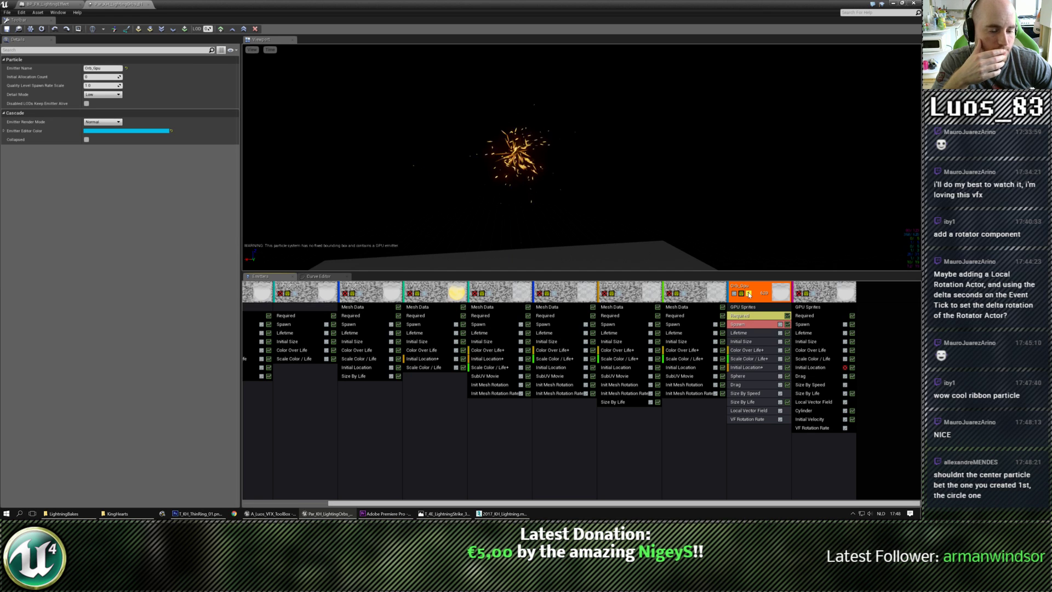
{"action": "left_click", "coordinate": [749, 294]}
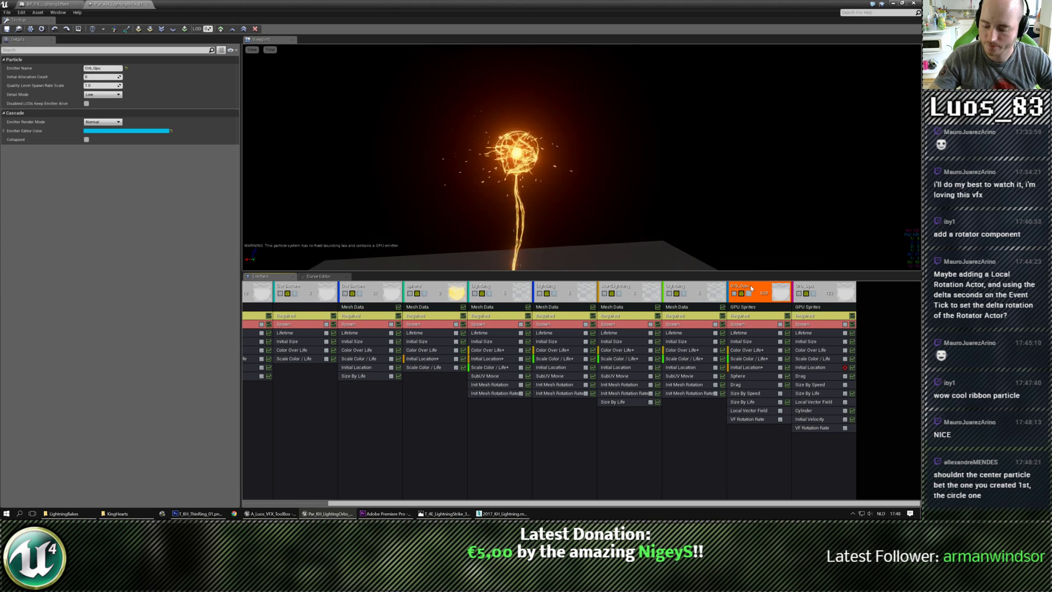
Step: Duplicate the first GPU sprite emitter and name the copy GPU_Floor
{"action": "key", "text": "ctrl+d"}
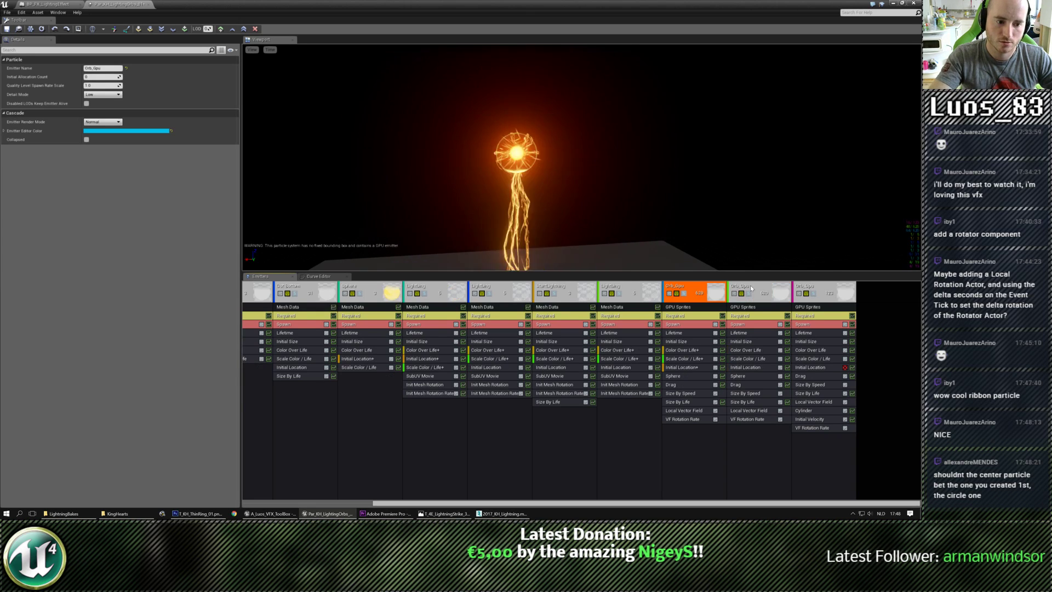
{"action": "left_click", "coordinate": [751, 288]}
{"action": "left_click", "coordinate": [104, 68]}
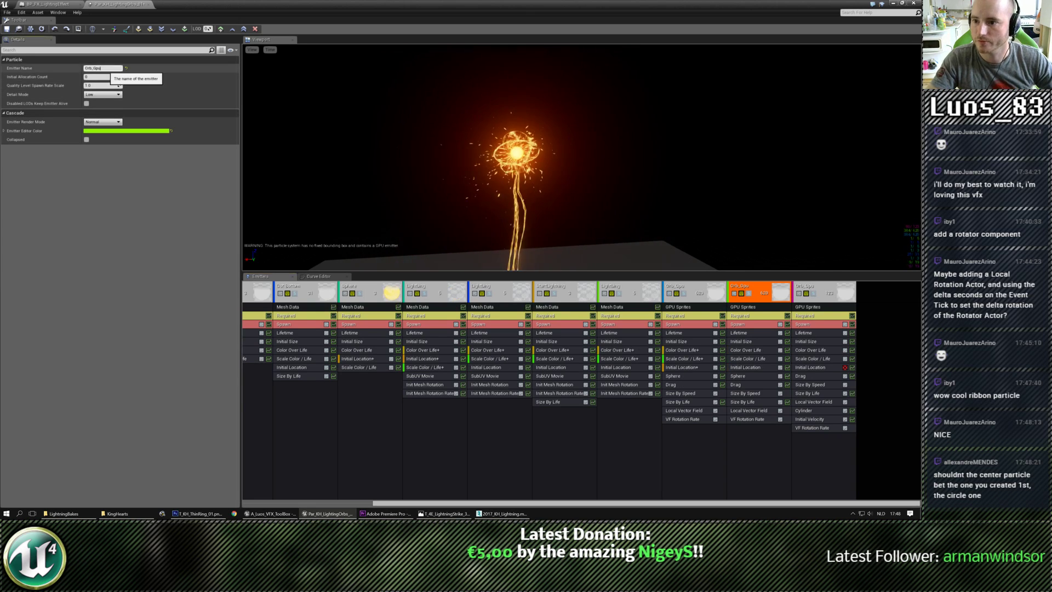
{"action": "type", "text": "Floor"}
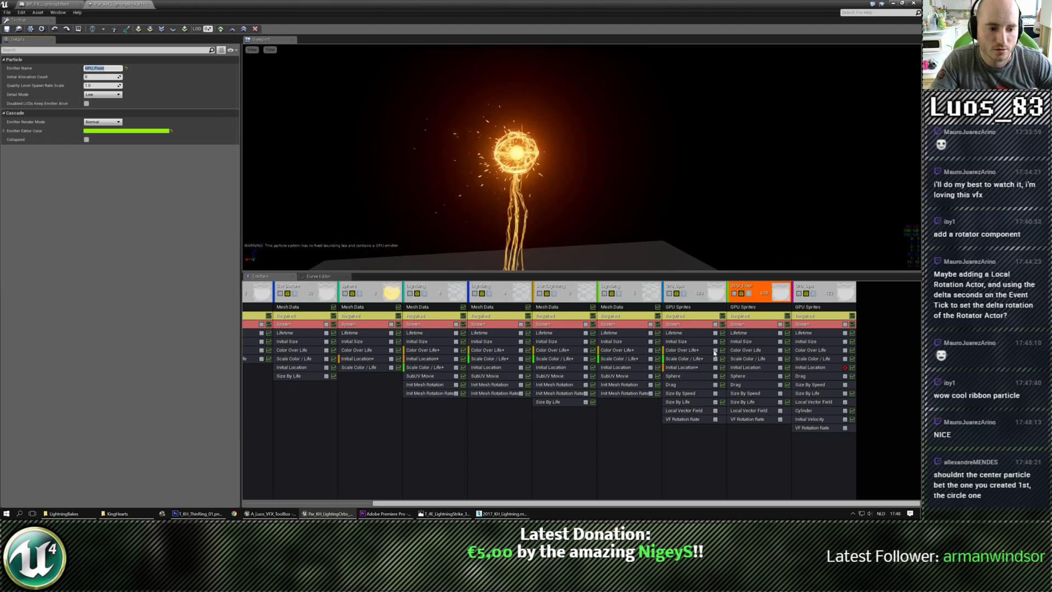
Step: Delete the Initial Location module from the GPU_Floor emitter and inspect its sparks at the floor
{"action": "left_click", "coordinate": [744, 368]}
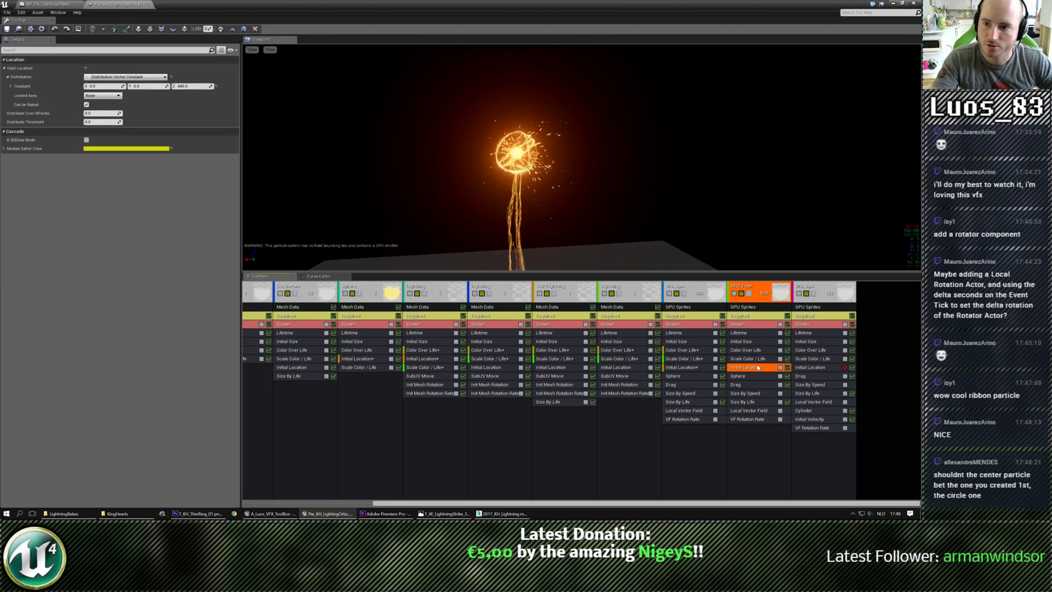
{"action": "key", "text": "Delete"}
{"action": "middle_click_drag", "start_coordinate": [643, 231], "coordinate": [644, 260]}
{"action": "scroll", "coordinate": [643, 231], "scroll_direction": "up", "scroll_amount": 4}
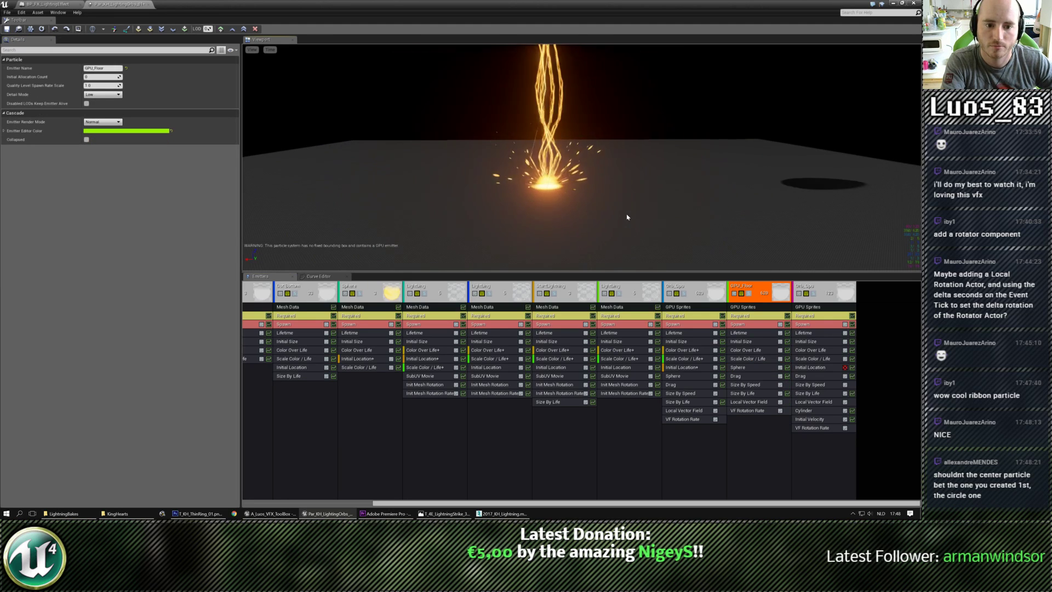
{"action": "scroll", "coordinate": [624, 229], "scroll_direction": "up", "scroll_amount": 2}
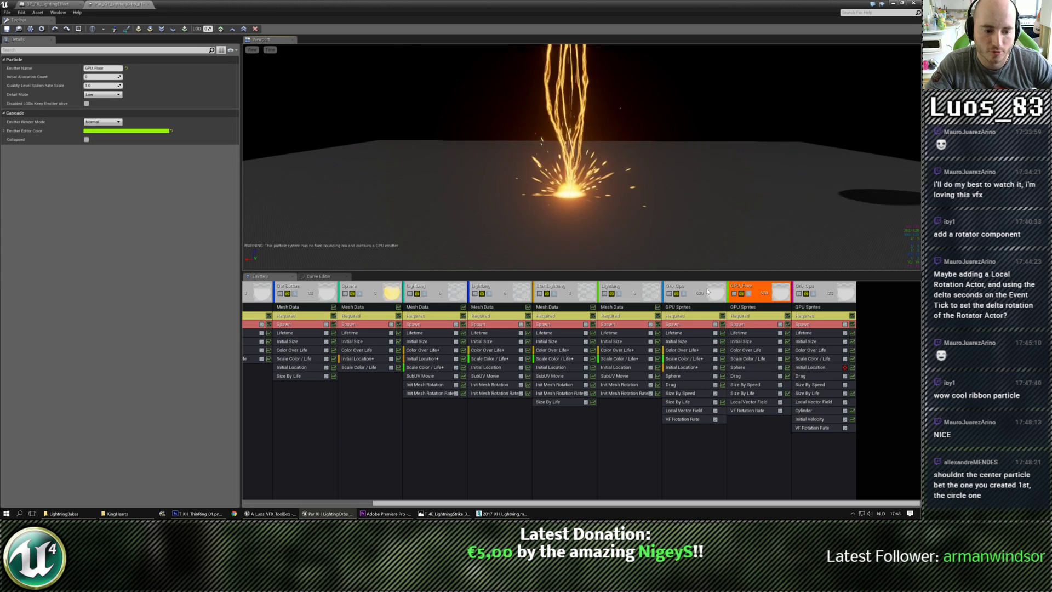
Step: Add a Collision module to the GPU_Floor emitter
{"action": "right_click", "coordinate": [748, 280]}
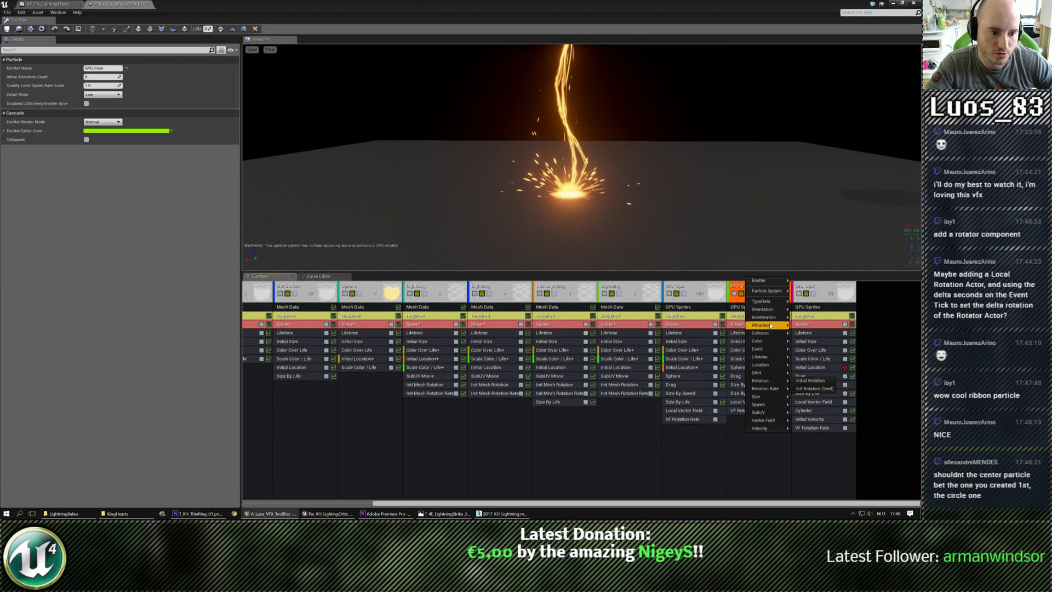
{"action": "mouse_move", "coordinate": [761, 342]}
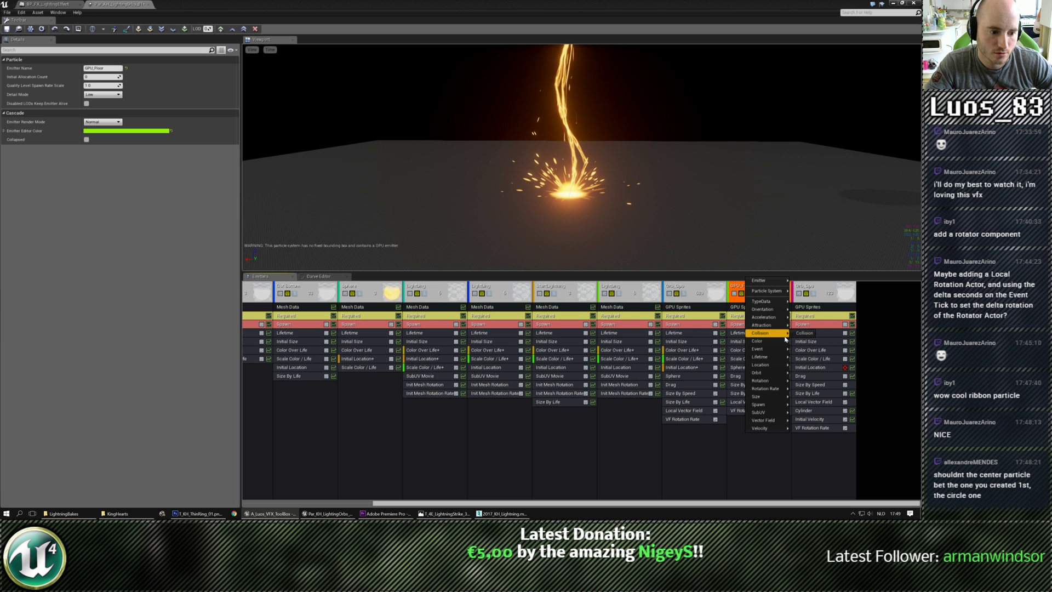
{"action": "left_click", "coordinate": [803, 333]}
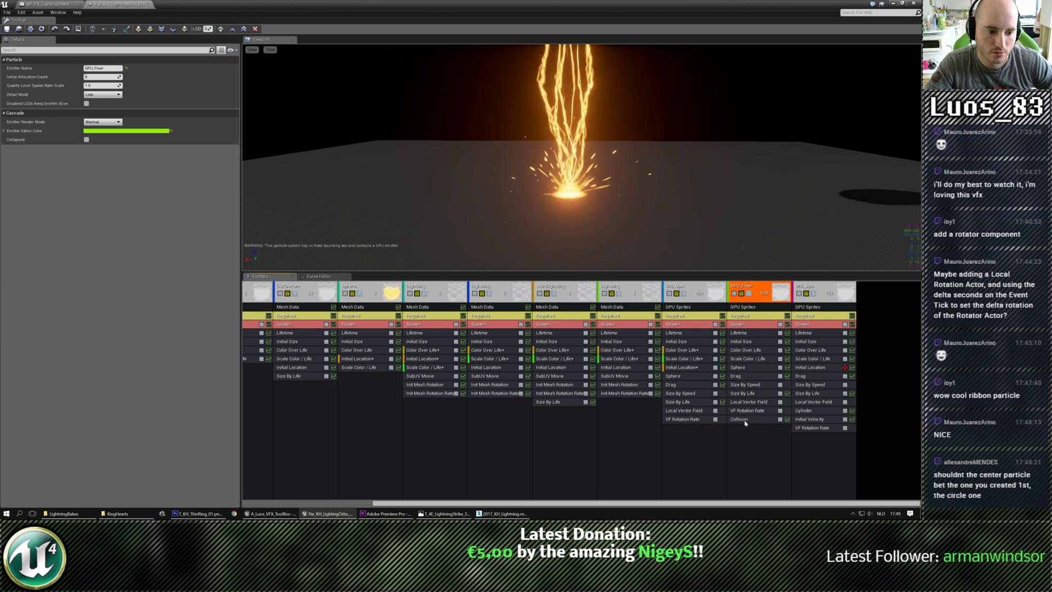
Step: Add a Const Acceleration module to GPU_Floor, place it below Drag and set its Z acceleration to -980
{"action": "left_click", "coordinate": [751, 377]}
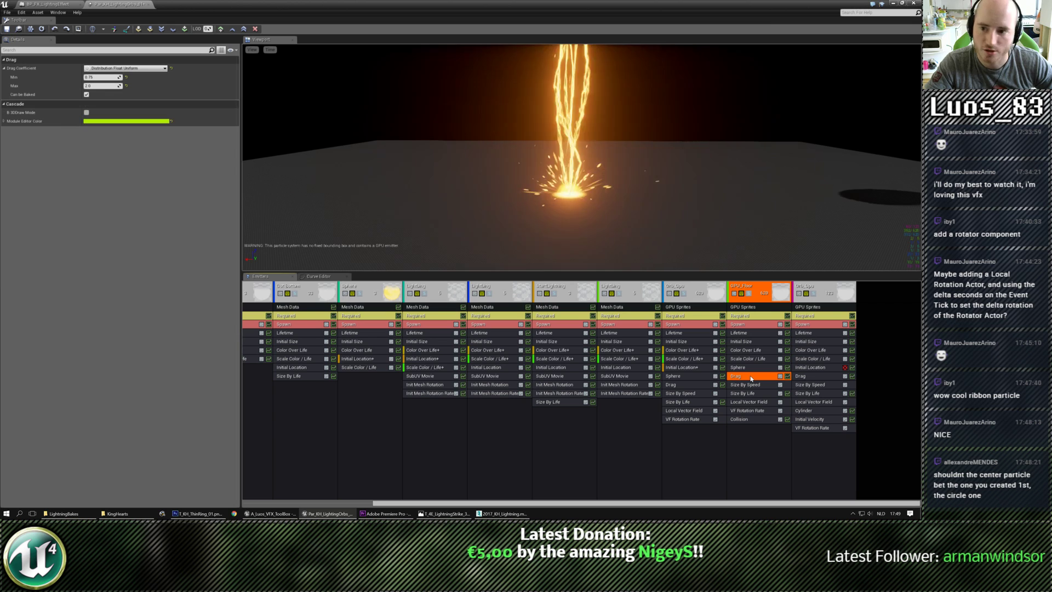
{"action": "left_click", "coordinate": [751, 429]}
{"action": "right_click", "coordinate": [751, 429]}
{"action": "mouse_move", "coordinate": [767, 311]}
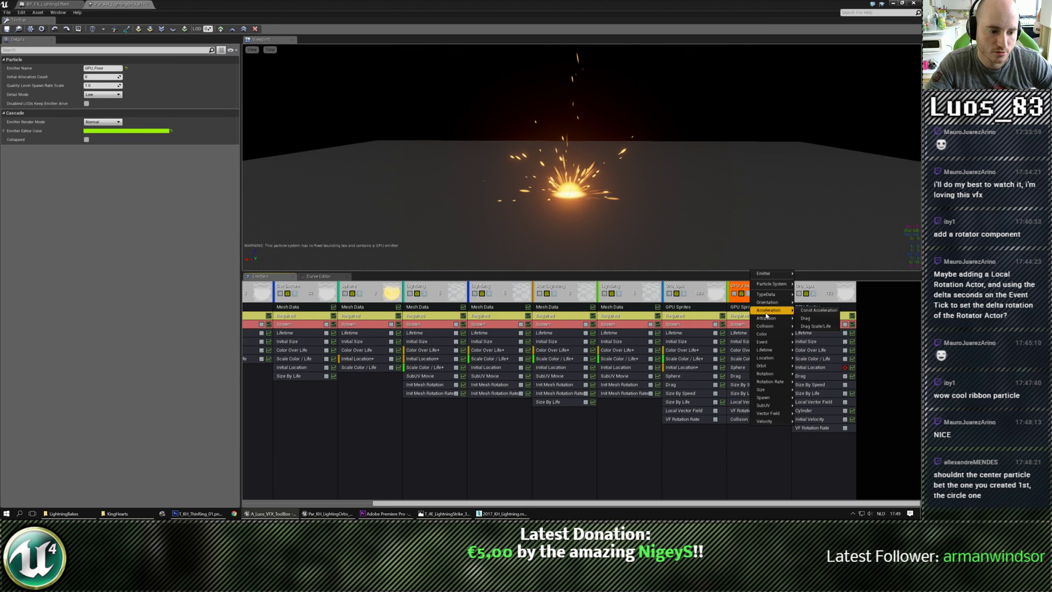
{"action": "left_click", "coordinate": [806, 311]}
{"action": "left_click_drag", "start_coordinate": [751, 429], "coordinate": [740, 384]}
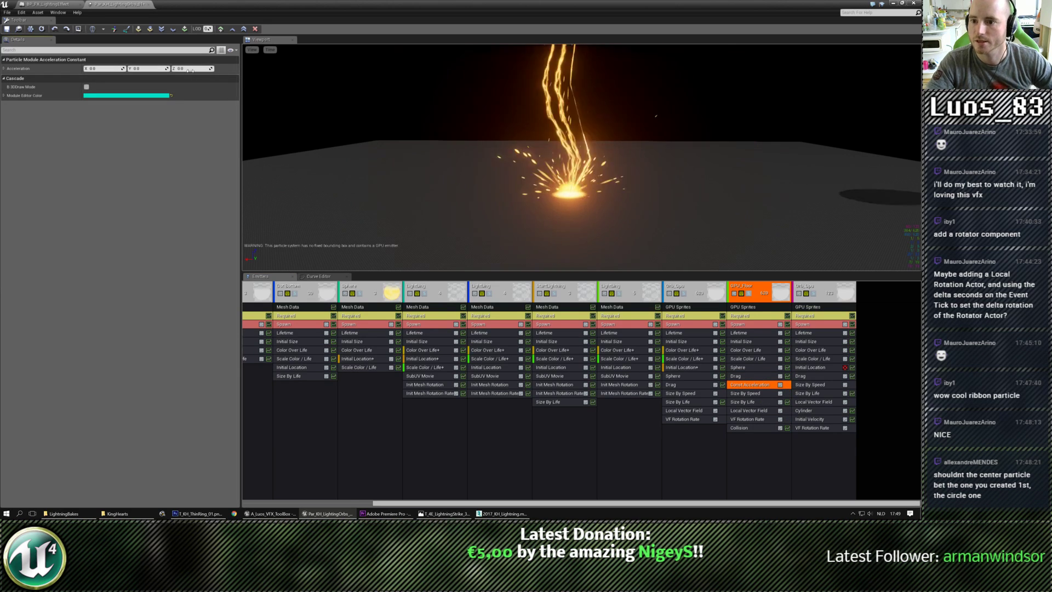
{"action": "left_click", "coordinate": [189, 69]}
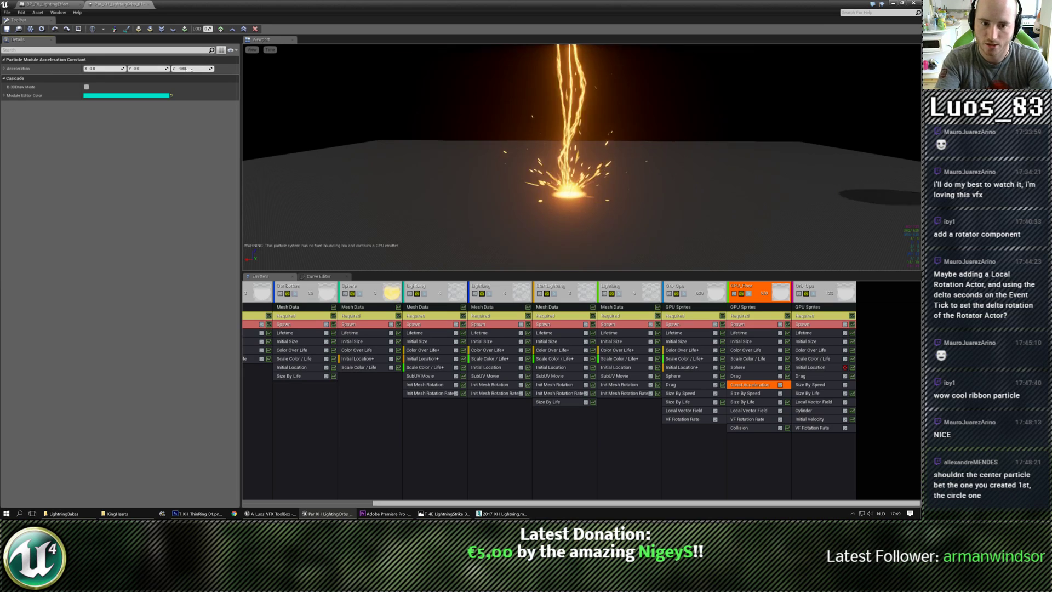
{"action": "type", "text": "-980"}
{"action": "key", "text": "Return"}
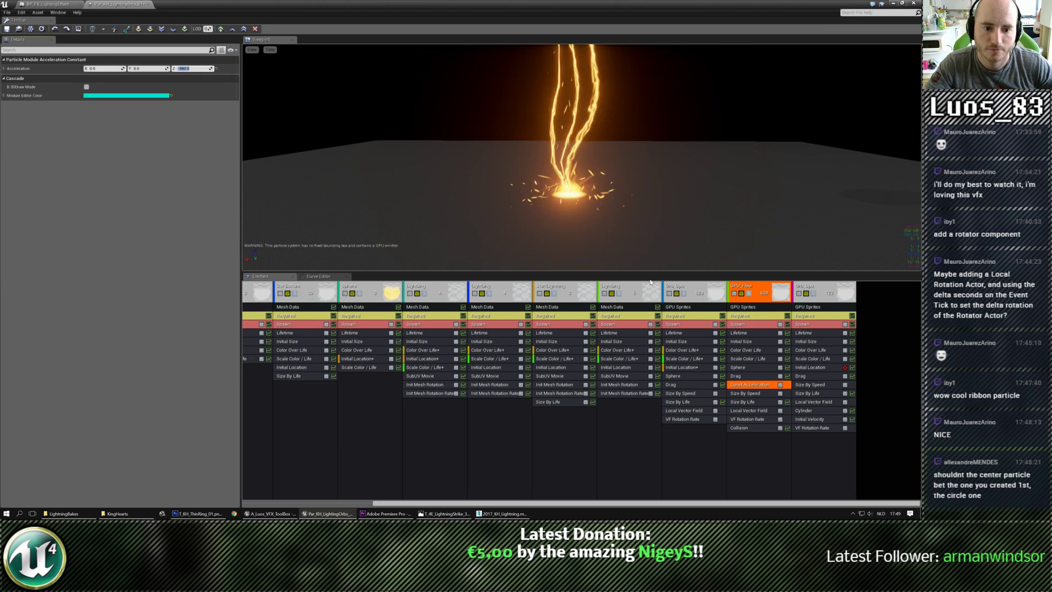
Step: Set the velocity scale of GPU_Floor's Sphere module to a minimum of 20 and a maximum of 30, and check the sparks
{"action": "left_click", "coordinate": [746, 367]}
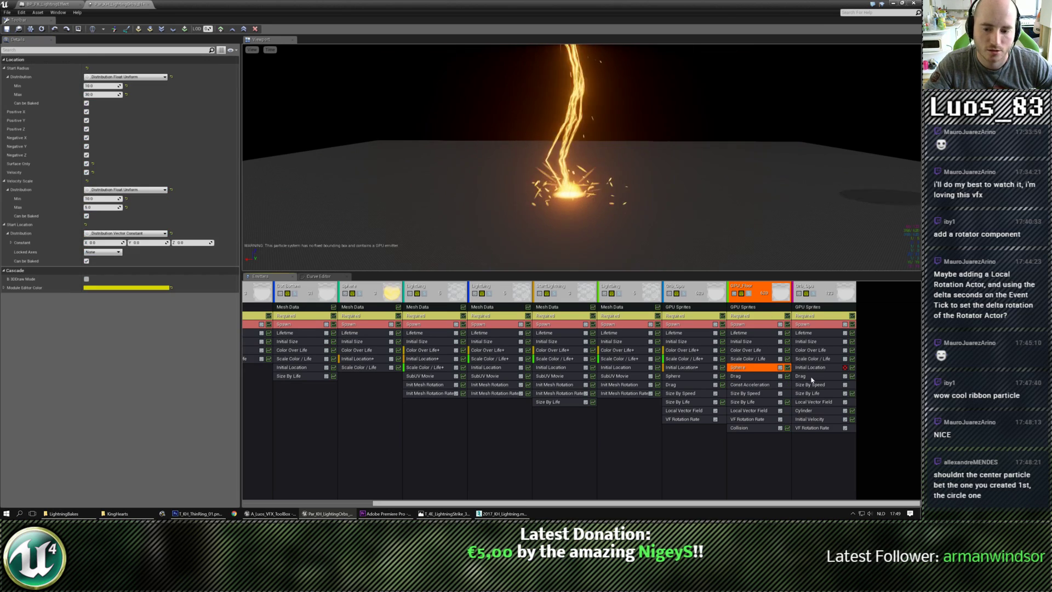
{"action": "left_click", "coordinate": [107, 199]}
{"action": "type", "text": "20"}
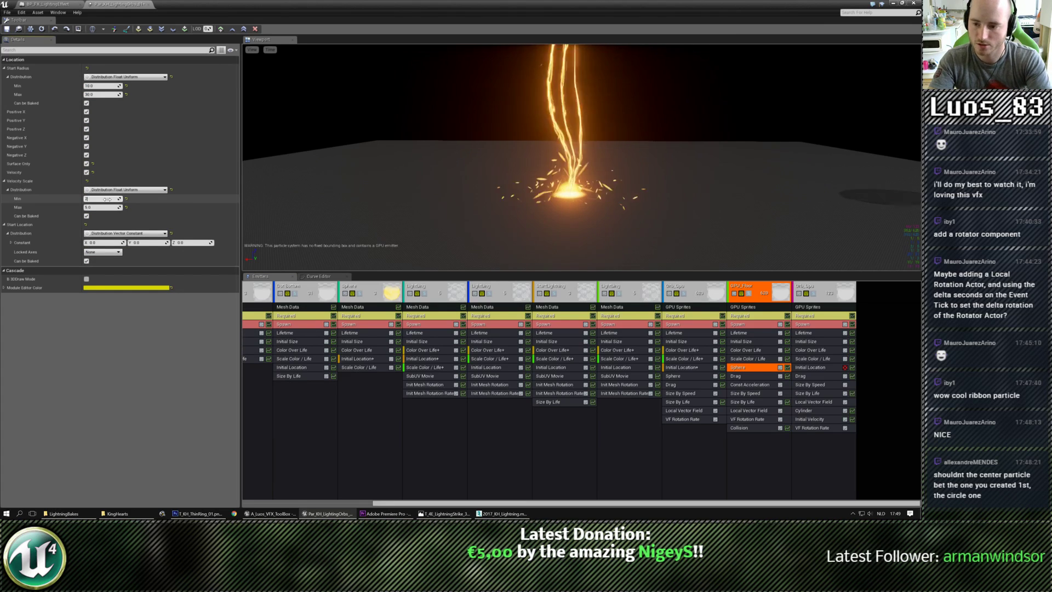
{"action": "key", "text": "Tab"}
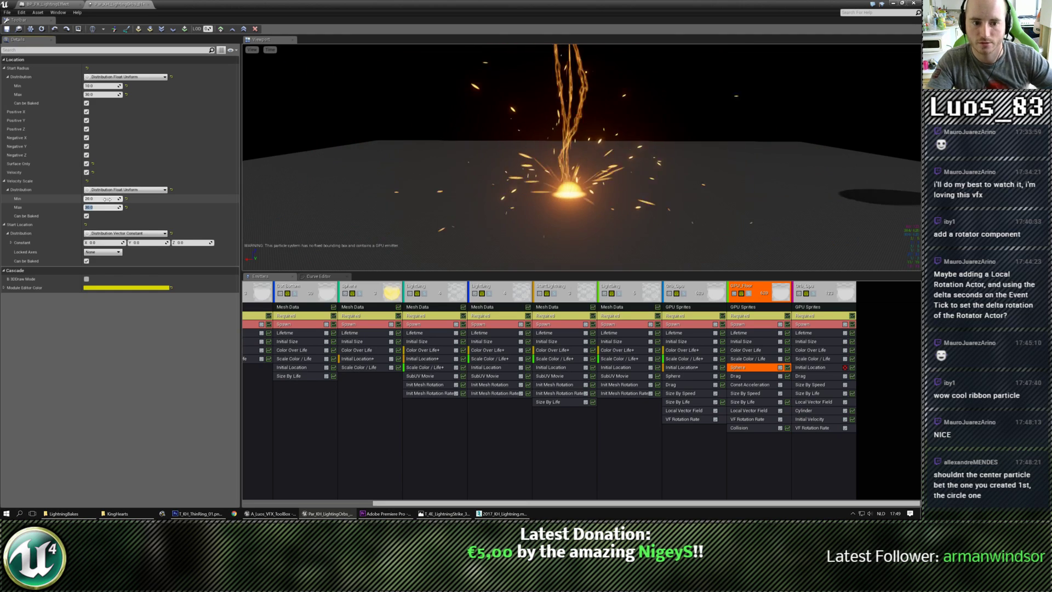
{"action": "mouse_move", "coordinate": [416, 159]}
{"action": "left_mouse_down"}
{"action": "mouse_move", "coordinate": [421, 216]}
{"action": "mouse_move", "coordinate": [418, 178]}
{"action": "left_mouse_up"}
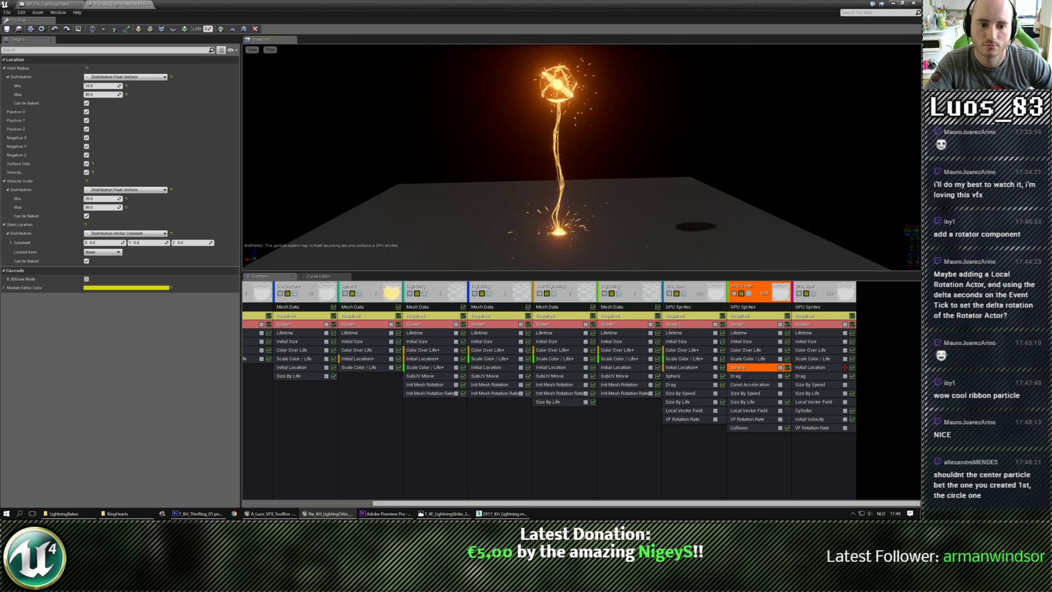
{"action": "left_click_drag", "start_coordinate": [591, 232], "coordinate": [557, 241]}
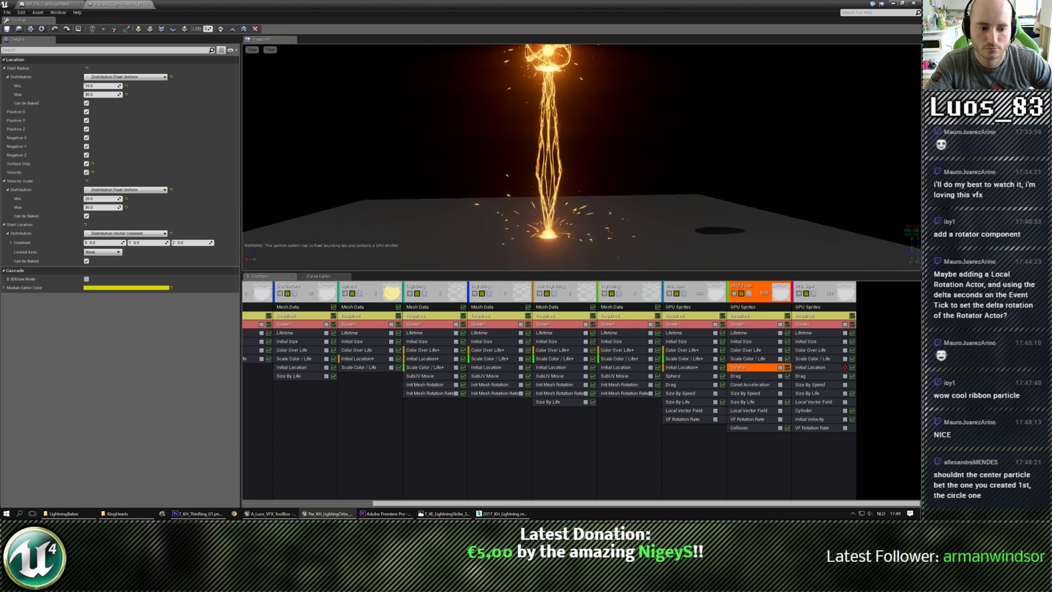
Step: Set the Z relative translation of GPU_Floor's Local Vector Field module to 100 and open its intensity value for editing
{"action": "left_click", "coordinate": [749, 411]}
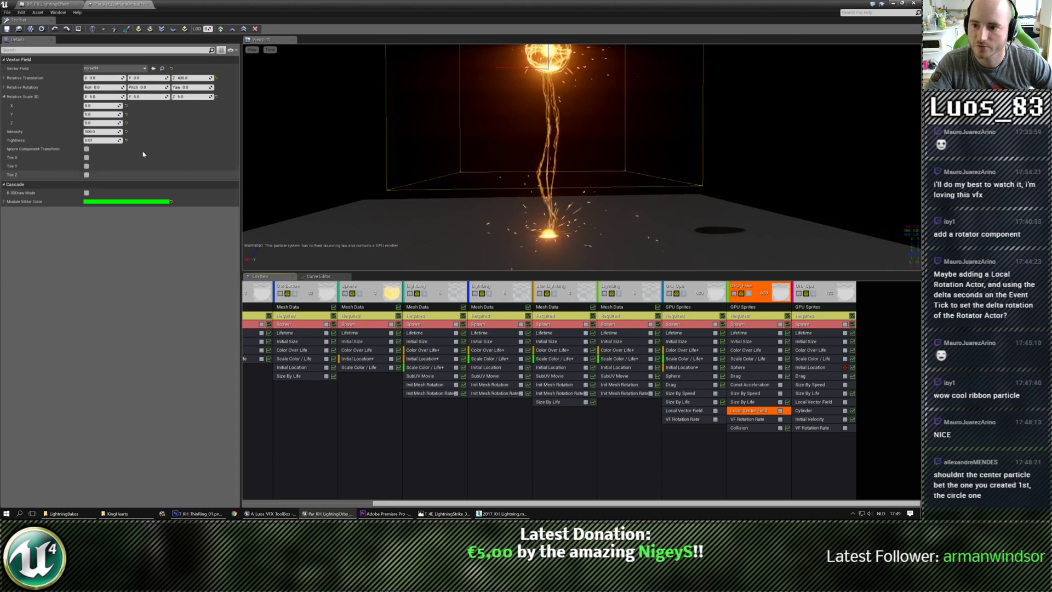
{"action": "left_click", "coordinate": [186, 78]}
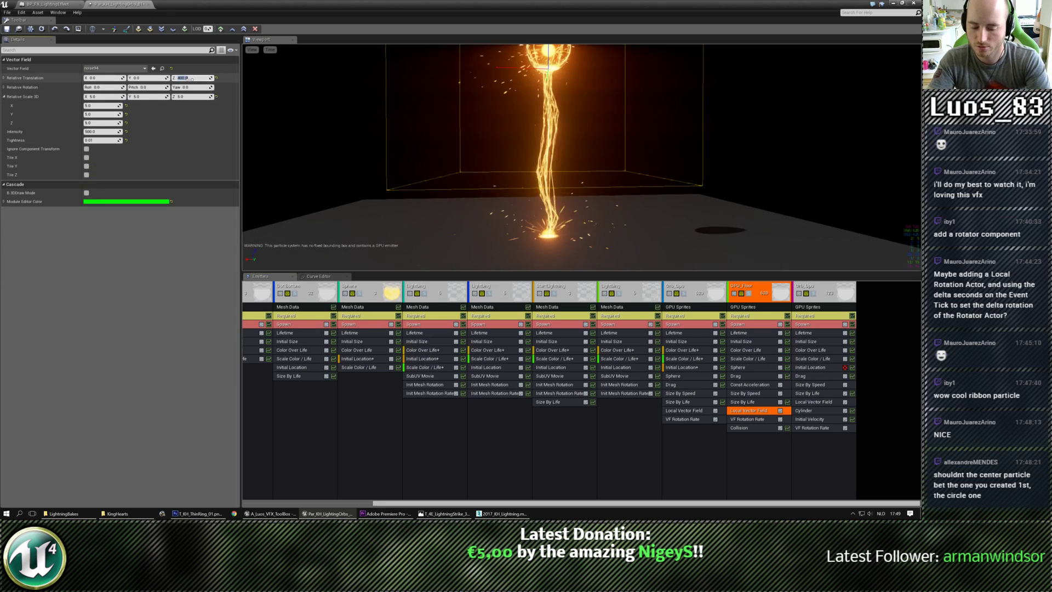
{"action": "type", "text": "1000"}
{"action": "key", "text": "Return"}
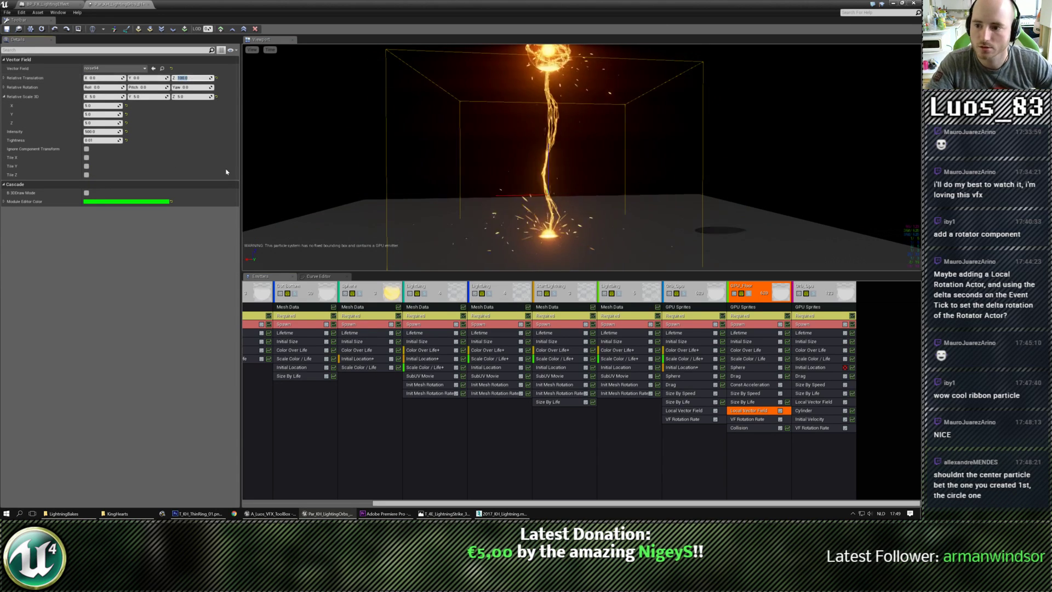
{"action": "left_click", "coordinate": [103, 132]}
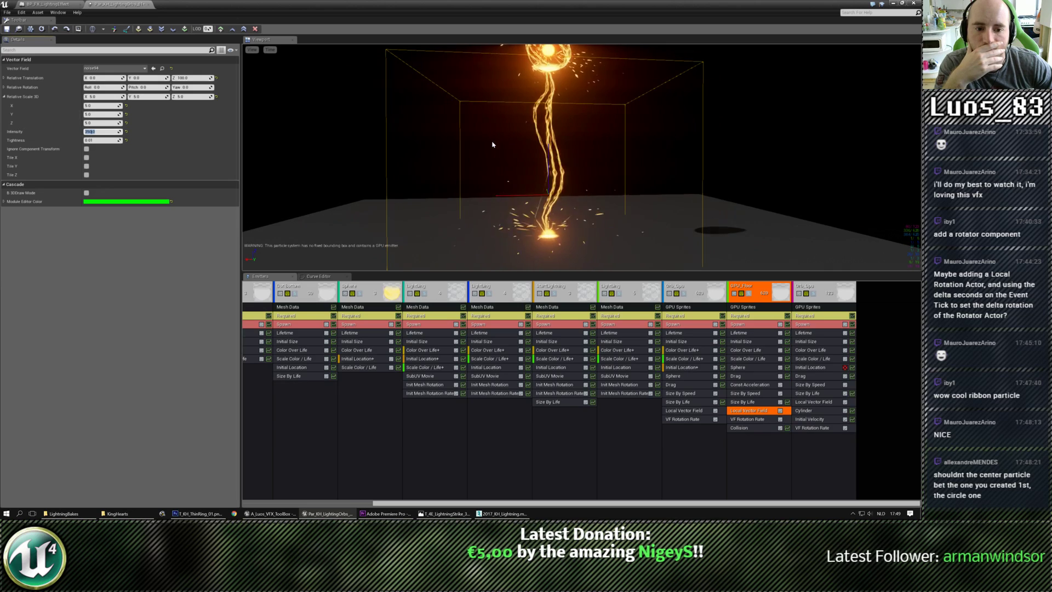
Step: Set the spawn rate of the GPU_Floor emitter to a minimum of 15 and a maximum of 25
{"action": "left_click", "coordinate": [745, 324]}
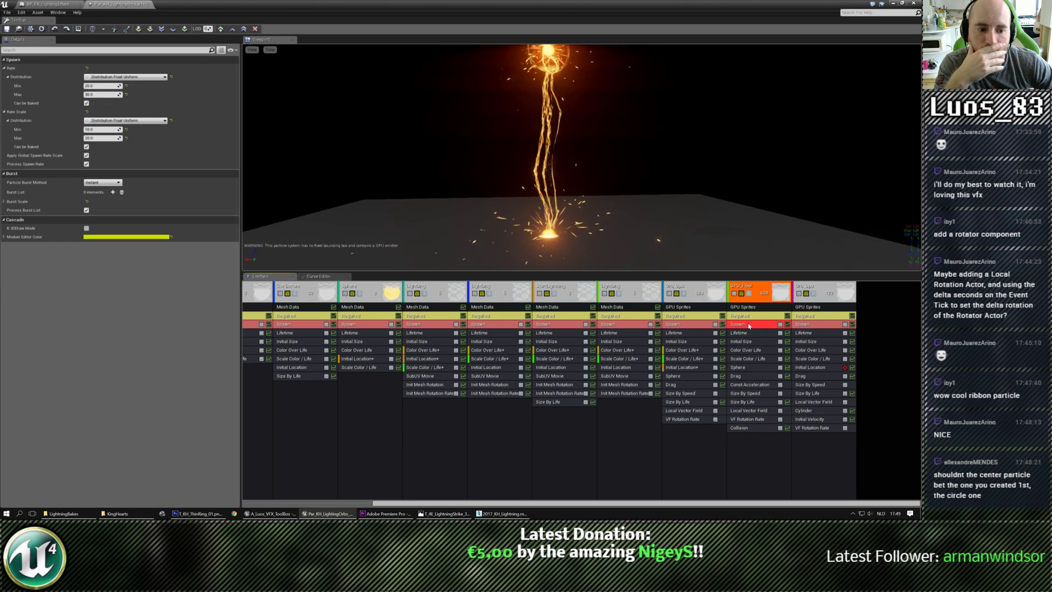
{"action": "left_click", "coordinate": [100, 86]}
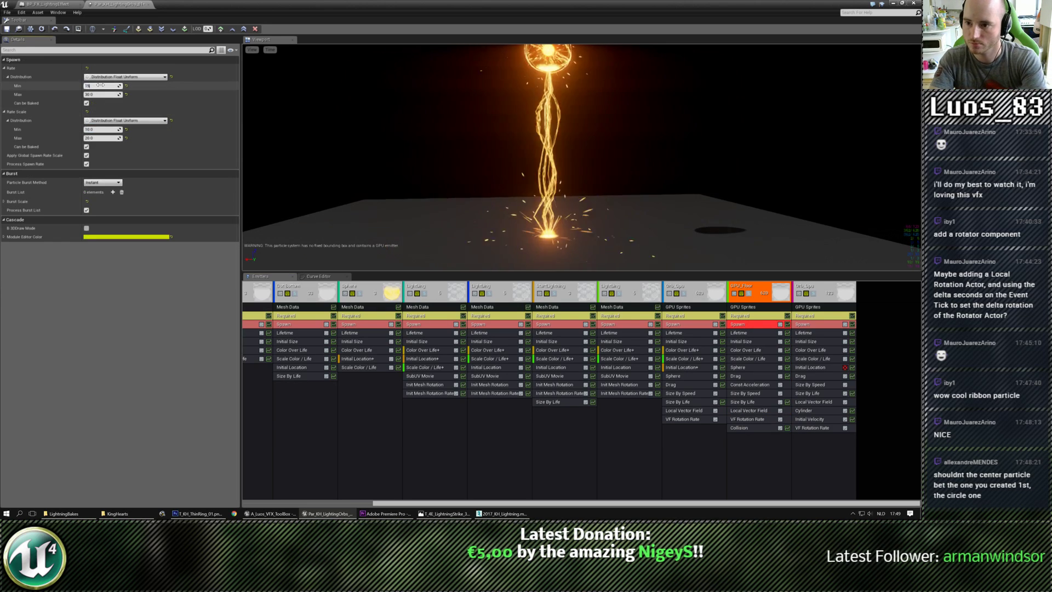
{"action": "type", "text": "15"}
{"action": "key", "text": "Tab"}
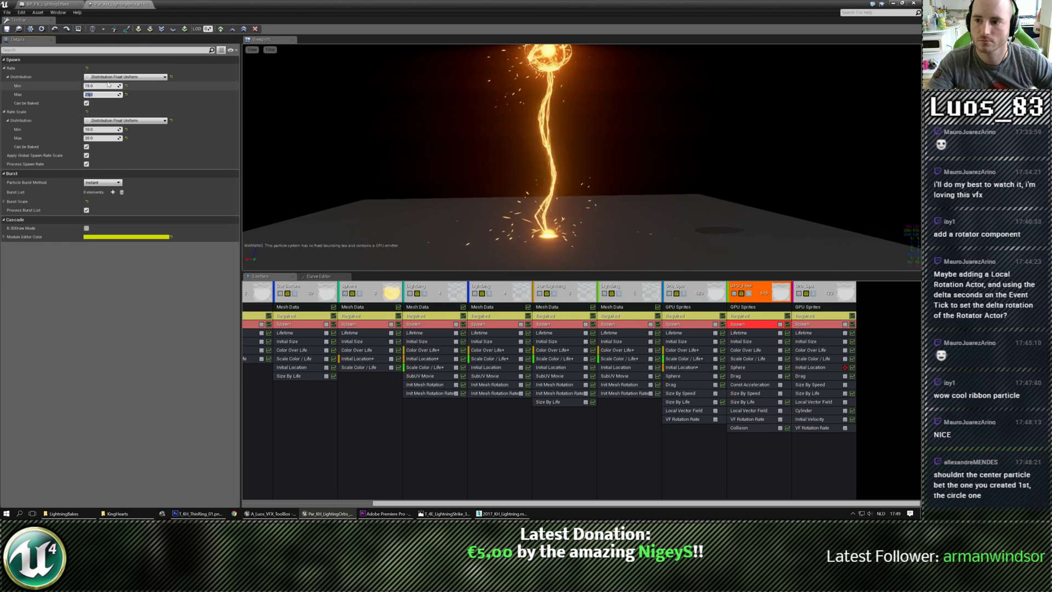
{"action": "key", "text": "Return"}
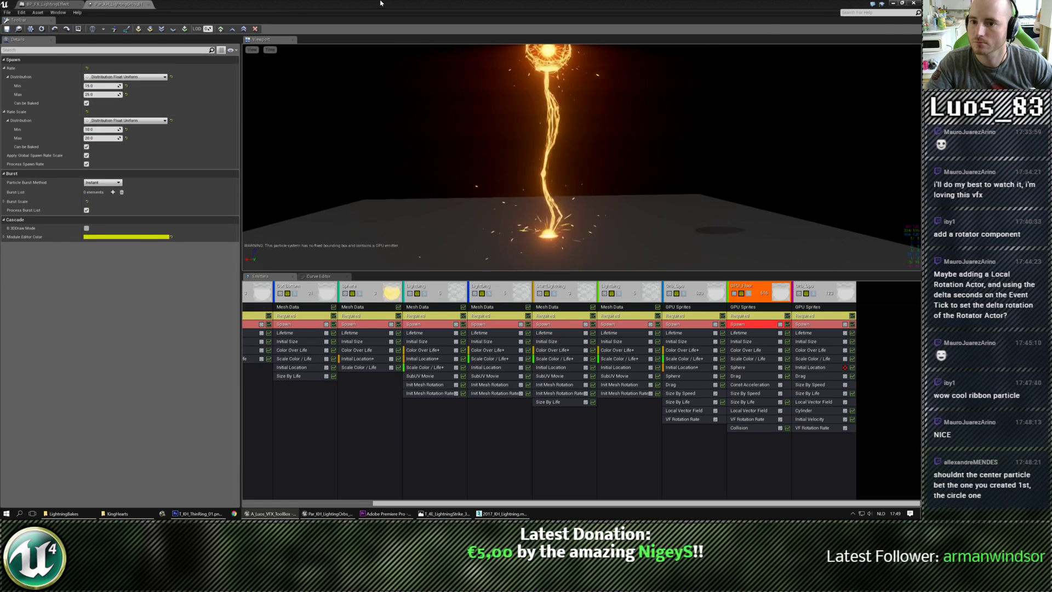
Step: Simulate the level several times to examine the rotating lightning bolts and the sparks where they hit the floor
{"action": "left_click_drag", "start_coordinate": [381, 3], "coordinate": [0, 83]}
{"action": "mouse_move", "coordinate": [375, 178]}
{"action": "right_mouse_down"}
{"action": "mouse_move", "coordinate": [377, 192]}
{"action": "mouse_move", "coordinate": [390, 182]}
{"action": "right_mouse_up"}
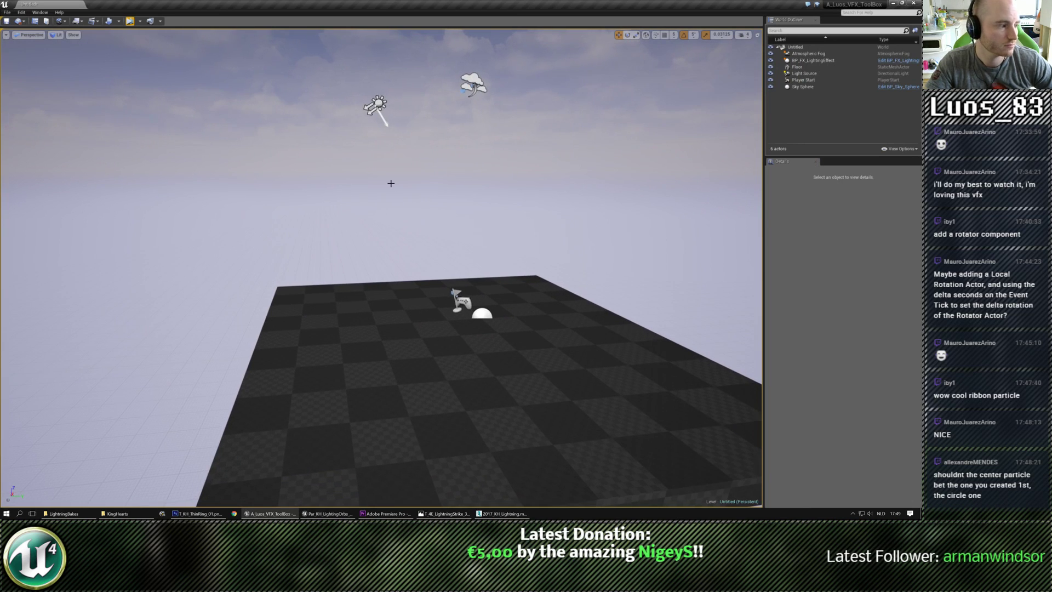
{"action": "left_click", "coordinate": [131, 21]}
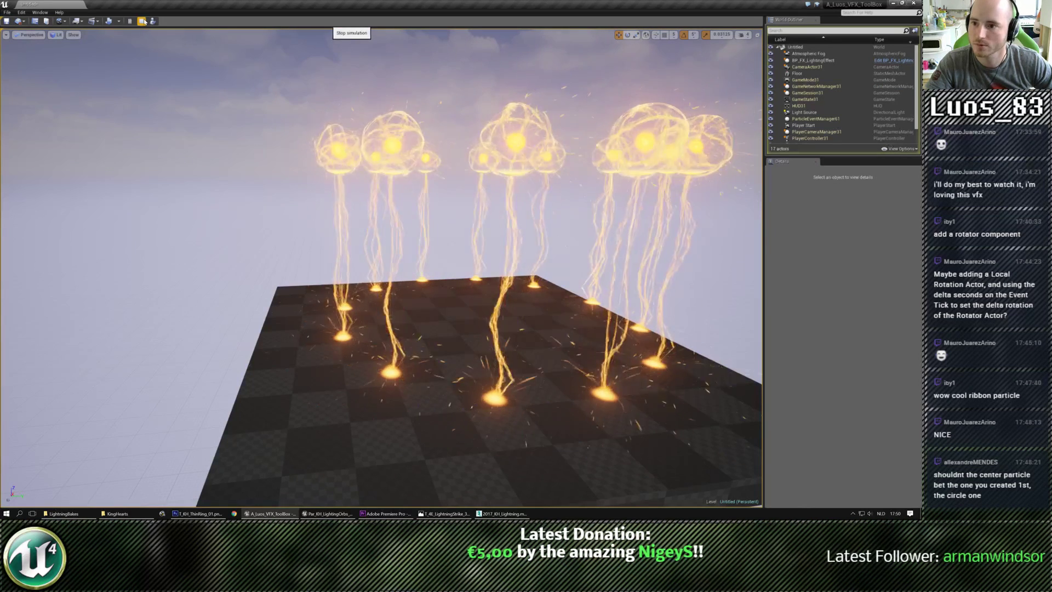
{"action": "key", "text": "Escape"}
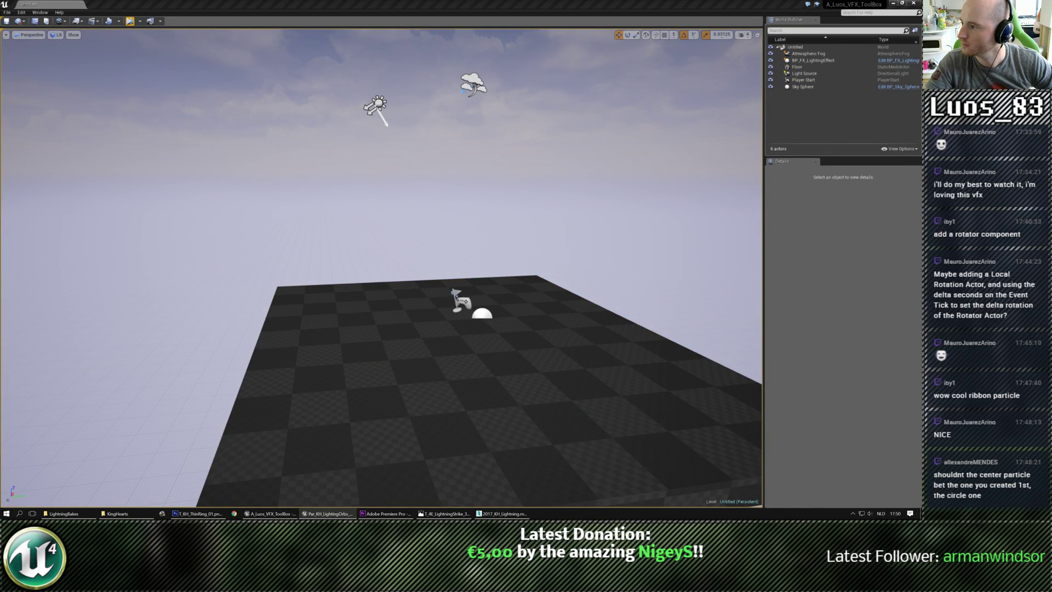
{"action": "left_click", "coordinate": [130, 22]}
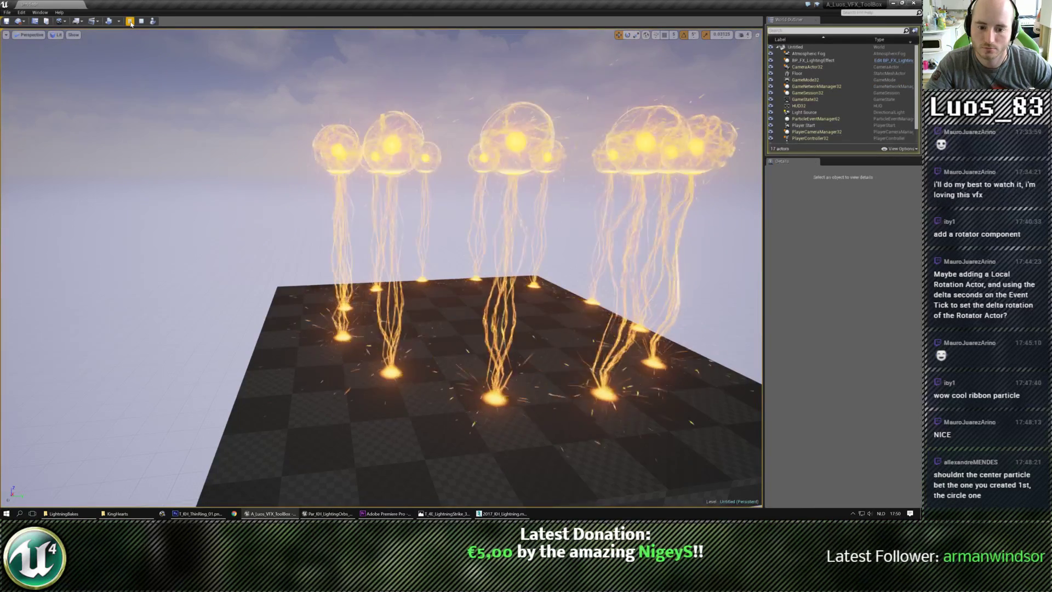
{"action": "left_click", "coordinate": [141, 22]}
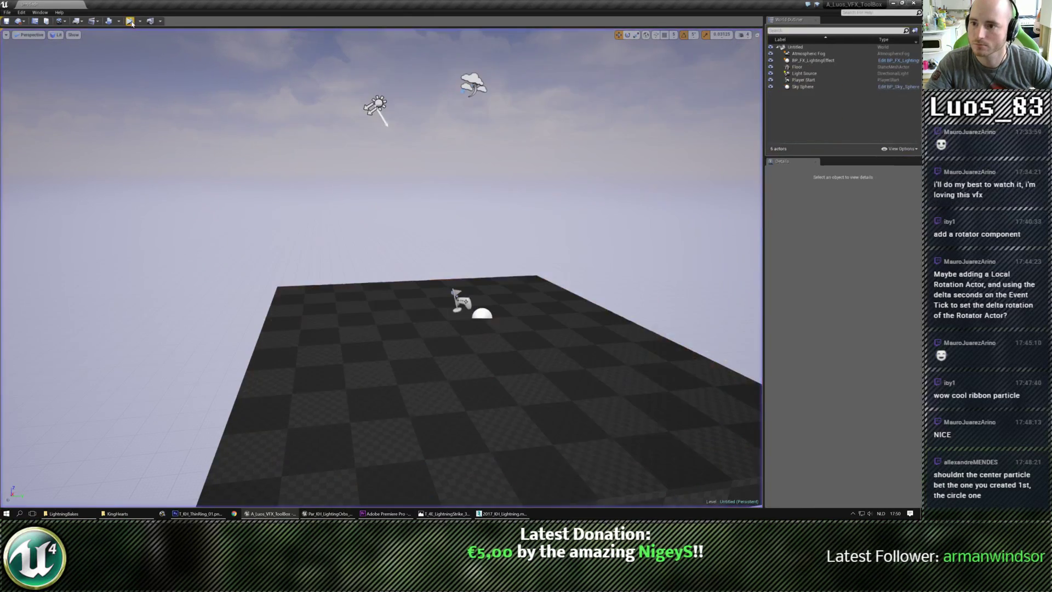
{"action": "left_click", "coordinate": [131, 22]}
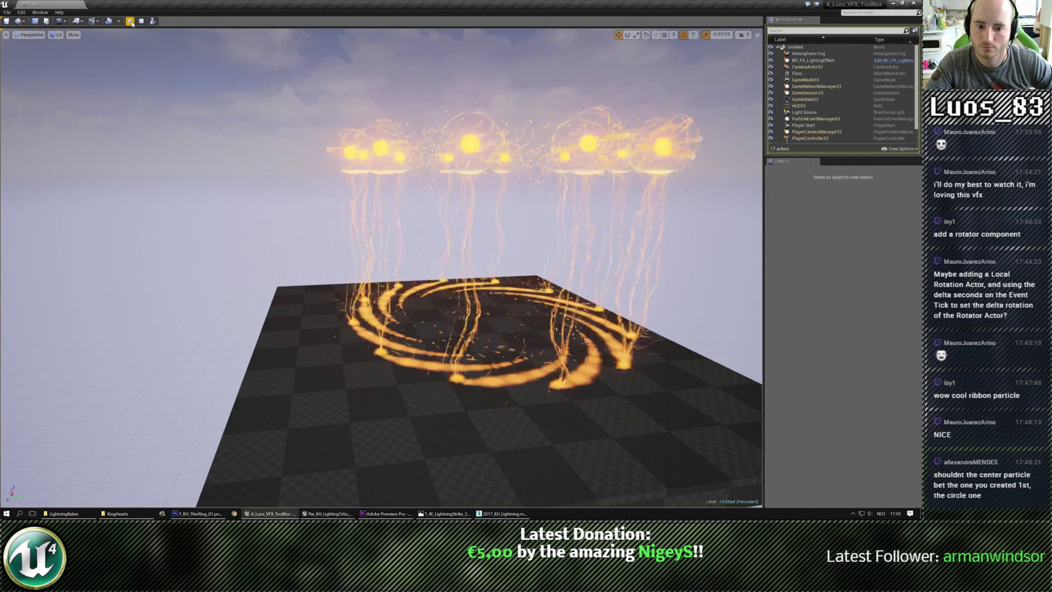
{"action": "left_click", "coordinate": [141, 22]}
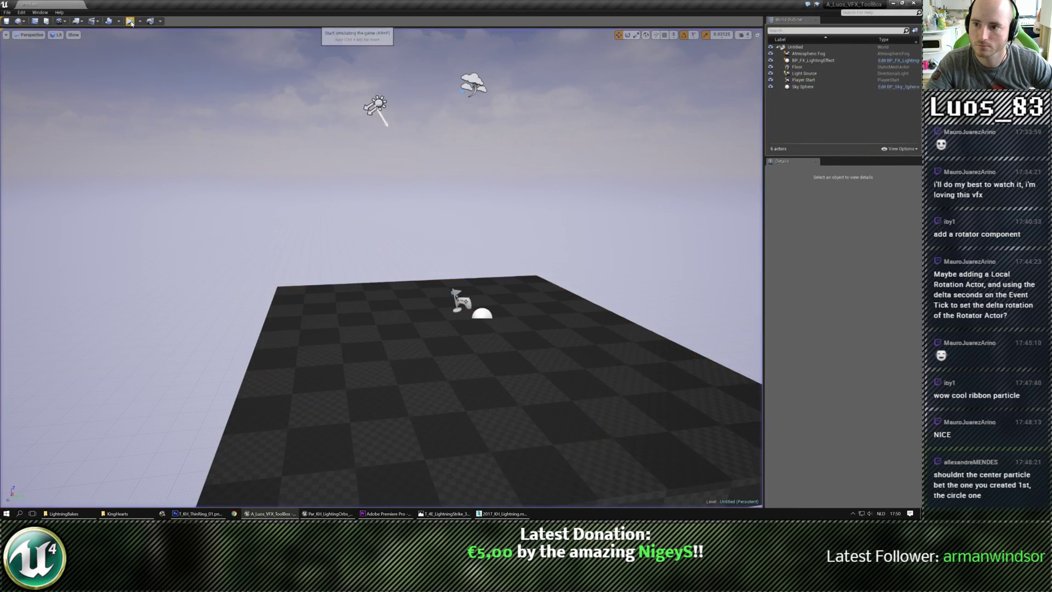
{"action": "left_click", "coordinate": [137, 22]}
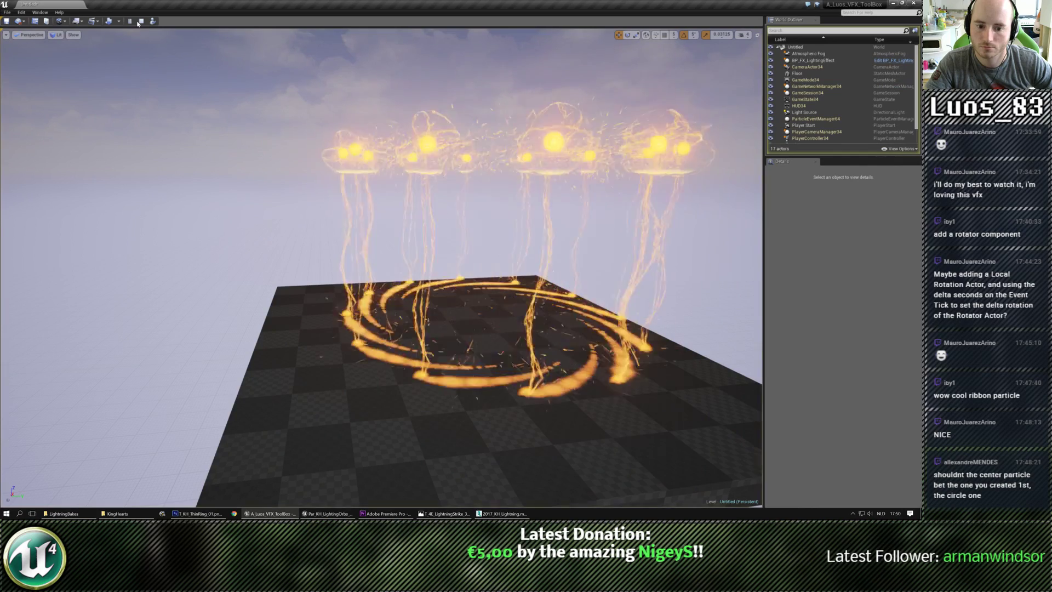
{"action": "left_click", "coordinate": [141, 22]}
Step: Set the spawn rate scale of GPU_Floor to a minimum of 3 and a maximum of 6, and save the particle system
{"action": "left_click", "coordinate": [327, 514]}
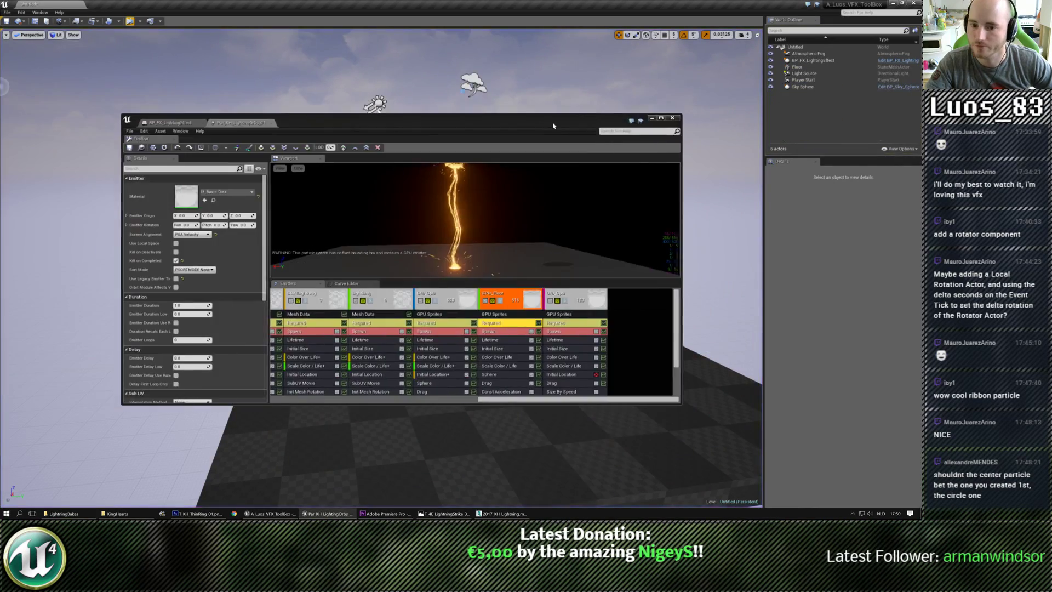
{"action": "left_click", "coordinate": [751, 323]}
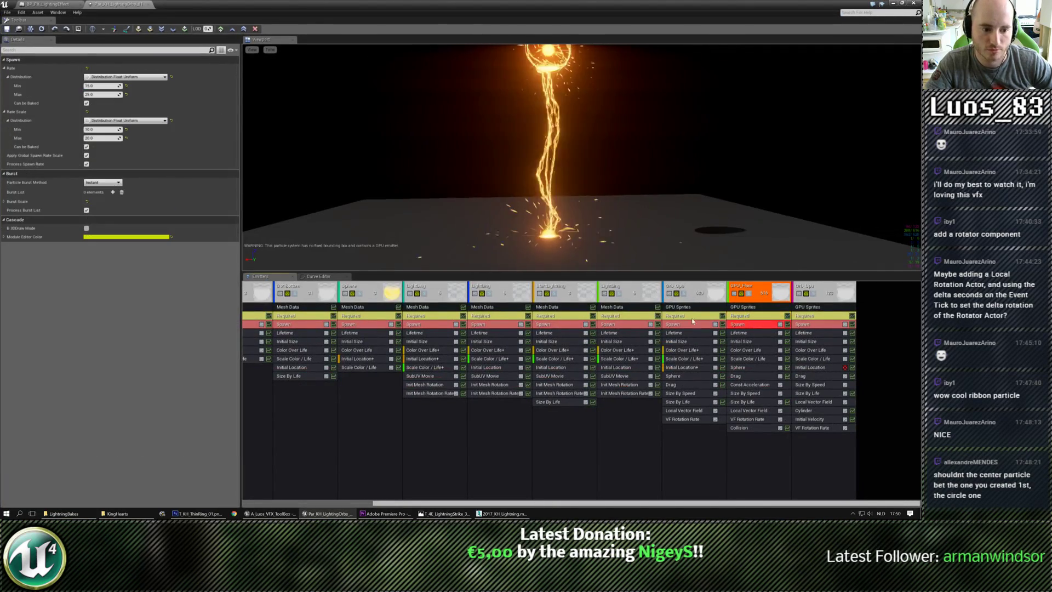
{"action": "left_click", "coordinate": [96, 129]}
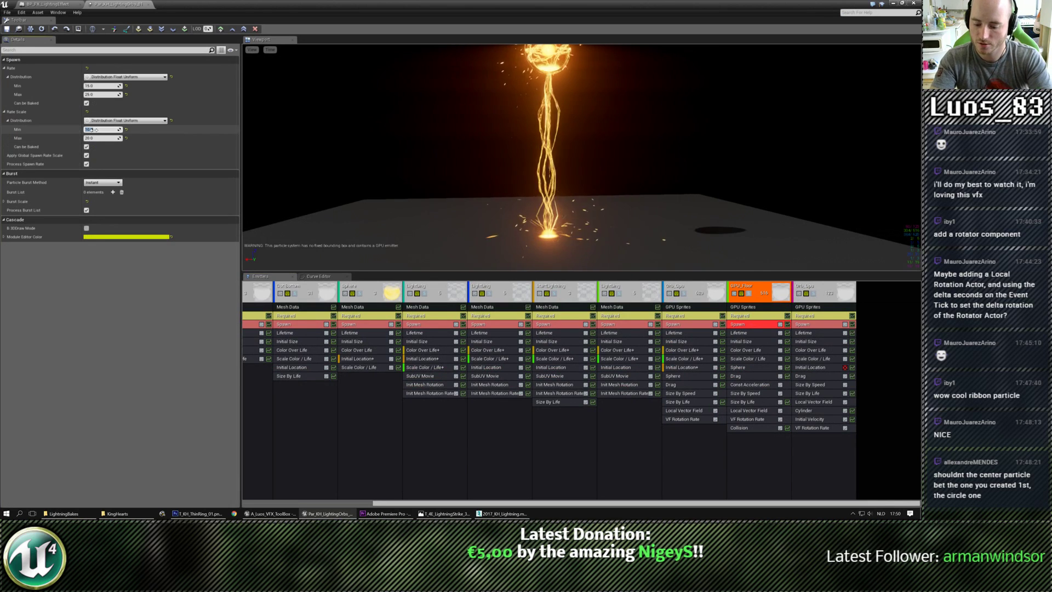
{"action": "type", "text": "3"}
{"action": "key", "text": "Tab"}
{"action": "type", "text": "6"}
{"action": "key", "text": "Return"}
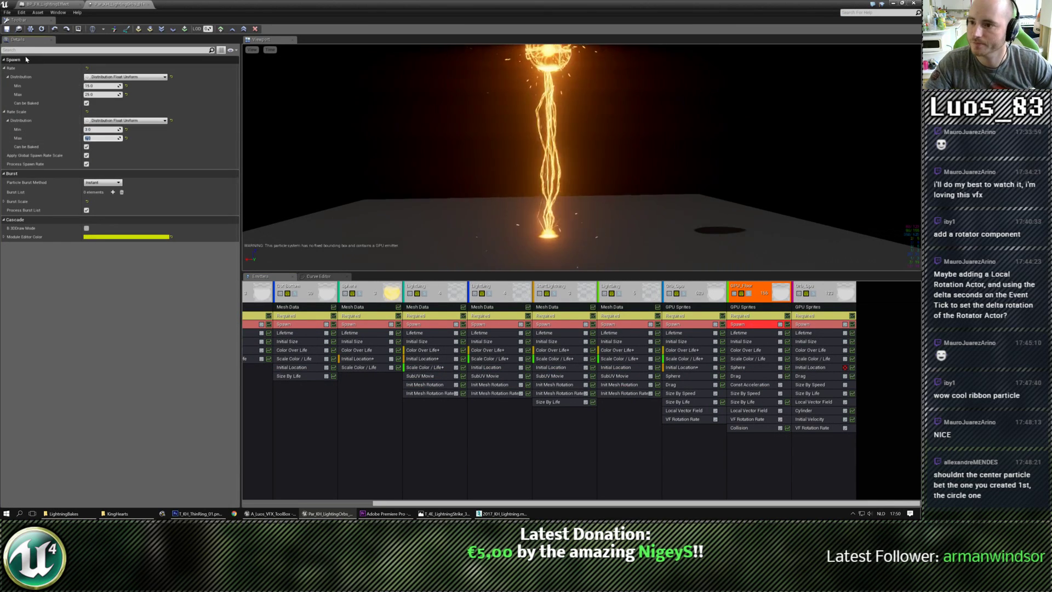
{"action": "left_click", "coordinate": [6, 29]}
Step: Shrink the particle editor window, save the particle system again, and run Save All from the Content Browser without saving the untitled level
{"action": "double_click", "coordinate": [453, 4]}
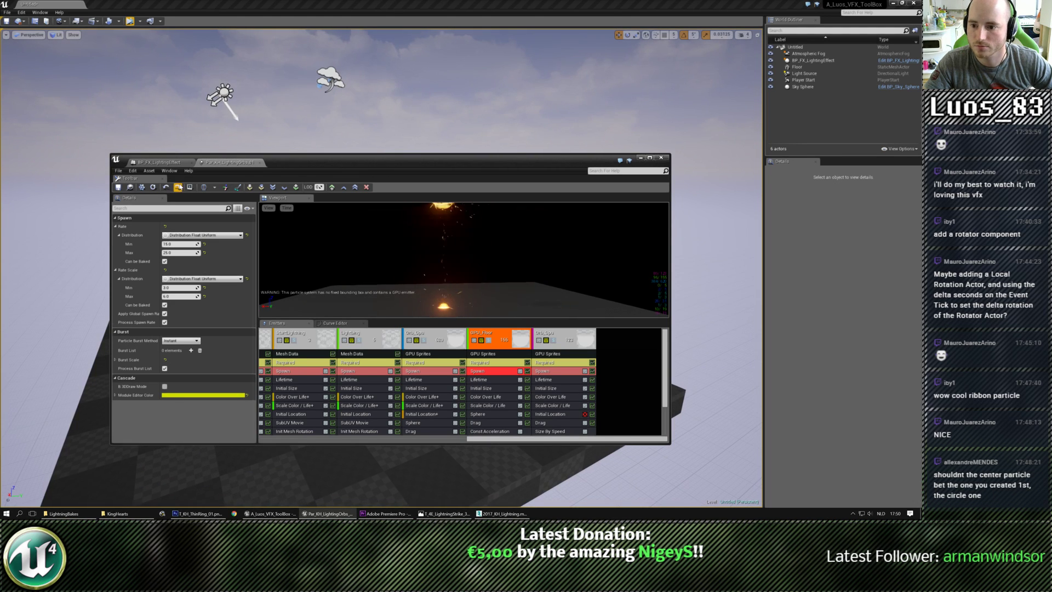
{"action": "left_click", "coordinate": [119, 188]}
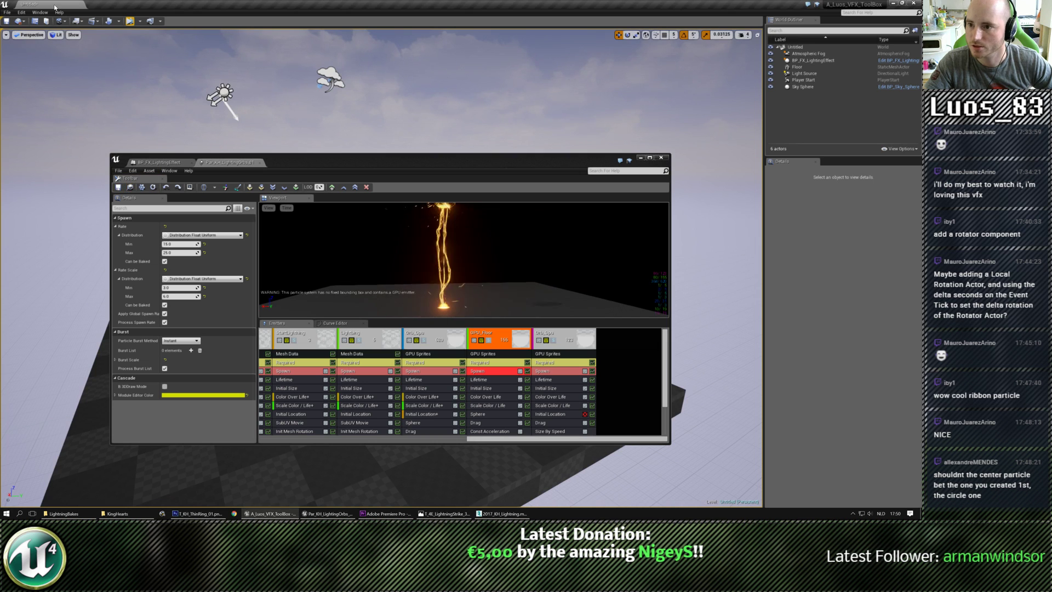
{"action": "key", "text": "ctrl+shift+f"}
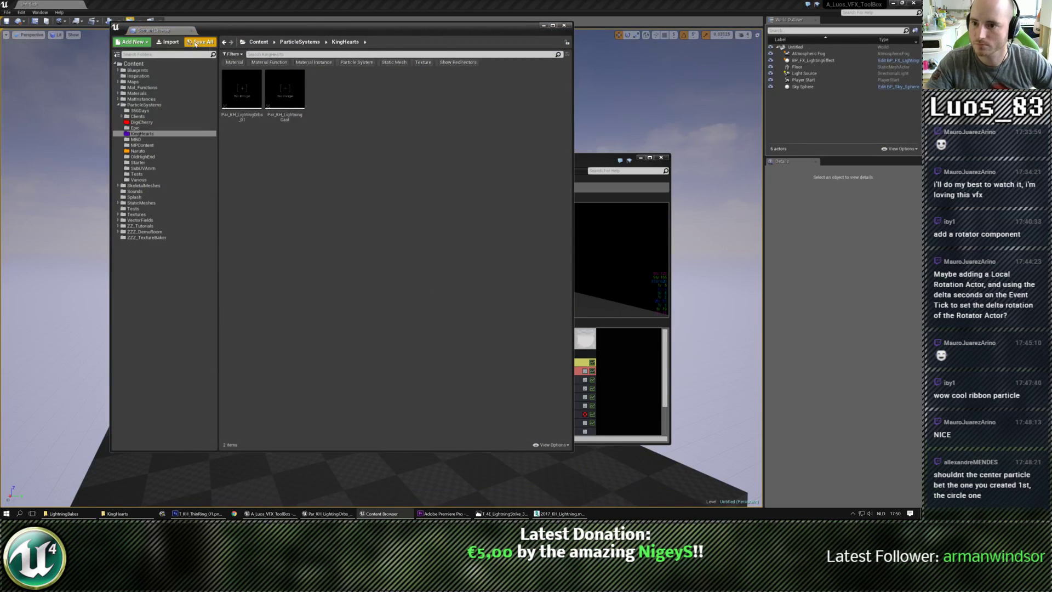
{"action": "left_click", "coordinate": [196, 42]}
{"action": "left_click", "coordinate": [554, 323]}
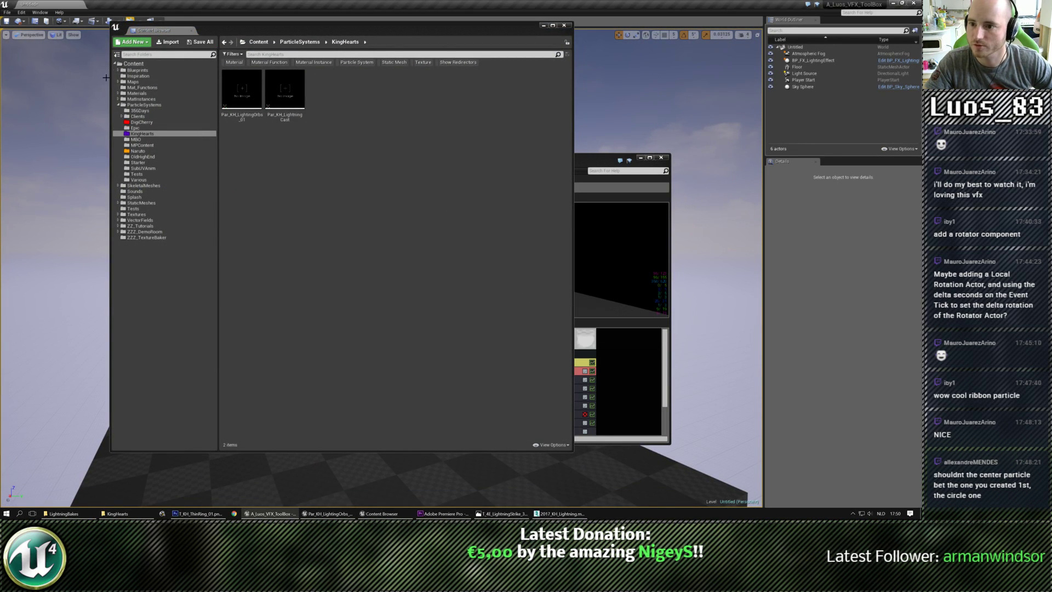
Step: Browse to the KingHearts folder under Blueprints and show it in File Explorer
{"action": "left_click", "coordinate": [137, 70]}
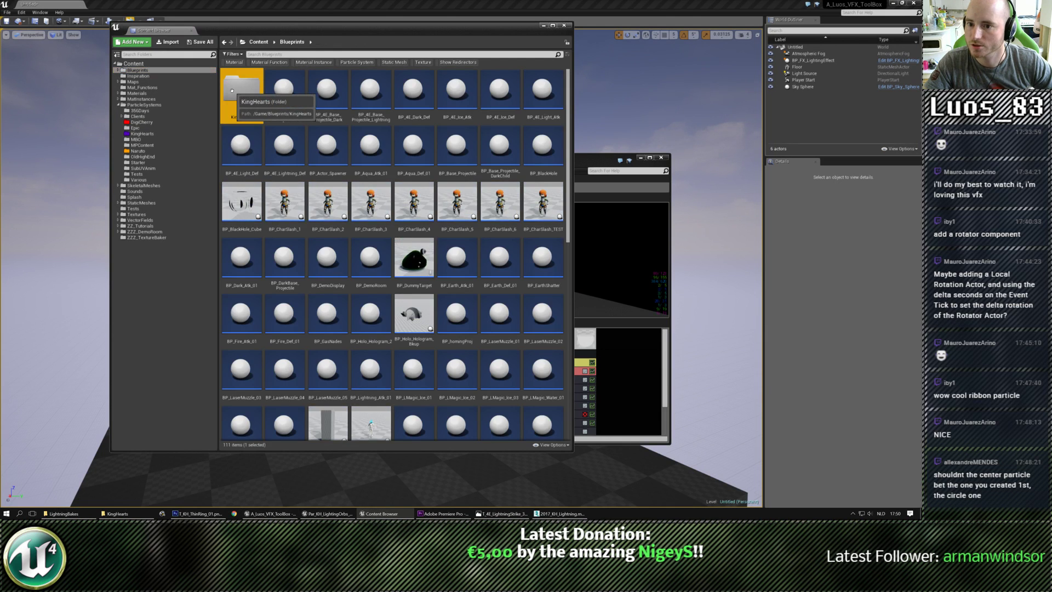
{"action": "double_click", "coordinate": [241, 91]}
{"action": "right_click", "coordinate": [151, 76]}
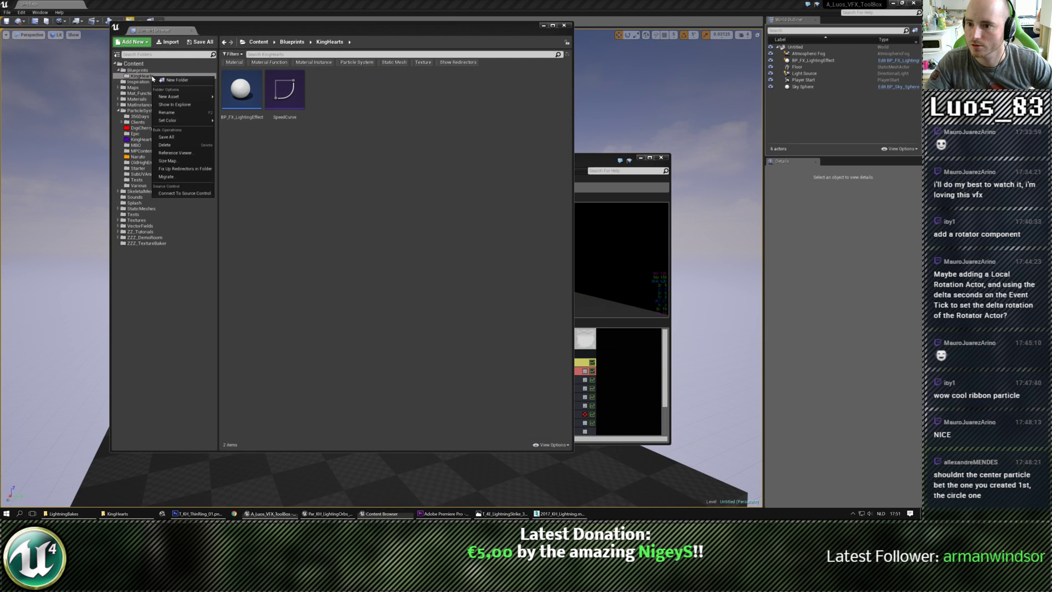
{"action": "left_click", "coordinate": [232, 204]}
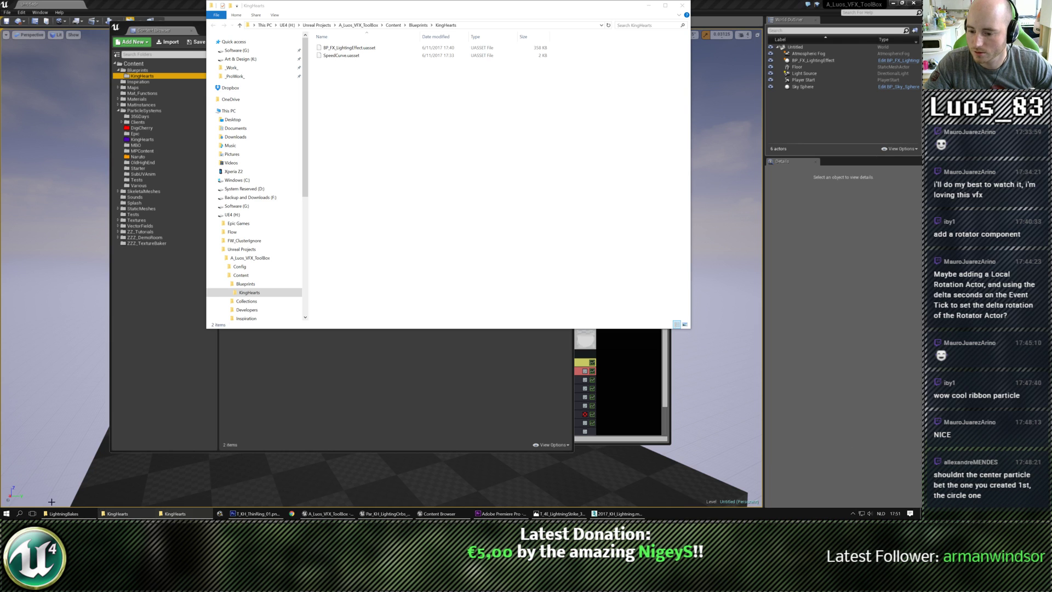
Step: Close the front Explorer window, bring up the remaining KingHearts folder window and move it fully into view
{"action": "left_click", "coordinate": [682, 6]}
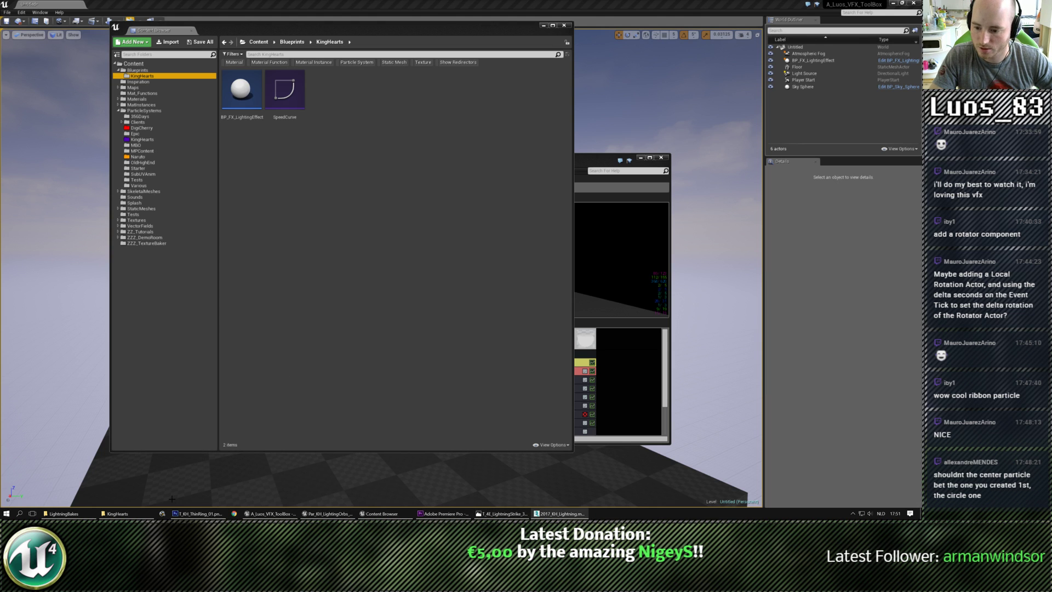
{"action": "left_click", "coordinate": [117, 514]}
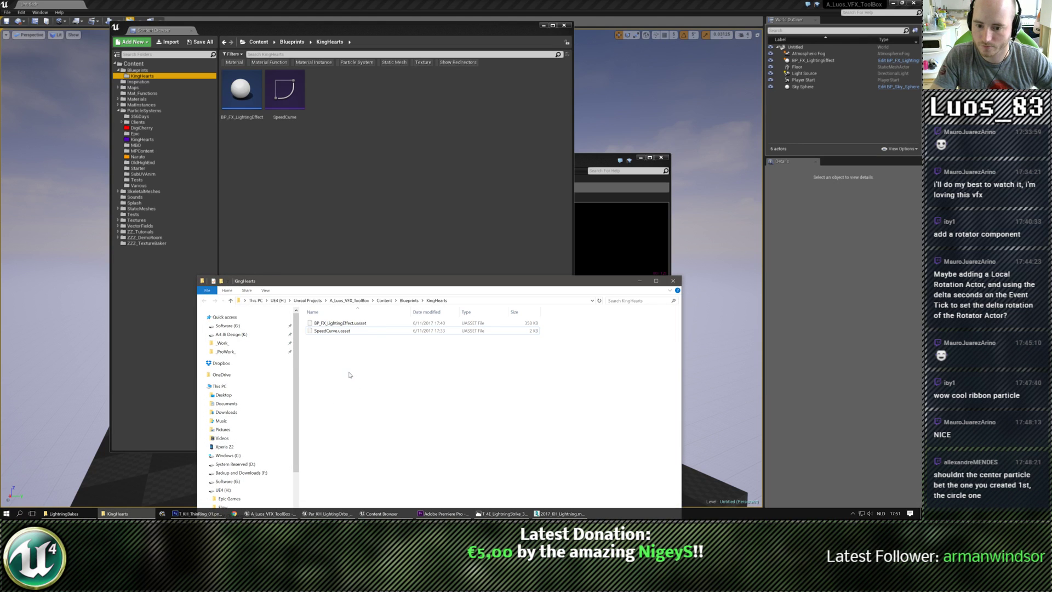
{"action": "left_click", "coordinate": [45, 310]}
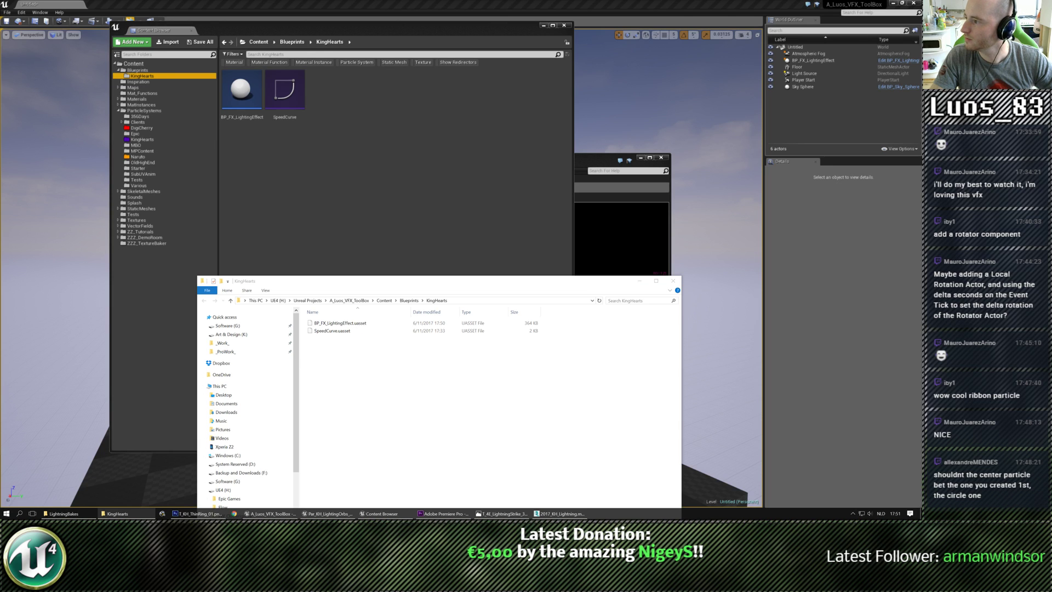
{"action": "left_click", "coordinate": [394, 372]}
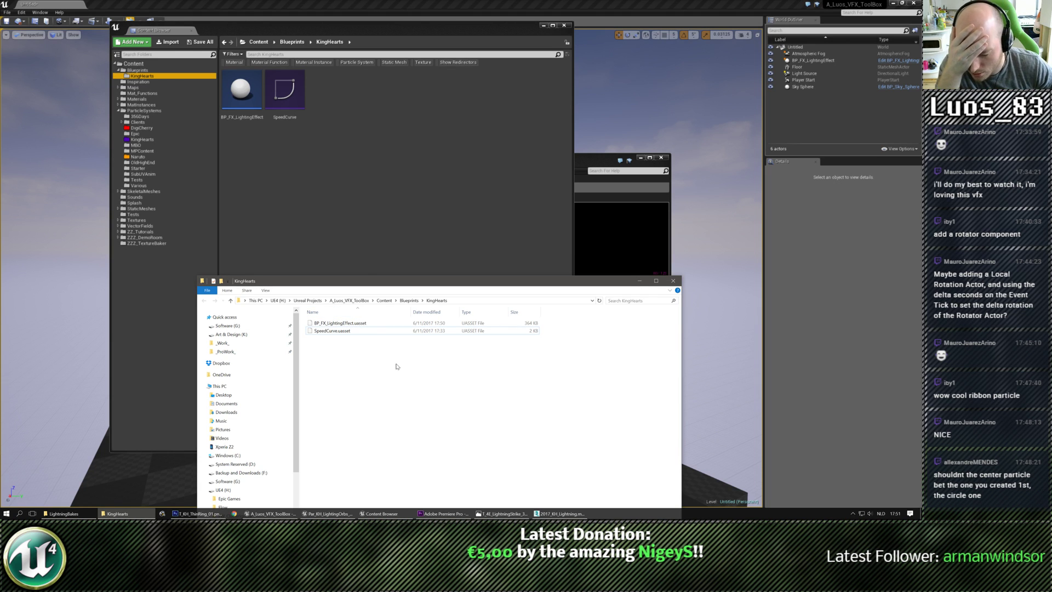
{"action": "left_click_drag", "start_coordinate": [439, 280], "coordinate": [478, 154]}
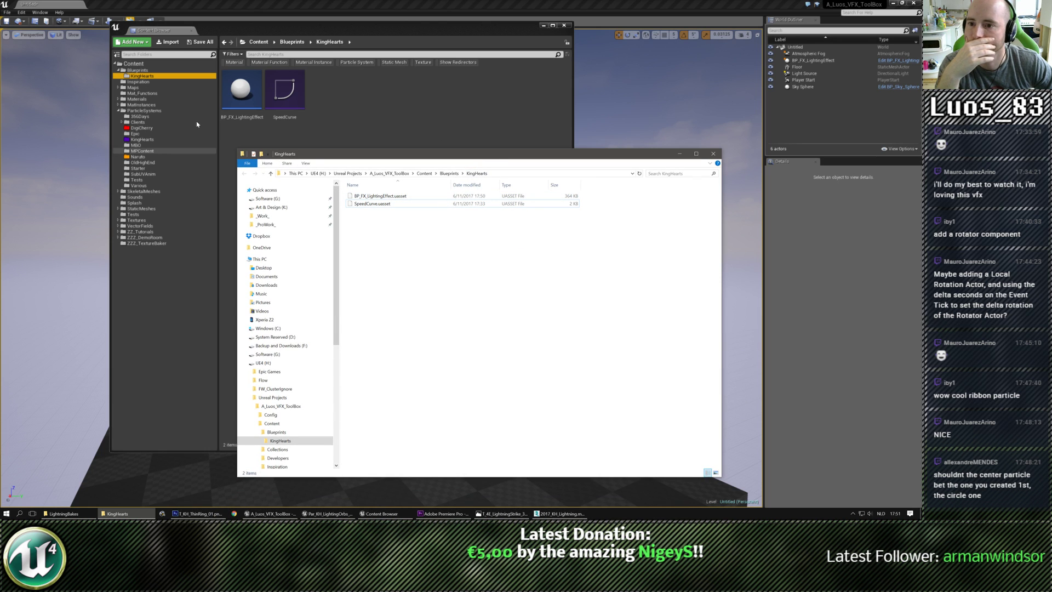
Step: Run Save All again without saving the untitled level, and select the BP_FX_LightingEffect and SpeedCurve asset files in File Explorer
{"action": "left_click", "coordinate": [201, 42]}
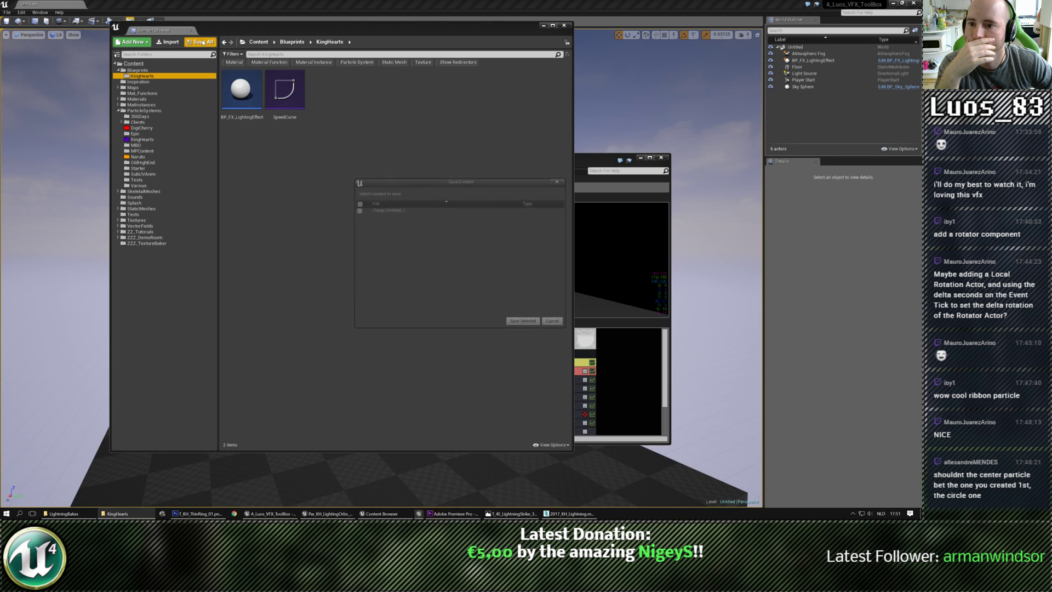
{"action": "left_click", "coordinate": [555, 323]}
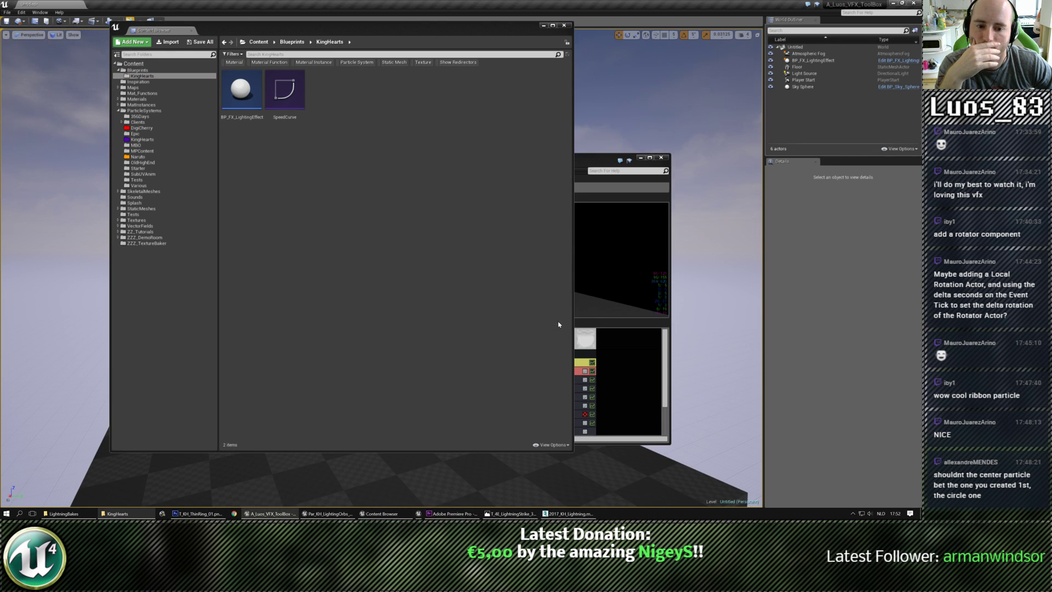
{"action": "left_click", "coordinate": [117, 514]}
{"action": "left_click_drag", "start_coordinate": [377, 304], "coordinate": [375, 193]}
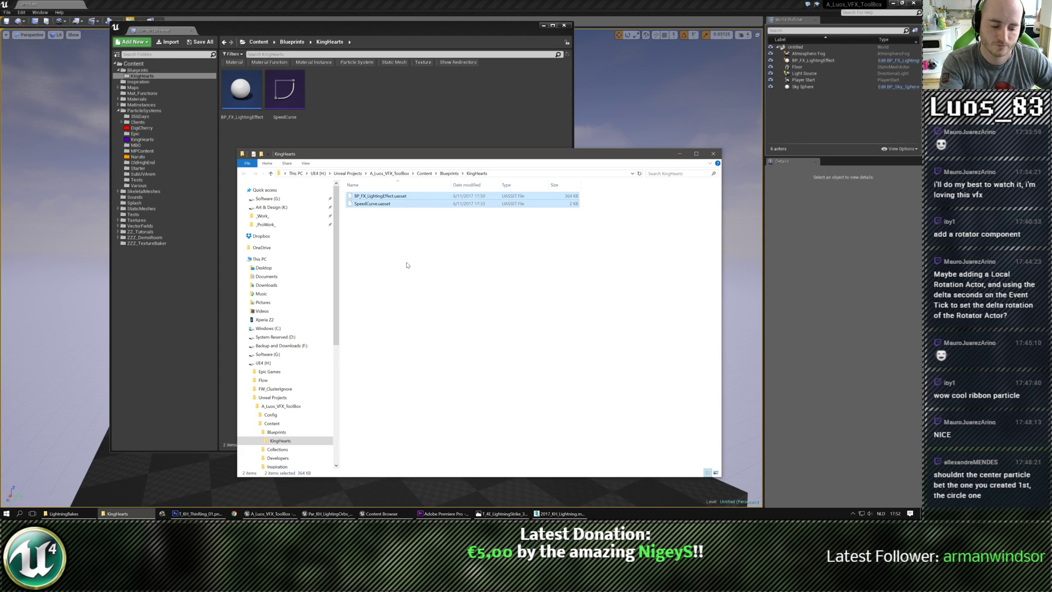
Step: Delete the selected KingHearts asset files, cancelling for the file in use, and close the editor without saving the untitled level
{"action": "key", "text": "Delete"}
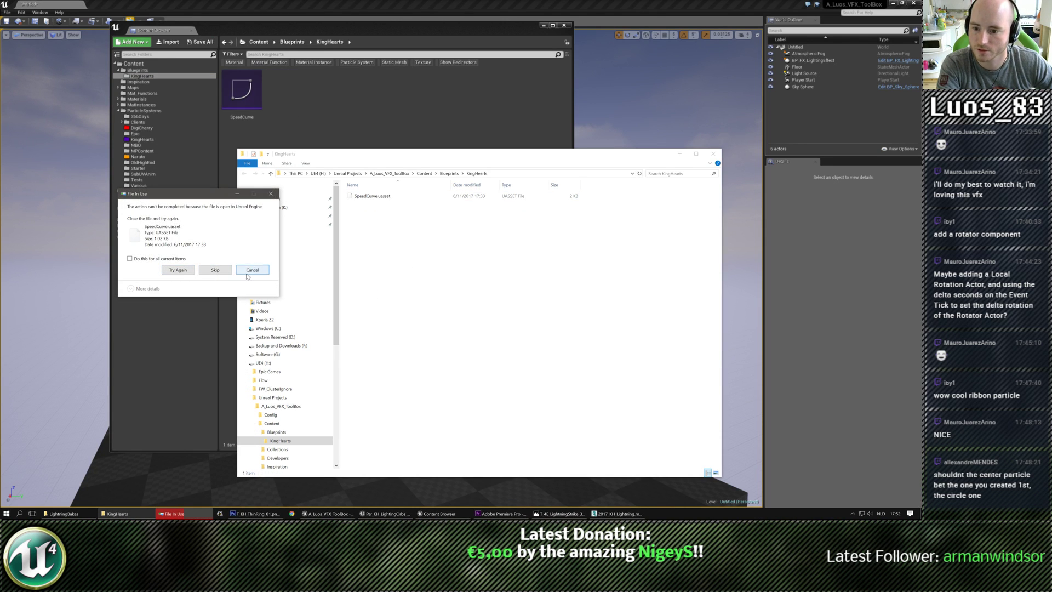
{"action": "left_click", "coordinate": [247, 270]}
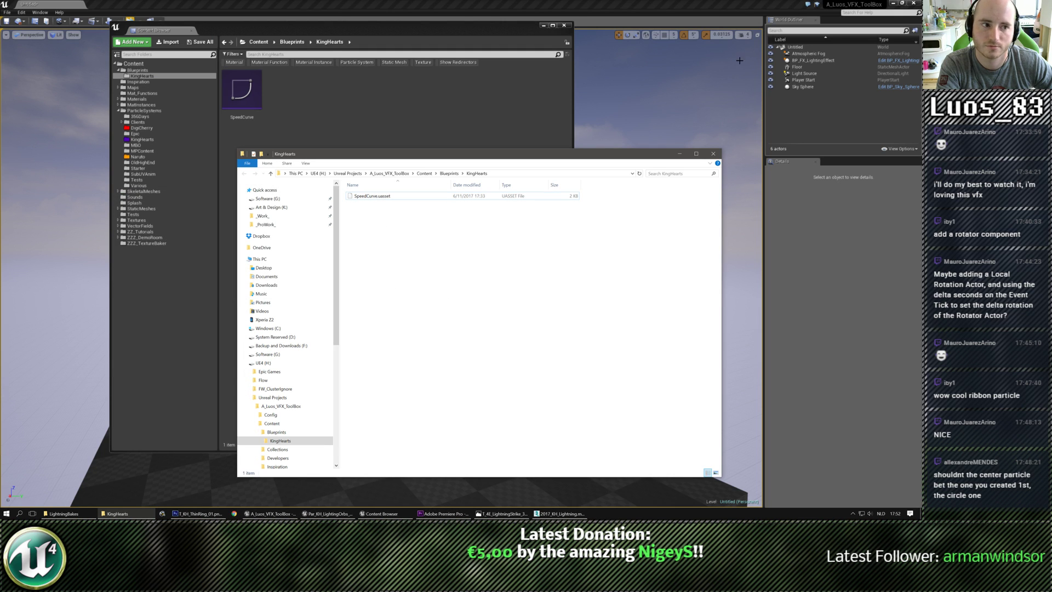
{"action": "left_click", "coordinate": [201, 42]}
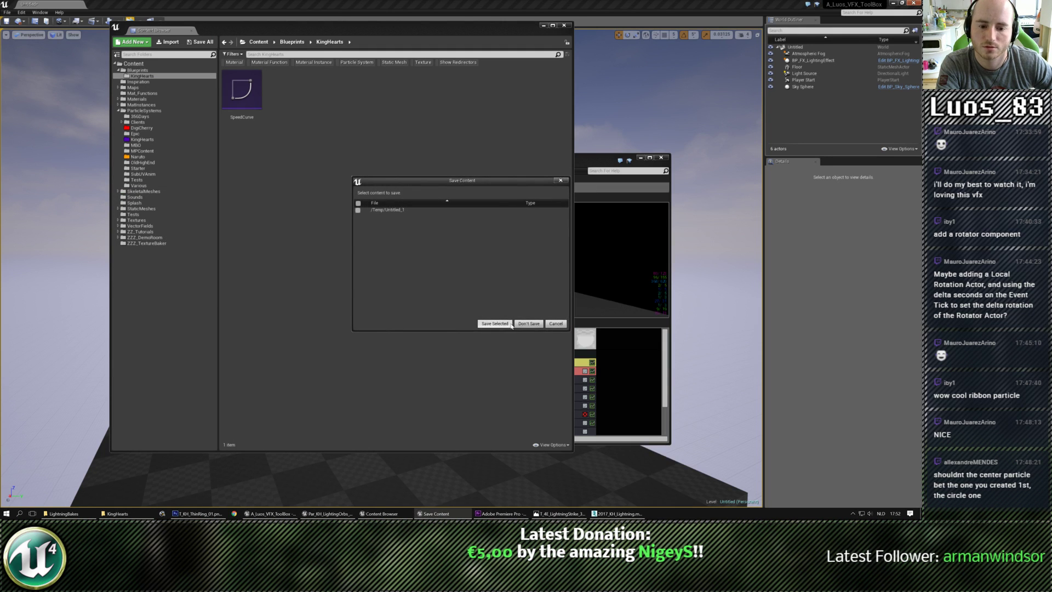
{"action": "left_click", "coordinate": [526, 324]}
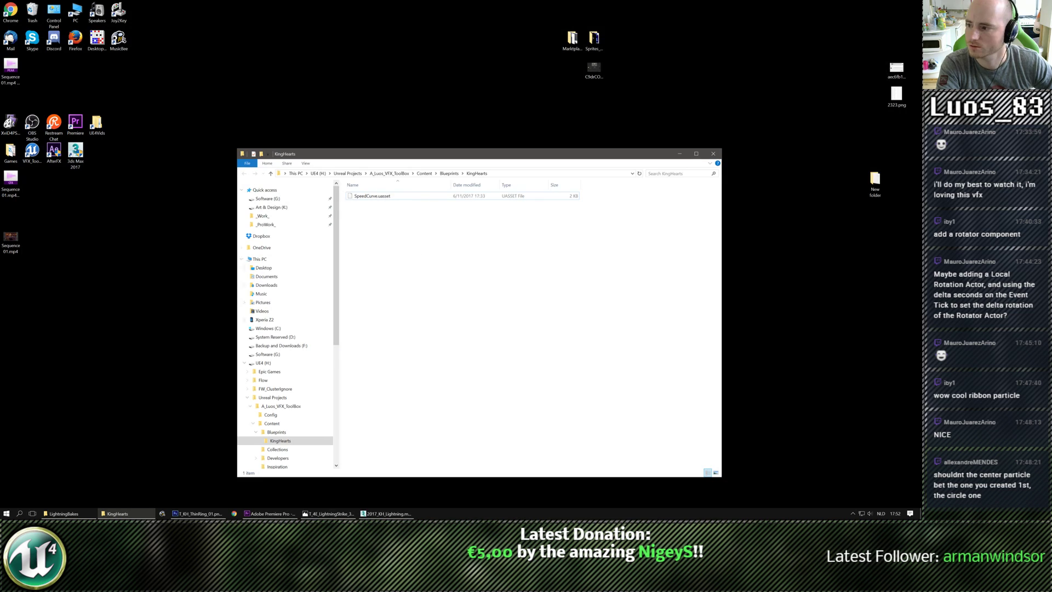
Step: Put BP_FX_LightingEffect.uasset and SpeedCurve.uasset back into the KingHearts folder, and relaunch the VFX ToolBox project
{"action": "left_click_drag", "start_coordinate": [0, 240], "coordinate": [432, 256]}
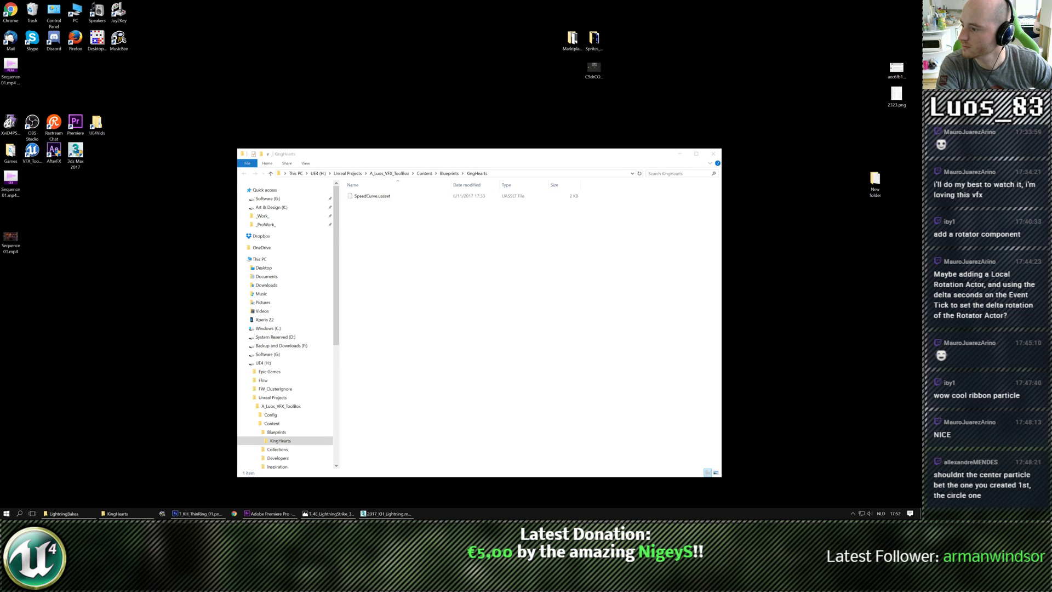
{"action": "left_click", "coordinate": [395, 267]}
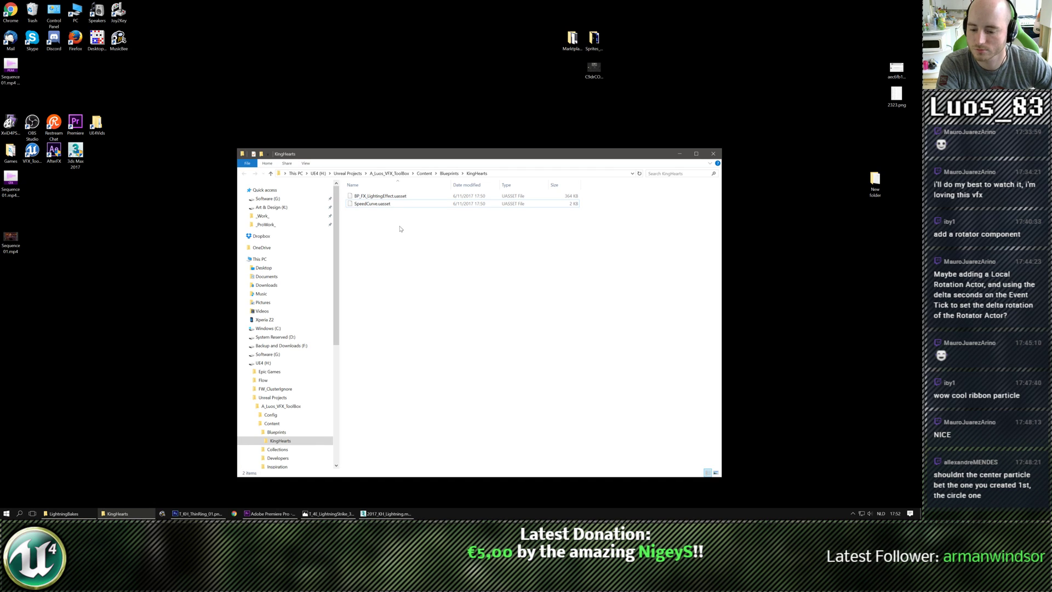
{"action": "double_click", "coordinate": [33, 156]}
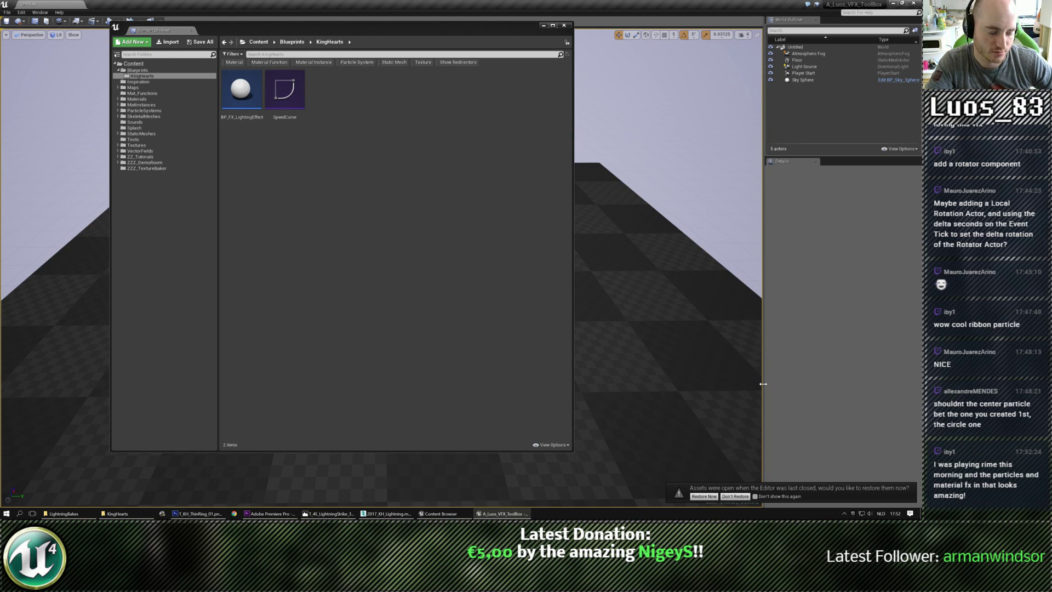
Step: Restore the previously open assets and set the default of BP_FX_LightingEffect's Curve variable to SpeedCurve
{"action": "left_click", "coordinate": [704, 497]}
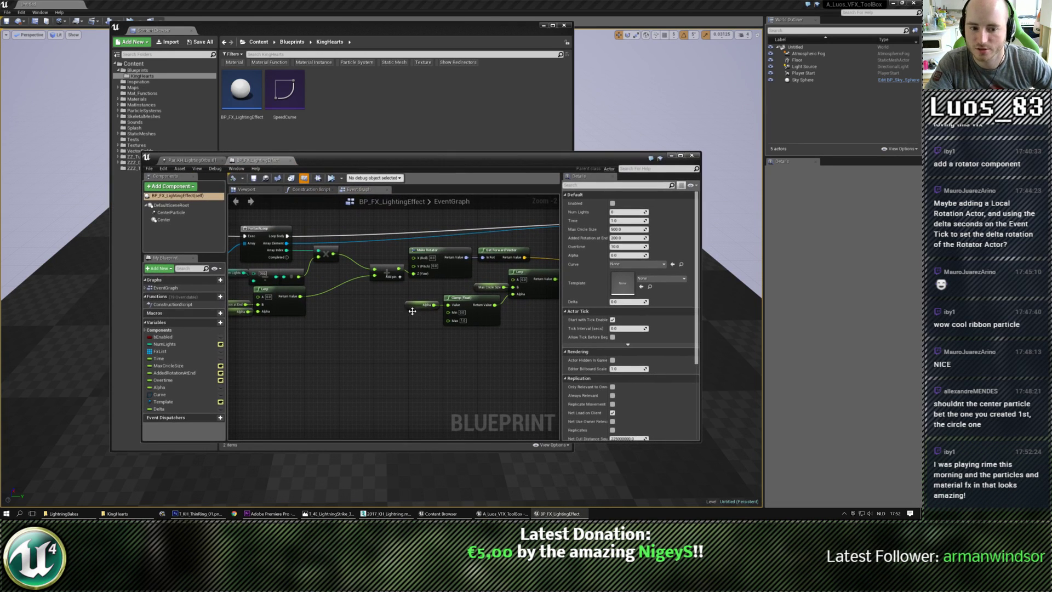
{"action": "left_click", "coordinate": [162, 394]}
{"action": "left_click", "coordinate": [637, 361]}
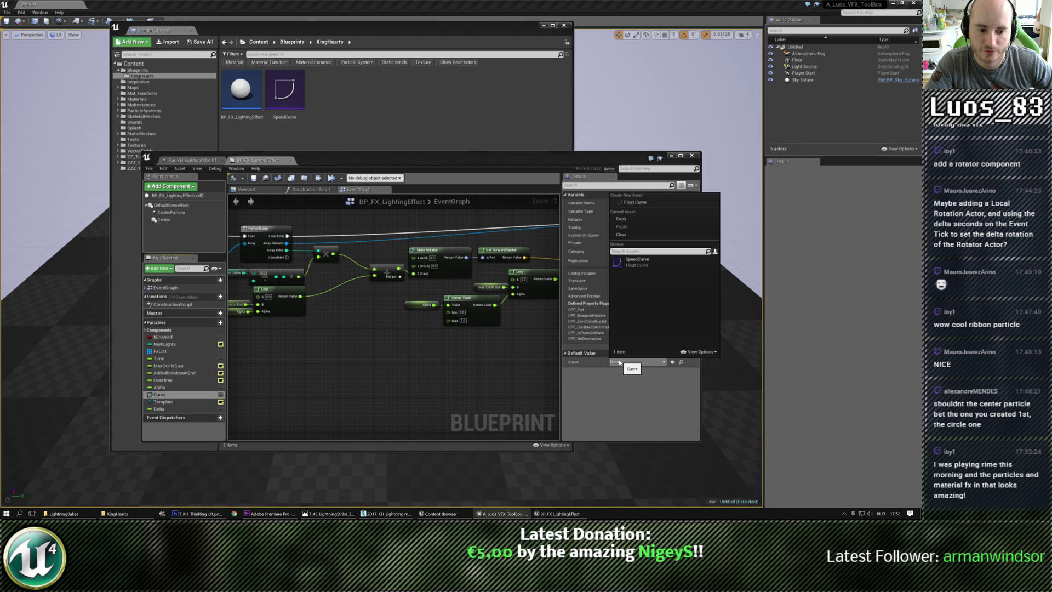
{"action": "left_click", "coordinate": [657, 261]}
{"action": "left_click", "coordinate": [486, 282]}
{"action": "left_click_drag", "start_coordinate": [513, 169], "coordinate": [526, 168]}
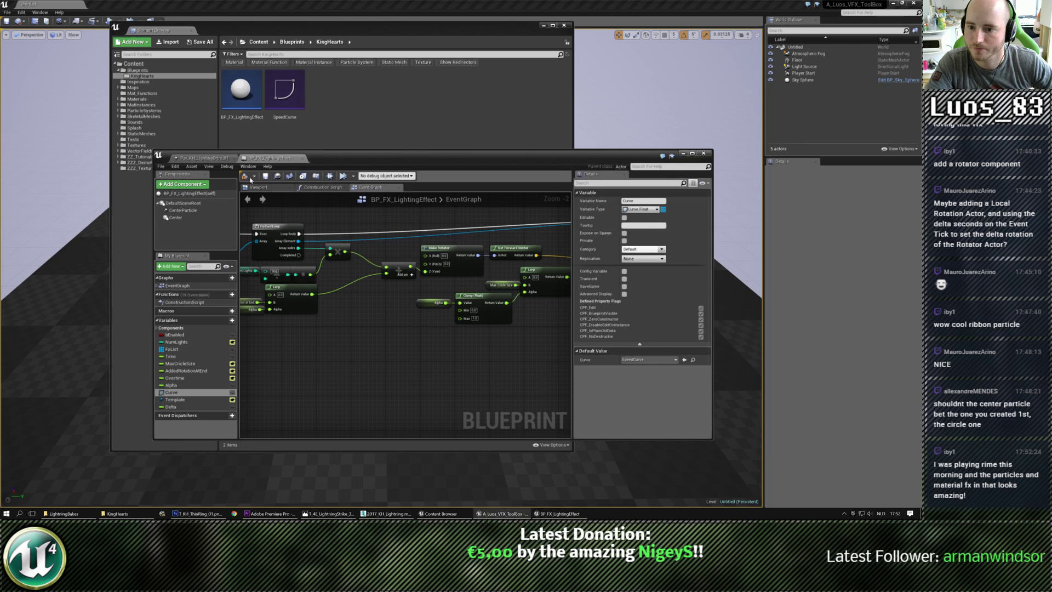
Step: Clear the floating windows off the viewport and place BP_FX_LightingEffect on the floor with Par_KH_LightingStrike_01 as its Template
{"action": "left_click_drag", "start_coordinate": [285, 156], "coordinate": [0, 142]}
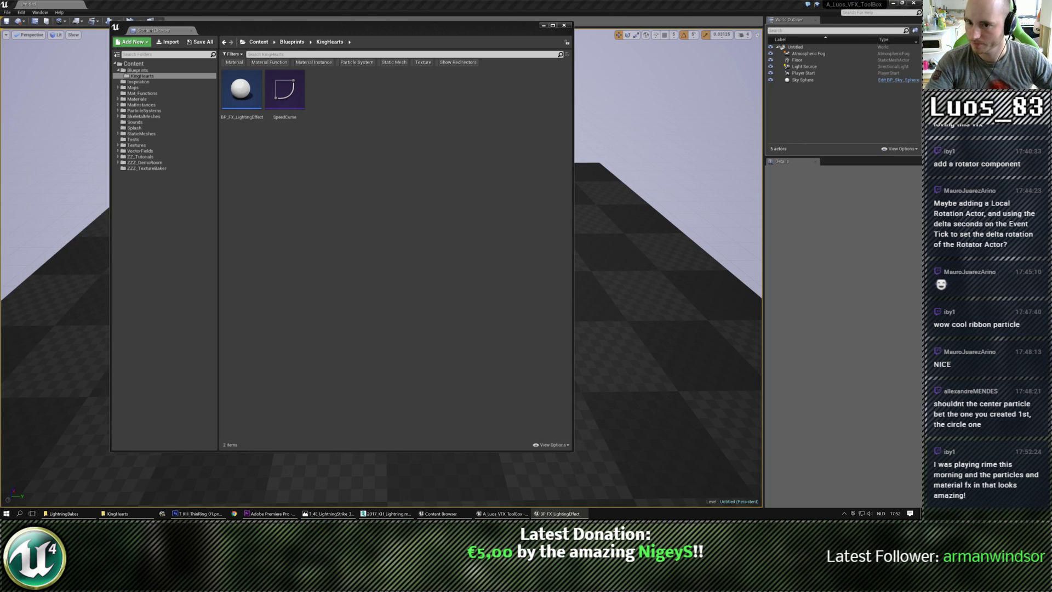
{"action": "left_click_drag", "start_coordinate": [325, 27], "coordinate": [0, 55]}
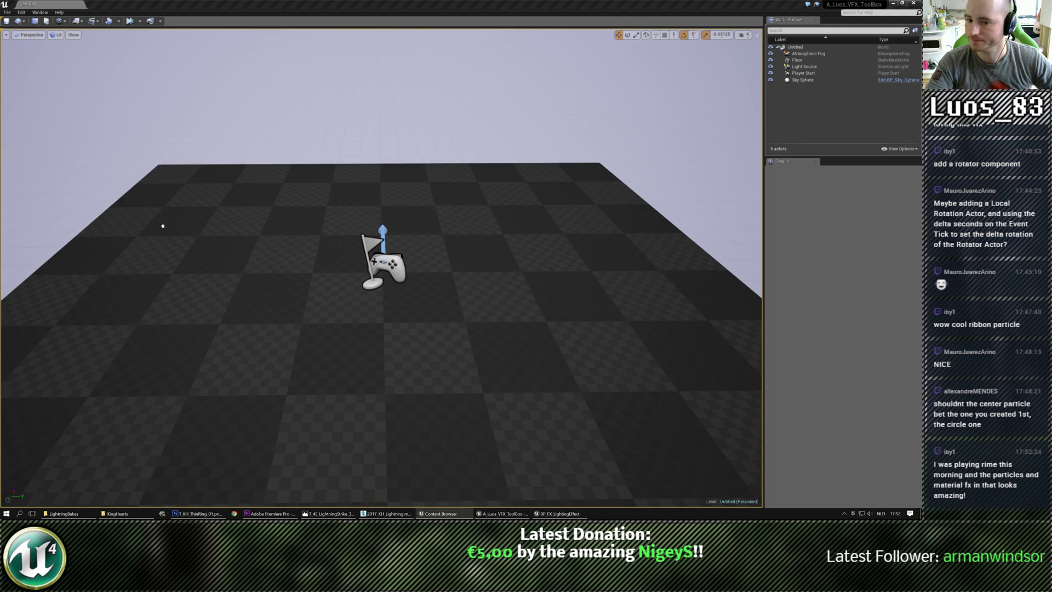
{"action": "left_click_drag", "start_coordinate": [163, 225], "coordinate": [394, 269]}
{"action": "right_click_drag", "start_coordinate": [395, 268], "coordinate": [346, 31]}
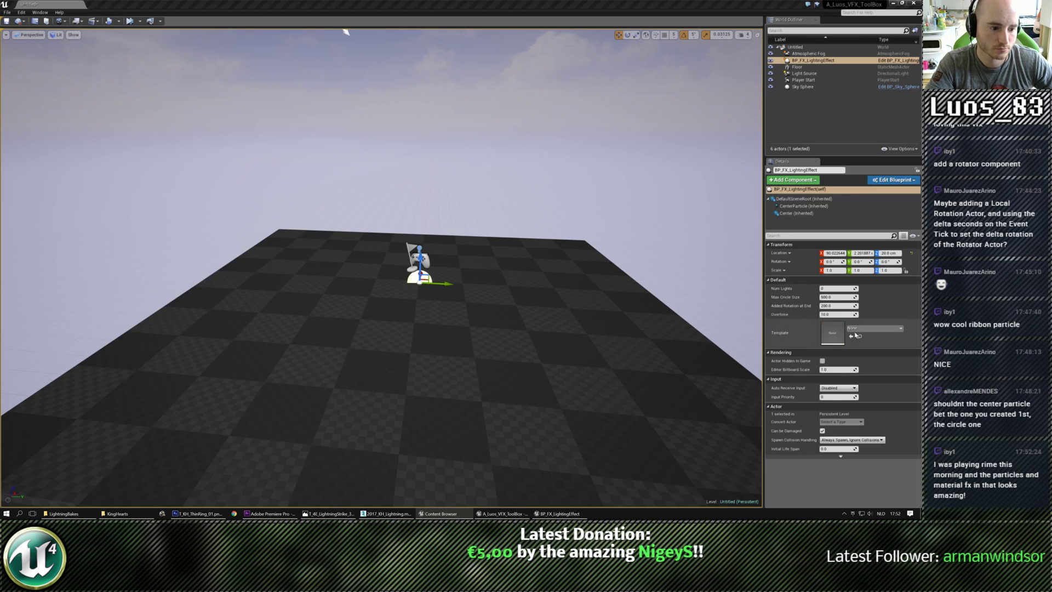
{"action": "right_click_drag", "start_coordinate": [346, 31], "coordinate": [345, 11]}
Step: Run the level in Simulate mode to check the placed lightning effect, and stop the simulation
{"action": "left_click", "coordinate": [140, 21]}
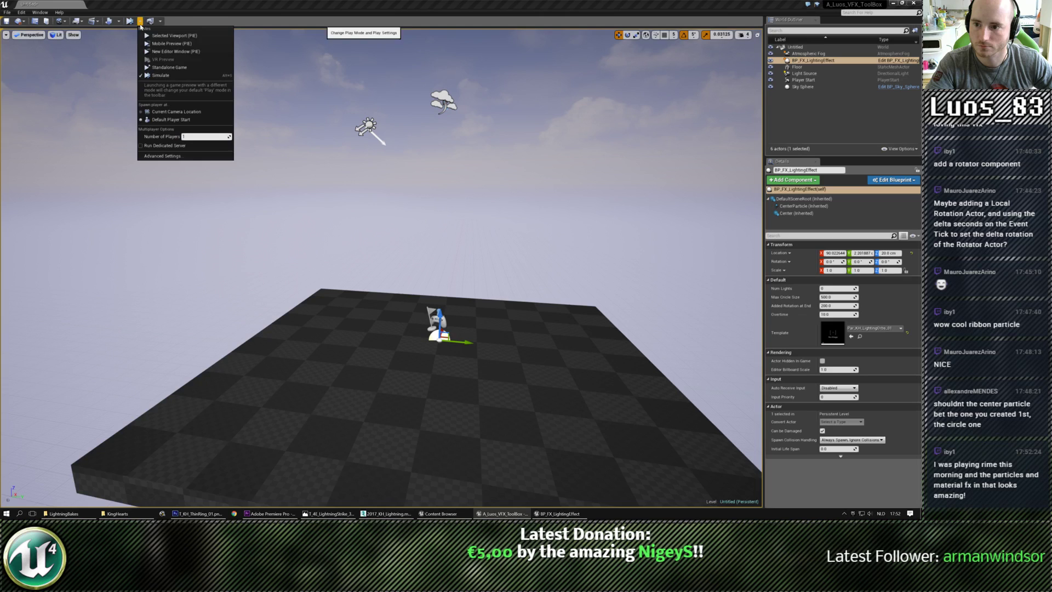
{"action": "left_click", "coordinate": [161, 75]}
{"action": "right_click_drag", "start_coordinate": [190, 146], "coordinate": [208, 140]}
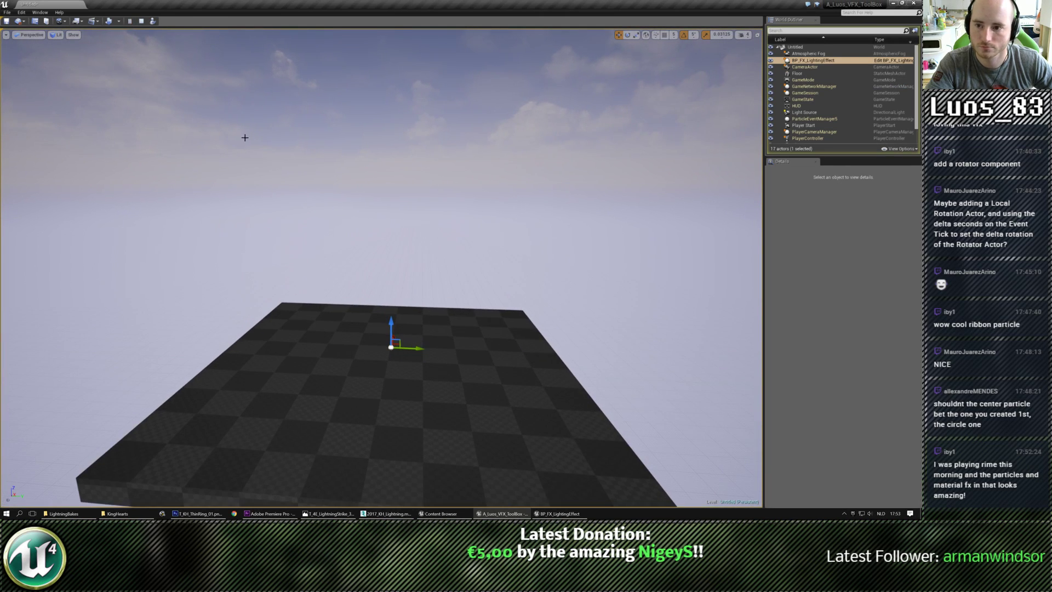
{"action": "left_click", "coordinate": [141, 21]}
Step: Set the placed BP_FX_LightingEffect actor's Num Lights to 12 and its Max Circle Size to 400
{"action": "left_click_drag", "start_coordinate": [432, 341], "coordinate": [420, 318]}
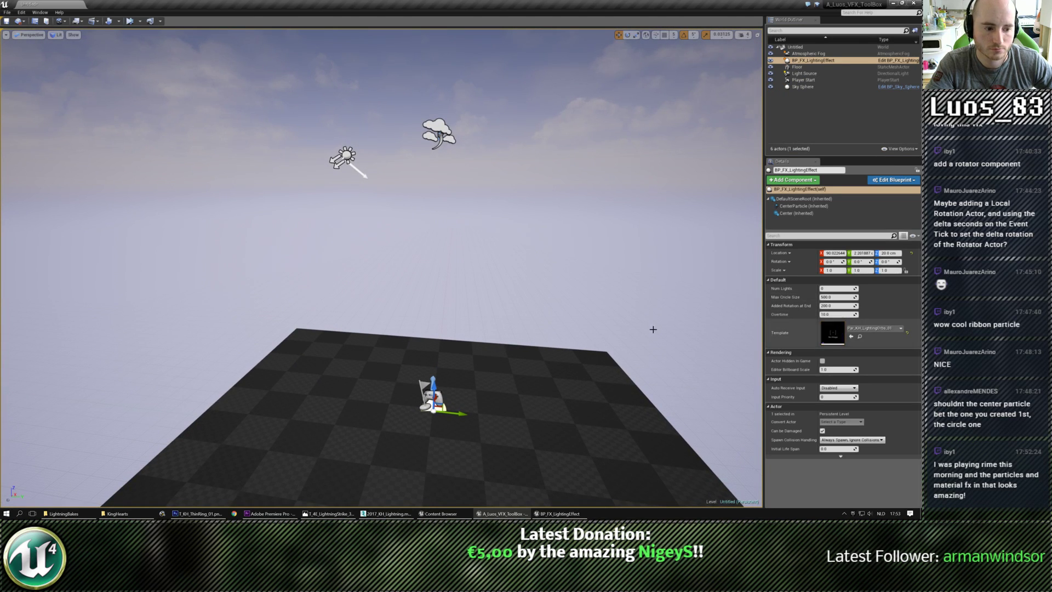
{"action": "middle_click_drag", "start_coordinate": [653, 328], "coordinate": [652, 360]}
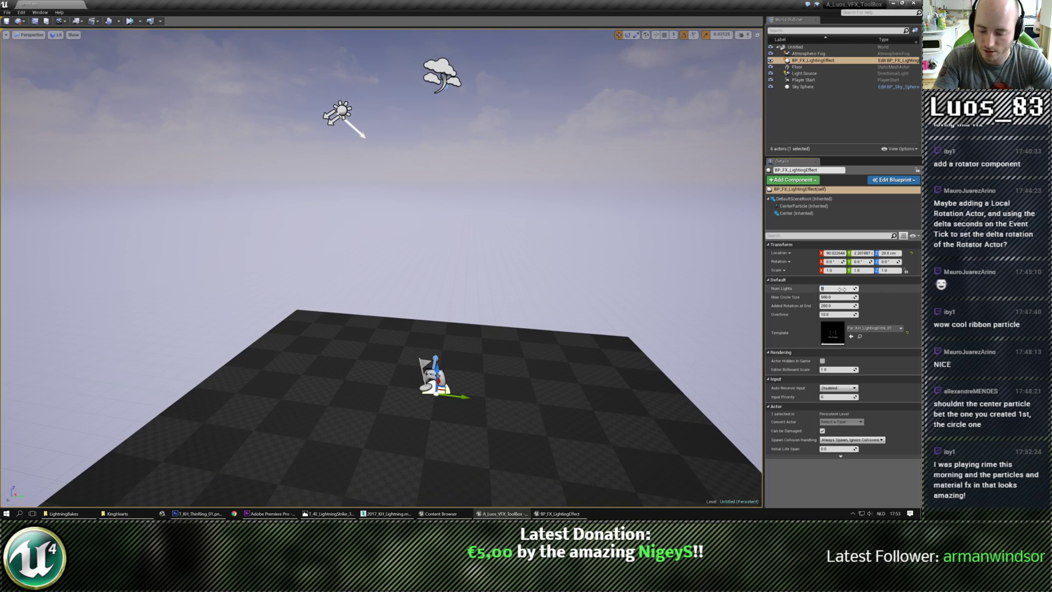
{"action": "type", "text": "12"}
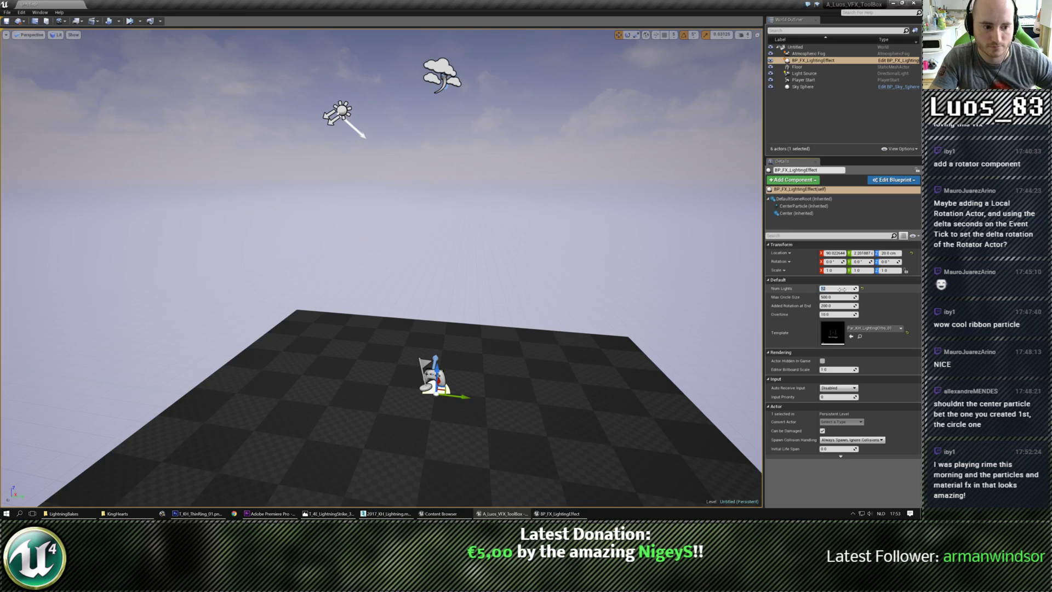
{"action": "left_click", "coordinate": [835, 297]}
{"action": "type", "text": "4"}
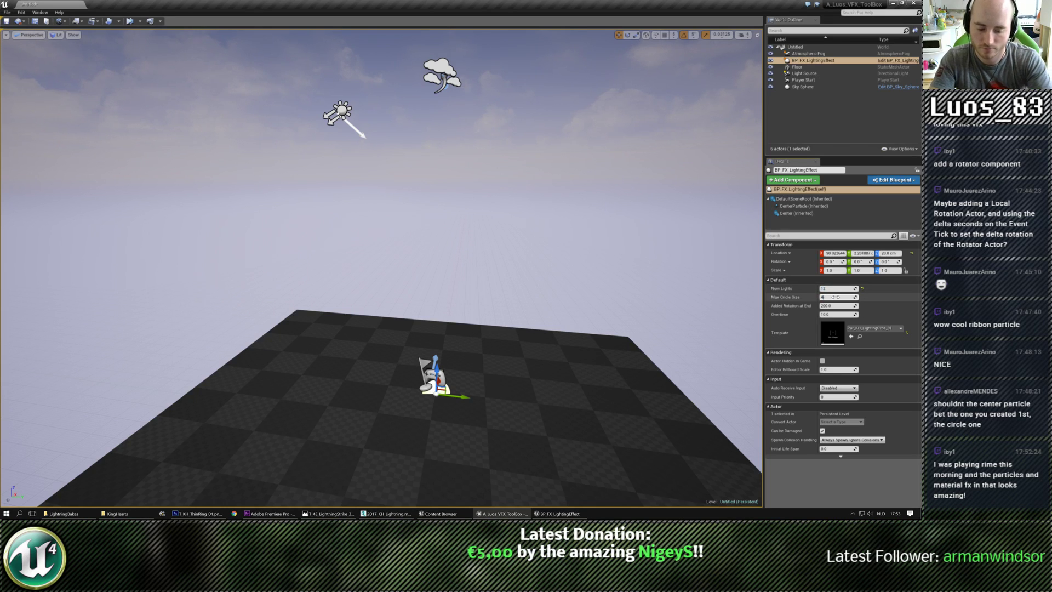
{"action": "type", "text": "00"}
{"action": "key", "text": "Return"}
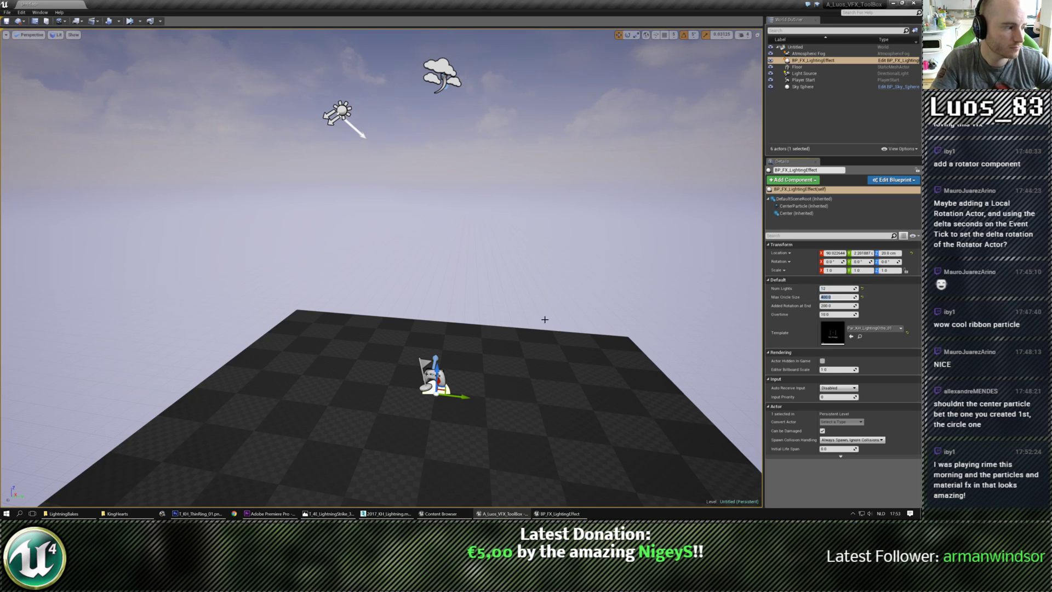
Step: Simulate the level again to check the effect with the changed light count and circle size, and stop it
{"action": "right_click_drag", "start_coordinate": [265, 233], "coordinate": [265, 263]}
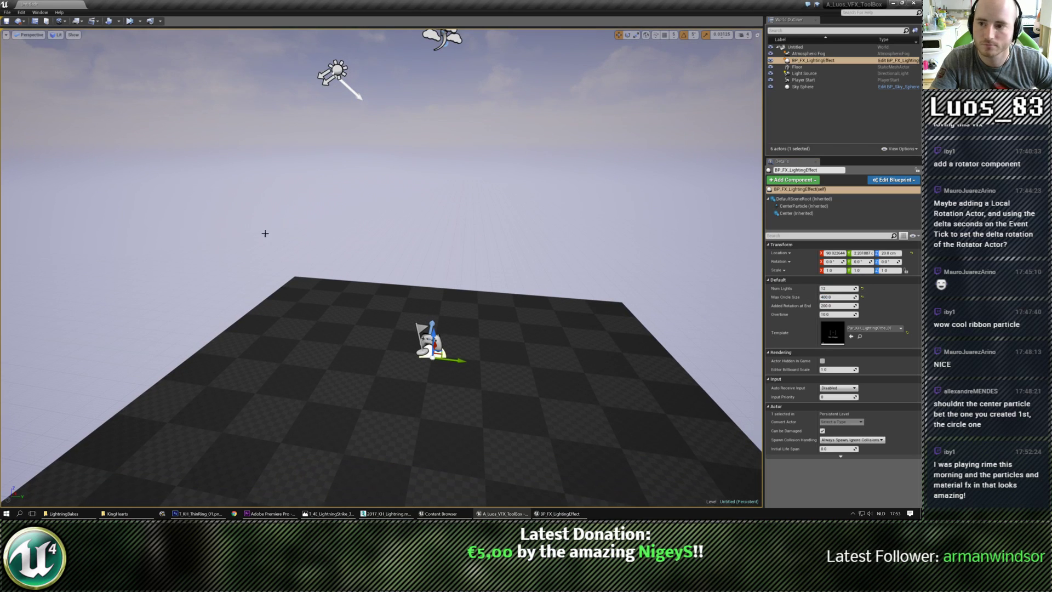
{"action": "left_click", "coordinate": [130, 21]}
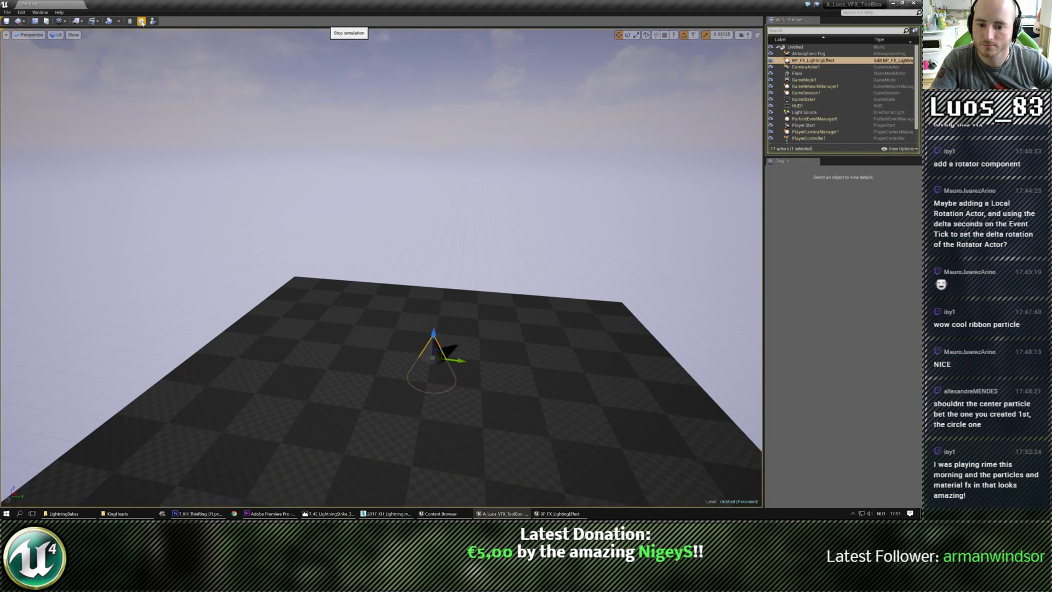
{"action": "left_click", "coordinate": [142, 21]}
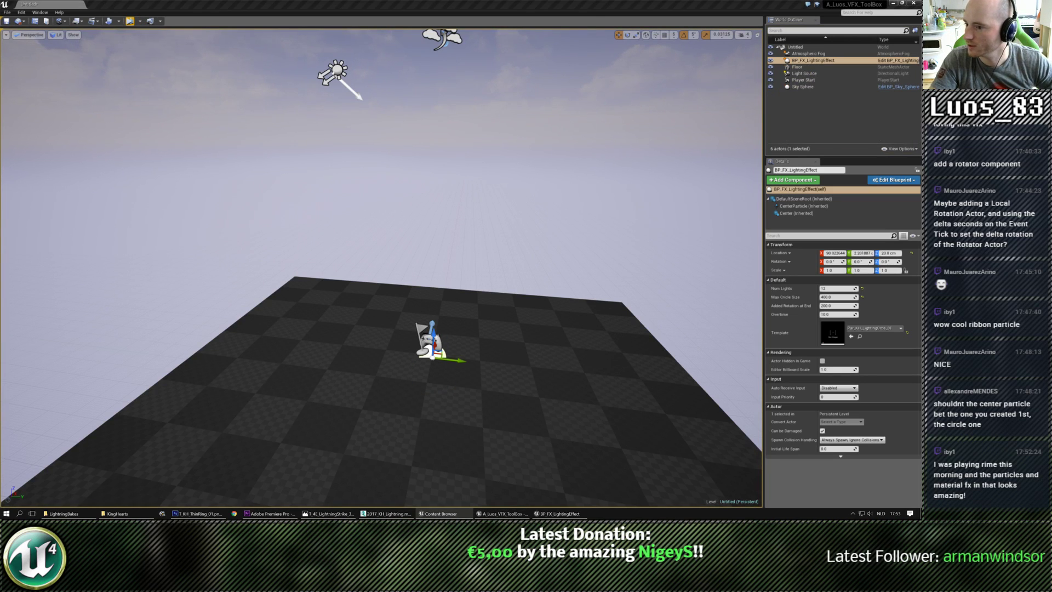
Step: Open the placed BP_FX_LightingEffect actor's Blueprint for editing
{"action": "left_click", "coordinate": [813, 61]}
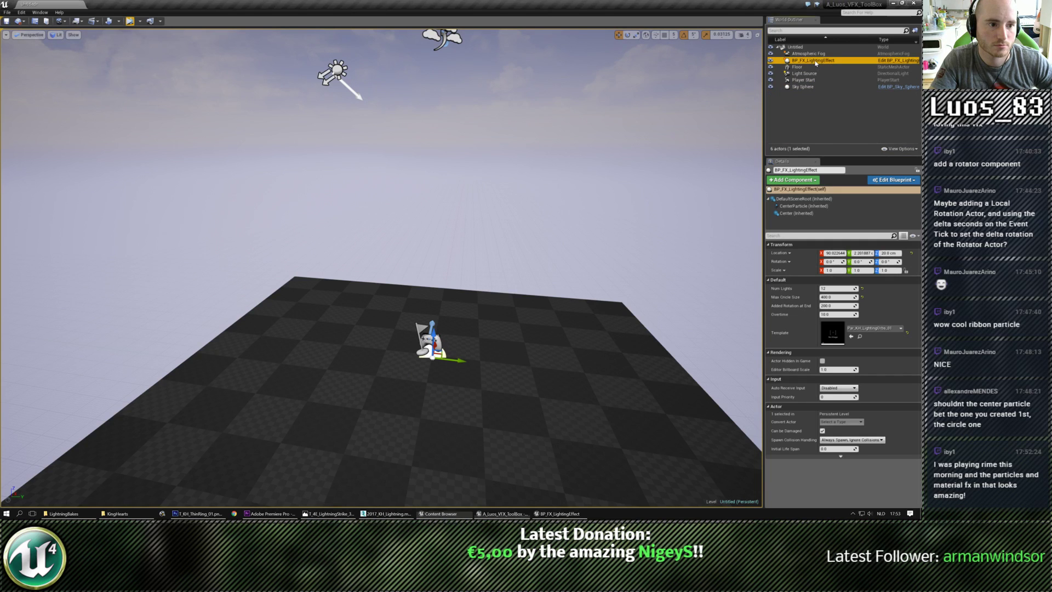
{"action": "left_click", "coordinate": [873, 180]}
{"action": "left_click", "coordinate": [873, 194]}
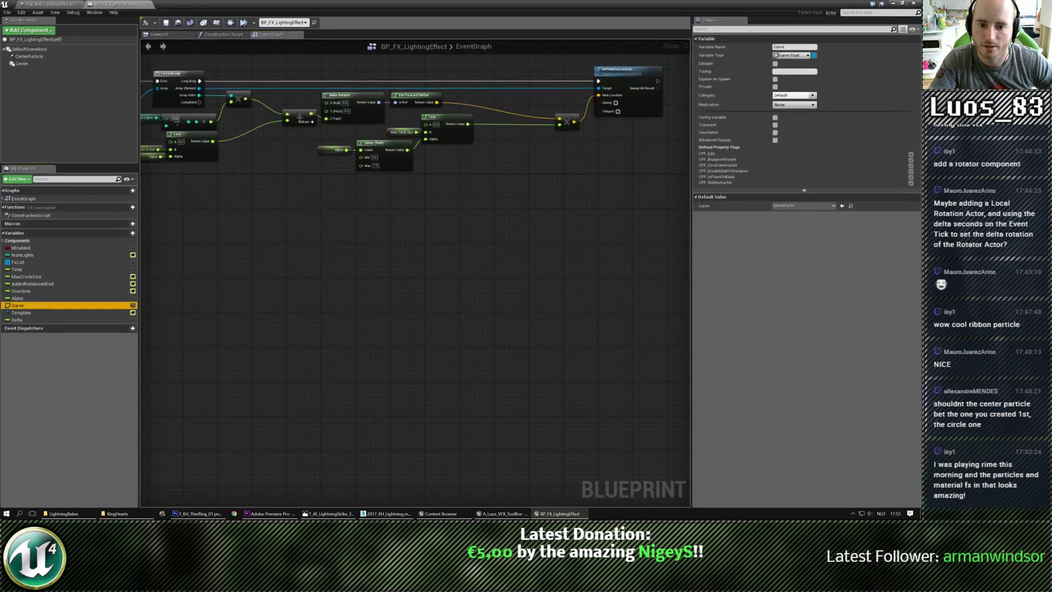
Step: Delete the Add Static Mesh Component node between the ForLoop and Set Template nodes in the event graph
{"action": "right_click_drag", "start_coordinate": [528, 344], "coordinate": [671, 305]}
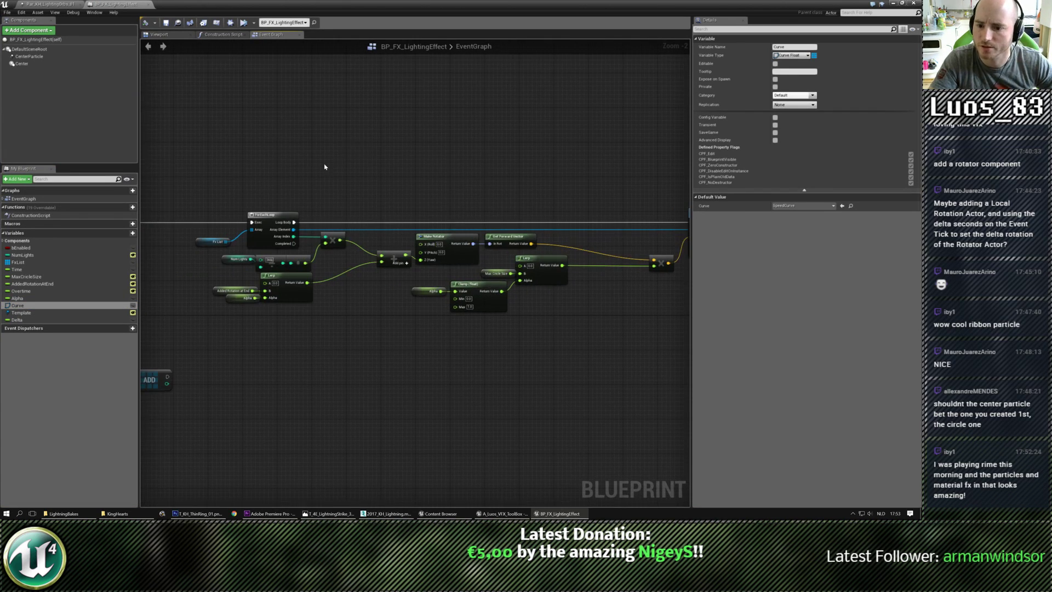
{"action": "scroll", "coordinate": [294, 213], "scroll_direction": "up", "scroll_amount": 2}
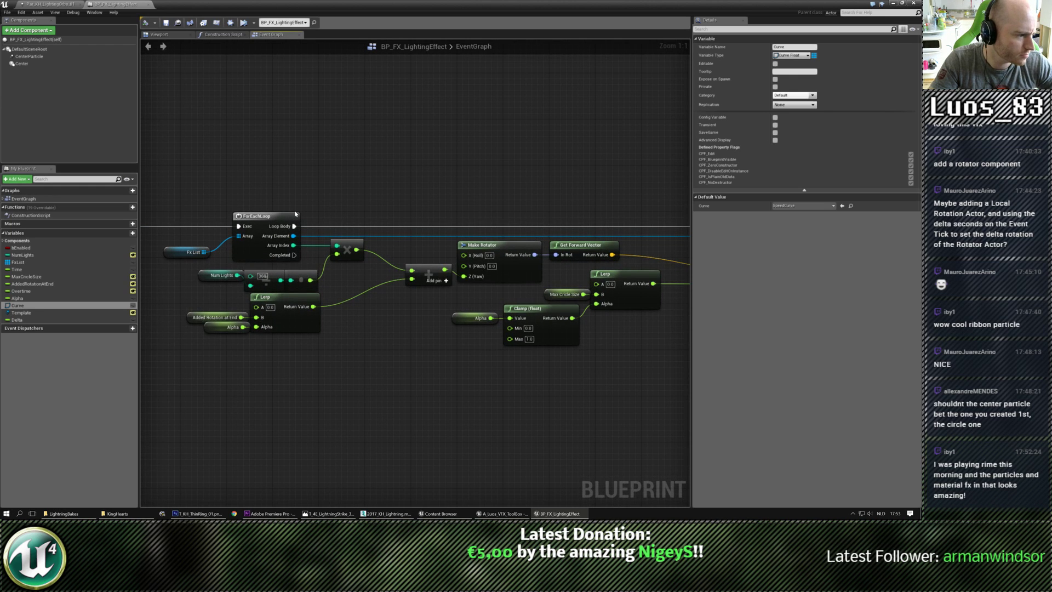
{"action": "scroll", "coordinate": [296, 214], "scroll_direction": "down", "scroll_amount": 5}
{"action": "right_click_drag", "start_coordinate": [295, 214], "coordinate": [555, 226]}
{"action": "scroll", "coordinate": [461, 308], "scroll_direction": "up", "scroll_amount": 5}
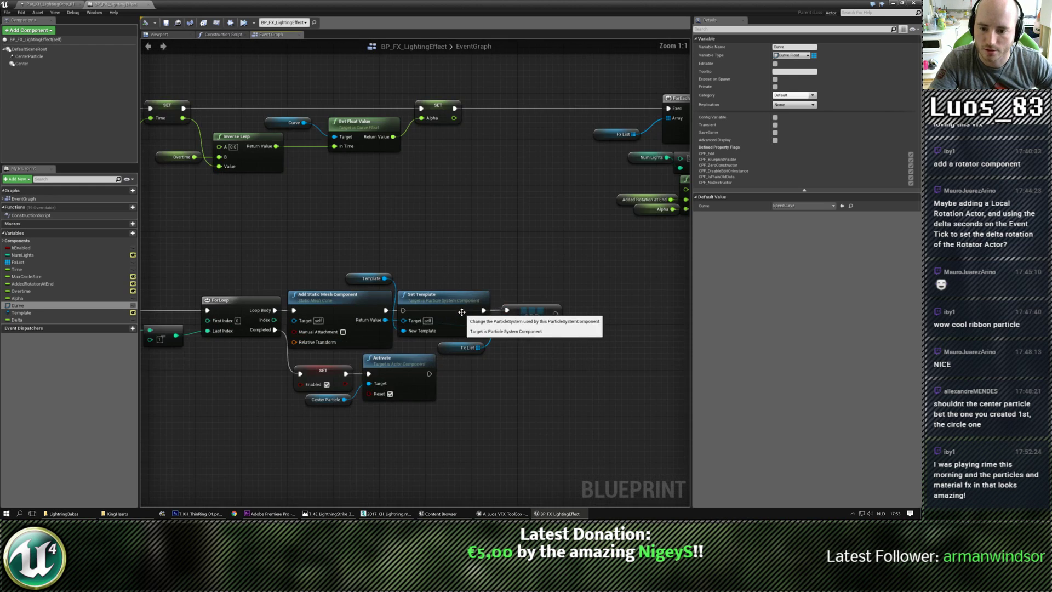
{"action": "right_click_drag", "start_coordinate": [459, 306], "coordinate": [565, 291]}
{"action": "left_click", "coordinate": [456, 281]}
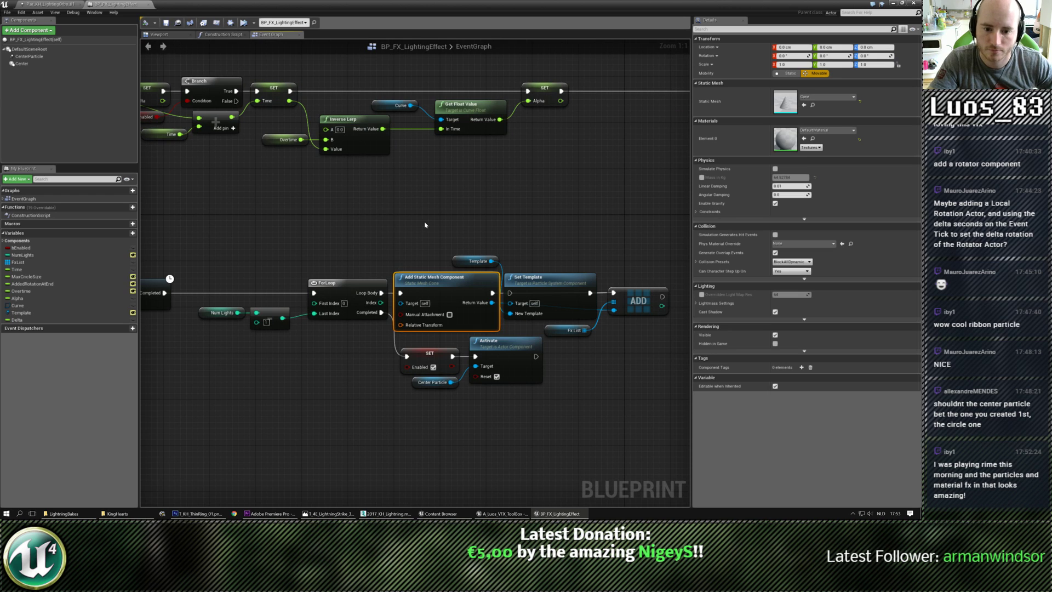
{"action": "key", "text": "Delete"}
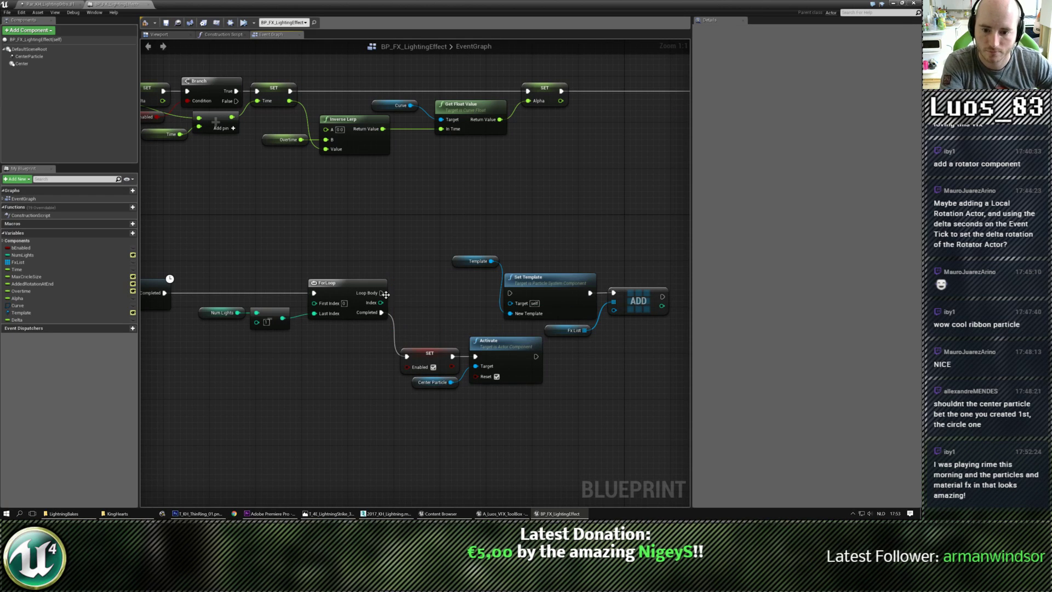
Step: Insert an Add Particle System Component node between the ForLoop's Loop Body and Set Template, aligned with the neighbouring nodes
{"action": "right_click", "coordinate": [431, 282]}
{"action": "type", "text": "add particle"}
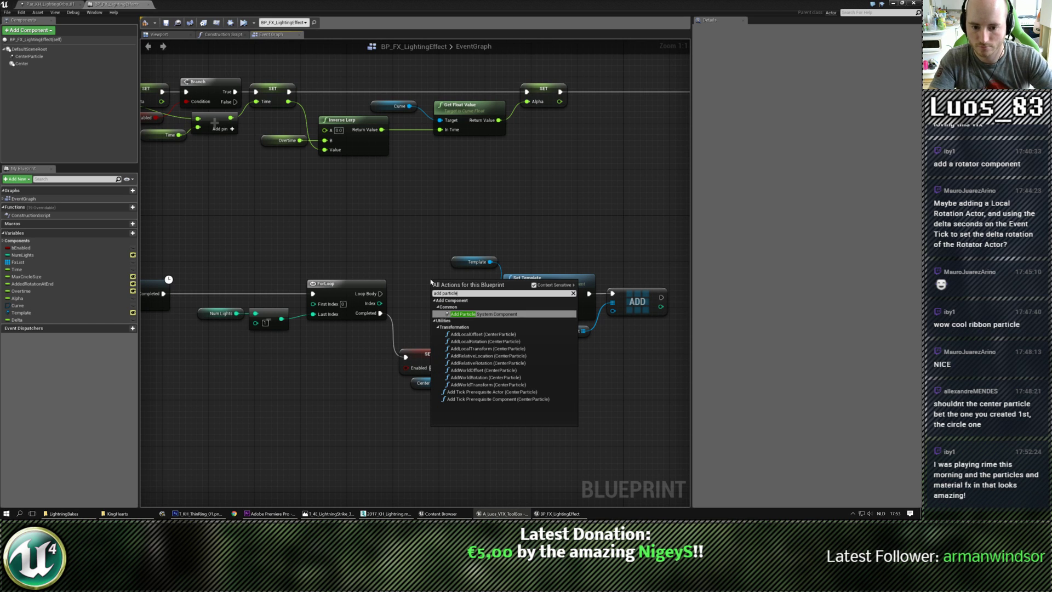
{"action": "key", "text": "Return"}
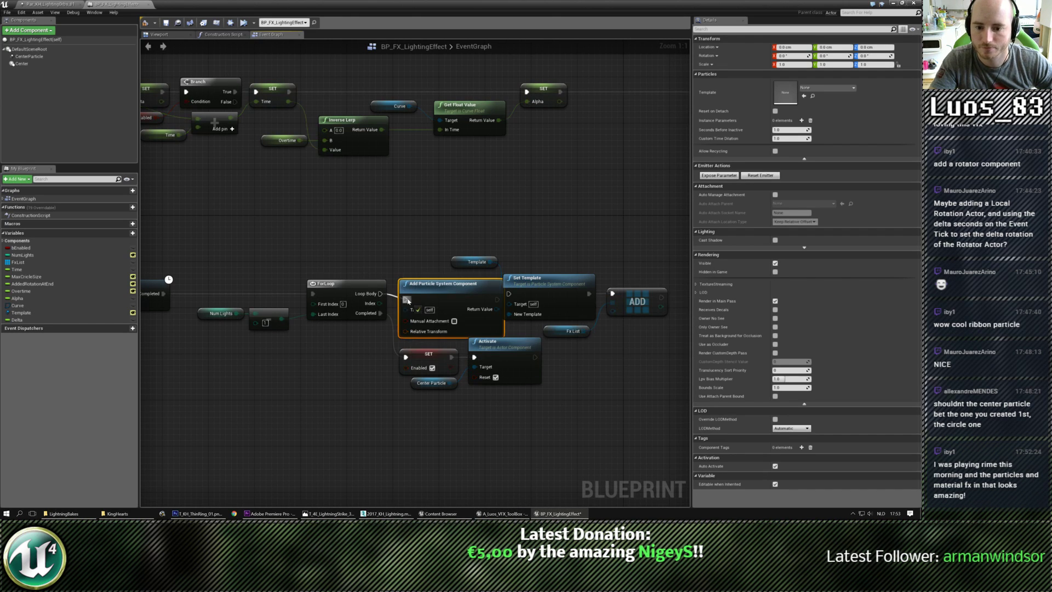
{"action": "mouse_move", "coordinate": [438, 283]}
{"action": "left_mouse_down"}
{"action": "mouse_move", "coordinate": [403, 226]}
{"action": "mouse_move", "coordinate": [455, 290]}
{"action": "left_mouse_up"}
{"action": "left_click", "coordinate": [577, 226]}
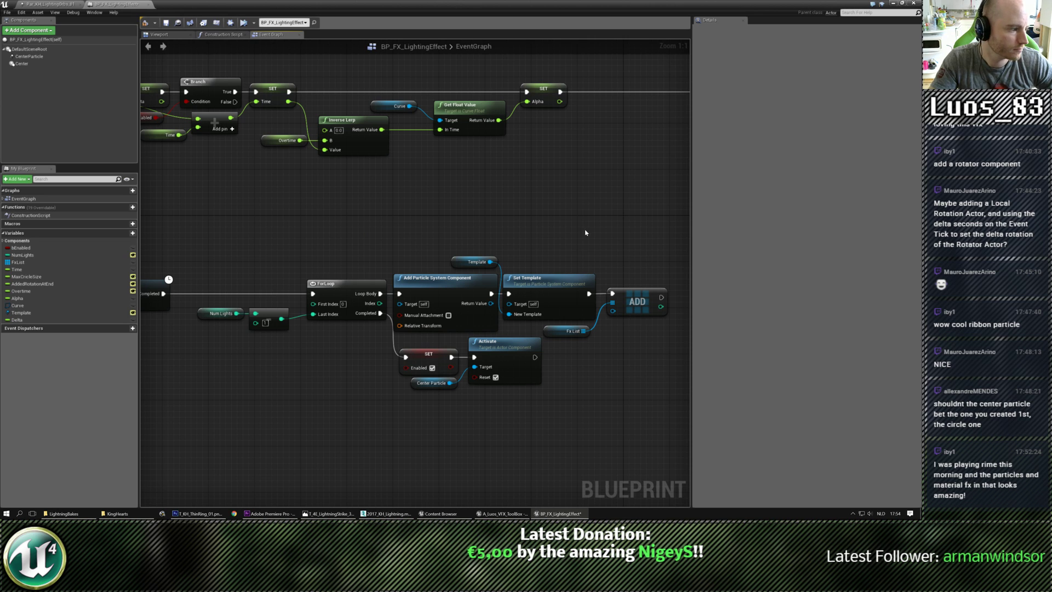
{"action": "right_click_drag", "start_coordinate": [587, 232], "coordinate": [568, 229]}
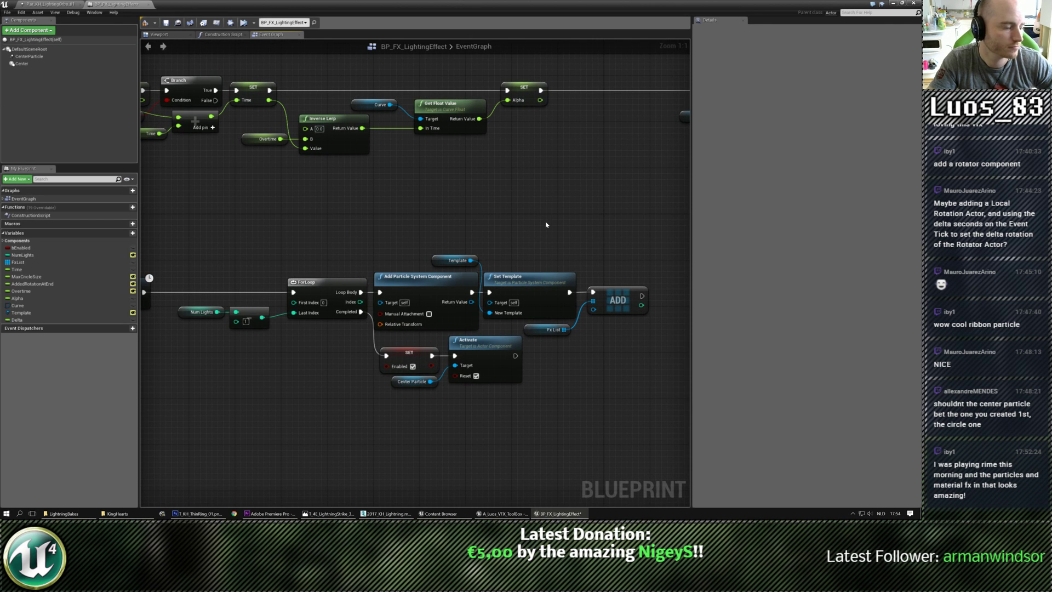
{"action": "scroll", "coordinate": [540, 229], "scroll_direction": "down", "scroll_amount": 3}
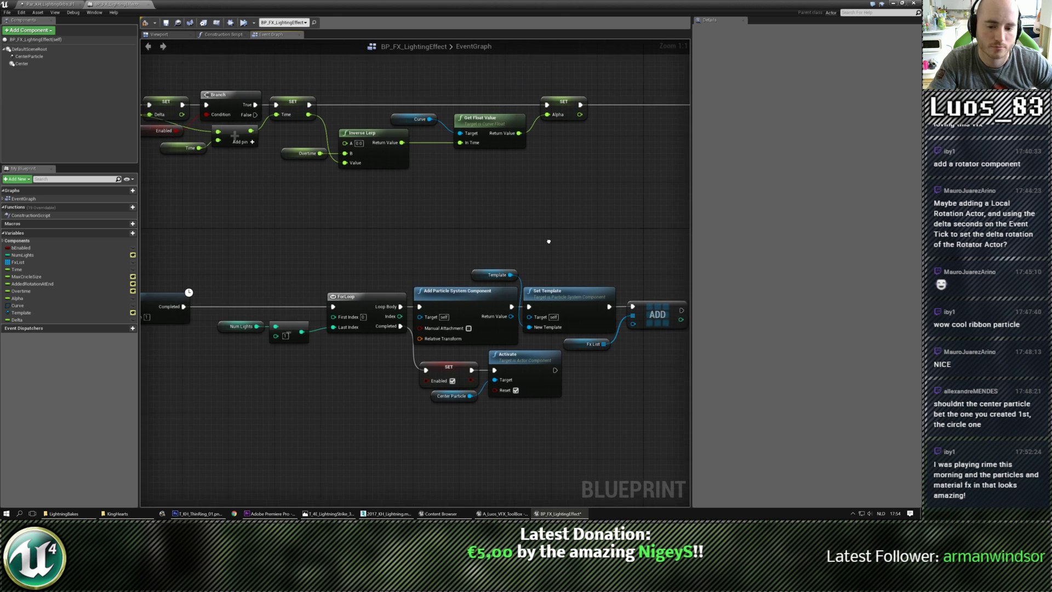
Step: Connect the Add Particle System Component node's Return Value to the Set Template node's Target, and compile the Blueprint
{"action": "left_click", "coordinate": [146, 23]}
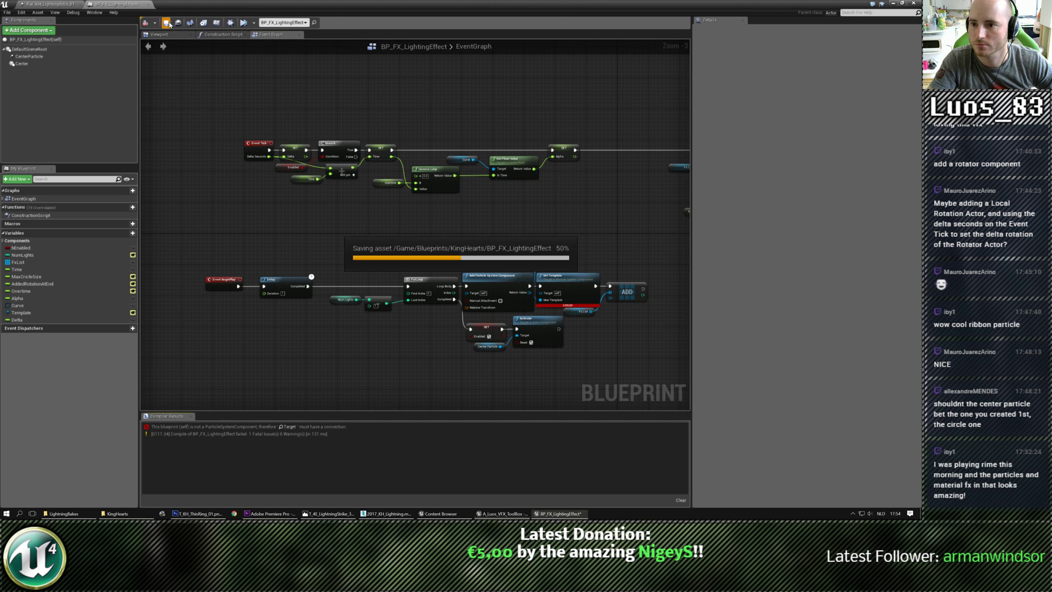
{"action": "scroll", "coordinate": [477, 211], "scroll_direction": "up", "scroll_amount": 3}
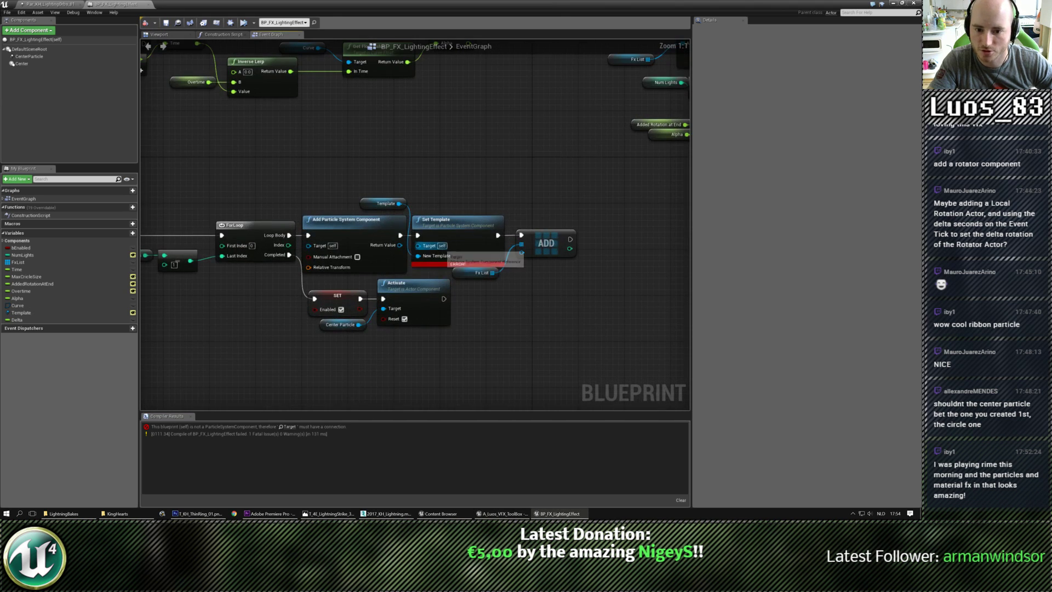
{"action": "left_click_drag", "start_coordinate": [417, 245], "coordinate": [400, 244]}
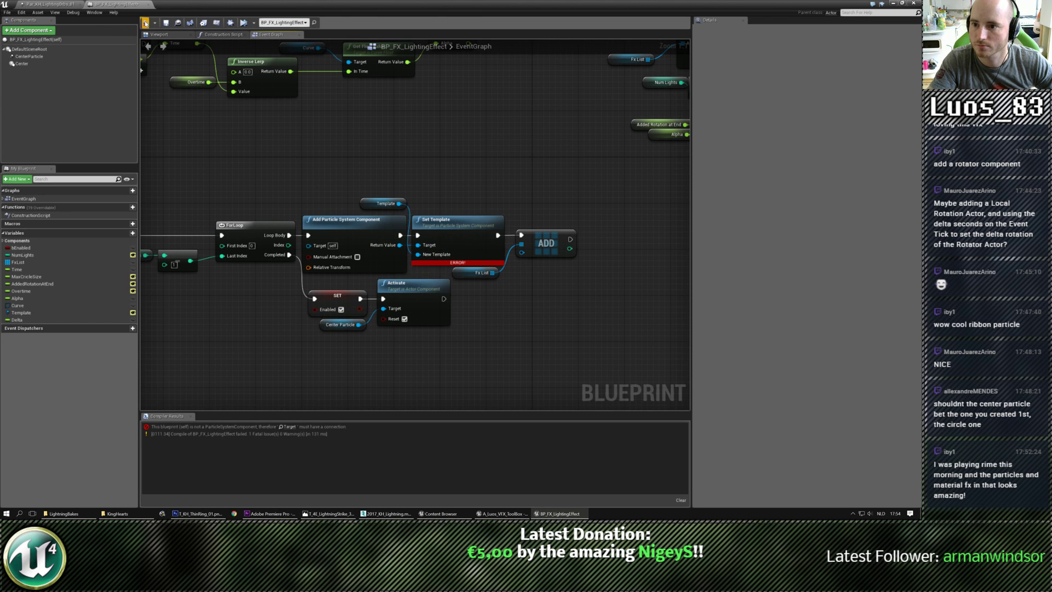
{"action": "left_click", "coordinate": [145, 23]}
{"action": "left_click_drag", "start_coordinate": [112, 4], "coordinate": [88, 160]}
{"action": "double_click", "coordinate": [87, 160]}
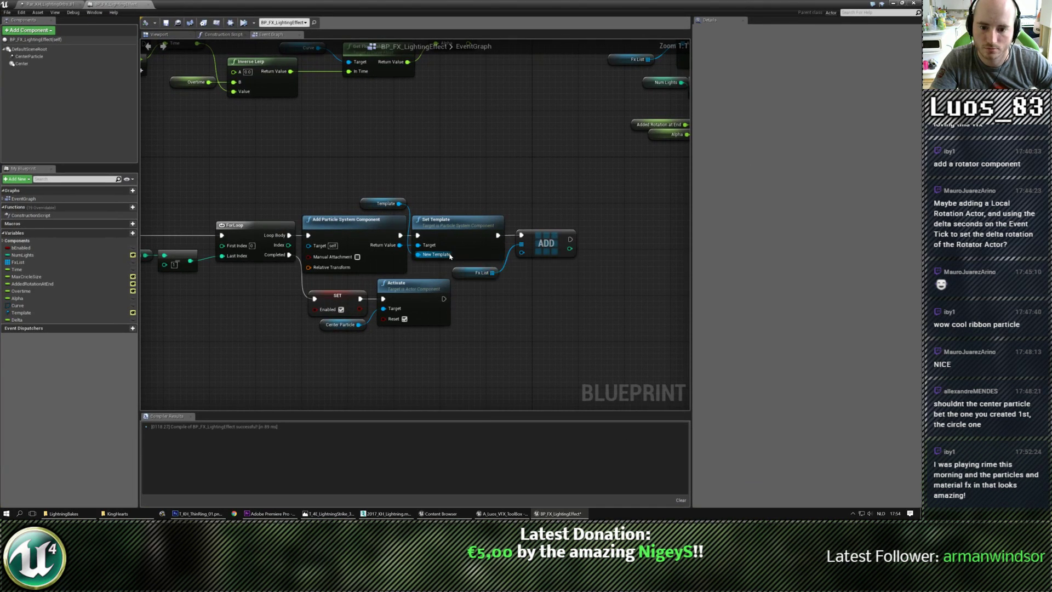
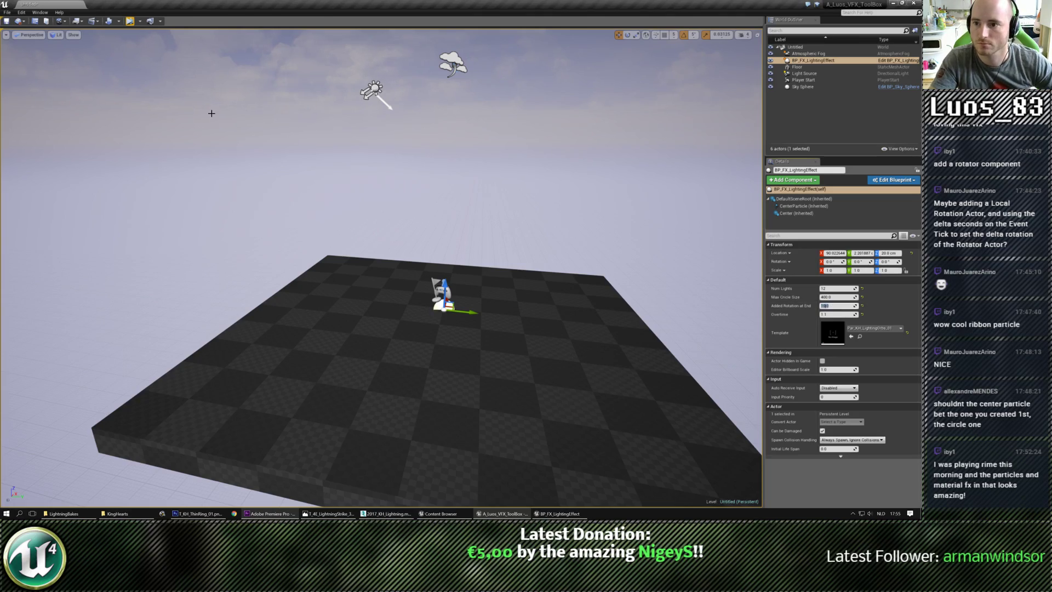
Step: Simulate the level, change the placed lighting effect actor's Added Rotation at End value, and simulate the level again
{"action": "left_click", "coordinate": [128, 22]}
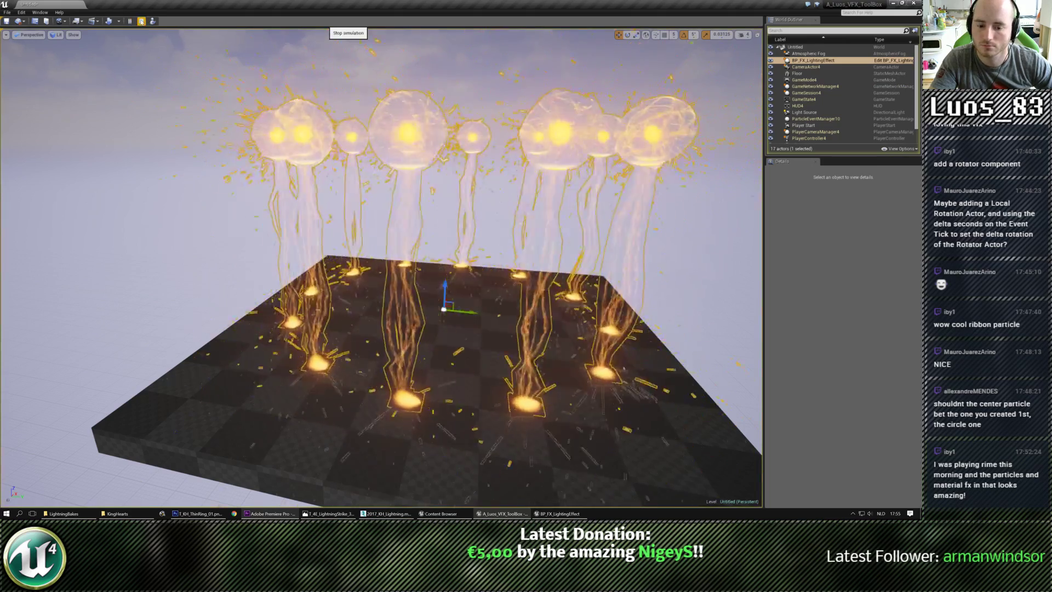
{"action": "left_click", "coordinate": [141, 21]}
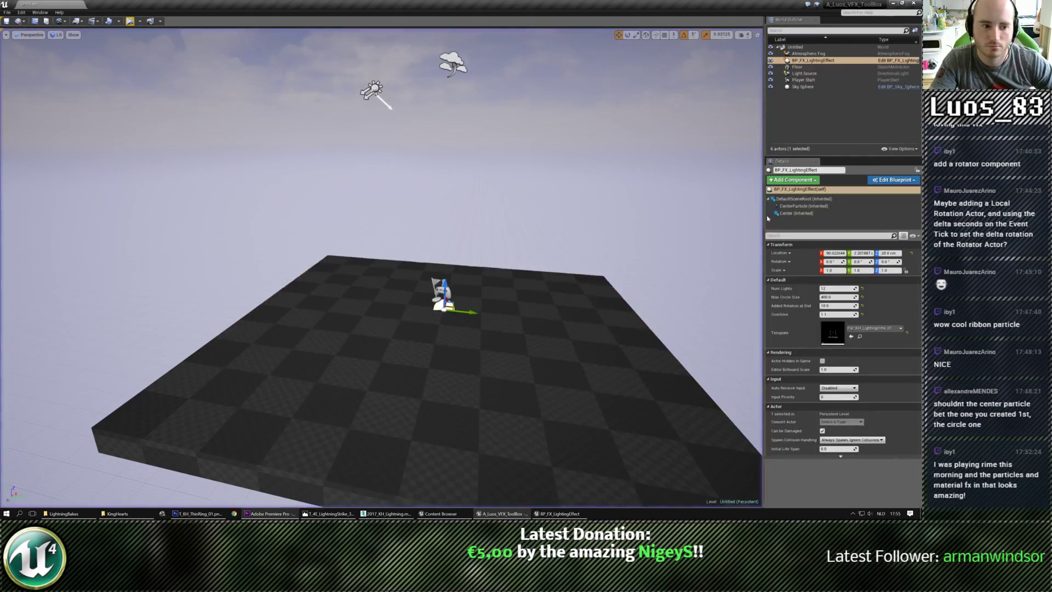
{"action": "left_click", "coordinate": [835, 305]}
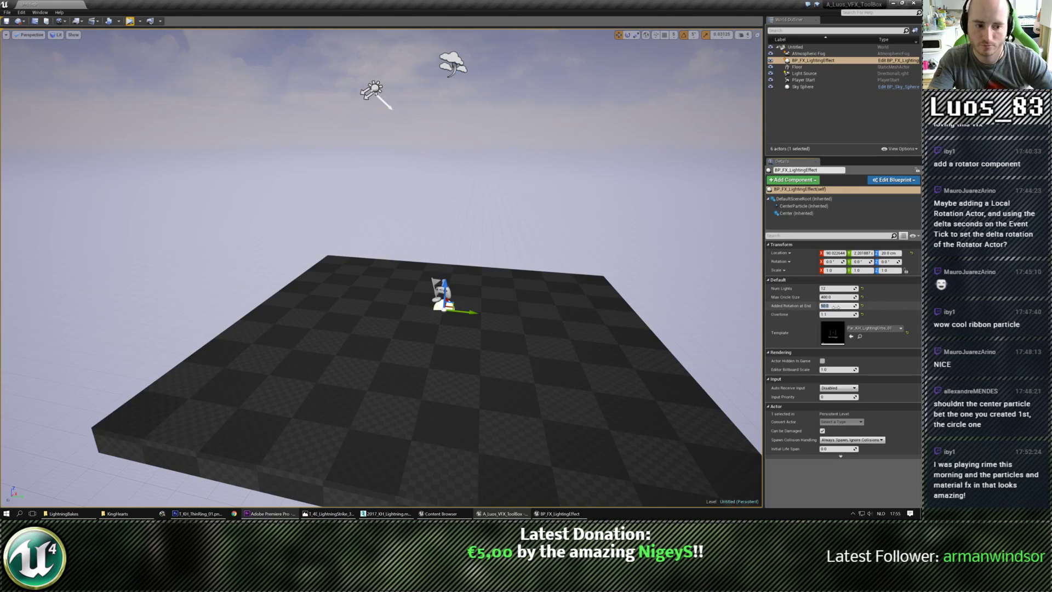
{"action": "left_click", "coordinate": [141, 22]}
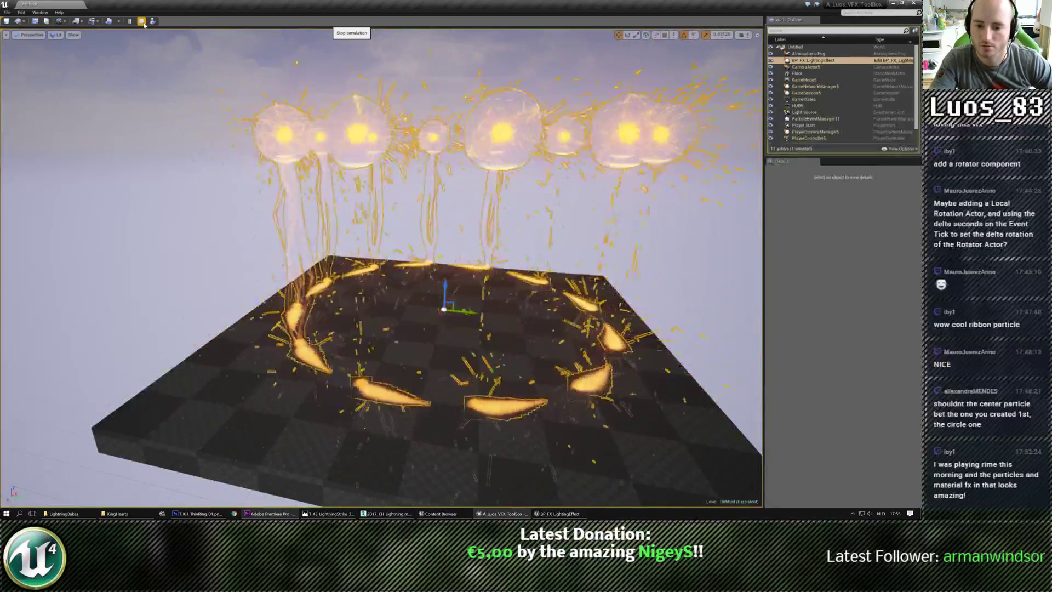
{"action": "left_click", "coordinate": [143, 23]}
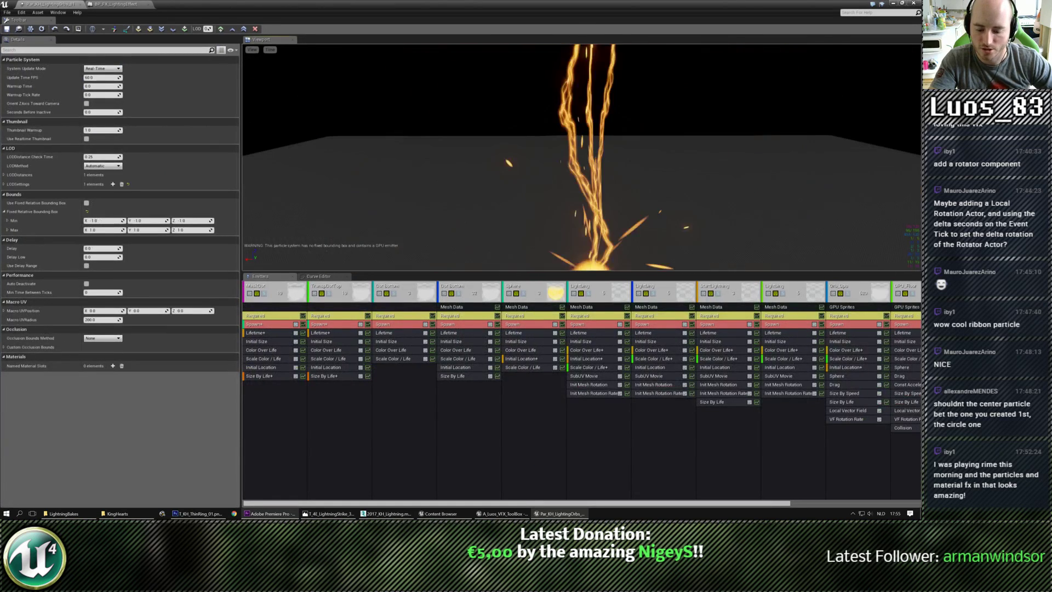
Step: Delete the first point of the Size By Life curve on the lightning particle system's fourth emitter, and save the asset
{"action": "mouse_move", "coordinate": [566, 184]}
{"action": "left_mouse_down"}
{"action": "mouse_move", "coordinate": [567, 219]}
{"action": "mouse_move", "coordinate": [566, 185]}
{"action": "left_mouse_up"}
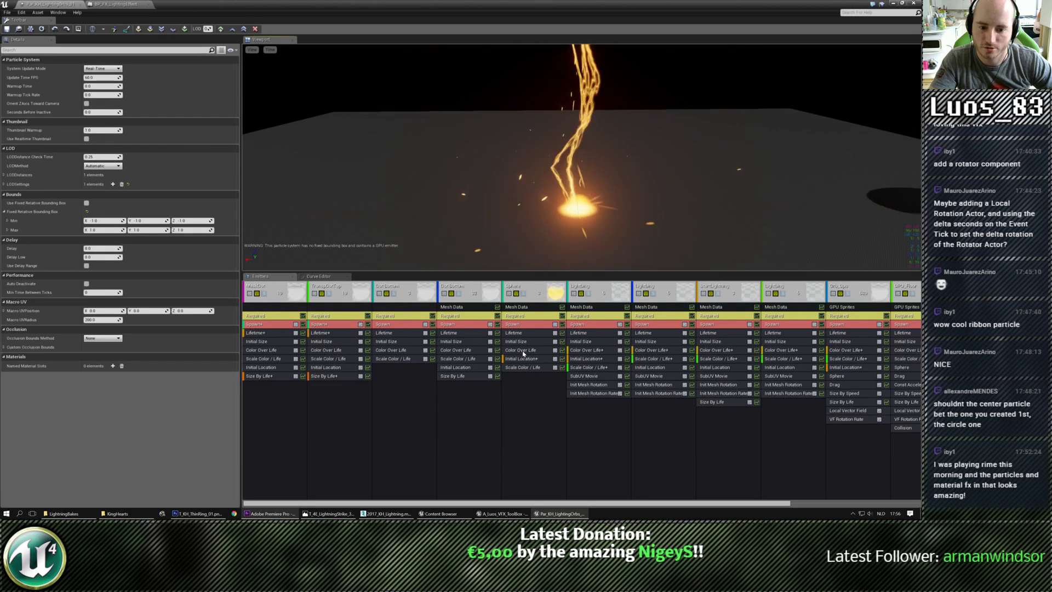
{"action": "left_click", "coordinate": [514, 368]}
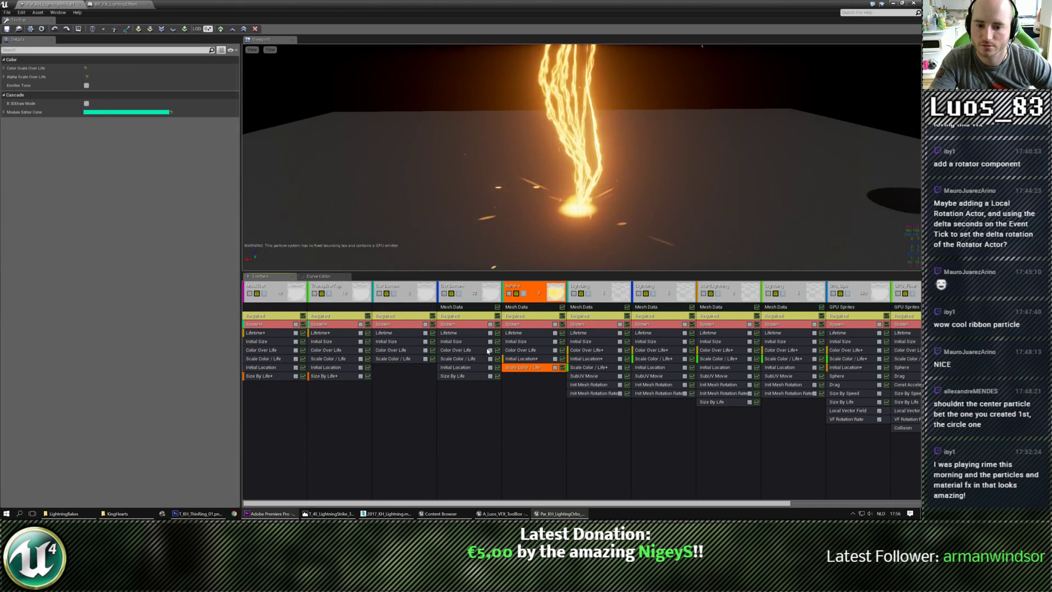
{"action": "left_click", "coordinate": [451, 376]}
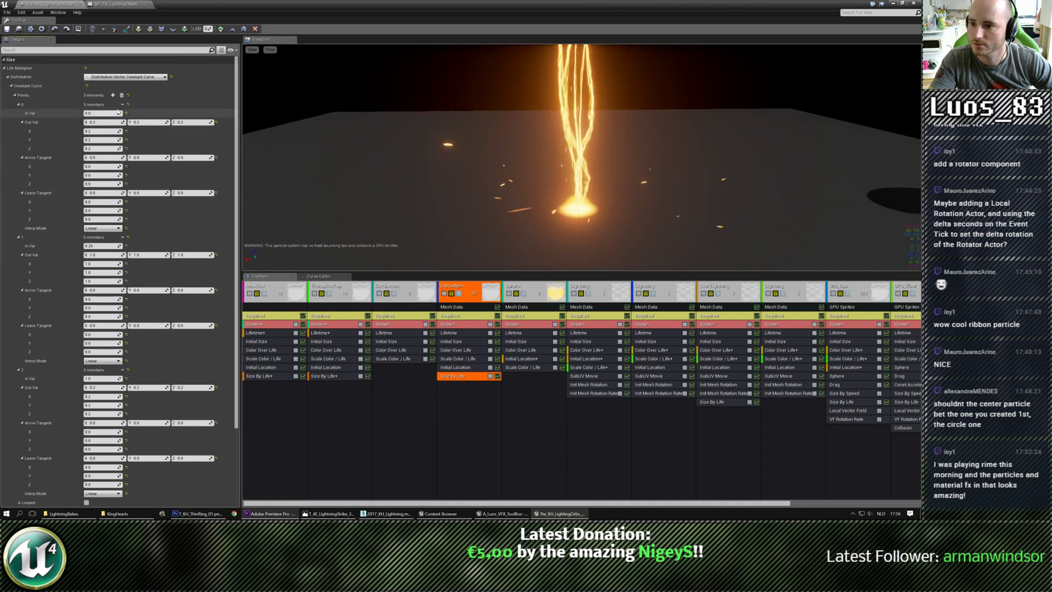
{"action": "left_click", "coordinate": [130, 104]}
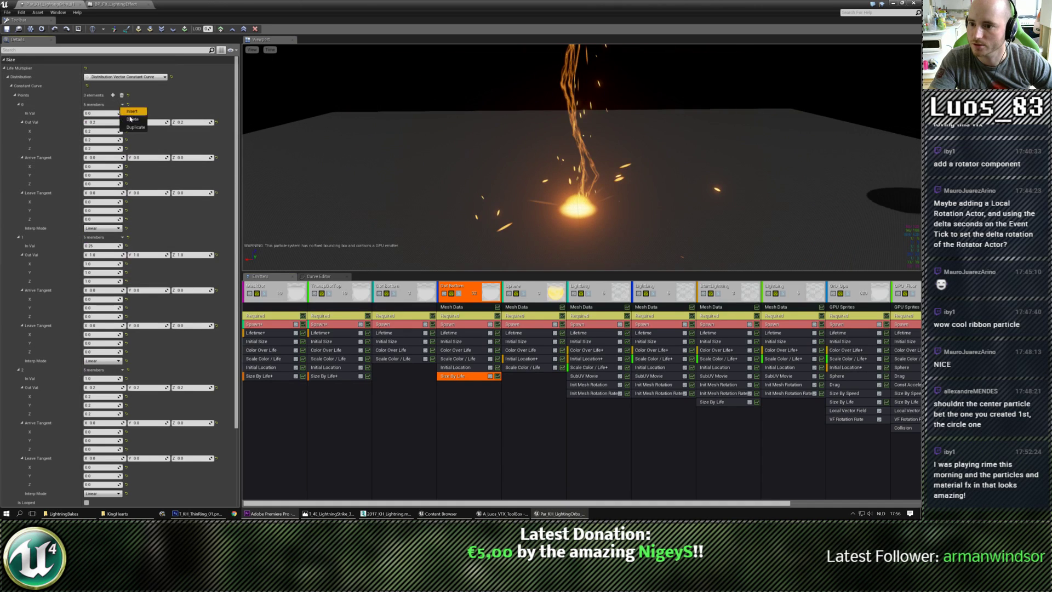
{"action": "left_click", "coordinate": [134, 117]}
{"action": "left_click", "coordinate": [6, 30]}
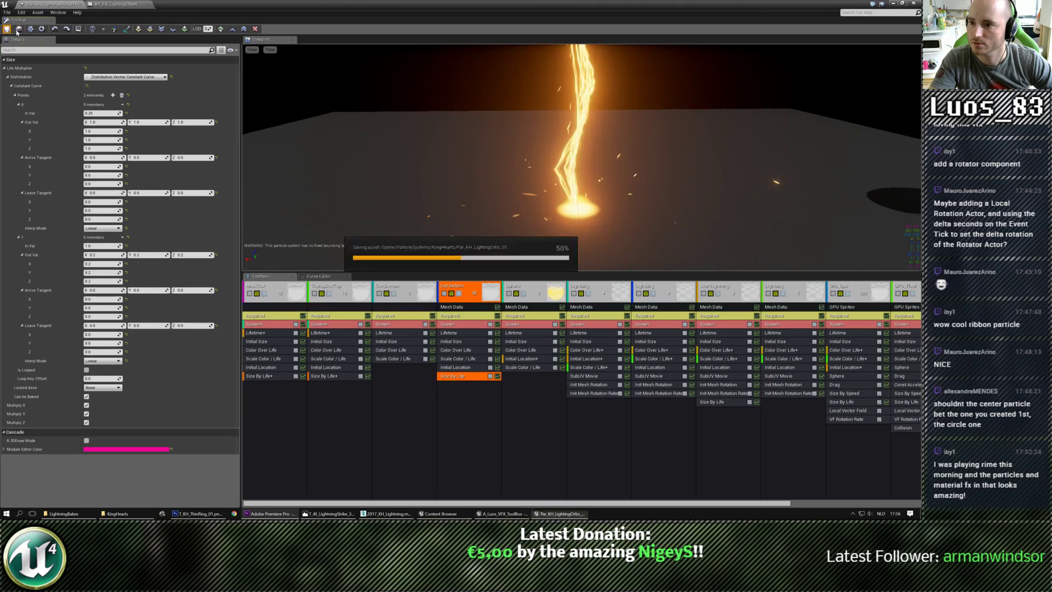
Step: Simulate the level twice to check the effect with the edited Size By Life curve, stopping it each time
{"action": "left_click_drag", "start_coordinate": [279, 5], "coordinate": [291, 52]}
{"action": "left_click", "coordinate": [2, 104]}
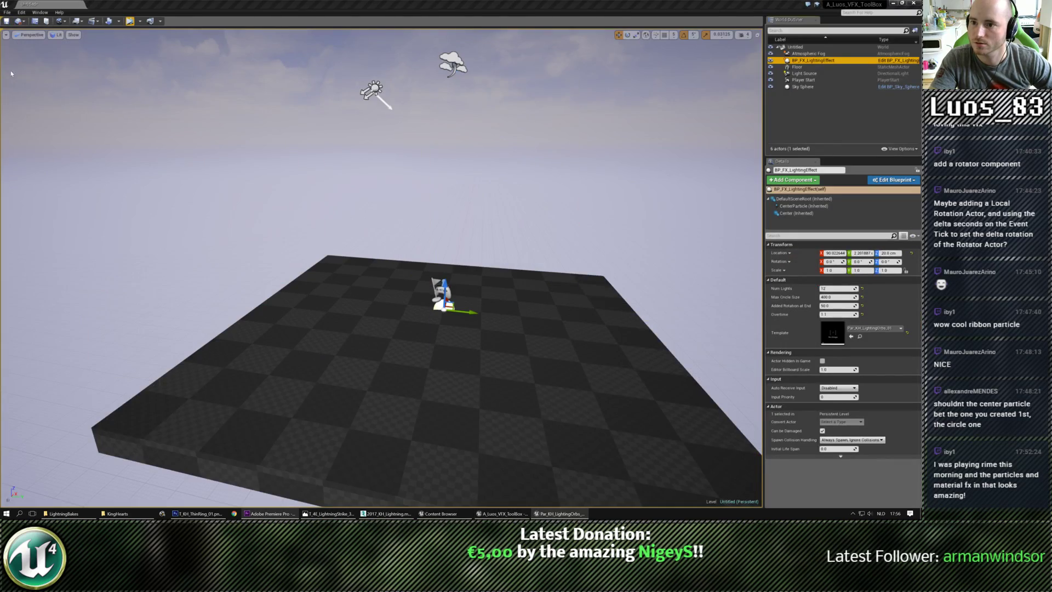
{"action": "left_click", "coordinate": [131, 22]}
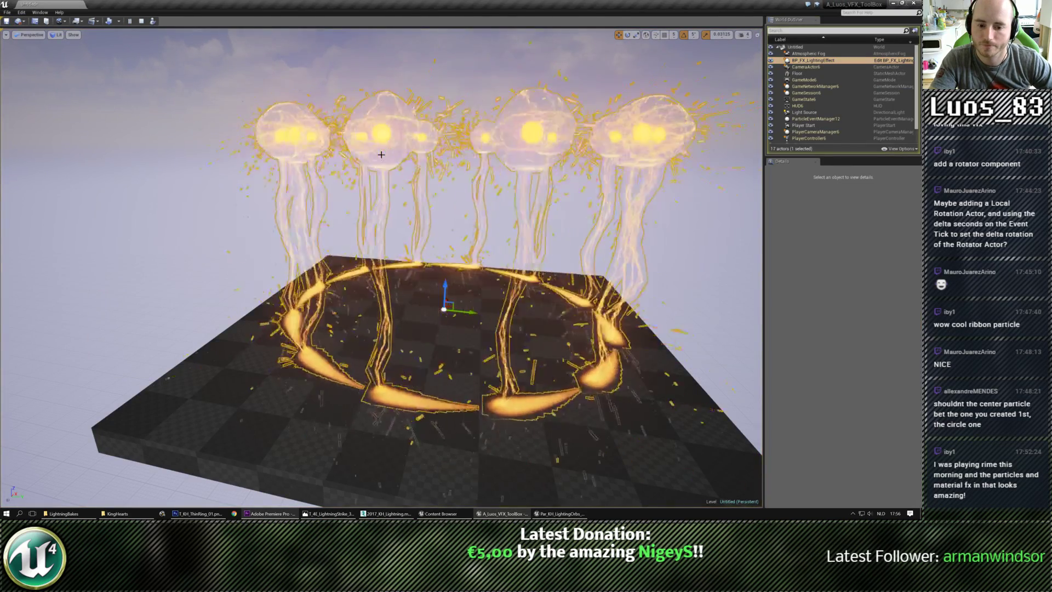
{"action": "key", "text": "Escape"}
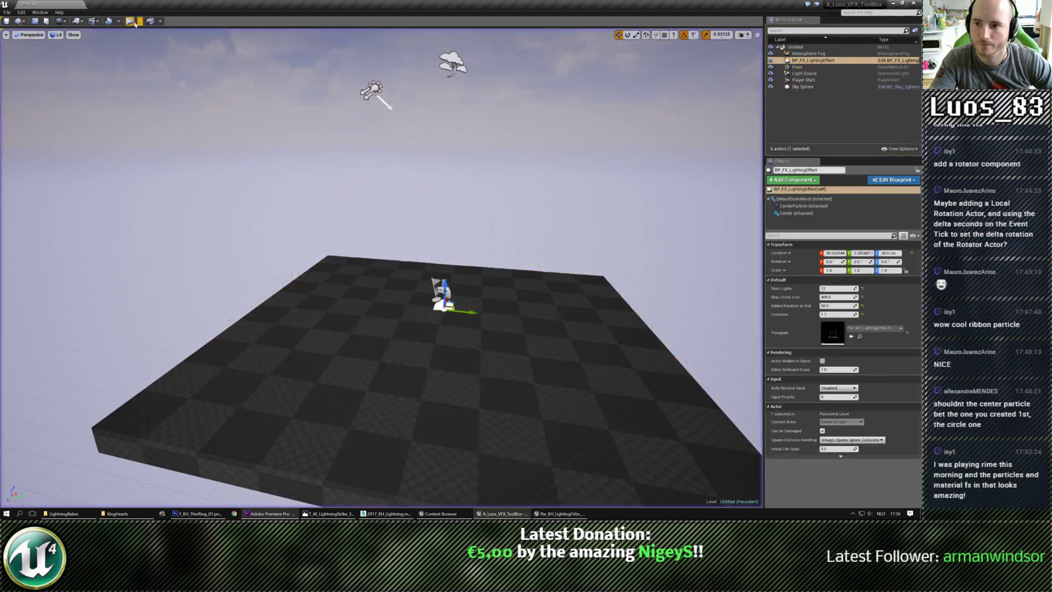
{"action": "left_click", "coordinate": [135, 23]}
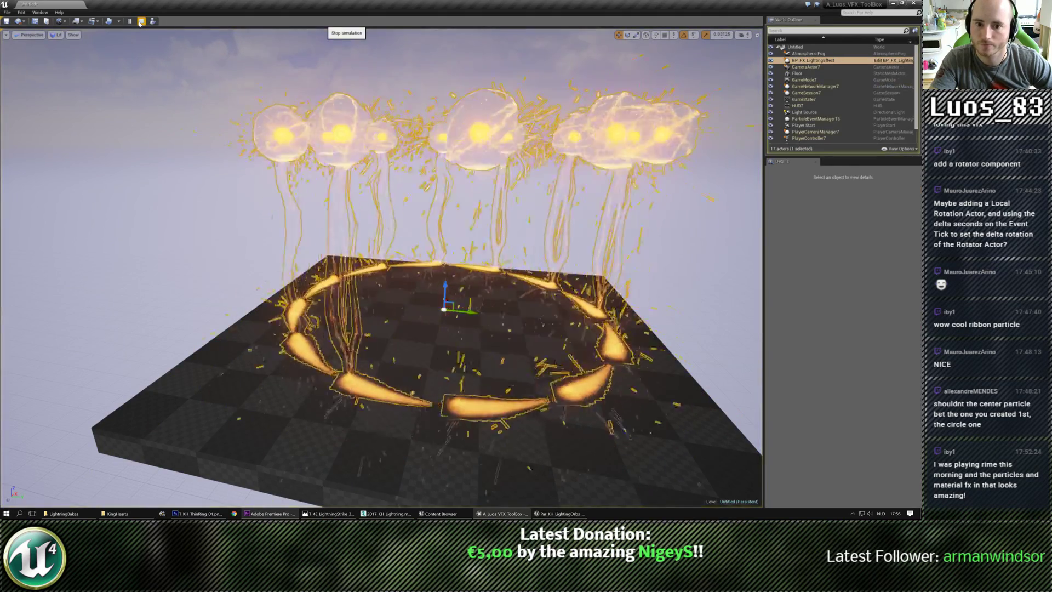
{"action": "left_click", "coordinate": [140, 22]}
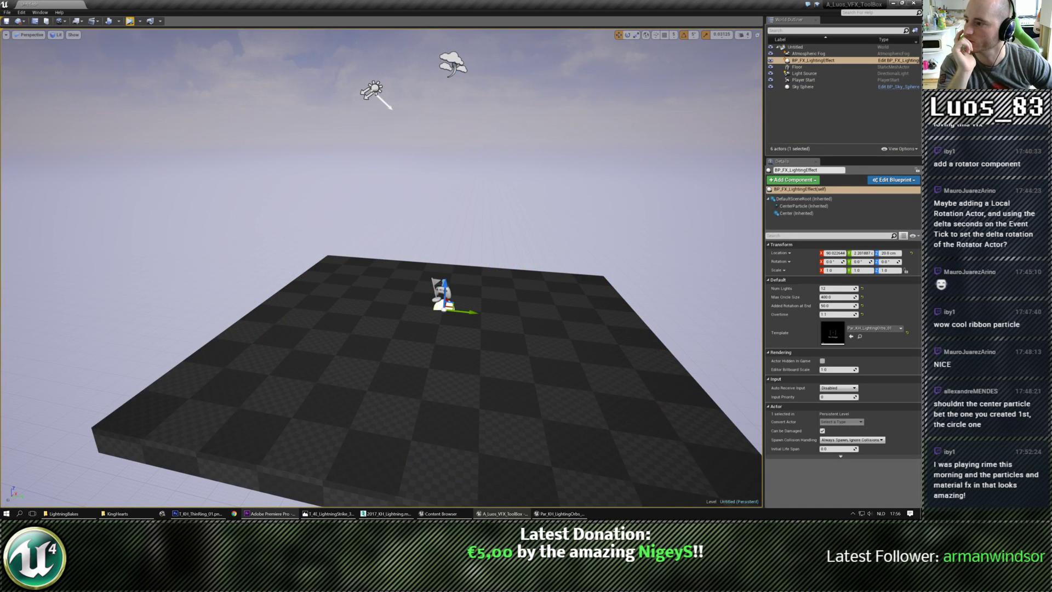
Step: Open SpeedCurve and move its second key to a time of about 0.76 and a value of about 0.22
{"action": "left_click_drag", "start_coordinate": [0, 143], "coordinate": [0, 137]}
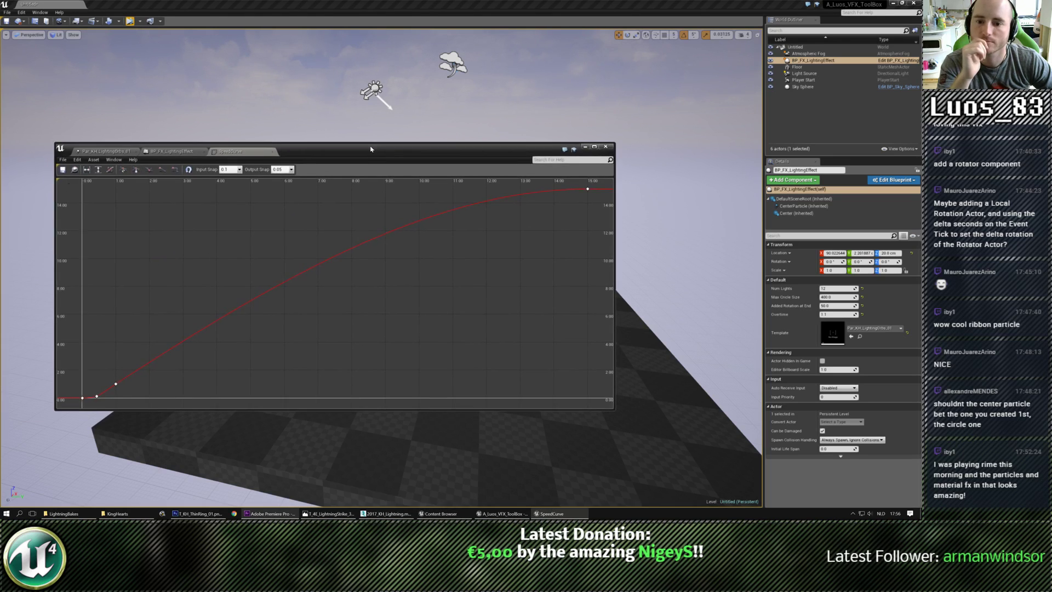
{"action": "key", "text": "super+Up"}
{"action": "scroll", "coordinate": [356, 187], "scroll_direction": "down", "scroll_amount": 2}
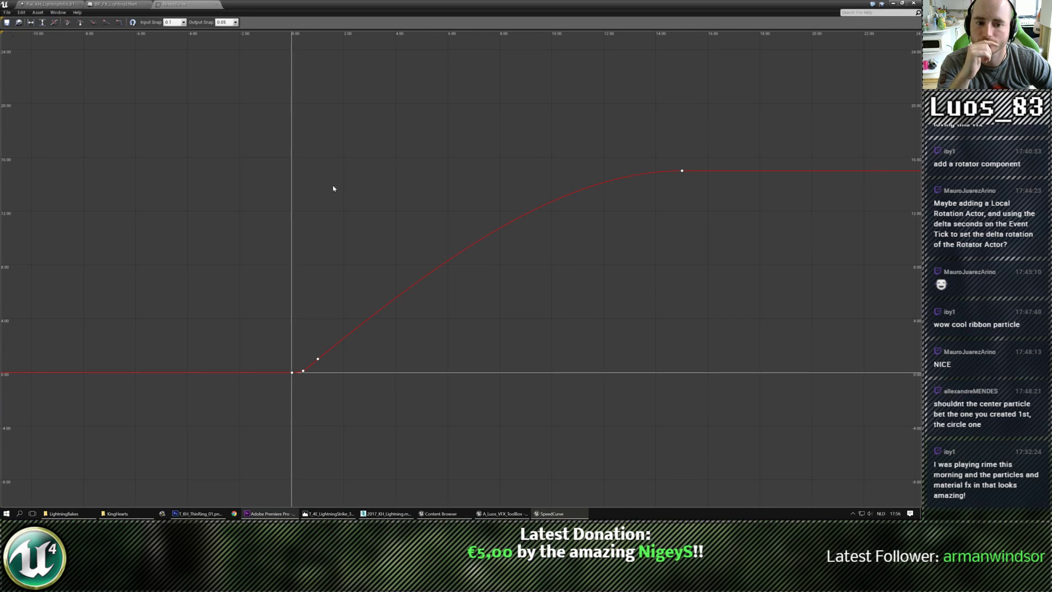
{"action": "scroll", "coordinate": [337, 206], "scroll_direction": "up", "scroll_amount": 1}
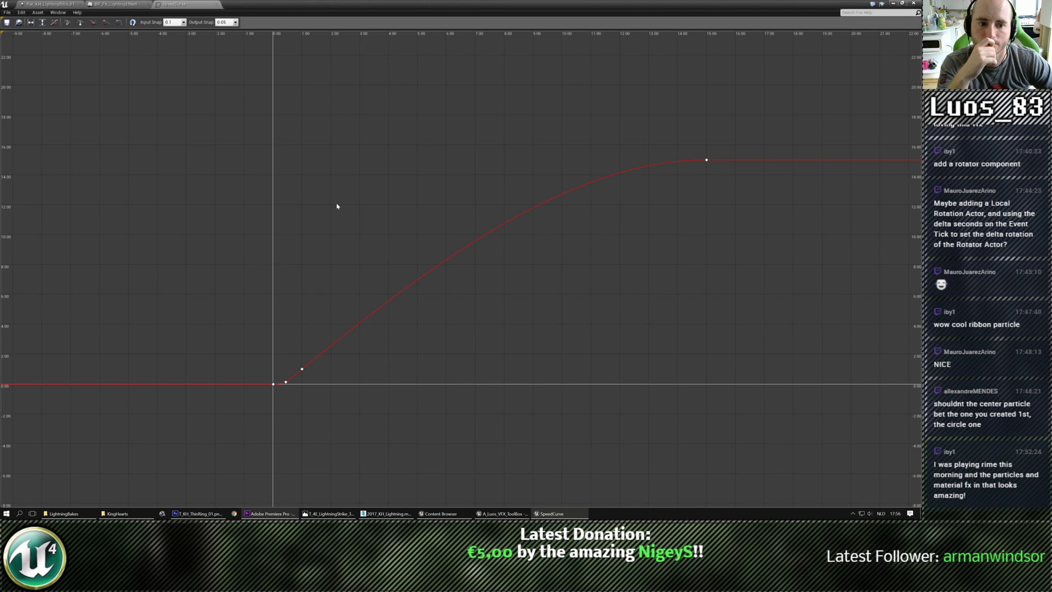
{"action": "scroll", "coordinate": [337, 206], "scroll_direction": "up", "scroll_amount": 1}
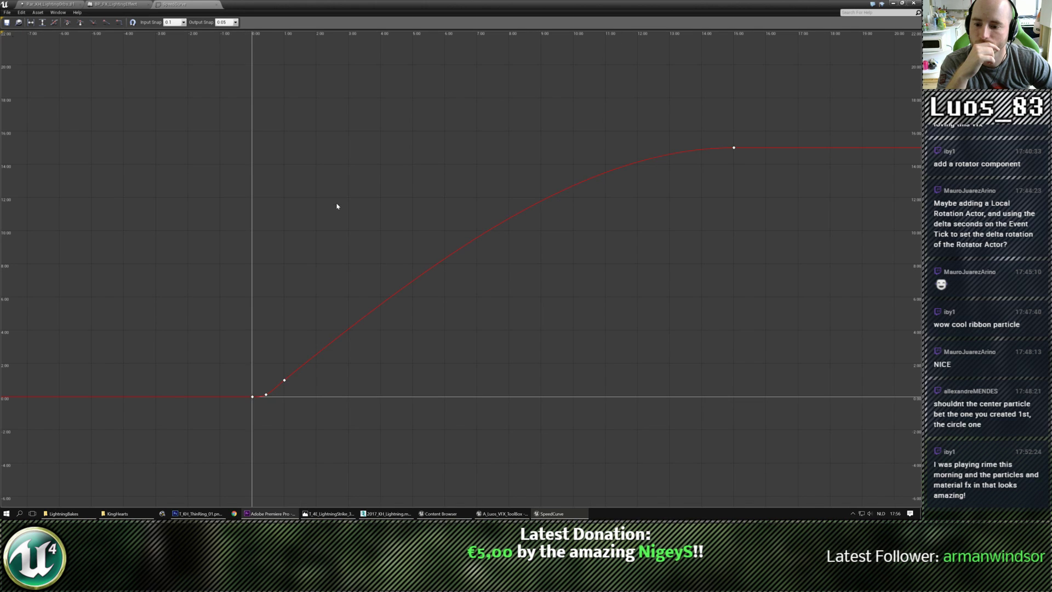
{"action": "scroll", "coordinate": [305, 336], "scroll_direction": "up", "scroll_amount": 3}
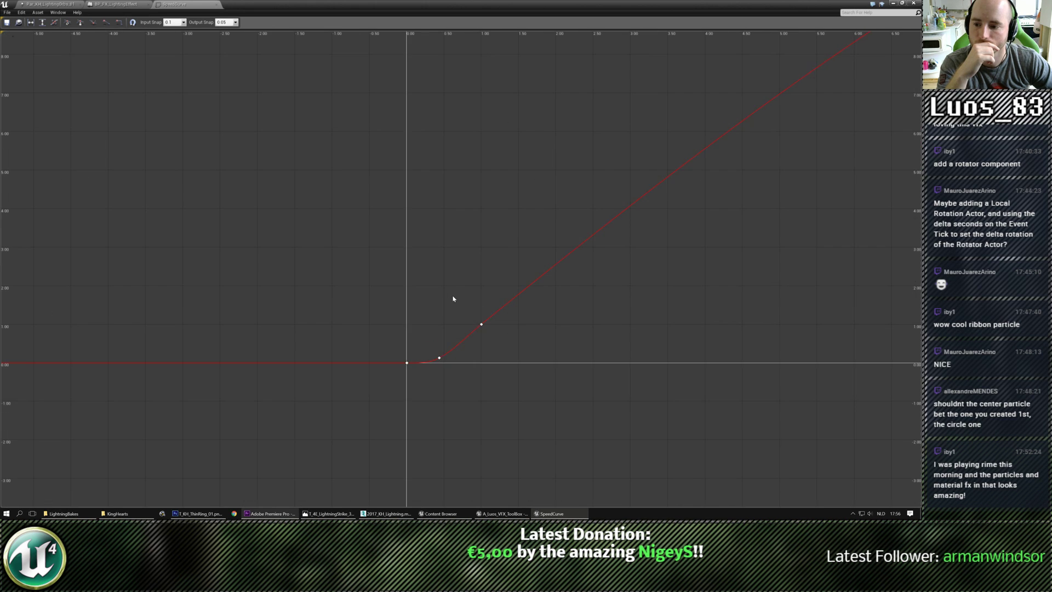
{"action": "scroll", "coordinate": [452, 307], "scroll_direction": "up", "scroll_amount": 3}
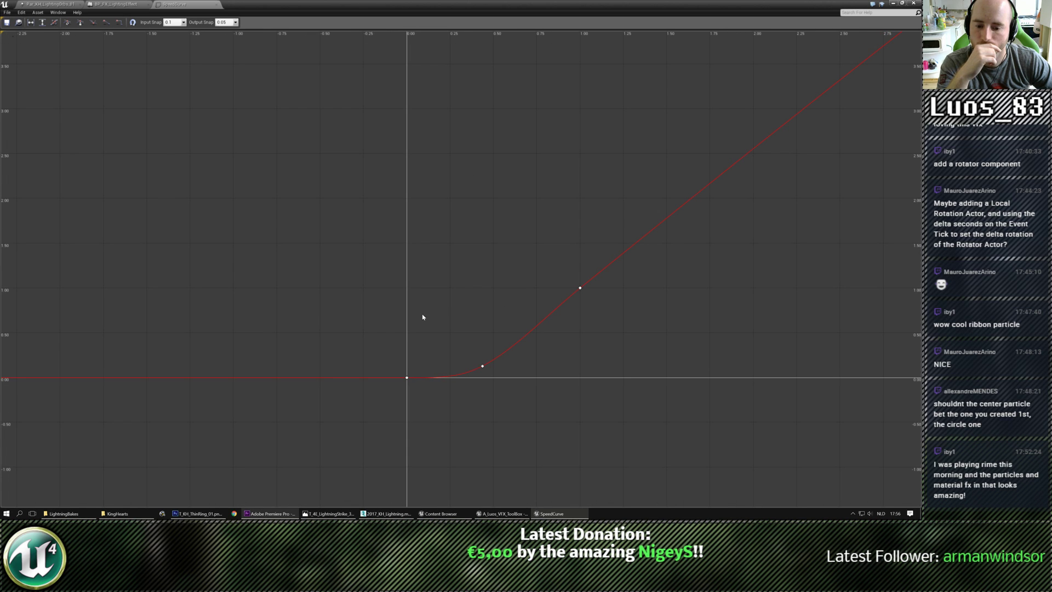
{"action": "left_click", "coordinate": [482, 365]}
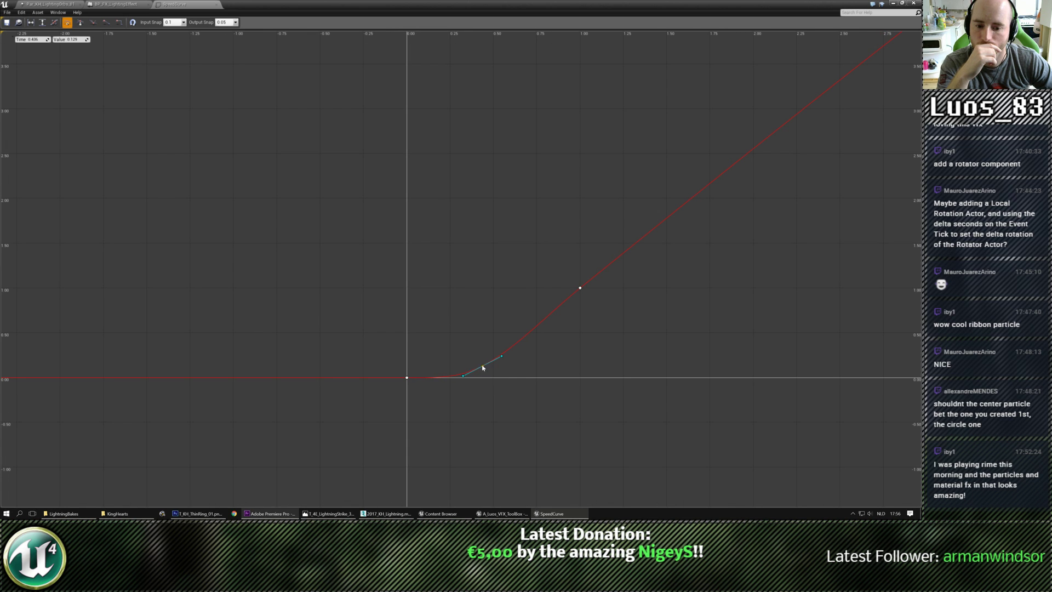
{"action": "left_click_drag", "start_coordinate": [482, 367], "coordinate": [539, 360]}
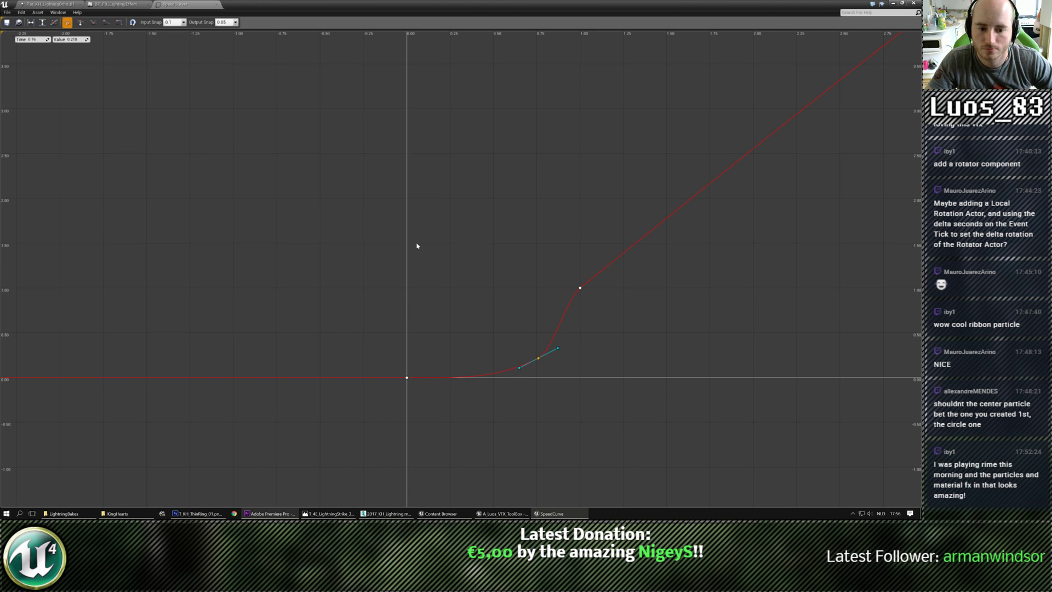
Step: Try user and break tangents on the SpeedCurve keys, and set the keys near the curve's start to automatic tangents
{"action": "left_click", "coordinate": [80, 23]}
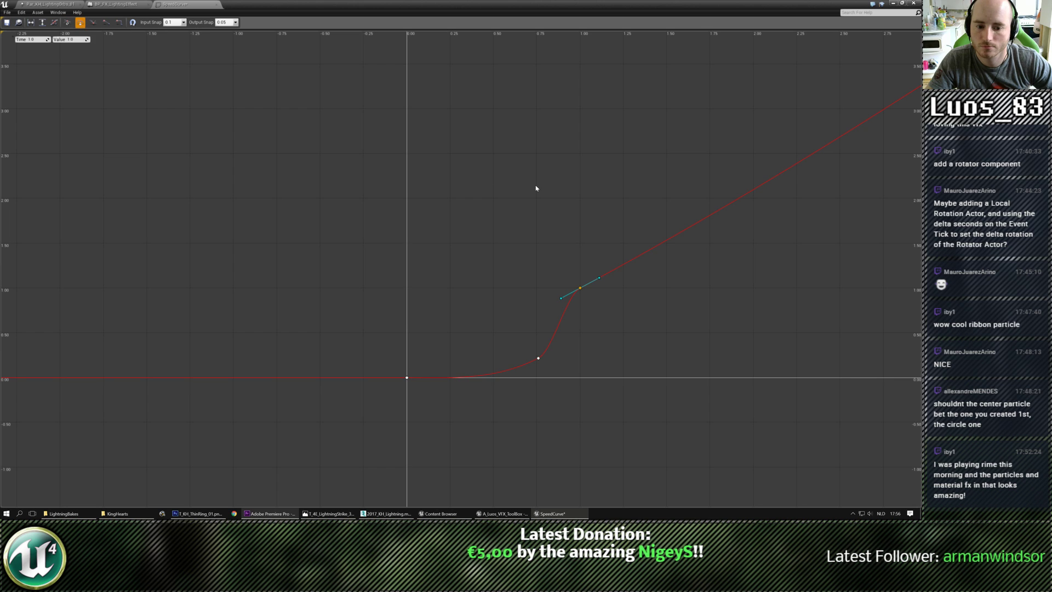
{"action": "key", "text": "ctrl+a"}
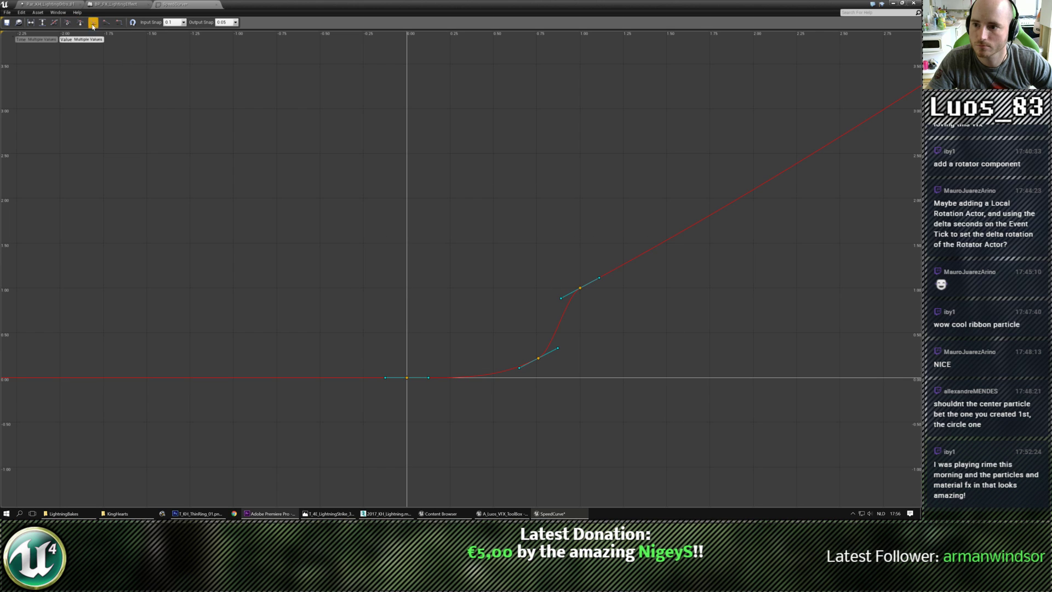
{"action": "left_click", "coordinate": [67, 22]}
{"action": "left_click", "coordinate": [527, 146]}
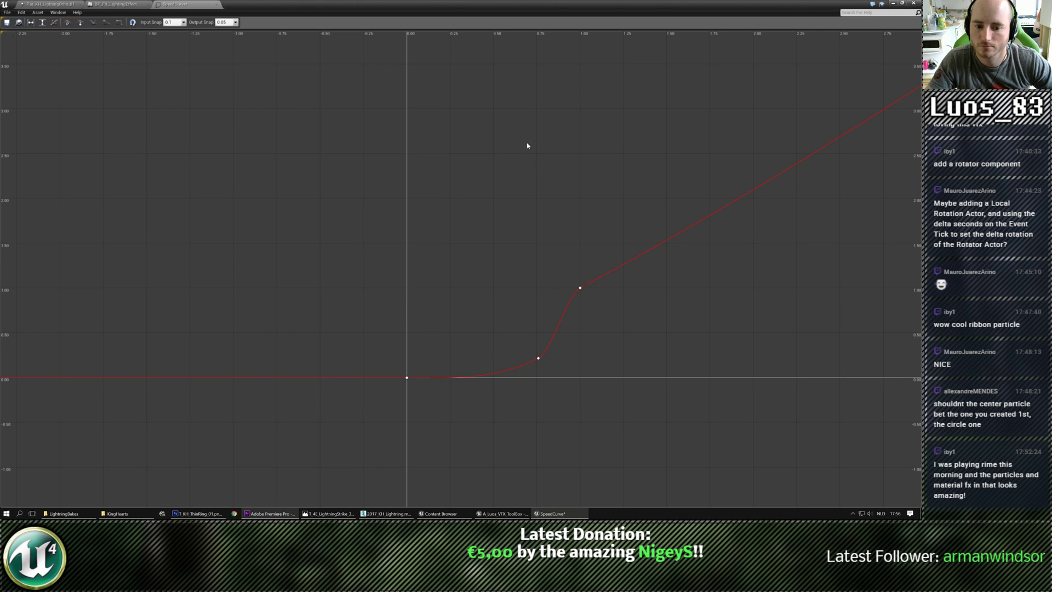
Step: Simulate the level to check the effect with the reshaped SpeedCurve, stop it, and return to the curve
{"action": "left_click", "coordinate": [893, 4]}
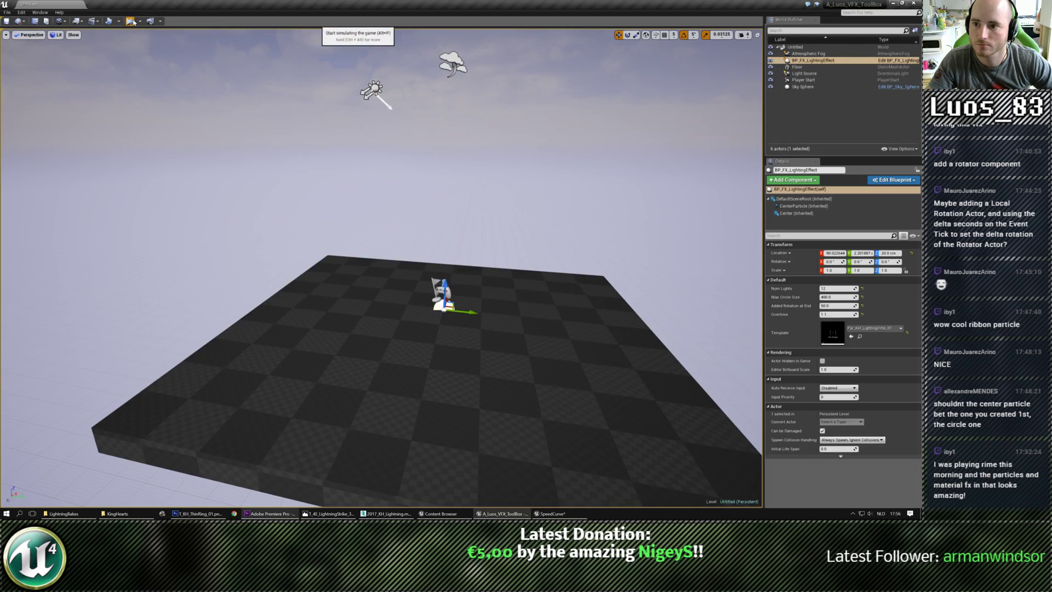
{"action": "left_click", "coordinate": [131, 21]}
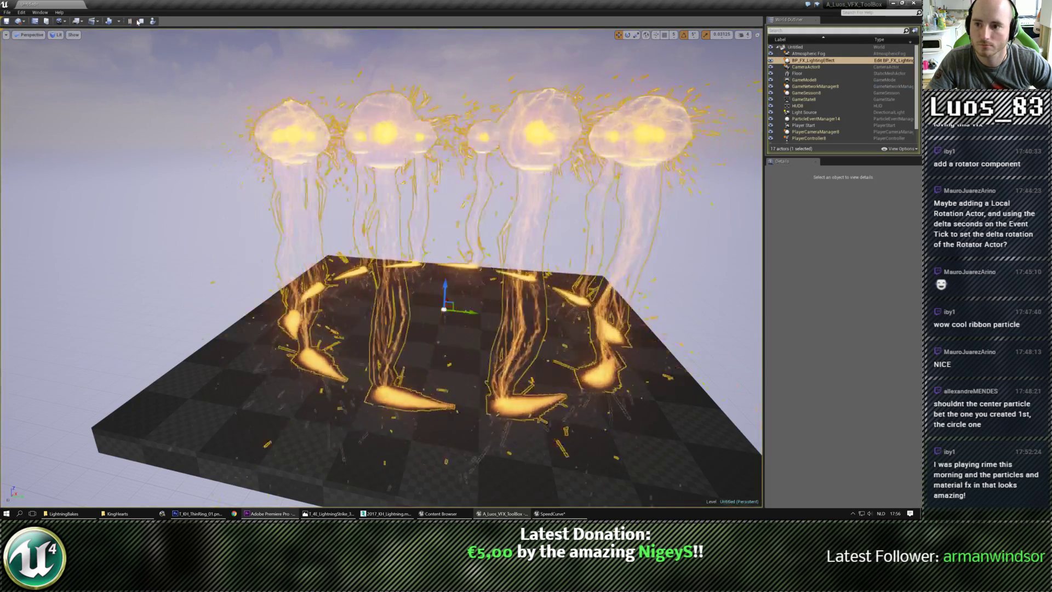
{"action": "left_click", "coordinate": [140, 21]}
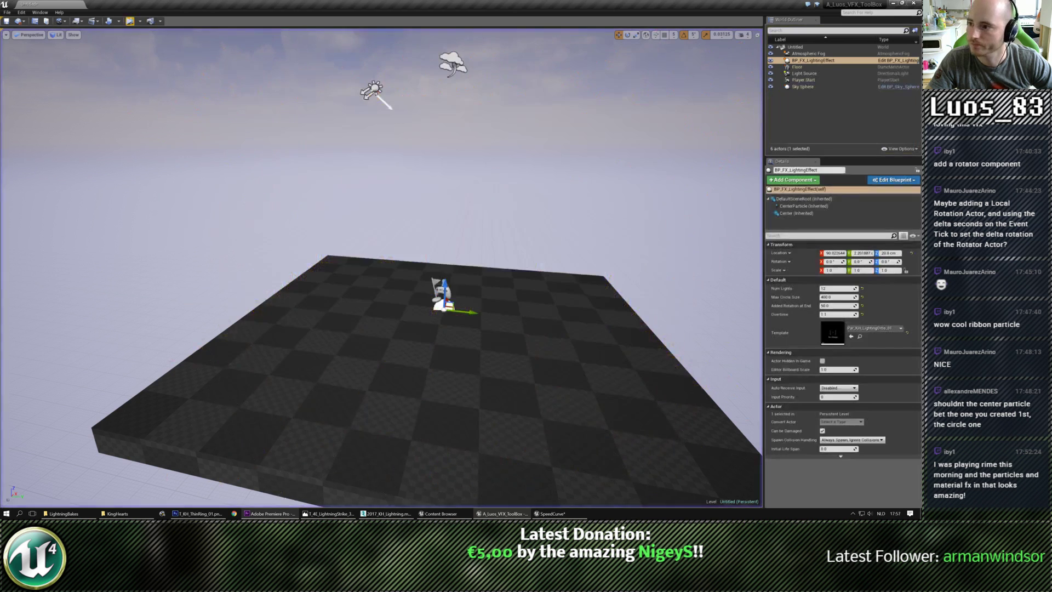
{"action": "left_click", "coordinate": [552, 513]}
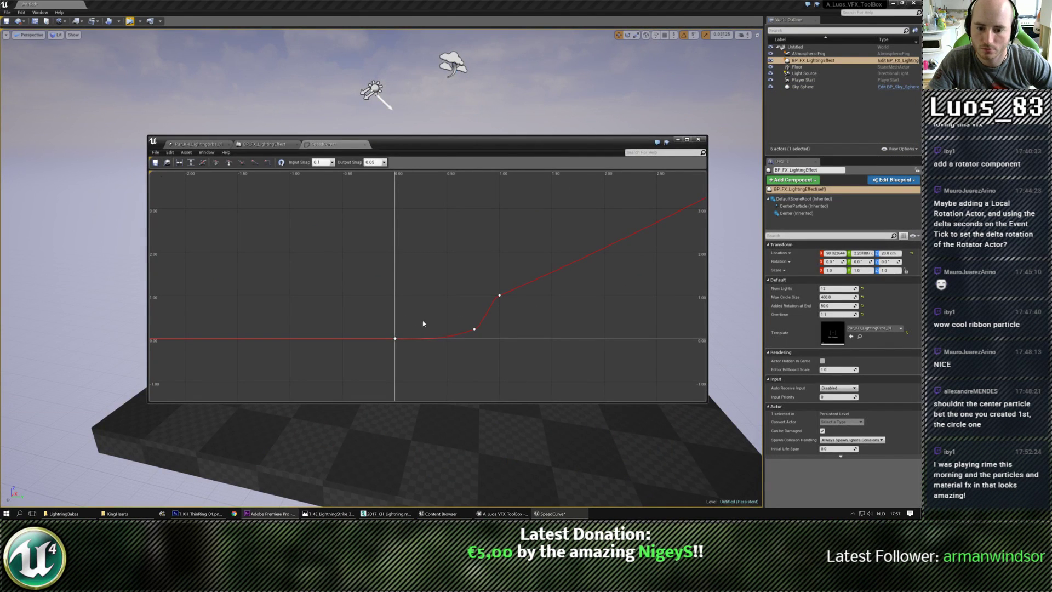
Step: Try SpeedCurve's middle key at several positions between times of about 0.06 and 0.64
{"action": "left_click", "coordinate": [474, 328]}
{"action": "left_click_drag", "start_coordinate": [471, 315], "coordinate": [492, 341]}
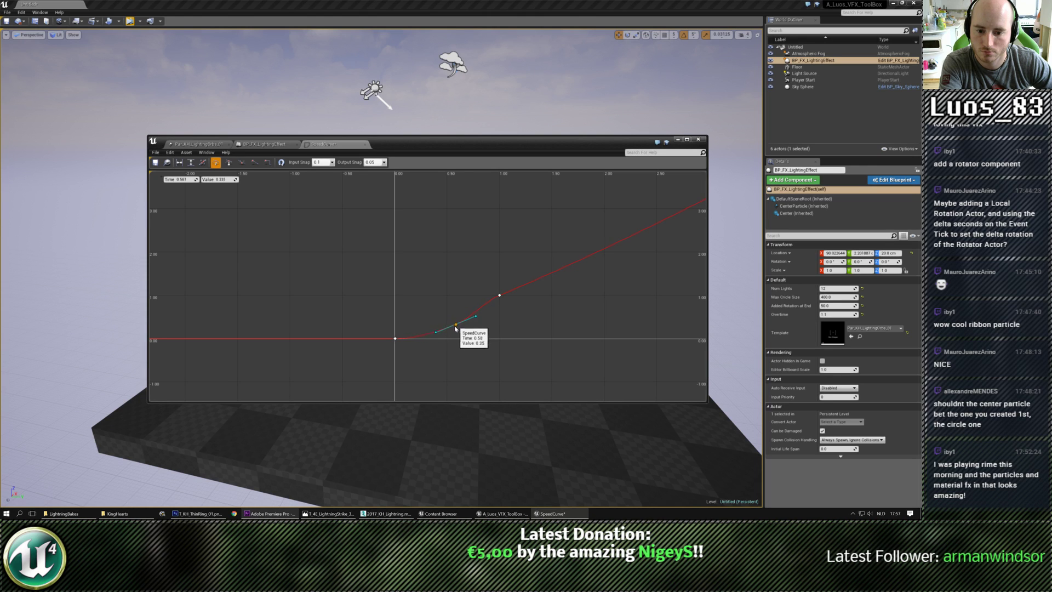
{"action": "left_click_drag", "start_coordinate": [455, 333], "coordinate": [461, 329]}
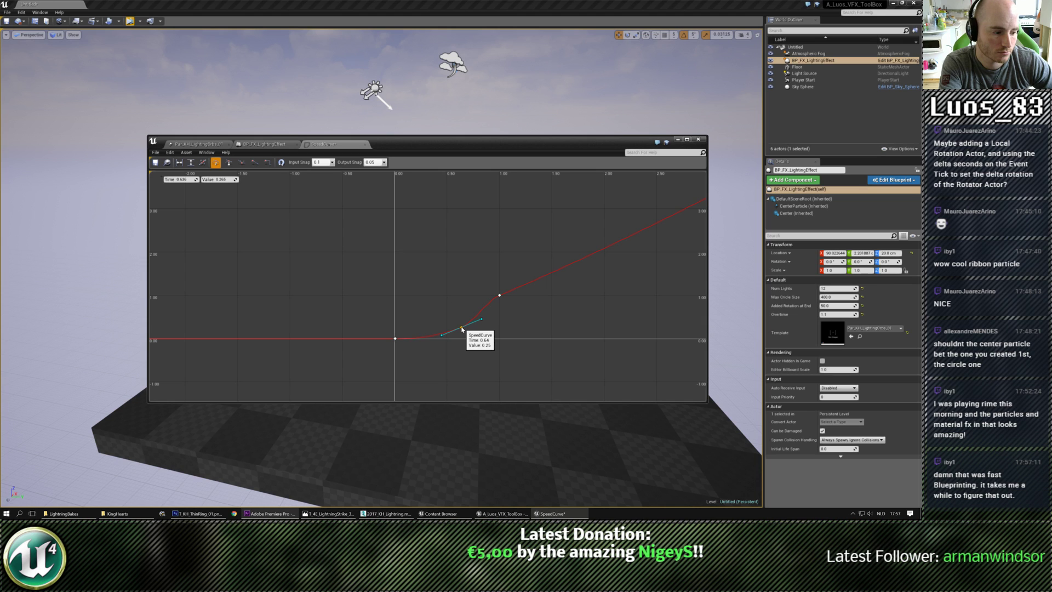
{"action": "left_click_drag", "start_coordinate": [462, 328], "coordinate": [462, 331]}
{"action": "left_click_drag", "start_coordinate": [482, 144], "coordinate": [457, 220]}
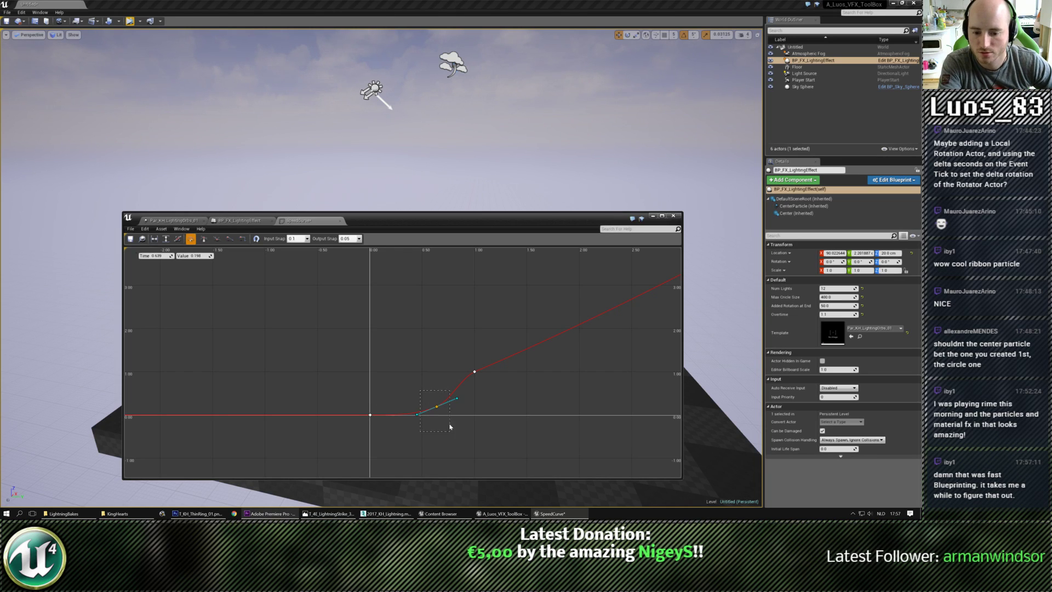
{"action": "left_click_drag", "start_coordinate": [436, 407], "coordinate": [386, 383]}
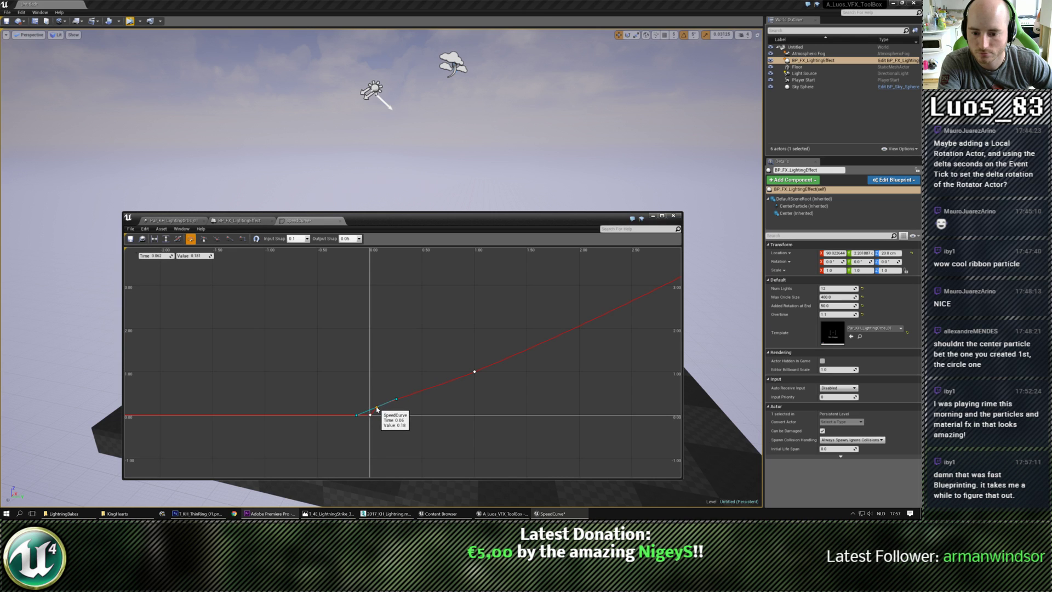
{"action": "left_click_drag", "start_coordinate": [378, 409], "coordinate": [454, 403]}
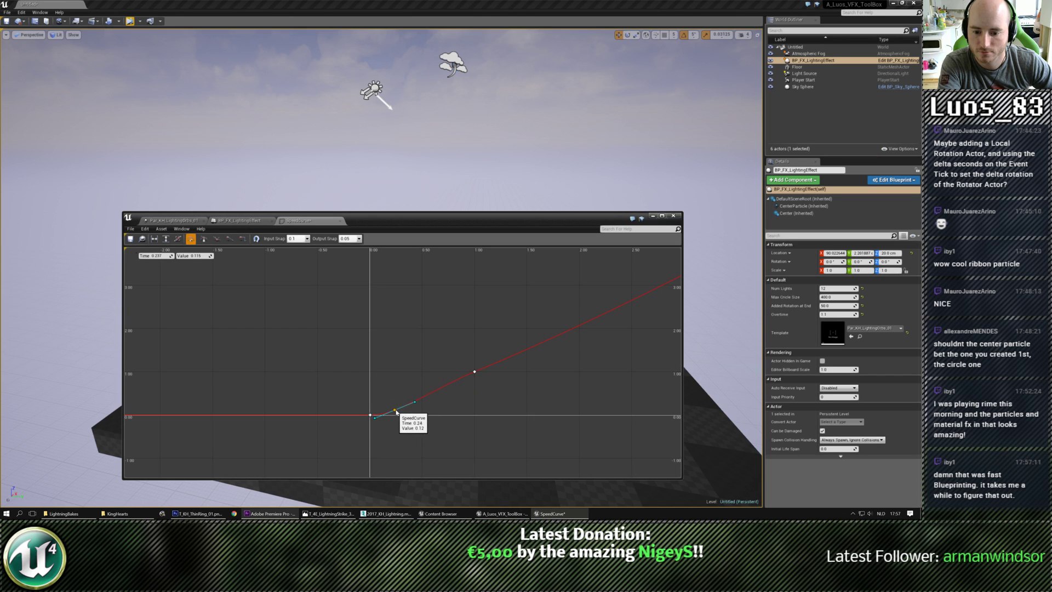
Step: Steepen the tangent of SpeedCurve's middle key, move the key to time about 0.94 and value about 0.52, and save the curve
{"action": "left_click_drag", "start_coordinate": [417, 402], "coordinate": [423, 408]}
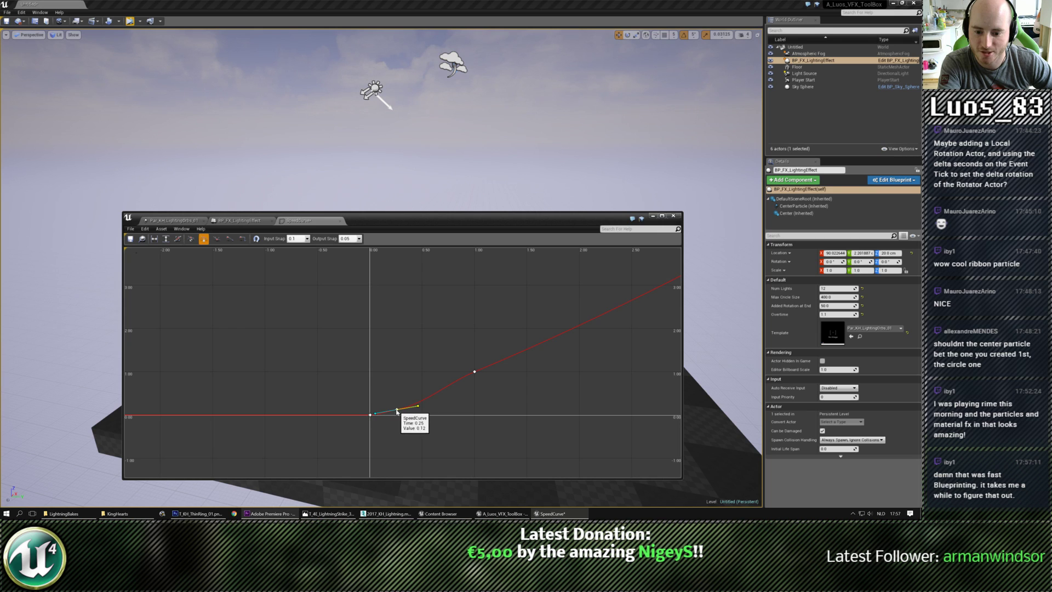
{"action": "left_click_drag", "start_coordinate": [397, 410], "coordinate": [390, 406]}
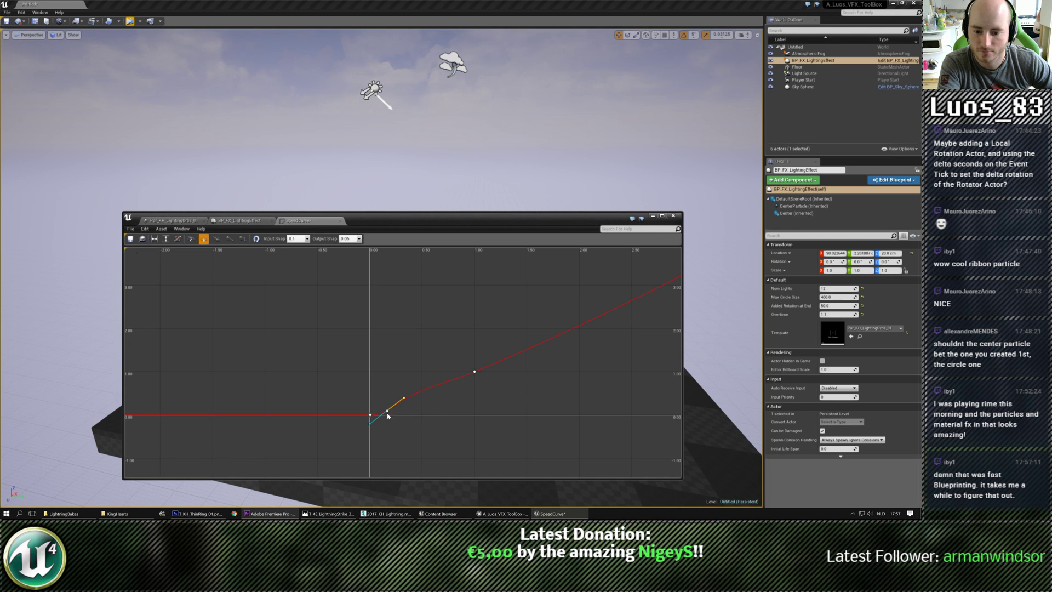
{"action": "left_click_drag", "start_coordinate": [387, 410], "coordinate": [469, 393]}
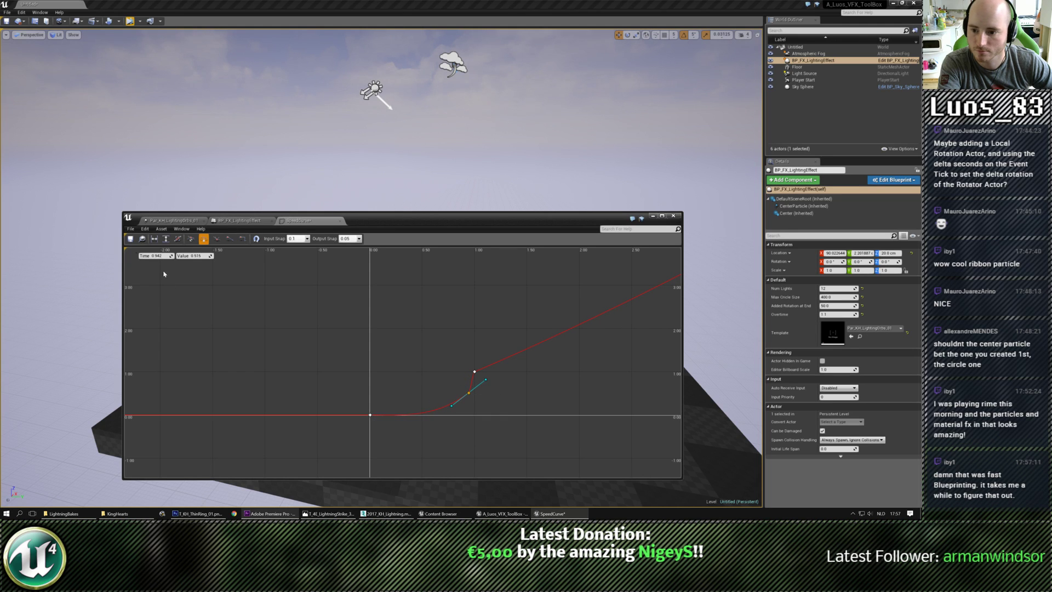
{"action": "left_click", "coordinate": [131, 240]}
Step: Simulate the level to check the effect with the late SpeedCurve key, stop it, and return to the curve
{"action": "left_click_drag", "start_coordinate": [383, 222], "coordinate": [0, 126]}
{"action": "left_click", "coordinate": [131, 21]}
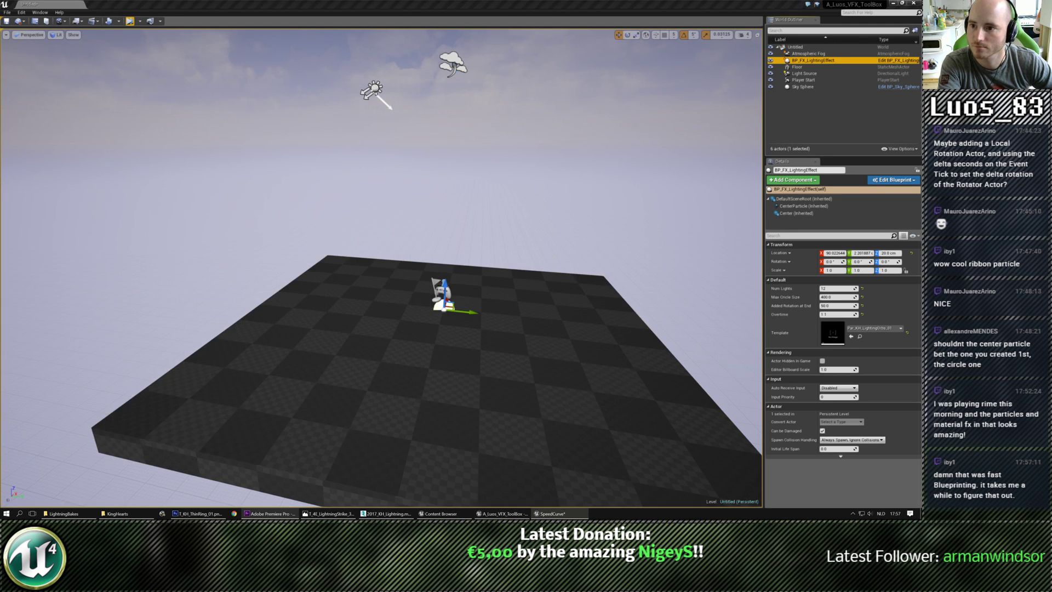
{"action": "left_click", "coordinate": [132, 22]}
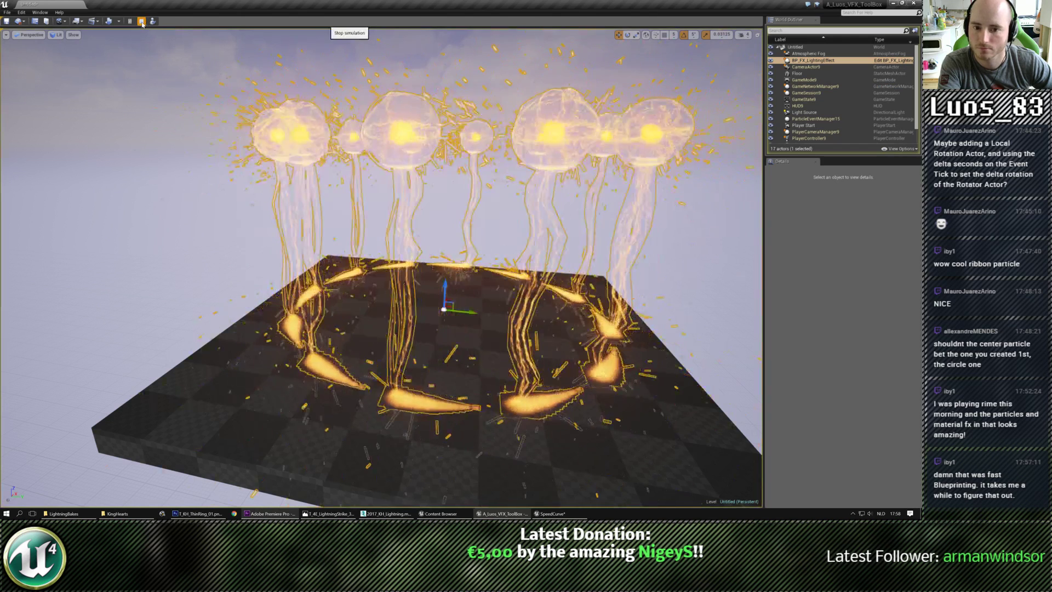
{"action": "left_click", "coordinate": [142, 22]}
{"action": "left_click", "coordinate": [552, 513]}
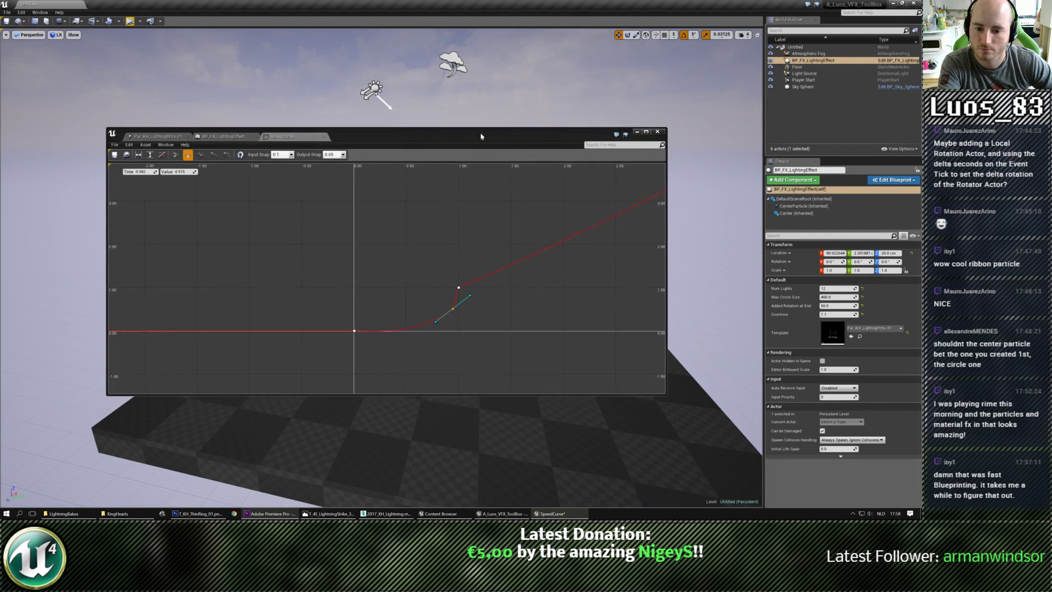
Step: Move SpeedCurve's middle key near the start, to time about 0.1 and value about 0.2, and save the curve
{"action": "left_click_drag", "start_coordinate": [467, 299], "coordinate": [377, 313]}
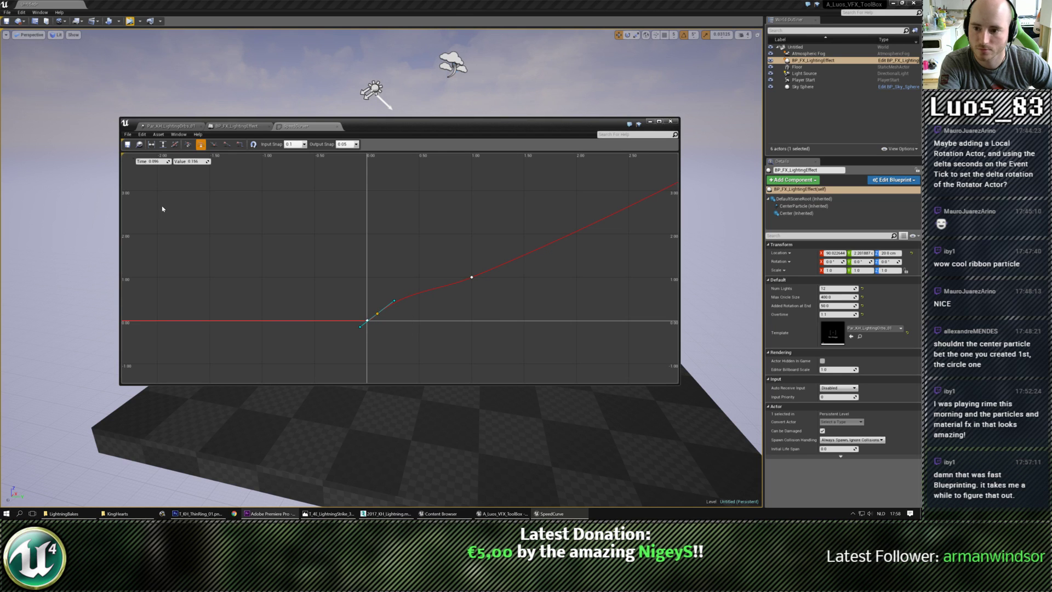
{"action": "left_click", "coordinate": [127, 145]}
Step: Simulate the level to check the effect with the early SpeedCurve key, stop it, and reopen the curve
{"action": "left_click_drag", "start_coordinate": [418, 129], "coordinate": [0, 136]}
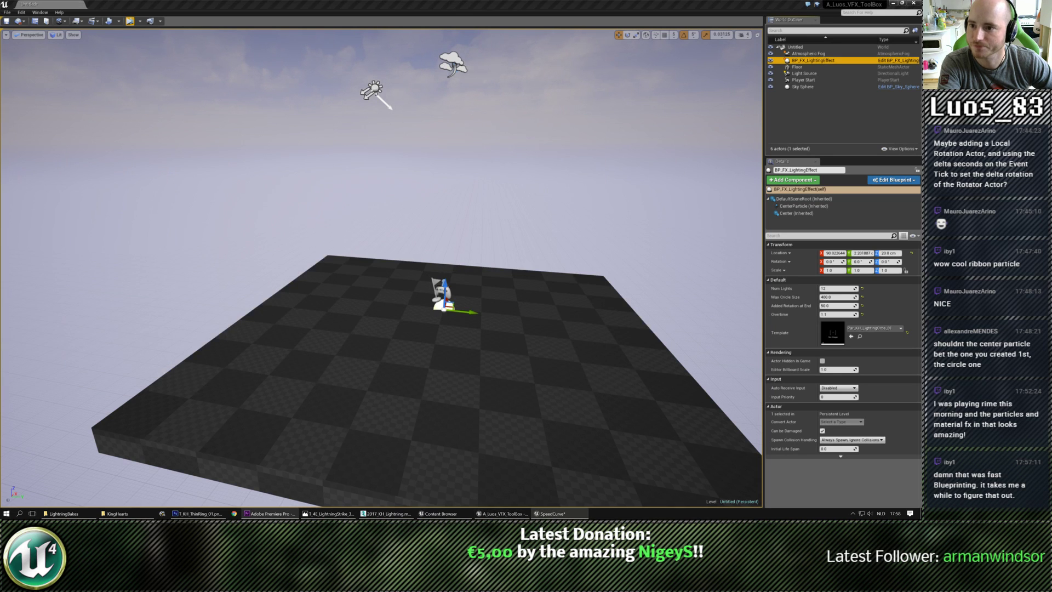
{"action": "left_click", "coordinate": [134, 22]}
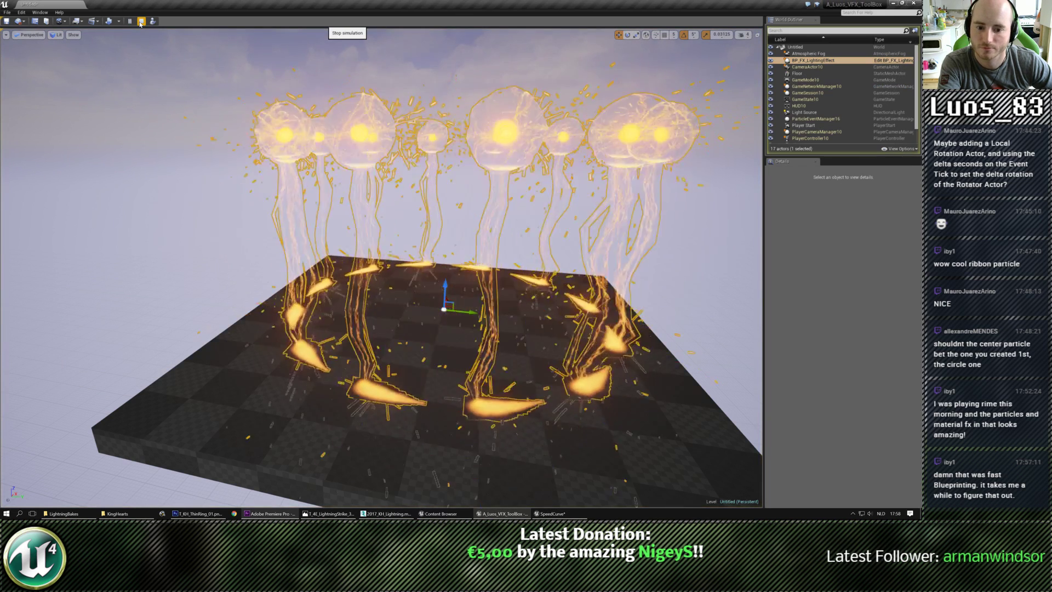
{"action": "left_click", "coordinate": [141, 22]}
{"action": "left_click", "coordinate": [553, 513]}
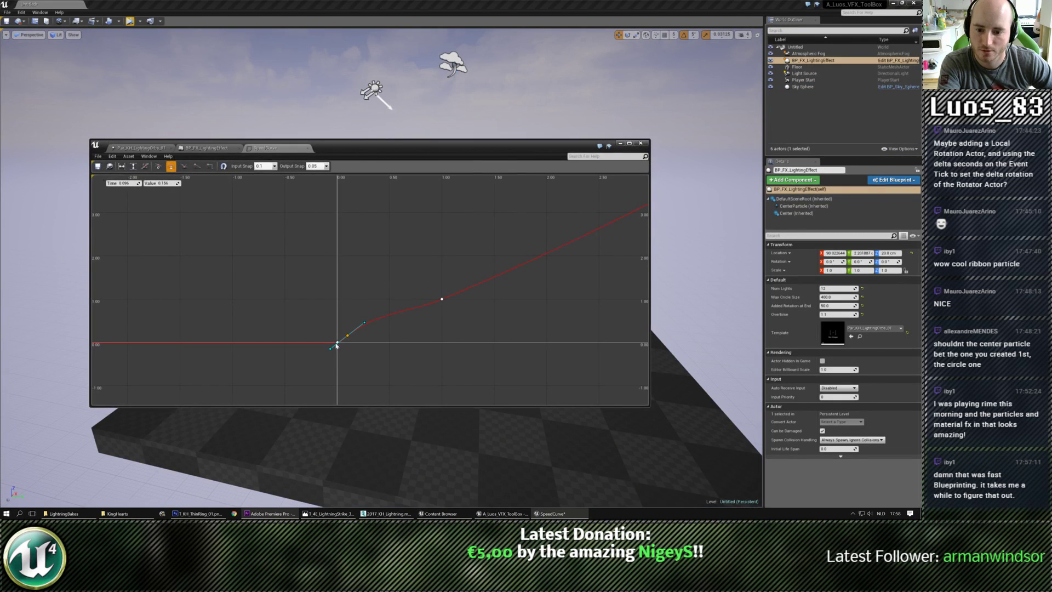
Step: Move SpeedCurve's middle key to time about 0.86 and value about 0.45, and save the curve
{"action": "left_click_drag", "start_coordinate": [347, 336], "coordinate": [429, 322]}
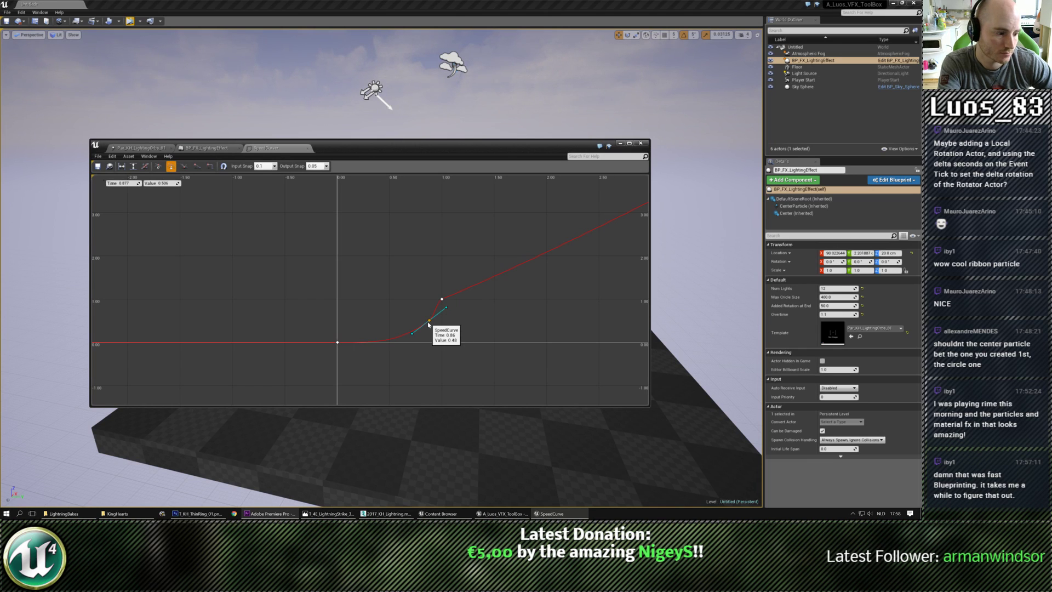
{"action": "left_click_drag", "start_coordinate": [429, 323], "coordinate": [441, 308]}
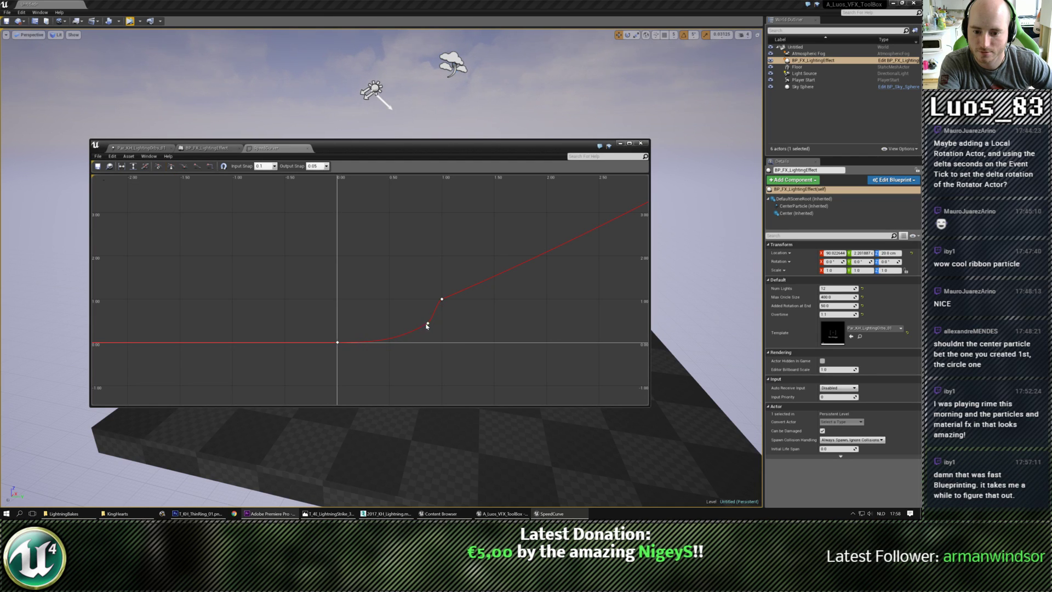
{"action": "left_click", "coordinate": [97, 167]}
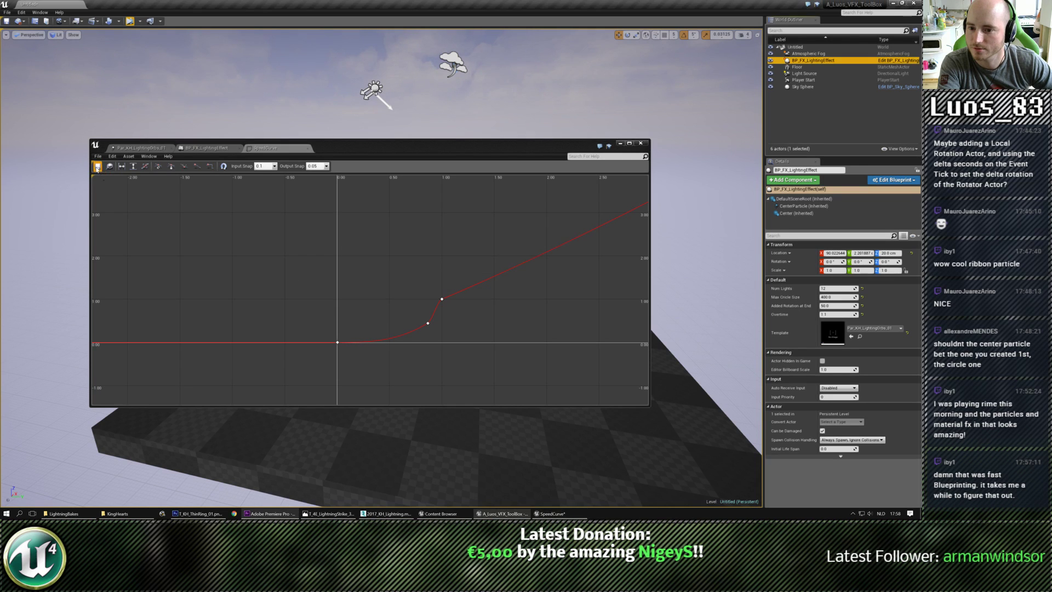
Step: Simulate the level twice to check the effect with the saved SpeedCurve, stopping it each time
{"action": "left_click_drag", "start_coordinate": [420, 152], "coordinate": [0, 178]}
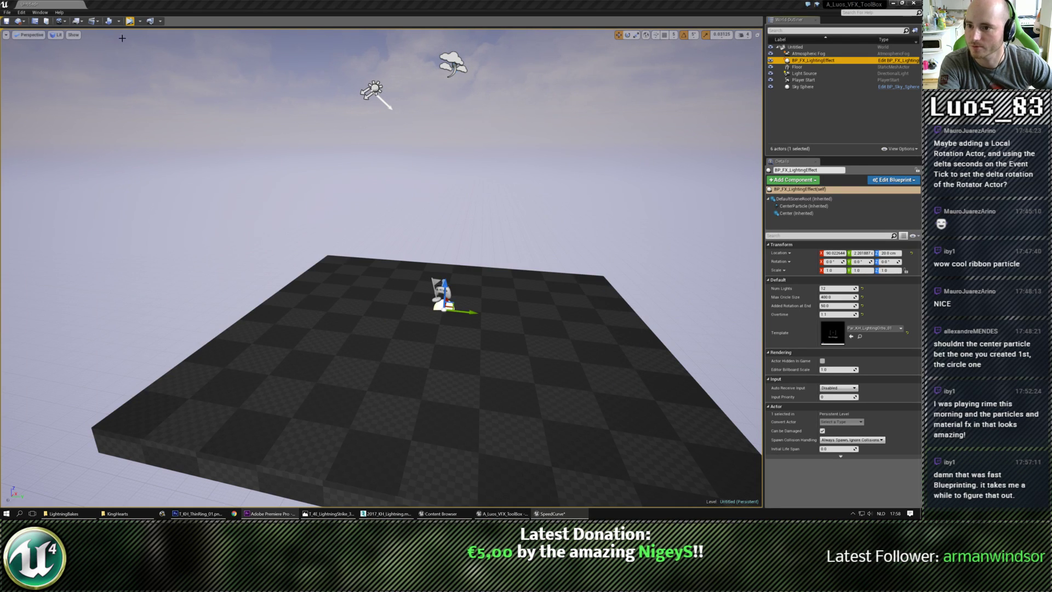
{"action": "left_click", "coordinate": [130, 20]}
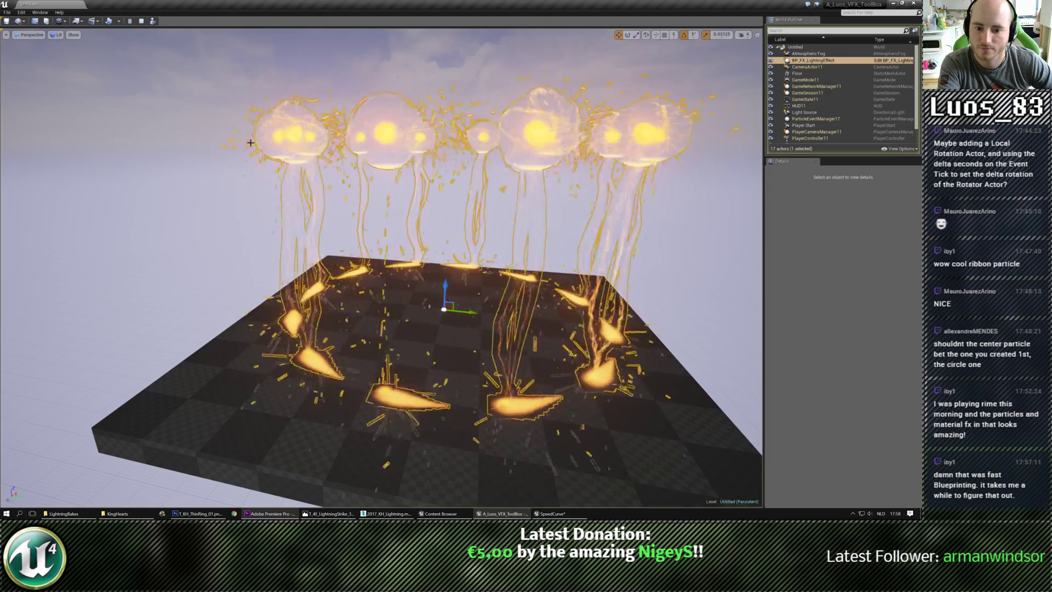
{"action": "left_click", "coordinate": [140, 20]}
{"action": "left_click", "coordinate": [131, 21]}
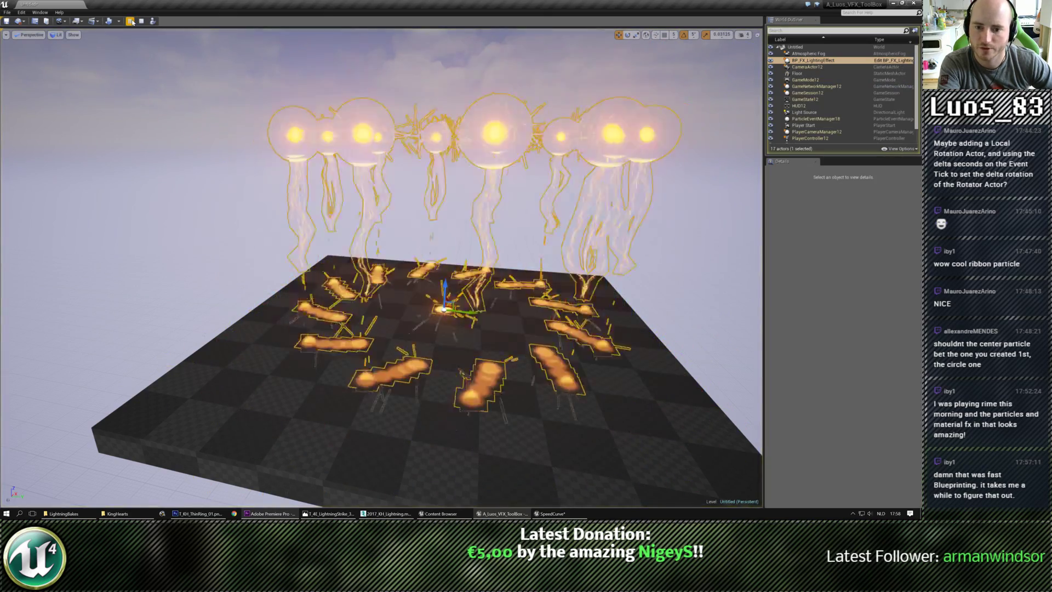
{"action": "left_click", "coordinate": [141, 21]}
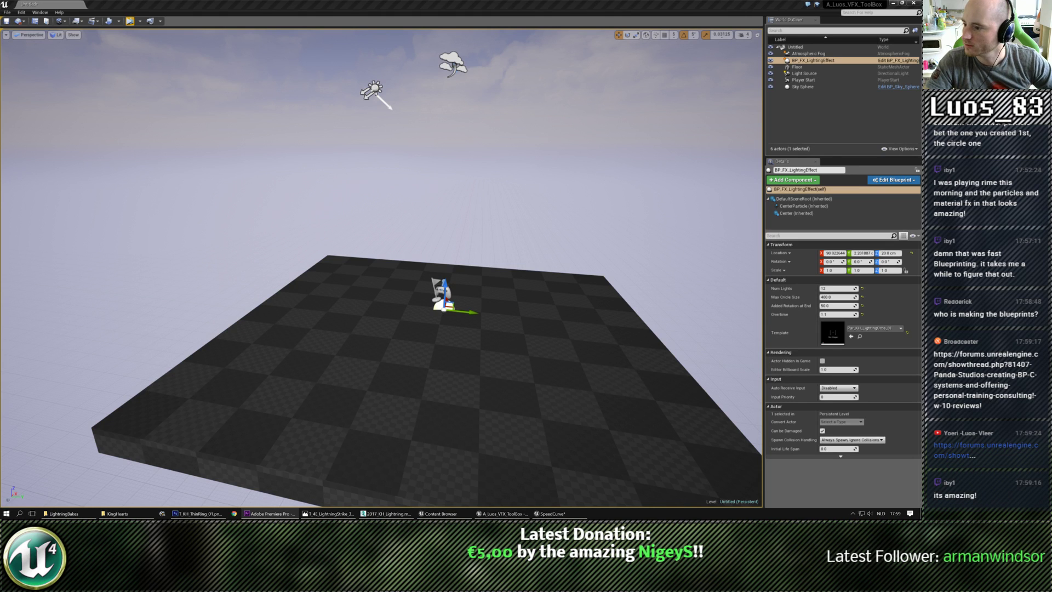
Step: Open the BP_FX_LightingEffect event graph and examine its Event Tick and BeginPlay node chains
{"action": "left_click_drag", "start_coordinate": [920, 167], "coordinate": [557, 173]}
{"action": "left_click", "coordinate": [283, 175]}
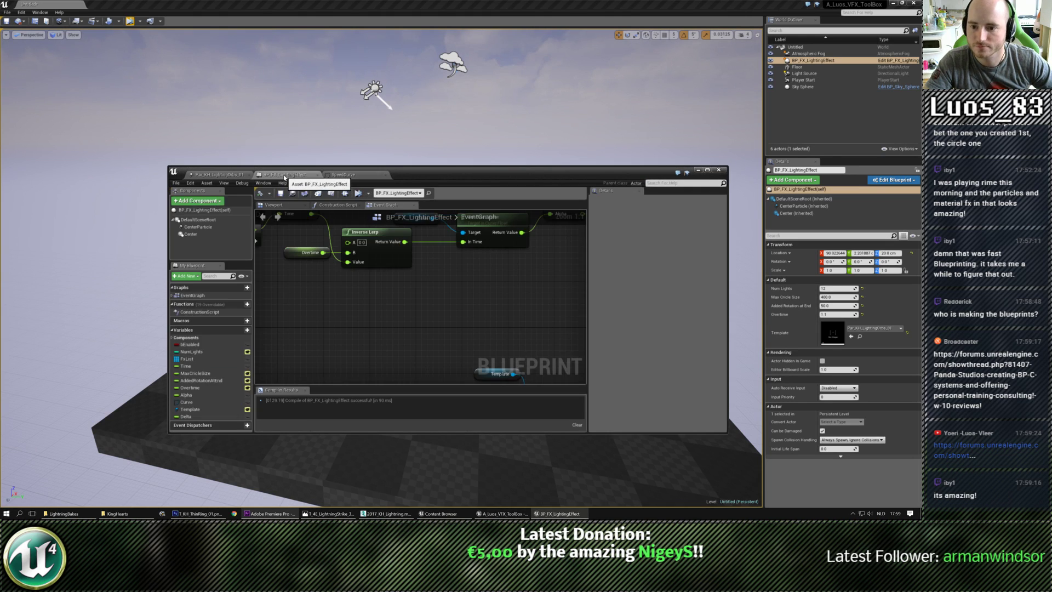
{"action": "double_click", "coordinate": [437, 179]}
{"action": "scroll", "coordinate": [460, 216], "scroll_direction": "down", "scroll_amount": 2}
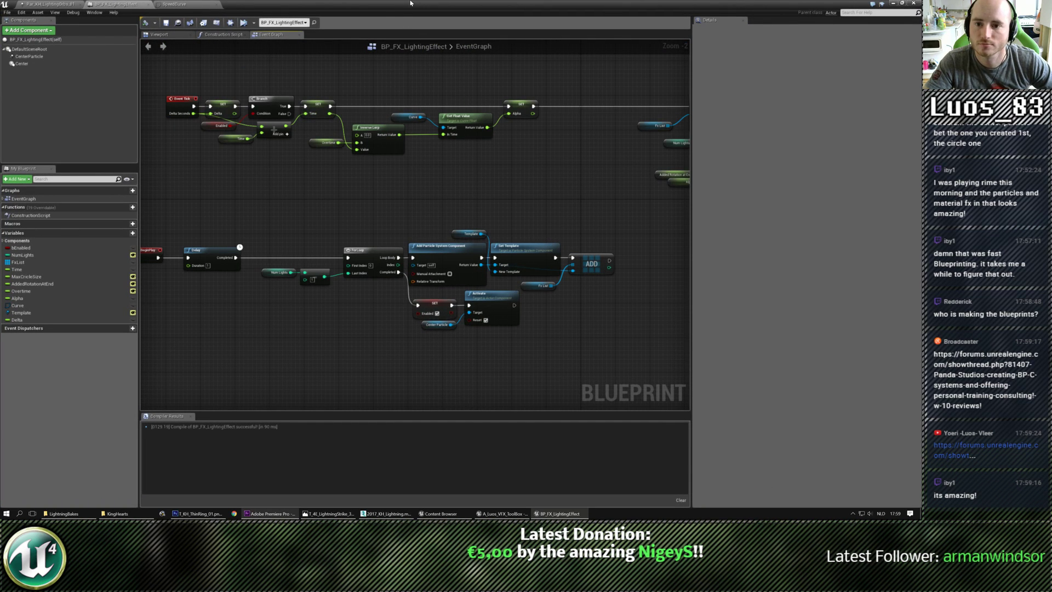
{"action": "left_click_drag", "start_coordinate": [410, 3], "coordinate": [338, 134]}
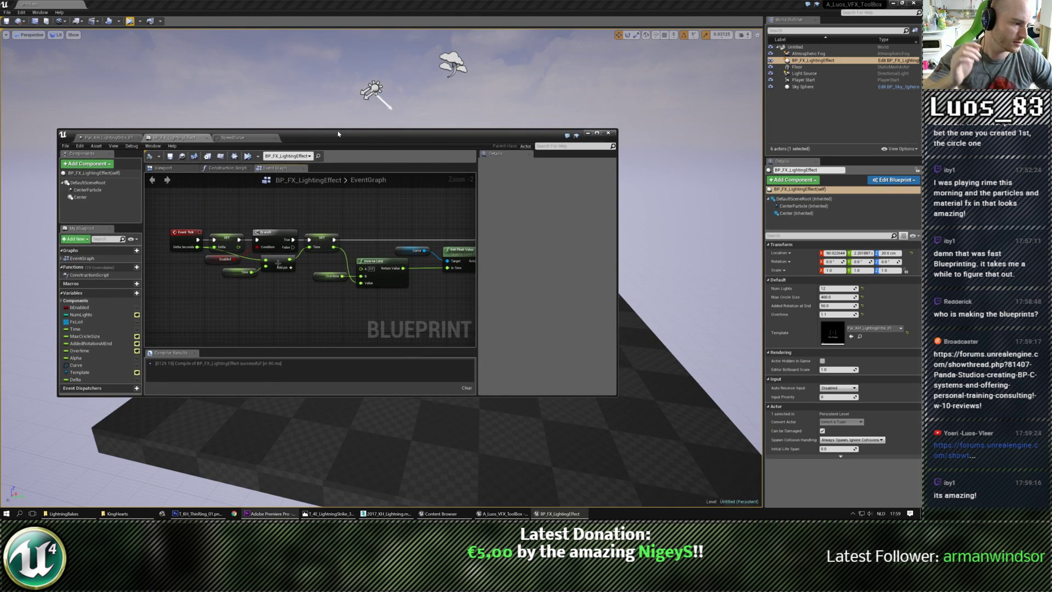